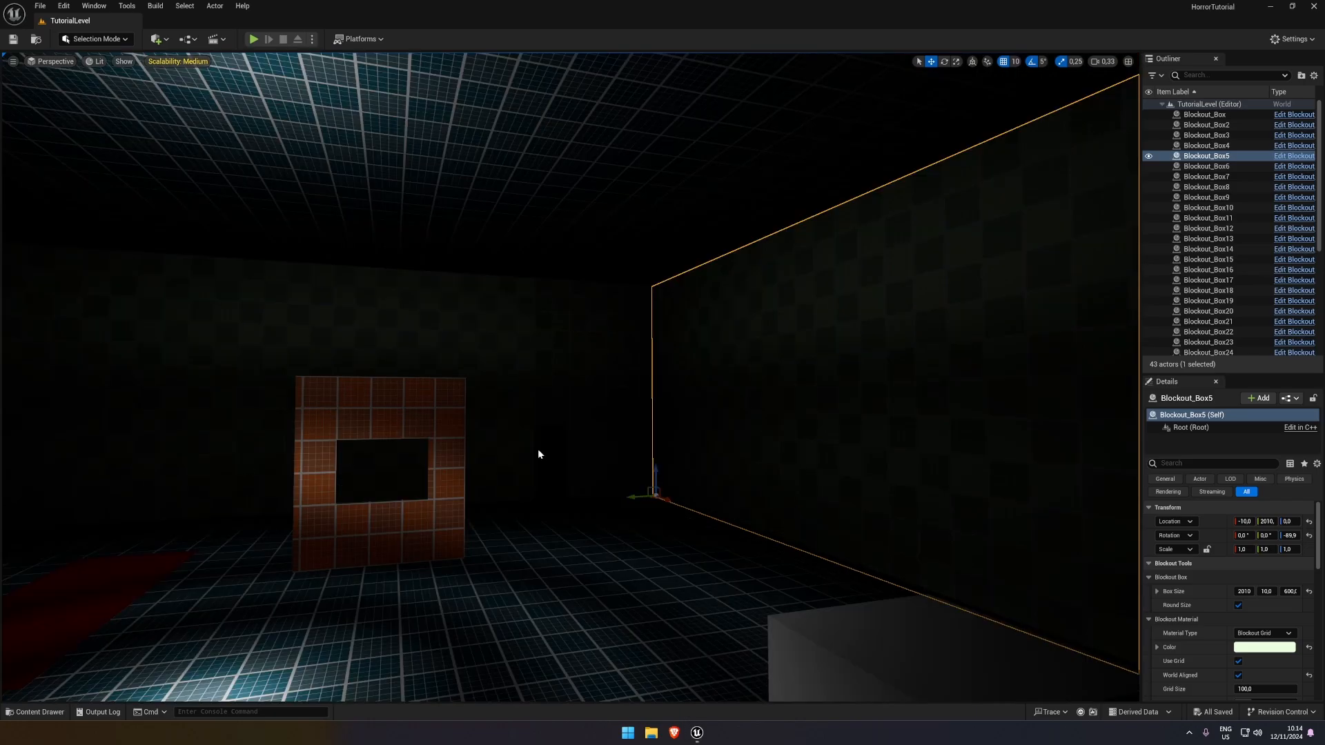
Look around the dark room in the level, examining its walls, floor and the orange wall with the window opening
{"action": "right_click_drag", "start_coordinate": [541, 454], "coordinate": [554, 450]}
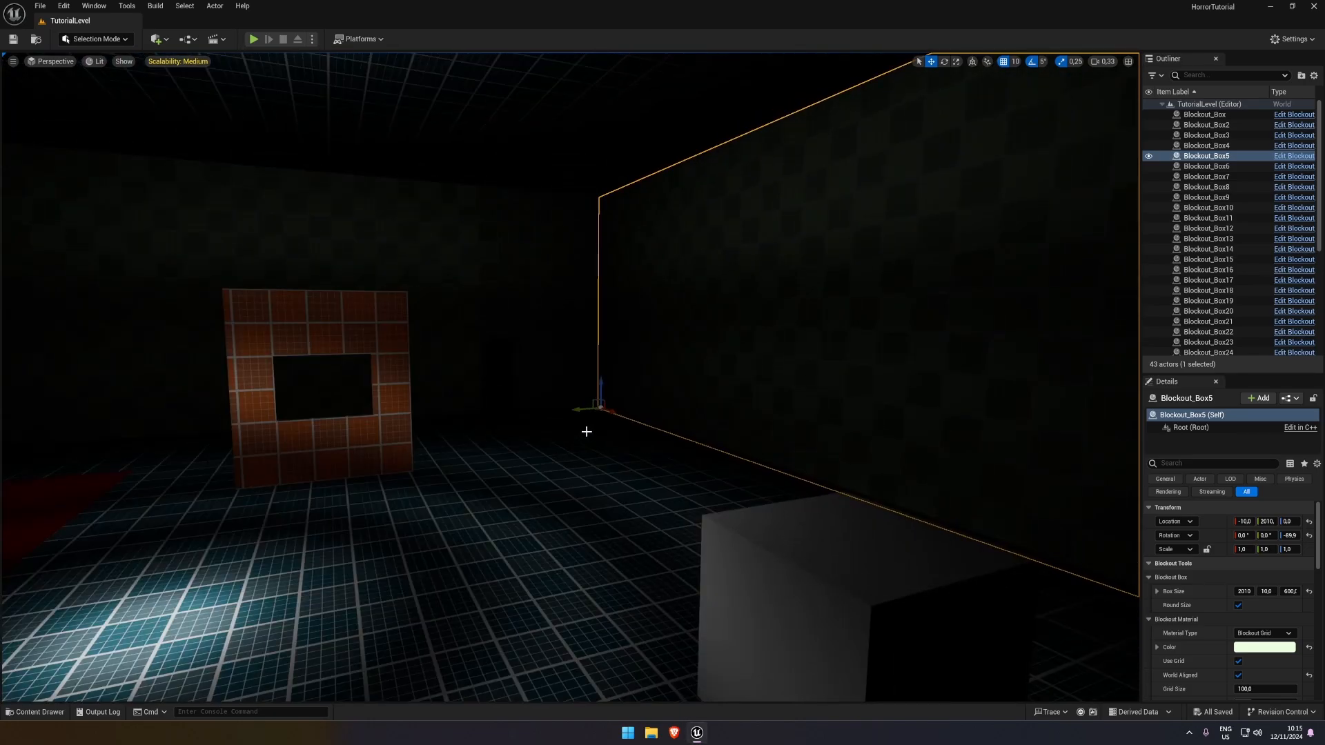
{"action": "right_click_drag", "start_coordinate": [601, 418], "coordinate": [621, 416]}
{"action": "right_click_drag", "start_coordinate": [526, 307], "coordinate": [518, 307]}
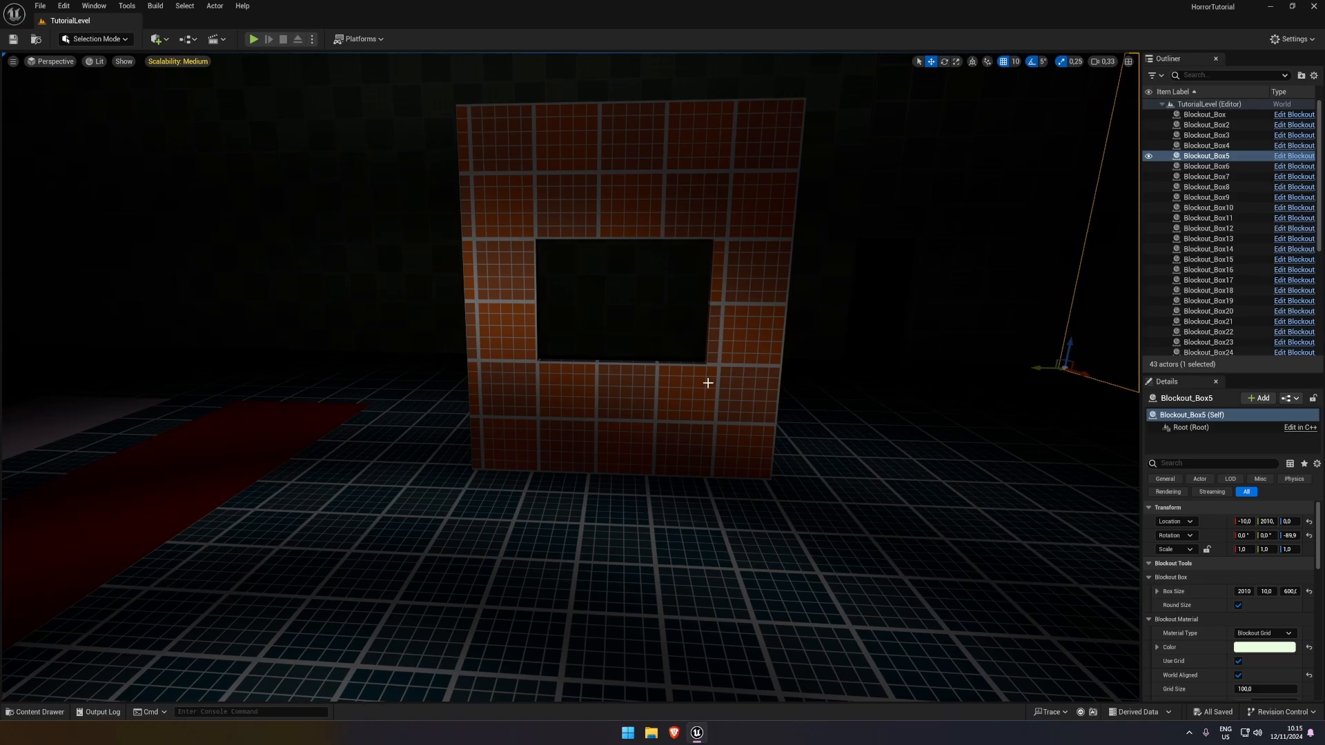
{"action": "right_click_drag", "start_coordinate": [708, 383], "coordinate": [644, 482]}
{"action": "left_click", "coordinate": [642, 242]}
{"action": "left_click", "coordinate": [657, 402]}
{"action": "left_click", "coordinate": [229, 365]}
{"action": "right_click_drag", "start_coordinate": [355, 367], "coordinate": [311, 373]}
{"action": "left_click", "coordinate": [686, 476]}
{"action": "mouse_move", "coordinate": [686, 476]}
{"action": "right_mouse_down"}
{"action": "mouse_move", "coordinate": [732, 457]}
{"action": "mouse_move", "coordinate": [681, 458]}
{"action": "right_mouse_up"}
{"action": "left_click", "coordinate": [97, 62]}
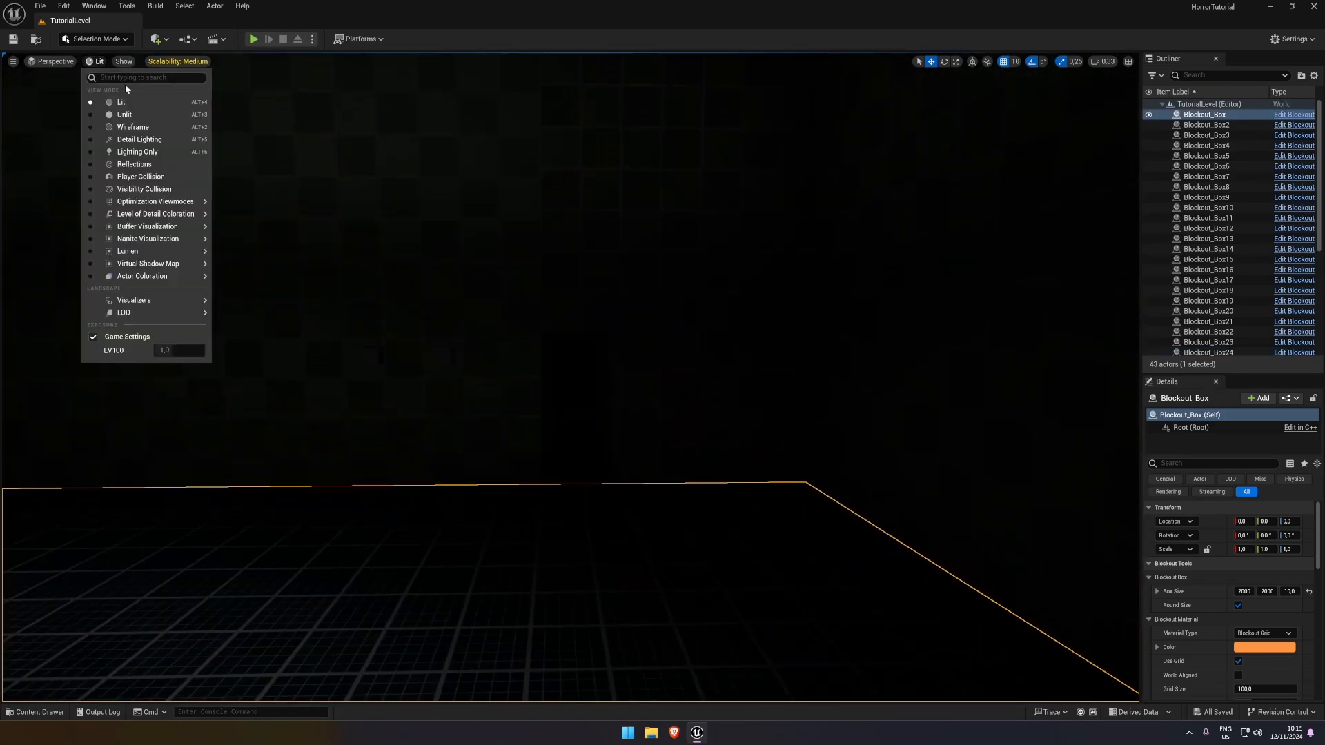
{"action": "left_click", "coordinate": [110, 109]}
{"action": "right_click_drag", "start_coordinate": [111, 109], "coordinate": [110, 109]}
{"action": "left_click", "coordinate": [97, 62]}
{"action": "left_click", "coordinate": [120, 103]}
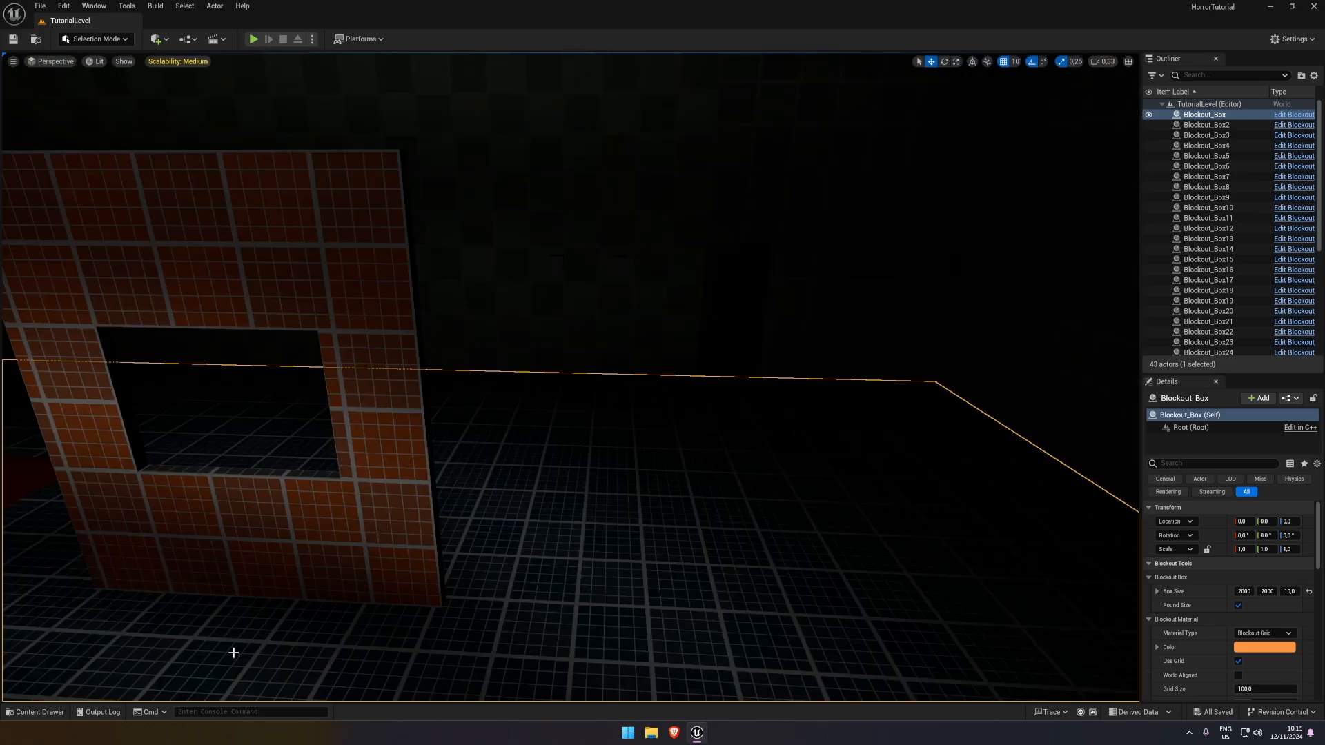
{"action": "right_click_drag", "start_coordinate": [583, 564], "coordinate": [582, 563]}
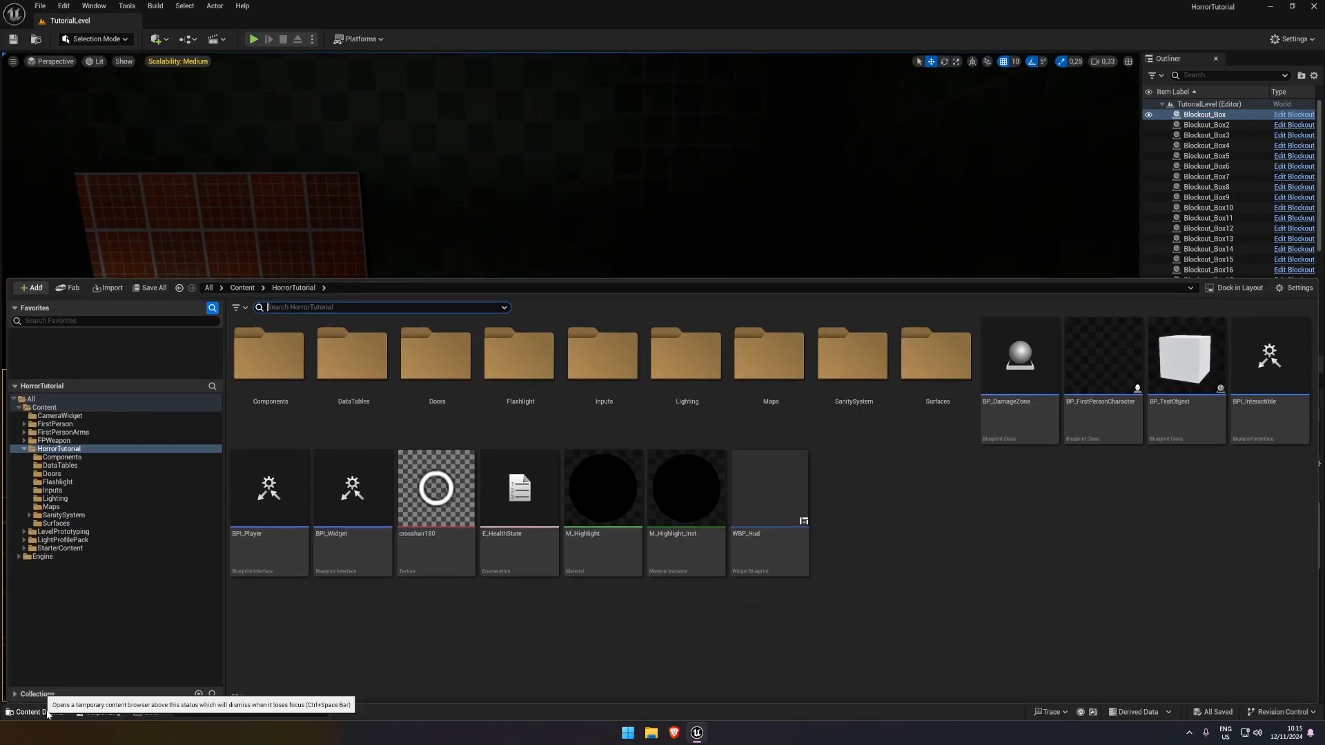
Create a folder named Scares inside the HorrorTutorial content folder and open it
{"action": "left_click", "coordinate": [36, 712]}
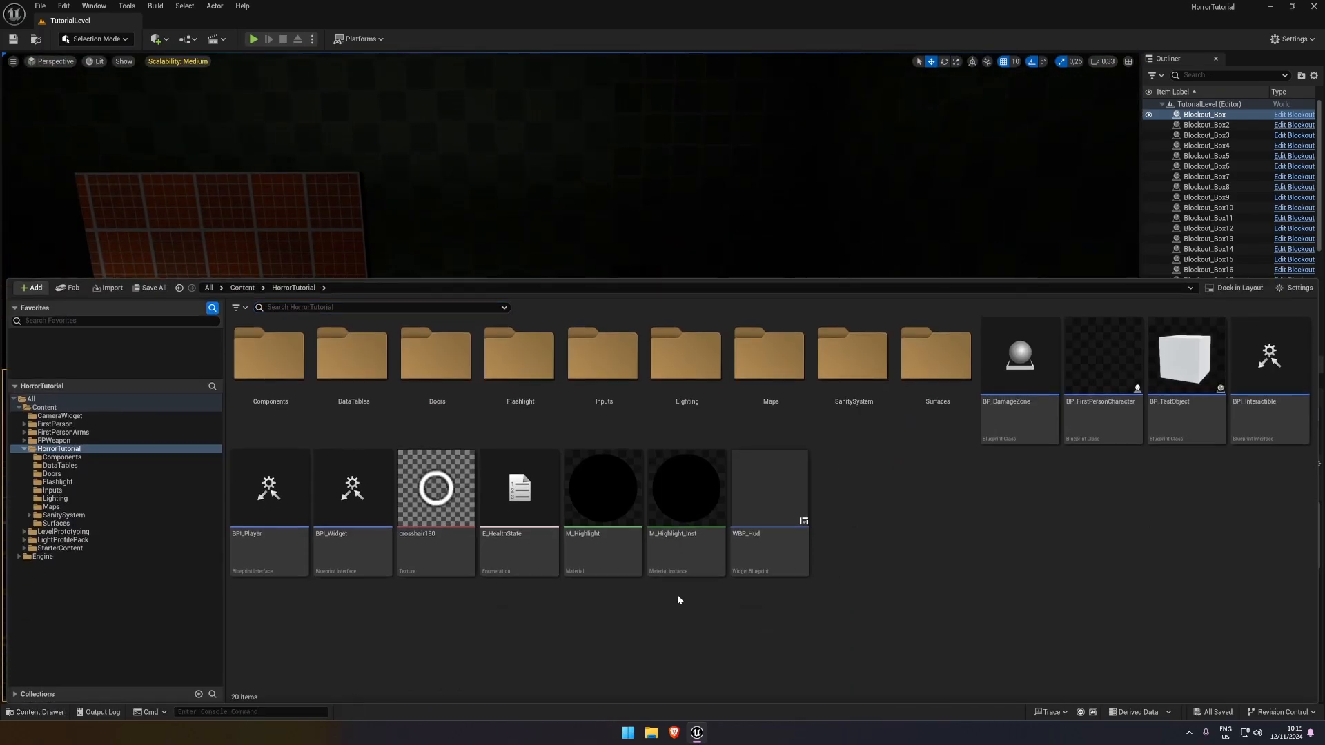
{"action": "left_click_drag", "start_coordinate": [630, 278], "coordinate": [633, 249]}
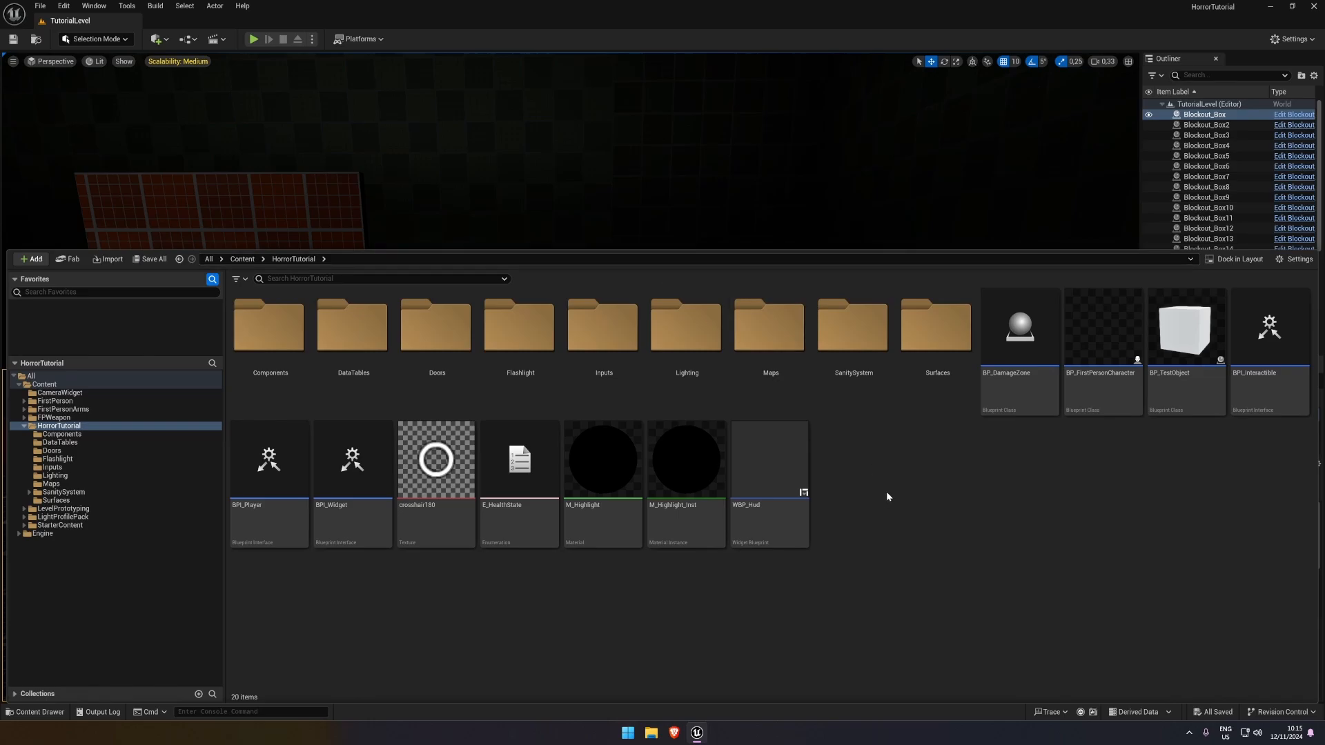
{"action": "right_click", "coordinate": [878, 445]}
{"action": "left_click", "coordinate": [933, 106]}
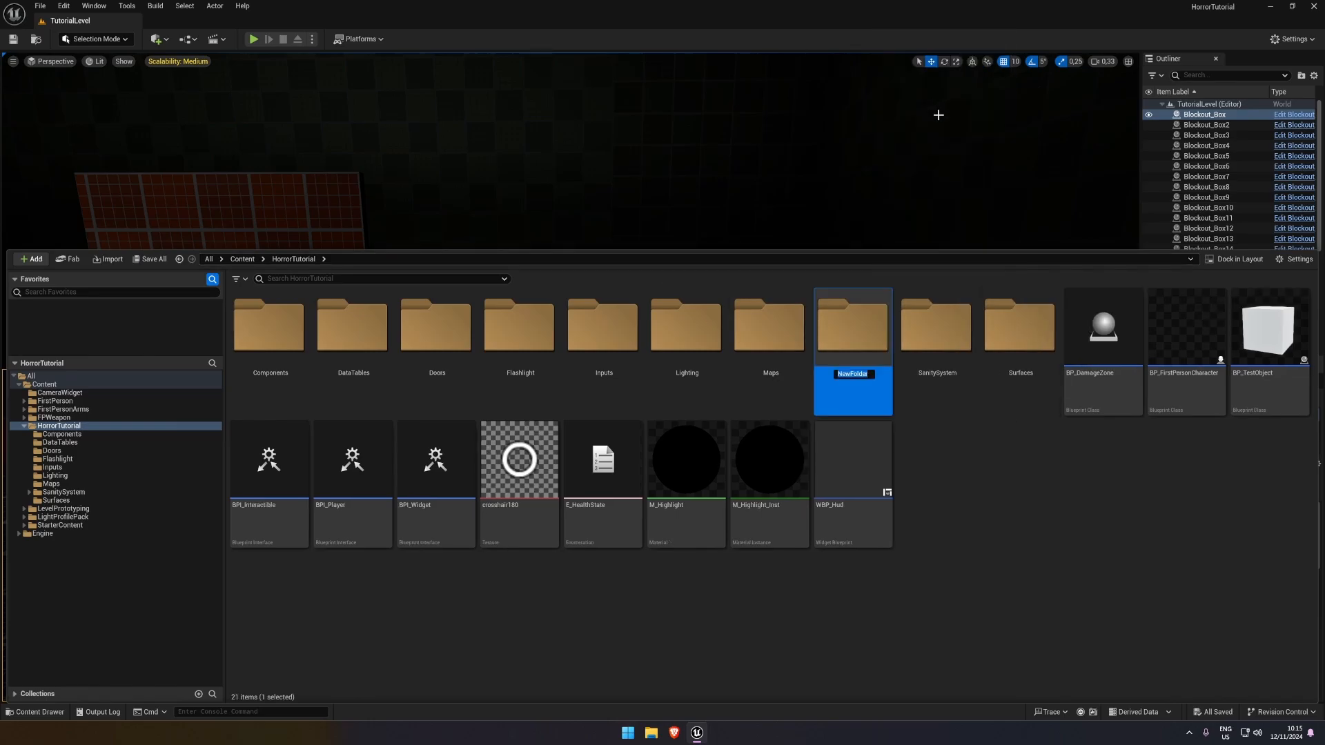
{"action": "type", "text": "Scares"}
{"action": "key", "text": "Return"}
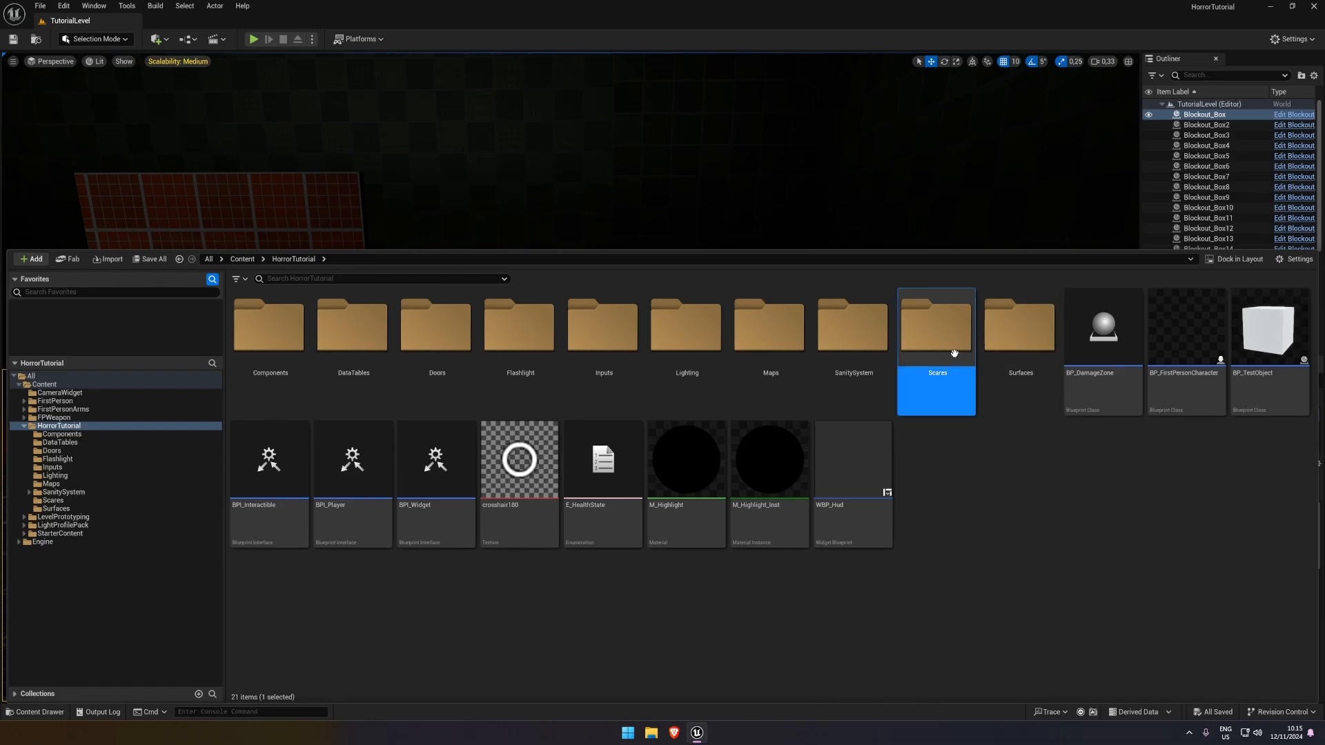
{"action": "double_click", "coordinate": [936, 325]}
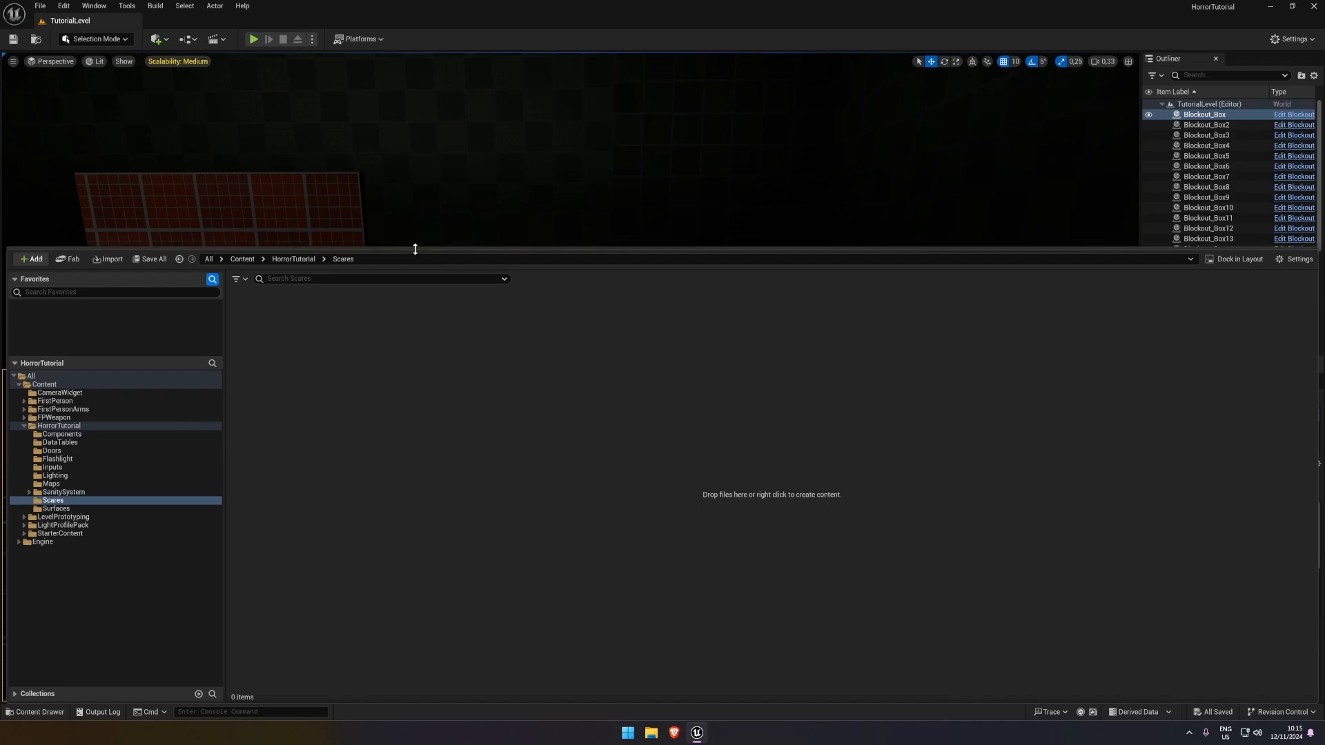
Create an Actor Blueprint class named BP_ScareTrigger in the Scares folder and open it for editing
{"action": "left_click_drag", "start_coordinate": [415, 249], "coordinate": [415, 391]}
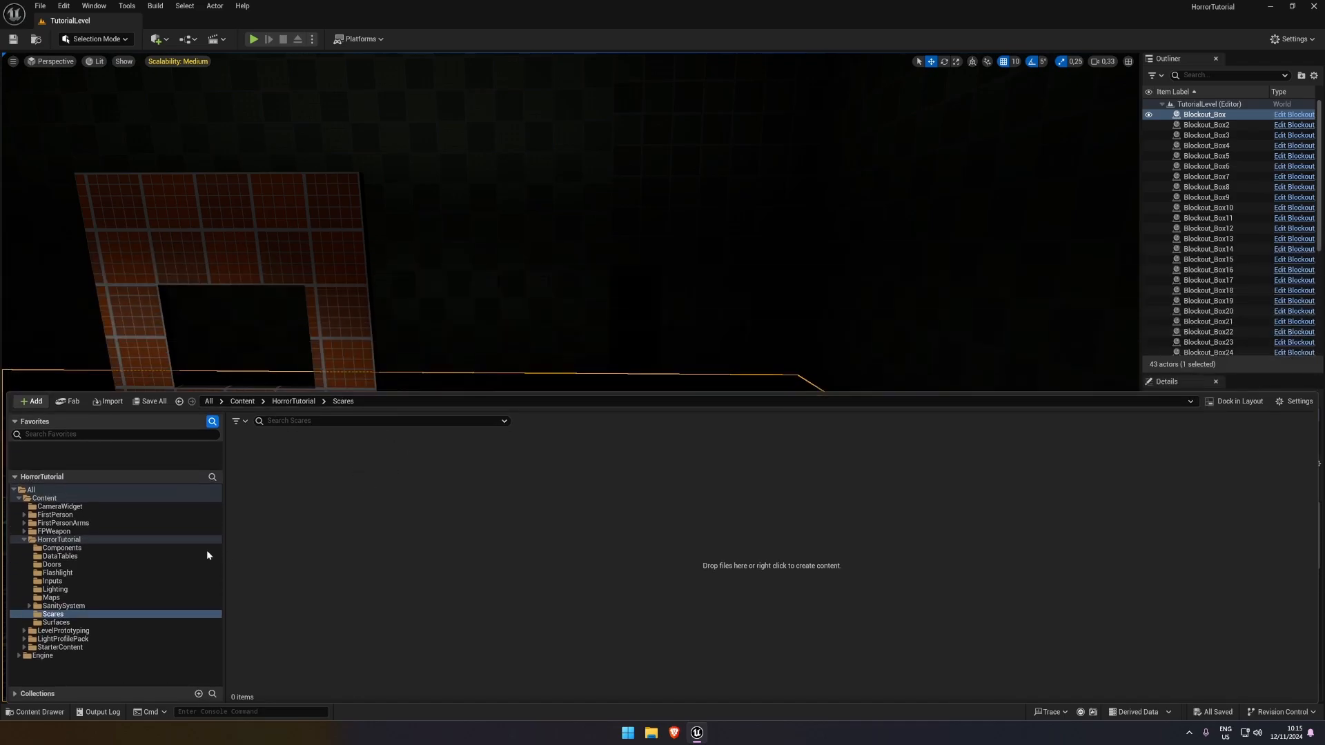
{"action": "right_click", "coordinate": [342, 507]}
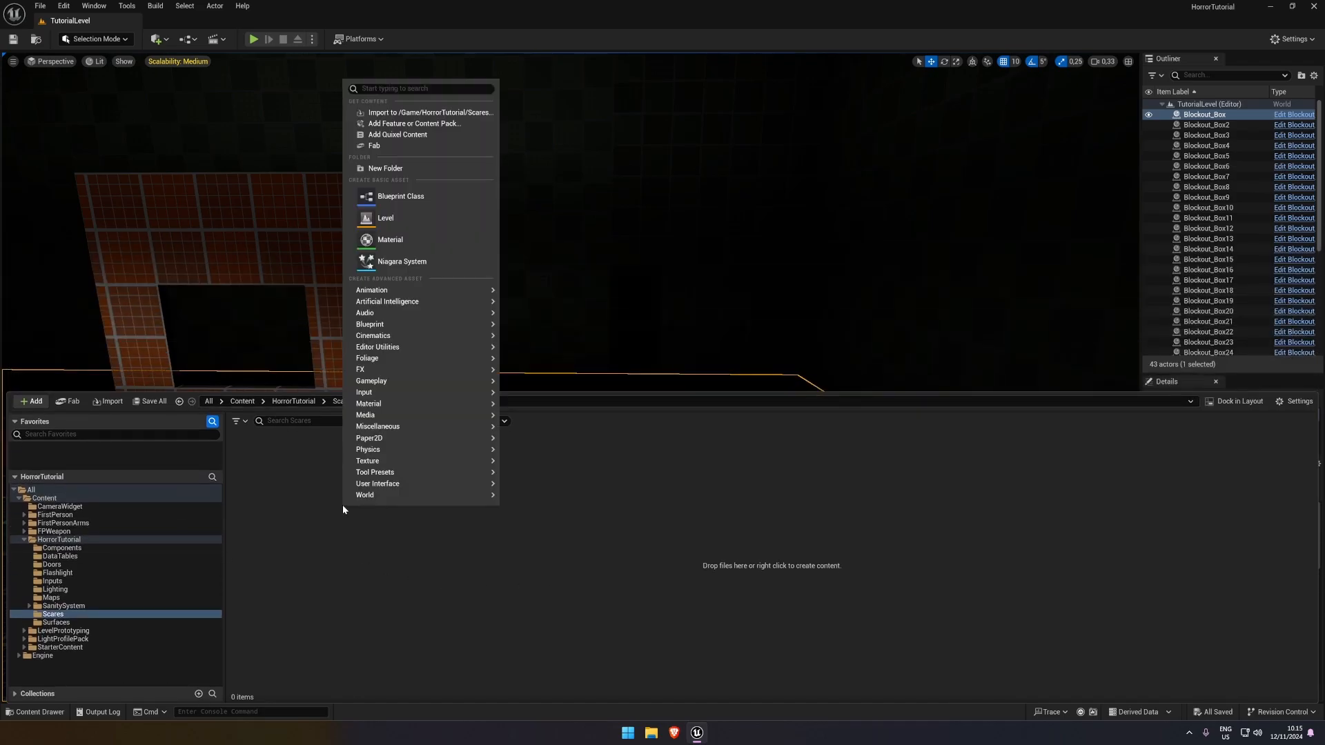
{"action": "right_click", "coordinate": [305, 497]}
{"action": "left_click", "coordinate": [369, 200]}
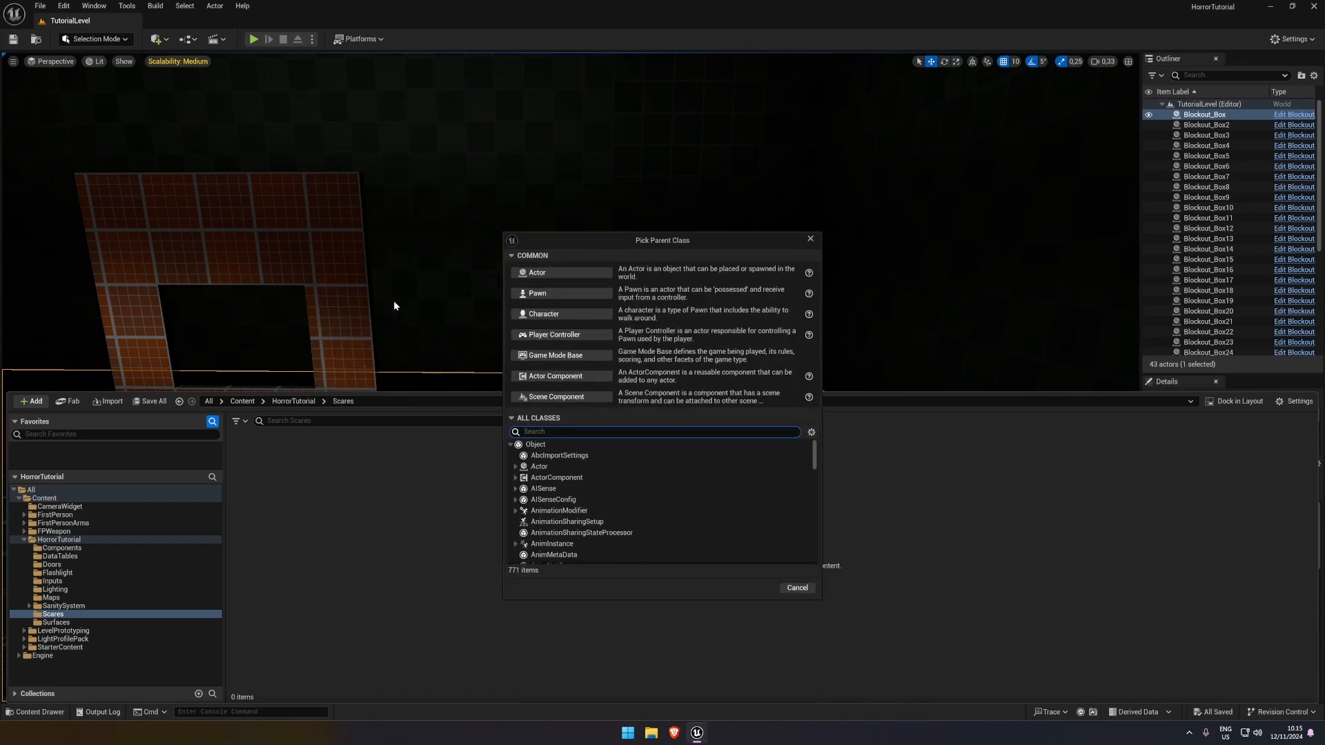
{"action": "left_click", "coordinate": [549, 273]}
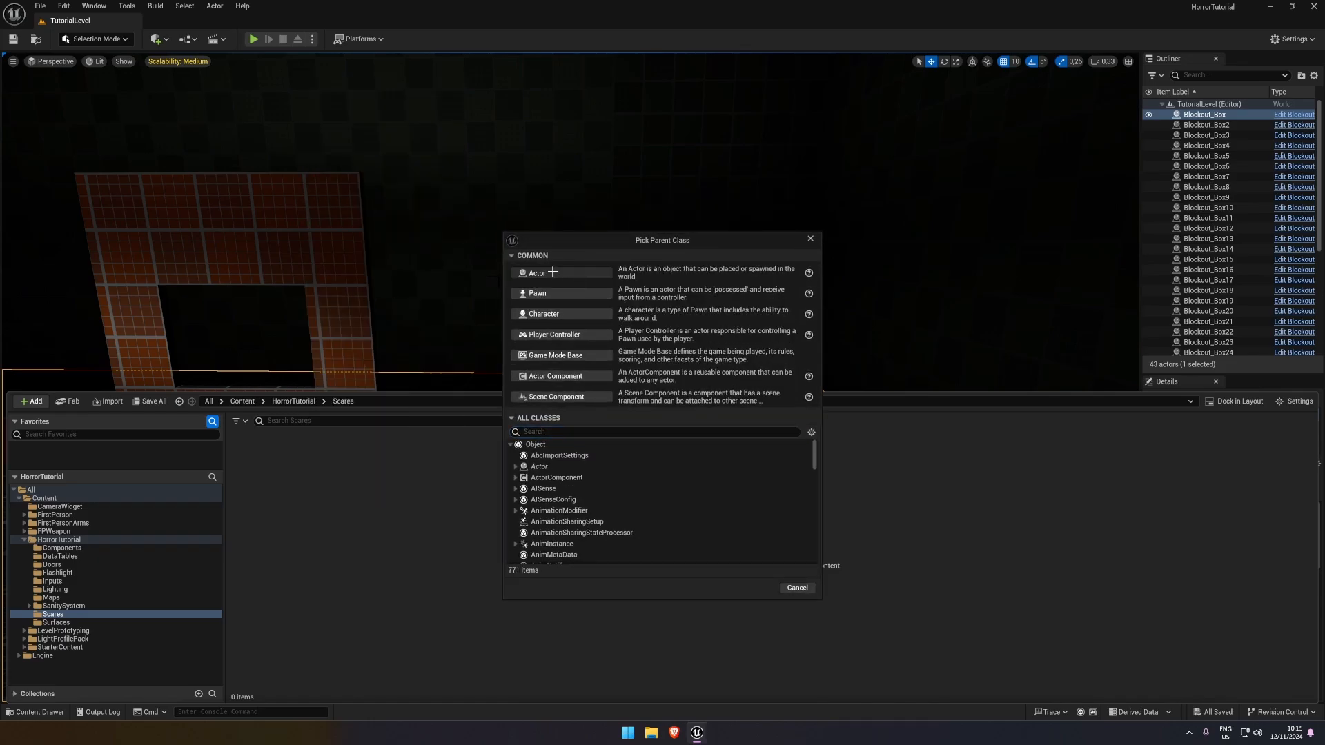
{"action": "type", "text": "BP_ScareTrigger"}
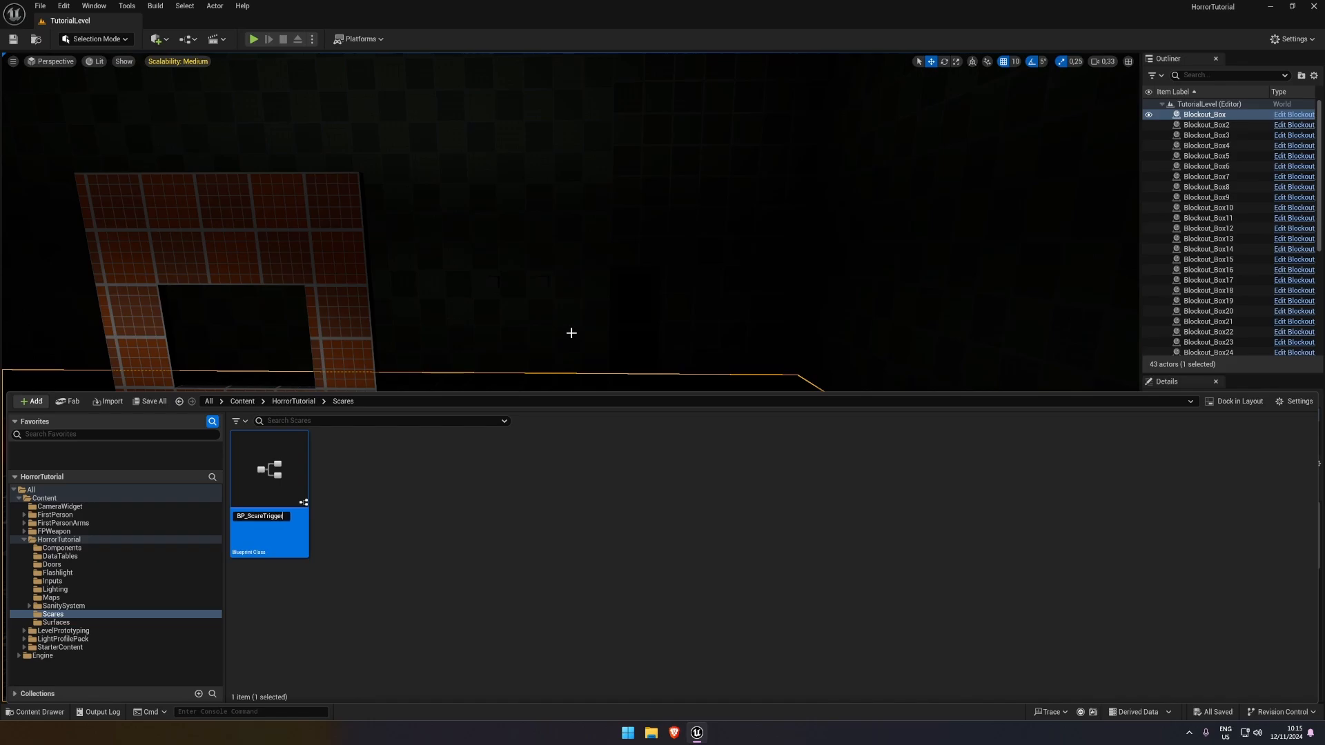
{"action": "key", "text": "Return"}
{"action": "double_click", "coordinate": [278, 488]}
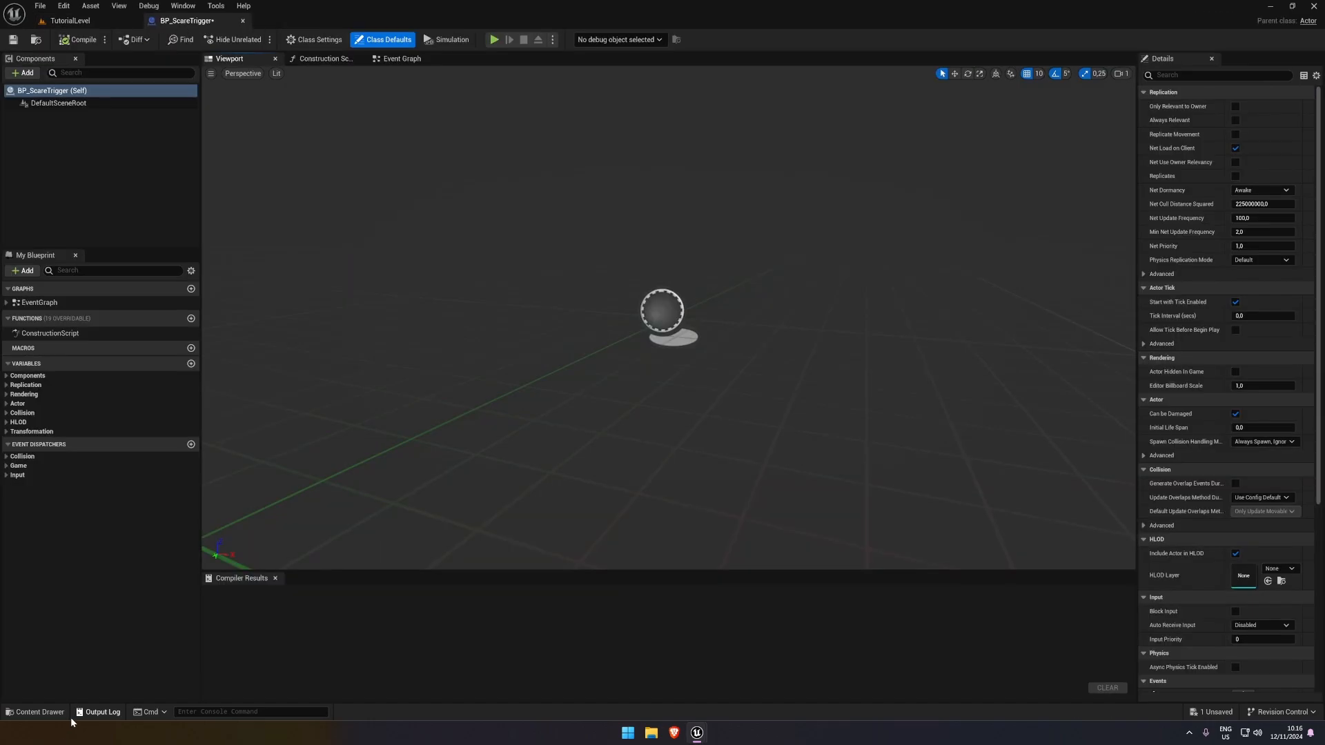
Create an enumeration named E_ScareType in the Scares folder and open it for editing
{"action": "left_click", "coordinate": [34, 712]}
{"action": "right_click", "coordinate": [365, 501]}
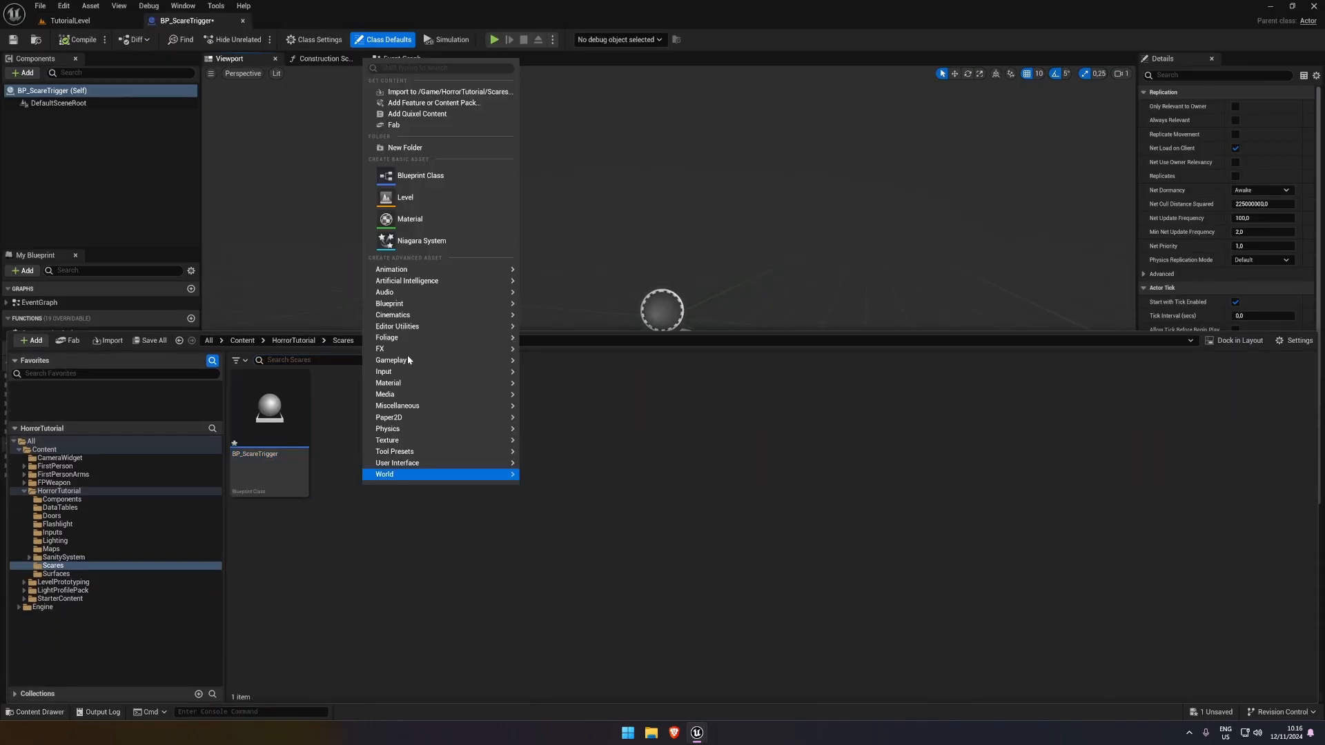
{"action": "mouse_move", "coordinate": [406, 311]}
{"action": "left_click", "coordinate": [592, 402]}
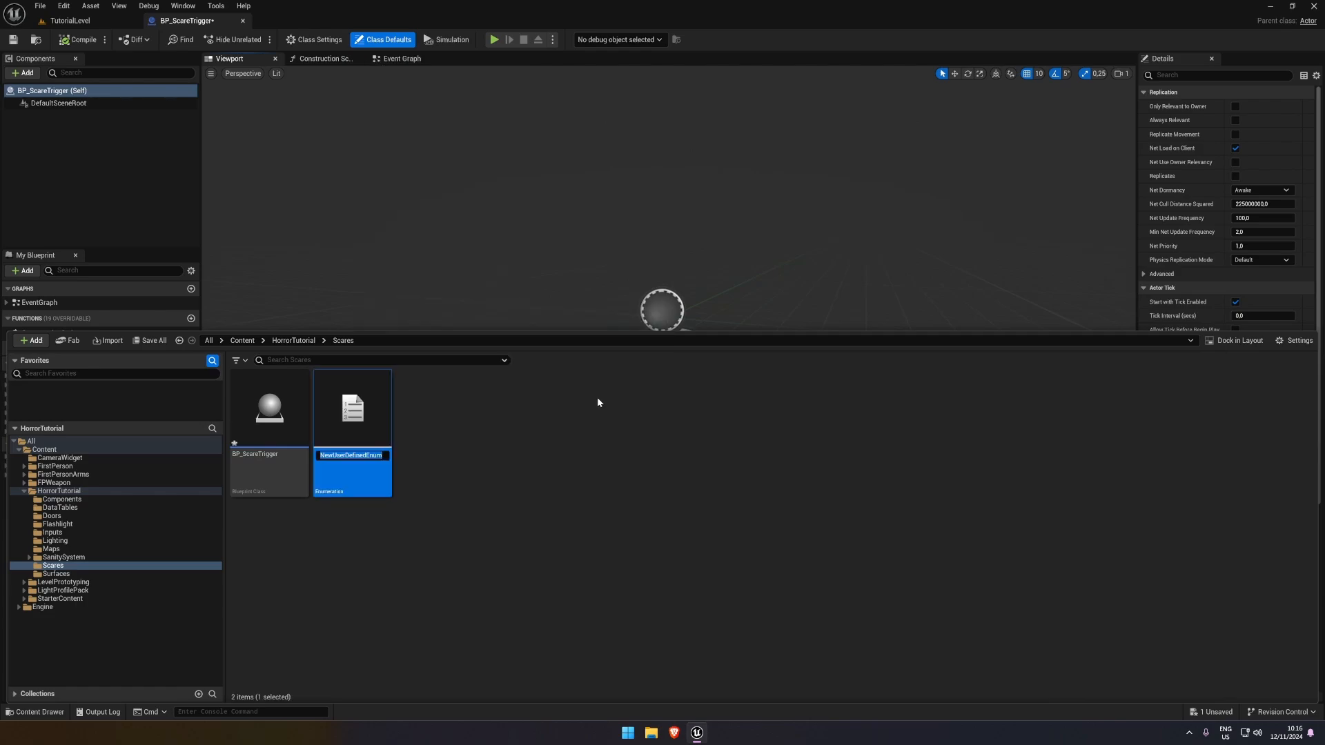
{"action": "type", "text": "E_ScareType"}
{"action": "key", "text": "Return"}
{"action": "double_click", "coordinate": [363, 416]}
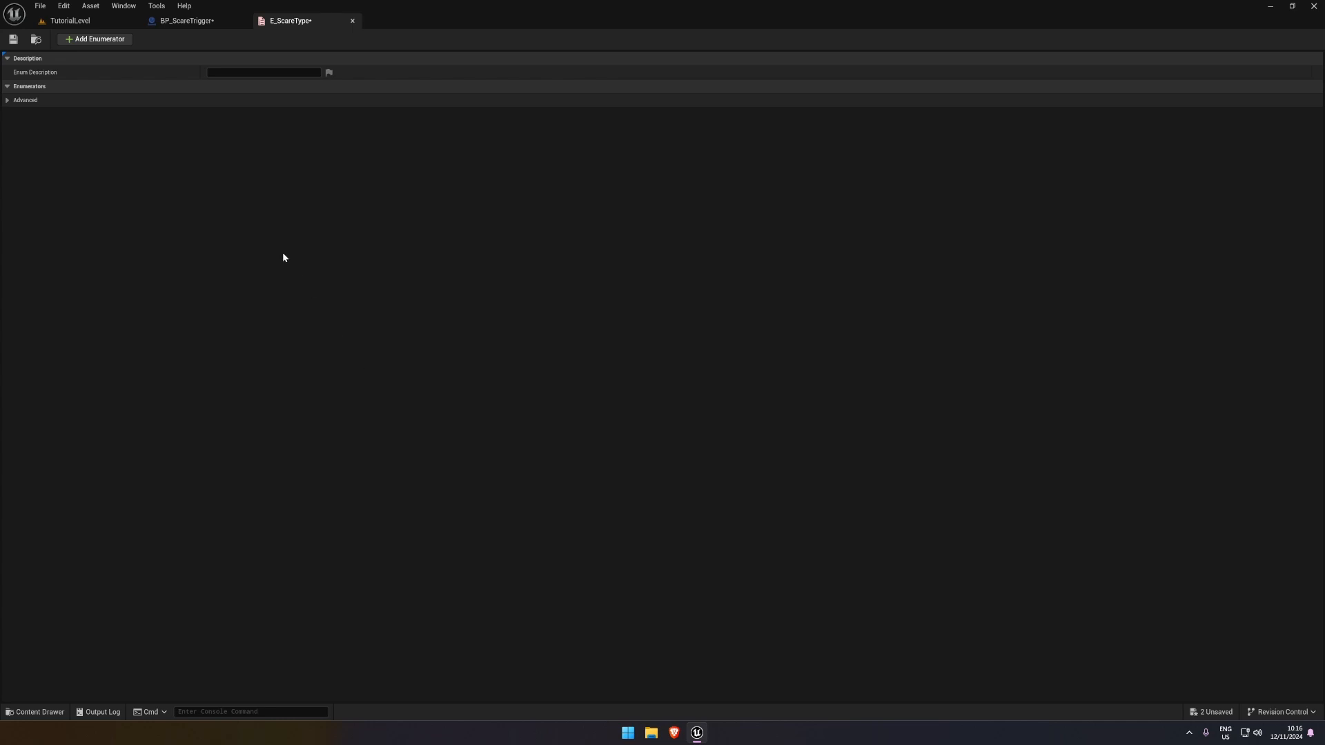
Add five enumerators to E_ScareType and name the first one Audio
{"action": "left_click", "coordinate": [96, 40]}
{"action": "left_click", "coordinate": [97, 39]}
{"action": "left_click", "coordinate": [97, 40]}
{"action": "left_click", "coordinate": [97, 40]}
{"action": "left_click", "coordinate": [97, 39]}
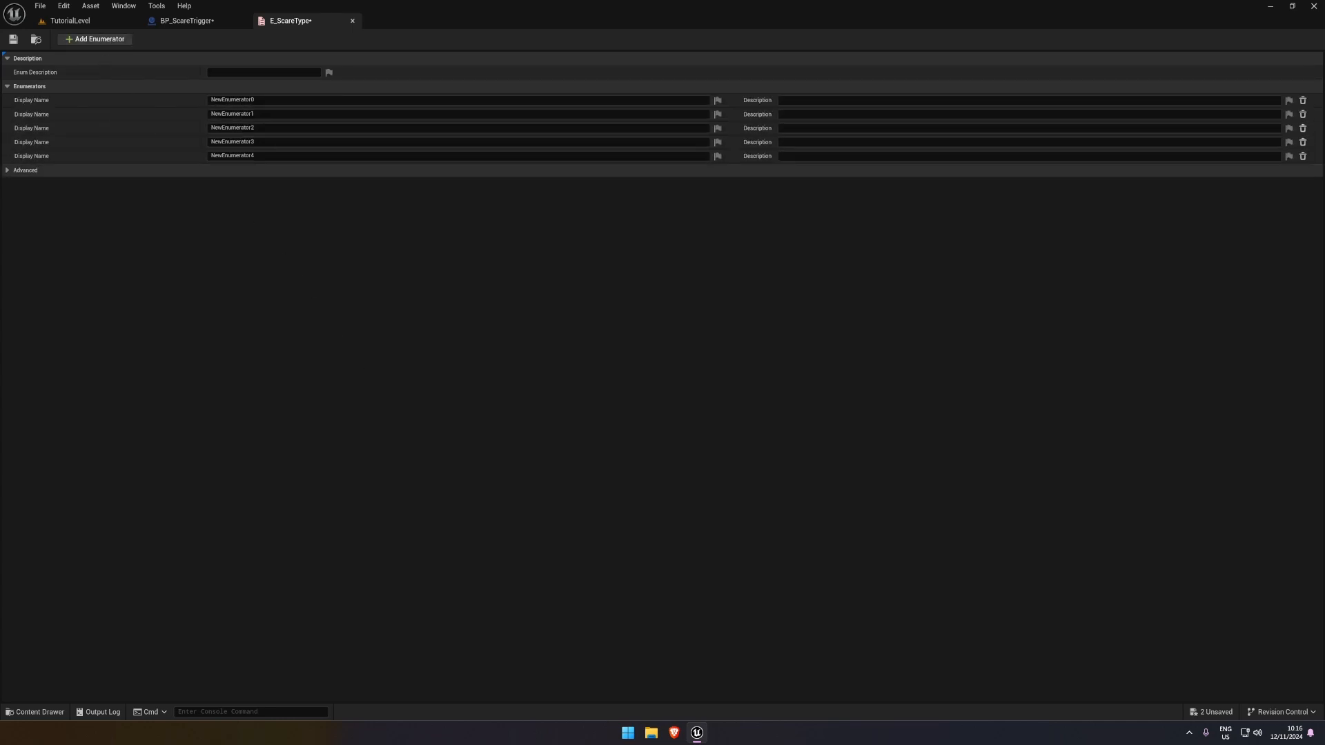
{"action": "type", "text": "Au"}
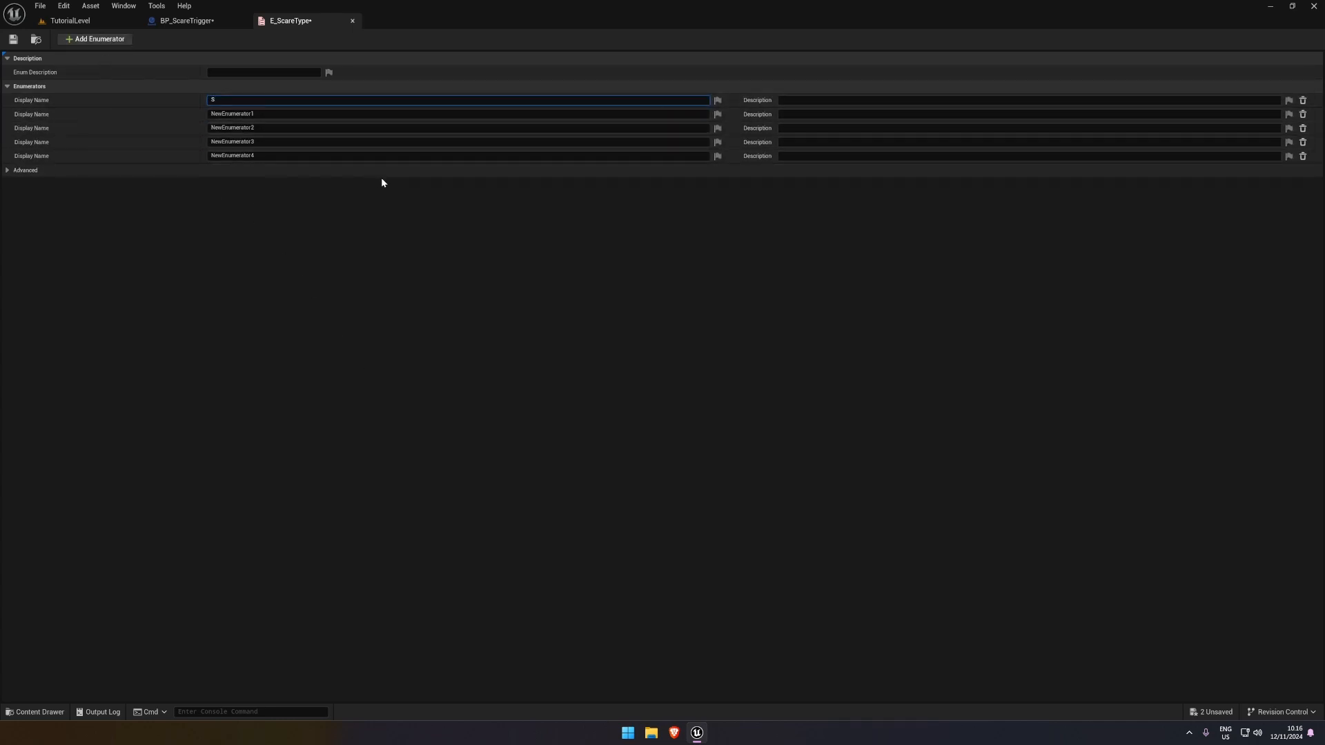
{"action": "type", "text": "dio"}
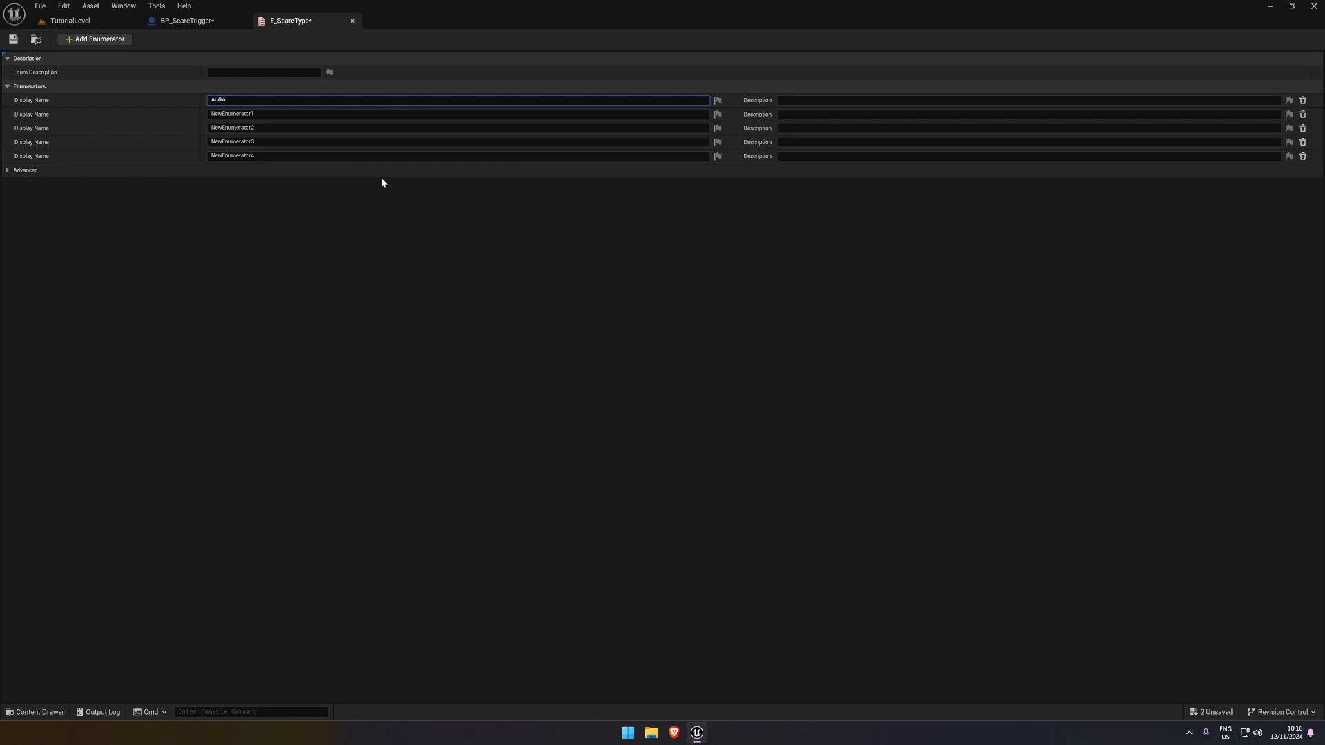
Name the second enumerator Moving Object and the third one Light effect
{"action": "left_click", "coordinate": [289, 112]}
{"action": "key", "text": "BackSpace"}
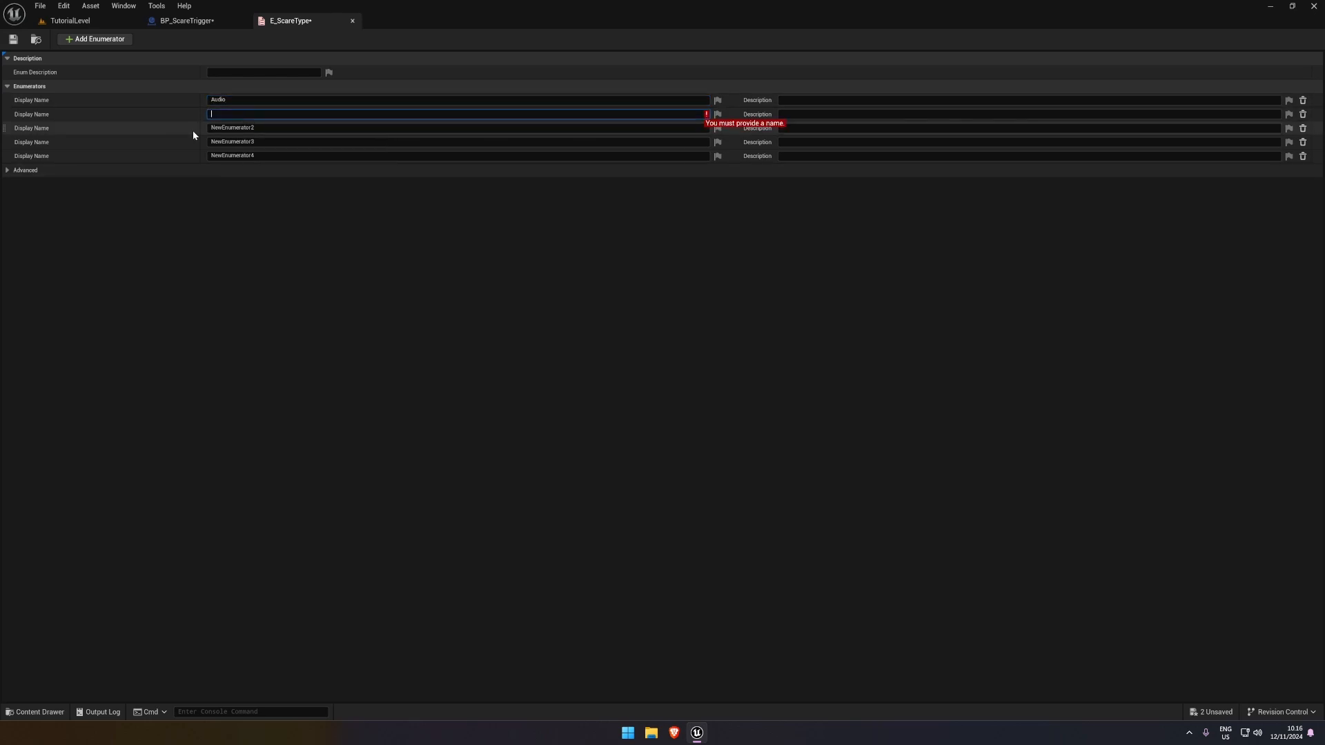
{"action": "type", "text": "Movem"}
{"action": "type", "text": "g Object"}
{"action": "key", "text": "Tab"}
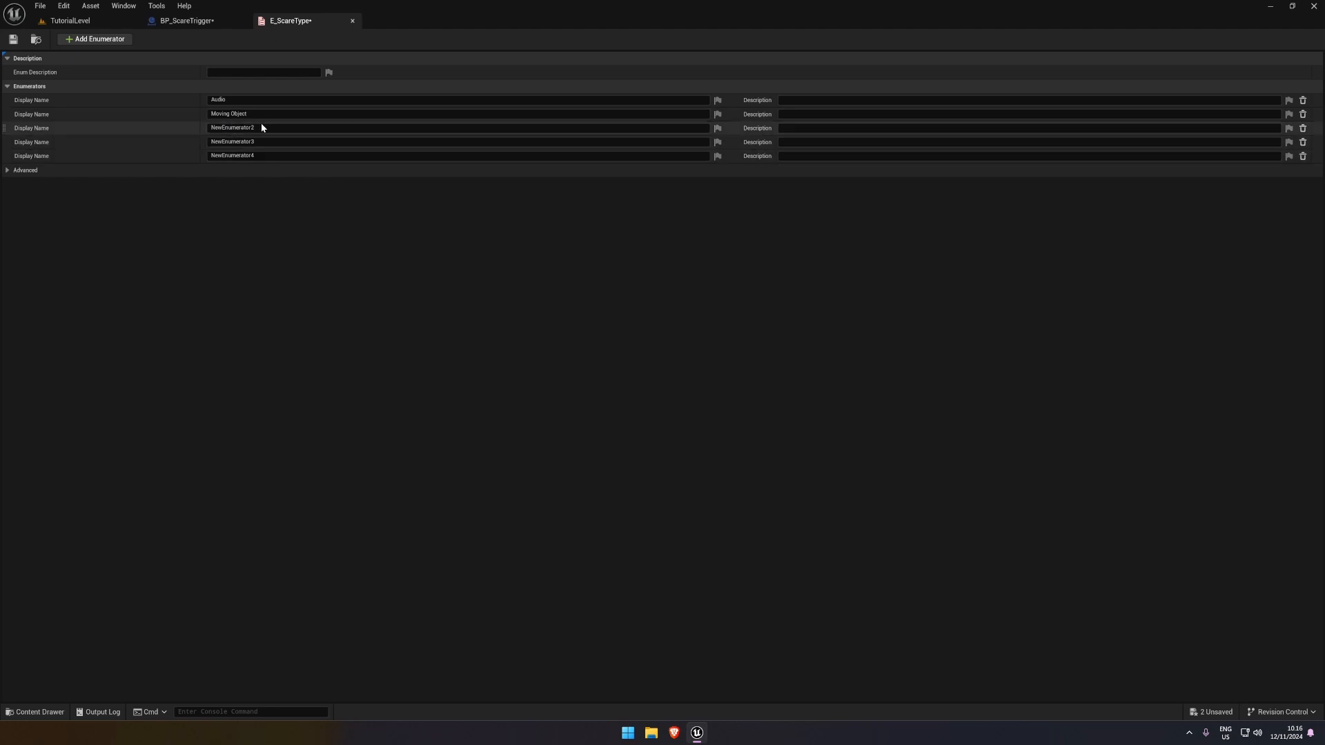
{"action": "type", "text": "Light effect"}
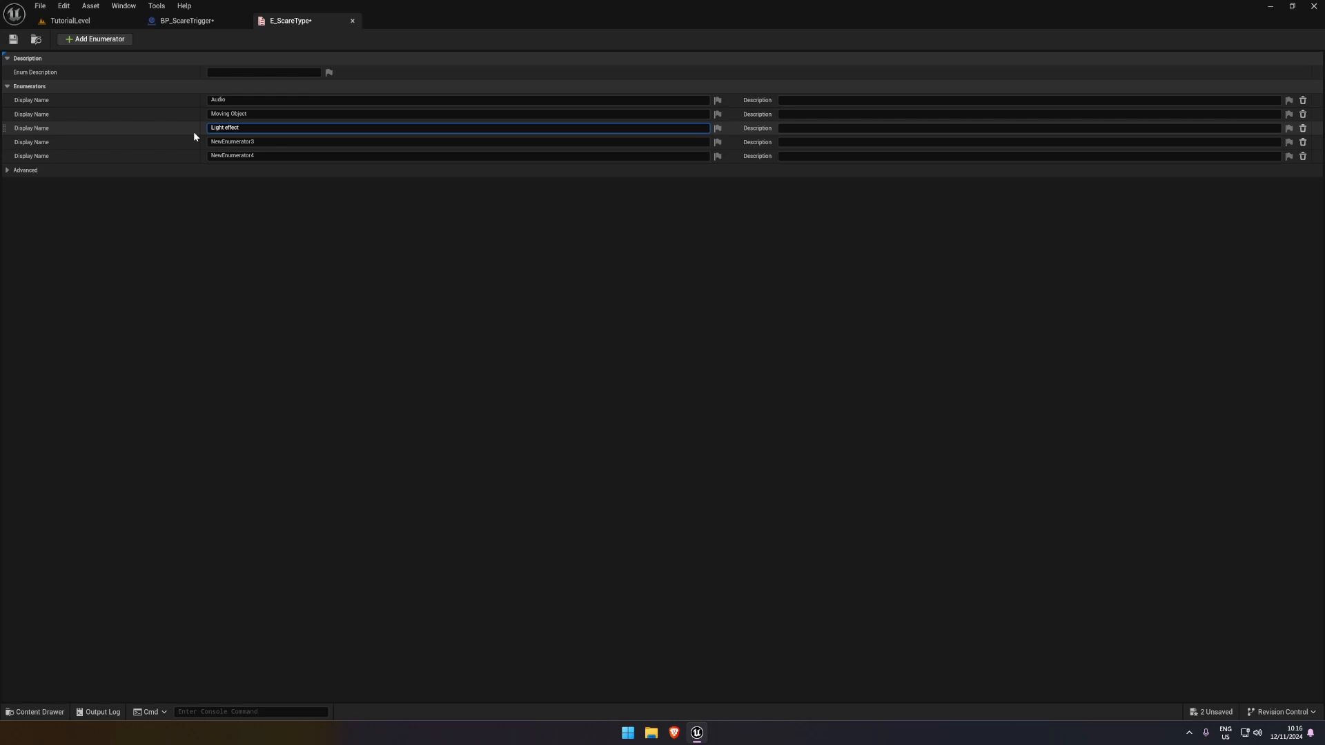
Name the fourth enumerator Character Scare and the fifth one Appearance Scare
{"action": "left_click", "coordinate": [267, 145]}
{"action": "type", "text": "Character Scare"}
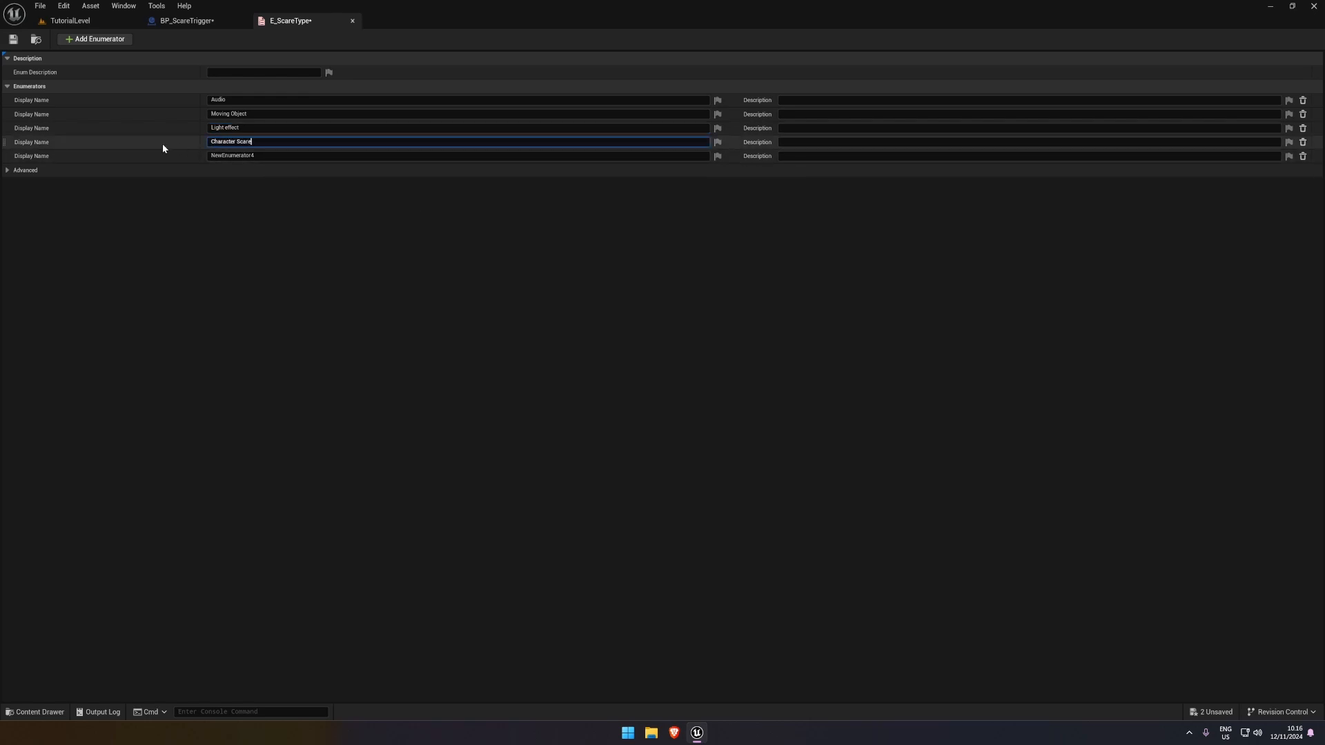
{"action": "key", "text": "Return"}
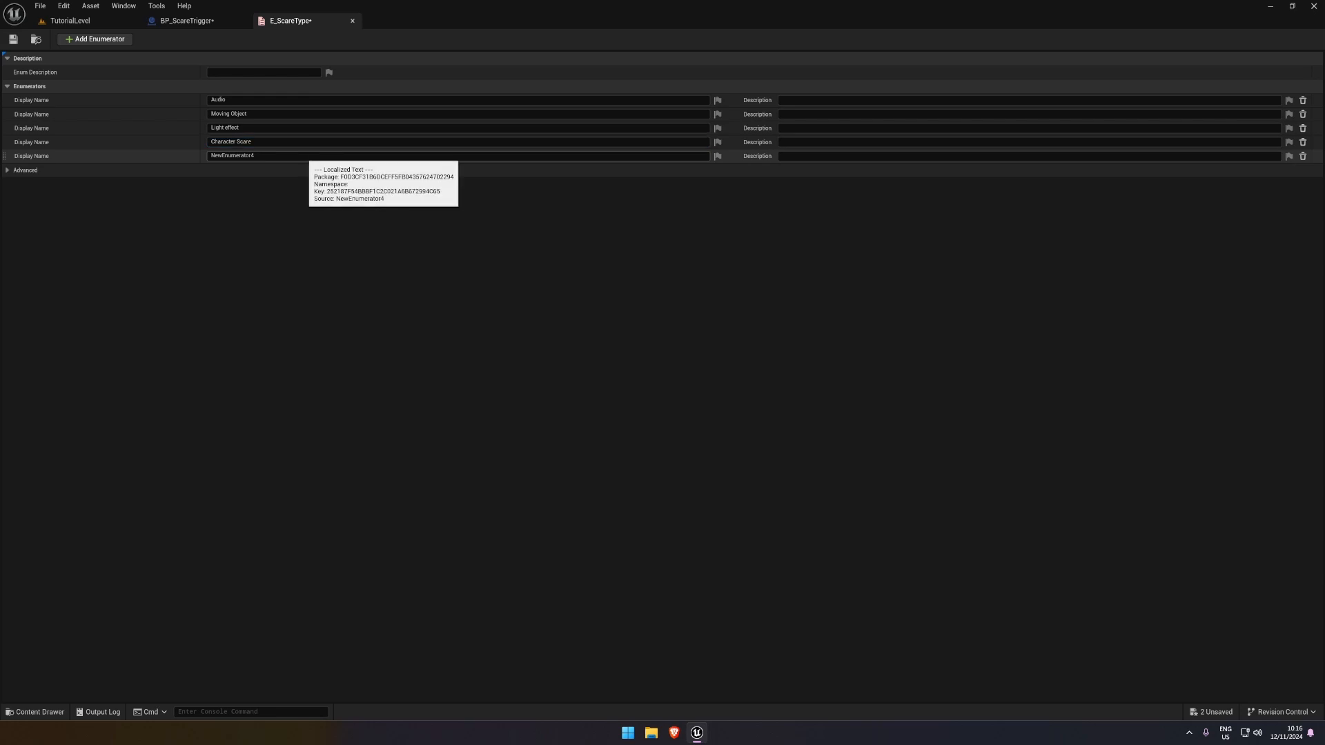
{"action": "left_click", "coordinate": [303, 156]}
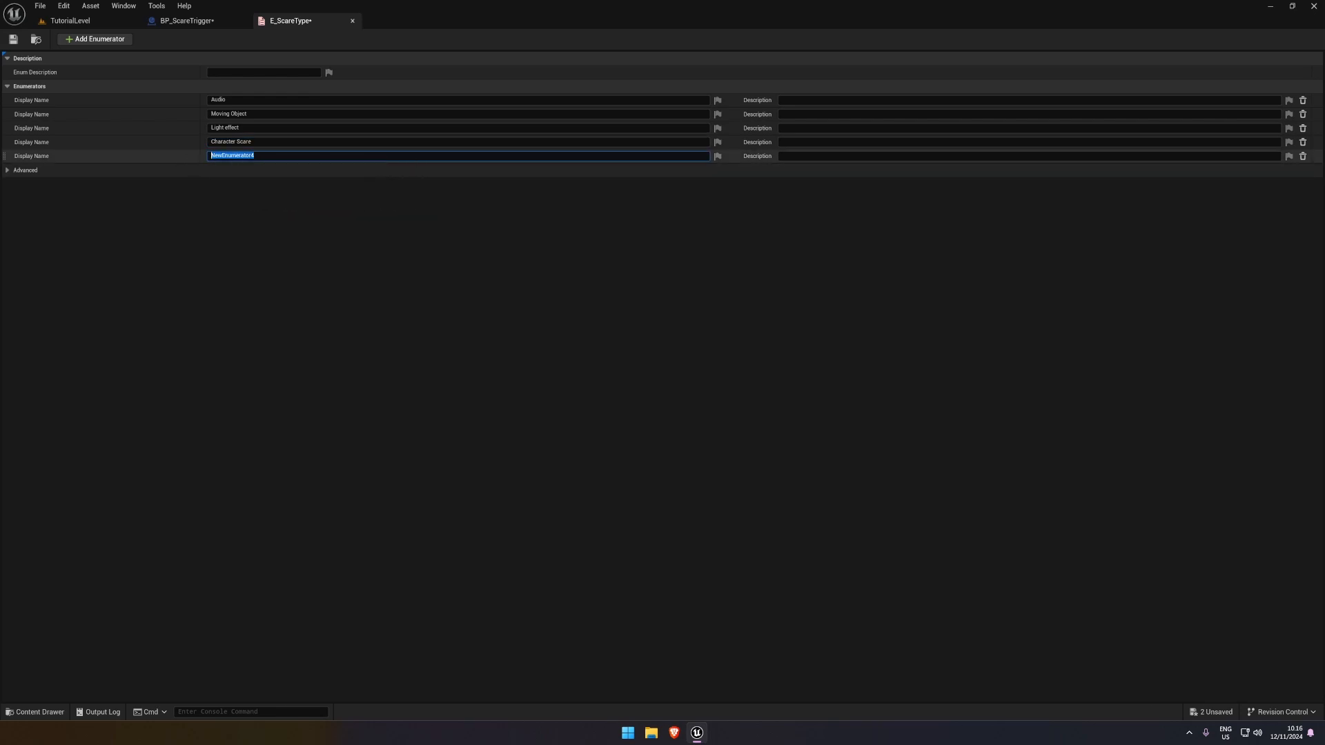
{"action": "type", "text": "Appear"}
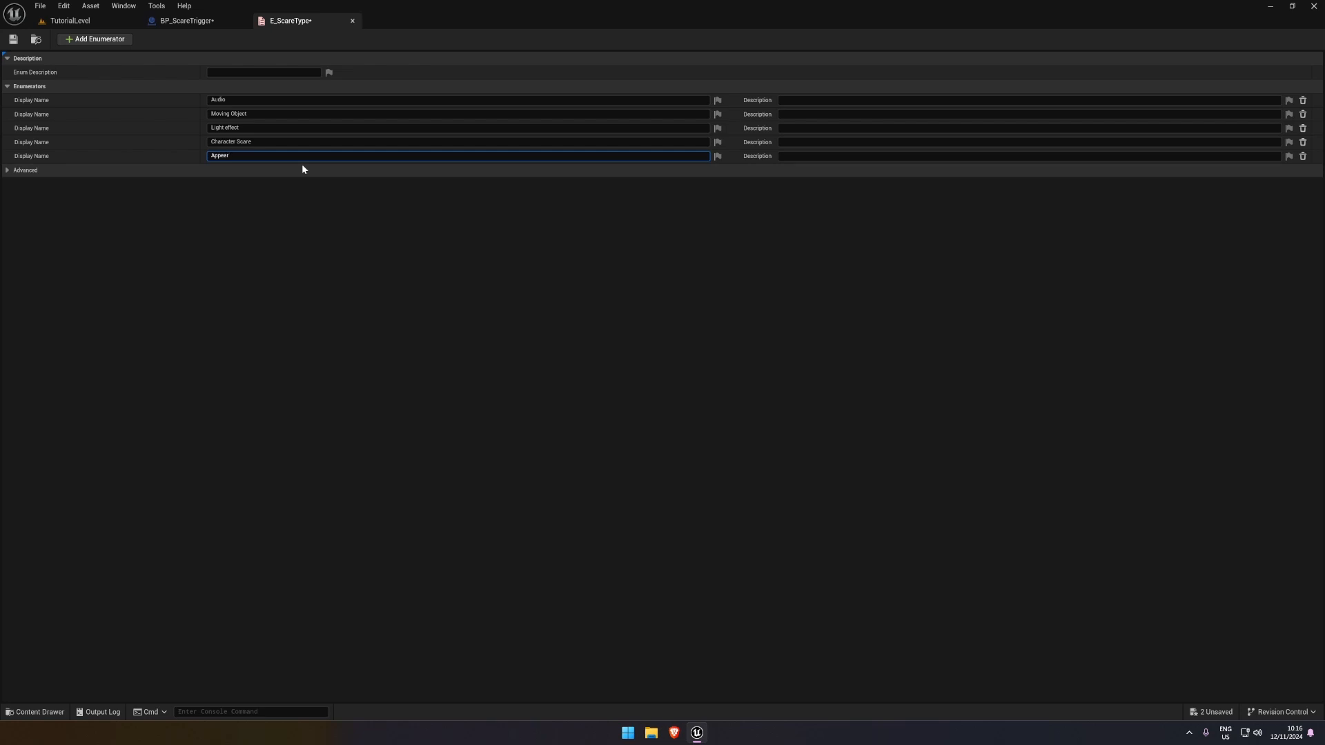
{"action": "type", "text": "ance Scare"}
{"action": "key", "text": "Return"}
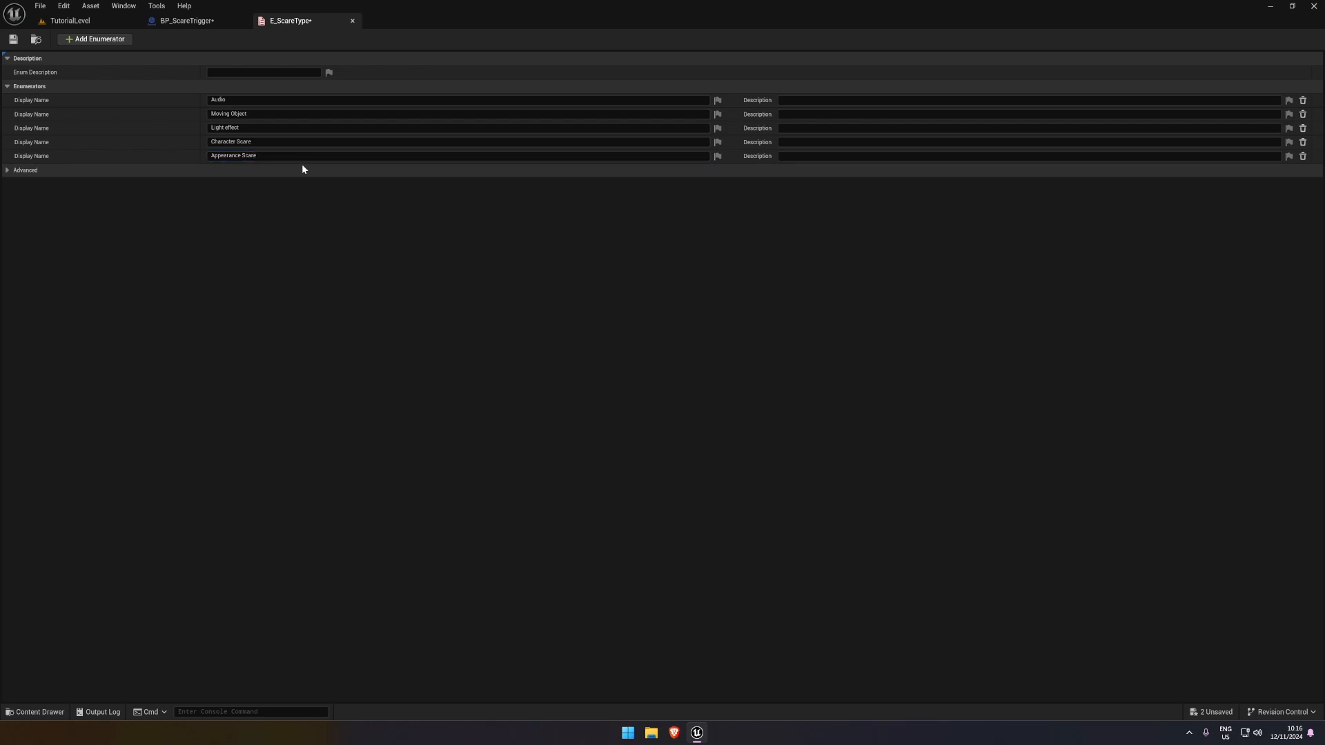
Rename the first two enumerators to Audio Scare and Moving Object Scare, and save the enumeration
{"action": "left_click", "coordinate": [254, 99]}
{"action": "type", "text": "Scare"}
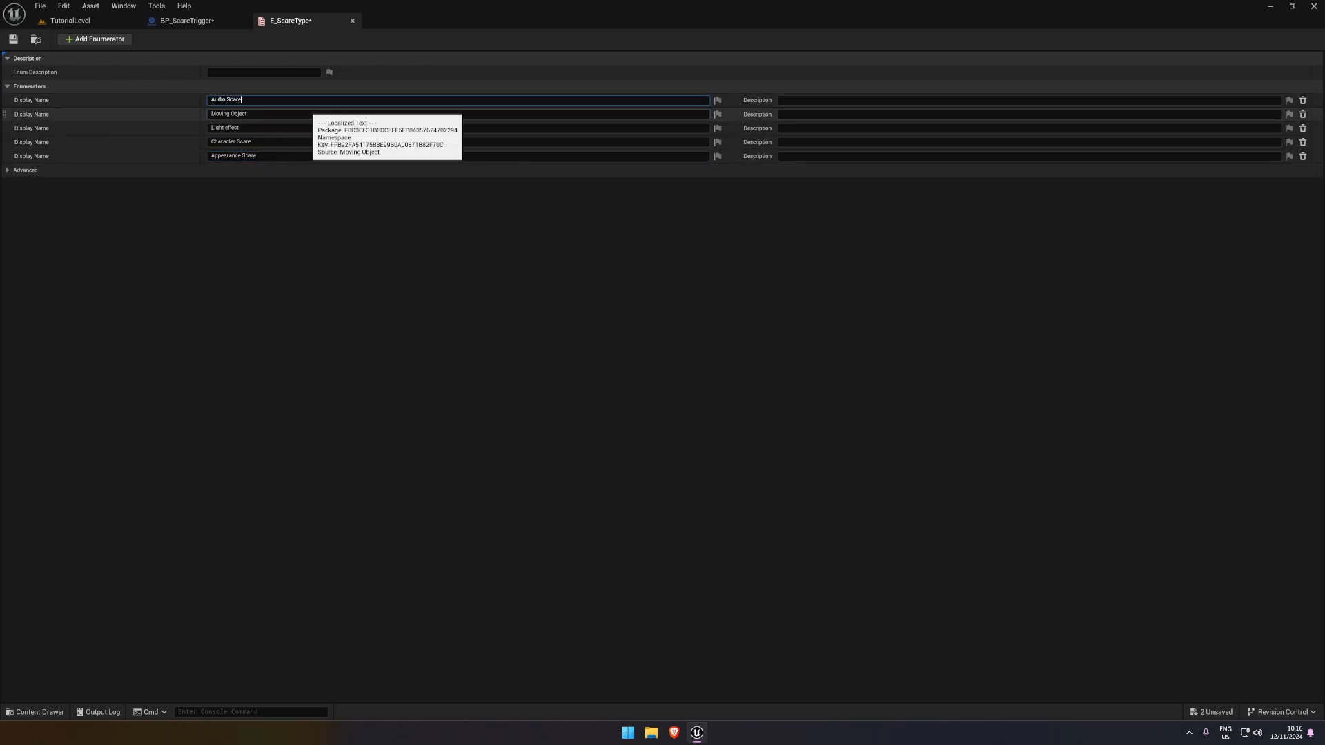
{"action": "left_click", "coordinate": [305, 112]}
{"action": "left_click", "coordinate": [311, 113]}
{"action": "left_click", "coordinate": [314, 114]}
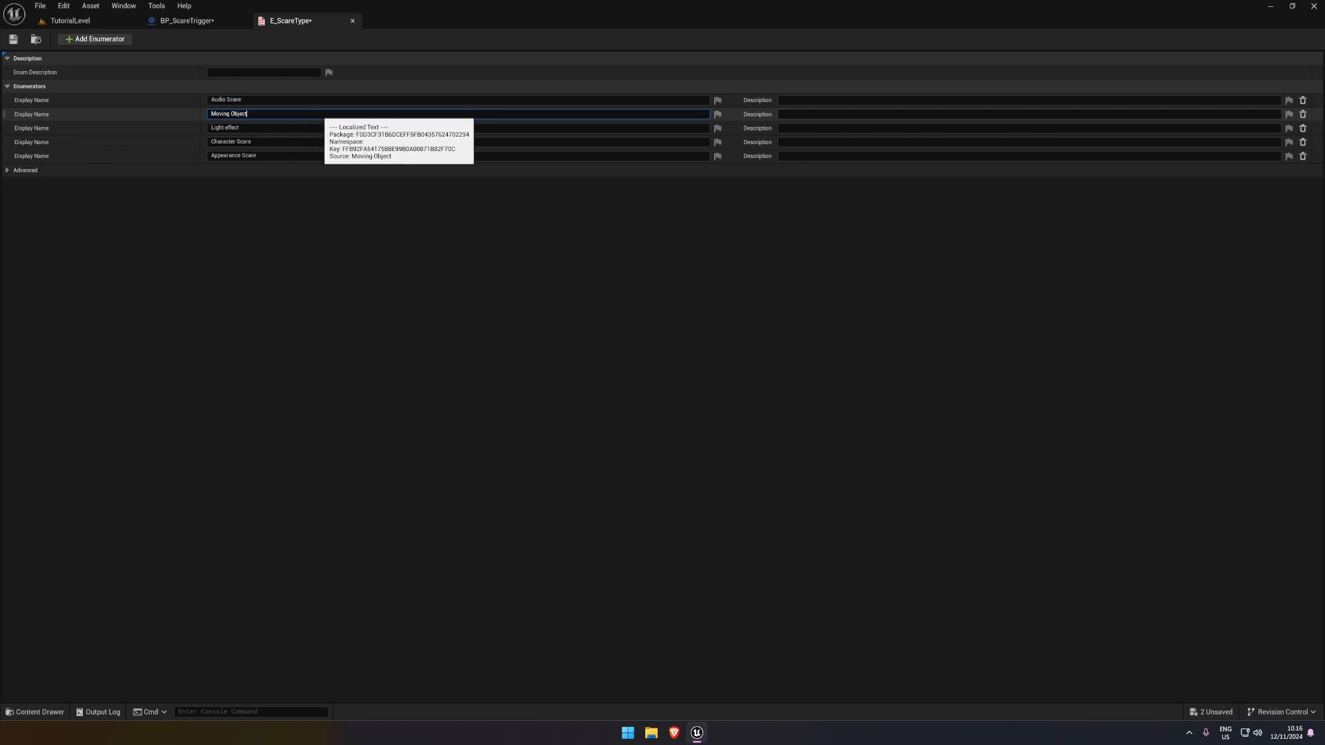
{"action": "type", "text": "Scare"}
{"action": "key", "text": "Return"}
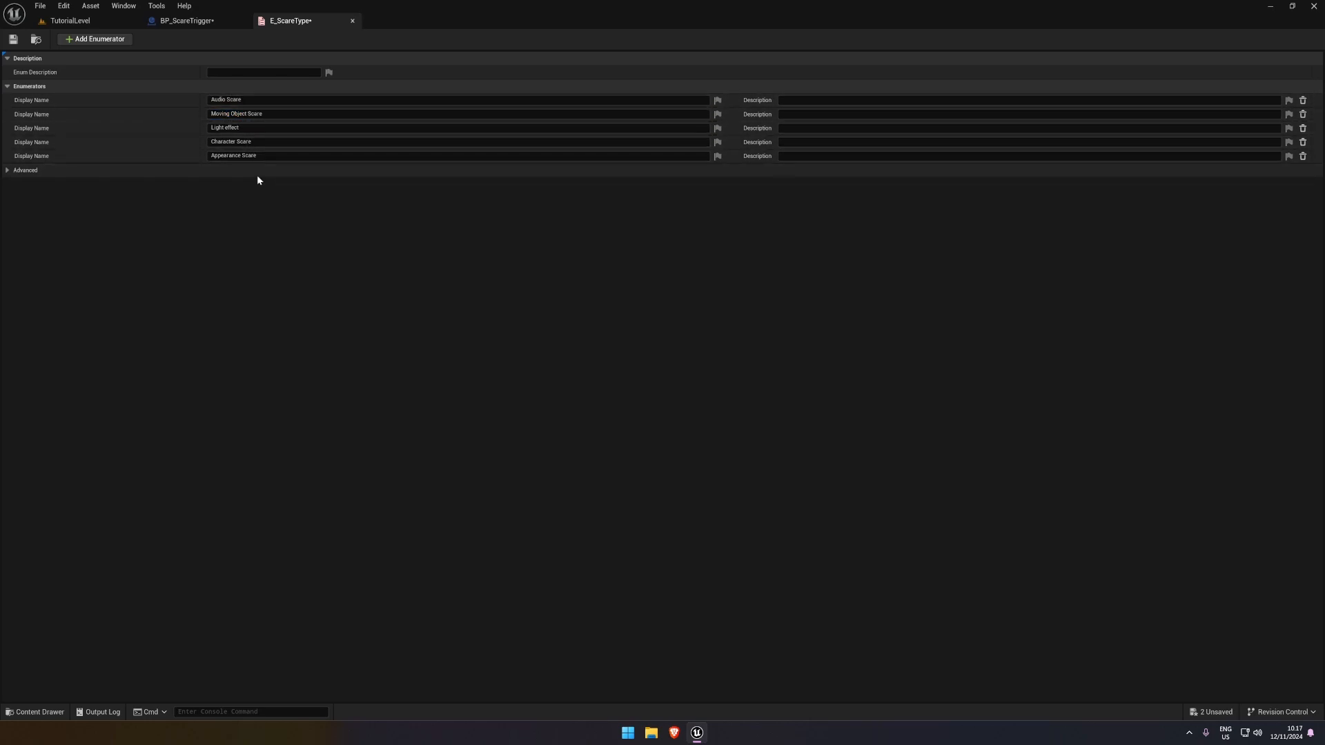
{"action": "left_click", "coordinate": [14, 40]}
Add a new variable of type E_ScareType to the BP_ScareTrigger Blueprint and compile it
{"action": "left_click", "coordinate": [185, 20]}
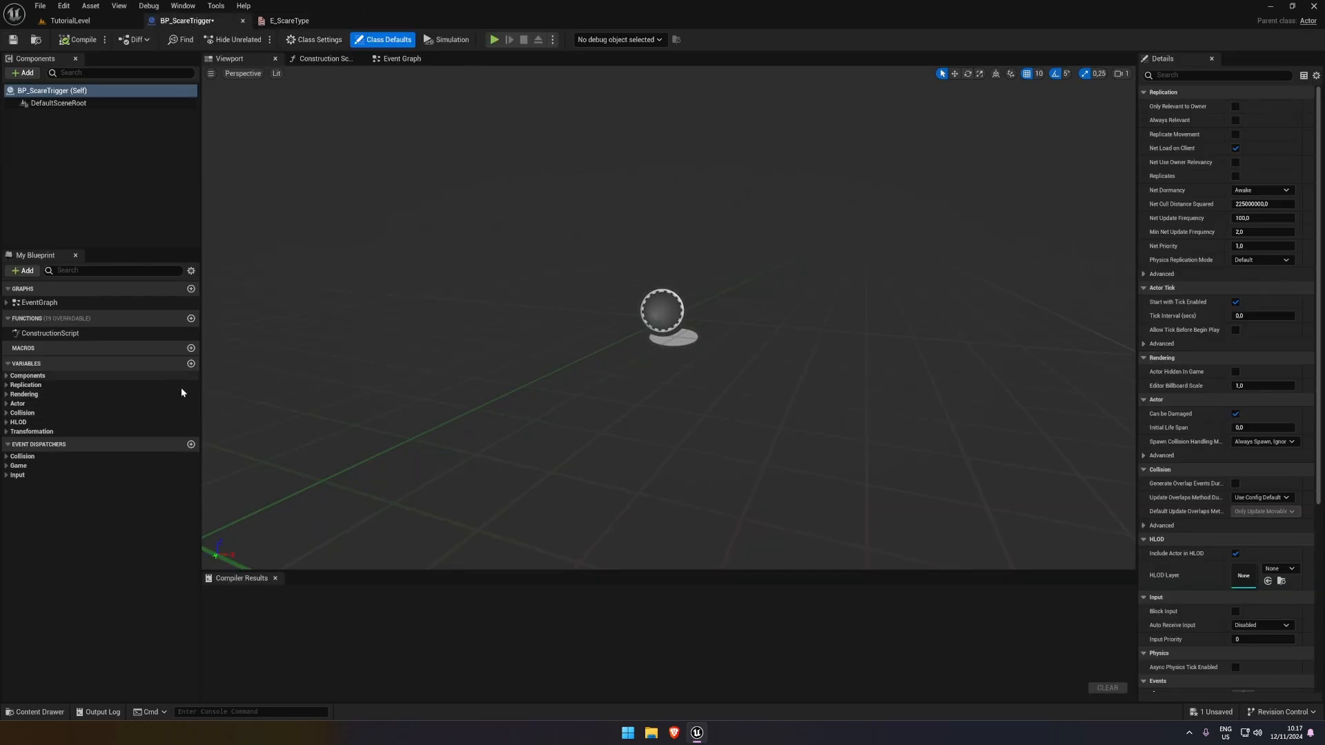
{"action": "left_click", "coordinate": [191, 364]}
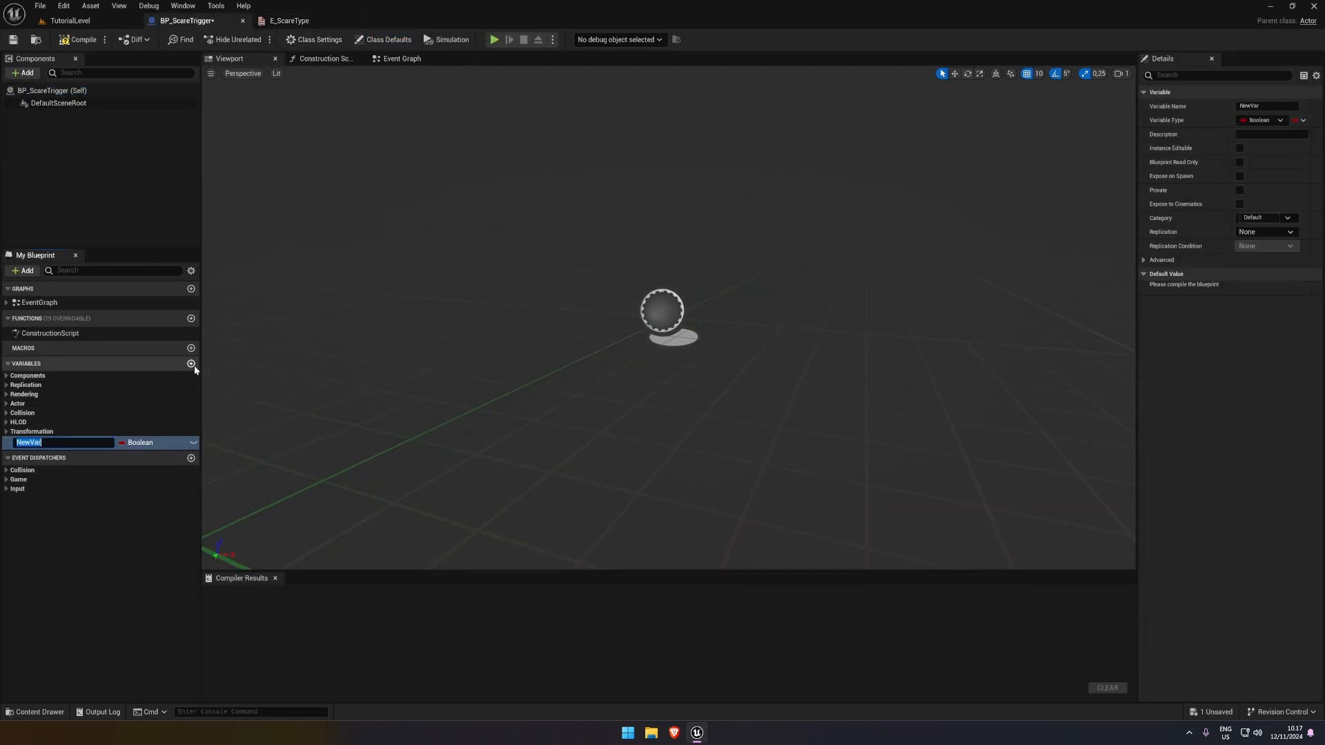
{"action": "left_click", "coordinate": [138, 443]}
{"action": "type", "text": "E-"}
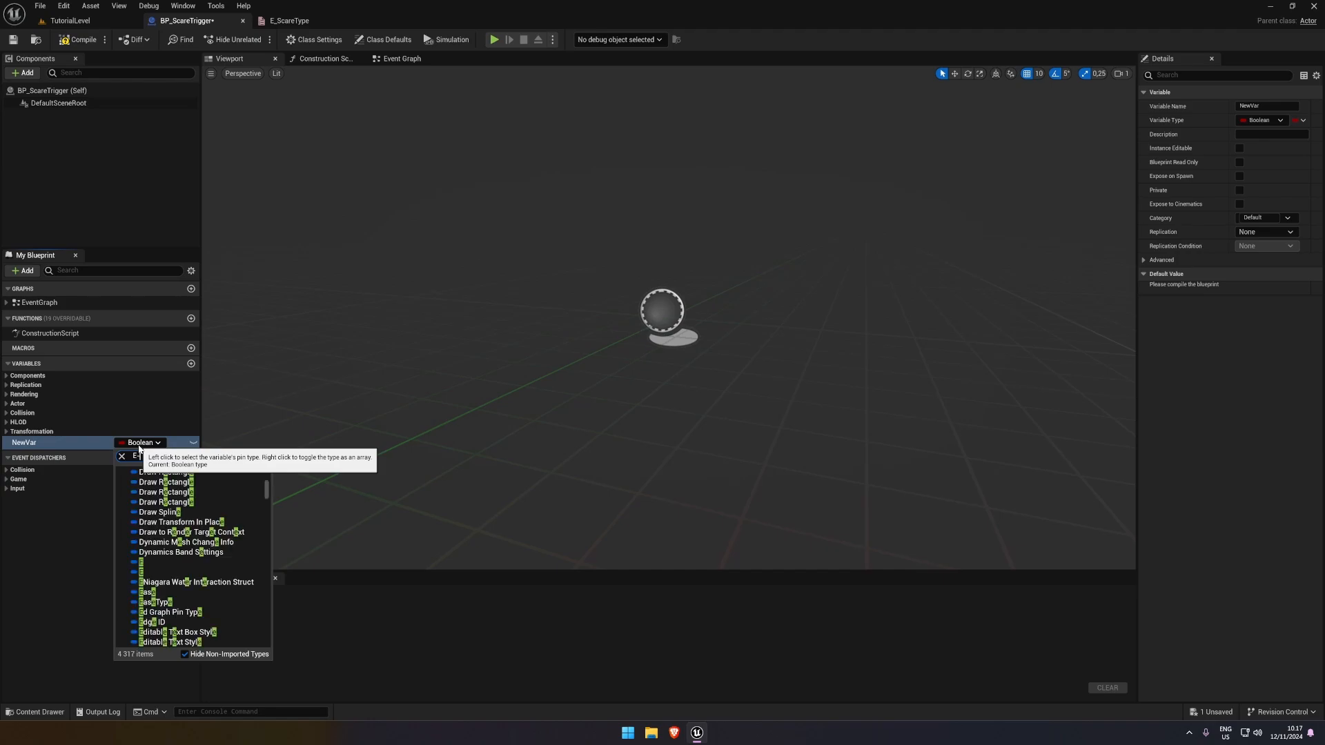
{"action": "key", "text": "BackSpace"}
{"action": "key", "text": "BackSpace"}
{"action": "type", "text": "_"}
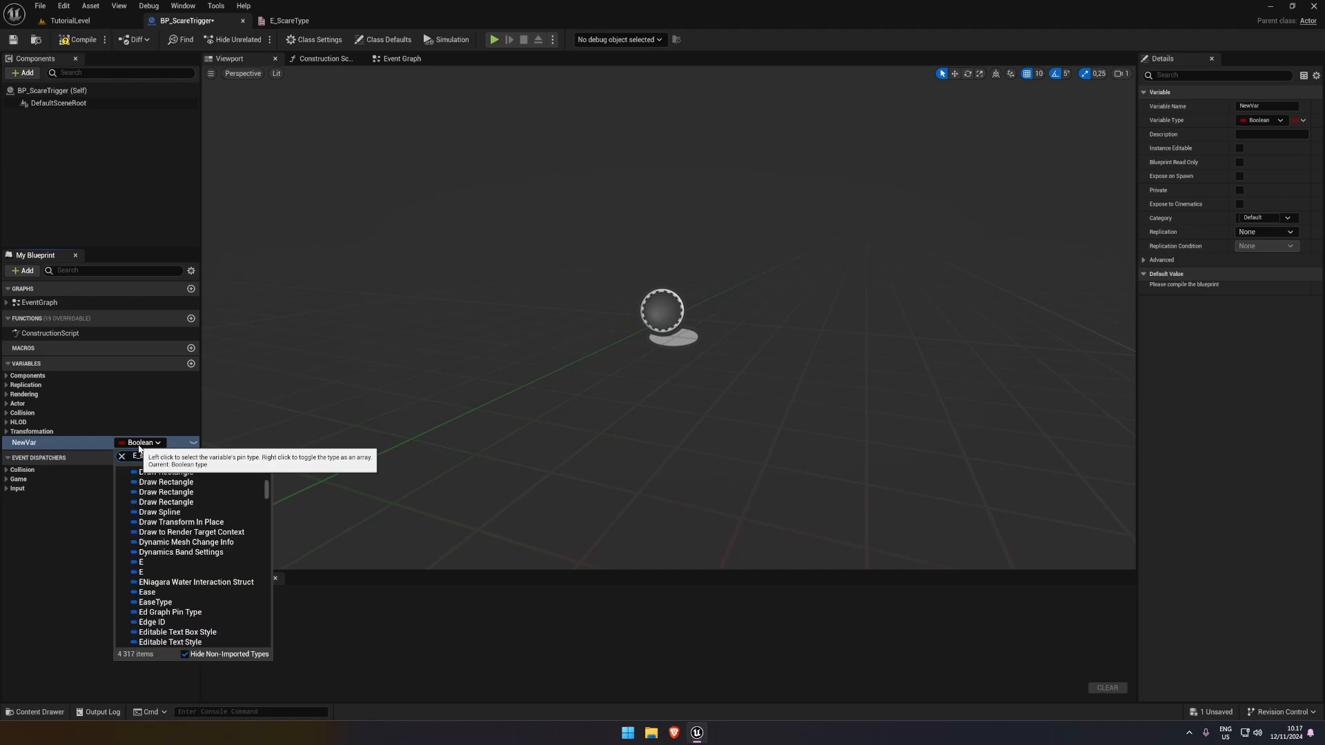
{"action": "type", "text": "scare"}
{"action": "left_click", "coordinate": [169, 480]}
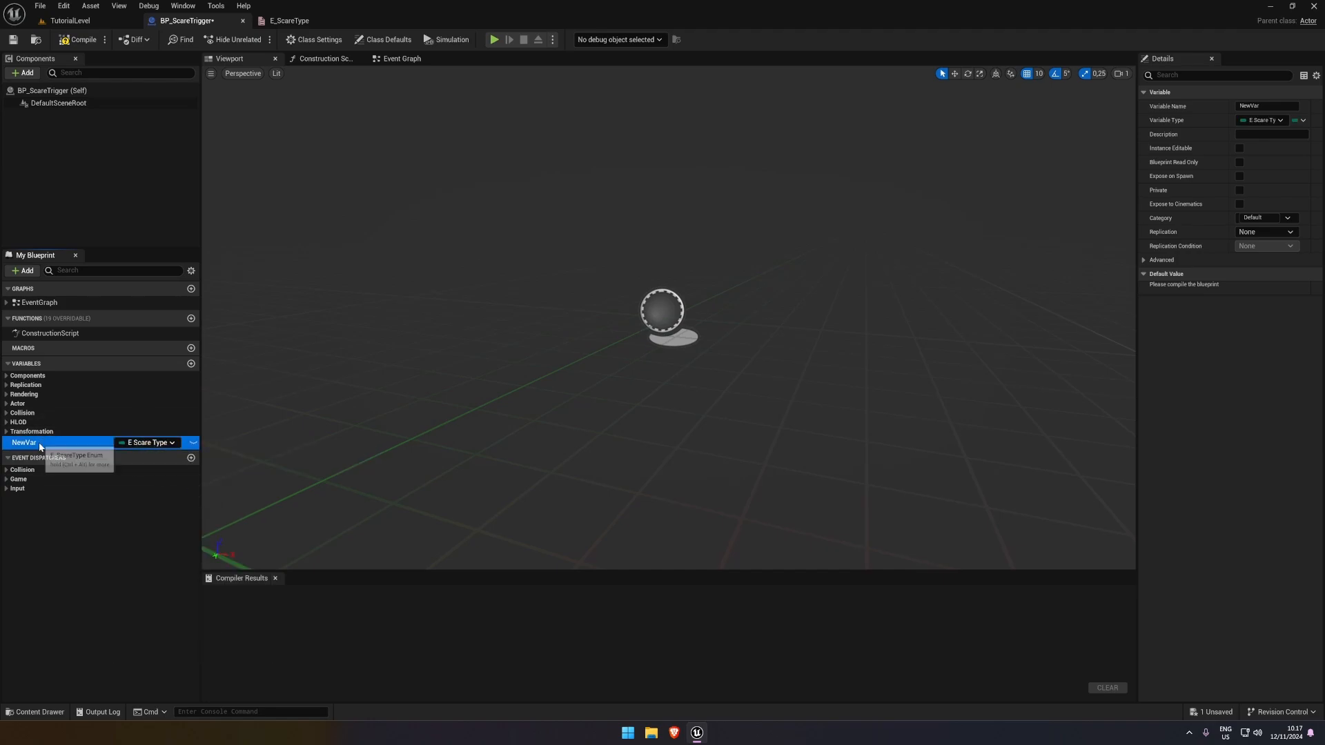
{"action": "left_click", "coordinate": [69, 39]}
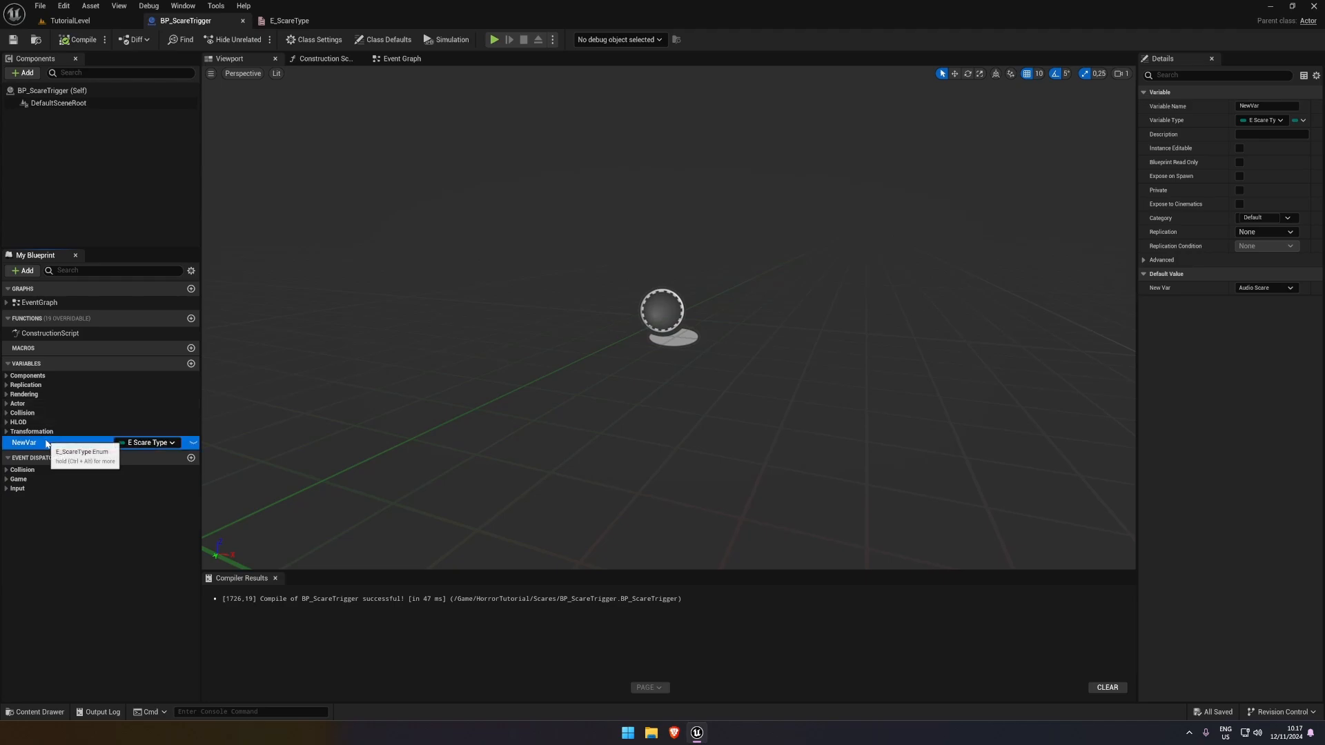
Rename the new enumeration variable to ScareType and compile the Blueprint
{"action": "double_click", "coordinate": [38, 443]}
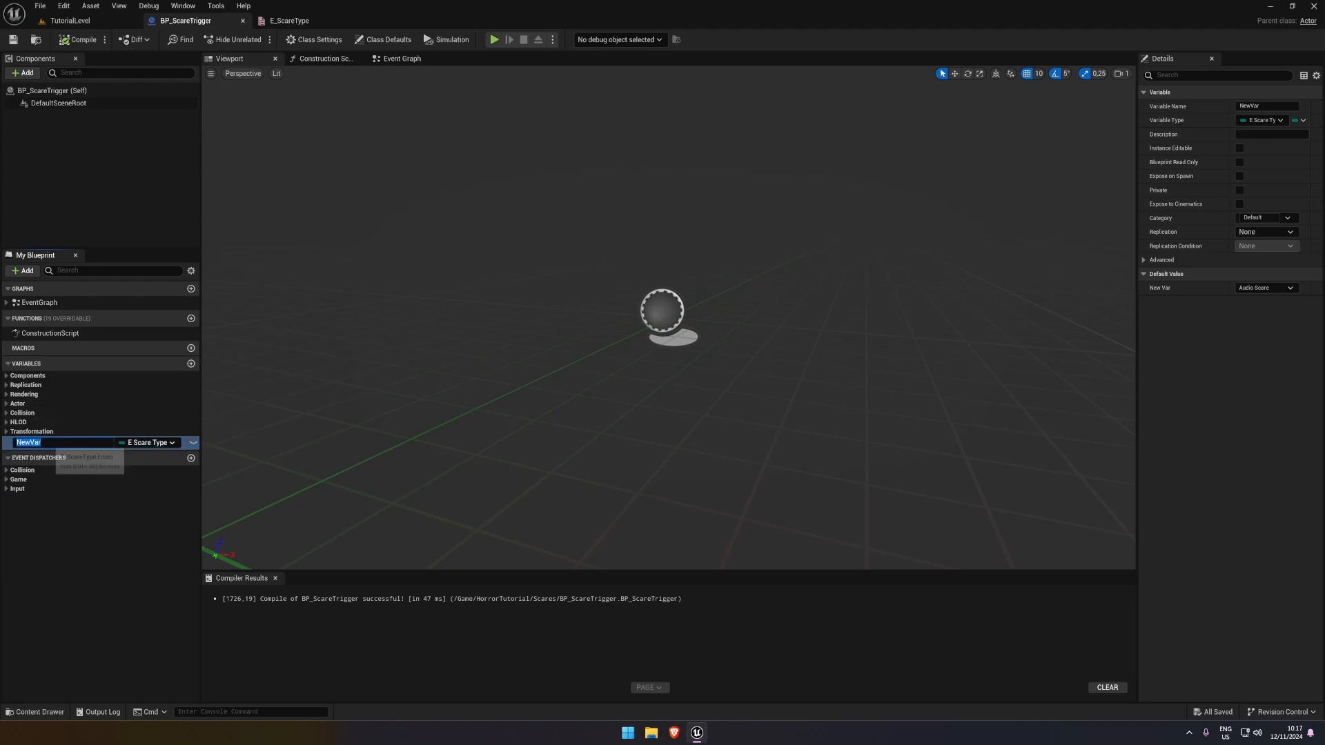
{"action": "type", "text": "ScareT"}
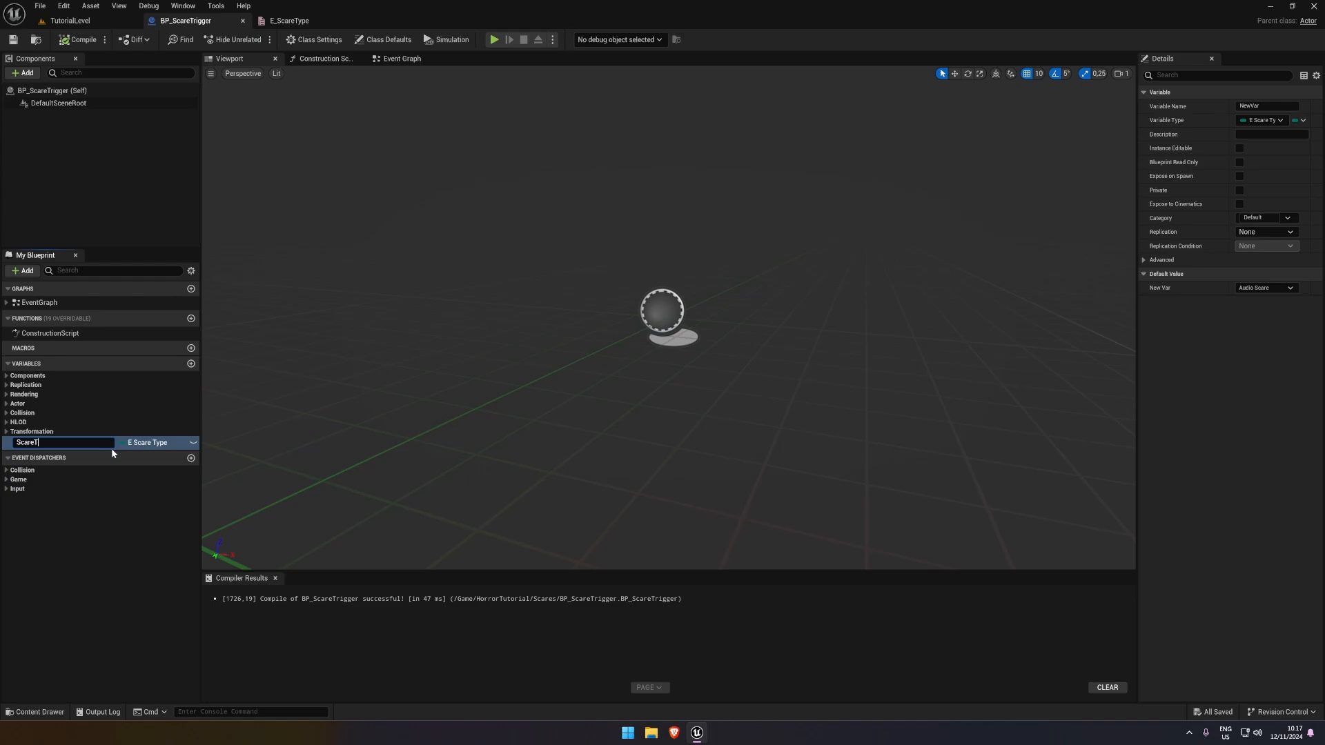
{"action": "key", "text": "BackSpace"}
{"action": "key", "text": "ctrl+a"}
{"action": "type", "text": "ScareType"}
{"action": "key", "text": "Return"}
{"action": "left_click", "coordinate": [83, 40]}
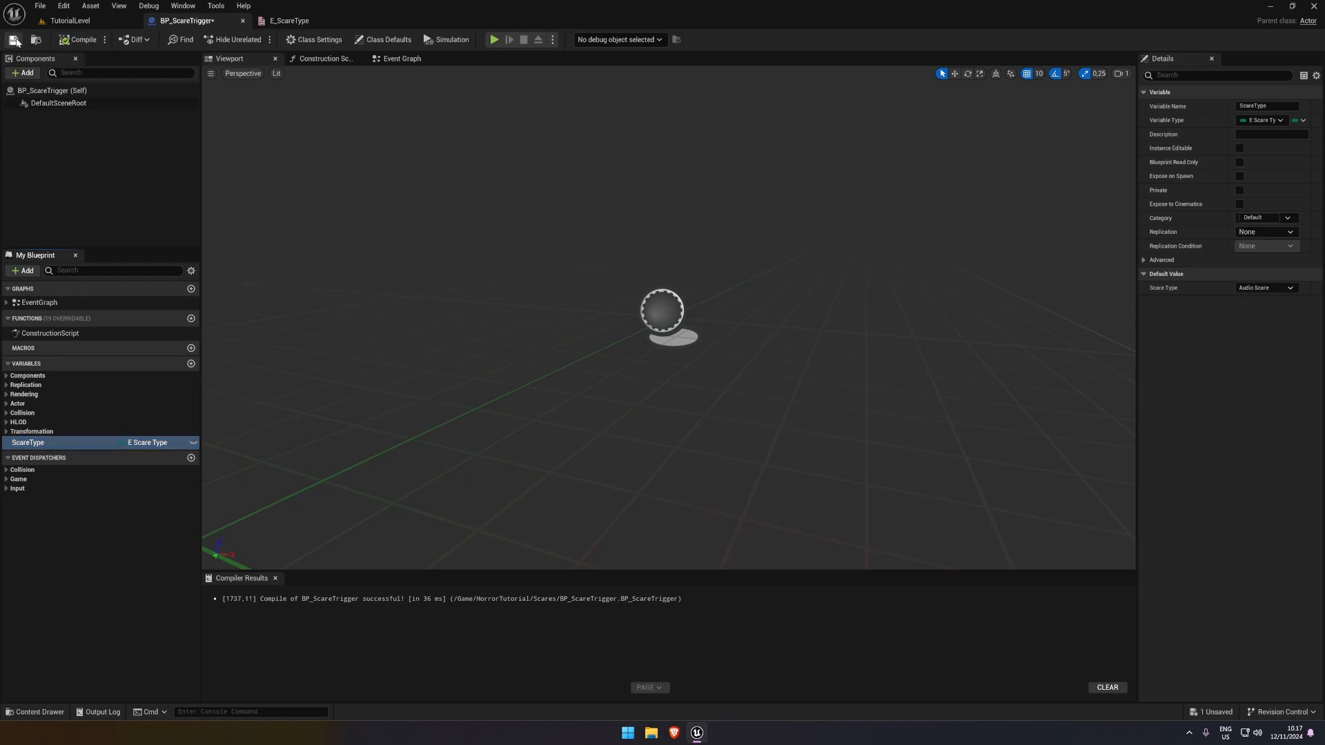
Make the ScareType variable instance editable, and compile and save the Blueprint
{"action": "left_click", "coordinate": [193, 443]}
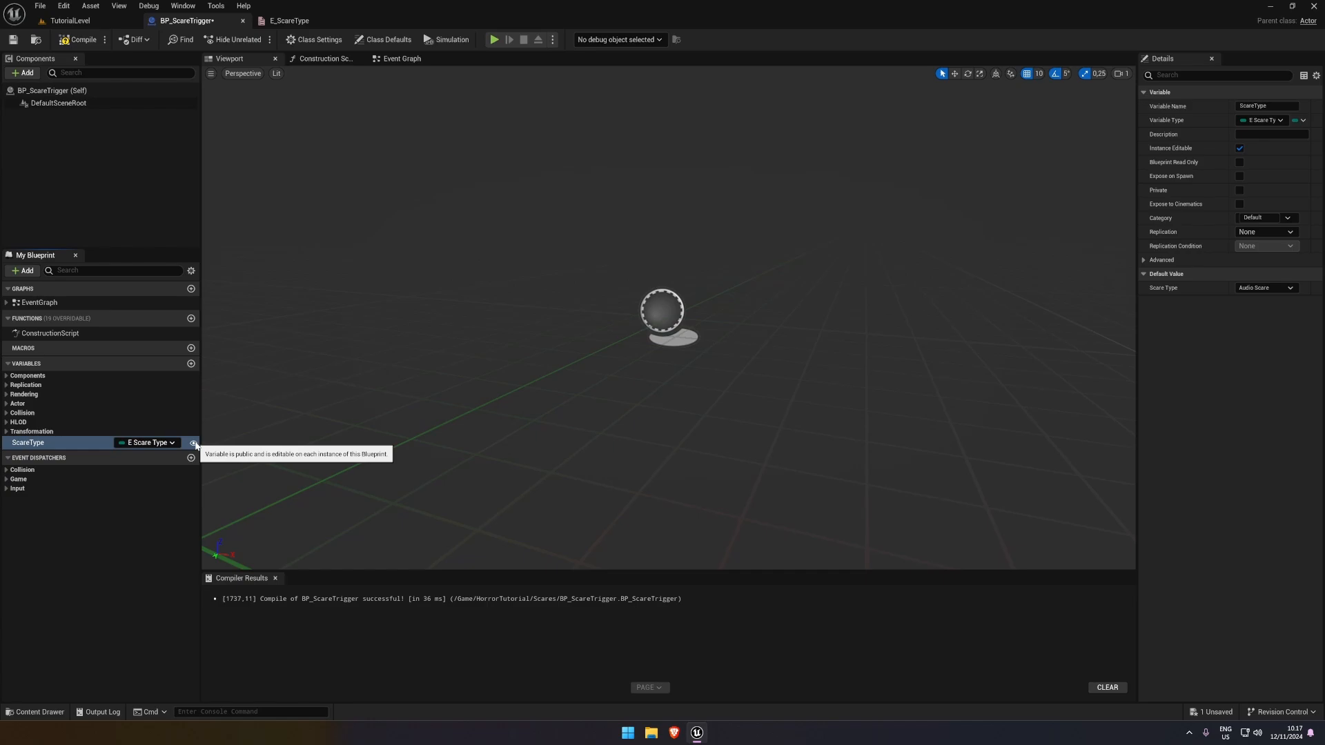
{"action": "left_click", "coordinate": [83, 40]}
{"action": "left_click", "coordinate": [13, 39]}
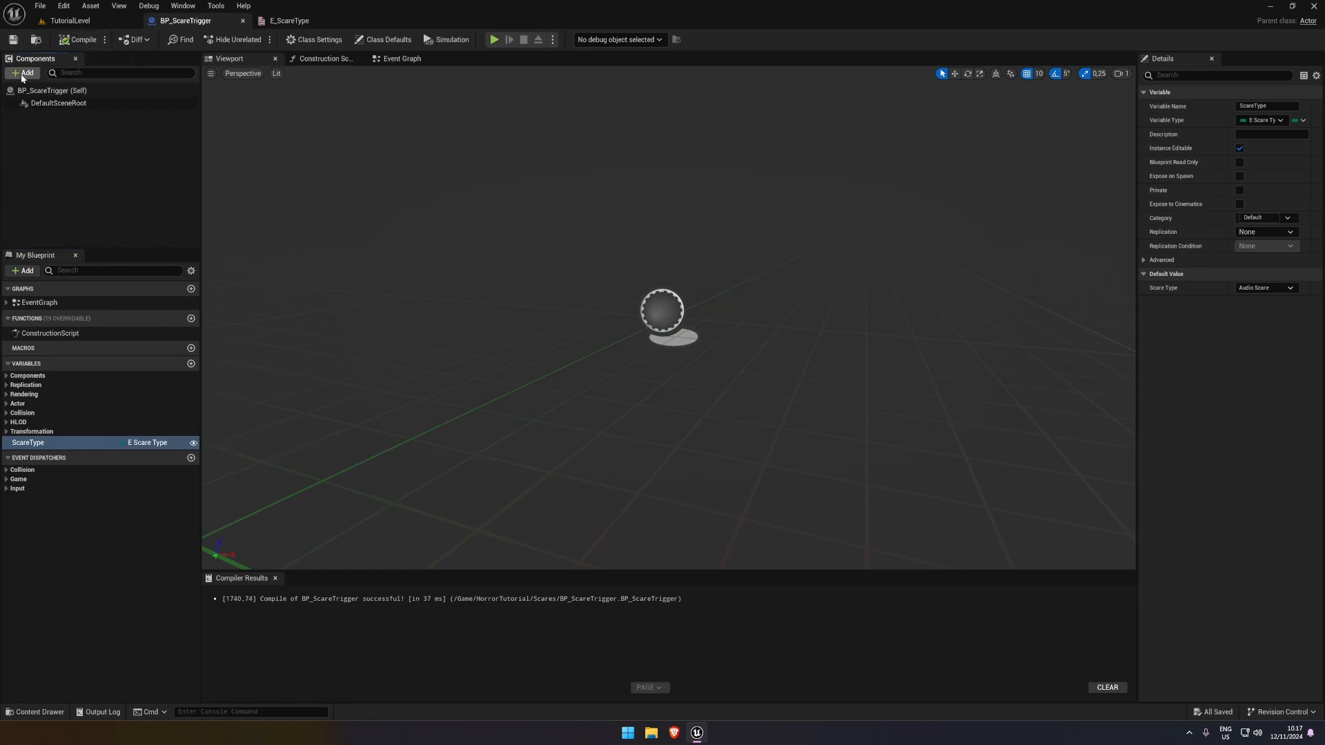
Add a Box Collision component with the default name Box under the Blueprint's default scene root
{"action": "left_click", "coordinate": [23, 74]}
{"action": "type", "text": "box"}
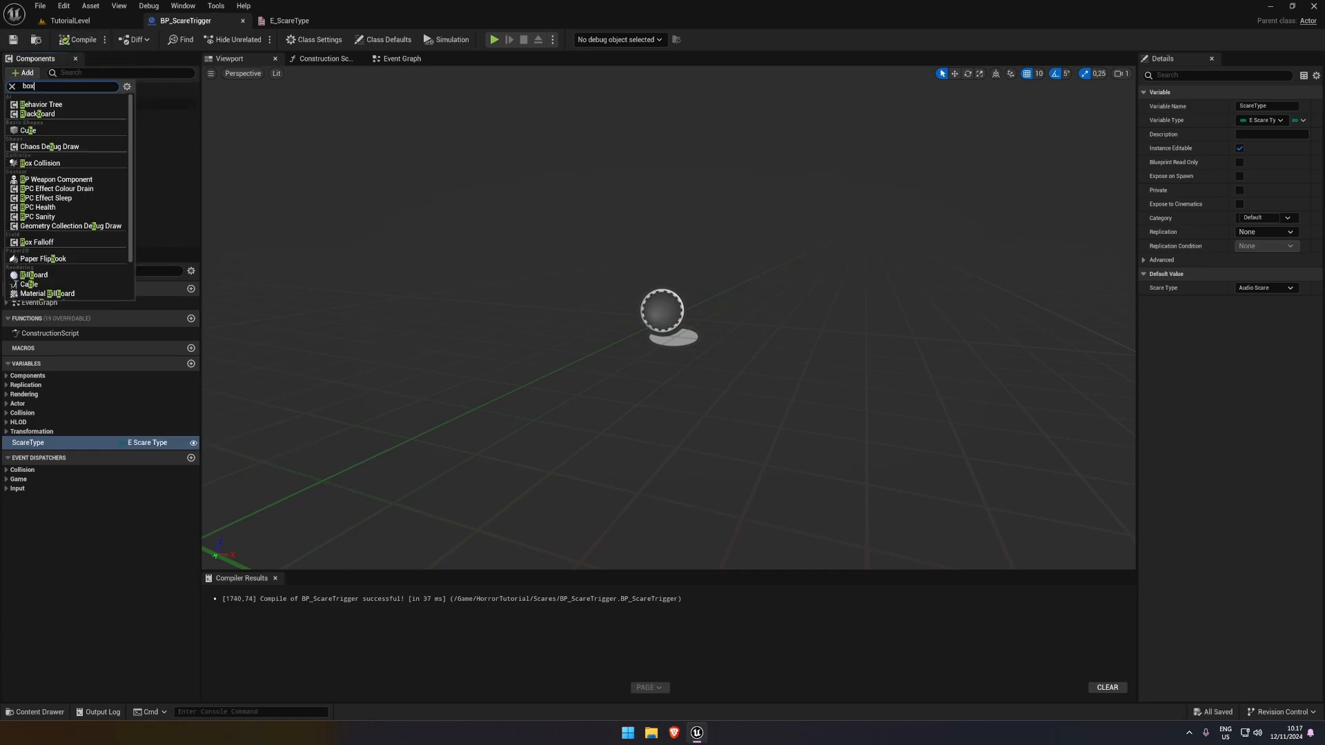
{"action": "left_click", "coordinate": [54, 104]}
{"action": "left_click", "coordinate": [103, 186]}
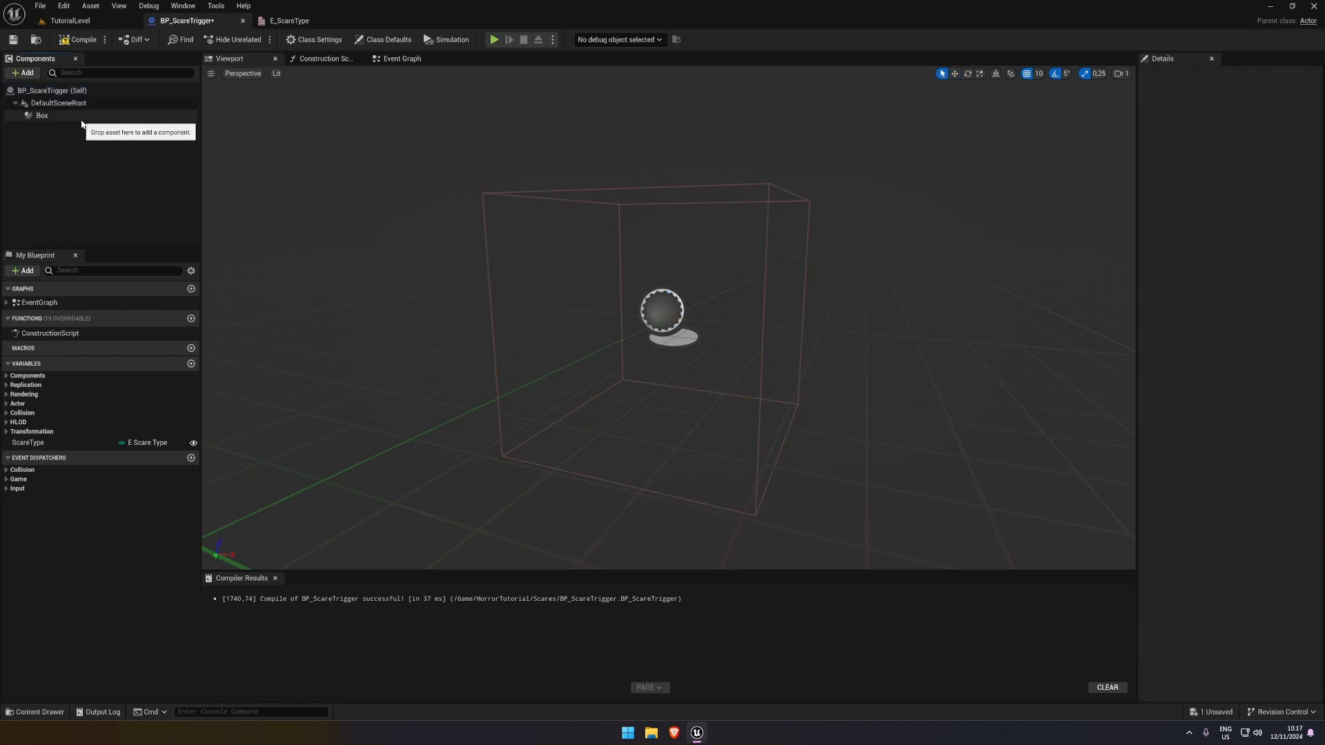
Turn off Hidden in Game for the Box collision component
{"action": "left_click", "coordinate": [69, 116]}
{"action": "left_click_drag", "start_coordinate": [1137, 234], "coordinate": [1080, 235]}
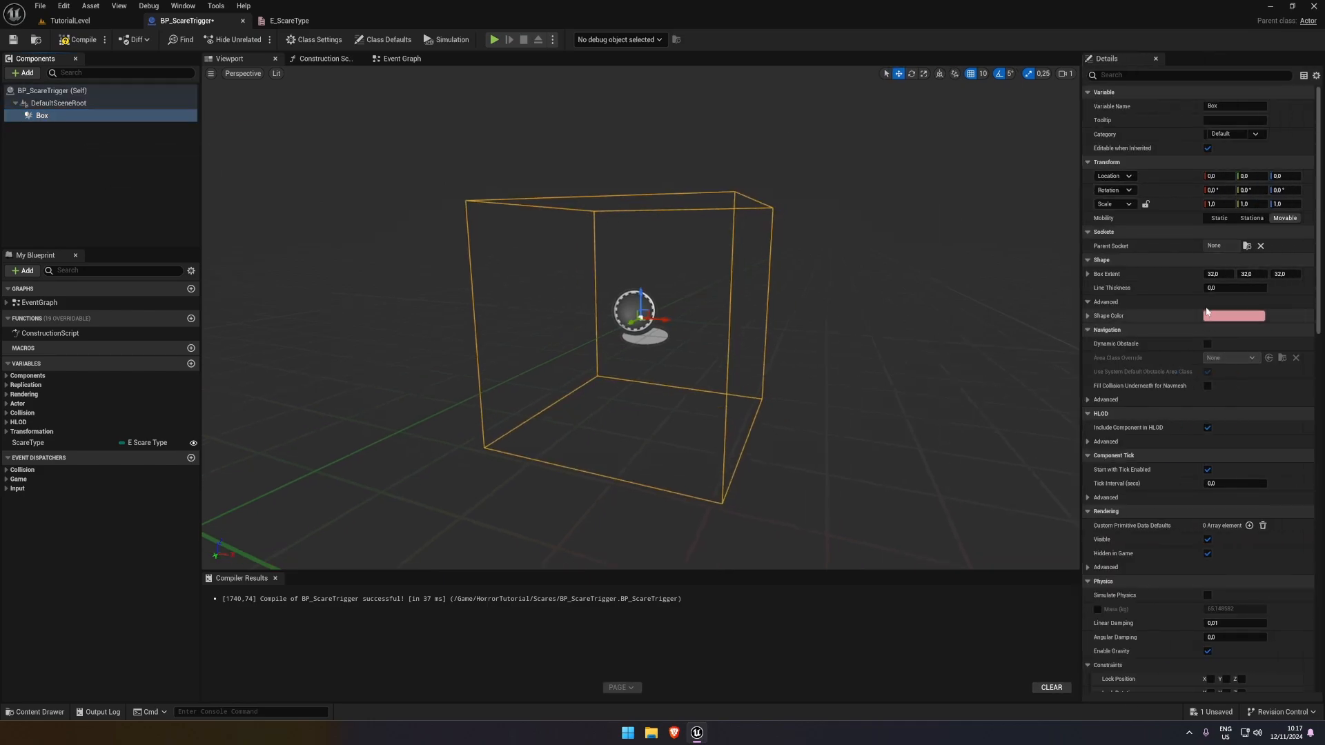
{"action": "left_click", "coordinate": [1188, 75]}
{"action": "type", "text": "H"}
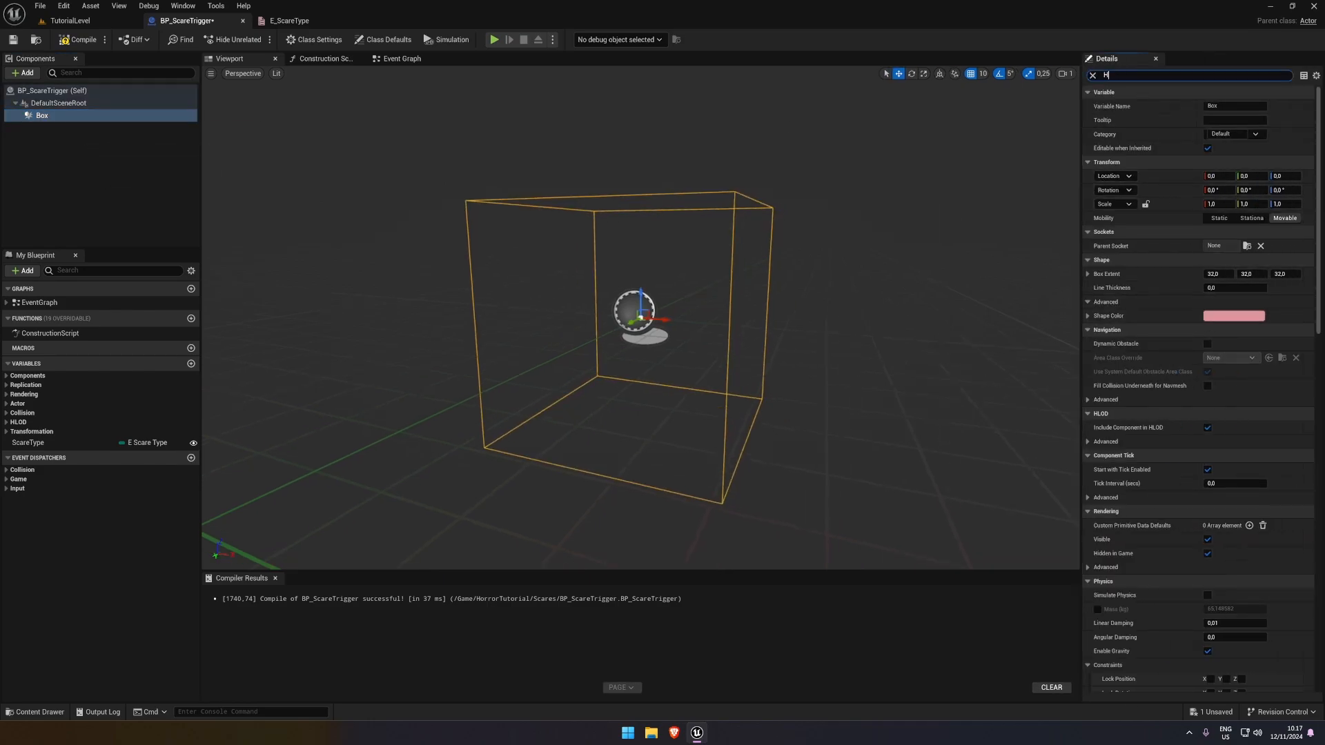
{"action": "type", "text": "ided"}
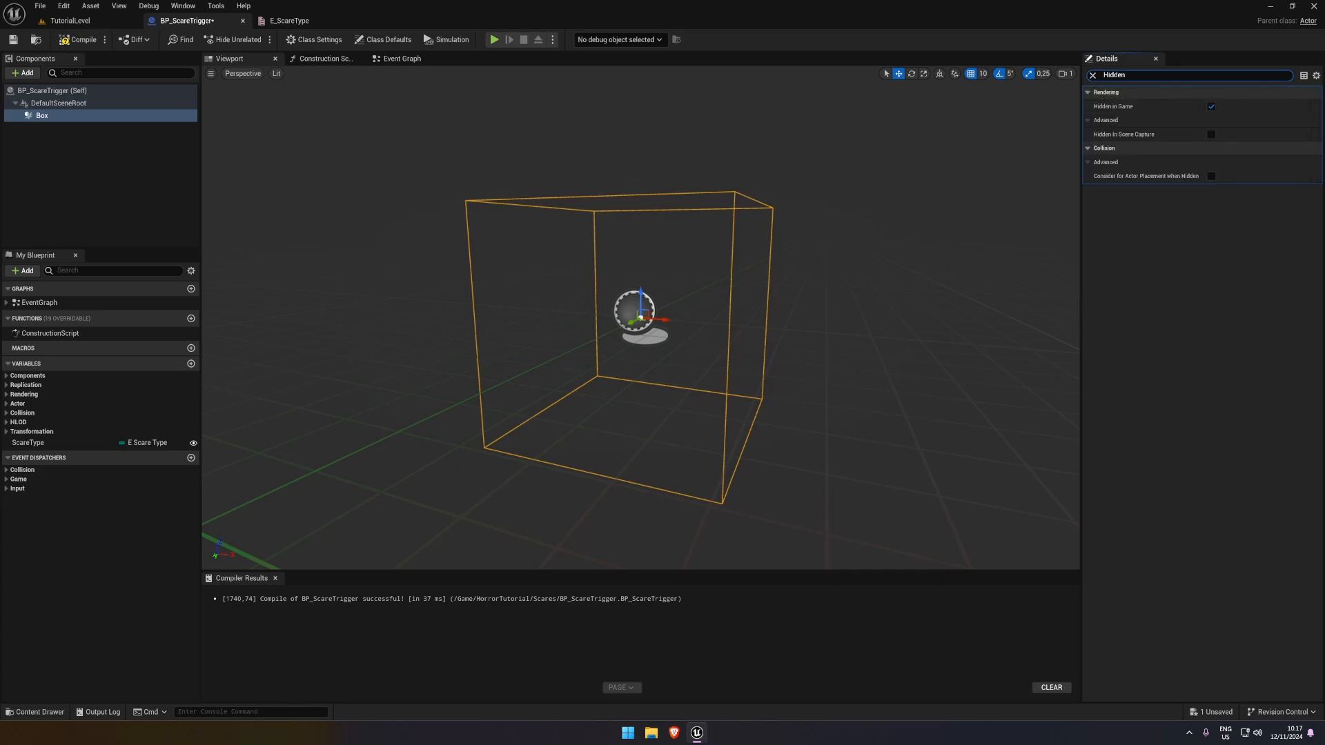
{"action": "left_click", "coordinate": [1211, 106]}
{"action": "left_click", "coordinate": [1092, 75]}
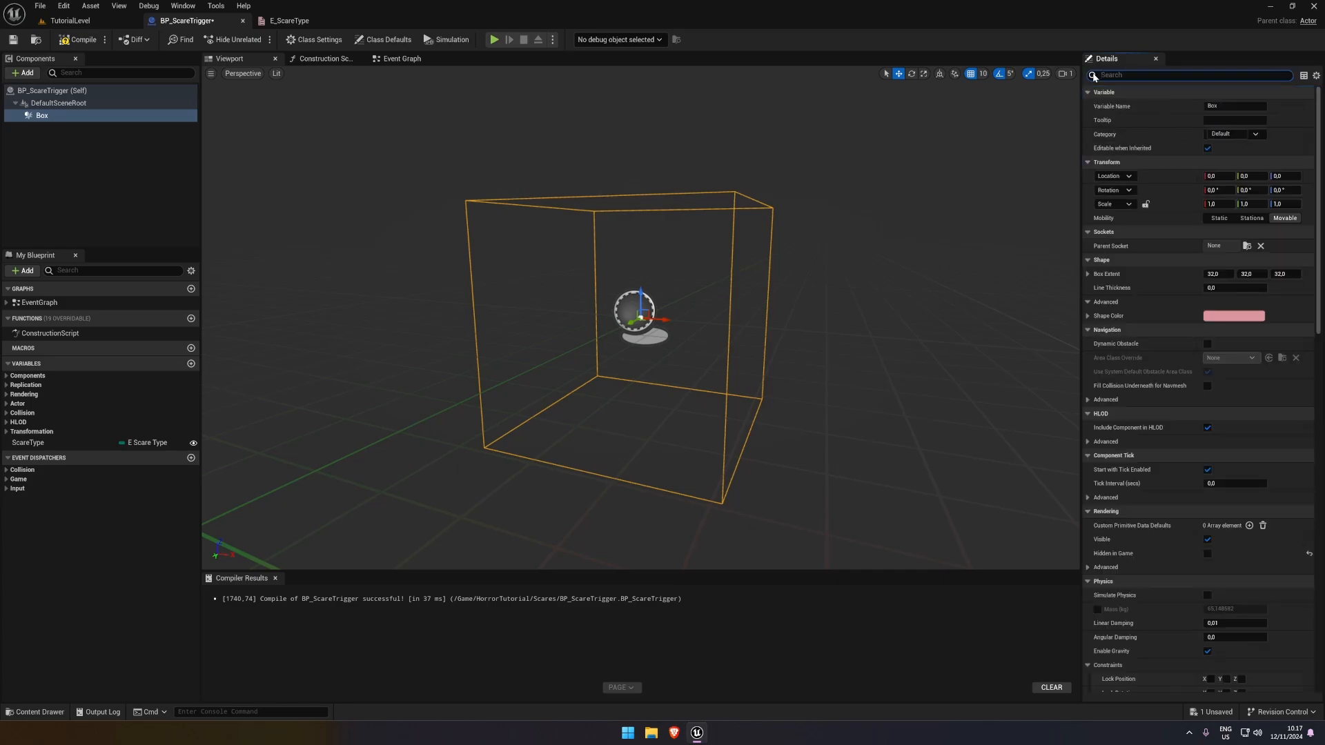
Set the Box collision component's line thickness to 2
{"action": "left_click", "coordinate": [1230, 288]}
{"action": "type", "text": "2"}
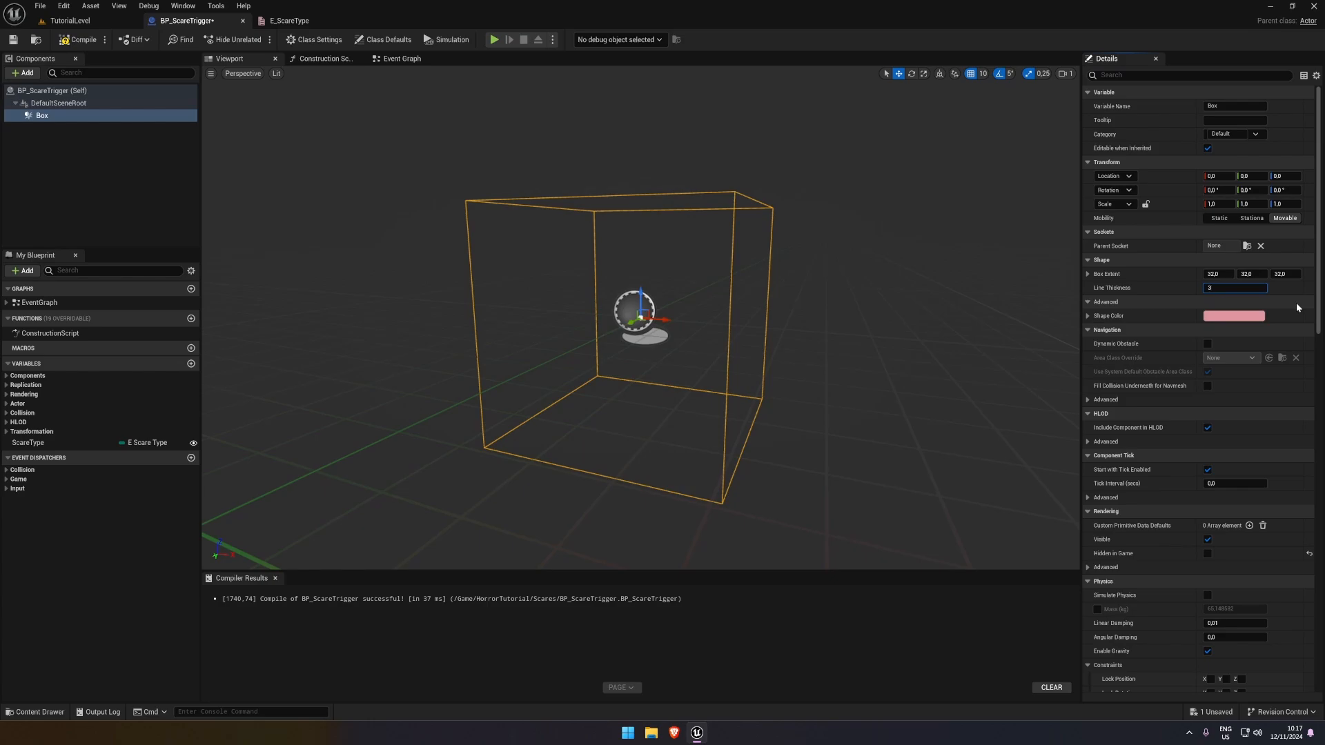
{"action": "key", "text": "Return"}
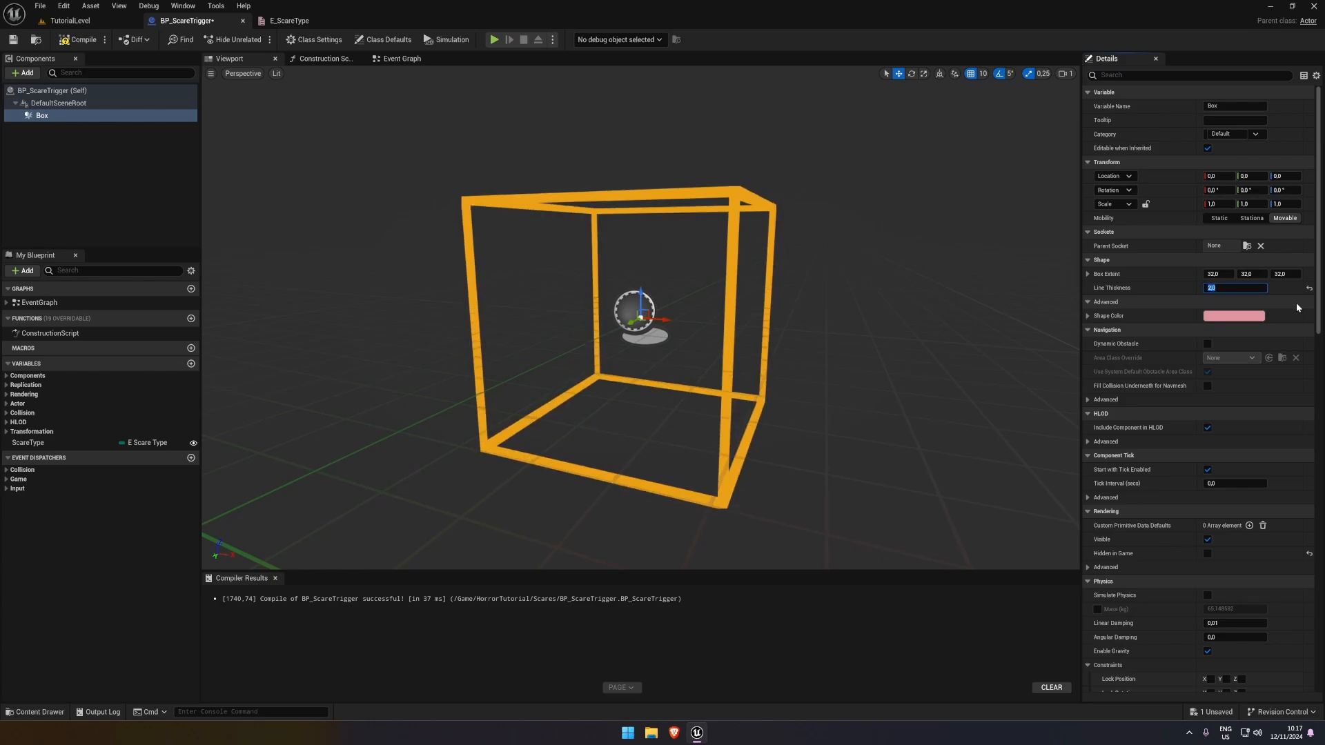
Change the Box component's shape color to bright cyan, and compile and save the Blueprint
{"action": "left_click", "coordinate": [1234, 316]}
{"action": "mouse_move", "coordinate": [1111, 374]}
{"action": "left_mouse_down"}
{"action": "mouse_move", "coordinate": [1067, 407]}
{"action": "mouse_move", "coordinate": [982, 374]}
{"action": "mouse_move", "coordinate": [1093, 330]}
{"action": "mouse_move", "coordinate": [1147, 404]}
{"action": "mouse_move", "coordinate": [1139, 442]}
{"action": "mouse_move", "coordinate": [1059, 458]}
{"action": "mouse_move", "coordinate": [1080, 461]}
{"action": "left_mouse_up"}
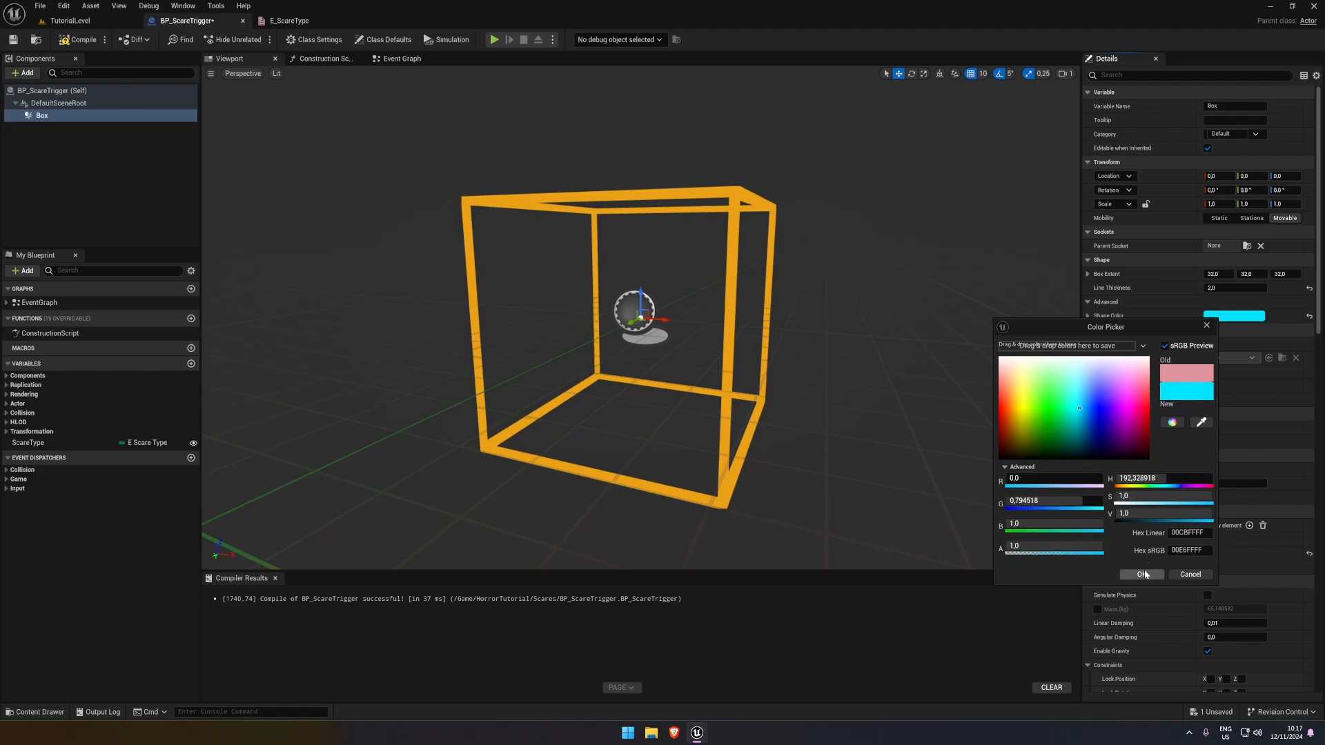
{"action": "left_click", "coordinate": [1142, 574]}
{"action": "left_click", "coordinate": [77, 40]}
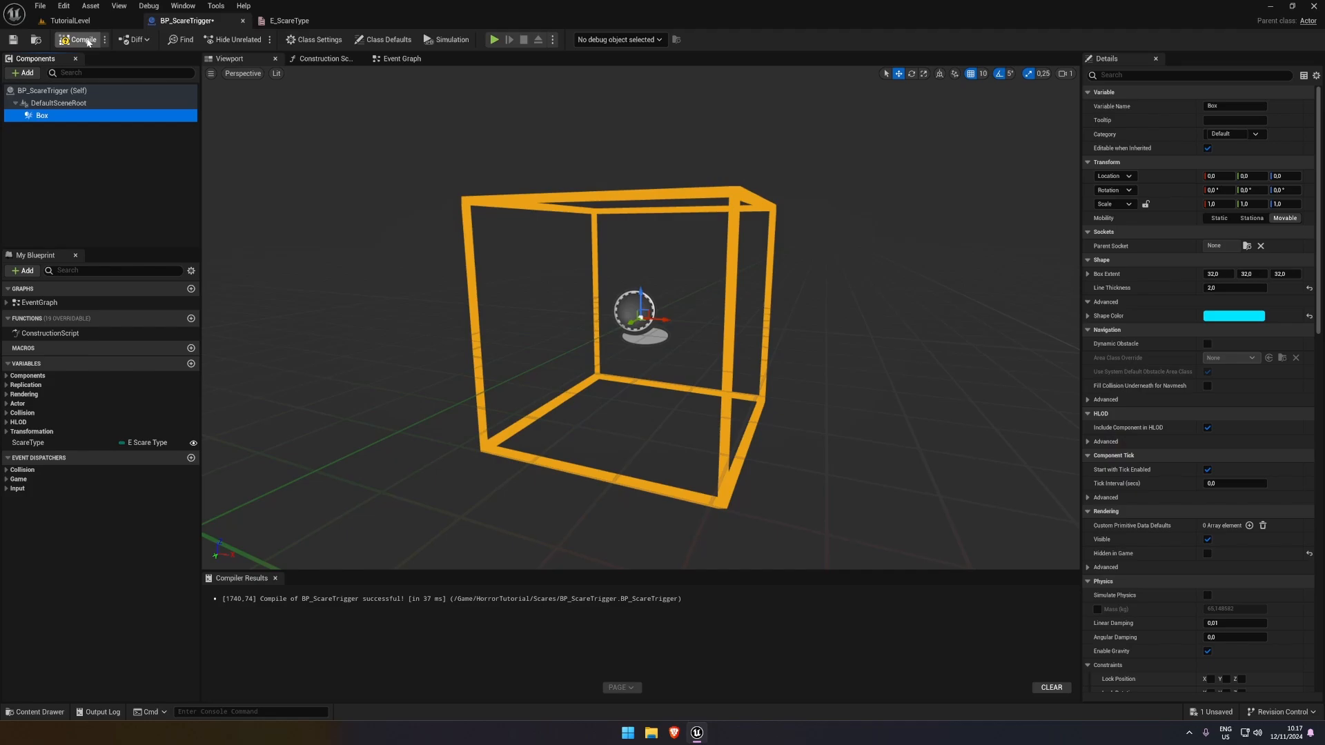
{"action": "left_click", "coordinate": [13, 39]}
In the Construction Script, add a Set Box Extent node targeting Box and connect it to the script's execution output
{"action": "left_click", "coordinate": [323, 58]}
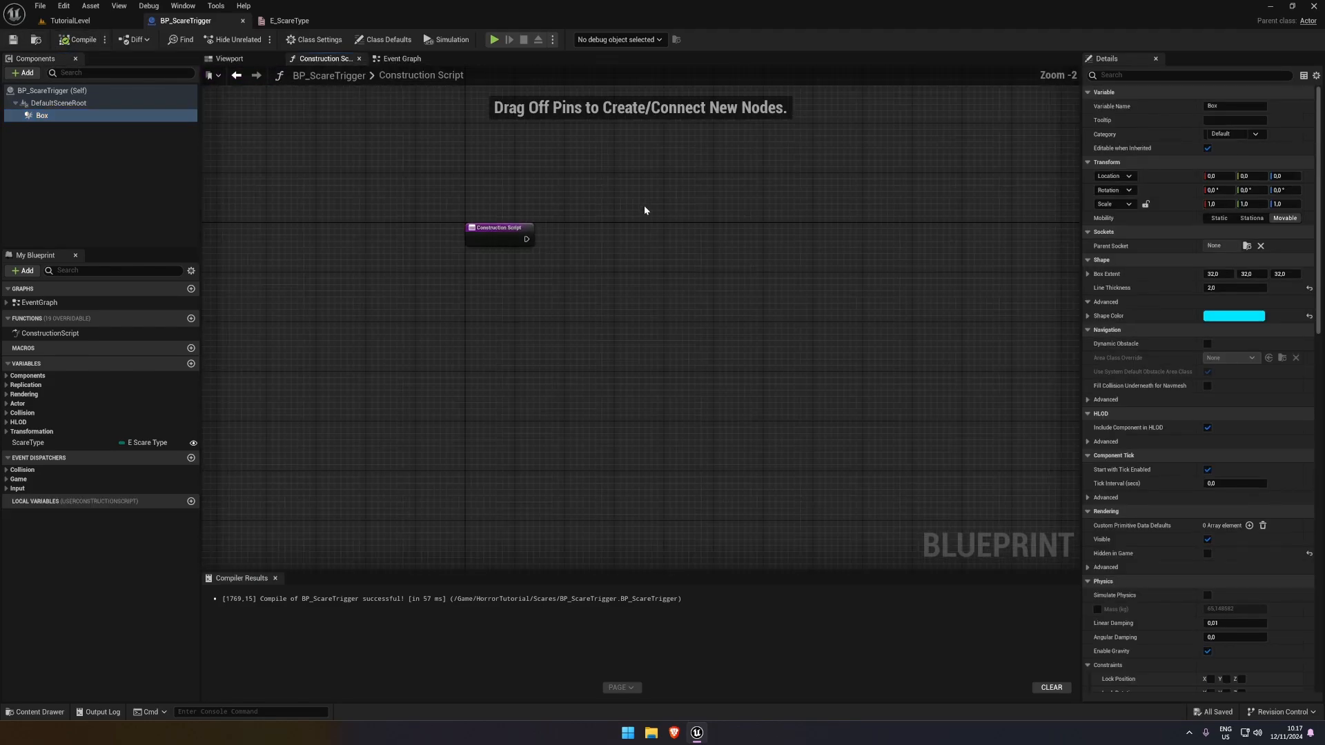
{"action": "left_click_drag", "start_coordinate": [42, 115], "coordinate": [607, 255]}
{"action": "type", "text": "set"}
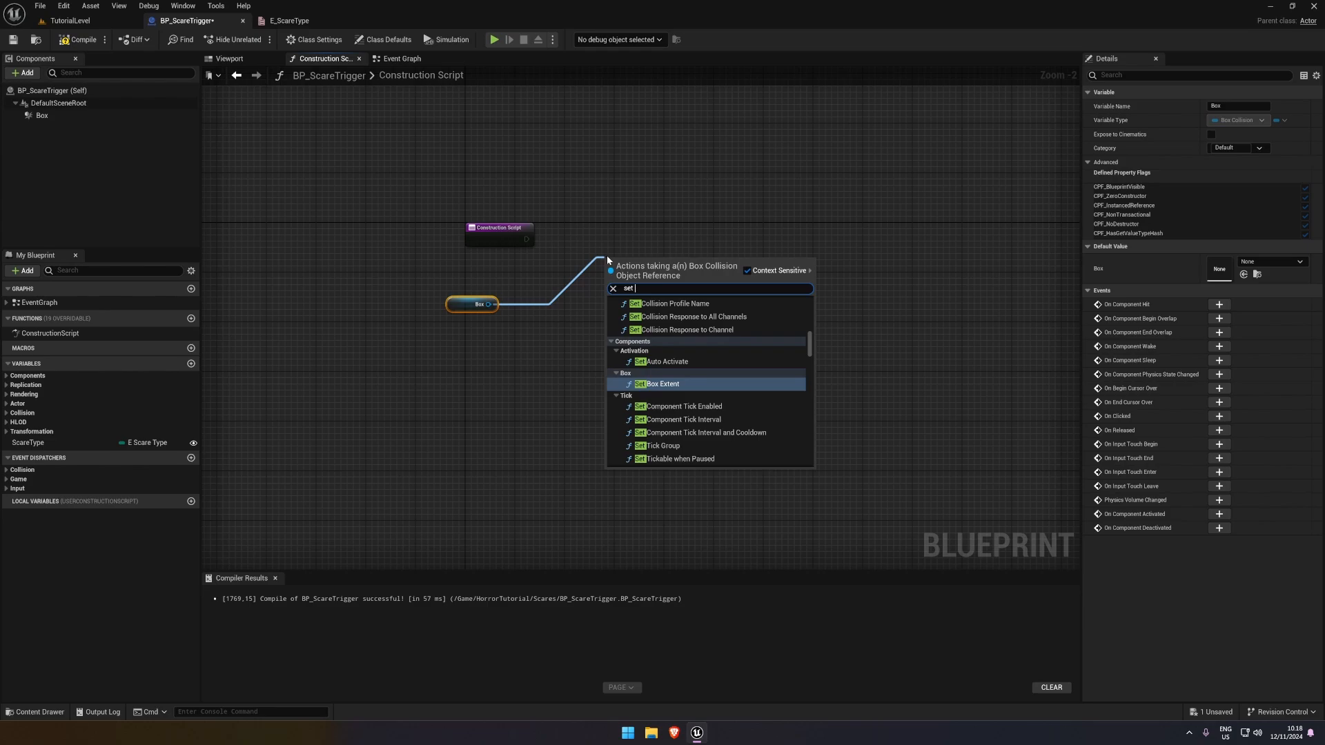
{"action": "key", "text": "Return"}
{"action": "left_click_drag", "start_coordinate": [610, 277], "coordinate": [526, 239]}
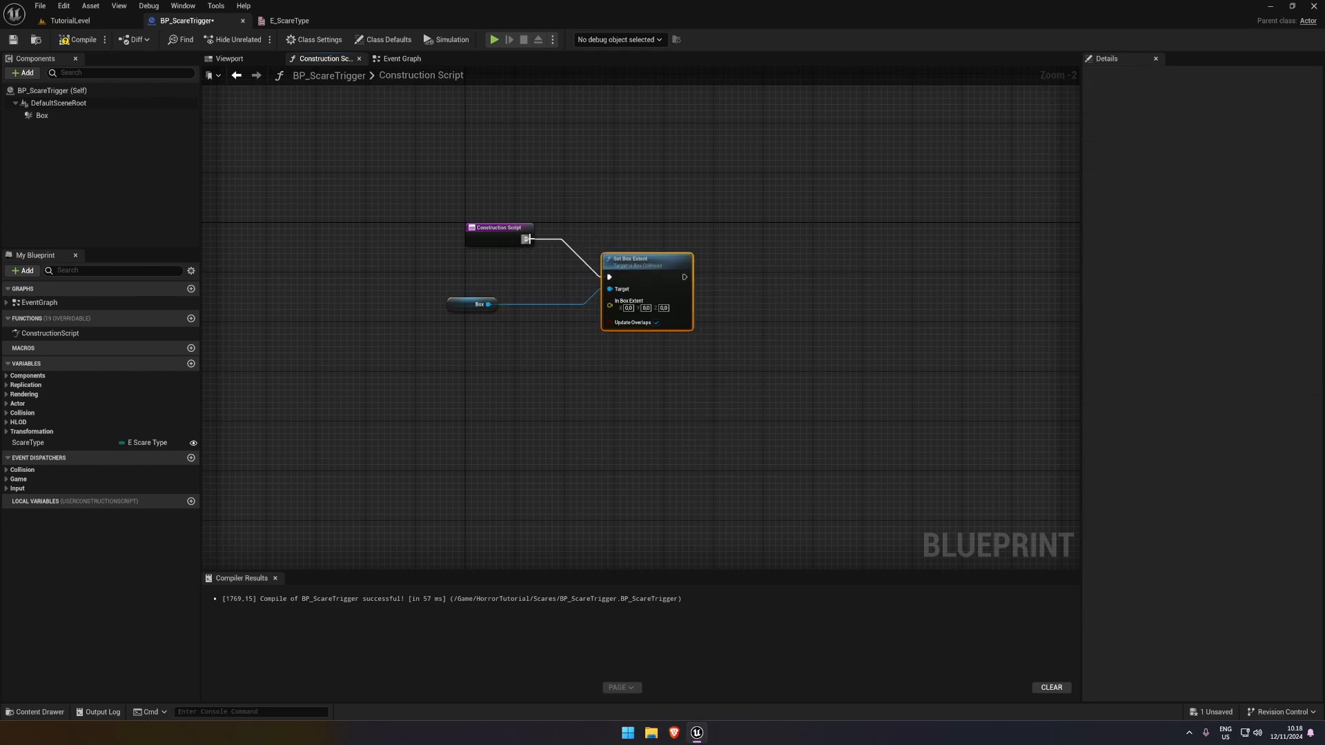
{"action": "left_click_drag", "start_coordinate": [609, 306], "coordinate": [609, 269]}
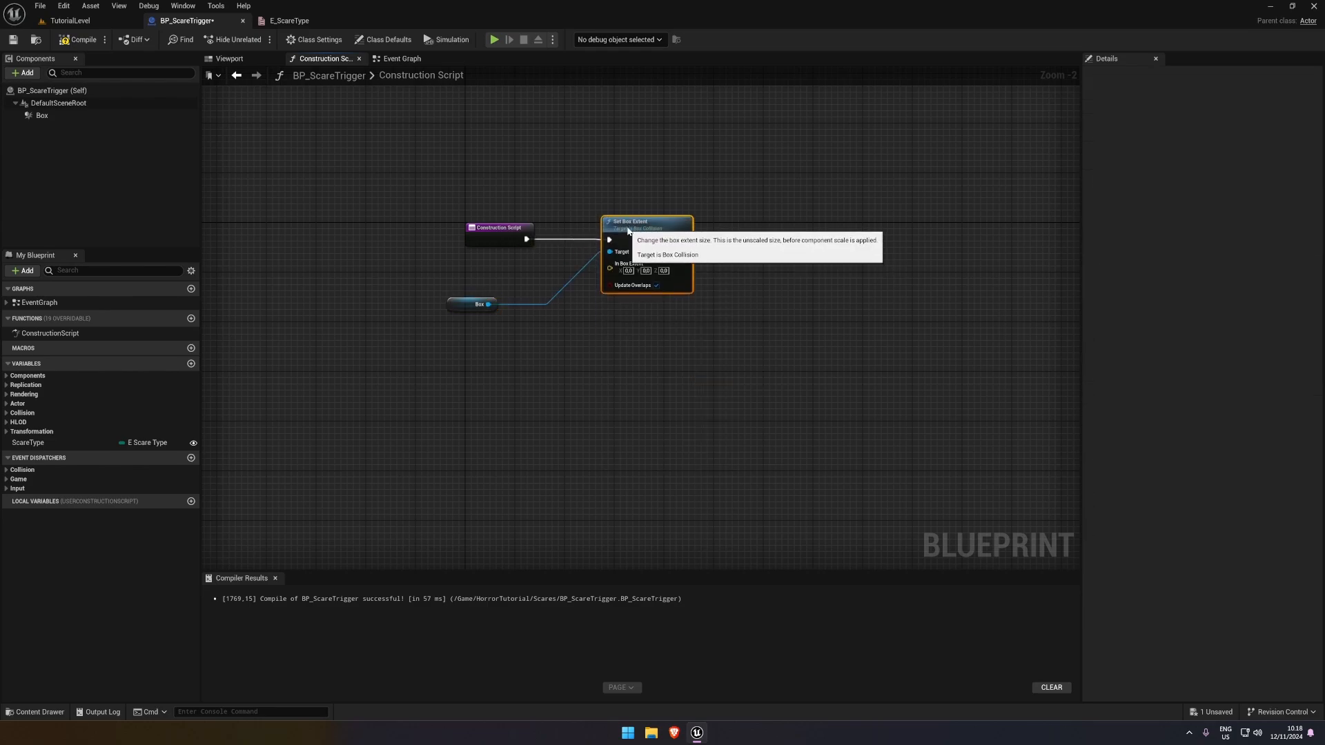
Promote the Set Box Extent node's In Box Extent input to an instance-editable variable, tidy the nodes, and compile and save
{"action": "right_click", "coordinate": [610, 269]}
{"action": "left_click", "coordinate": [634, 304]}
{"action": "left_click_drag", "start_coordinate": [539, 217], "coordinate": [535, 331]}
{"action": "left_click_drag", "start_coordinate": [467, 304], "coordinate": [490, 266]}
{"action": "left_click_drag", "start_coordinate": [500, 304], "coordinate": [482, 297]}
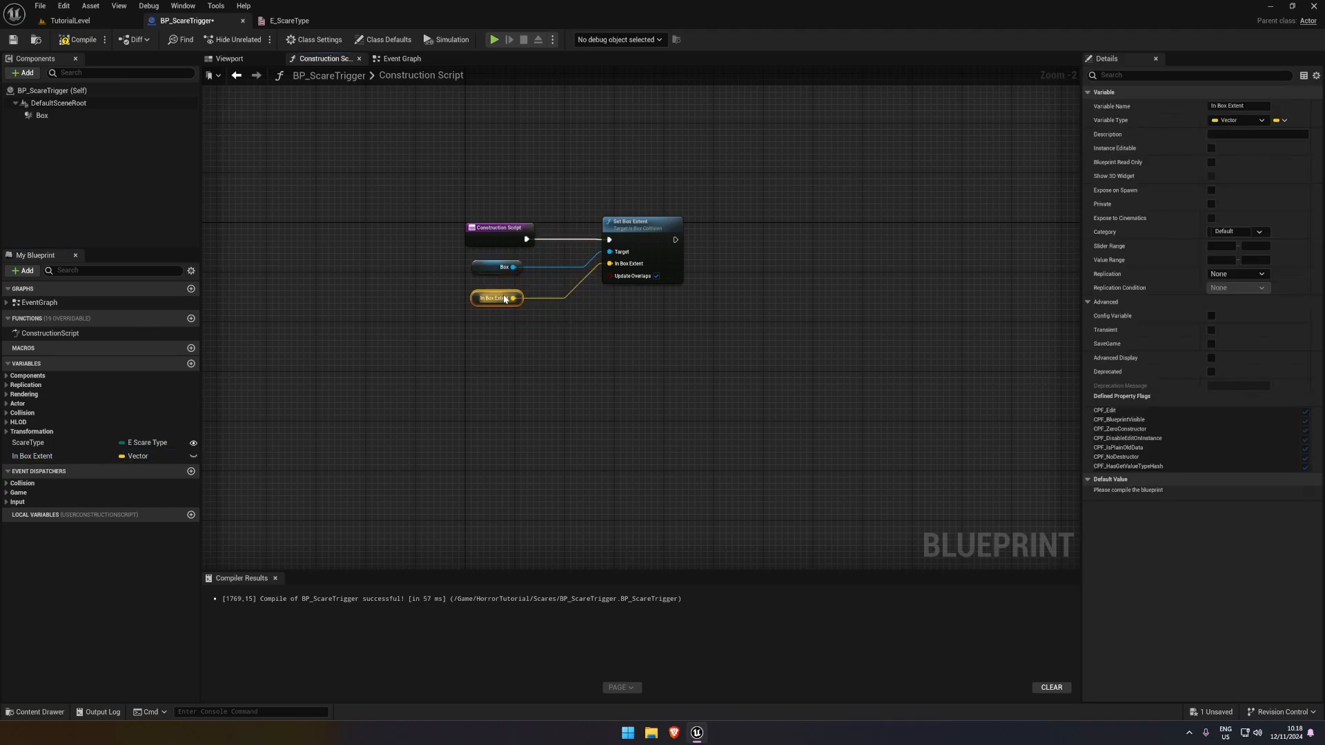
{"action": "left_click", "coordinate": [193, 456]}
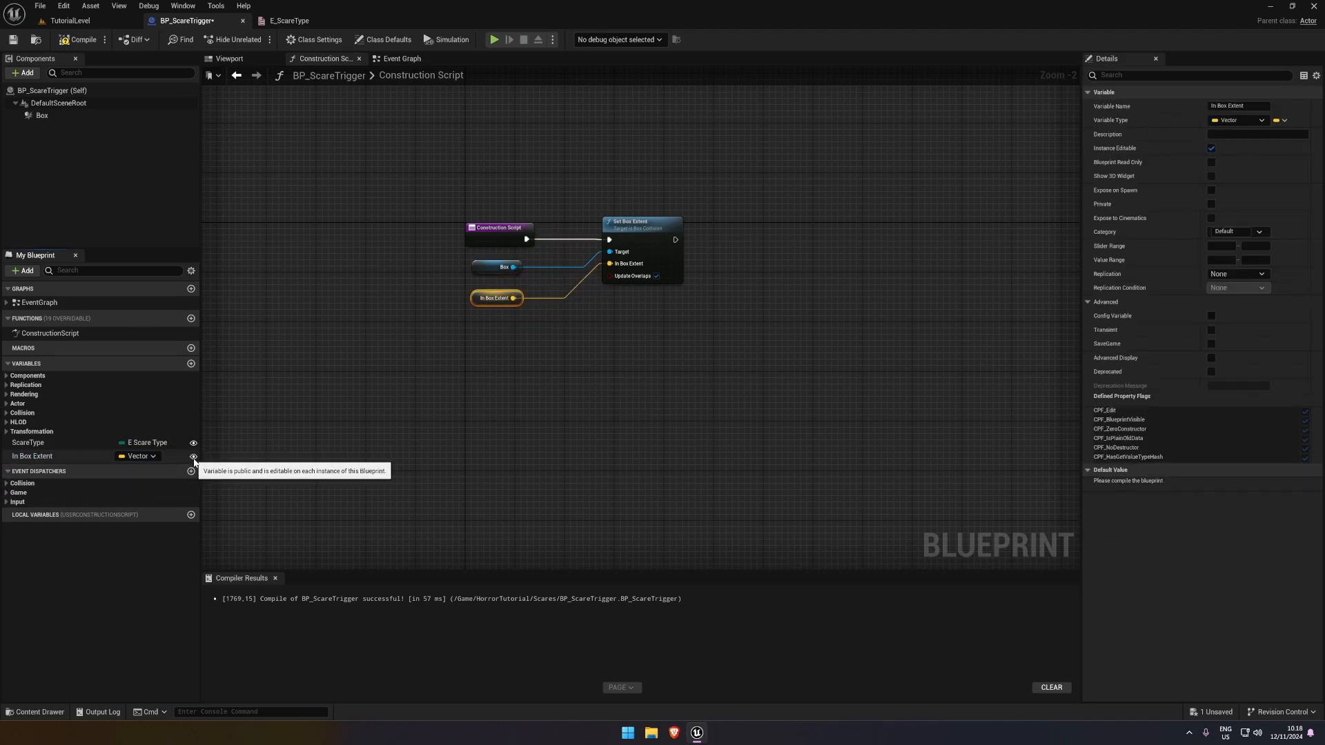
{"action": "left_click", "coordinate": [80, 40]}
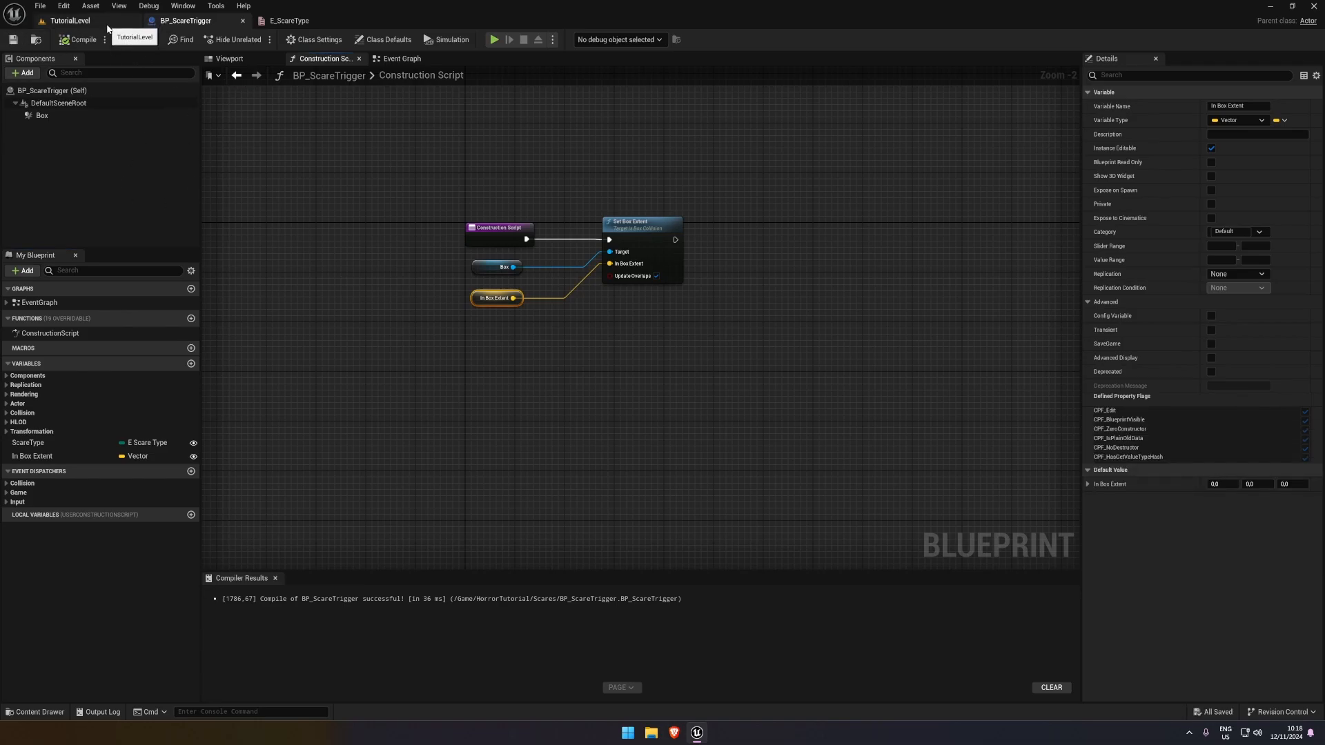
{"action": "left_click", "coordinate": [69, 20]}
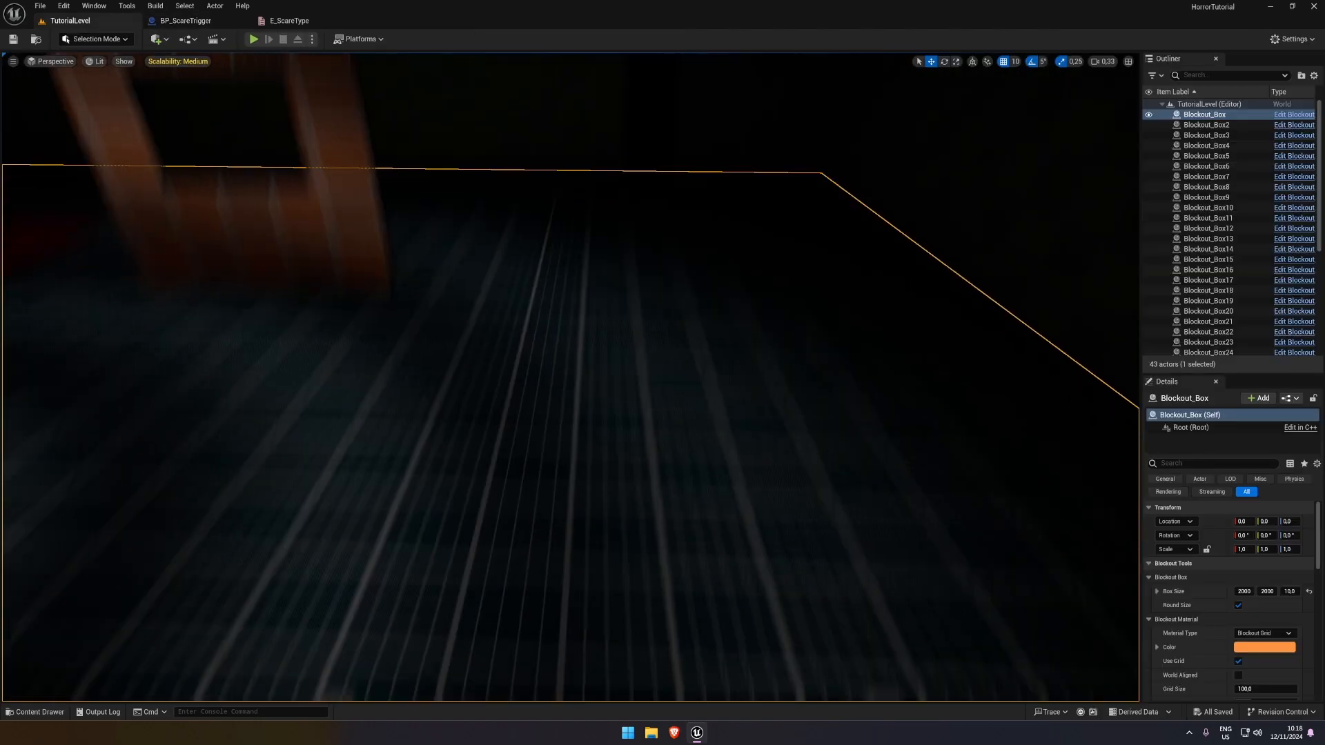
{"action": "left_click", "coordinate": [42, 715]}
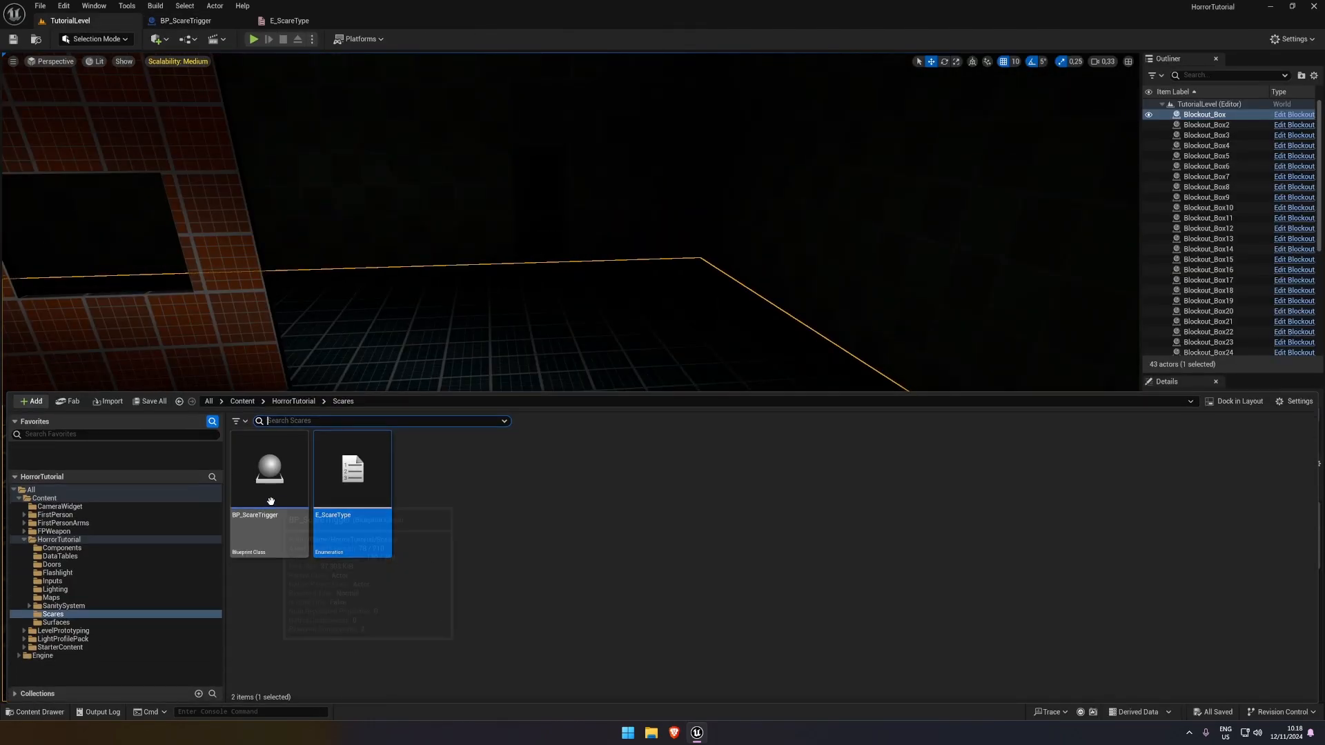
{"action": "left_click_drag", "start_coordinate": [261, 481], "coordinate": [534, 476]}
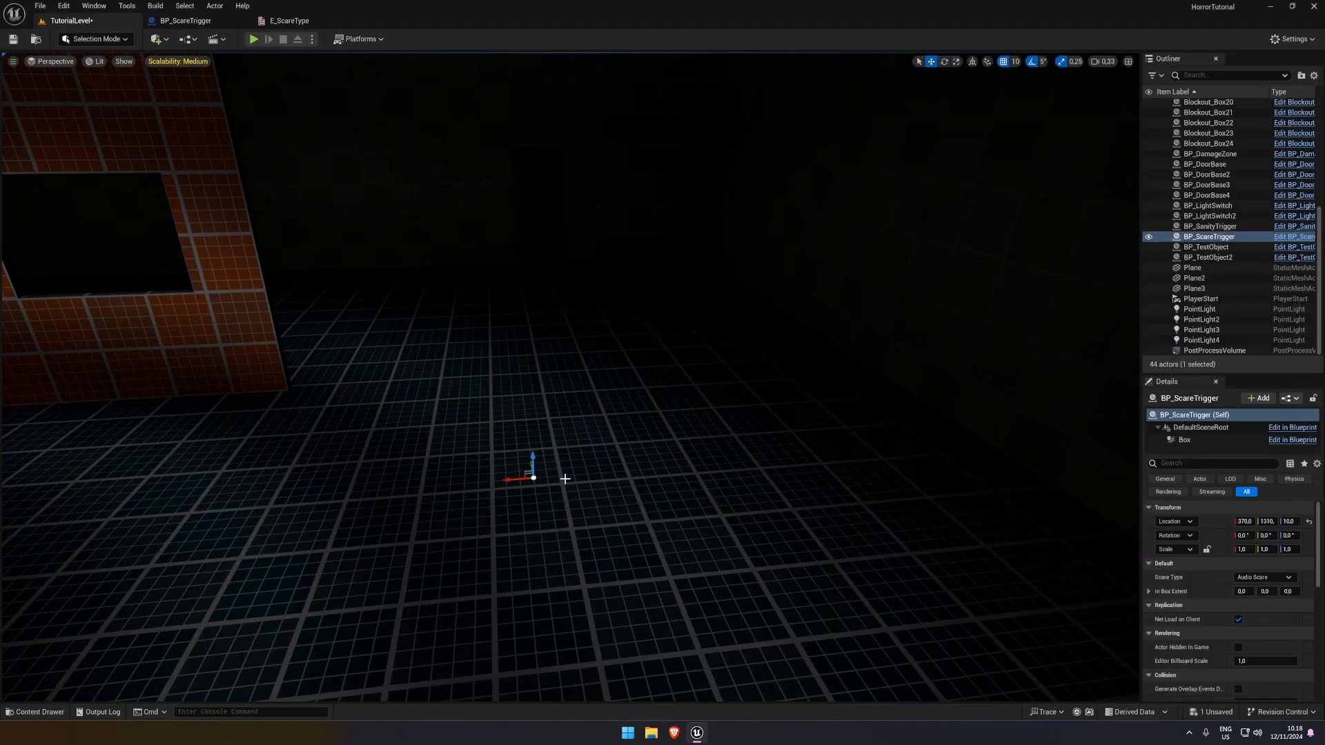
{"action": "key", "text": "Escape"}
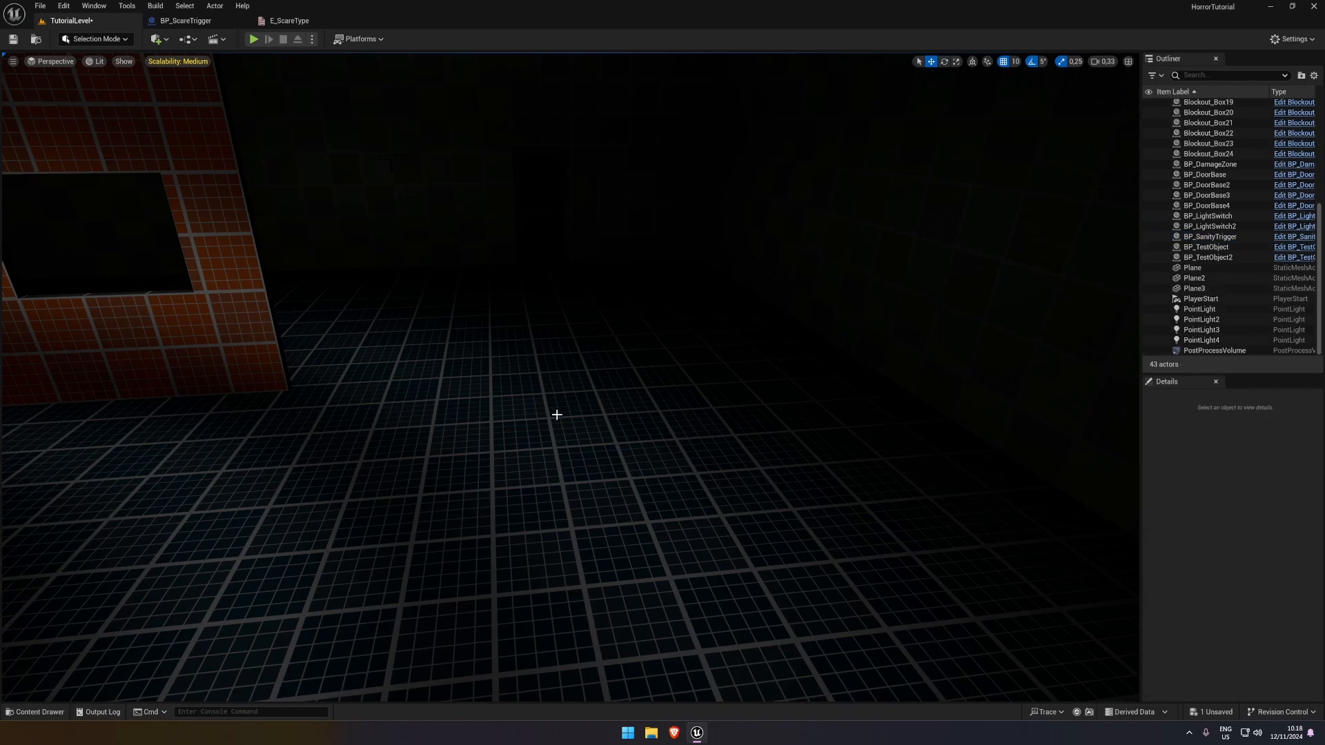
{"action": "left_click", "coordinate": [197, 22]}
{"action": "left_click", "coordinate": [502, 300]}
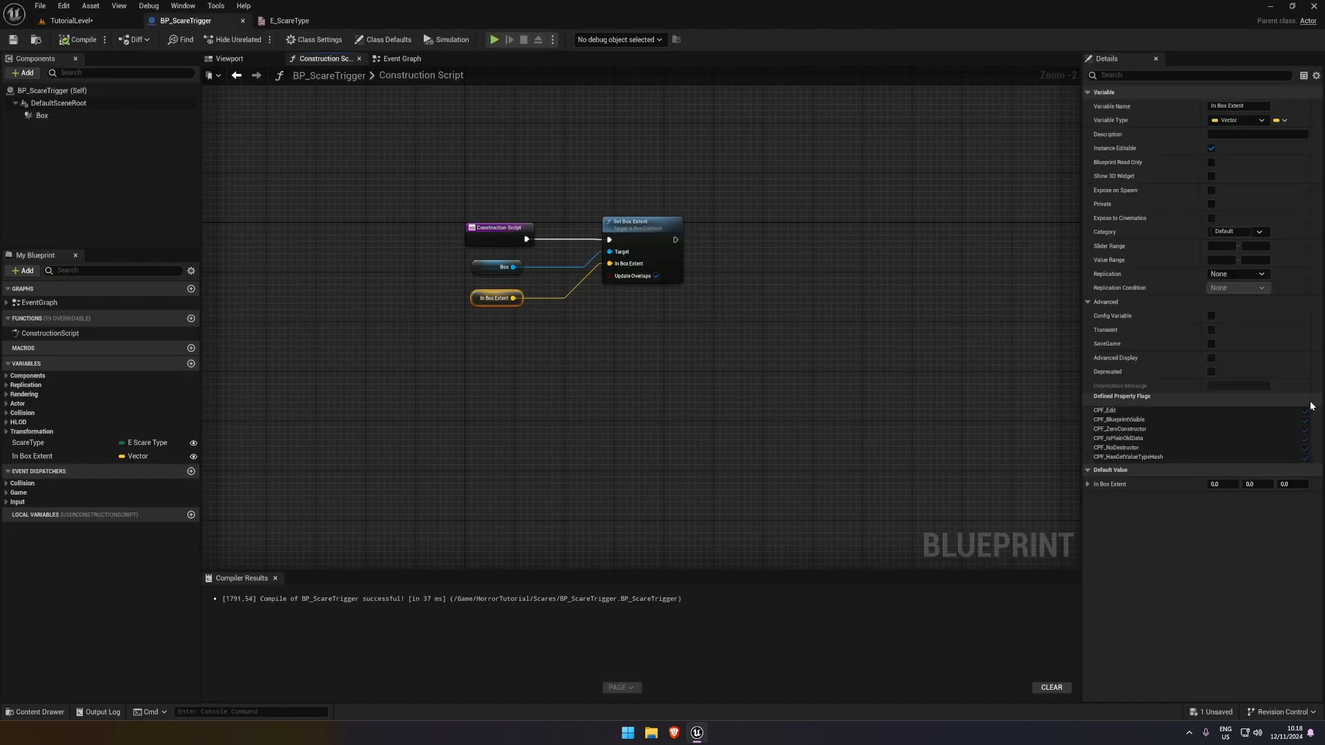
Place a BP_ScareTrigger from the Scares folder on the floor of TutorialLevel at about X 370, Y 1310, Z 10
{"action": "left_click", "coordinate": [81, 25]}
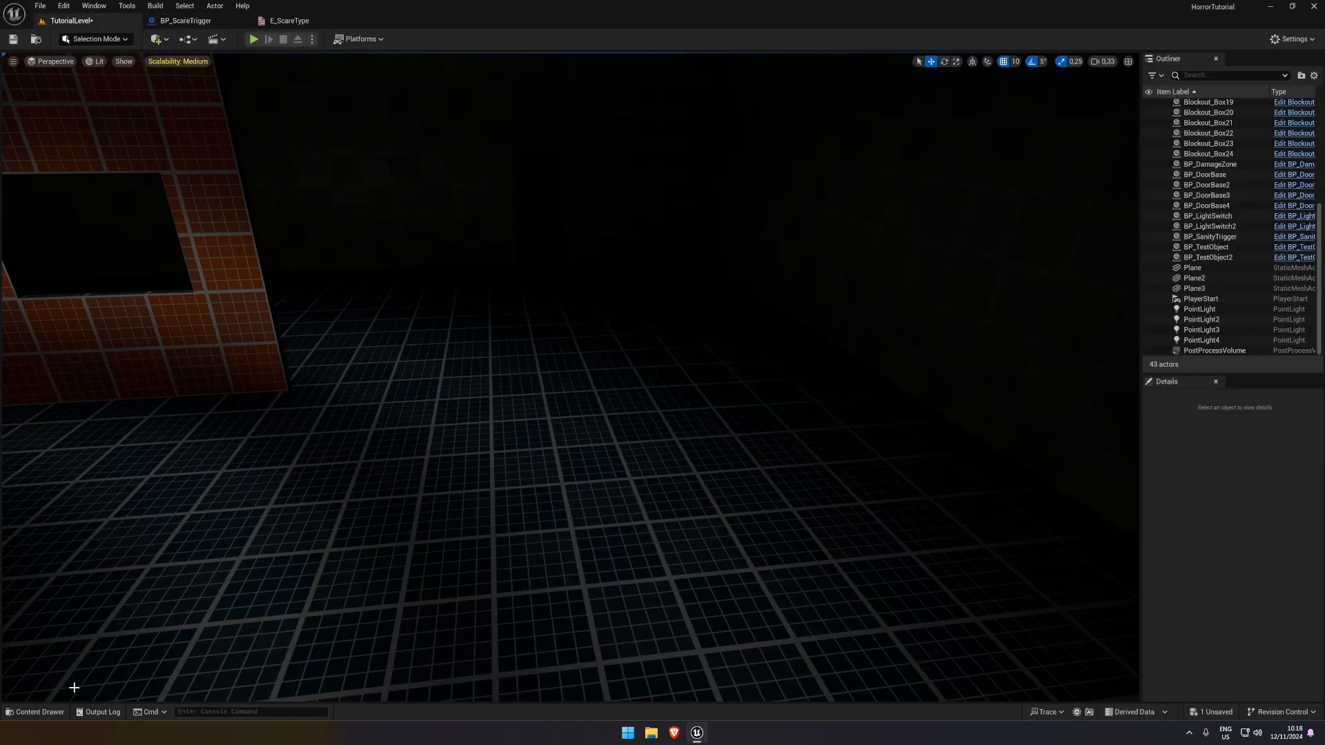
{"action": "left_click", "coordinate": [41, 712]}
{"action": "left_click_drag", "start_coordinate": [268, 494], "coordinate": [534, 471]}
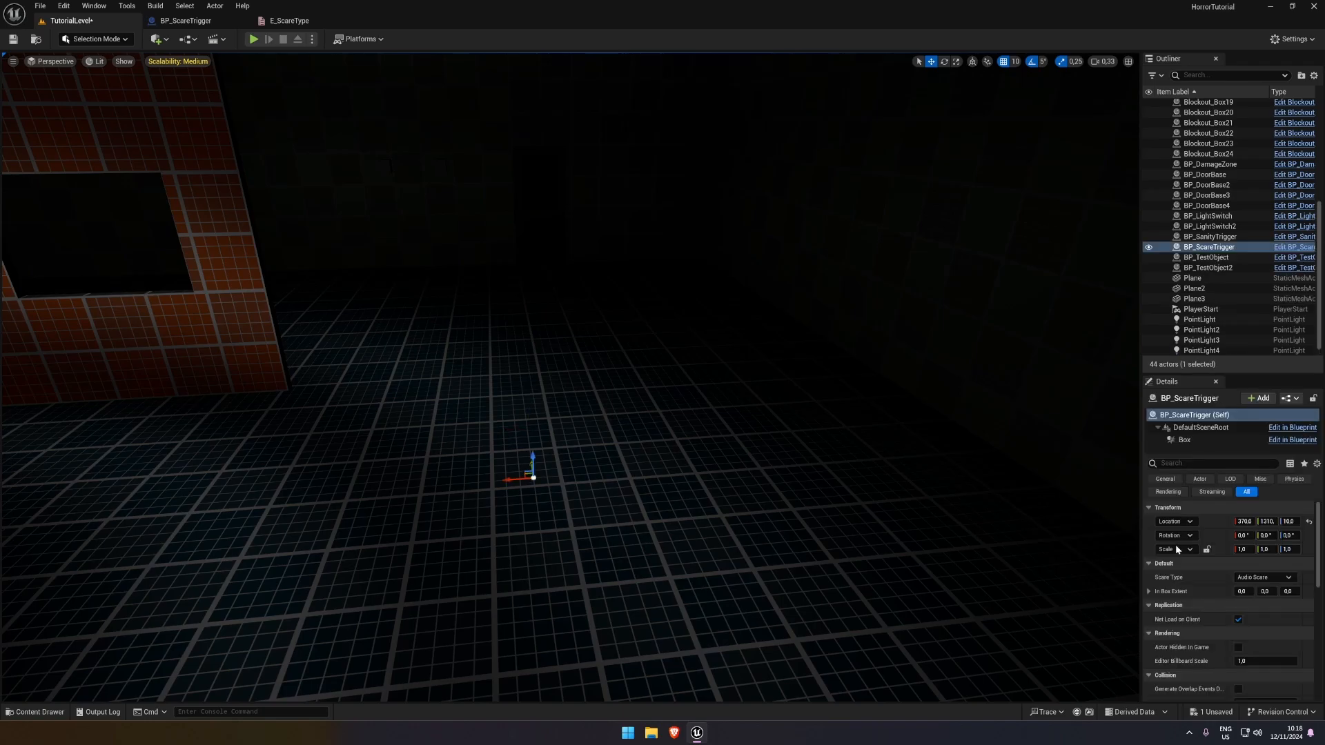
Set the placed BP_ScareTrigger's In Box Extent to 30, 30, 30 and raise the actor to Z 30
{"action": "left_click", "coordinate": [1242, 590]}
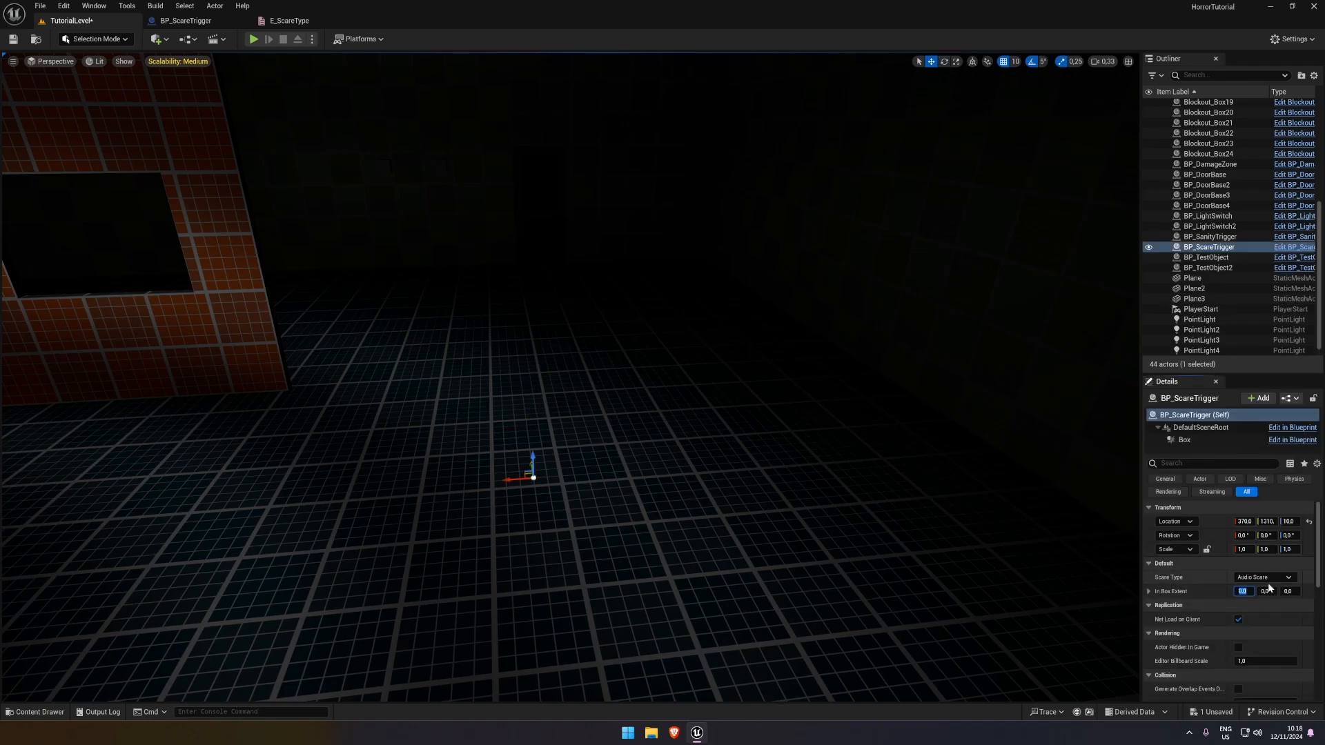
{"action": "type", "text": "3"}
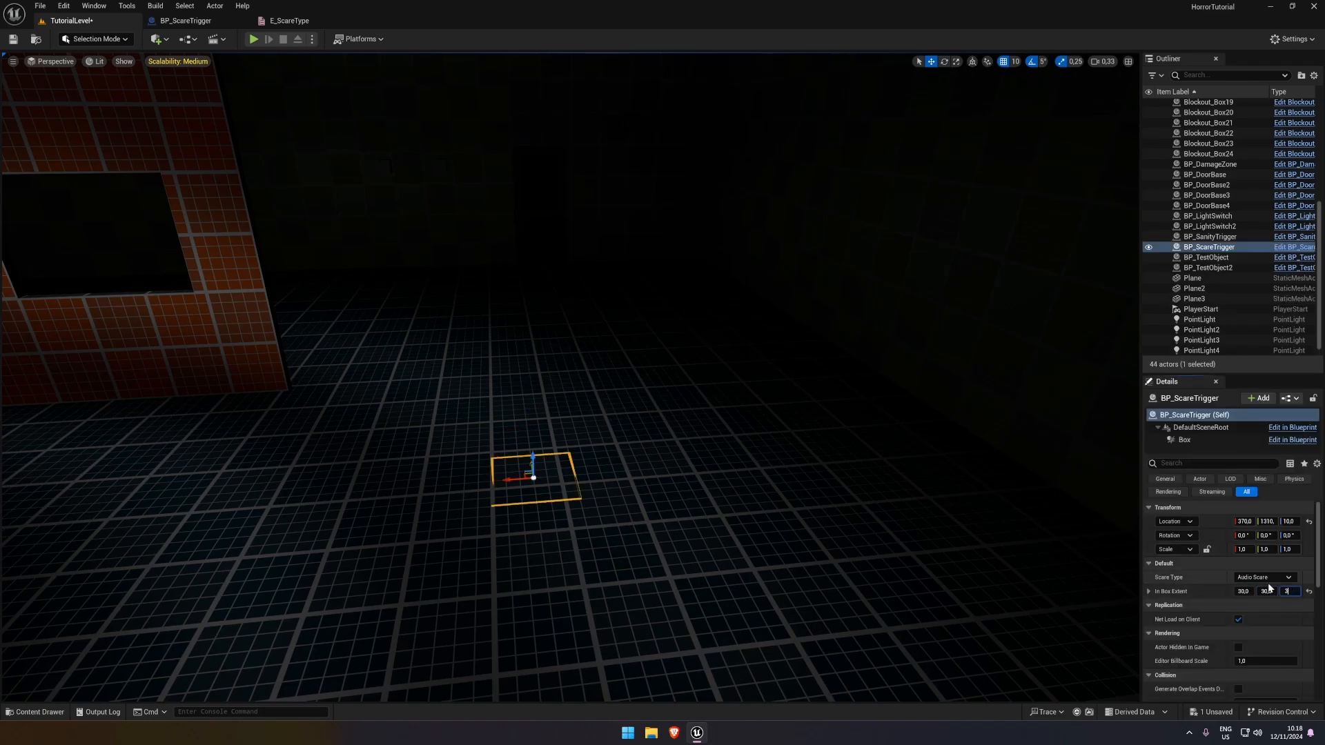
{"action": "type", "text": "0"}
{"action": "key", "text": "Return"}
{"action": "left_click_drag", "start_coordinate": [530, 459], "coordinate": [528, 432]}
Enlarge the trigger's In Box Extent to 100 in X and 100 in Y
{"action": "left_click", "coordinate": [1243, 590]}
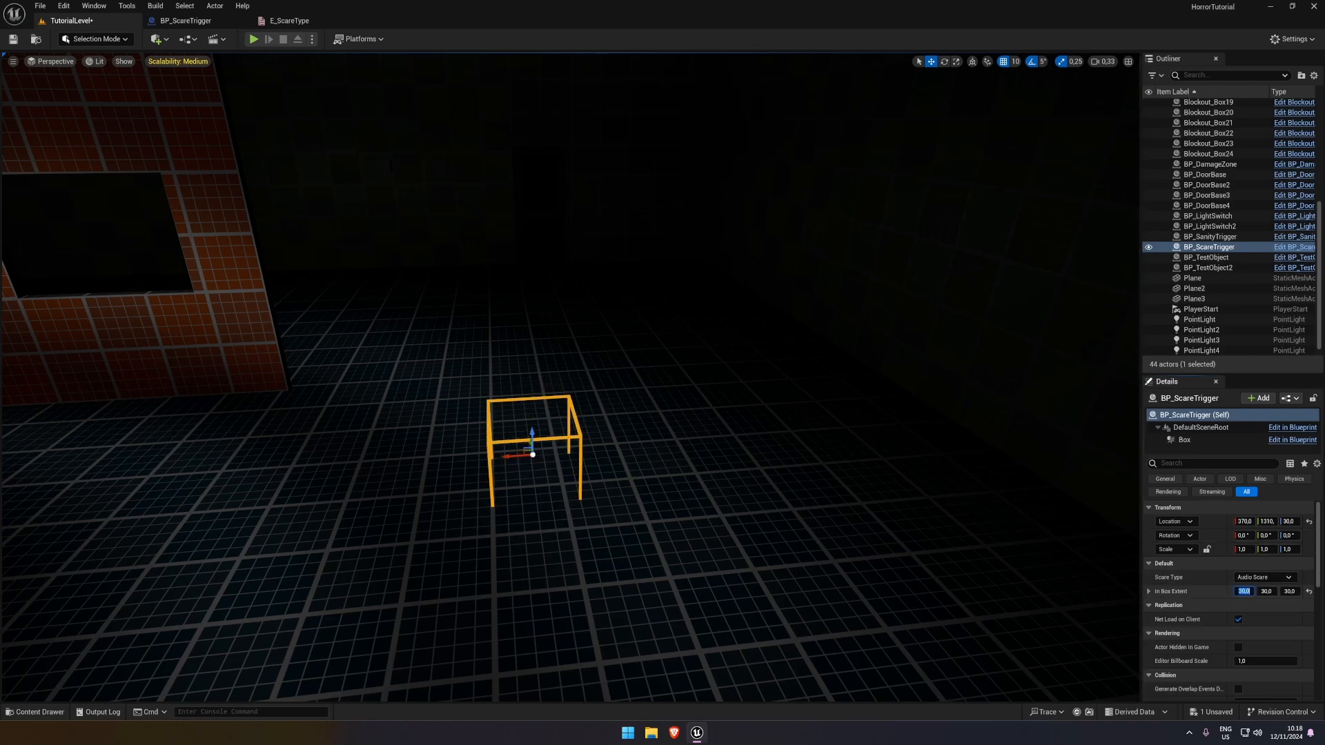
{"action": "type", "text": "100"}
{"action": "key", "text": "Return"}
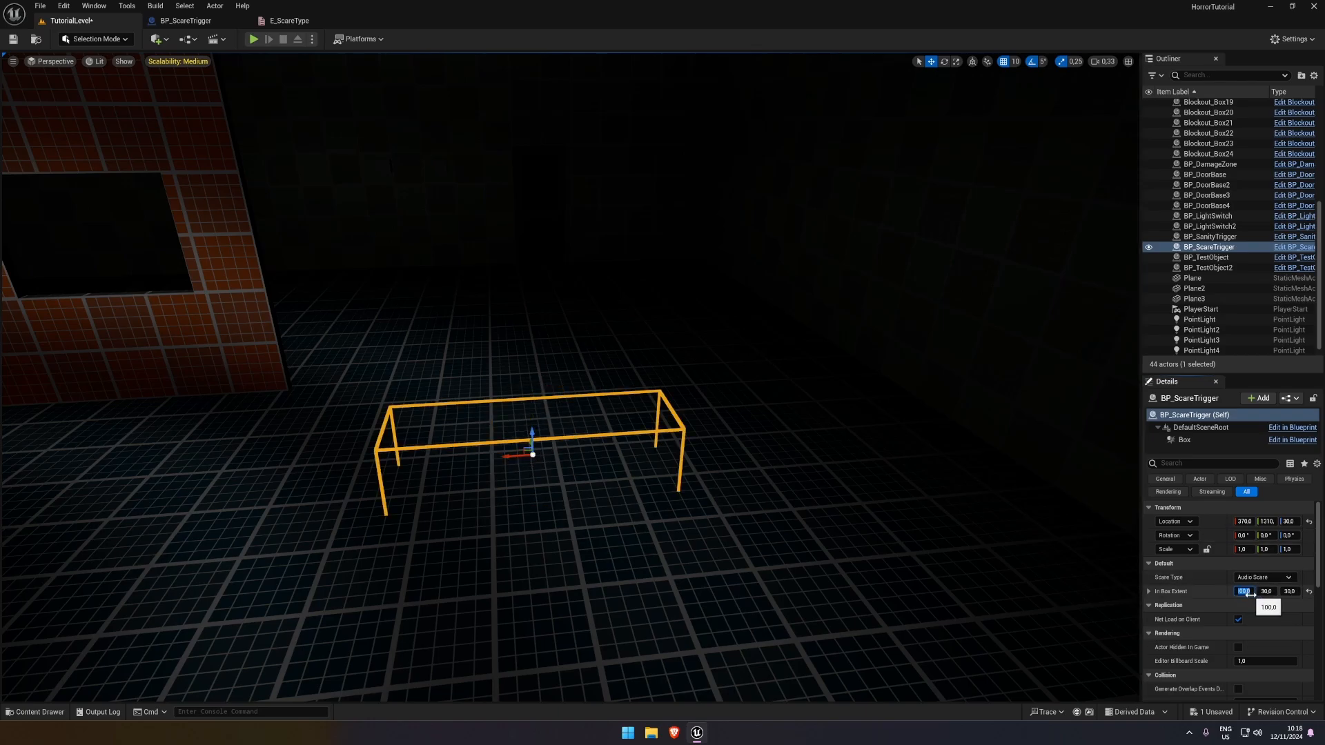
{"action": "key", "text": "Return"}
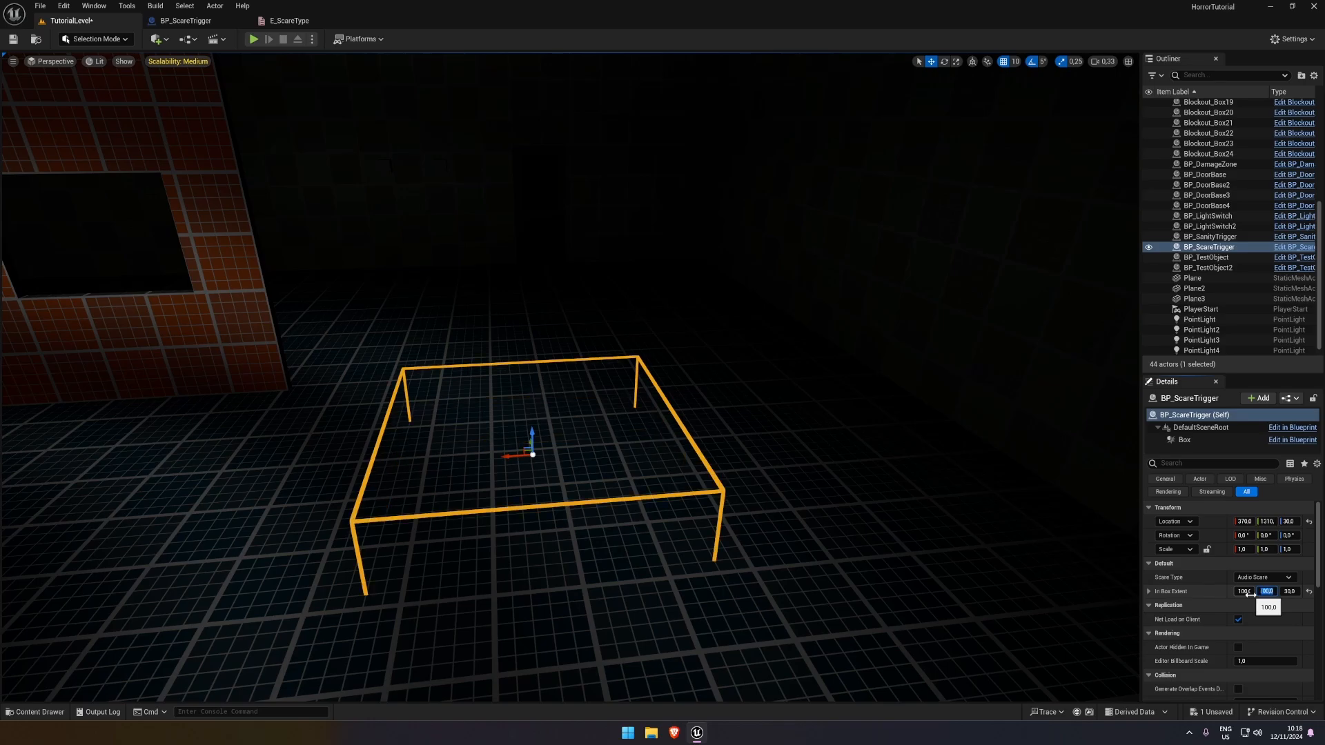
Move the BP_ScareTrigger along the floor to about Y 1270 and save the level
{"action": "key", "text": "s"}
{"action": "right_click_drag", "start_coordinate": [621, 317], "coordinate": [634, 345]}
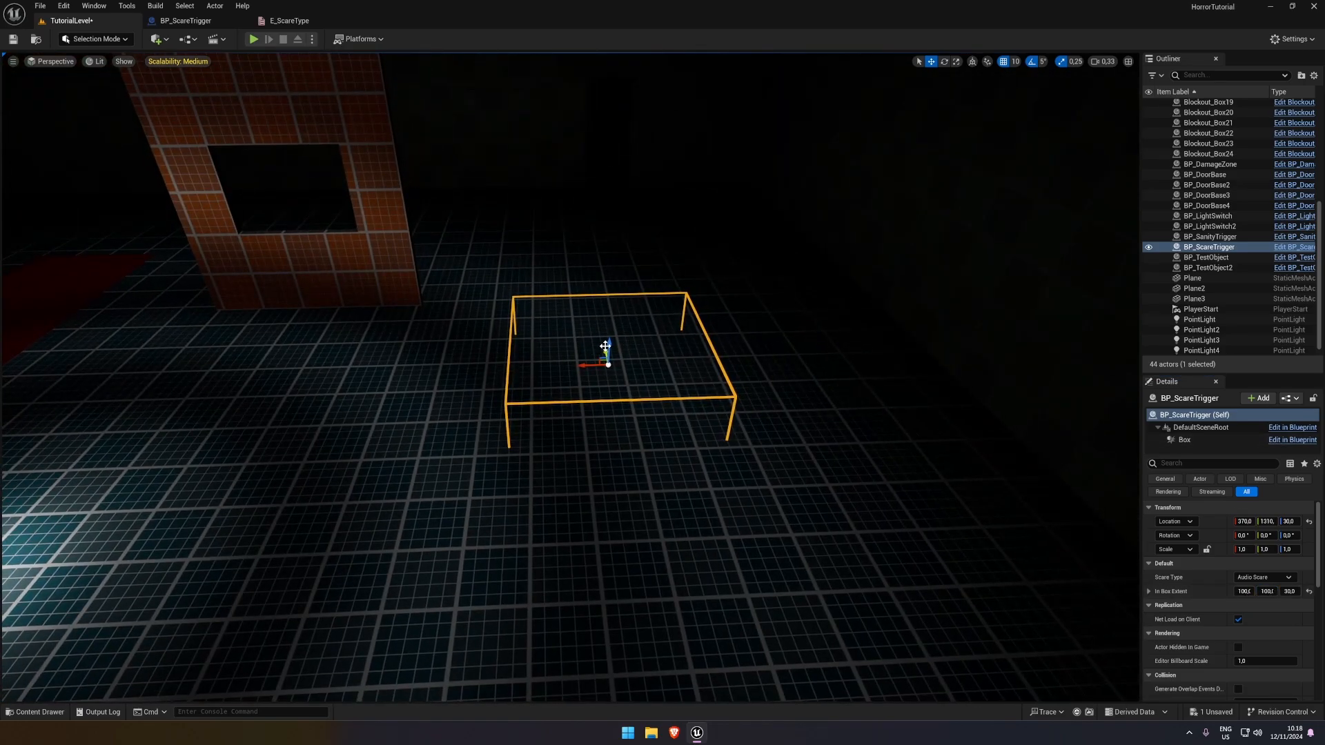
{"action": "left_click_drag", "start_coordinate": [606, 352], "coordinate": [610, 375]}
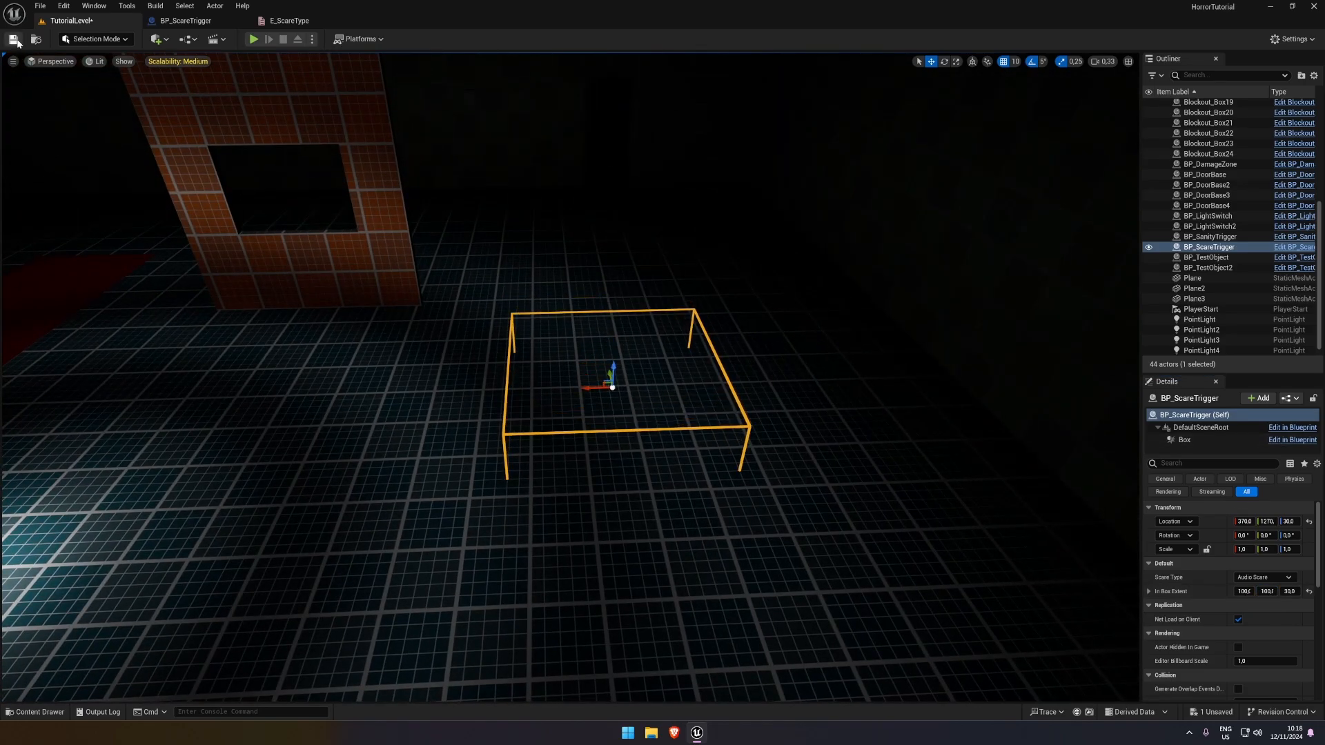
{"action": "left_click", "coordinate": [14, 40]}
{"action": "right_click_drag", "start_coordinate": [529, 263], "coordinate": [525, 232]}
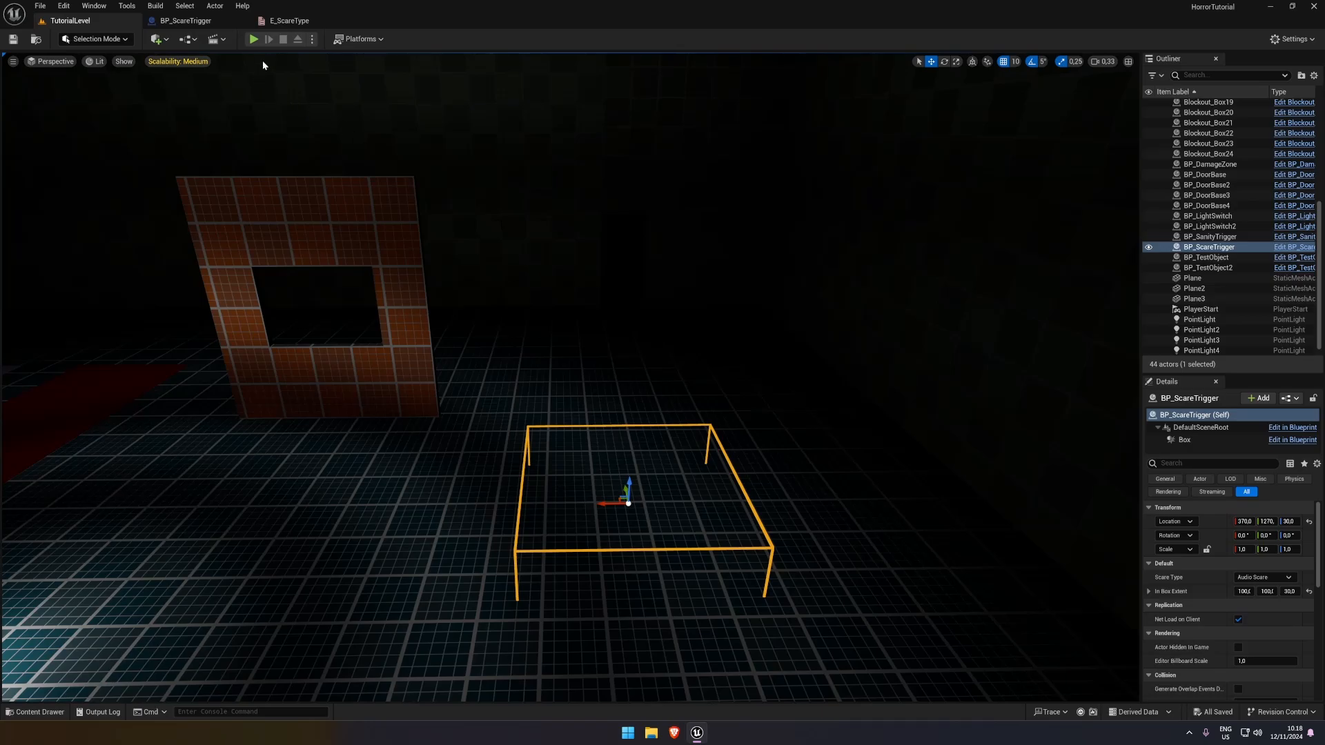
Add a Billboard component to the BP_ScareTrigger Blueprint, and compile and save it
{"action": "left_click", "coordinate": [185, 20]}
{"action": "left_click", "coordinate": [24, 72]}
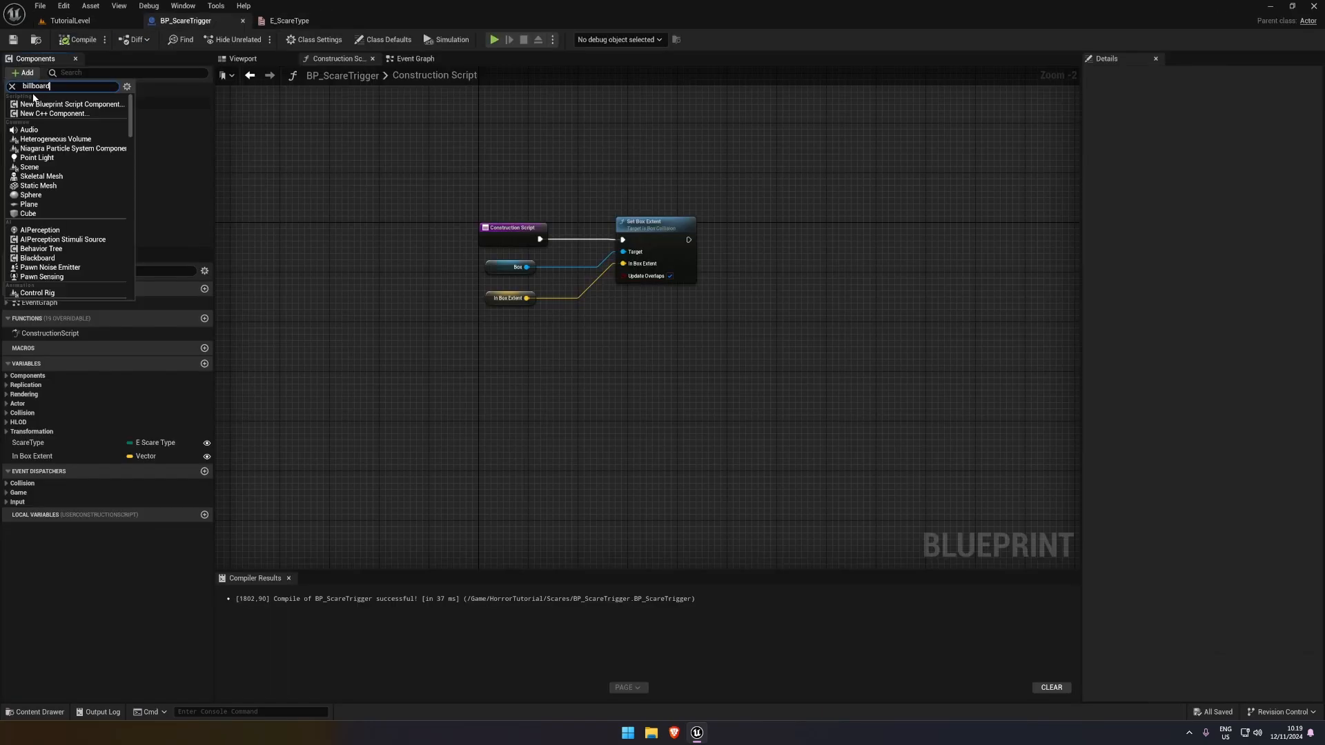
{"action": "type", "text": "billboard"}
{"action": "left_click", "coordinate": [37, 107]}
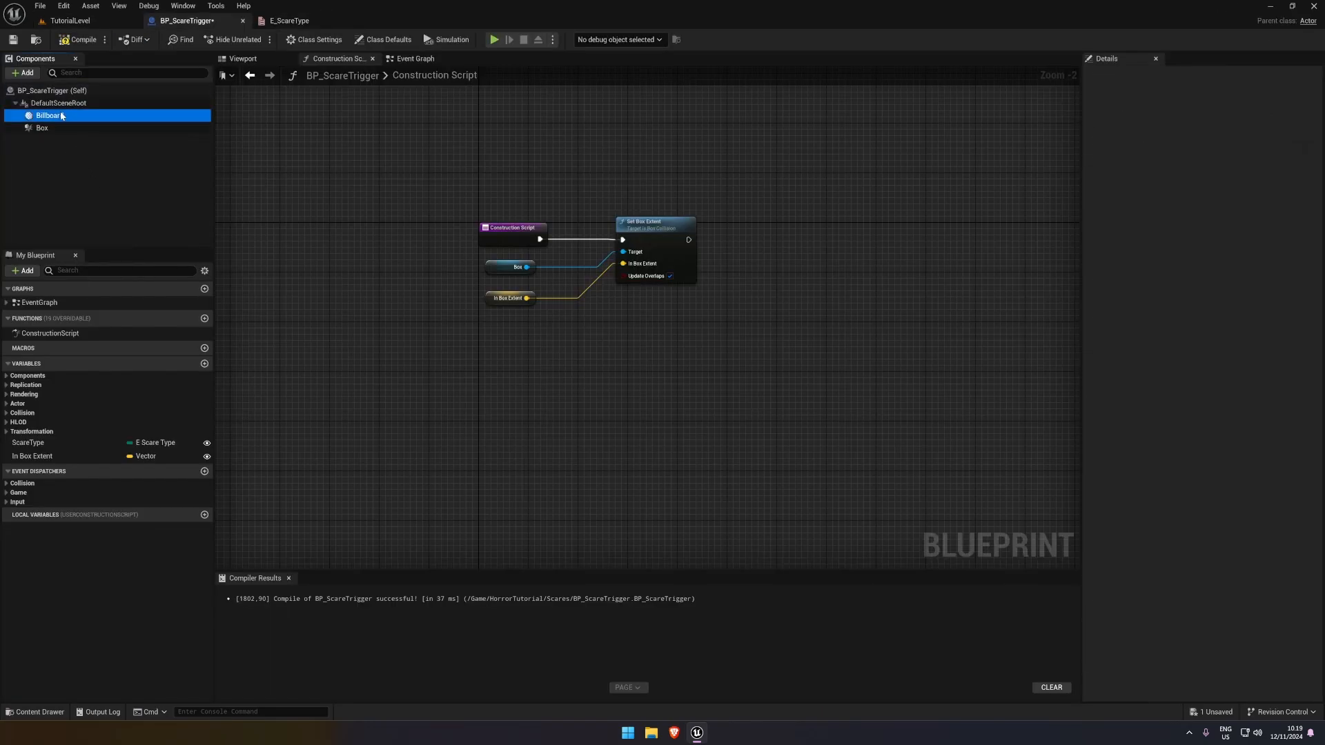
{"action": "left_click", "coordinate": [78, 39]}
{"action": "left_click", "coordinate": [13, 40]}
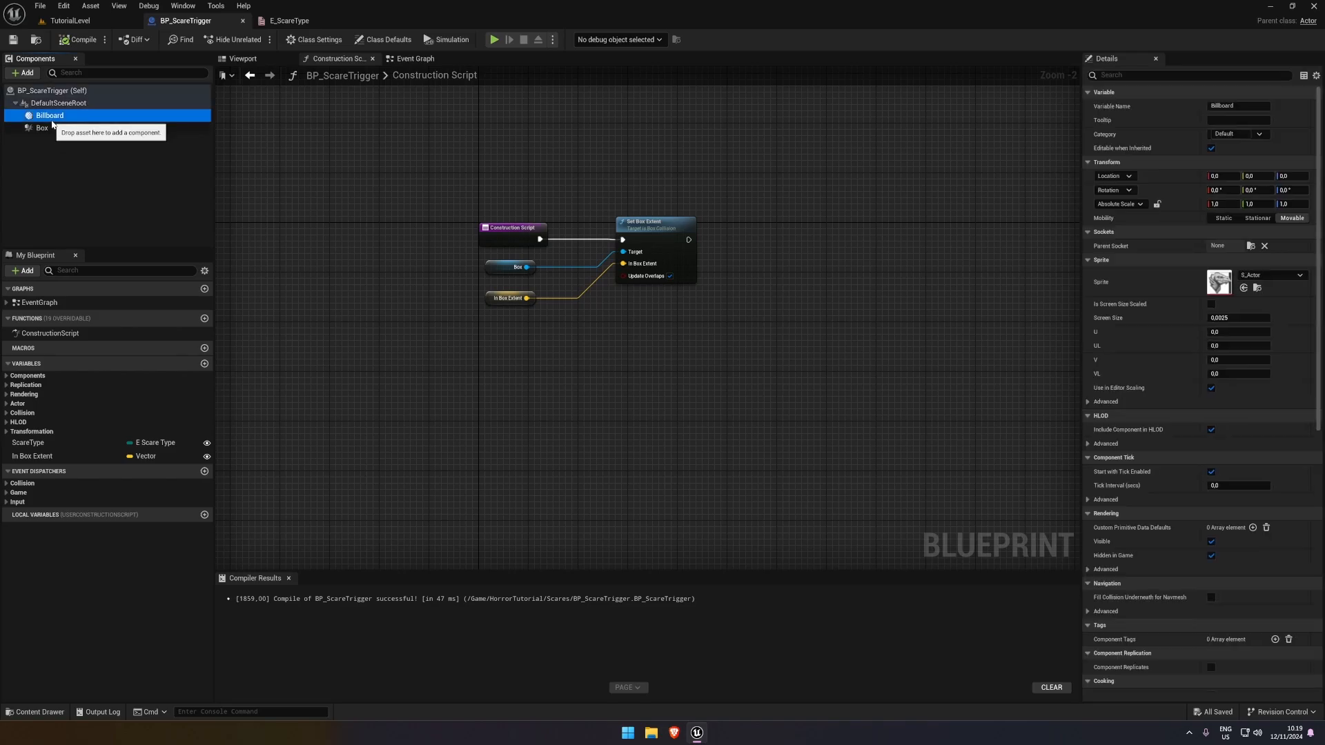
Rename the Billboard component to SoundLocation, and compile and save the Blueprint
{"action": "left_click", "coordinate": [53, 143]}
{"action": "left_click", "coordinate": [52, 119]}
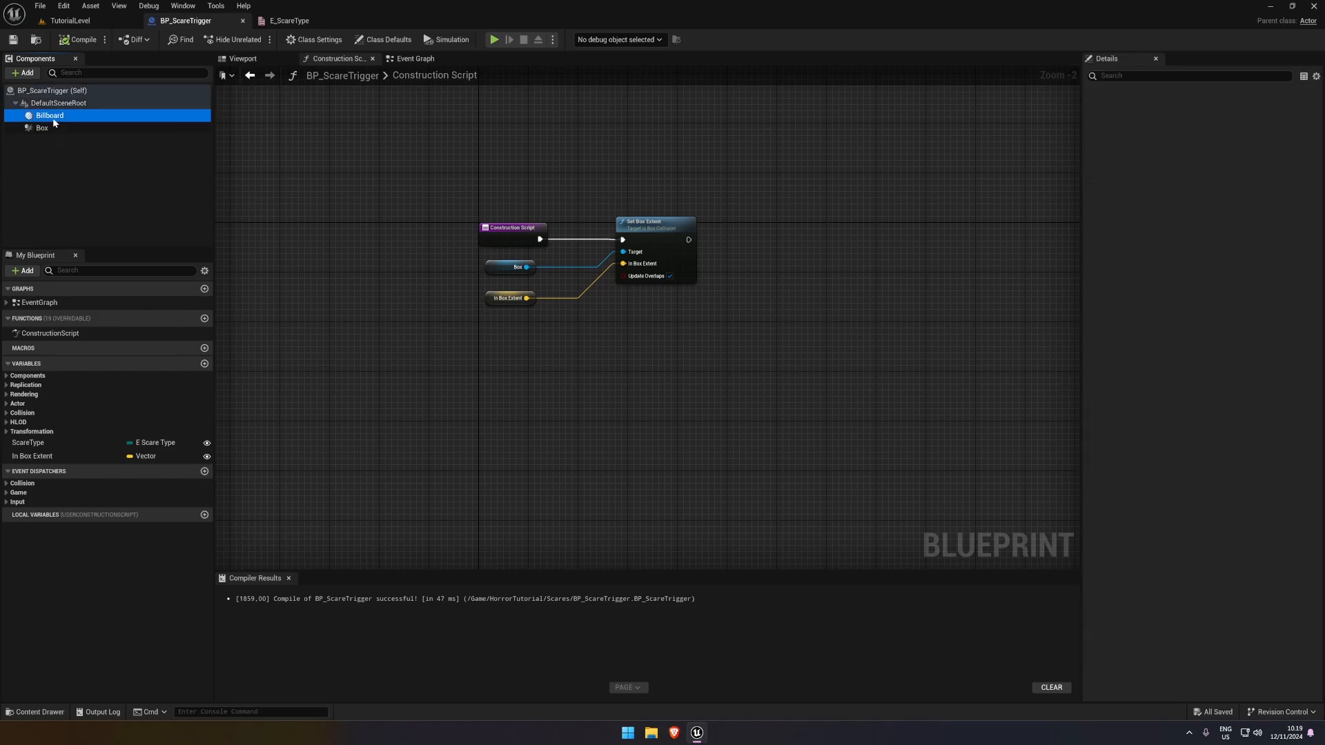
{"action": "key", "text": "F2"}
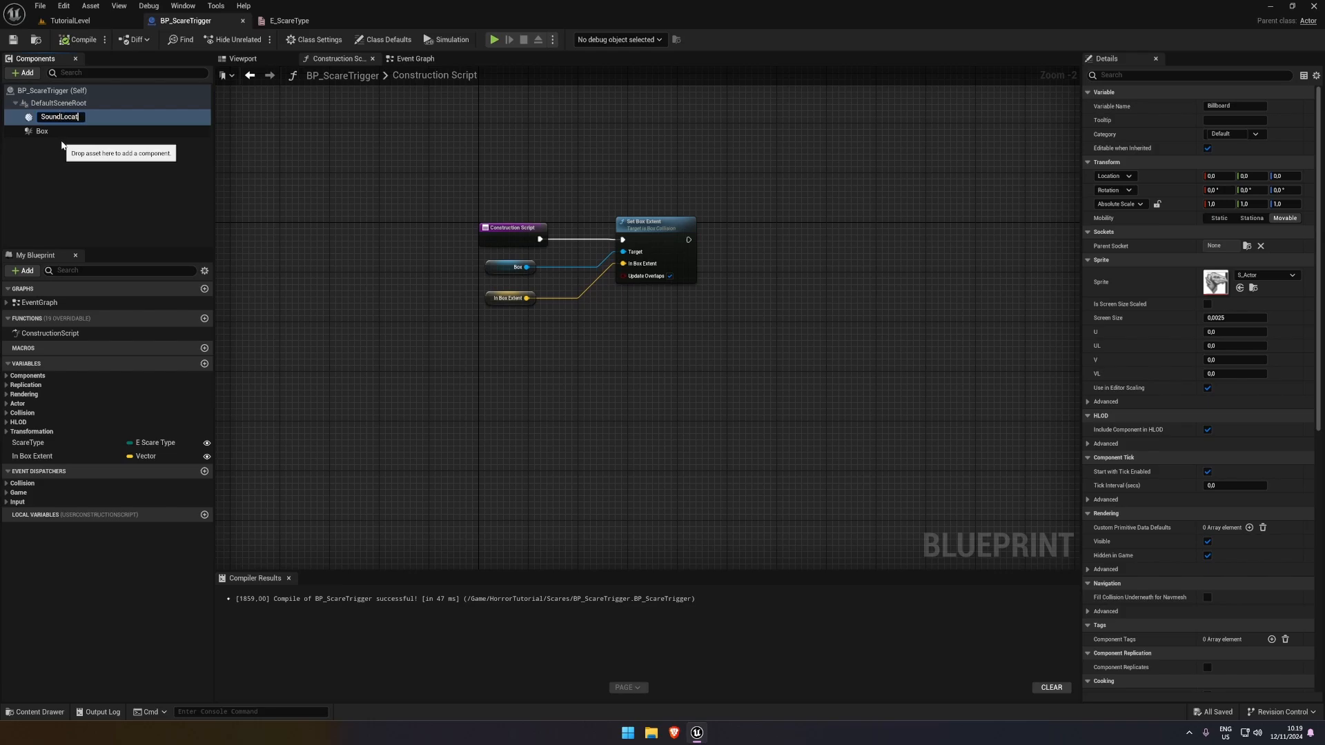
{"action": "key", "text": "Return"}
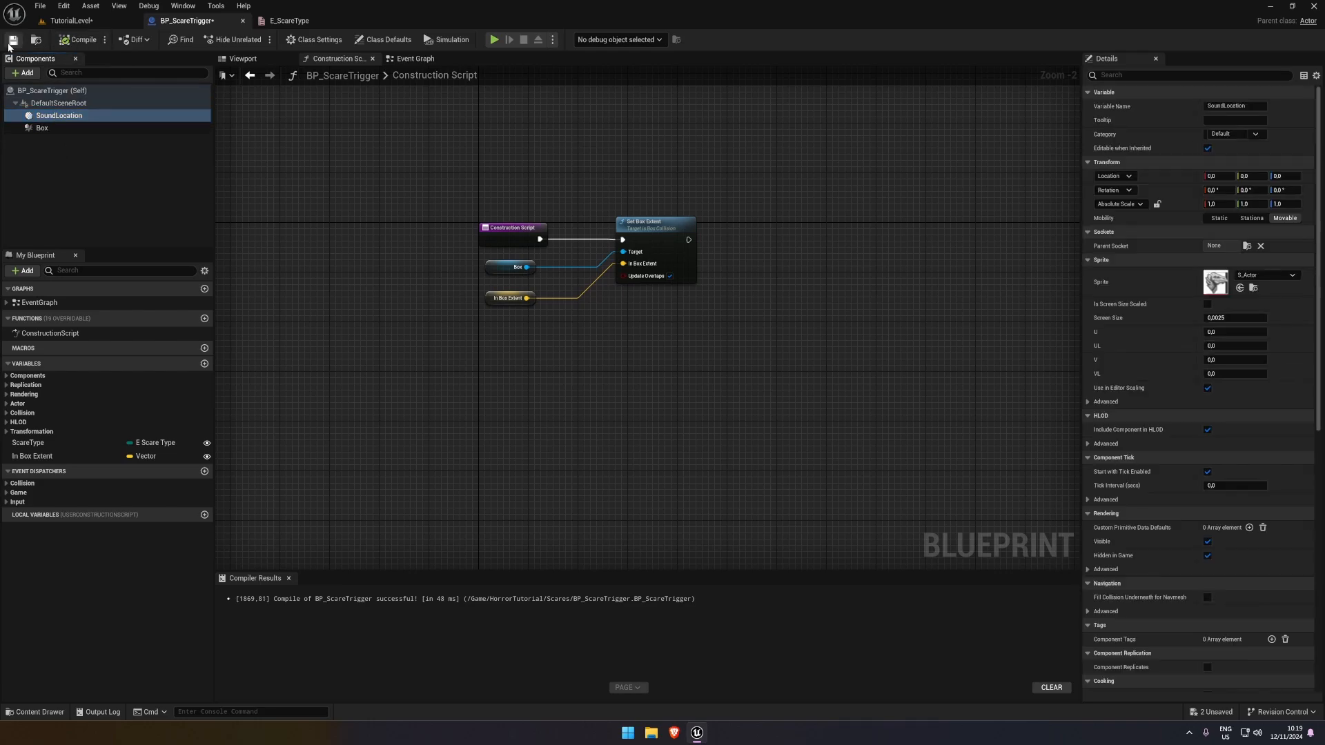
Return to TutorialLevel and leave Game View to show the editor icons around the scare trigger
{"action": "left_click", "coordinate": [99, 20]}
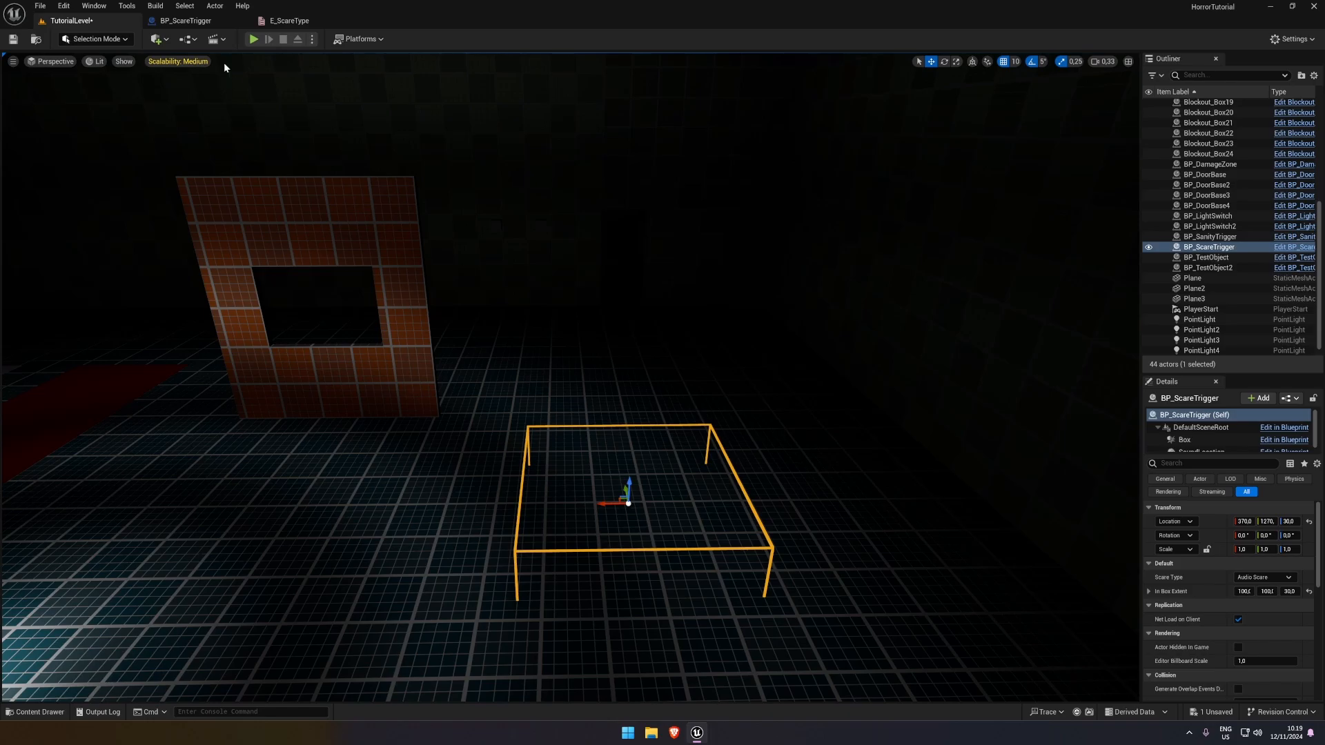
{"action": "right_click_drag", "start_coordinate": [709, 379], "coordinate": [748, 319]}
{"action": "key", "text": "g"}
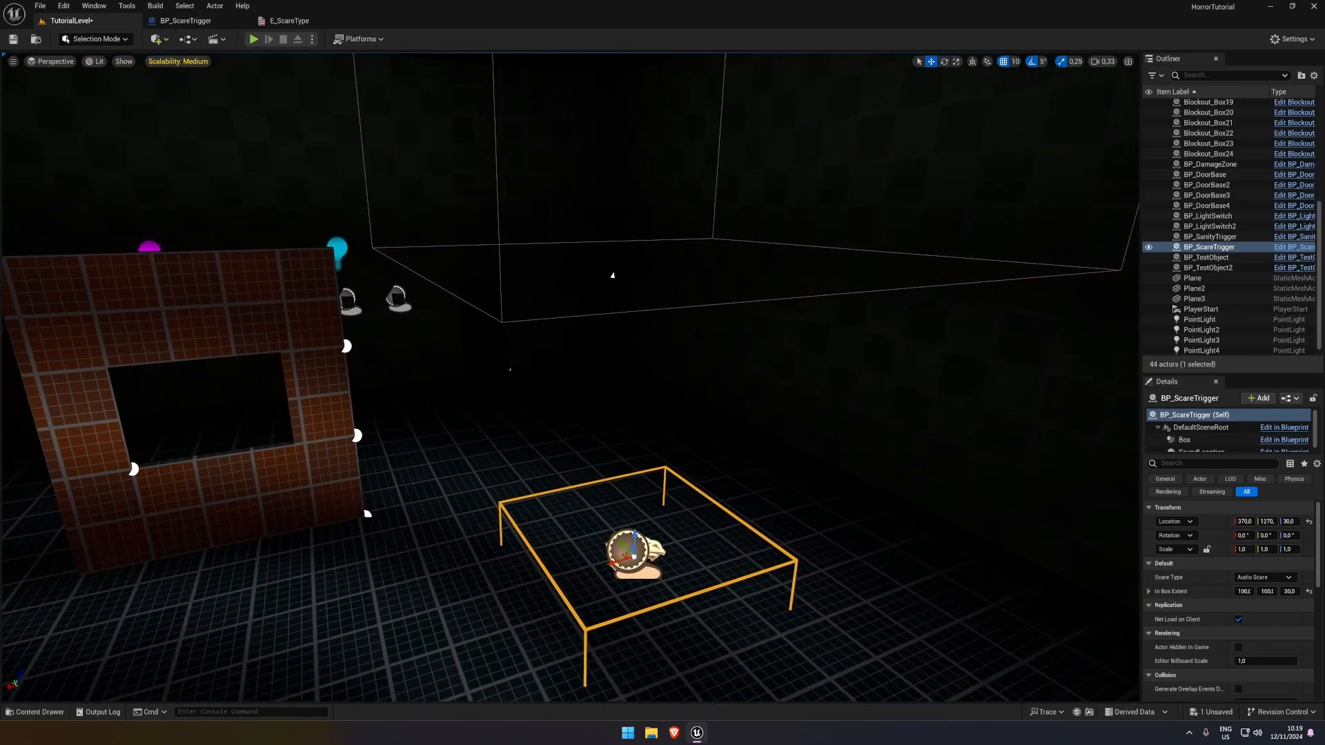
Raise the PostProcessVolume above the room to about Z 730, clear of the scare trigger
{"action": "left_click", "coordinate": [700, 304]}
{"action": "left_click", "coordinate": [699, 311]}
{"action": "key", "text": "f"}
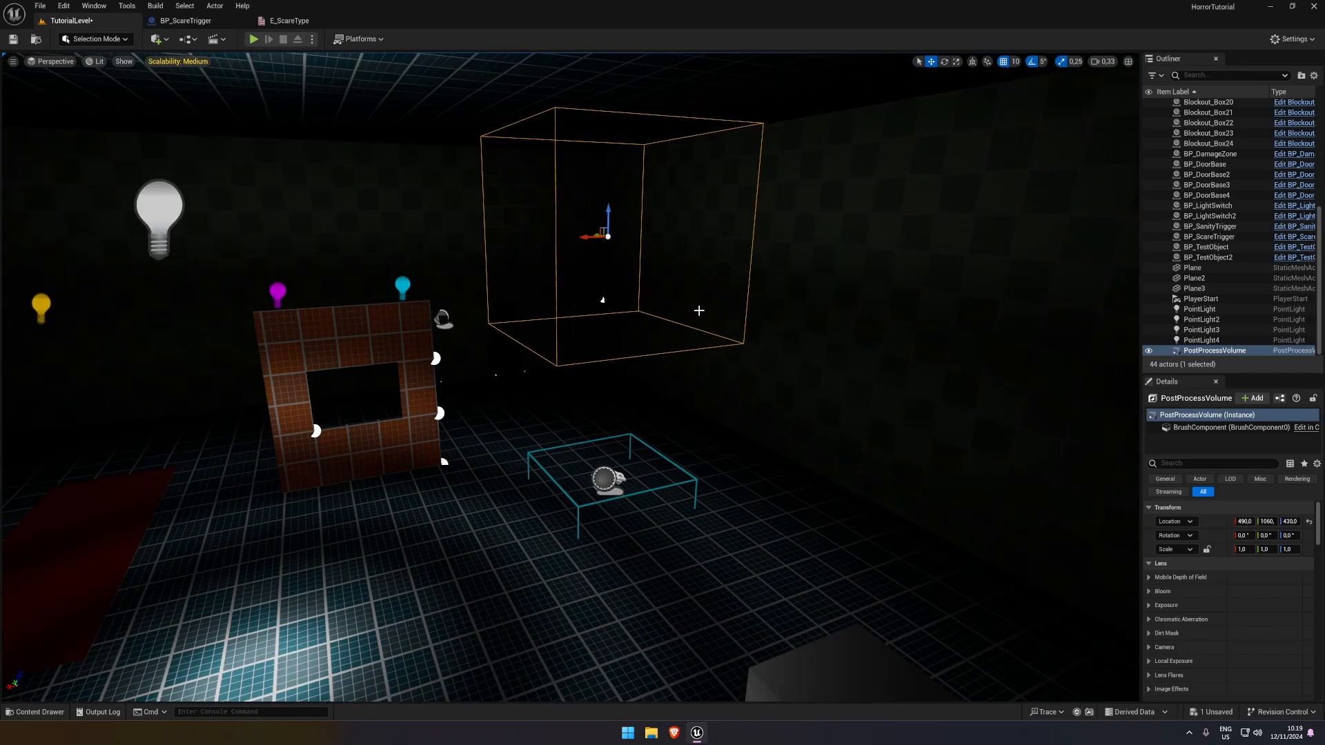
{"action": "right_click_drag", "start_coordinate": [606, 219], "coordinate": [627, 297]}
{"action": "left_click_drag", "start_coordinate": [603, 289], "coordinate": [603, 97]}
{"action": "right_click_drag", "start_coordinate": [648, 361], "coordinate": [653, 373]}
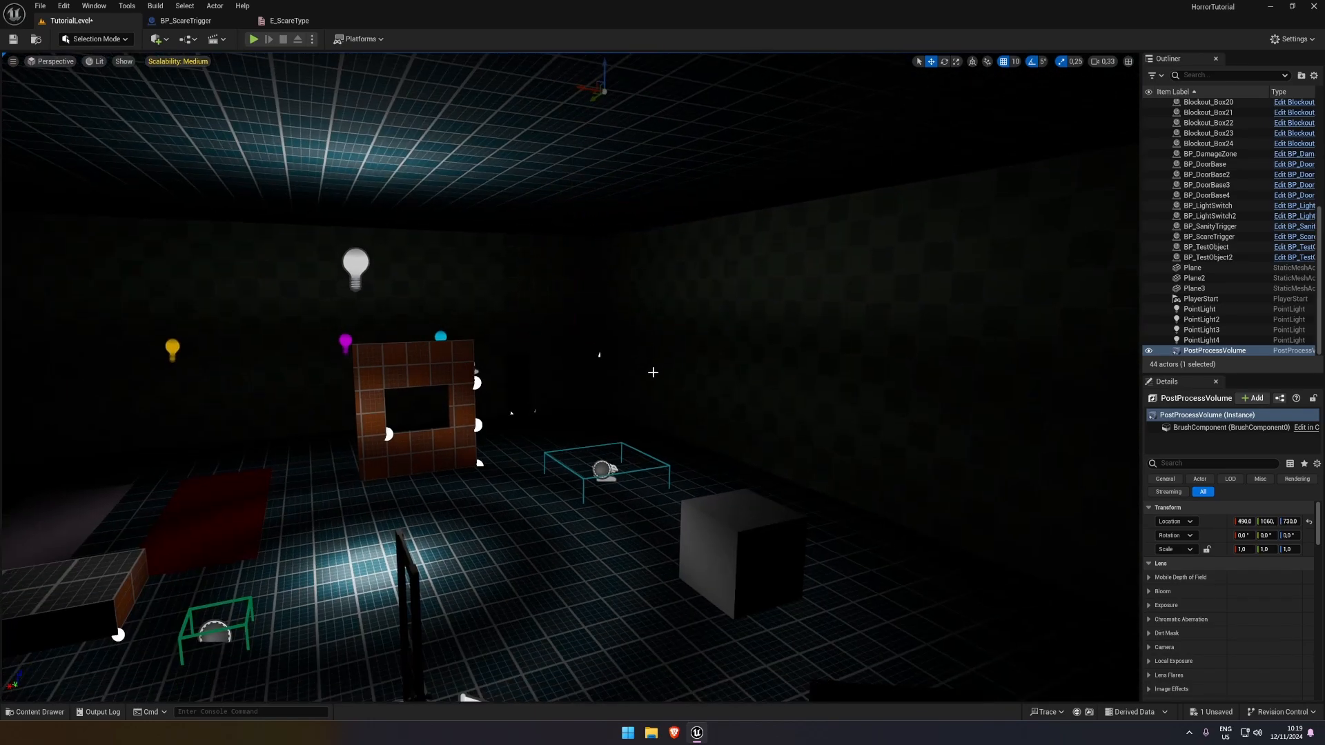
Try moving the placed trigger's SoundLocation component up beside the wall, to about X 270, Z 190 relative to the trigger
{"action": "right_click", "coordinate": [654, 396]}
{"action": "left_click", "coordinate": [612, 462]}
{"action": "left_click", "coordinate": [602, 470]}
{"action": "key", "text": "w"}
{"action": "mouse_move", "coordinate": [603, 470]}
{"action": "right_mouse_down"}
{"action": "mouse_move", "coordinate": [607, 545]}
{"action": "mouse_move", "coordinate": [606, 488]}
{"action": "right_mouse_up"}
{"action": "left_click_drag", "start_coordinate": [1235, 457], "coordinate": [1234, 549]}
{"action": "left_click", "coordinate": [1202, 453]}
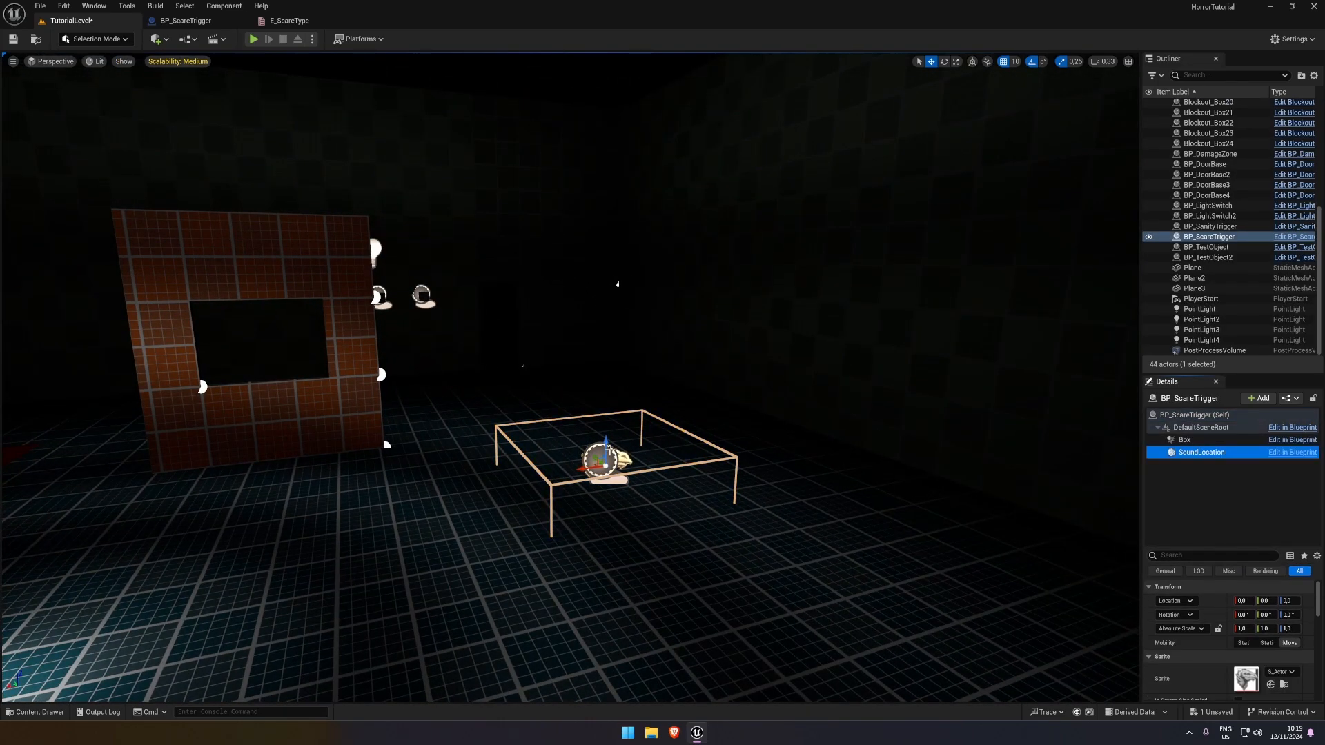
{"action": "left_click_drag", "start_coordinate": [605, 418], "coordinate": [303, 310]}
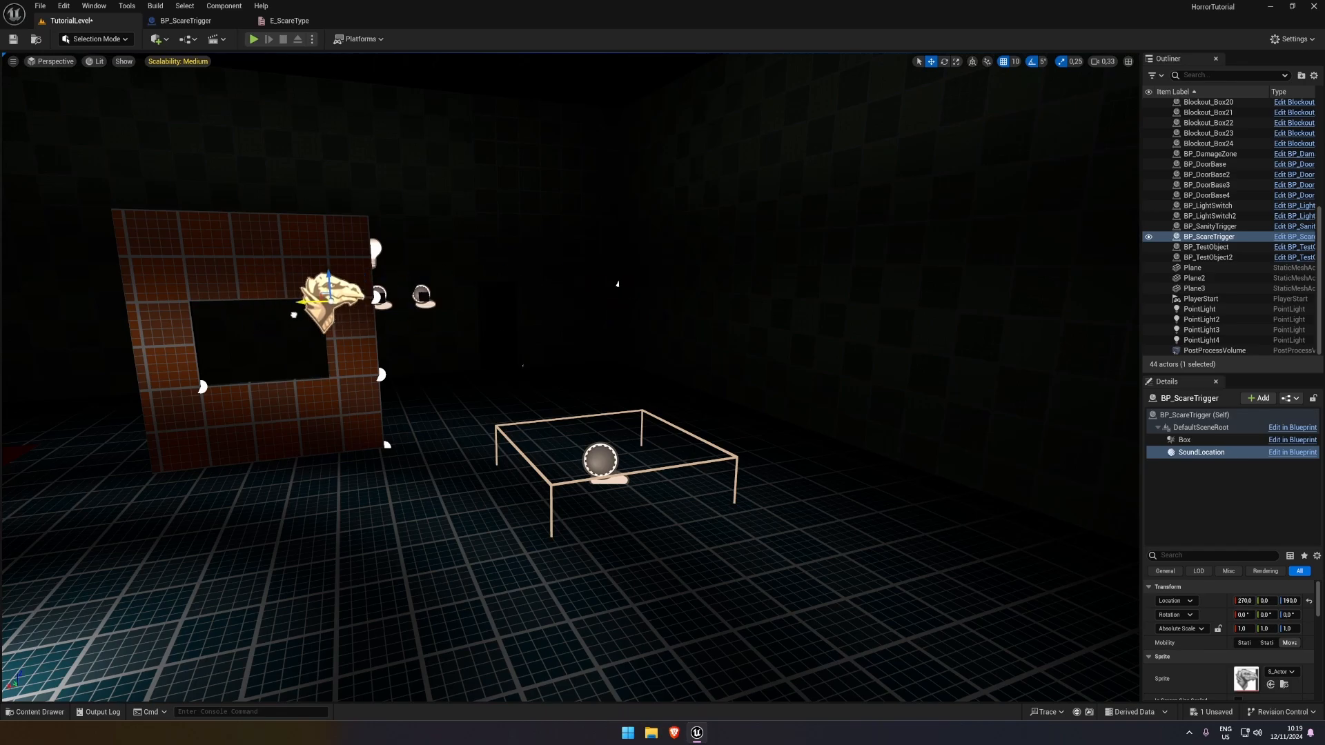
{"action": "key", "text": "d"}
{"action": "right_click_drag", "start_coordinate": [303, 309], "coordinate": [301, 310]}
Try other SoundLocation positions around the wall opening, including about X 270, Y 260, Z 190 relative to the trigger
{"action": "left_click_drag", "start_coordinate": [746, 318], "coordinate": [926, 338]}
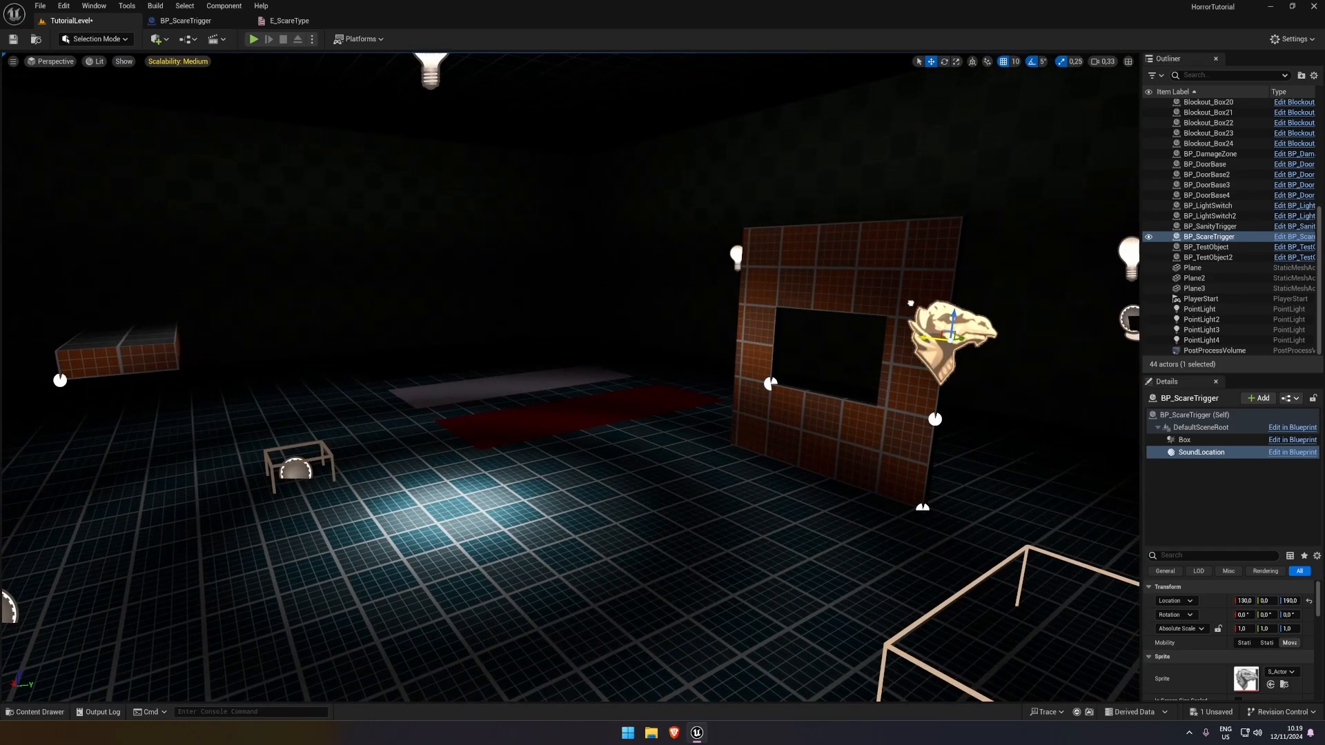
{"action": "key", "text": "d"}
{"action": "right_click_drag", "start_coordinate": [926, 338], "coordinate": [641, 336]}
{"action": "key", "text": "s"}
{"action": "key", "text": "ctrl+z"}
{"action": "key", "text": "d"}
{"action": "key", "text": "w"}
{"action": "left_click_drag", "start_coordinate": [643, 321], "coordinate": [912, 312]}
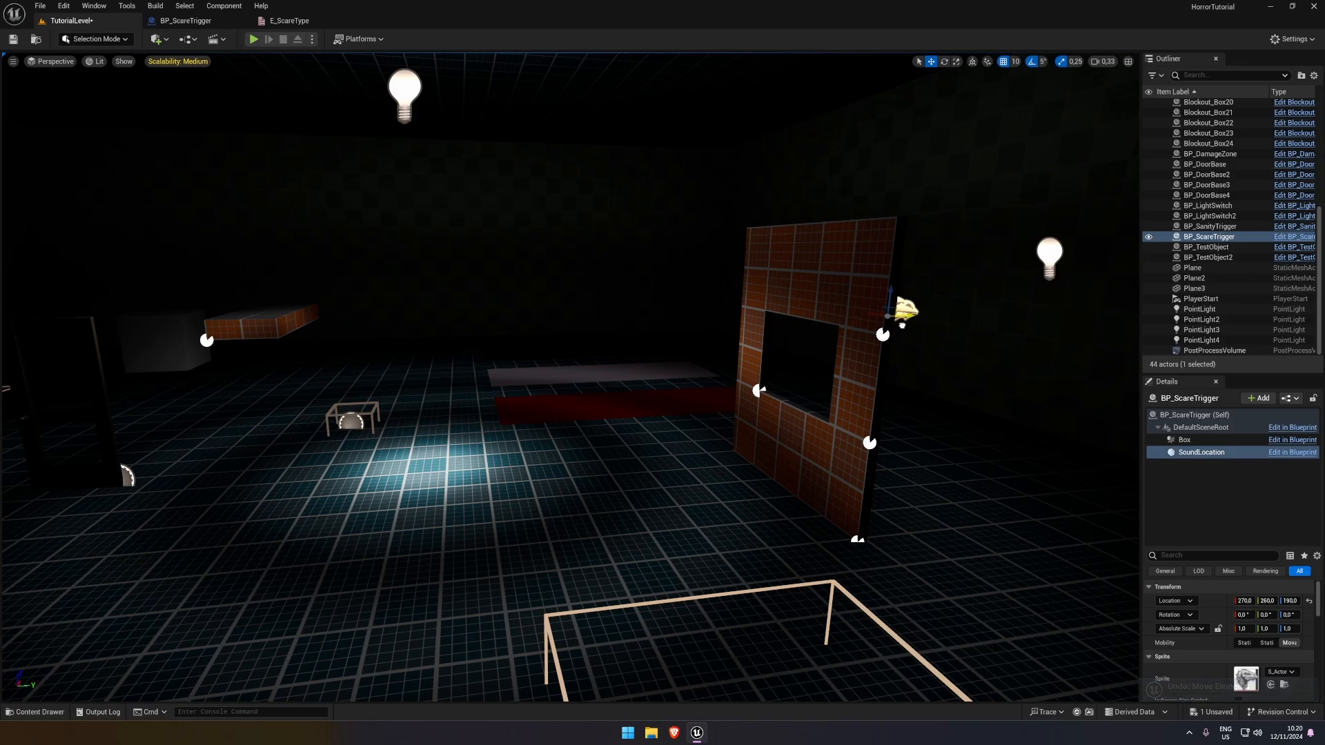
{"action": "key", "text": "a"}
{"action": "right_click_drag", "start_coordinate": [904, 313], "coordinate": [1083, 316]}
{"action": "left_click_drag", "start_coordinate": [322, 249], "coordinate": [407, 250]}
Undo all the SoundLocation moves so the component is back at the trigger's origin
{"action": "key", "text": "ctrl+z"}
{"action": "key", "text": "ctrl+z"}
{"action": "key", "text": "ctrl+z"}
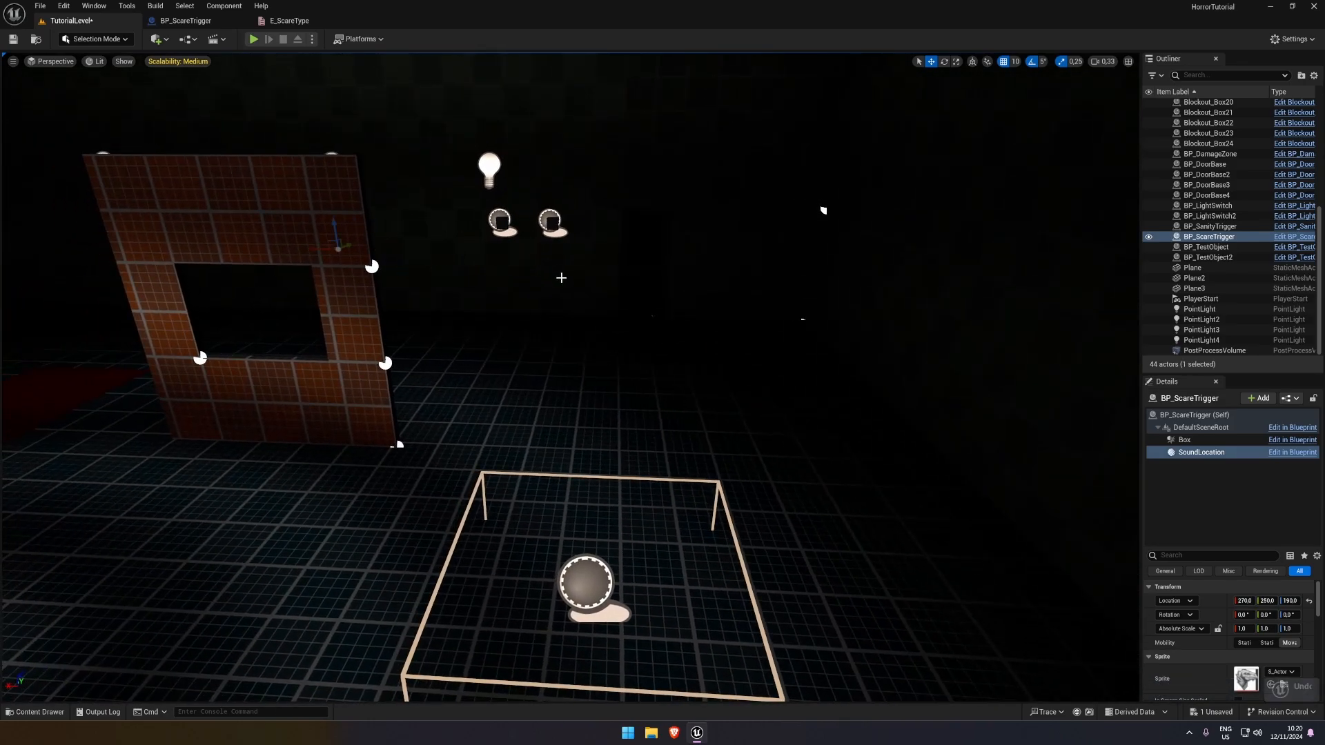
{"action": "key", "text": "ctrl+z"}
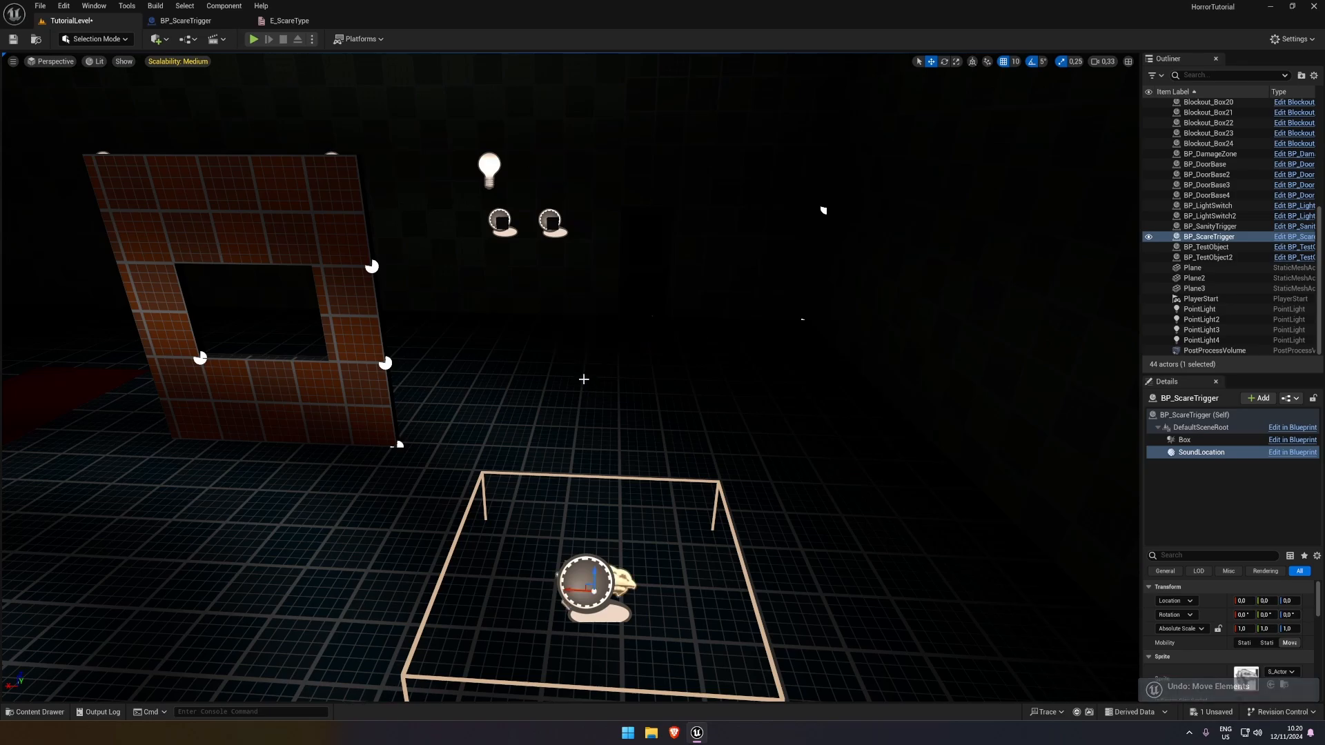
Save the level and select the whole BP_ScareTrigger actor instead of its SoundLocation component
{"action": "left_click", "coordinate": [13, 39]}
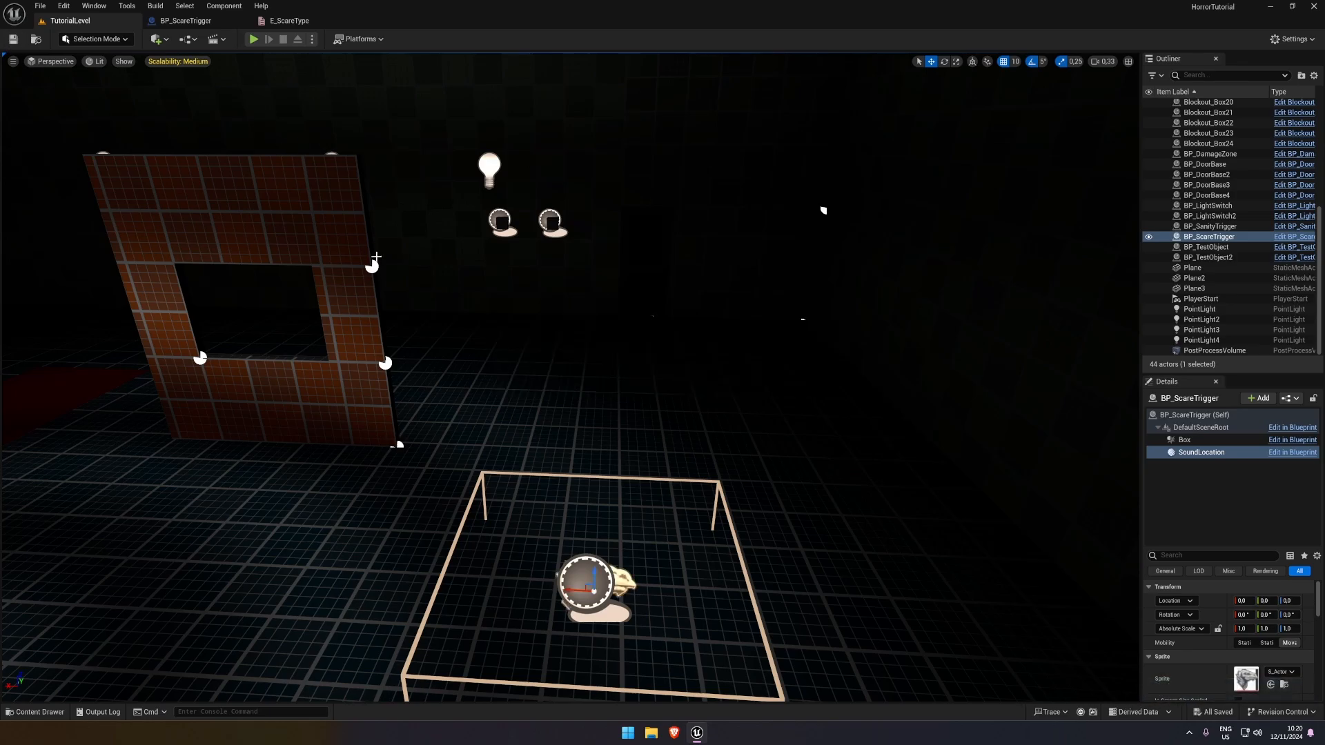
{"action": "right_click_drag", "start_coordinate": [376, 256], "coordinate": [363, 247]}
{"action": "left_click", "coordinate": [622, 530]}
{"action": "key", "text": "s"}
{"action": "right_click_drag", "start_coordinate": [622, 530], "coordinate": [635, 547]}
{"action": "key", "text": "ctrl+s"}
{"action": "left_click", "coordinate": [602, 487]}
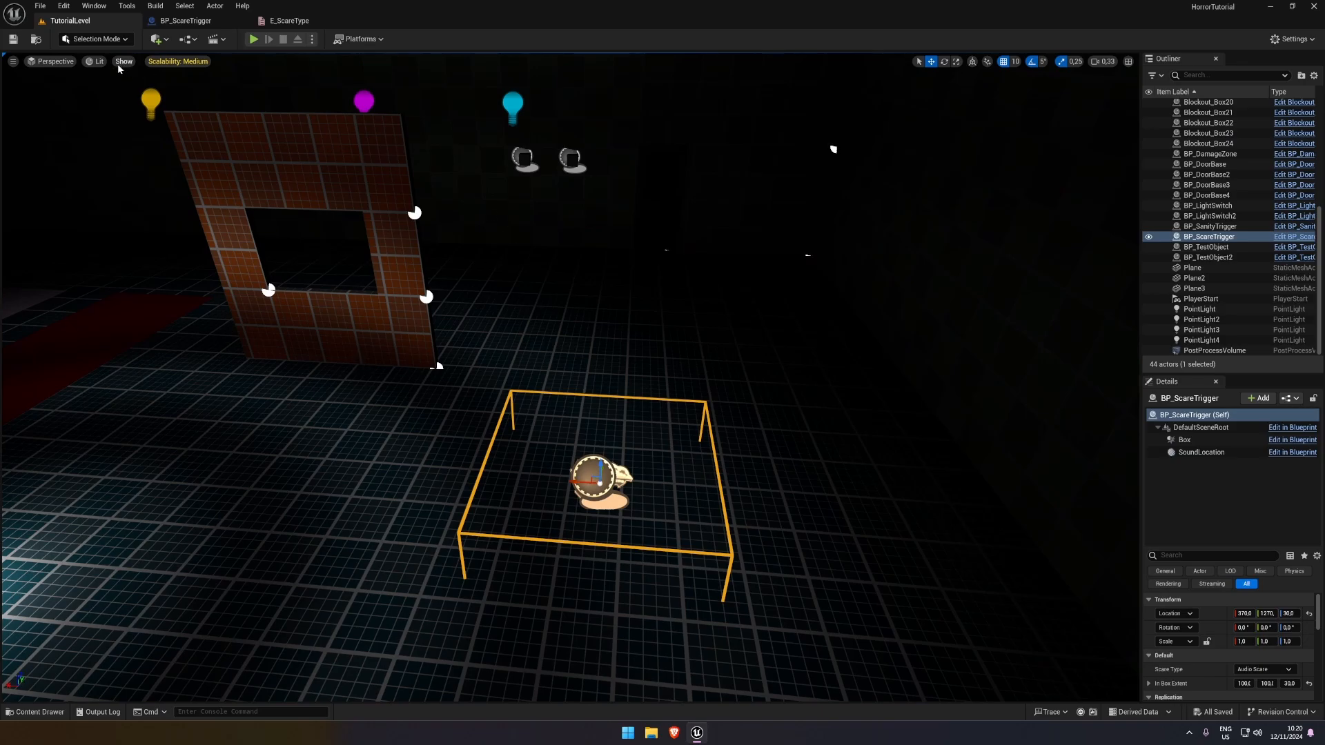
In BP_ScareTrigger's Event Graph, move the ActorBeginOverlap and Event Tick nodes up closer beneath Event BeginPlay
{"action": "left_click", "coordinate": [293, 20]}
{"action": "left_click", "coordinate": [197, 21]}
{"action": "right_click_drag", "start_coordinate": [331, 136], "coordinate": [259, 113]}
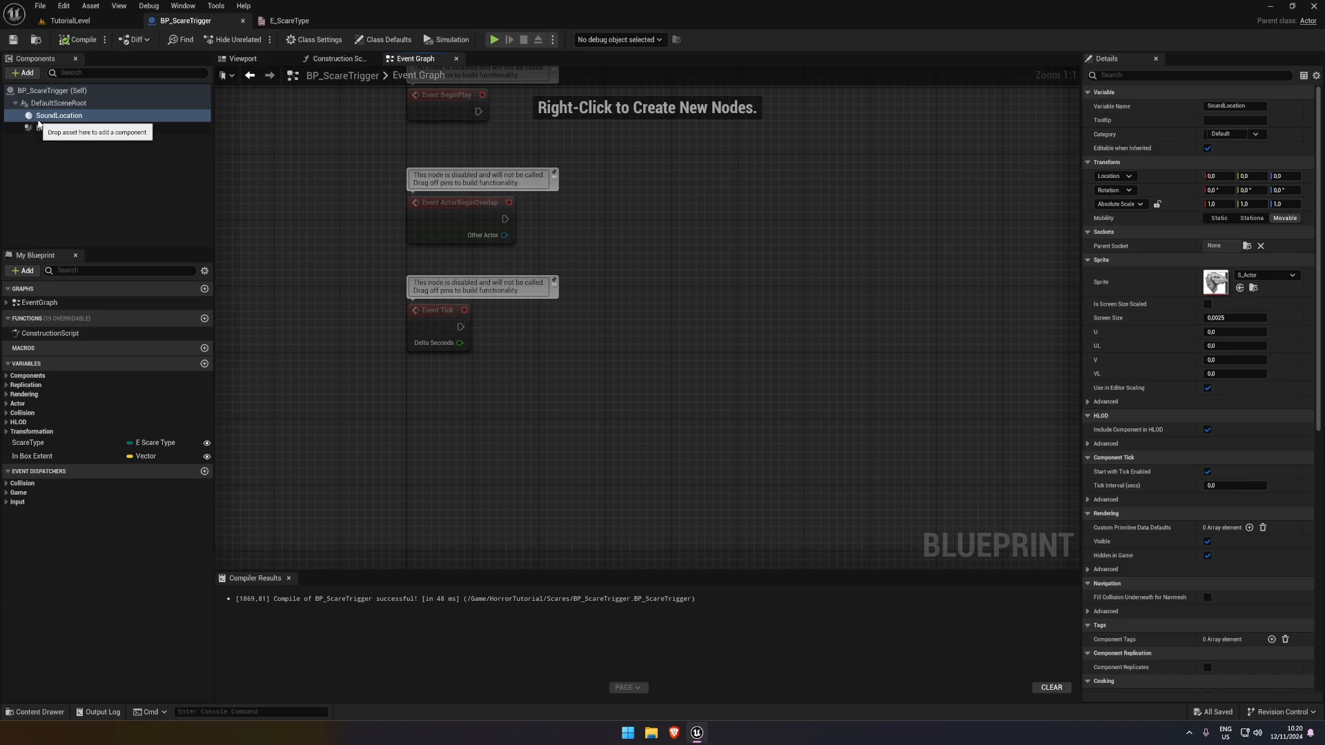
{"action": "scroll", "coordinate": [585, 290], "scroll_direction": "down", "scroll_amount": 1}
{"action": "left_click_drag", "start_coordinate": [552, 272], "coordinate": [429, 152]}
{"action": "left_click", "coordinate": [388, 331]}
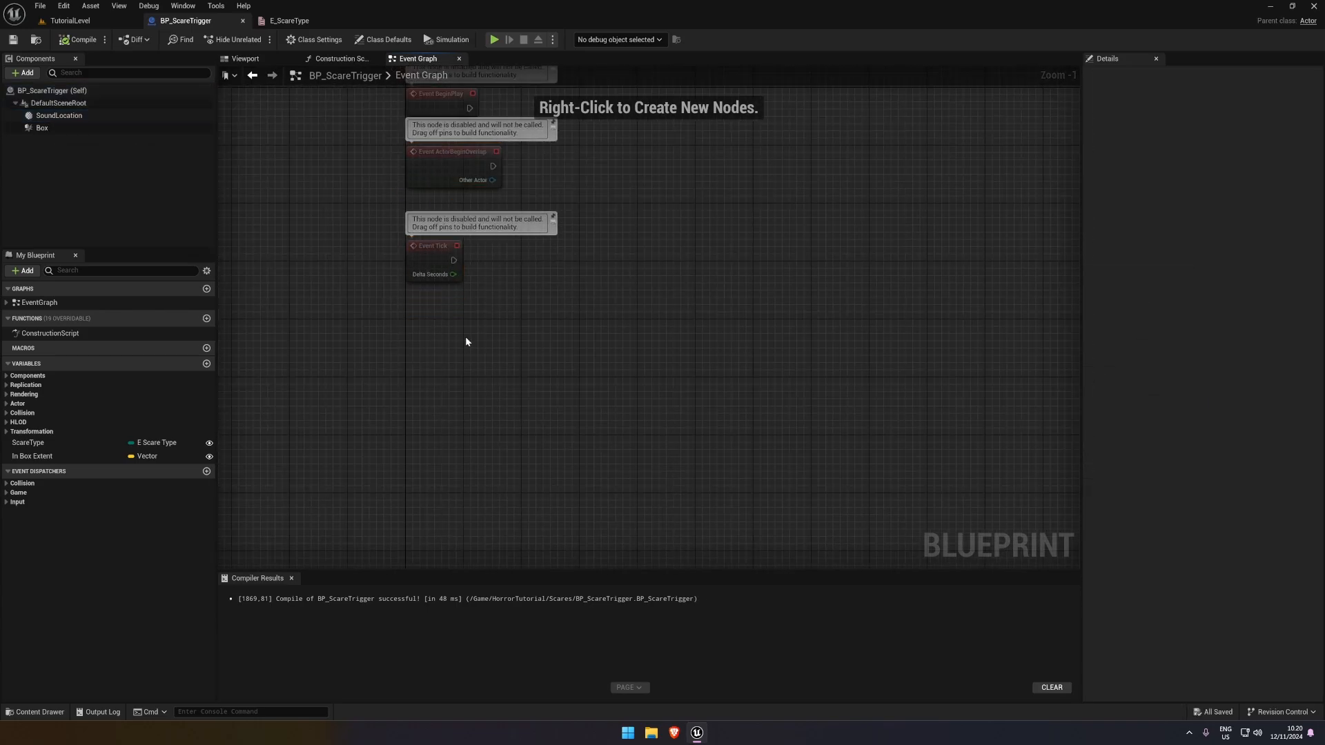
{"action": "right_click_drag", "start_coordinate": [475, 307], "coordinate": [450, 308]}
{"action": "left_click", "coordinate": [407, 248]}
{"action": "left_click_drag", "start_coordinate": [407, 249], "coordinate": [408, 212]}
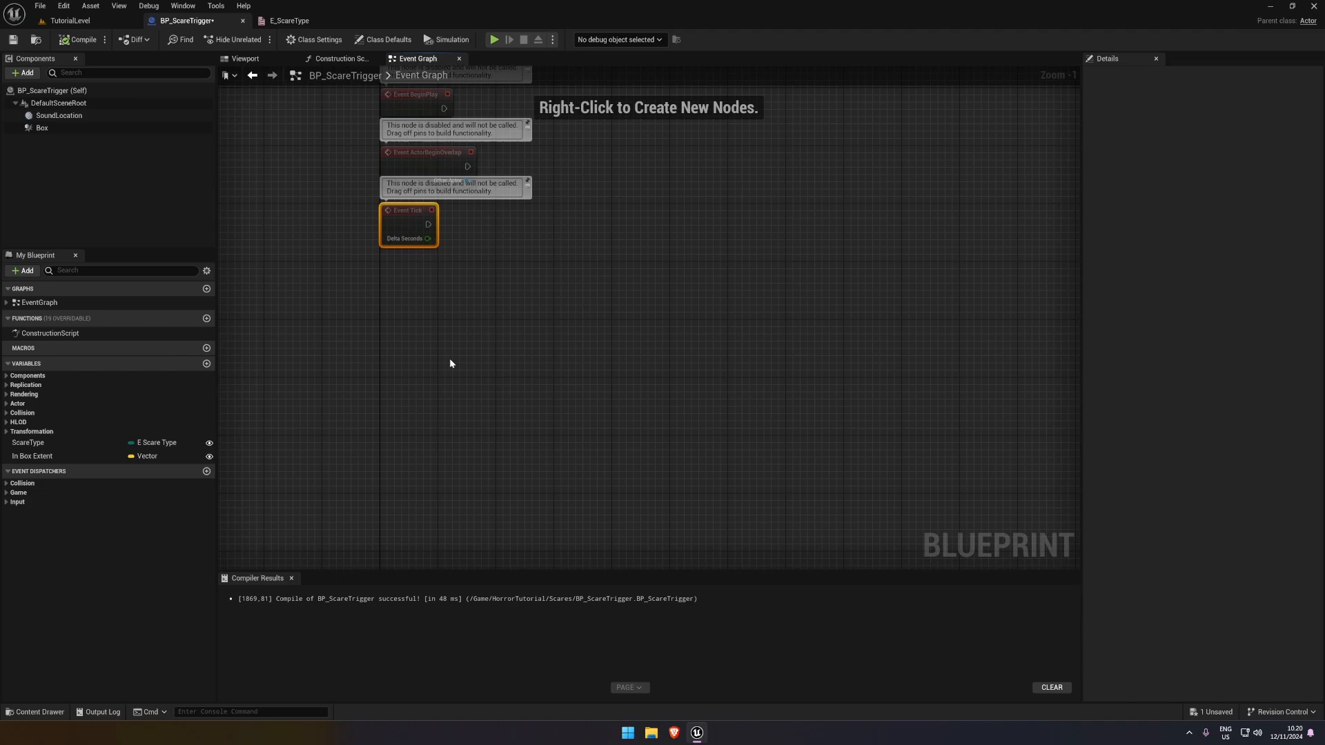
Add a variable named ScareActor of type Actor Object Reference to BP_ScareTrigger, and compile and save
{"action": "left_click", "coordinate": [207, 364]}
{"action": "left_click", "coordinate": [149, 473]}
{"action": "type", "text": "actor"}
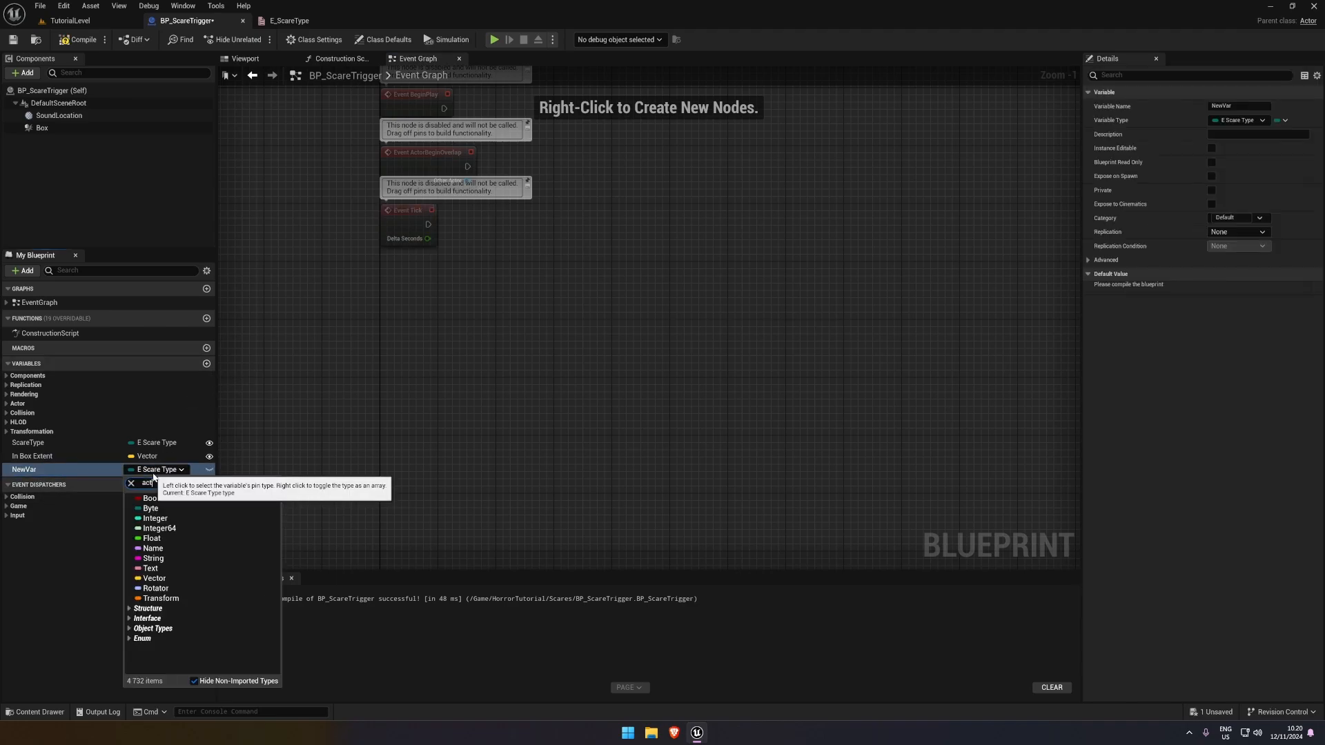
{"action": "mouse_move", "coordinate": [207, 589]}
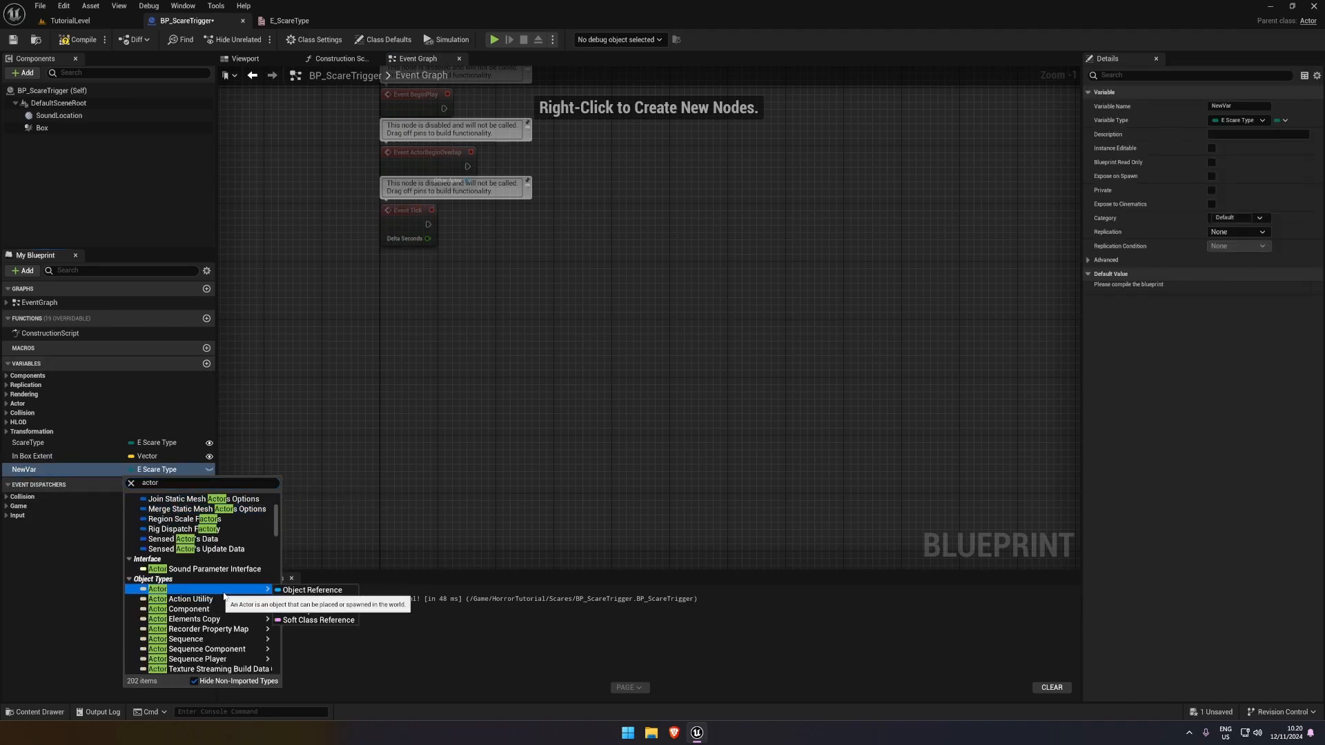
{"action": "left_click", "coordinate": [290, 591]}
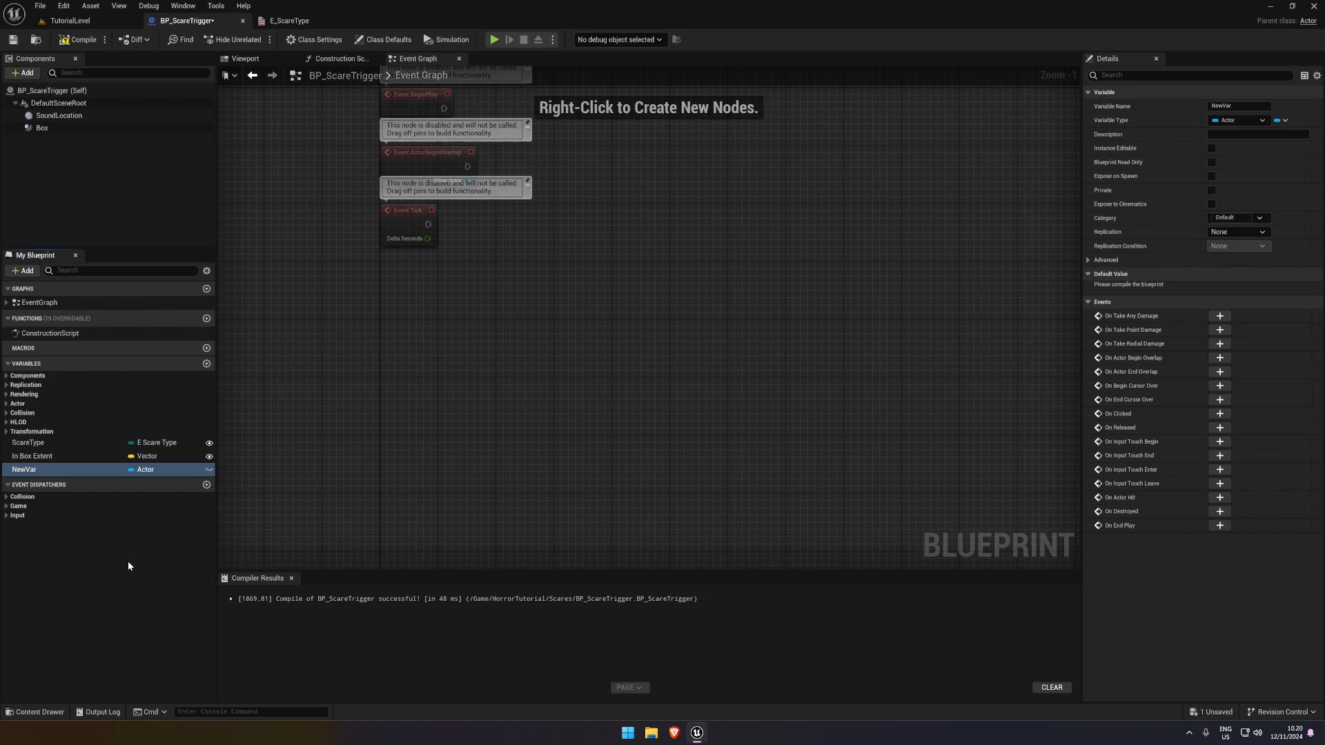
{"action": "left_click", "coordinate": [59, 470]}
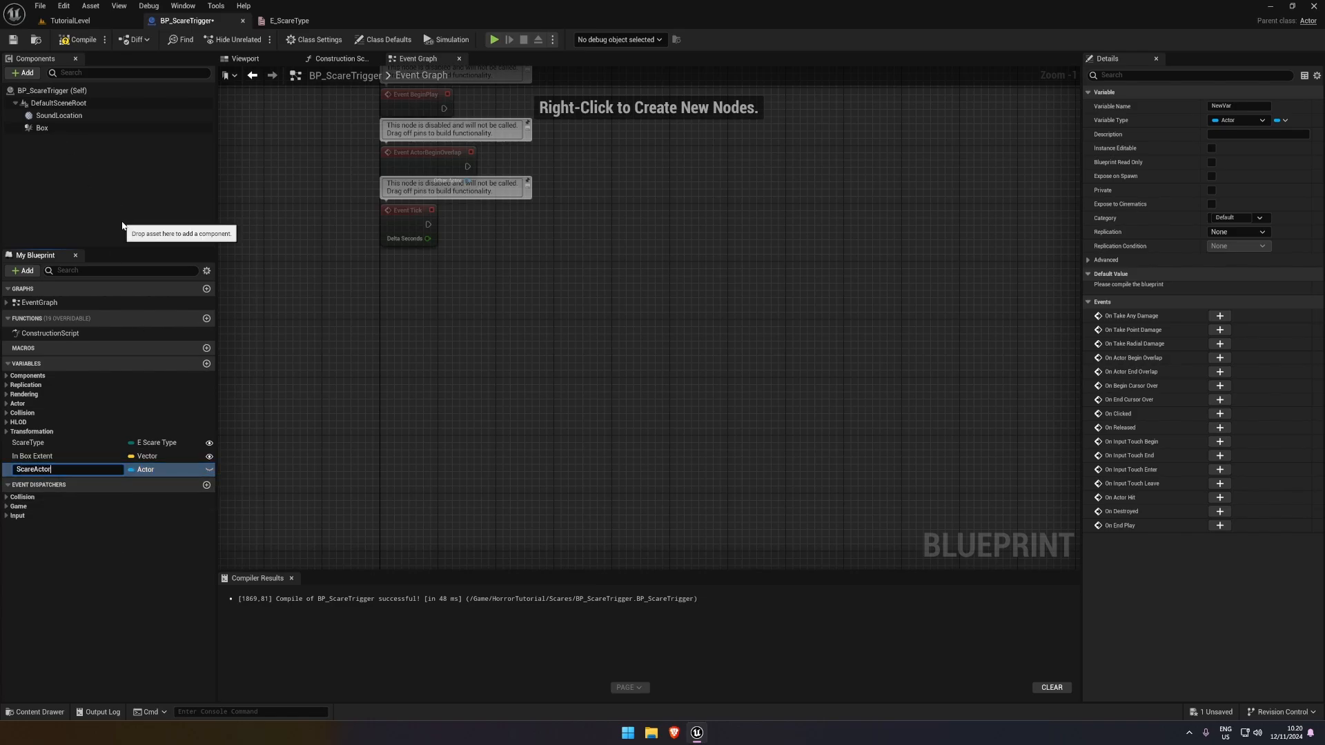
{"action": "type", "text": "ScareActor"}
{"action": "key", "text": "Return"}
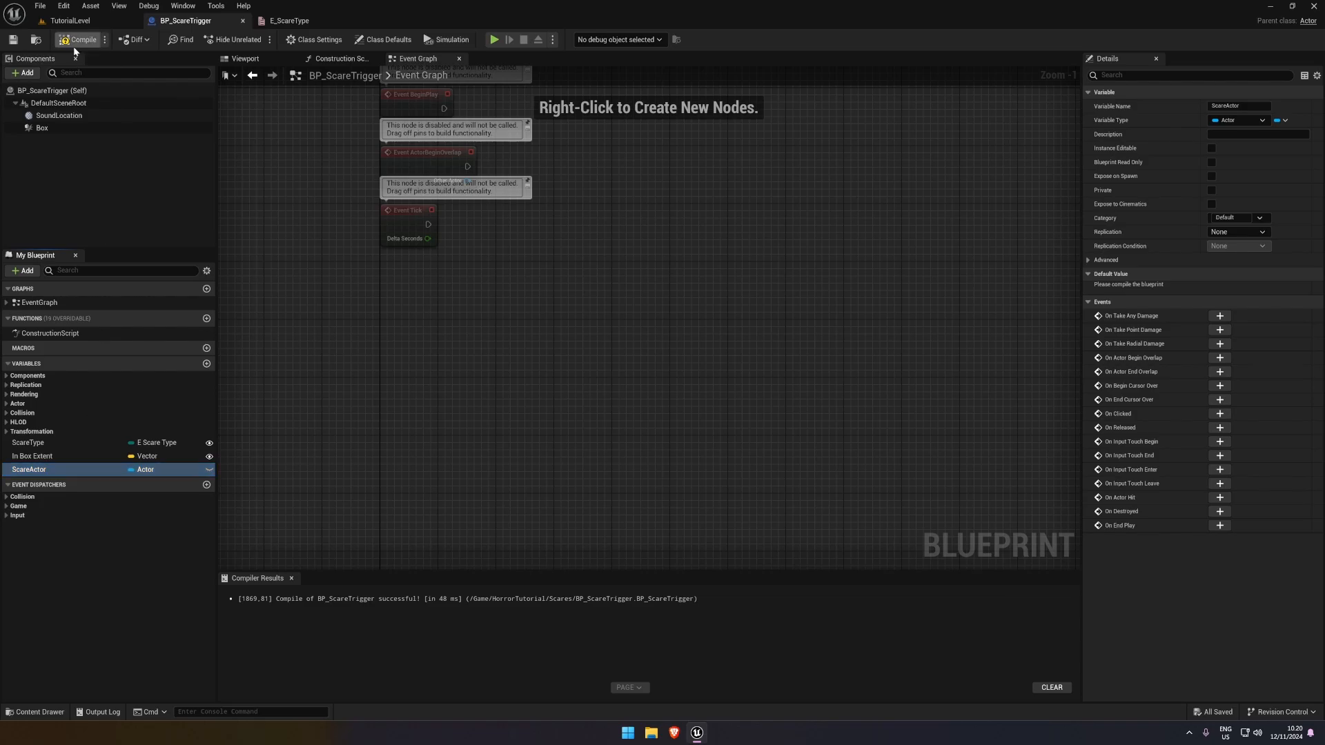
Return to TutorialLevel, view the selected BP_ScareTrigger and enlarge the Details area so more of its properties are shown
{"action": "left_click", "coordinate": [72, 22]}
{"action": "mouse_move", "coordinate": [558, 384]}
{"action": "right_mouse_down"}
{"action": "mouse_move", "coordinate": [526, 377]}
{"action": "mouse_move", "coordinate": [572, 391]}
{"action": "mouse_move", "coordinate": [558, 384]}
{"action": "right_mouse_up"}
{"action": "key", "text": "a"}
{"action": "key", "text": "s"}
{"action": "key", "text": "d"}
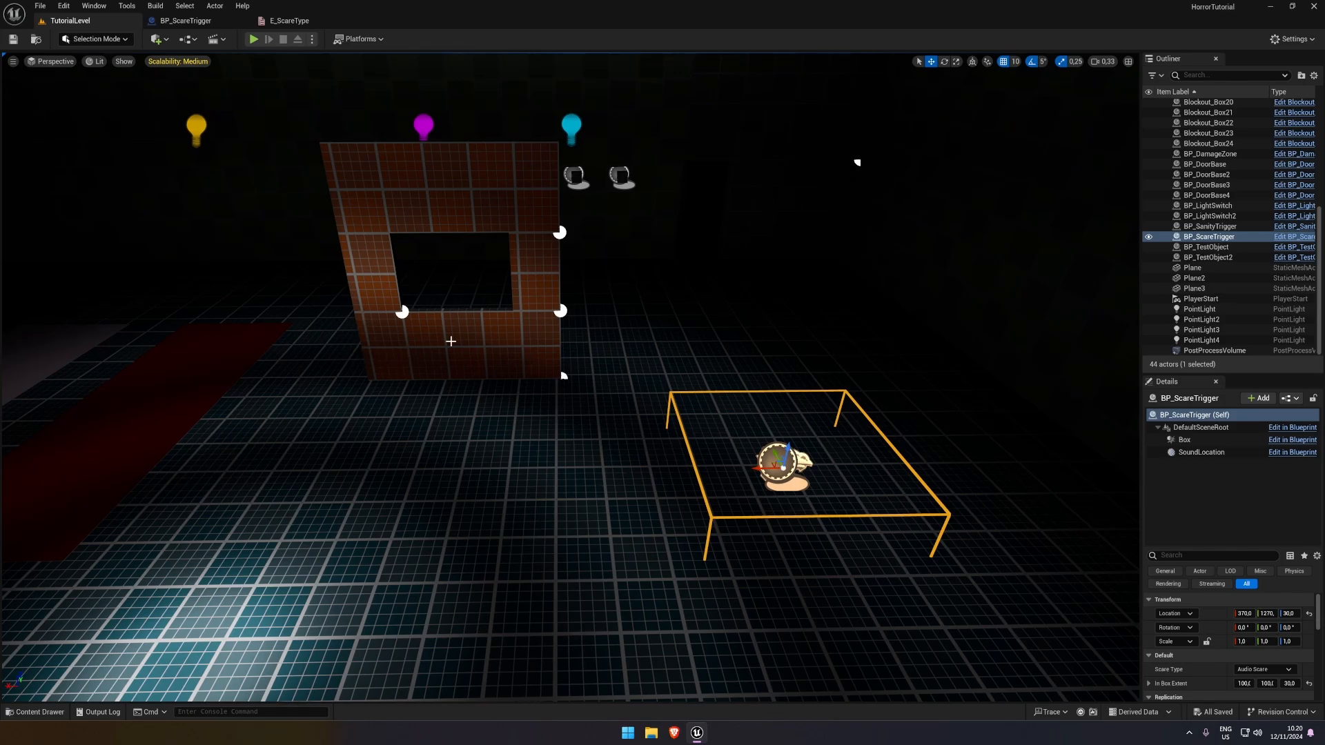
{"action": "right_click_drag", "start_coordinate": [653, 486], "coordinate": [690, 478]}
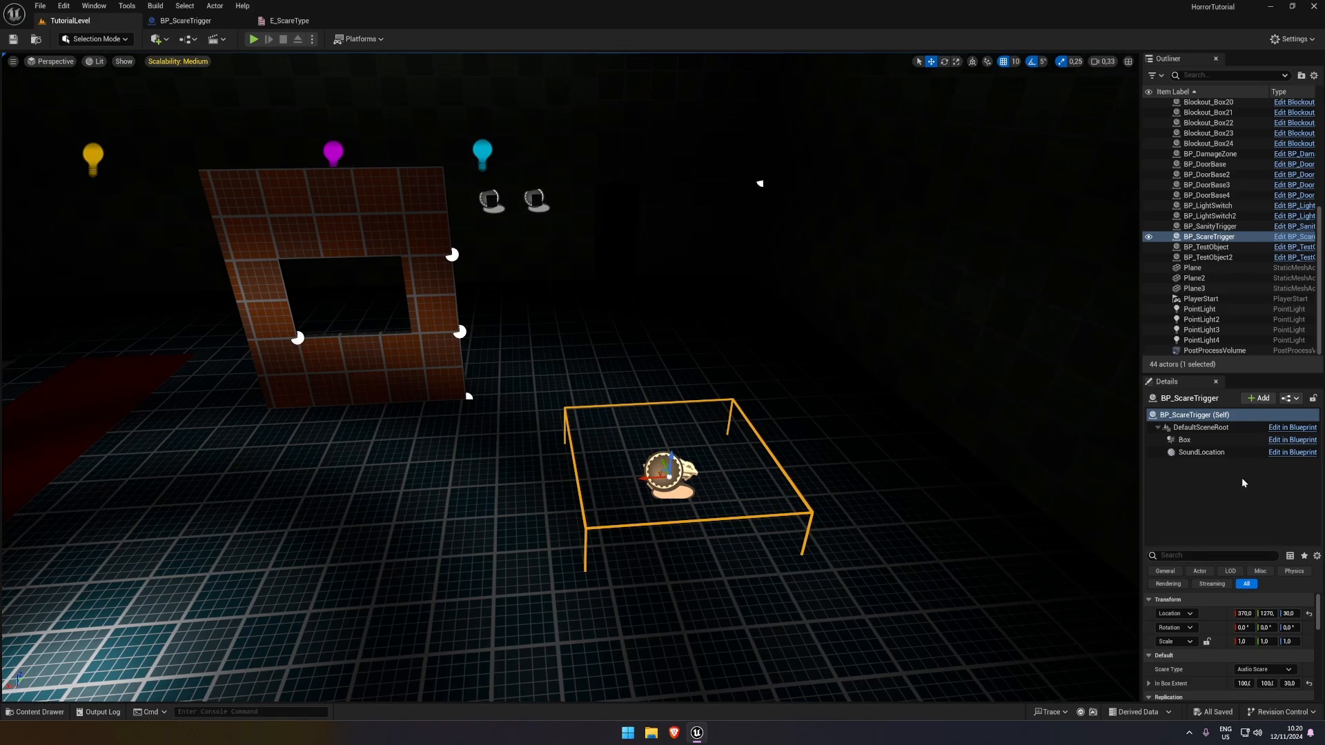
{"action": "left_click_drag", "start_coordinate": [1232, 371], "coordinate": [1041, 243]}
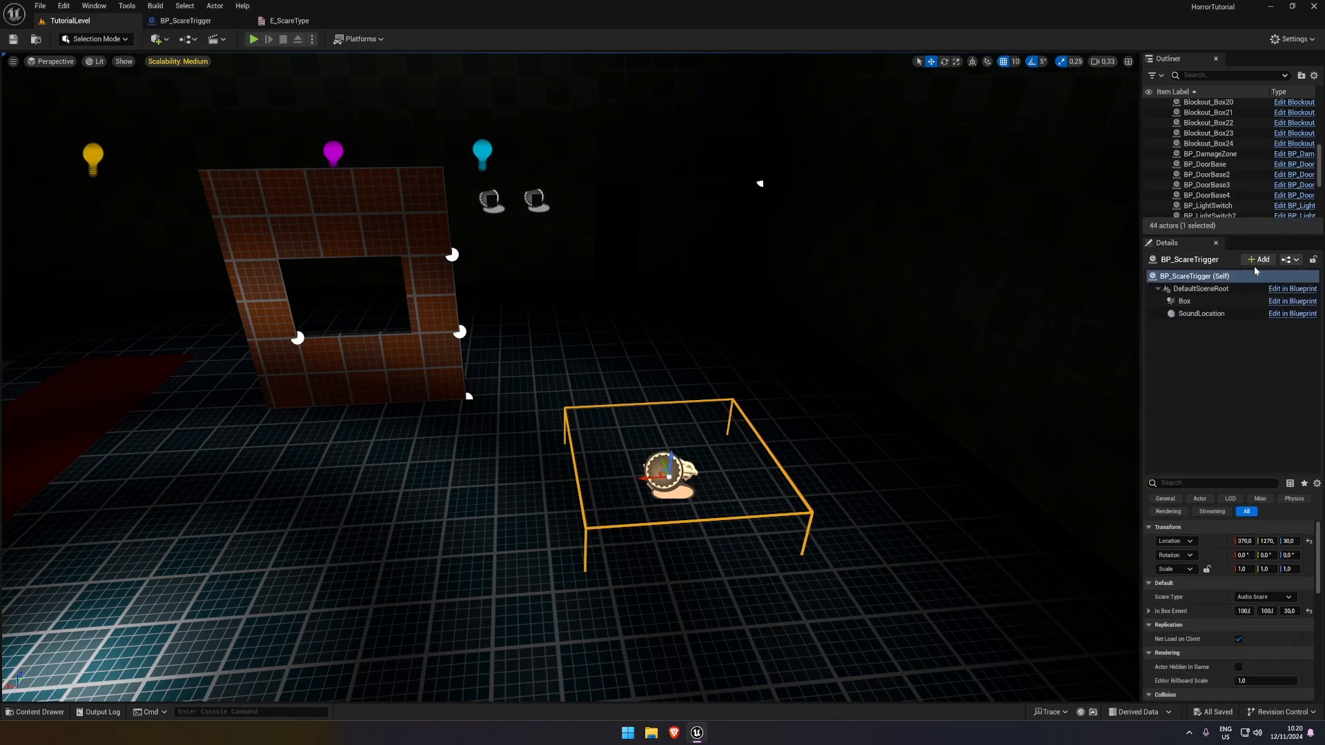
In BP_ScareTrigger, make the ScareActor variable instance editable, and compile and save the Blueprint
{"action": "left_click", "coordinate": [289, 21]}
{"action": "left_click", "coordinate": [185, 20]}
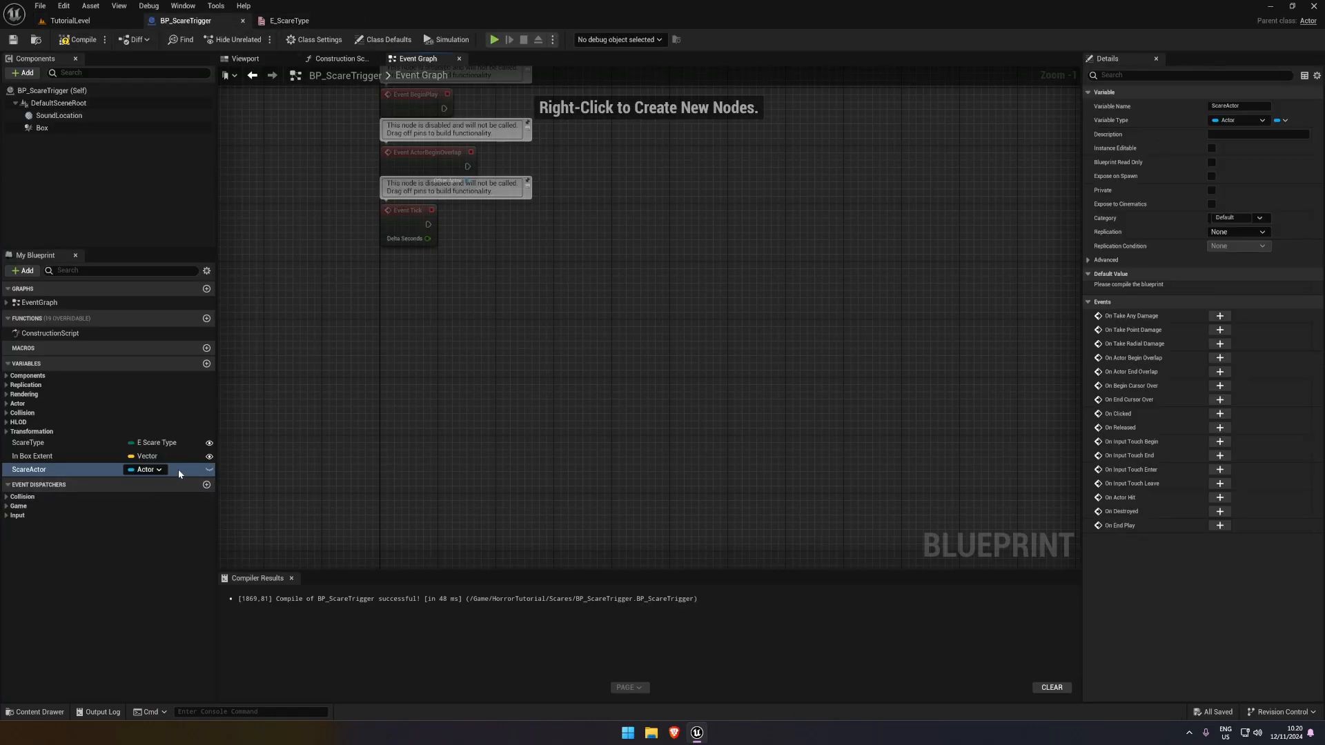
{"action": "left_click", "coordinate": [209, 469]}
{"action": "left_click", "coordinate": [78, 39]}
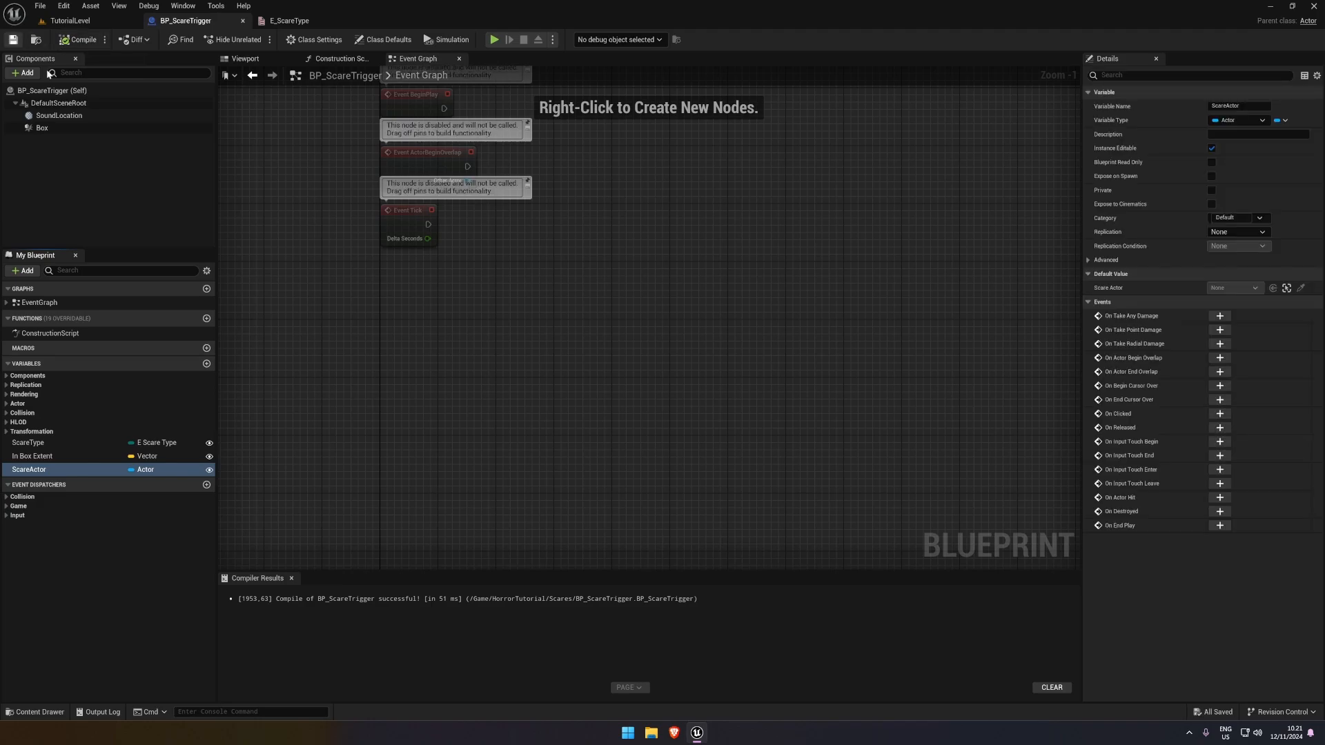
{"action": "right_click_drag", "start_coordinate": [575, 267], "coordinate": [474, 242]}
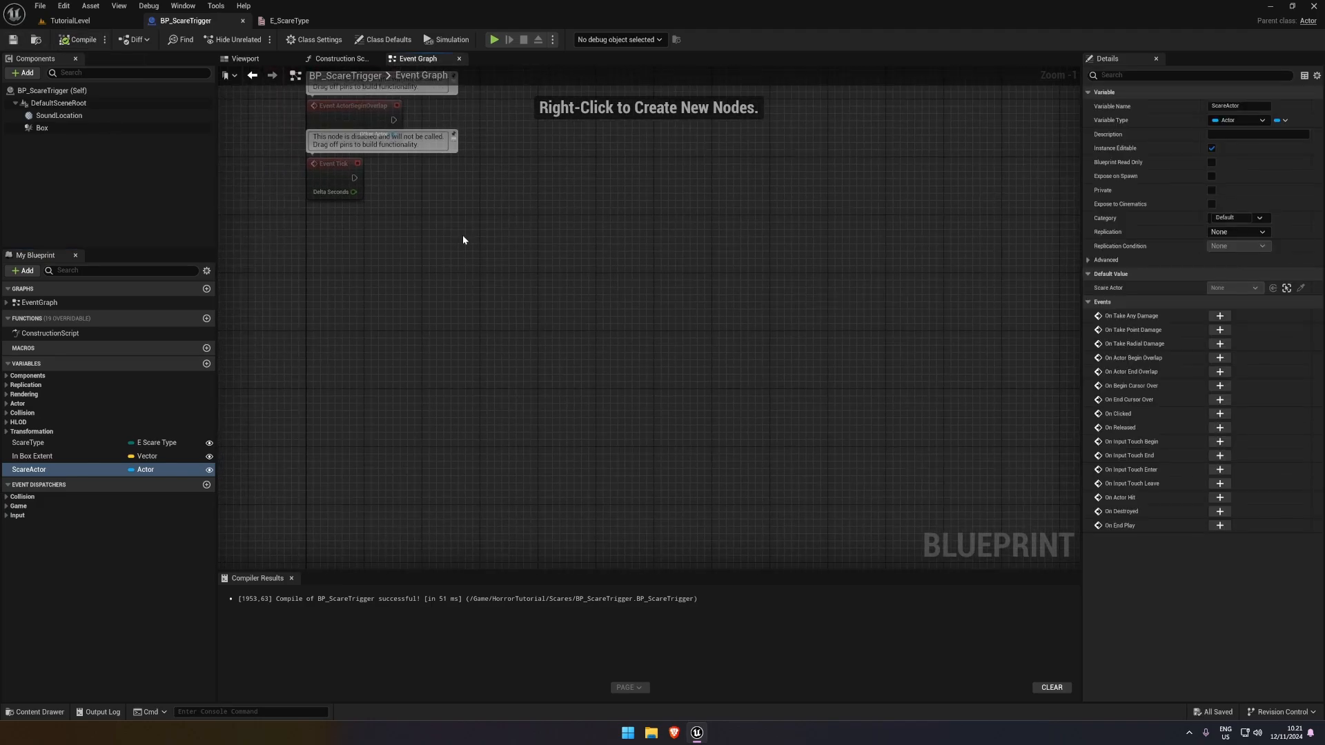
{"action": "left_click", "coordinate": [97, 41]}
Undo the accidental reset to default, add an On Component Begin Overlap event for the Box component, and compile and save
{"action": "left_click_drag", "start_coordinate": [215, 390], "coordinate": [218, 385]}
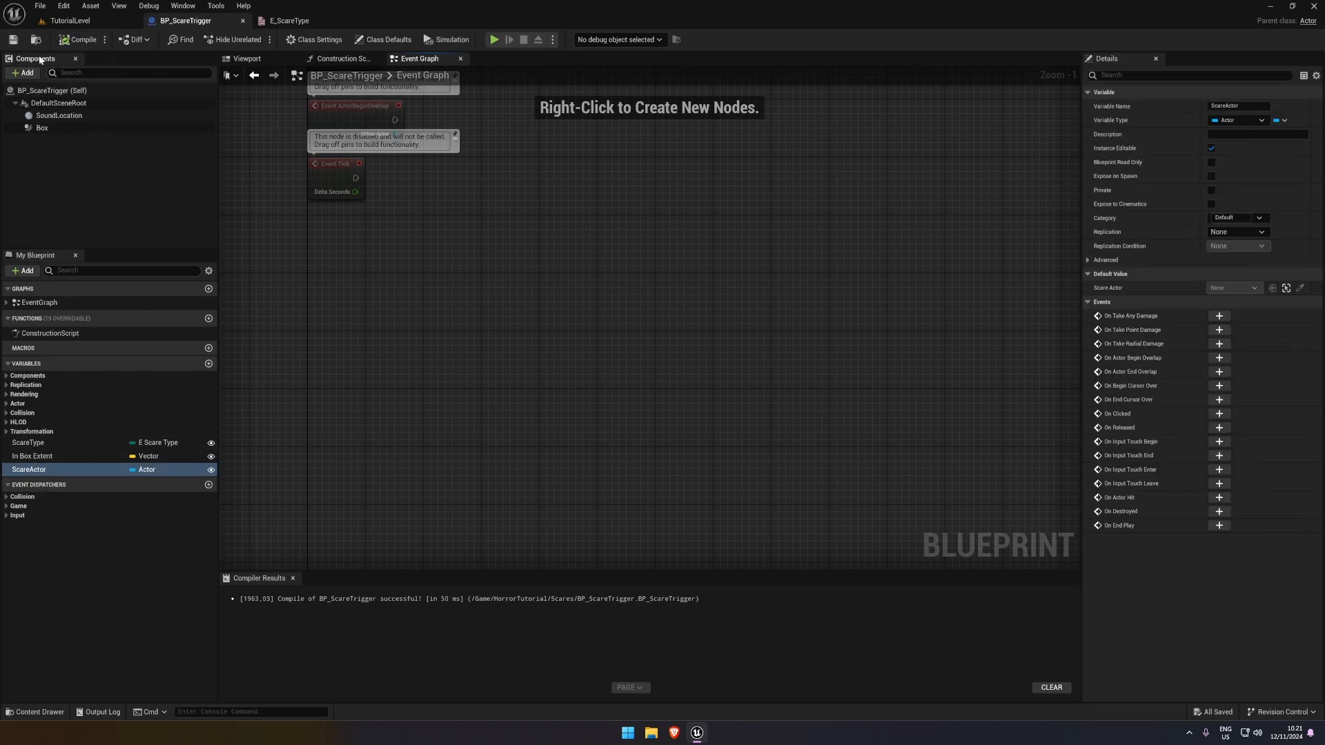
{"action": "right_click_drag", "start_coordinate": [509, 269], "coordinate": [395, 277]}
{"action": "left_click", "coordinate": [333, 251]}
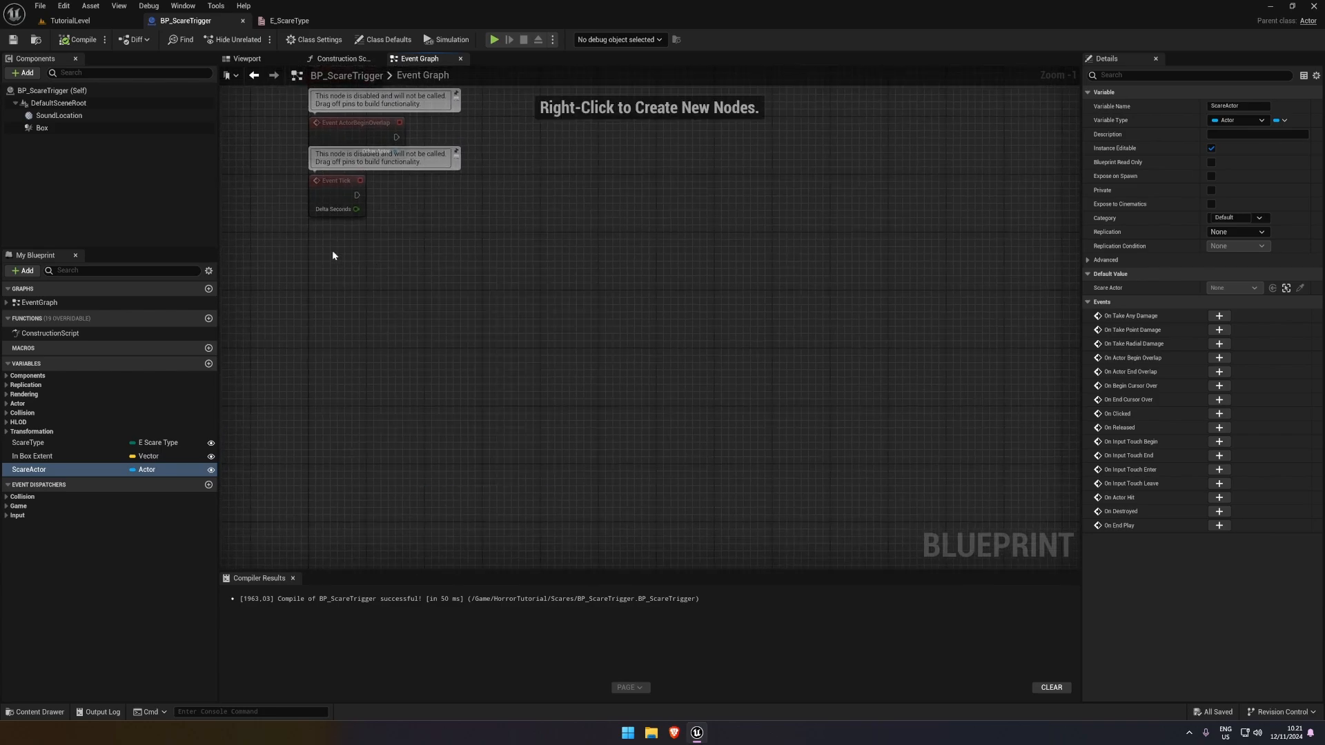
{"action": "left_click", "coordinate": [53, 131]}
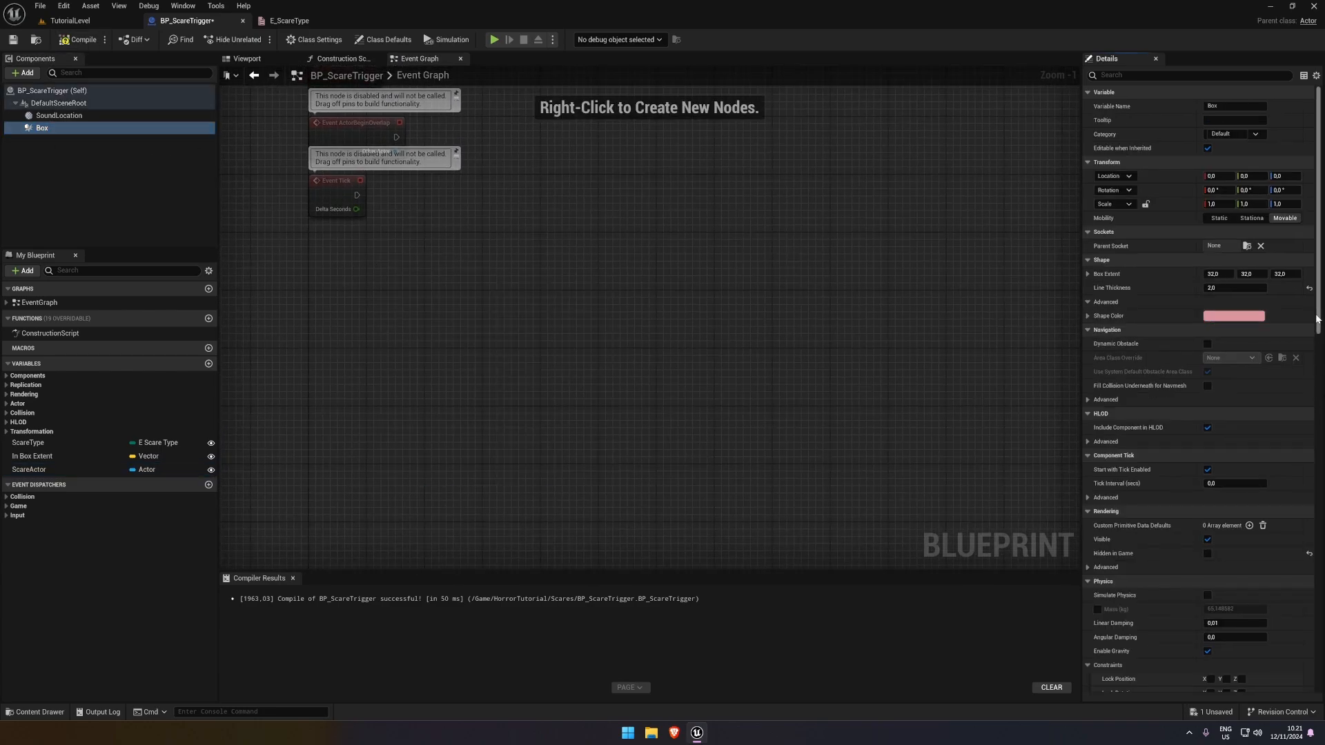
{"action": "key", "text": "ctrl+z"}
{"action": "scroll", "coordinate": [1217, 443], "scroll_direction": "down", "scroll_amount": 10}
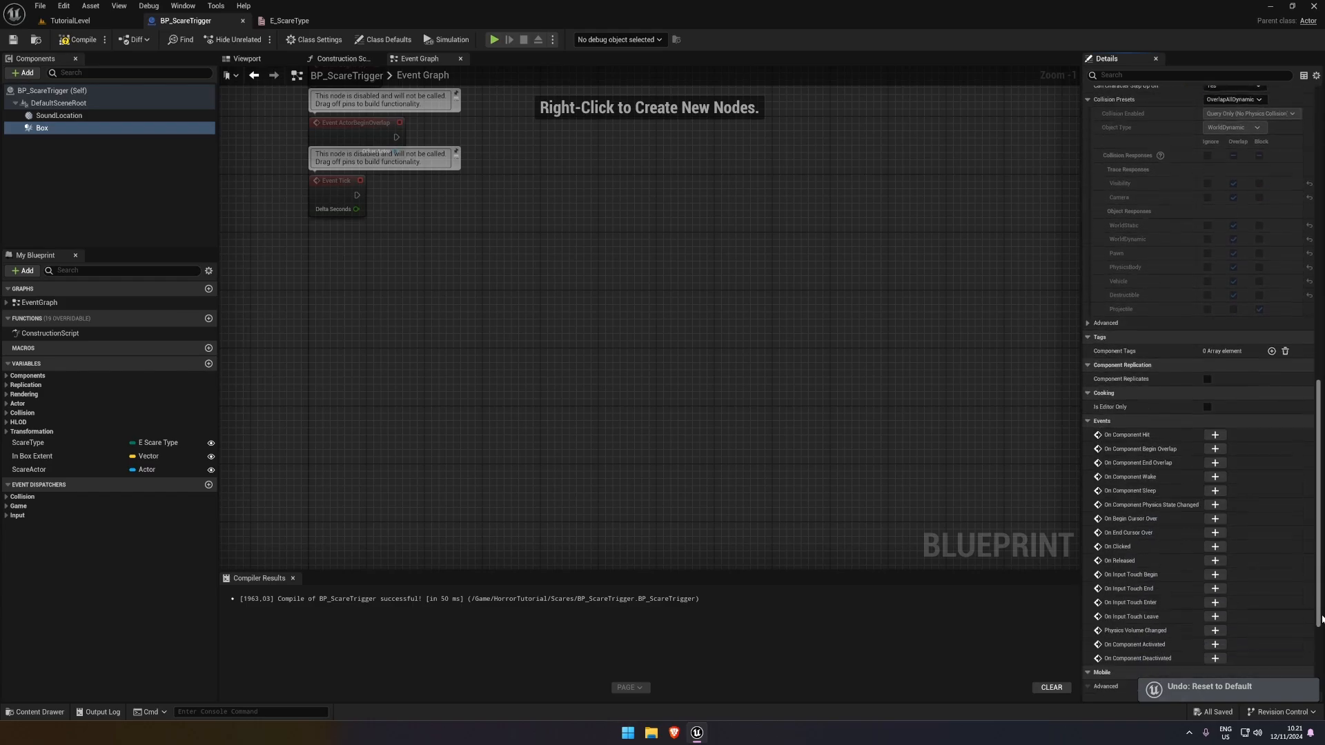
{"action": "left_click", "coordinate": [1215, 436]}
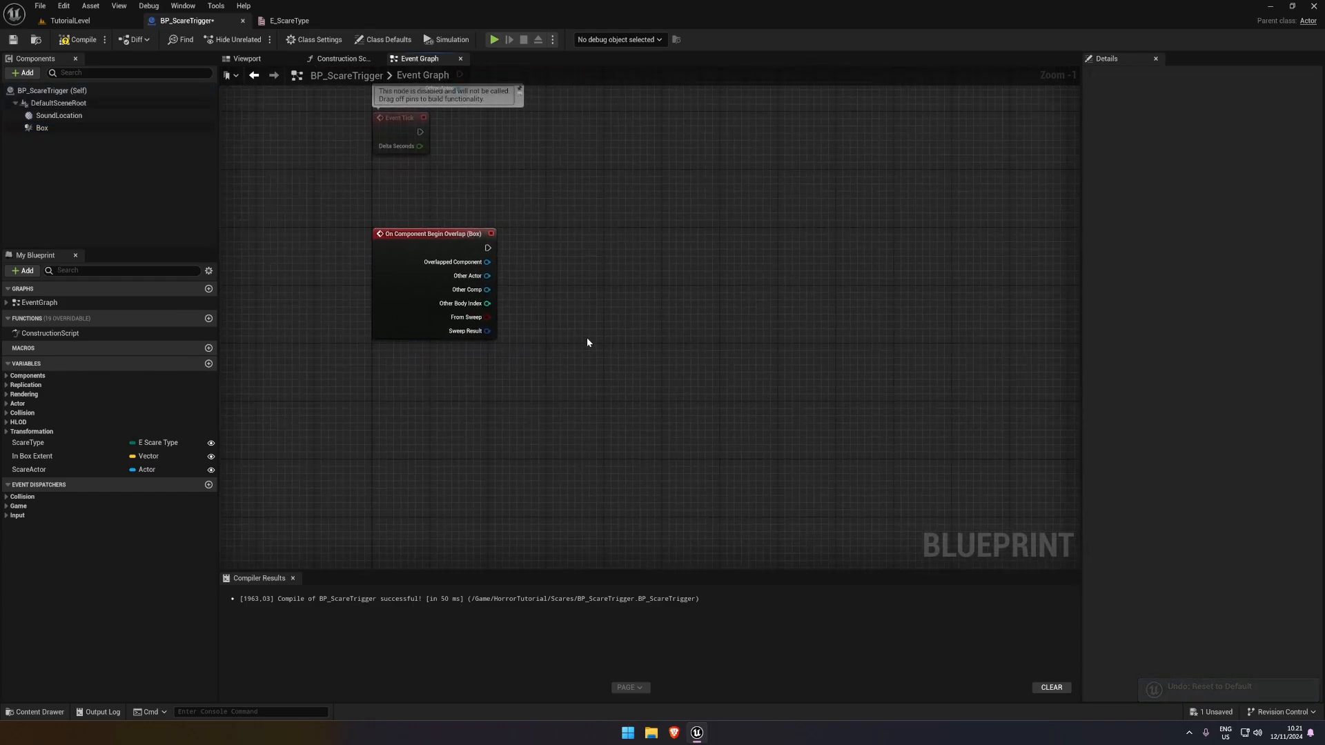
{"action": "left_click", "coordinate": [78, 40]}
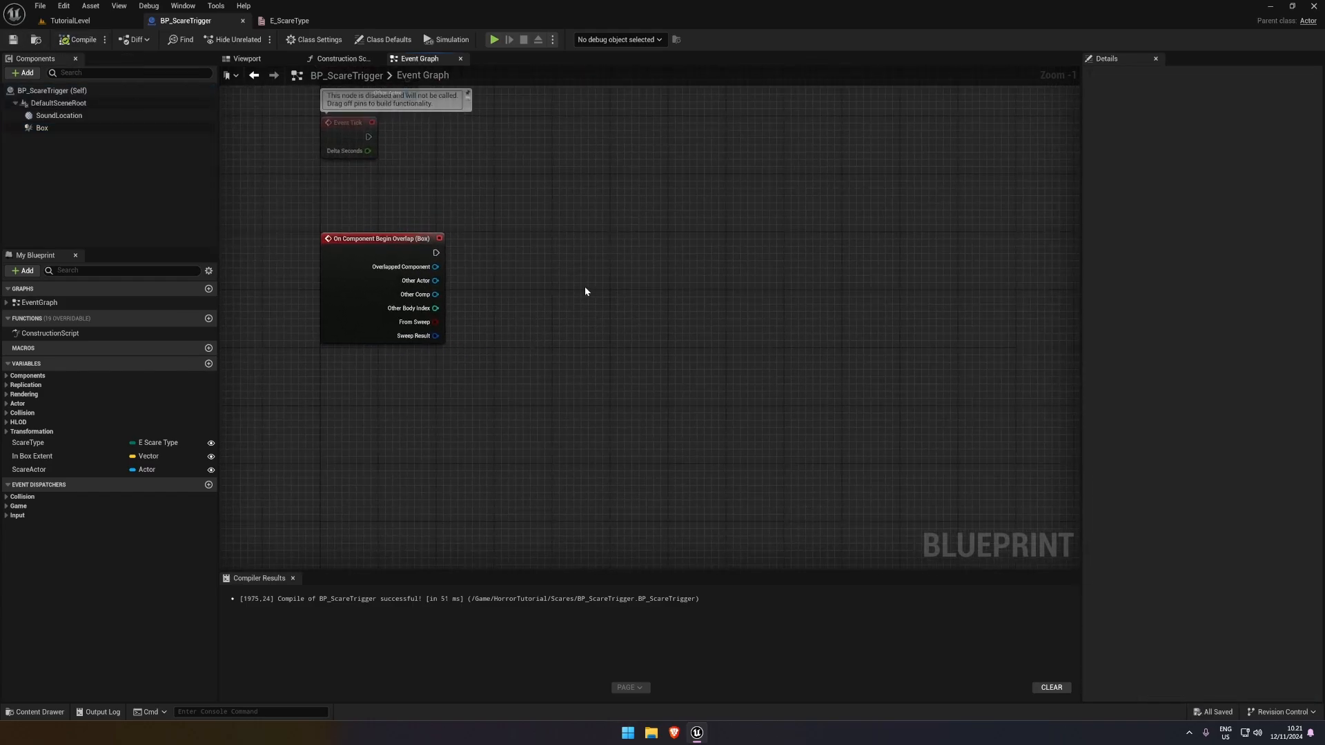
Add a ScareType getter wired into a Switch on E_ScareType node, leaving room between the overlap event and the switch
{"action": "left_click", "coordinate": [28, 442]}
{"action": "left_click_drag", "start_coordinate": [27, 443], "coordinate": [542, 344], "text": "ctrl"}
{"action": "type", "text": "switch"}
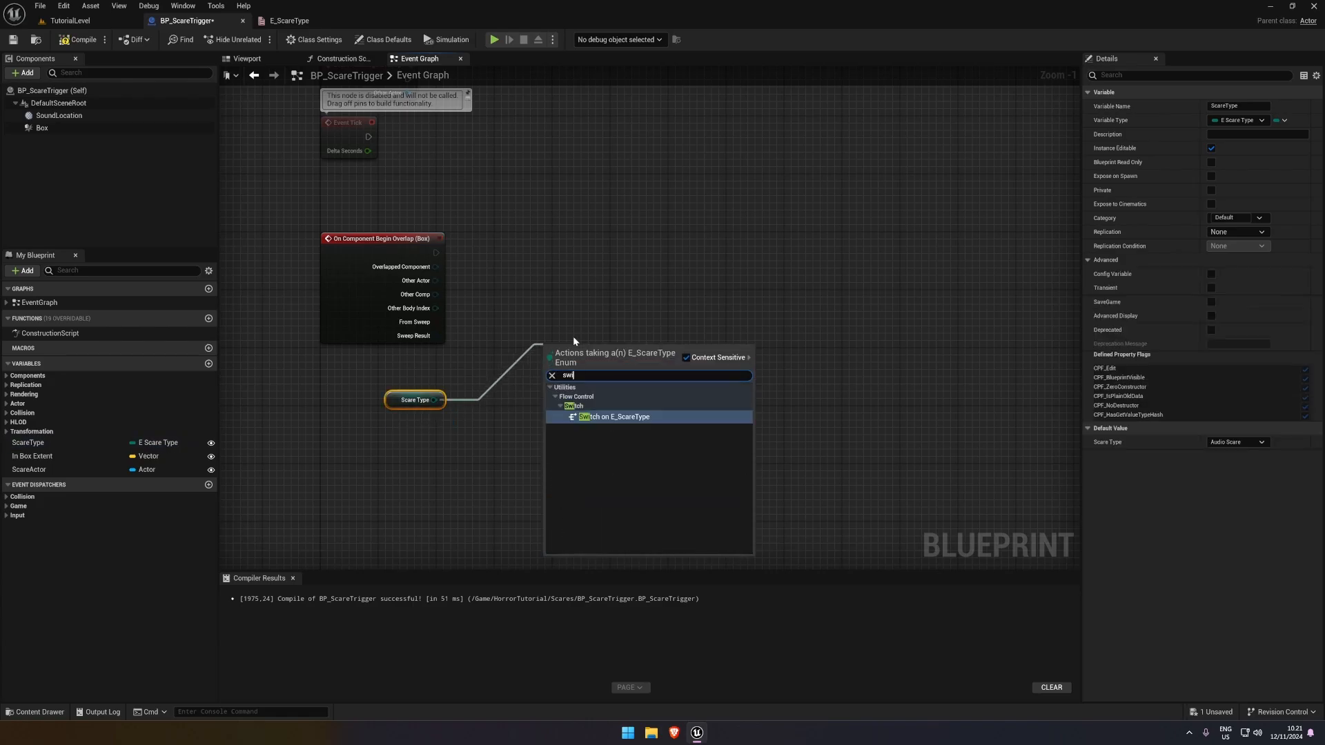
{"action": "key", "text": "Return"}
{"action": "left_click_drag", "start_coordinate": [547, 360], "coordinate": [442, 253]}
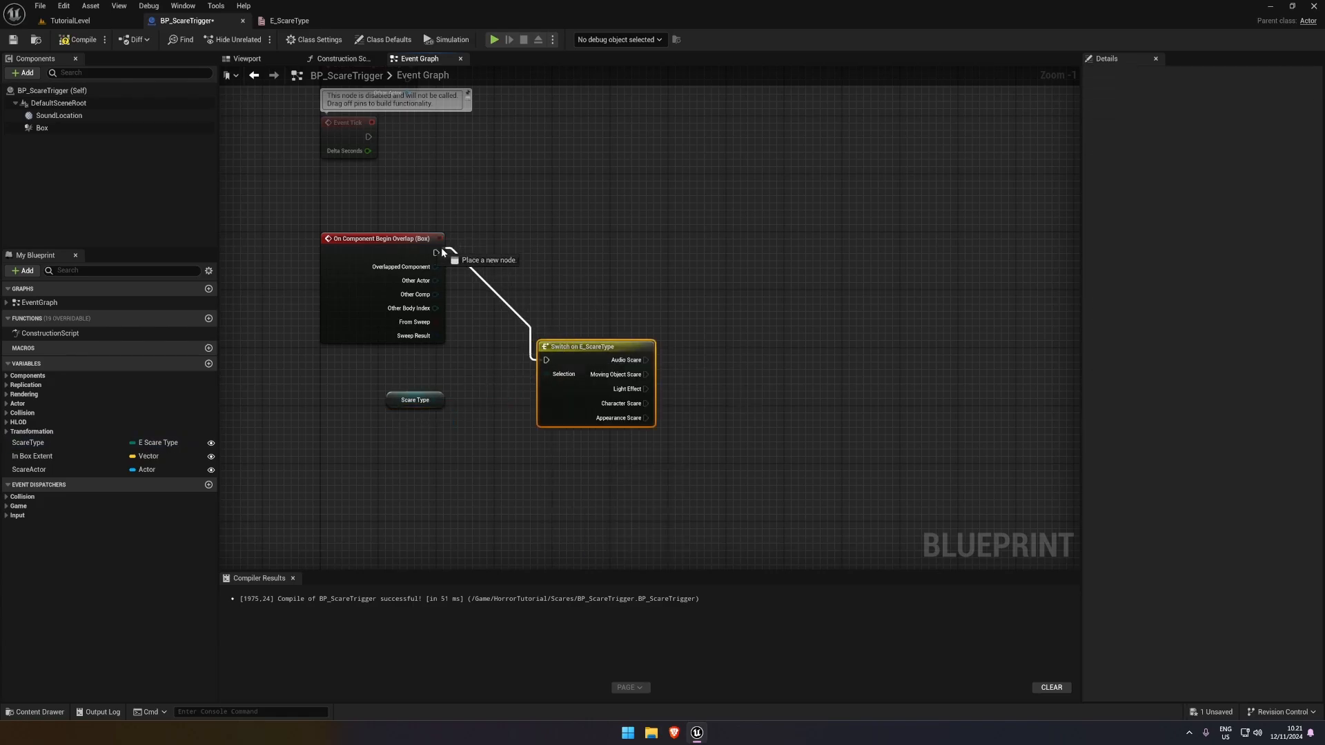
{"action": "left_click_drag", "start_coordinate": [578, 343], "coordinate": [774, 248]}
{"action": "left_click", "coordinate": [742, 266], "text": "alt"}
{"action": "left_click_drag", "start_coordinate": [392, 240], "coordinate": [356, 239]}
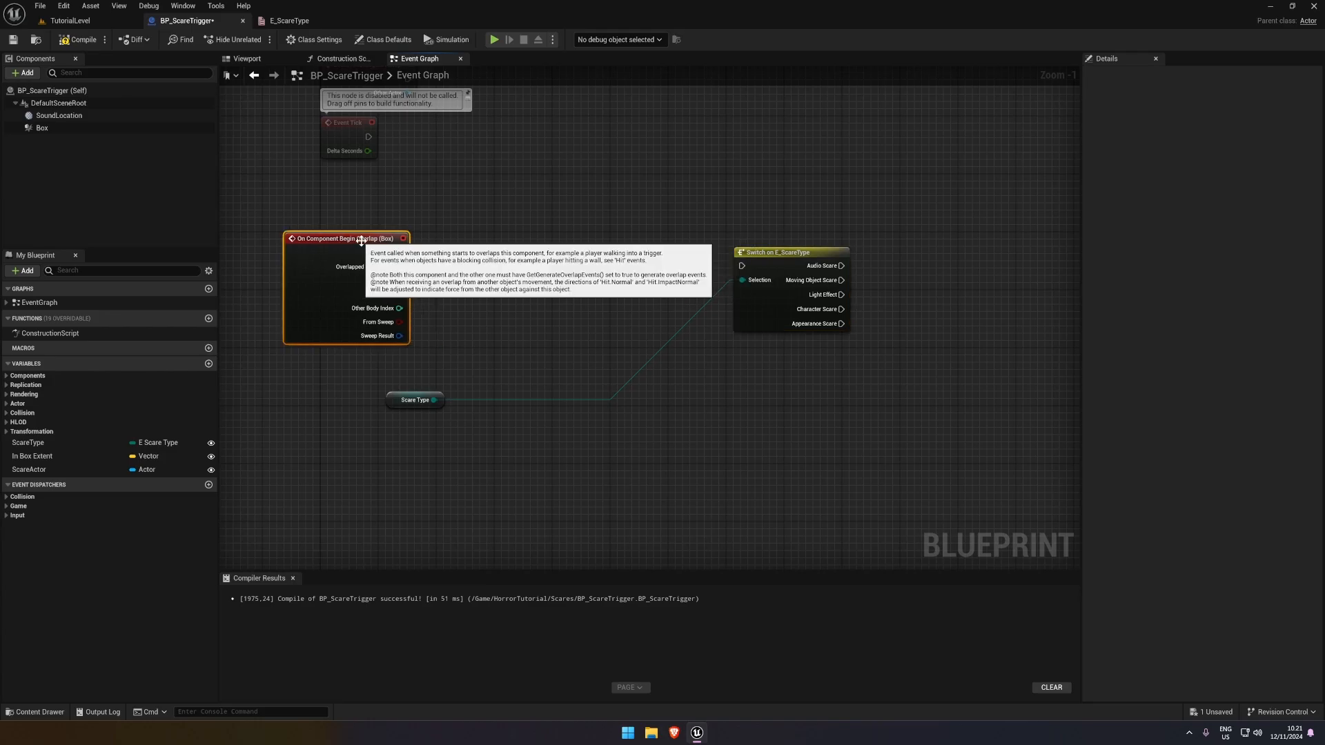
Compare the overlap event's Other Actor with Get Player Character using an Equal node, moving the Scare Type getter down out of the way
{"action": "left_click_drag", "start_coordinate": [399, 281], "coordinate": [476, 297]}
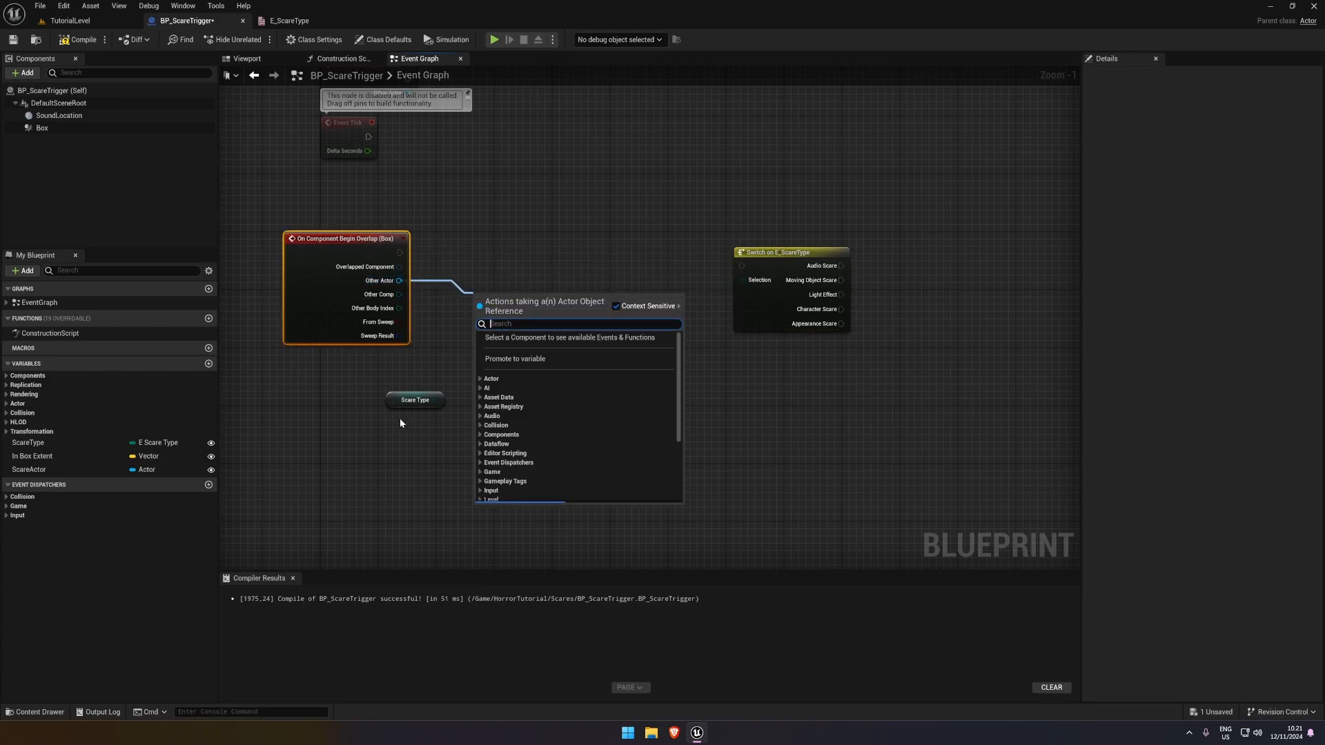
{"action": "left_click_drag", "start_coordinate": [407, 400], "coordinate": [407, 444]}
{"action": "left_click_drag", "start_coordinate": [398, 281], "coordinate": [472, 328]}
{"action": "type", "text": "equals"}
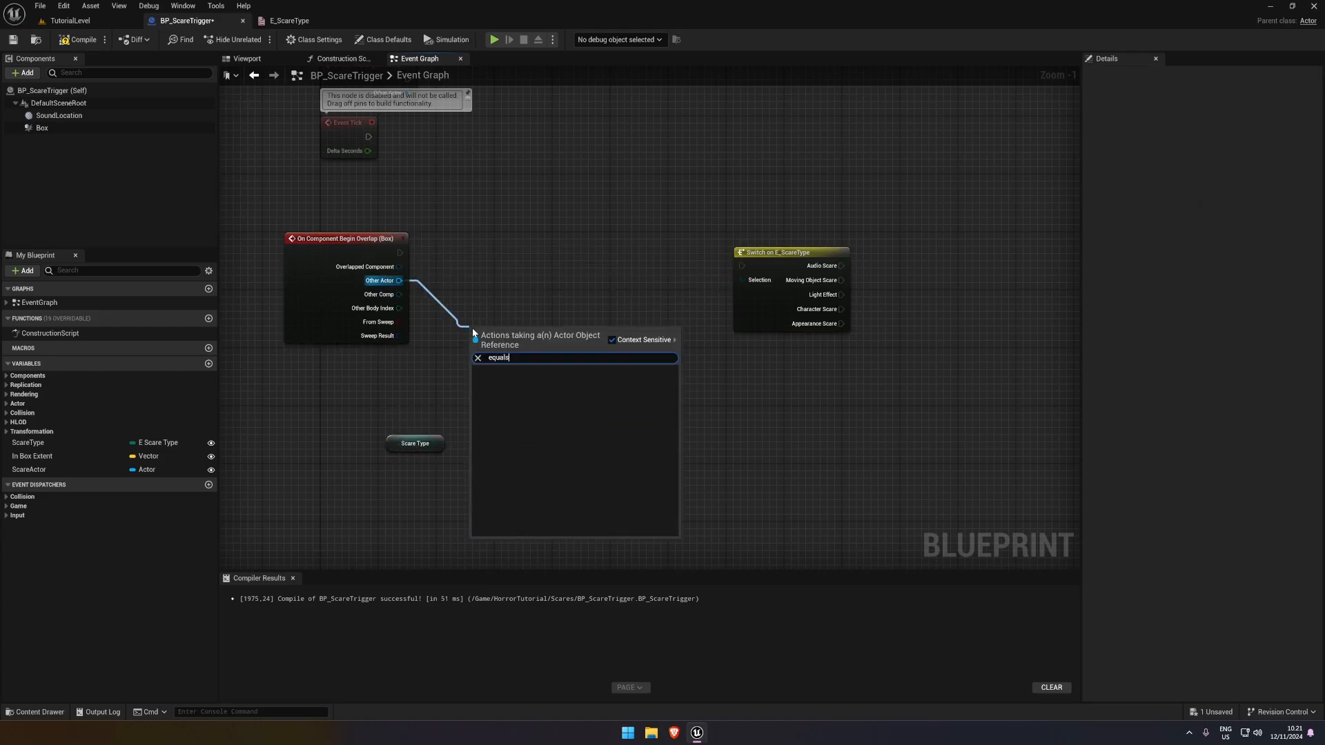
{"action": "key", "text": "Return"}
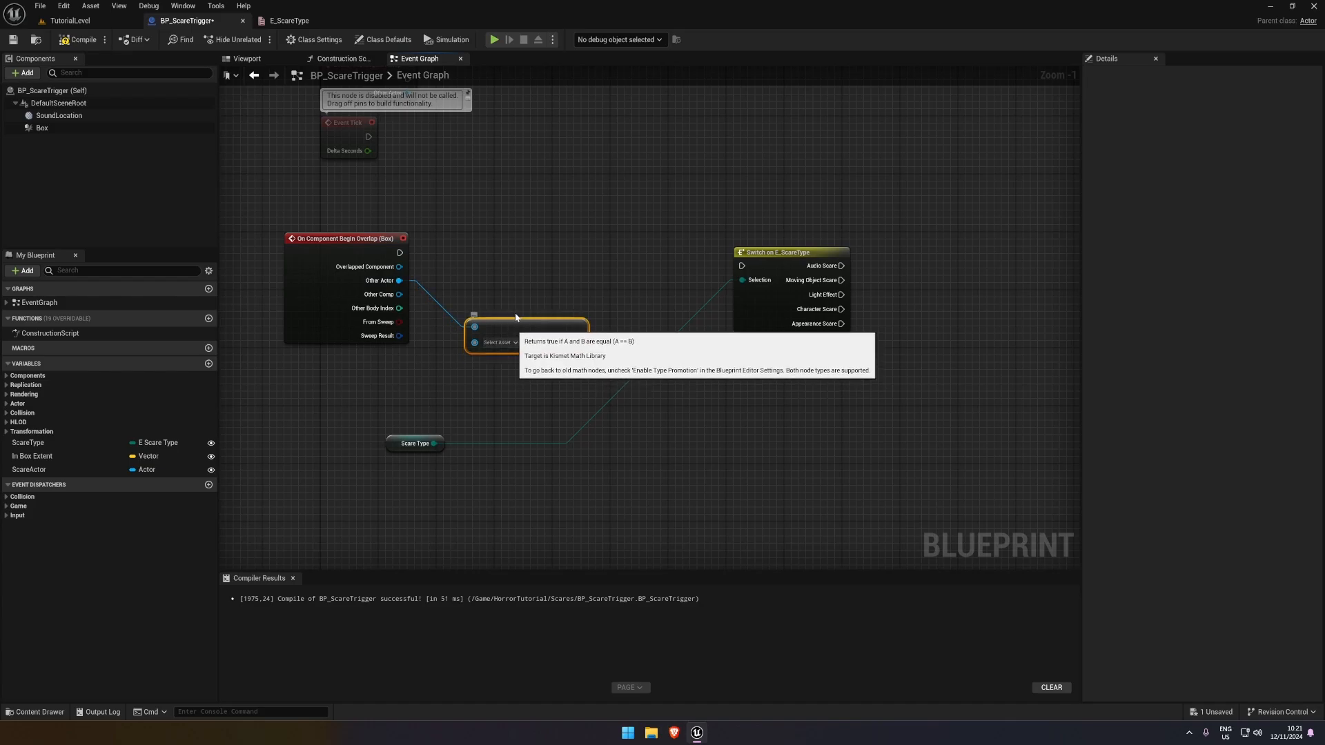
{"action": "left_click", "coordinate": [494, 282]}
{"action": "left_click", "coordinate": [422, 389]}
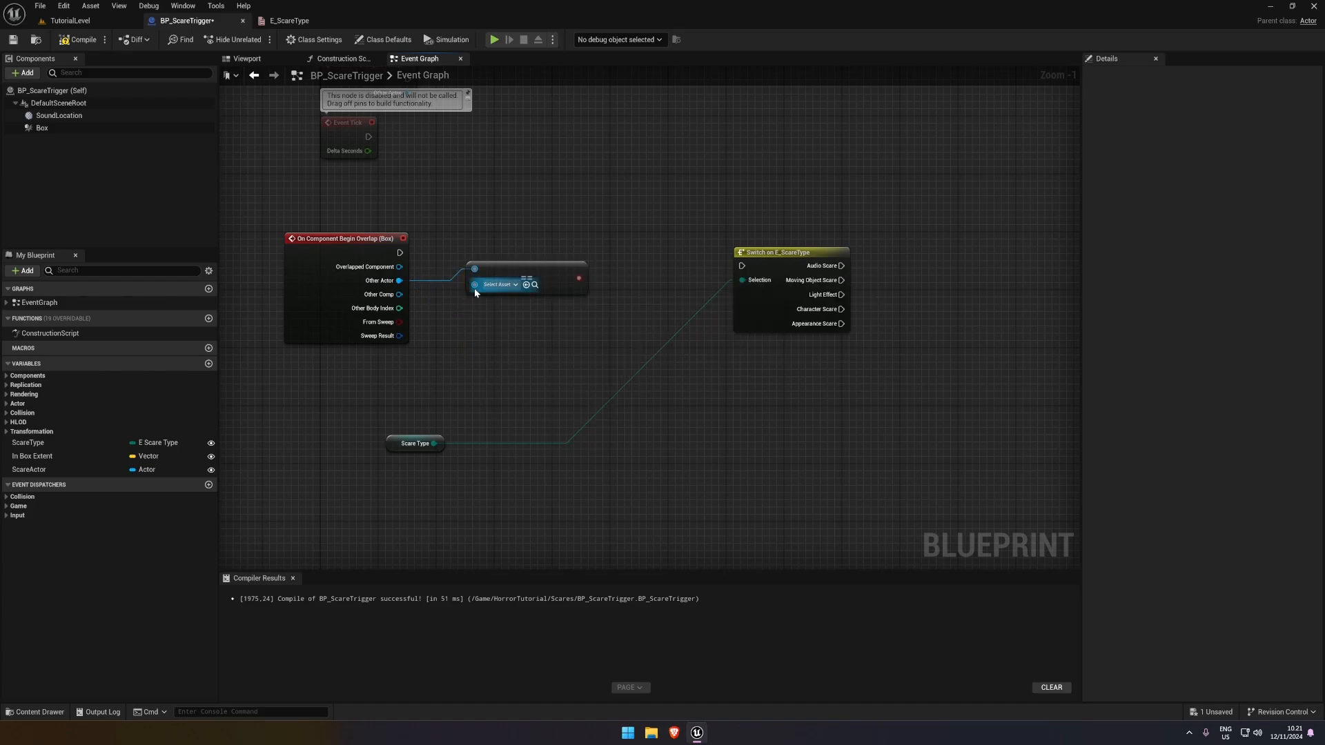
{"action": "mouse_move", "coordinate": [474, 285]}
{"action": "left_mouse_down"}
{"action": "mouse_move", "coordinate": [410, 375]}
{"action": "mouse_move", "coordinate": [330, 368]}
{"action": "mouse_move", "coordinate": [488, 288]}
{"action": "left_mouse_up"}
{"action": "type", "text": "player char"}
{"action": "key", "text": "Return"}
Add a Branch conditioned on the player comparison between the overlap event and the switch, wired from True, and compile and save
{"action": "key", "text": "b"}
{"action": "left_click", "coordinate": [575, 247]}
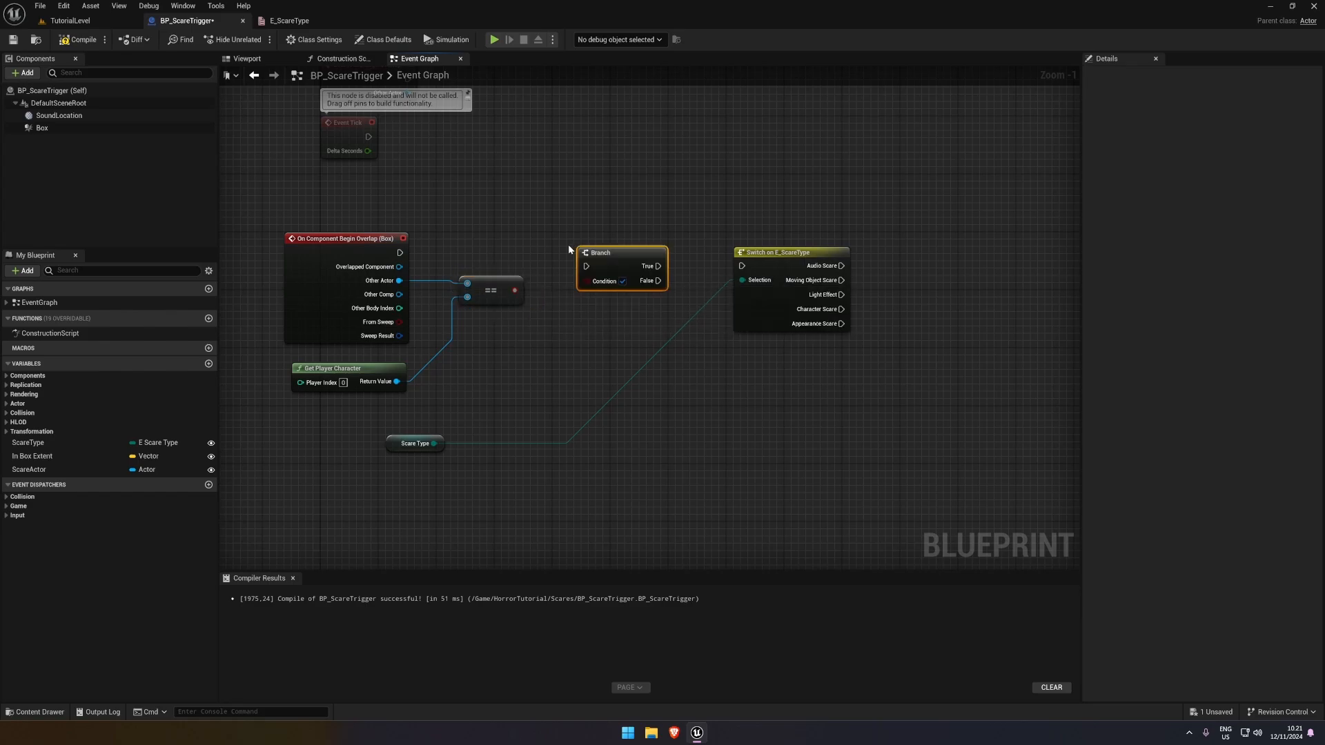
{"action": "left_click_drag", "start_coordinate": [586, 266], "coordinate": [400, 252]}
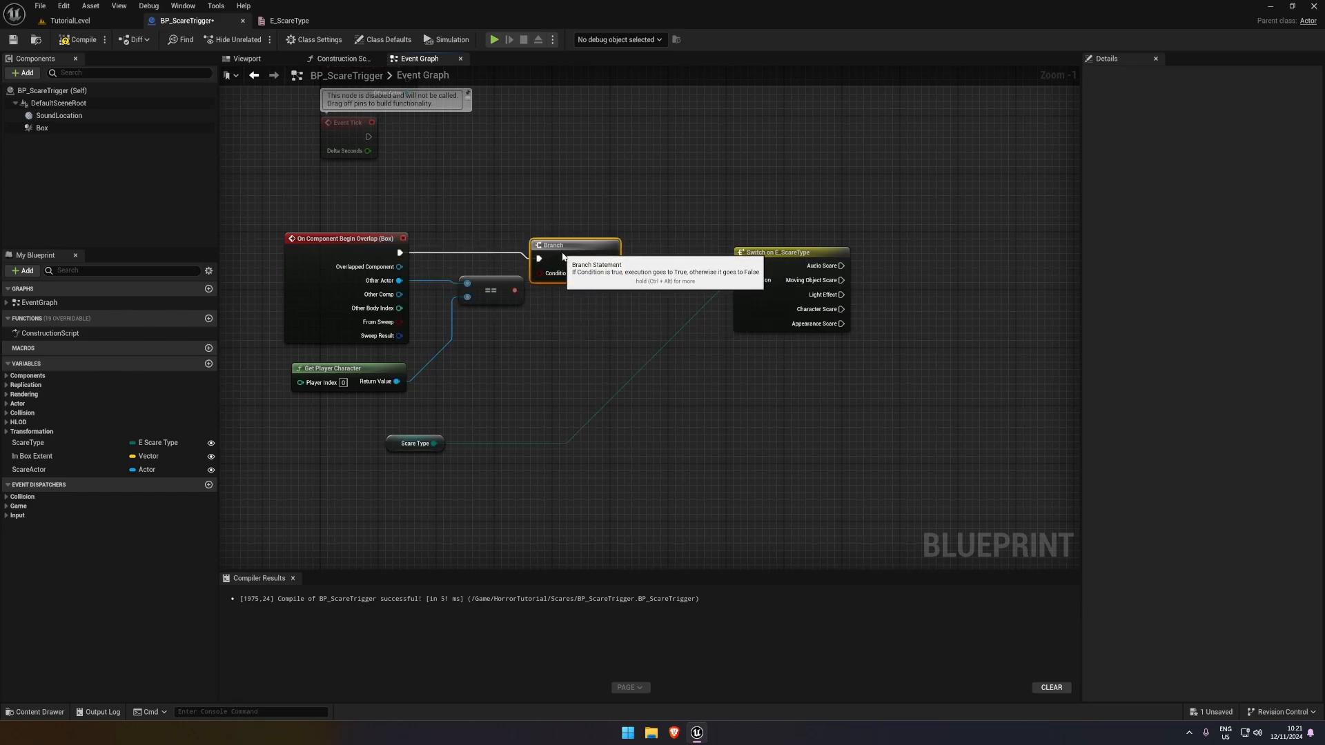
{"action": "left_click_drag", "start_coordinate": [603, 264], "coordinate": [742, 266]}
{"action": "left_click", "coordinate": [773, 252]}
{"action": "right_click_drag", "start_coordinate": [833, 418], "coordinate": [630, 369]}
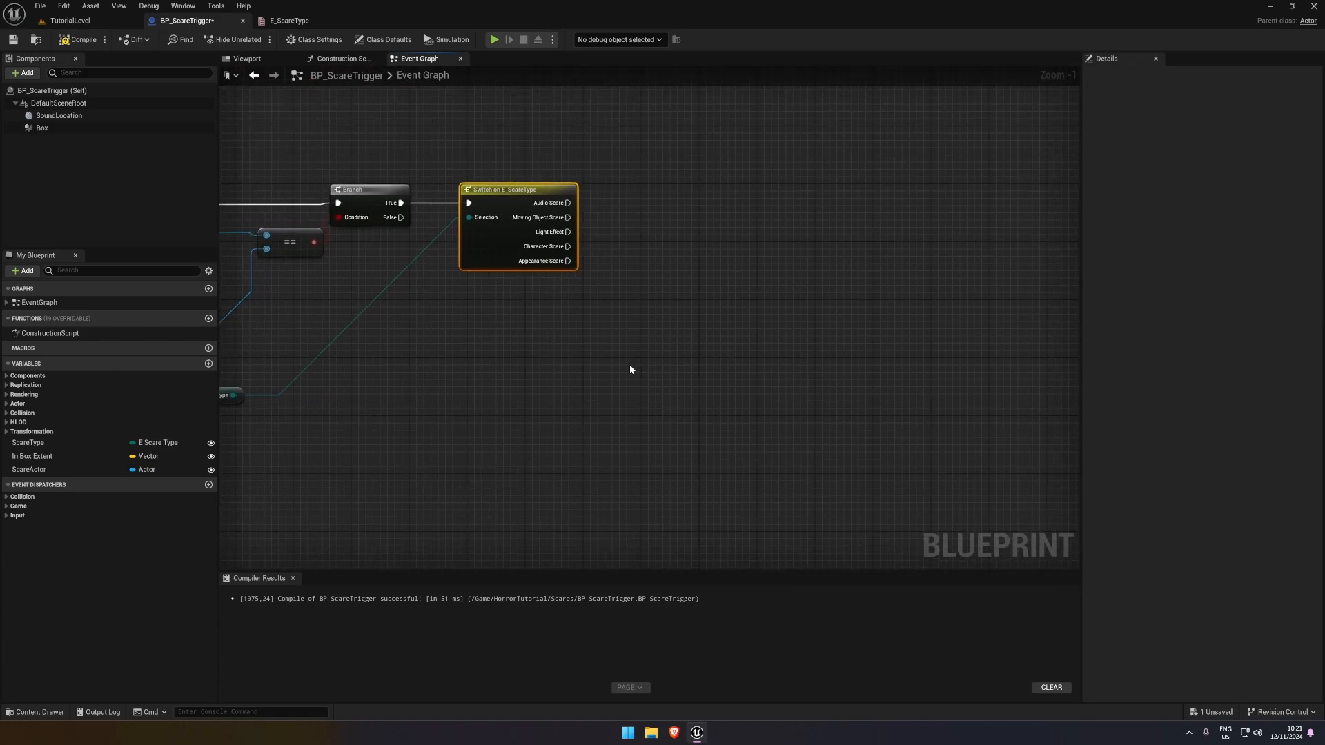
{"action": "left_click", "coordinate": [620, 366]}
{"action": "left_click", "coordinate": [77, 39]}
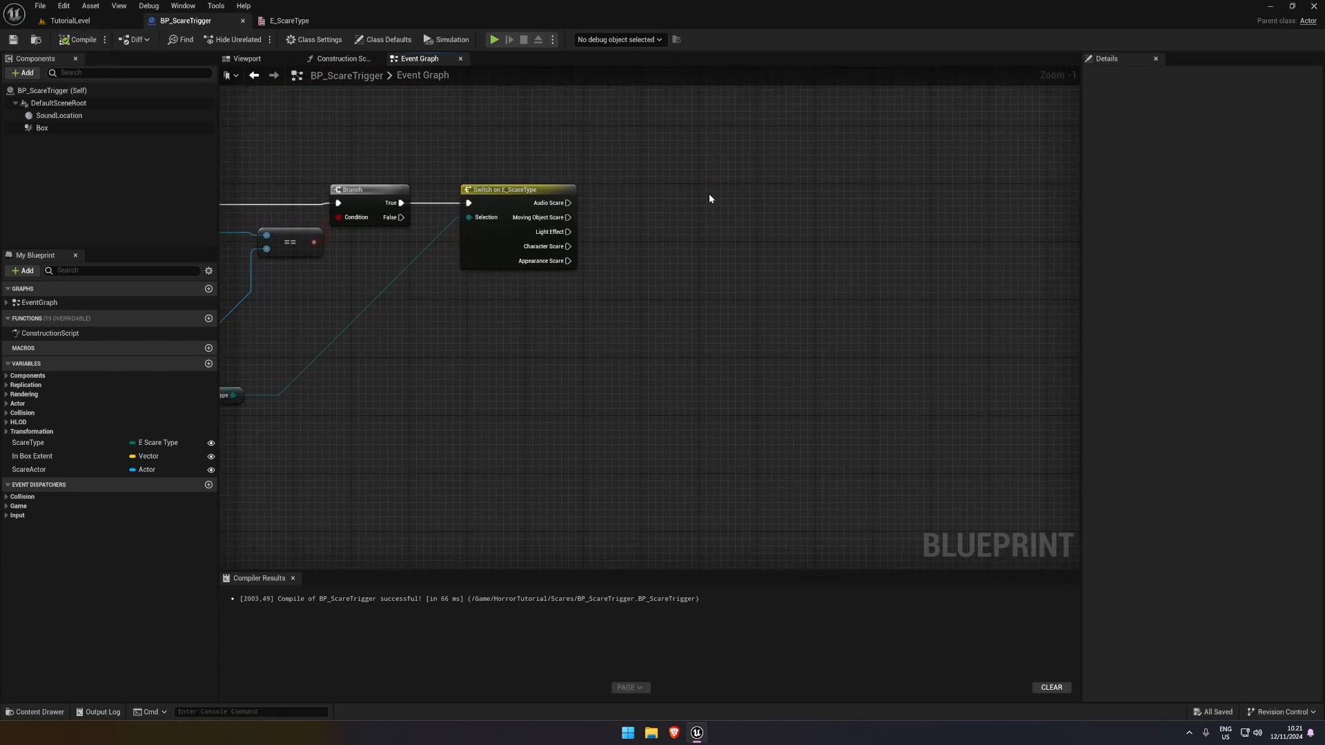
Connect a Print String node to the switch's Audio Scare output and play-test walking into the trigger in TutorialLevel
{"action": "right_click", "coordinate": [627, 196]}
{"action": "type", "text": "print"}
{"action": "key", "text": "Return"}
{"action": "left_click_drag", "start_coordinate": [635, 211], "coordinate": [568, 203]}
{"action": "left_click", "coordinate": [69, 21]}
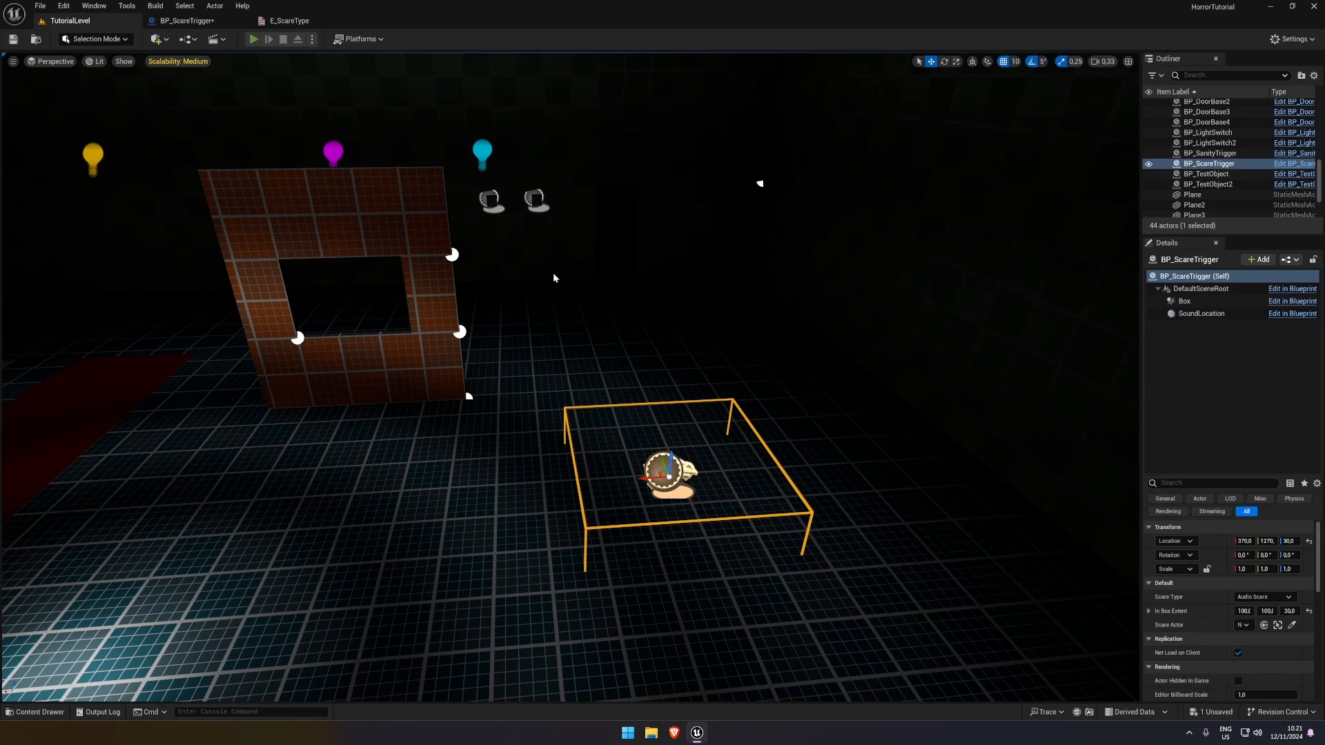
{"action": "key", "text": "alt+p"}
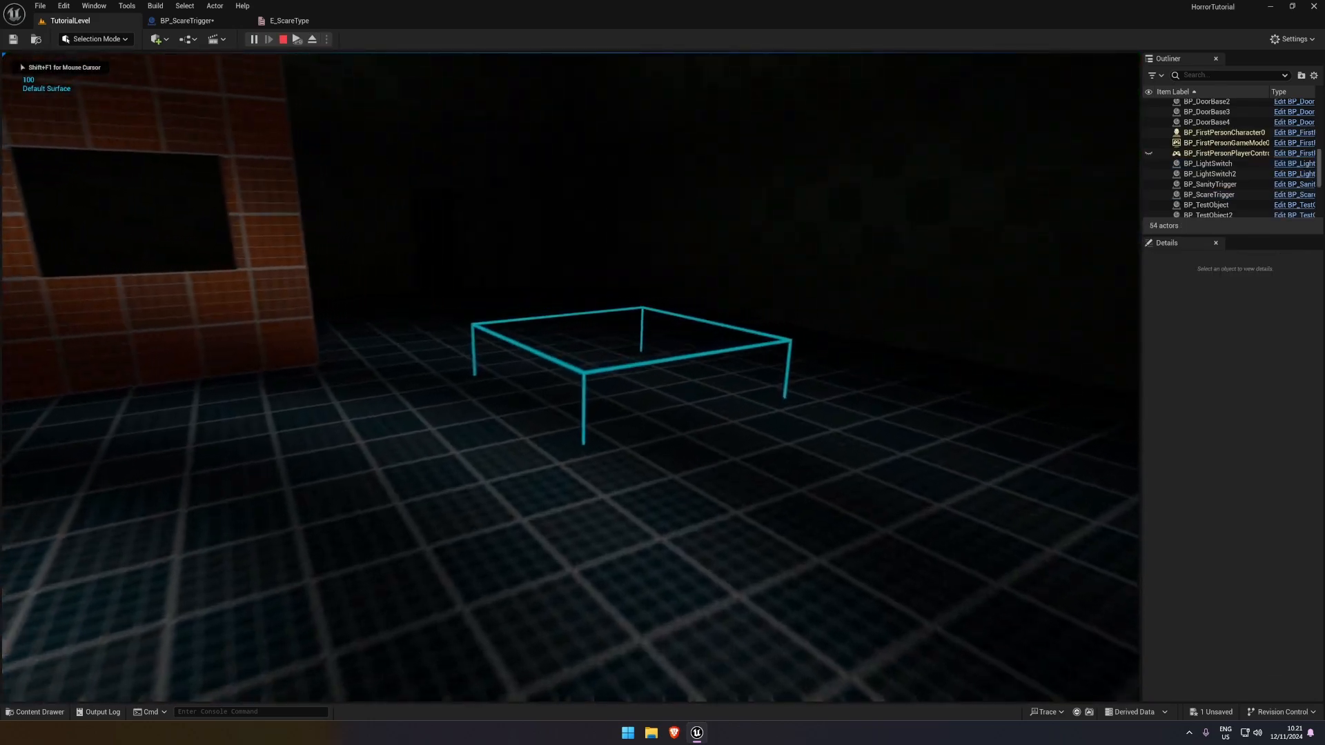
{"action": "key", "text": "Escape"}
{"action": "key", "text": "ctrl+s"}
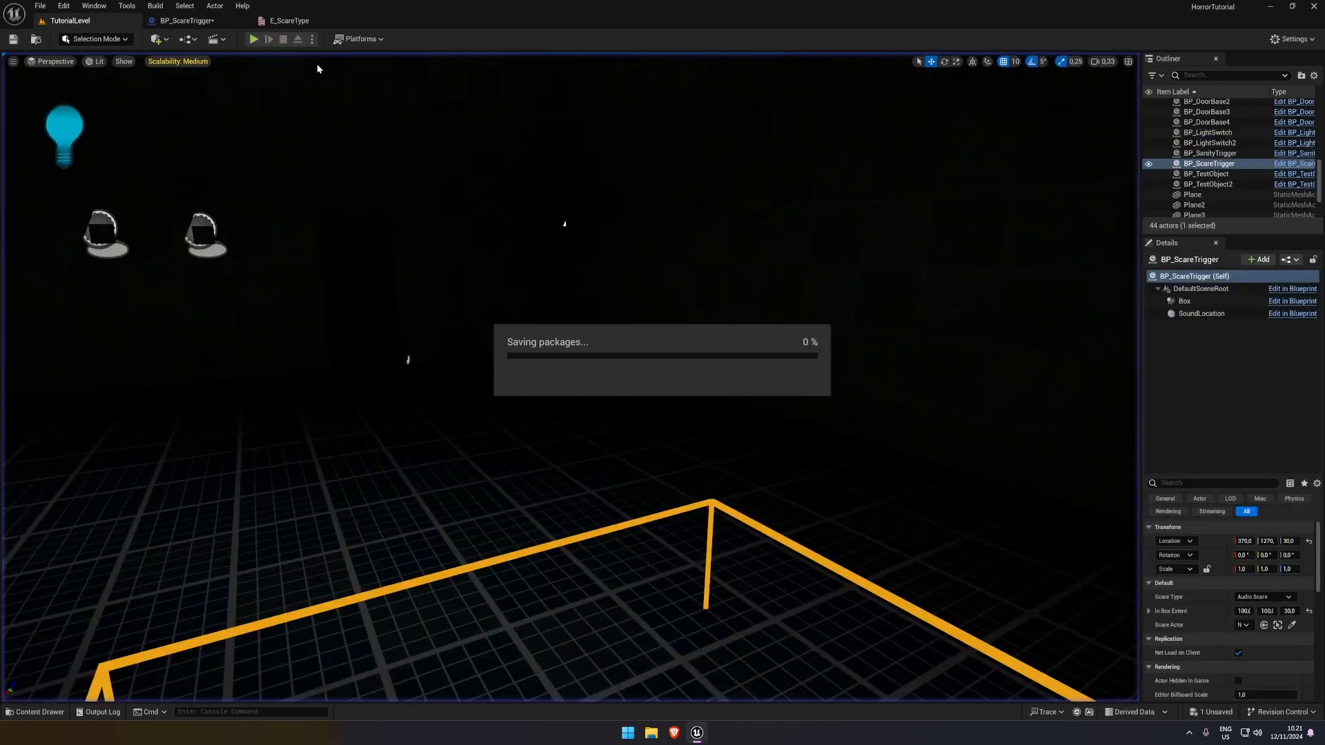
Delete the Print String test node from BP_ScareTrigger's Event Graph, and compile and save
{"action": "left_click", "coordinate": [185, 22]}
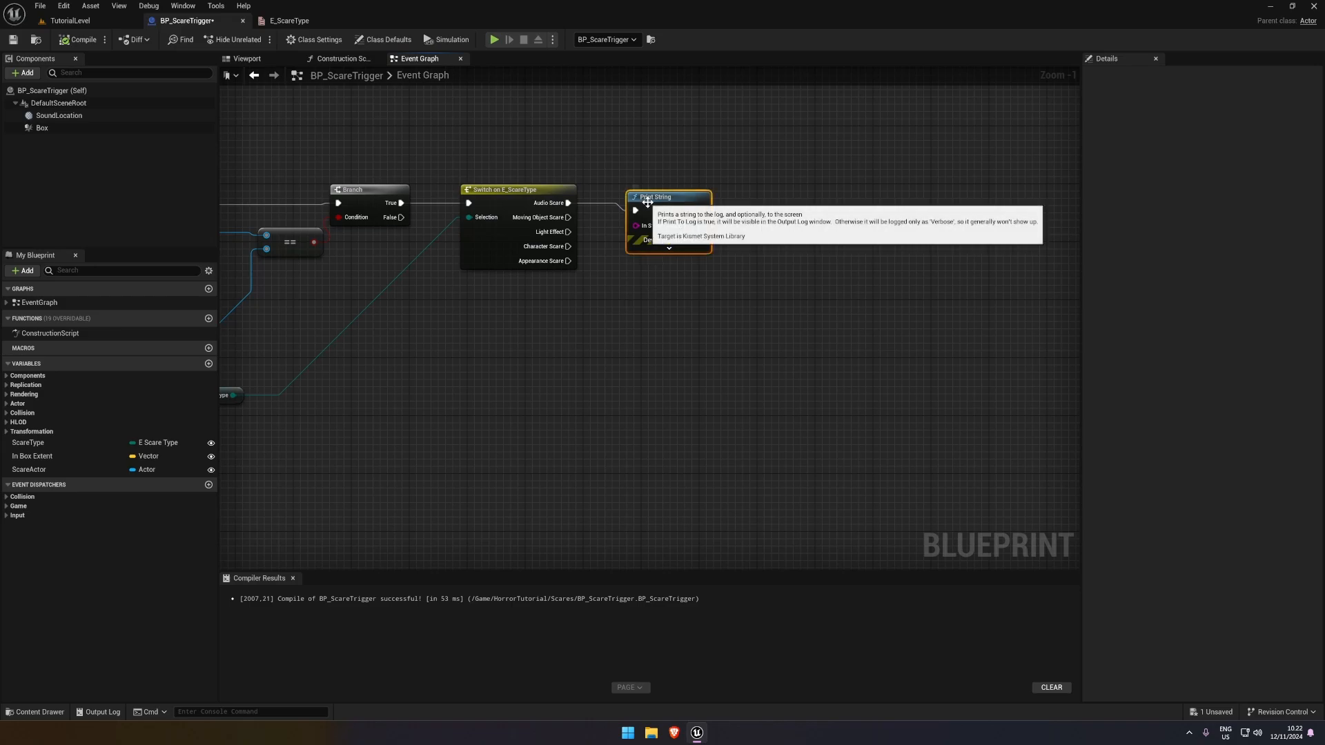
{"action": "key", "text": "Delete"}
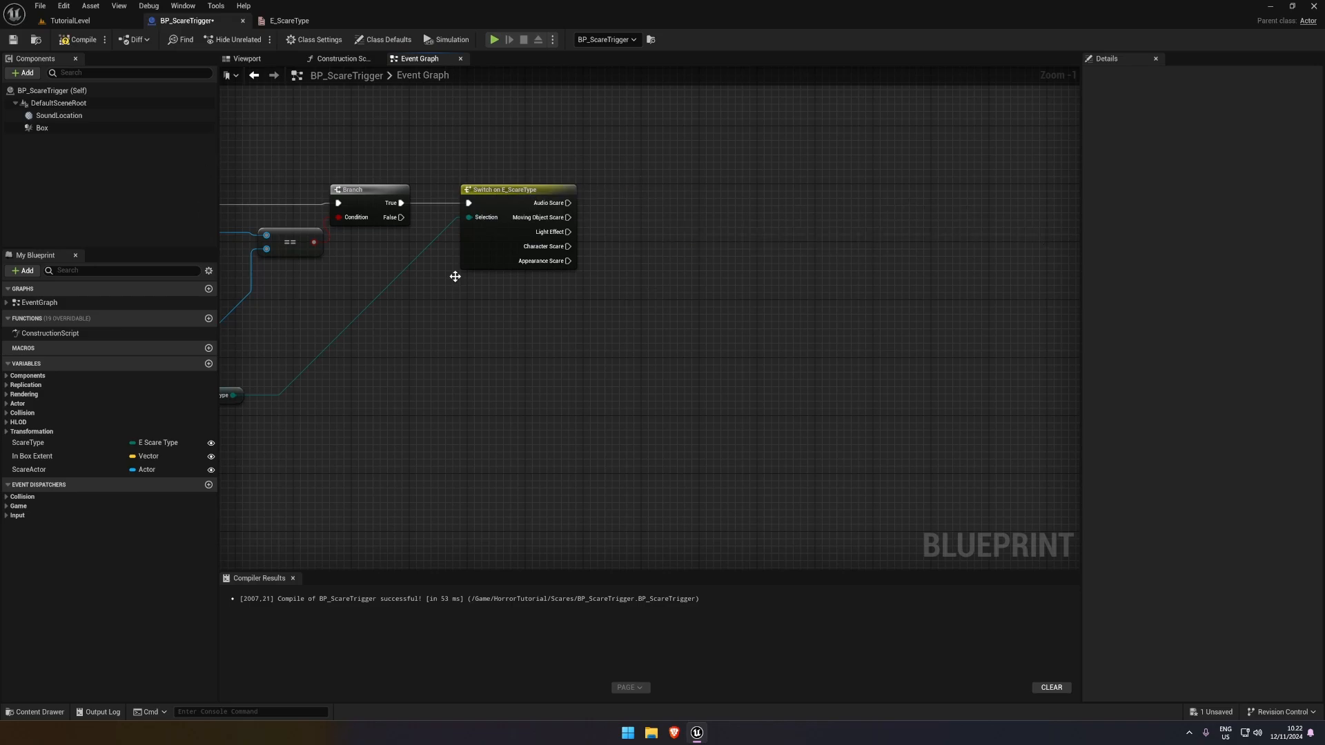
{"action": "right_click_drag", "start_coordinate": [303, 249], "coordinate": [485, 240]}
{"action": "right_click_drag", "start_coordinate": [529, 337], "coordinate": [495, 361]}
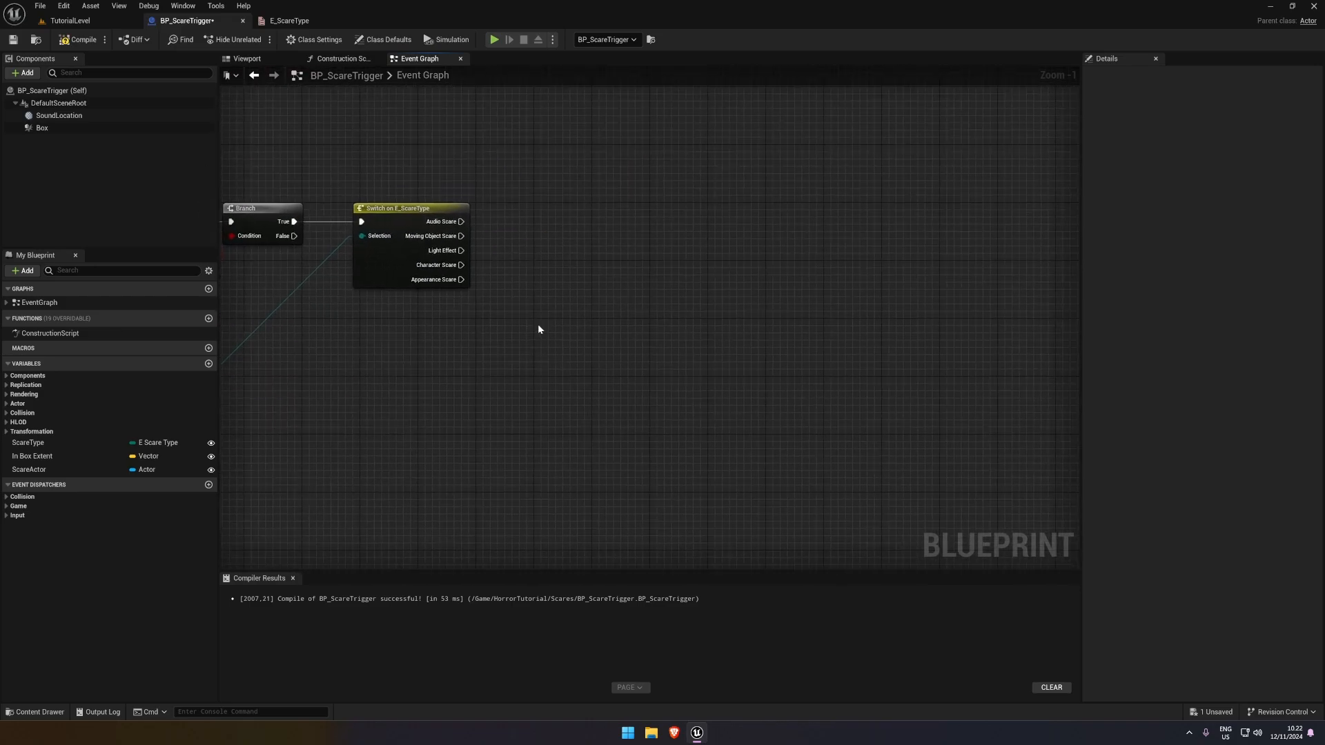
{"action": "key", "text": "ctrl+s"}
{"action": "left_click", "coordinate": [80, 39]}
Create a function named AudioScare in BP_ScareTrigger, and compile and save
{"action": "right_click_drag", "start_coordinate": [508, 244], "coordinate": [503, 317]}
{"action": "left_click_drag", "start_coordinate": [217, 183], "coordinate": [204, 184]}
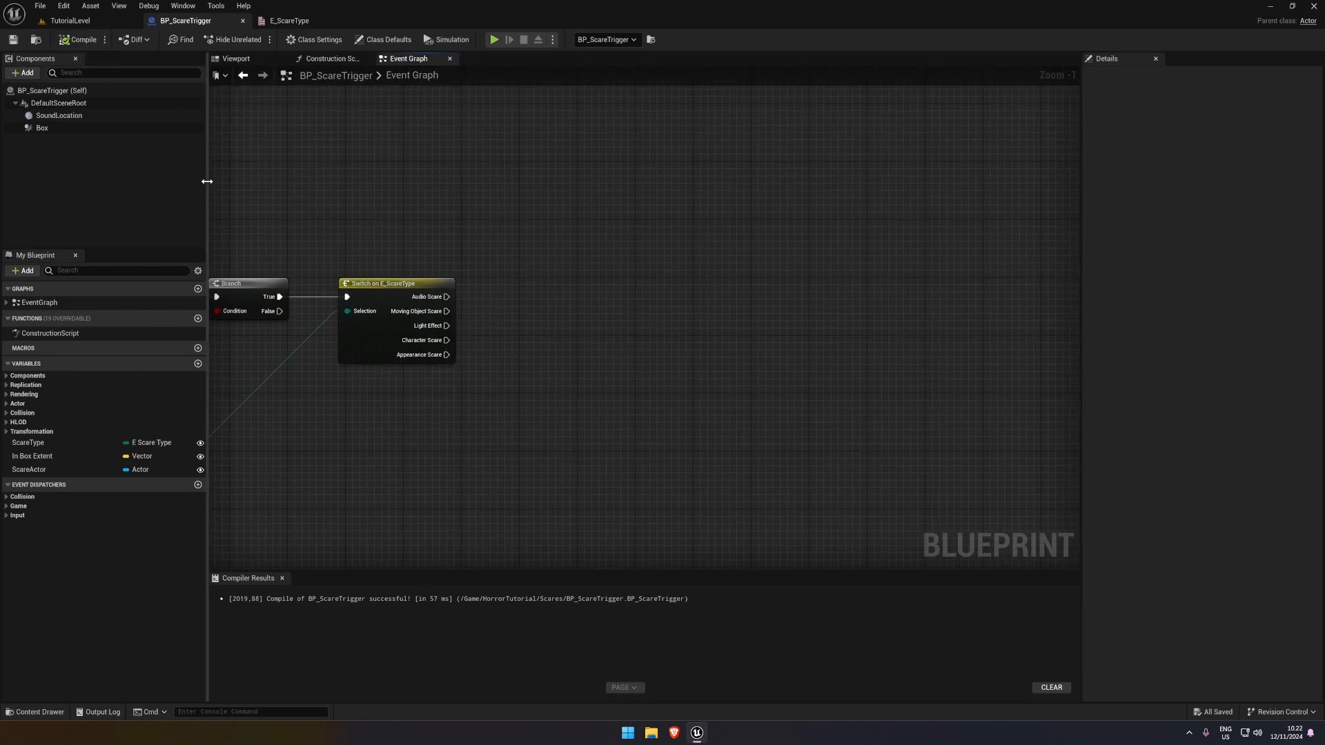
{"action": "left_click", "coordinate": [198, 318]}
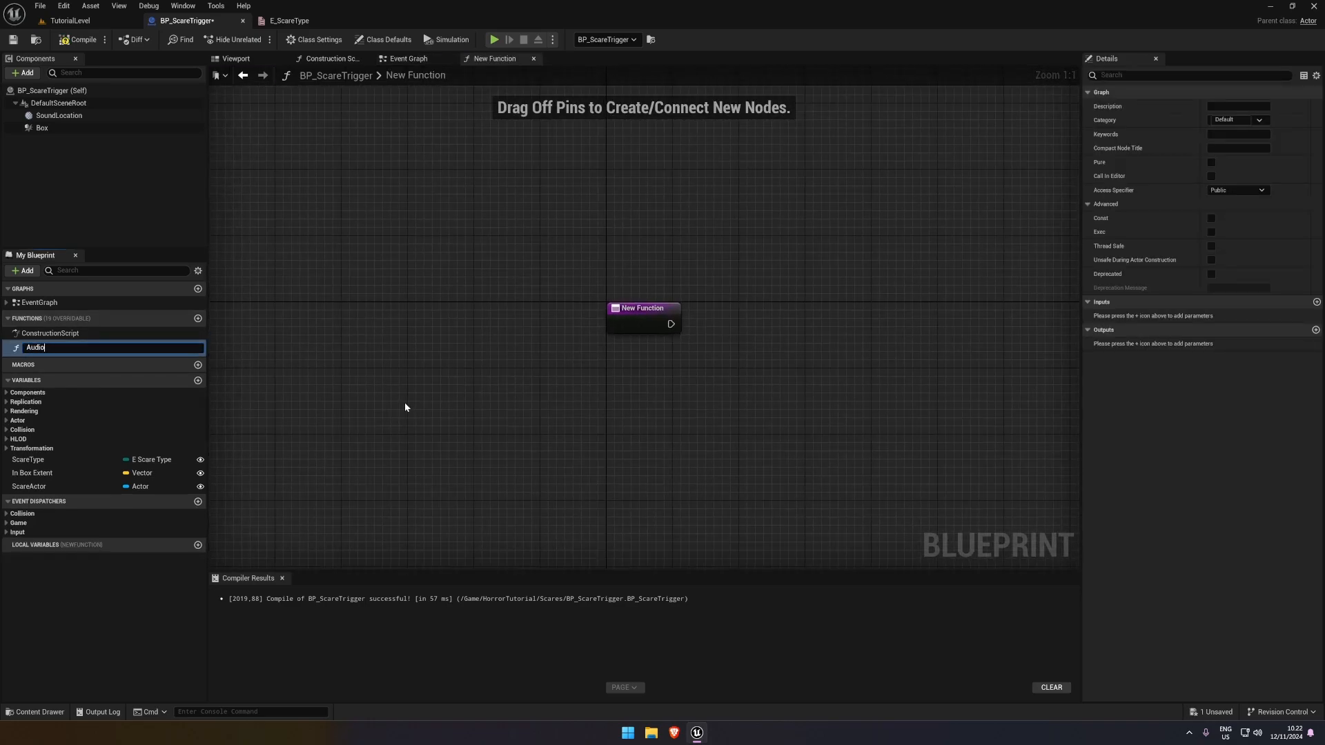
{"action": "type", "text": "AudioScare"}
{"action": "key", "text": "Return"}
{"action": "left_click", "coordinate": [77, 40]}
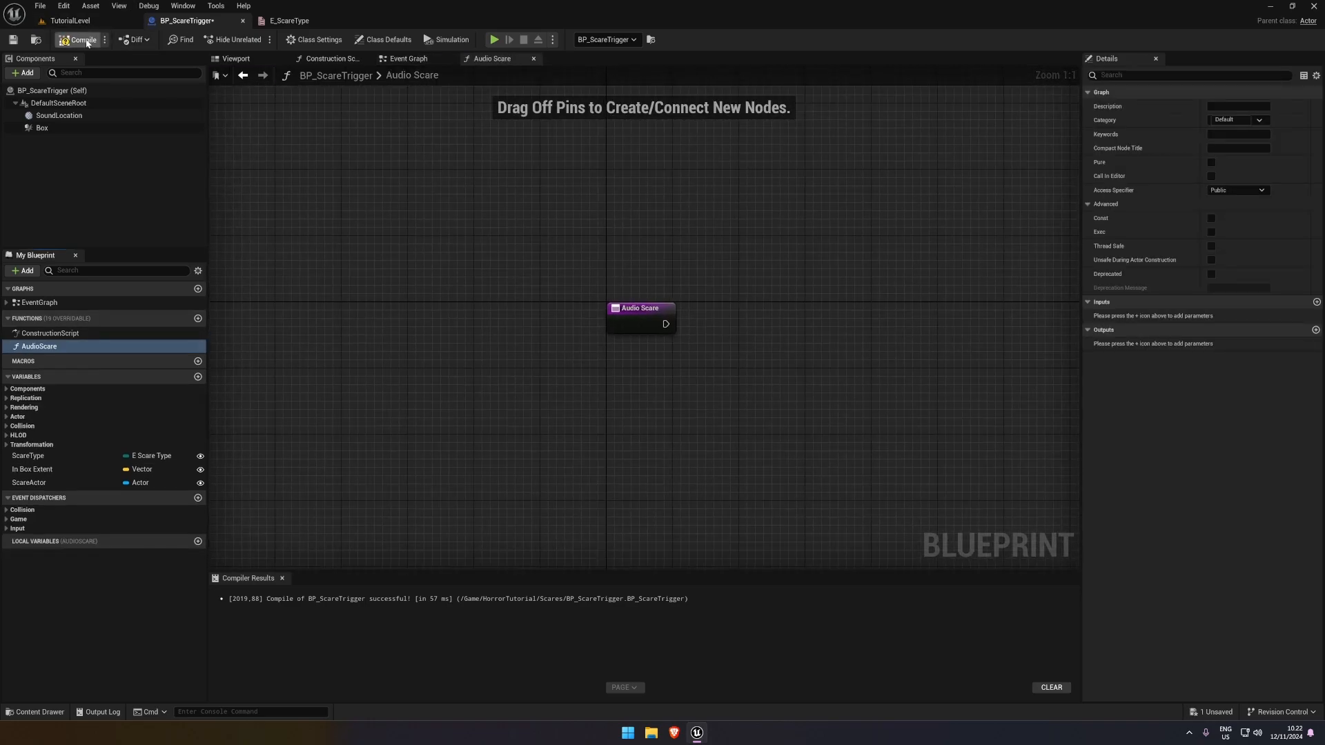
In the AudioScare function, add a SoundLocation reference wired to a Get World Location node, arranged beneath the entry node
{"action": "right_click_drag", "start_coordinate": [731, 302], "coordinate": [427, 254]}
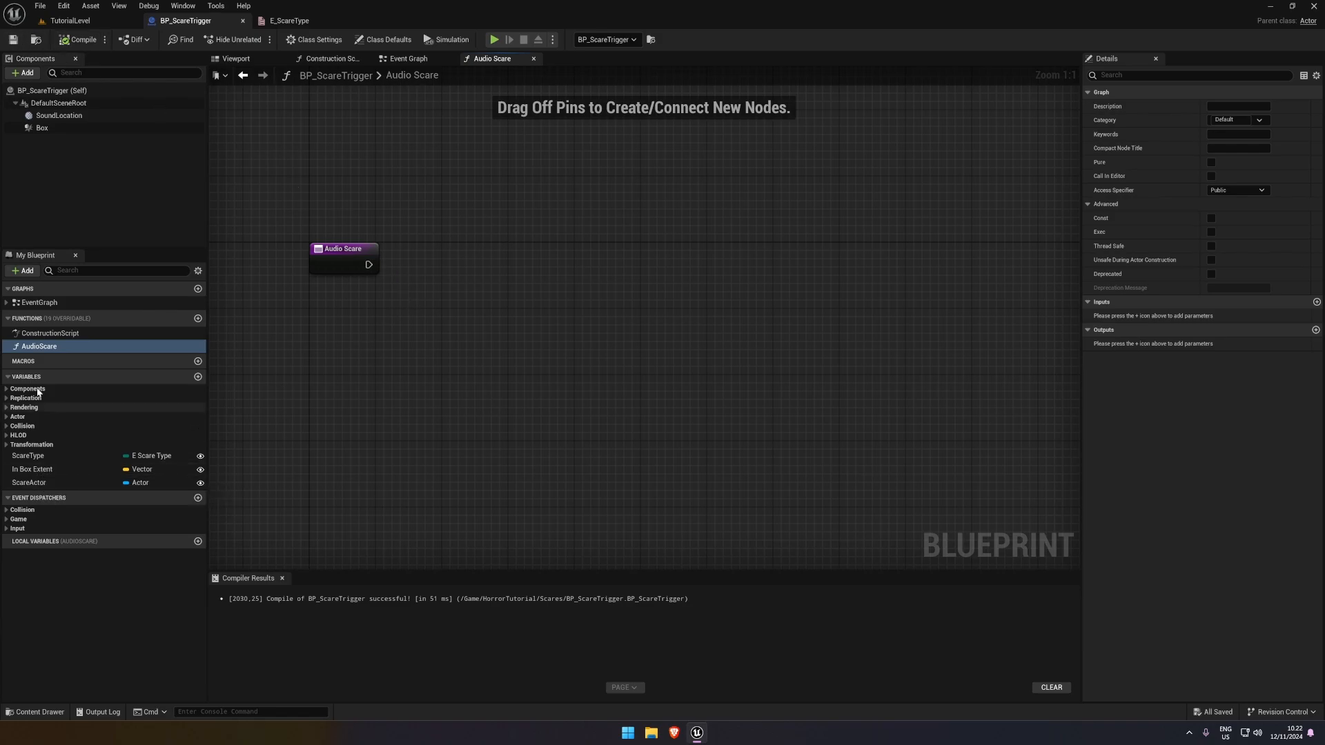
{"action": "left_click_drag", "start_coordinate": [46, 116], "coordinate": [432, 357]}
{"action": "type", "text": "get world loca"}
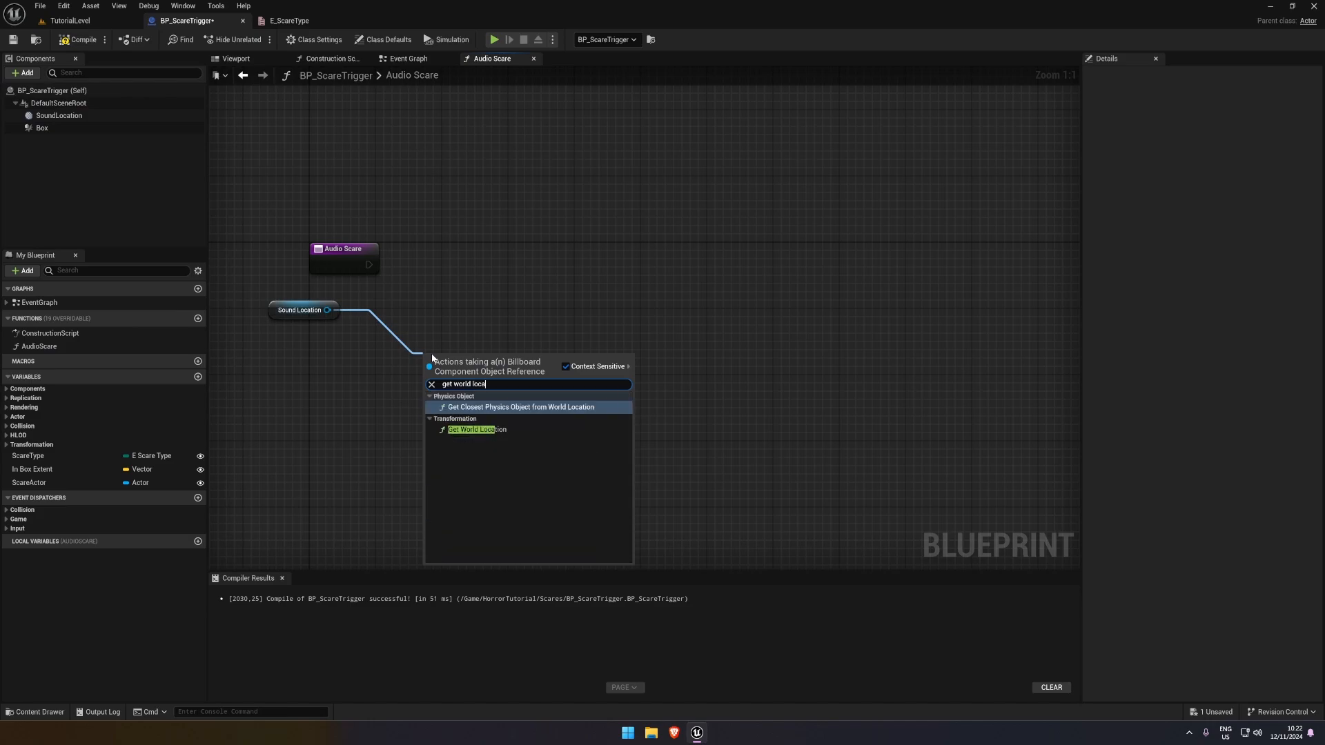
{"action": "key", "text": "Return"}
{"action": "left_click_drag", "start_coordinate": [439, 354], "coordinate": [405, 297]}
{"action": "left_click", "coordinate": [455, 393]}
{"action": "left_click_drag", "start_coordinate": [281, 293], "coordinate": [429, 350]}
{"action": "left_click", "coordinate": [405, 296]}
Add a Play Sound at Location node executed from the Audio Scare entry, and feed its Location from Get World Location's return value
{"action": "left_click_drag", "start_coordinate": [368, 265], "coordinate": [537, 234]}
{"action": "type", "text": "play sound"}
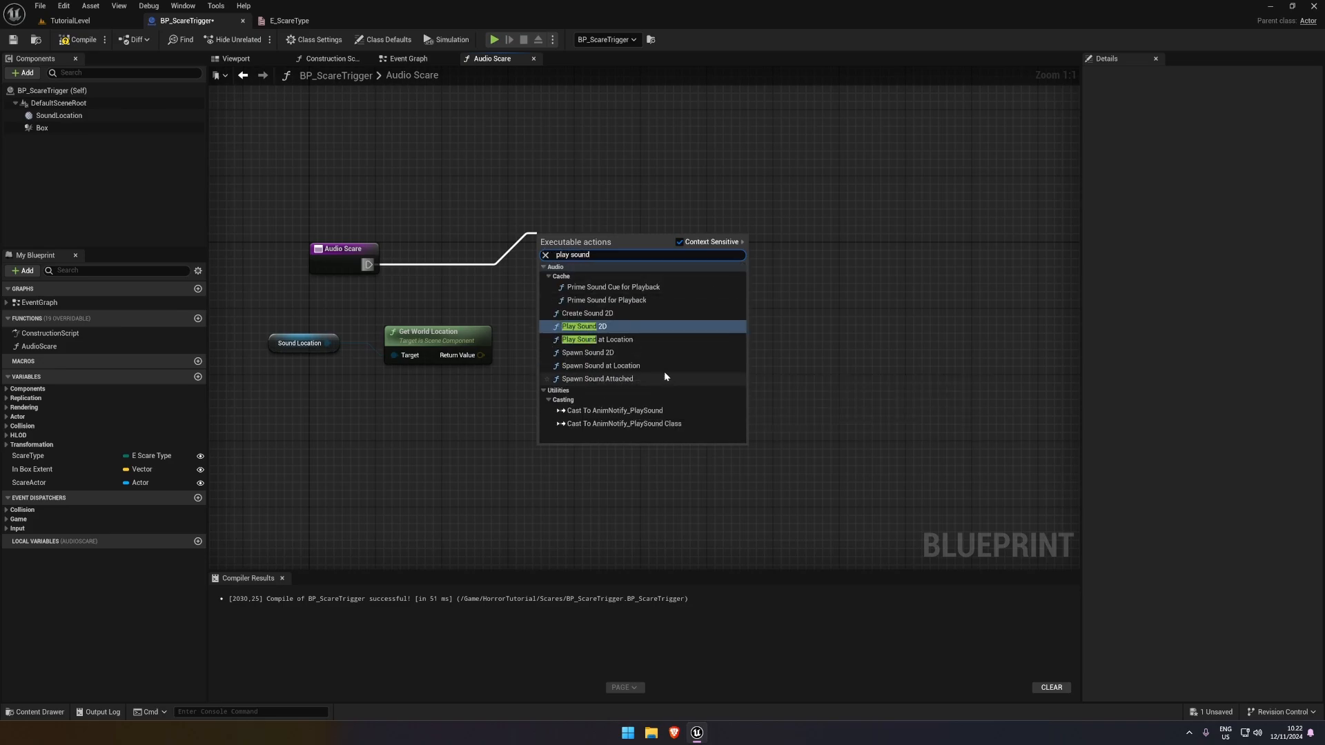
{"action": "left_click", "coordinate": [614, 340]}
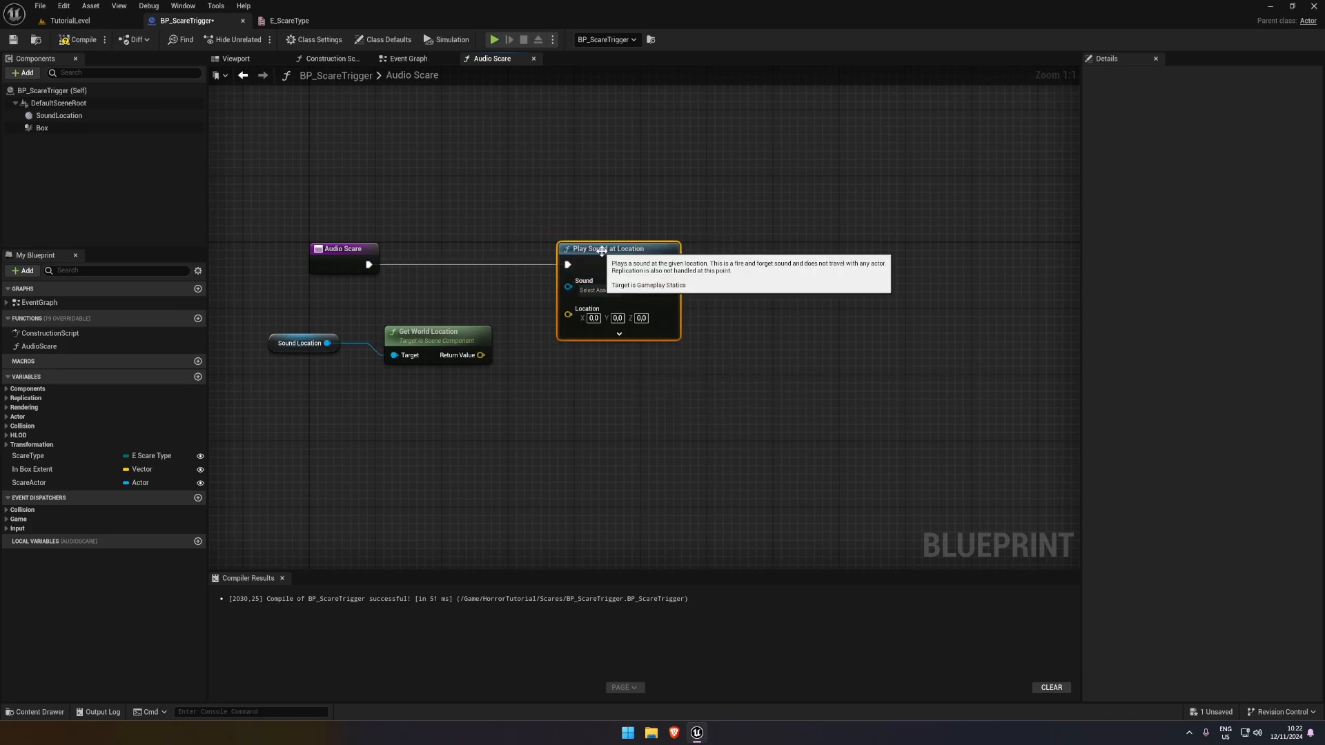
{"action": "left_click", "coordinate": [606, 329]}
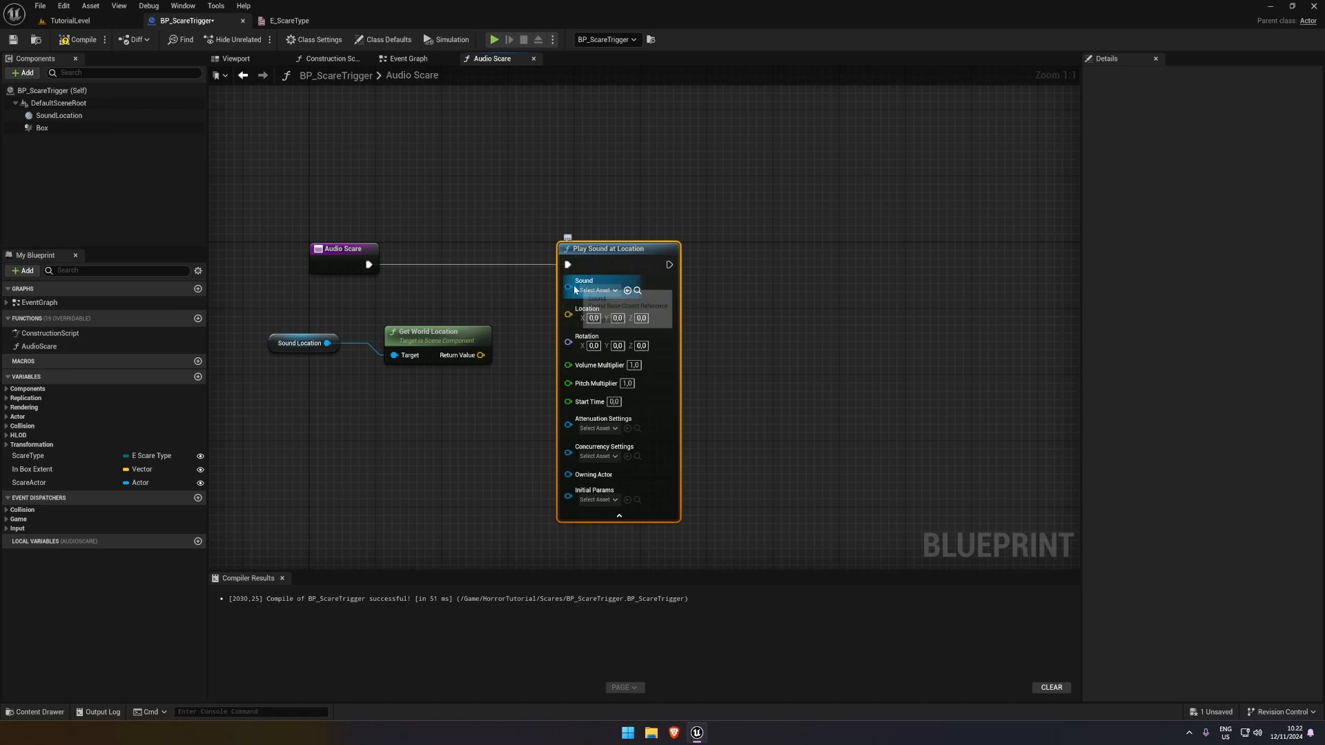
{"action": "left_click_drag", "start_coordinate": [281, 320], "coordinate": [412, 368]}
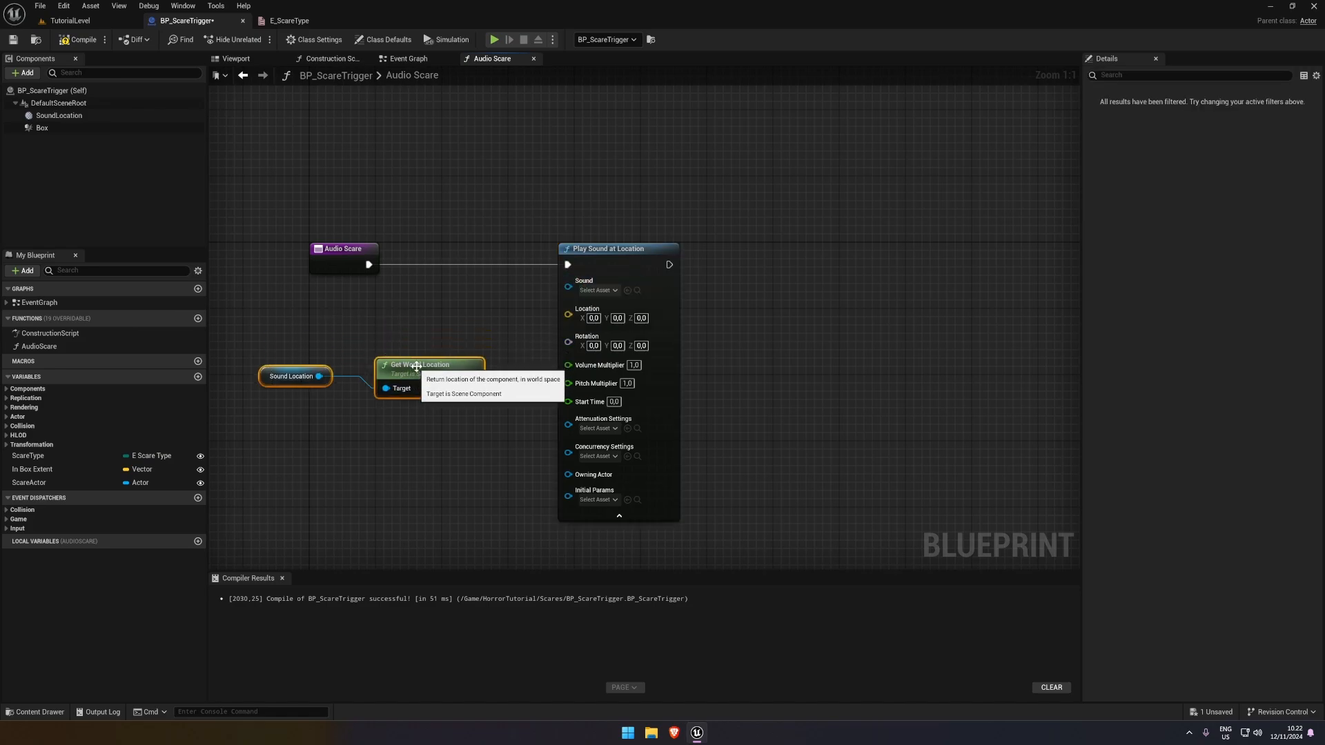
{"action": "left_click", "coordinate": [448, 414]}
{"action": "left_click_drag", "start_coordinate": [292, 354], "coordinate": [568, 309]}
{"action": "key", "text": "q"}
{"action": "left_click_drag", "start_coordinate": [292, 358], "coordinate": [441, 433]}
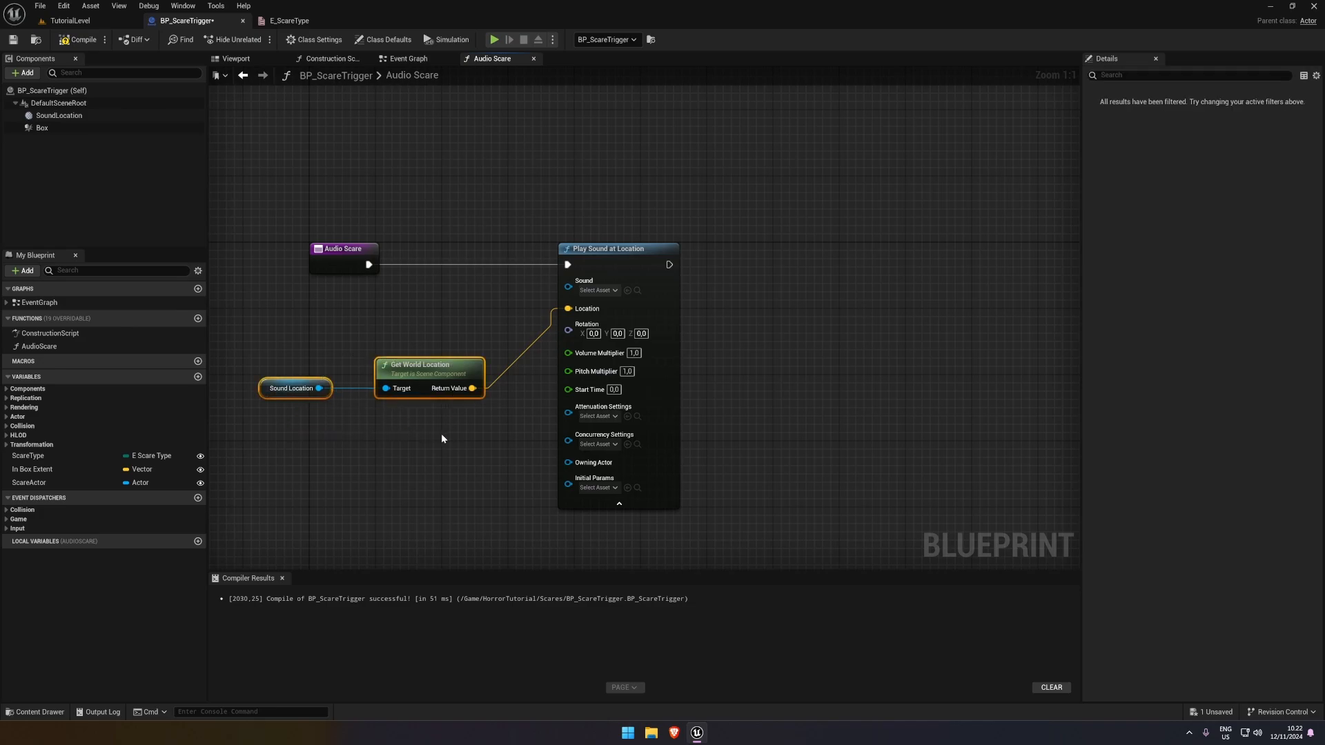
Check which assets are available for Attenuation Settings on the Play Sound at Location node
{"action": "right_click_drag", "start_coordinate": [651, 439], "coordinate": [719, 305]}
{"action": "right_click_drag", "start_coordinate": [453, 272], "coordinate": [447, 289]}
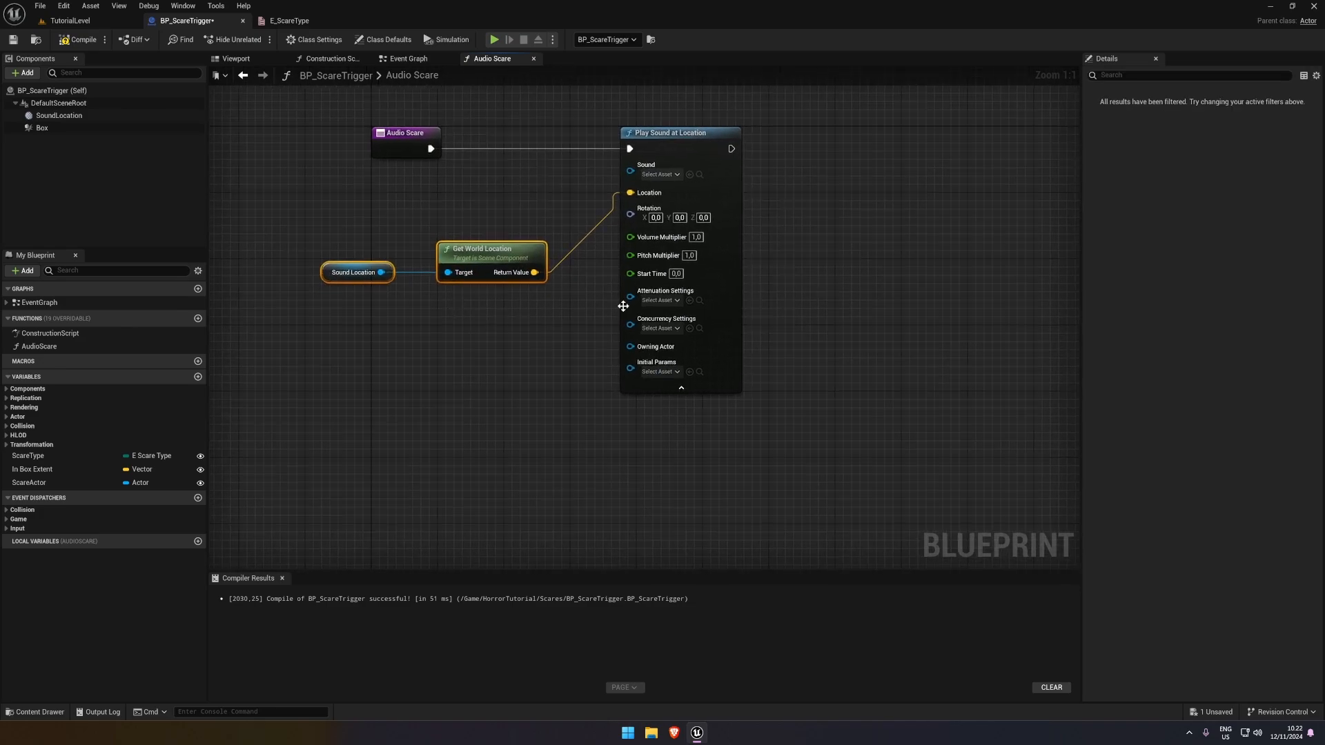
{"action": "left_click", "coordinate": [656, 300]}
{"action": "left_click", "coordinate": [659, 302]}
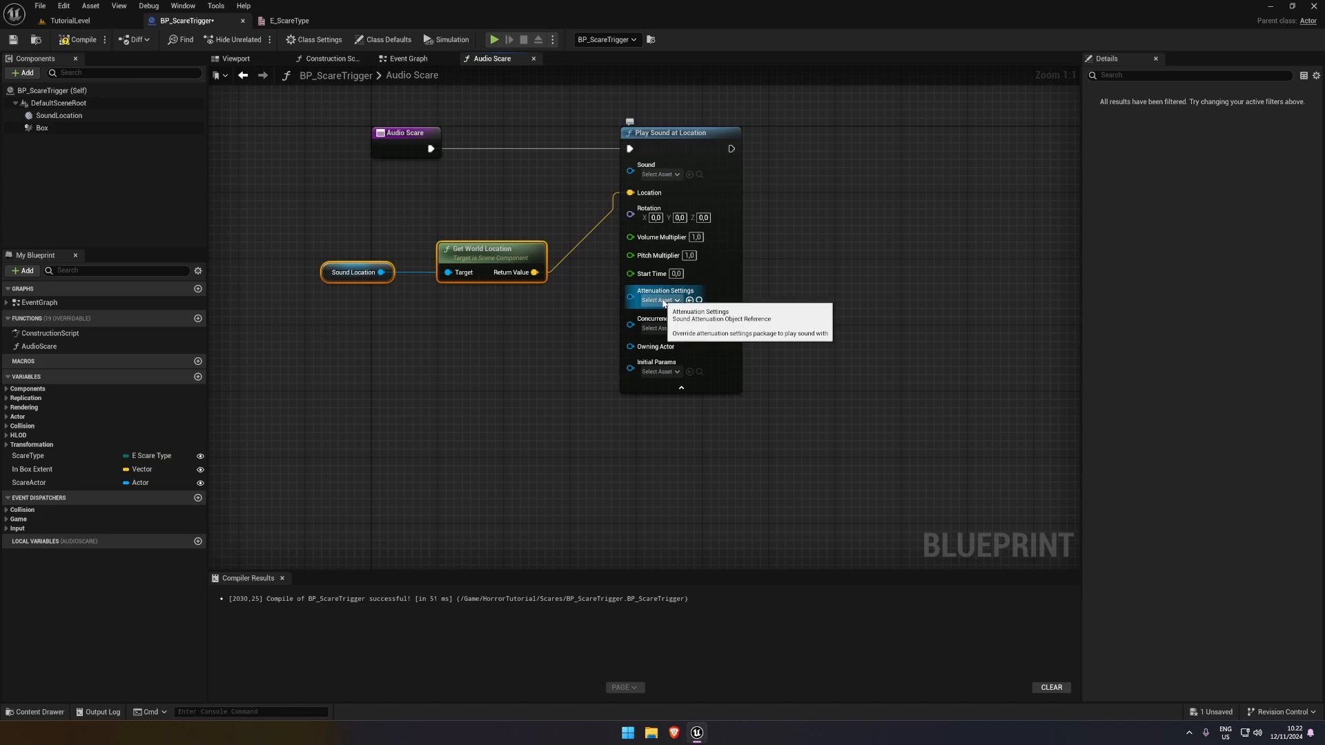
{"action": "left_click", "coordinate": [661, 300]}
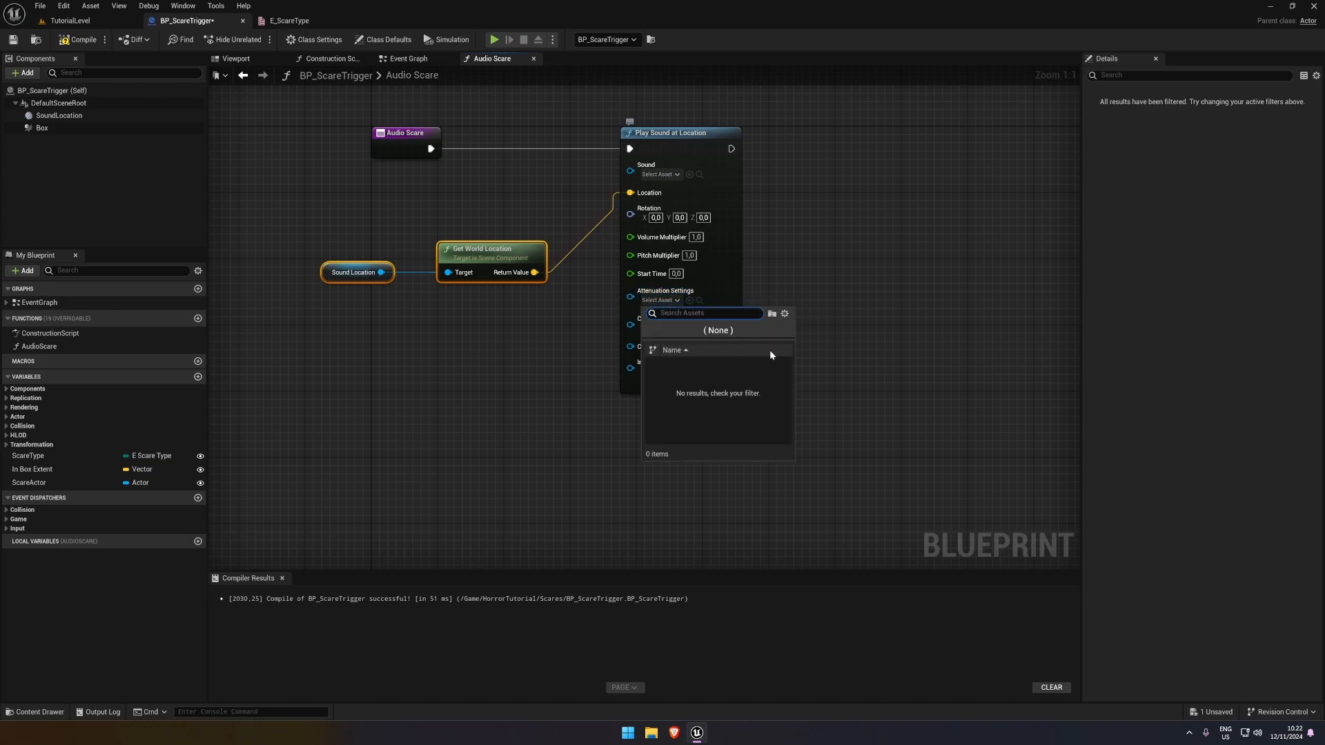
{"action": "left_click", "coordinate": [560, 357]}
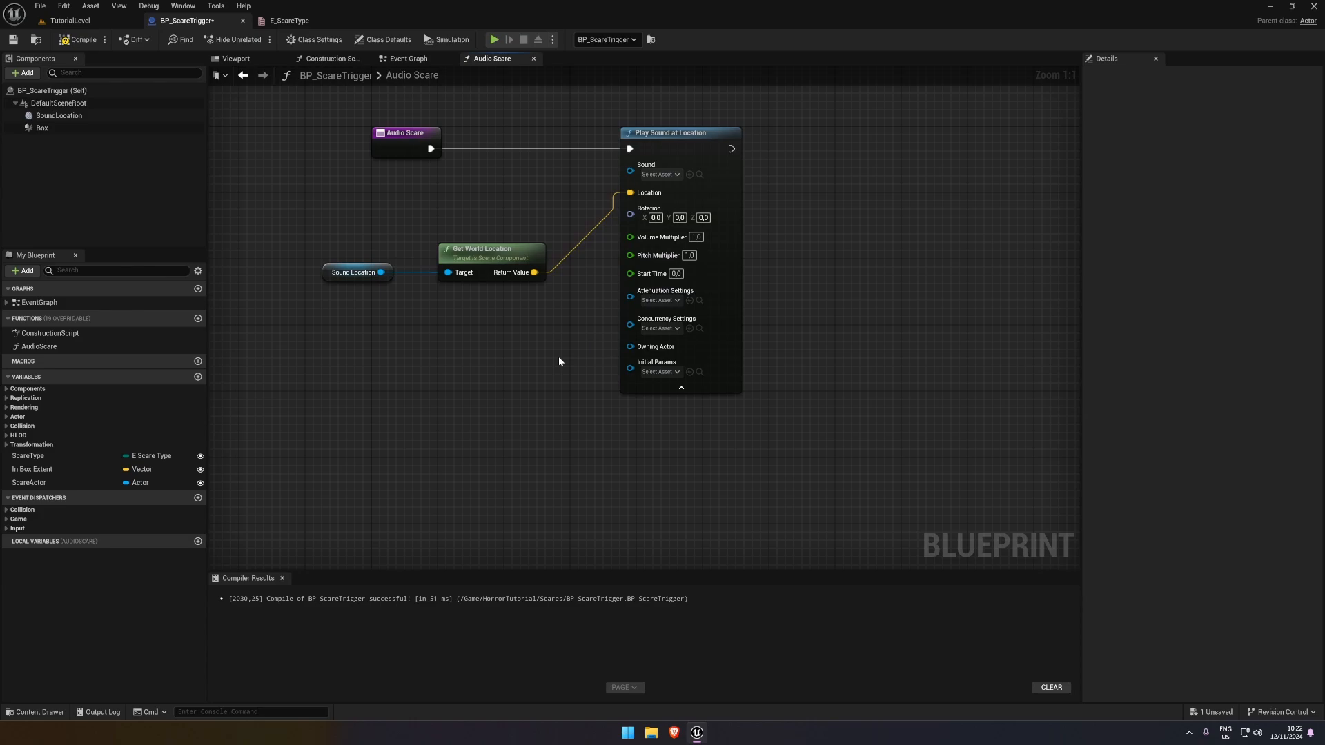
Collapse Play Sound at Location's advanced pins, and space out the nodes with SoundLocation and Get World Location beneath the execution line
{"action": "left_click_drag", "start_coordinate": [506, 308], "coordinate": [360, 260]}
{"action": "left_click_drag", "start_coordinate": [494, 259], "coordinate": [494, 234]}
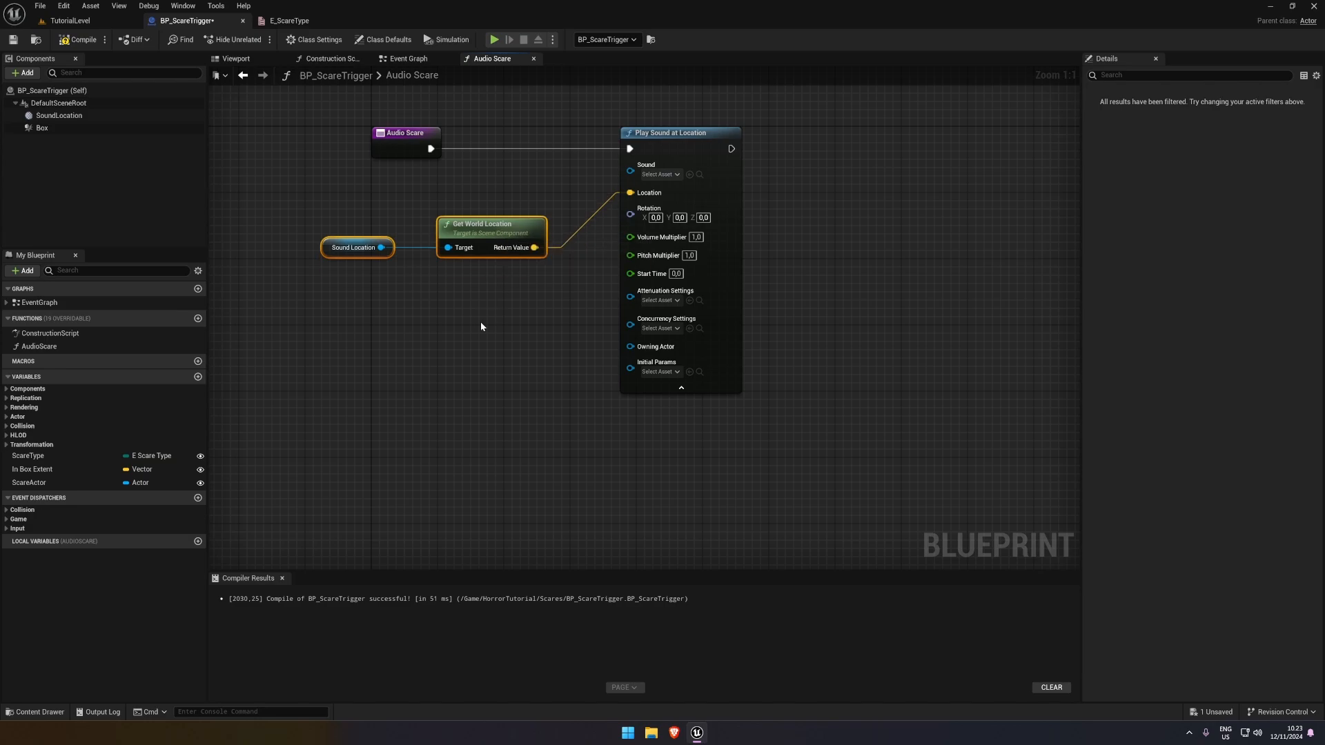
{"action": "left_click", "coordinate": [681, 388]}
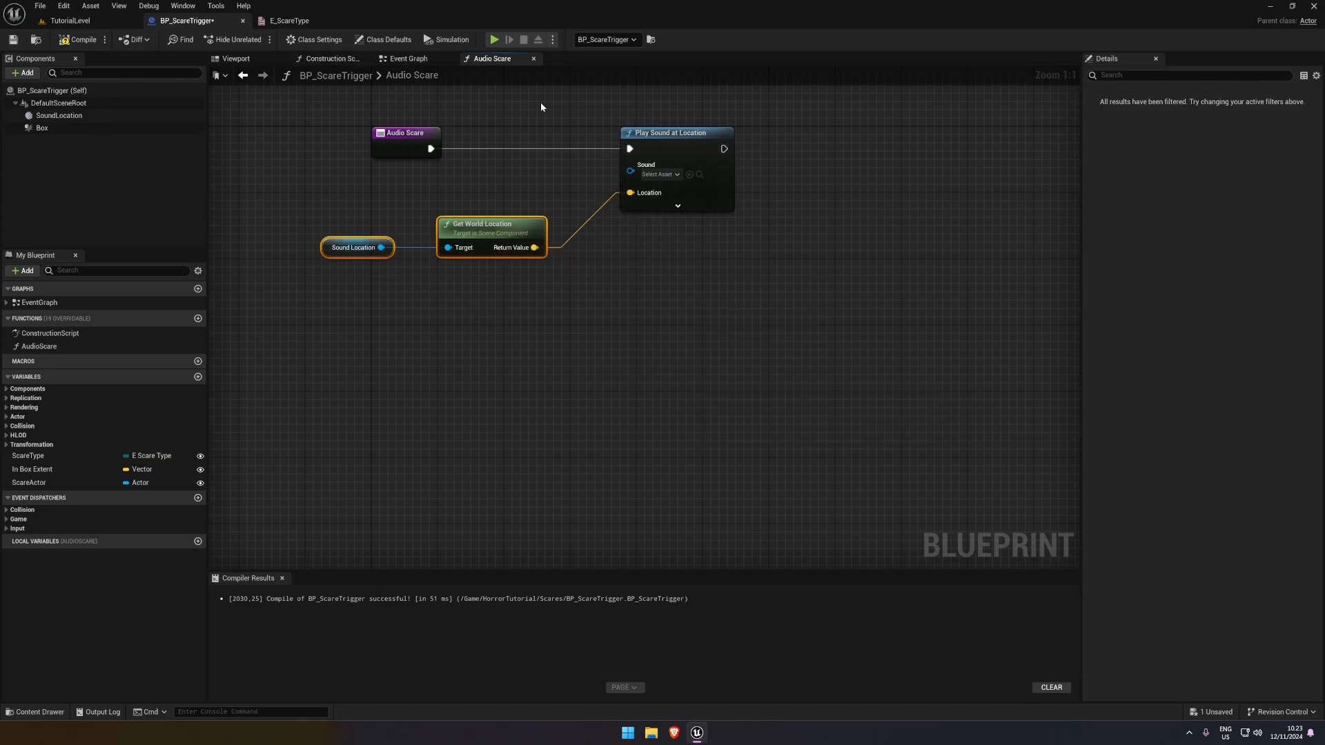
{"action": "right_click_drag", "start_coordinate": [567, 306], "coordinate": [539, 365]}
{"action": "left_click", "coordinate": [509, 361]}
{"action": "left_click_drag", "start_coordinate": [509, 362], "coordinate": [334, 297]}
{"action": "left_click_drag", "start_coordinate": [459, 287], "coordinate": [467, 329]}
{"action": "left_click", "coordinate": [481, 272]}
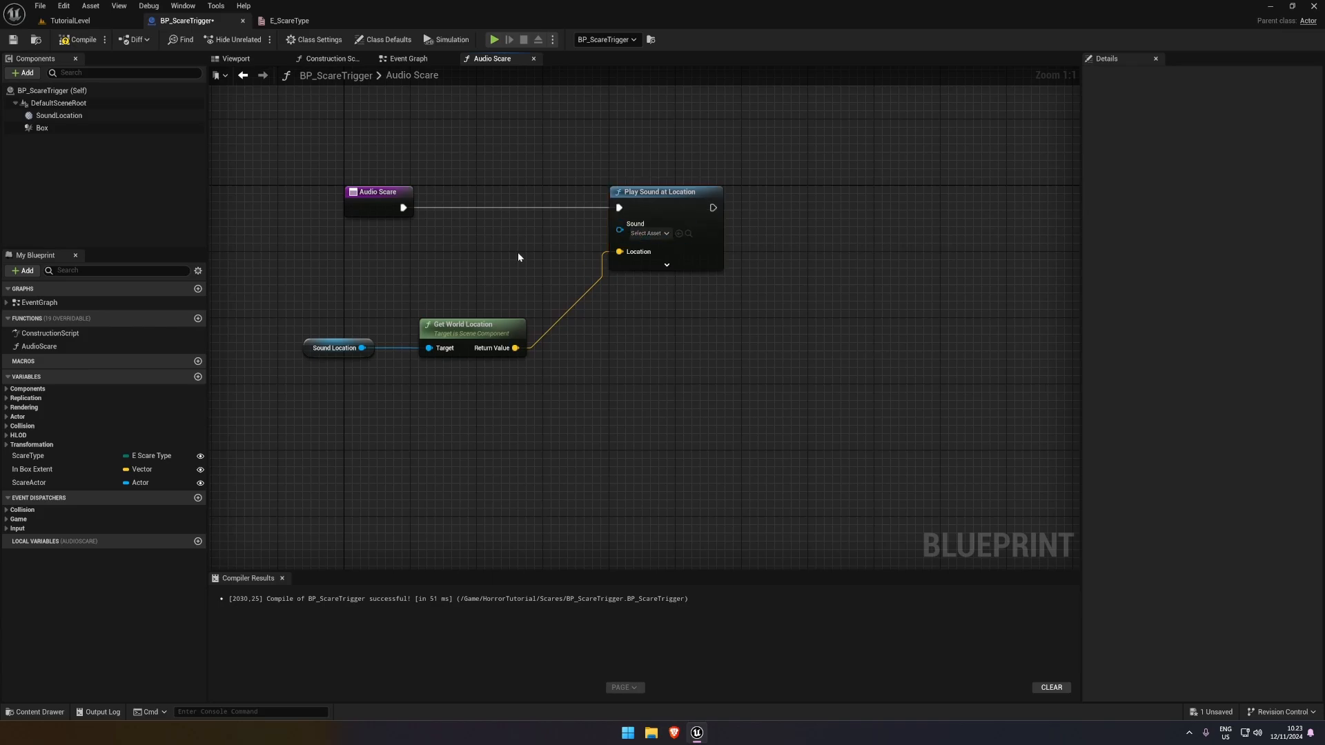
{"action": "right_click_drag", "start_coordinate": [518, 252], "coordinate": [550, 252]}
{"action": "left_click_drag", "start_coordinate": [416, 192], "coordinate": [407, 192]}
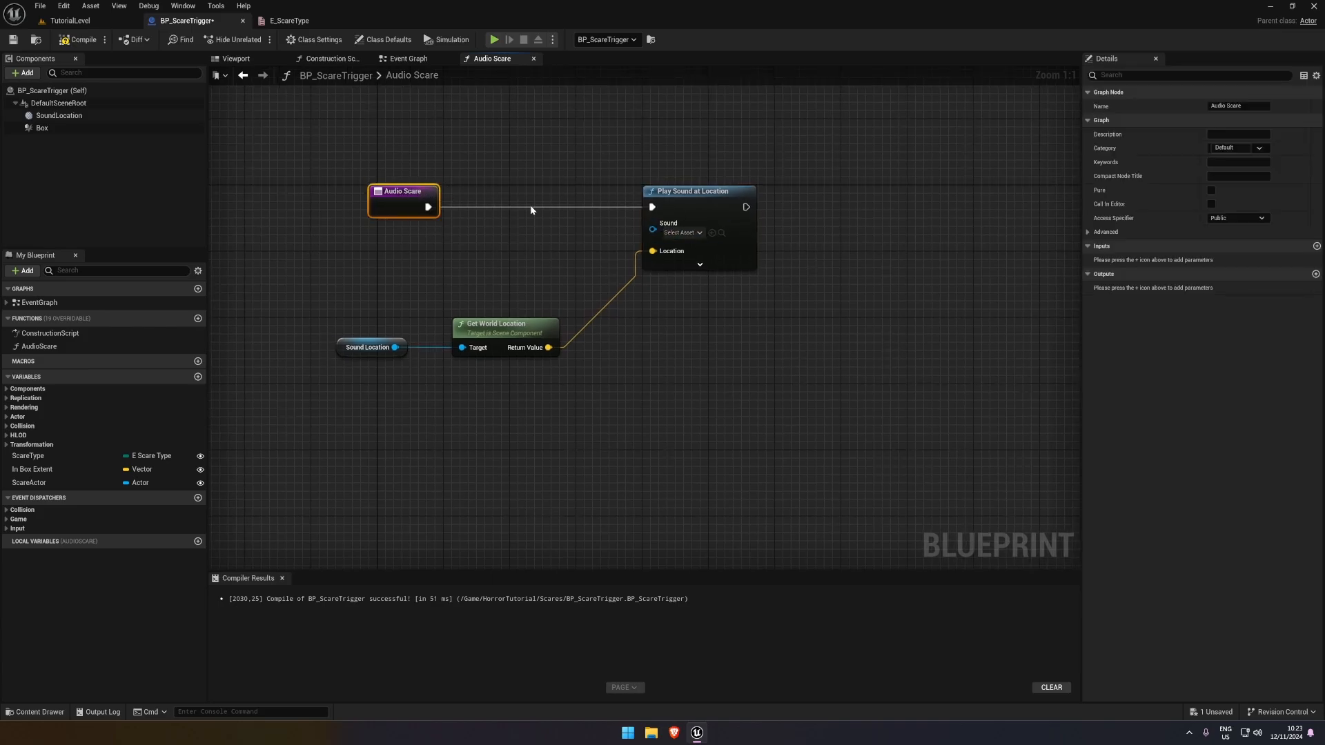
{"action": "left_click_drag", "start_coordinate": [670, 194], "coordinate": [685, 193]}
{"action": "left_click", "coordinate": [585, 250]}
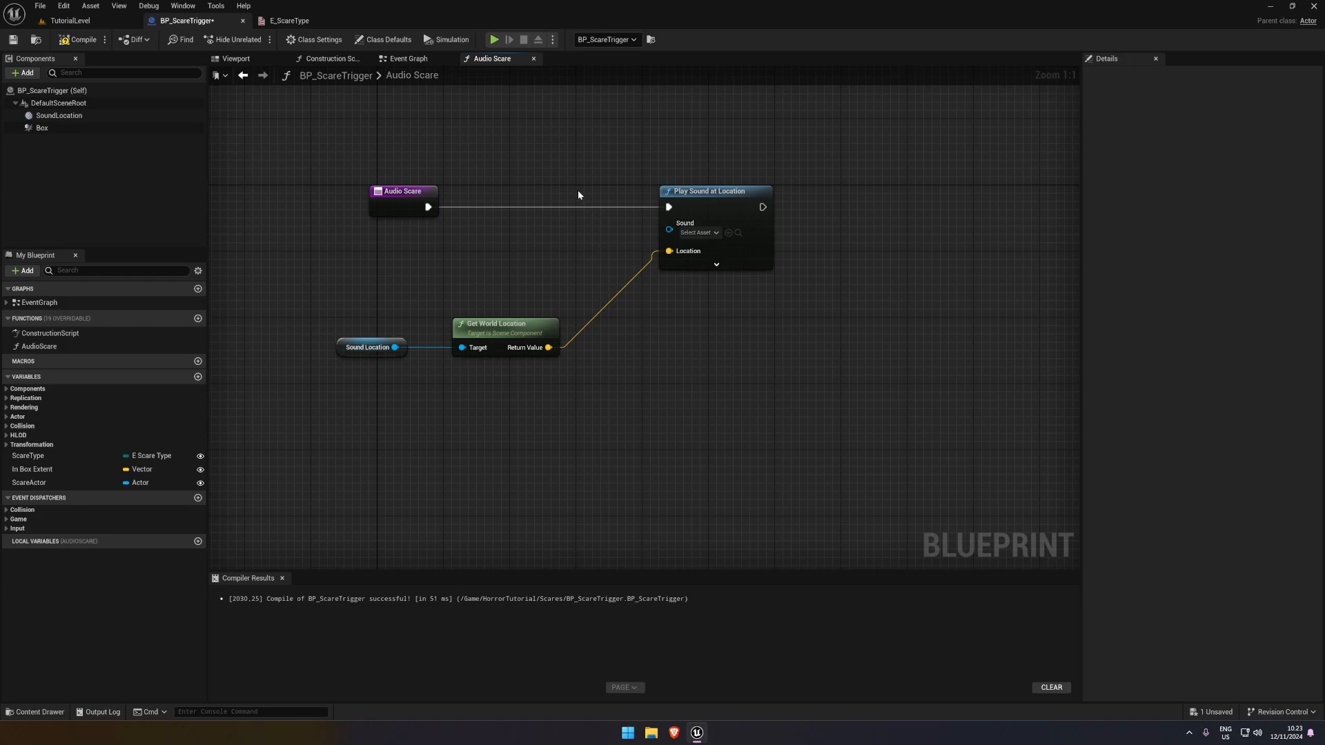
Promote the Sound input of Play Sound at Location to a variable named ScareSound
{"action": "right_click", "coordinate": [663, 241]}
{"action": "left_click", "coordinate": [690, 262]}
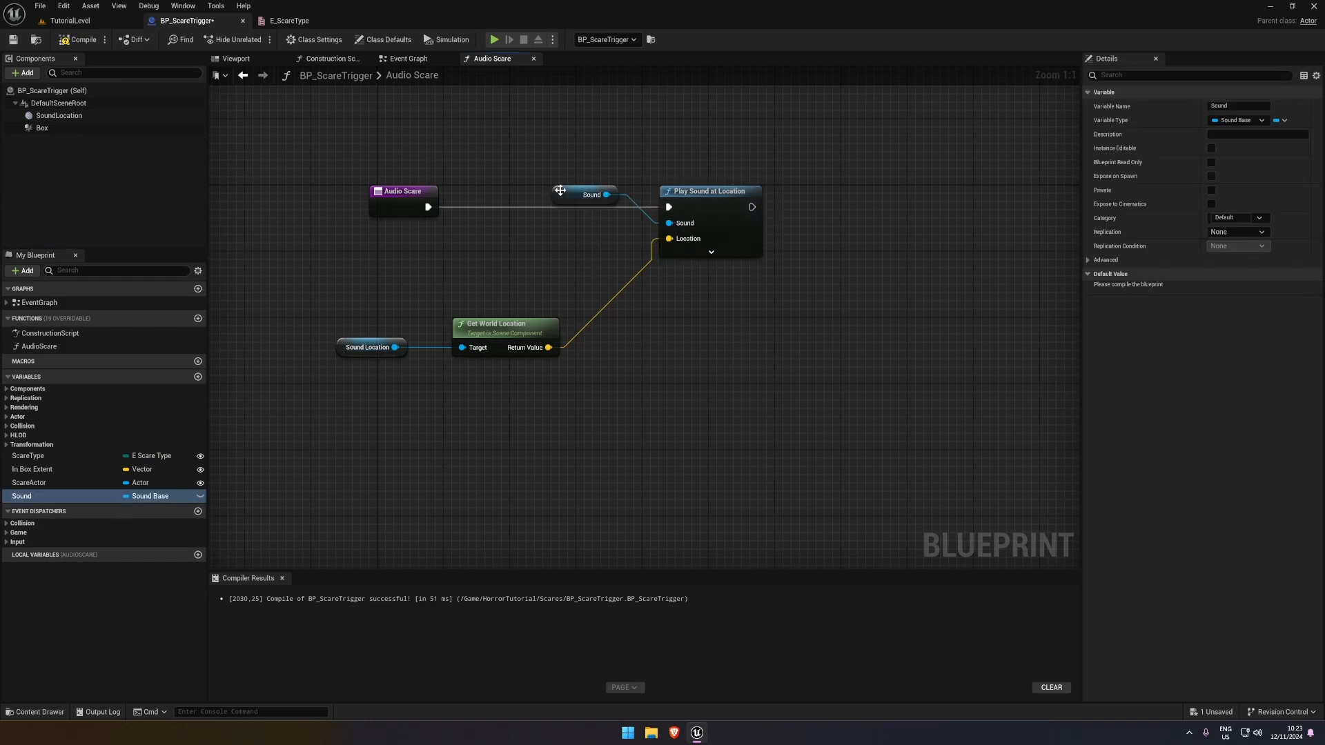
{"action": "double_click", "coordinate": [66, 497]}
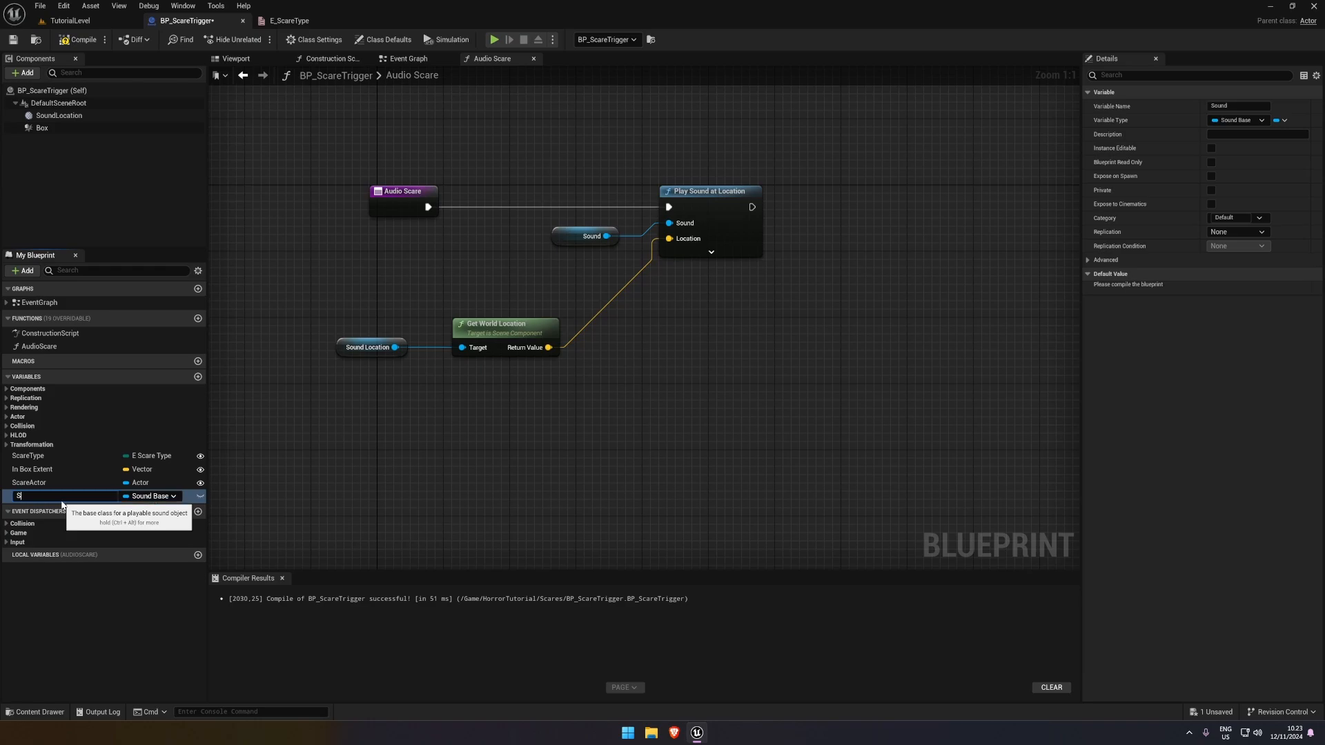
{"action": "type", "text": "ScareSound"}
{"action": "key", "text": "Return"}
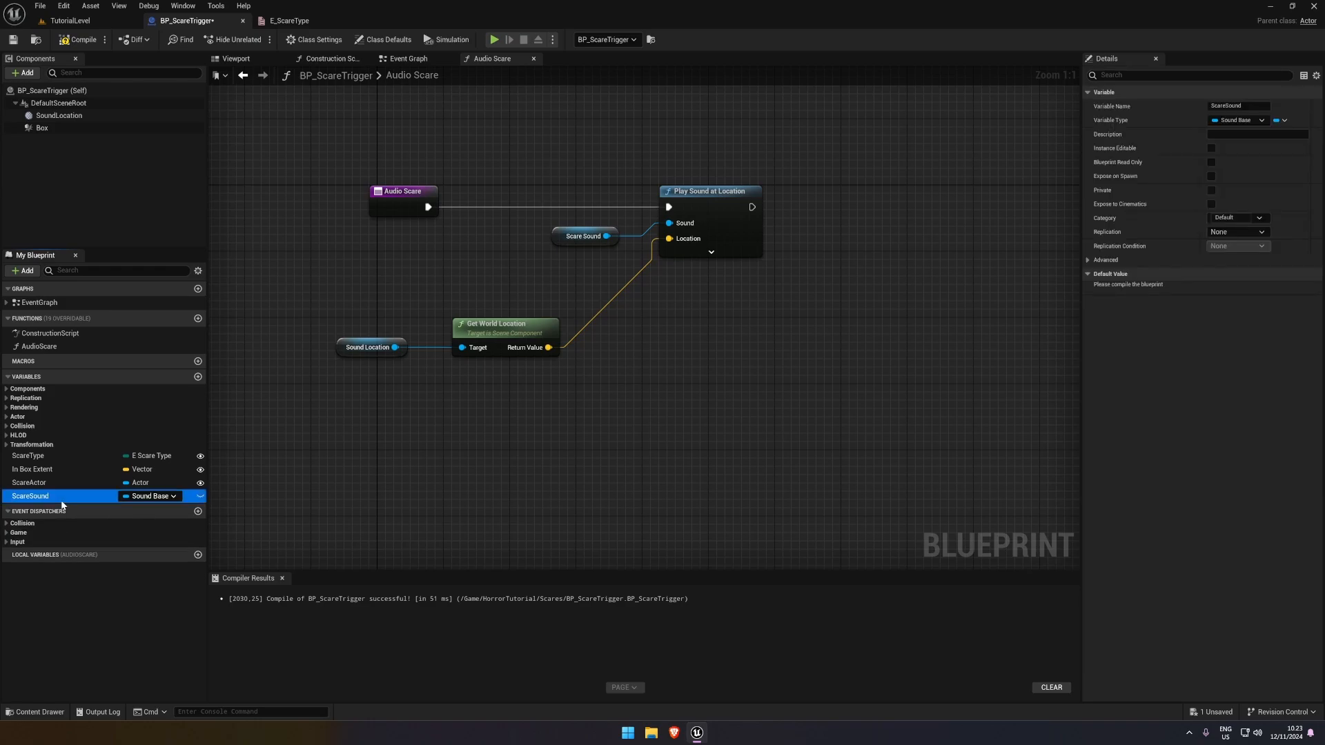
Make the ScareSound variable instance editable, and compile and save BP_ScareTrigger
{"action": "left_click", "coordinate": [200, 497]}
{"action": "left_click", "coordinate": [78, 40]}
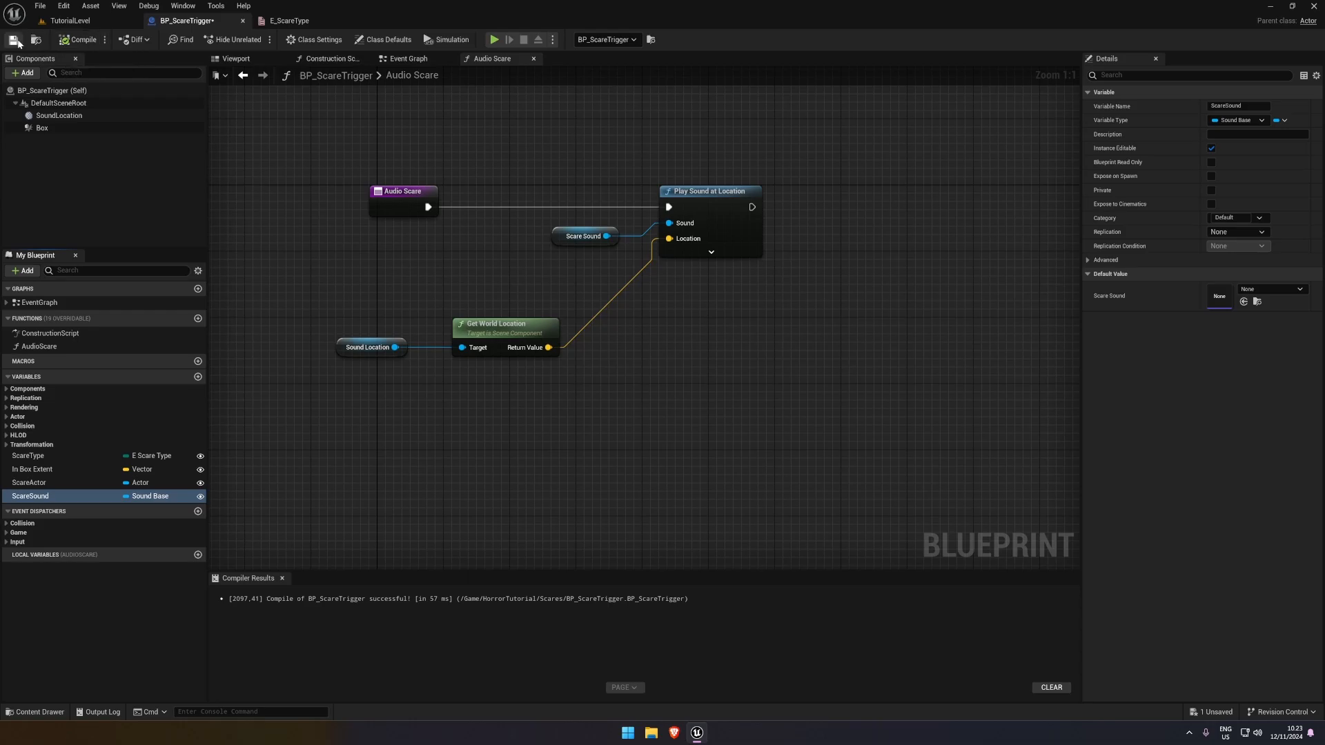
{"action": "left_click", "coordinate": [17, 40]}
{"action": "left_click", "coordinate": [323, 252]}
In TutorialLevel, enlarge the property area for the placed BP_ScareTrigger and view the assets offered for its Scare Sound
{"action": "left_click", "coordinate": [75, 24]}
{"action": "key", "text": "s"}
{"action": "right_click_drag", "start_coordinate": [497, 311], "coordinate": [345, 314]}
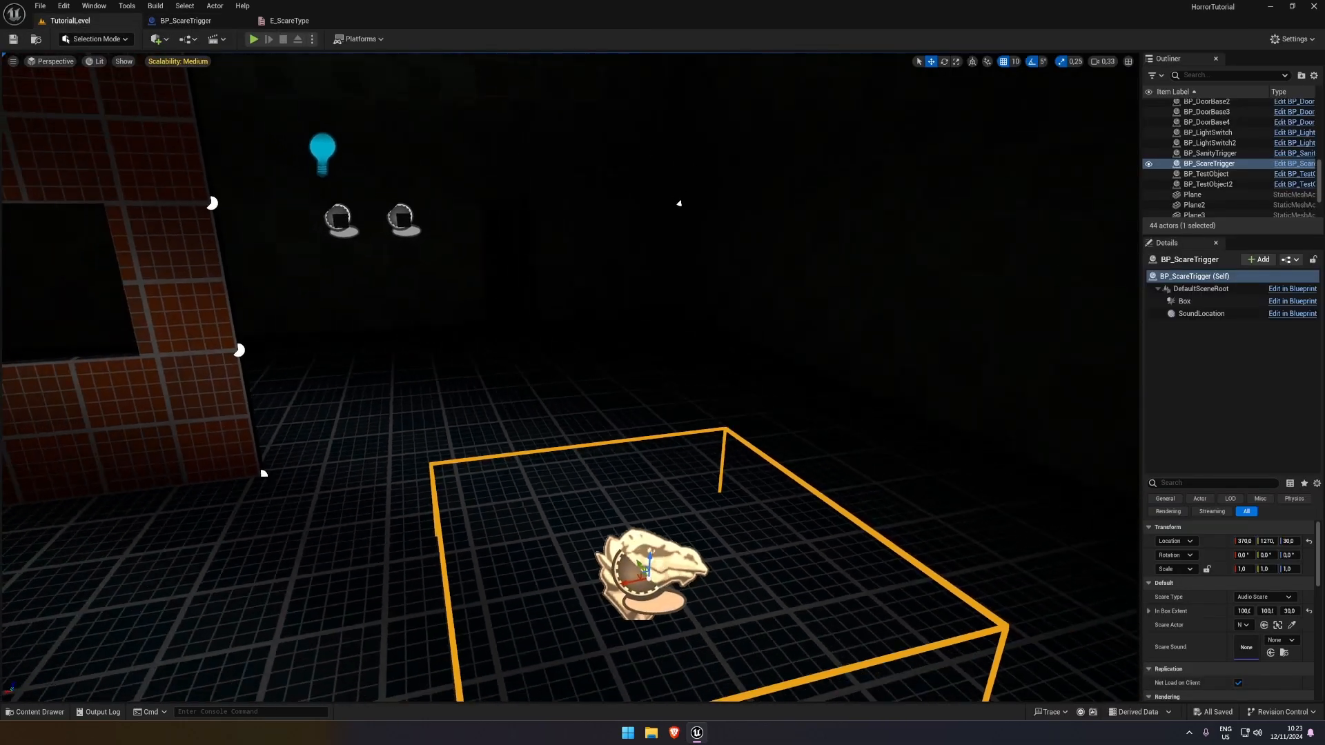
{"action": "right_click_drag", "start_coordinate": [602, 464], "coordinate": [552, 463]}
{"action": "key", "text": "s"}
{"action": "left_click", "coordinate": [602, 452]}
{"action": "left_click", "coordinate": [603, 463]}
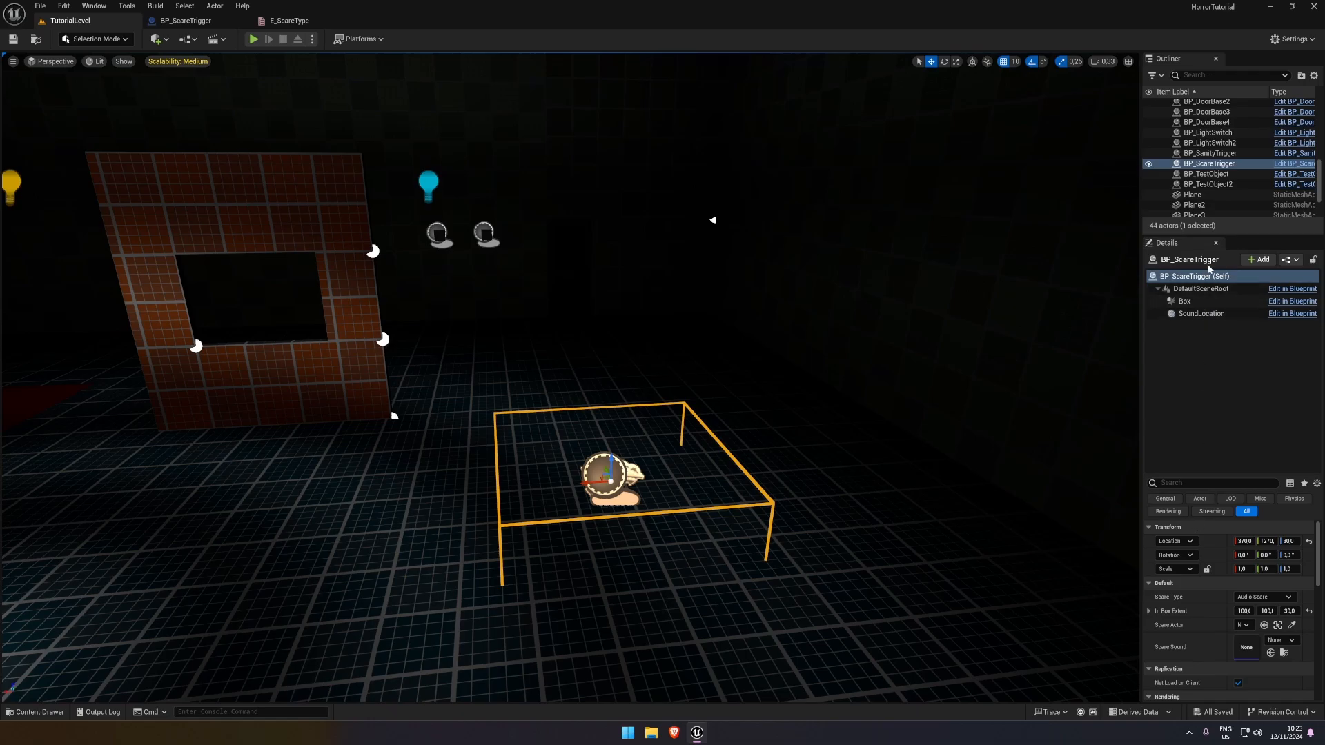
{"action": "left_click_drag", "start_coordinate": [1248, 235], "coordinate": [1251, 152]}
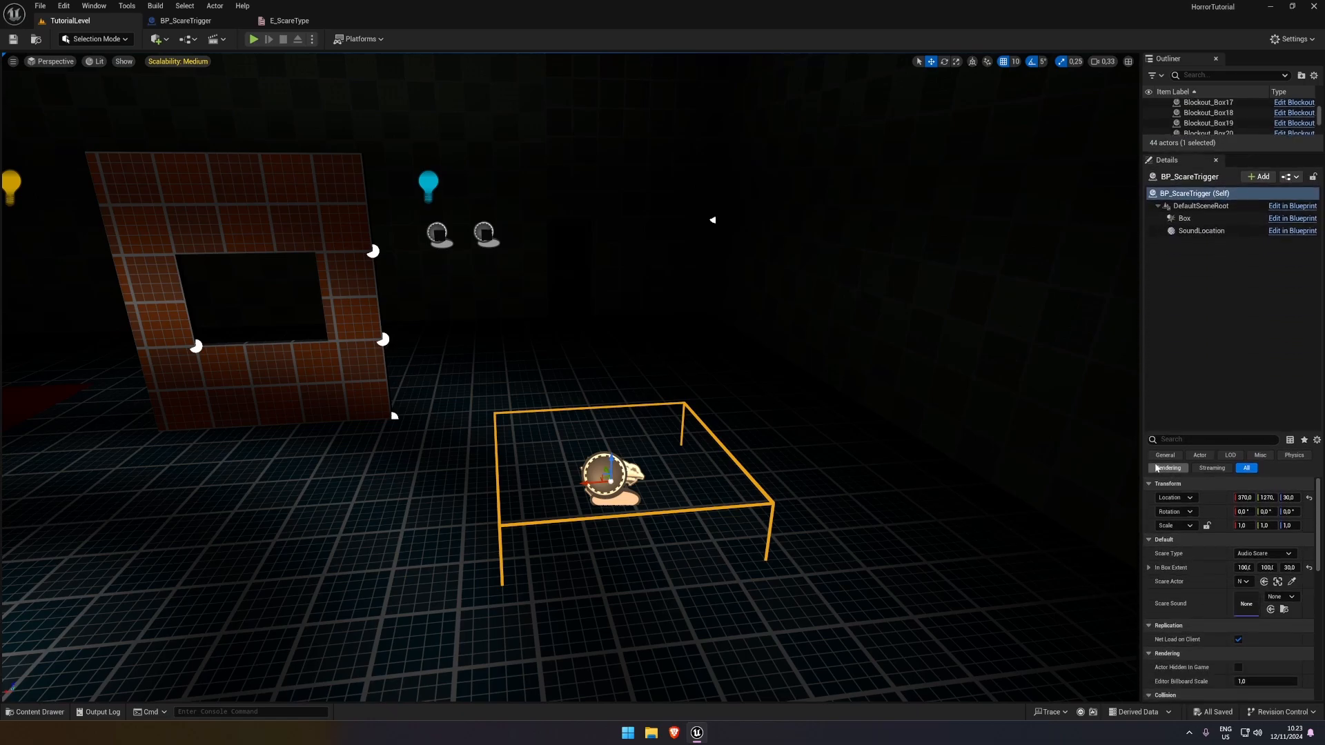
{"action": "left_click_drag", "start_coordinate": [1144, 490], "coordinate": [1119, 483]}
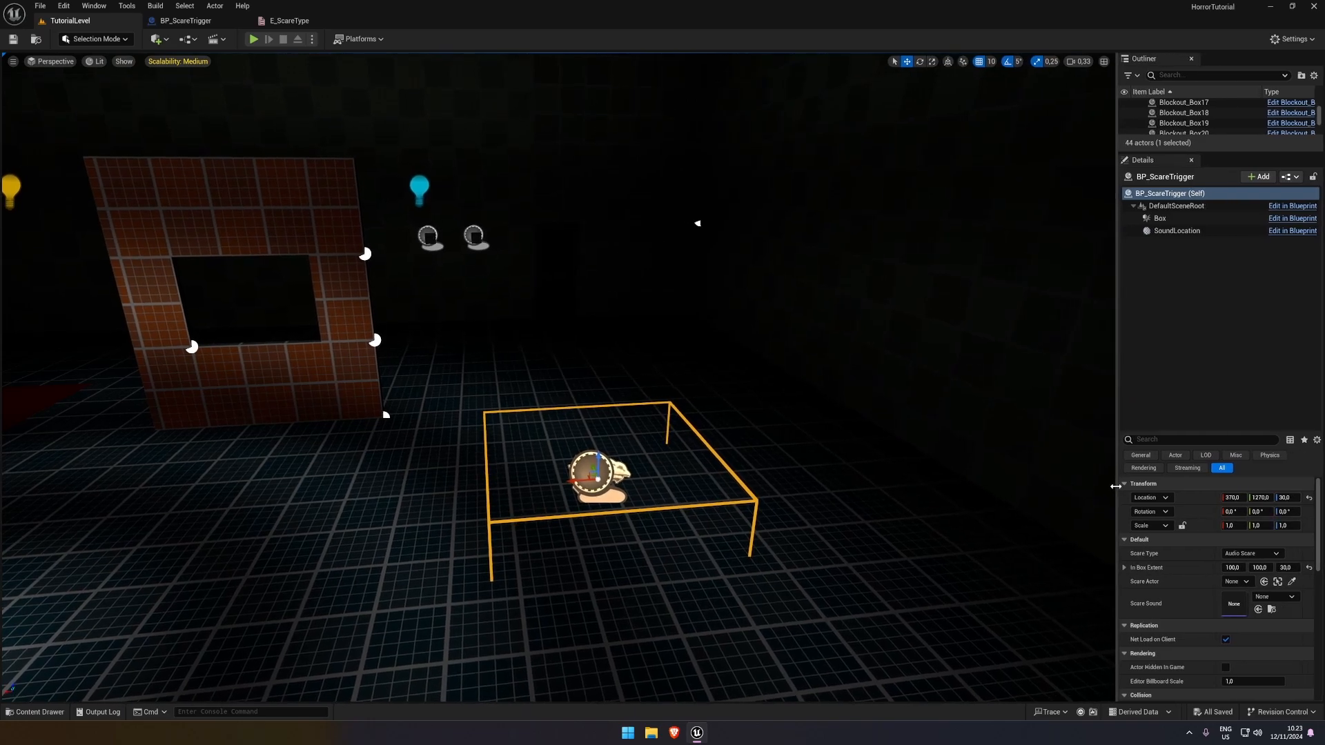
{"action": "left_click_drag", "start_coordinate": [1280, 431], "coordinate": [1280, 247]}
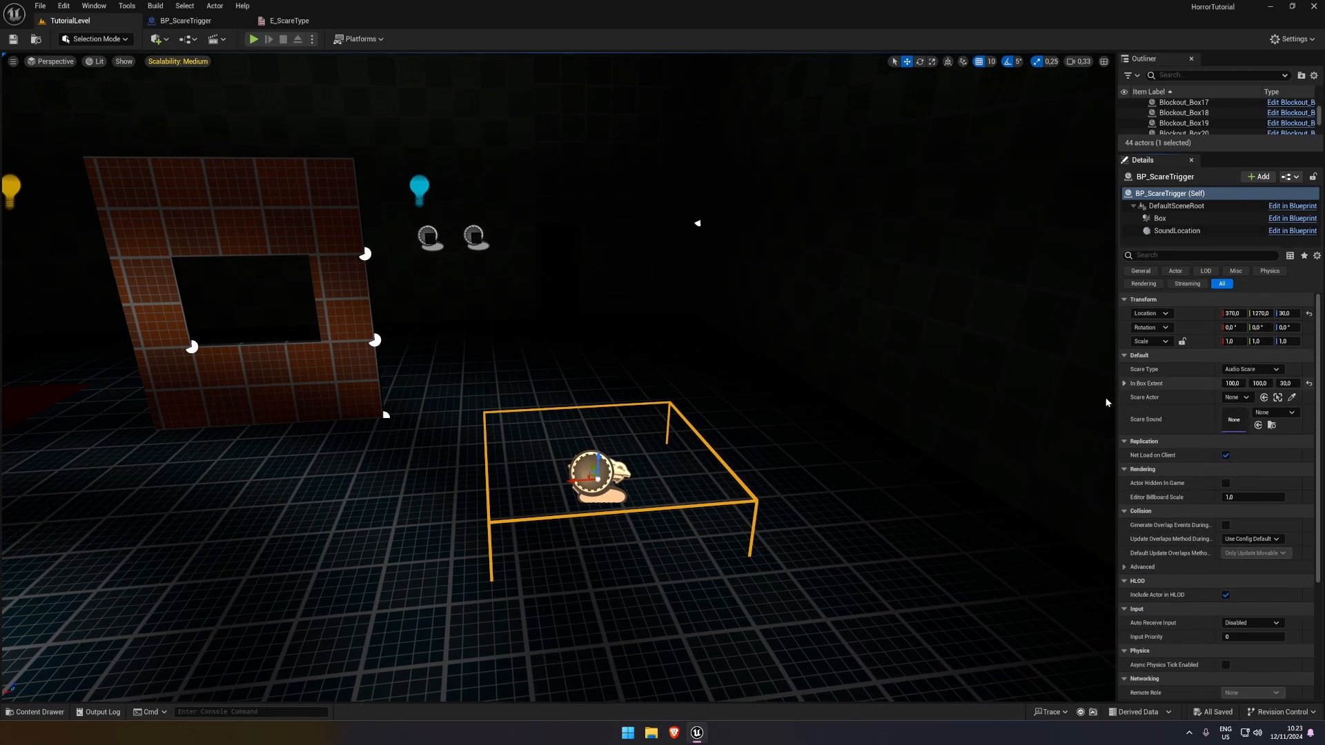
{"action": "left_click", "coordinate": [1274, 413]}
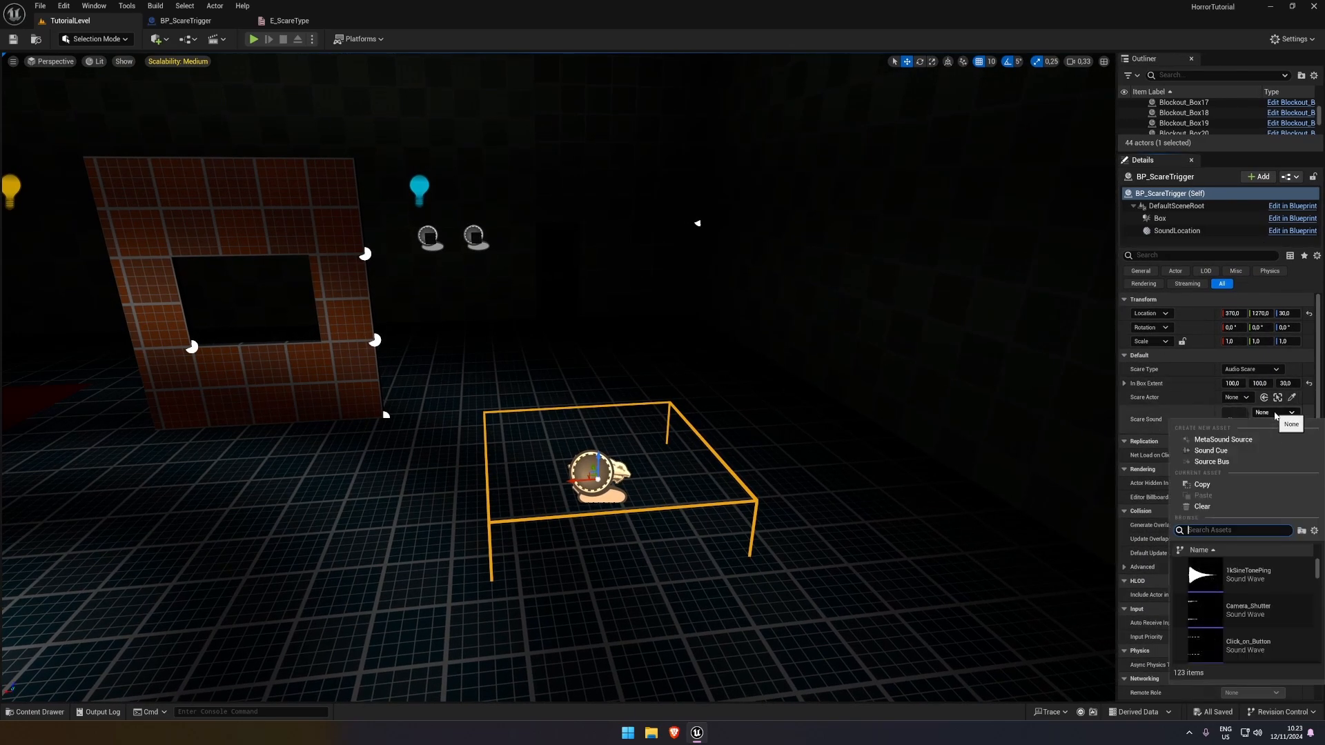
{"action": "left_click", "coordinate": [1273, 414]}
Create a MetaSound Source named MS_Scare in the Scares folder and open it for editing
{"action": "left_click", "coordinate": [34, 711]}
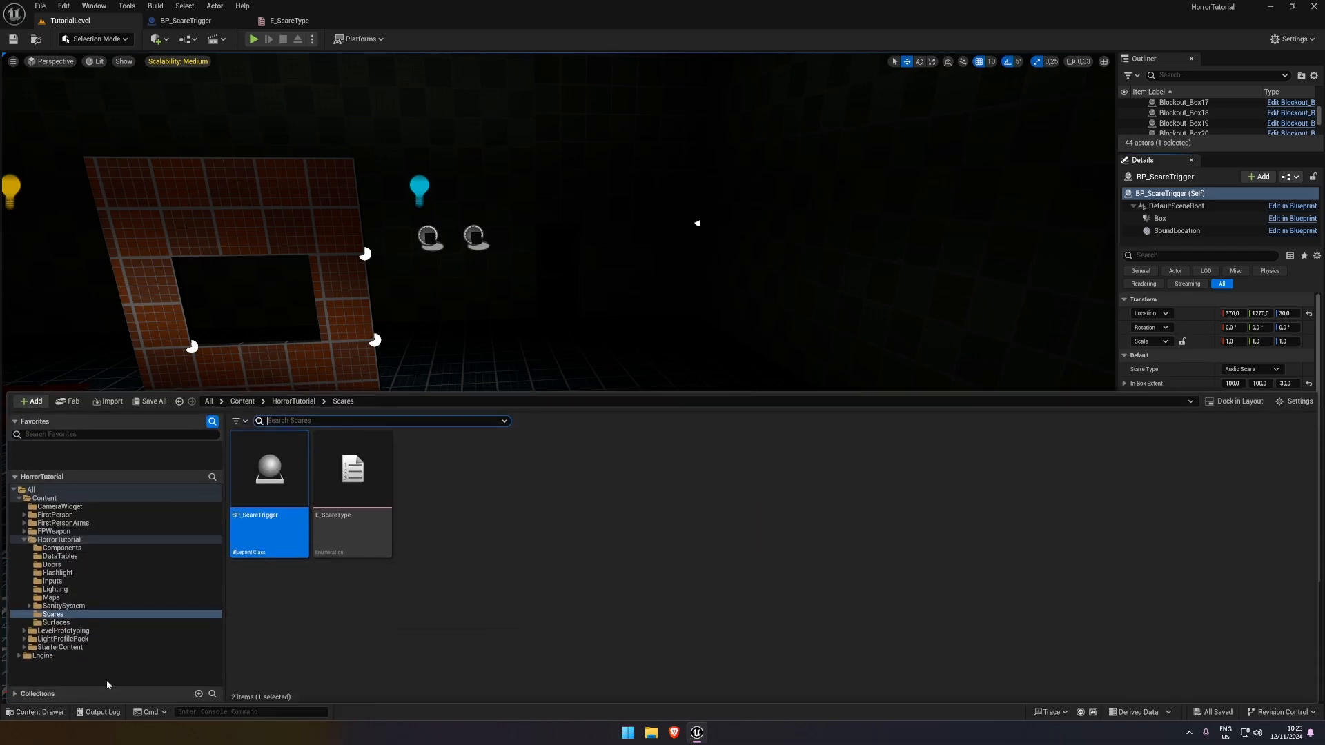
{"action": "right_click", "coordinate": [429, 534]}
{"action": "mouse_move", "coordinate": [481, 343]}
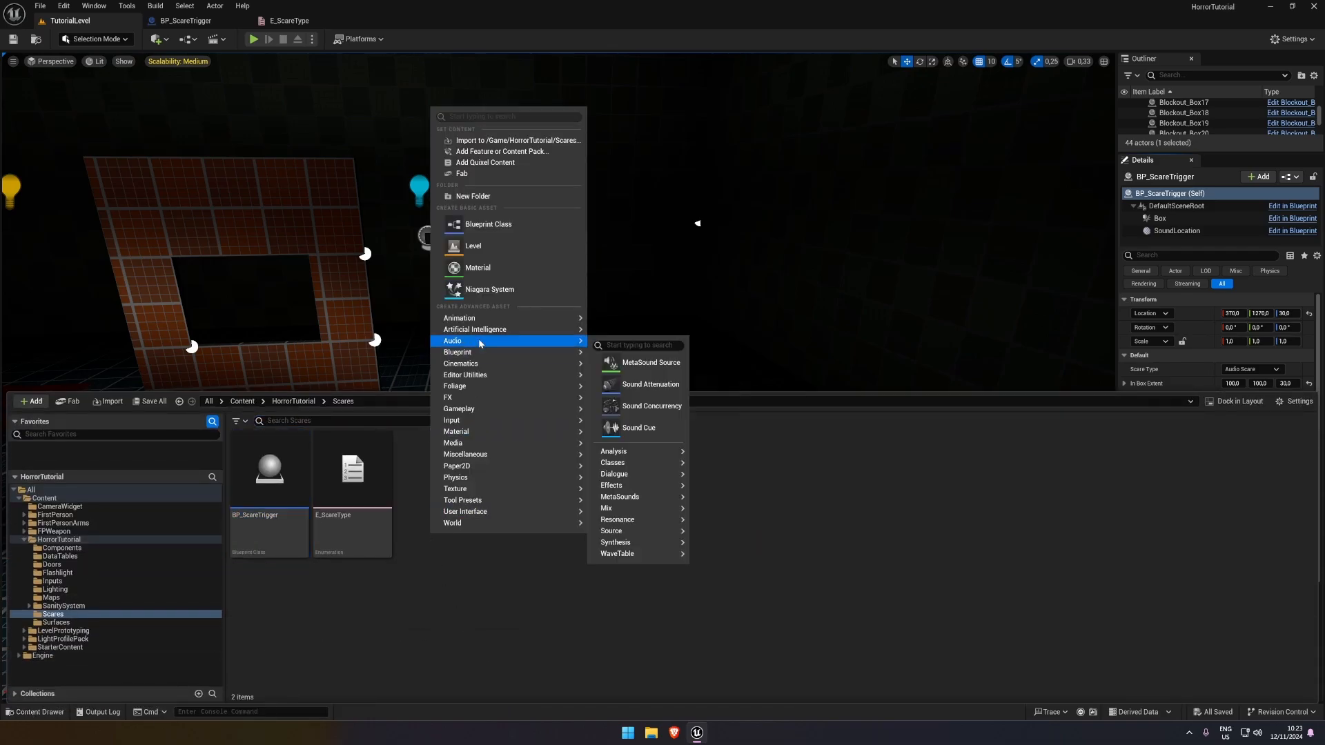
{"action": "left_click", "coordinate": [637, 364]}
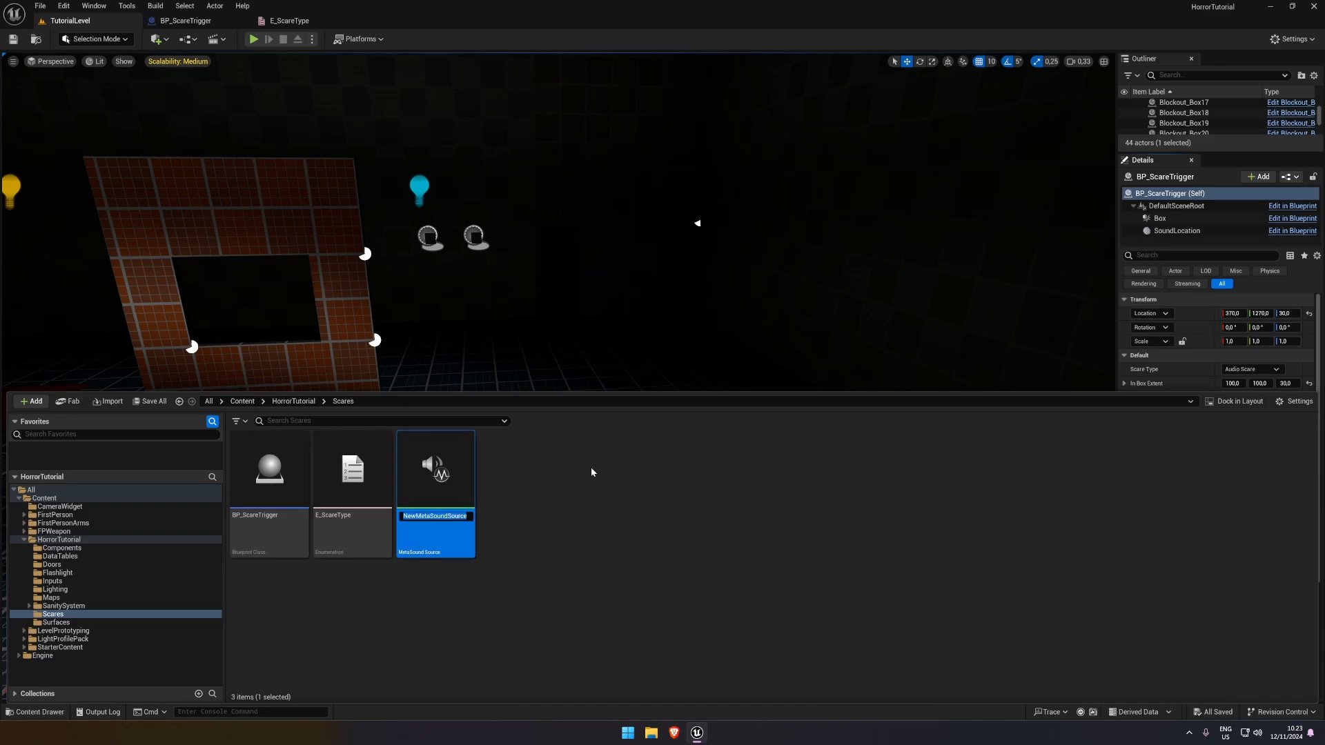
{"action": "type", "text": "MS_Scare"}
{"action": "key", "text": "Return"}
{"action": "double_click", "coordinate": [409, 492]}
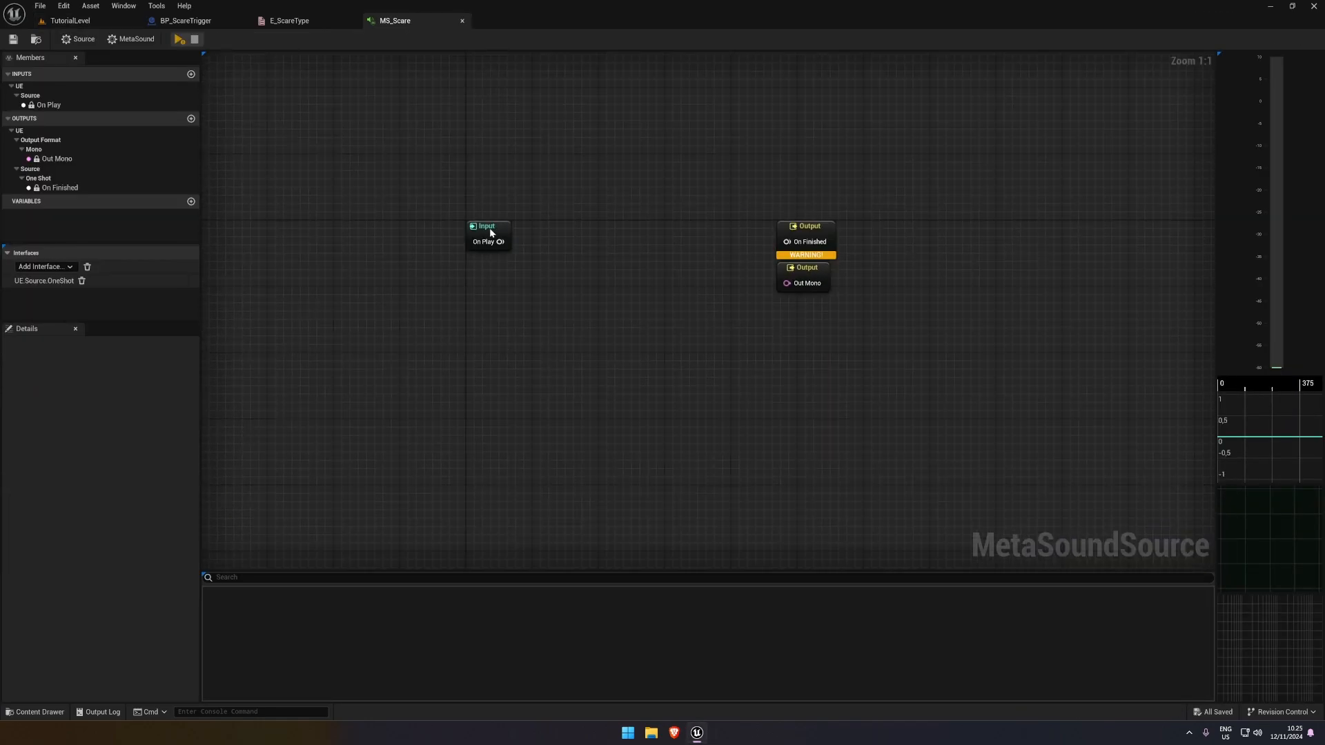
Position the On Play input node well apart from the On Finished and Out Mono output nodes in the MS_Scare graph
{"action": "left_click_drag", "start_coordinate": [491, 231], "coordinate": [391, 239]}
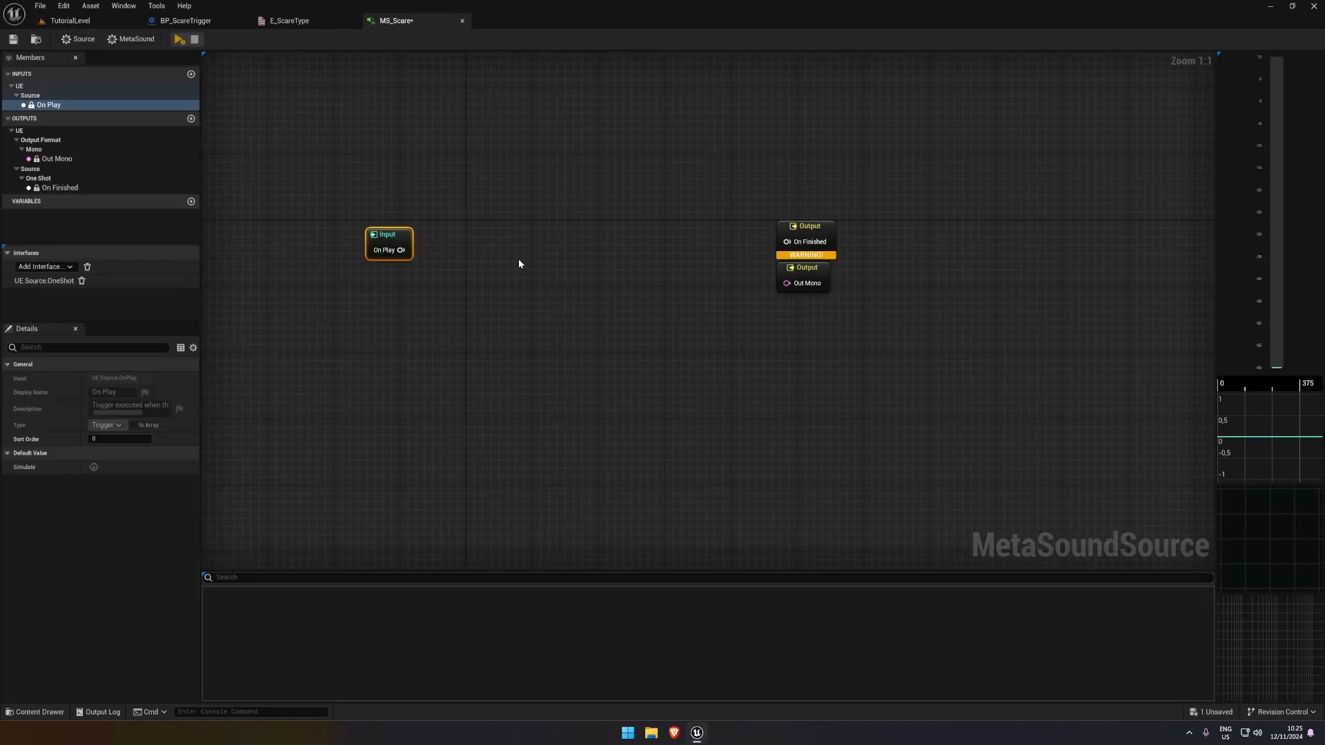
{"action": "right_click_drag", "start_coordinate": [519, 259], "coordinate": [539, 231]}
{"action": "mouse_move", "coordinate": [393, 205]}
{"action": "left_mouse_down"}
{"action": "mouse_move", "coordinate": [427, 189]}
{"action": "mouse_move", "coordinate": [418, 198]}
{"action": "left_mouse_up"}
{"action": "right_click_drag", "start_coordinate": [541, 246], "coordinate": [464, 253]}
{"action": "left_click", "coordinate": [464, 252]}
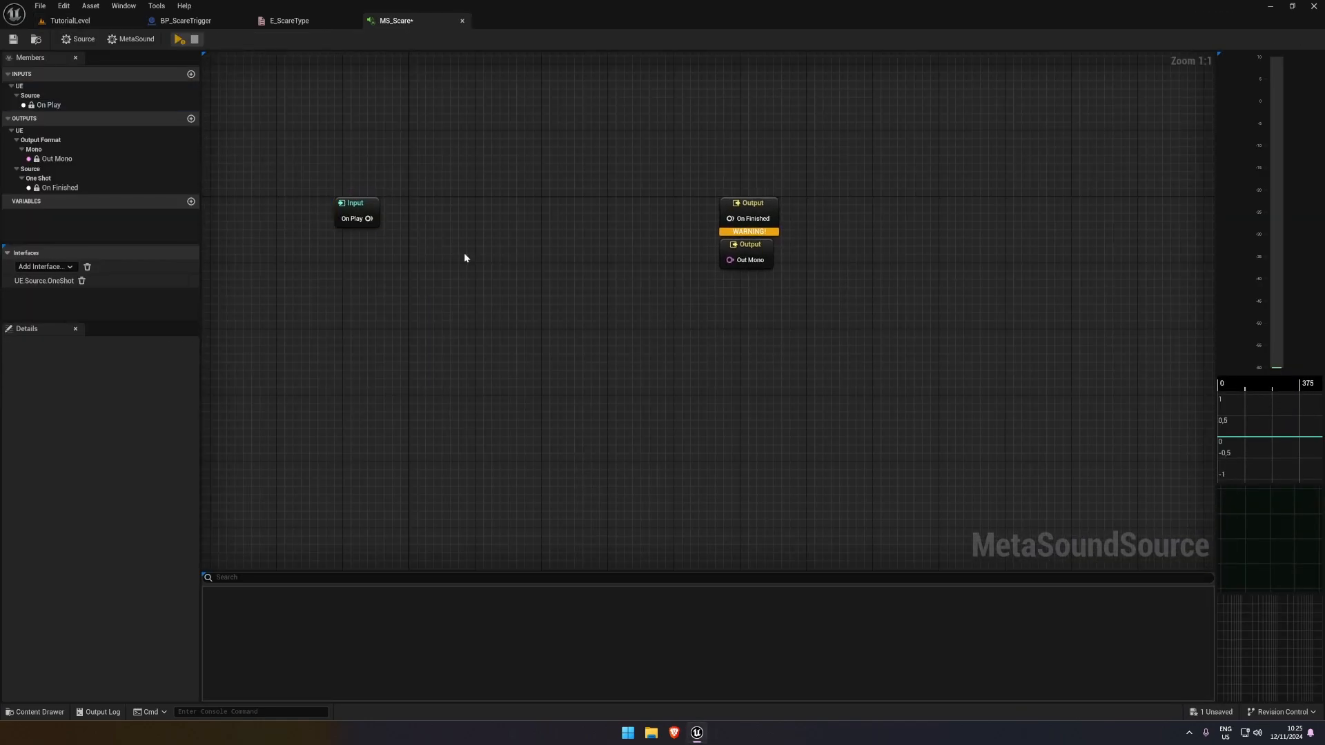
{"action": "left_click", "coordinate": [339, 200]}
{"action": "left_click", "coordinate": [231, 211]}
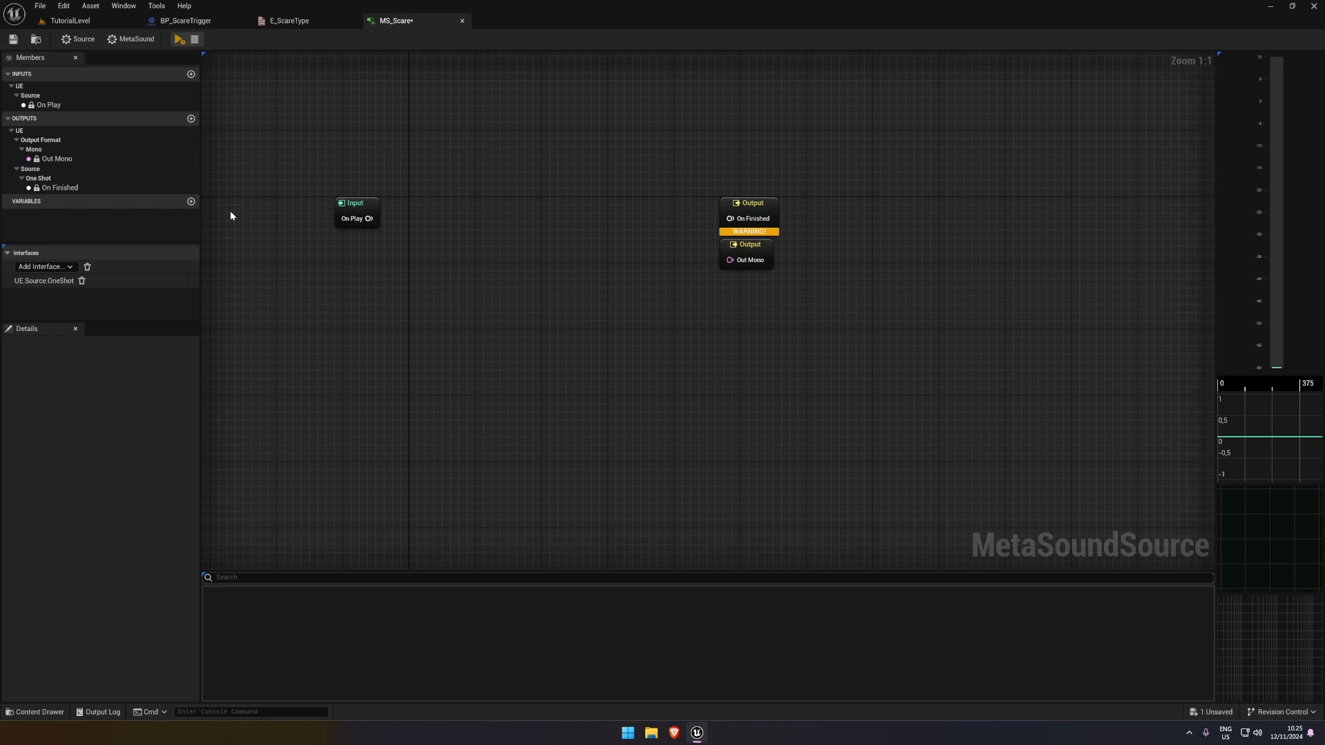
Add a variable to MS_Scare, set its type to WaveAsset and make it an array
{"action": "left_click", "coordinate": [191, 201]}
{"action": "left_click", "coordinate": [36, 215]}
{"action": "left_click", "coordinate": [36, 215]}
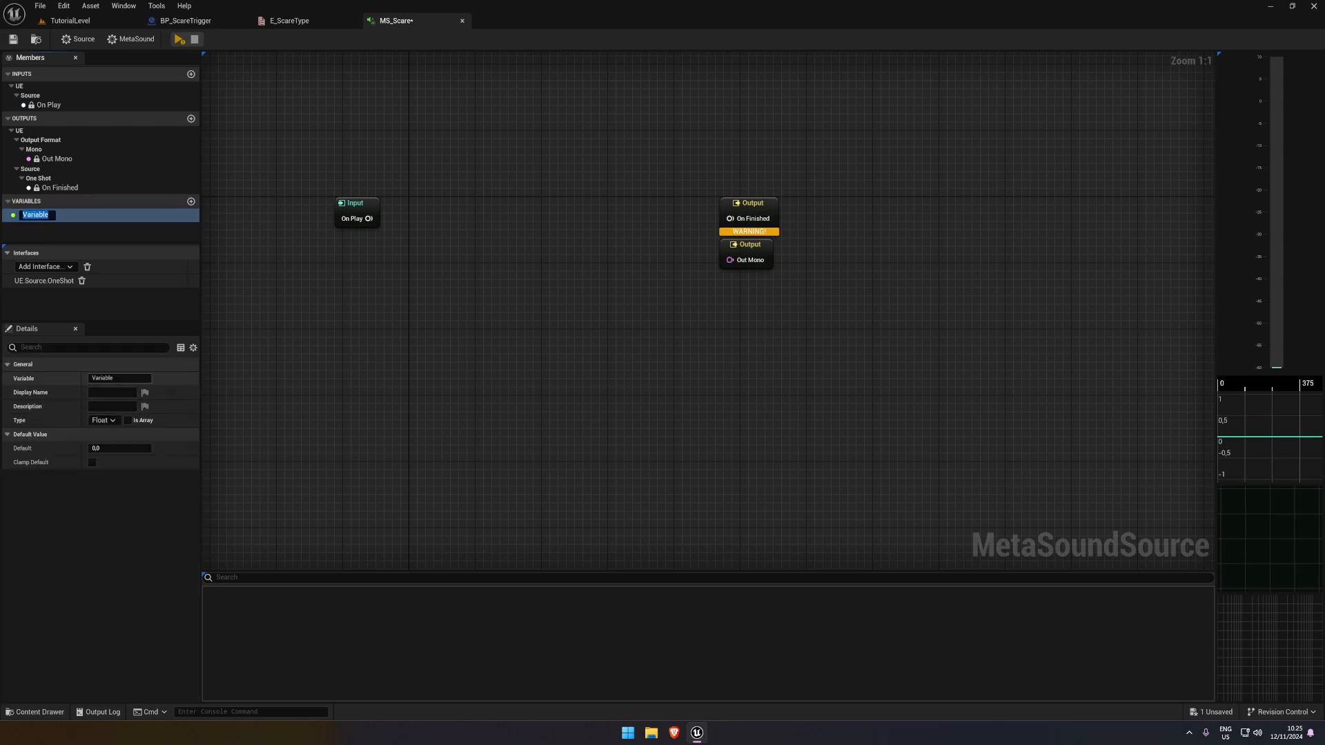
{"action": "key", "text": "Return"}
{"action": "left_click", "coordinate": [114, 423]}
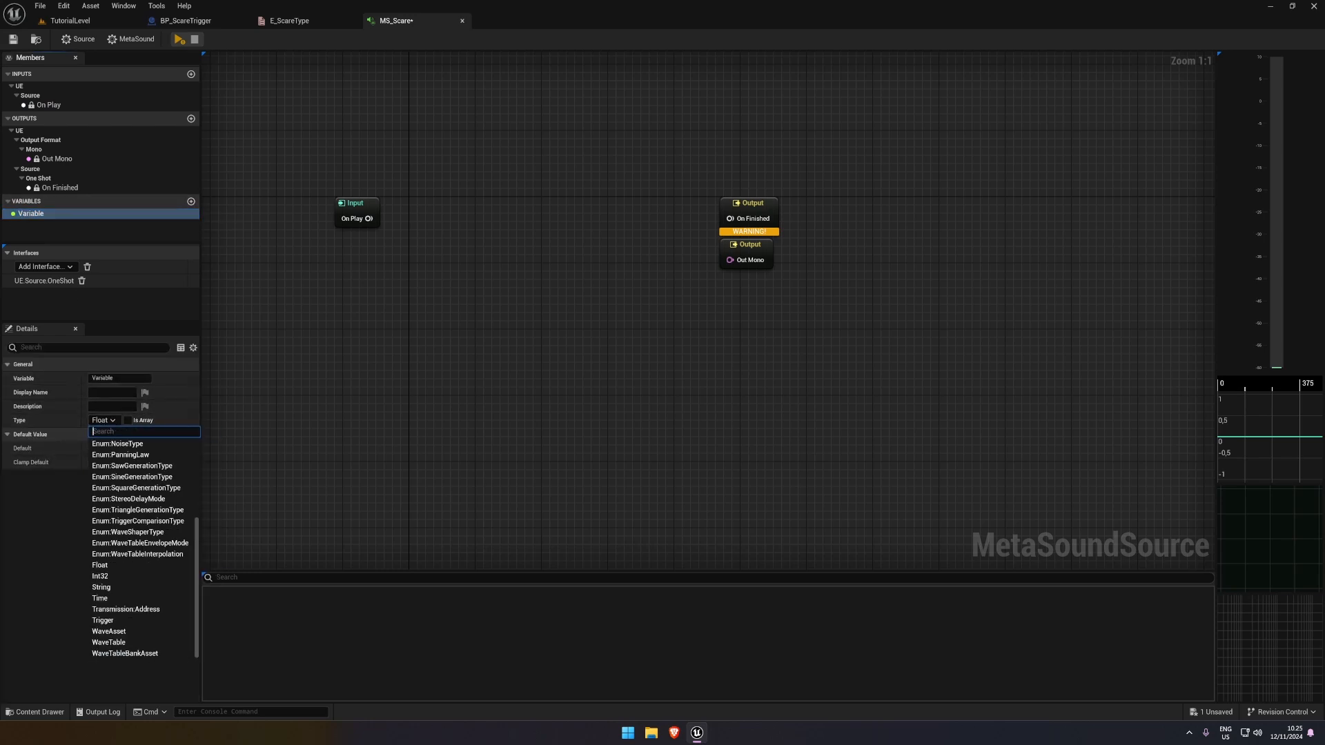
{"action": "left_click", "coordinate": [145, 632]}
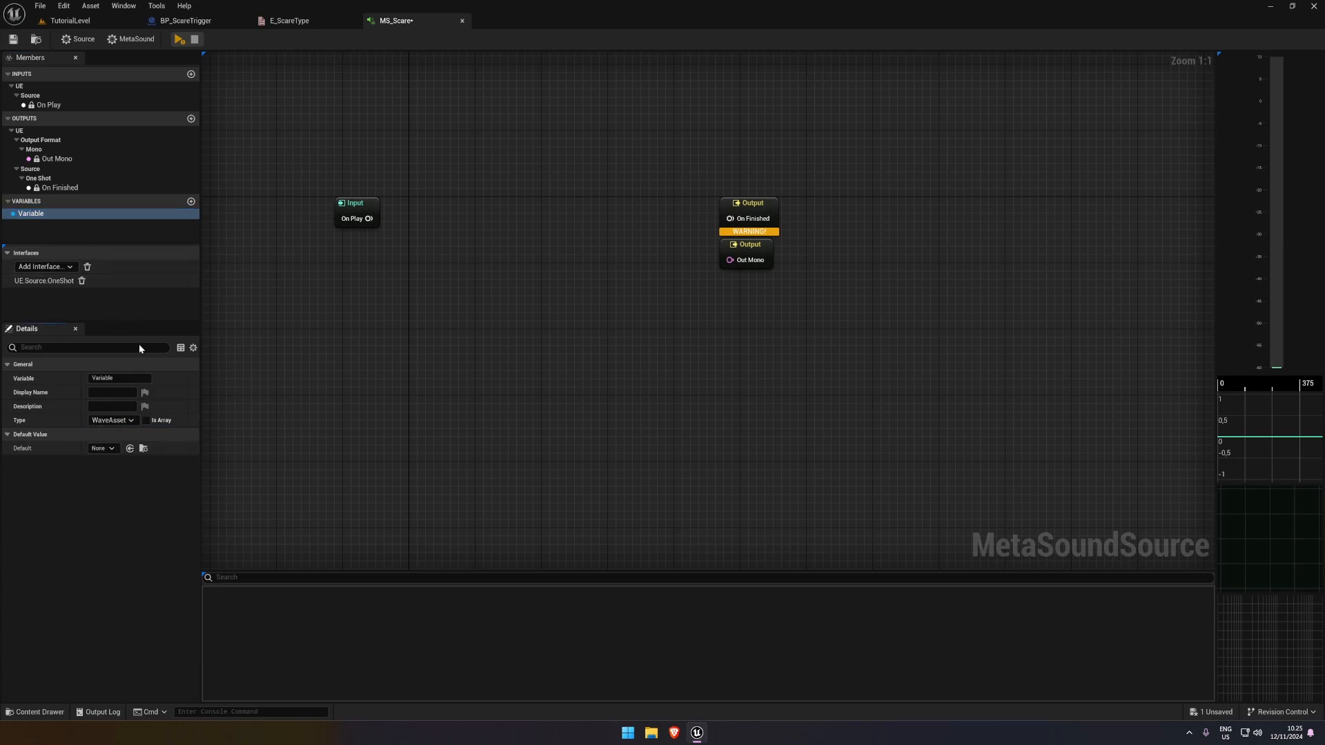
{"action": "left_click", "coordinate": [146, 421]}
Rename the WaveAsset array variable in MS_Scare to JumpScareSounds
{"action": "double_click", "coordinate": [30, 214]}
{"action": "left_click", "coordinate": [56, 221]}
{"action": "left_click", "coordinate": [55, 221]}
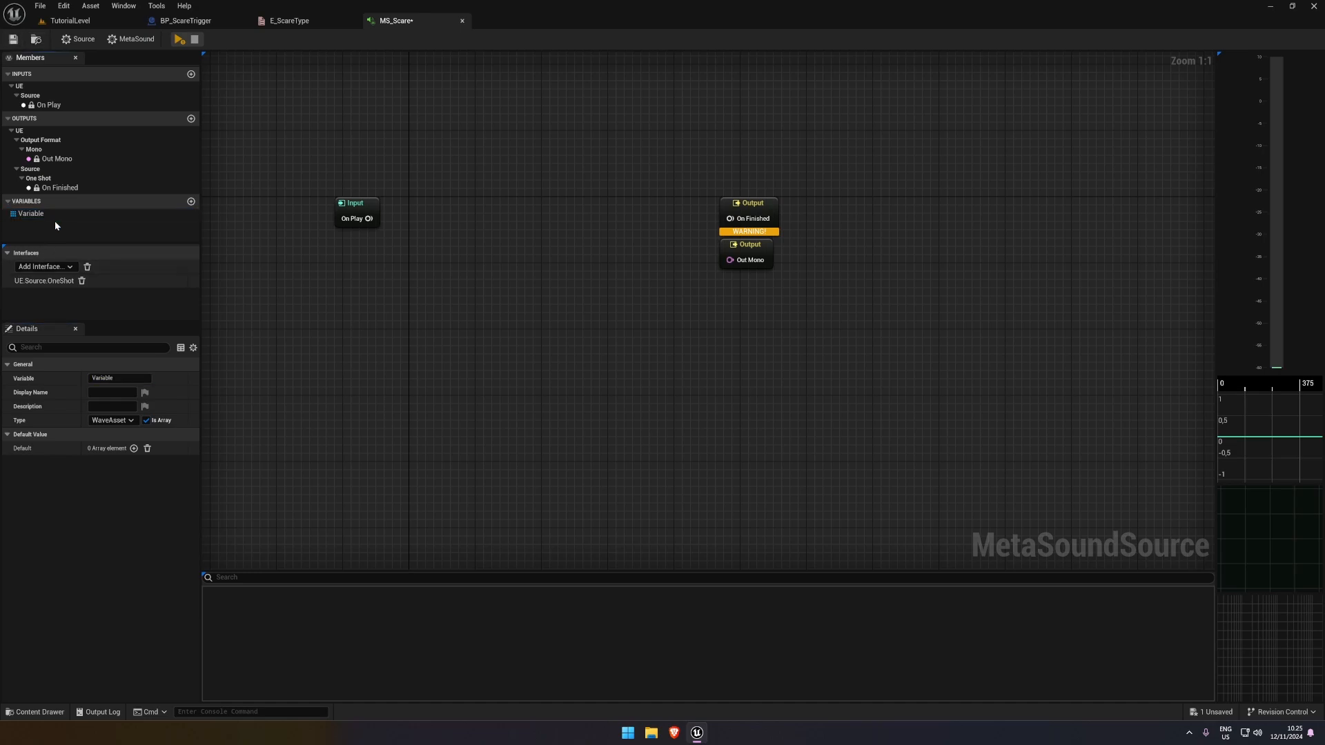
{"action": "left_click", "coordinate": [55, 219]}
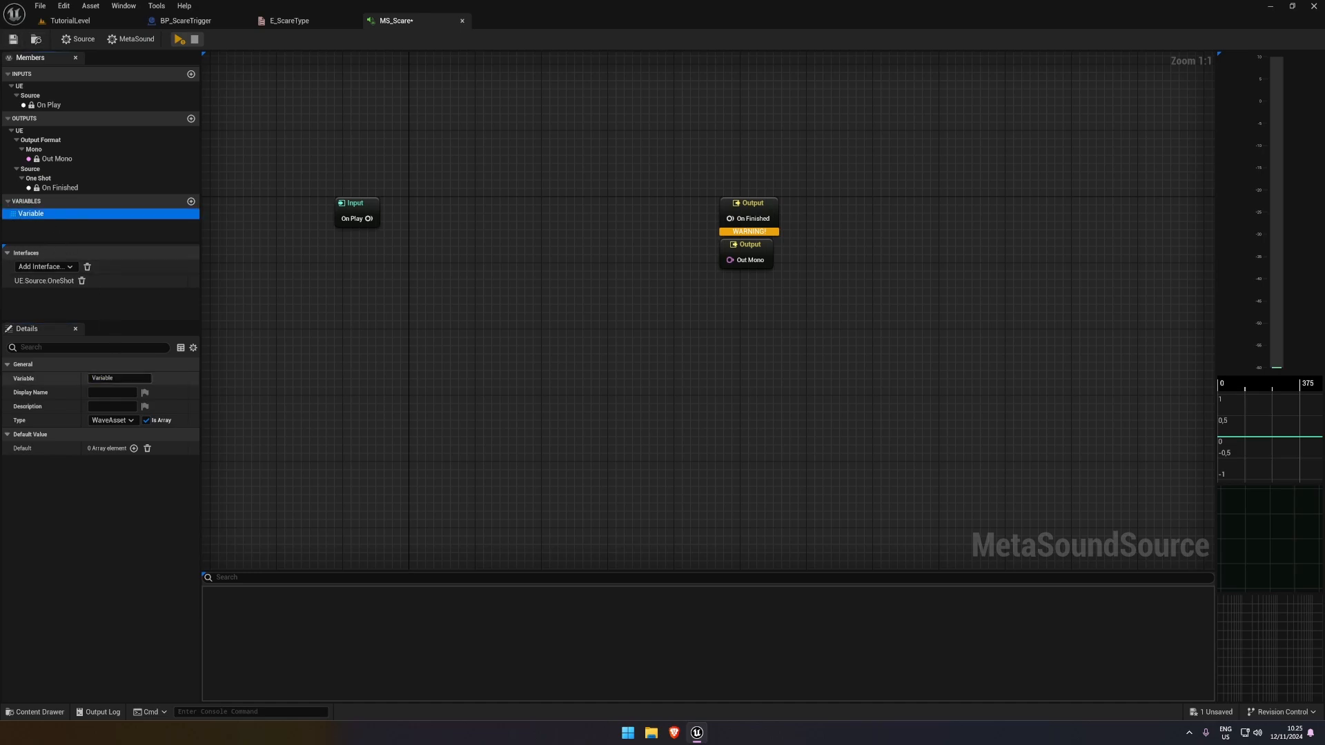
{"action": "left_click", "coordinate": [122, 380]}
{"action": "type", "text": "JumpScareSounds"}
{"action": "key", "text": "Return"}
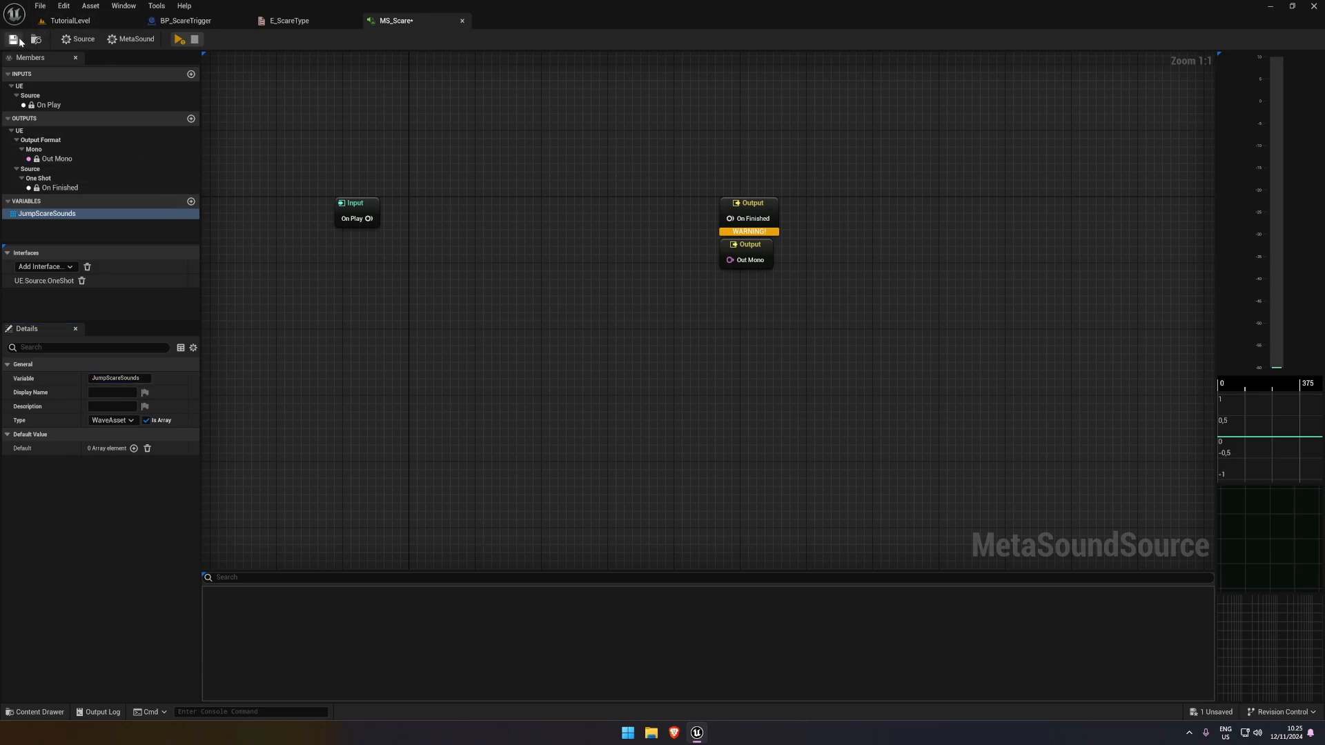
Add three default elements to JumpScareSounds, assigning the Camera_Shutter sound to index 0 and Click_on_Button to index 1
{"action": "left_click", "coordinate": [134, 449]}
{"action": "left_click", "coordinate": [134, 449]}
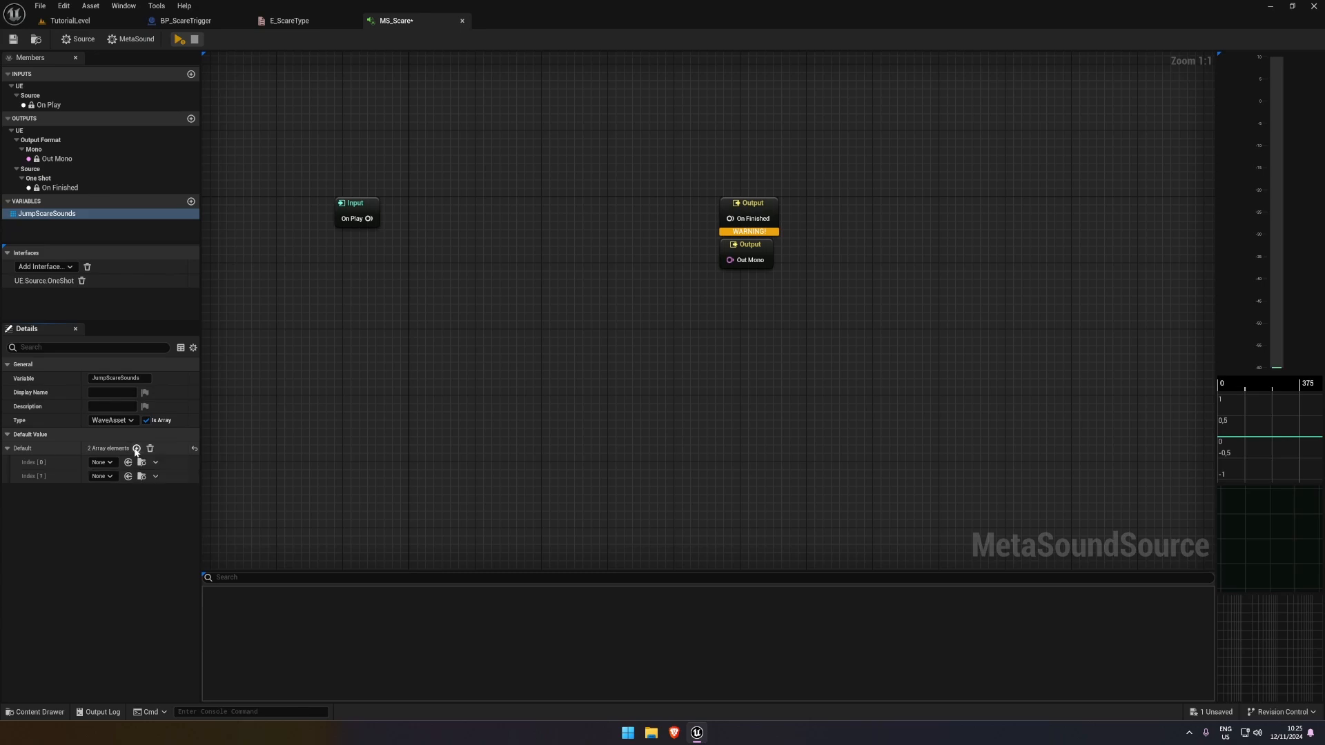
{"action": "left_click", "coordinate": [134, 448]}
{"action": "left_click", "coordinate": [102, 462]}
{"action": "left_click", "coordinate": [206, 386]}
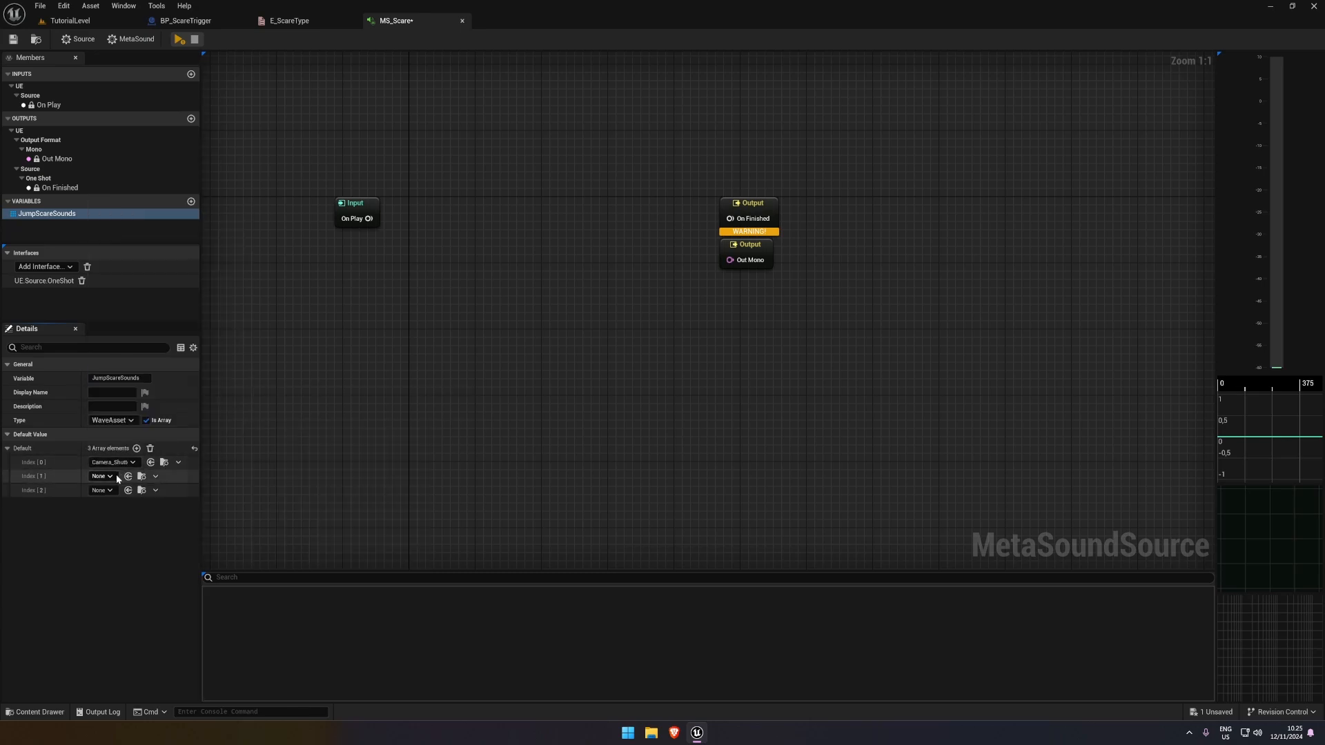
{"action": "left_click", "coordinate": [111, 476]}
{"action": "left_click", "coordinate": [125, 436]}
{"action": "left_click", "coordinate": [216, 433]}
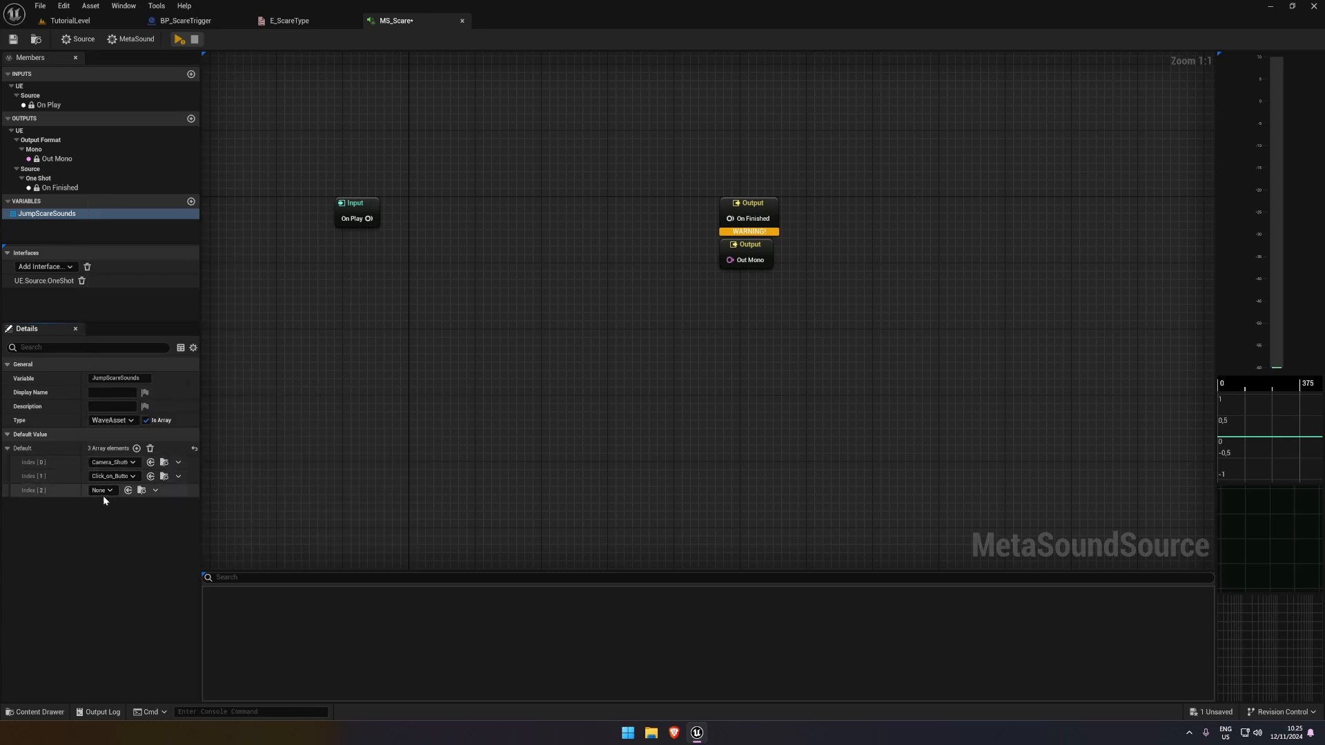
Audition several sound waves for index 2 of JumpScareSounds and assign Enter_Simulate
{"action": "left_click", "coordinate": [102, 491]}
{"action": "scroll", "coordinate": [181, 445], "scroll_direction": "down", "scroll_amount": 3}
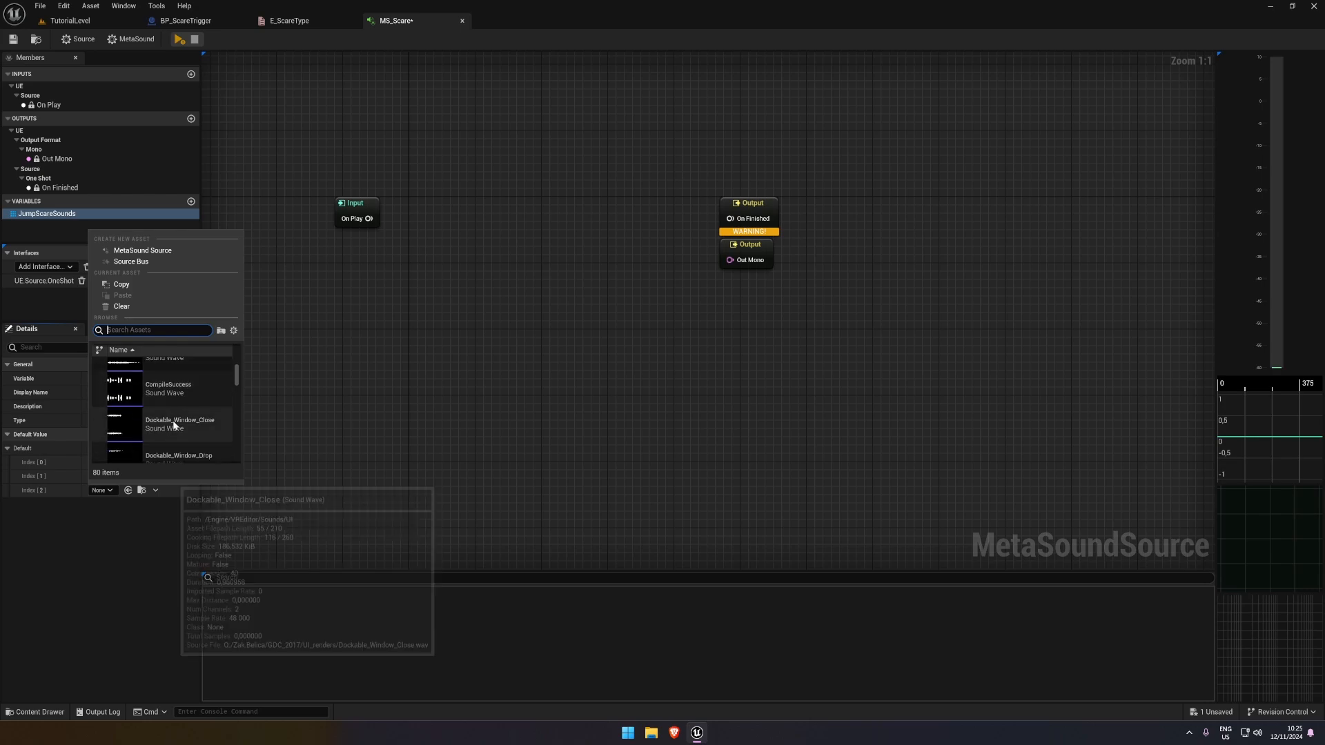
{"action": "scroll", "coordinate": [173, 422], "scroll_direction": "down", "scroll_amount": 3}
{"action": "left_click", "coordinate": [124, 409]}
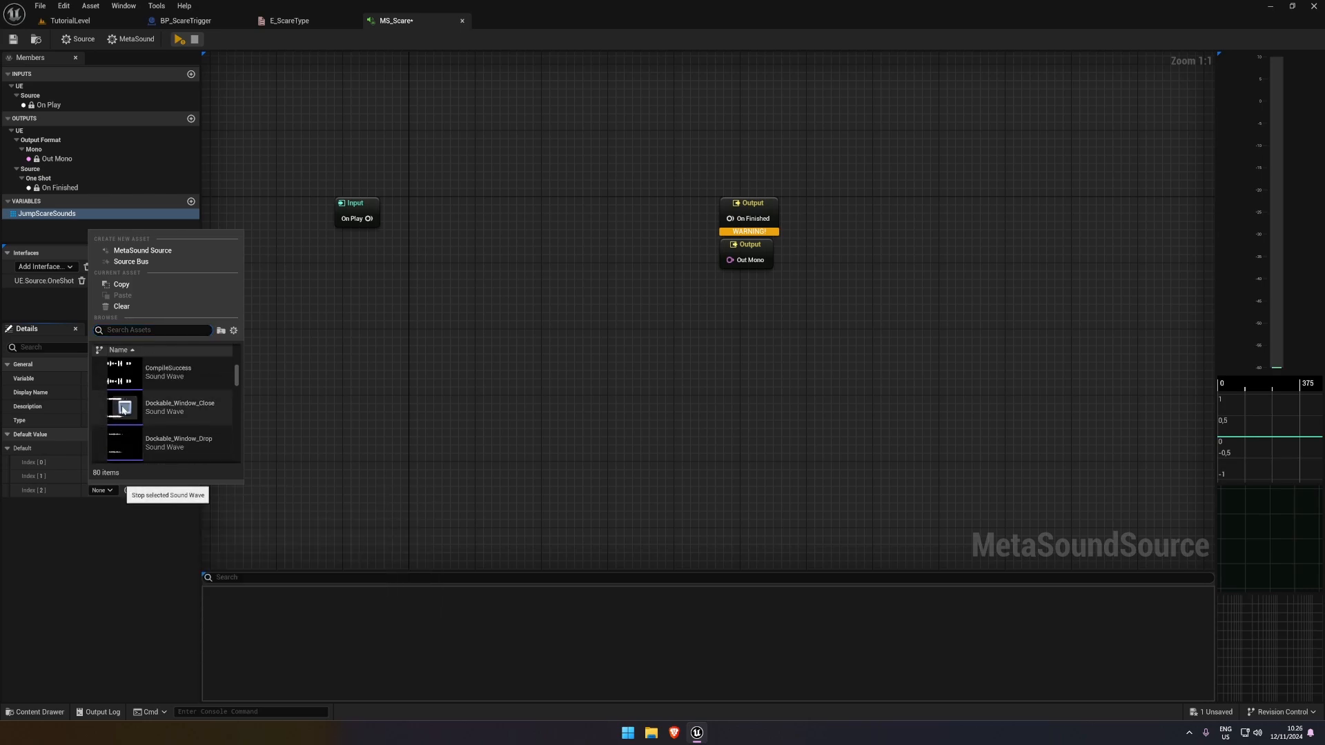
{"action": "scroll", "coordinate": [124, 421], "scroll_direction": "down", "scroll_amount": 1}
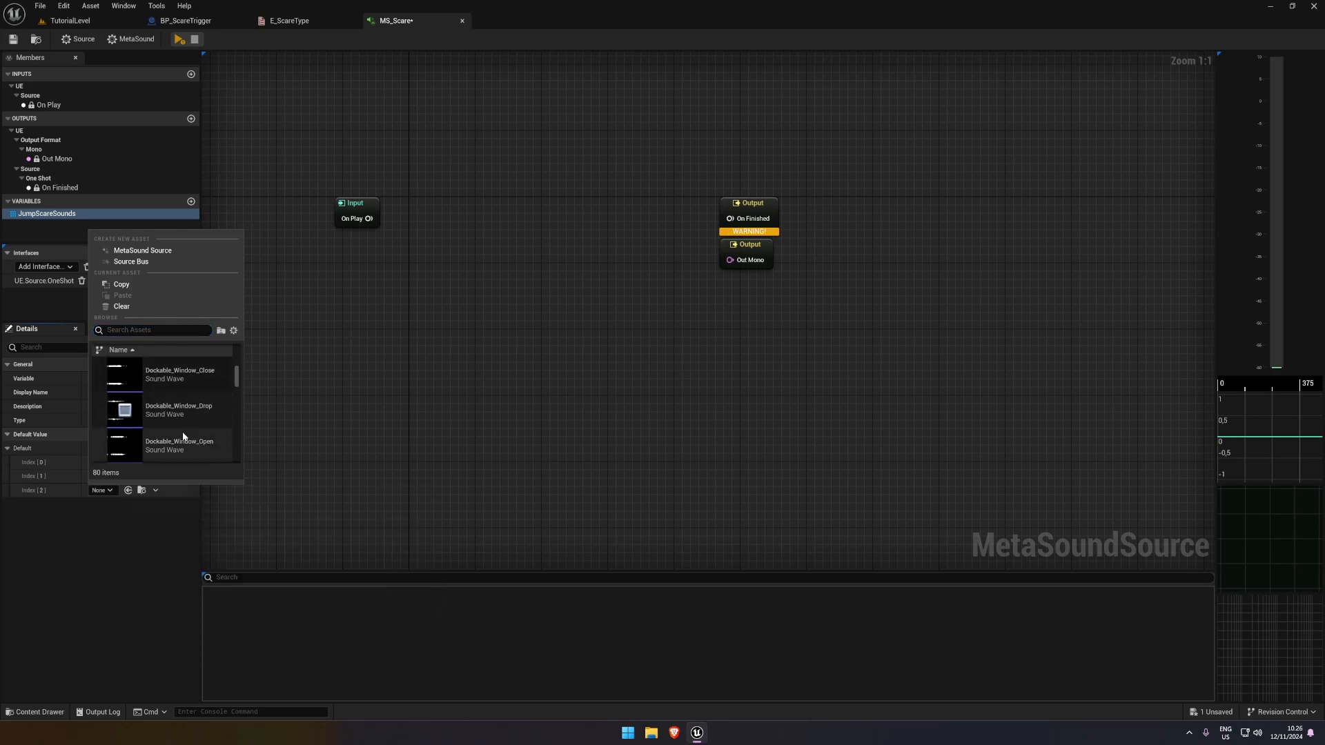
{"action": "left_click", "coordinate": [123, 447]}
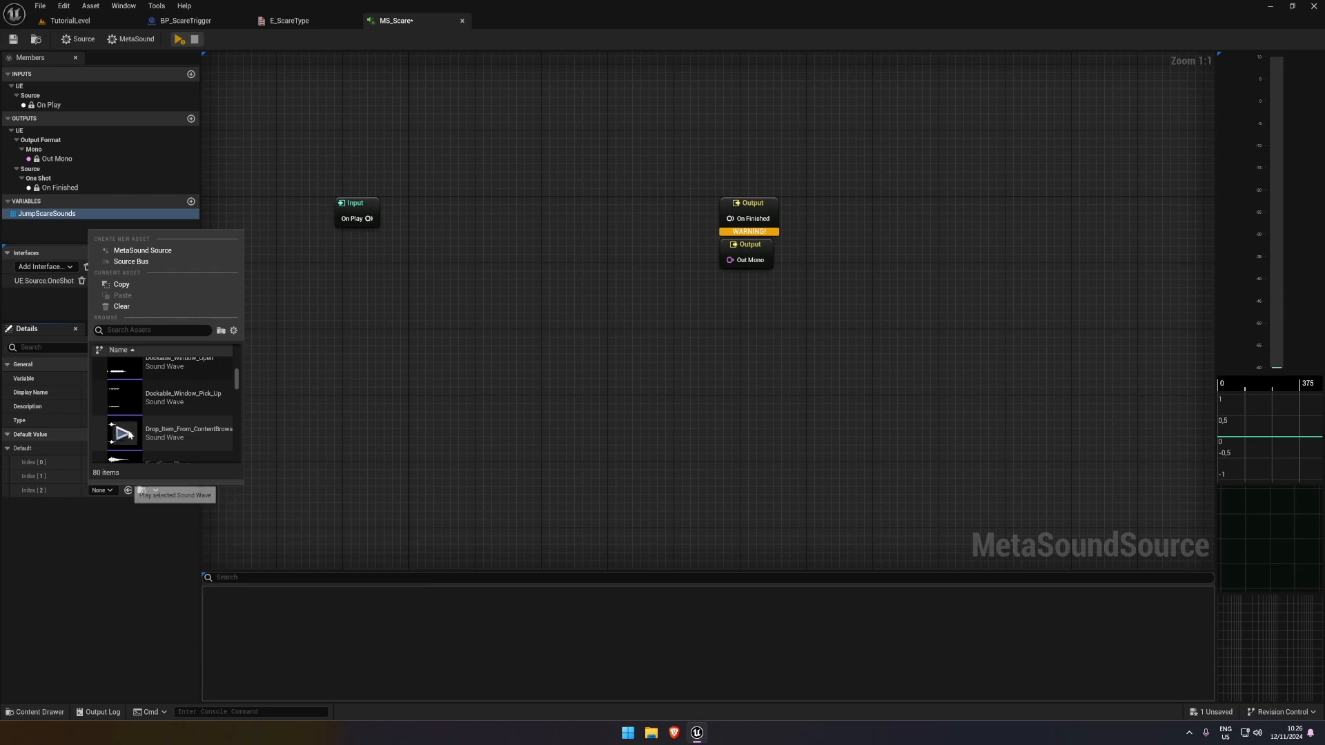
{"action": "scroll", "coordinate": [125, 436], "scroll_direction": "down", "scroll_amount": 3}
{"action": "scroll", "coordinate": [125, 414], "scroll_direction": "down", "scroll_amount": 3}
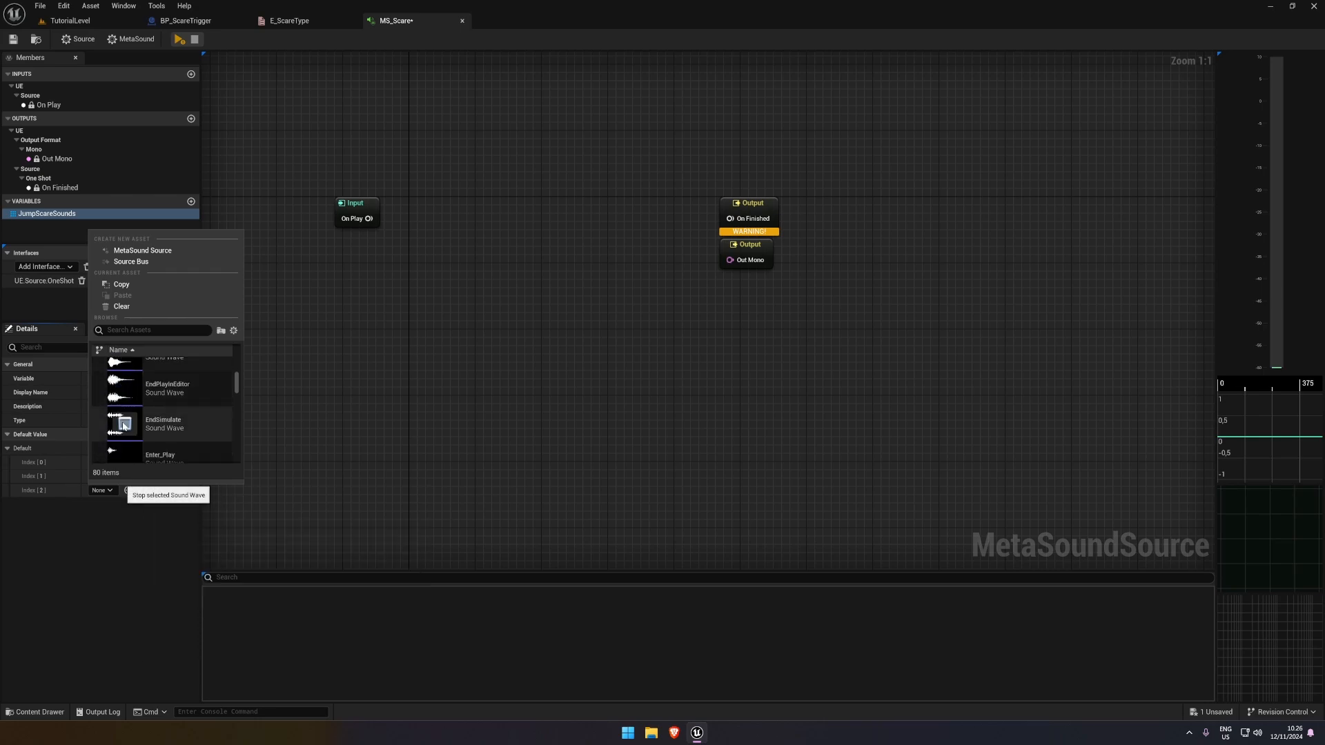
{"action": "scroll", "coordinate": [125, 414], "scroll_direction": "down", "scroll_amount": 1}
{"action": "left_click", "coordinate": [126, 418]}
{"action": "scroll", "coordinate": [126, 418], "scroll_direction": "down", "scroll_amount": 1}
{"action": "left_click", "coordinate": [125, 428]}
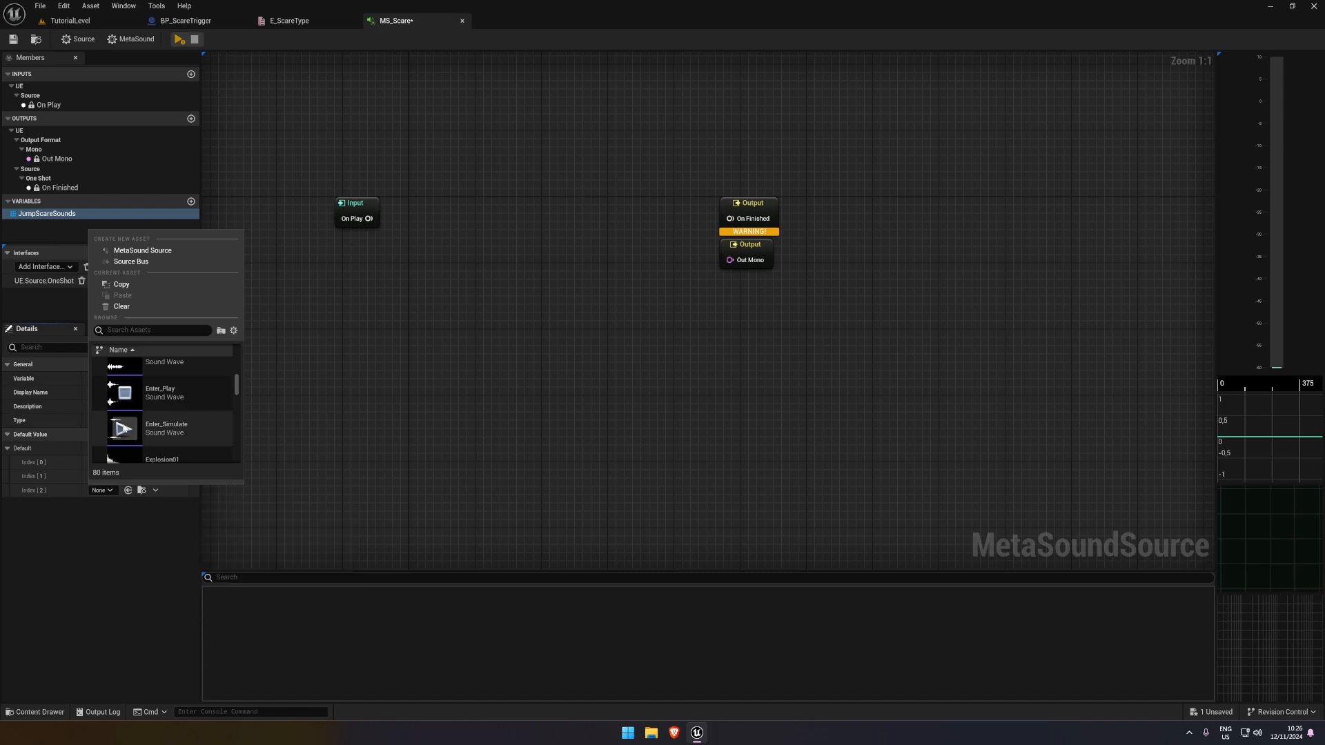
{"action": "left_click", "coordinate": [183, 425]}
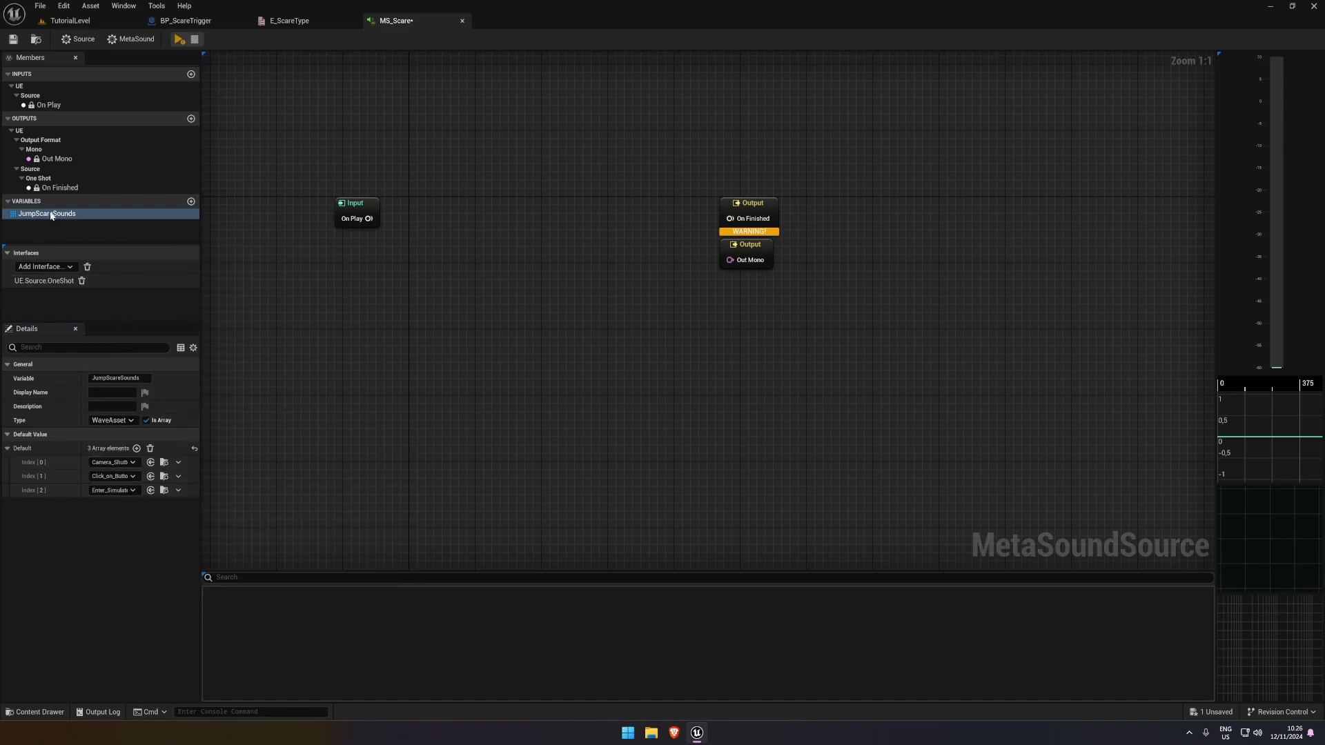
Place JumpScareSounds in the graph and feed it into the array input of a new Random Get (WaveAsset:Array) node
{"action": "left_click_drag", "start_coordinate": [51, 216], "coordinate": [379, 297]}
{"action": "type", "text": "random"}
{"action": "key", "text": "Return"}
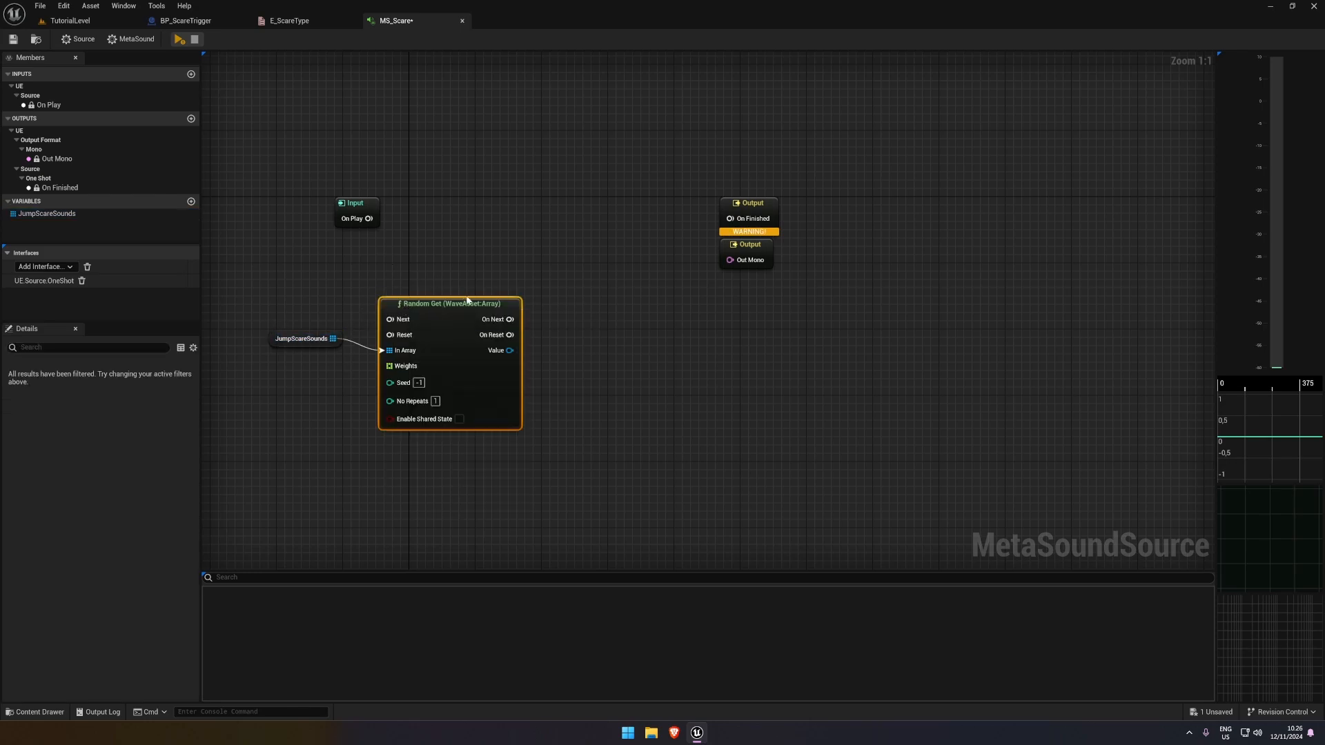
{"action": "left_click_drag", "start_coordinate": [467, 301], "coordinate": [499, 283]}
Connect On Play to the Random Get node's Next trigger and place the input node in line with it
{"action": "left_click_drag", "start_coordinate": [336, 216], "coordinate": [419, 302]}
{"action": "mouse_move", "coordinate": [298, 214]}
{"action": "left_mouse_down"}
{"action": "mouse_move", "coordinate": [315, 281]}
{"action": "mouse_move", "coordinate": [519, 276]}
{"action": "left_mouse_up"}
{"action": "key", "text": "space"}
{"action": "key", "text": "space"}
{"action": "left_click_drag", "start_coordinate": [295, 255], "coordinate": [589, 327]}
{"action": "left_click", "coordinate": [589, 327]}
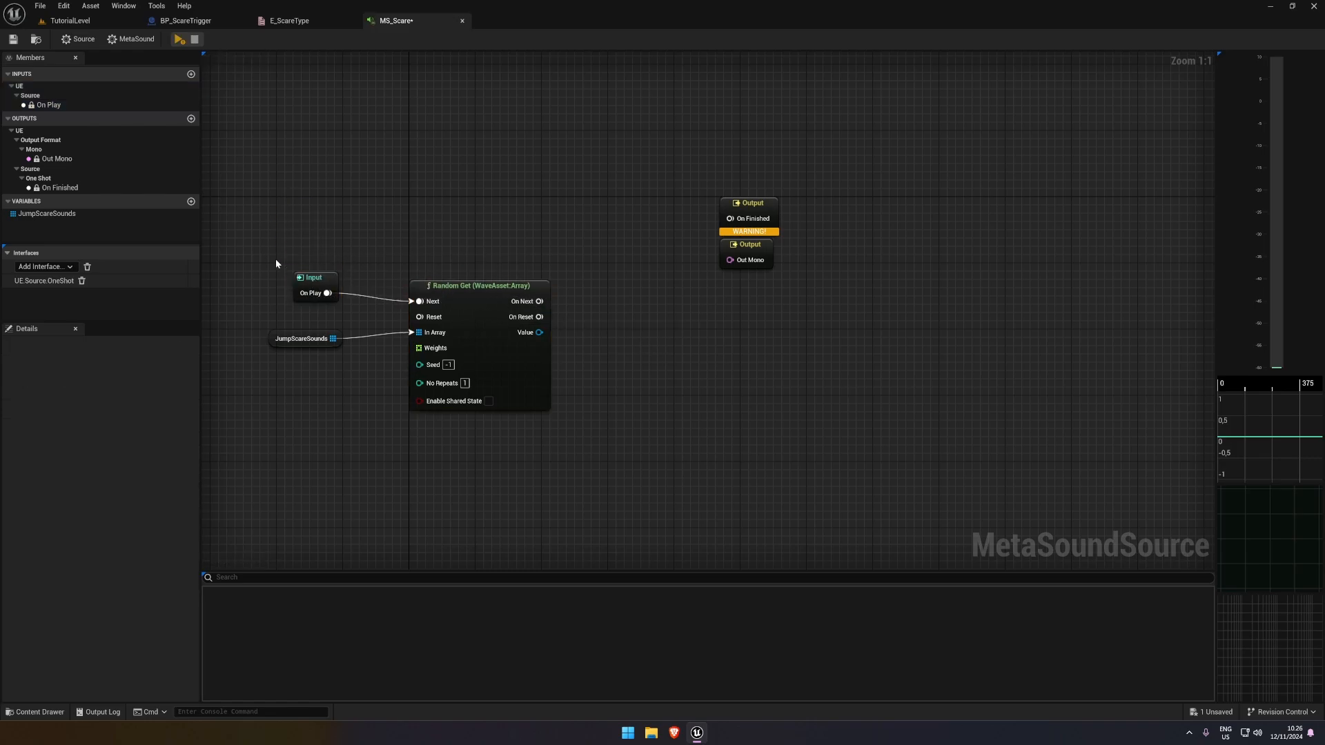
{"action": "left_click_drag", "start_coordinate": [275, 260], "coordinate": [534, 316]}
{"action": "key", "text": "space"}
{"action": "left_click", "coordinate": [425, 431]}
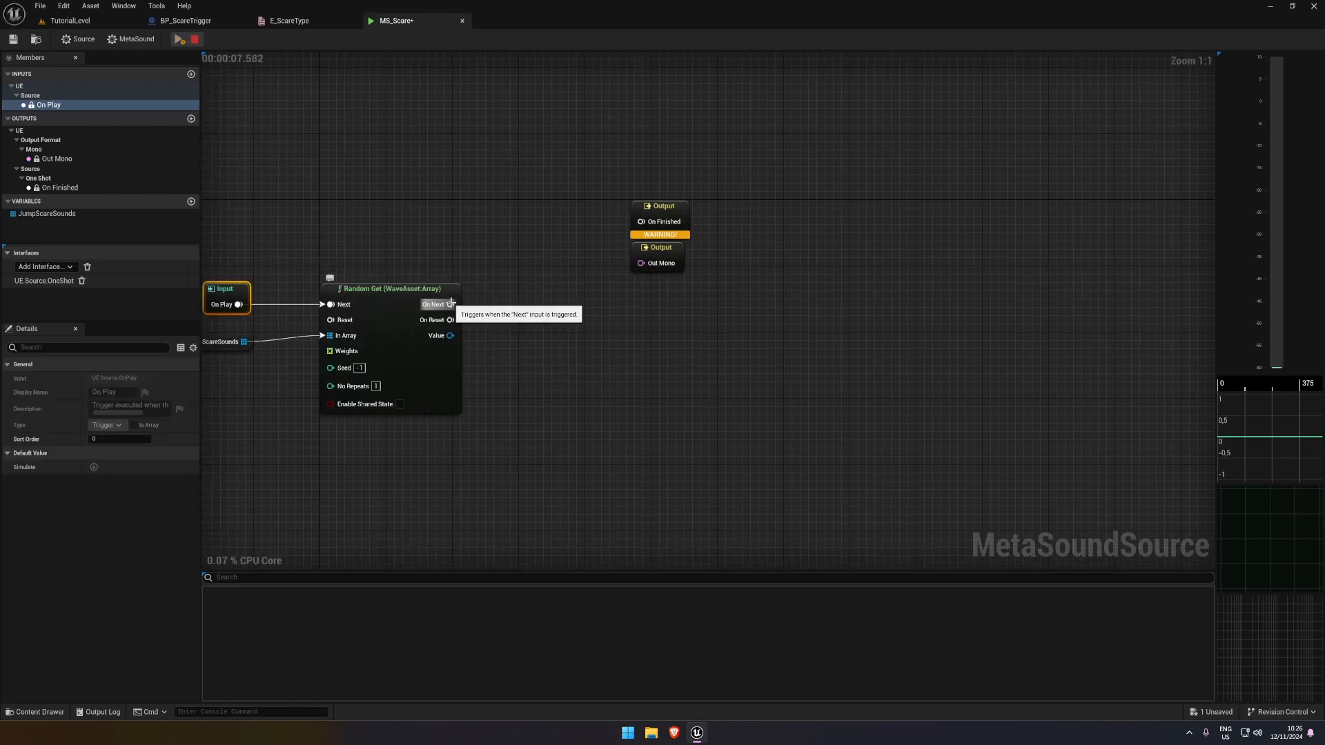
Add a Wave Player (2.0, Stereo) fed by Random Get's Value, and connect On Next to its Play trigger
{"action": "left_click_drag", "start_coordinate": [450, 336], "coordinate": [519, 261]}
{"action": "type", "text": "pl"}
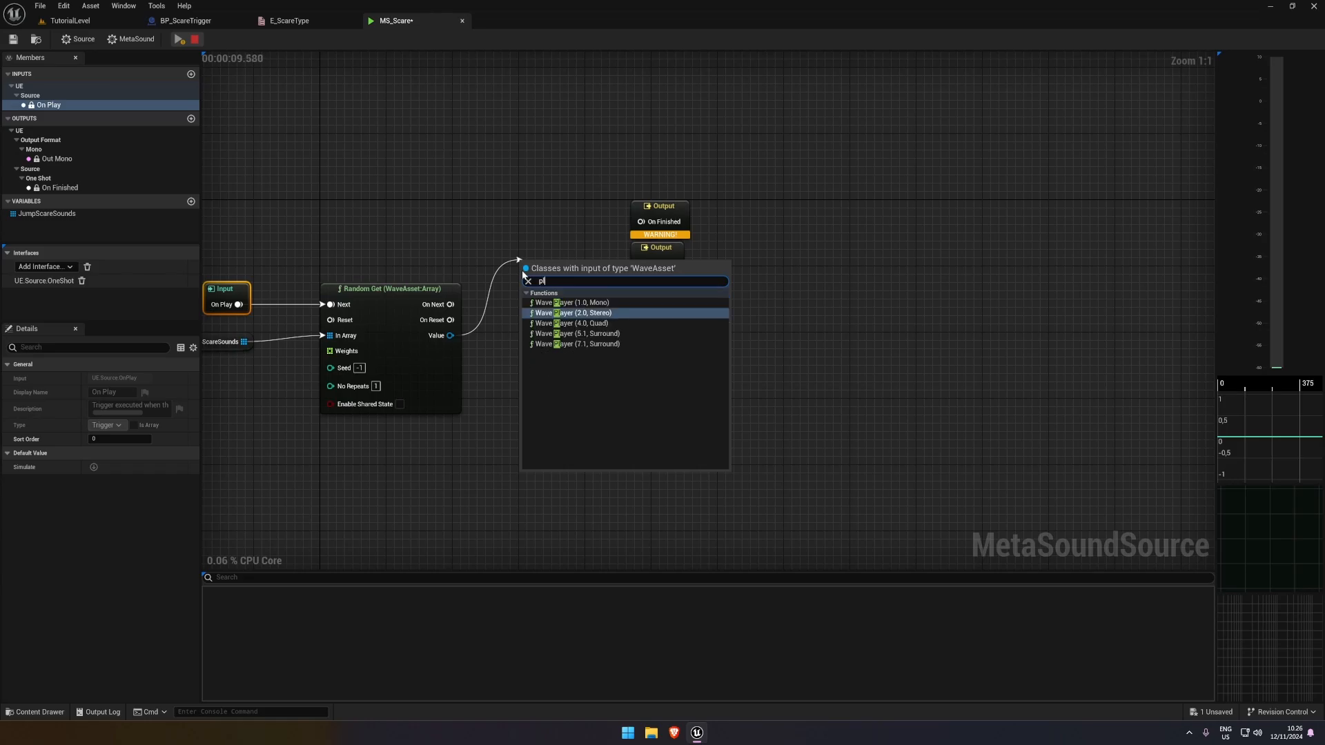
{"action": "type", "text": "ay"}
{"action": "left_click", "coordinate": [583, 314]}
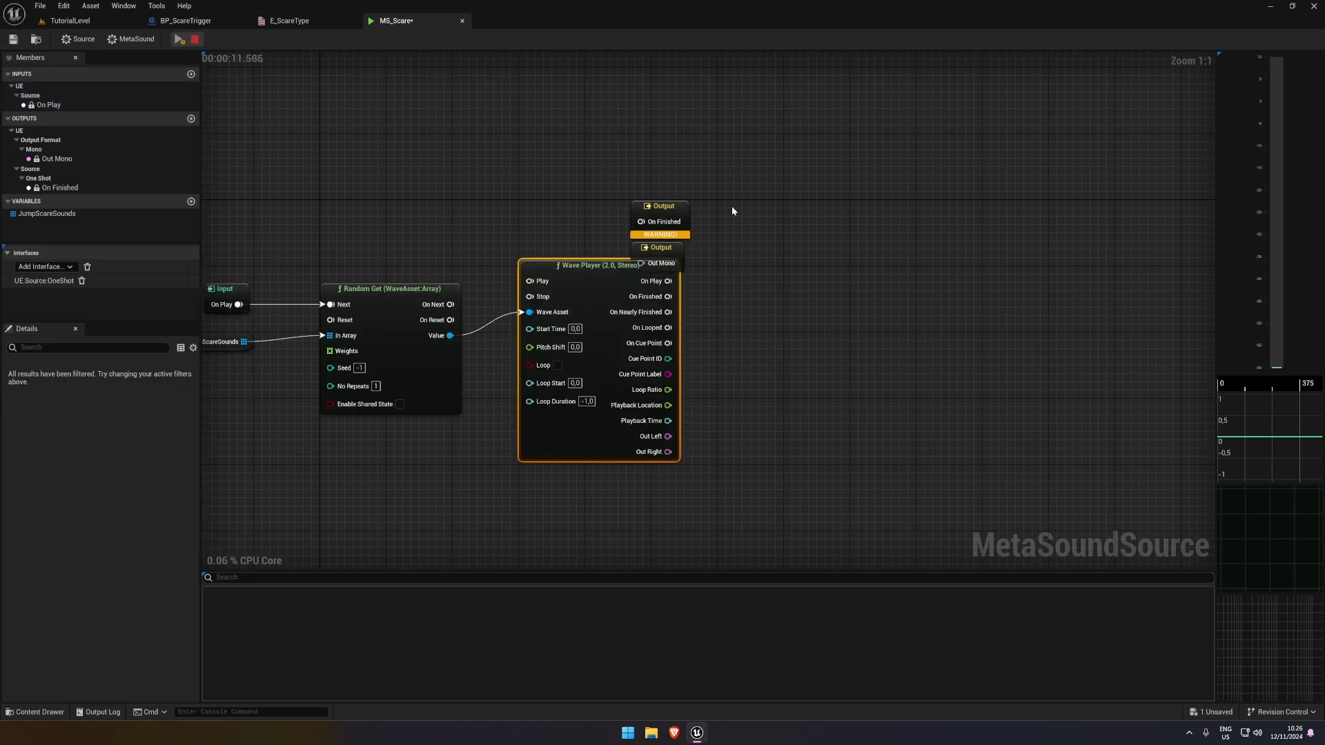
{"action": "left_click_drag", "start_coordinate": [521, 304], "coordinate": [477, 305]}
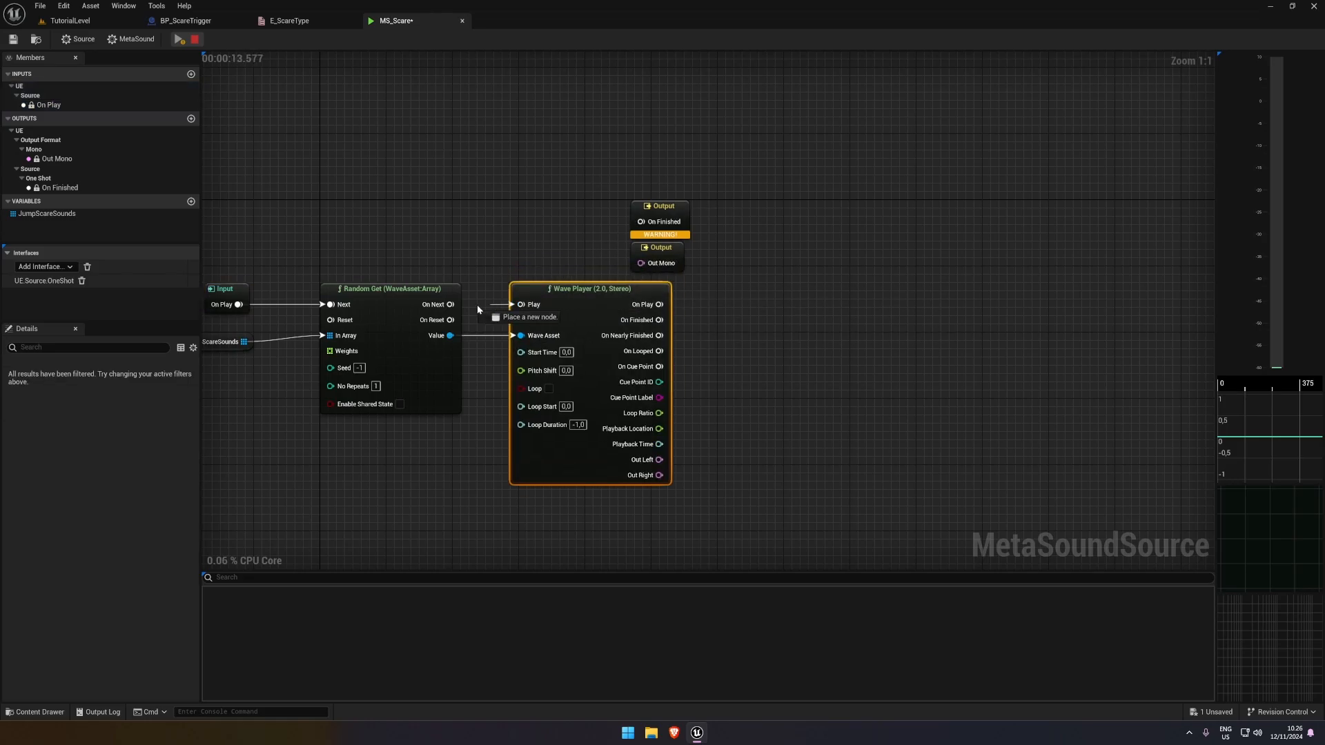
Connect the Wave Player's Out Left to Out Mono, preview the MetaSound, and space the Wave Player further from Random Get
{"action": "left_click_drag", "start_coordinate": [652, 263], "coordinate": [659, 459]}
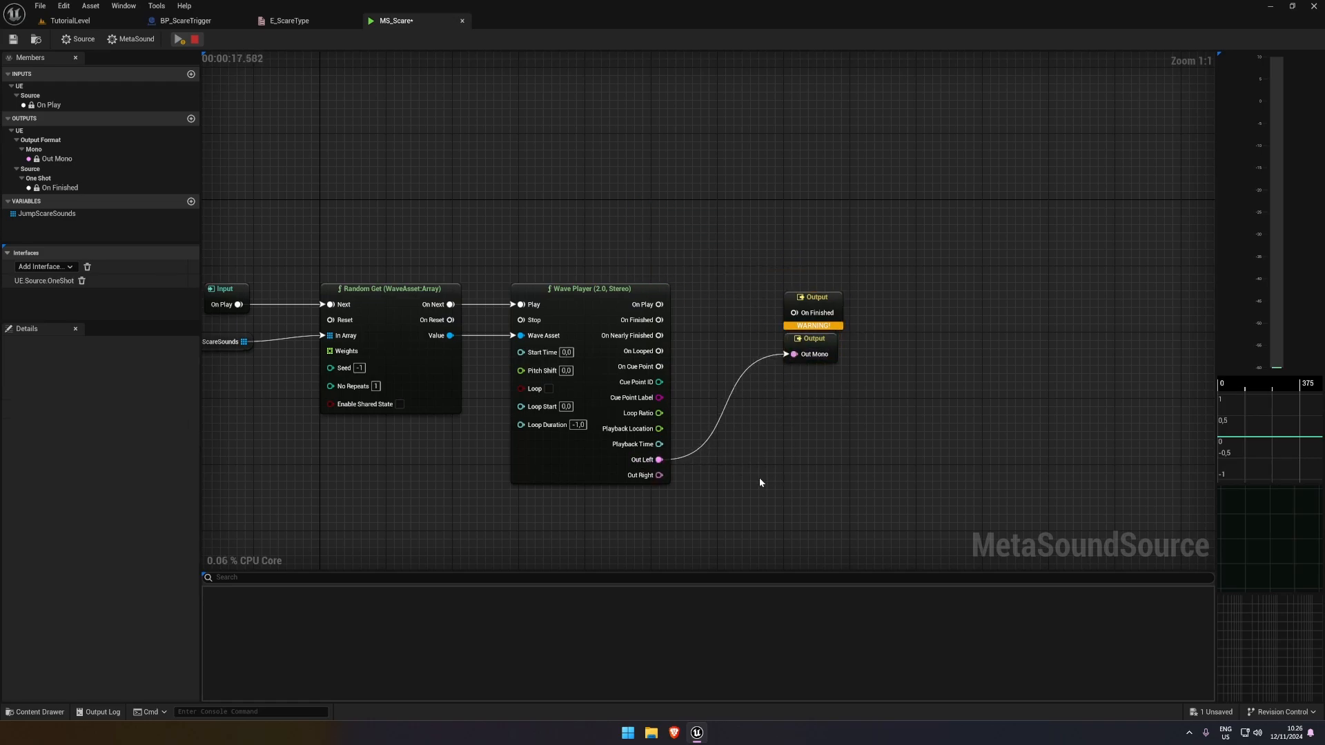
{"action": "key", "text": "space"}
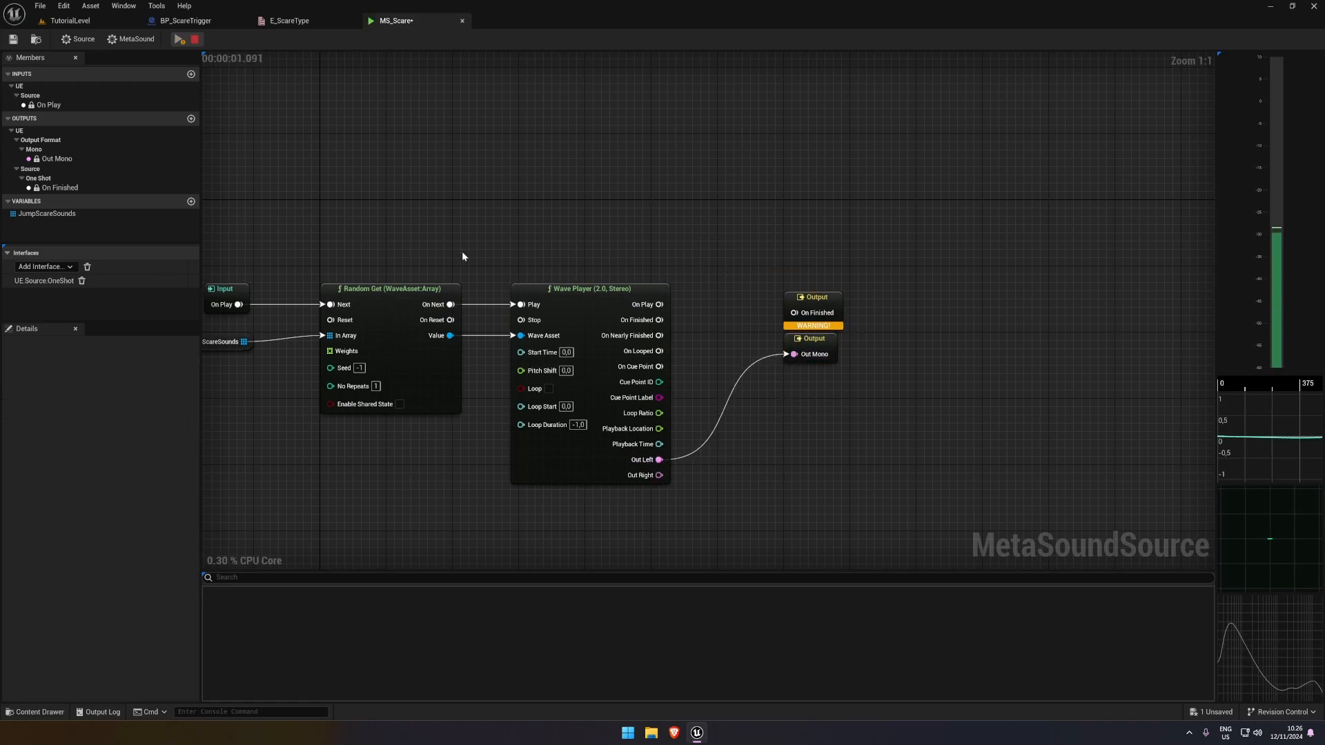
{"action": "key", "text": "space"}
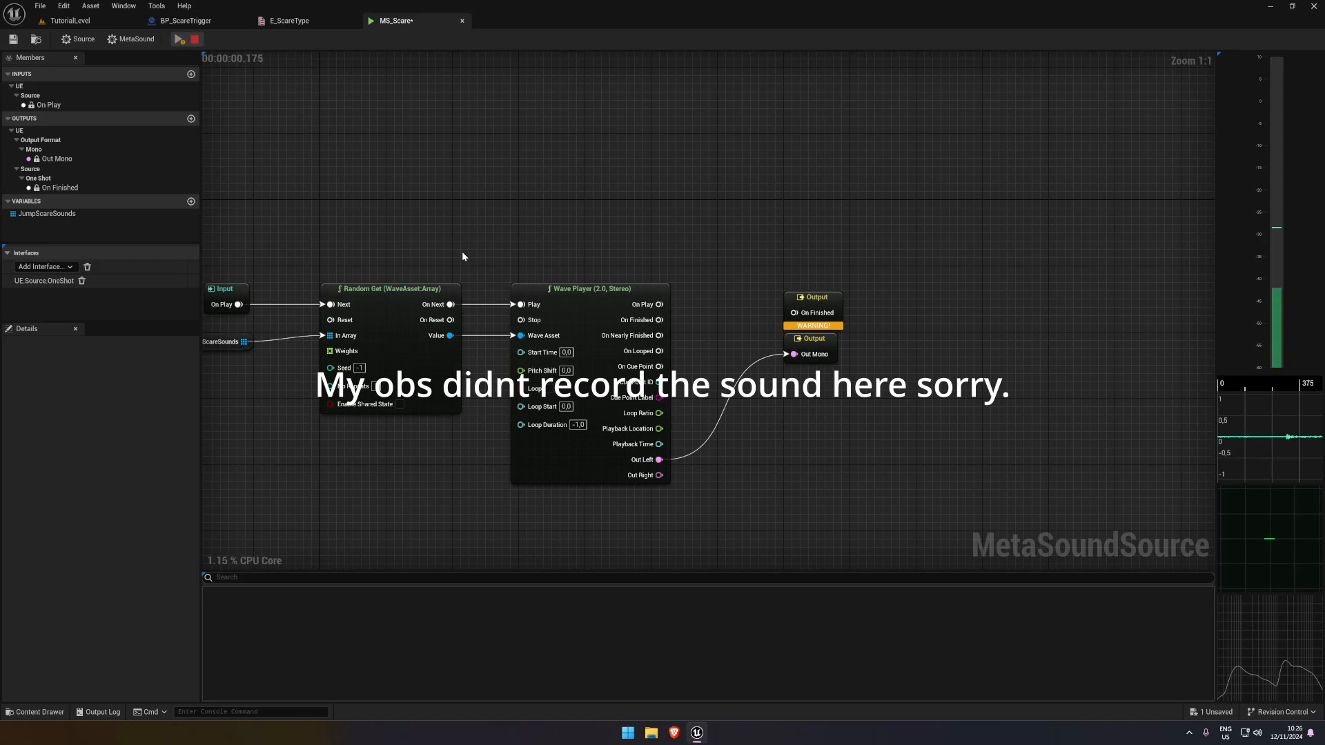
{"action": "right_click_drag", "start_coordinate": [462, 256], "coordinate": [521, 190]}
{"action": "left_click_drag", "start_coordinate": [628, 229], "coordinate": [686, 228]}
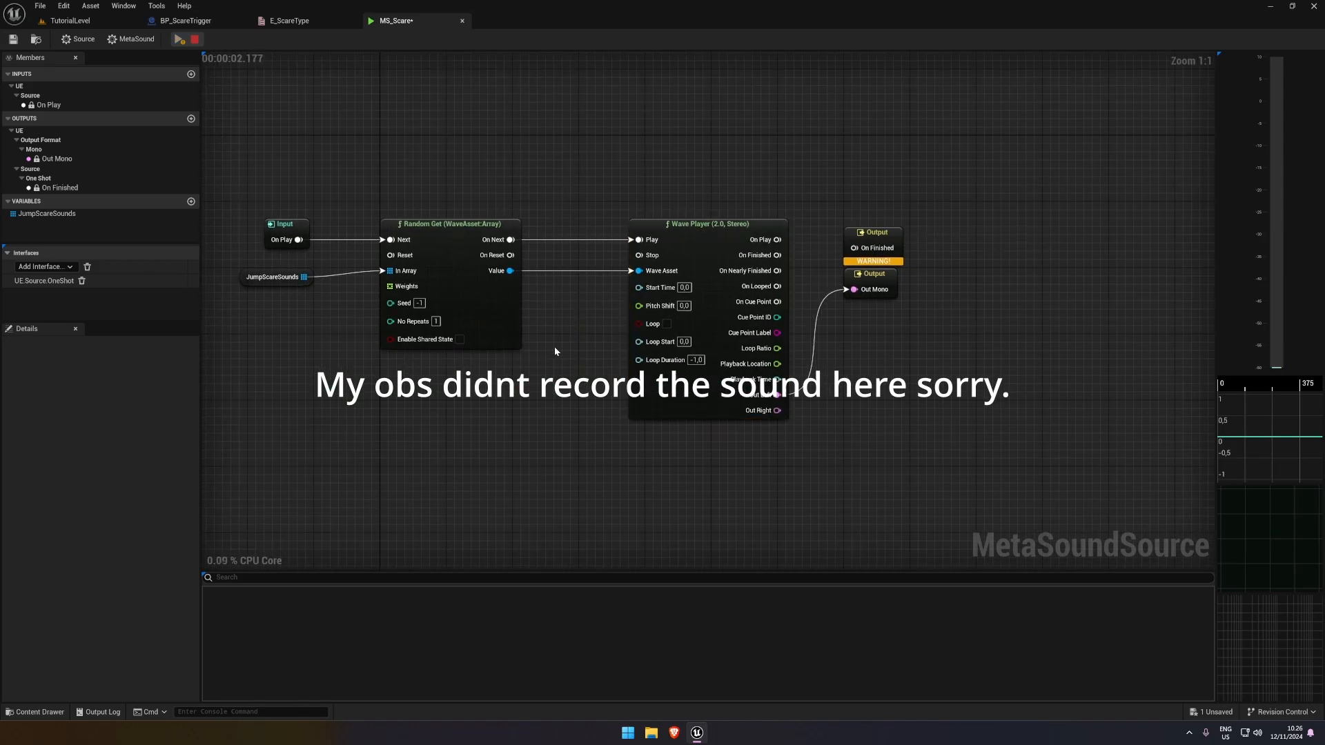
Drive the Wave Player's Pitch Shift with a new Random (Float) node placed below Random Get
{"action": "left_click_drag", "start_coordinate": [639, 306], "coordinate": [487, 440]}
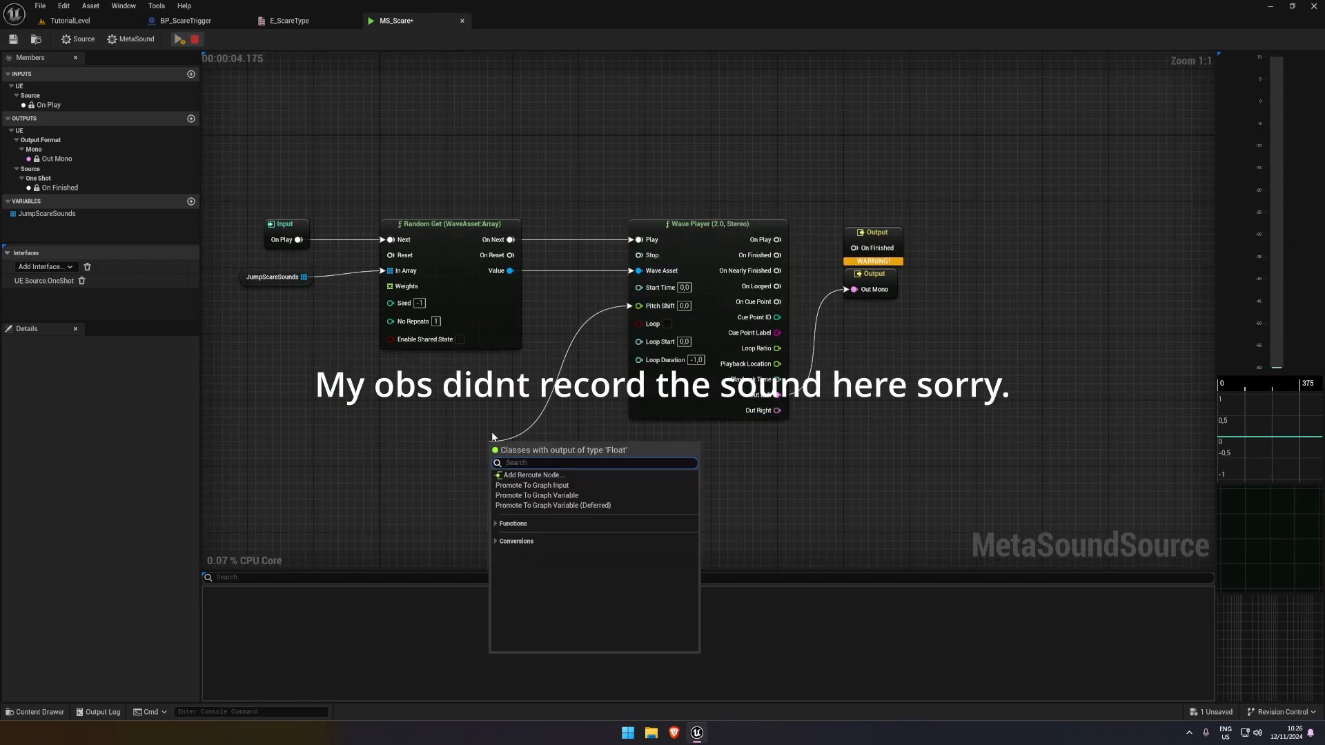
{"action": "type", "text": "random"}
{"action": "key", "text": "Return"}
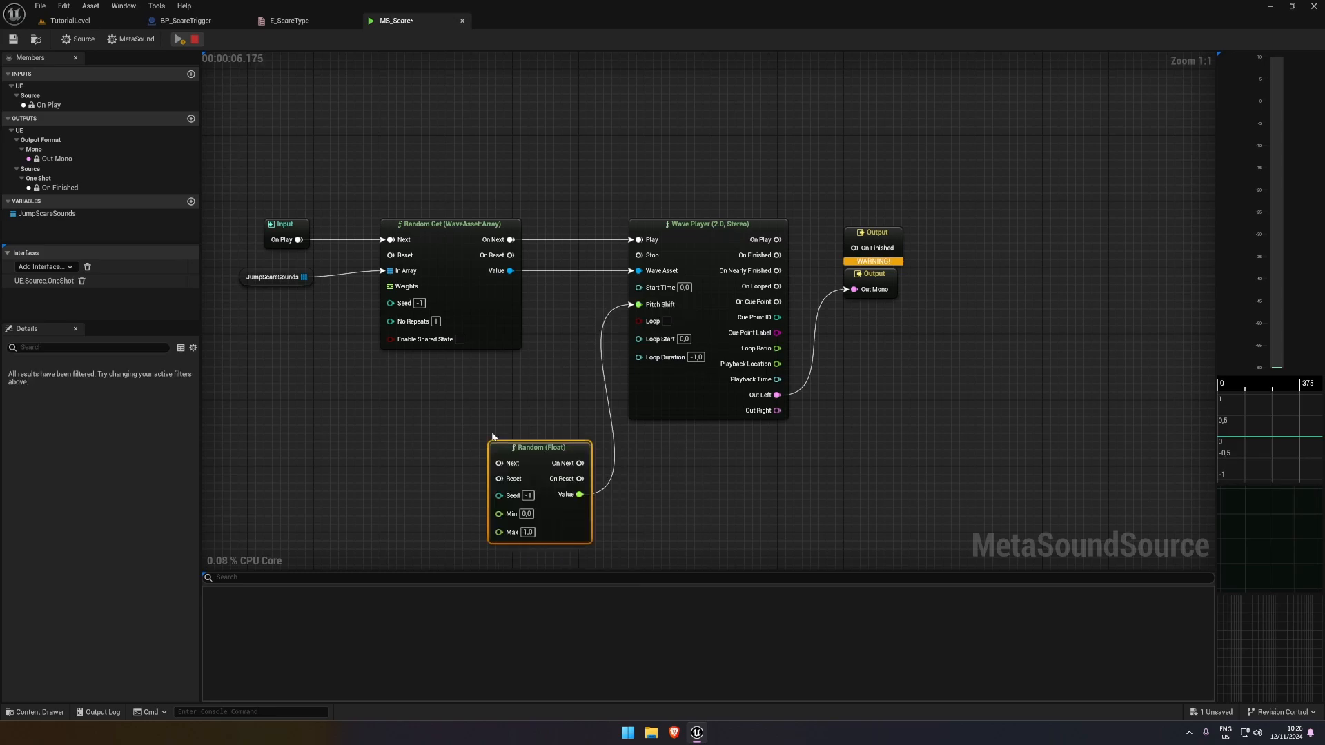
{"action": "left_click_drag", "start_coordinate": [521, 443], "coordinate": [505, 387]}
{"action": "left_click", "coordinate": [652, 501]}
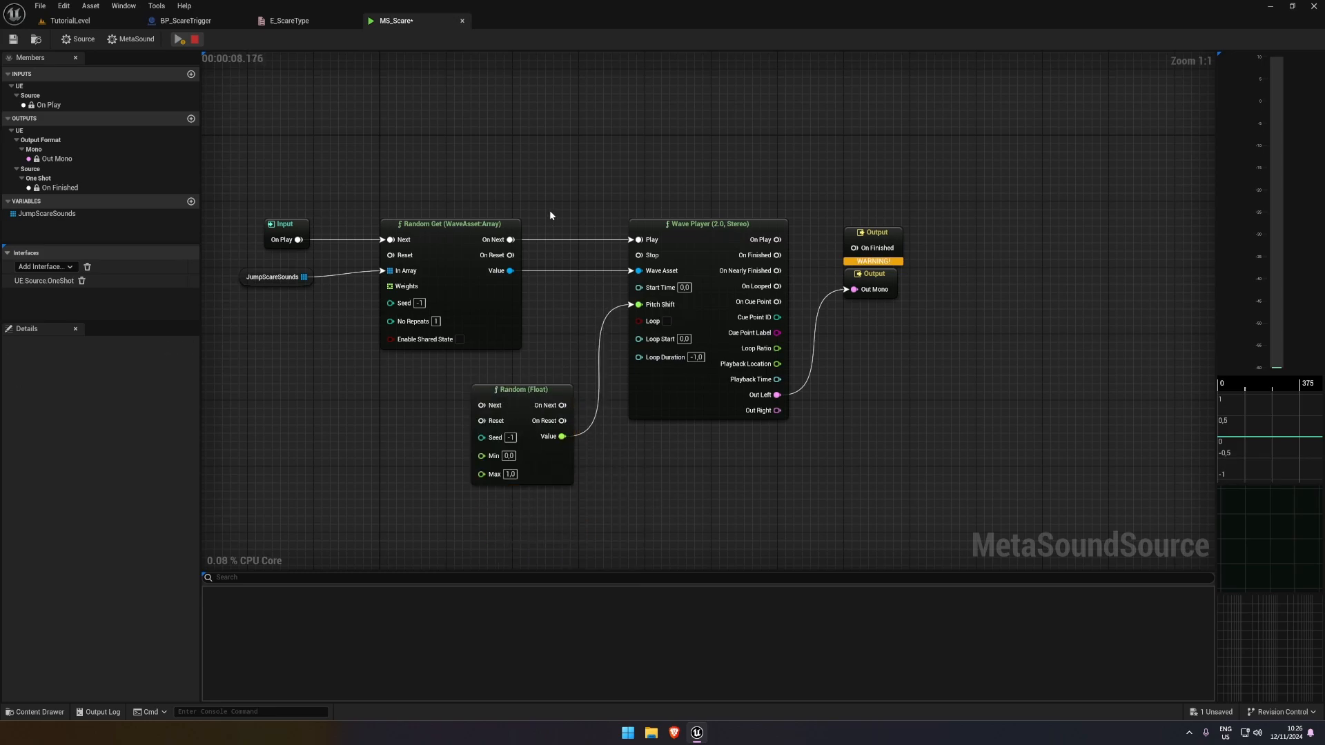
Tidy the positions of the JumpScareSounds and Random (Float) nodes and save MS_Scare
{"action": "key", "text": "space"}
{"action": "left_click_drag", "start_coordinate": [267, 279], "coordinate": [283, 281]}
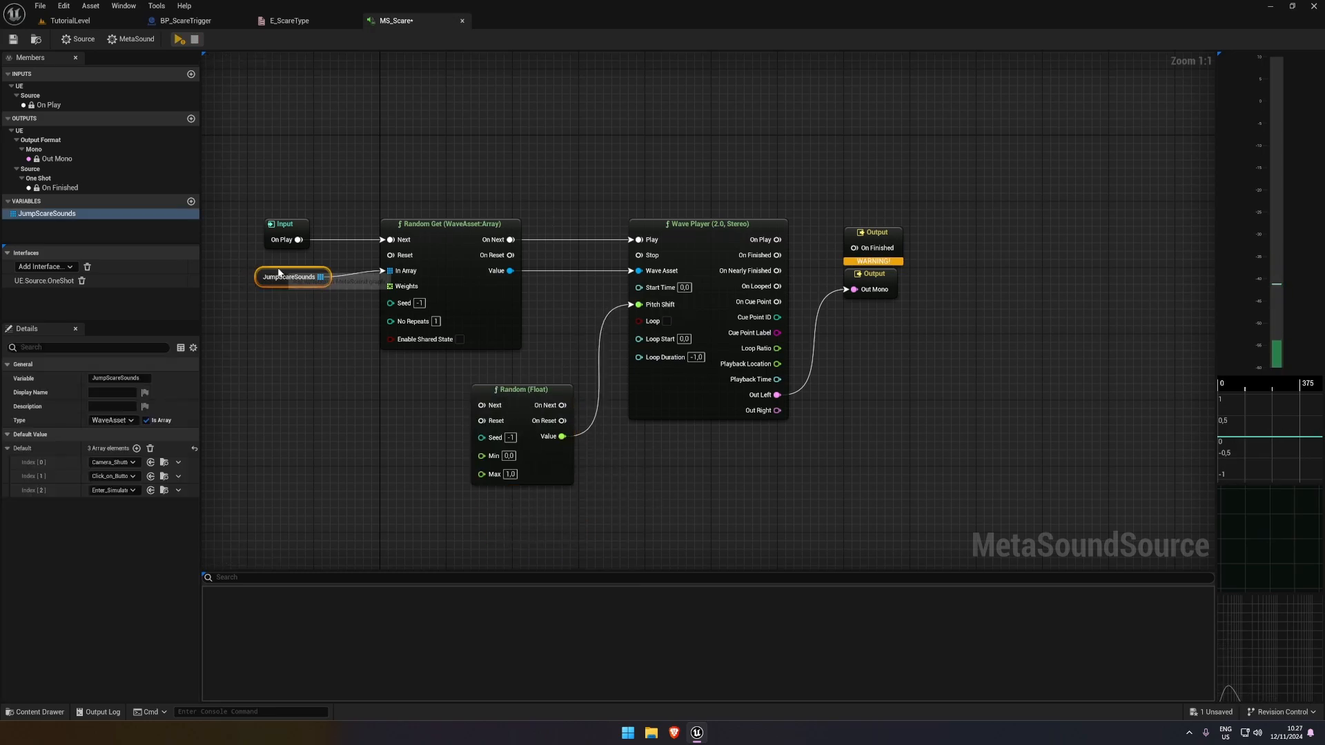
{"action": "left_click_drag", "start_coordinate": [538, 409], "coordinate": [538, 401]}
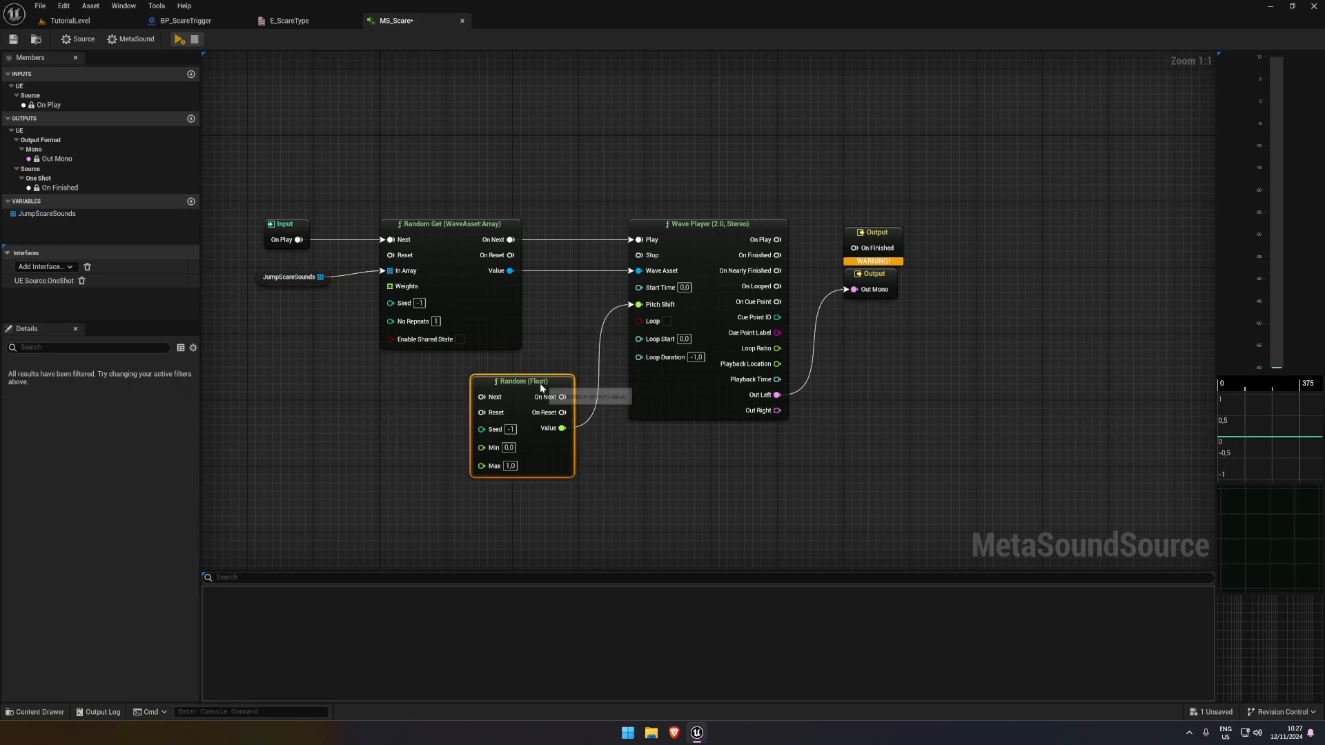
{"action": "left_click", "coordinate": [216, 67]}
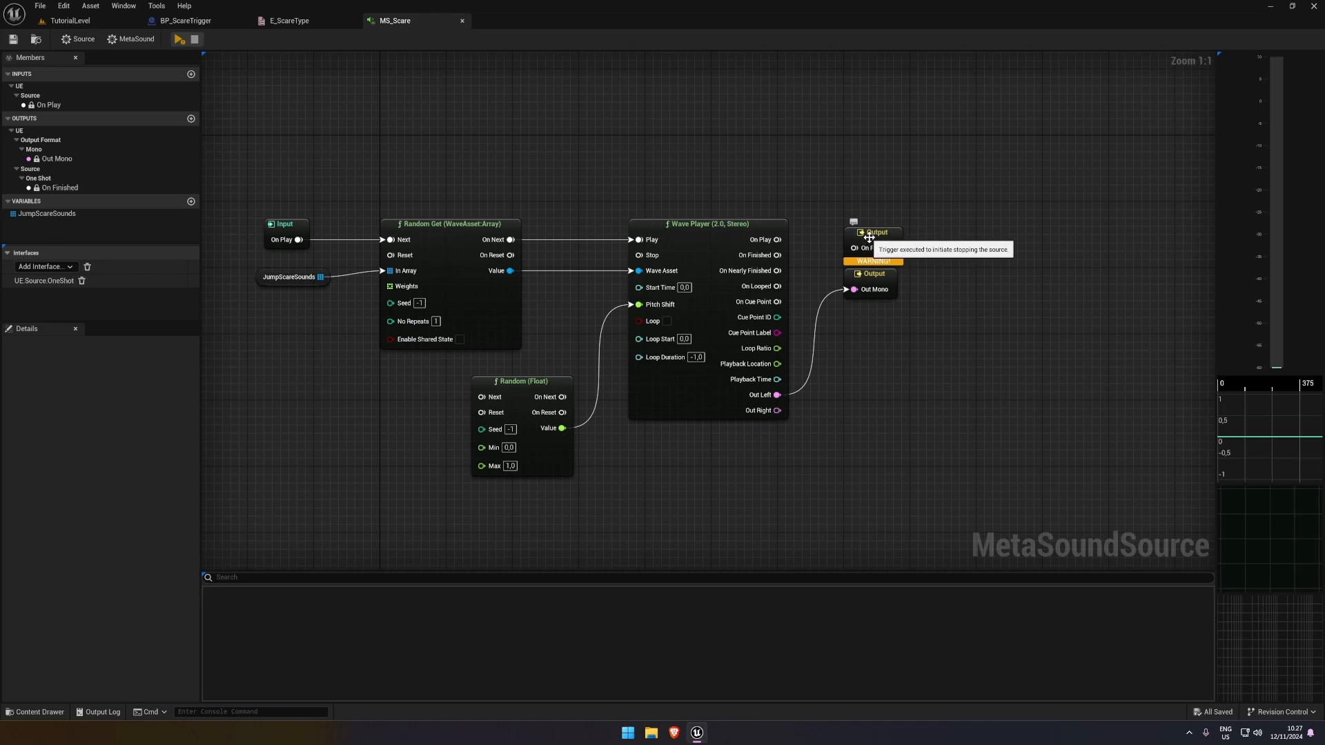
{"action": "left_click_drag", "start_coordinate": [869, 237], "coordinate": [784, 259]}
{"action": "left_click", "coordinate": [827, 235]}
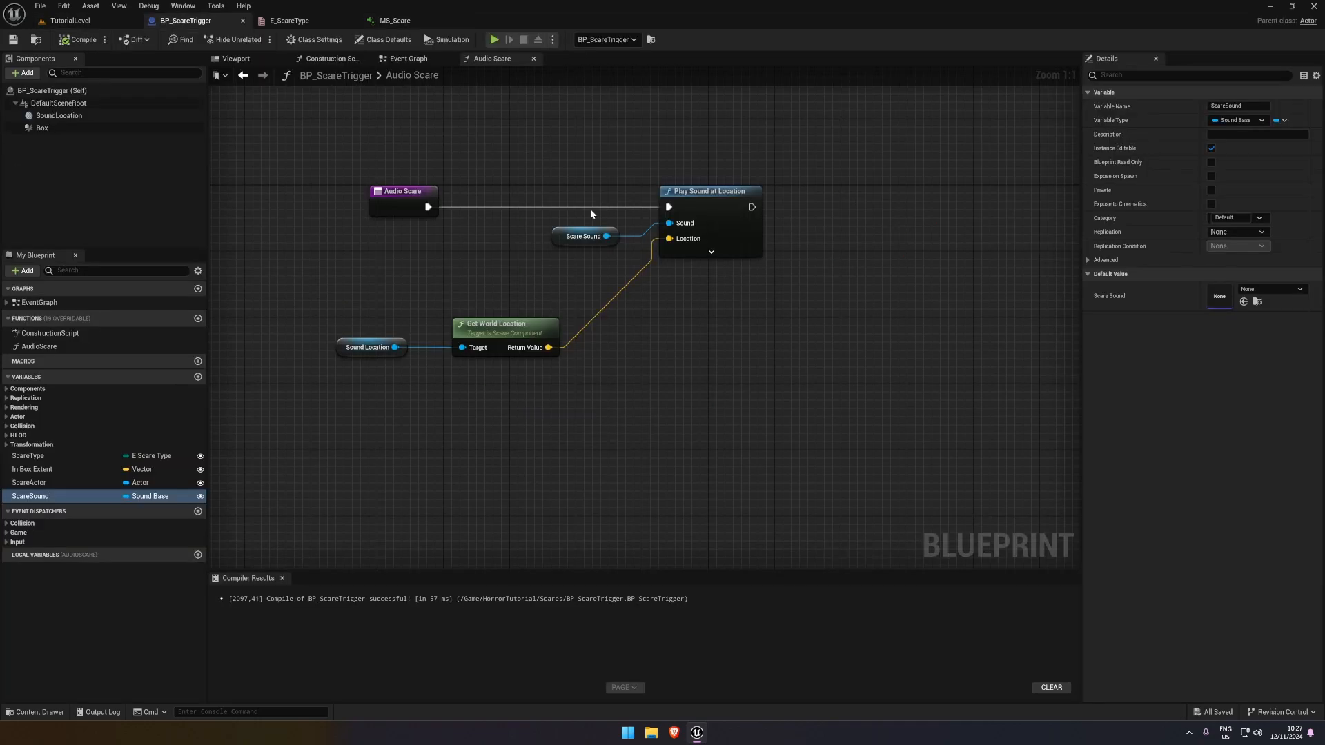
{"action": "right_click_drag", "start_coordinate": [584, 238], "coordinate": [570, 235]}
In TutorialLevel, set the placed BP_ScareTrigger's Scare Sound to MS_Scare
{"action": "left_click", "coordinate": [70, 20]}
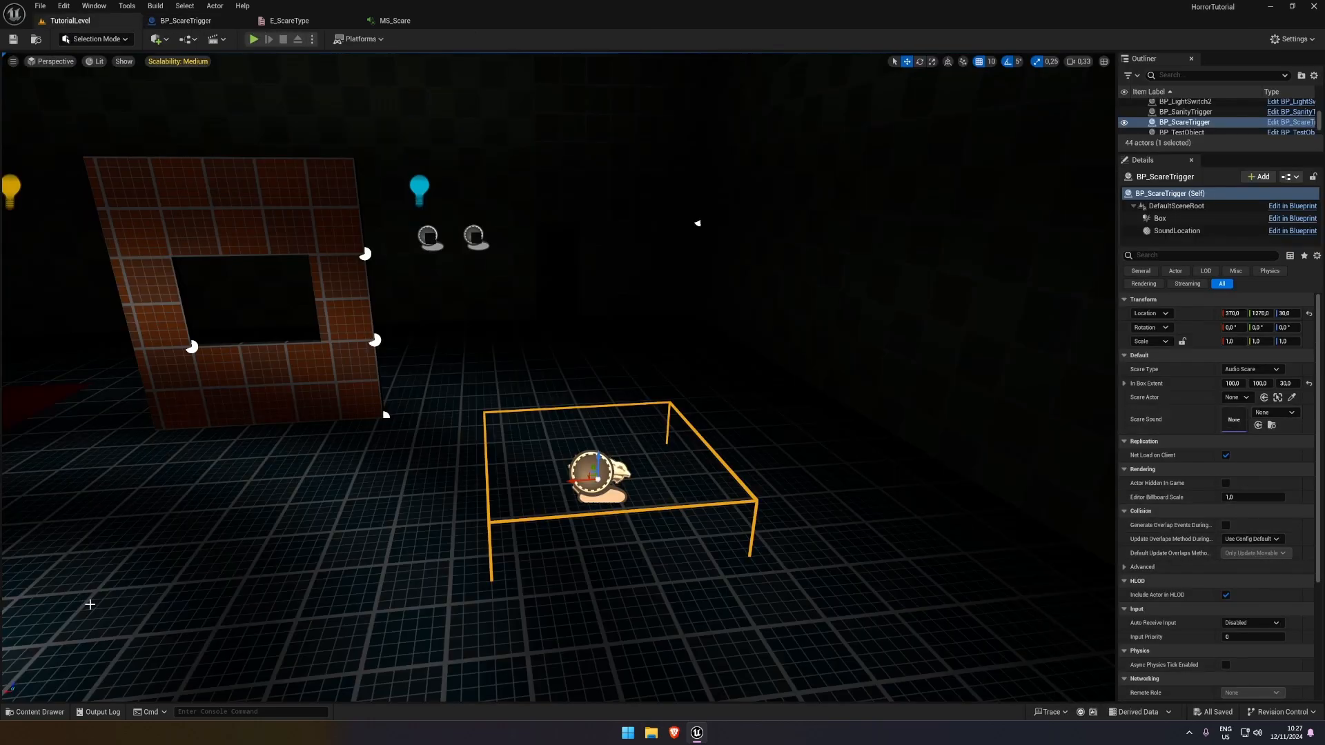
{"action": "left_click", "coordinate": [48, 713]}
{"action": "left_click", "coordinate": [48, 713]}
{"action": "left_click", "coordinate": [1276, 414]}
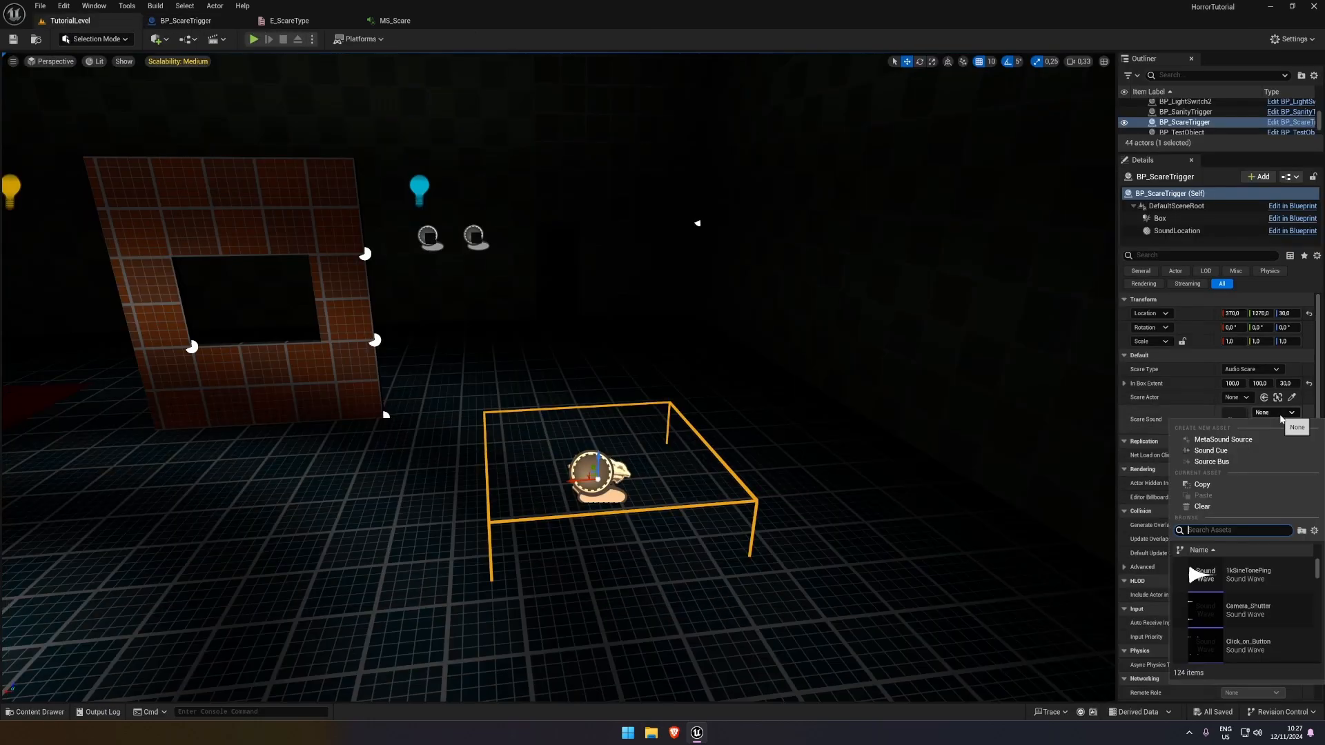
{"action": "type", "text": "ms"}
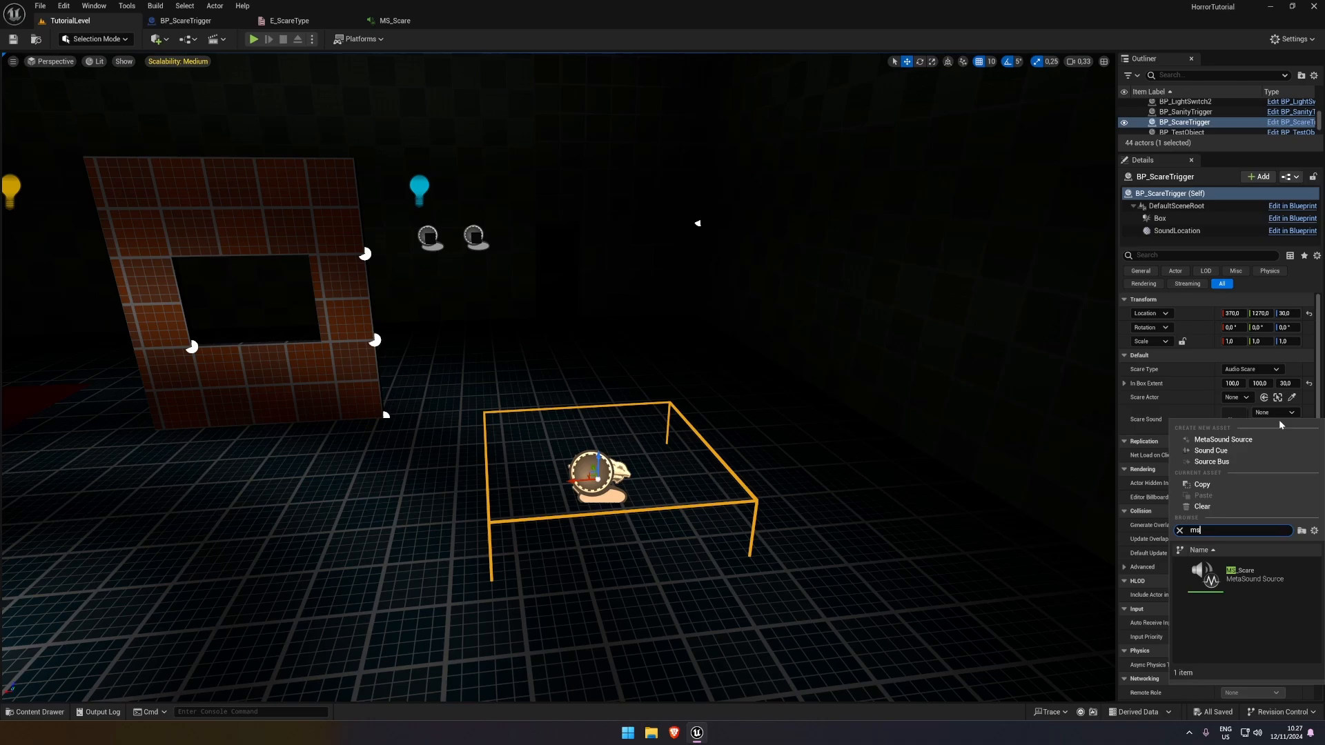
{"action": "left_click", "coordinate": [1255, 584]}
Play-test TutorialLevel by walking the character into the BP_ScareTrigger box, and end the play session
{"action": "left_click", "coordinate": [254, 40]}
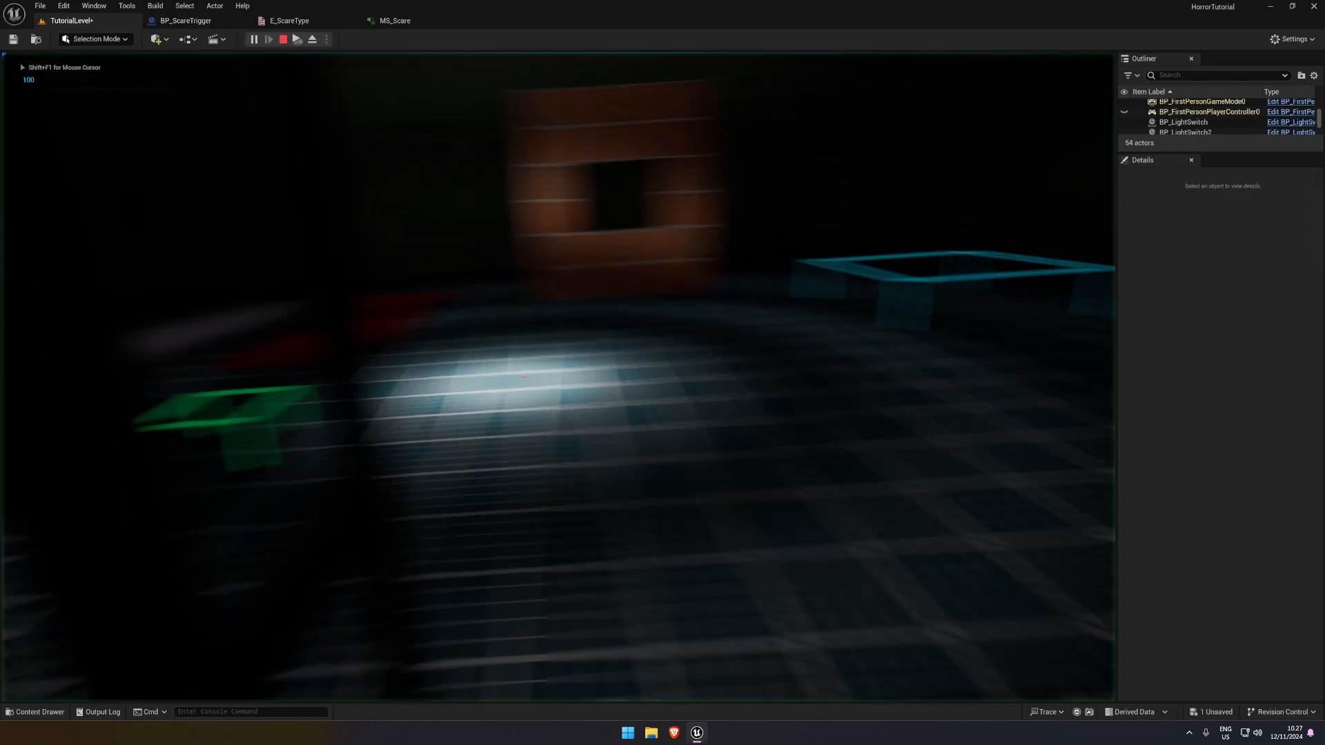
{"action": "key", "text": "w"}
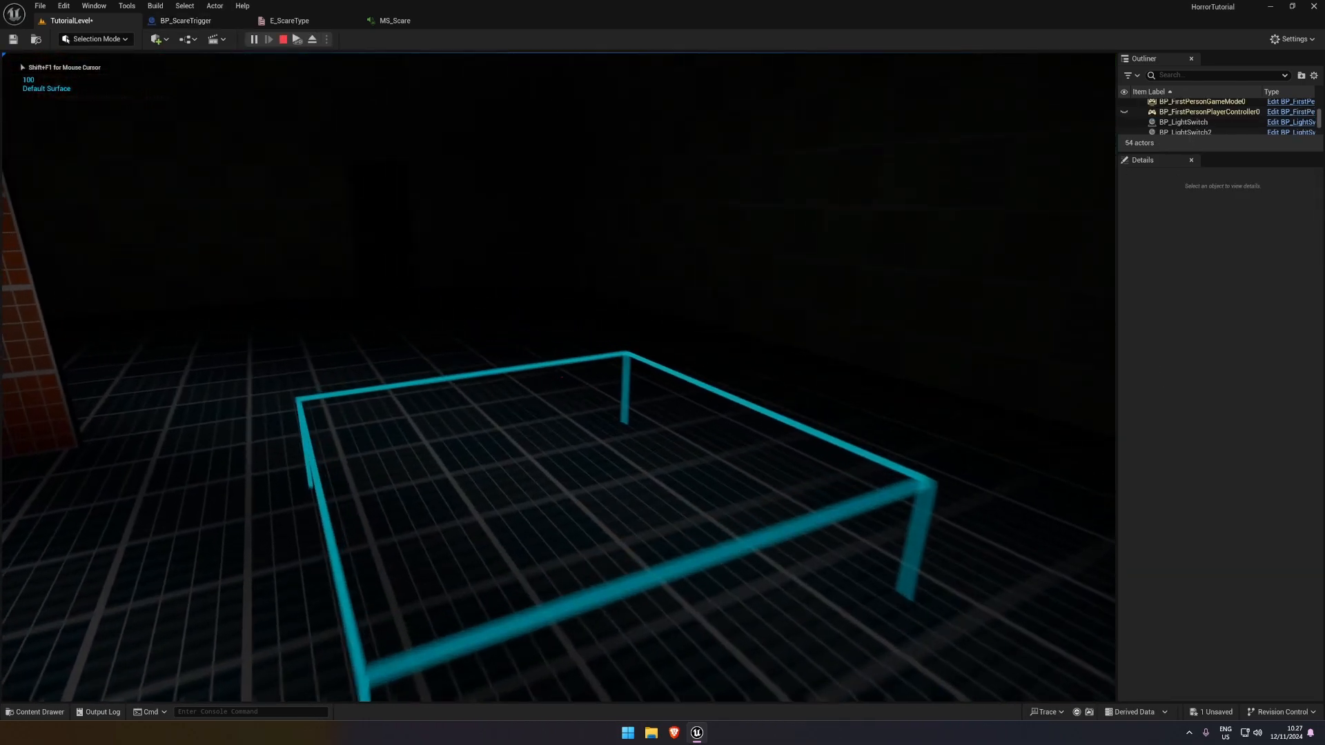
{"action": "key", "text": "Escape"}
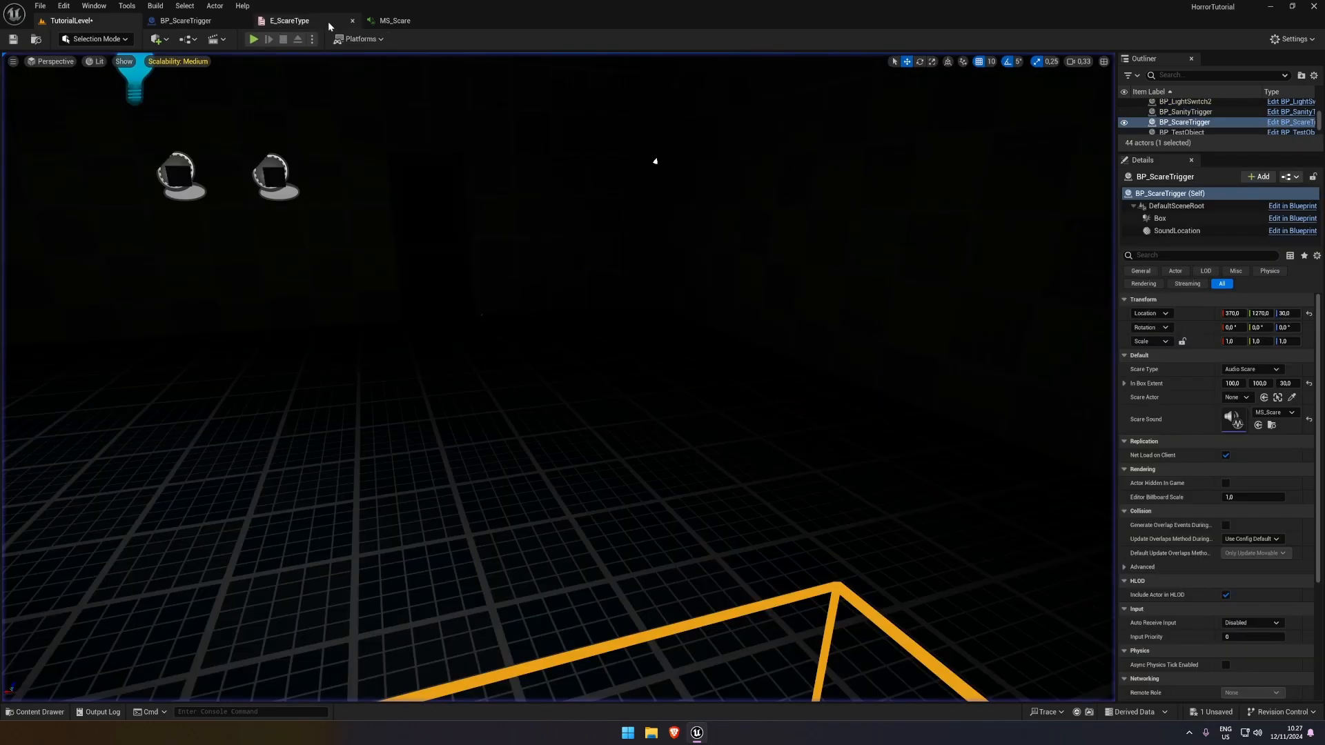
In BP_ScareTrigger's Event Graph, call the AudioScare function from the Audio Scare output of Switch on E_ScareType
{"action": "left_click", "coordinate": [185, 21]}
{"action": "left_click", "coordinate": [414, 60]}
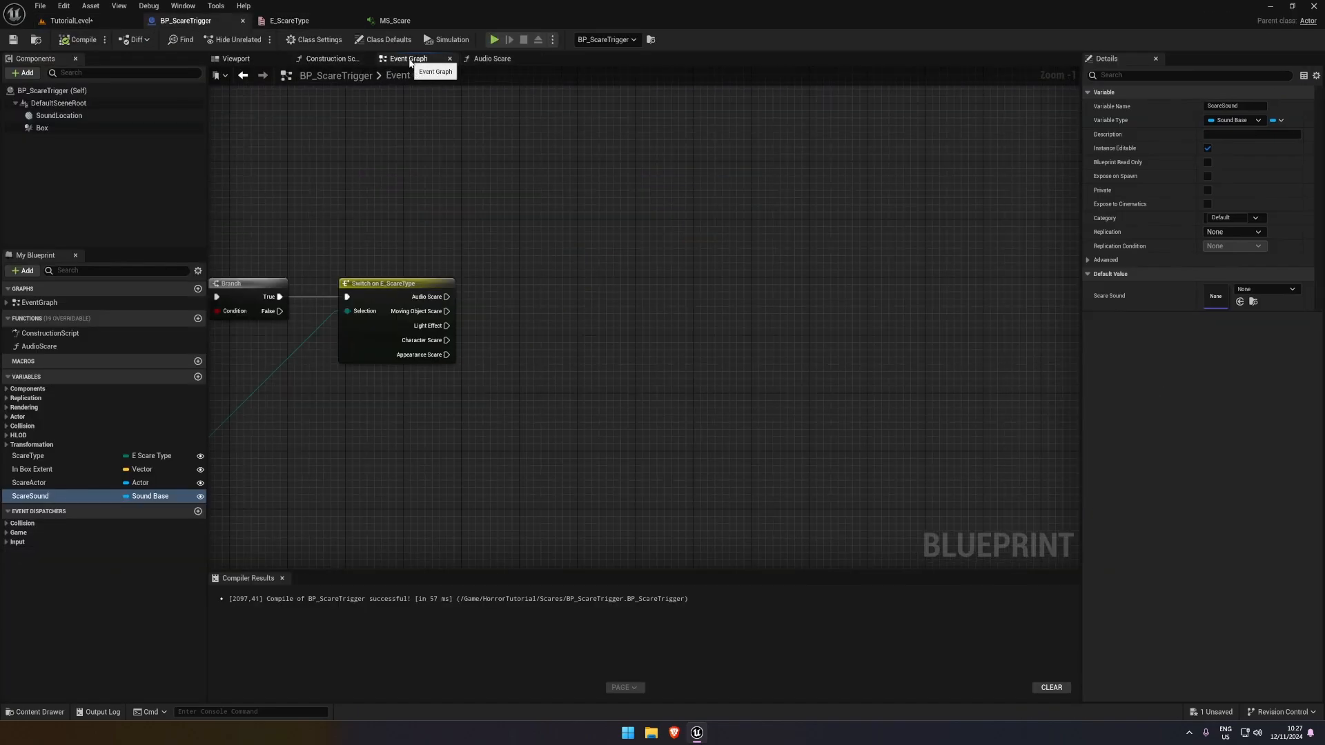
{"action": "left_click_drag", "start_coordinate": [138, 346], "coordinate": [608, 255]}
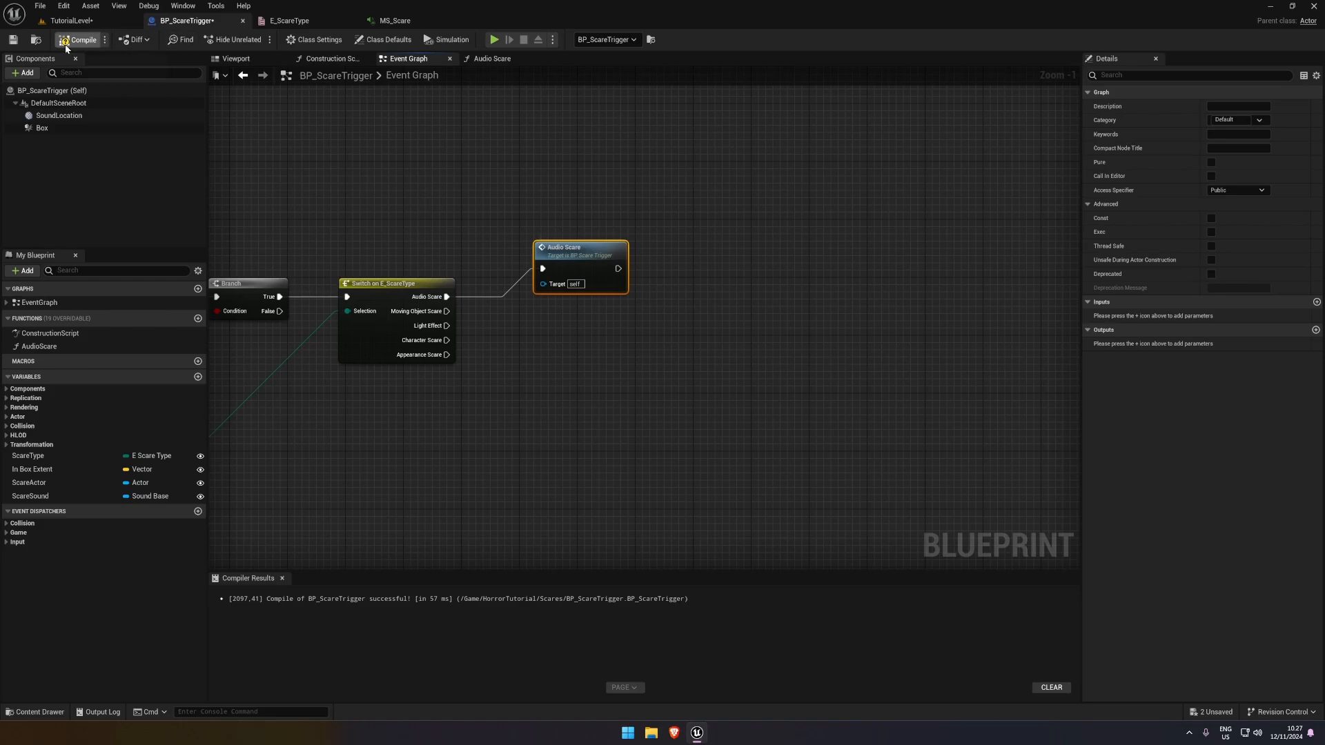
Play-test the audio scare in TutorialLevel by walking in and out of the trigger box, and stop playing
{"action": "left_click", "coordinate": [69, 21]}
{"action": "left_click", "coordinate": [253, 39]}
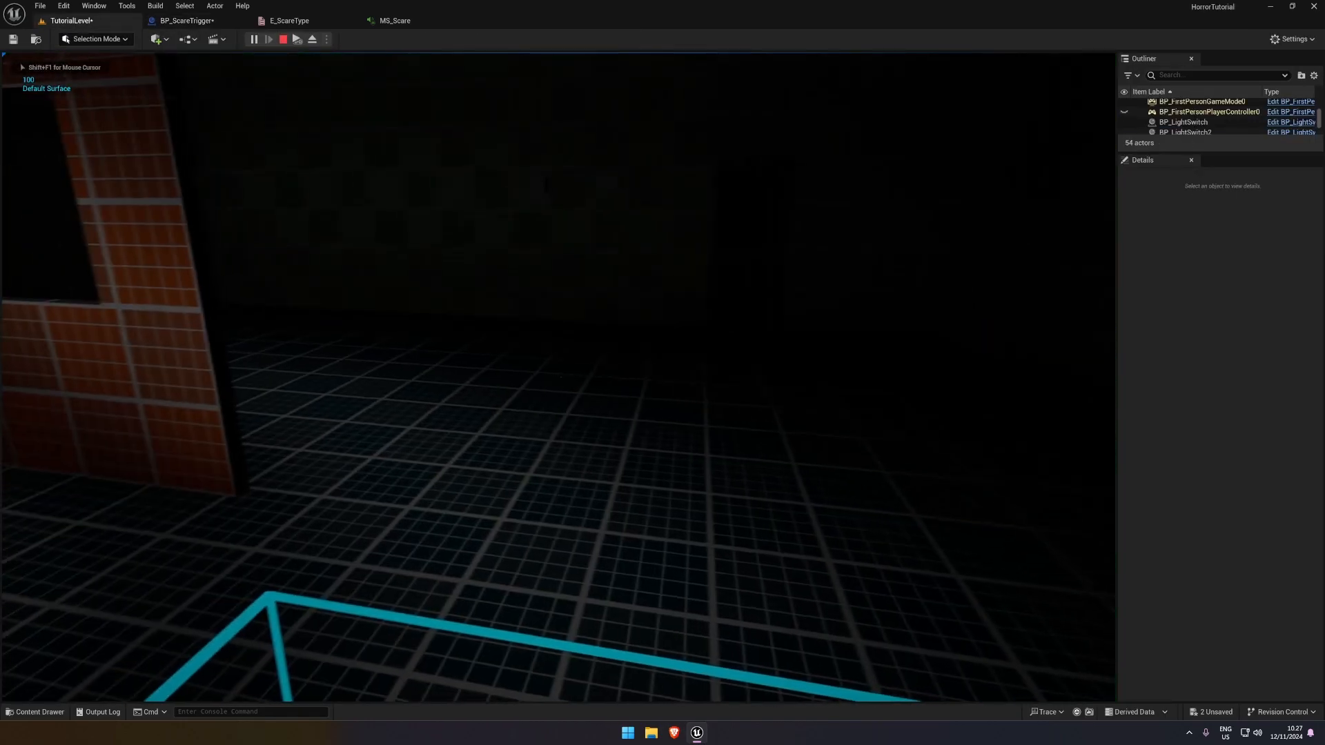
{"action": "key", "text": "s"}
{"action": "key", "text": "w"}
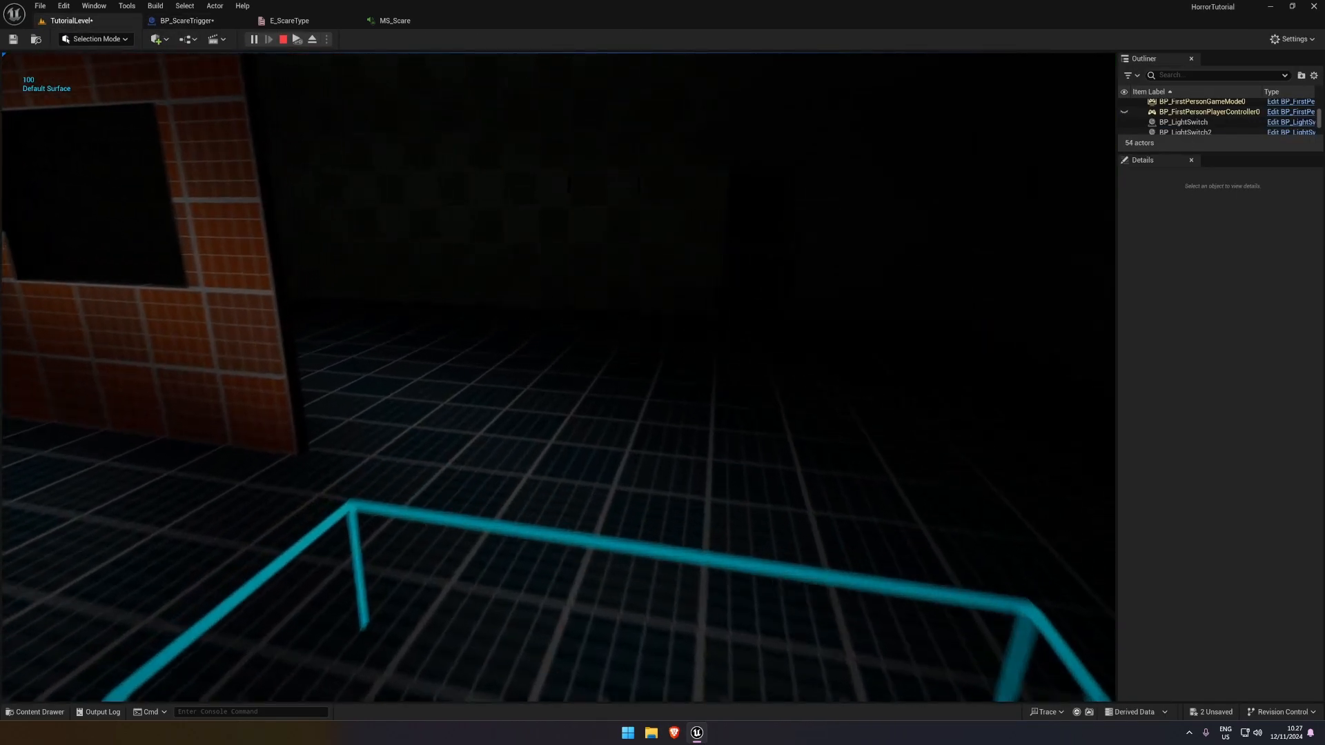
{"action": "key", "text": "a"}
{"action": "key", "text": "s"}
{"action": "key", "text": "Escape"}
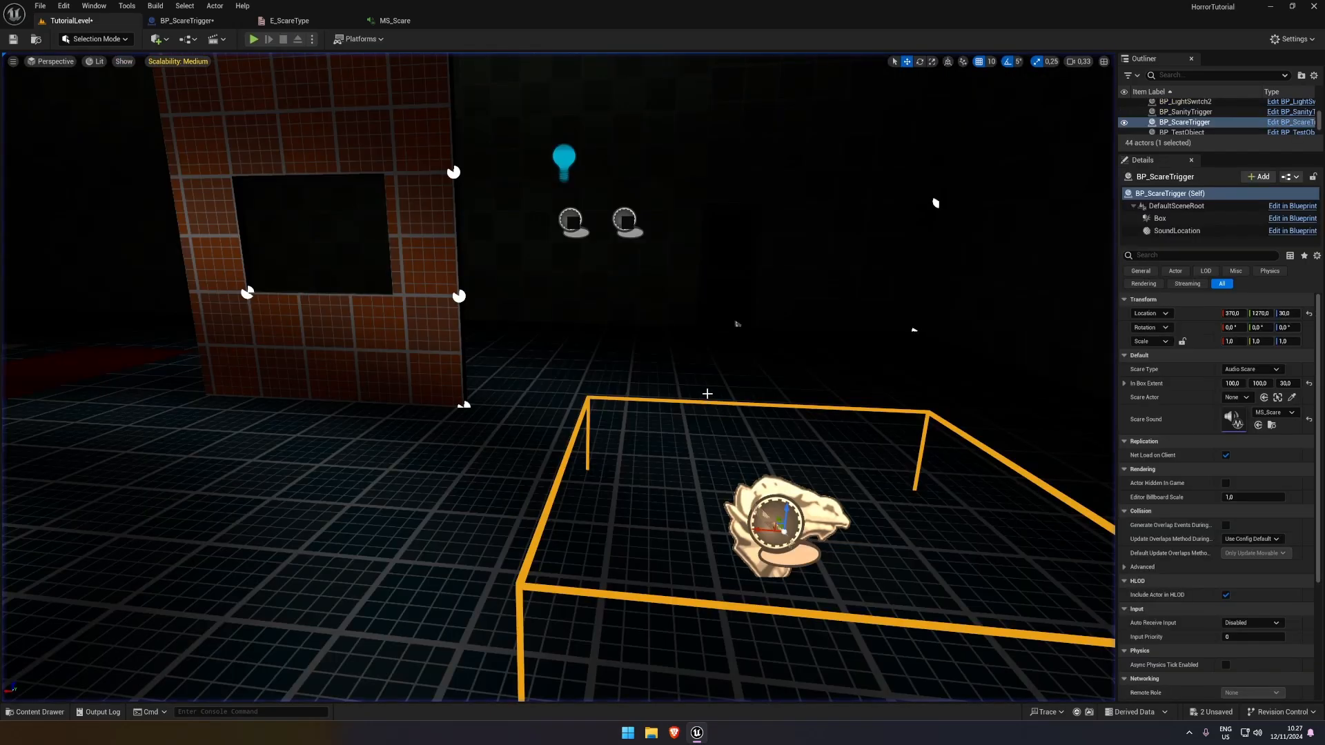
Duplicate BP_ScareTrigger and place the copy in front of the brick wall at about 700, 1320, 30
{"action": "key", "text": "s"}
{"action": "mouse_move", "coordinate": [705, 393]}
{"action": "right_mouse_down"}
{"action": "mouse_move", "coordinate": [711, 435]}
{"action": "mouse_move", "coordinate": [703, 393]}
{"action": "right_mouse_up"}
{"action": "key", "text": "a"}
{"action": "left_click_drag", "start_coordinate": [714, 355], "coordinate": [319, 349], "text": "alt"}
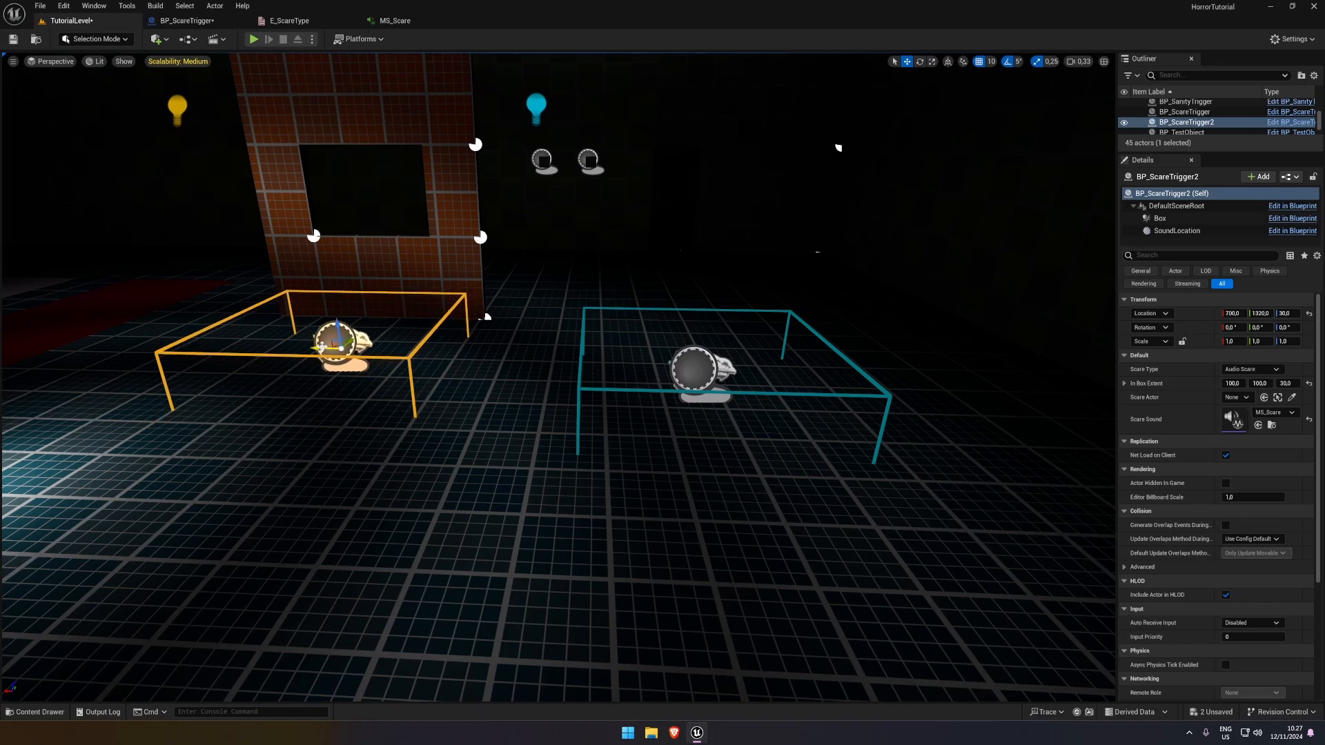
{"action": "mouse_move", "coordinate": [625, 339]}
{"action": "right_mouse_down"}
{"action": "mouse_move", "coordinate": [538, 294]}
{"action": "mouse_move", "coordinate": [625, 339]}
{"action": "right_mouse_up"}
{"action": "key", "text": "w"}
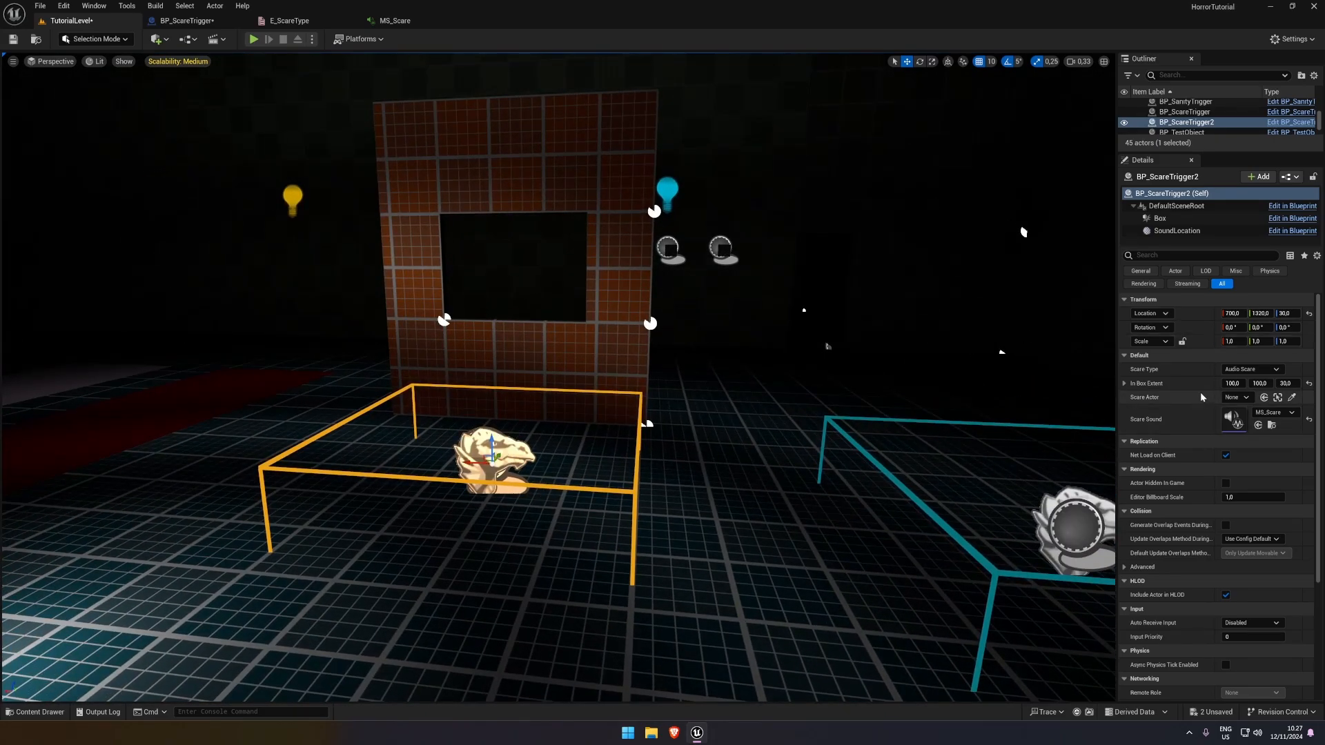
Move the duplicated trigger's SoundLocation component into the brick wall's opening, at relative location 0, 180, 130
{"action": "left_click", "coordinate": [1141, 271]}
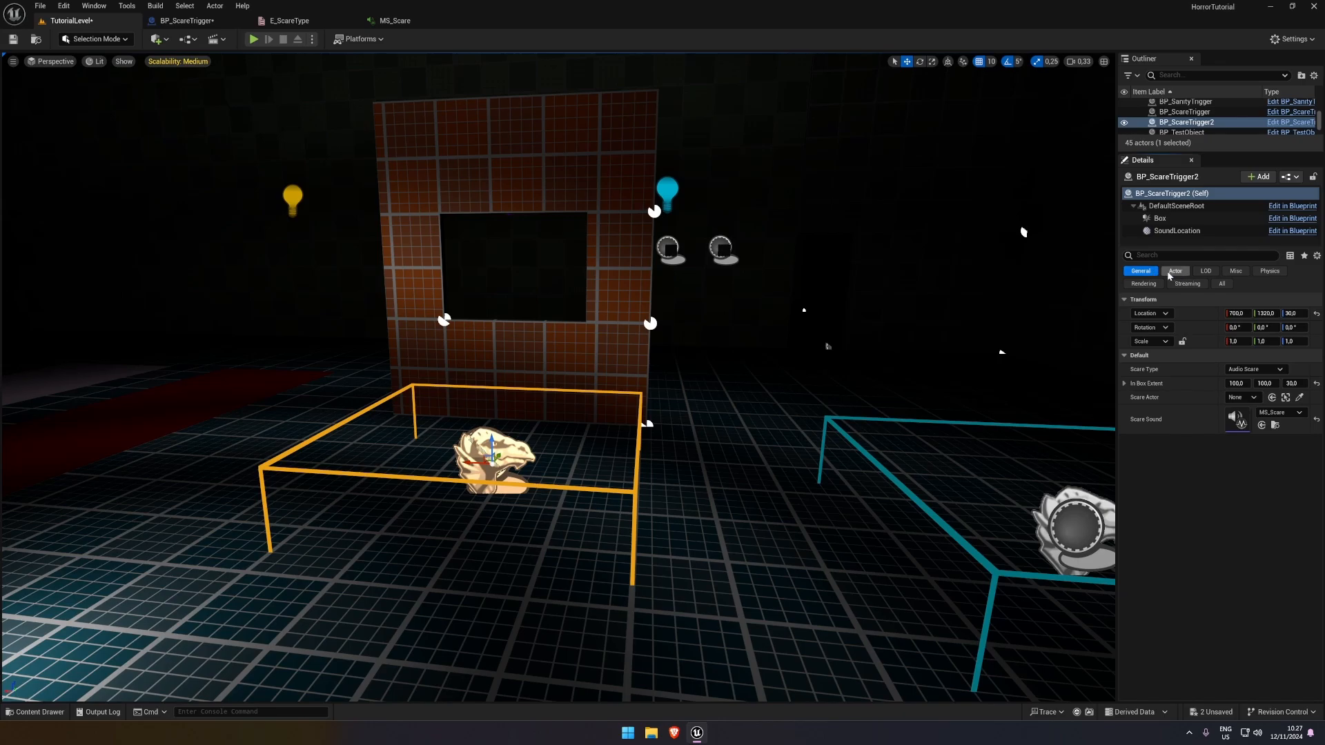
{"action": "left_click", "coordinate": [1176, 231]}
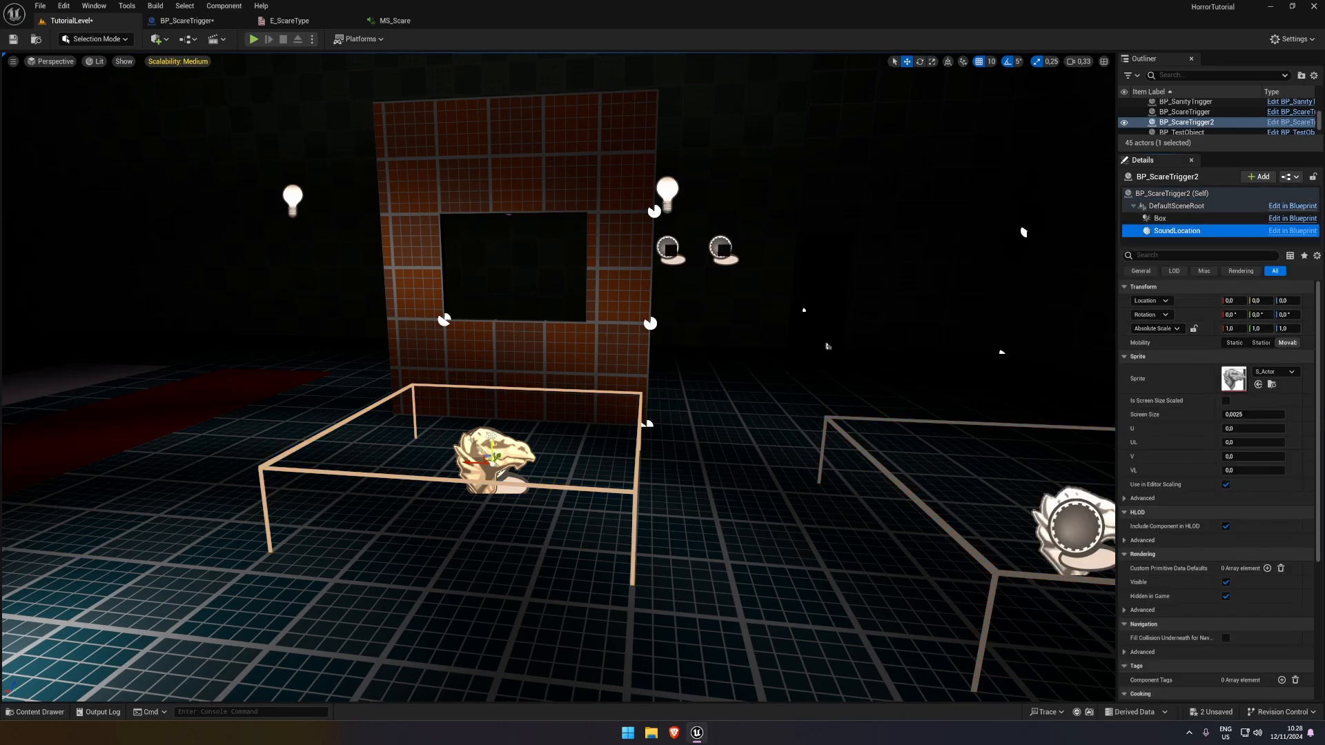
{"action": "left_click_drag", "start_coordinate": [492, 439], "coordinate": [488, 247]}
{"action": "key", "text": "d"}
{"action": "right_click_drag", "start_coordinate": [472, 272], "coordinate": [262, 272]}
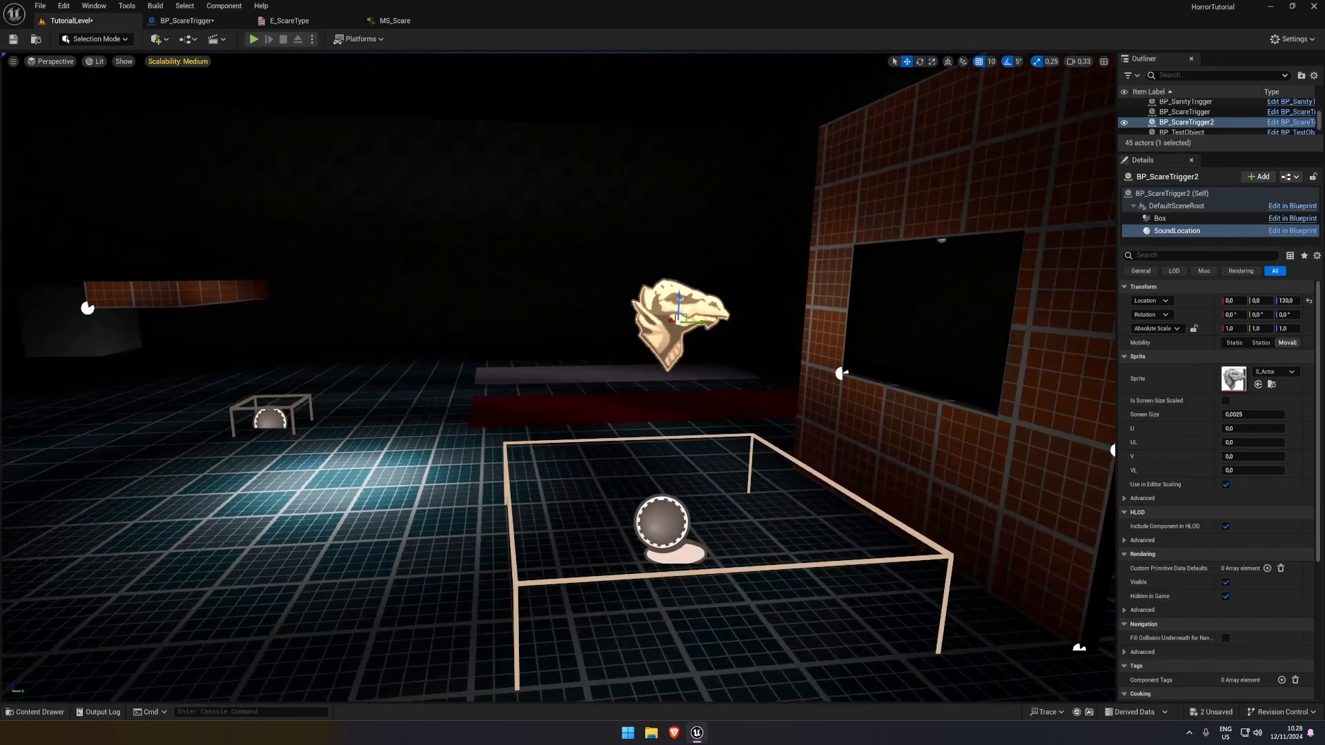
{"action": "key", "text": "s"}
{"action": "left_click_drag", "start_coordinate": [602, 323], "coordinate": [848, 337]}
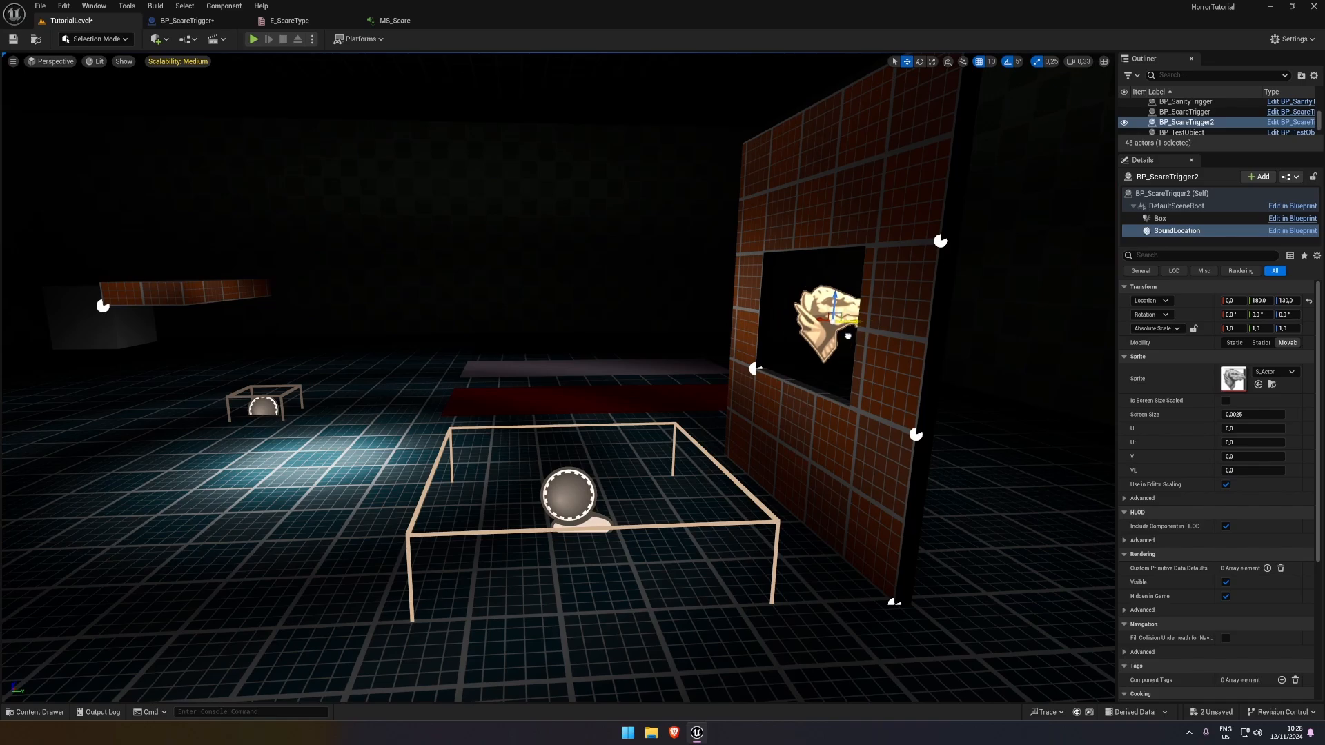
{"action": "right_click_drag", "start_coordinate": [848, 337], "coordinate": [1001, 387]}
{"action": "key", "text": "w"}
{"action": "key", "text": "s"}
Widen the details area and set the duplicated trigger's Scare Sound to the Teleport_Committed sound wave
{"action": "left_click", "coordinate": [1175, 206]}
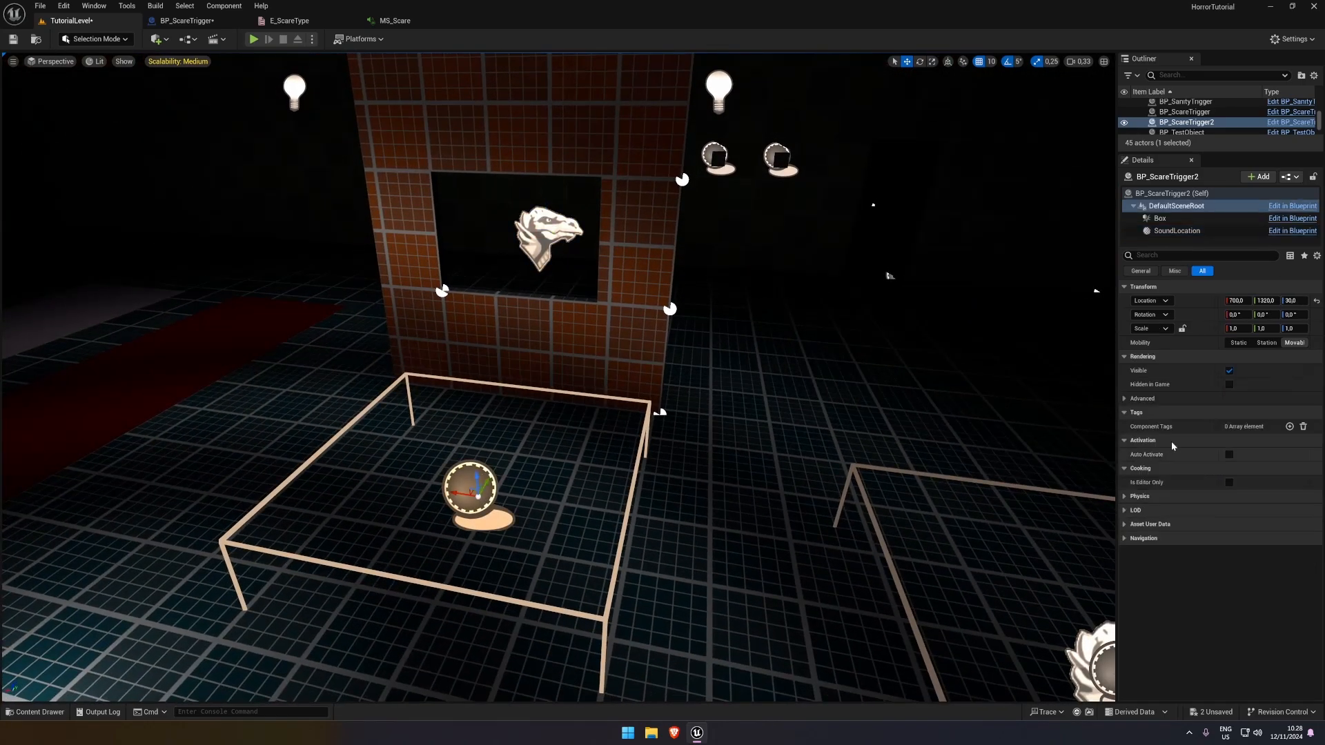
{"action": "left_click", "coordinate": [1149, 272]}
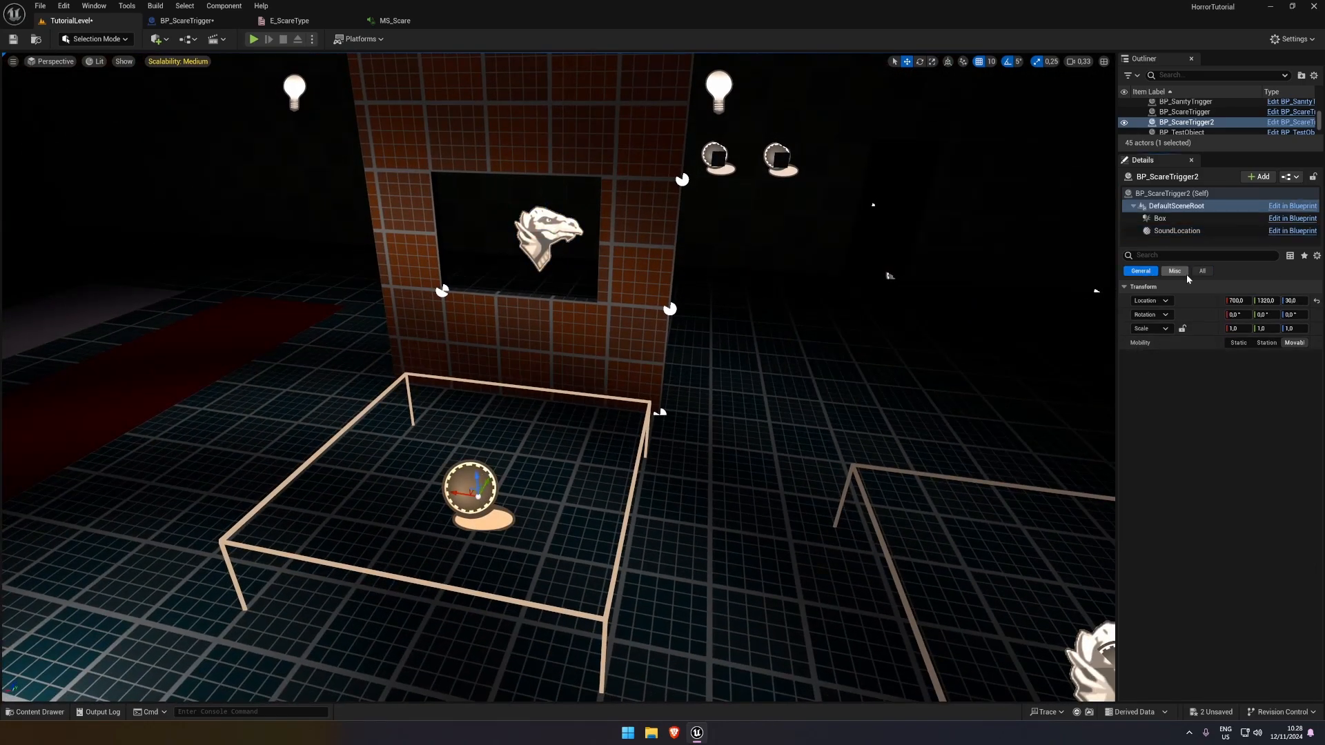
{"action": "left_click", "coordinate": [1172, 193]}
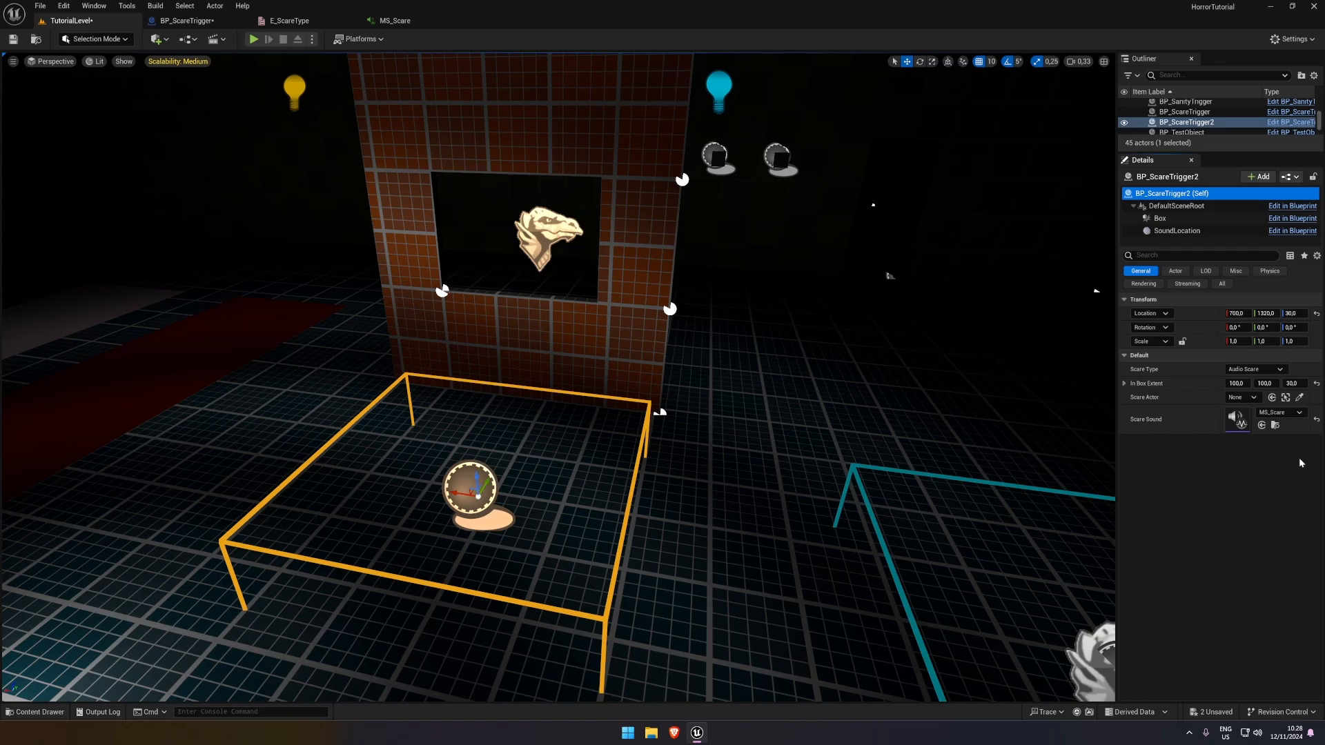
{"action": "left_click_drag", "start_coordinate": [1116, 413], "coordinate": [1028, 414]}
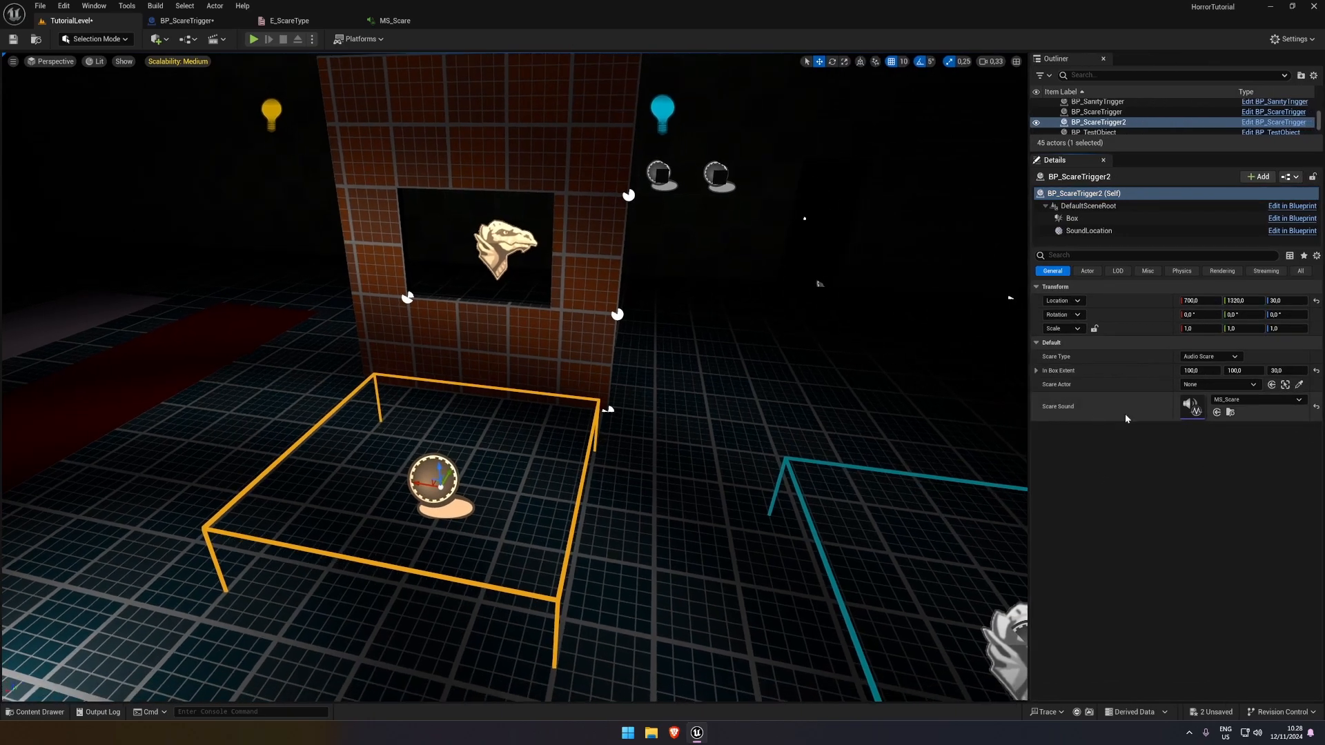
{"action": "left_click", "coordinate": [1230, 400]}
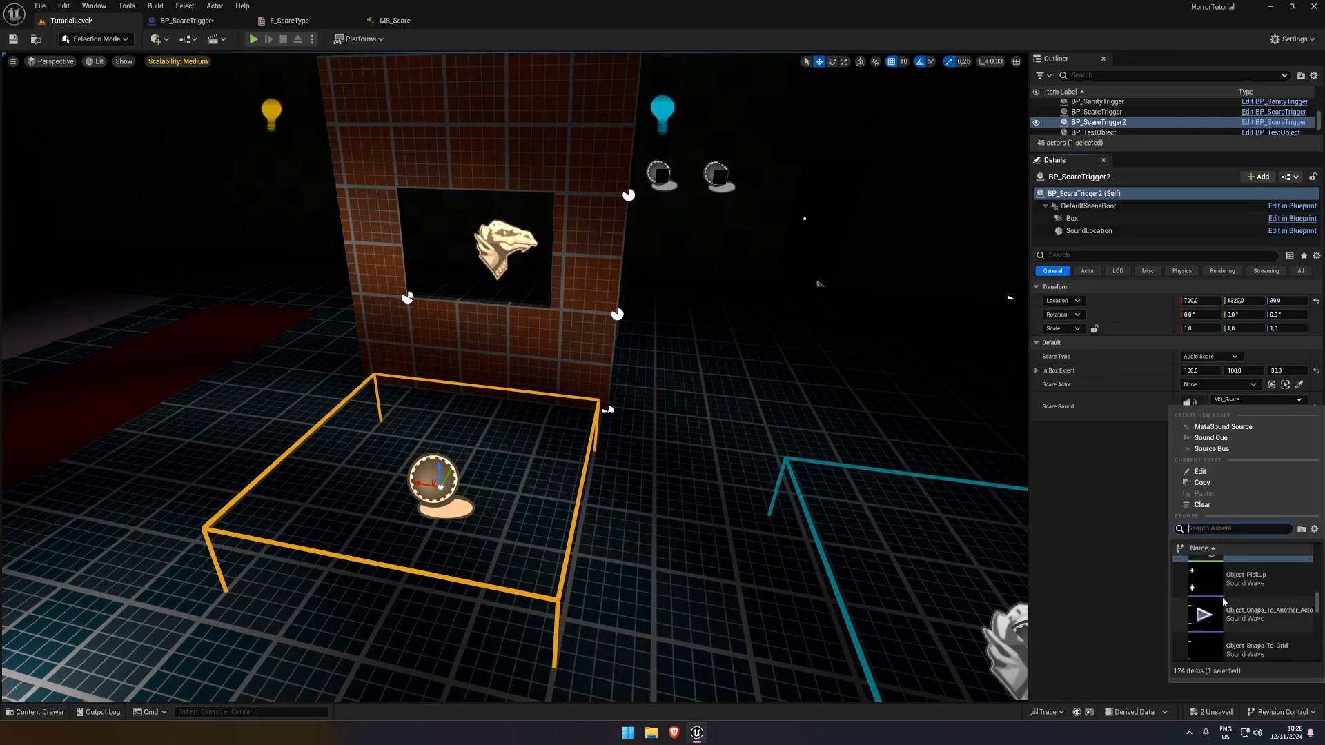
{"action": "scroll", "coordinate": [1207, 587], "scroll_direction": "down", "scroll_amount": 10}
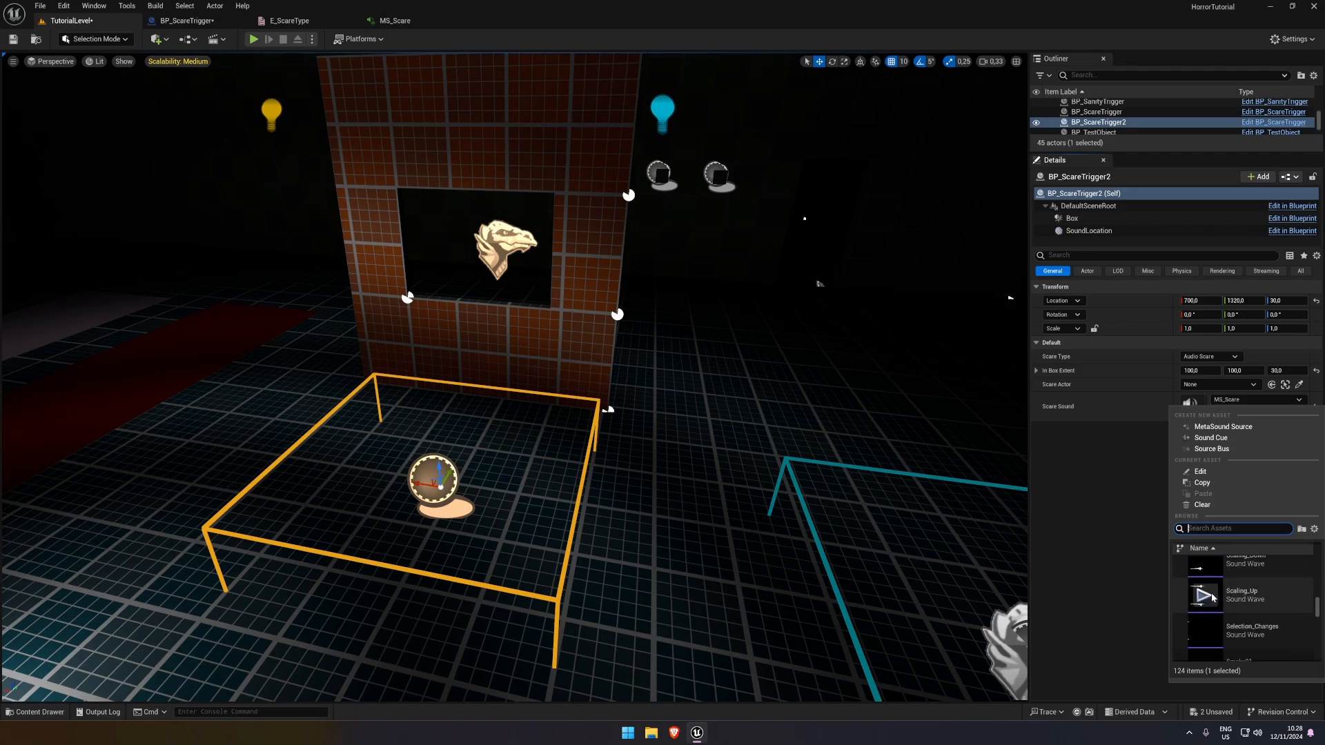
{"action": "scroll", "coordinate": [1213, 601], "scroll_direction": "down", "scroll_amount": 5}
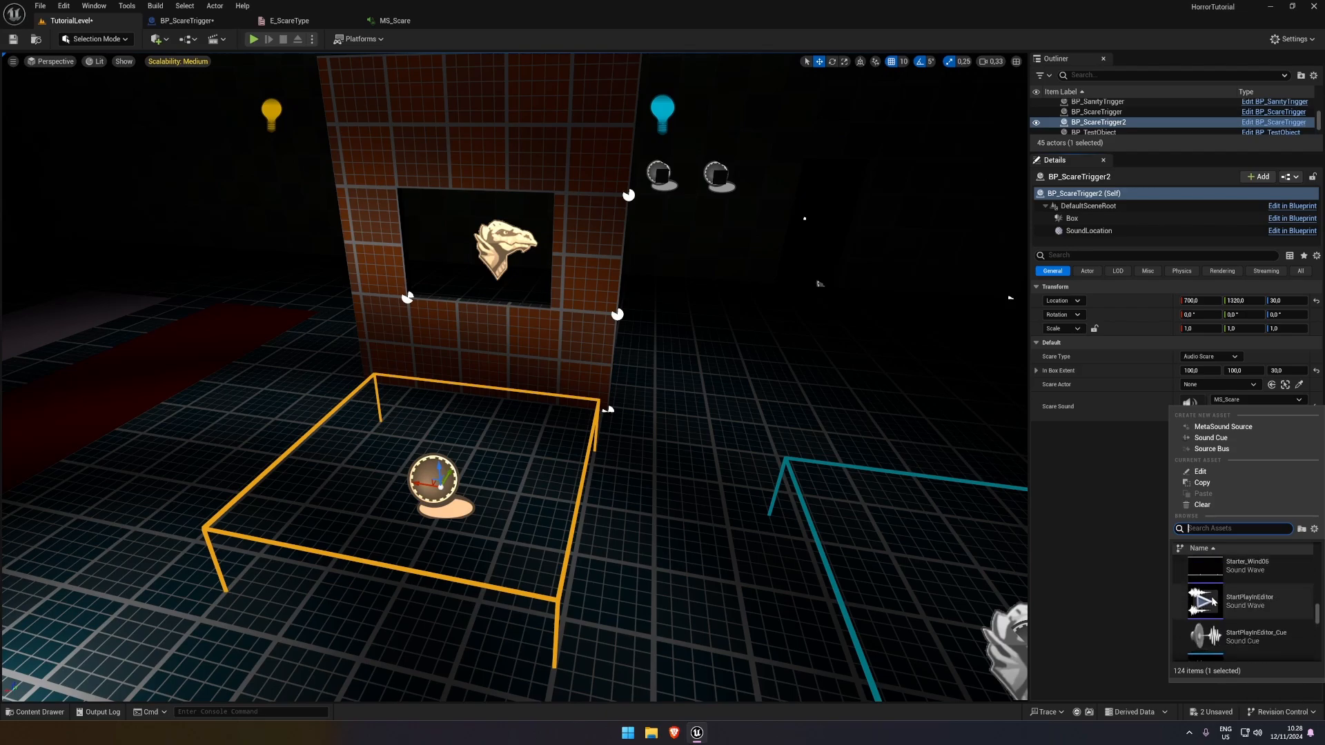
{"action": "scroll", "coordinate": [1218, 617], "scroll_direction": "down", "scroll_amount": 5}
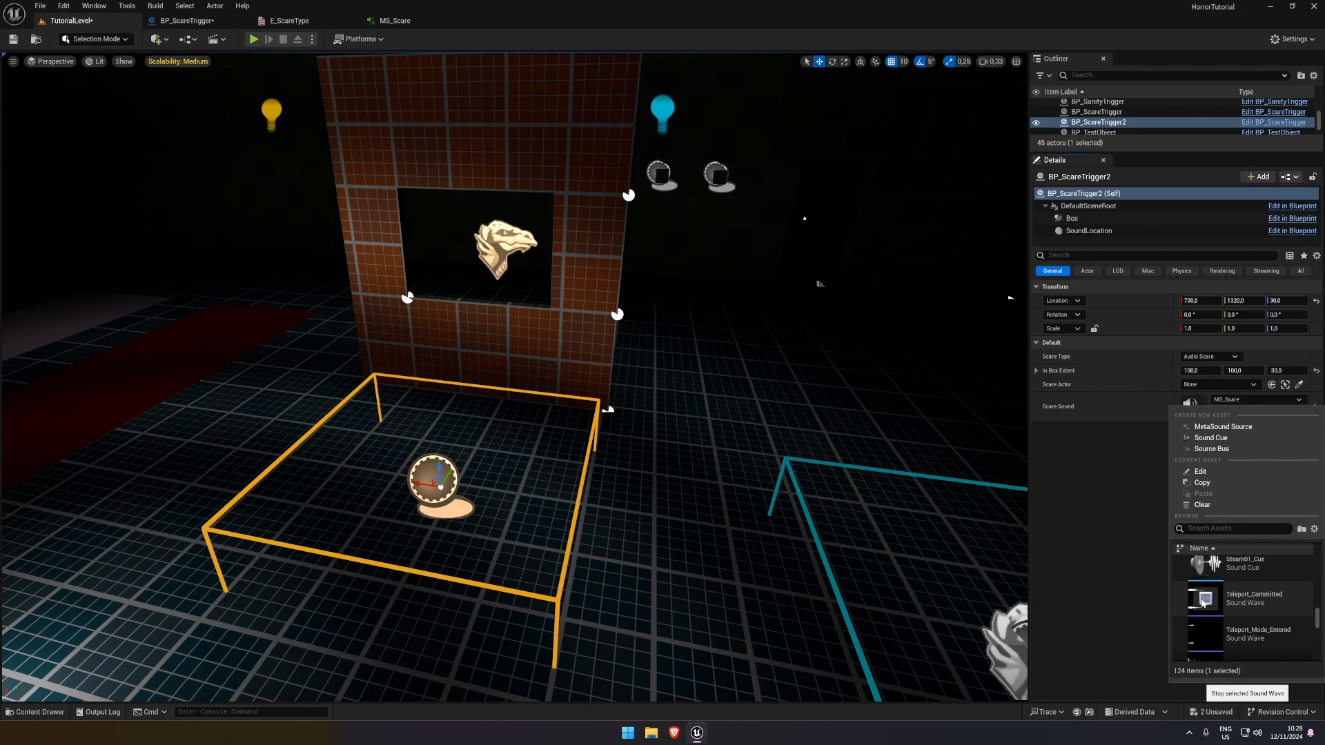
{"action": "left_click", "coordinate": [1263, 612]}
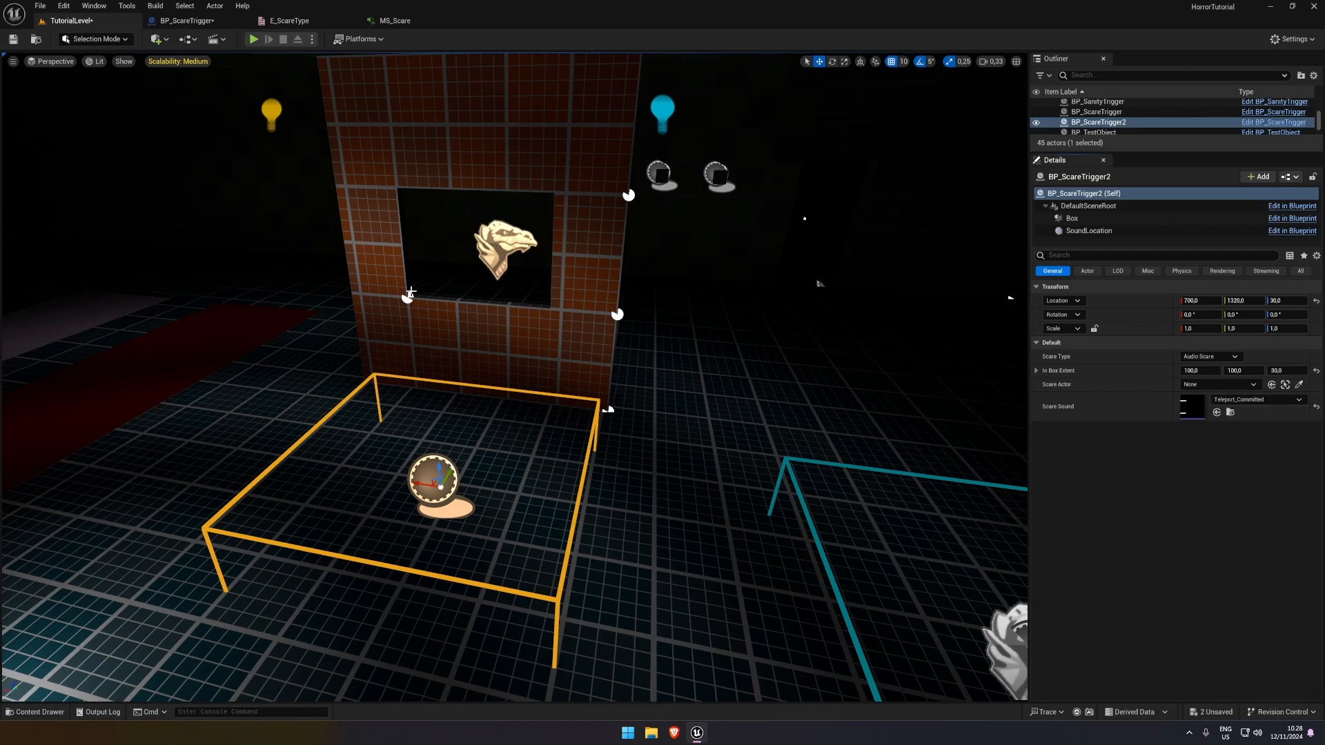
Play-test the duplicated trigger by walking up to the brick wall and back, and stop playing
{"action": "left_click", "coordinate": [253, 39]}
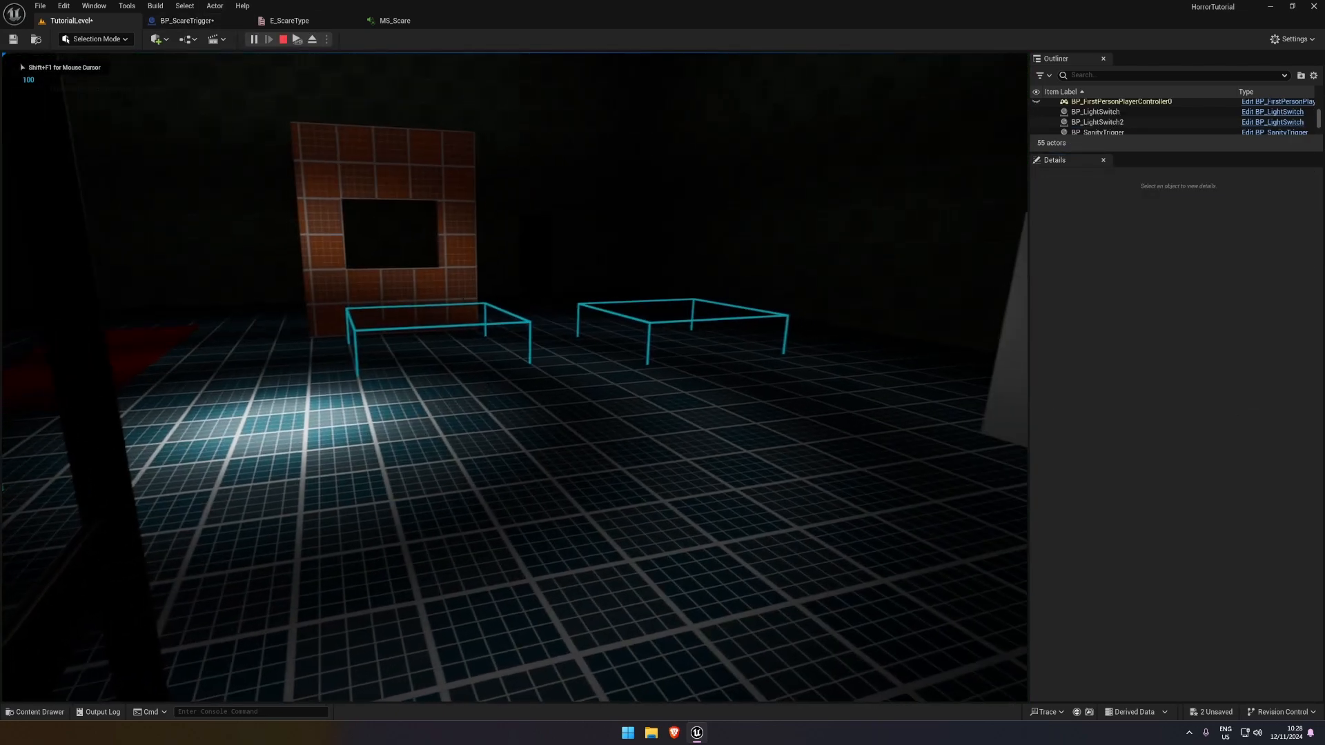
{"action": "key", "text": "w"}
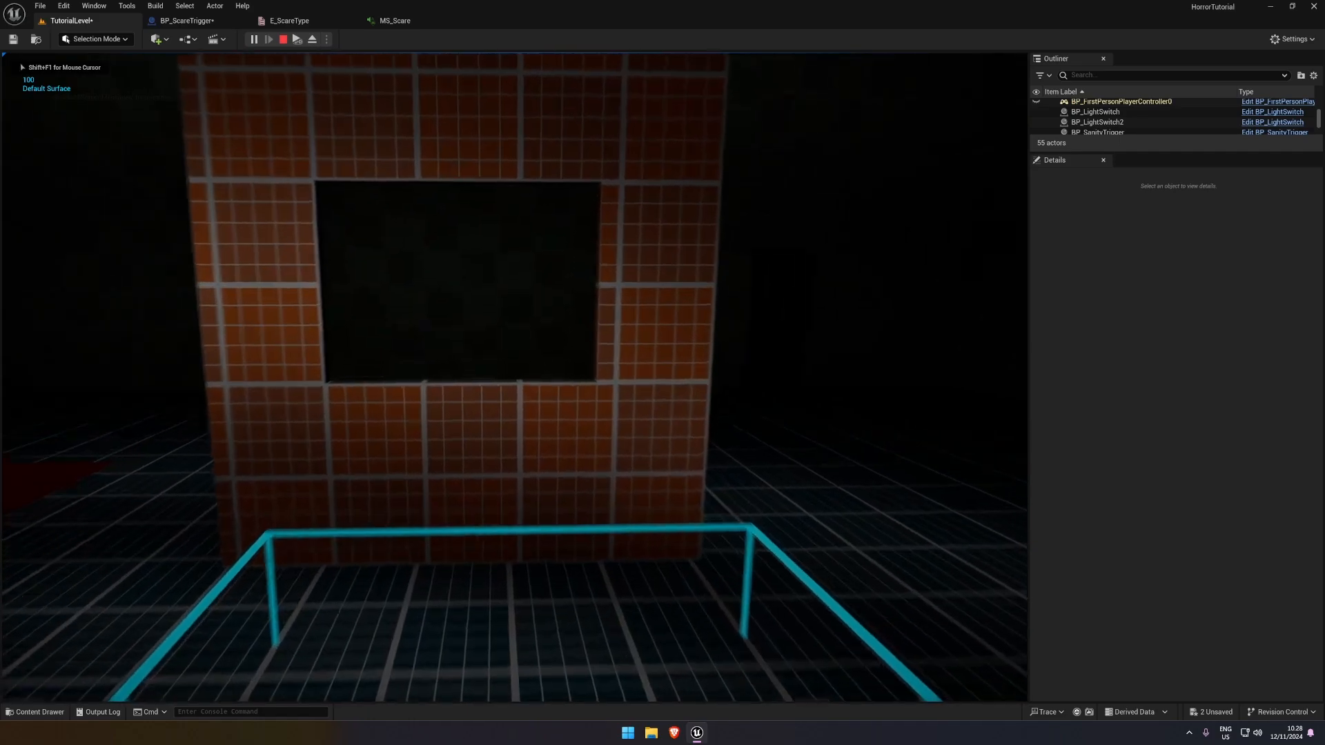
{"action": "key", "text": "s"}
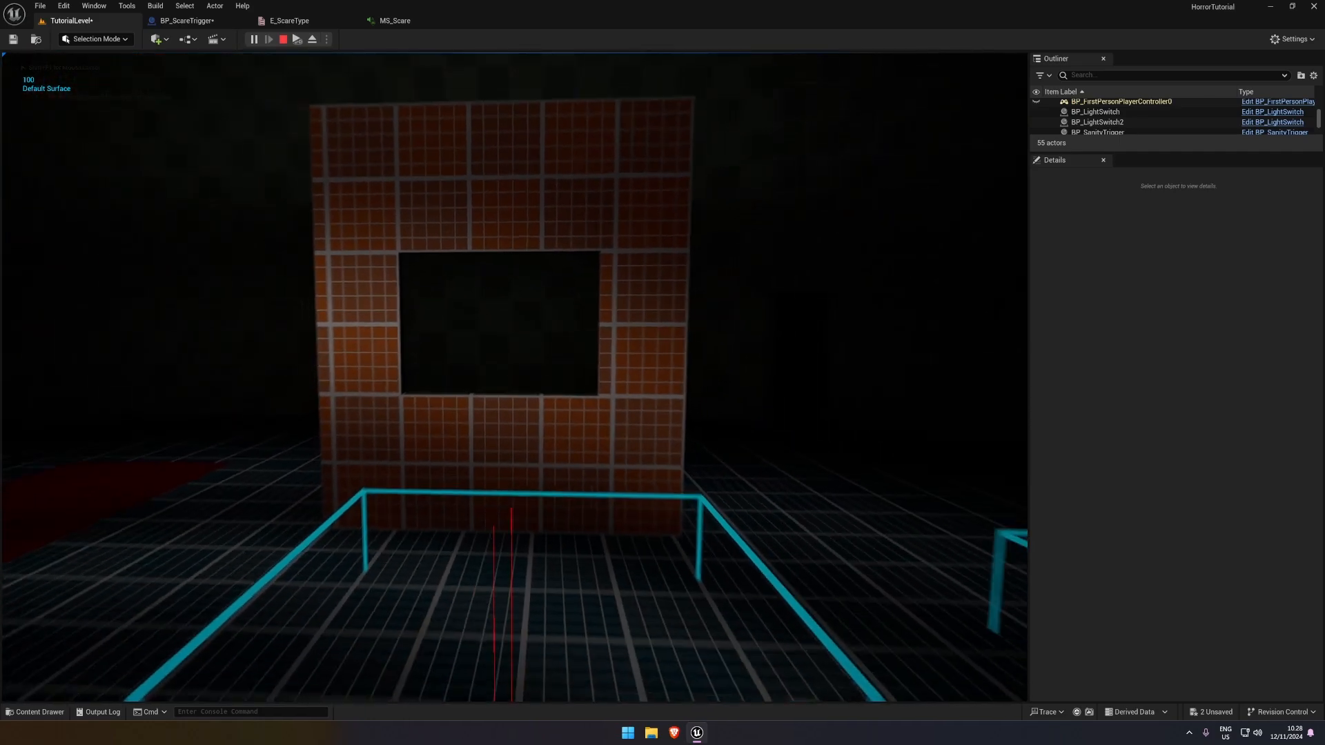
{"action": "key", "text": "shift+F1"}
{"action": "key", "text": "Escape"}
Examine both placed scare triggers and their sound locations in the level, with the original BP_ScareTrigger selected
{"action": "key", "text": "d"}
{"action": "right_click_drag", "start_coordinate": [695, 349], "coordinate": [1005, 266]}
{"action": "right_click_drag", "start_coordinate": [789, 413], "coordinate": [710, 422]}
{"action": "key", "text": "s"}
{"action": "key", "text": "s"}
{"action": "left_click", "coordinate": [857, 378]}
{"action": "key", "text": "d"}
{"action": "right_click_drag", "start_coordinate": [858, 378], "coordinate": [910, 380]}
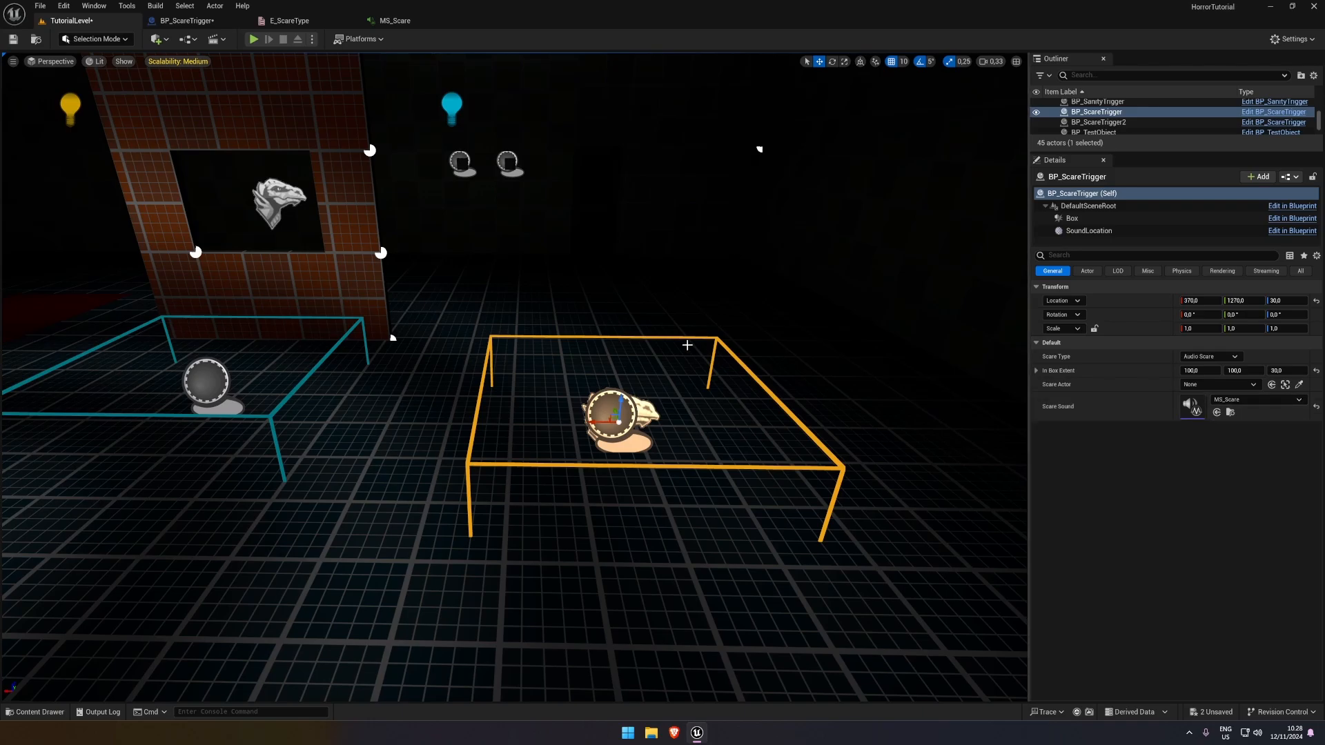
{"action": "right_click_drag", "start_coordinate": [387, 228], "coordinate": [428, 248]}
{"action": "key", "text": "s"}
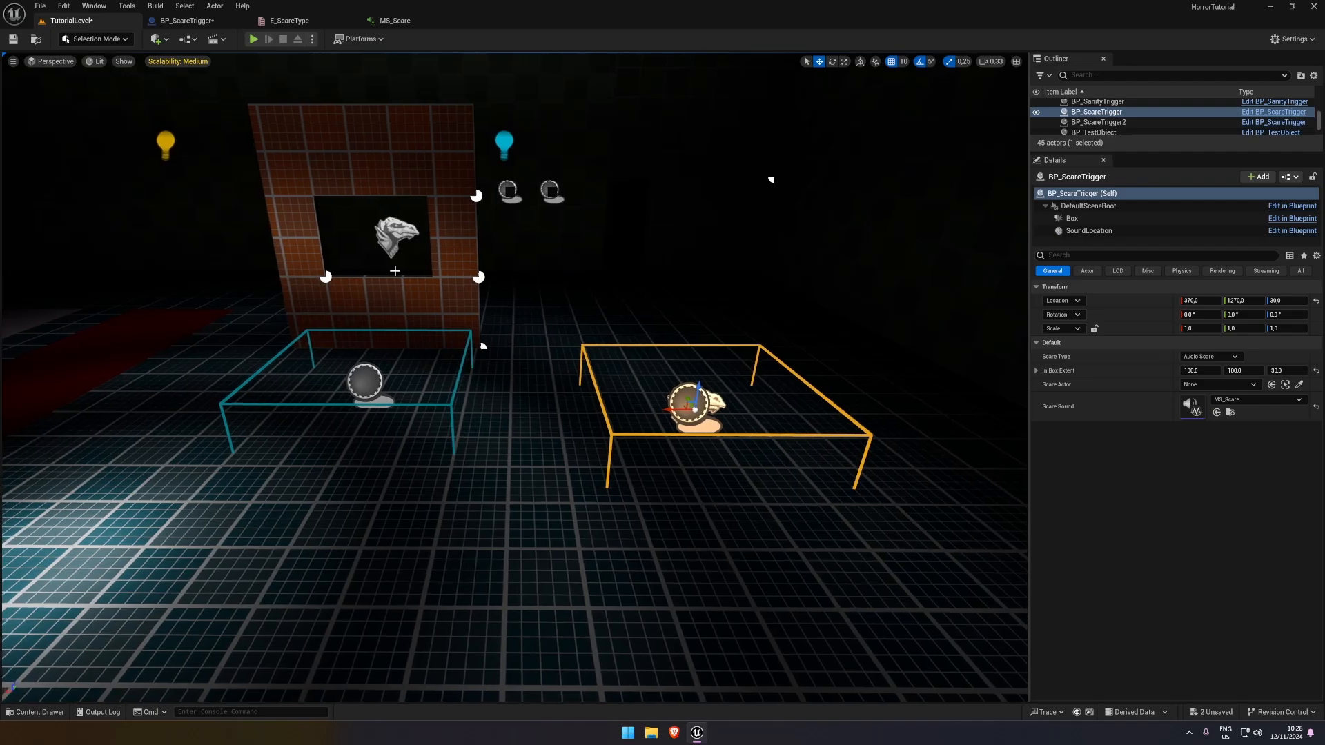
Delete the duplicated scare trigger in front of the brick wall
{"action": "left_click", "coordinate": [405, 373]}
{"action": "key", "text": "Delete"}
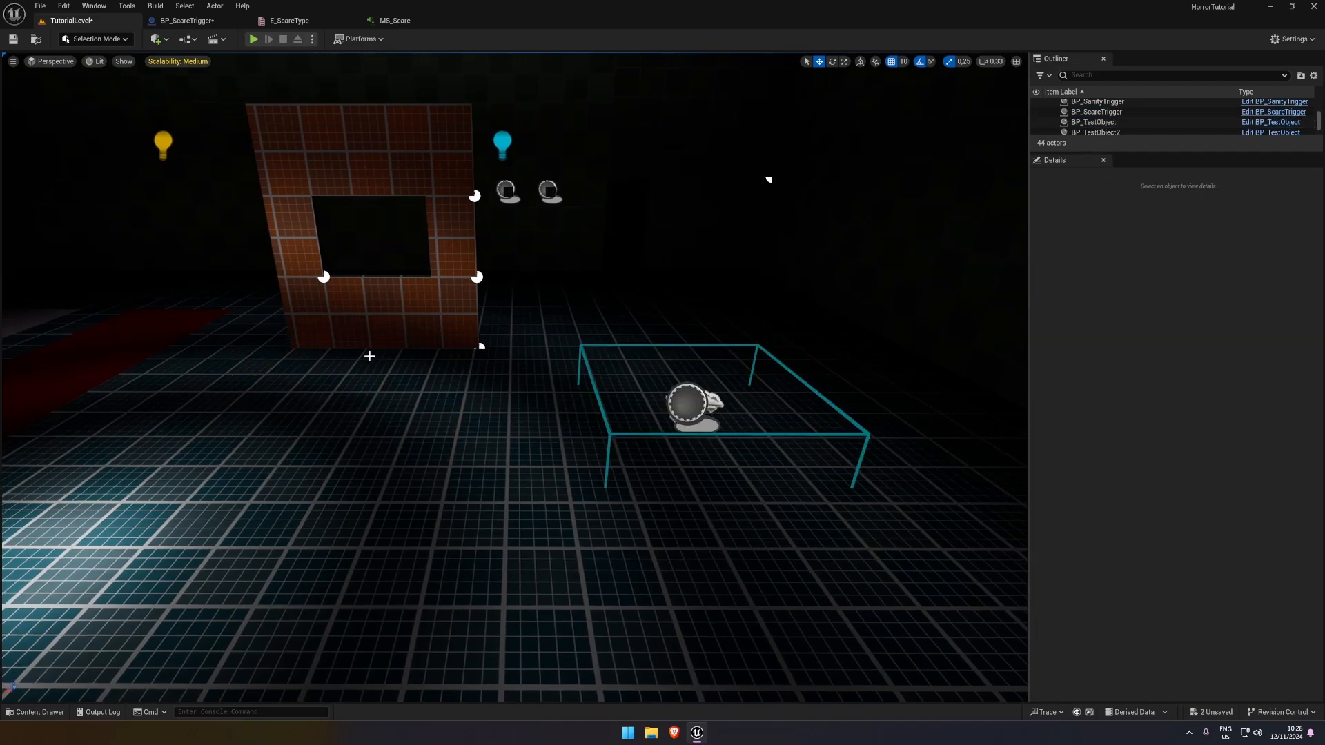
Review BP_ScareTrigger's overlap and switch logic in the Event Graph and open the Audio Scare function from its call node
{"action": "left_click", "coordinate": [185, 20]}
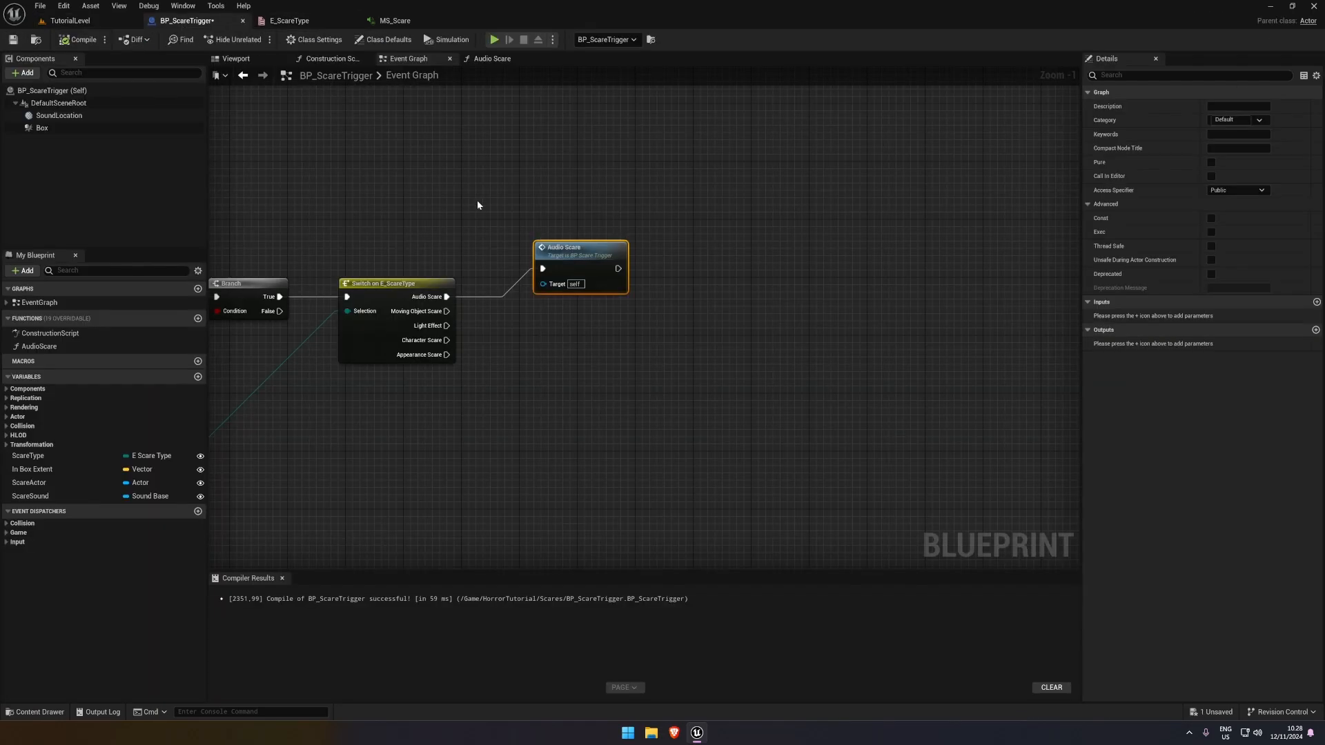
{"action": "right_click_drag", "start_coordinate": [547, 256], "coordinate": [765, 178]}
{"action": "left_click", "coordinate": [596, 205]}
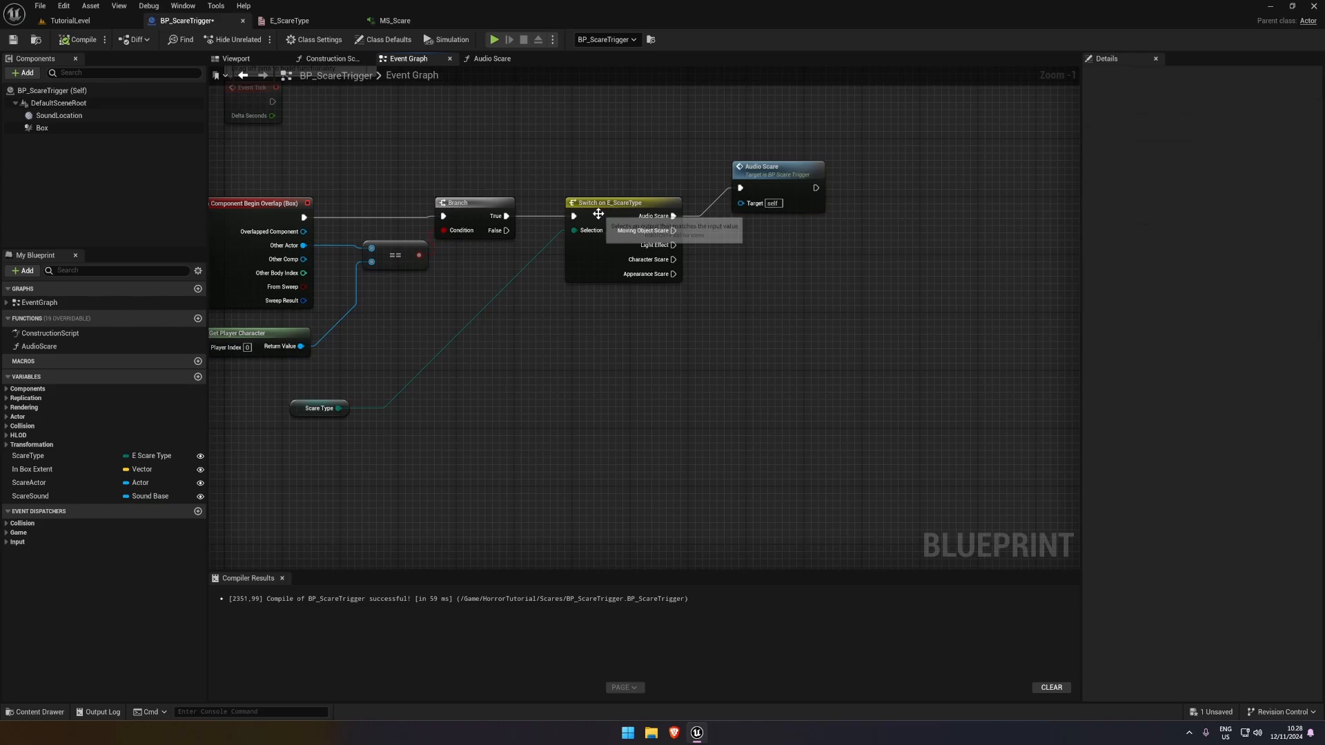
{"action": "right_click_drag", "start_coordinate": [822, 299], "coordinate": [708, 302]}
{"action": "left_click", "coordinate": [672, 176]}
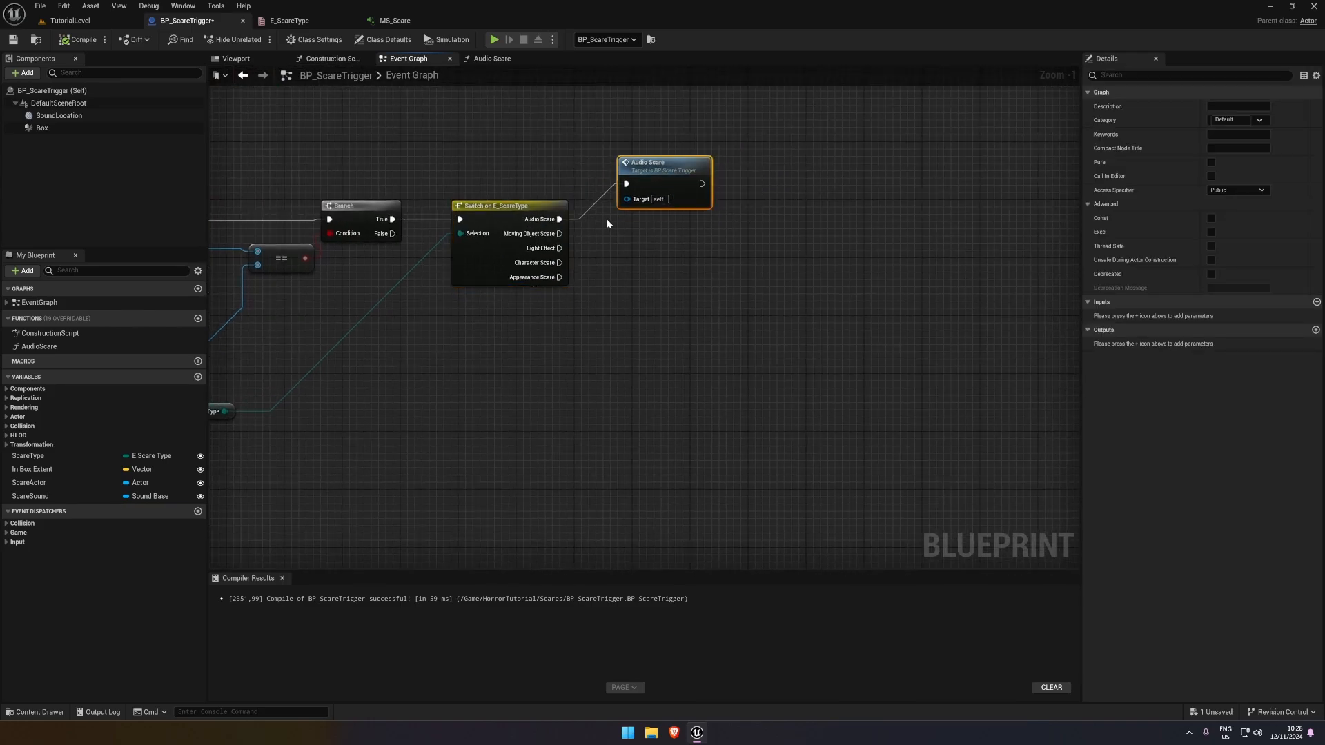
{"action": "double_click", "coordinate": [657, 166]}
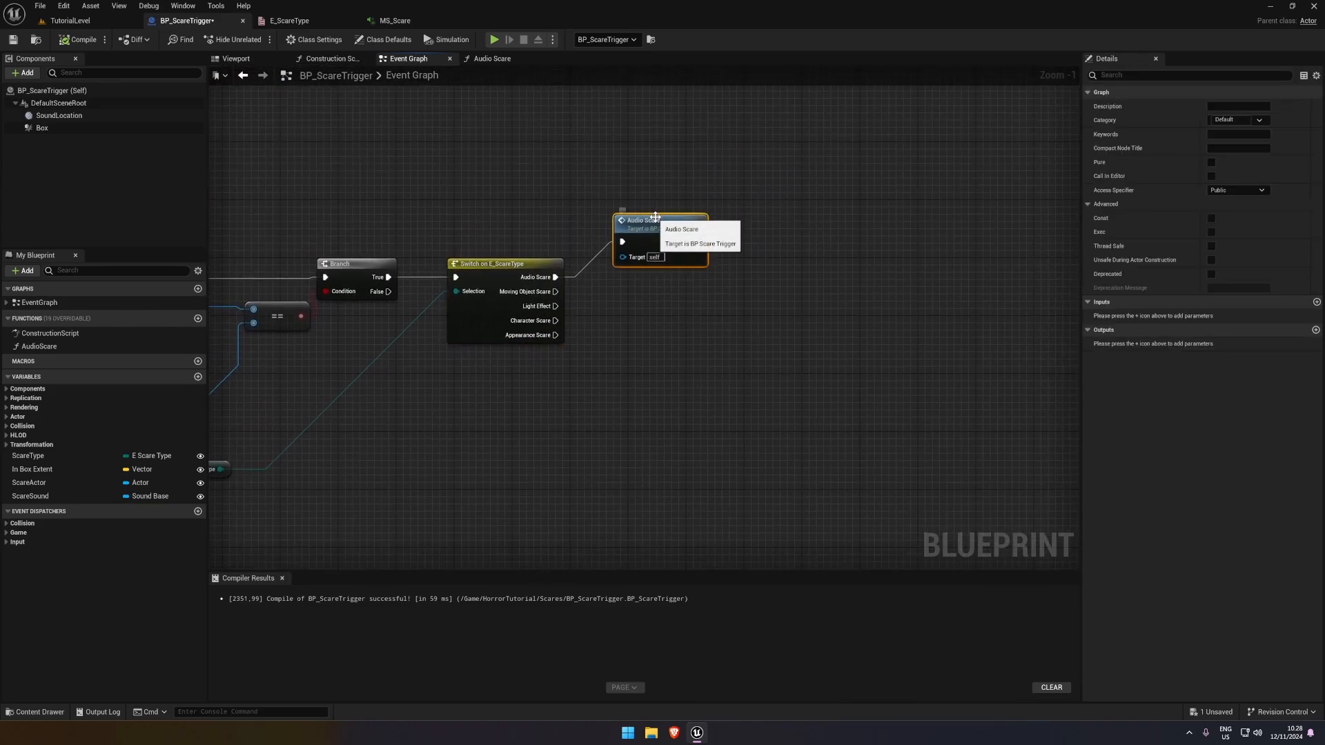
Check the MS_Scare sound graph and examine the advanced options of Play Sound at Location in the Audio Scare function
{"action": "left_click", "coordinate": [395, 21]}
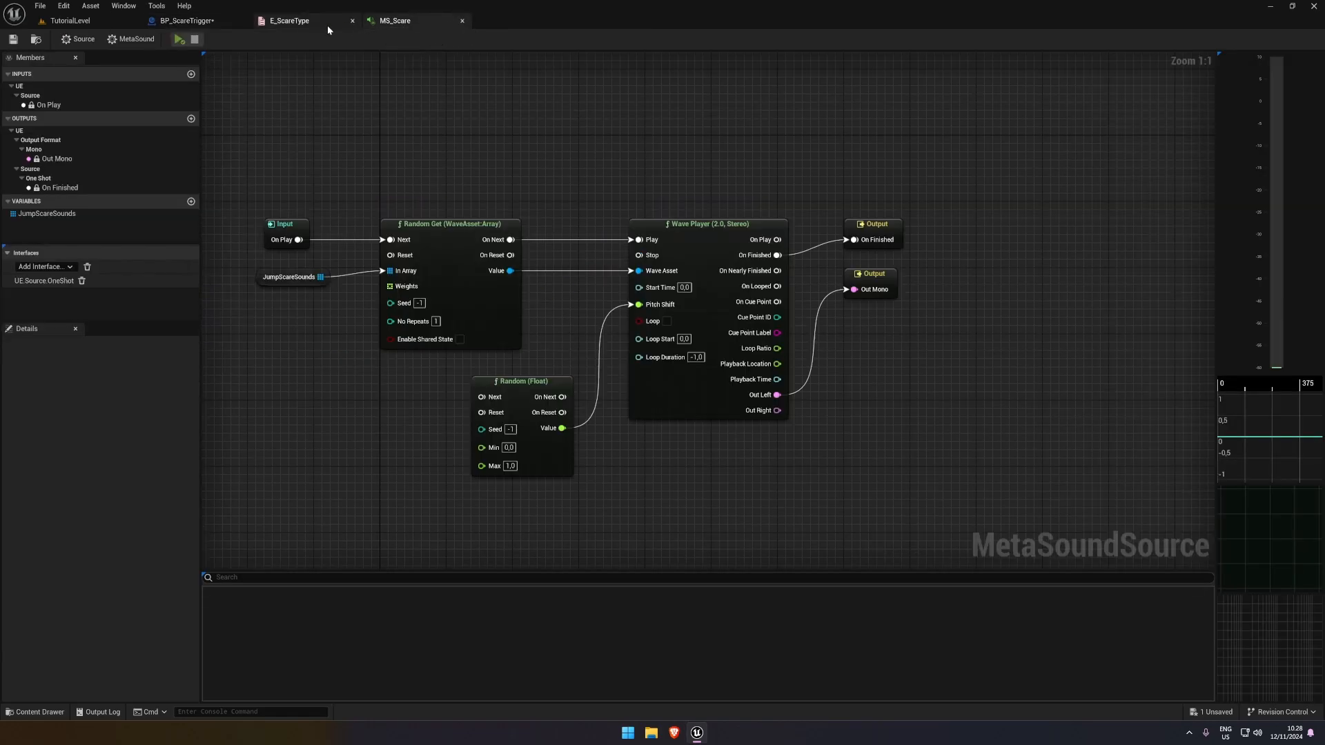
{"action": "left_click", "coordinate": [229, 20]}
{"action": "left_click", "coordinate": [672, 207]}
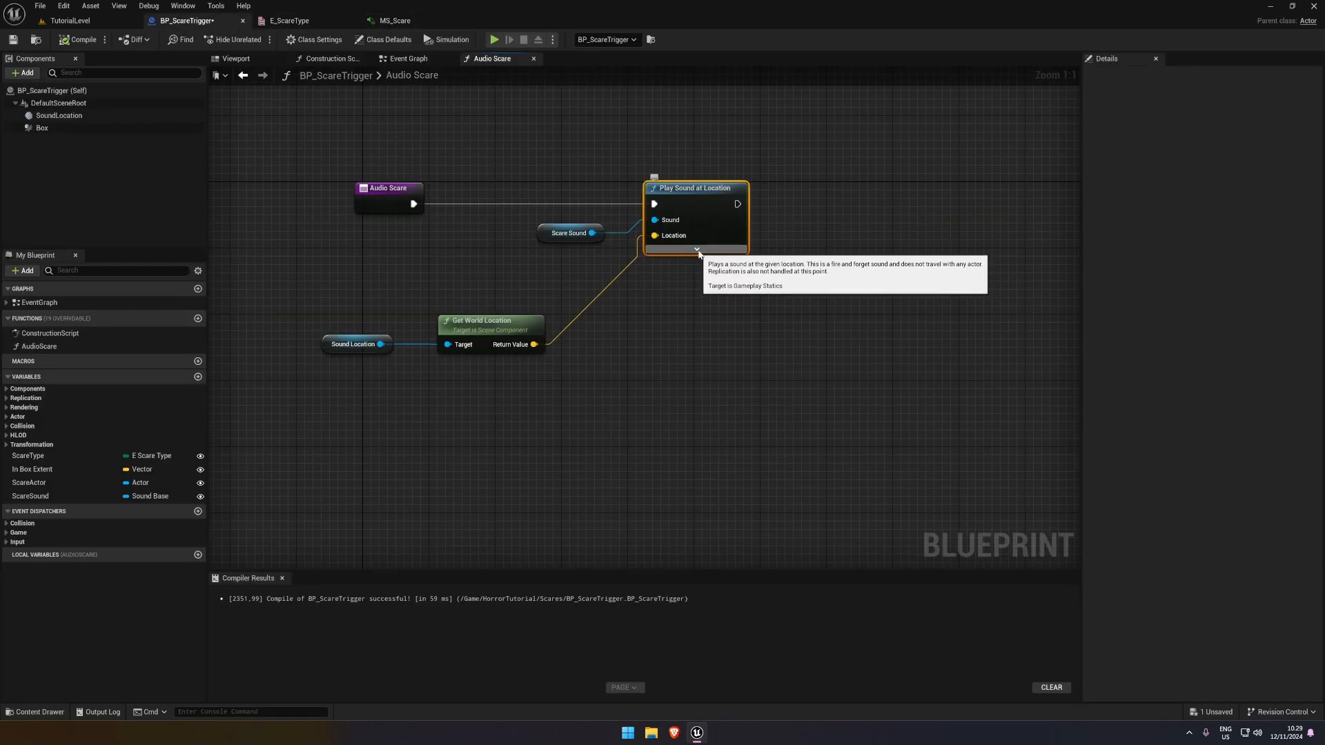
{"action": "left_click", "coordinate": [697, 249]}
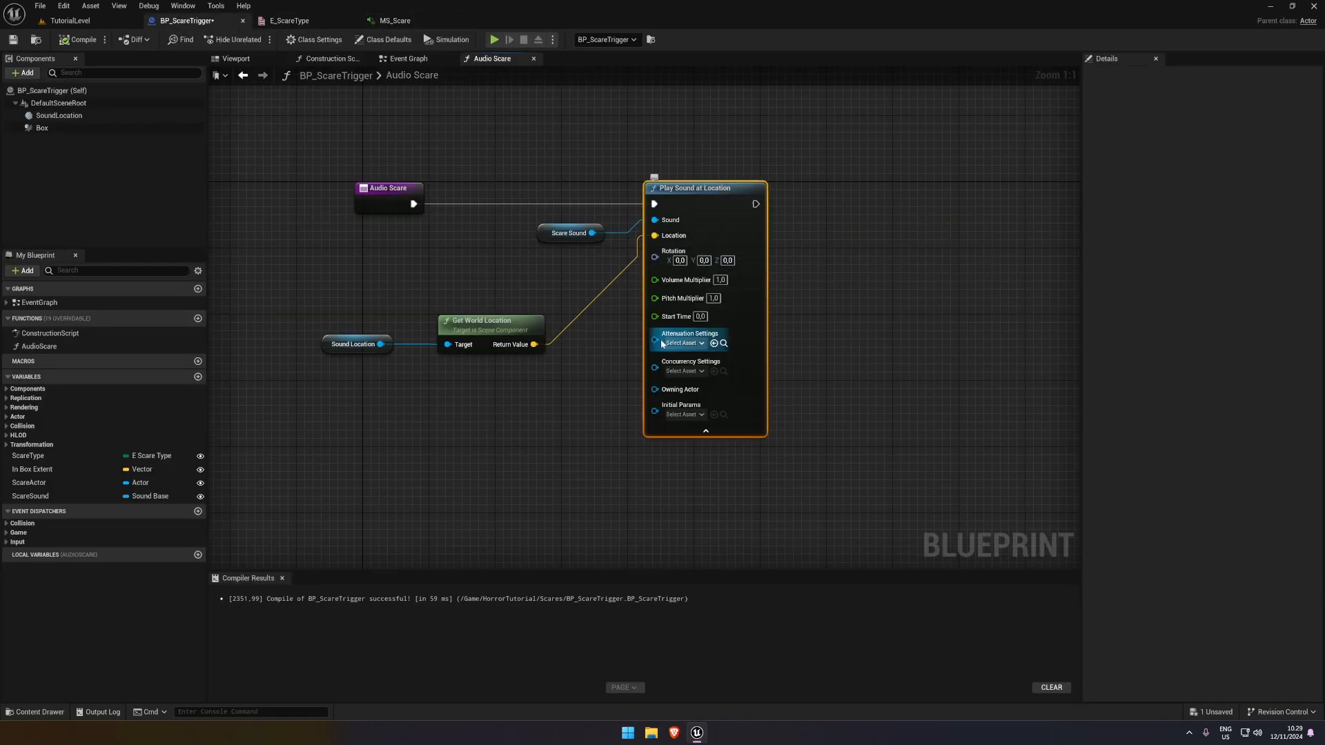
{"action": "left_click", "coordinate": [705, 431]}
Tidy the Audio Scare function by aligning its entry, Scare Sound and Play Sound at Location nodes, and compile and save the Blueprint
{"action": "left_click_drag", "start_coordinate": [557, 238], "coordinate": [540, 230]}
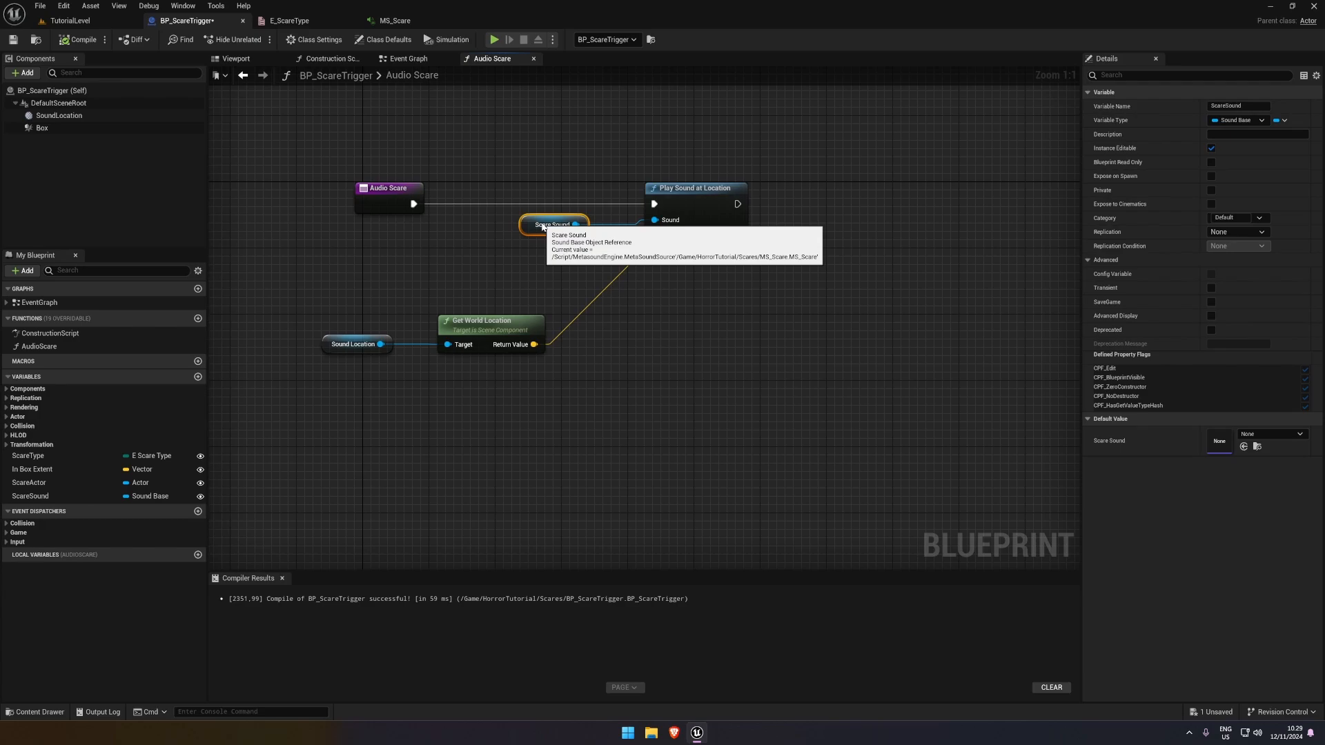
{"action": "left_click", "coordinate": [697, 193]}
{"action": "left_click_drag", "start_coordinate": [383, 198], "coordinate": [793, 221]}
{"action": "left_click", "coordinate": [66, 41]}
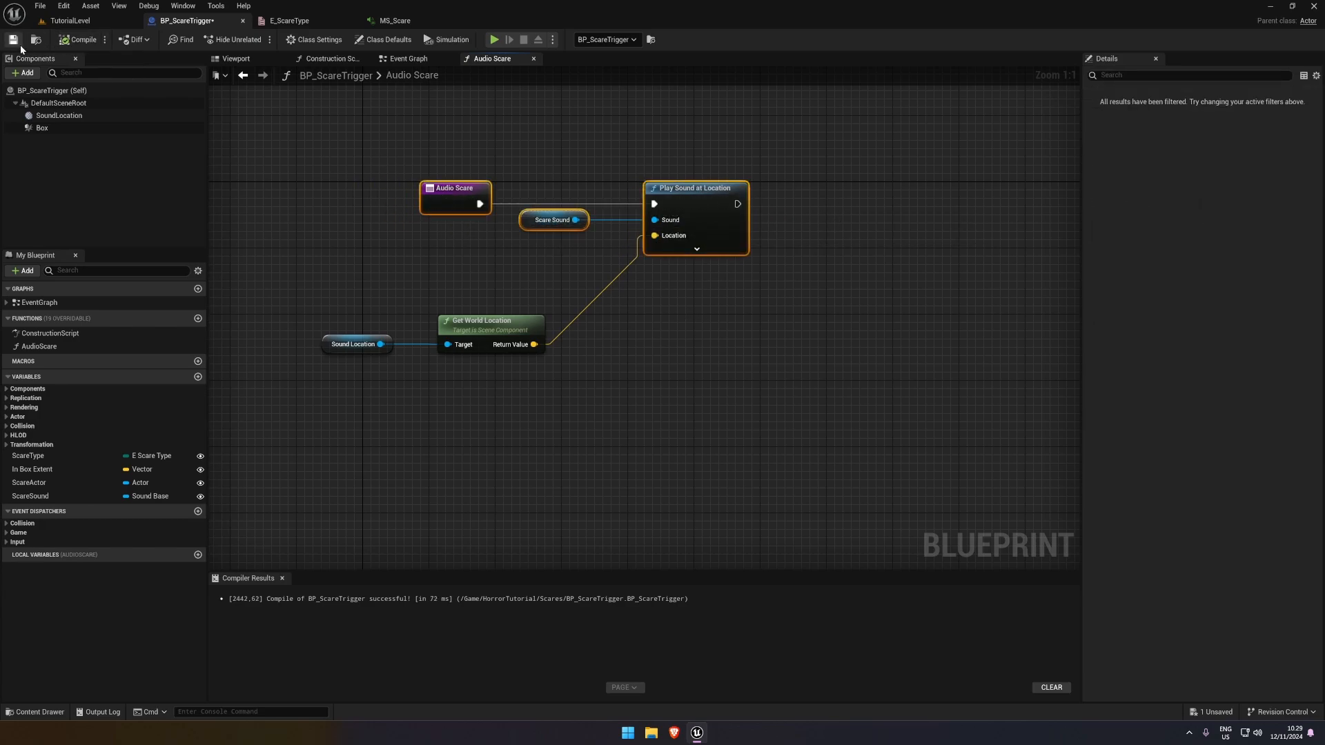
{"action": "left_click", "coordinate": [403, 186]}
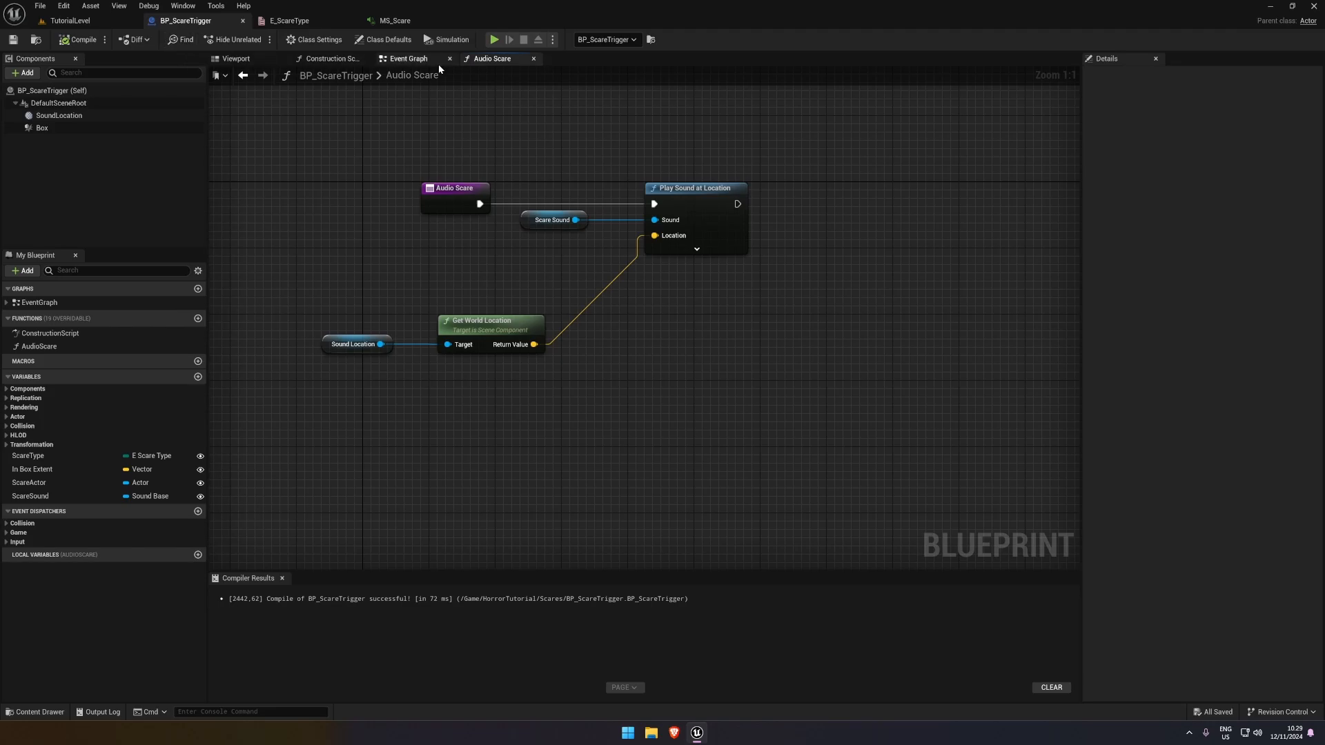
In the Event Graph, move the Audio Scare call aside and run a new Branch from the Audio Scare output of Switch on E_ScareType
{"action": "left_click", "coordinate": [407, 59]}
{"action": "right_click_drag", "start_coordinate": [442, 194], "coordinate": [352, 170]}
{"action": "left_click_drag", "start_coordinate": [570, 194], "coordinate": [657, 142]}
{"action": "right_click_drag", "start_coordinate": [501, 185], "coordinate": [554, 171]}
{"action": "scroll", "coordinate": [616, 153], "scroll_direction": "down", "scroll_amount": 1}
{"action": "left_click_drag", "start_coordinate": [707, 135], "coordinate": [765, 142]}
{"action": "left_click", "coordinate": [585, 201]}
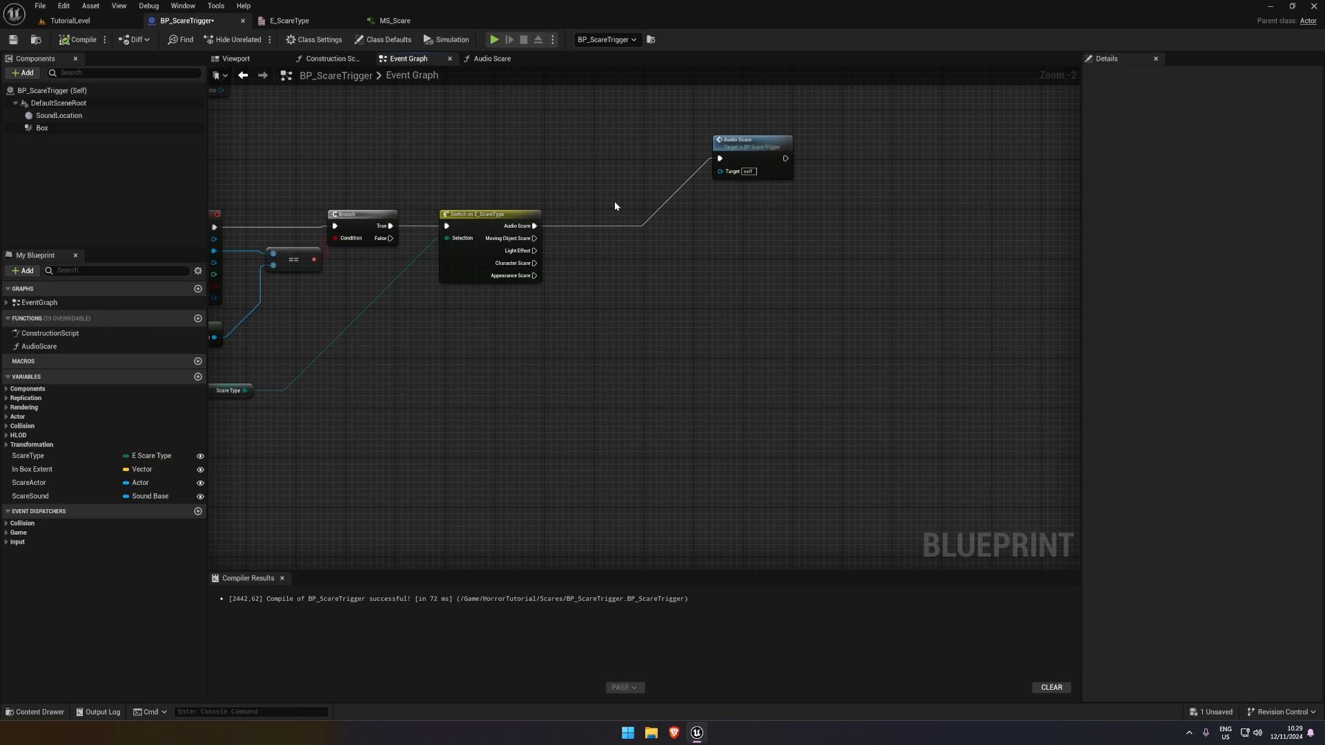
{"action": "left_click", "coordinate": [615, 202]}
{"action": "scroll", "coordinate": [615, 202], "scroll_direction": "up", "scroll_amount": 2}
{"action": "left_click_drag", "start_coordinate": [623, 215], "coordinate": [501, 228]}
{"action": "left_click_drag", "start_coordinate": [639, 199], "coordinate": [688, 209]}
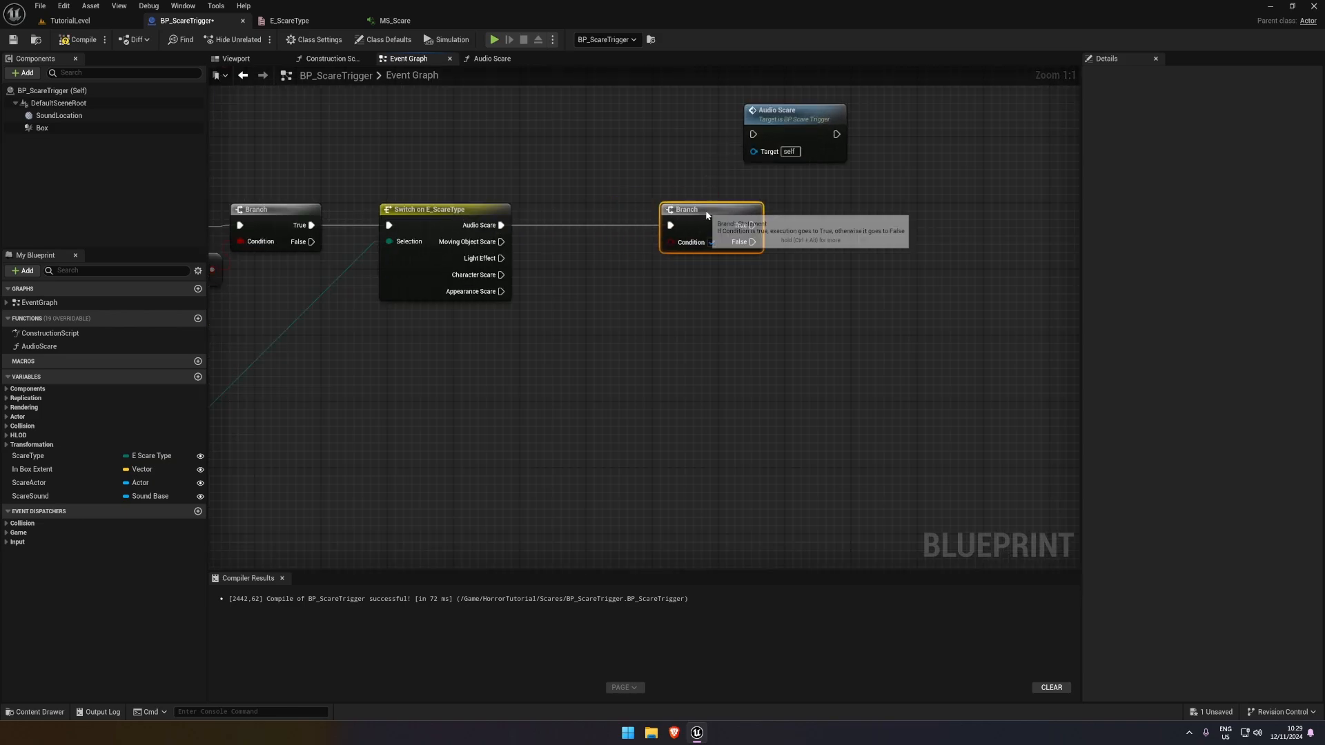
Promote the new Branch's Condition to a Boolean variable, compile, and rename it SoundBehindPlayer?
{"action": "right_click", "coordinate": [670, 241]}
{"action": "left_click", "coordinate": [718, 276]}
{"action": "left_click_drag", "start_coordinate": [590, 214], "coordinate": [574, 197]}
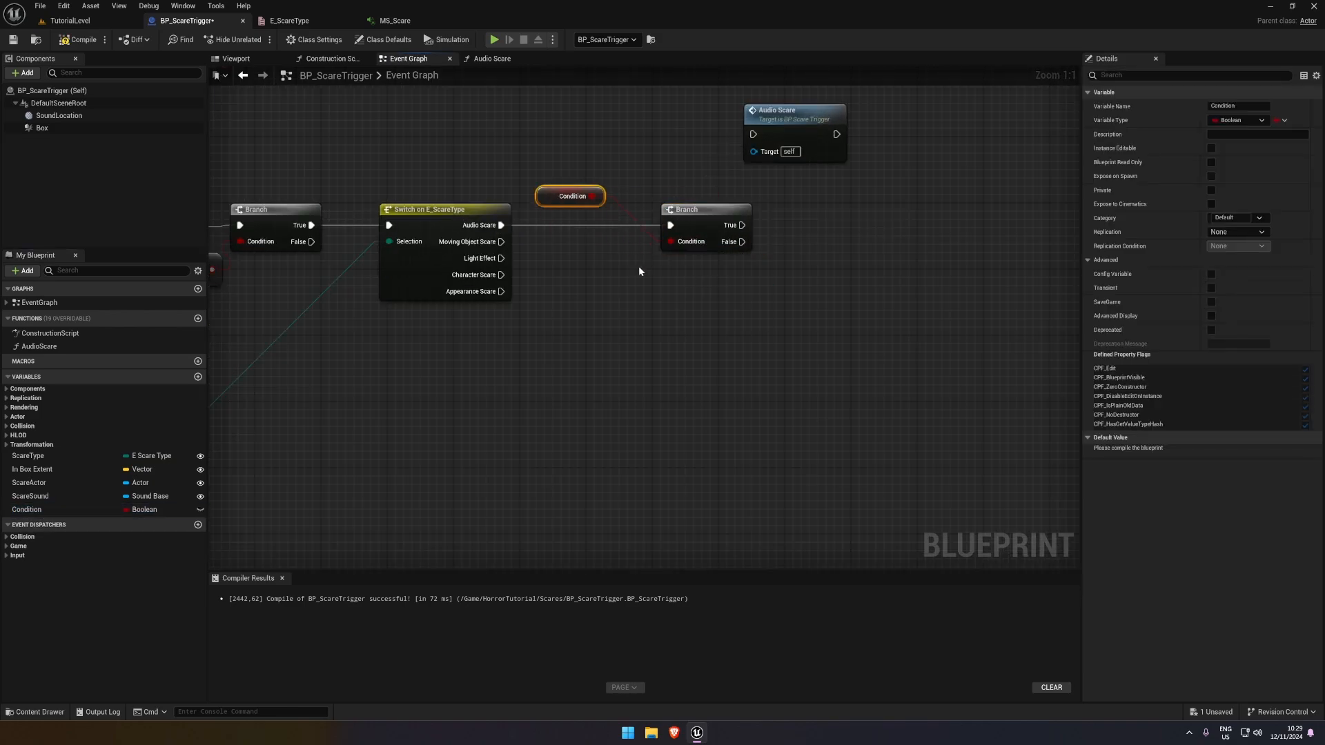
{"action": "left_click", "coordinate": [78, 39]}
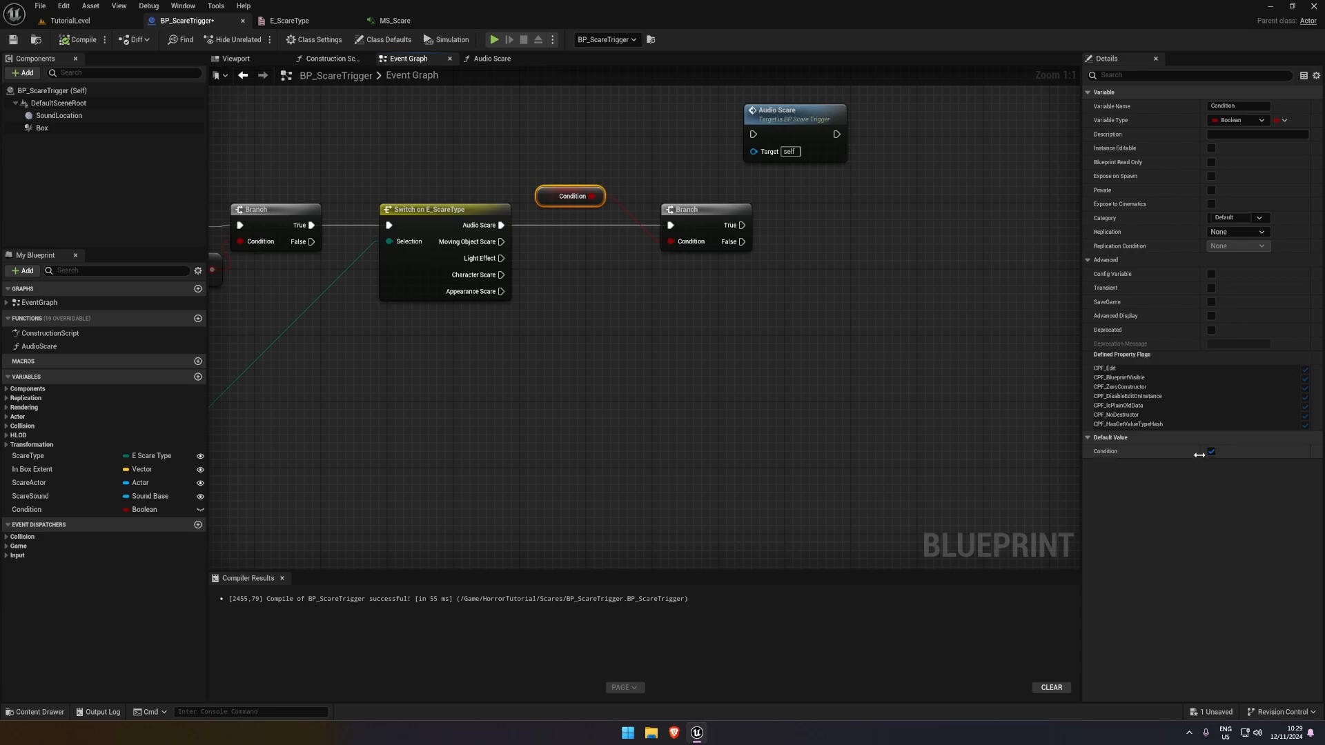
{"action": "double_click", "coordinate": [76, 509]}
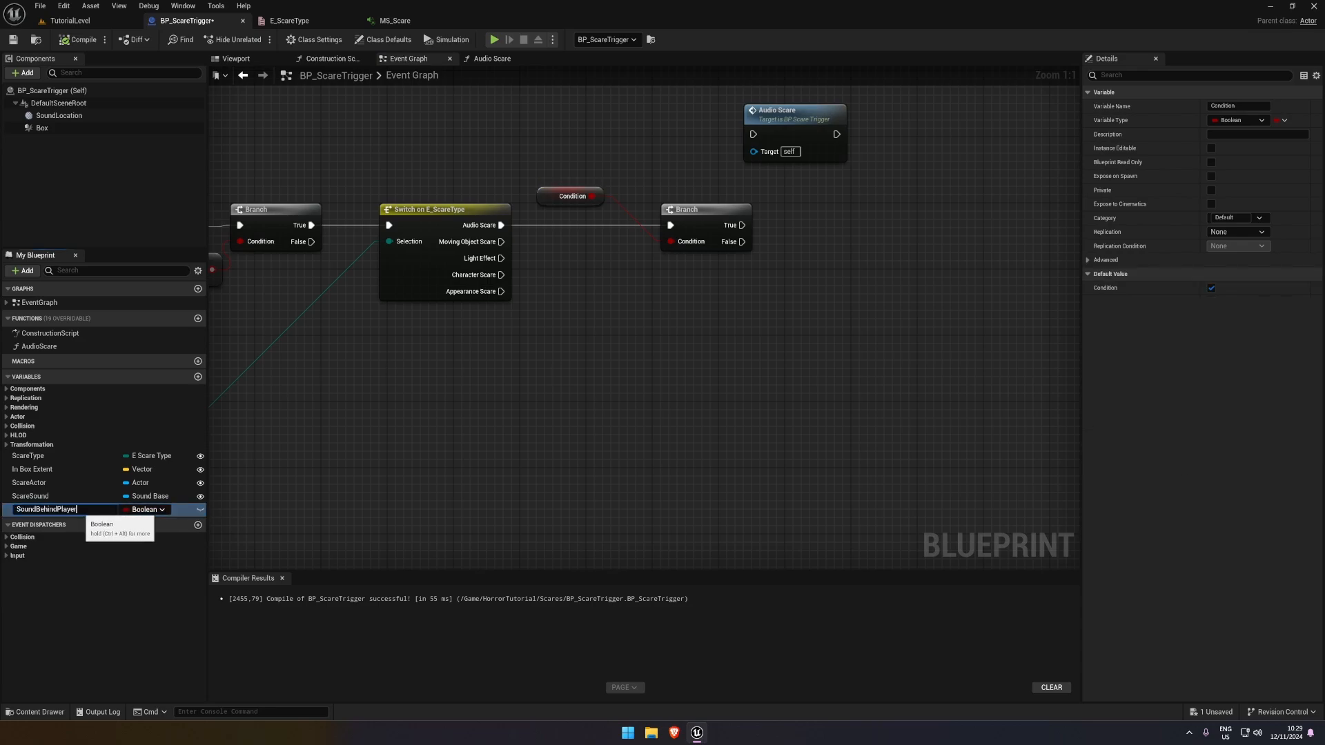
{"action": "type", "text": "SoundBehindPlayer?"}
{"action": "key", "text": "Return"}
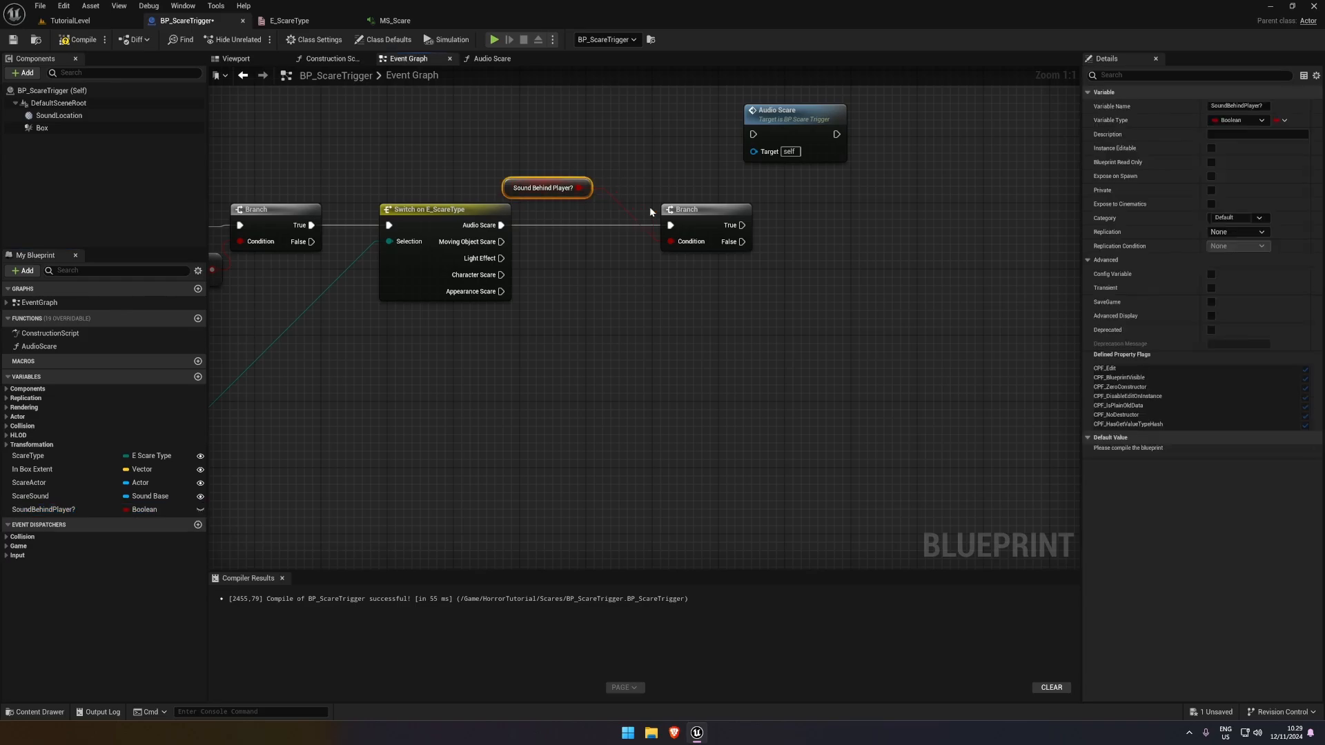
Run the Audio Scare call from the new Branch's False output and save the Blueprint
{"action": "left_click_drag", "start_coordinate": [753, 134], "coordinate": [766, 270]}
{"action": "left_click_drag", "start_coordinate": [784, 115], "coordinate": [858, 239]}
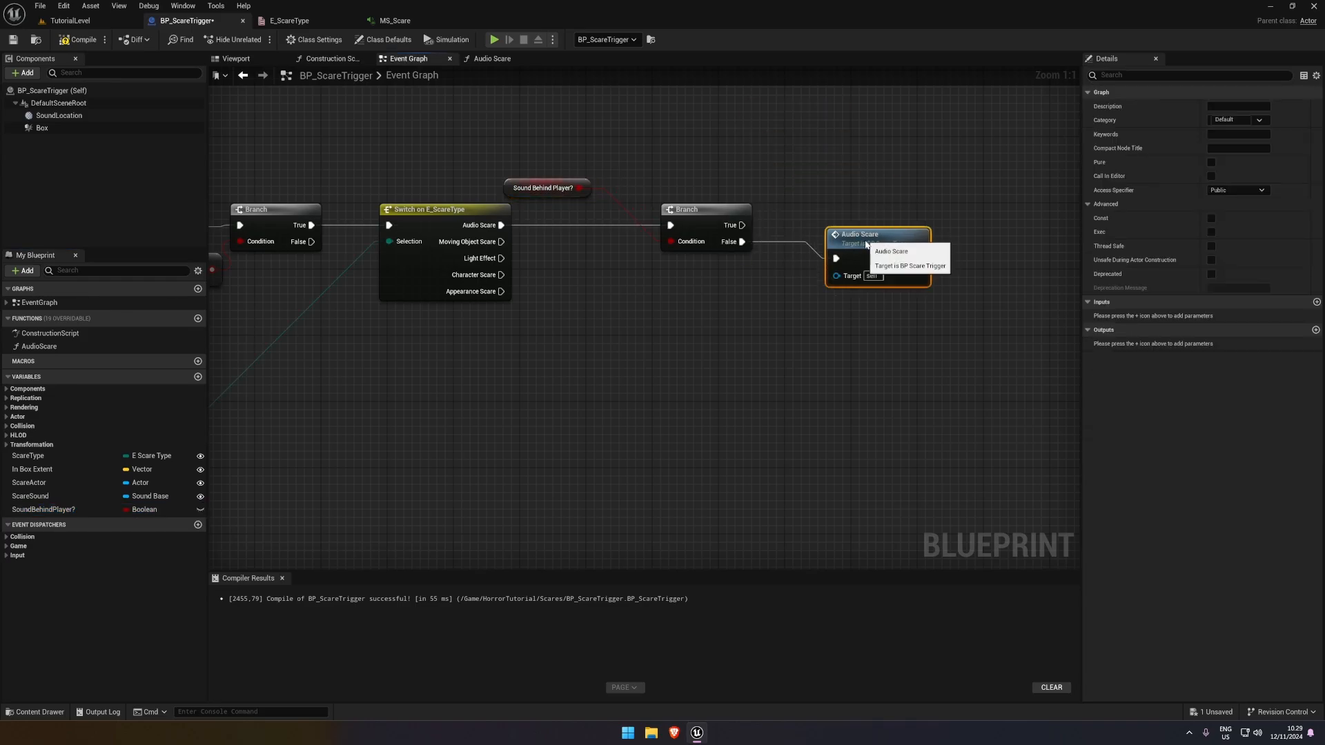
{"action": "left_click", "coordinate": [405, 449]}
{"action": "key", "text": "ctrl+s"}
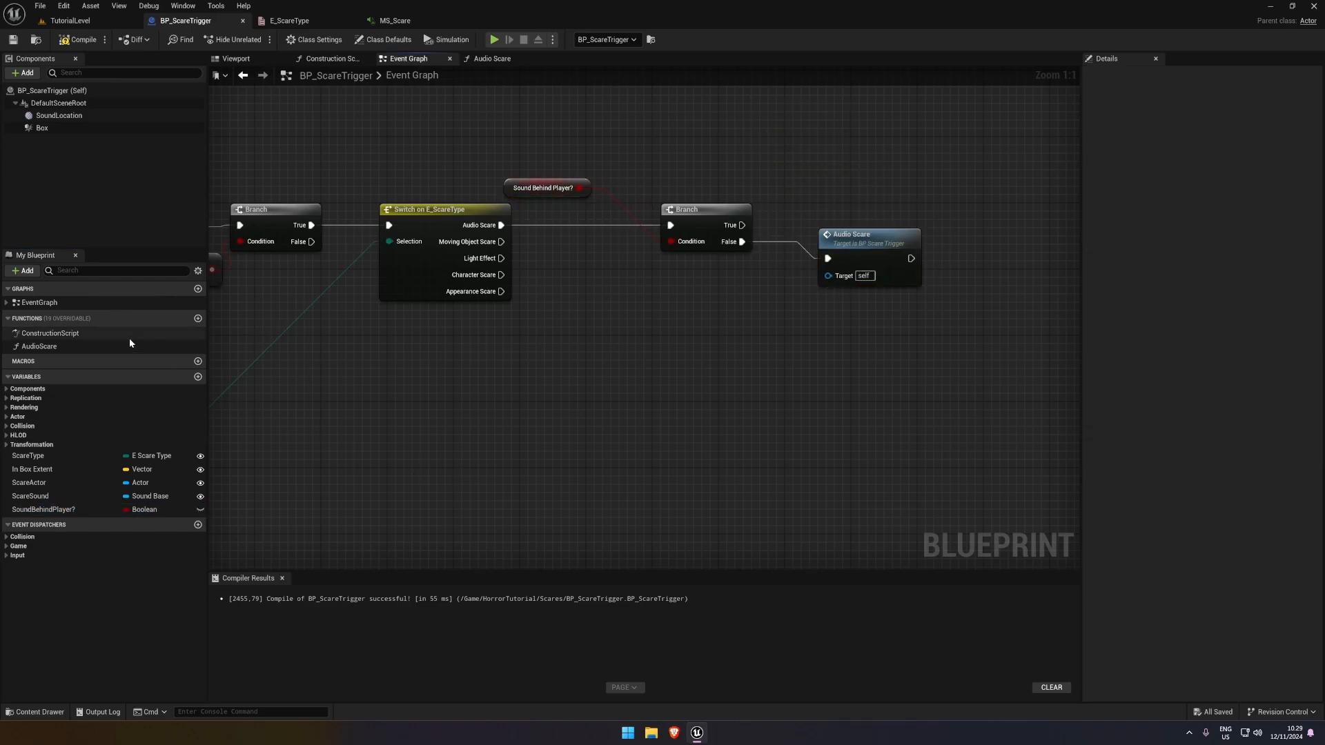
Create a function named SoundBehindPlayer in BP_ScareTrigger, and compile and save the Blueprint
{"action": "left_click", "coordinate": [199, 318]}
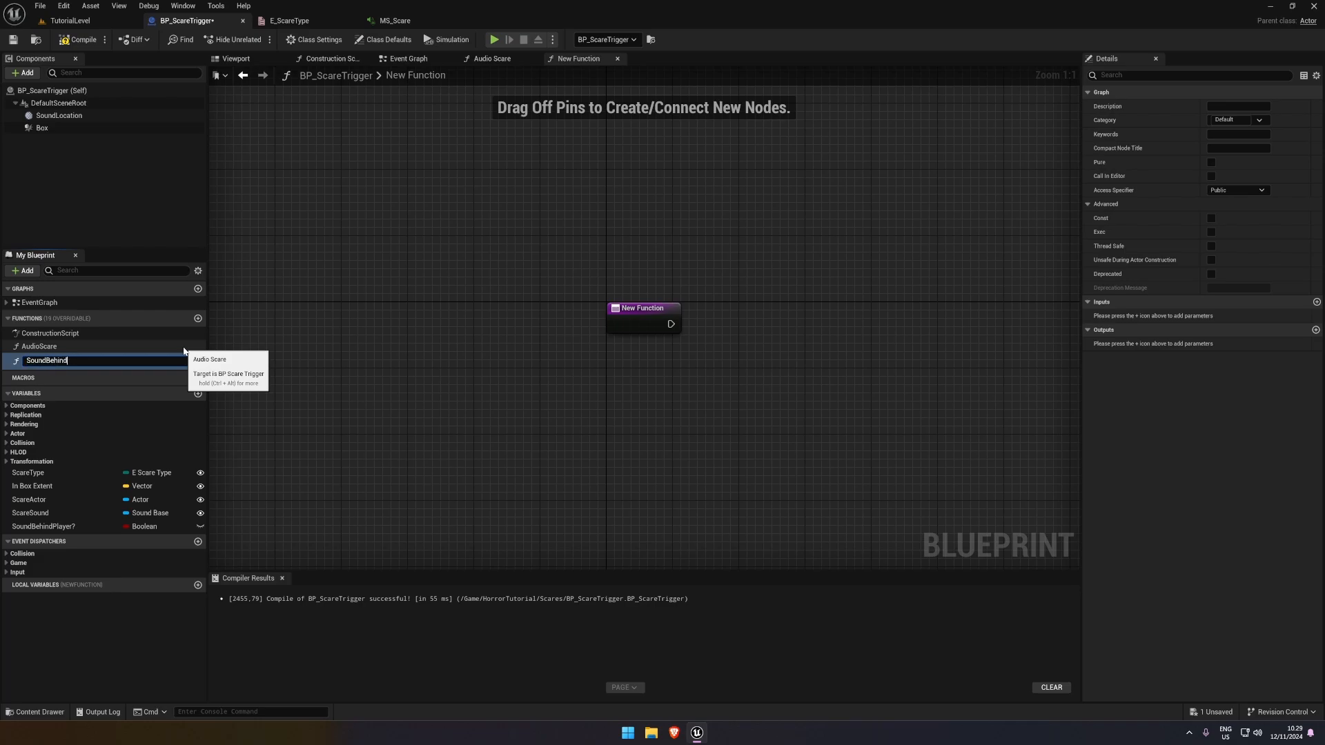
{"action": "type", "text": "SoundBehindPlayer"}
{"action": "key", "text": "Return"}
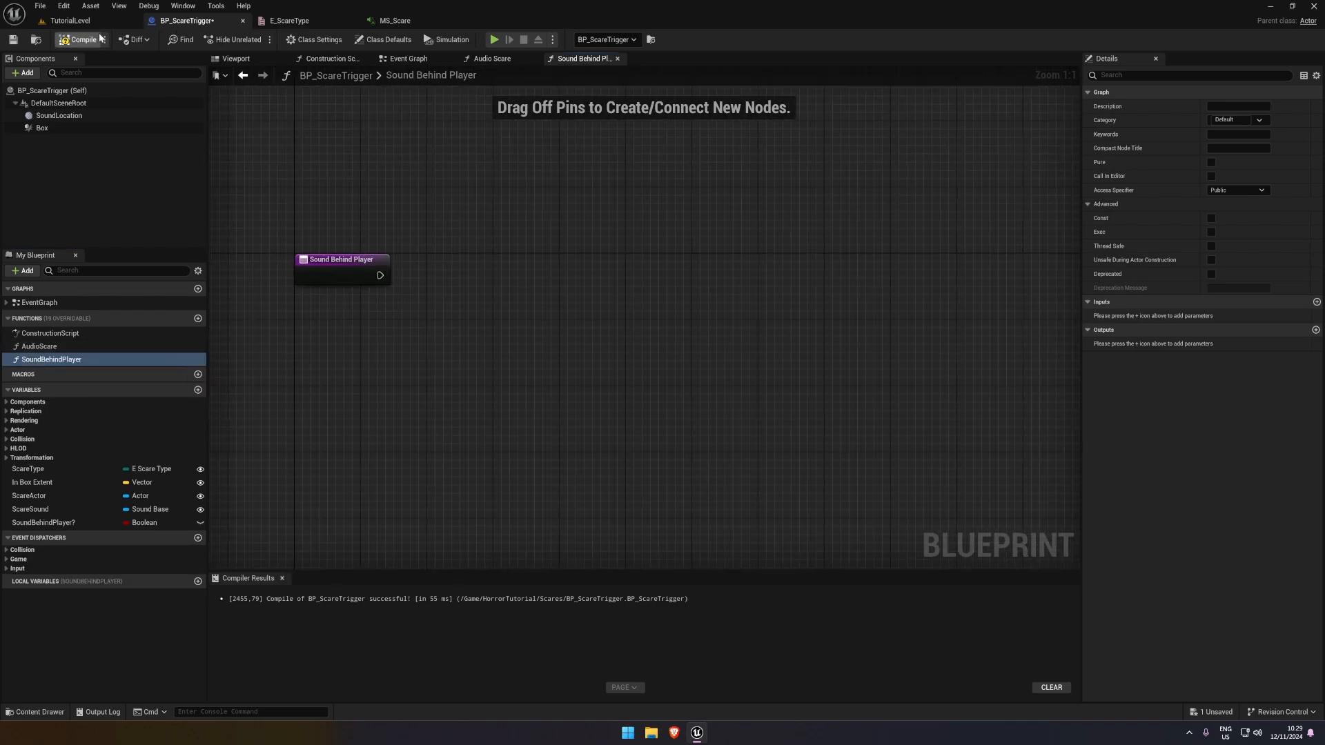
{"action": "right_click_drag", "start_coordinate": [439, 218], "coordinate": [549, 209]}
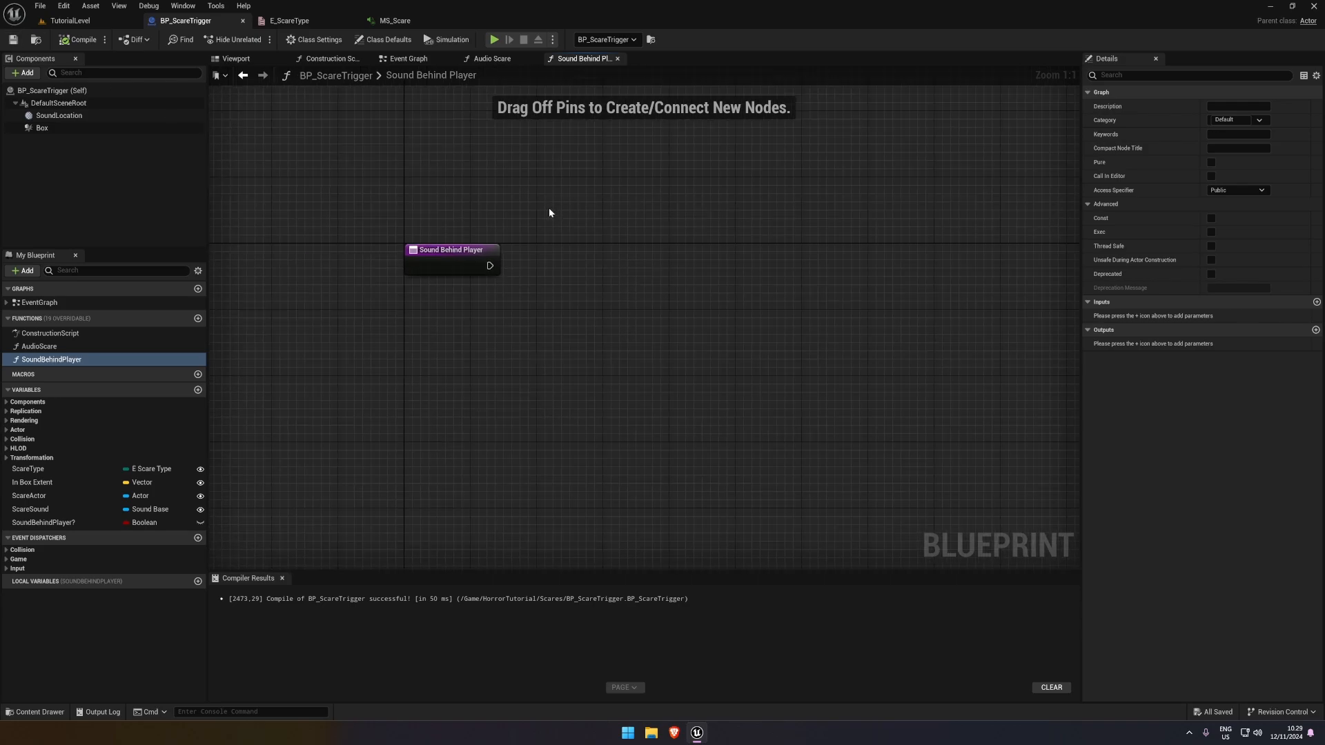
{"action": "right_click_drag", "start_coordinate": [547, 289], "coordinate": [442, 275]}
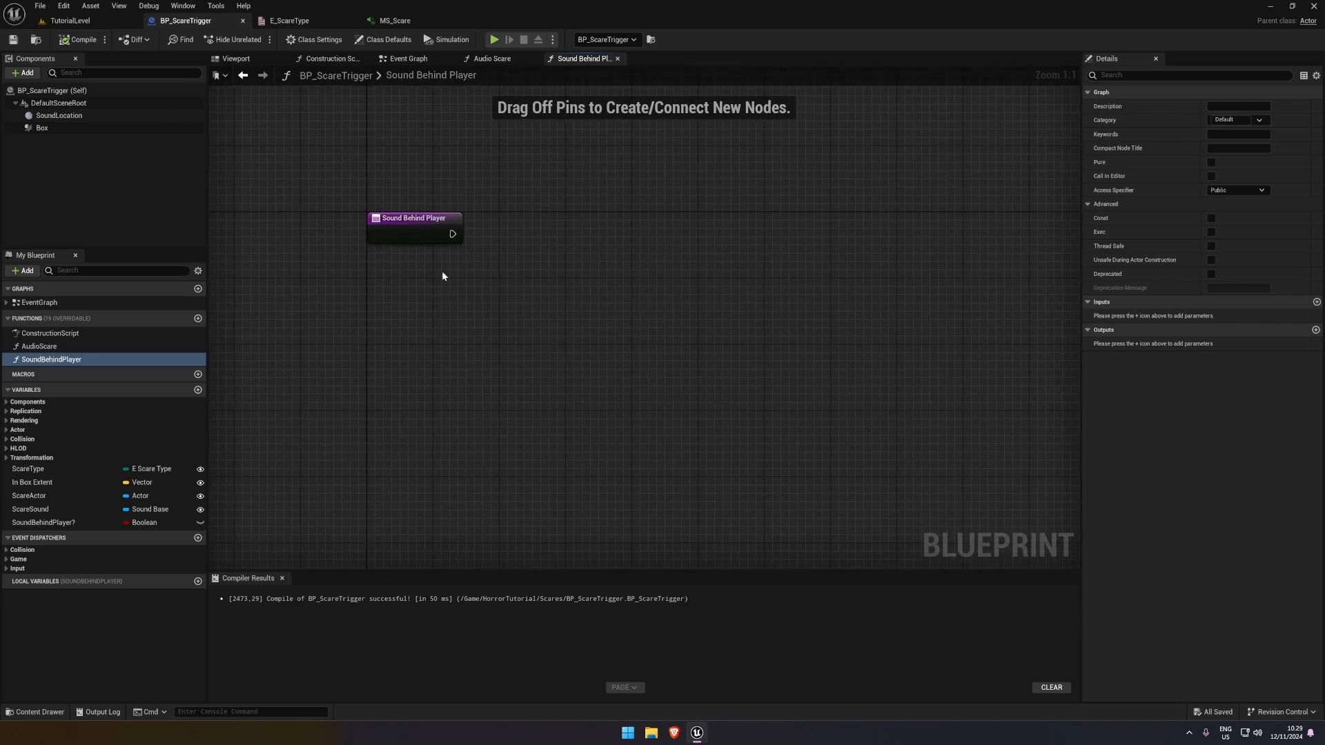
Make room in the Event Graph between the overlap event's Branch and the Switch on E_ScareType chain
{"action": "left_click", "coordinate": [409, 59]}
{"action": "scroll", "coordinate": [332, 183], "scroll_direction": "up", "scroll_amount": 3}
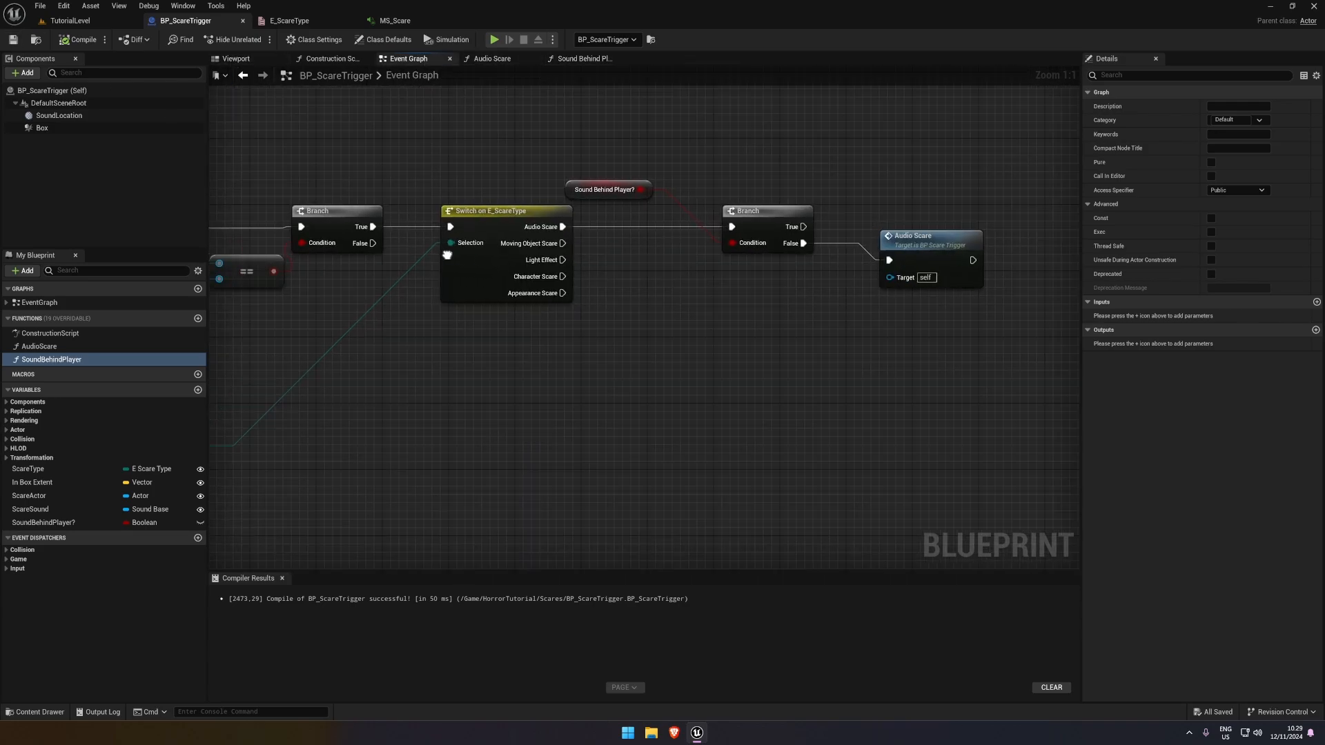
{"action": "left_click", "coordinate": [414, 217]}
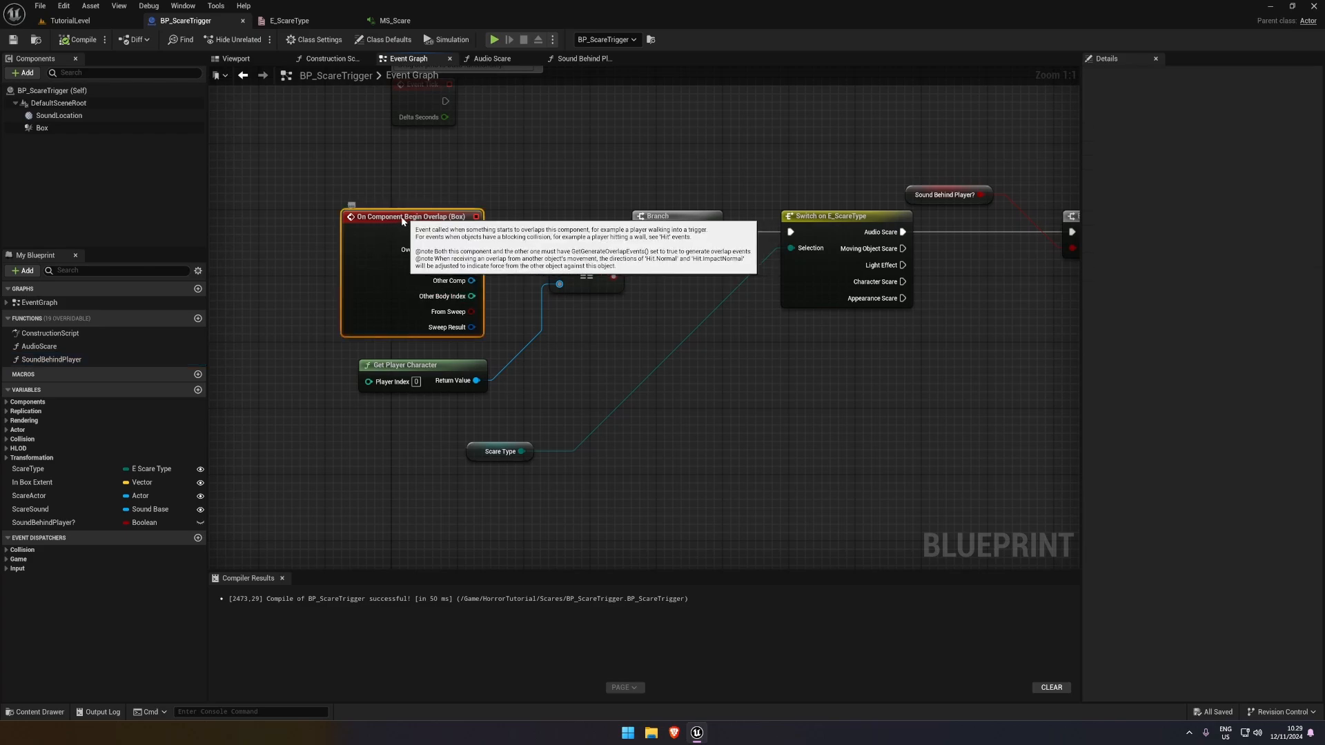
{"action": "left_click_drag", "start_coordinate": [414, 216], "coordinate": [364, 208]}
{"action": "scroll", "coordinate": [955, 254], "scroll_direction": "down", "scroll_amount": 1}
{"action": "right_click_drag", "start_coordinate": [956, 254], "coordinate": [633, 234]}
{"action": "left_click_drag", "start_coordinate": [954, 316], "coordinate": [703, 202]}
{"action": "right_click_drag", "start_coordinate": [501, 216], "coordinate": [620, 227]}
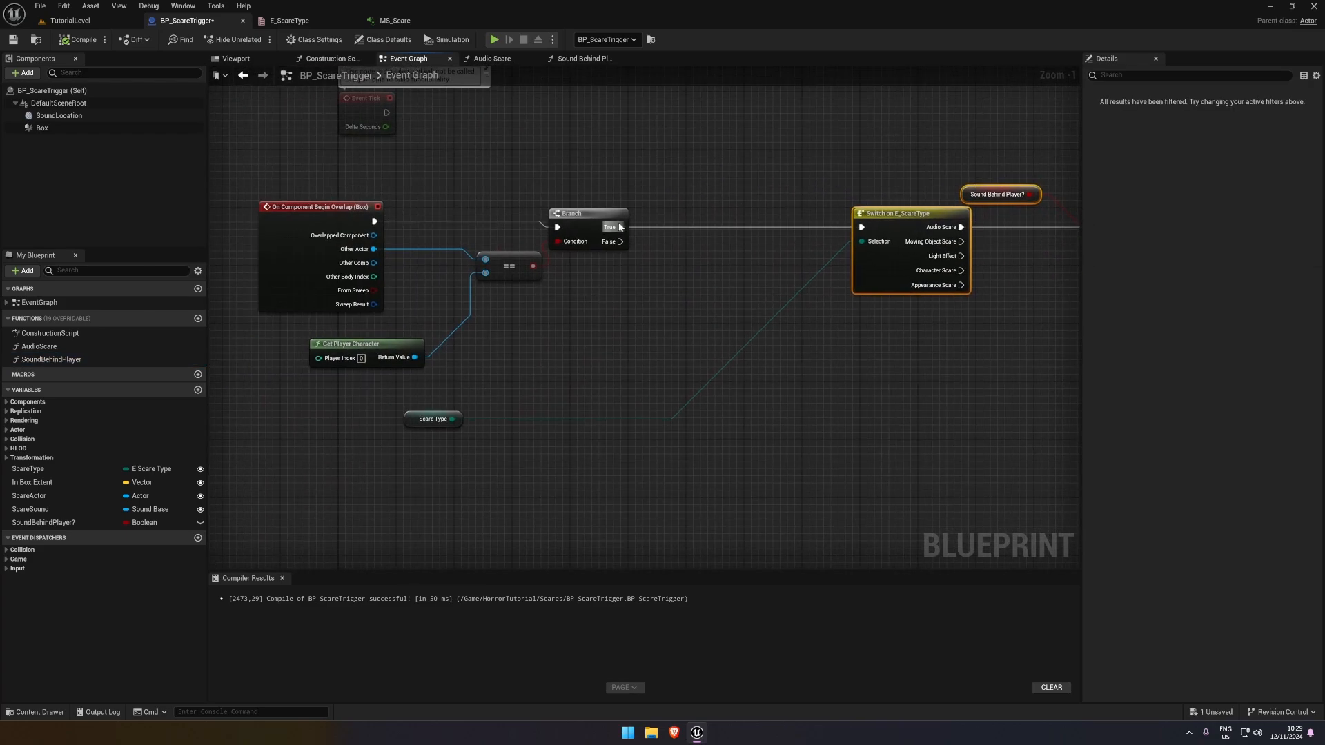
Promote the overlap event's Other Actor to a variable named PlayerRef and set it from the first Branch's True output
{"action": "right_click", "coordinate": [375, 252]}
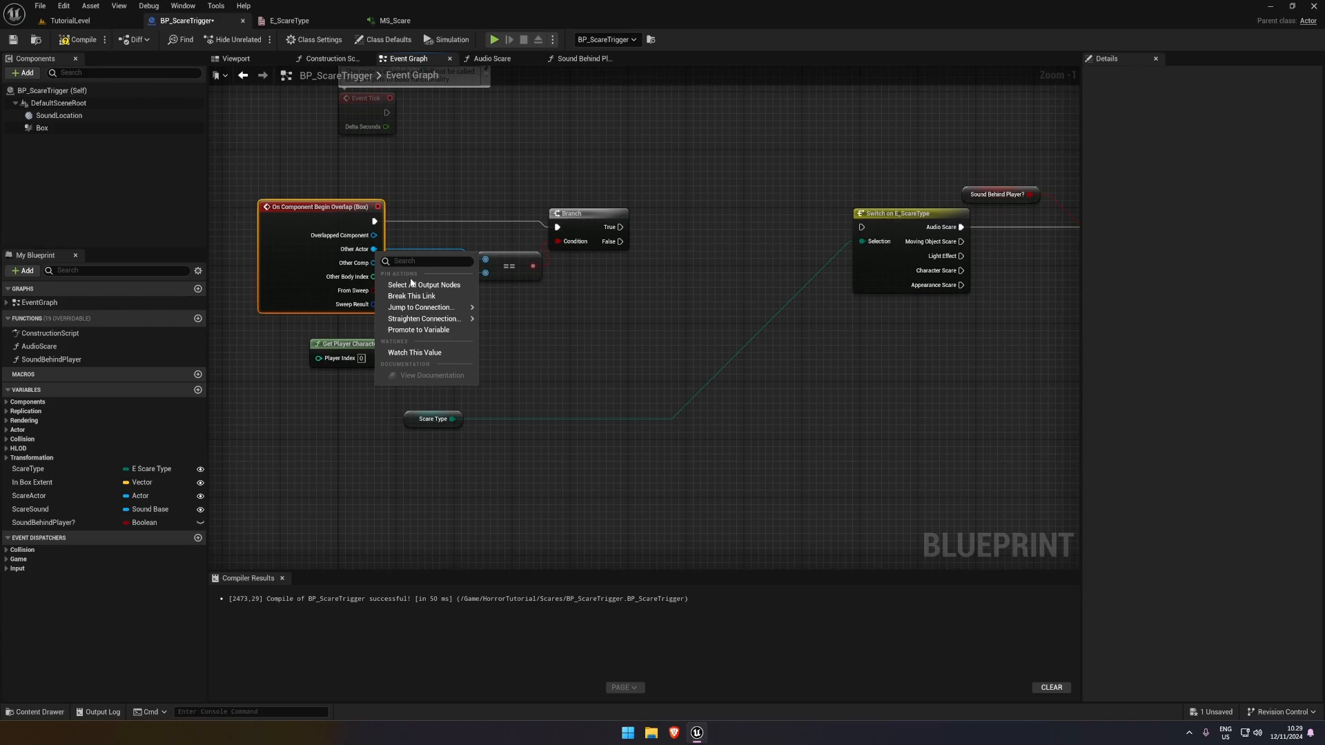
{"action": "left_click", "coordinate": [421, 330]}
{"action": "left_click_drag", "start_coordinate": [467, 212], "coordinate": [620, 227]}
{"action": "double_click", "coordinate": [82, 533]}
{"action": "type", "text": "P"}
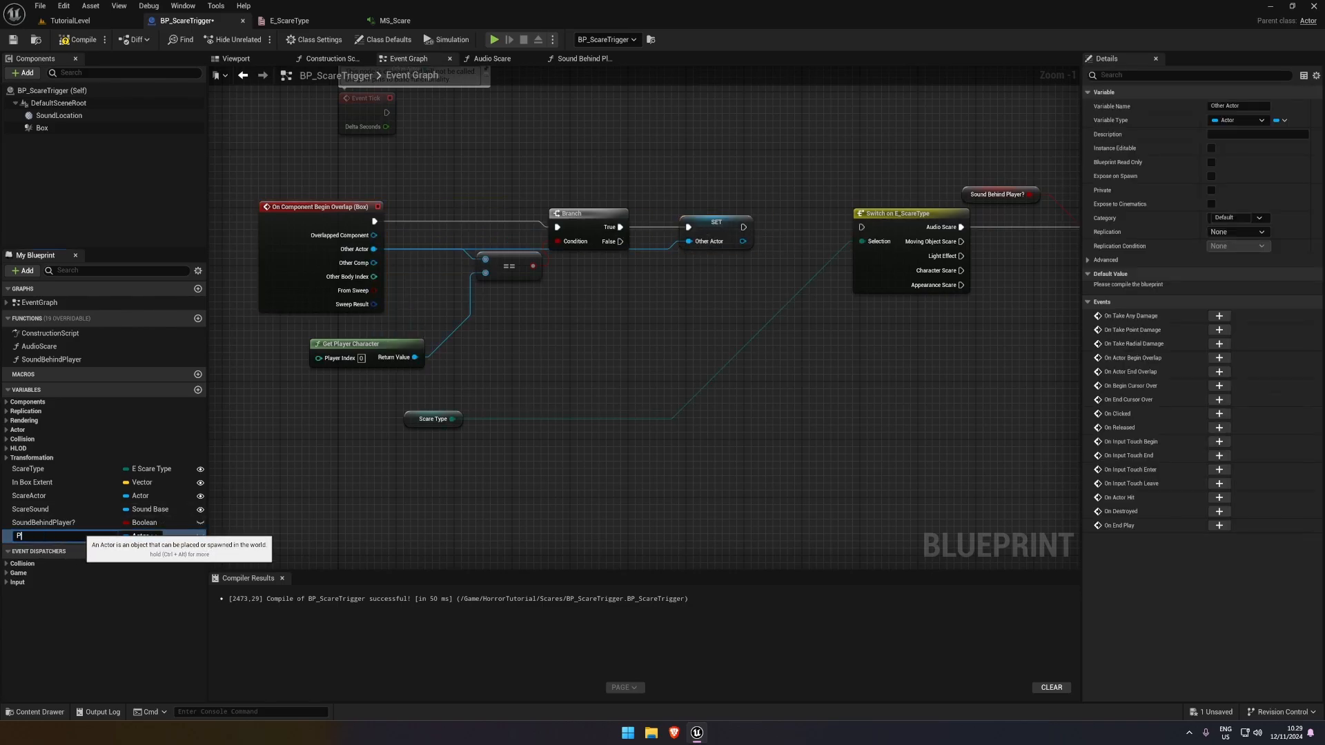
{"action": "type", "text": "layerRef"}
{"action": "key", "text": "Return"}
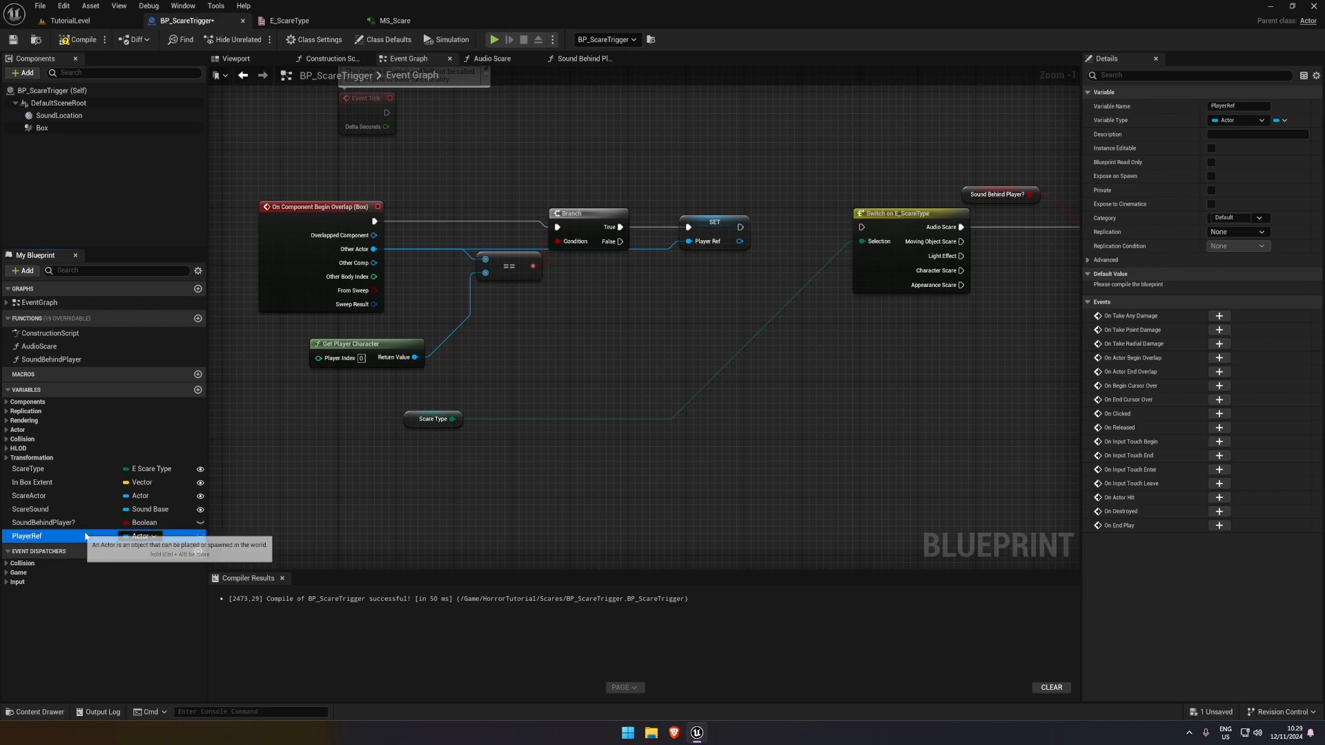
Run Switch on E_ScareType from the Player Ref SET node and move the Switch, second Branch and Audio Scare nodes closer together
{"action": "left_click", "coordinate": [837, 233]}
{"action": "right_click_drag", "start_coordinate": [837, 234], "coordinate": [740, 232]}
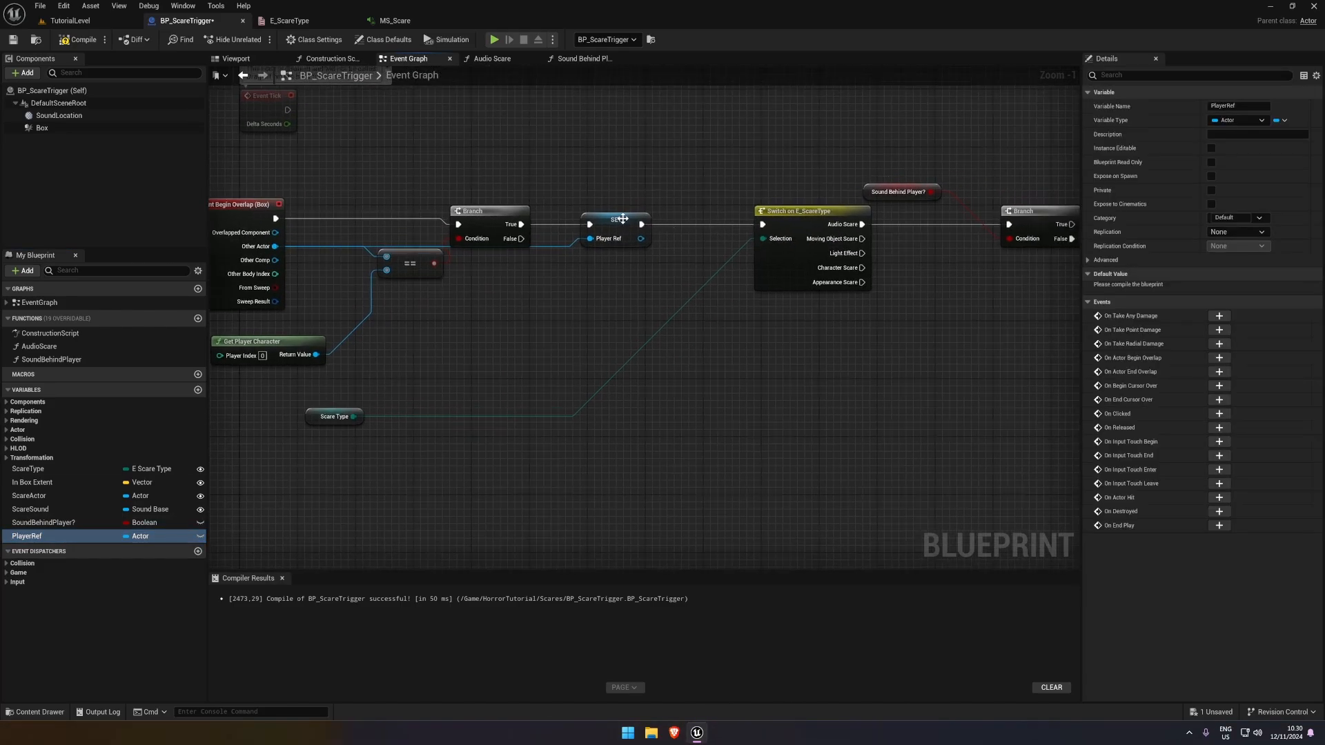
{"action": "left_click_drag", "start_coordinate": [617, 216], "coordinate": [610, 216]}
{"action": "right_click_drag", "start_coordinate": [802, 172], "coordinate": [548, 167]}
{"action": "left_click_drag", "start_coordinate": [561, 212], "coordinate": [474, 219]}
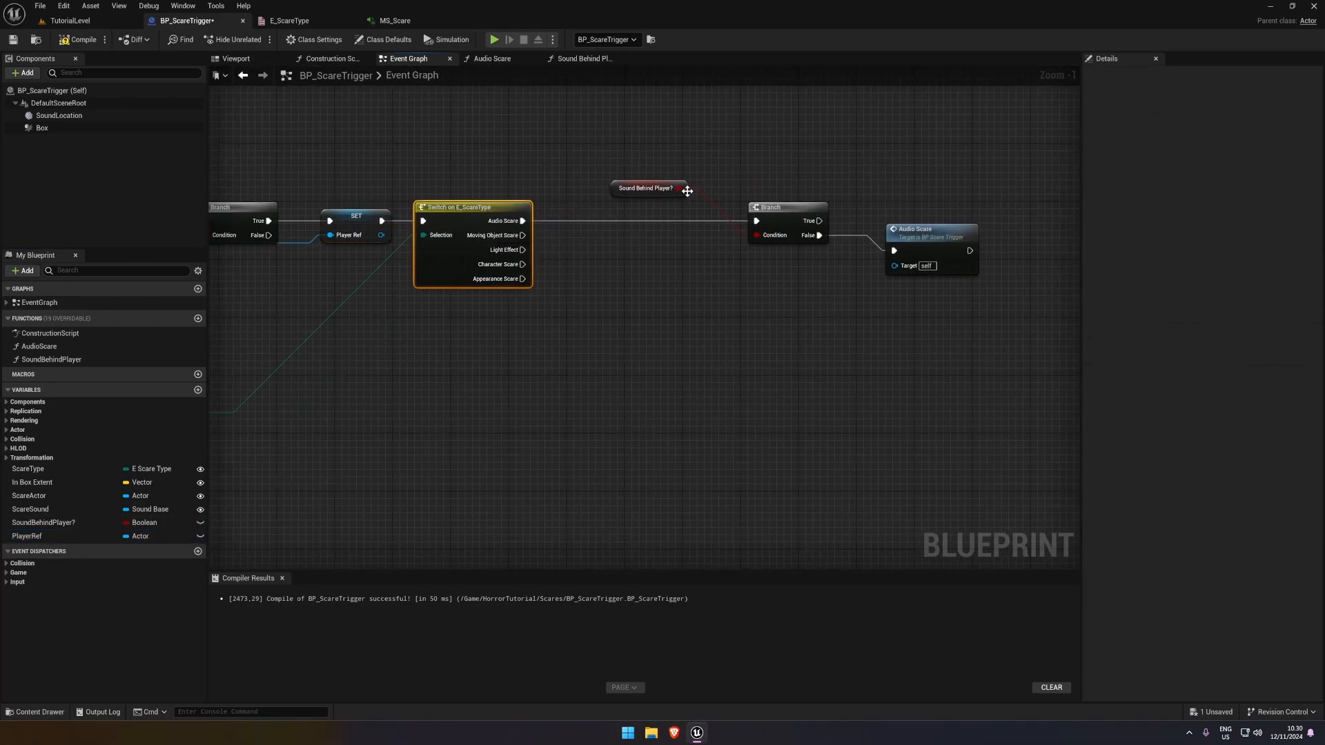
{"action": "left_click_drag", "start_coordinate": [642, 169], "coordinate": [626, 205]}
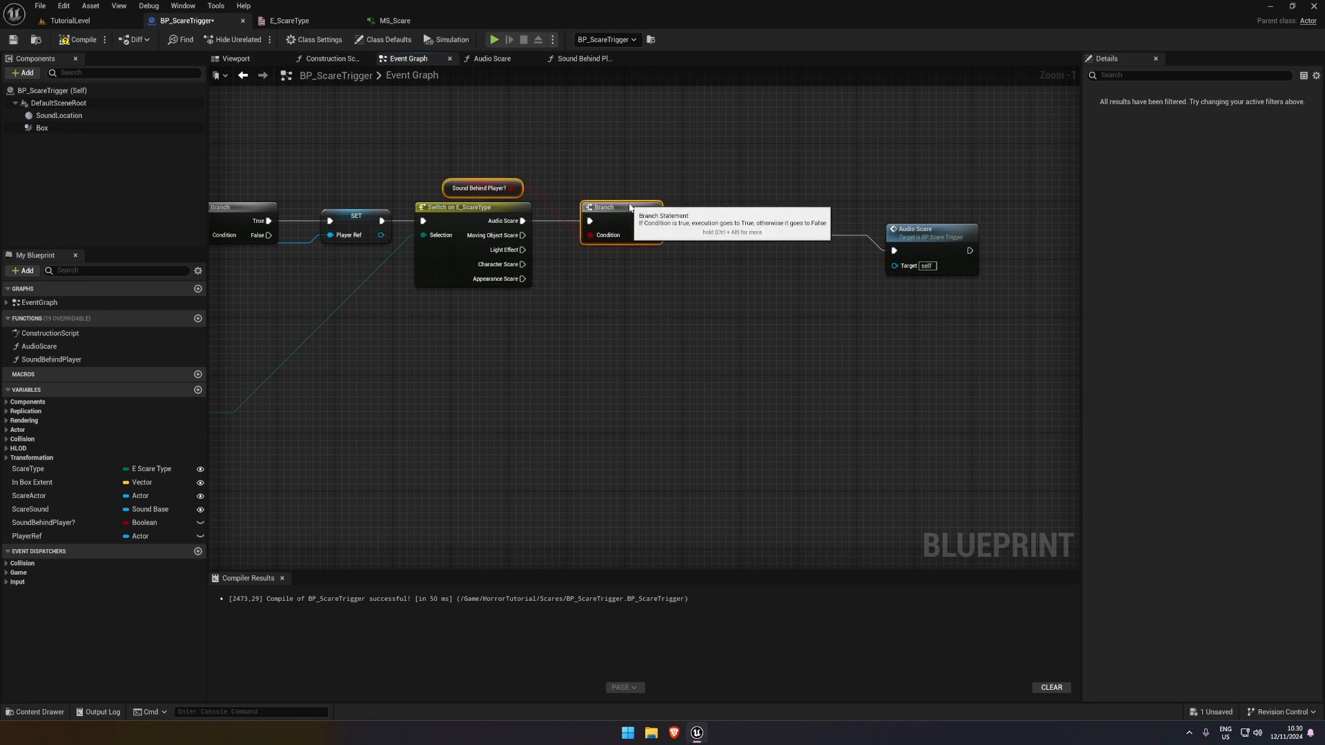
{"action": "left_click_drag", "start_coordinate": [933, 234], "coordinate": [741, 284]}
Add a Sphere Trace By Channel node to the Sound Behind Player function and run it from the function's entry
{"action": "left_click", "coordinate": [721, 227]}
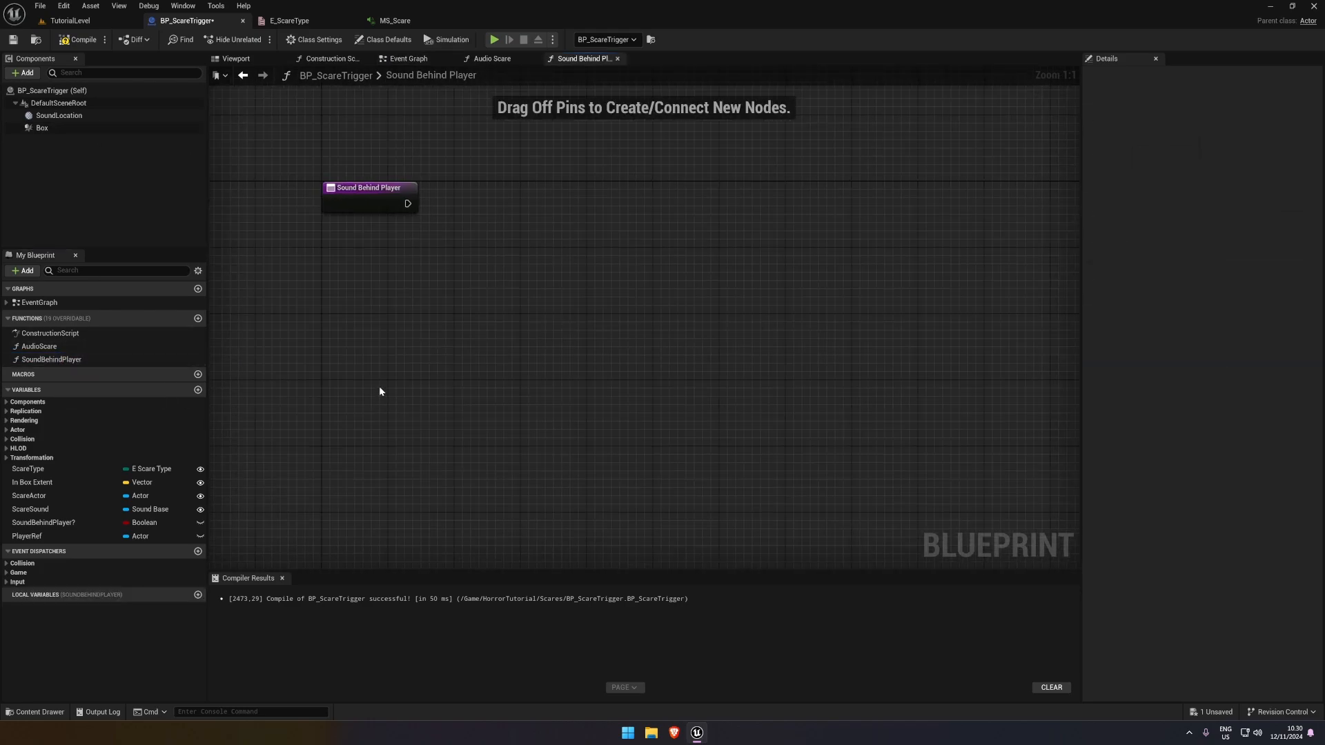
{"action": "mouse_move", "coordinate": [492, 293]}
{"action": "right_mouse_down"}
{"action": "mouse_move", "coordinate": [501, 321]}
{"action": "mouse_move", "coordinate": [513, 279]}
{"action": "right_mouse_up"}
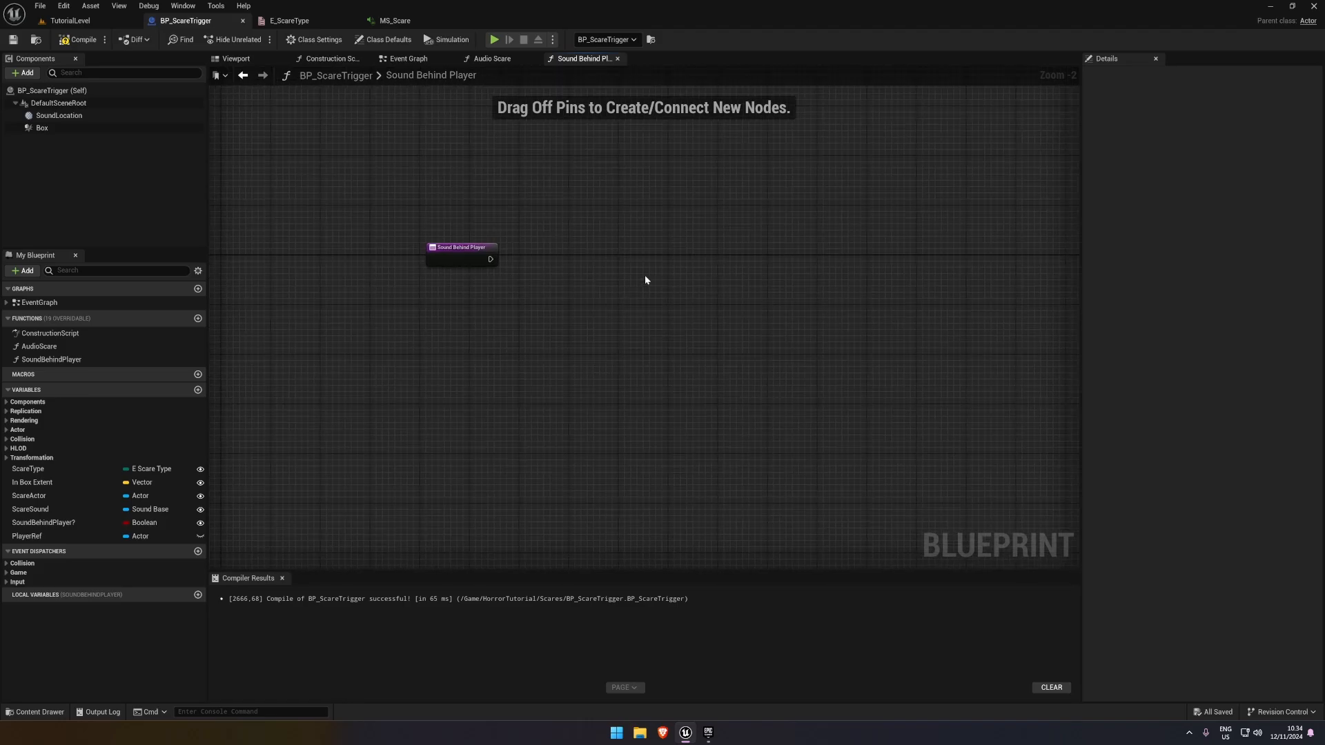
{"action": "right_click_drag", "start_coordinate": [646, 280], "coordinate": [613, 279]}
{"action": "right_click", "coordinate": [693, 268]}
{"action": "type", "text": "sphe"}
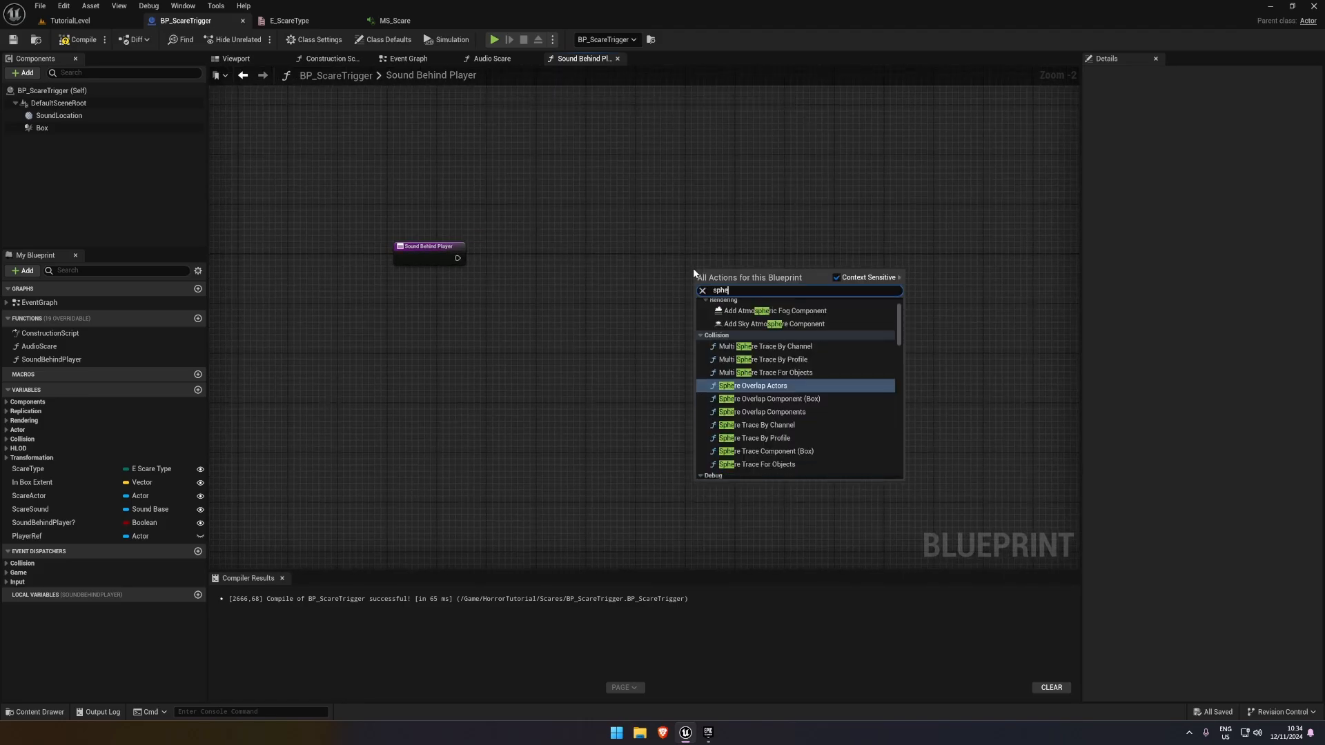
{"action": "type", "text": "re tra"}
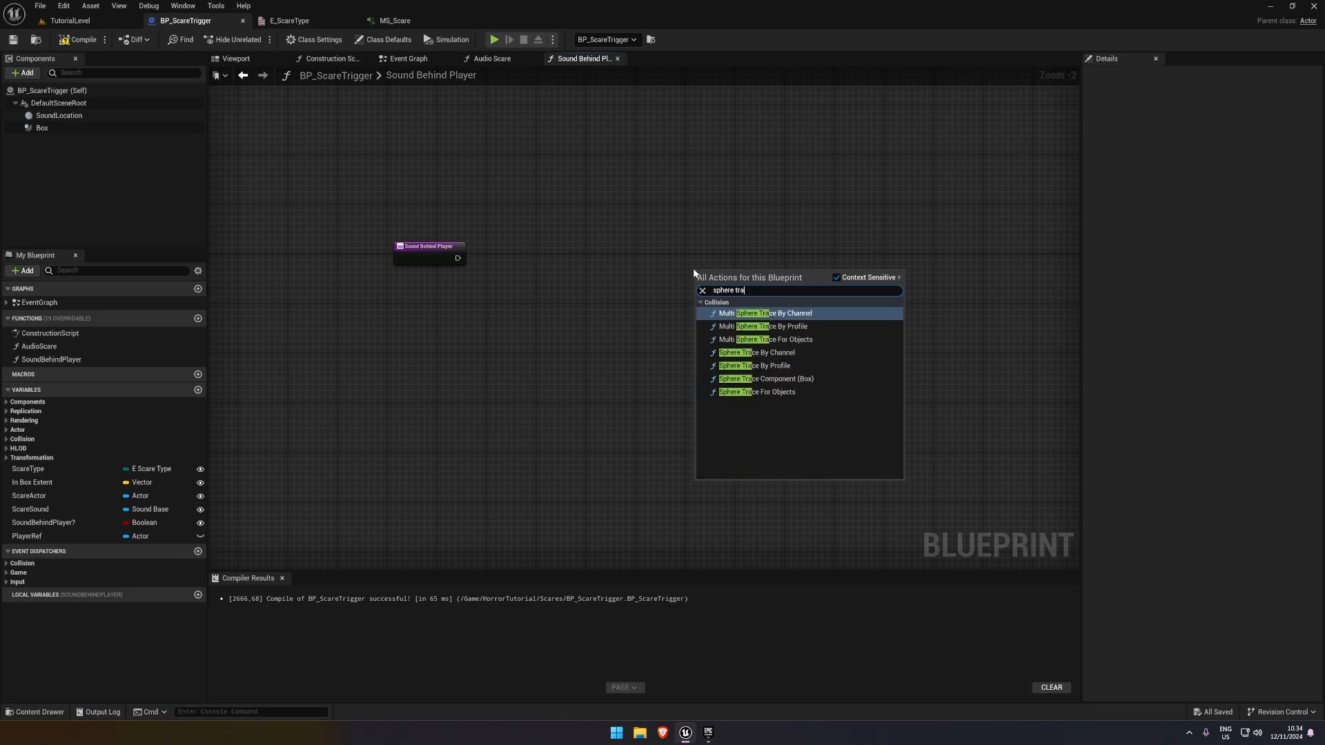
{"action": "type", "text": "ce by"}
{"action": "left_click", "coordinate": [757, 340]}
{"action": "mouse_move", "coordinate": [749, 274]}
{"action": "left_mouse_down"}
{"action": "mouse_move", "coordinate": [780, 263]}
{"action": "mouse_move", "coordinate": [764, 254]}
{"action": "left_mouse_up"}
{"action": "left_click", "coordinate": [465, 269]}
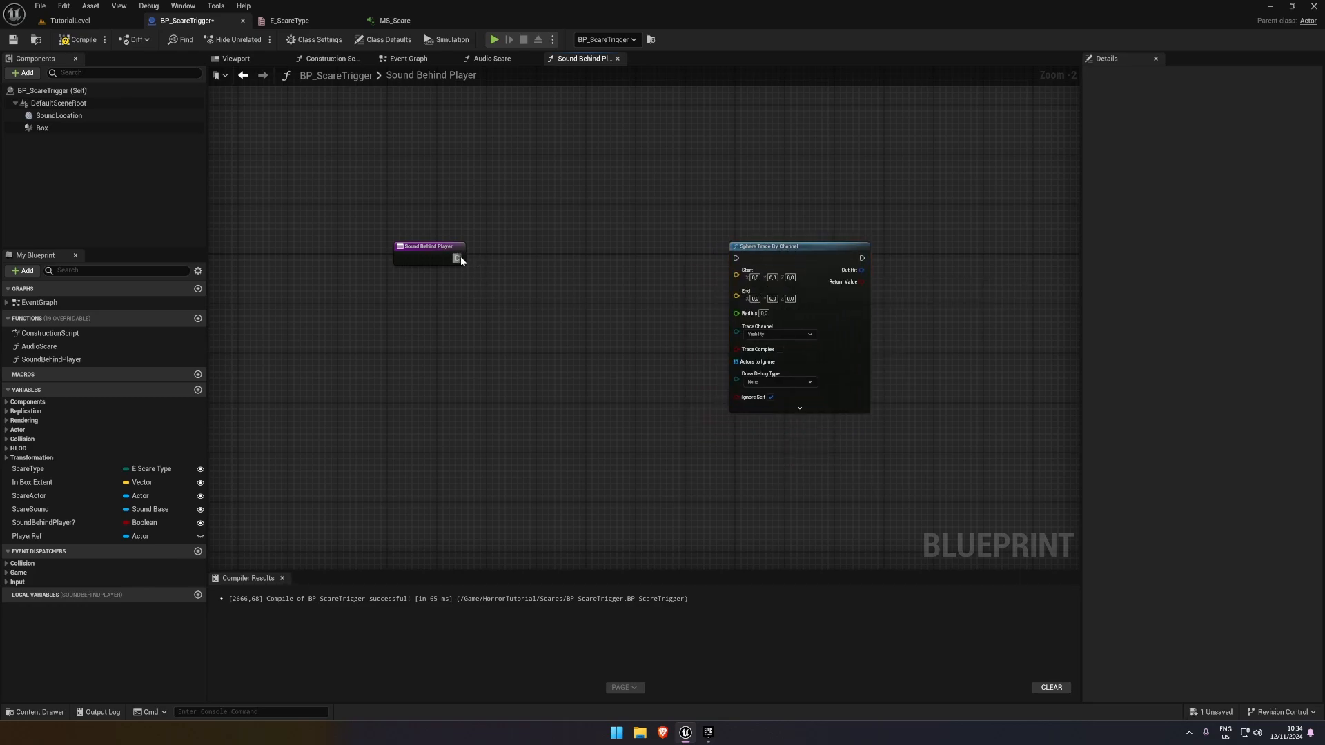
{"action": "left_click_drag", "start_coordinate": [459, 257], "coordinate": [736, 259]}
Place a PlayerRef getter in the Sound Behind Player function and add a Get Actor Location node from it
{"action": "right_click_drag", "start_coordinate": [448, 292], "coordinate": [577, 287]}
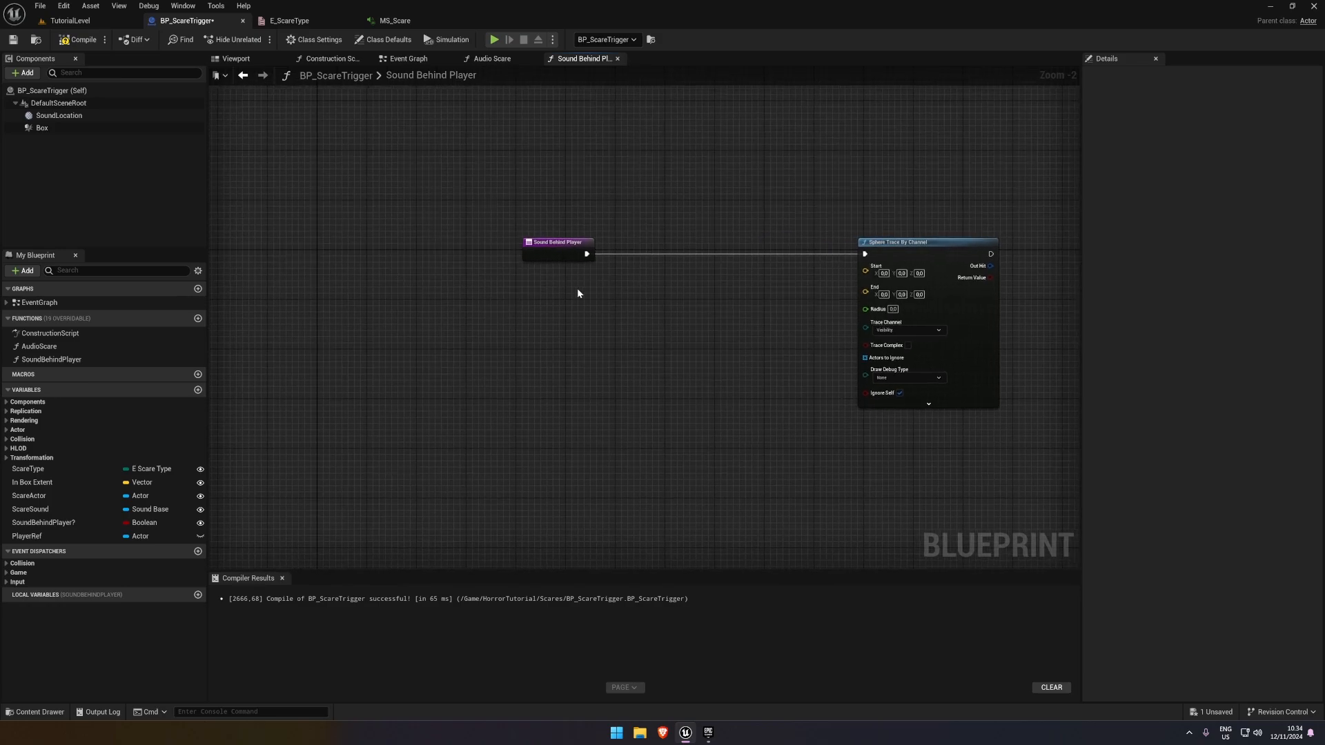
{"action": "left_click_drag", "start_coordinate": [86, 537], "coordinate": [457, 317]}
{"action": "left_click", "coordinate": [488, 335]}
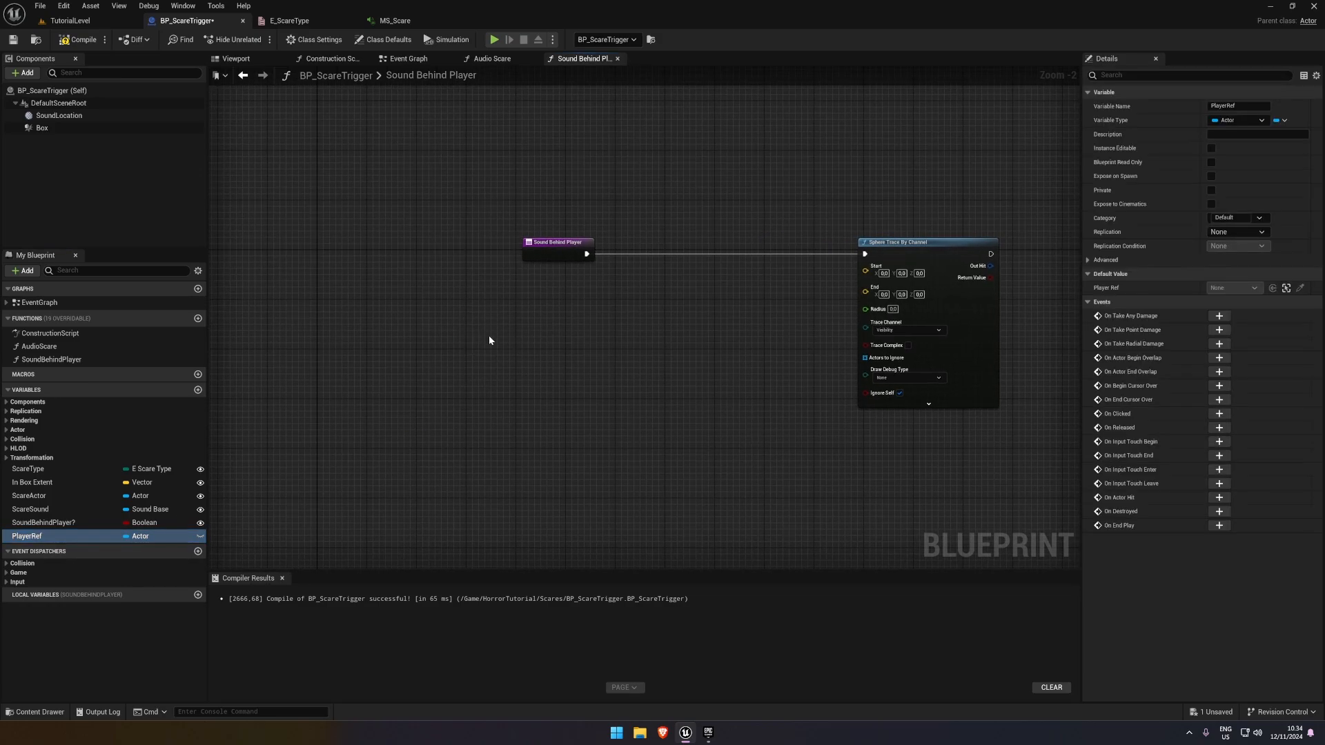
{"action": "right_click_drag", "start_coordinate": [547, 322], "coordinate": [428, 312]}
{"action": "left_click_drag", "start_coordinate": [375, 309], "coordinate": [438, 283]}
{"action": "type", "text": "ge"}
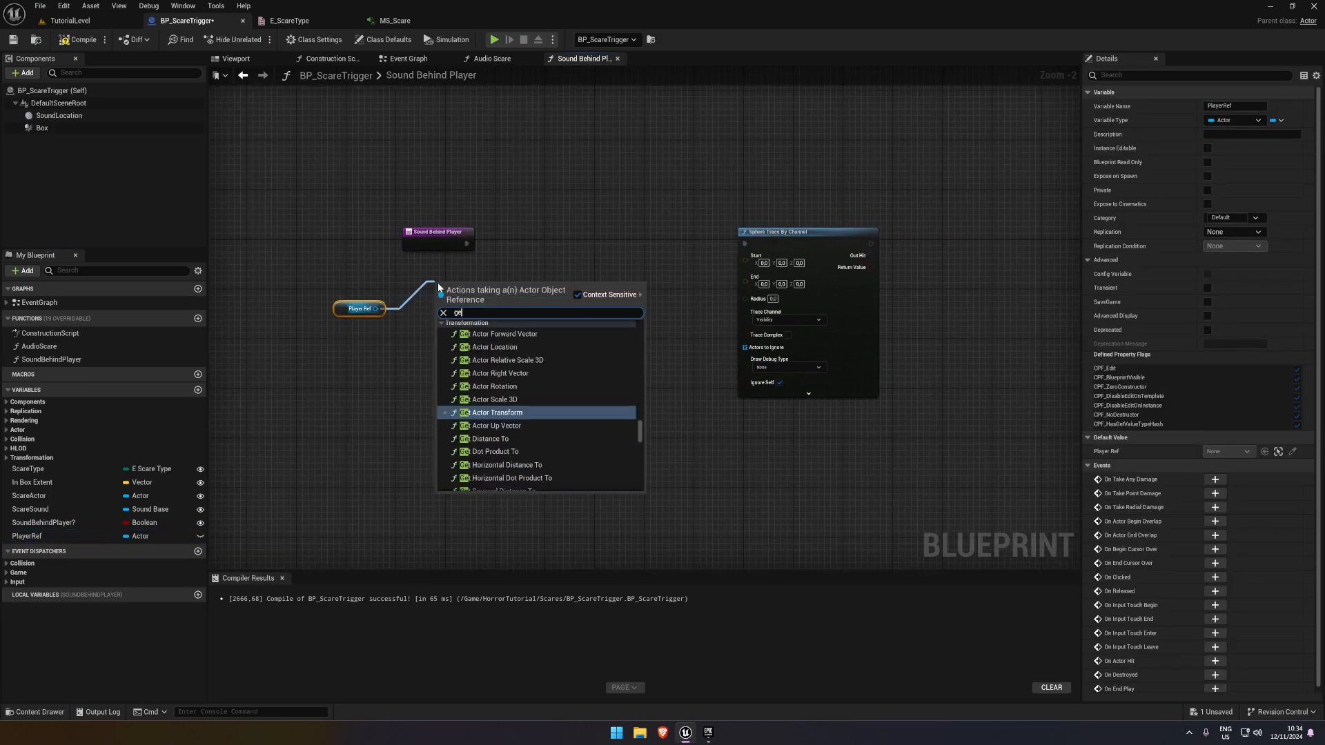
{"action": "type", "text": "t actor loc"}
{"action": "key", "text": "Return"}
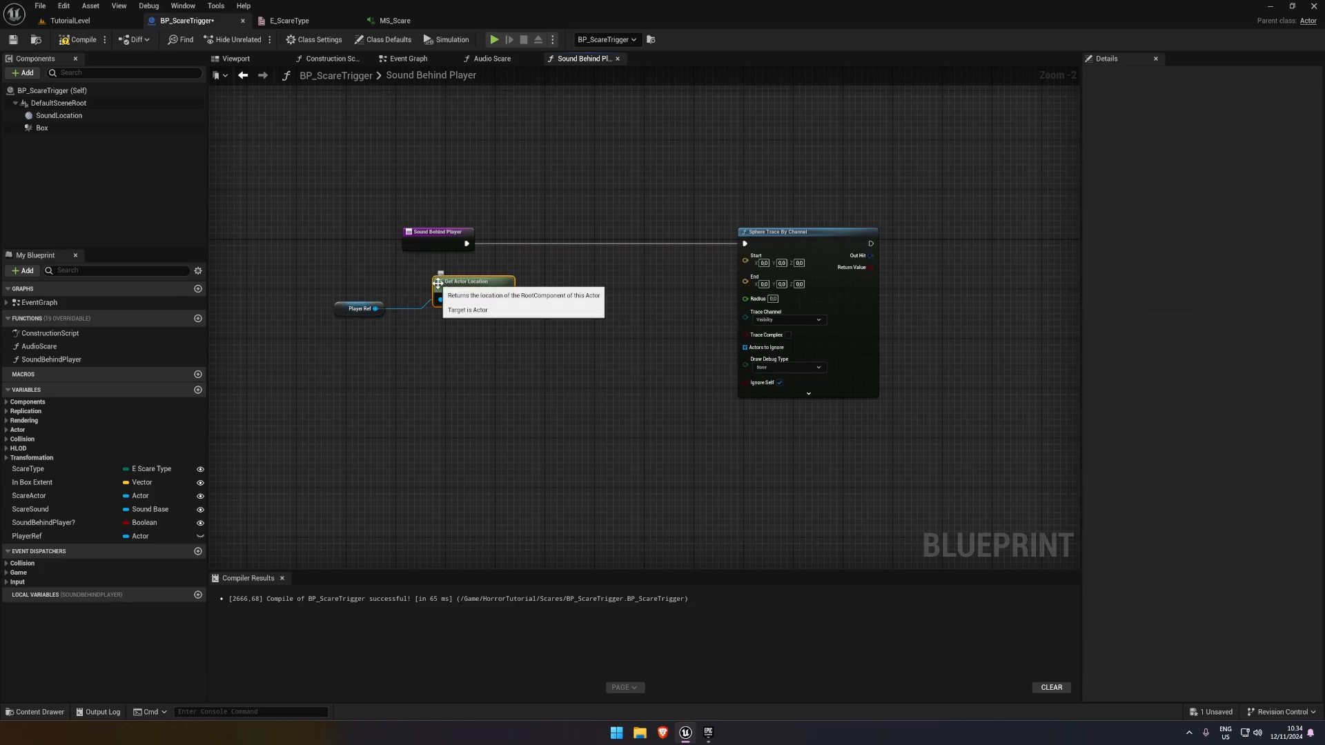
Add a Get Actor Forward Vector node from Player Ref and place it below Get Actor Location
{"action": "left_click_drag", "start_coordinate": [376, 309], "coordinate": [449, 350]}
{"action": "type", "text": "get ac"}
{"action": "type", "text": "tor forward"}
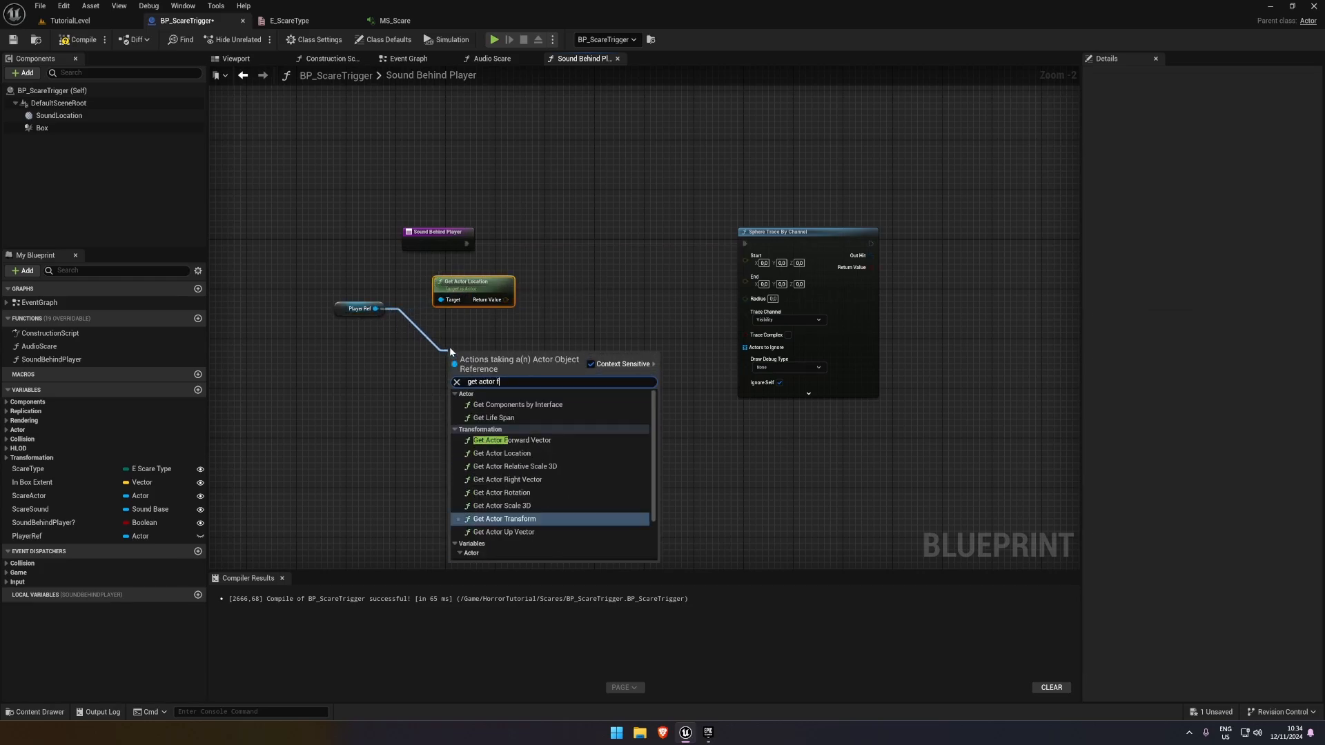
{"action": "key", "text": "Return"}
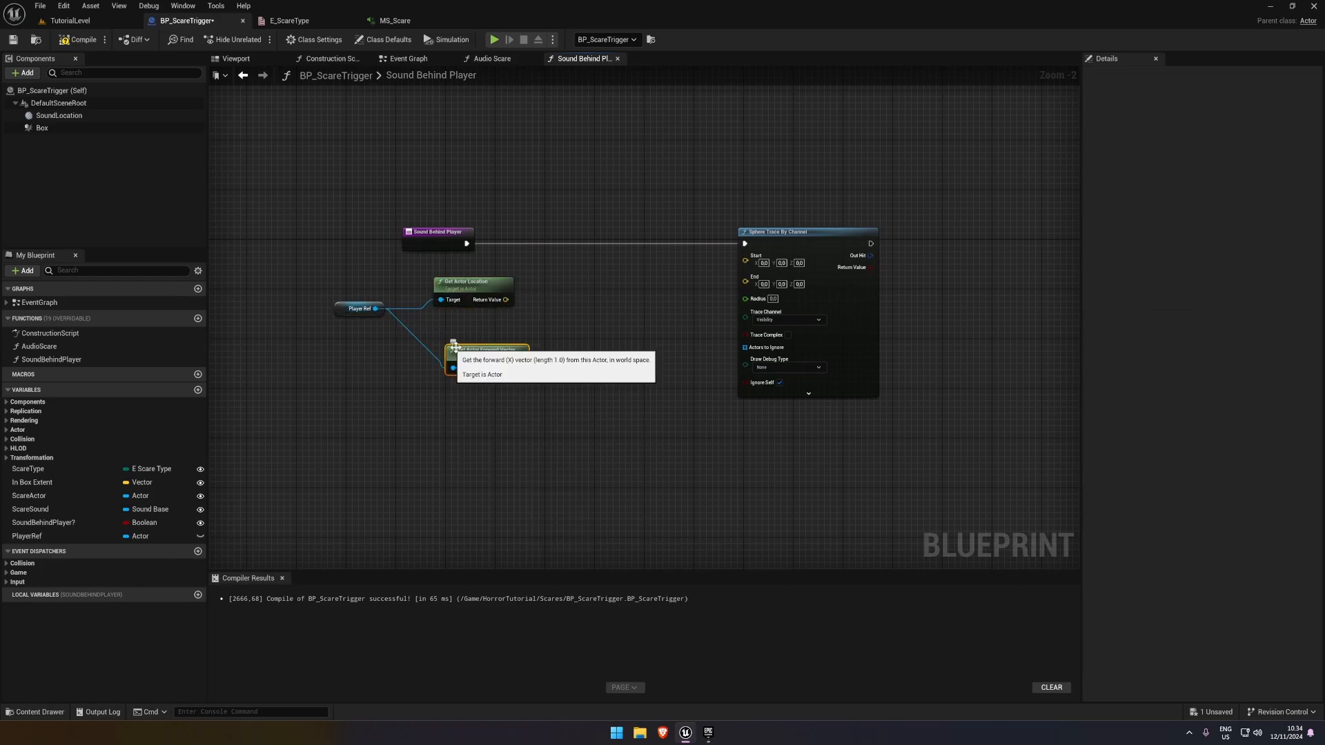
{"action": "left_click_drag", "start_coordinate": [449, 347], "coordinate": [443, 334]}
Multiply the forward vector by -1.0, converting the Multiply node's second input to Float (single-precision)
{"action": "left_click_drag", "start_coordinate": [548, 347], "coordinate": [548, 347]}
{"action": "type", "text": "multiply"}
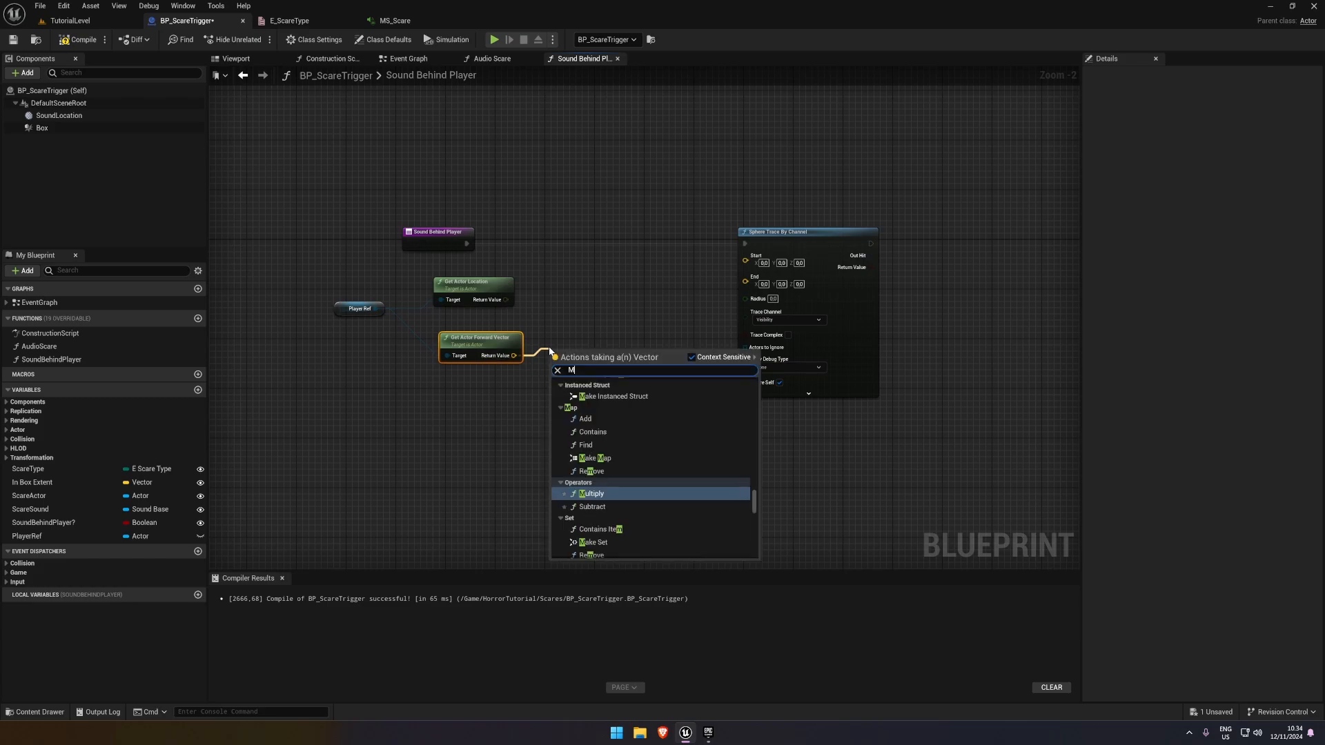
{"action": "key", "text": "Return"}
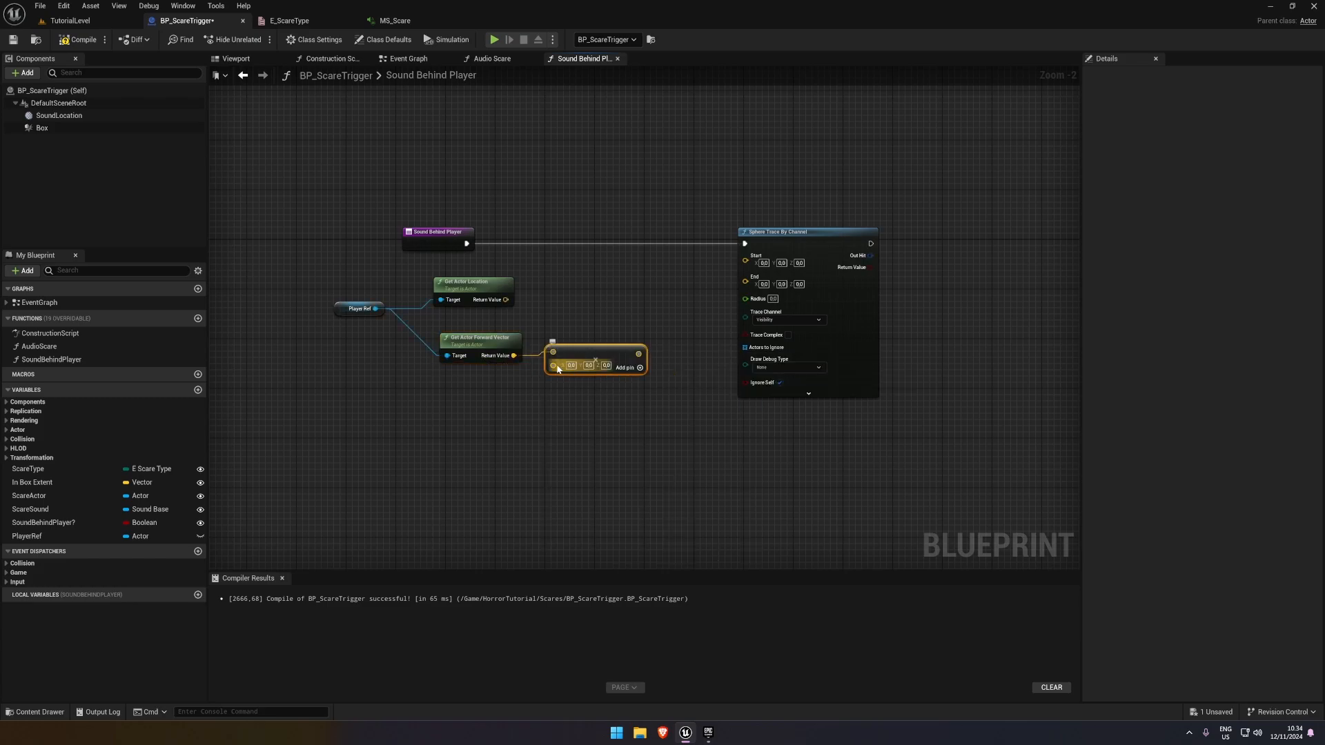
{"action": "right_click", "coordinate": [553, 365]}
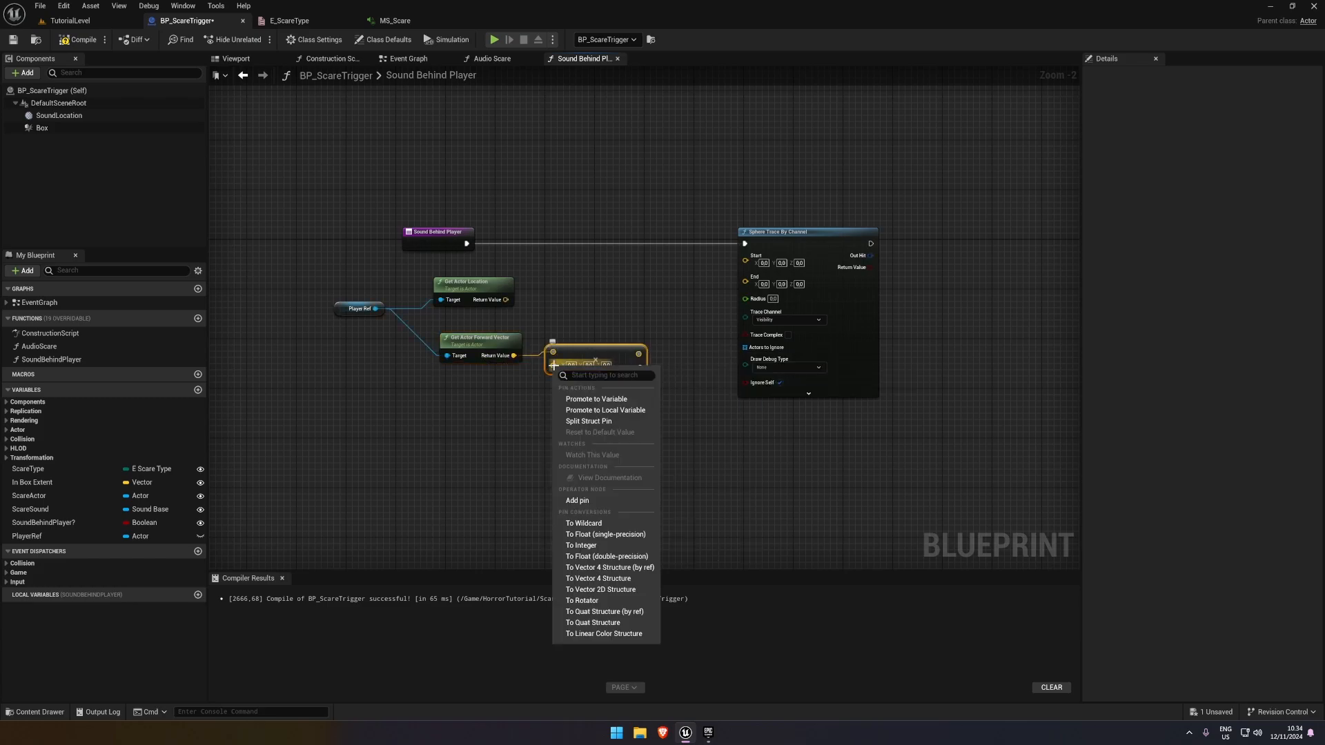
{"action": "left_click", "coordinate": [586, 534]}
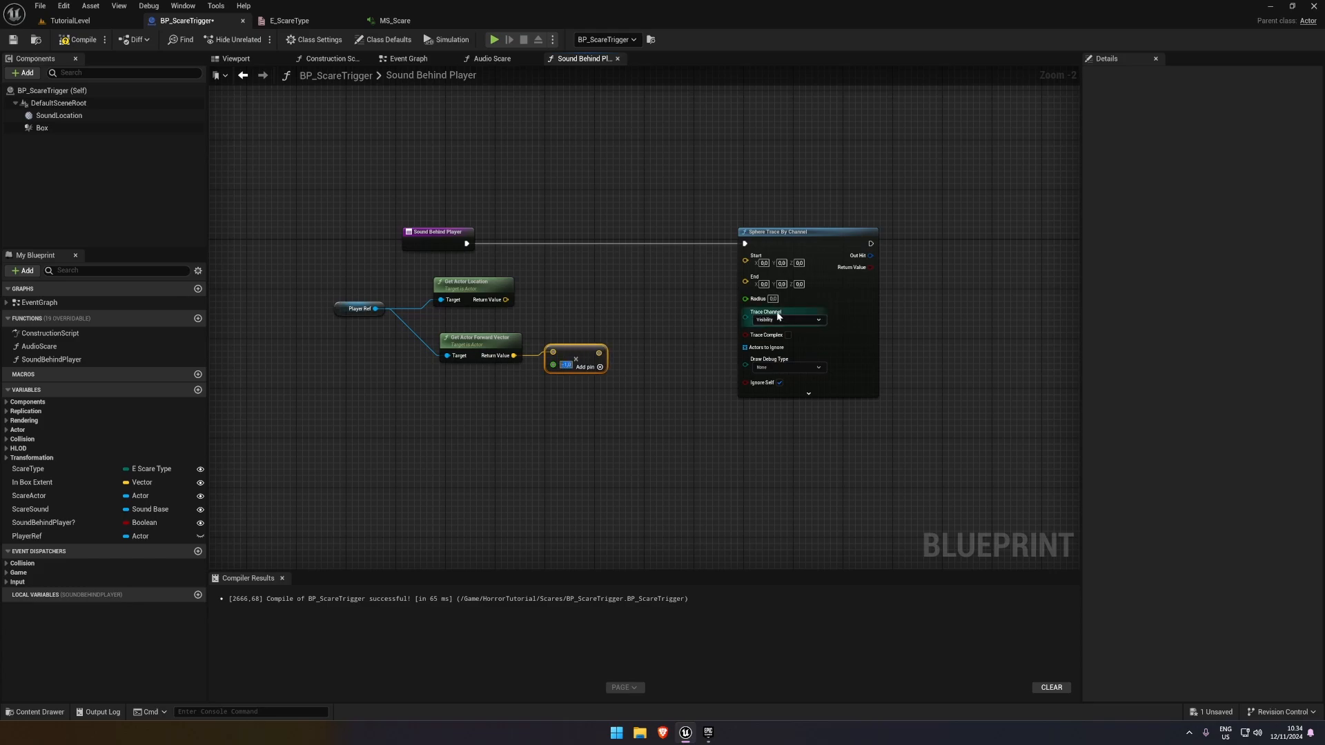
Straighten the connection between the Get Actor Forward Vector and Multiply nodes
{"action": "right_click_drag", "start_coordinate": [712, 265], "coordinate": [647, 254]}
{"action": "scroll", "coordinate": [648, 254], "scroll_direction": "down", "scroll_amount": 2}
{"action": "left_click_drag", "start_coordinate": [457, 289], "coordinate": [565, 312]}
{"action": "key", "text": "q"}
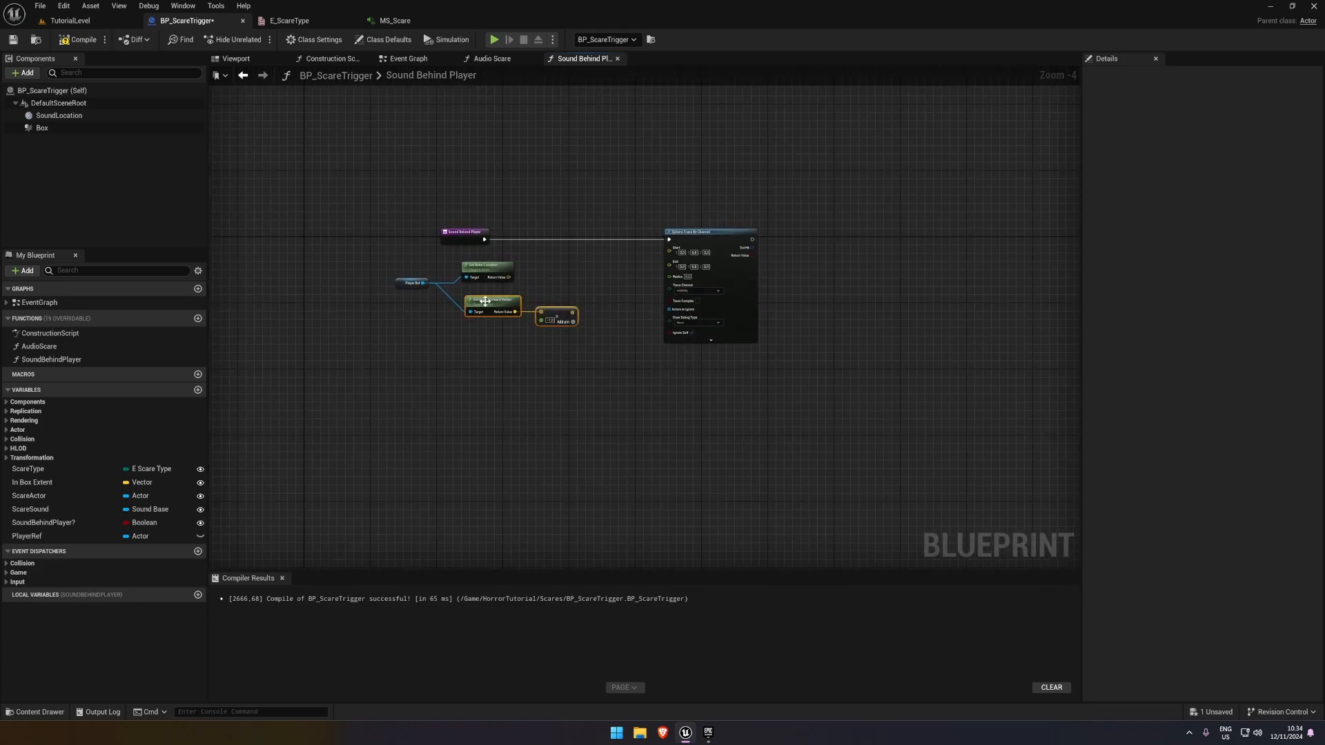
Chain a second Multiply node from the first one's result and convert its second input to Float (single-precision)
{"action": "right_click_drag", "start_coordinate": [573, 325], "coordinate": [500, 336]}
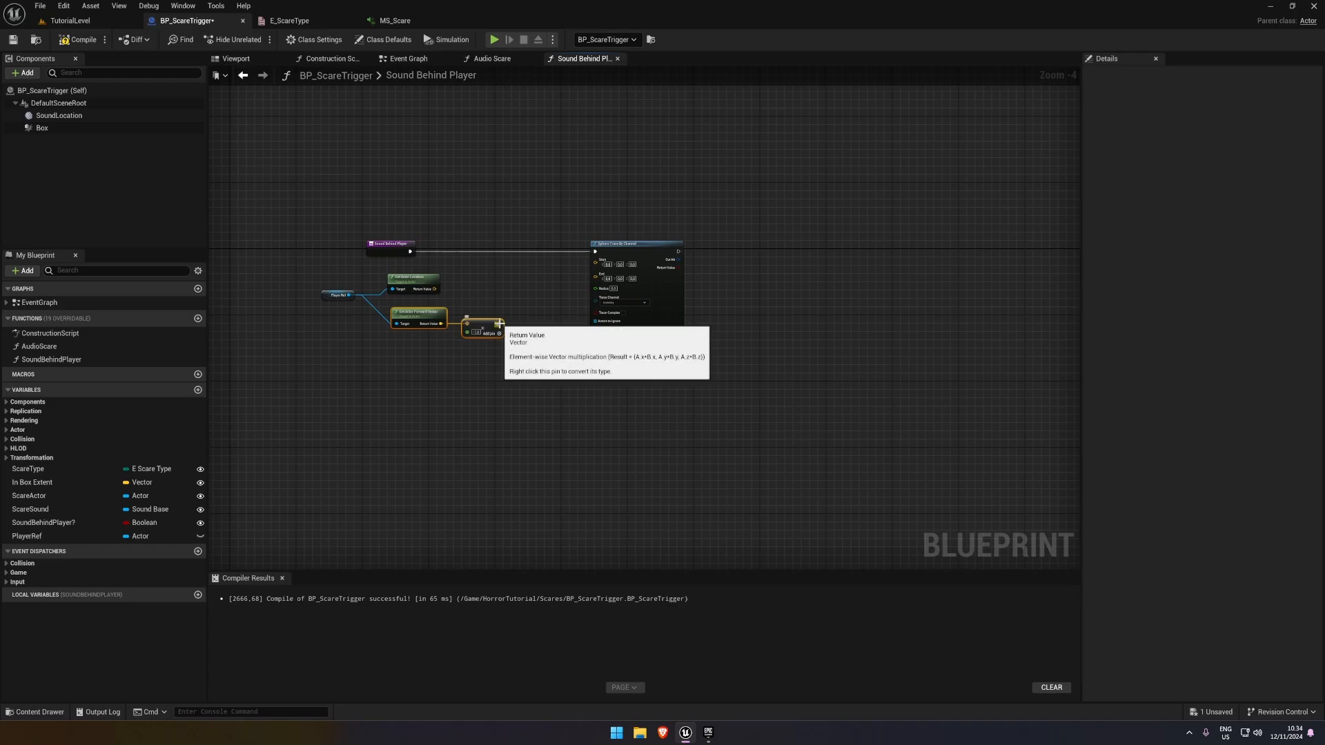
{"action": "left_click_drag", "start_coordinate": [500, 335], "coordinate": [522, 321]}
{"action": "type", "text": "multiply"}
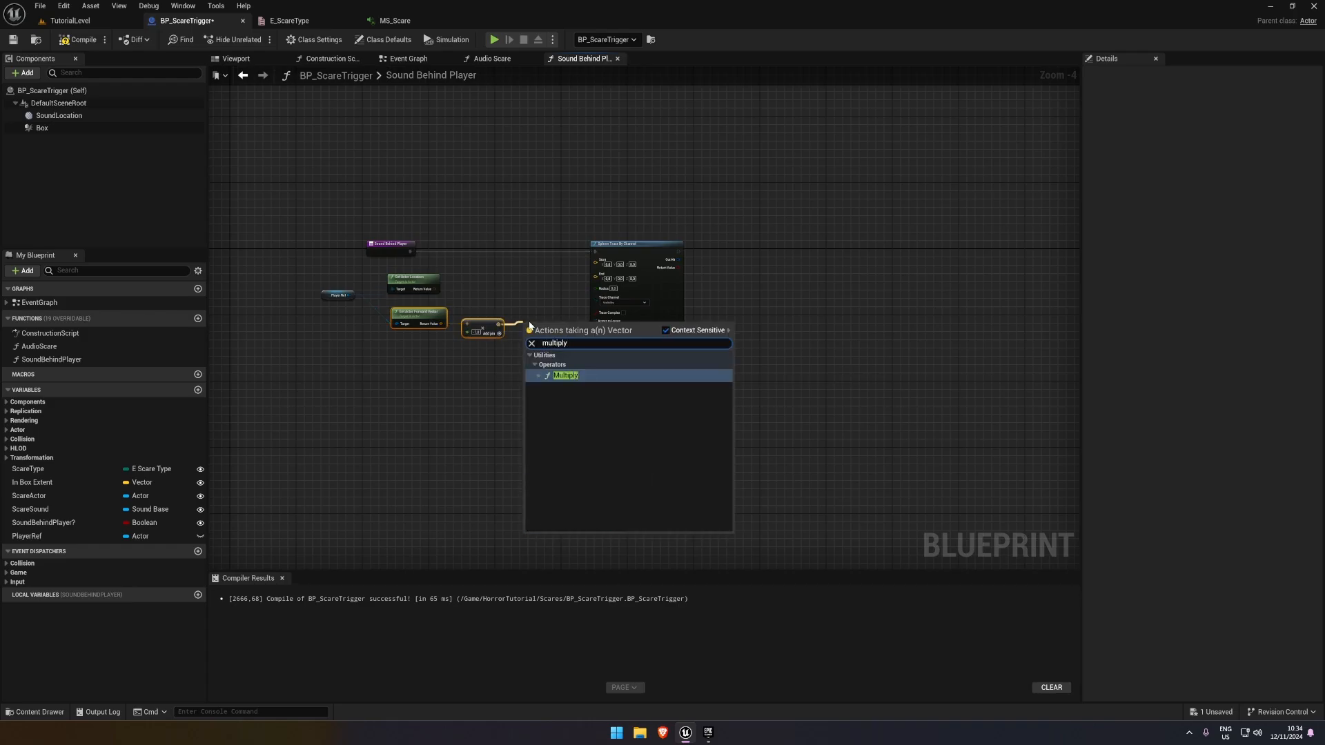
{"action": "key", "text": "Return"}
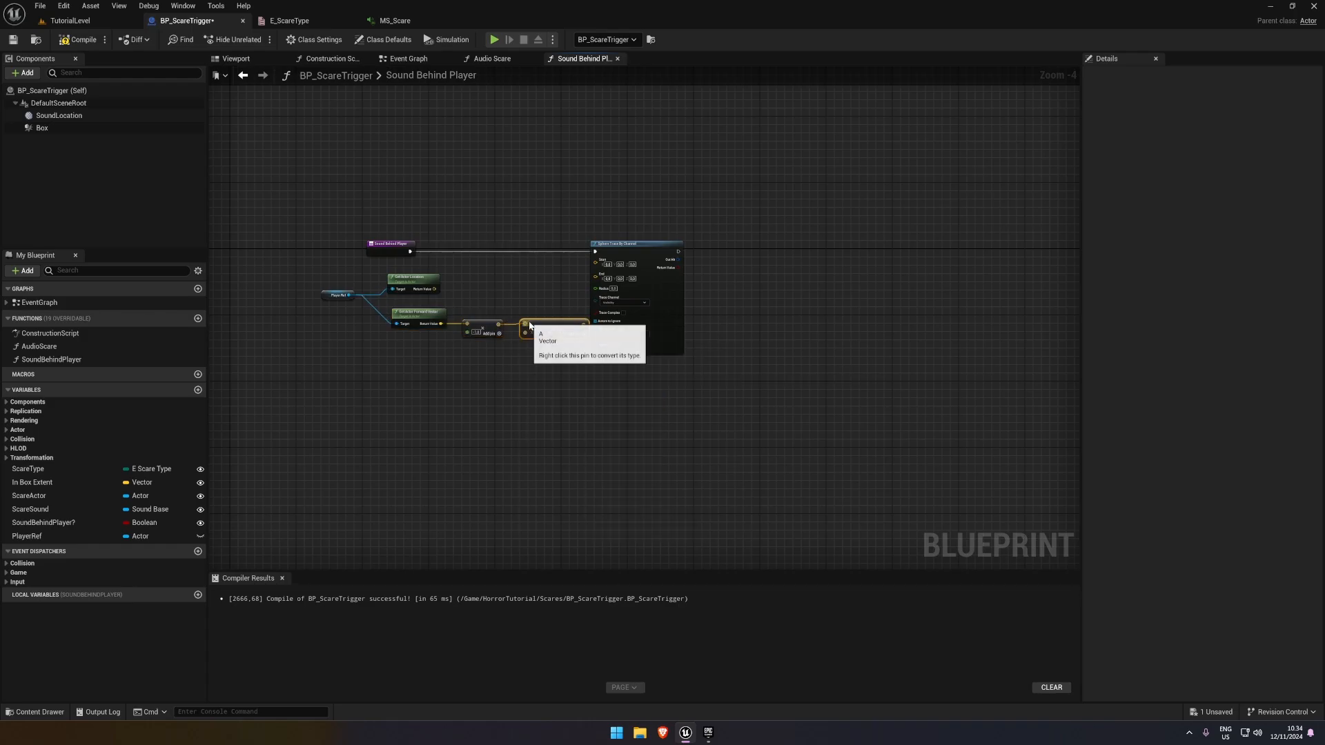
{"action": "scroll", "coordinate": [538, 325], "scroll_direction": "up", "scroll_amount": 2}
{"action": "right_click", "coordinate": [514, 334]}
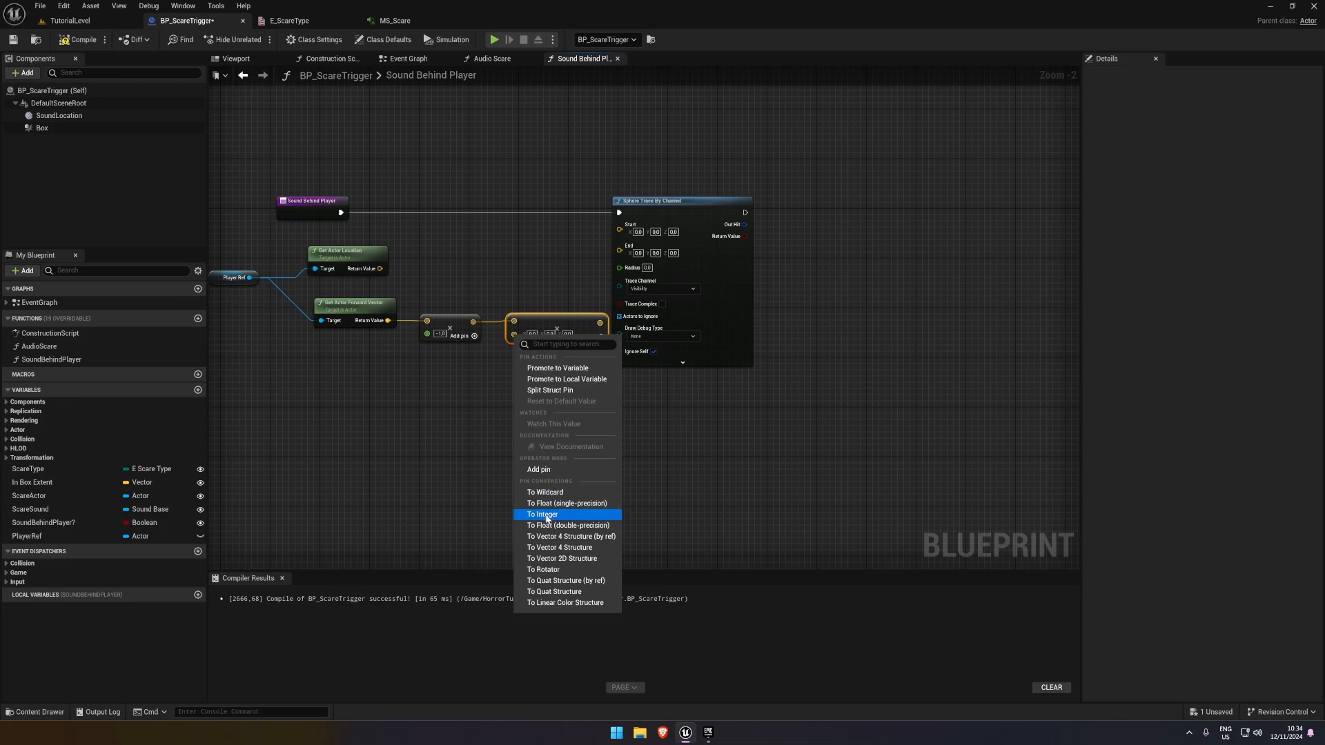
{"action": "left_click", "coordinate": [547, 505]}
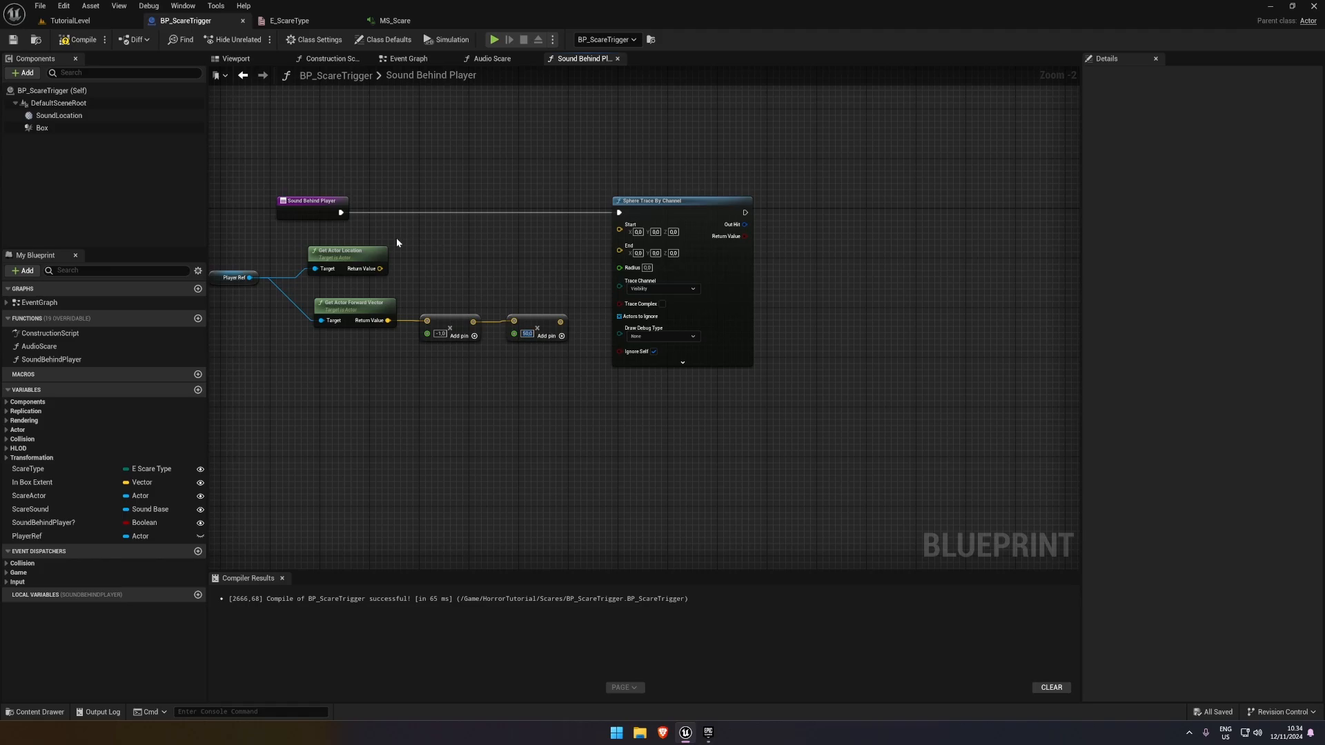
Add the player's location and the second Multiply result with an Add node, and feed the sum to the sphere trace's Start and End
{"action": "left_click_drag", "start_coordinate": [376, 270], "coordinate": [496, 242]}
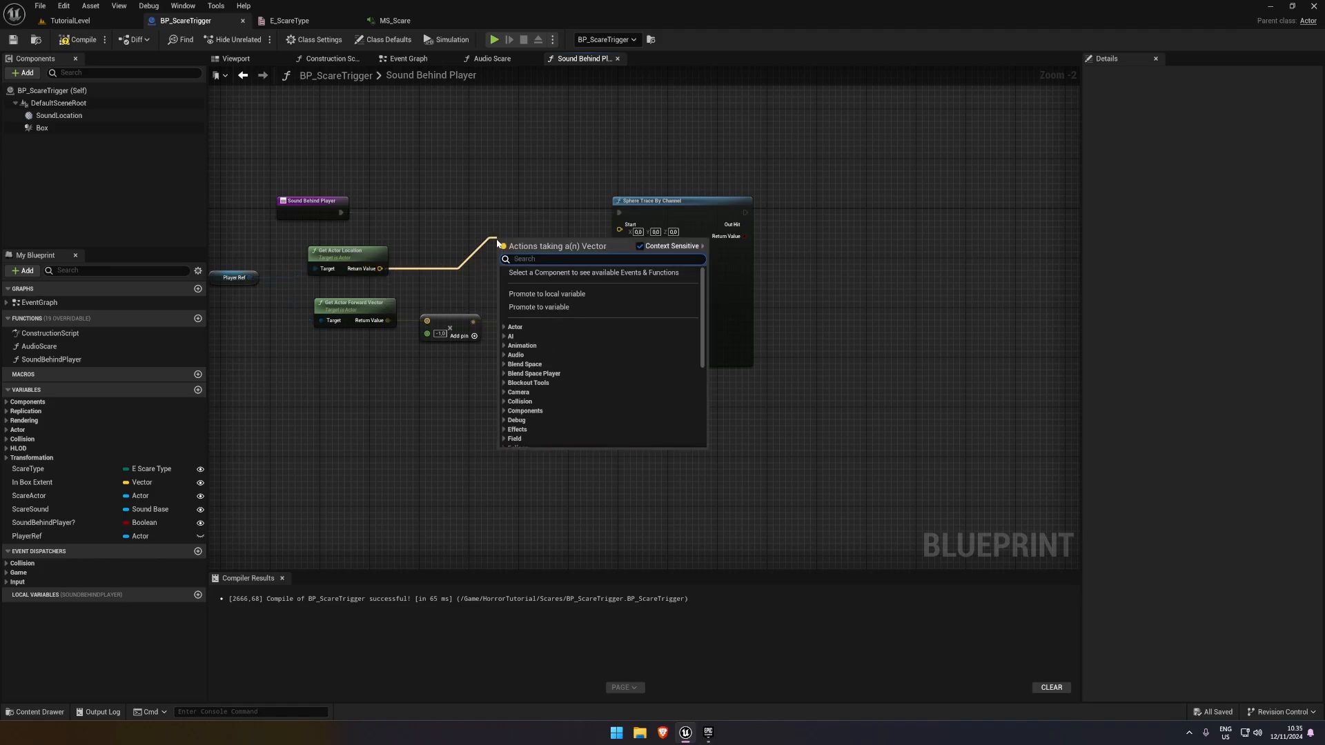
{"action": "type", "text": "Pl"}
{"action": "key", "text": "Return"}
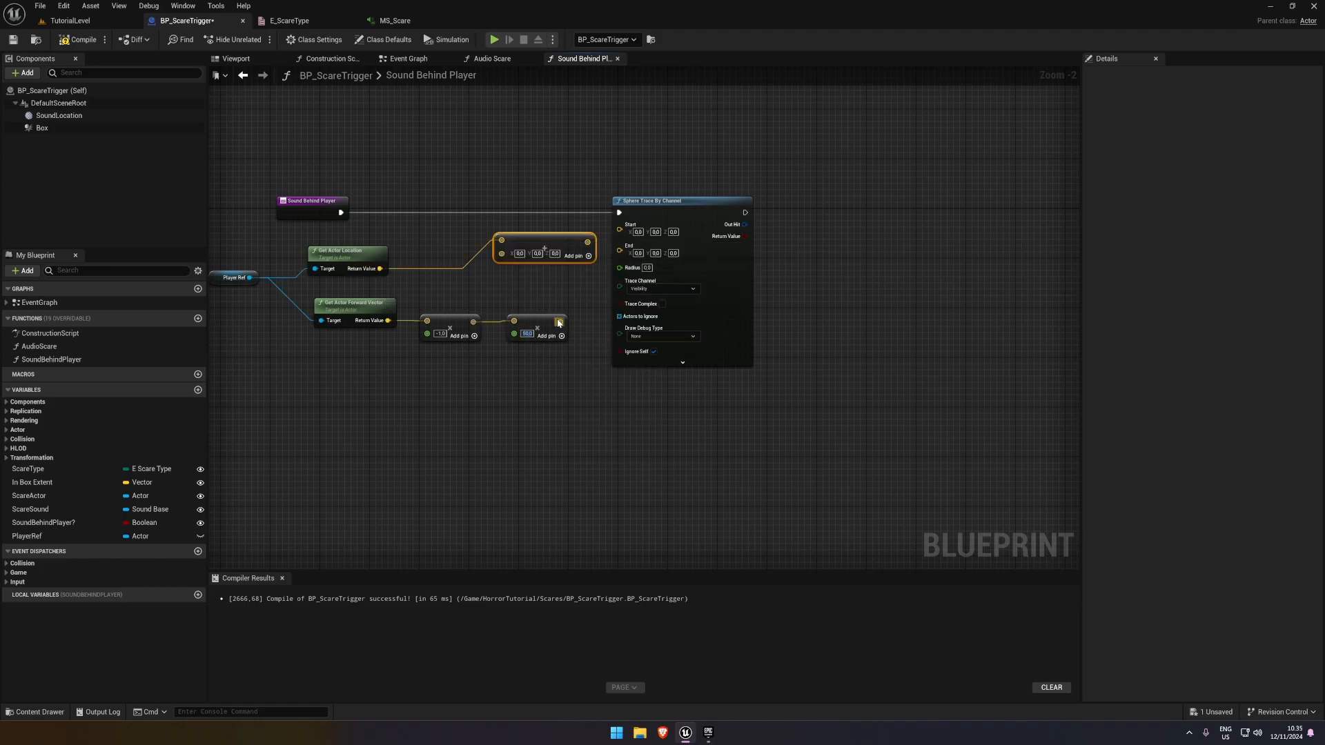
{"action": "mouse_move", "coordinate": [559, 322]}
{"action": "left_mouse_down"}
{"action": "mouse_move", "coordinate": [501, 254]}
{"action": "mouse_move", "coordinate": [608, 250]}
{"action": "mouse_move", "coordinate": [619, 229]}
{"action": "mouse_move", "coordinate": [542, 253]}
{"action": "left_mouse_up"}
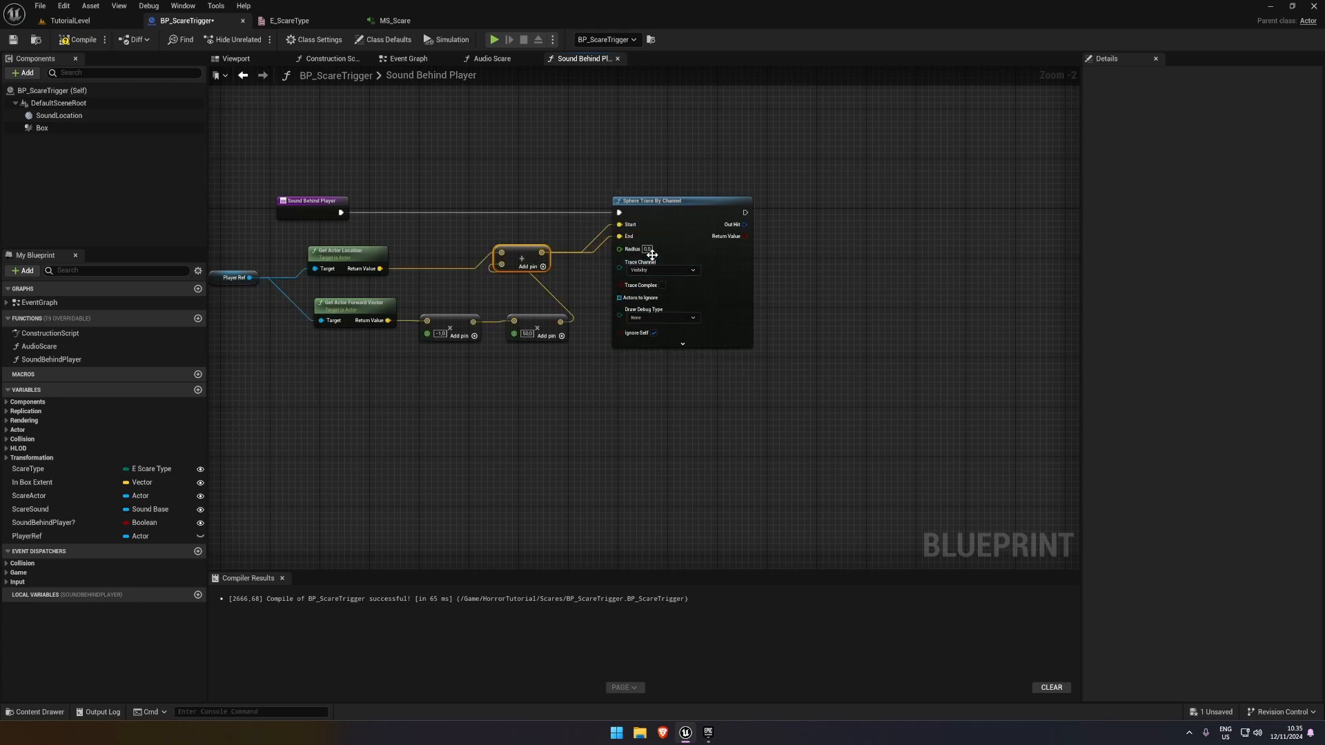
Set the sphere trace's Draw Debug Type to Persistent and save the Blueprint
{"action": "left_click", "coordinate": [667, 318]}
{"action": "left_click", "coordinate": [640, 349]}
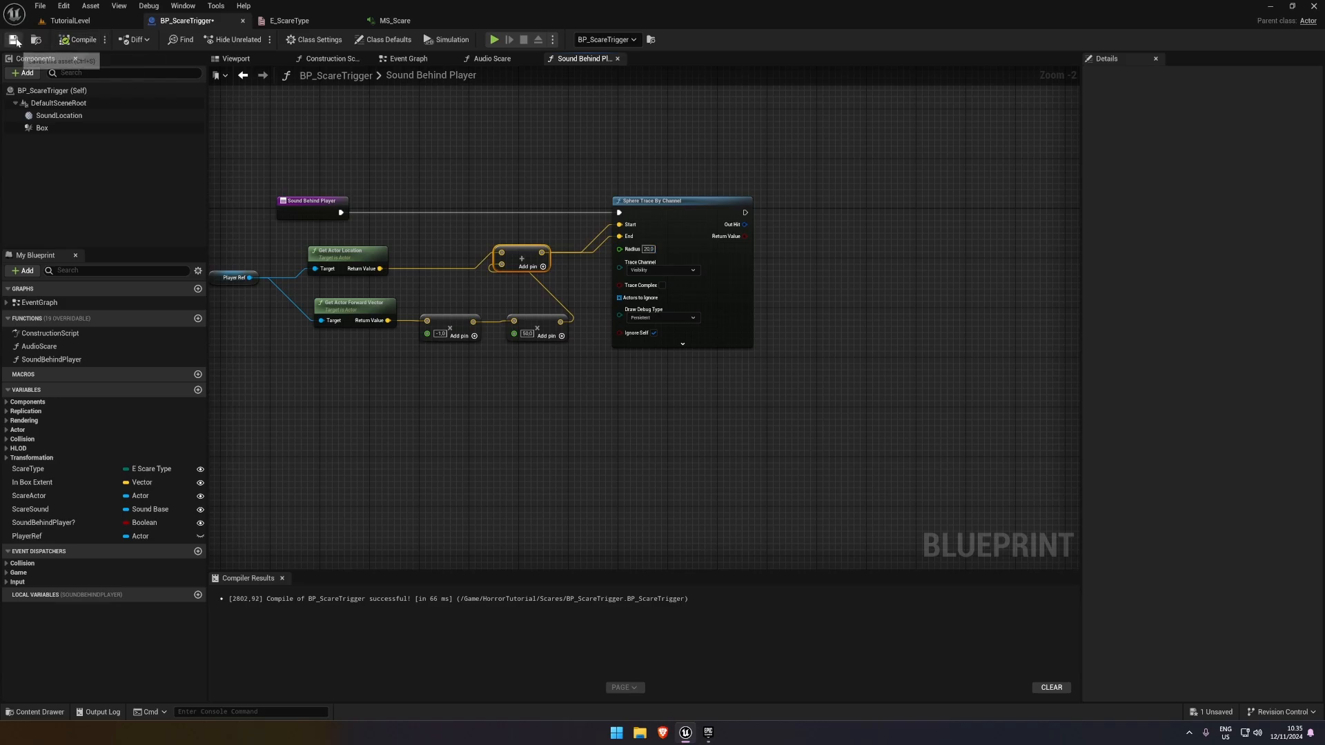
{"action": "left_click", "coordinate": [14, 40]}
Play-test TutorialLevel, walk through the scare trigger, and check where the debug sphere is drawn relative to the player
{"action": "left_click", "coordinate": [70, 20]}
{"action": "left_click", "coordinate": [253, 39]}
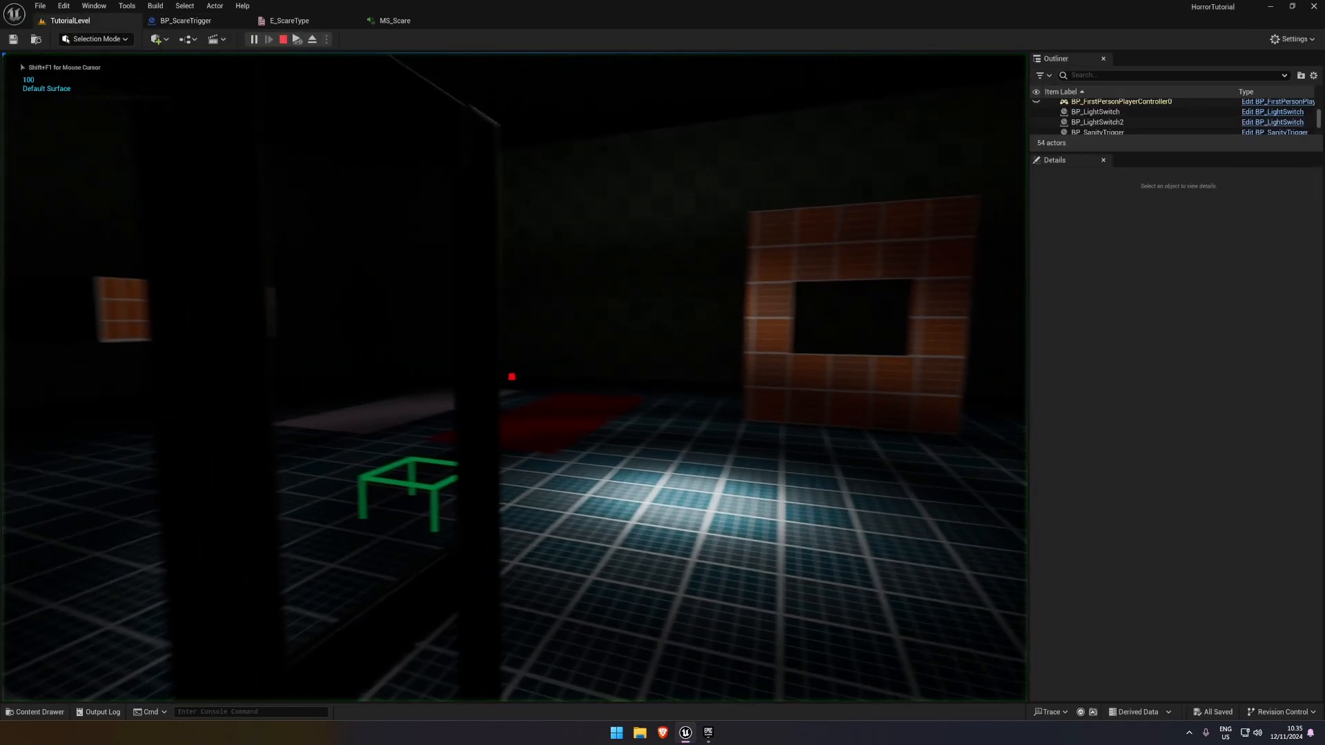
{"action": "key", "text": "w"}
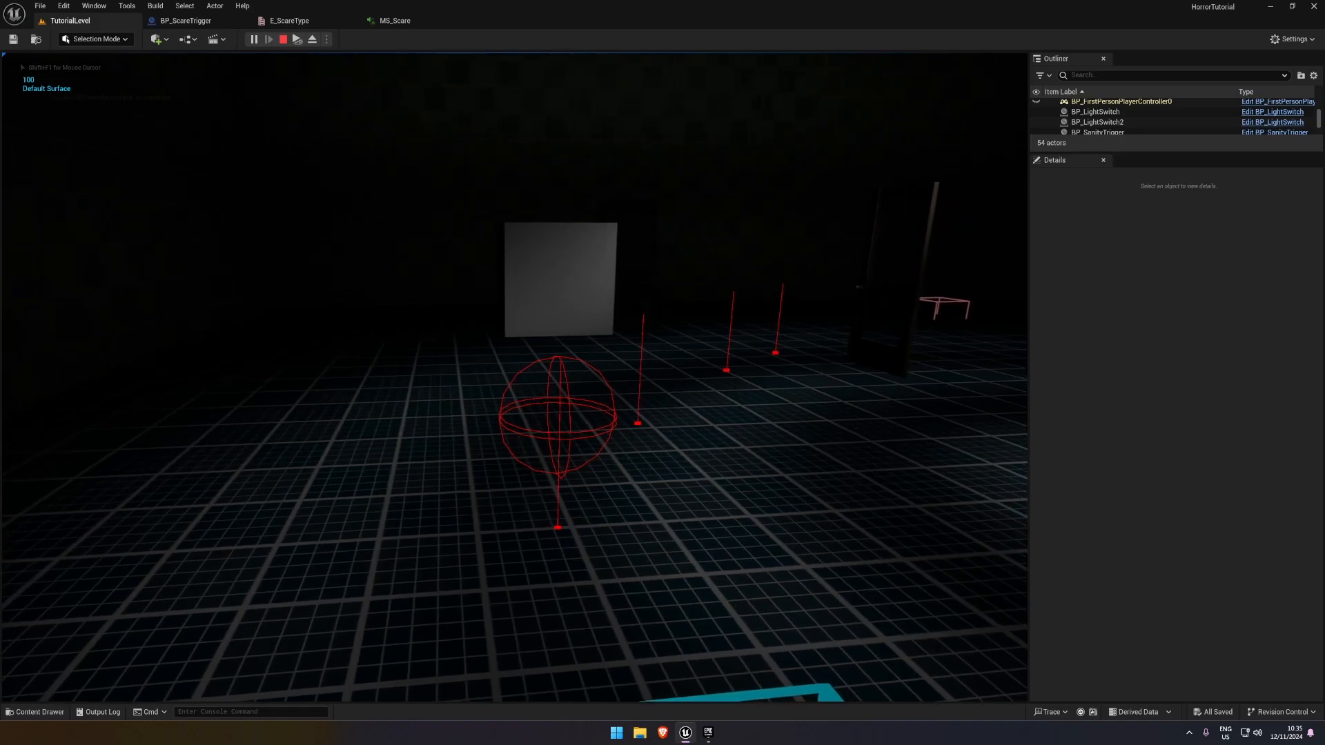
{"action": "key", "text": "s"}
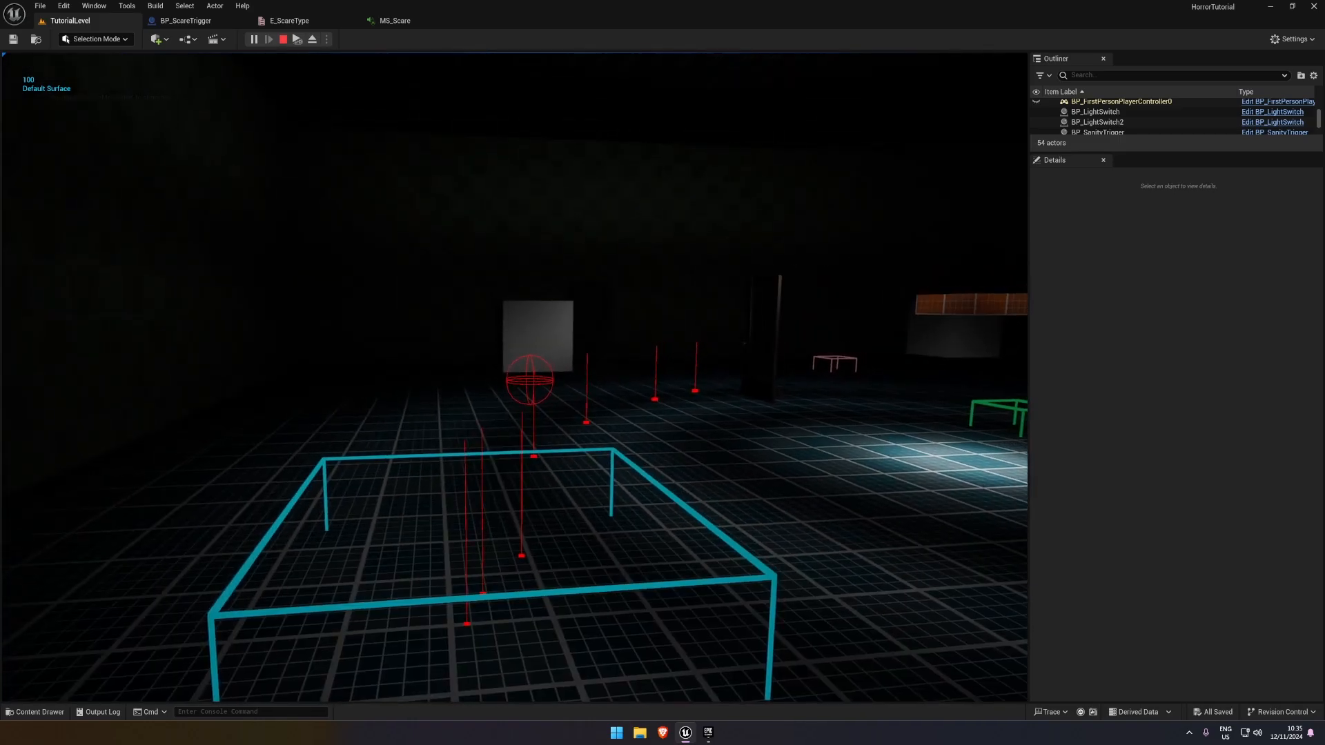
{"action": "key", "text": "w"}
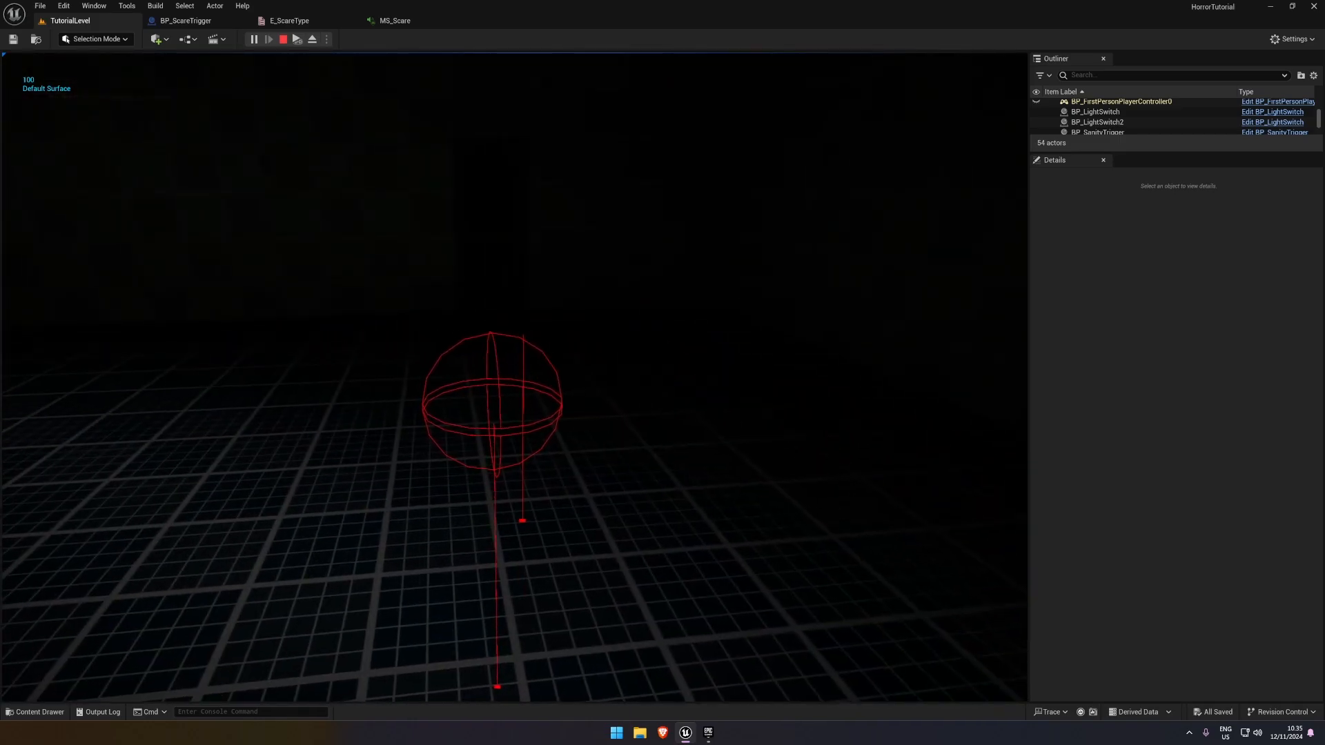
{"action": "key", "text": "Escape"}
In BP_ScareTrigger, replace the Sphere Trace By Channel node with a Play Sound at Location node run from the Sound Behind Player entry
{"action": "left_click", "coordinate": [186, 21]}
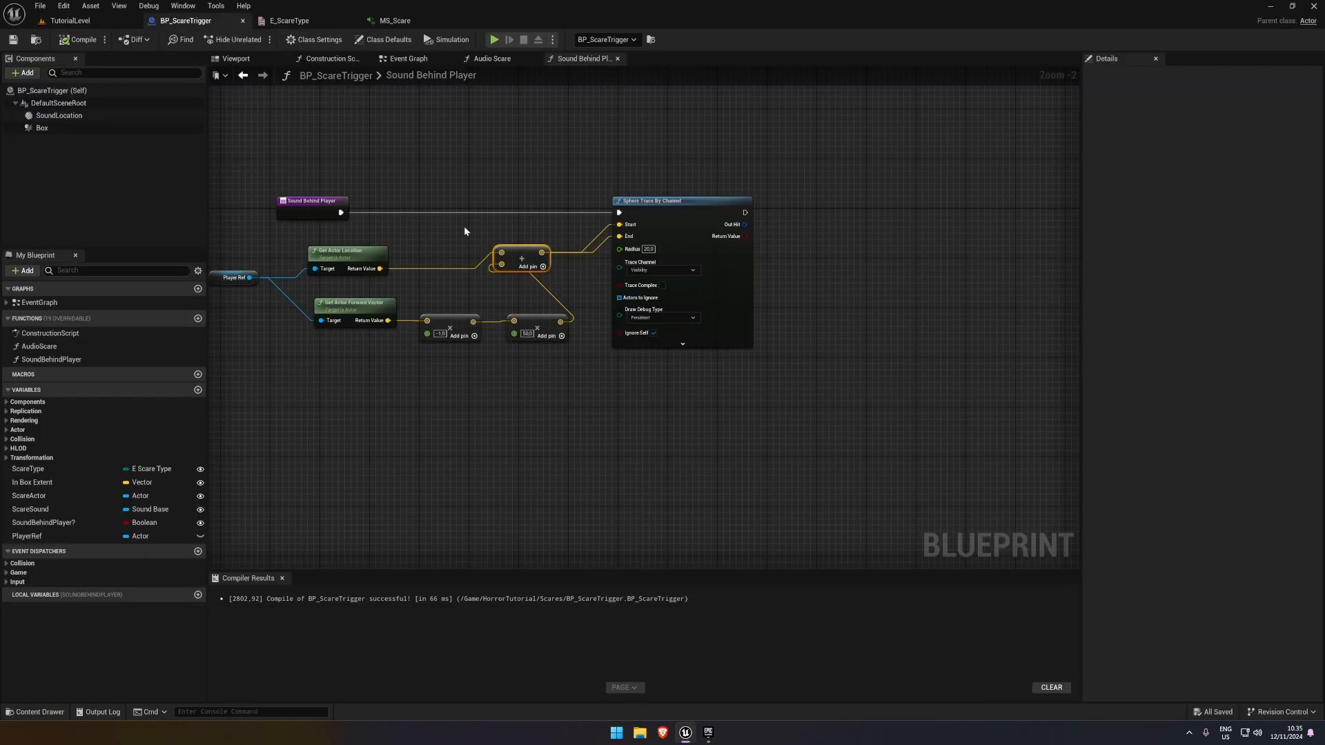
{"action": "left_click", "coordinate": [677, 209]}
{"action": "key", "text": "Delete"}
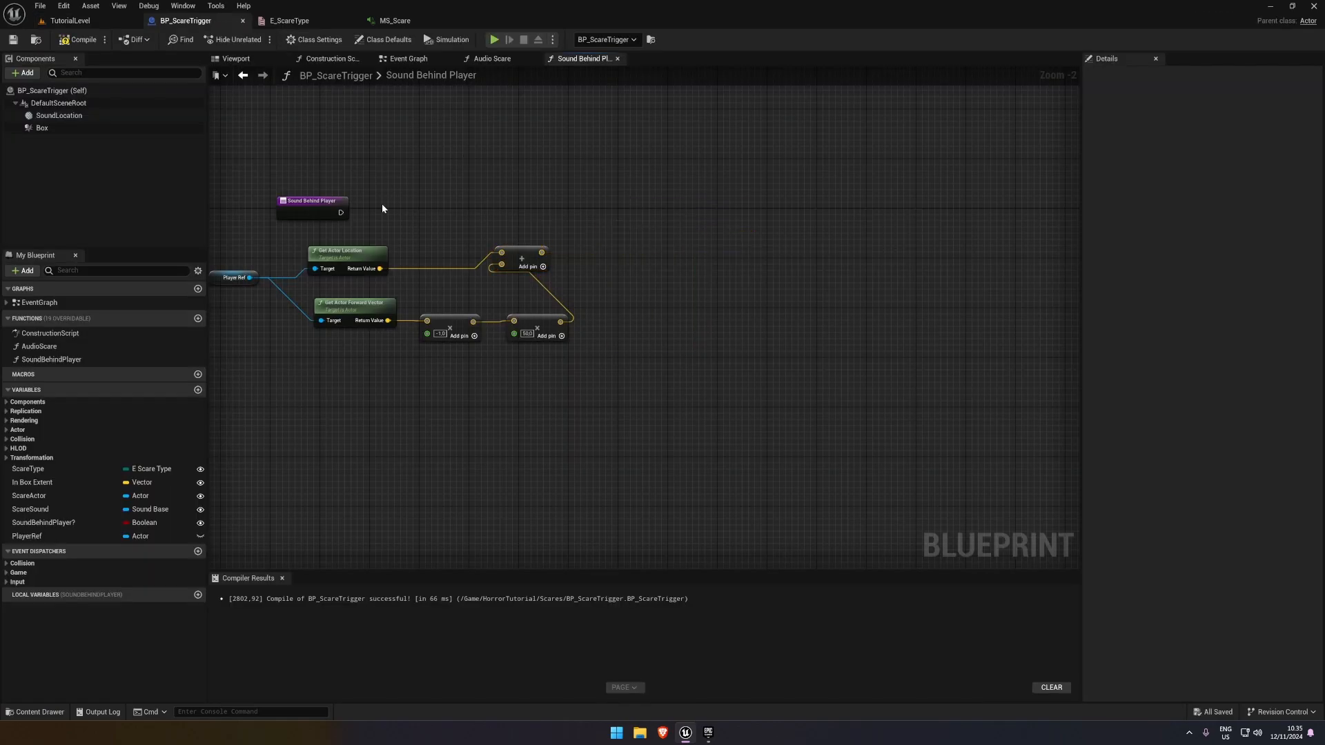
{"action": "left_click_drag", "start_coordinate": [340, 212], "coordinate": [640, 185]}
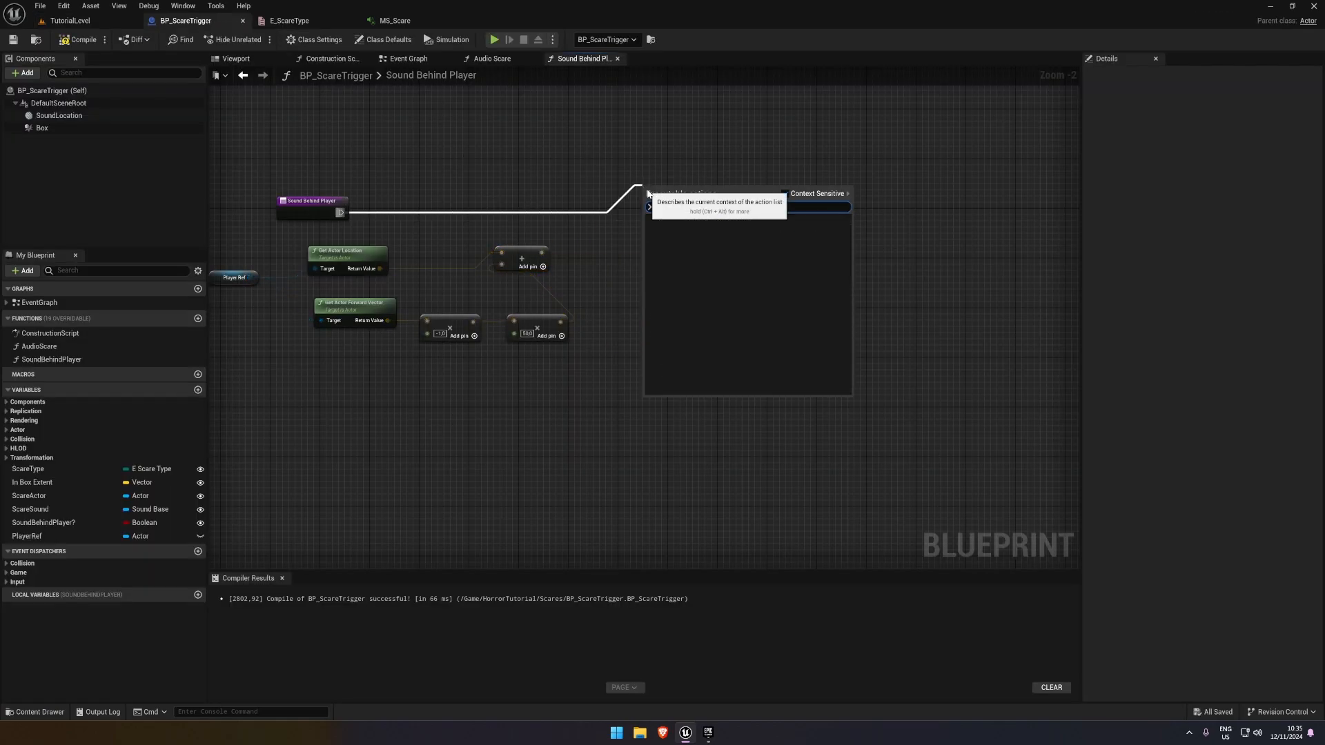
{"action": "type", "text": "play sound"}
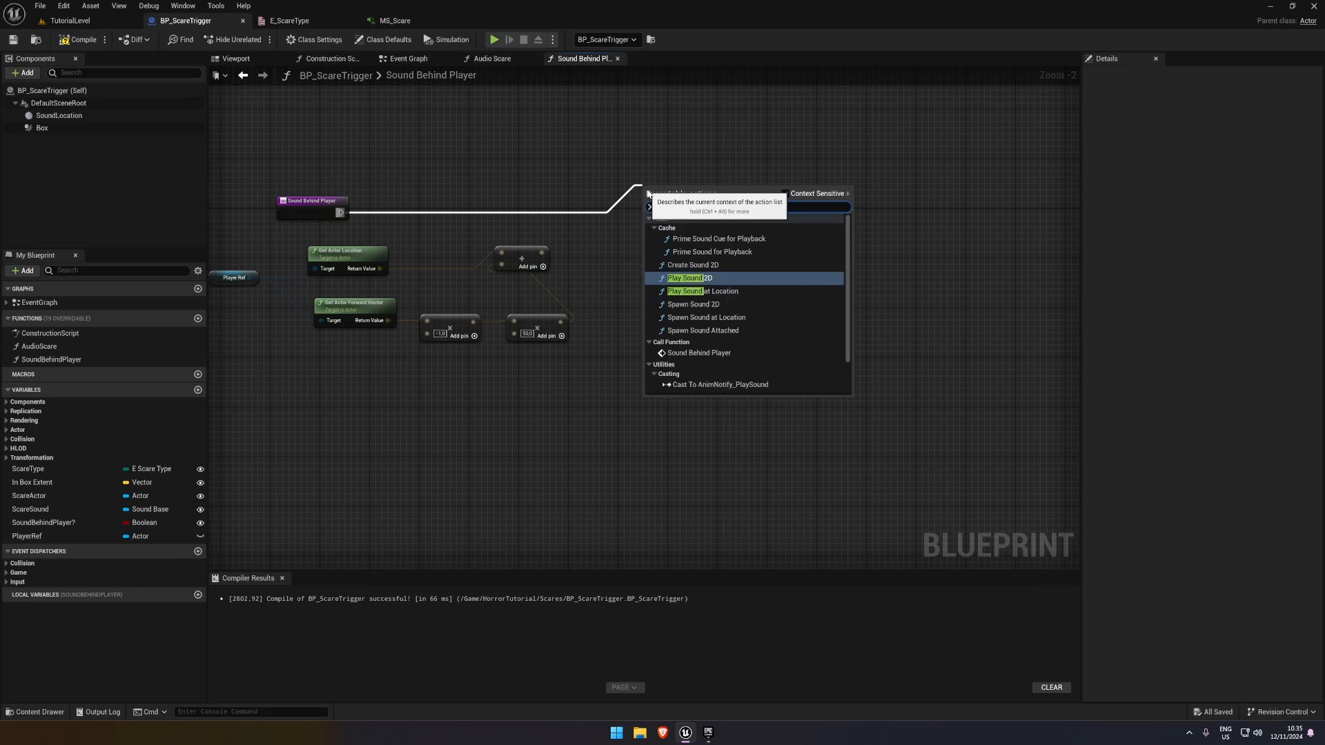
{"action": "key", "text": "Down"}
{"action": "key", "text": "Return"}
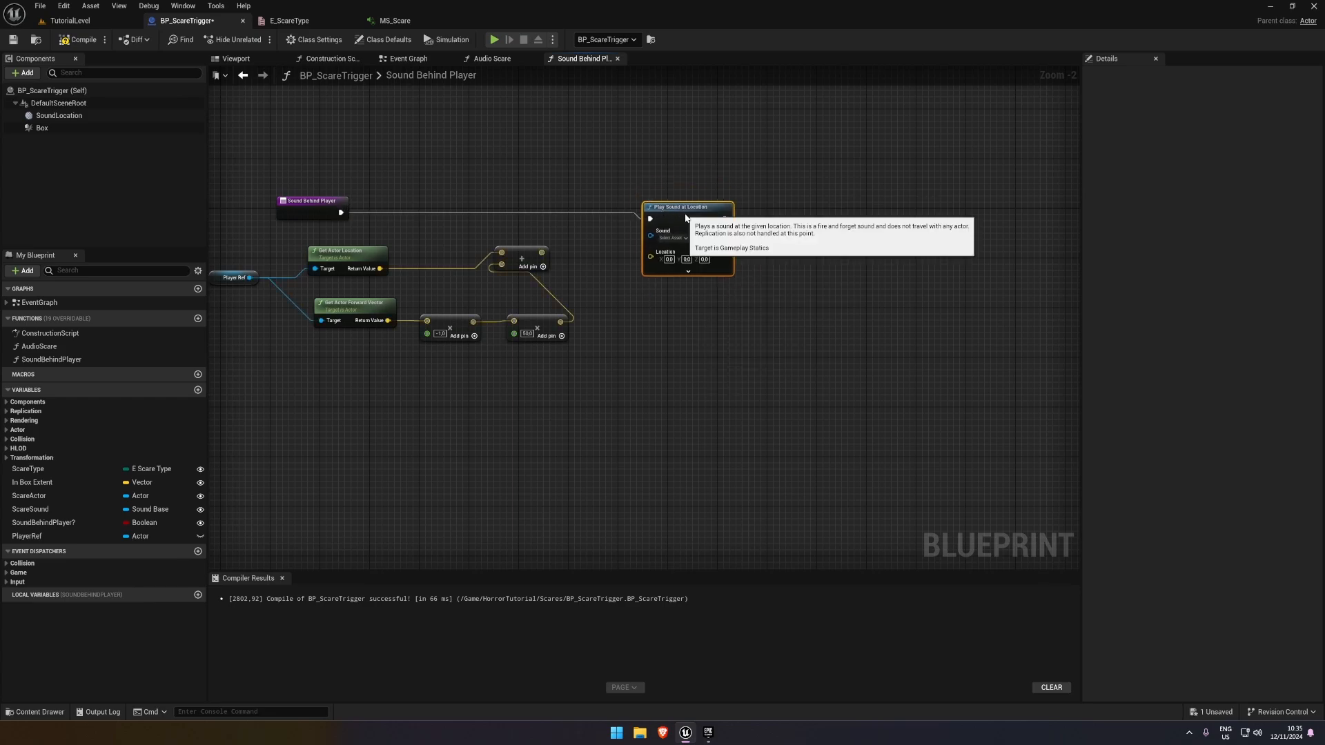
Set the Play Sound at Location sound to Camera_Shutter, connect its Location to the Add result, and save the Blueprint
{"action": "scroll", "coordinate": [646, 218], "scroll_direction": "up", "scroll_amount": 2}
{"action": "left_click", "coordinate": [673, 237]}
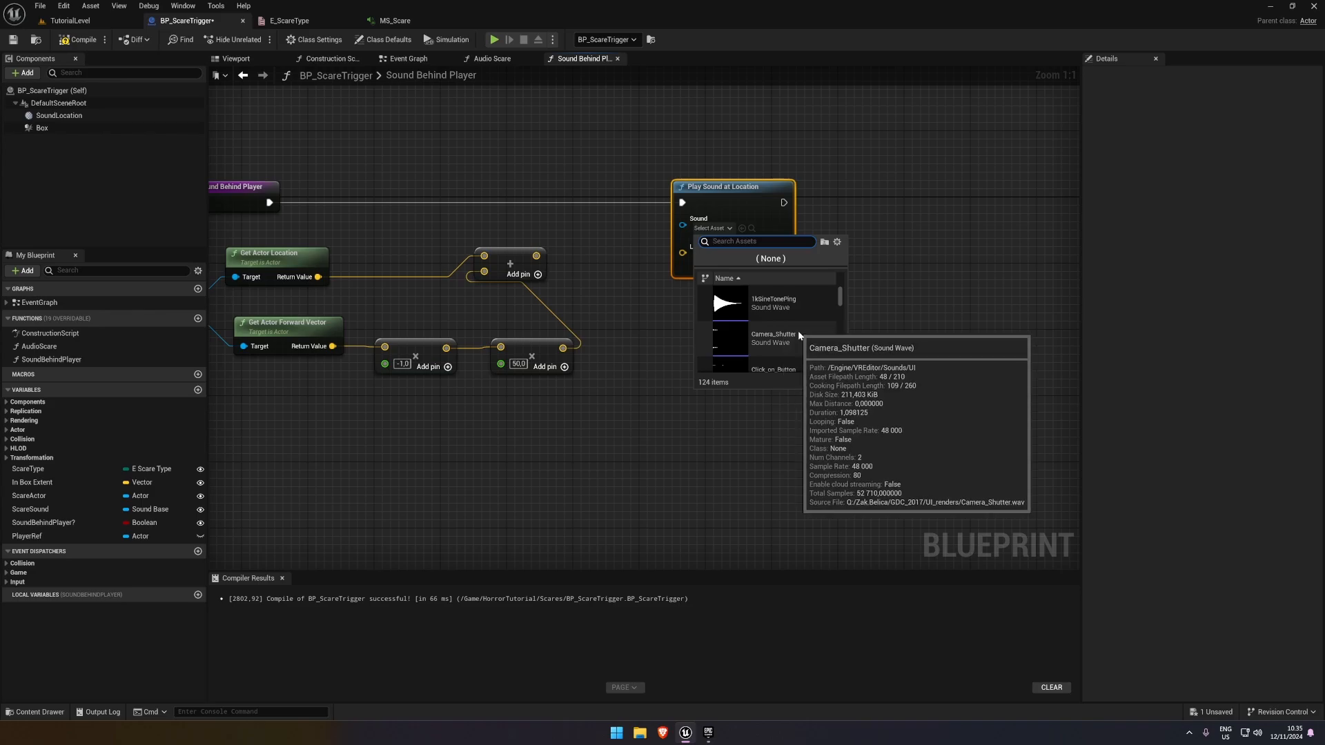
{"action": "left_click", "coordinate": [742, 344]}
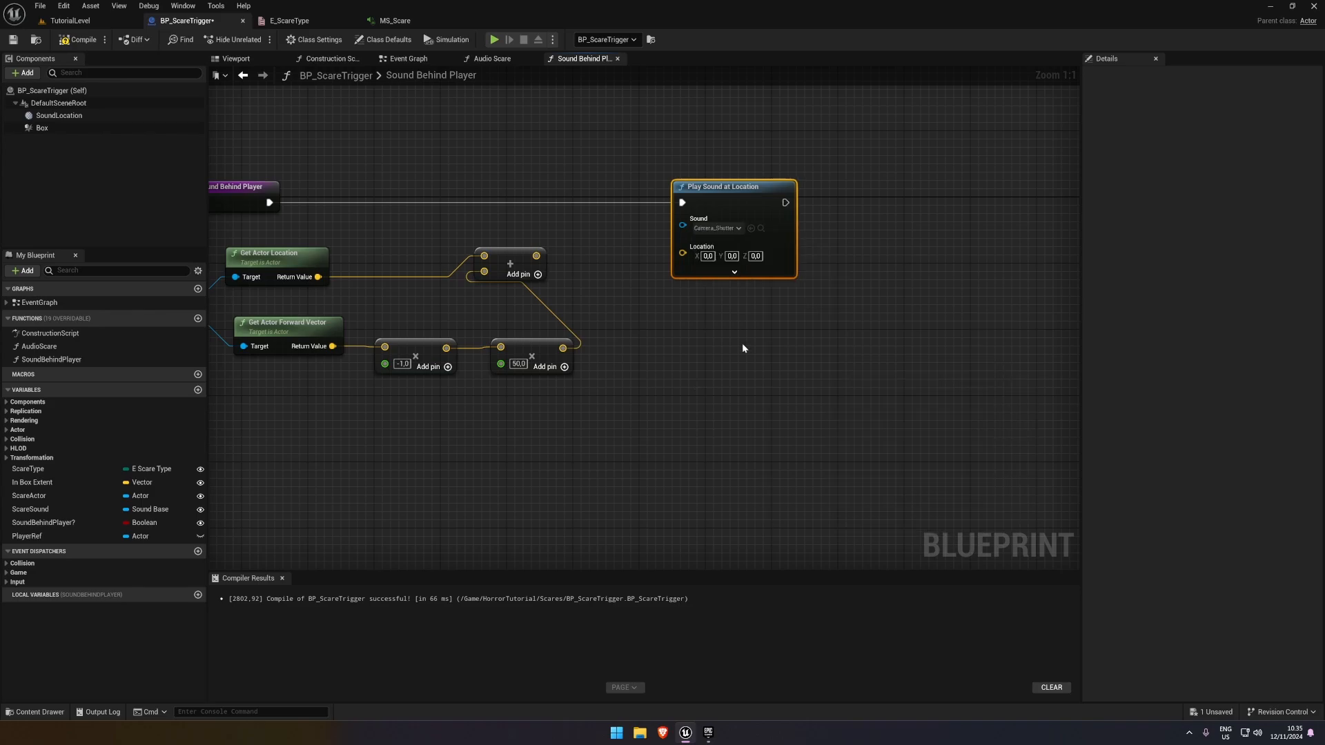
{"action": "left_click_drag", "start_coordinate": [694, 266], "coordinate": [536, 256]}
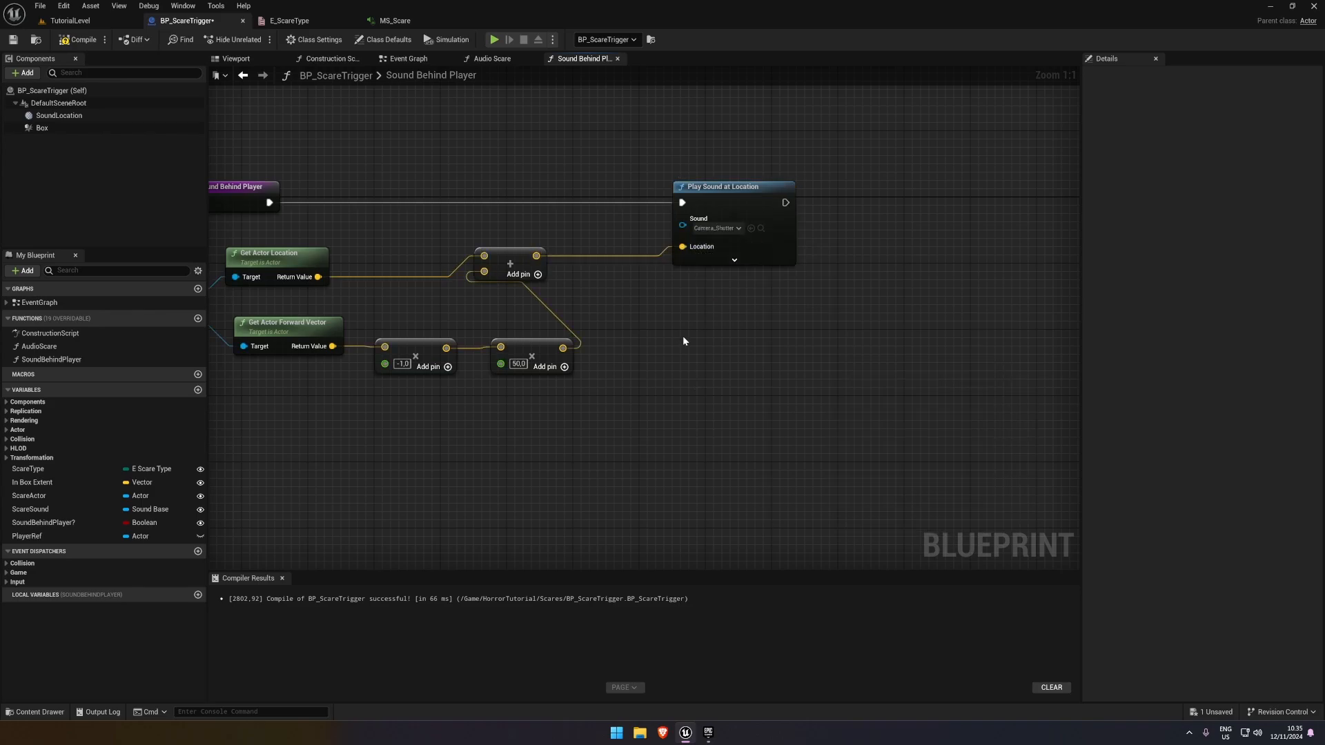
{"action": "left_click", "coordinate": [12, 39]}
Play-test TutorialLevel twice, walking through the scare trigger to check the sound played behind the player
{"action": "left_click", "coordinate": [69, 21]}
{"action": "left_click", "coordinate": [254, 40]}
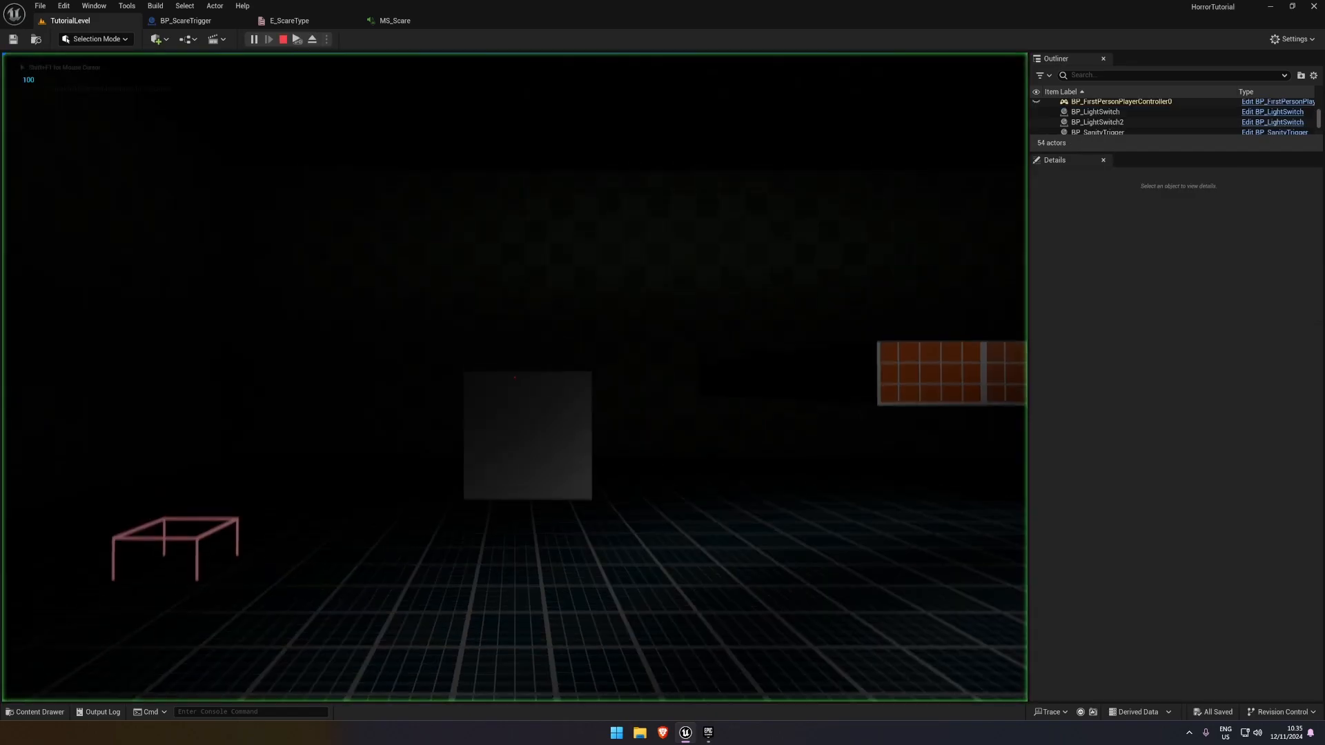
{"action": "key", "text": "w"}
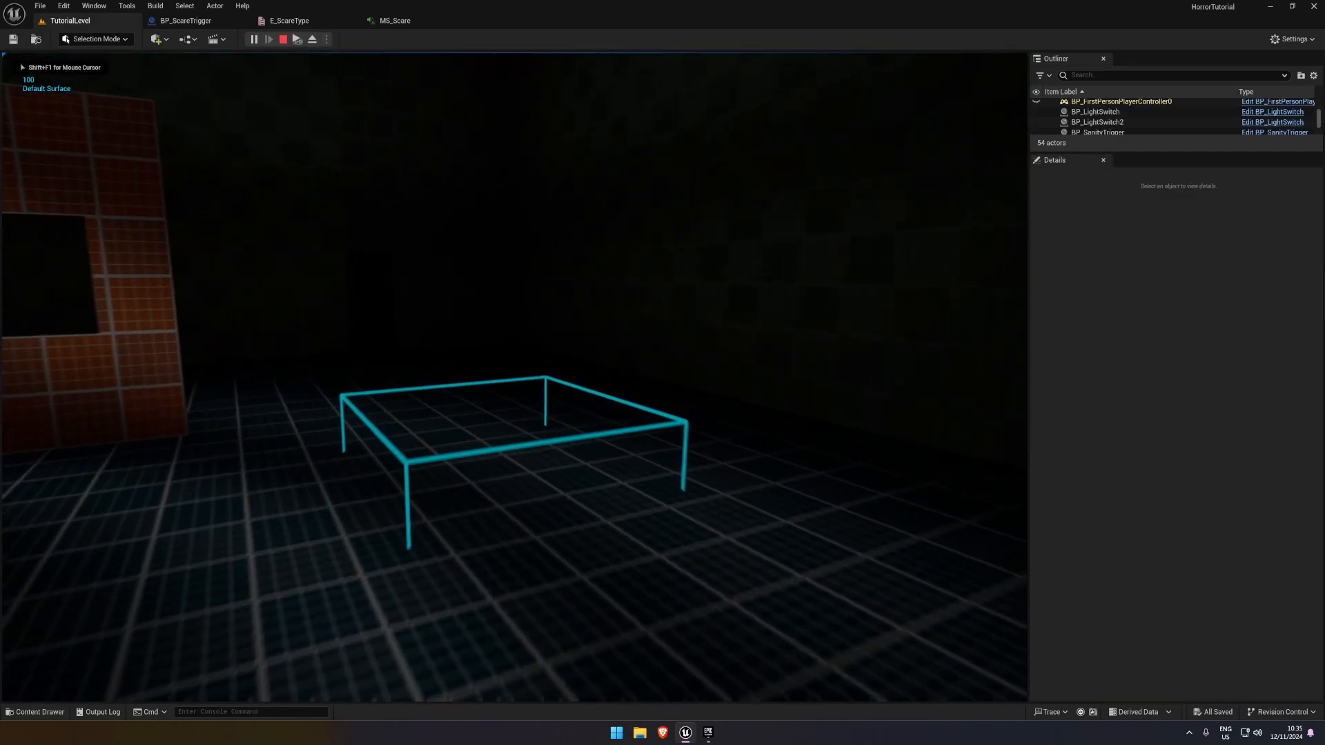
{"action": "key", "text": "w"}
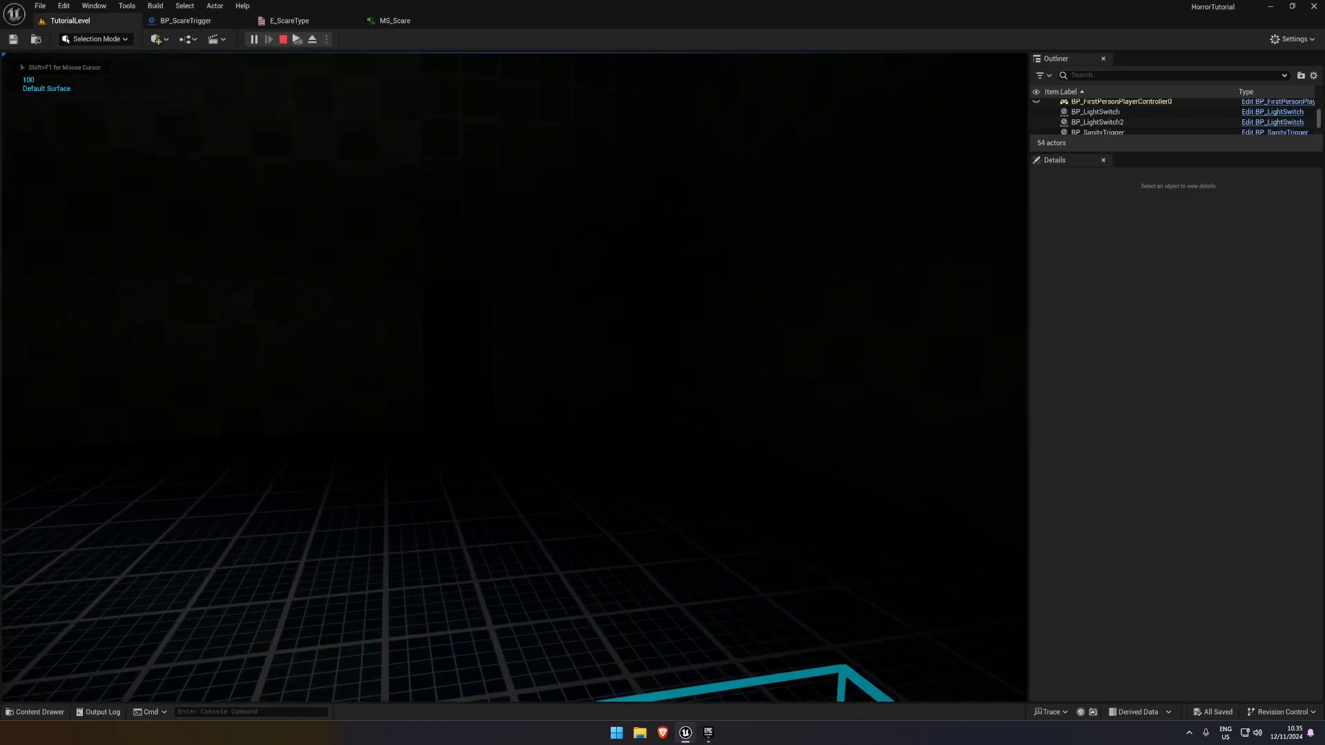
{"action": "key", "text": "w"}
{"action": "key", "text": "Escape"}
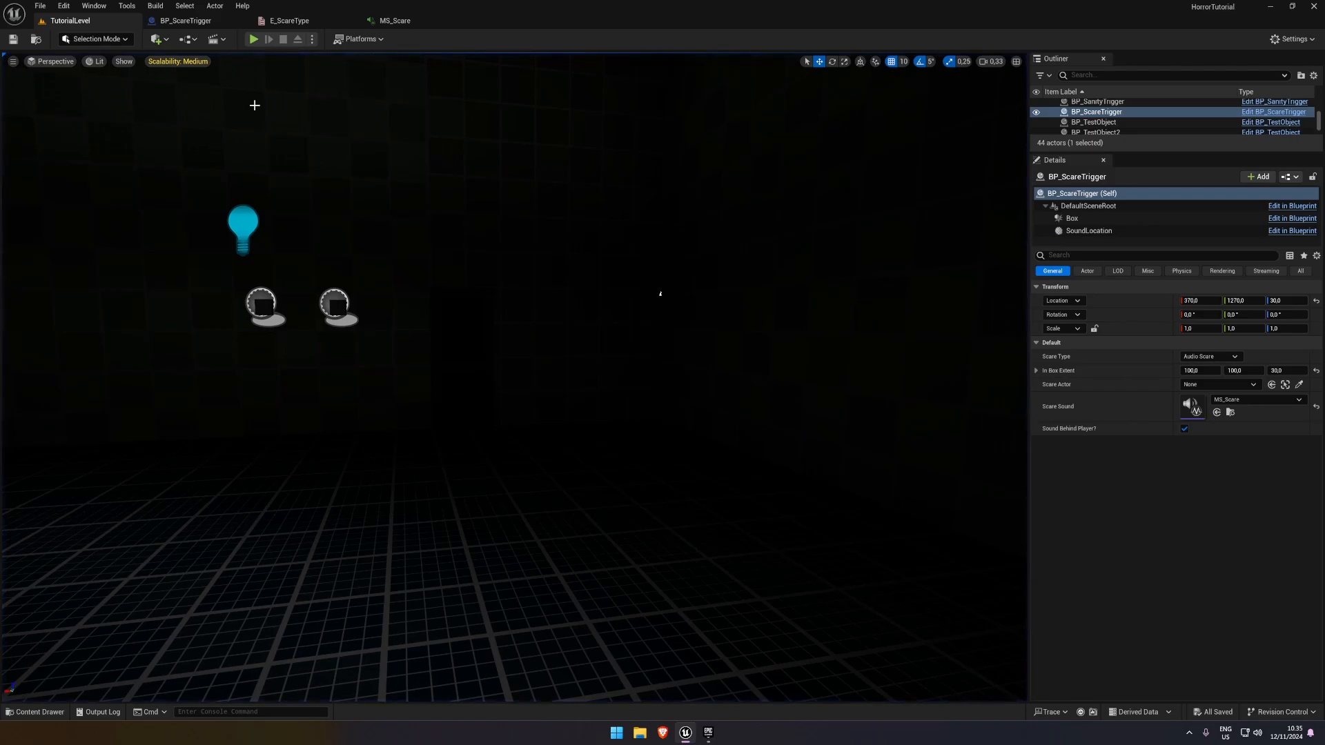
{"action": "left_click", "coordinate": [253, 39]}
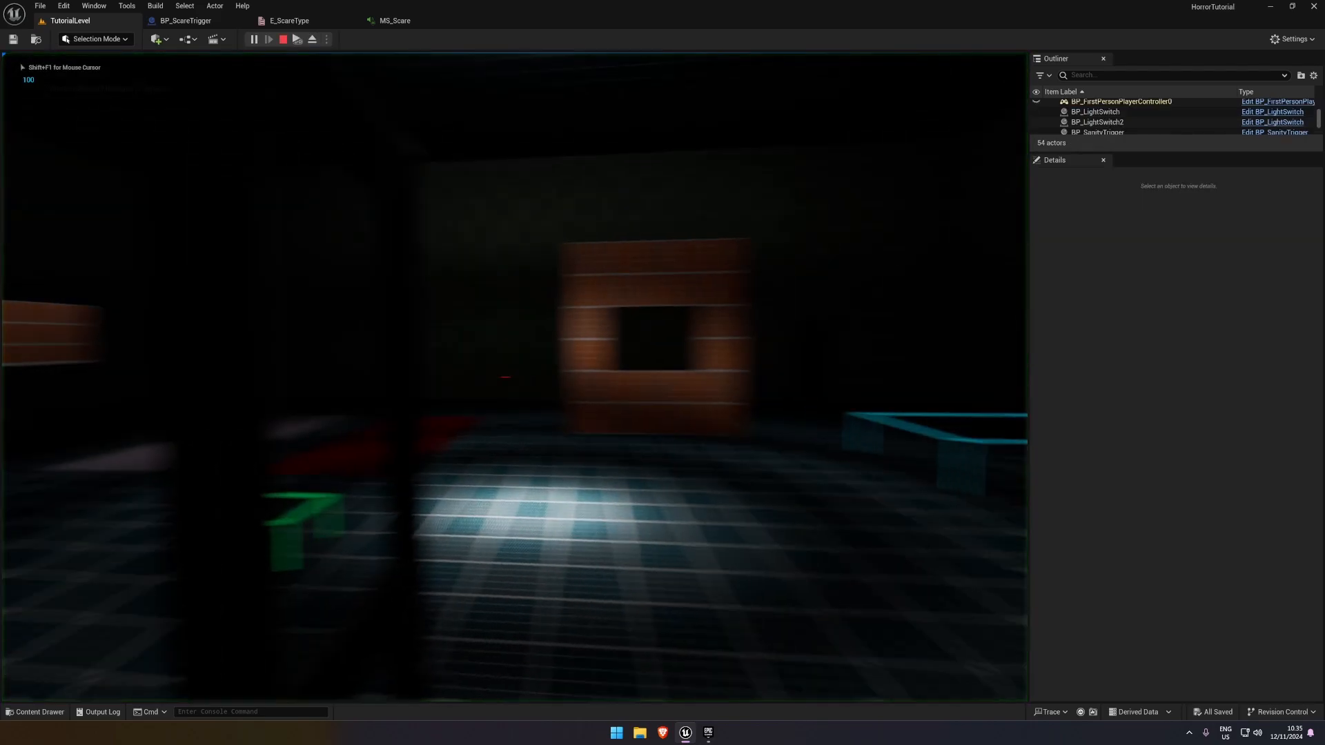
{"action": "key", "text": "w"}
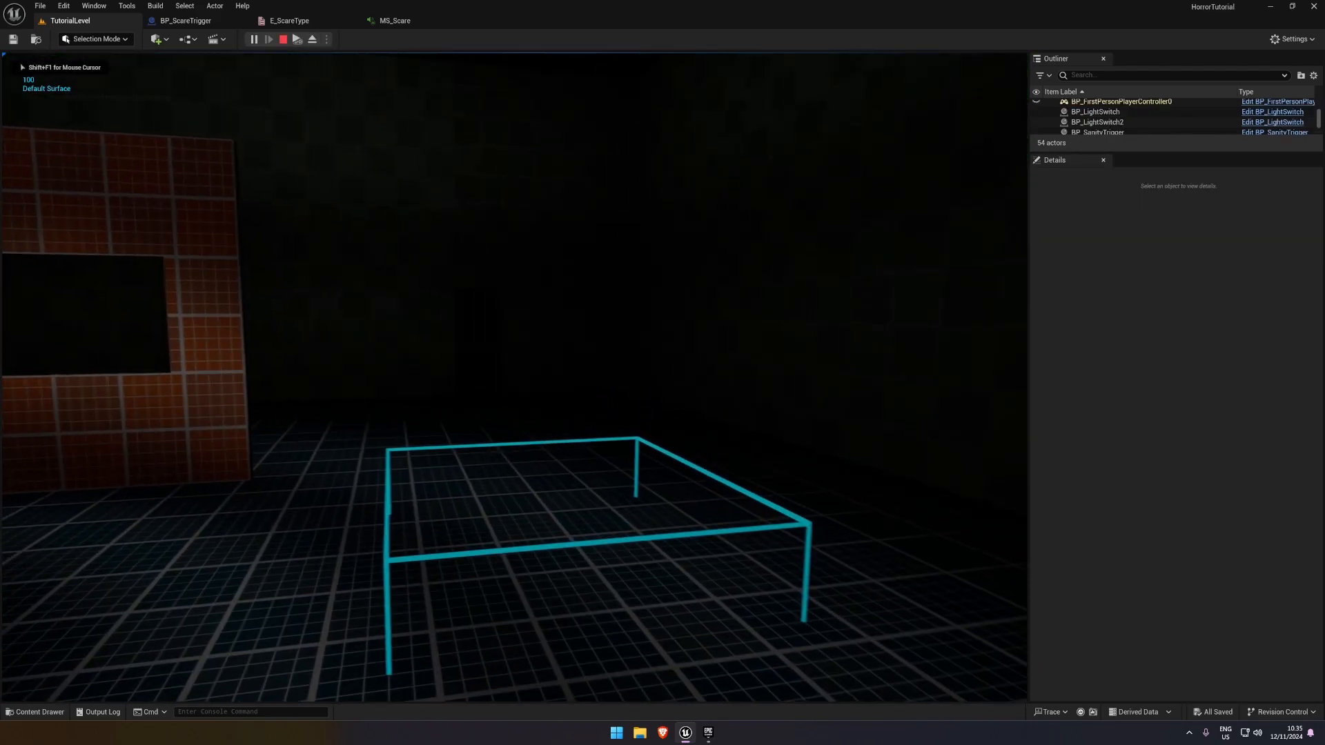
{"action": "key", "text": "w"}
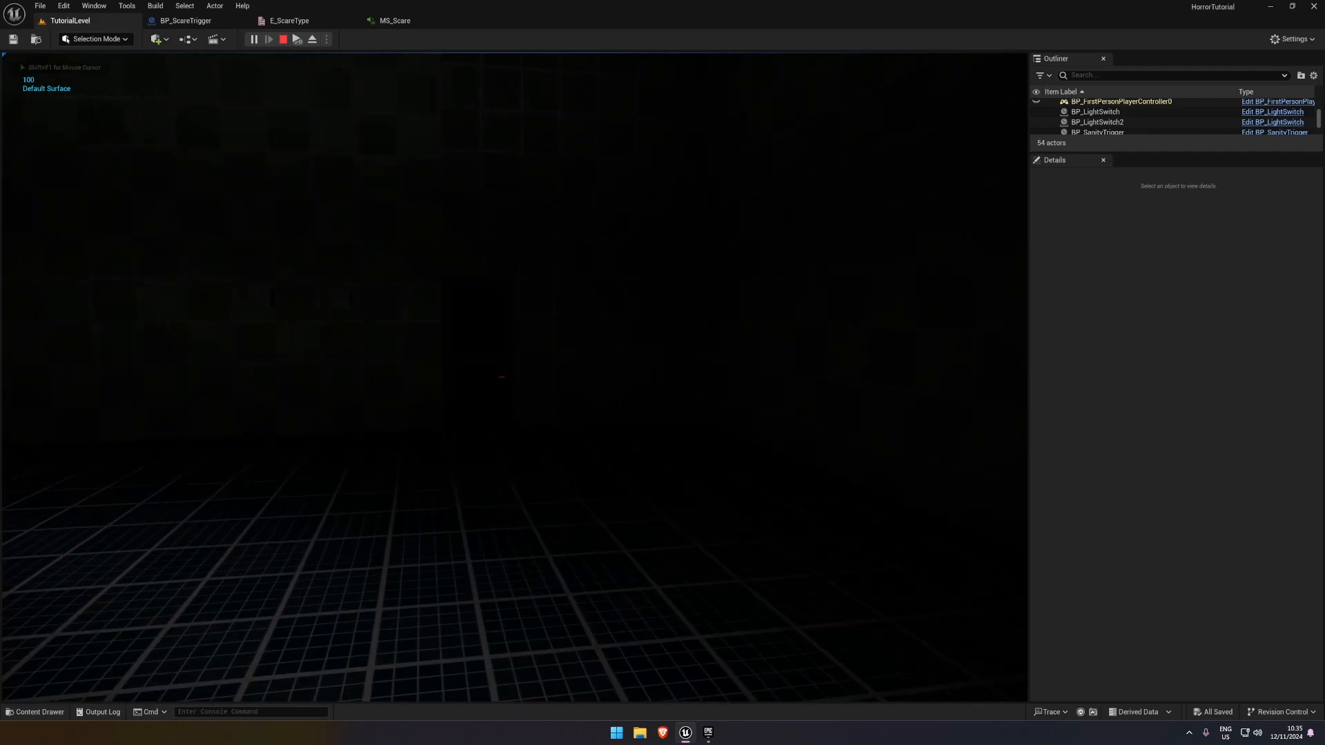
{"action": "key", "text": "w"}
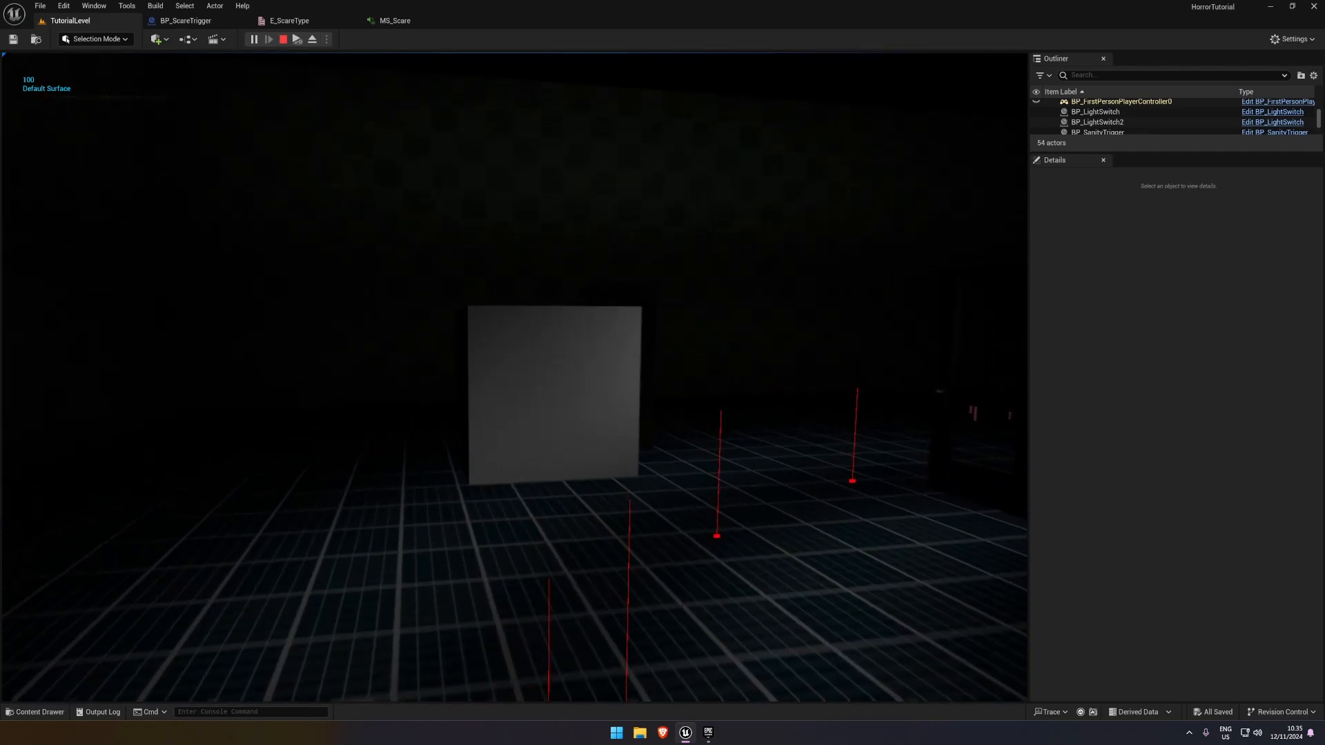
{"action": "key", "text": "Escape"}
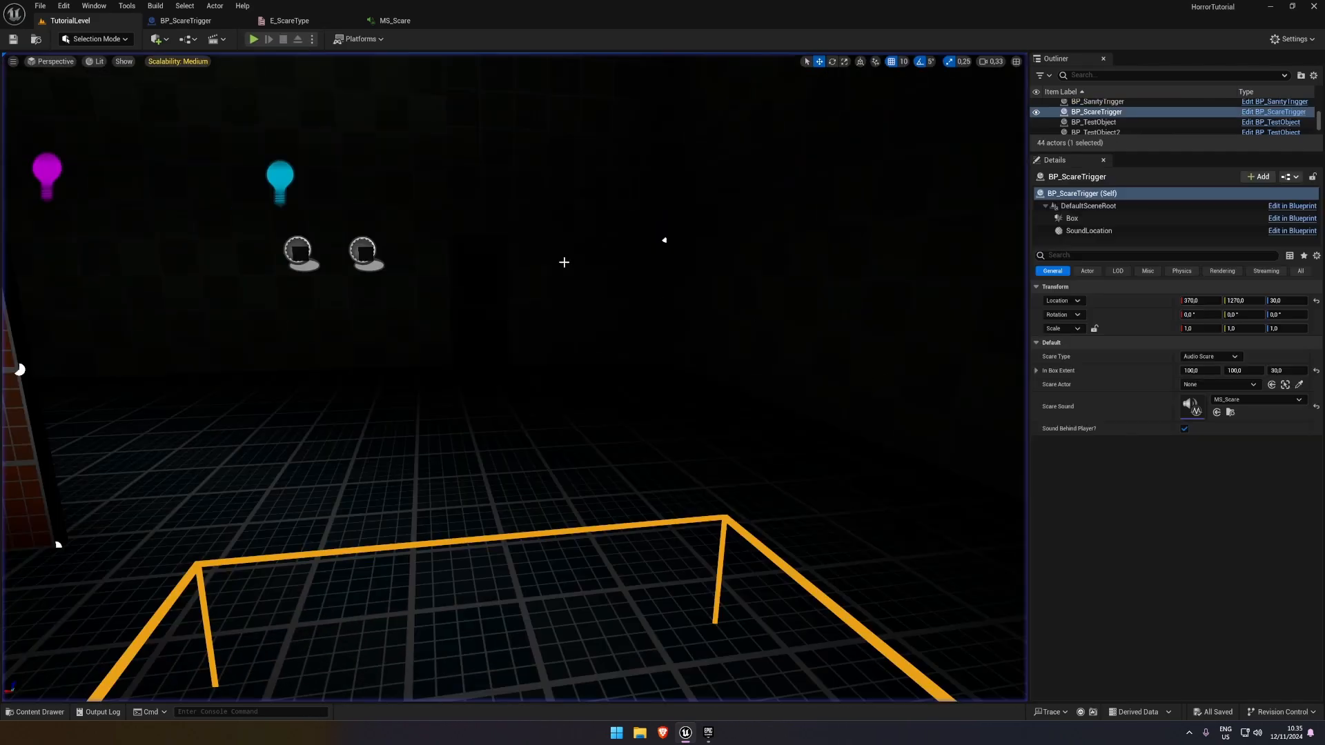
{"action": "left_click", "coordinate": [13, 40]}
{"action": "left_click", "coordinate": [403, 21]}
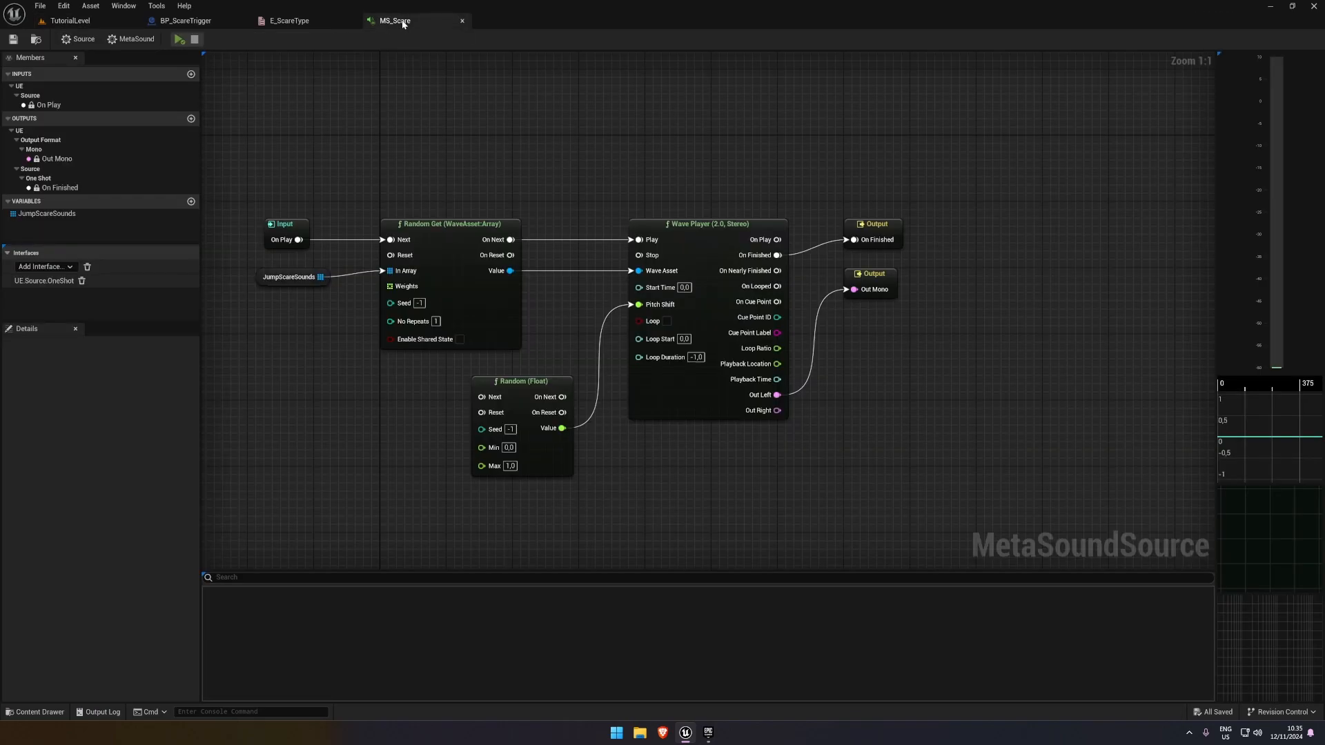
{"action": "left_click", "coordinate": [282, 22]}
In BP_ScareTrigger's Sound Behind Player graph, shift the Get Actor Location and Add nodes, and space the forward-vector and Multiply row lower
{"action": "left_click", "coordinate": [186, 21]}
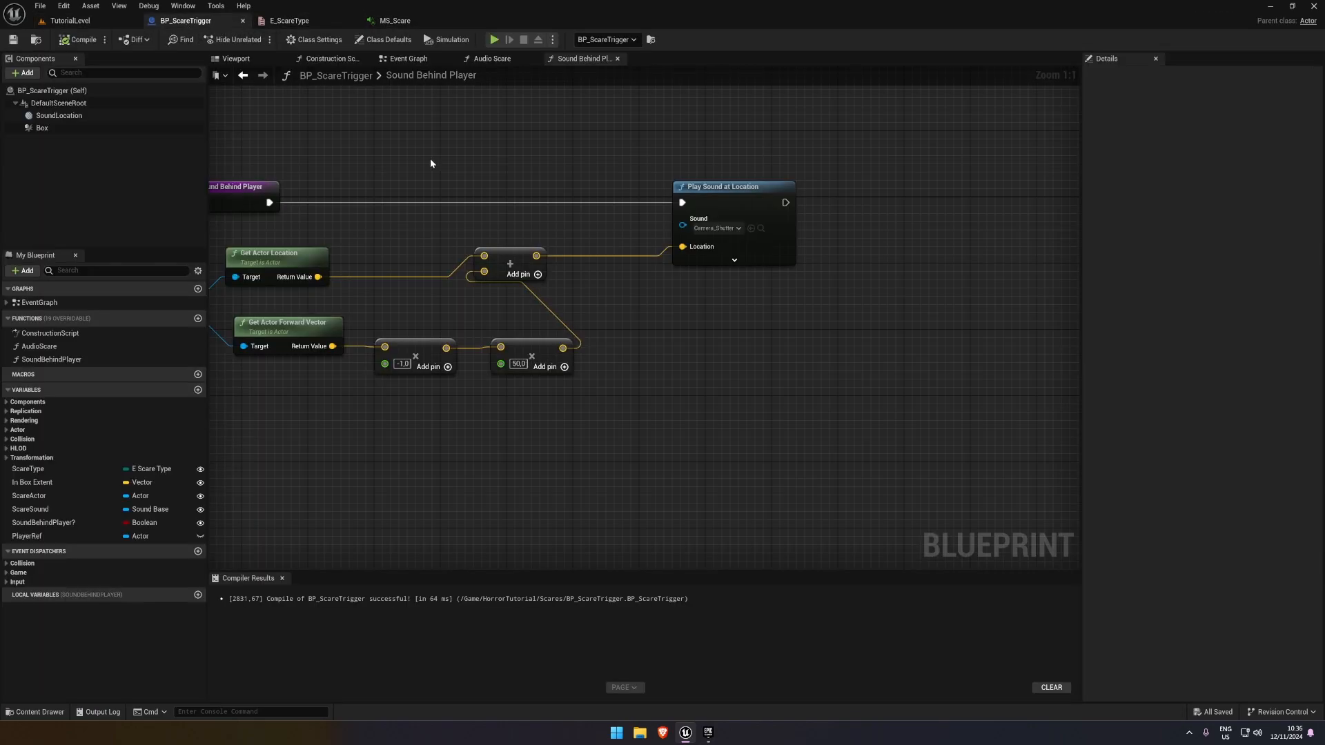
{"action": "right_click_drag", "start_coordinate": [610, 324], "coordinate": [768, 309]}
{"action": "left_click_drag", "start_coordinate": [416, 225], "coordinate": [665, 258]}
{"action": "left_click_drag", "start_coordinate": [670, 251], "coordinate": [705, 260]}
{"action": "left_click", "coordinate": [743, 293]}
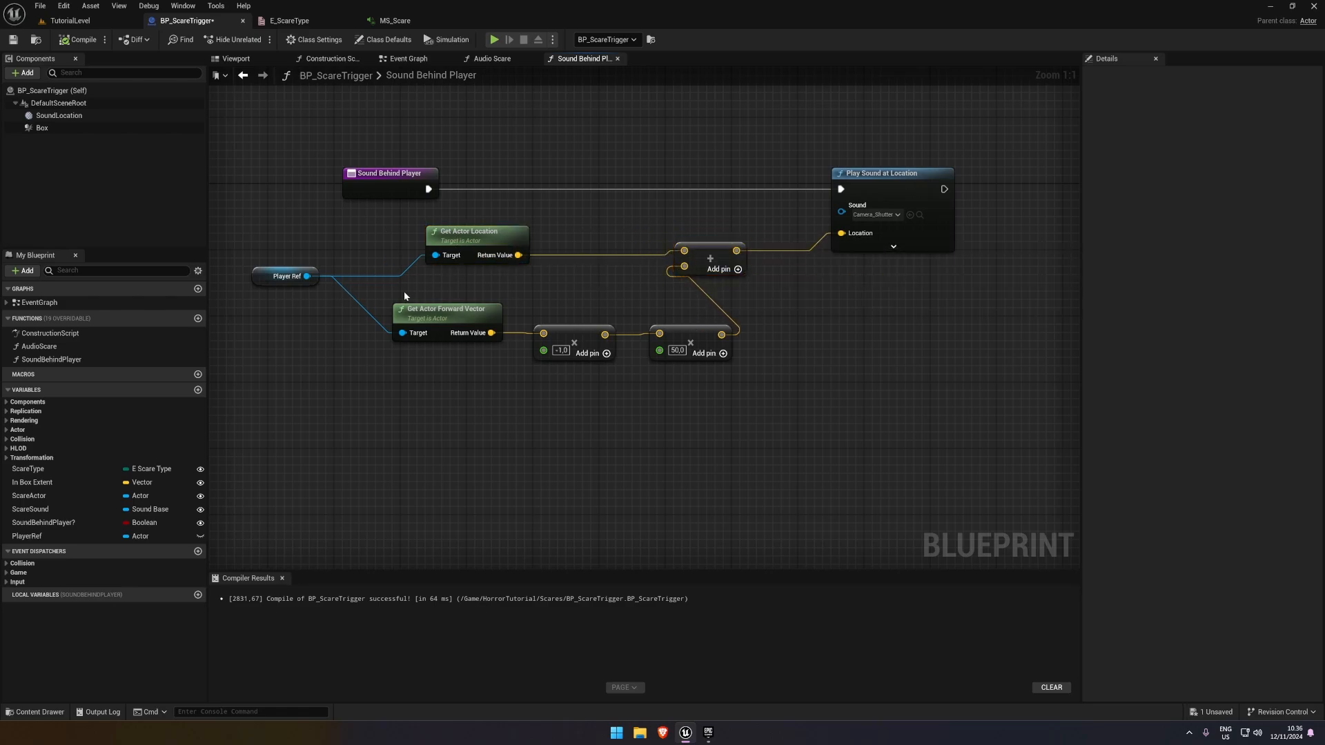
{"action": "left_click_drag", "start_coordinate": [405, 296], "coordinate": [735, 364]}
{"action": "left_click_drag", "start_coordinate": [654, 329], "coordinate": [604, 345]}
{"action": "left_click", "coordinate": [689, 307]}
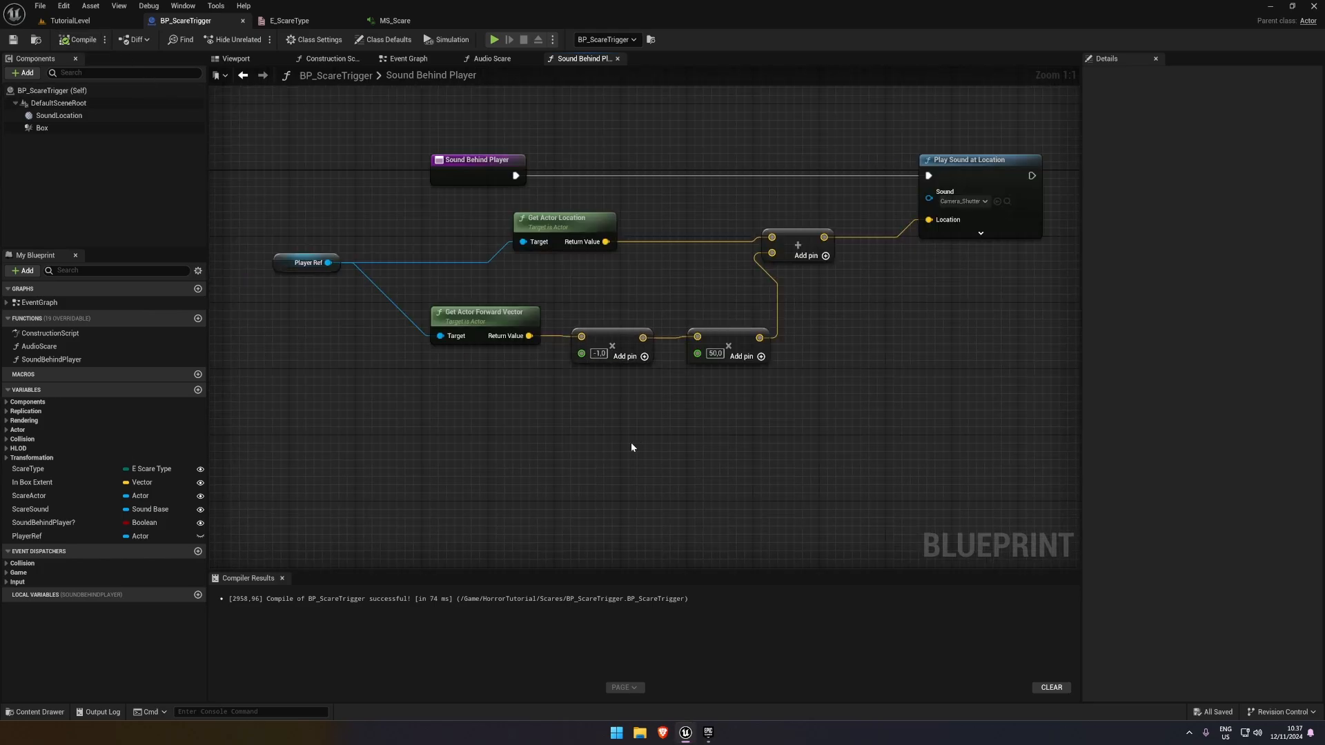
In the Event Graph, stack the Sound Behind Player and Audio Scare call nodes and move them up beyond the audio Branch
{"action": "left_click", "coordinate": [492, 60]}
{"action": "left_click", "coordinate": [408, 59]}
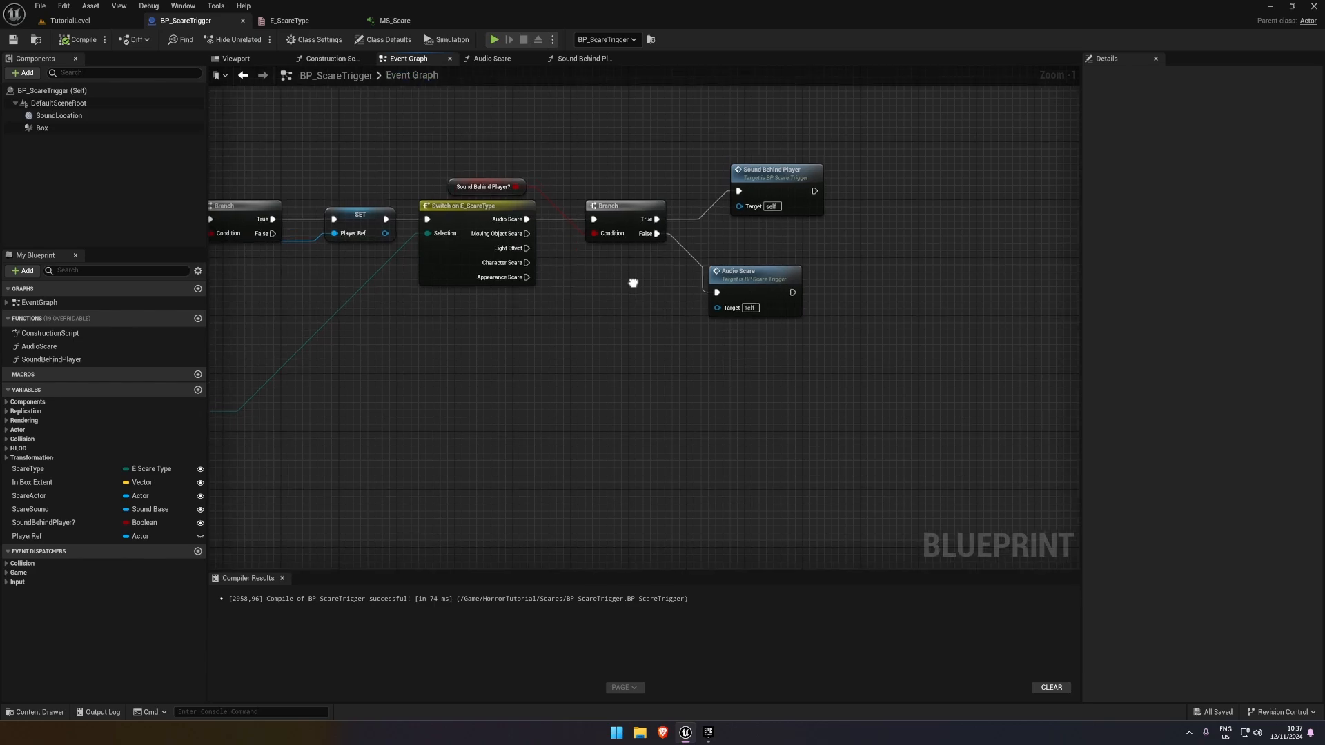
{"action": "left_click", "coordinate": [730, 301]}
{"action": "left_click_drag", "start_coordinate": [651, 180], "coordinate": [809, 321]}
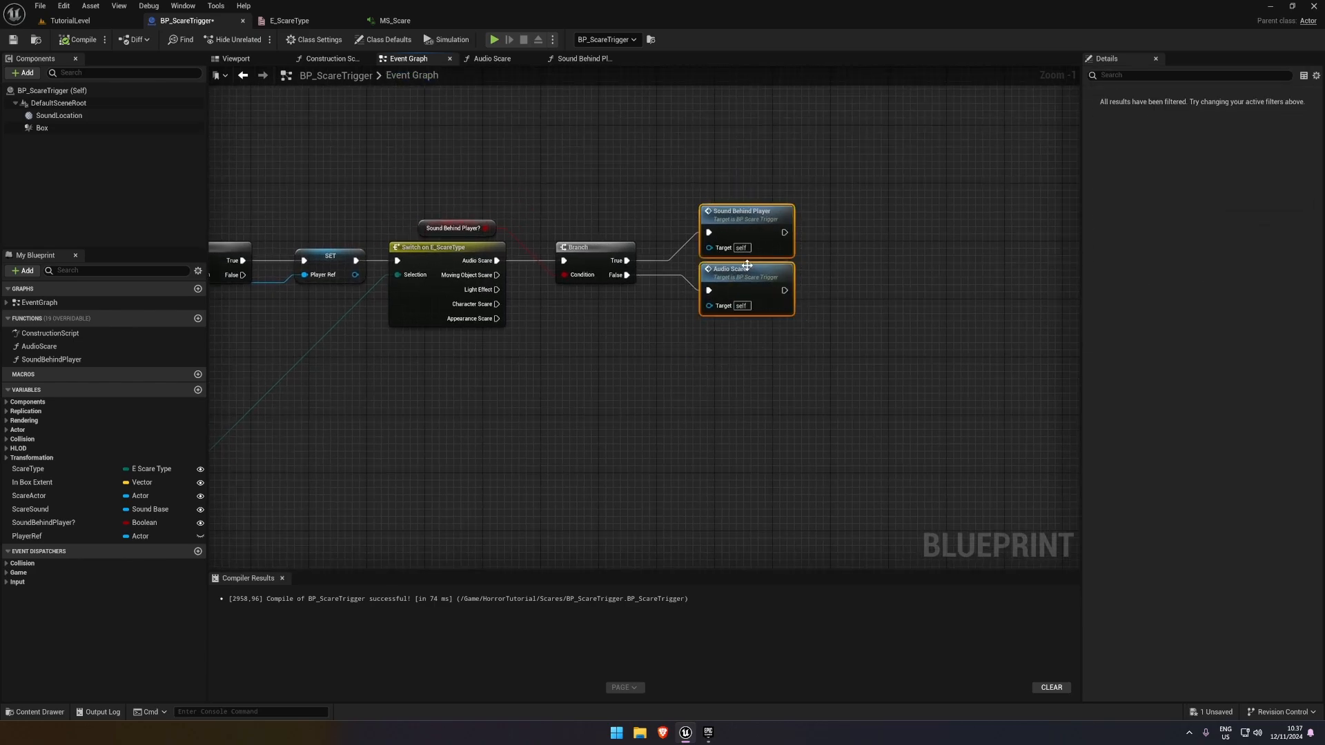
{"action": "left_click_drag", "start_coordinate": [743, 270], "coordinate": [758, 219]}
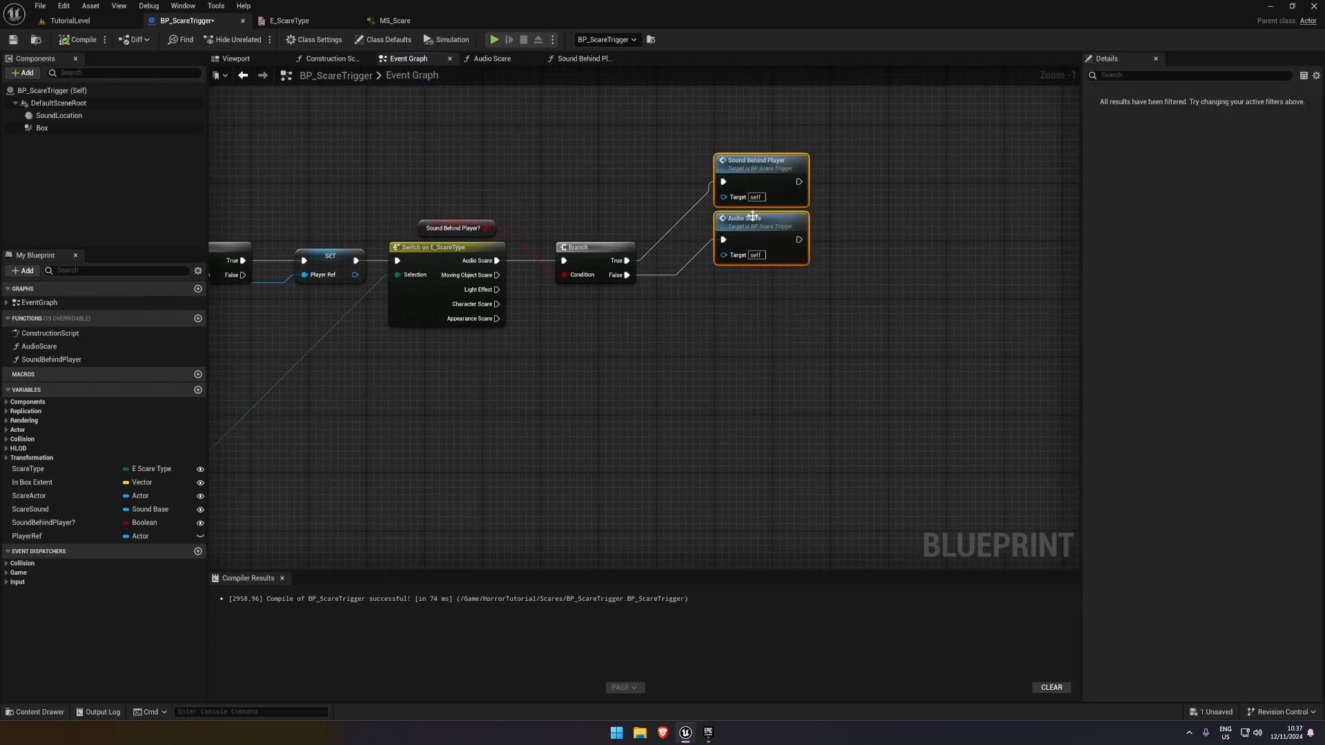
{"action": "left_click", "coordinate": [693, 294]}
Move the audio Branch, its Sound Behind Player? variable and both call nodes above the Switch on E_ScareType row, then compile and save
{"action": "right_click_drag", "start_coordinate": [584, 335], "coordinate": [720, 289]}
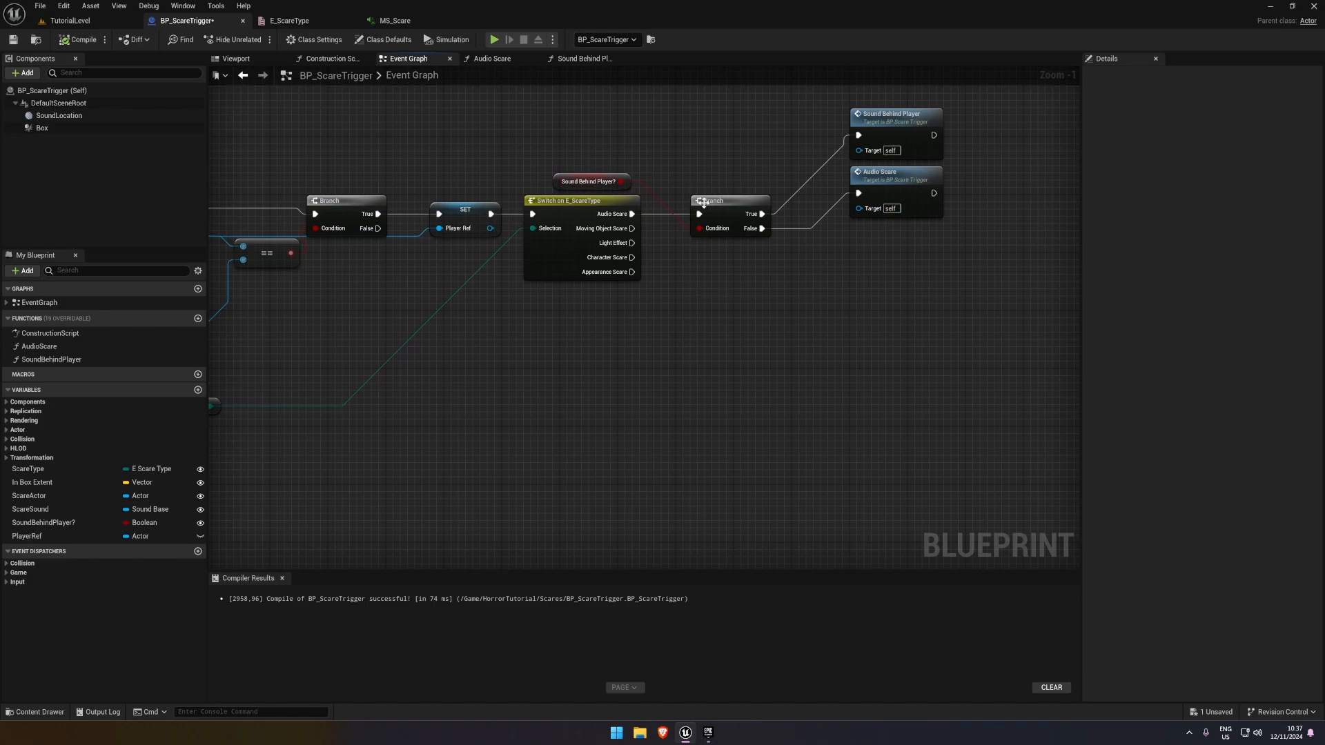
{"action": "right_click_drag", "start_coordinate": [963, 211], "coordinate": [819, 258]}
{"action": "left_click_drag", "start_coordinate": [843, 261], "coordinate": [604, 198]}
{"action": "left_click_drag", "start_coordinate": [446, 229], "coordinate": [489, 215]}
{"action": "left_click", "coordinate": [589, 302]}
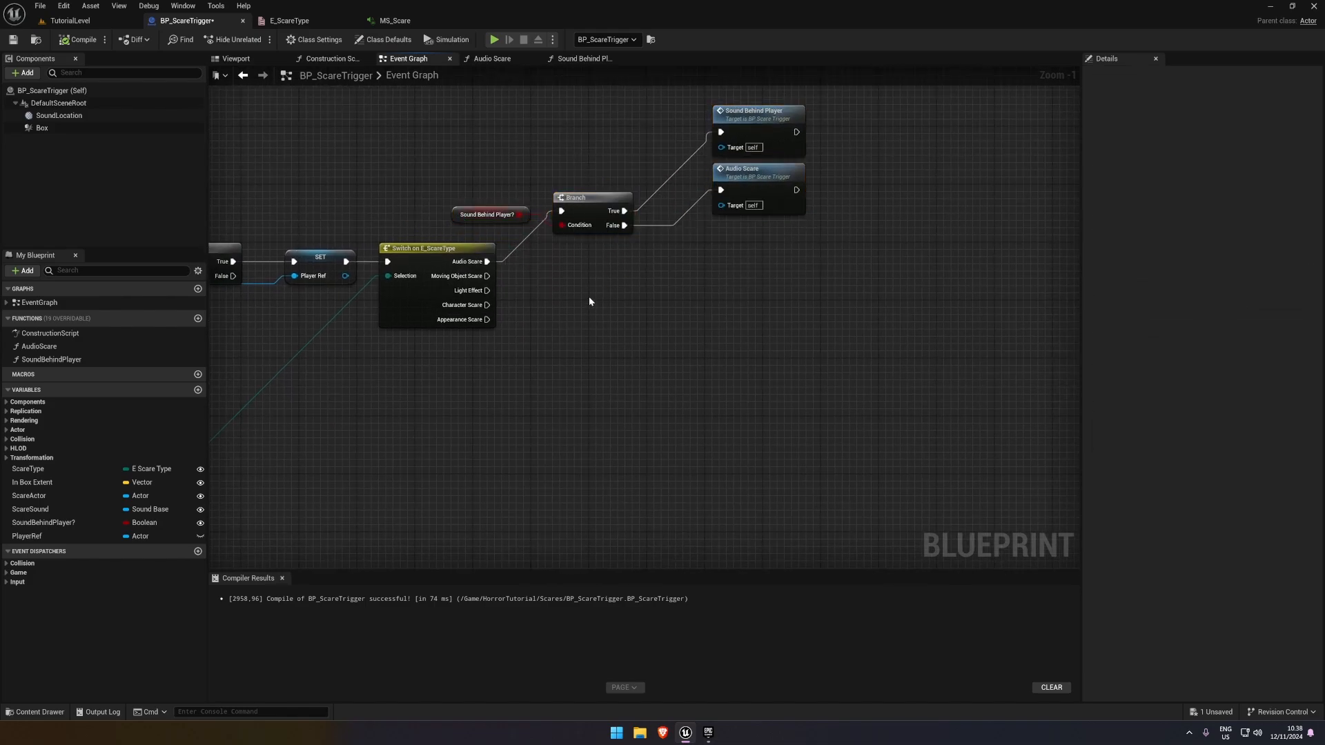
{"action": "right_click_drag", "start_coordinate": [632, 310], "coordinate": [614, 285]}
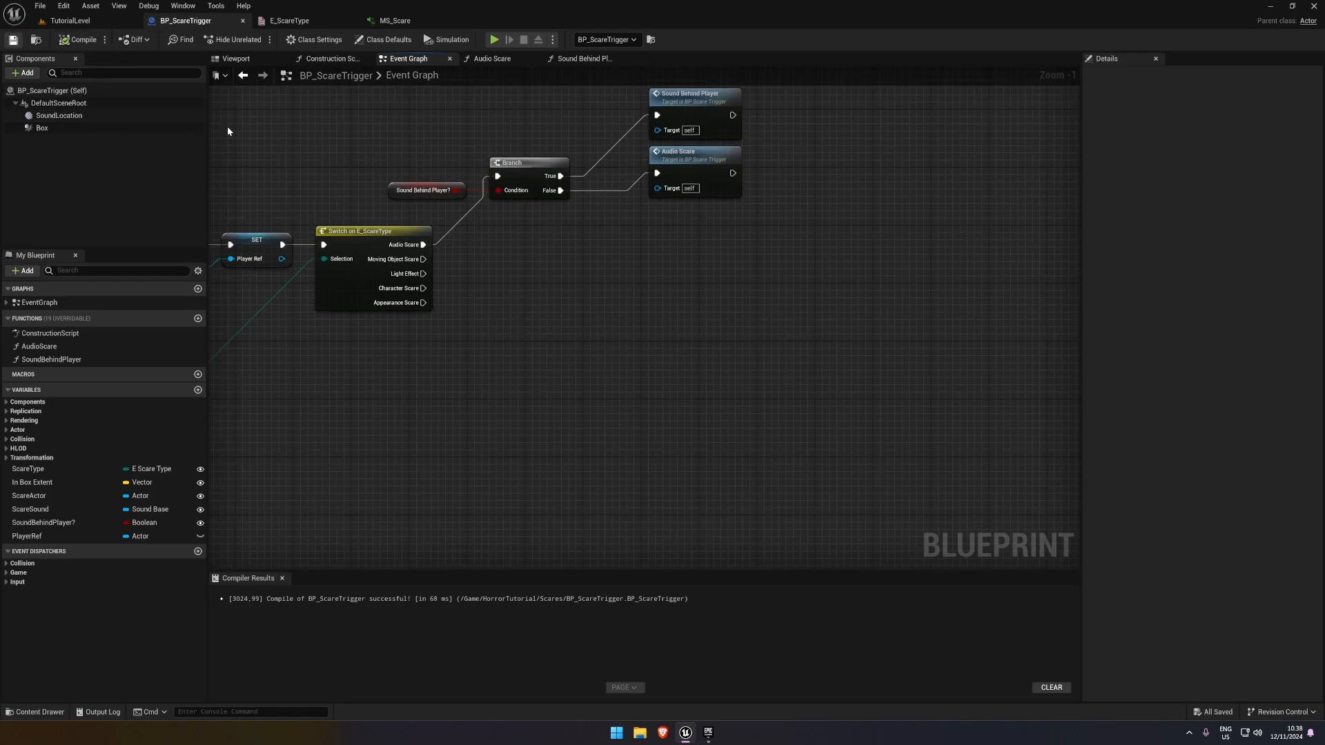
Add a new function named MovingObject to BP_ScareTrigger
{"action": "right_click_drag", "start_coordinate": [543, 258], "coordinate": [532, 257]}
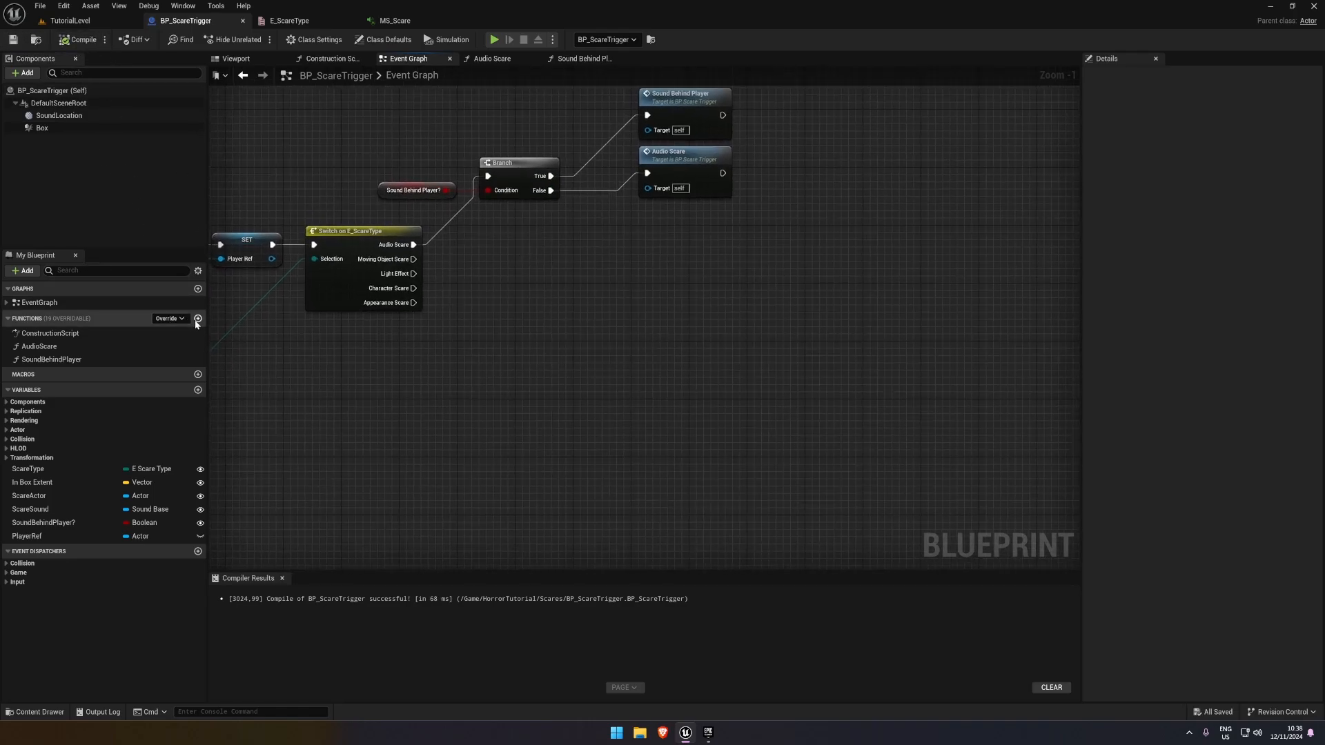
{"action": "right_click_drag", "start_coordinate": [491, 326], "coordinate": [568, 338]}
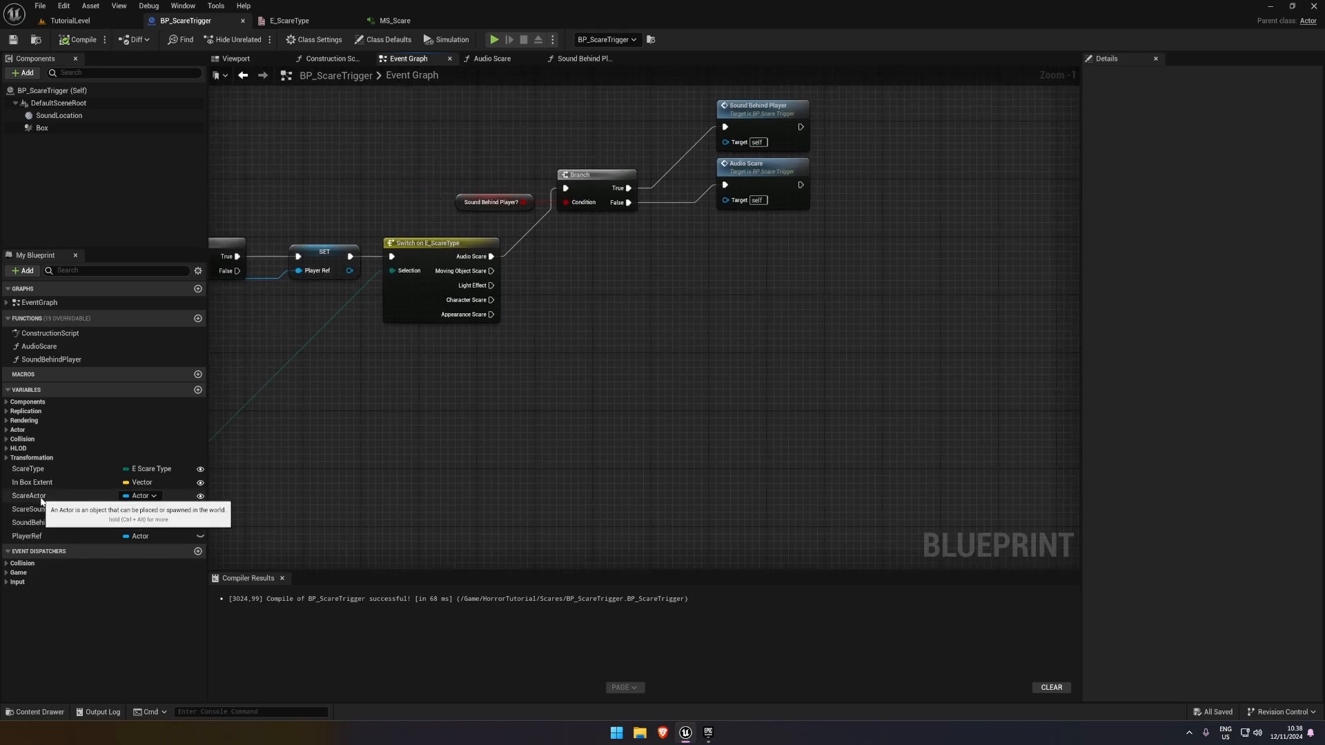
{"action": "left_click", "coordinate": [198, 319]}
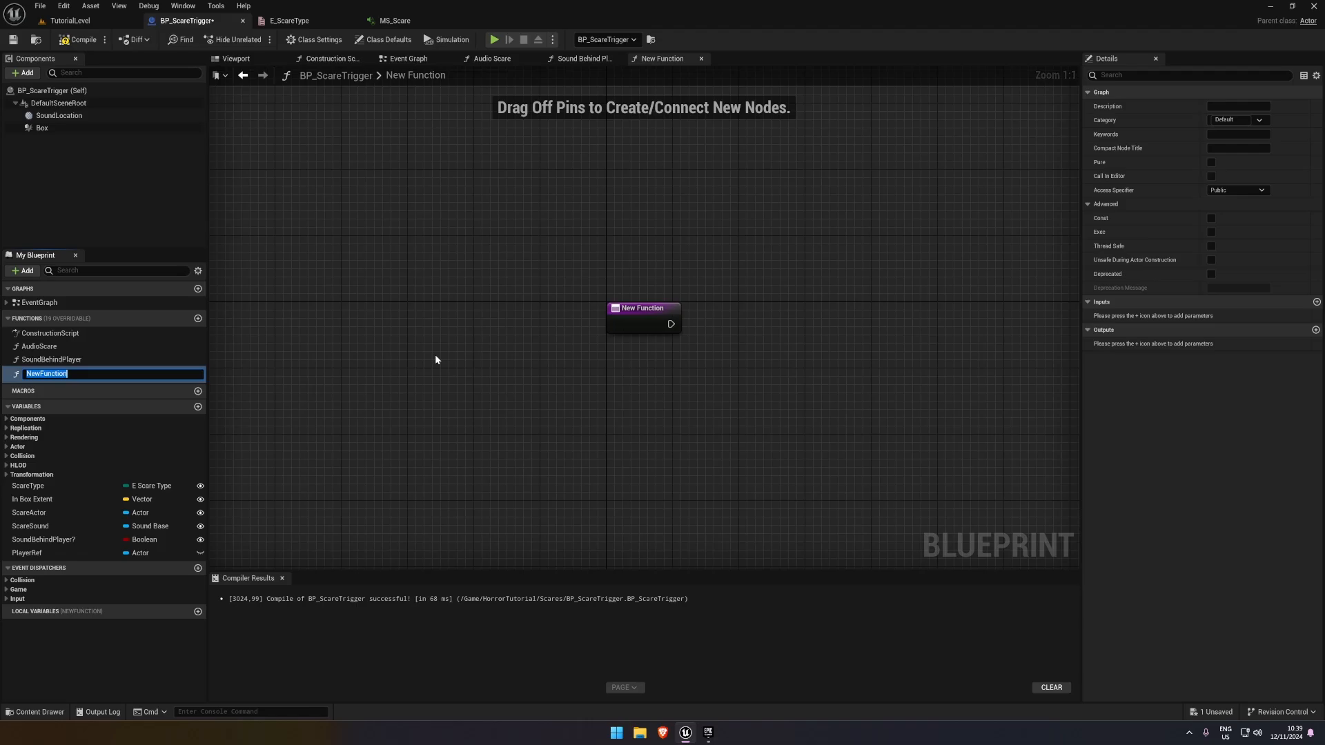
{"action": "type", "text": "M"}
{"action": "key", "text": "BackSpace"}
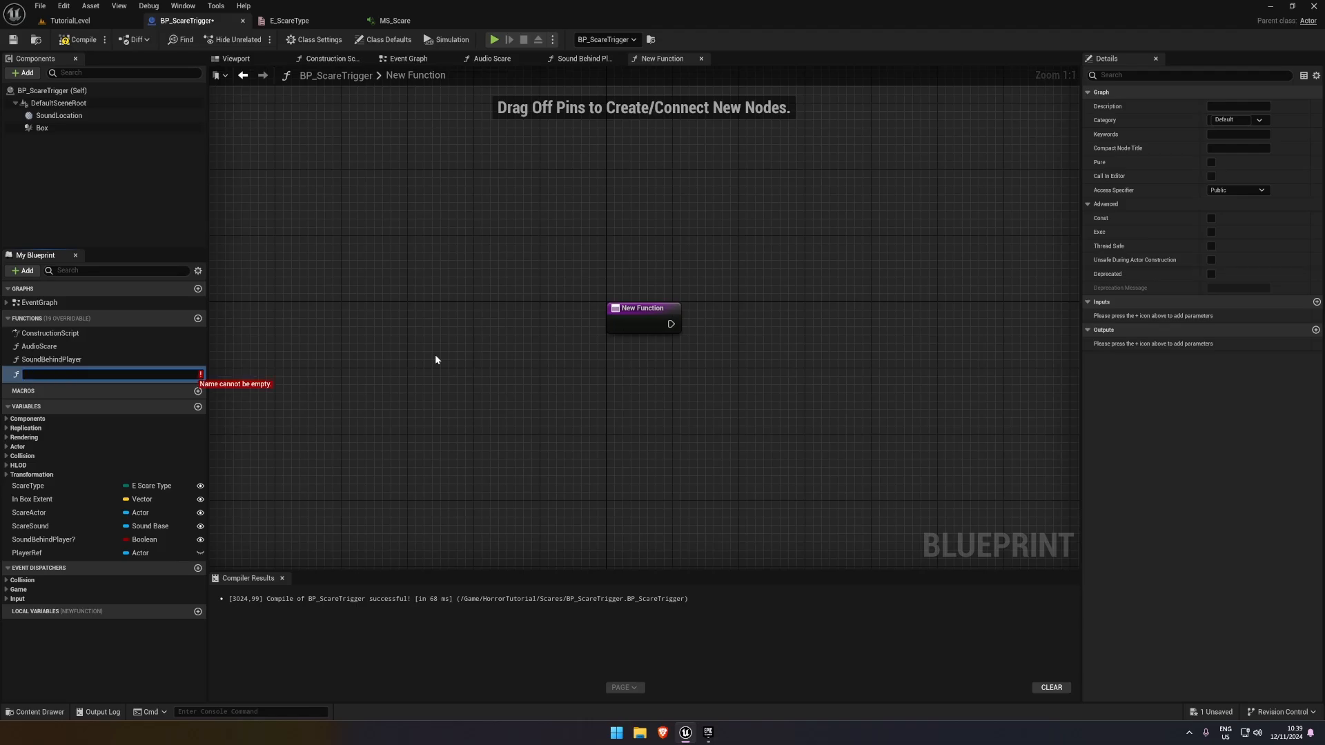
{"action": "left_click", "coordinate": [450, 170]}
{"action": "left_click", "coordinate": [406, 59]}
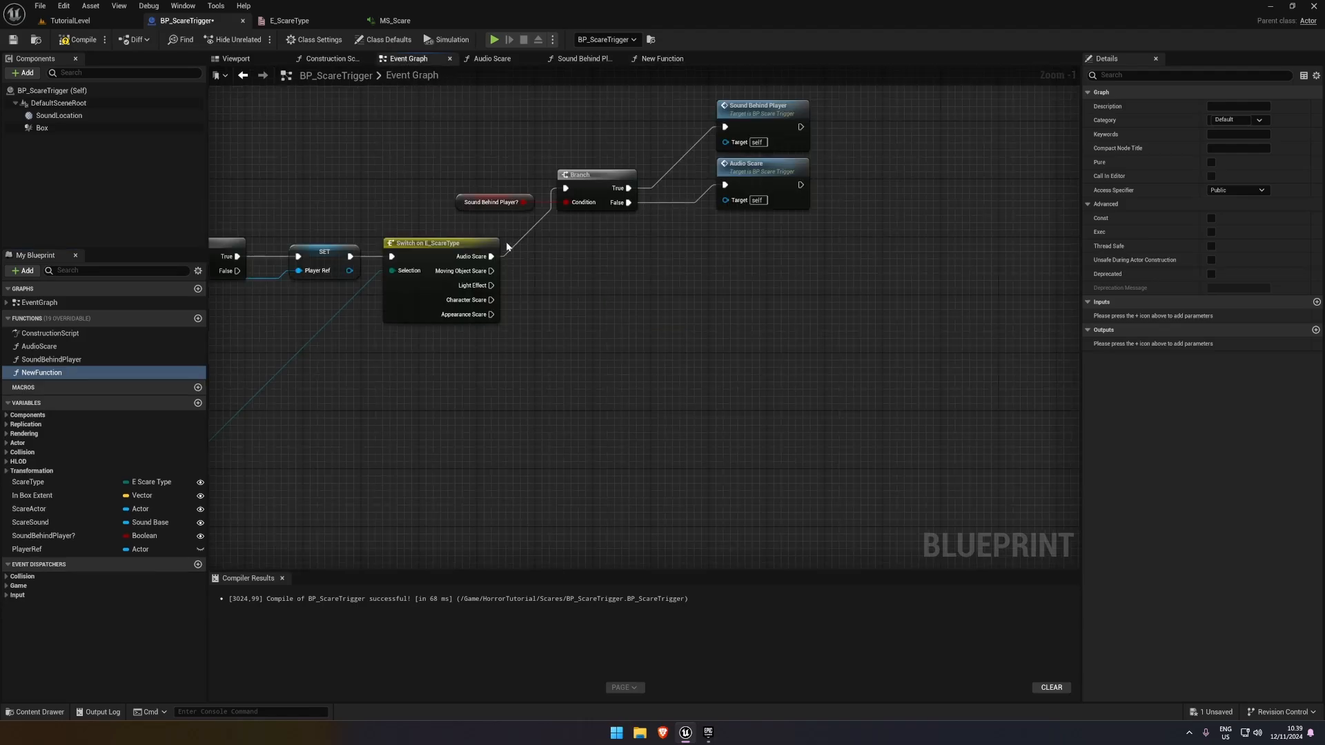
{"action": "left_click", "coordinate": [642, 59]}
{"action": "left_click", "coordinate": [62, 374]}
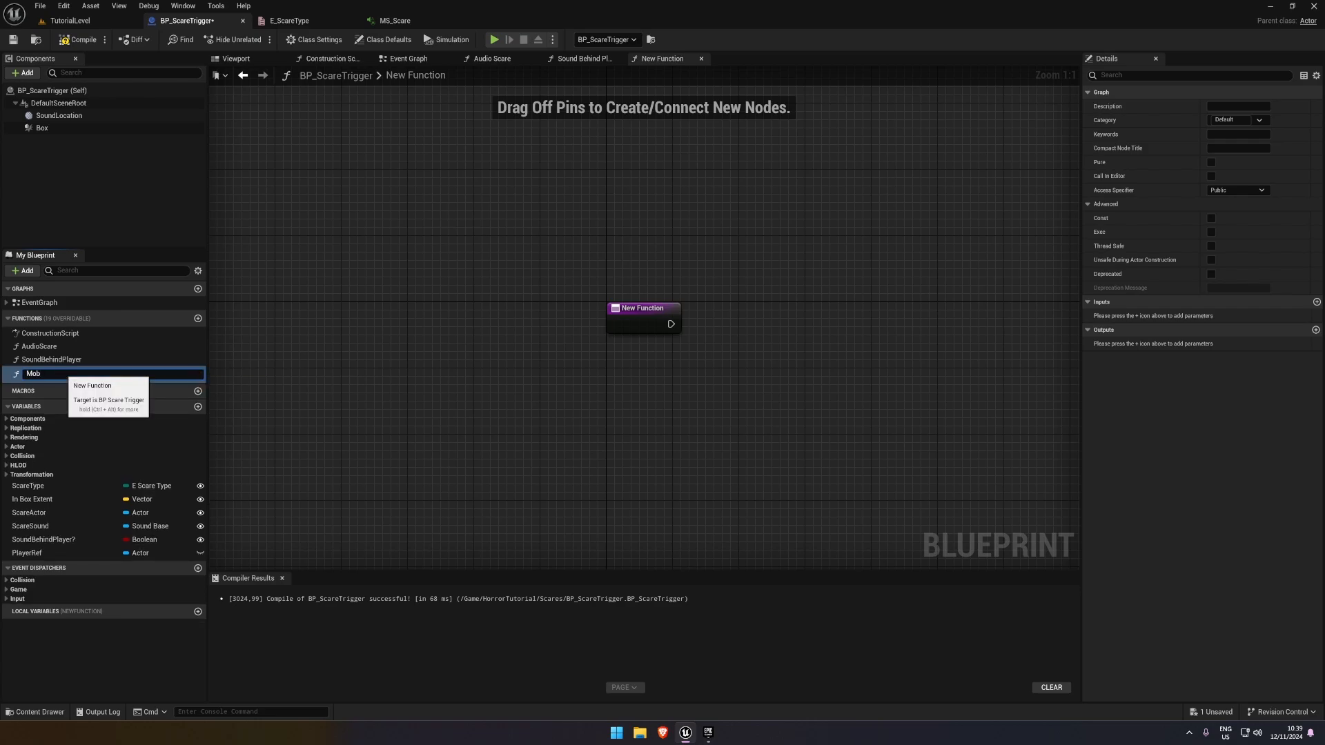
{"action": "type", "text": "MovingObject"}
{"action": "key", "text": "Return"}
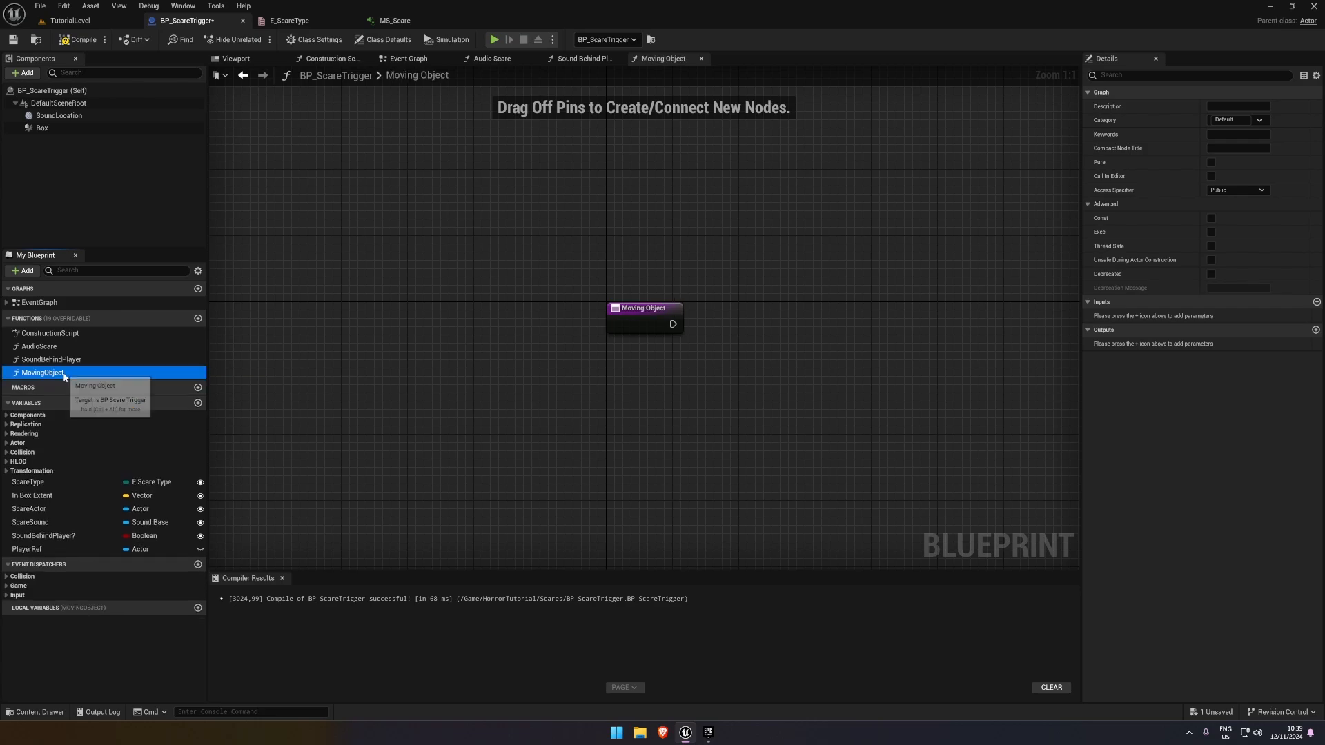
In the Moving Object function, add an Is Valid check on the Scare Actor variable beside the entry node, then compile and save
{"action": "right_click_drag", "start_coordinate": [714, 318], "coordinate": [512, 267]}
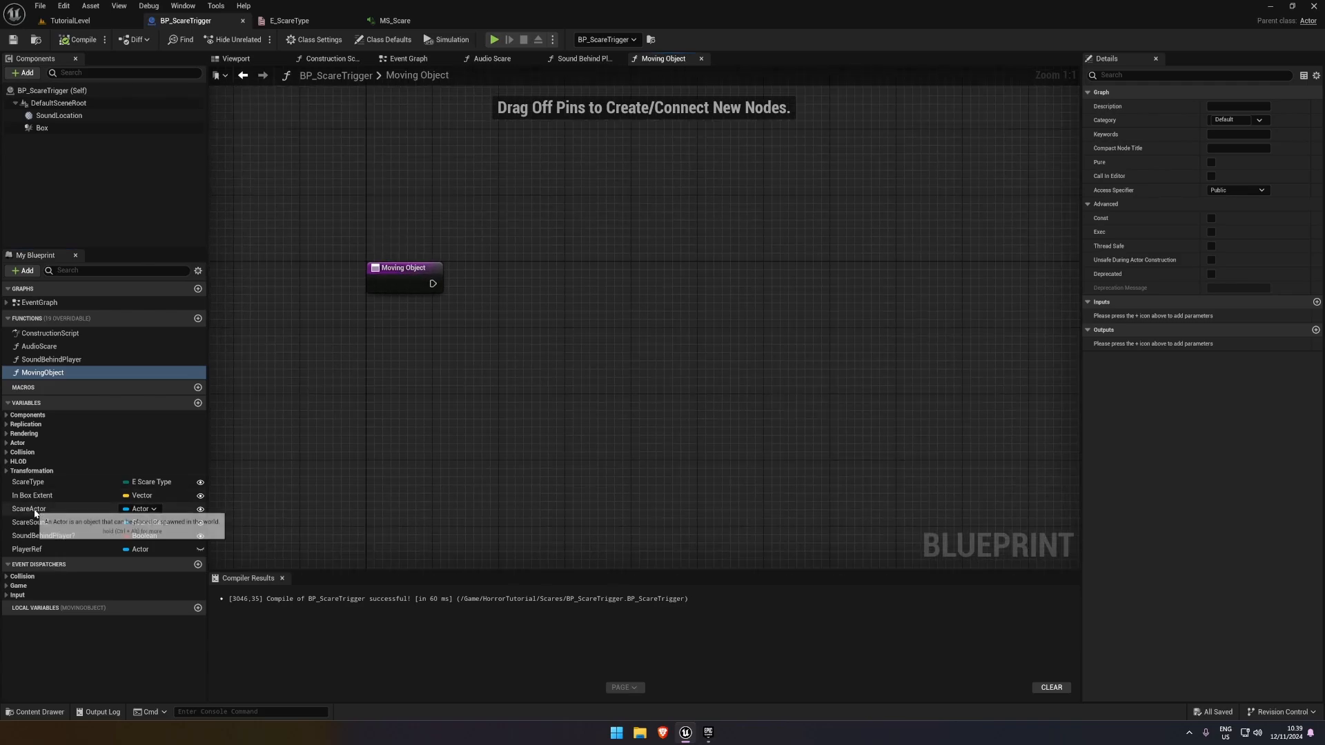
{"action": "left_click_drag", "start_coordinate": [41, 514], "coordinate": [497, 305]}
{"action": "left_click", "coordinate": [422, 348]}
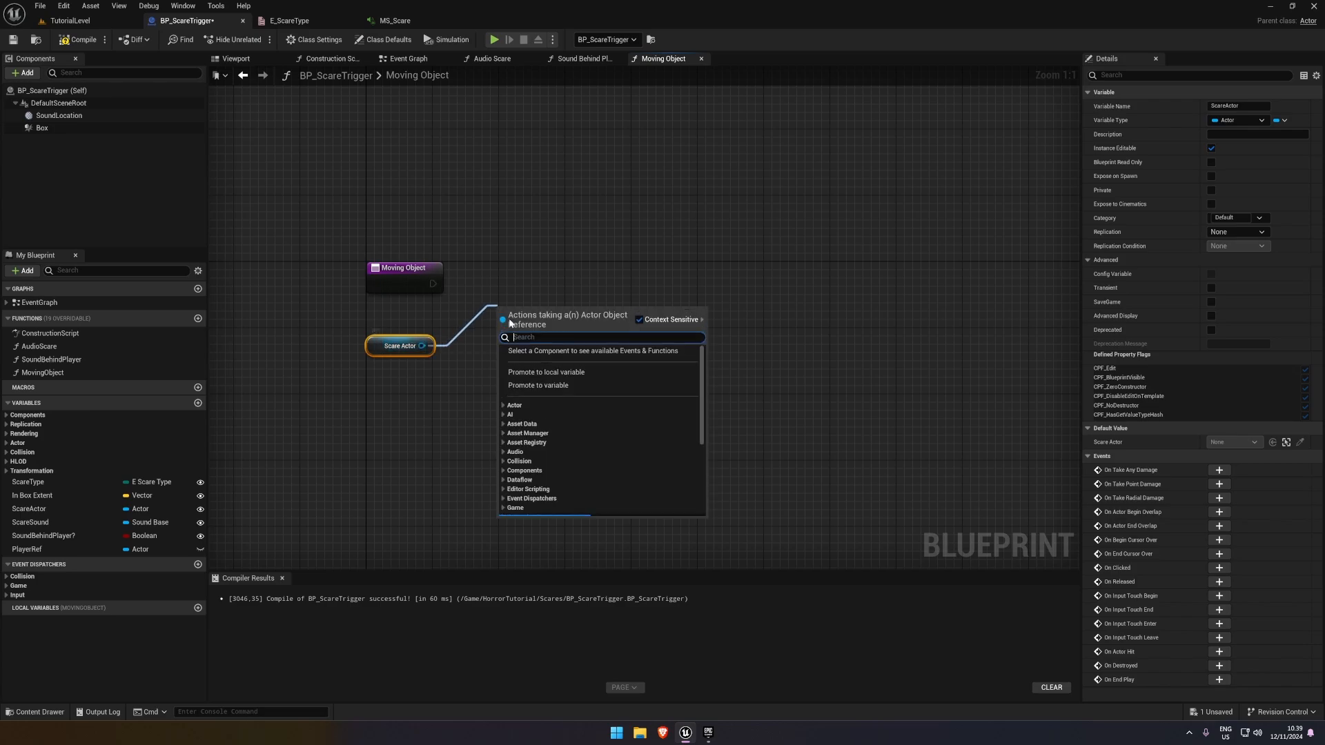
{"action": "type", "text": "is valid"}
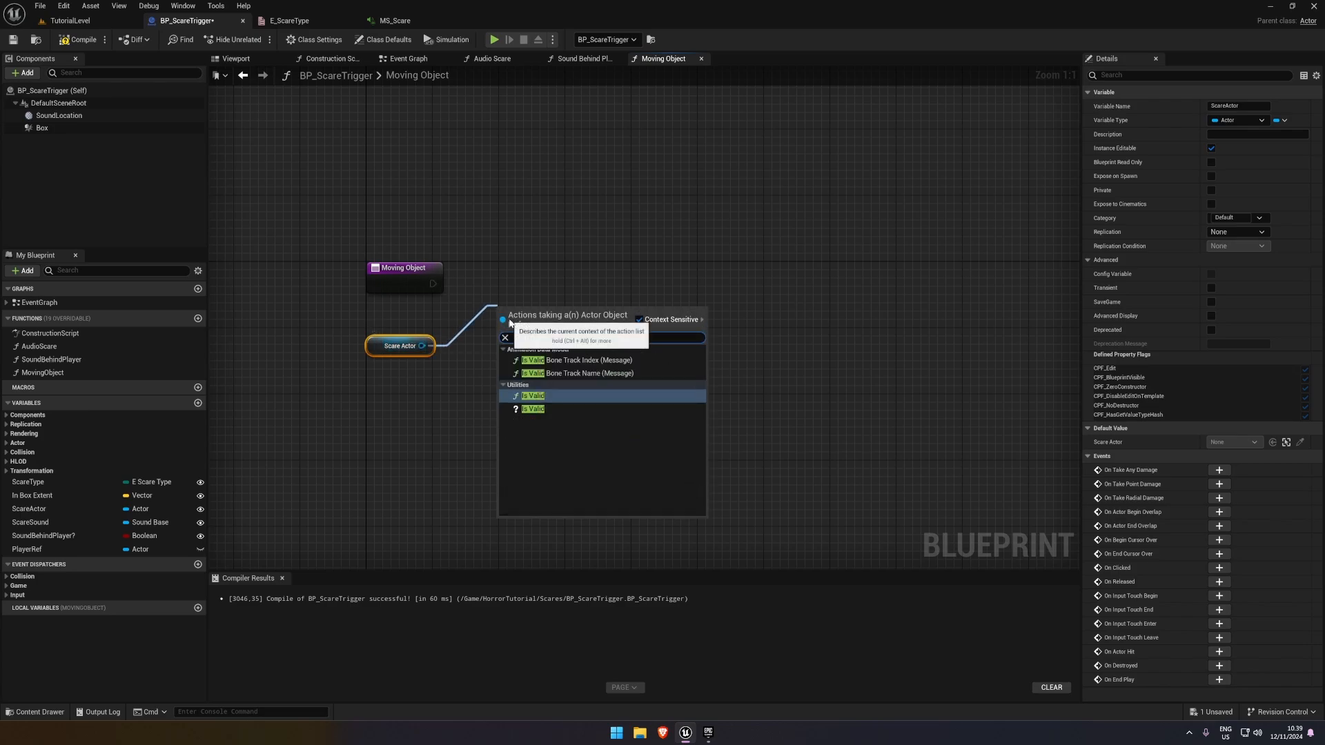
{"action": "left_click", "coordinate": [537, 409]}
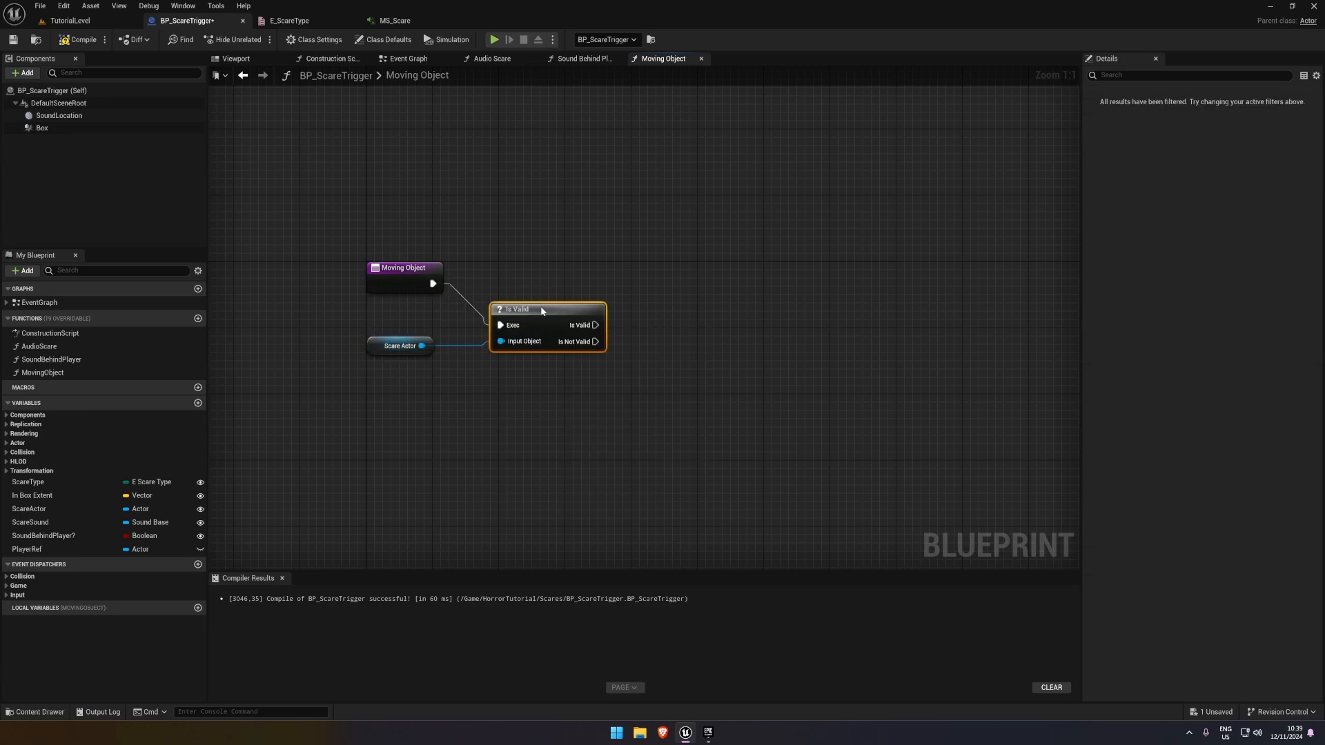
{"action": "left_click_drag", "start_coordinate": [542, 311], "coordinate": [543, 270]}
{"action": "right_click_drag", "start_coordinate": [660, 340], "coordinate": [534, 340]}
{"action": "left_click", "coordinate": [534, 339]}
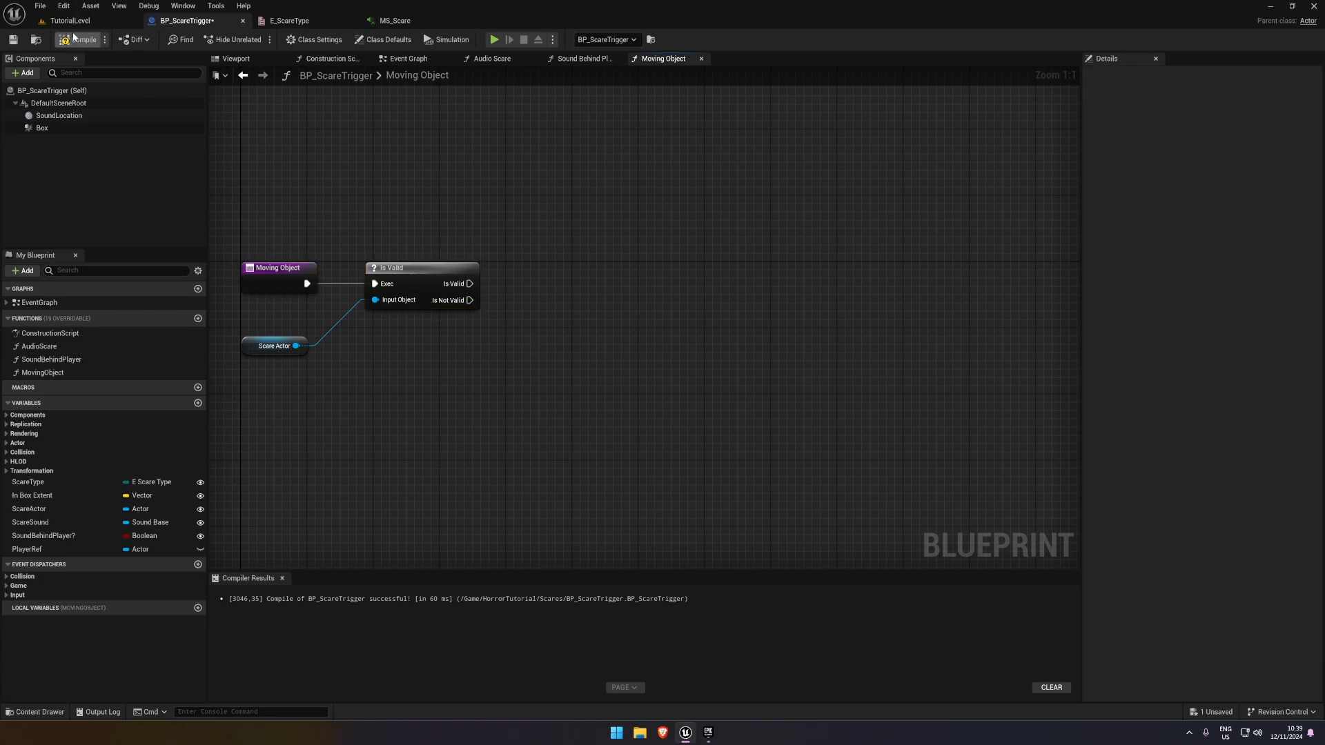
{"action": "left_click", "coordinate": [74, 38]}
{"action": "left_click", "coordinate": [13, 40]}
Create a Blueprint Interface named BPI_Scares in the HorrorTutorial folder
{"action": "right_click_drag", "start_coordinate": [500, 254], "coordinate": [623, 229]}
{"action": "right_click_drag", "start_coordinate": [675, 267], "coordinate": [623, 234]}
{"action": "left_click", "coordinate": [39, 711]}
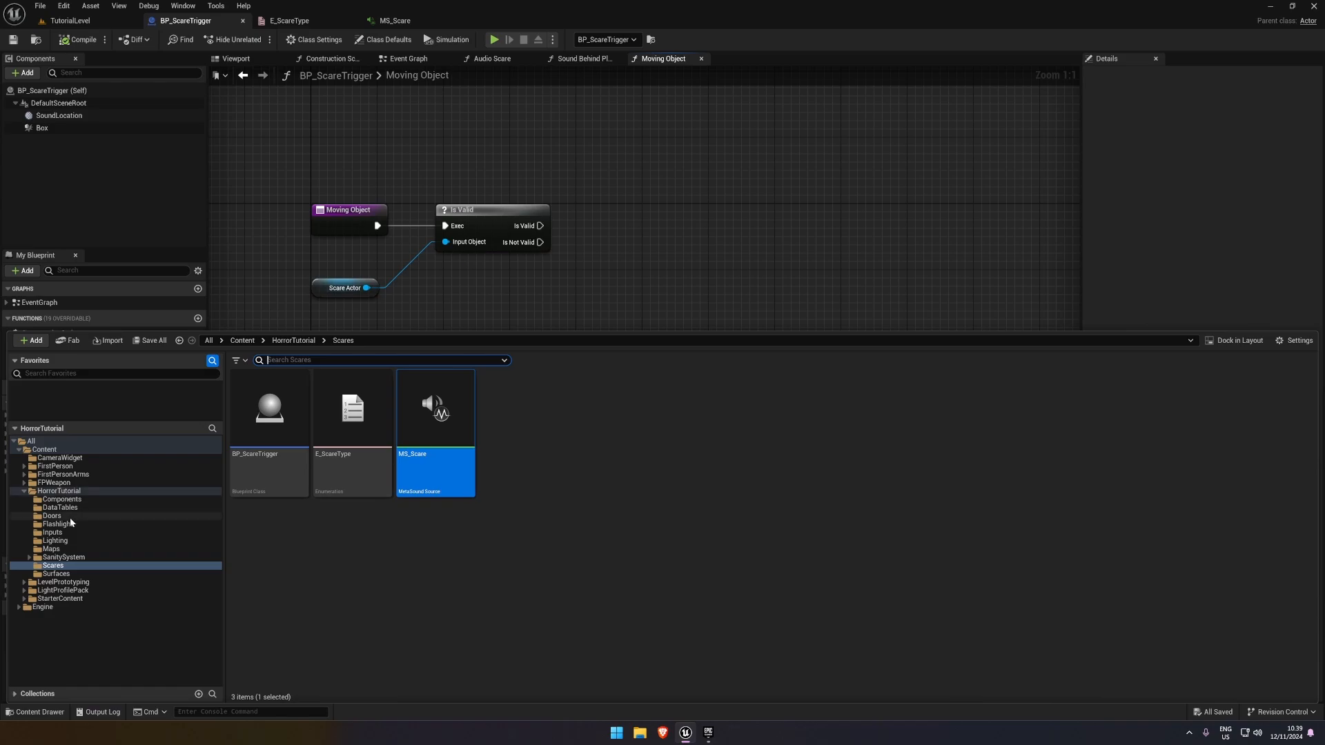
{"action": "left_click", "coordinate": [68, 491]}
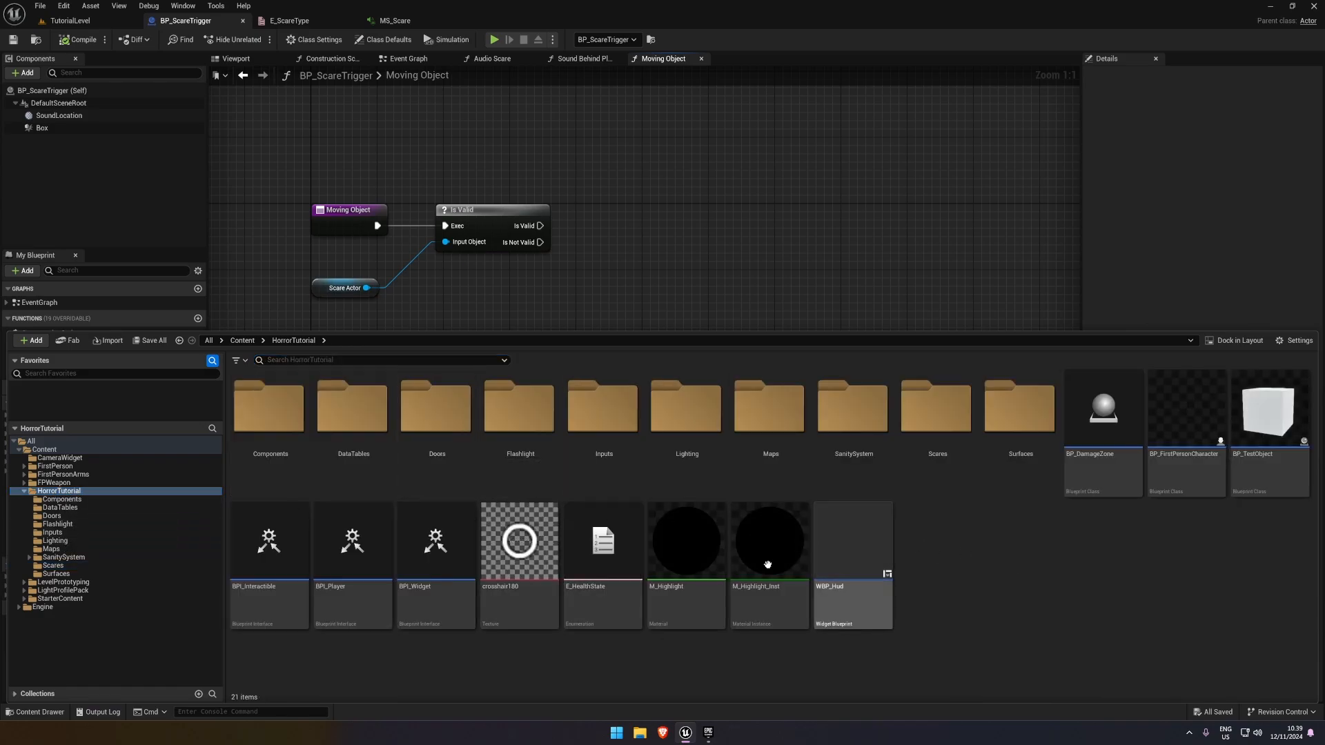
{"action": "right_click", "coordinate": [929, 550]}
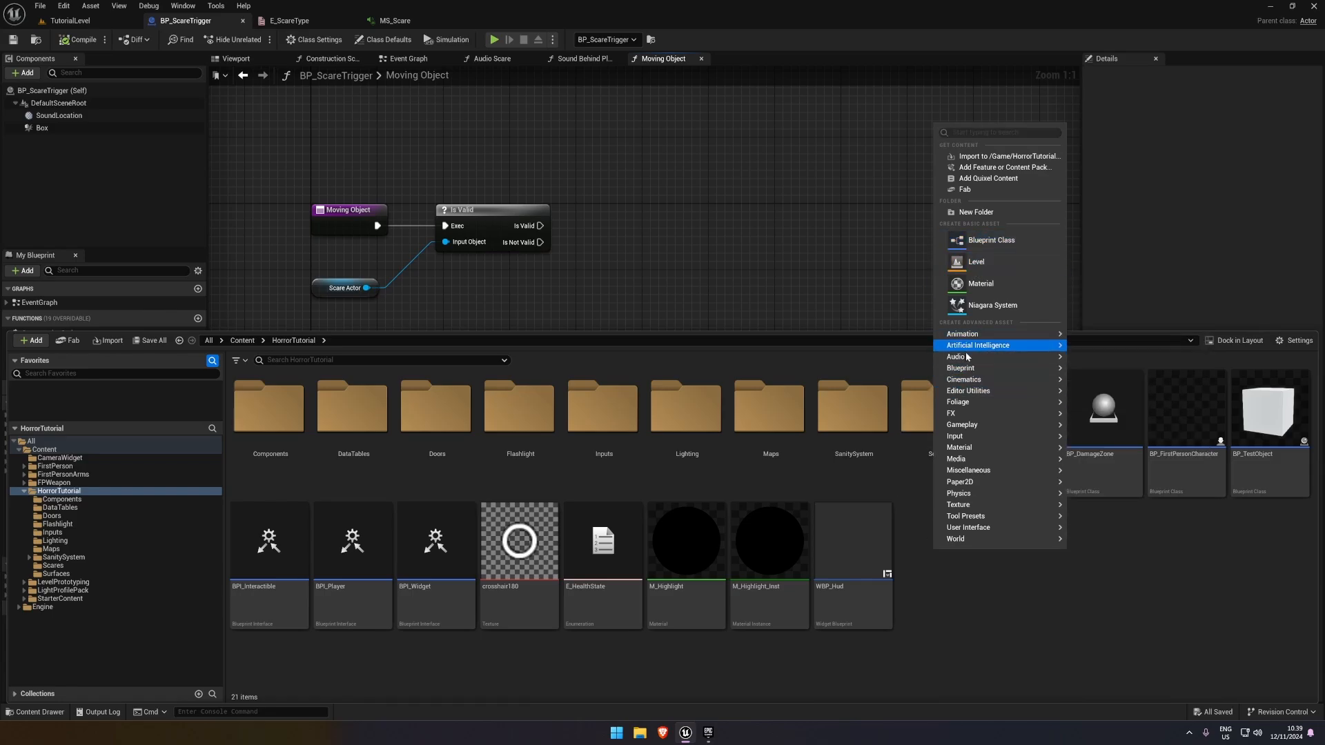
{"action": "mouse_move", "coordinate": [1042, 376]}
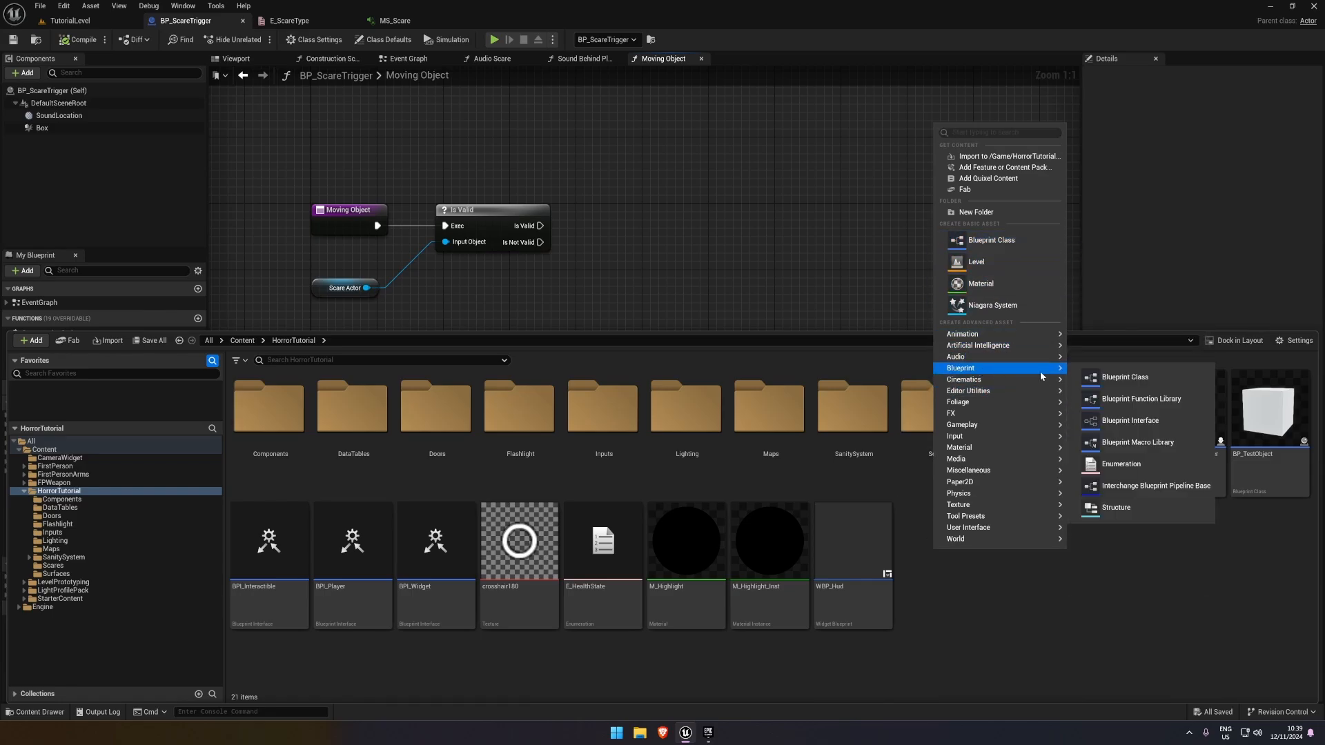
{"action": "left_click", "coordinate": [1130, 420]}
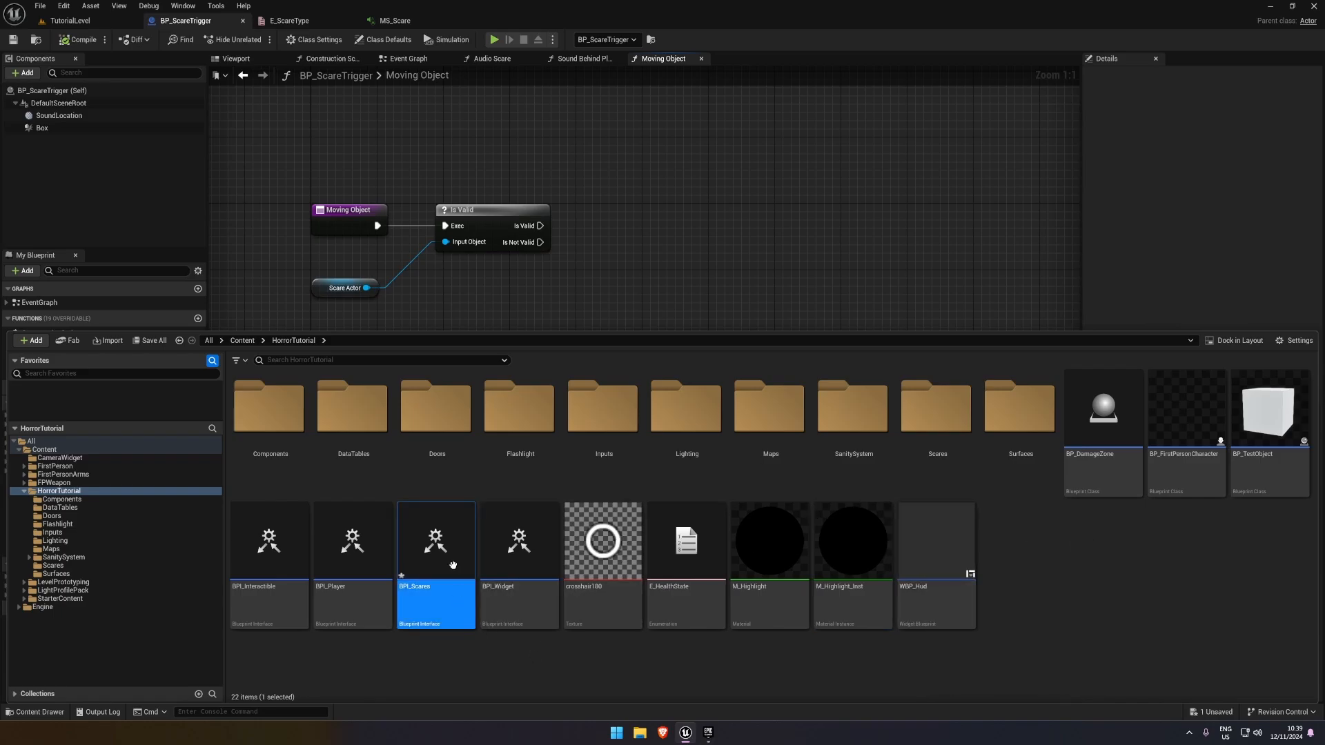
Open BPI_Scares, rename its default function to DoScare, compile the interface, and close it
{"action": "double_click", "coordinate": [470, 556]}
{"action": "left_click", "coordinate": [78, 40]}
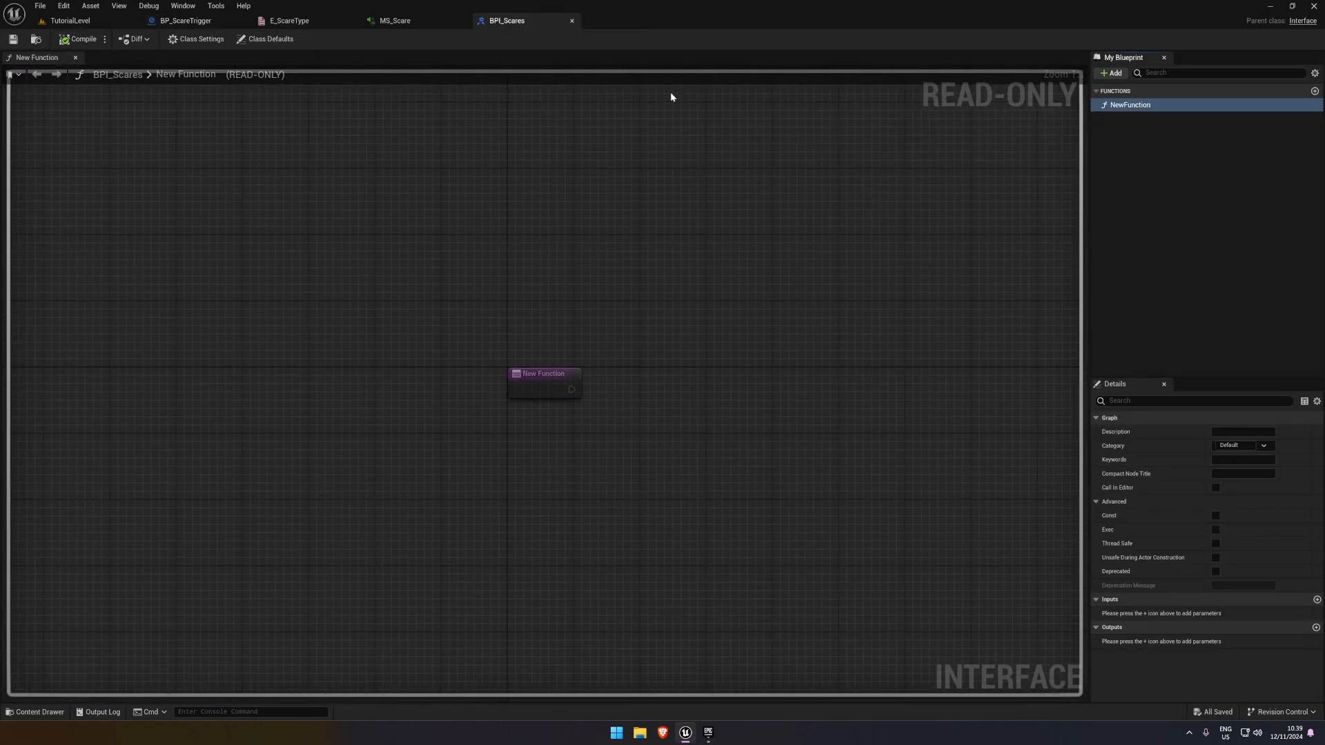
{"action": "left_click", "coordinate": [1121, 107]}
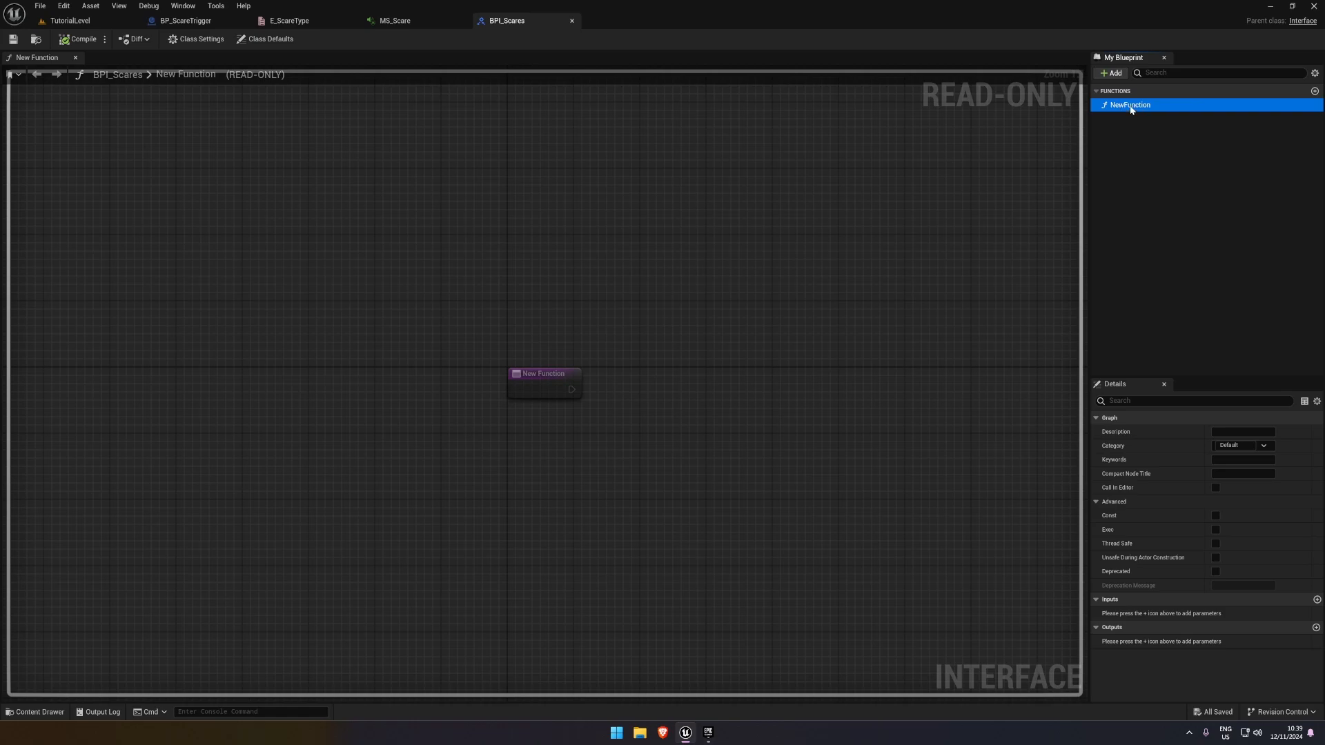
{"action": "left_click", "coordinate": [1132, 107]}
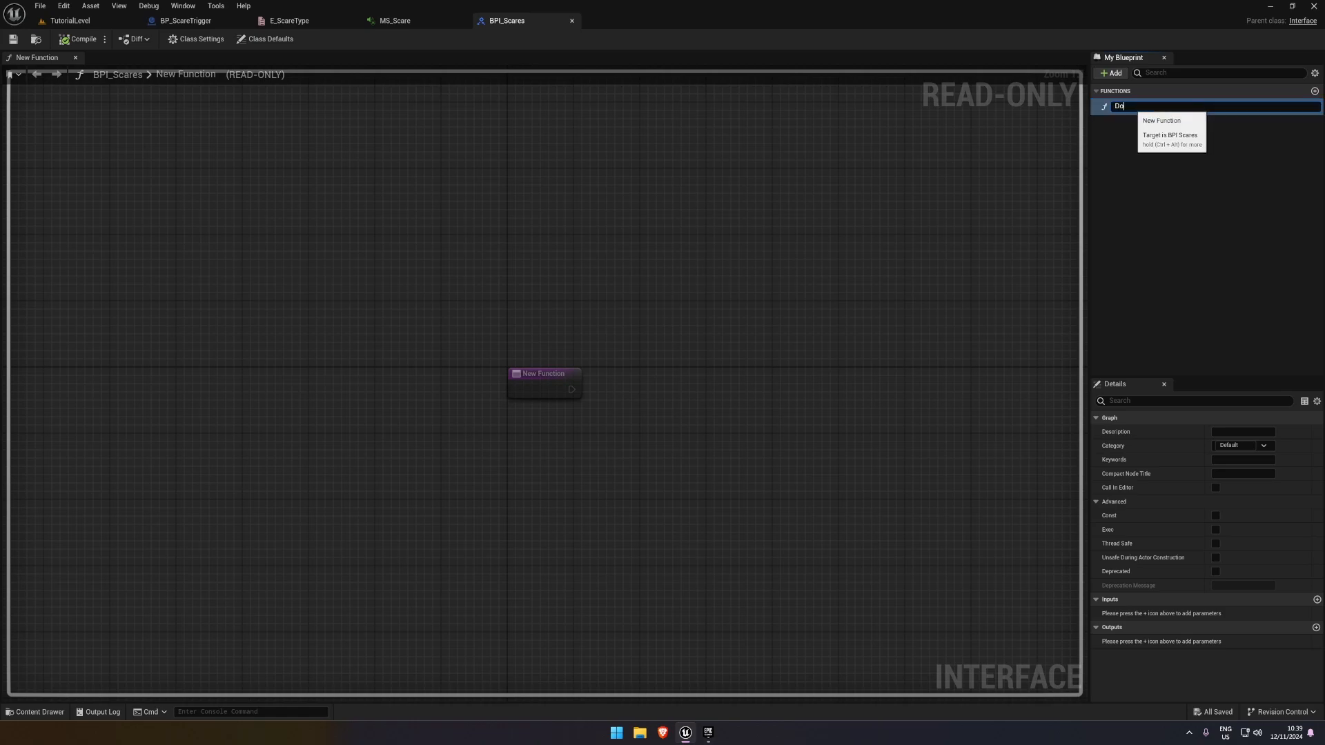
{"action": "type", "text": "DoScare"}
{"action": "key", "text": "Return"}
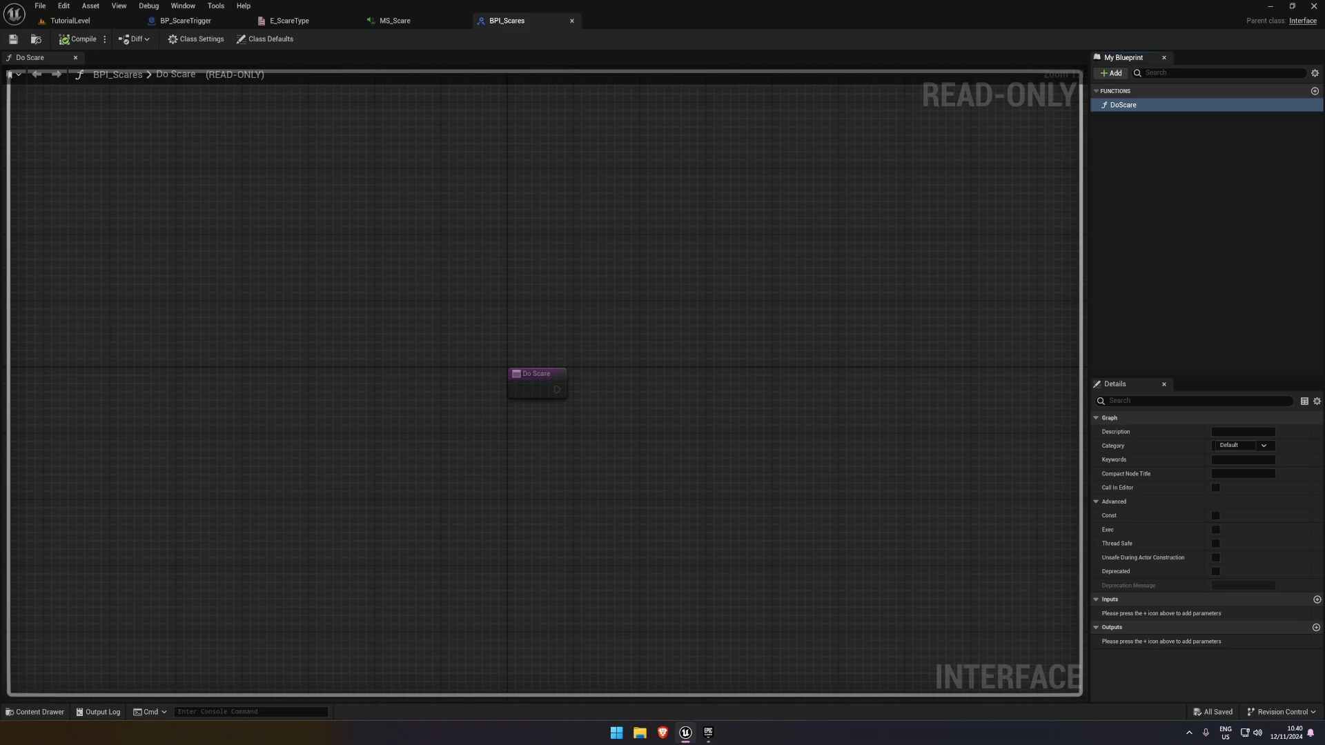
{"action": "left_click", "coordinate": [572, 22]}
{"action": "left_click", "coordinate": [76, 39]}
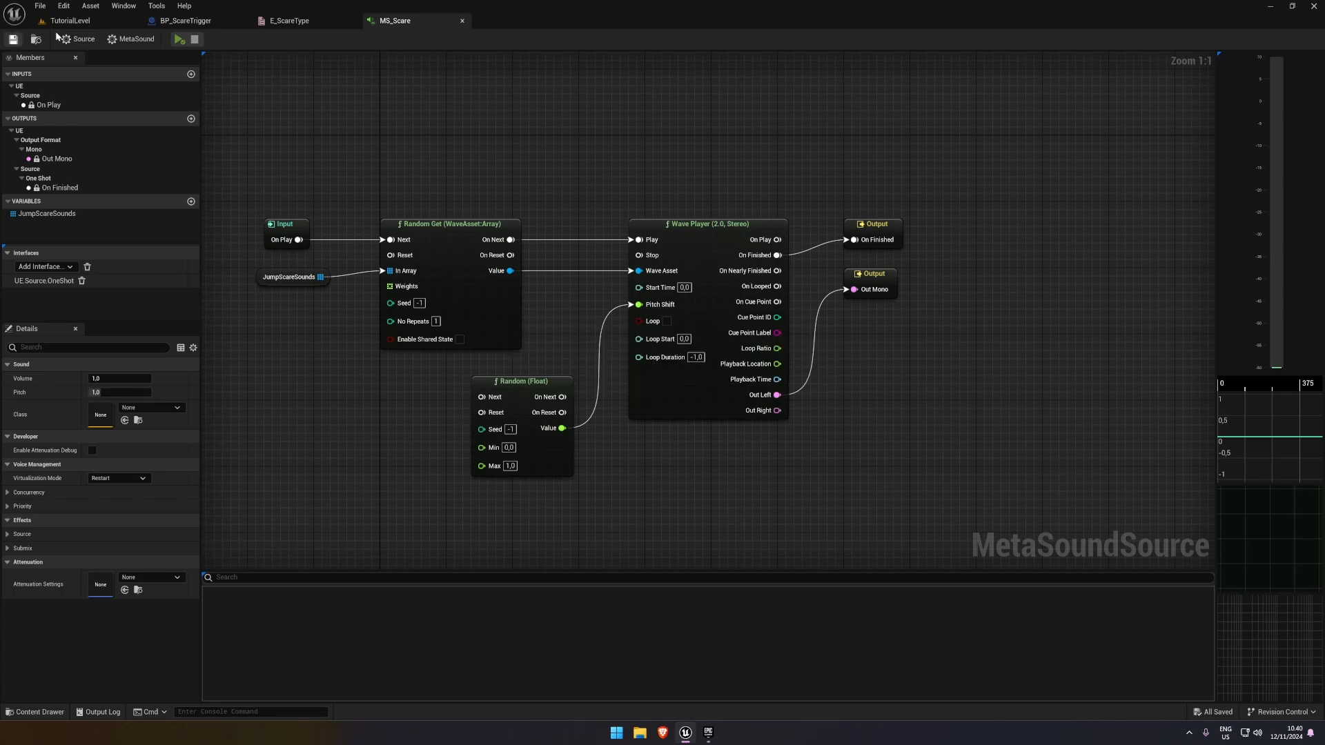
Close MS_Scare and, from TutorialLevel, create an Actor Blueprint named BP_MovingScare in the Scares folder
{"action": "left_click", "coordinate": [70, 20]}
{"action": "left_click", "coordinate": [386, 21]}
{"action": "left_click", "coordinate": [461, 22]}
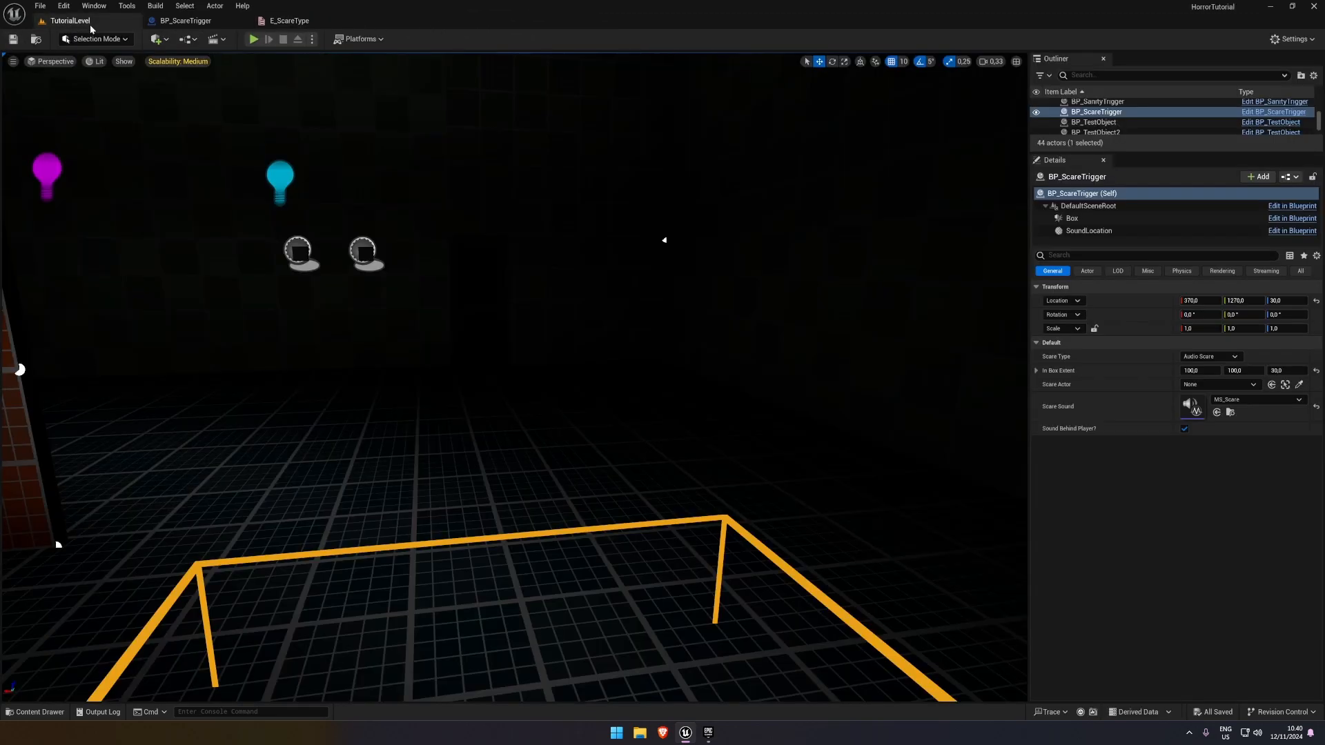
{"action": "left_click", "coordinate": [38, 712]}
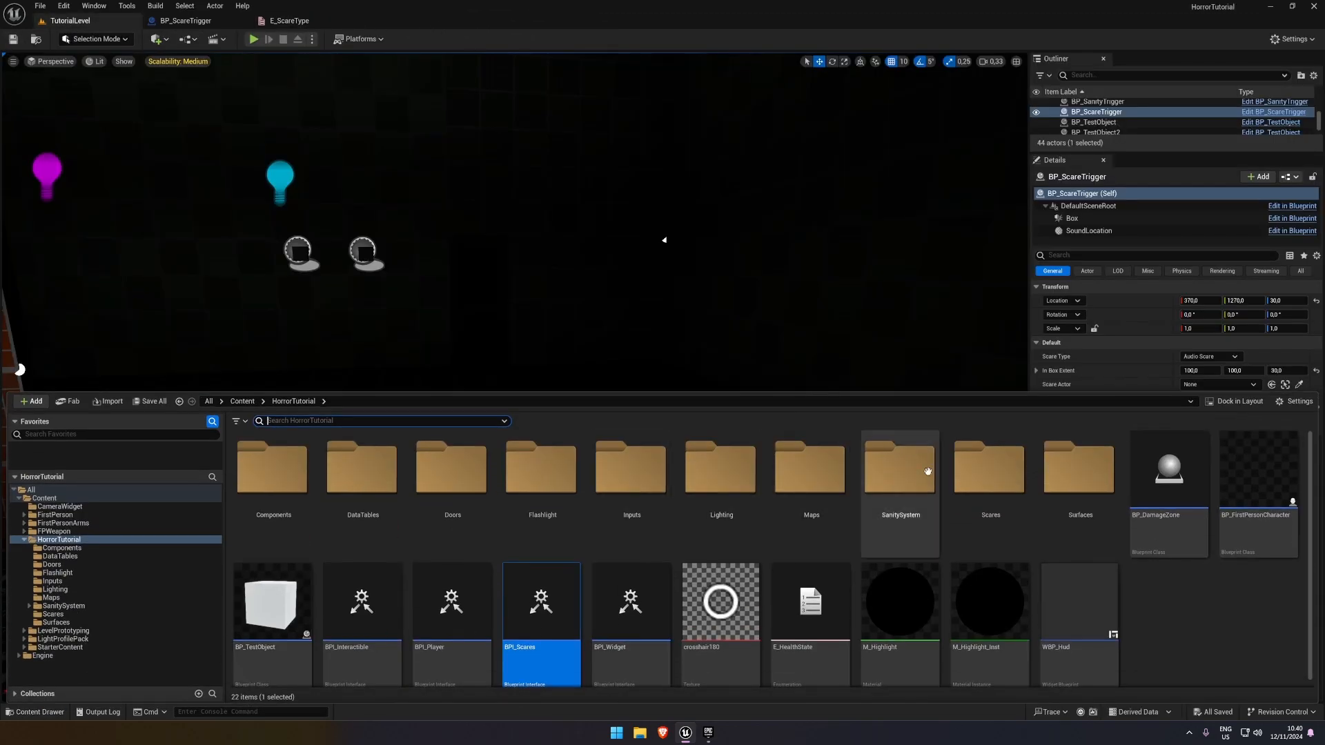
{"action": "double_click", "coordinate": [989, 469]}
{"action": "right_click", "coordinate": [527, 498]}
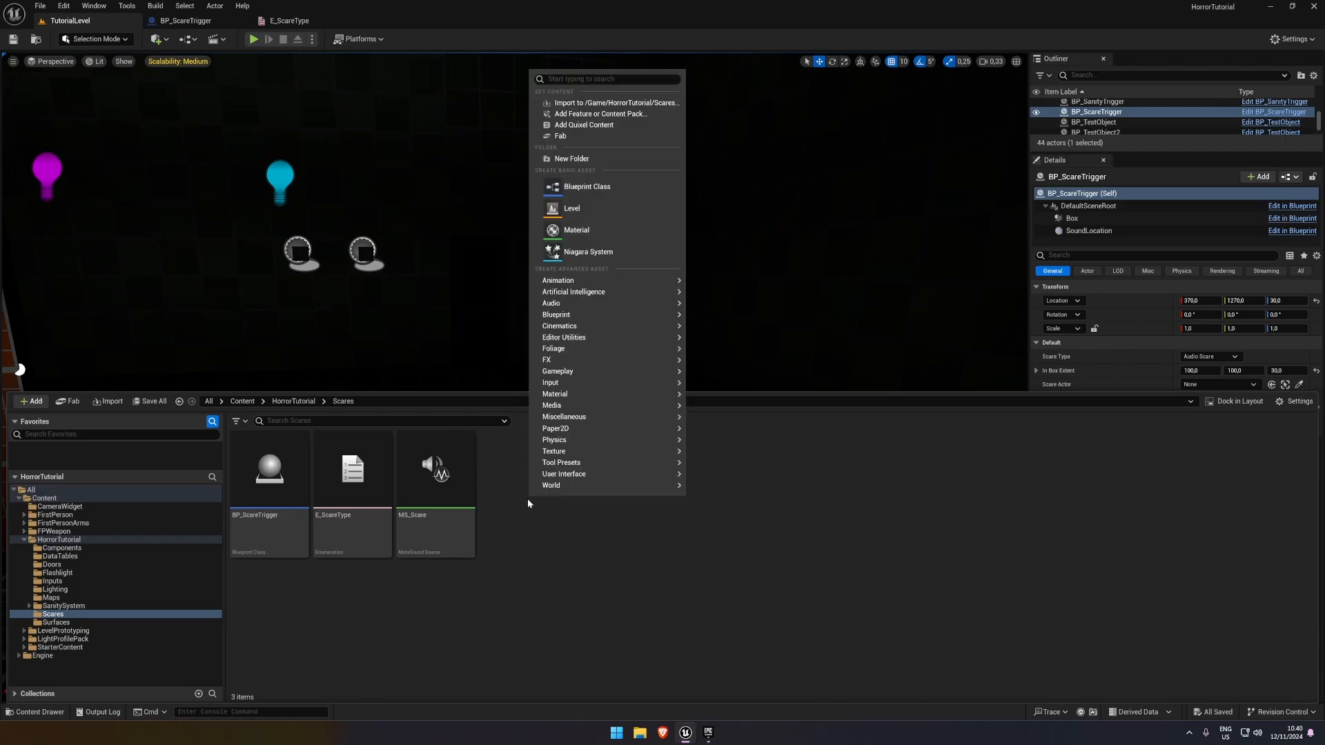
{"action": "left_click", "coordinate": [574, 182]}
{"action": "left_click", "coordinate": [562, 273]}
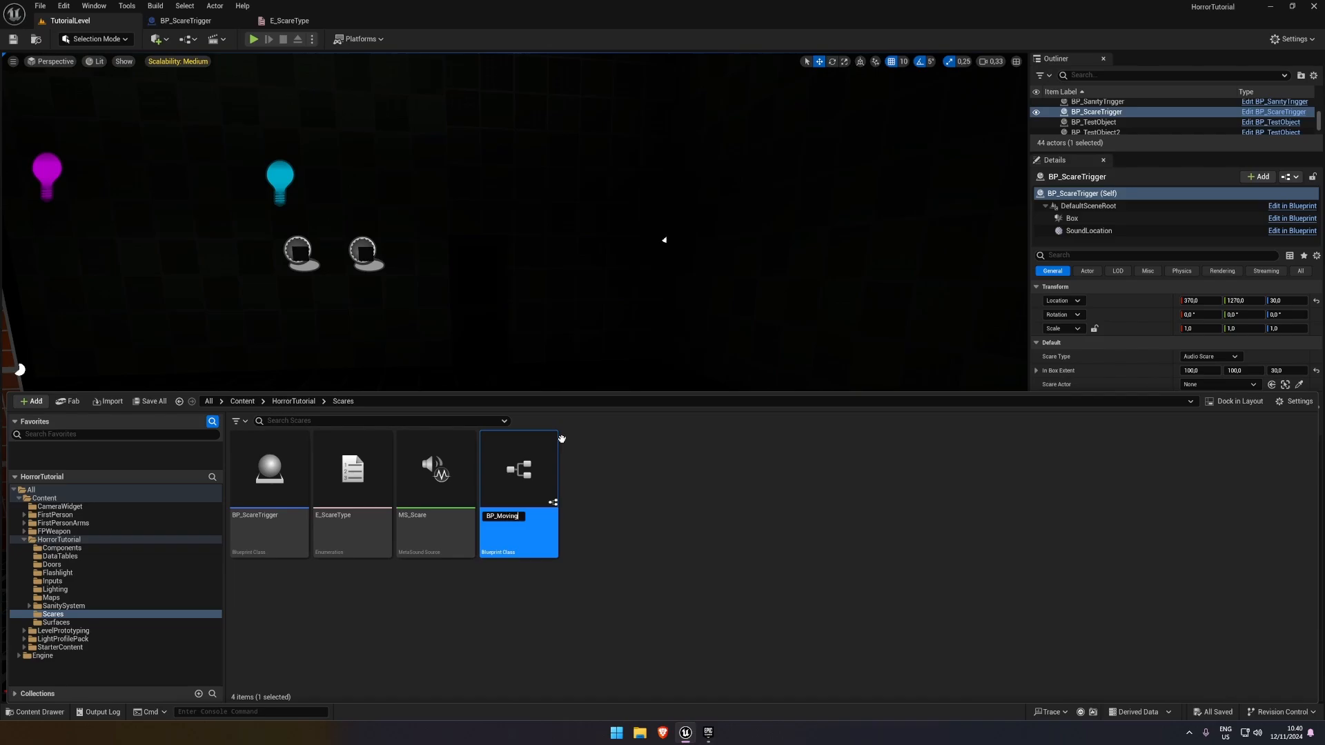
{"action": "type", "text": "BP_MovingScare"}
{"action": "key", "text": "Return"}
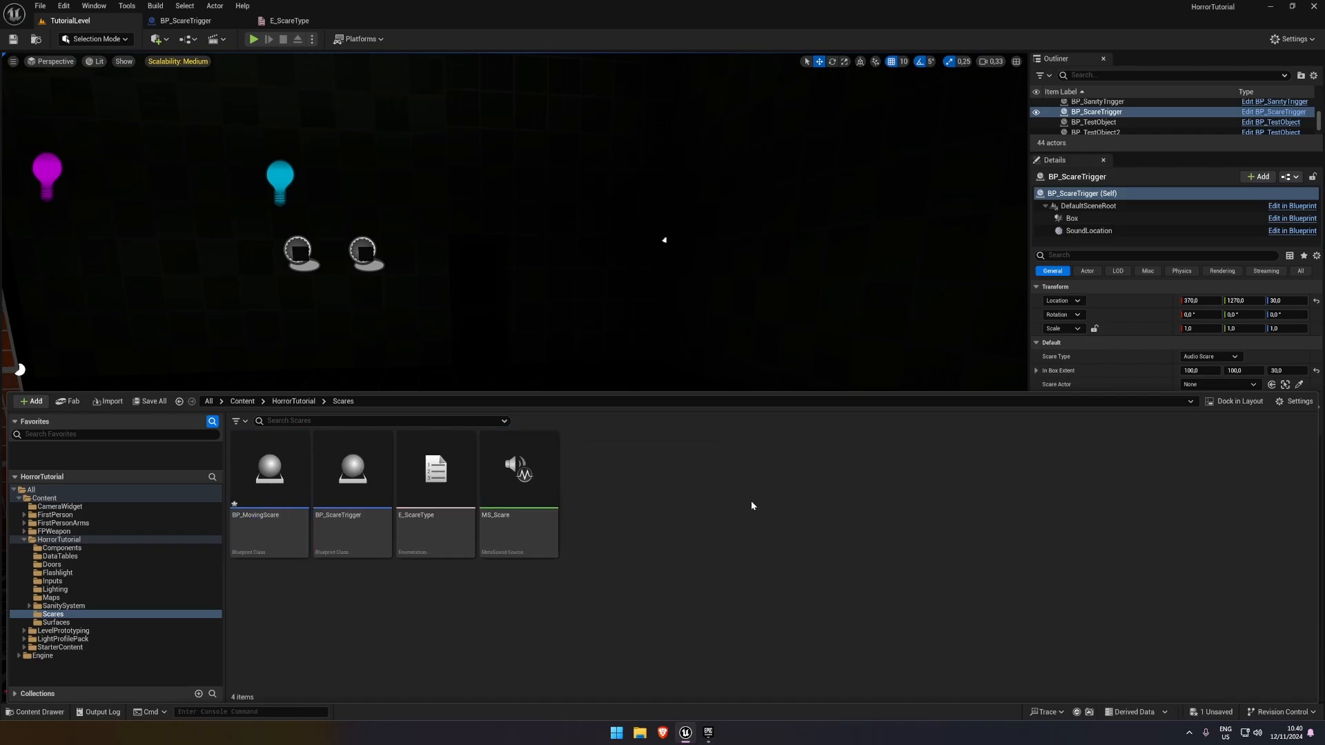
Open BP_MovingScare, add a Skeletal Mesh component, and make it the root in place of DefaultSceneRoot
{"action": "double_click", "coordinate": [265, 469]}
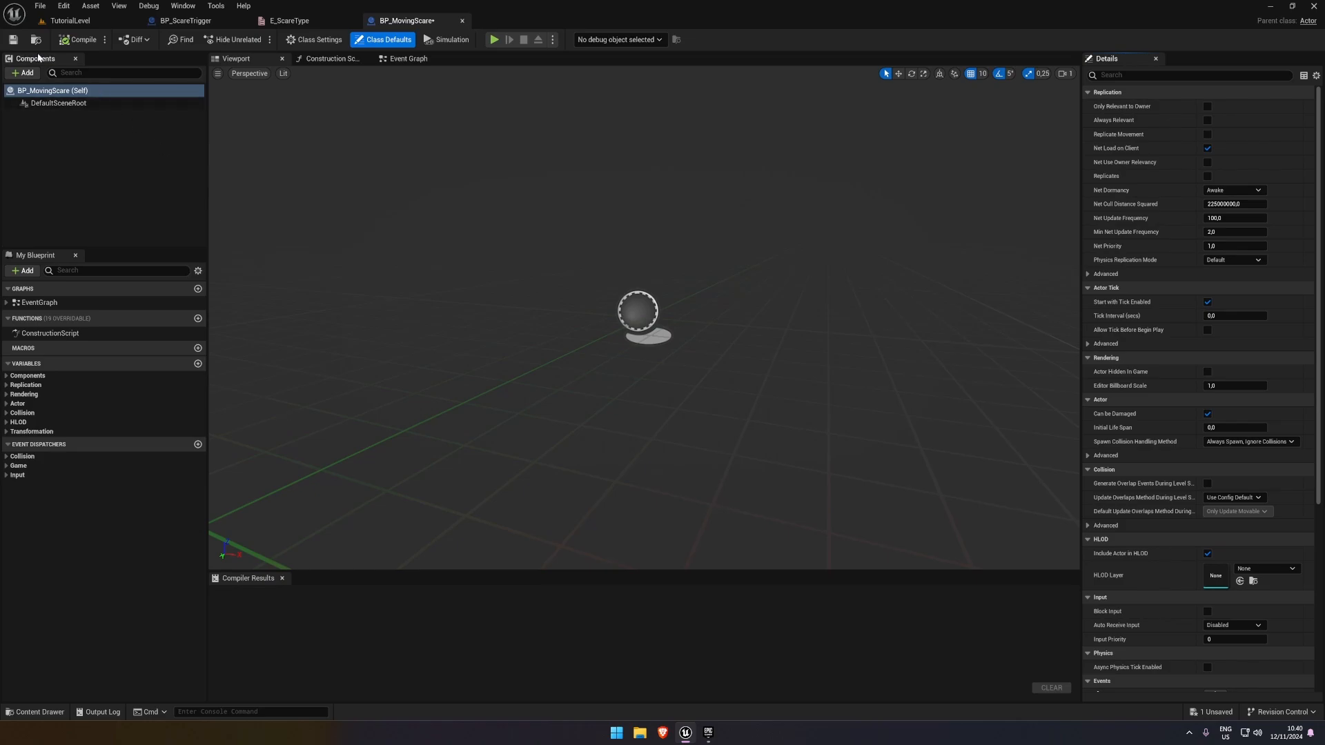
{"action": "left_click", "coordinate": [26, 73]}
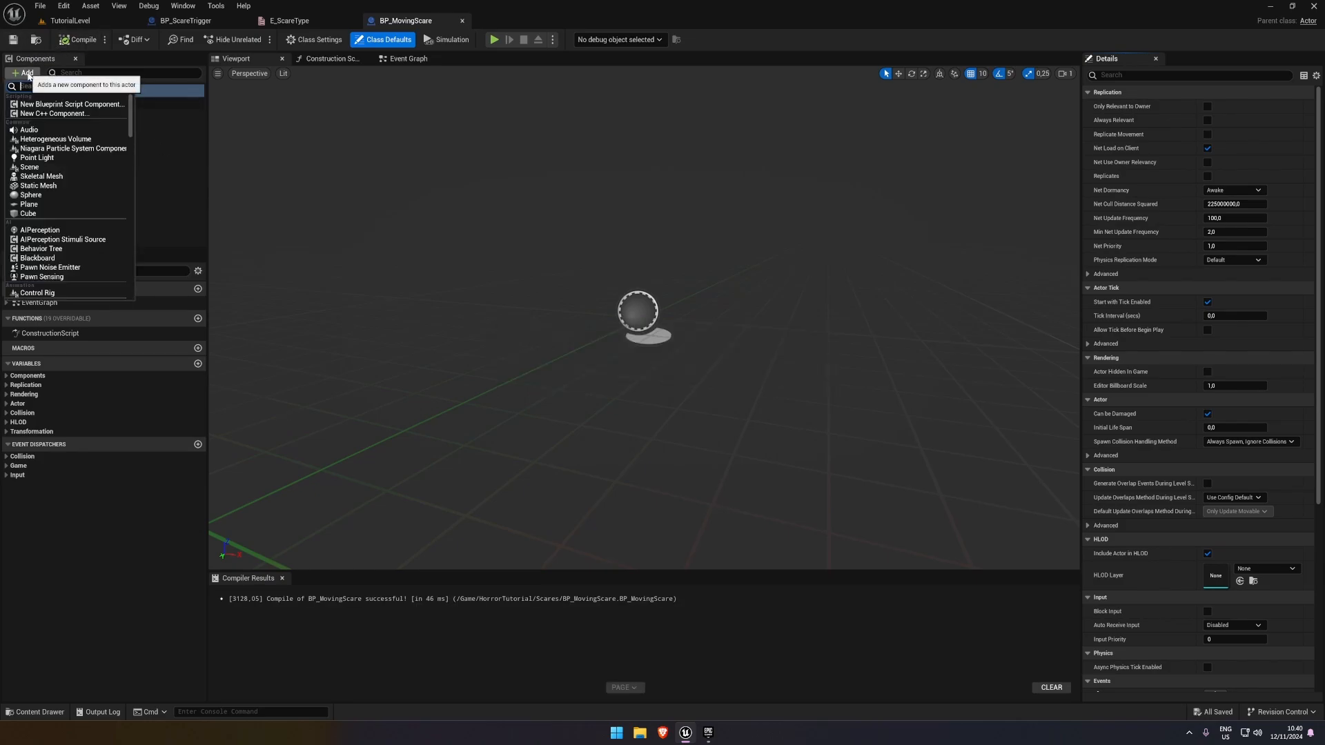
{"action": "left_click", "coordinate": [28, 76]}
{"action": "left_click", "coordinate": [53, 130]}
{"action": "left_click", "coordinate": [28, 77]}
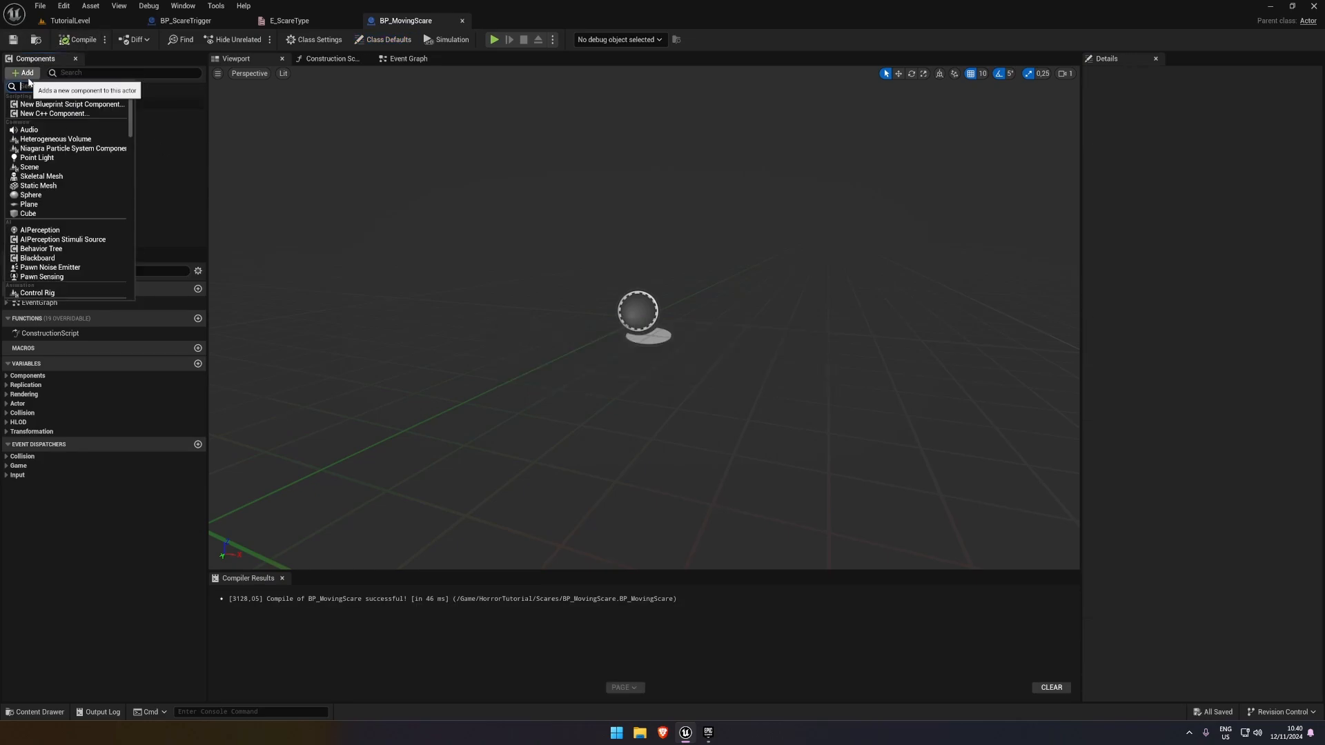
{"action": "left_click", "coordinate": [71, 177]}
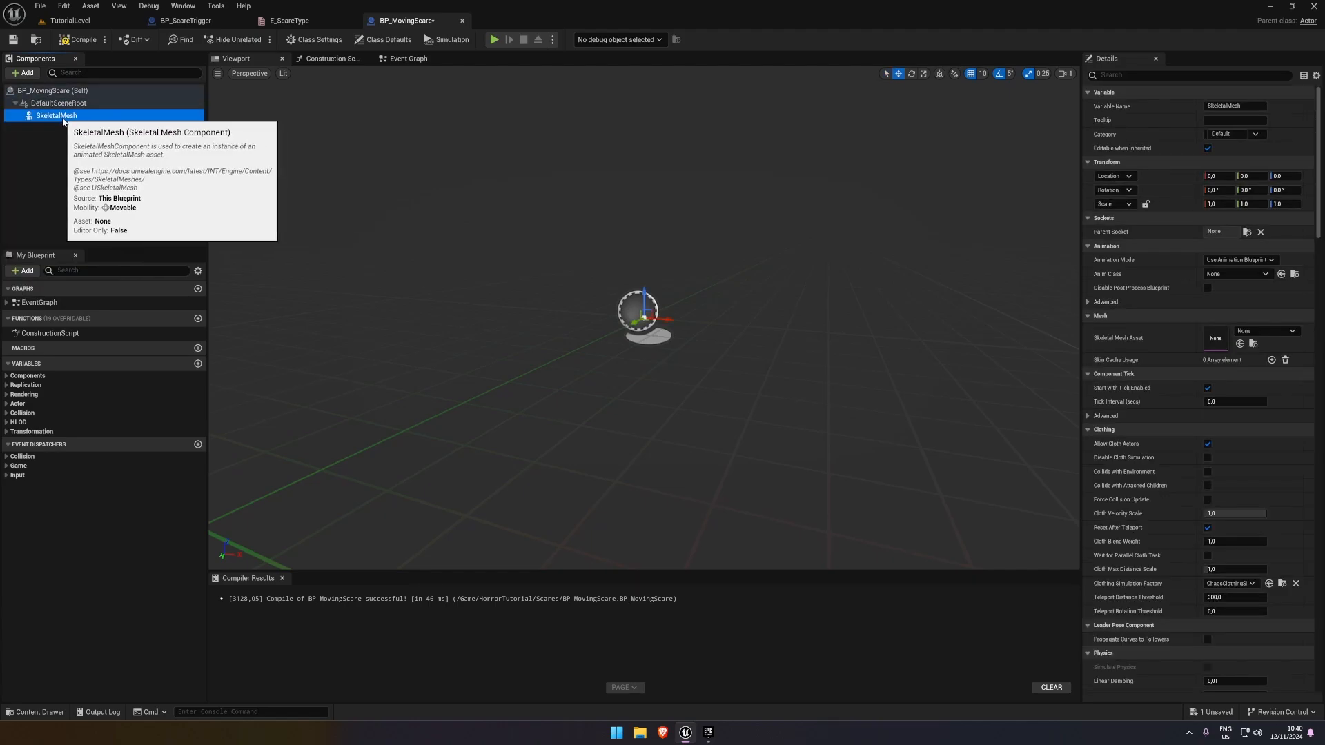
{"action": "left_click_drag", "start_coordinate": [63, 118], "coordinate": [59, 102]}
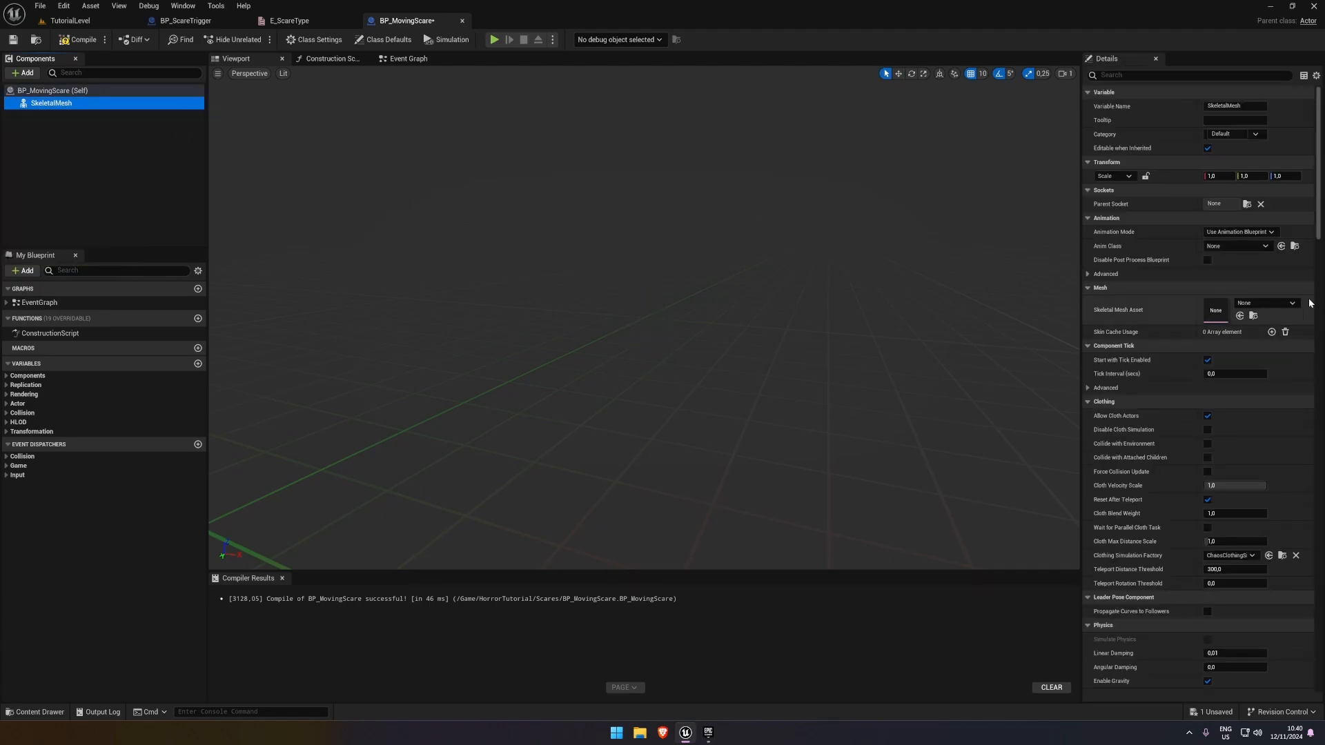
Assign the TutorialTPP asset to BP_MovingScare's skeletal mesh component, and select DefaultSceneRoot
{"action": "left_click", "coordinate": [1290, 303]}
{"action": "scroll", "coordinate": [1249, 470], "scroll_direction": "down", "scroll_amount": 2}
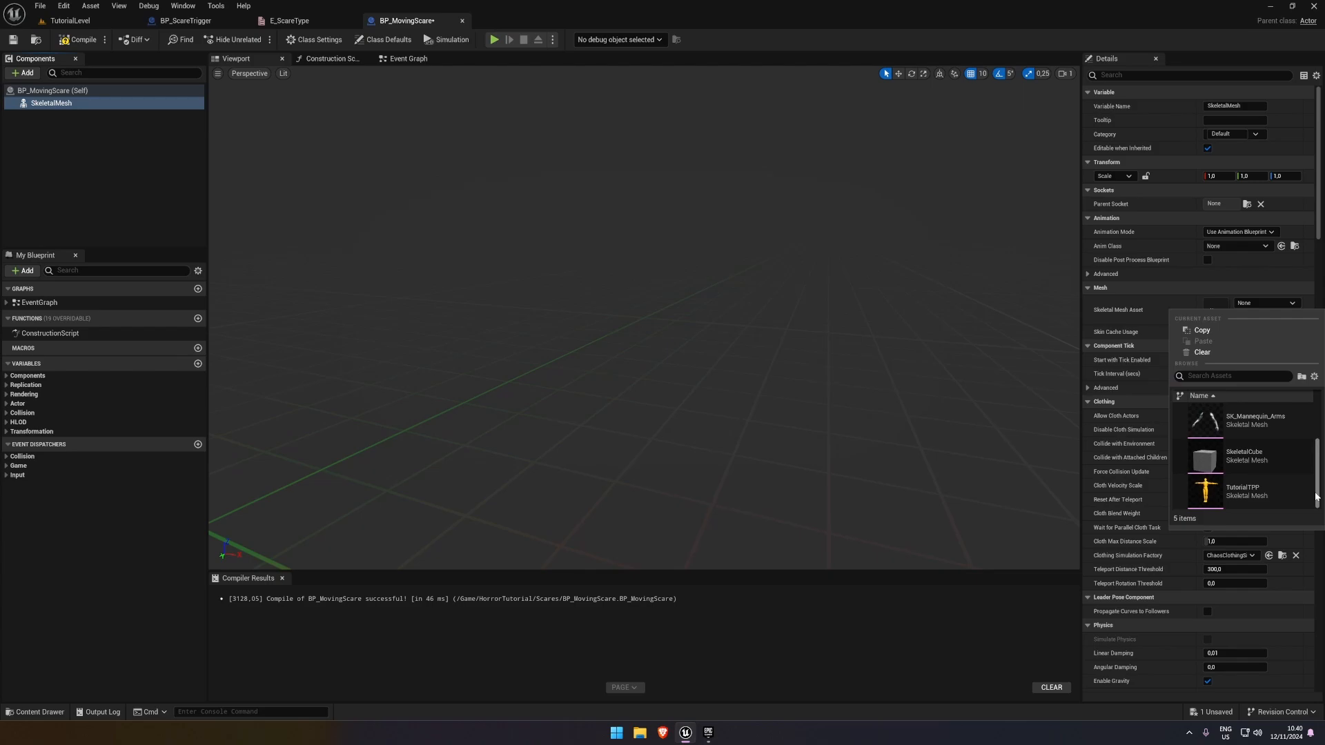
{"action": "left_click", "coordinate": [1249, 486]}
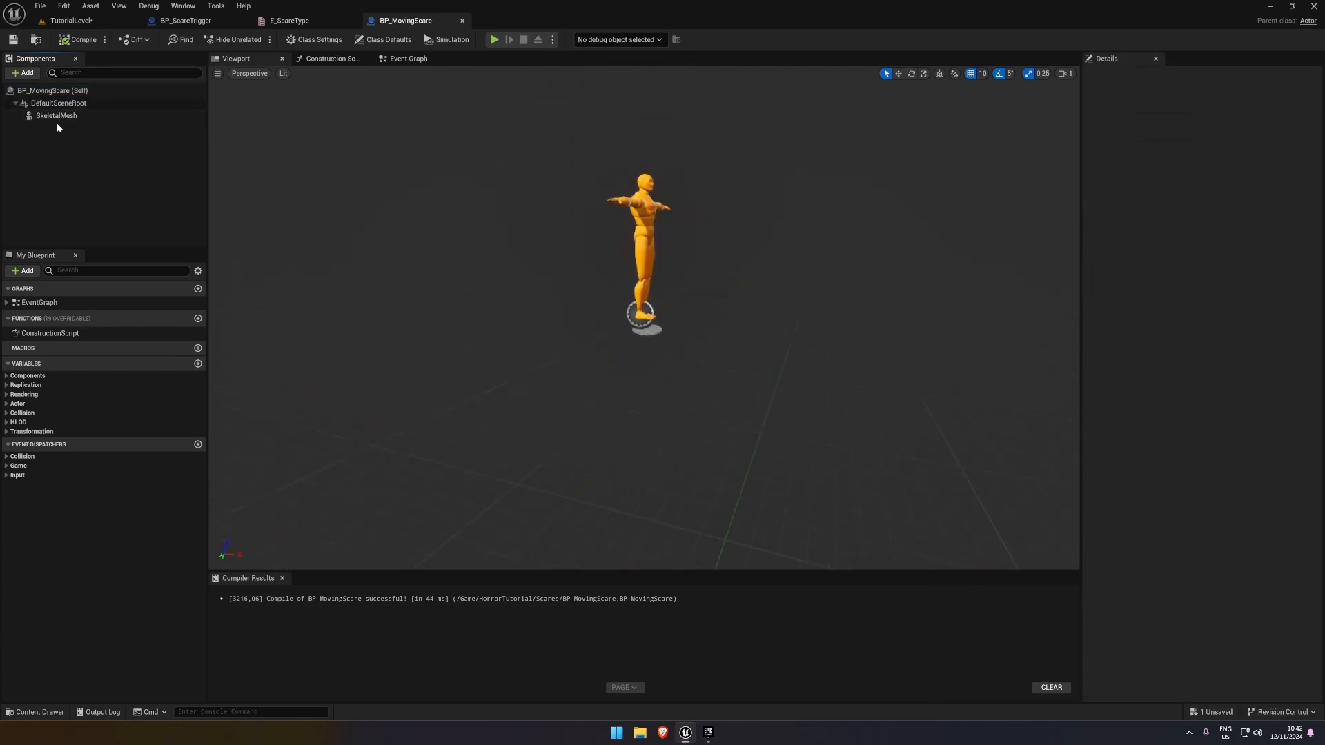
{"action": "left_click", "coordinate": [59, 104]}
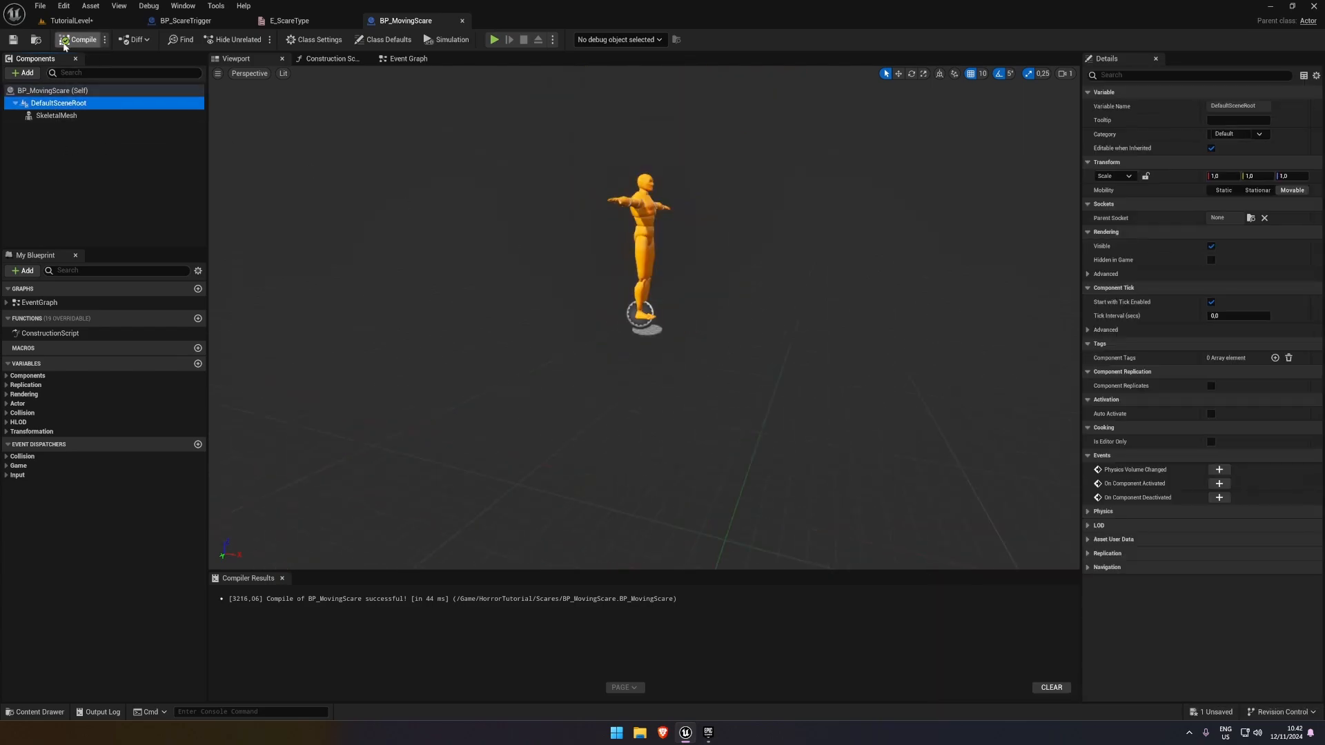
Place a BP_MovingScare actor in TutorialLevel near the blockout wall and rotate it -90° about Z
{"action": "left_click", "coordinate": [71, 21]}
{"action": "right_click_drag", "start_coordinate": [307, 586], "coordinate": [369, 595]}
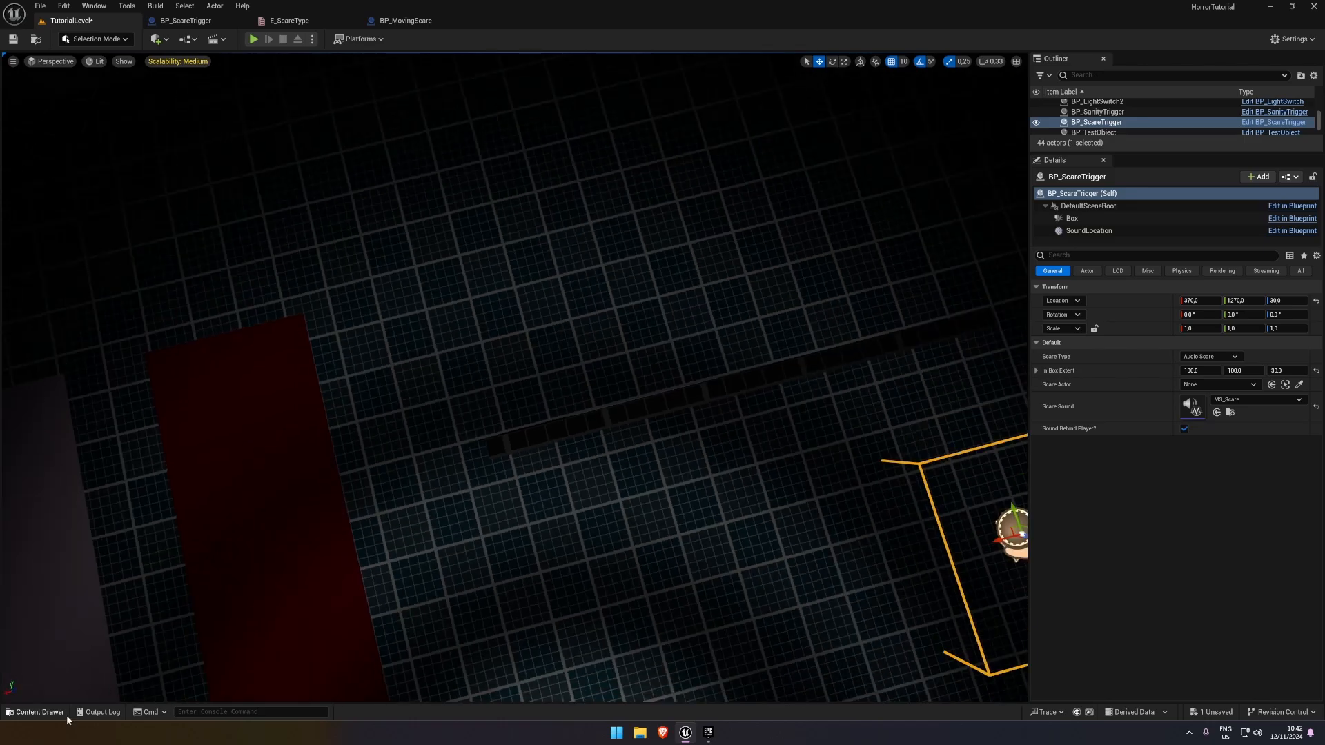
{"action": "left_click", "coordinate": [64, 715]}
{"action": "left_click_drag", "start_coordinate": [268, 479], "coordinate": [467, 476]}
{"action": "key", "text": "e"}
{"action": "right_click_drag", "start_coordinate": [467, 476], "coordinate": [690, 351]}
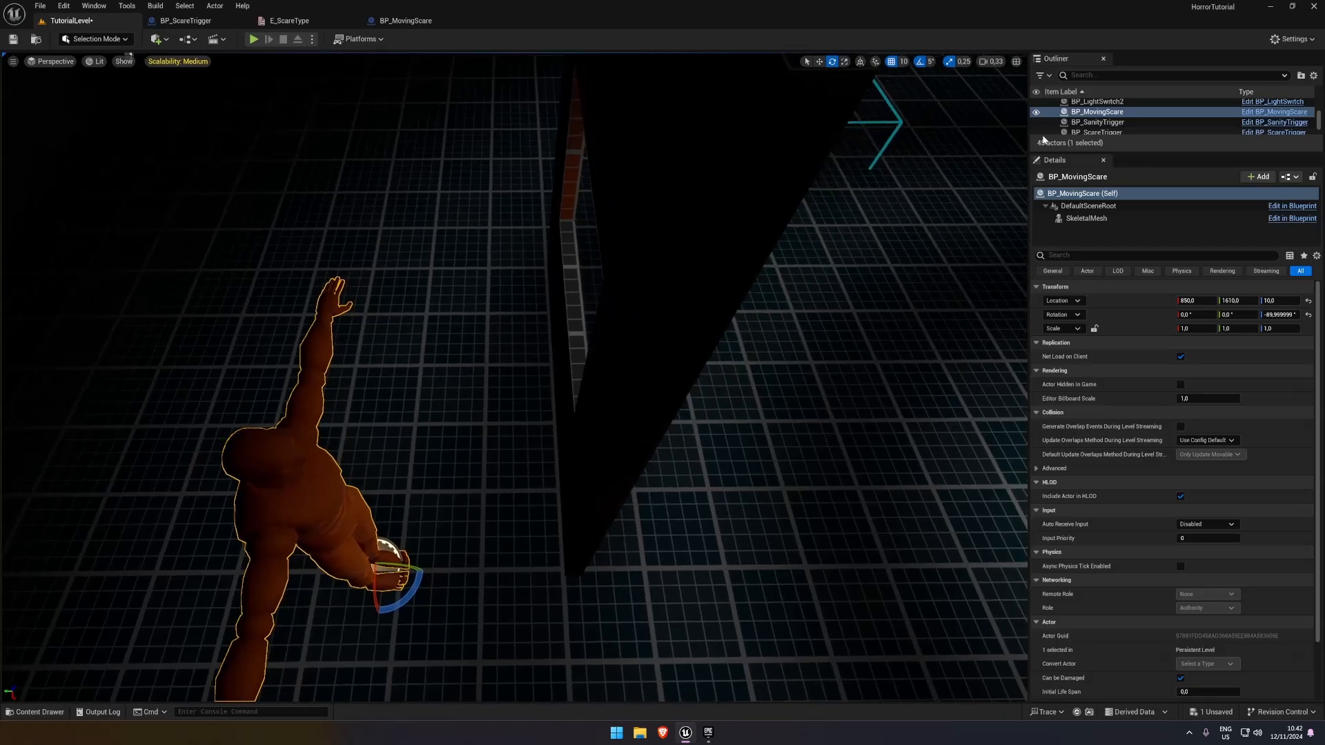
Extend the blockout wall sideways past the window and move BP_MovingScare behind the extended section
{"action": "left_click", "coordinate": [819, 61]}
{"action": "right_click_drag", "start_coordinate": [414, 380], "coordinate": [498, 390]}
{"action": "left_click", "coordinate": [498, 390]}
{"action": "left_click_drag", "start_coordinate": [544, 379], "coordinate": [698, 382]}
{"action": "left_click", "coordinate": [525, 335]}
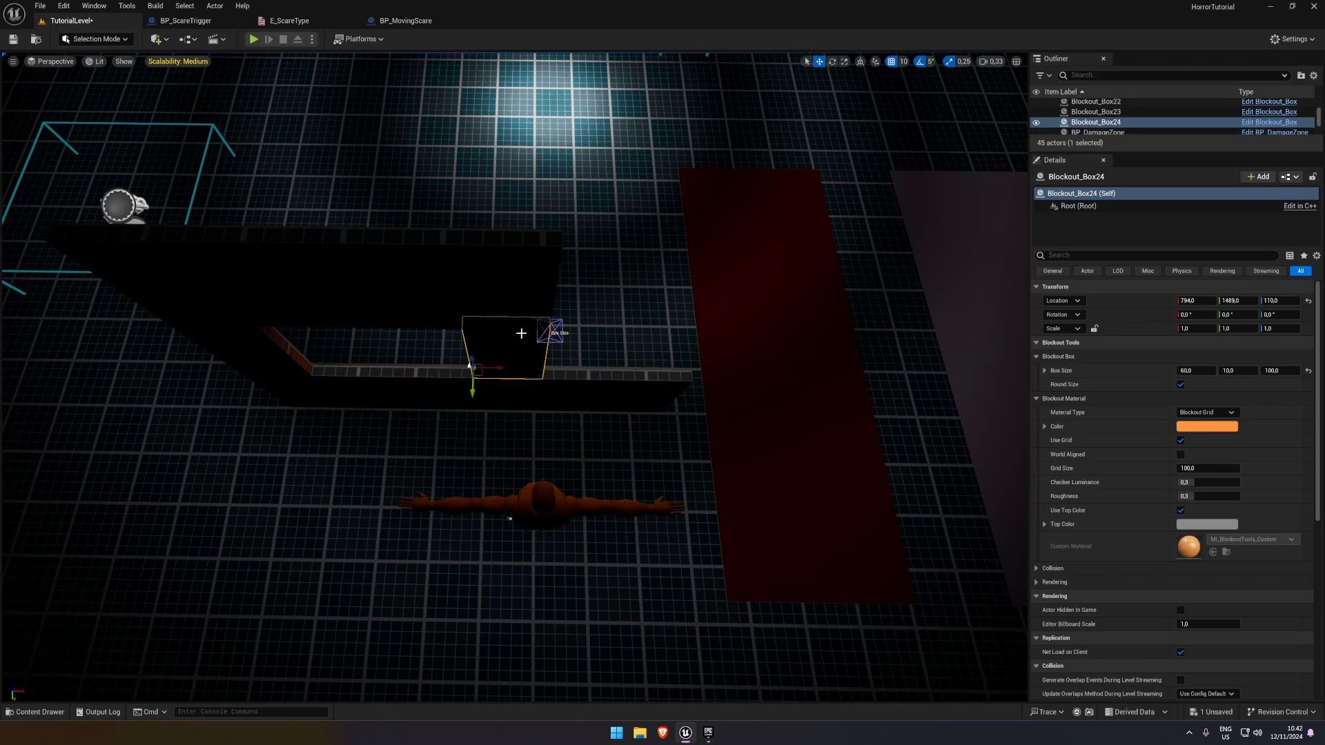
{"action": "left_click_drag", "start_coordinate": [573, 332], "coordinate": [768, 352]}
{"action": "left_click", "coordinate": [504, 280]}
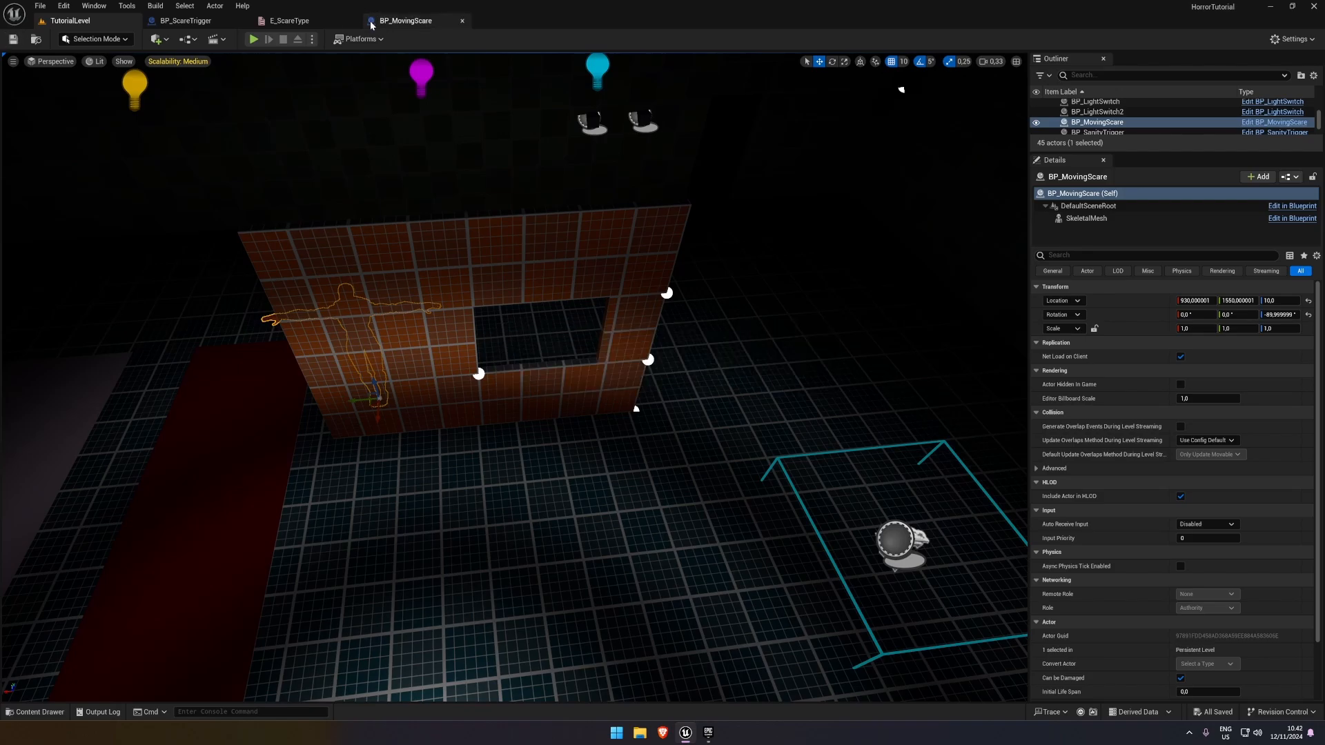
Compile BP_MovingScare and check the SoundLocation component in BP_ScareTrigger for reference
{"action": "left_click", "coordinate": [406, 21]}
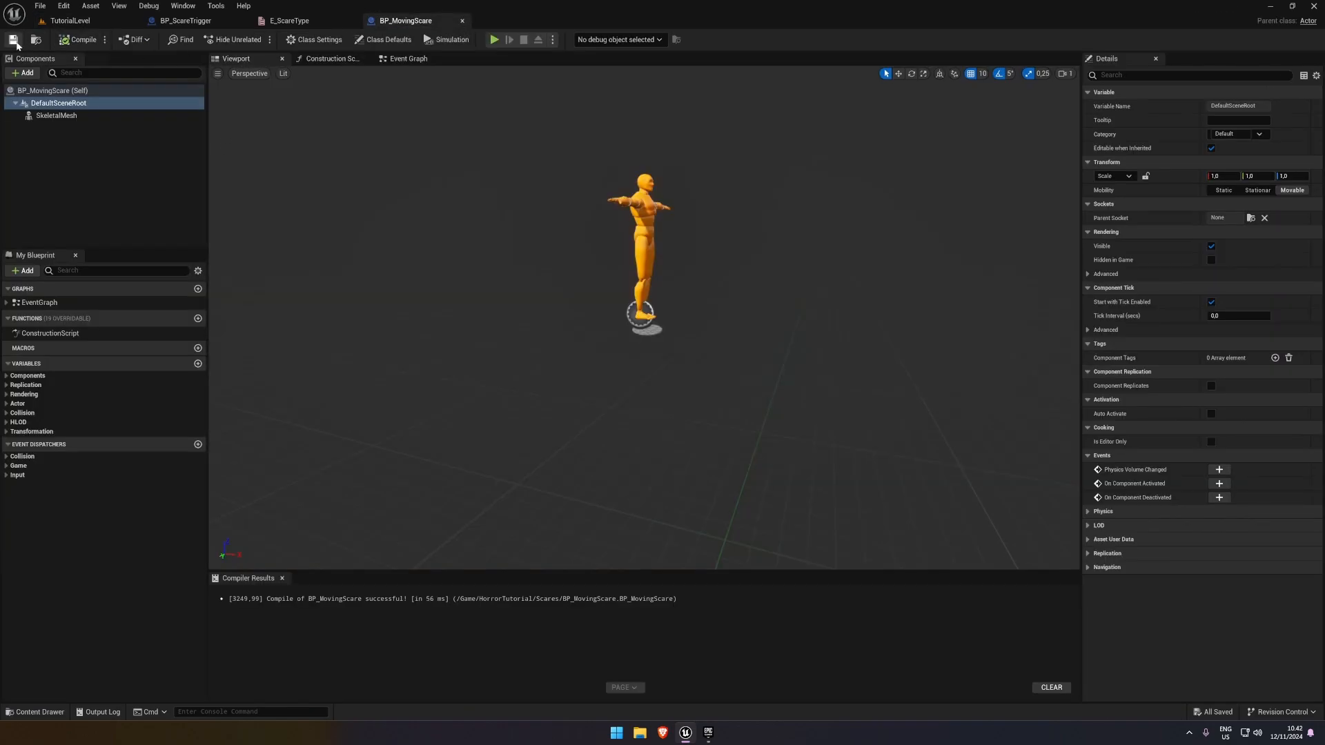
{"action": "left_click", "coordinate": [70, 102]}
{"action": "left_click", "coordinate": [64, 40]}
{"action": "left_click", "coordinate": [155, 121]}
{"action": "left_click", "coordinate": [185, 20]}
{"action": "left_click", "coordinate": [49, 115]}
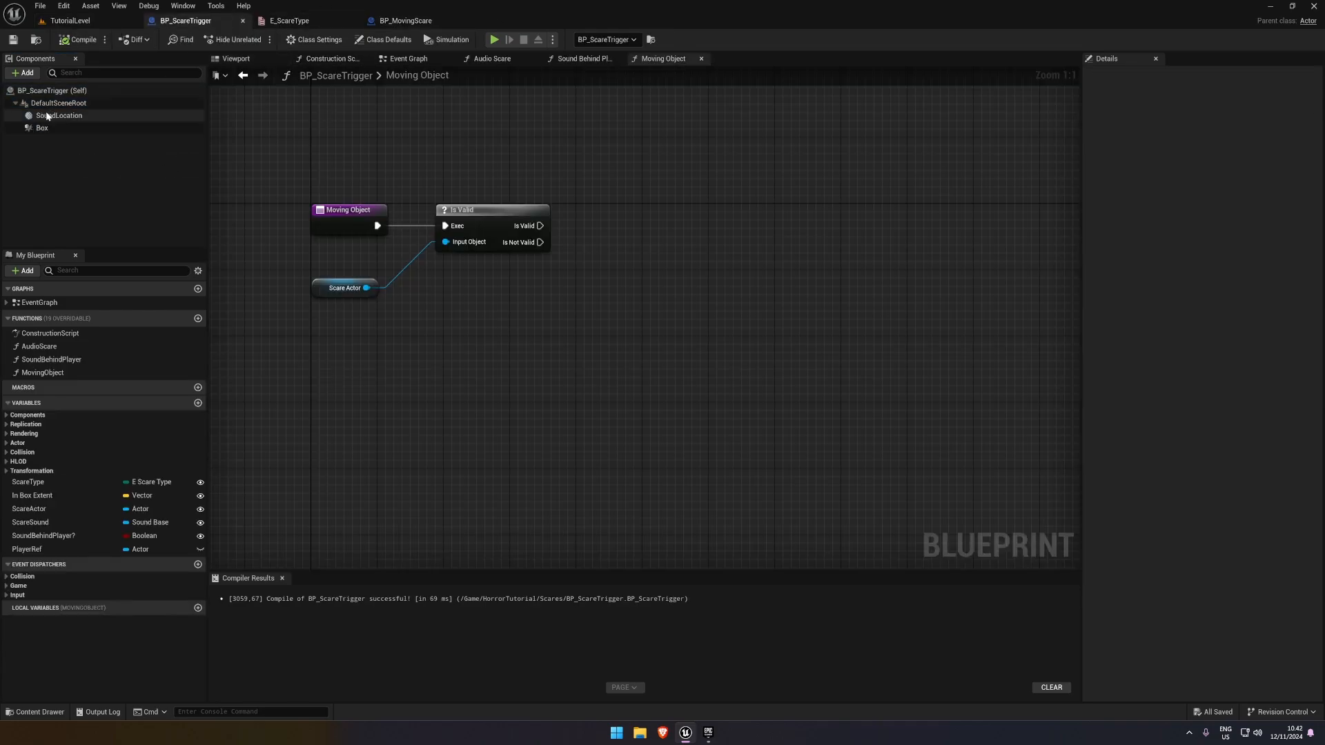
{"action": "left_click", "coordinate": [424, 21]}
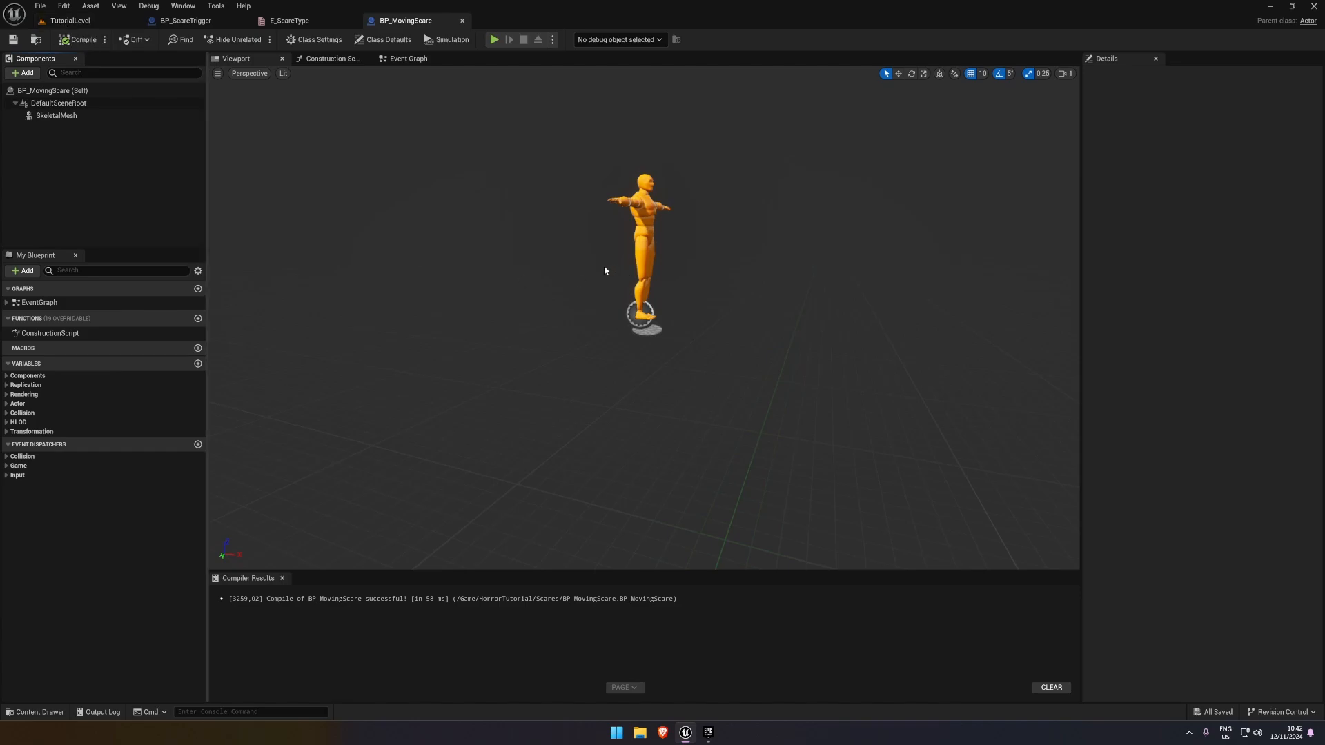
Add a Billboard component under DefaultSceneRoot in BP_MovingScare and save the Blueprint
{"action": "left_click", "coordinate": [28, 73]}
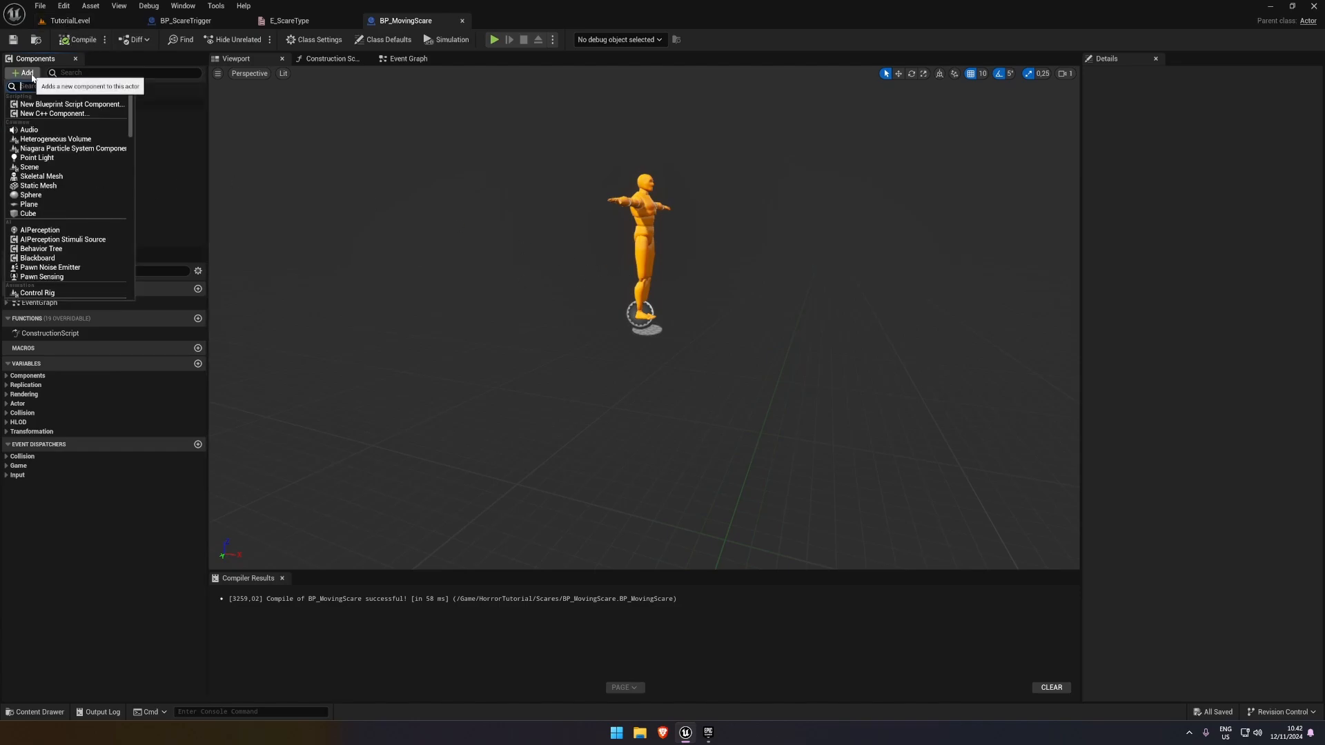
{"action": "type", "text": "billb"}
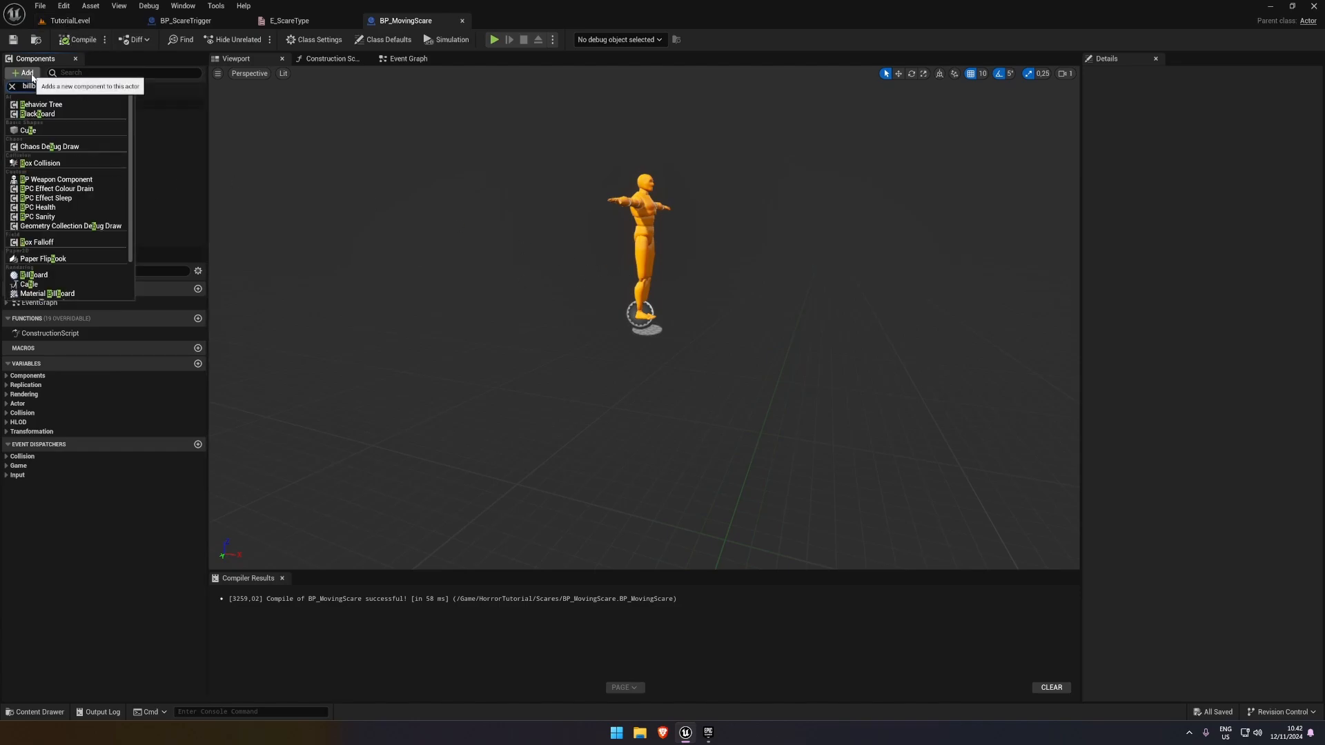
{"action": "type", "text": "oard"}
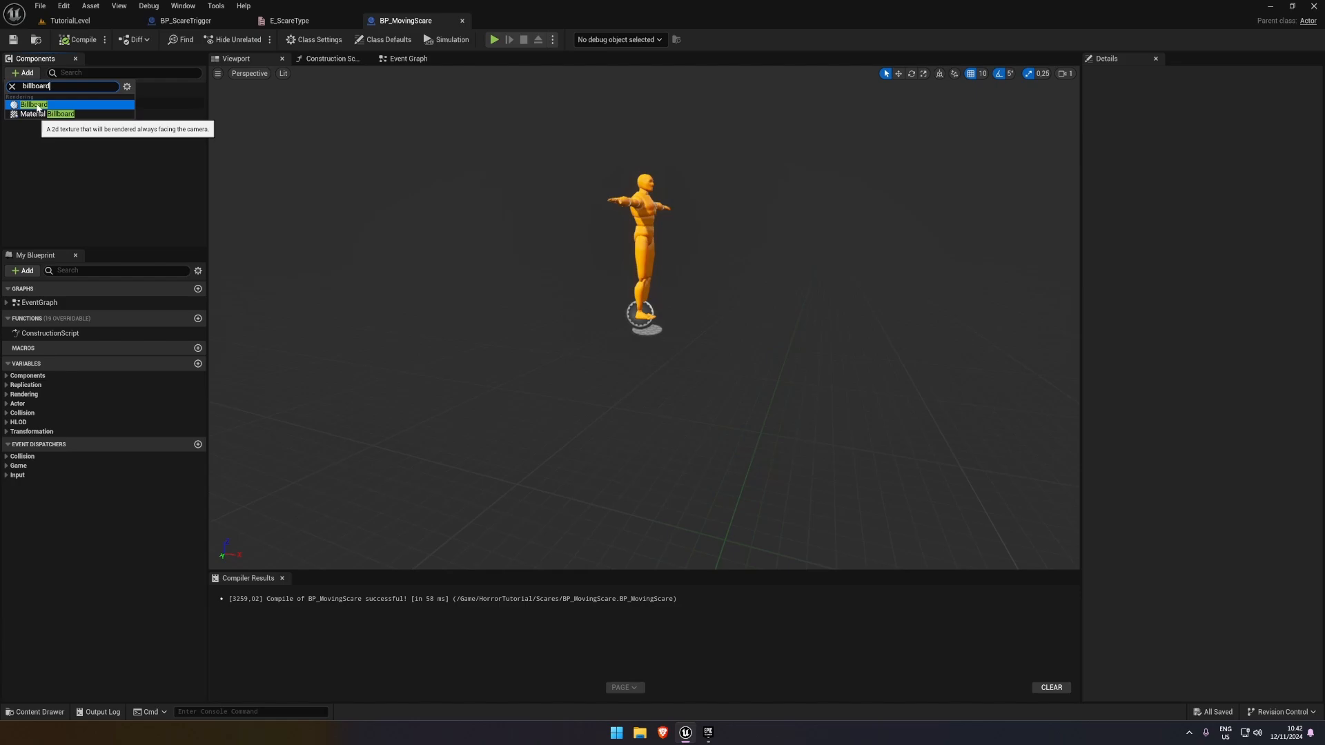
{"action": "left_click", "coordinate": [37, 104]}
{"action": "left_click", "coordinate": [82, 115]}
{"action": "left_click", "coordinate": [13, 39]}
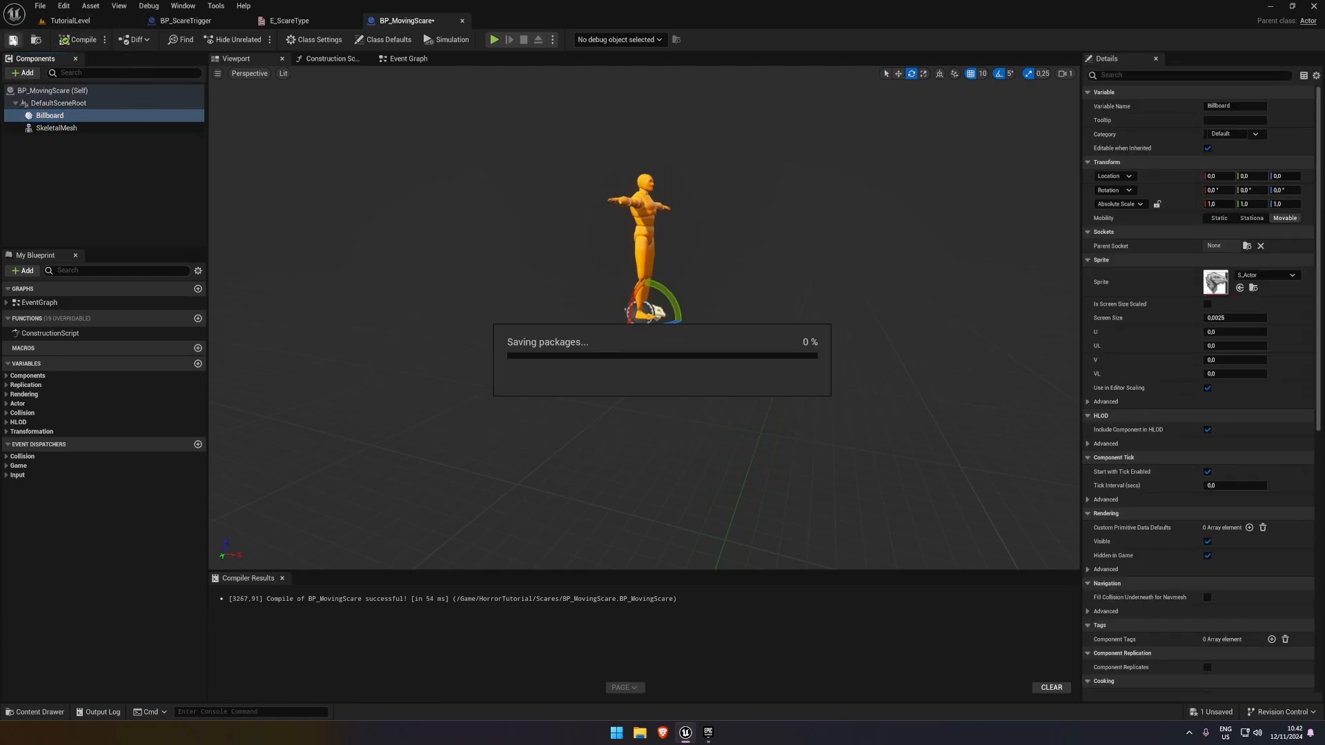
Rename the Billboard component to MoveToLocation
{"action": "left_click", "coordinate": [58, 119]}
{"action": "type", "text": "Move"}
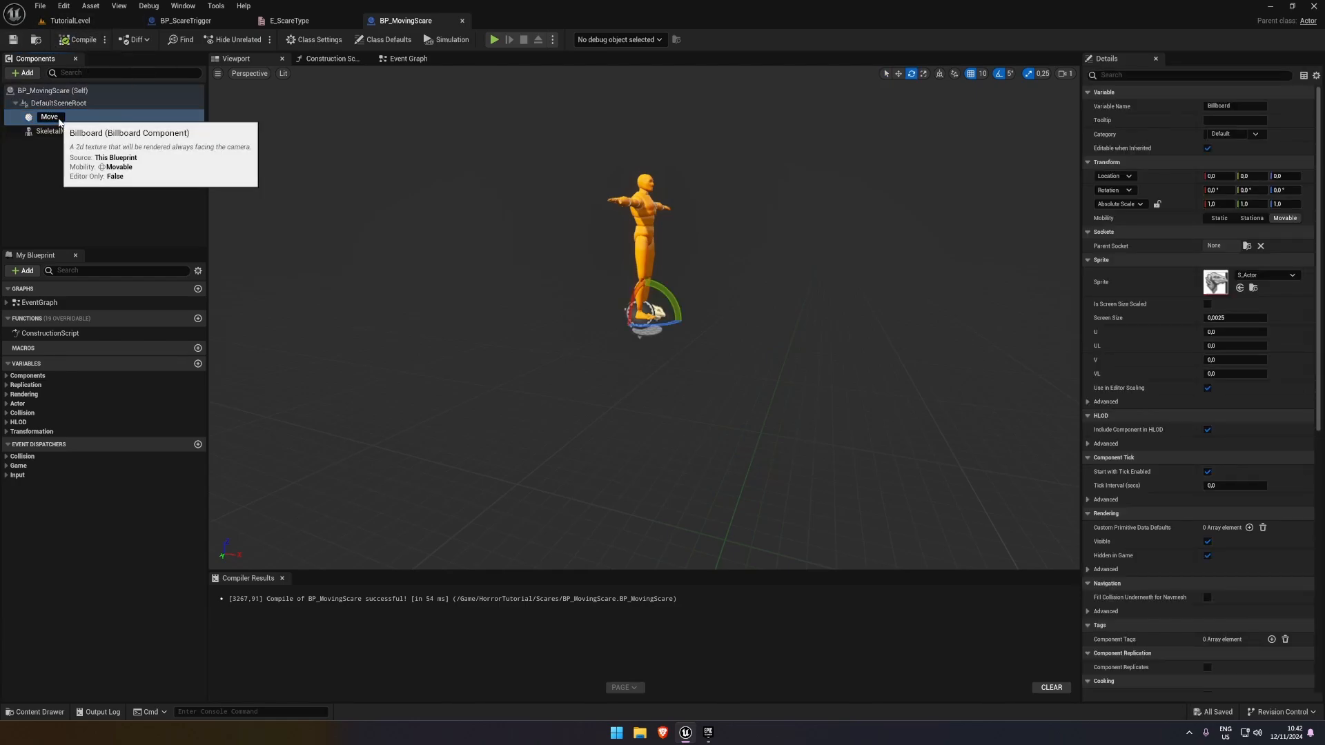
{"action": "type", "text": "ToLocation"}
{"action": "key", "text": "Return"}
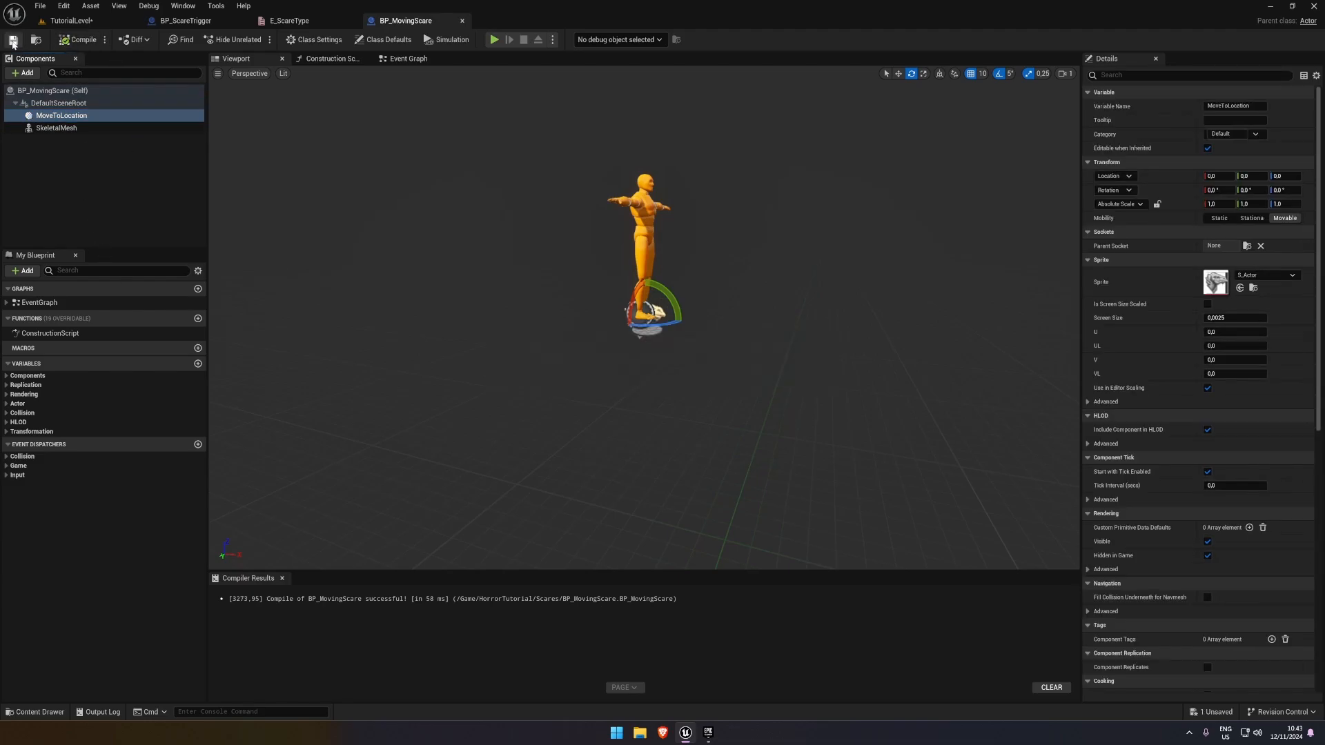
In TutorialLevel, move the placed BP_MovingScare's MoveToLocation component past the window to Y -260
{"action": "left_click", "coordinate": [94, 23]}
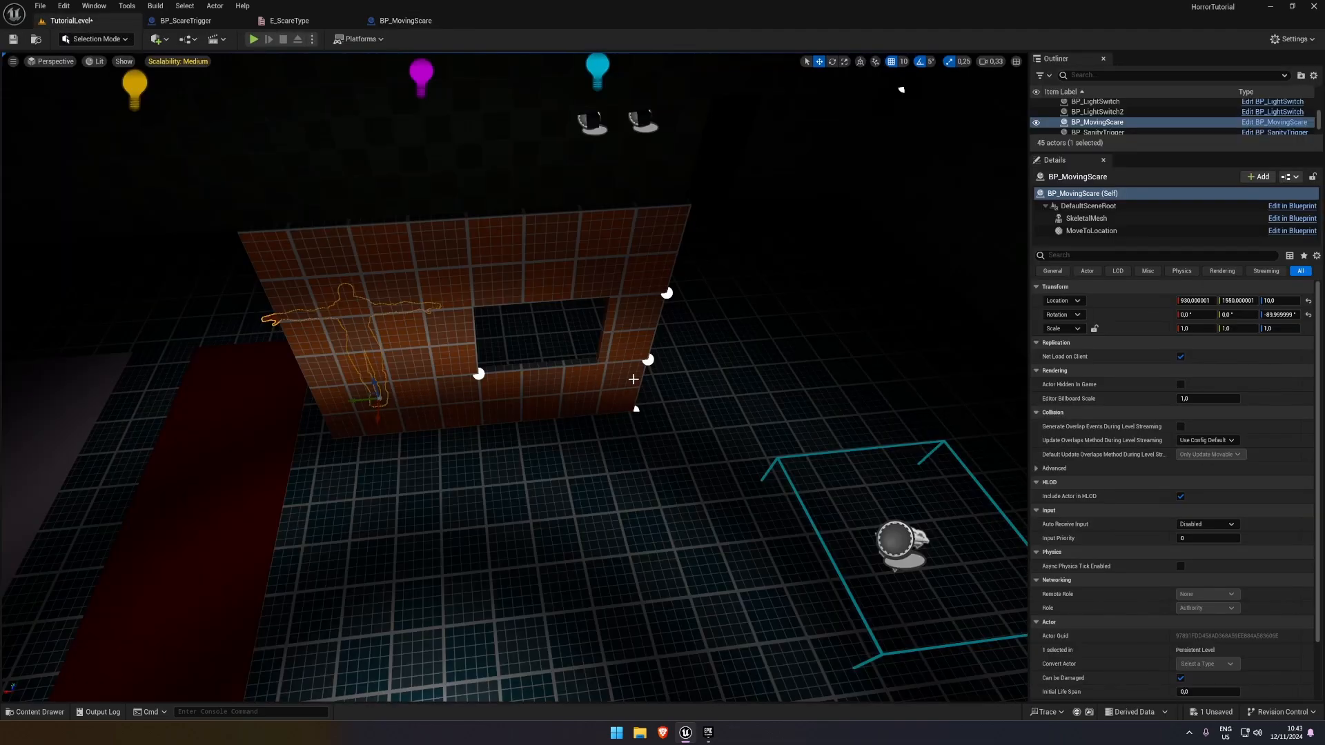
{"action": "left_click", "coordinate": [1091, 230]}
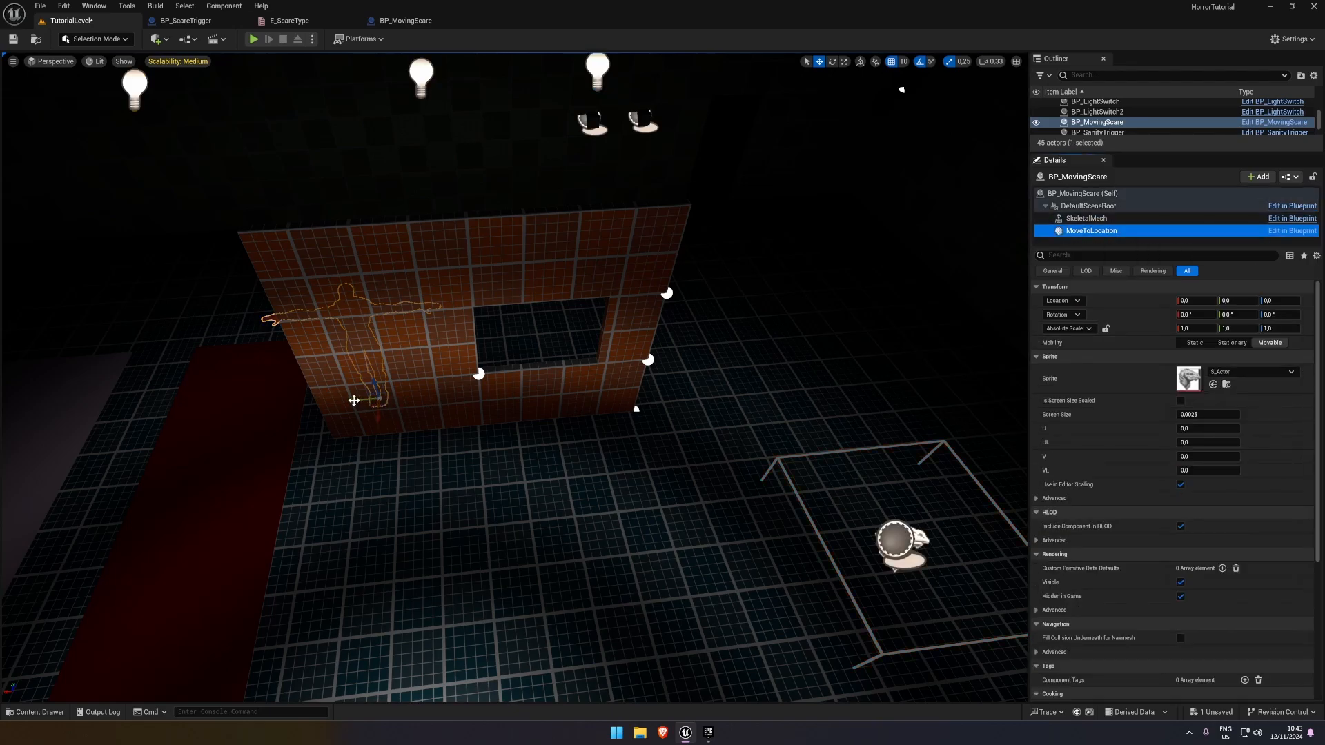
{"action": "left_click_drag", "start_coordinate": [354, 400], "coordinate": [579, 401]}
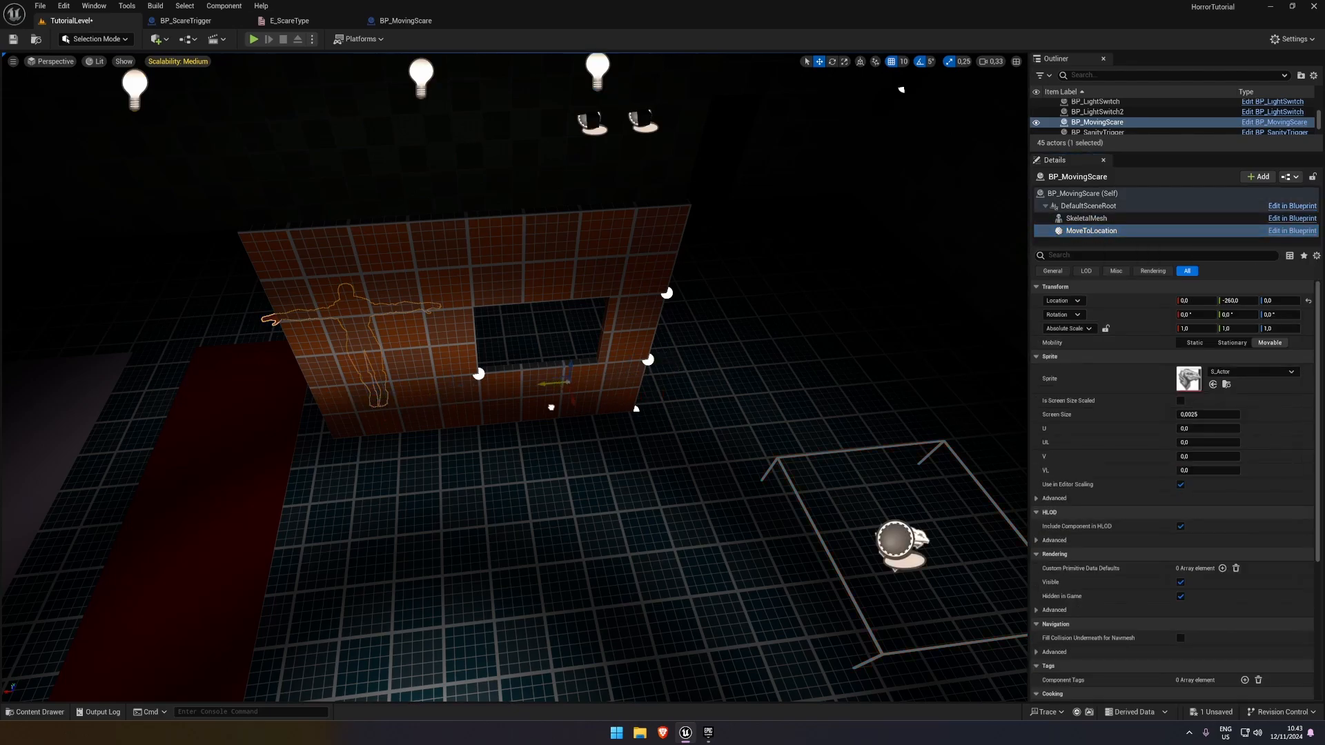
Extend the blockout wall's blocks farther out on the side of the window opposite the character
{"action": "right_click_drag", "start_coordinate": [626, 436], "coordinate": [624, 433]}
{"action": "left_click", "coordinate": [619, 433]}
{"action": "left_click_drag", "start_coordinate": [536, 431], "coordinate": [615, 433]}
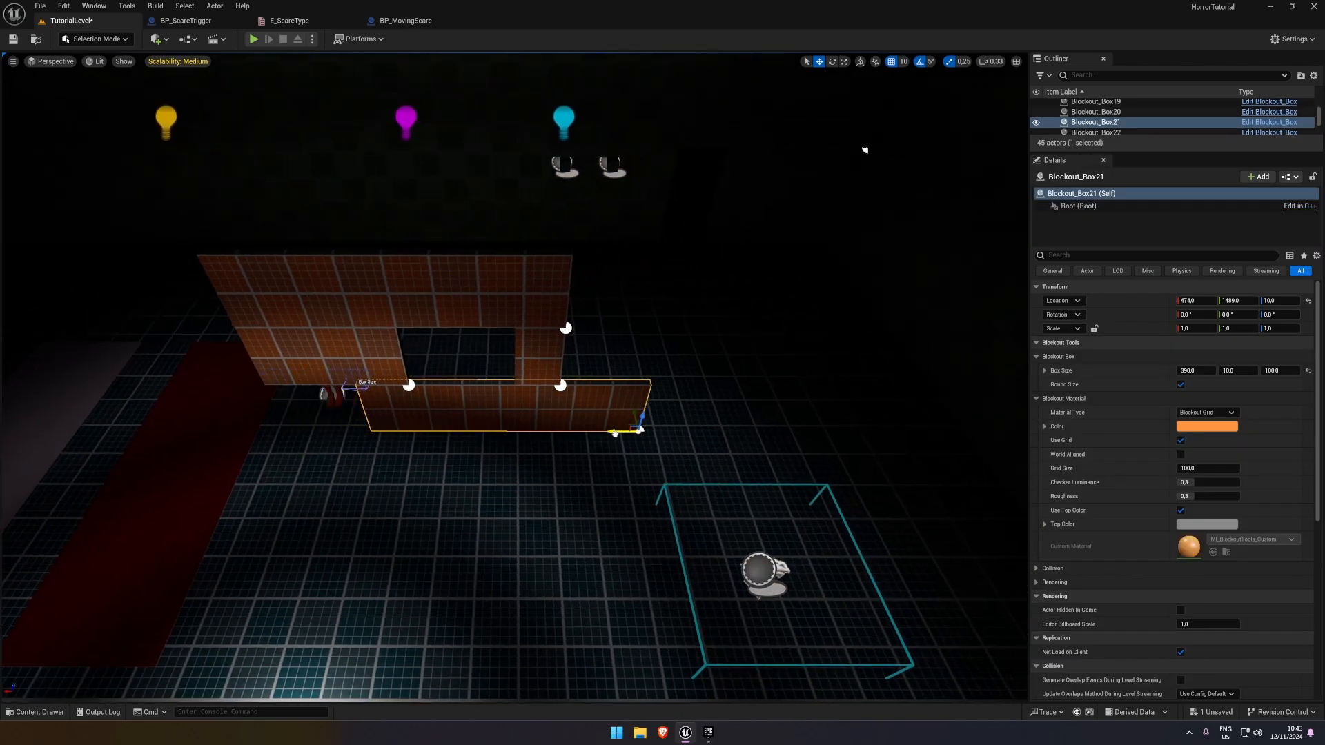
{"action": "left_click", "coordinate": [555, 370]}
{"action": "left_click_drag", "start_coordinate": [545, 383], "coordinate": [629, 387]}
{"action": "left_click", "coordinate": [641, 428]}
{"action": "right_click_drag", "start_coordinate": [642, 429], "coordinate": [578, 302]}
{"action": "left_click", "coordinate": [579, 301]}
{"action": "right_click", "coordinate": [570, 299]}
{"action": "right_click_drag", "start_coordinate": [548, 425], "coordinate": [690, 500]}
{"action": "left_click", "coordinate": [732, 454]}
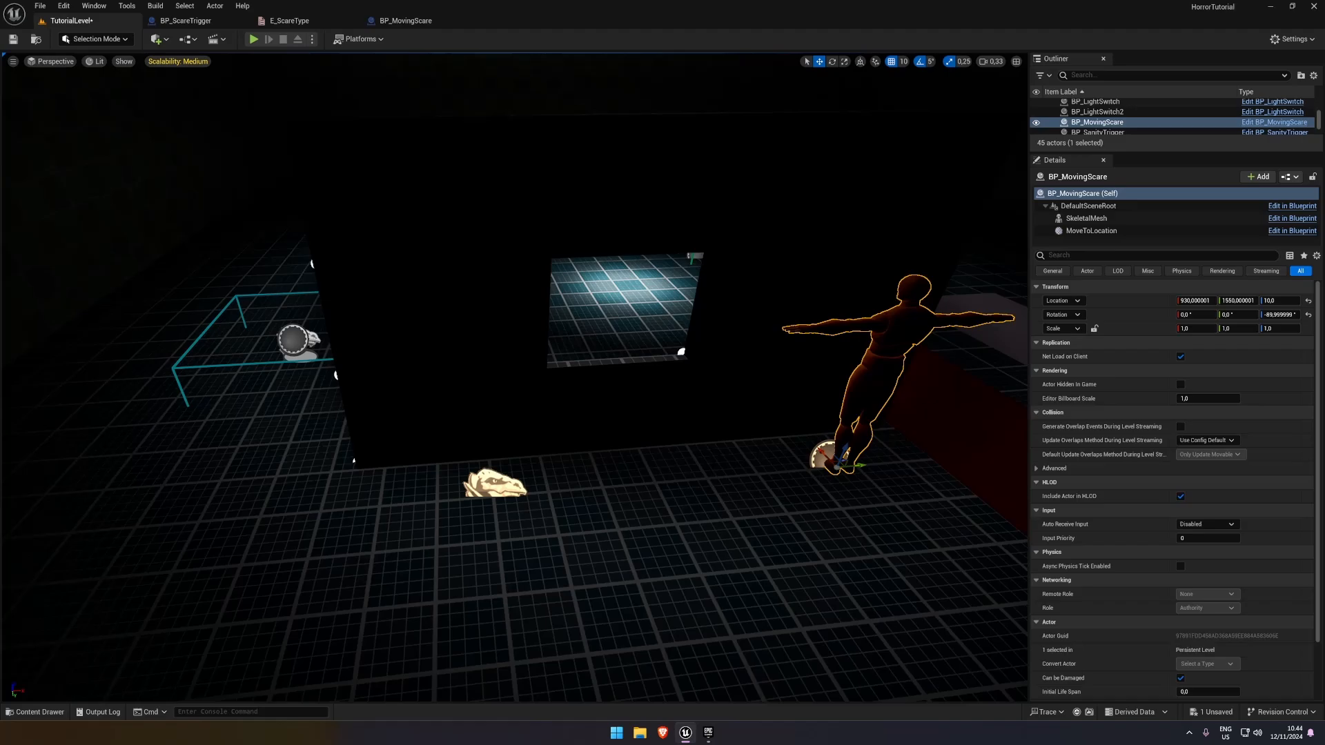
Move the placed actor's MoveToLocation behind the newly extended wall section at Y -370, and save the level
{"action": "left_click", "coordinate": [1108, 231]}
{"action": "left_click_drag", "start_coordinate": [515, 490], "coordinate": [475, 491]}
{"action": "right_click_drag", "start_coordinate": [477, 493], "coordinate": [752, 514]}
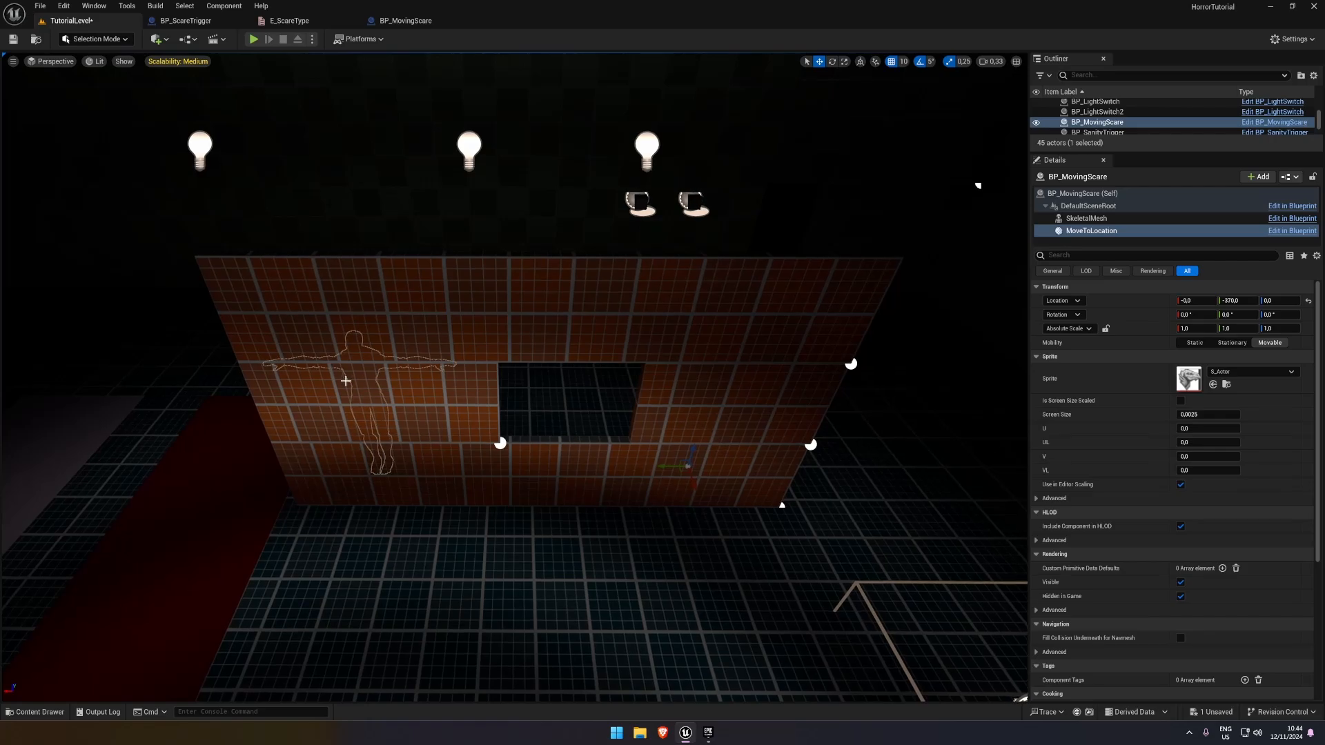
{"action": "left_click", "coordinate": [13, 39]}
Implement the BPI_Scares interface in BP_MovingScare, and compile and save the Blueprint
{"action": "left_click", "coordinate": [406, 20]}
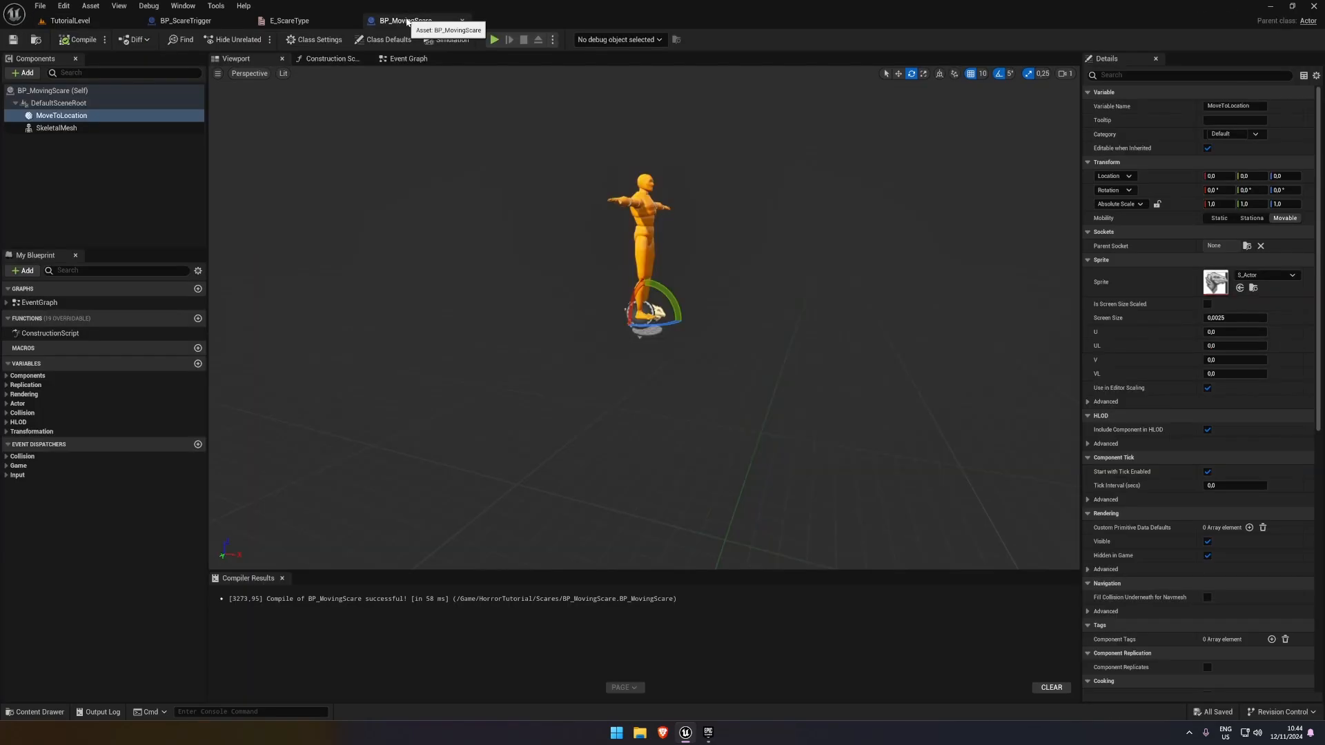
{"action": "left_click", "coordinate": [406, 60]}
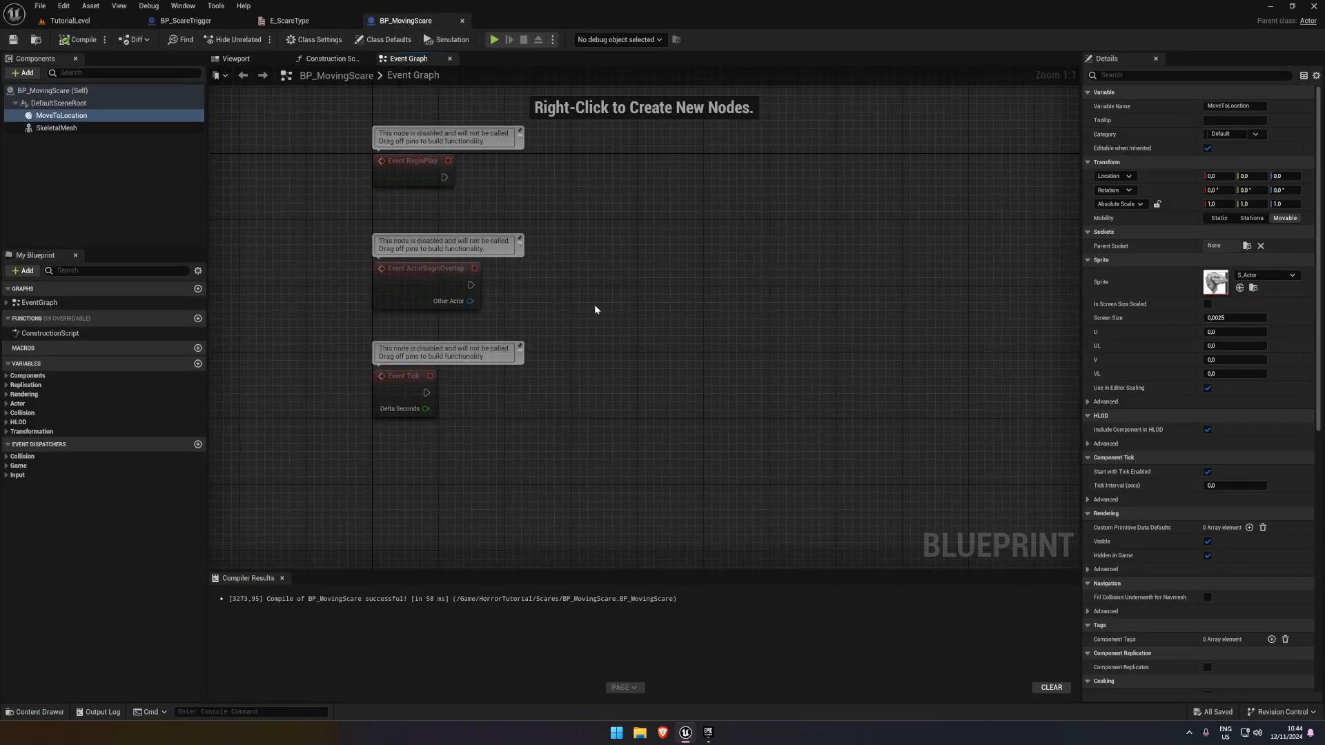
{"action": "left_click_drag", "start_coordinate": [594, 456], "coordinate": [332, 260]}
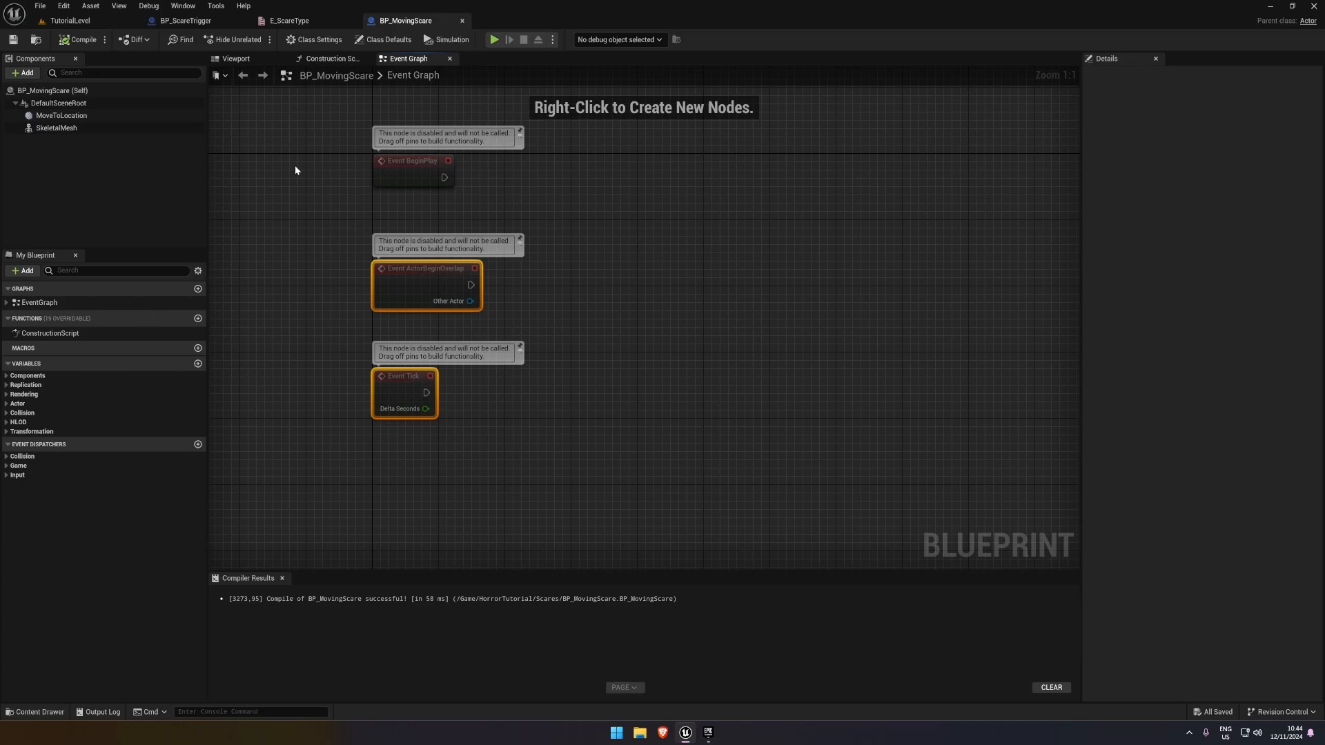
{"action": "left_click", "coordinate": [294, 42]}
{"action": "left_click", "coordinate": [1223, 386]}
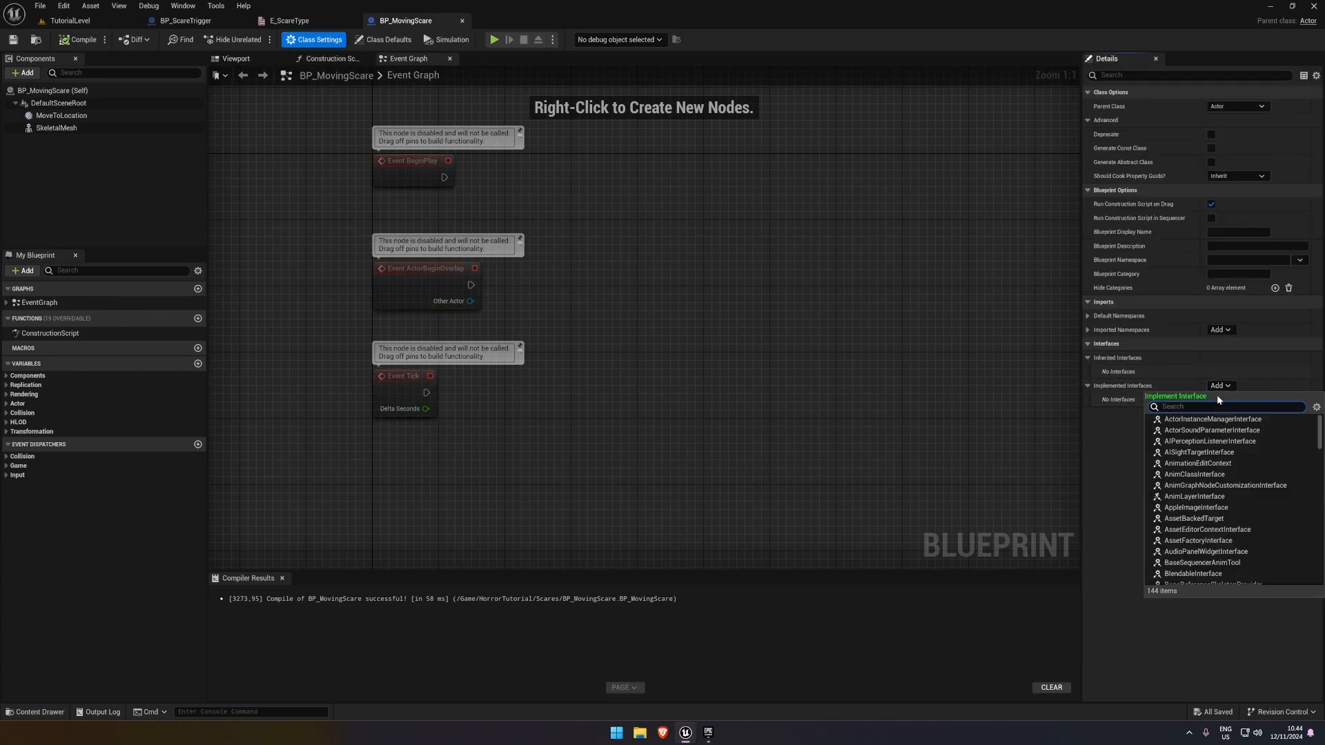
{"action": "type", "text": "bpi_scar"}
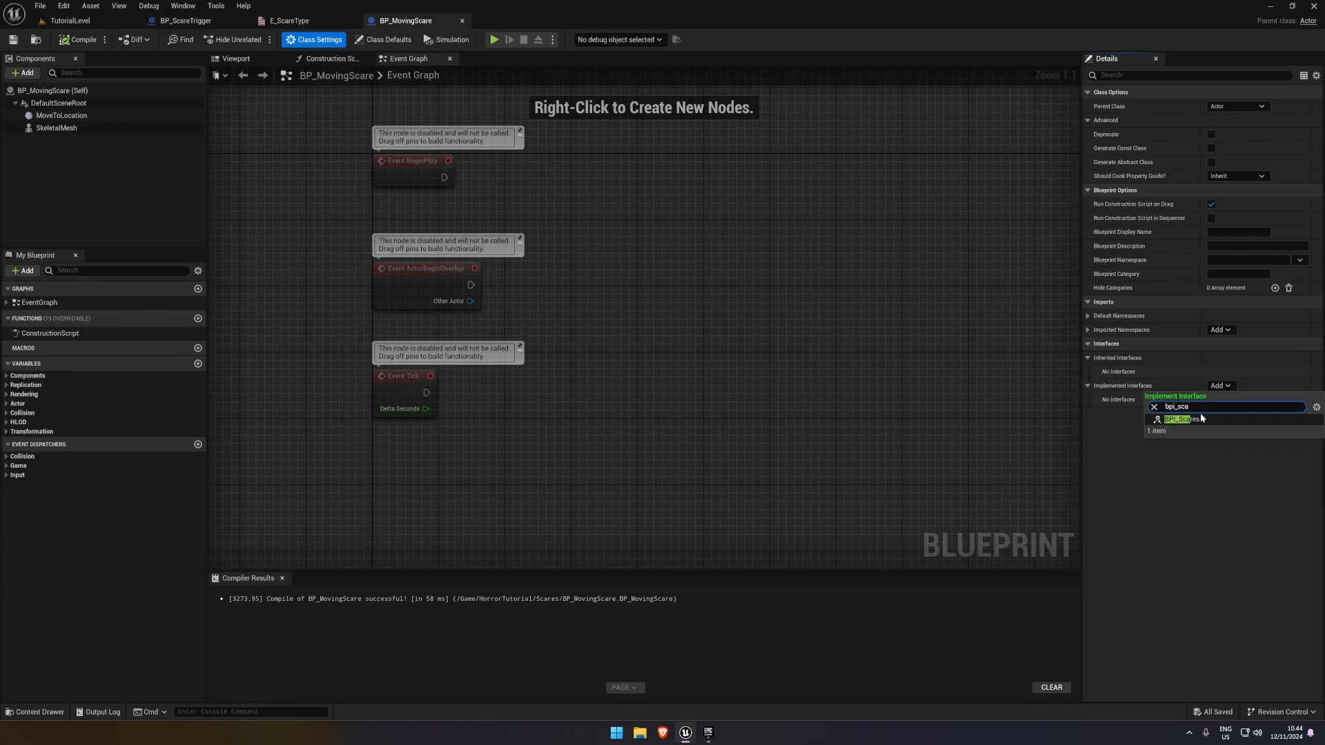
{"action": "left_click", "coordinate": [1191, 419]}
{"action": "left_click", "coordinate": [81, 40]}
{"action": "left_click", "coordinate": [13, 40]}
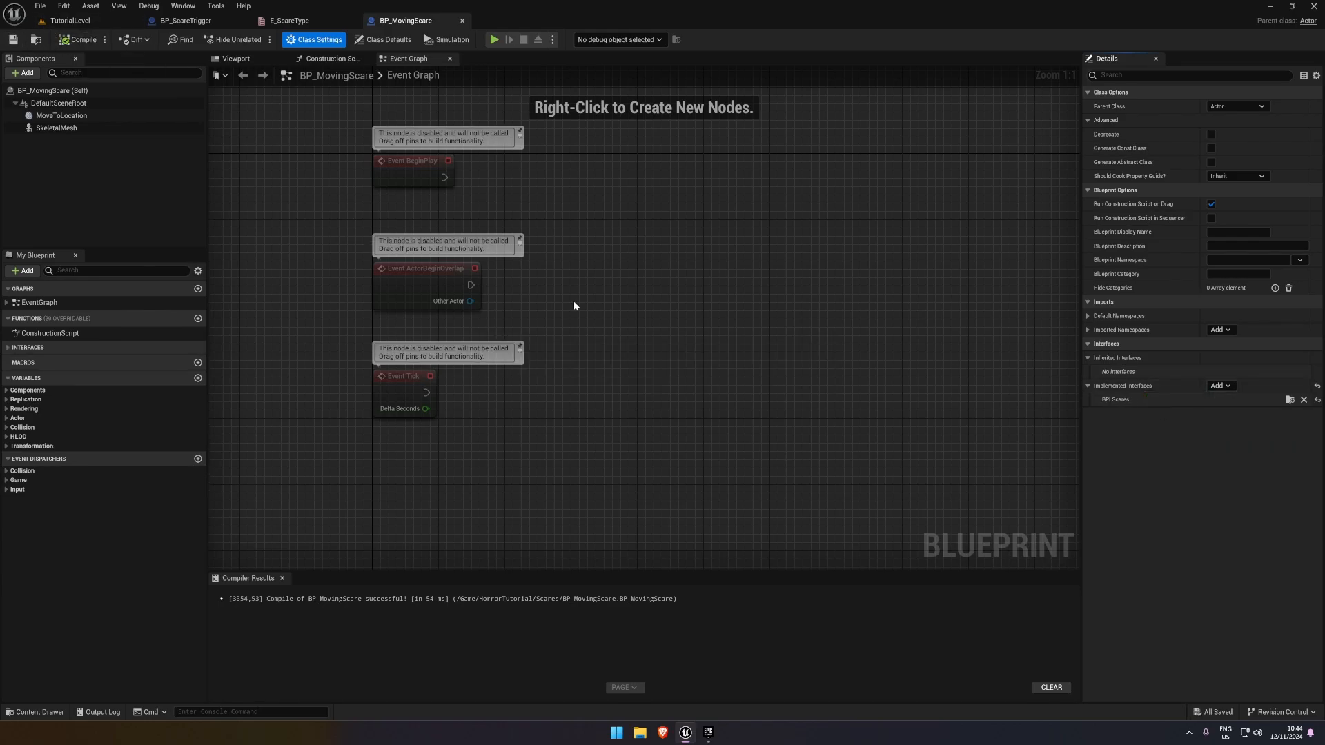
Add the Do Scare interface event to BP_MovingScare's Event Graph
{"action": "right_click_drag", "start_coordinate": [565, 355], "coordinate": [503, 406]}
{"action": "scroll", "coordinate": [519, 386], "scroll_direction": "down", "scroll_amount": 1}
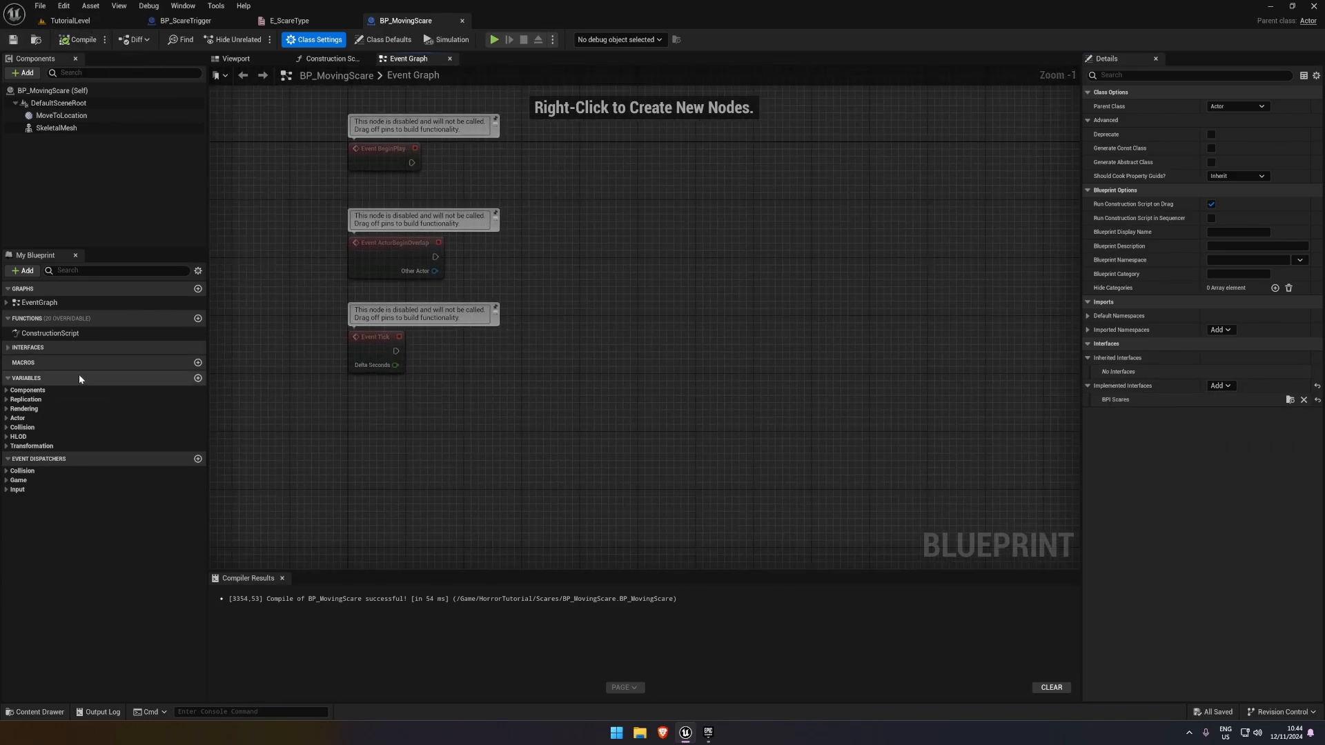
{"action": "left_click", "coordinate": [20, 347]}
{"action": "double_click", "coordinate": [34, 360]}
{"action": "right_click_drag", "start_coordinate": [727, 382], "coordinate": [464, 328]}
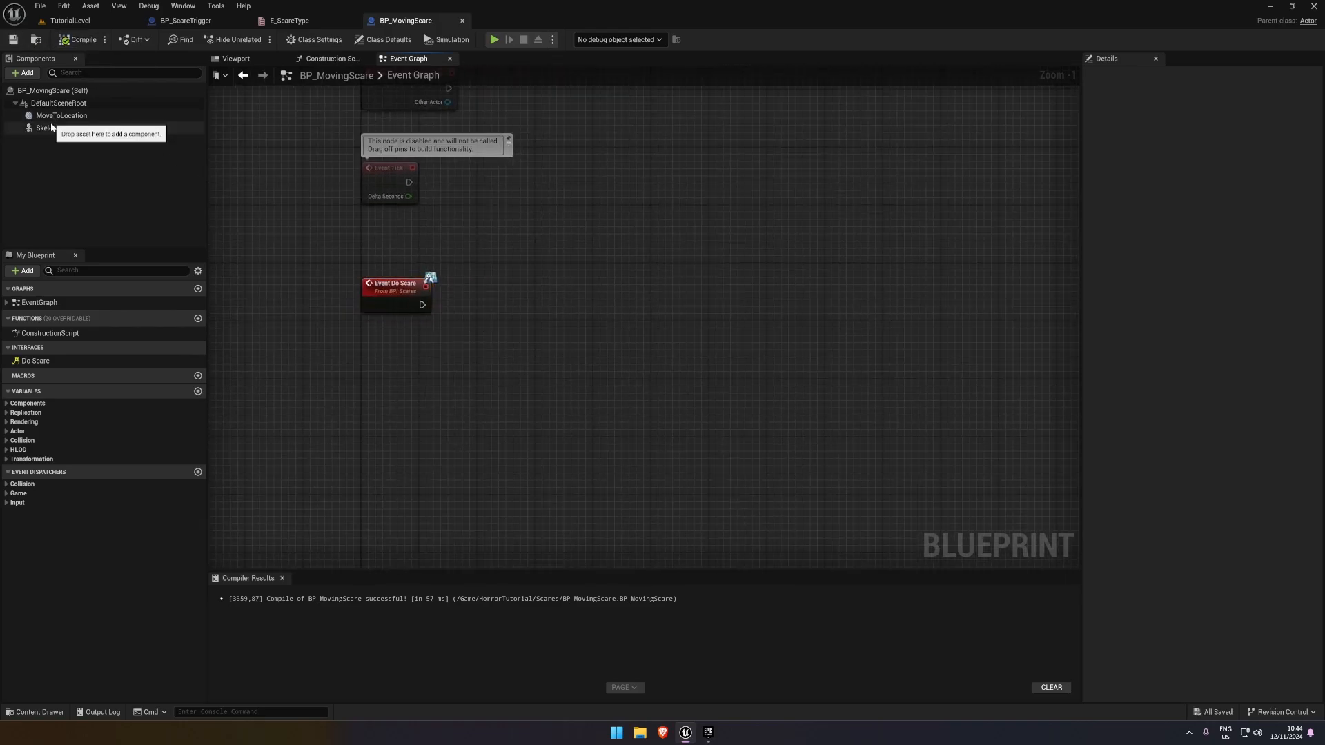
Add a Skeletal Mesh component reference below Event Do Scare in the Event Graph
{"action": "left_click_drag", "start_coordinate": [57, 128], "coordinate": [365, 399]}
{"action": "scroll", "coordinate": [436, 398], "scroll_direction": "up", "scroll_amount": 1}
{"action": "left_click", "coordinate": [436, 367]}
{"action": "left_click", "coordinate": [445, 315]}
{"action": "left_click", "coordinate": [379, 274]}
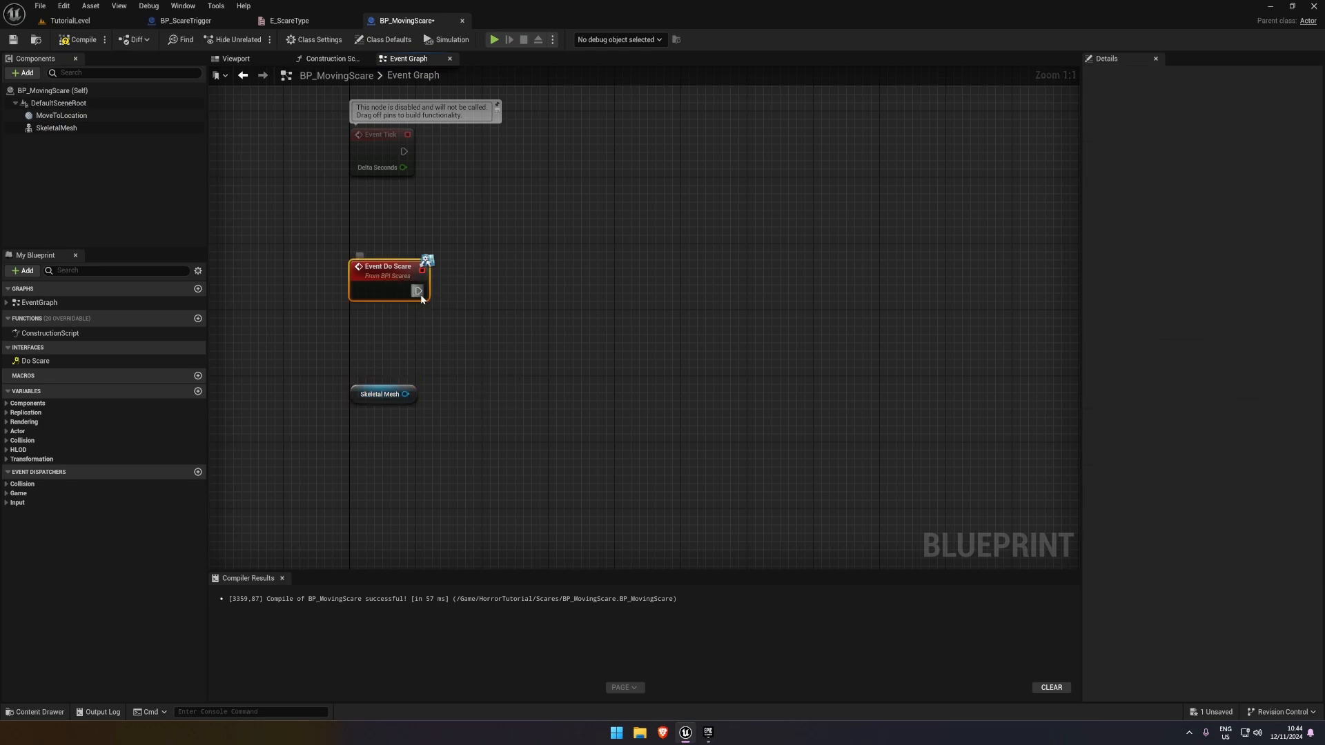
Connect a new timeline named MoveTimeline to Event Do Scare and line it up beside the event
{"action": "left_click_drag", "start_coordinate": [419, 292], "coordinate": [571, 328]}
{"action": "type", "text": "timeline"}
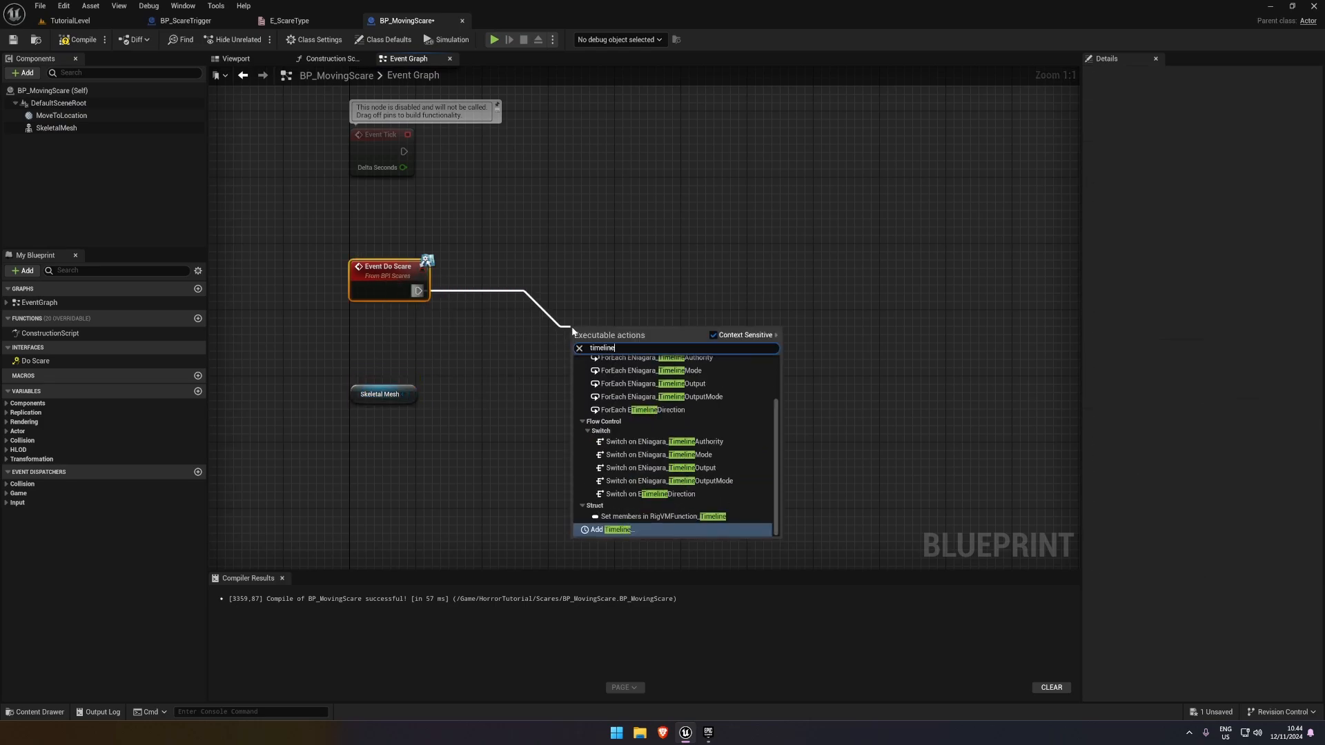
{"action": "key", "text": "Return"}
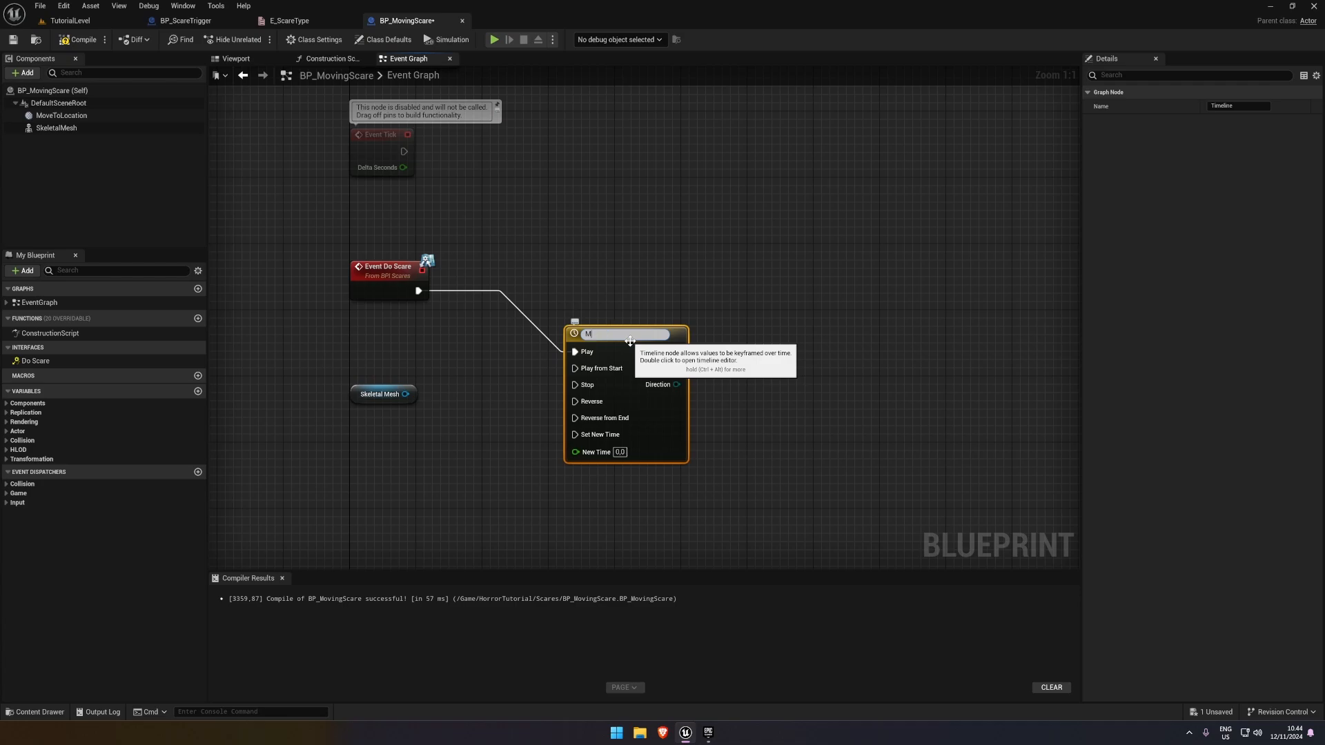
{"action": "type", "text": "MoveTimeline"}
{"action": "key", "text": "Return"}
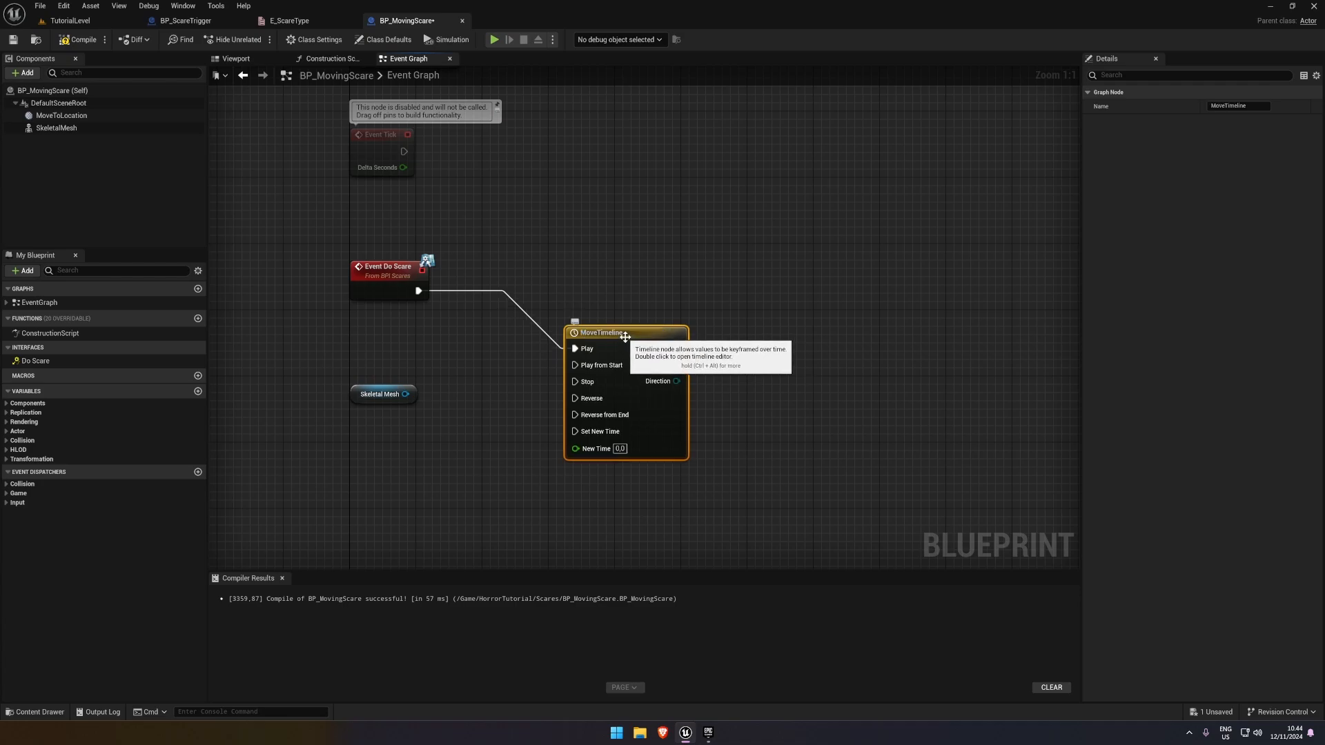
{"action": "left_click_drag", "start_coordinate": [630, 340], "coordinate": [555, 283]}
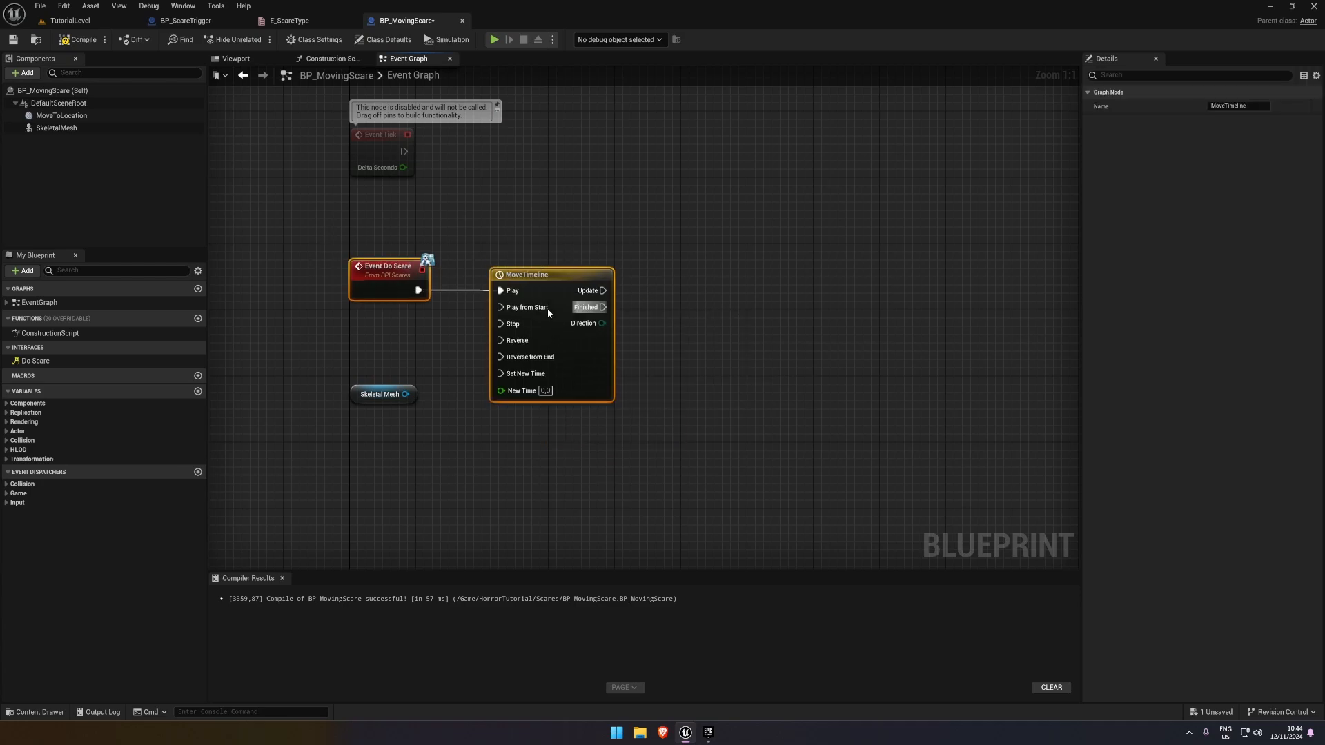
Open MoveTimeline, set its length to 1.00, and add a float track
{"action": "double_click", "coordinate": [529, 287]}
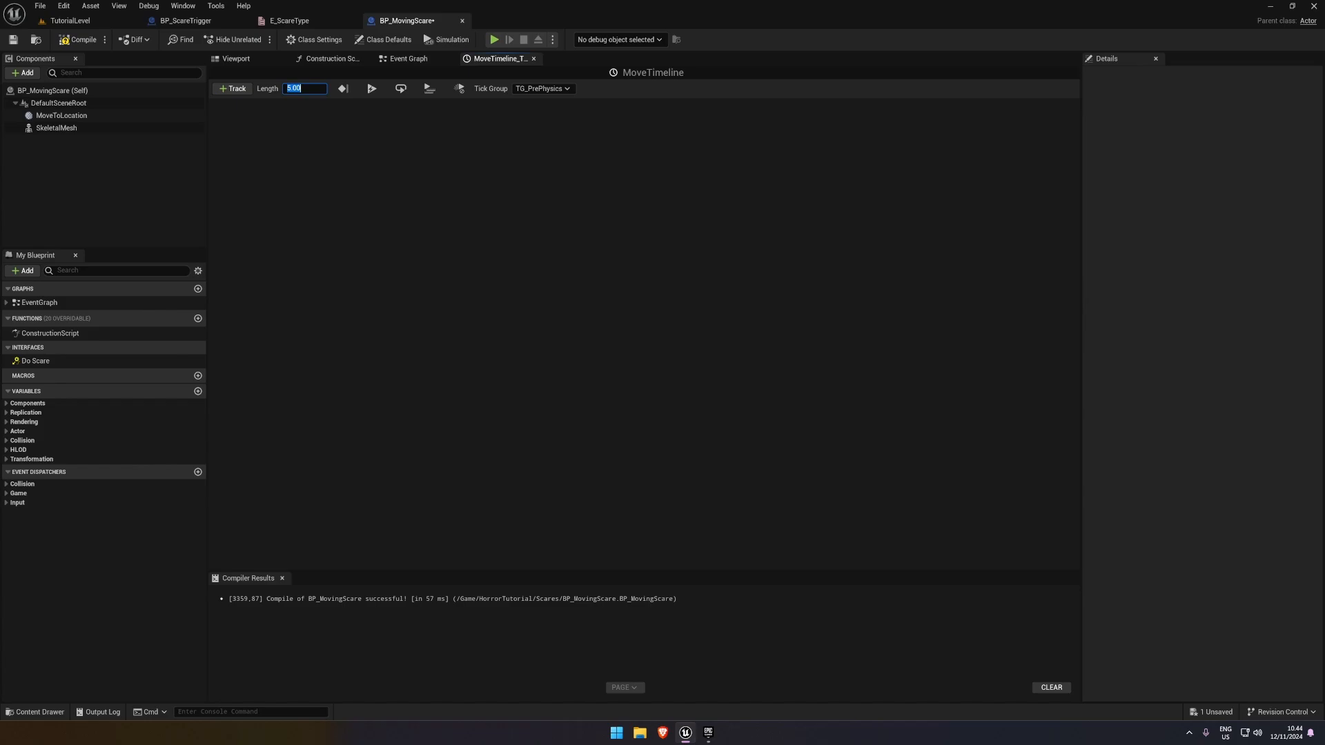
{"action": "left_click", "coordinate": [232, 88]}
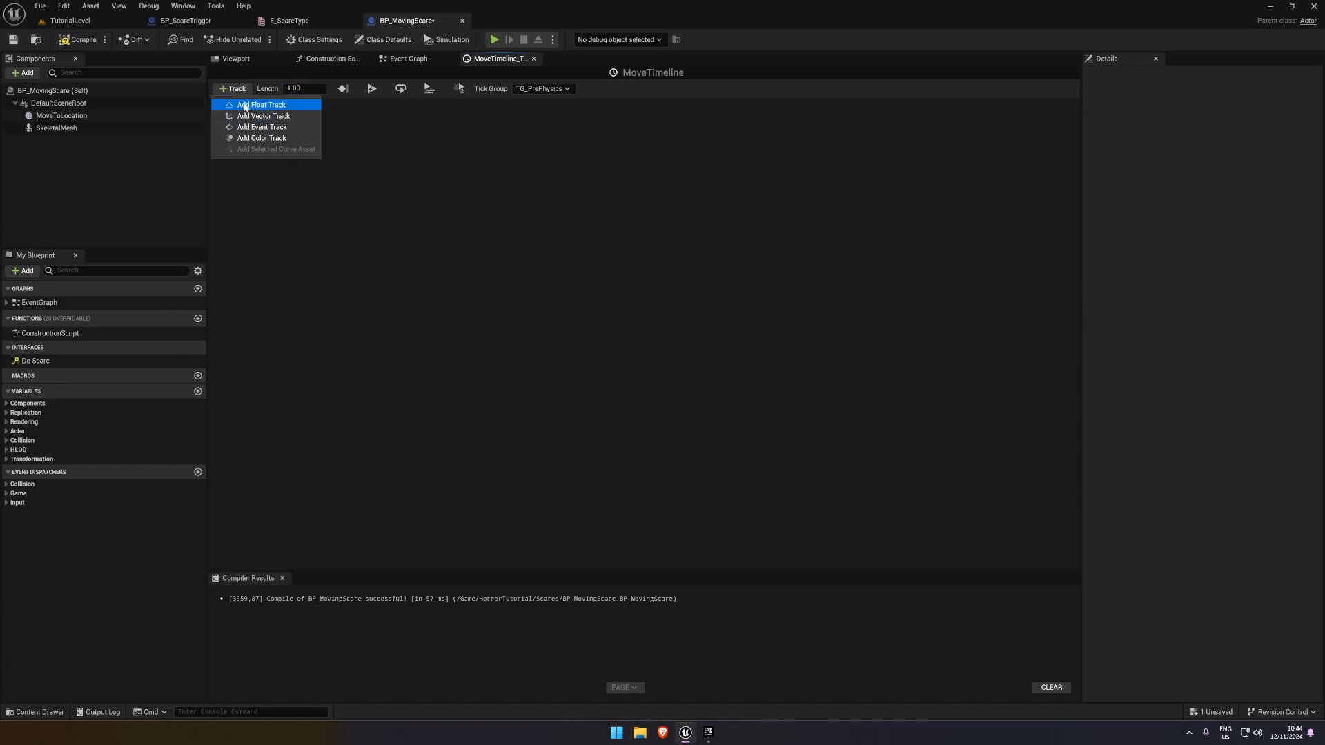
{"action": "left_click", "coordinate": [304, 88]}
{"action": "left_click", "coordinate": [231, 88]}
{"action": "left_click", "coordinate": [271, 104]}
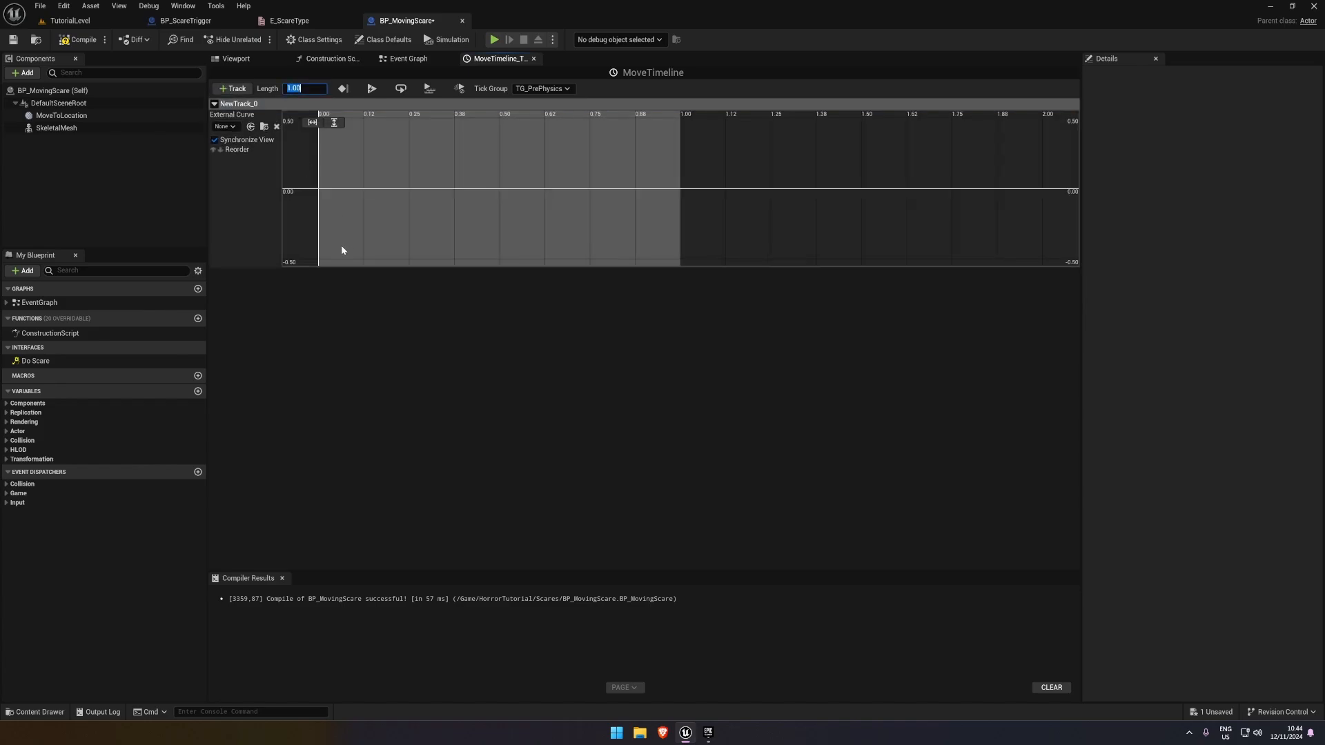
Add two keys to the MoveTimeline float track, one at the start and one near 1.00
{"action": "right_click", "coordinate": [319, 193]}
{"action": "left_click", "coordinate": [341, 211]}
{"action": "right_click", "coordinate": [673, 195]}
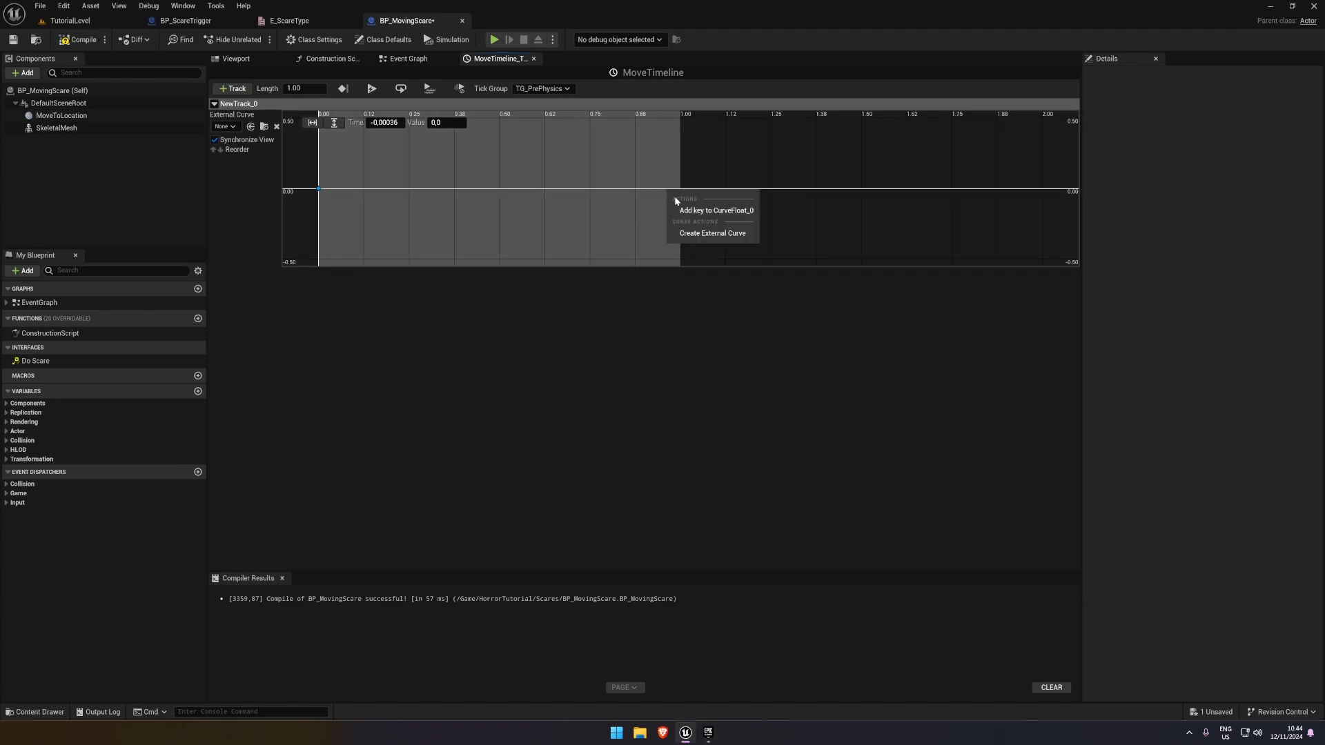
{"action": "left_click", "coordinate": [724, 211]}
{"action": "right_click", "coordinate": [608, 195]}
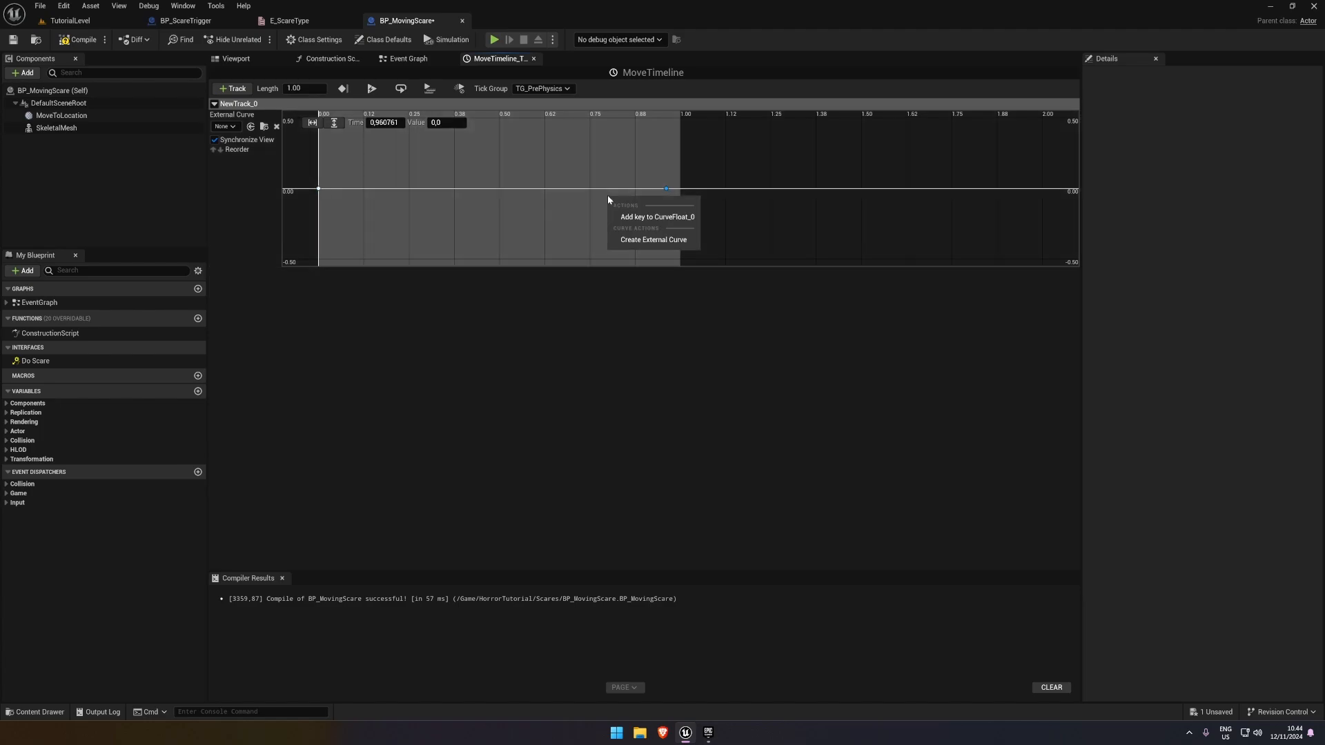
{"action": "left_click", "coordinate": [345, 191]}
Set the first key's time to 0 and the second key to time 1, value 1, and save the compiled blueprint
{"action": "left_click", "coordinate": [319, 188]}
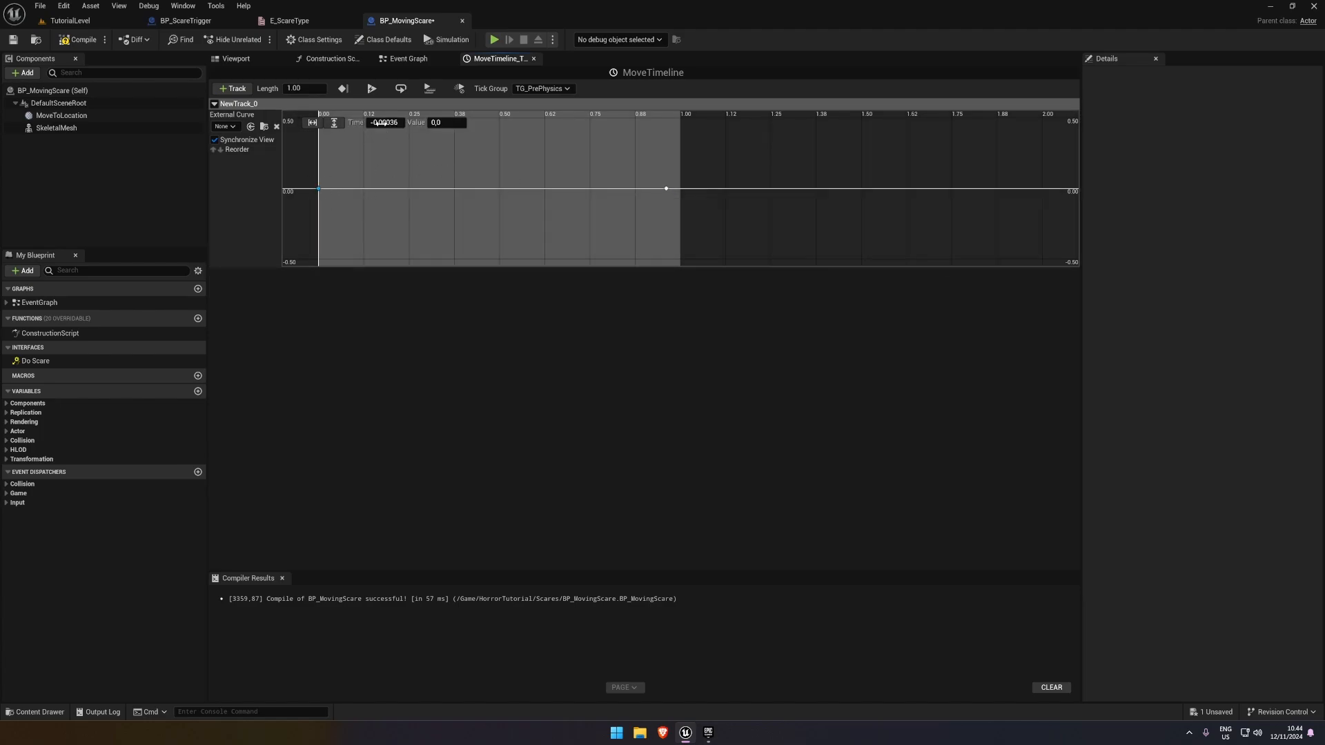
{"action": "type", "text": "0"}
{"action": "key", "text": "Tab"}
{"action": "left_click", "coordinate": [665, 189]}
{"action": "type", "text": "1"}
{"action": "key", "text": "Tab"}
{"action": "type", "text": "1"}
{"action": "key", "text": "Return"}
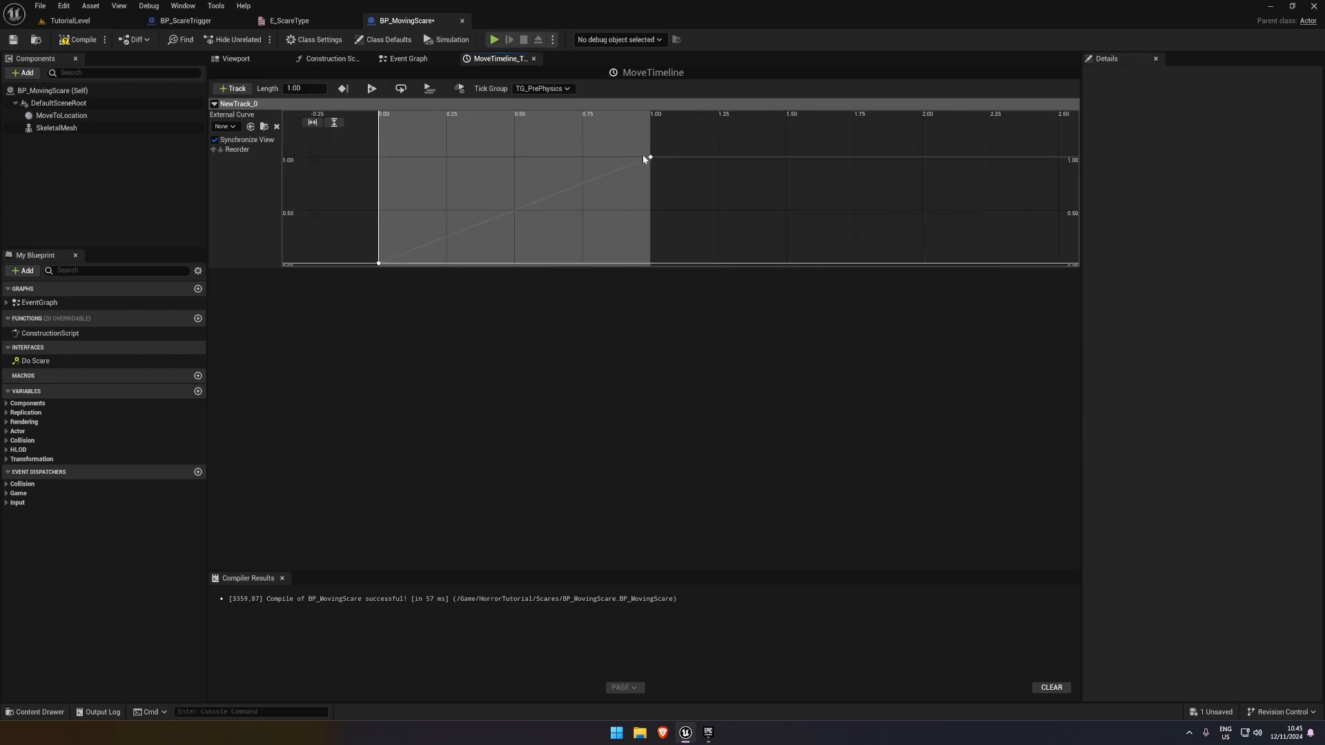
{"action": "left_click", "coordinate": [647, 155]}
{"action": "left_click", "coordinate": [78, 39]}
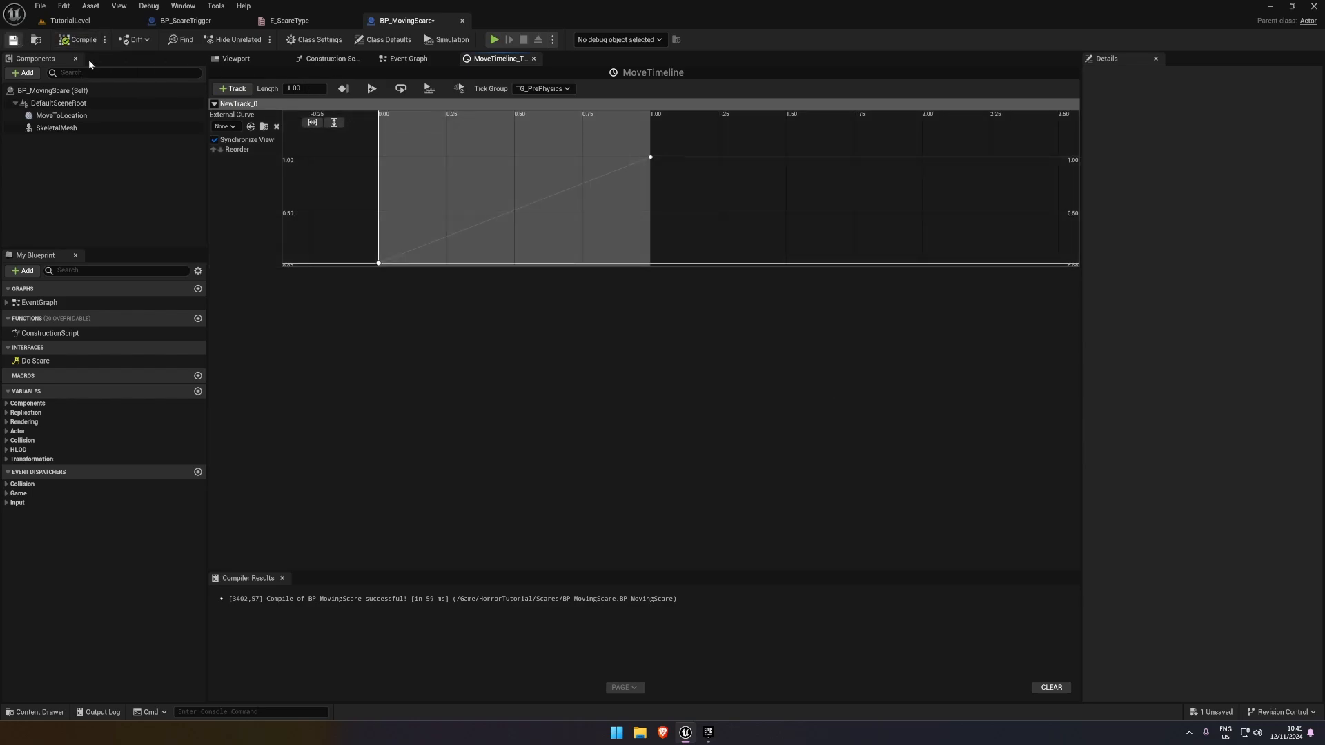
{"action": "left_click", "coordinate": [13, 39]}
Rename MoveTimeline's float track to MoveTrack and return to the Event Graph
{"action": "left_click", "coordinate": [408, 59]}
{"action": "right_click_drag", "start_coordinate": [736, 322], "coordinate": [677, 267]}
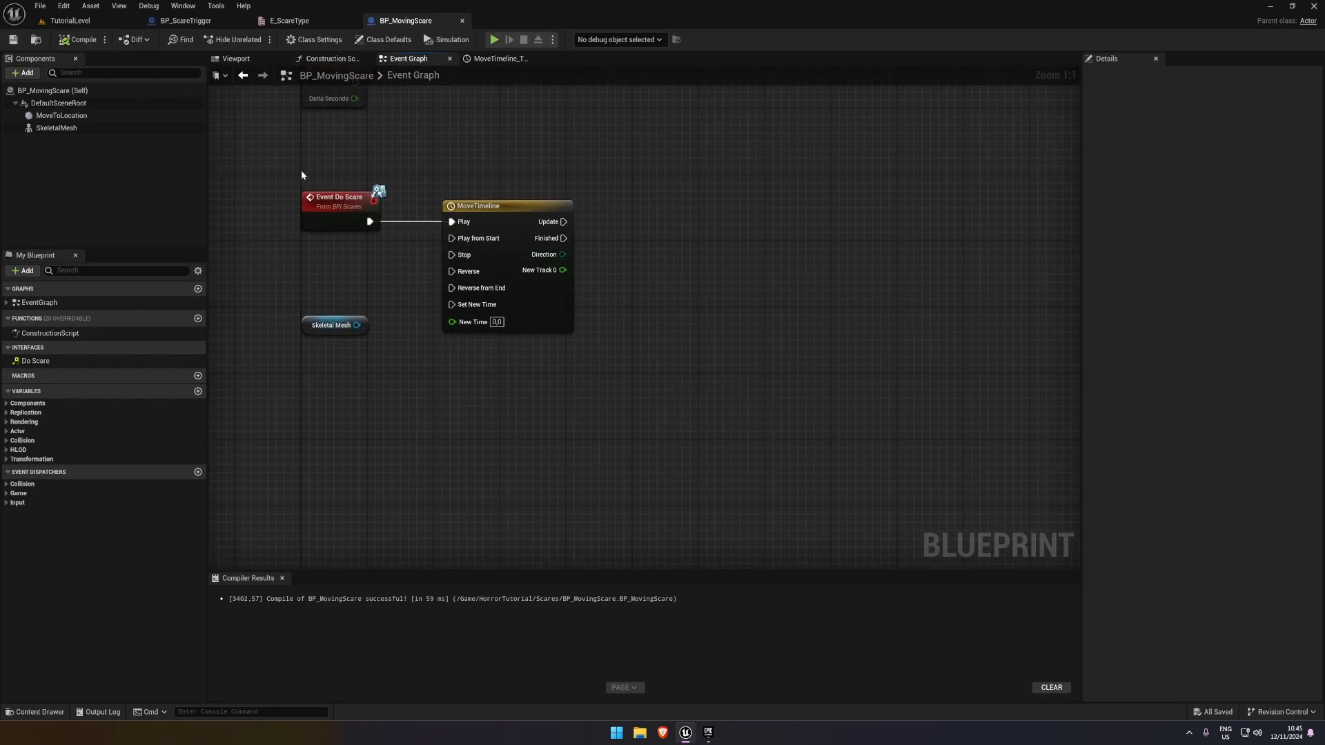
{"action": "left_click", "coordinate": [502, 59]}
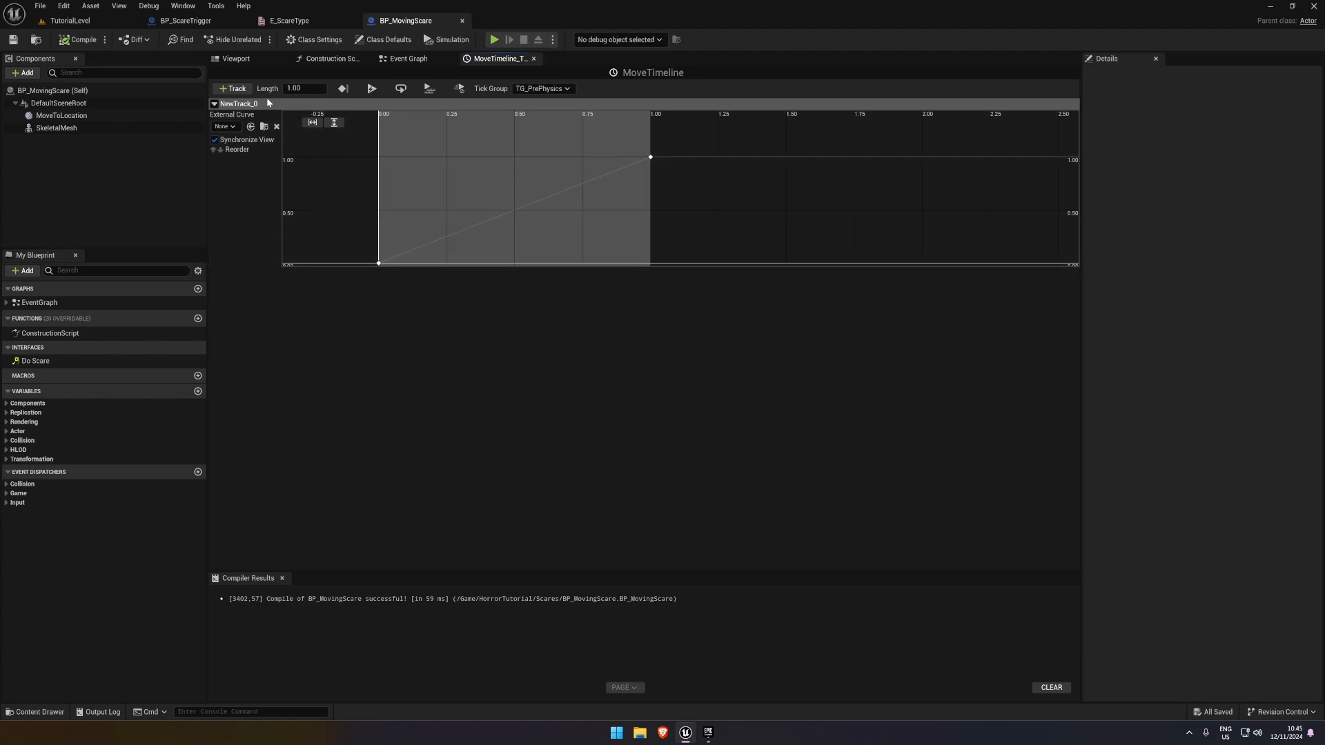
{"action": "double_click", "coordinate": [249, 104]}
{"action": "type", "text": "Mov"}
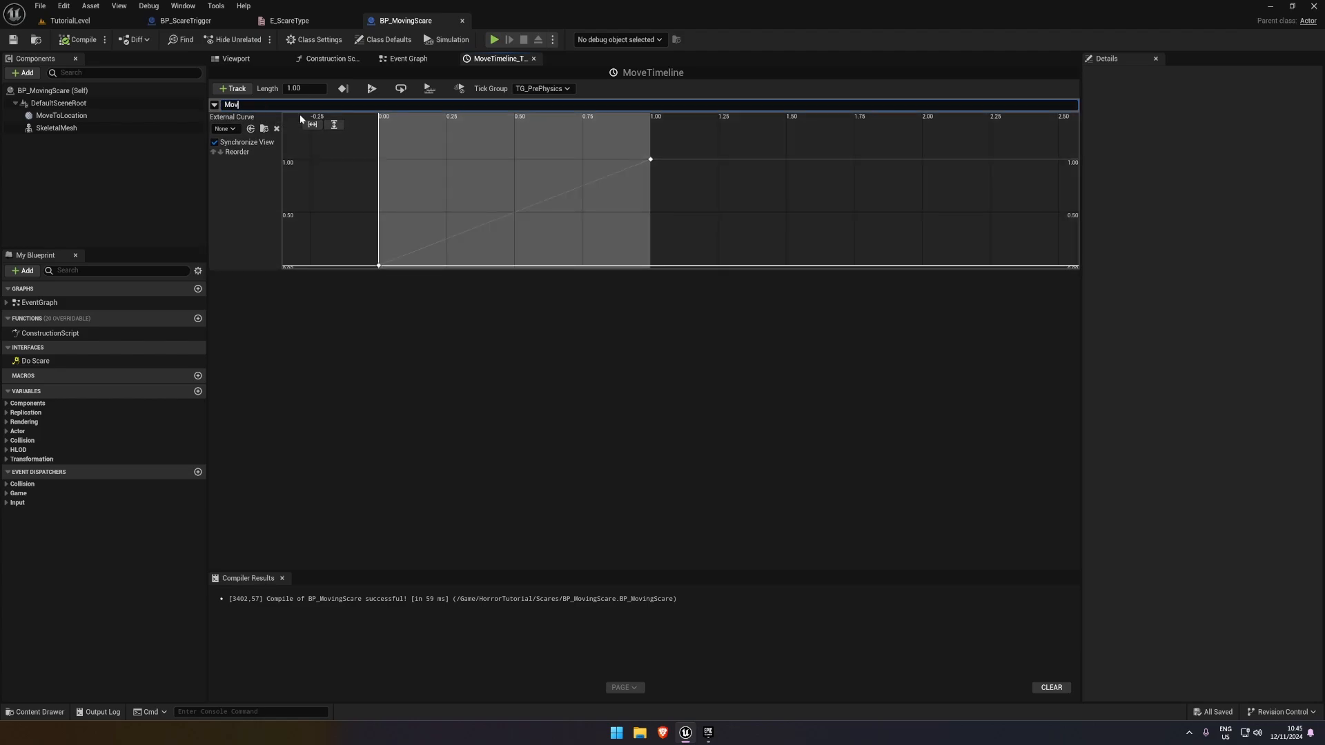
{"action": "type", "text": "eTrack"}
{"action": "key", "text": "Return"}
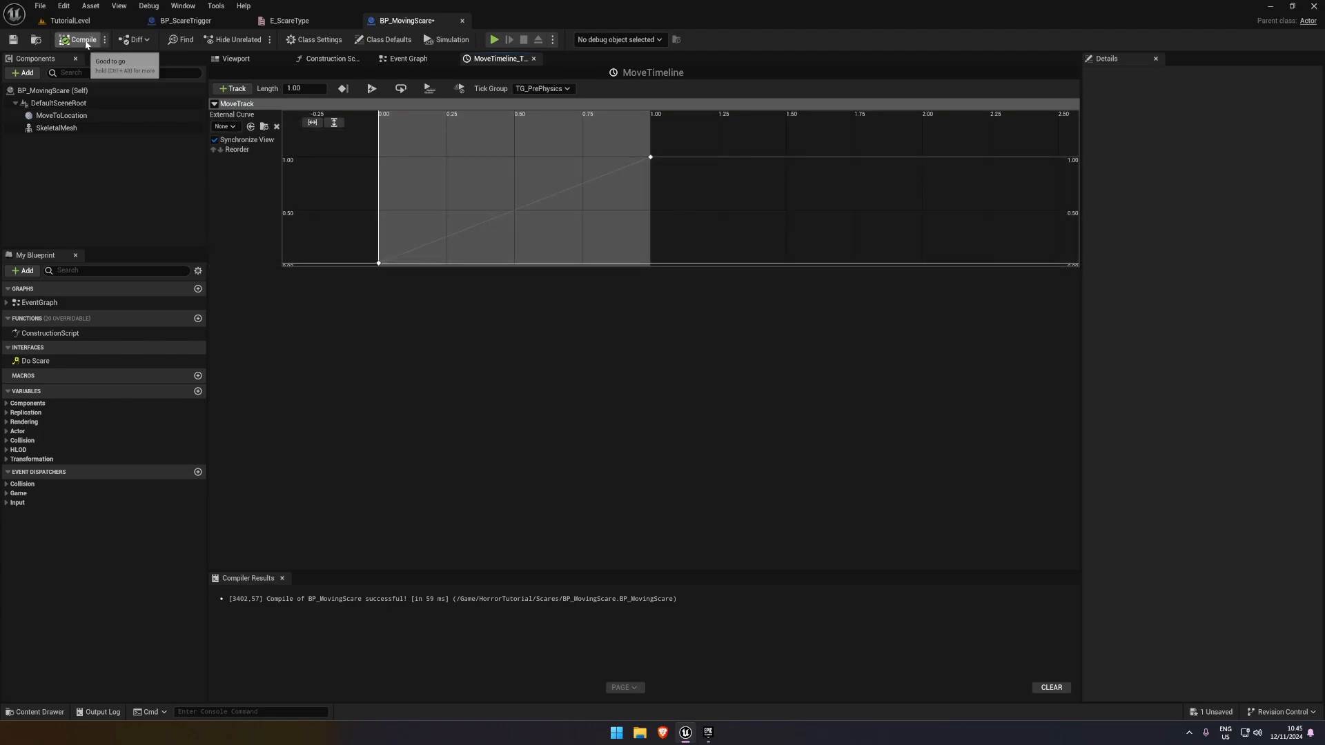
{"action": "left_click", "coordinate": [408, 59]}
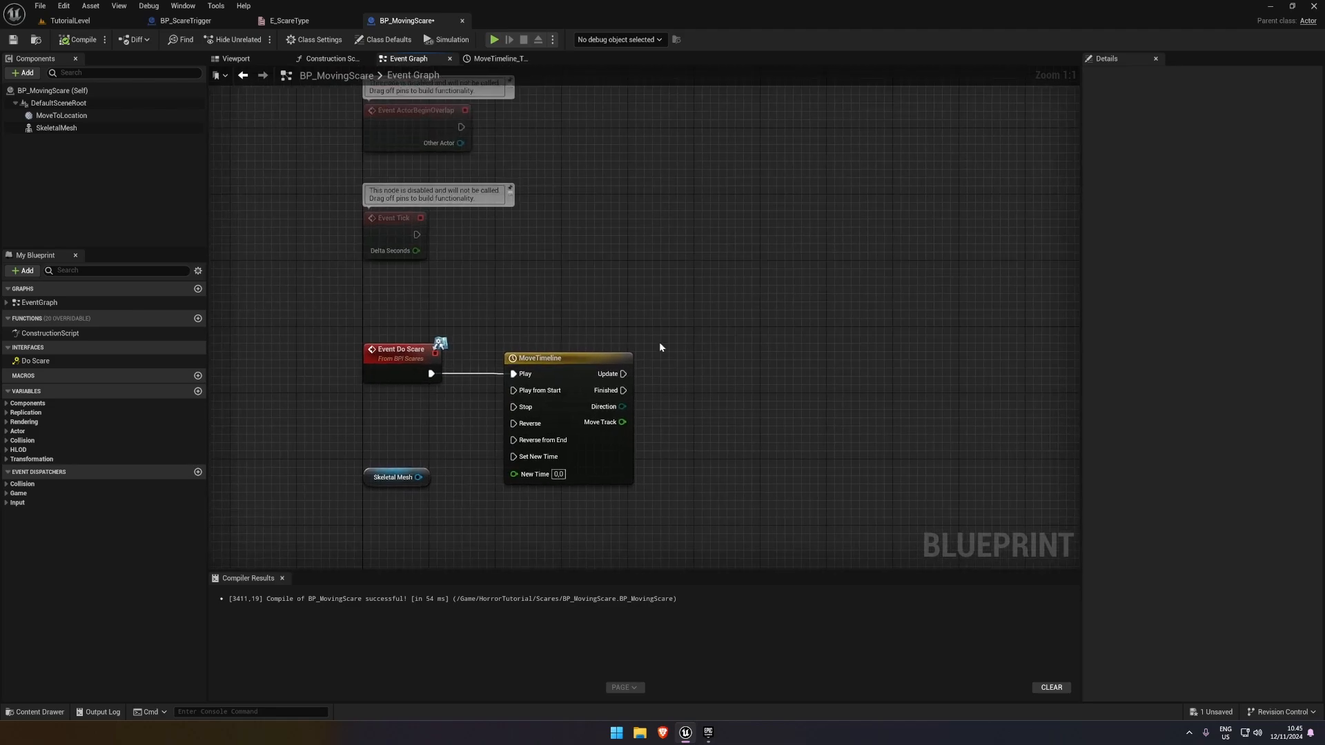
{"action": "right_click_drag", "start_coordinate": [515, 177], "coordinate": [512, 267]}
{"action": "left_click_drag", "start_coordinate": [62, 115], "coordinate": [383, 271]}
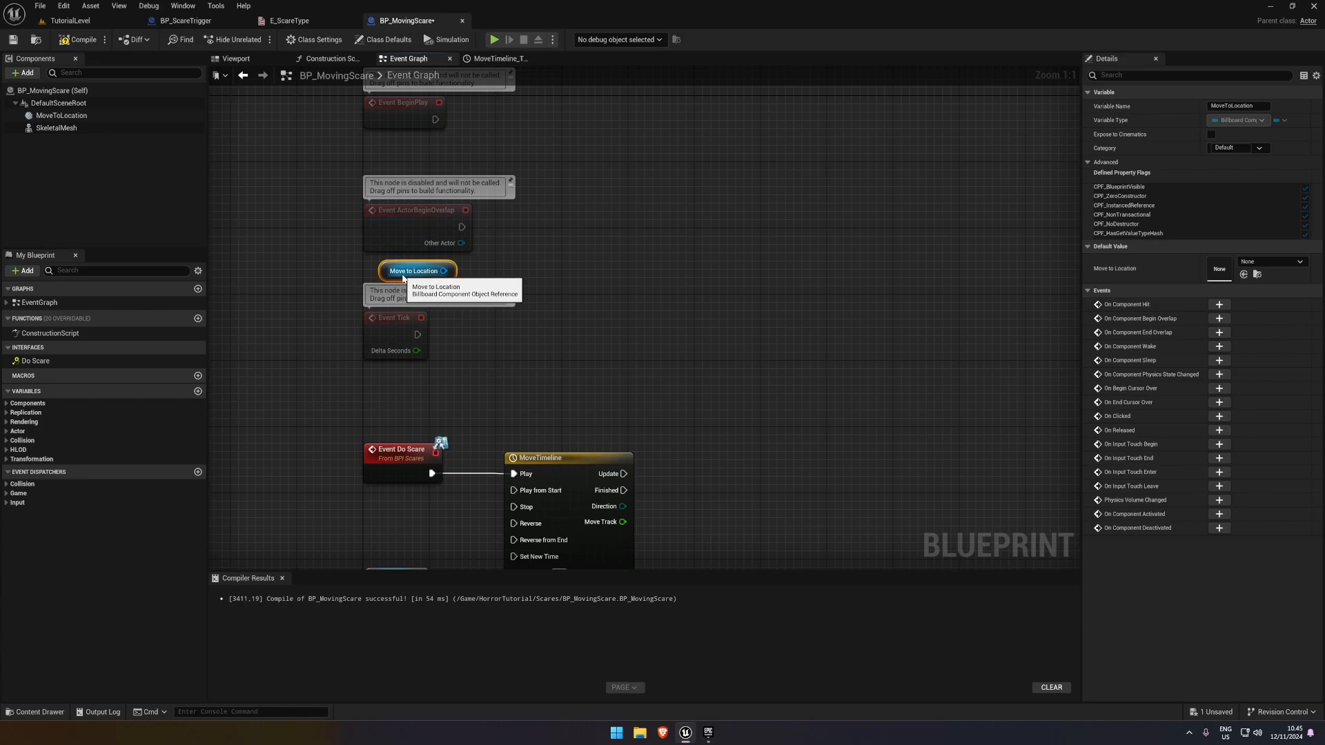
{"action": "key", "text": "Delete"}
Compile and save BP_MovingScare
{"action": "right_click_drag", "start_coordinate": [595, 347], "coordinate": [429, 186]}
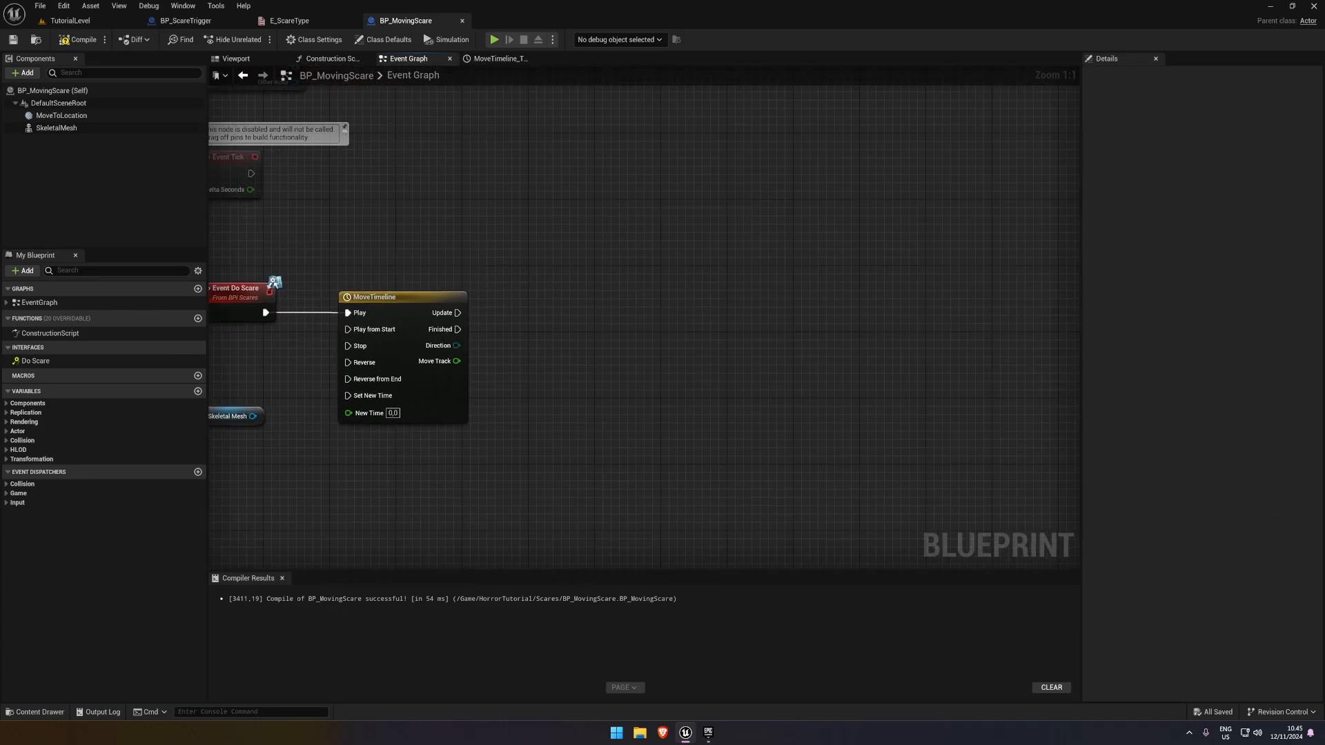
{"action": "left_click", "coordinate": [77, 42]}
{"action": "left_click", "coordinate": [14, 41]}
Place a new Skeletal Mesh reference below MoveTimeline and delete the one below Event Do Scare
{"action": "right_click_drag", "start_coordinate": [247, 305], "coordinate": [252, 233]}
{"action": "right_click_drag", "start_coordinate": [434, 222], "coordinate": [371, 212]}
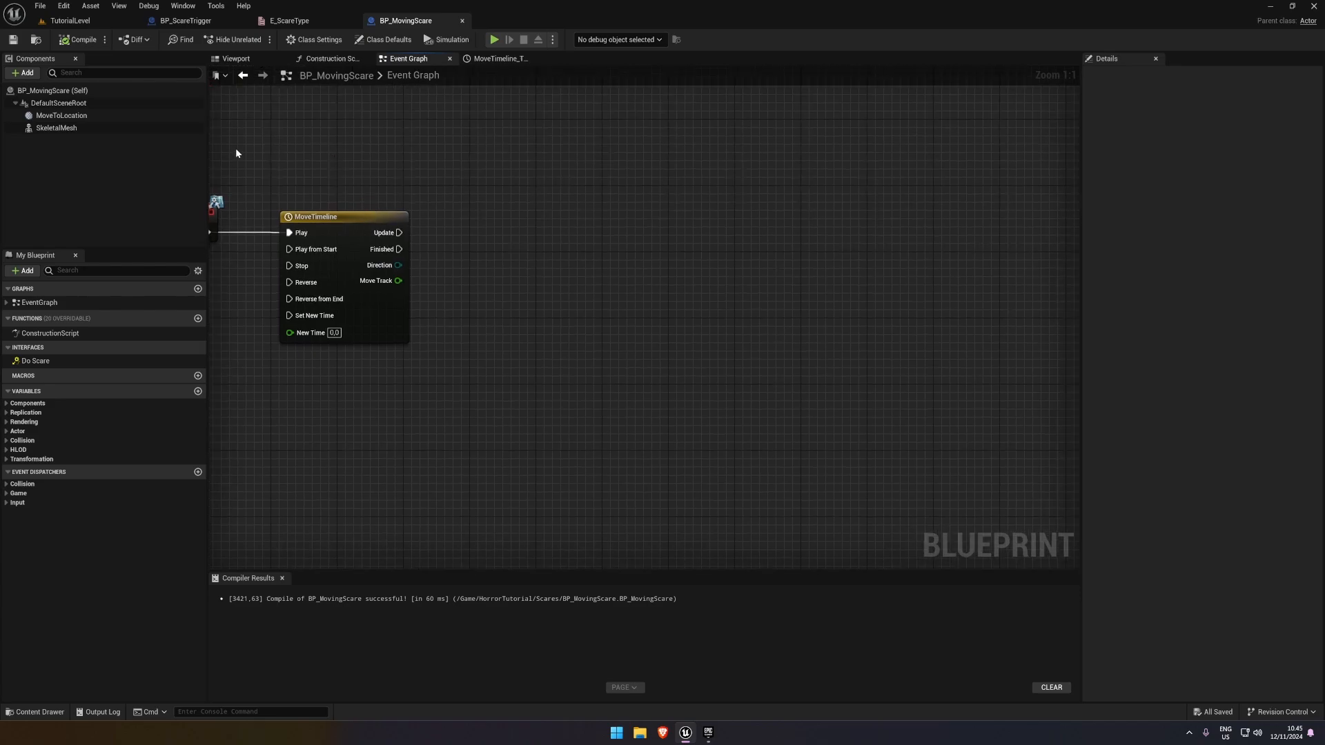
{"action": "left_click_drag", "start_coordinate": [57, 128], "coordinate": [300, 389]}
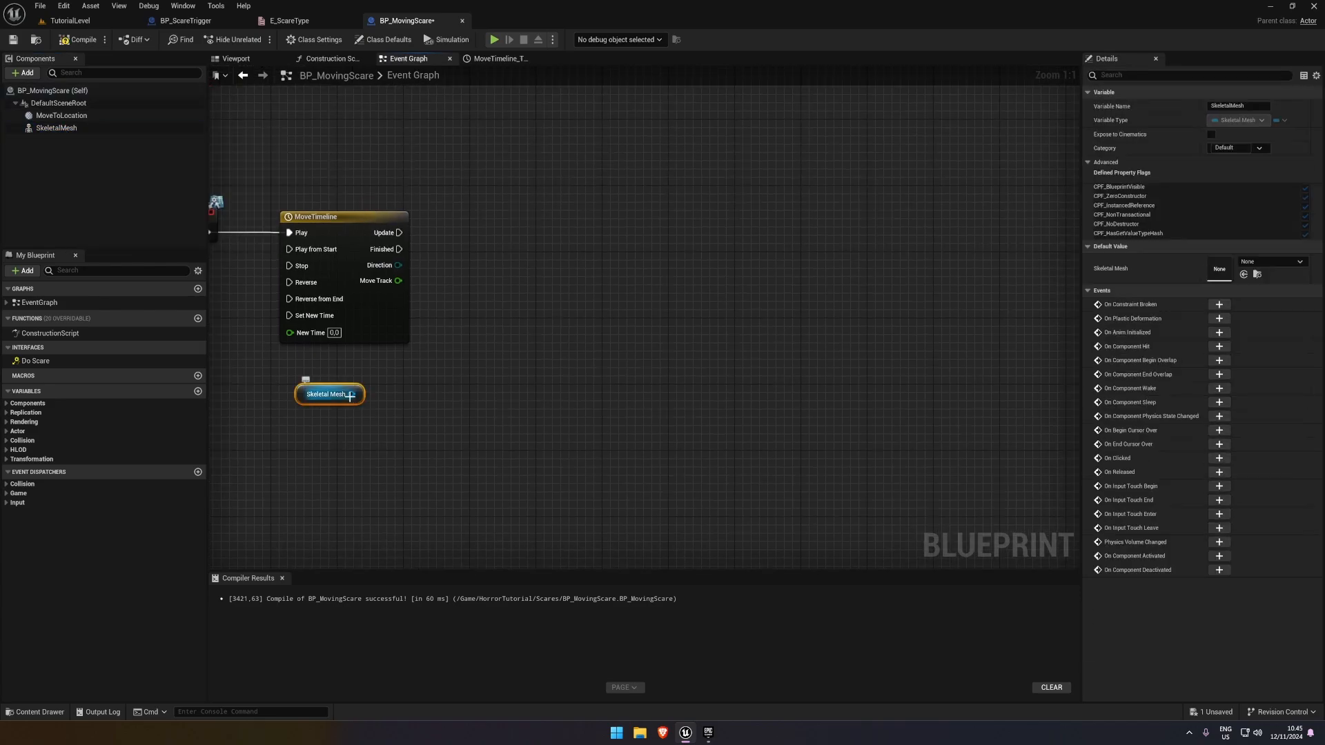
{"action": "right_click_drag", "start_coordinate": [403, 374], "coordinate": [536, 370]}
{"action": "left_click", "coordinate": [537, 369]}
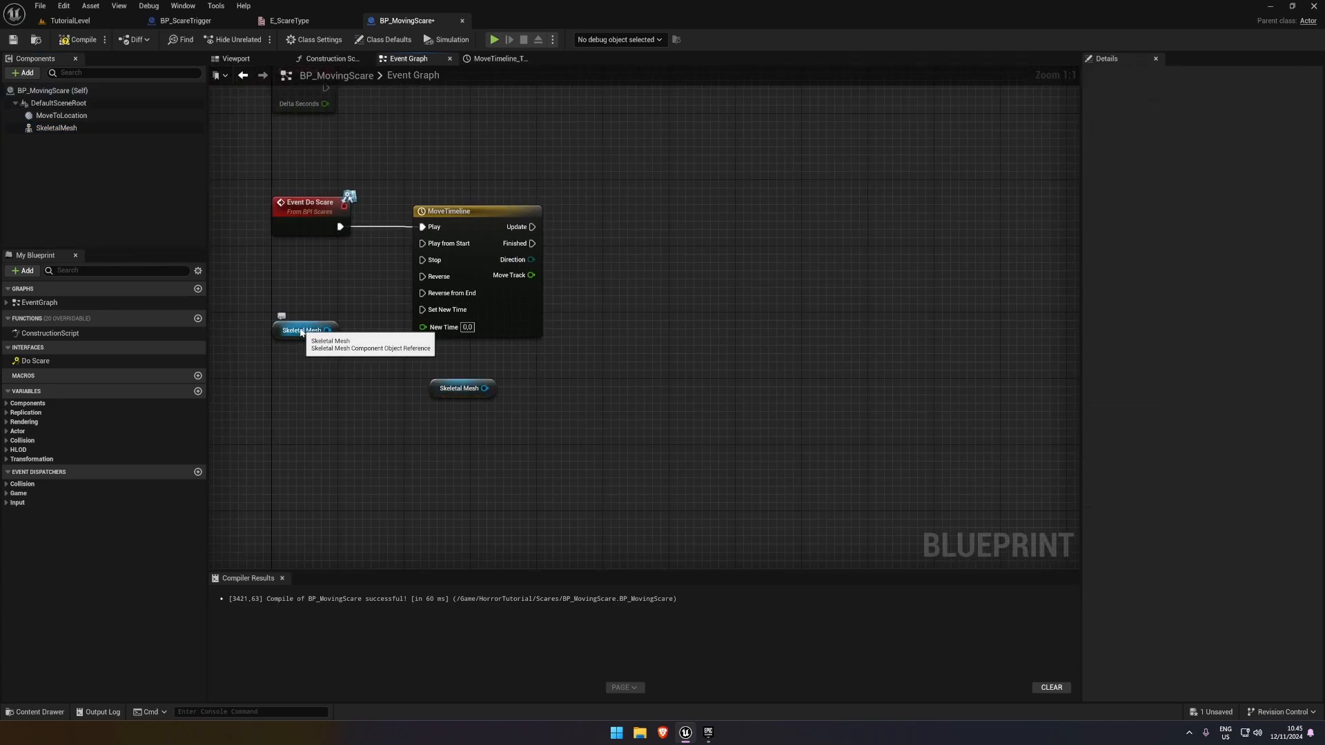
{"action": "left_click", "coordinate": [302, 330]}
{"action": "key", "text": "Delete"}
Add a Set World Location node targeting Skeletal Mesh and run it from MoveTimeline's Update output
{"action": "left_click_drag", "start_coordinate": [484, 388], "coordinate": [600, 338]}
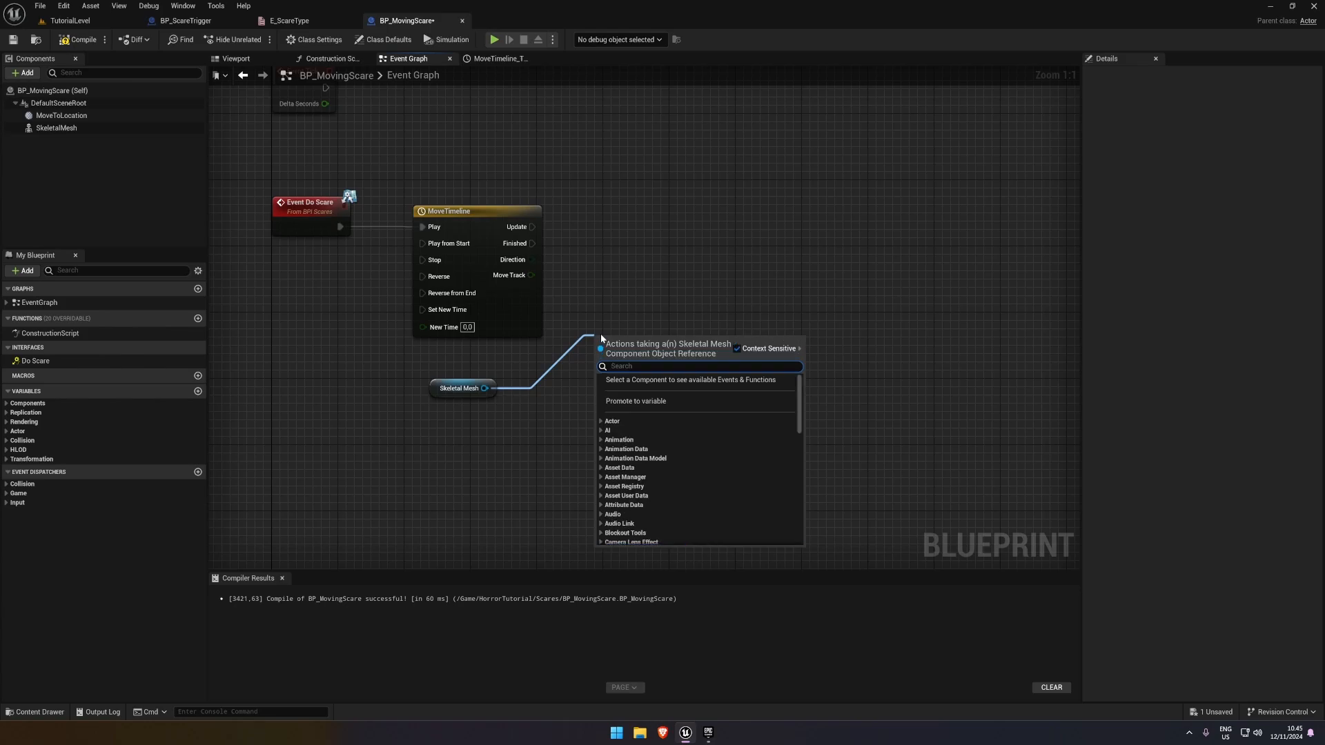
{"action": "type", "text": "update"}
{"action": "key", "text": "ctrl+a"}
{"action": "type", "text": "se"}
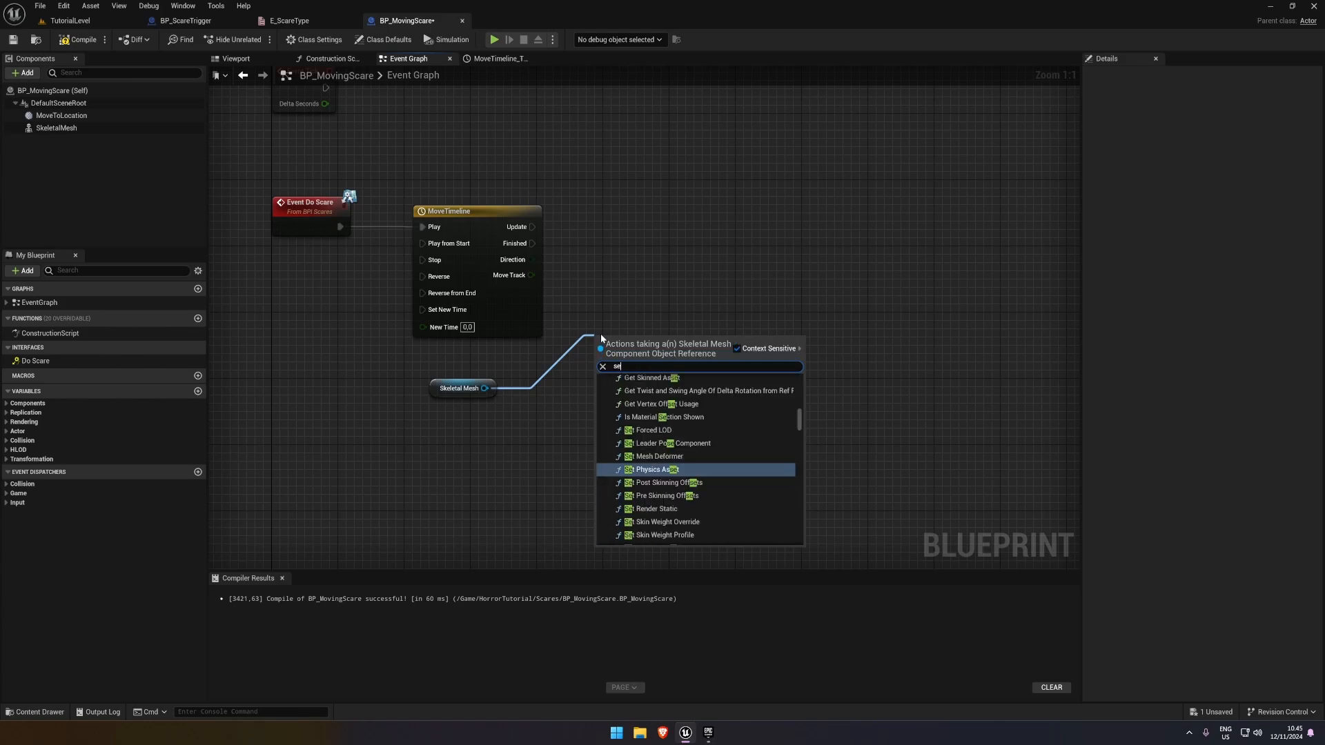
{"action": "type", "text": "t actor set location"}
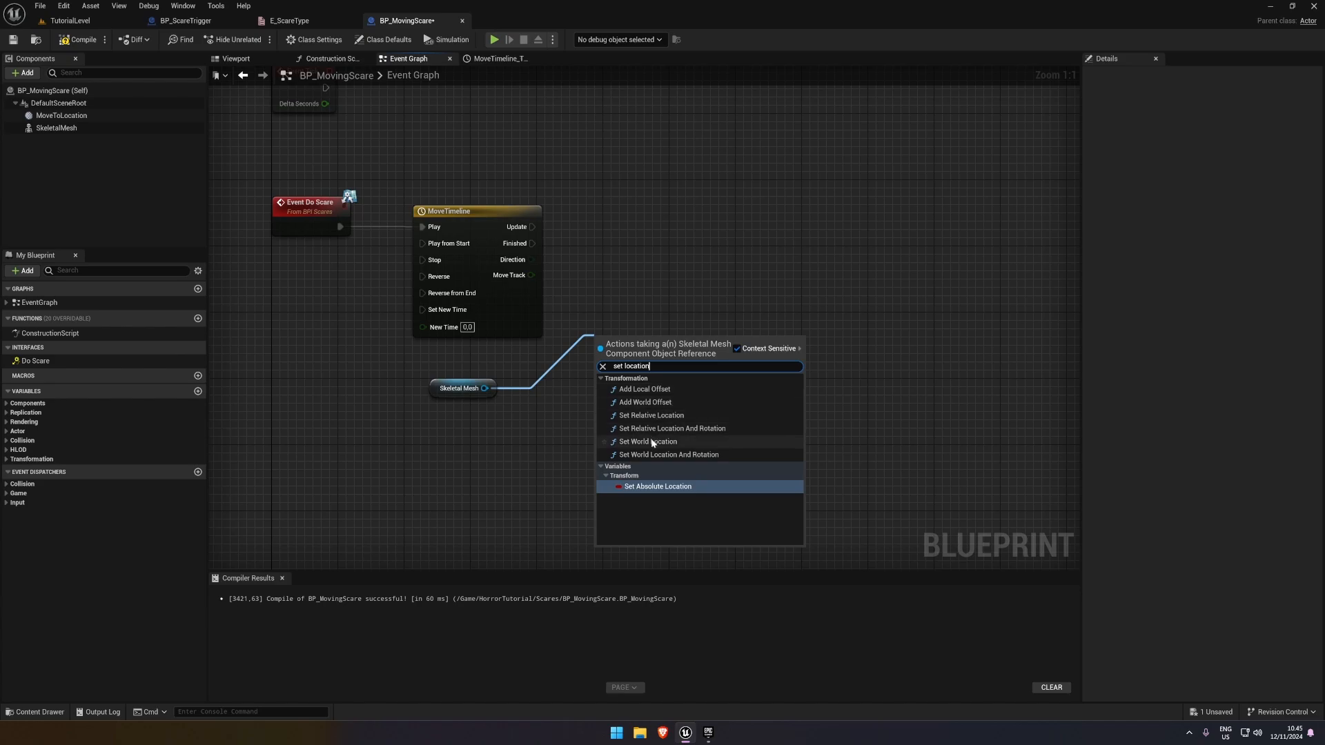
{"action": "left_click", "coordinate": [663, 442]}
{"action": "left_click_drag", "start_coordinate": [572, 227], "coordinate": [535, 227]}
{"action": "left_click_drag", "start_coordinate": [666, 344], "coordinate": [782, 220]}
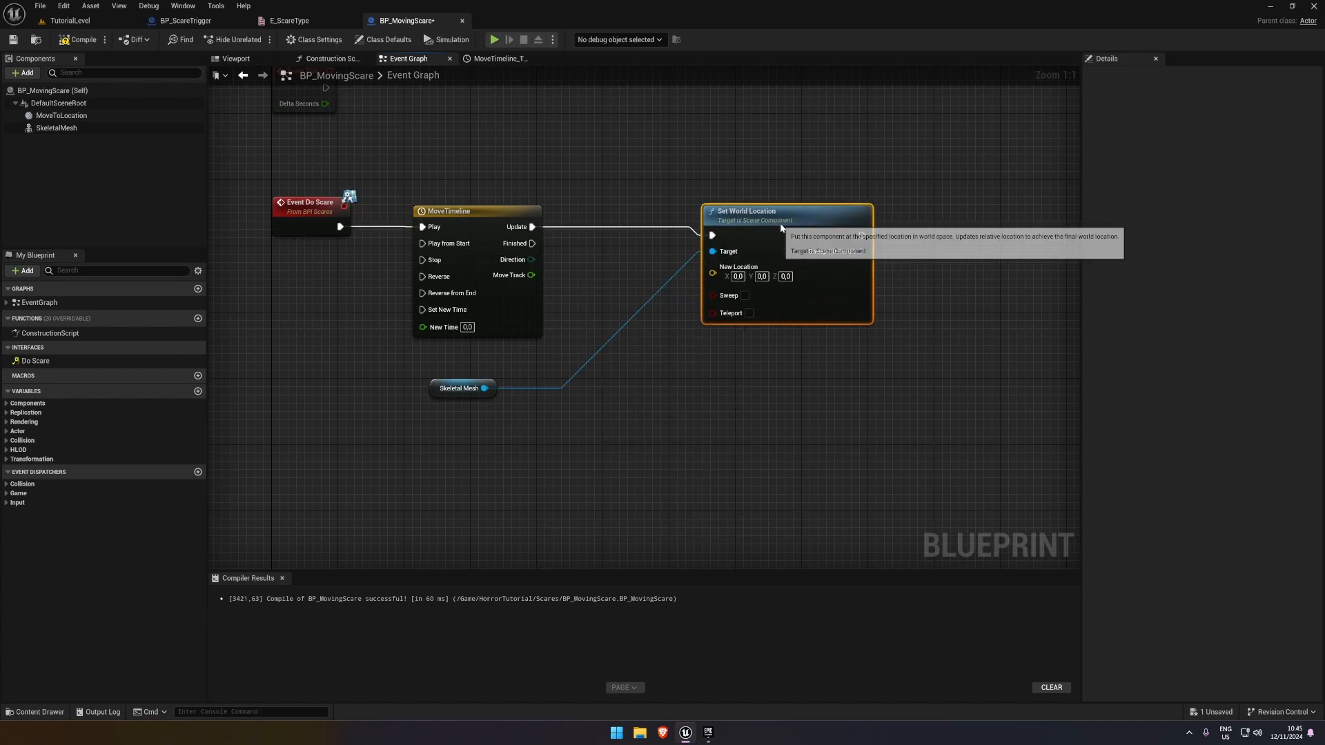
Feed Set World Location's New Location from a Lerp (Vector) node and connect Move Track to its Alpha
{"action": "left_click_drag", "start_coordinate": [453, 392], "coordinate": [528, 425]}
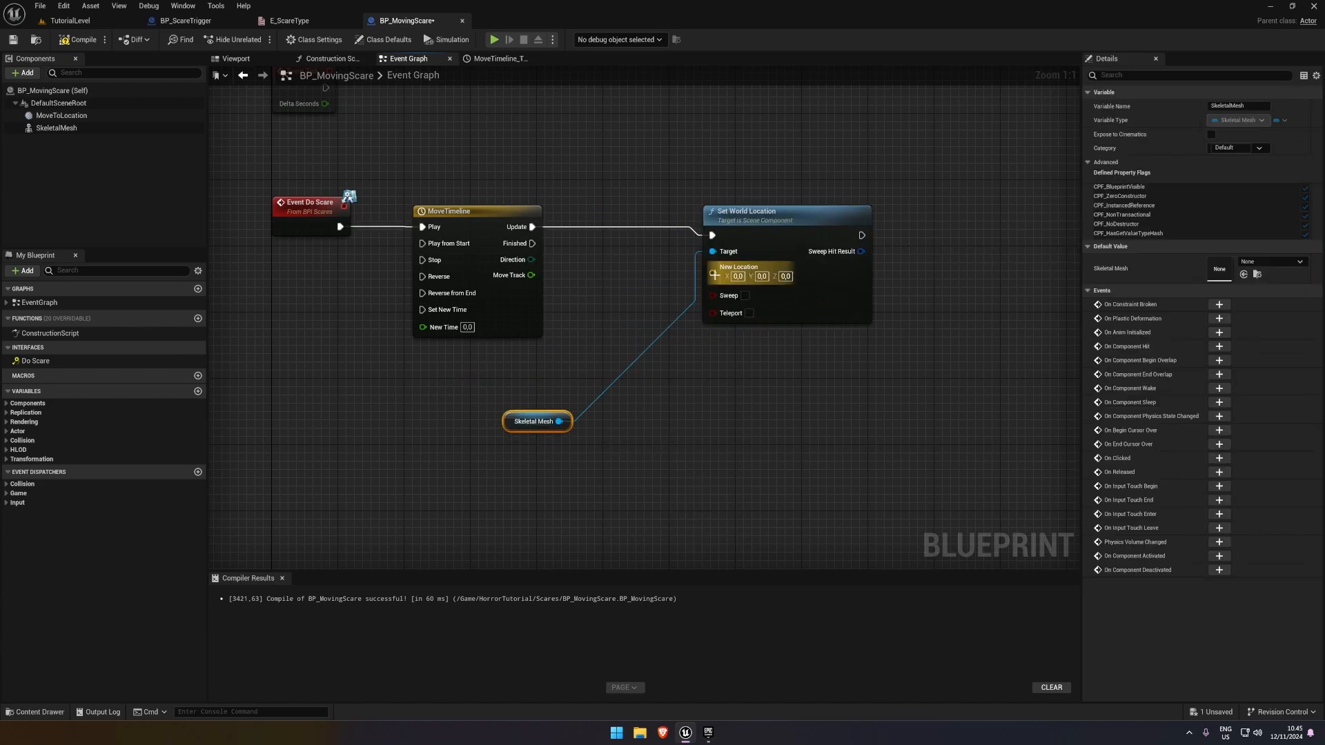
{"action": "left_click_drag", "start_coordinate": [786, 211], "coordinate": [845, 211]}
{"action": "left_click_drag", "start_coordinate": [770, 273], "coordinate": [681, 362]}
{"action": "type", "text": "lerp"}
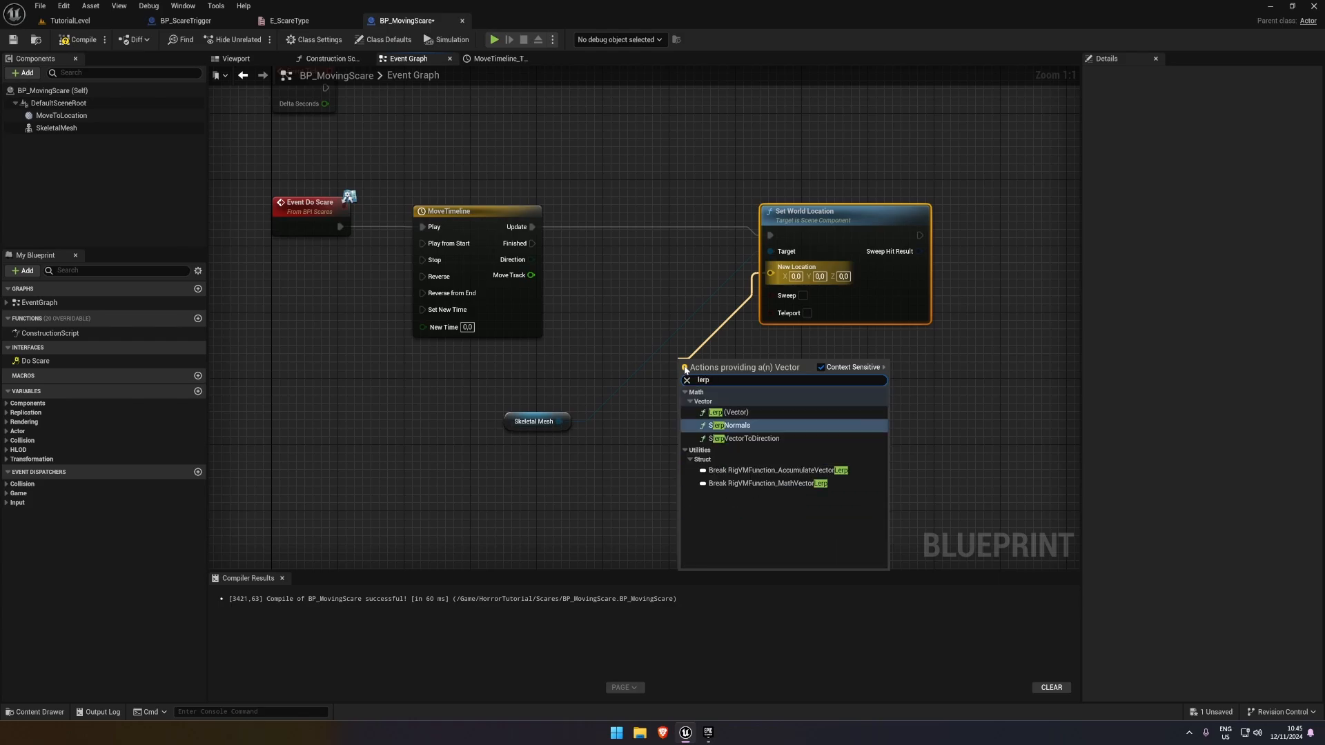
{"action": "left_click", "coordinate": [728, 412]}
{"action": "left_click_drag", "start_coordinate": [511, 424], "coordinate": [443, 400]}
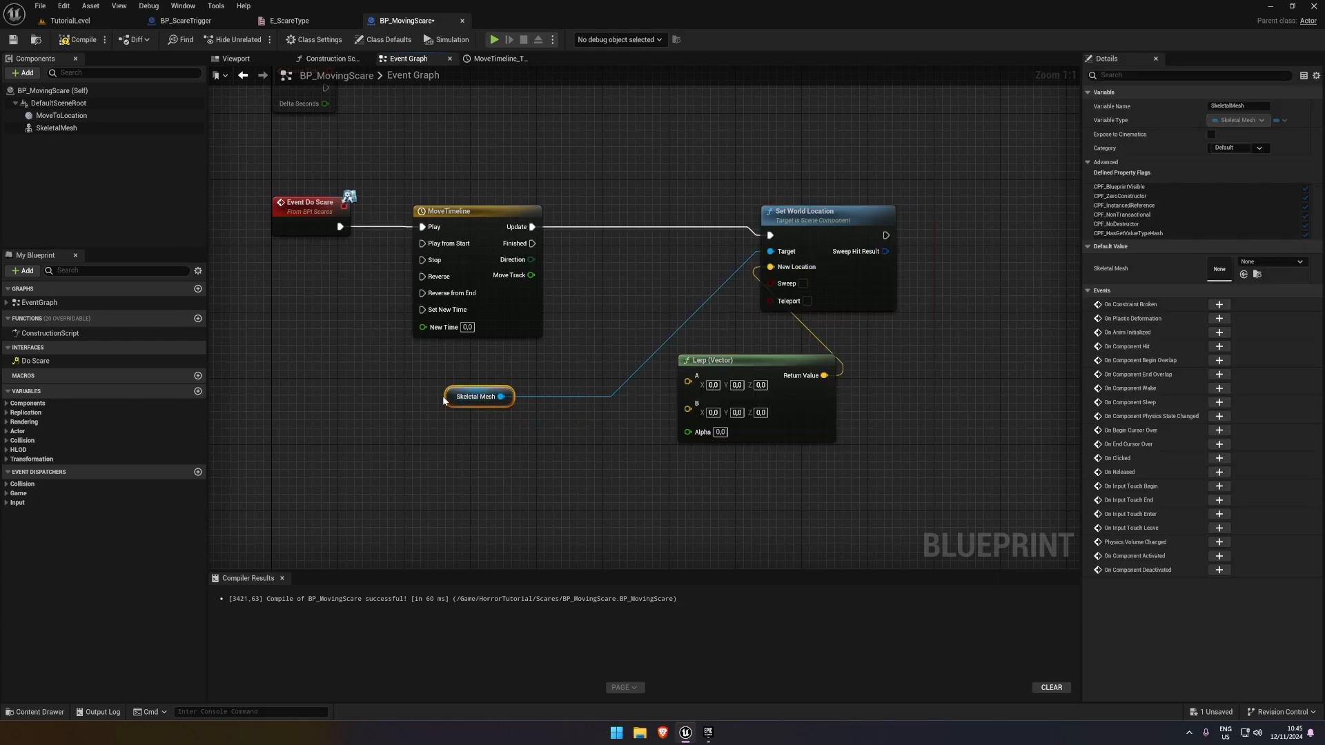
{"action": "left_click_drag", "start_coordinate": [690, 433], "coordinate": [531, 274]}
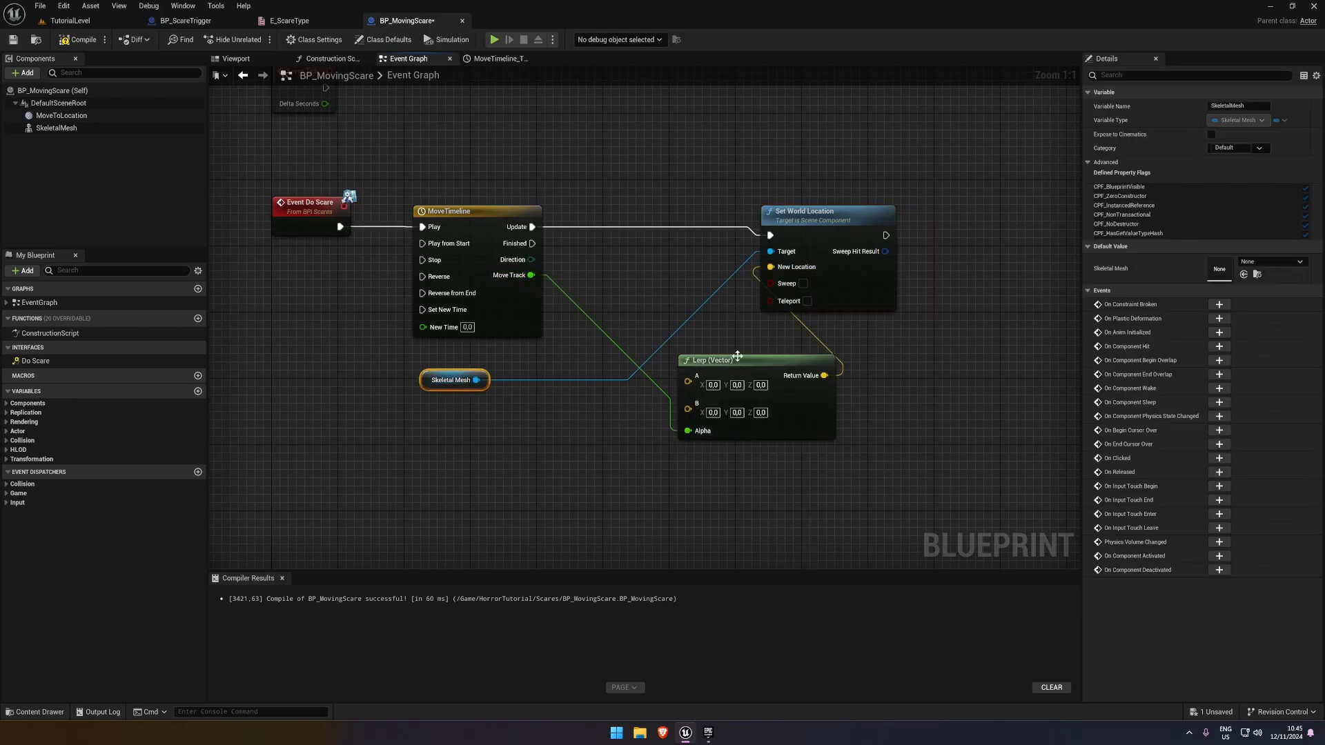
Connect Skeletal Mesh's Get World Location to the Lerp's A input and align the nodes
{"action": "left_click_drag", "start_coordinate": [737, 359], "coordinate": [753, 359]}
{"action": "left_click_drag", "start_coordinate": [837, 212], "coordinate": [902, 214]}
{"action": "left_click_drag", "start_coordinate": [755, 363], "coordinate": [545, 359]}
{"action": "type", "text": "get"}
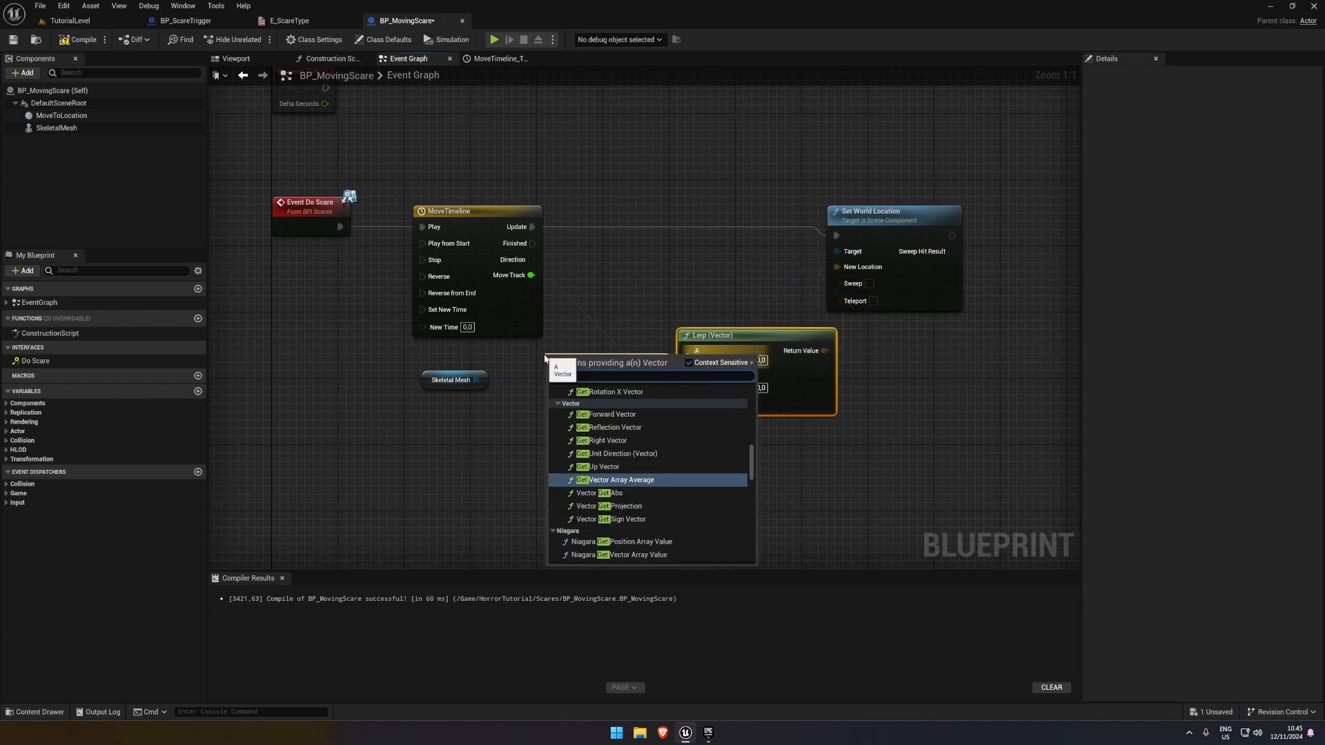
{"action": "key", "text": "Escape"}
{"action": "left_click_drag", "start_coordinate": [464, 384], "coordinate": [688, 351]}
{"action": "type", "text": "getworld location"}
{"action": "key", "text": "Return"}
{"action": "left_click", "coordinate": [414, 372], "text": "ctrl"}
{"action": "key", "text": "q"}
{"action": "left_click", "coordinate": [494, 407]}
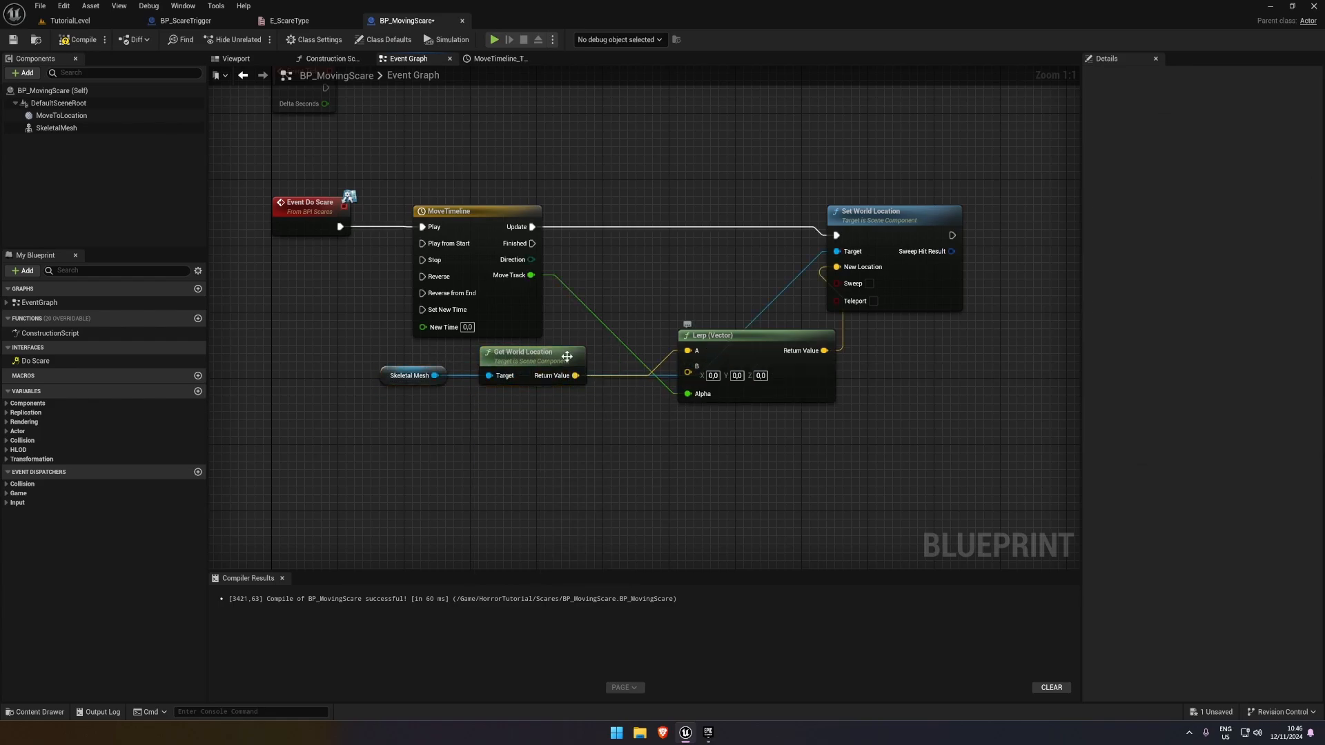
Add a Move to Location reference below Skeletal Mesh and attach a Get World Location node to it
{"action": "left_click_drag", "start_coordinate": [61, 115], "coordinate": [421, 437]}
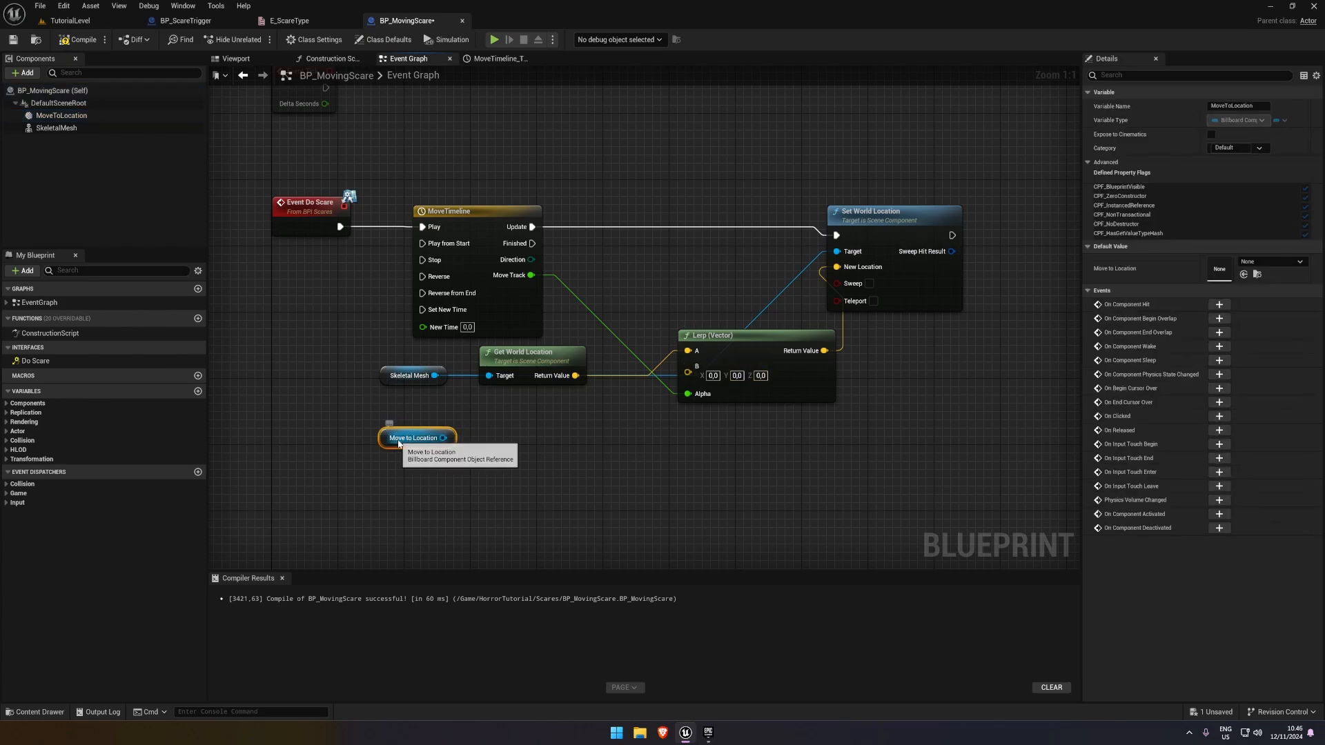
{"action": "left_click_drag", "start_coordinate": [445, 438], "coordinate": [532, 404]}
{"action": "type", "text": "get"}
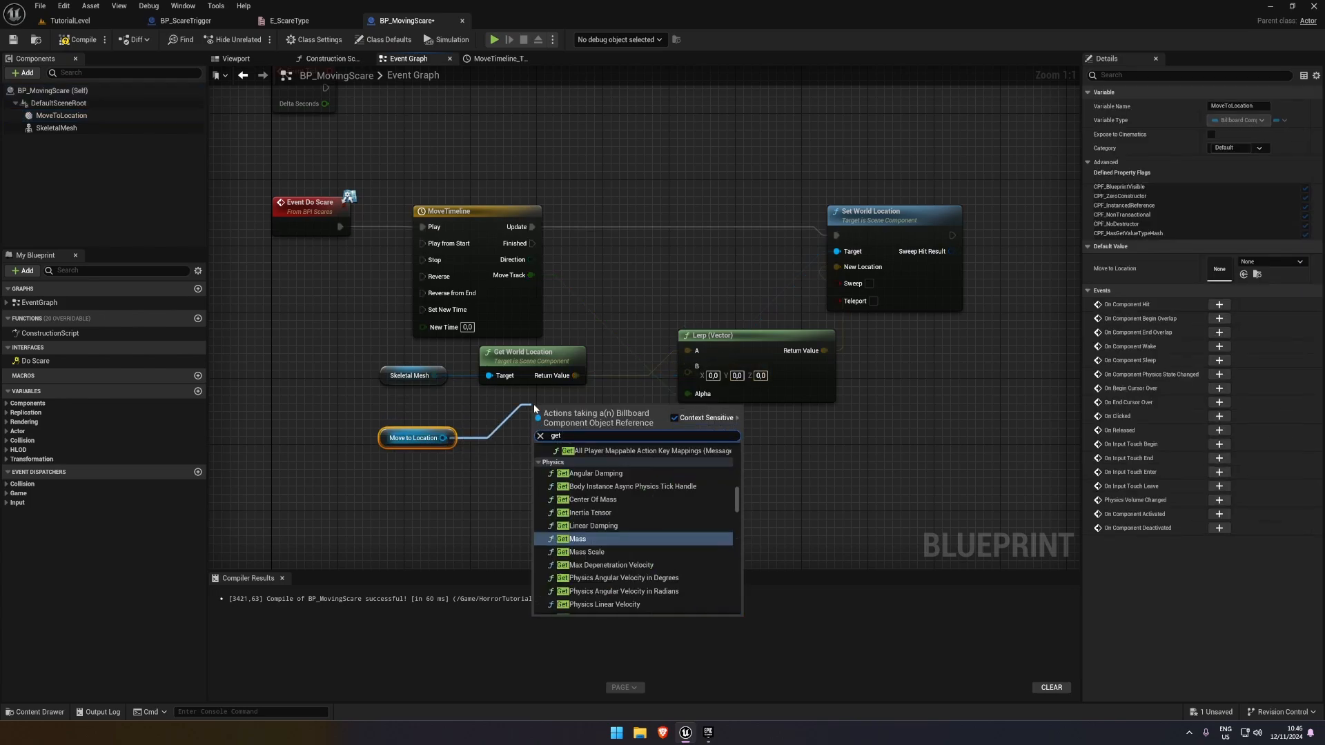
{"action": "type", "text": " worldloca"}
{"action": "key", "text": "Down"}
{"action": "key", "text": "Return"}
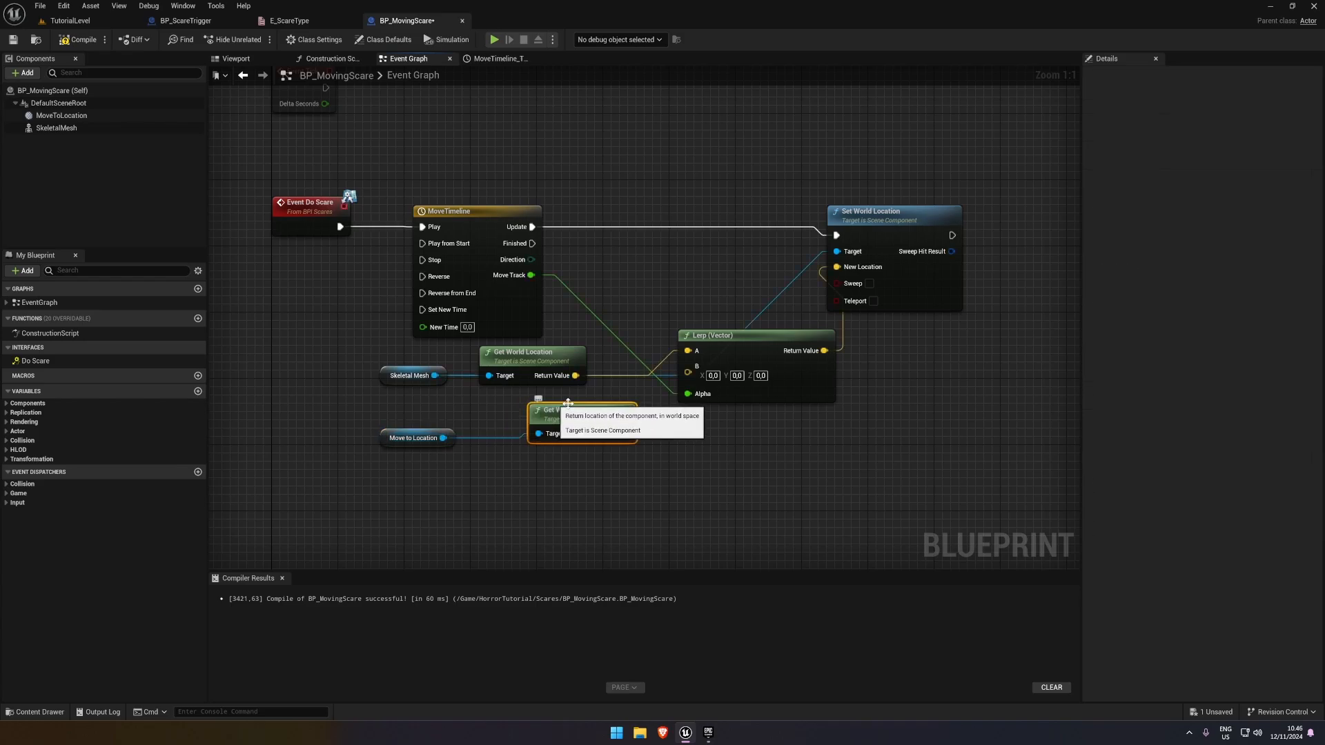
Connect Move to Location's world location to the Lerp's B input, straighten the nodes, and save the blueprint
{"action": "left_click_drag", "start_coordinate": [584, 416], "coordinate": [577, 425]}
{"action": "left_click_drag", "start_coordinate": [375, 411], "coordinate": [688, 373]}
{"action": "key", "text": "q"}
{"action": "left_click", "coordinate": [804, 472]}
{"action": "key", "text": "ctrl+s"}
Move the Lerp node closer to the Get World Location nodes and nudge Set World Location away from it
{"action": "right_click_drag", "start_coordinate": [914, 428], "coordinate": [699, 471]}
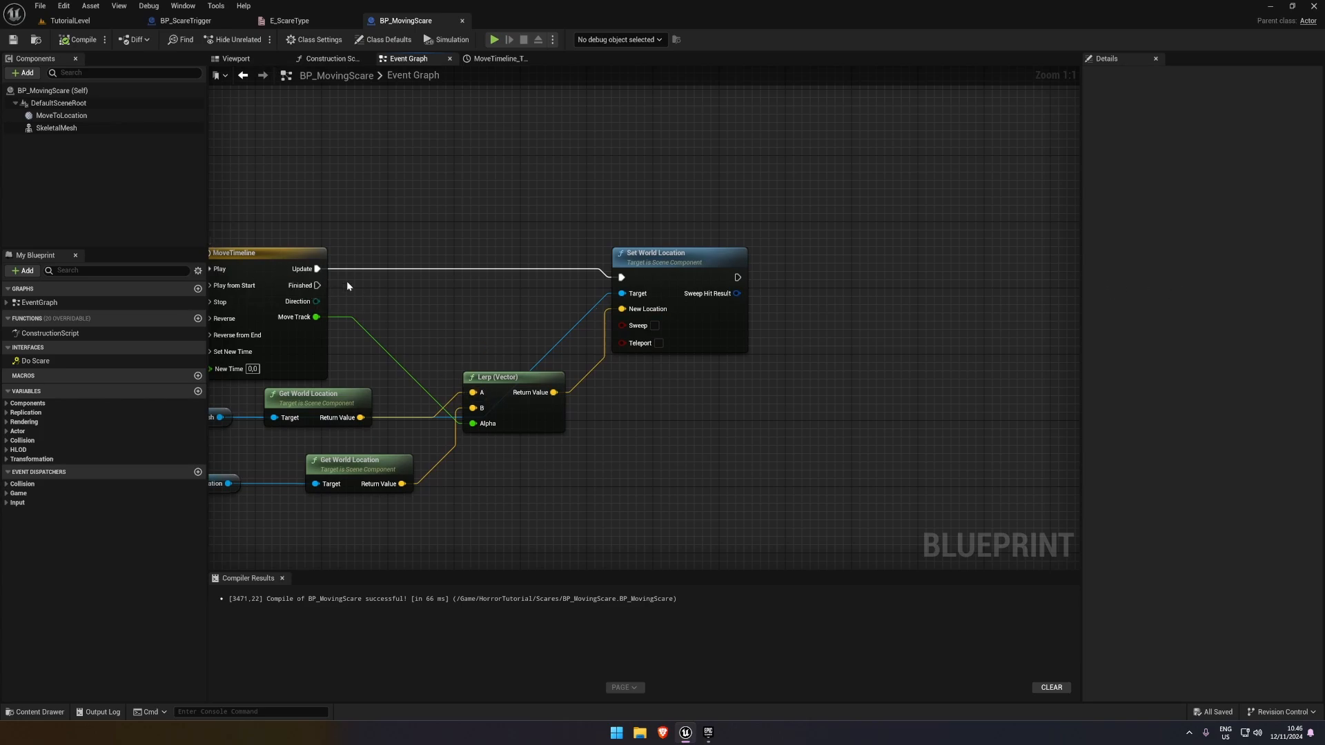
{"action": "left_click_drag", "start_coordinate": [508, 373], "coordinate": [474, 381]}
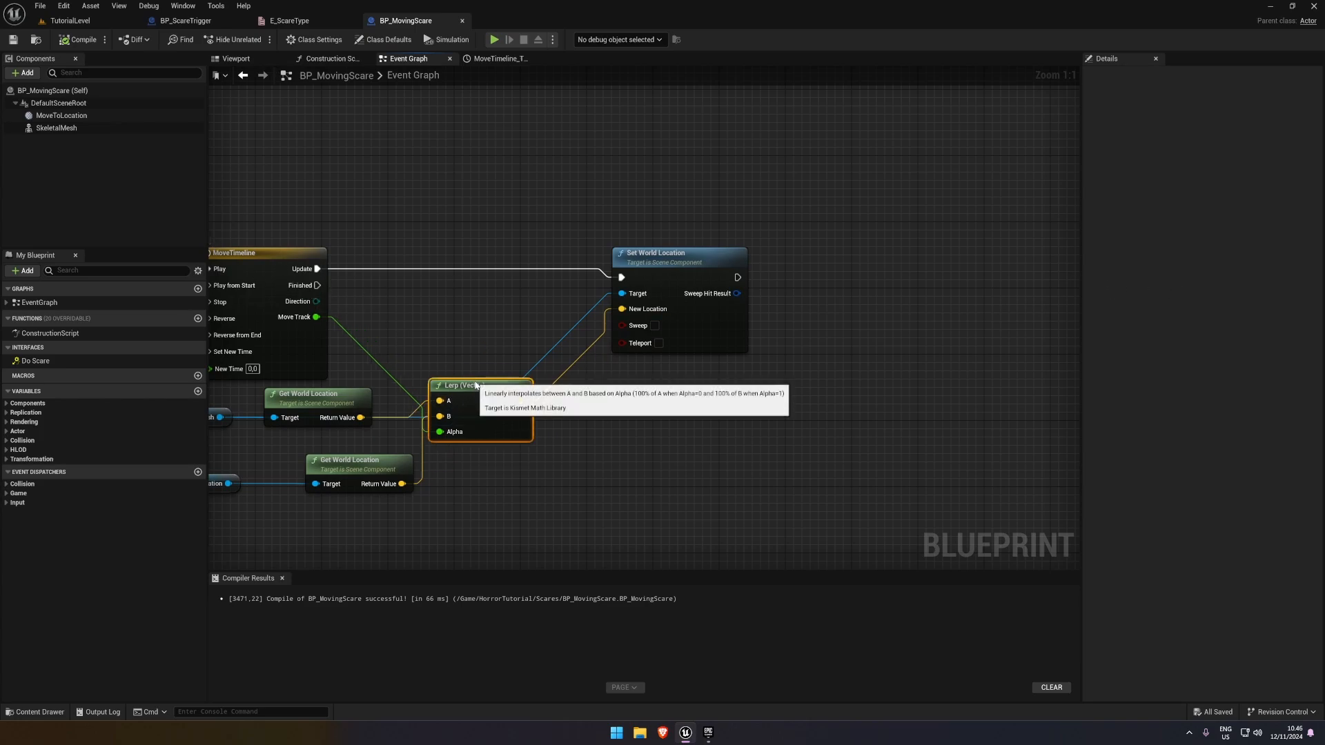
{"action": "left_click_drag", "start_coordinate": [672, 278], "coordinate": [681, 278]}
{"action": "left_click", "coordinate": [687, 407]}
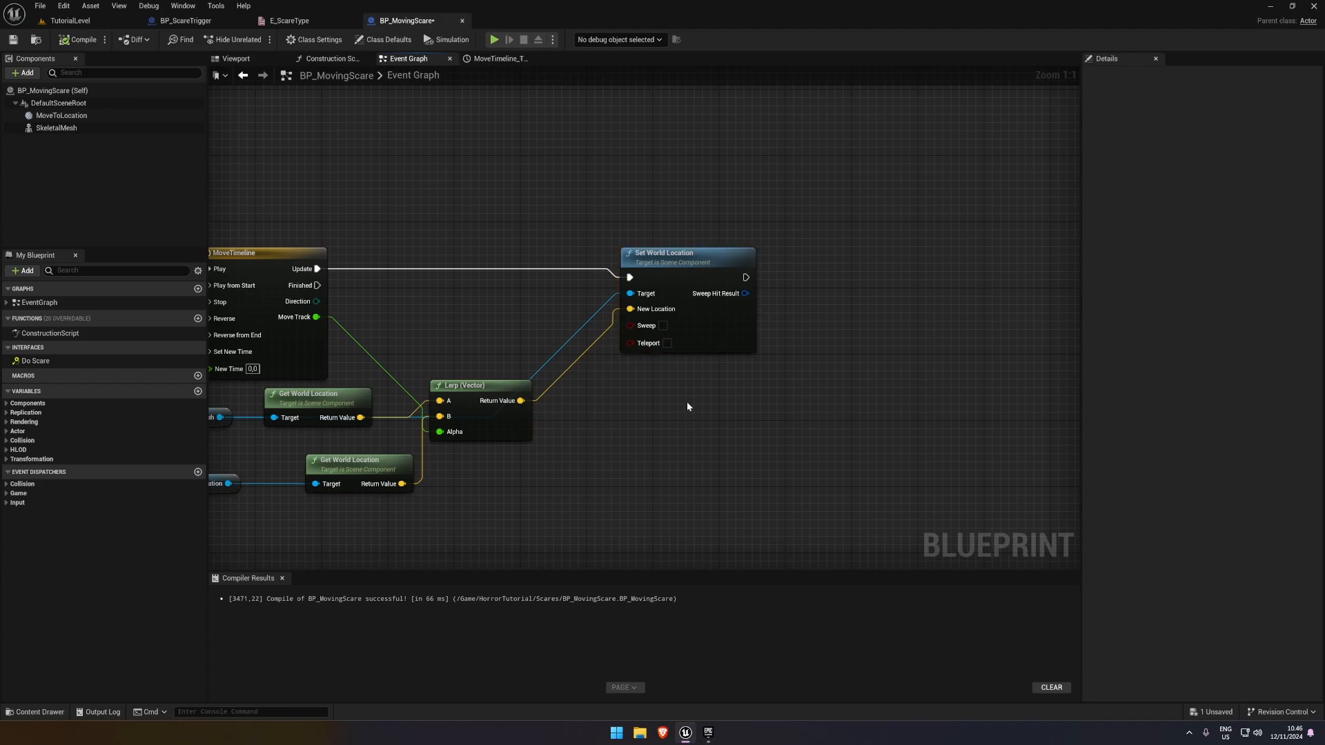
Add an Is Valid node with execution outputs below Set World Location and connect MoveTimeline's Finished output to it
{"action": "right_click", "coordinate": [615, 432]}
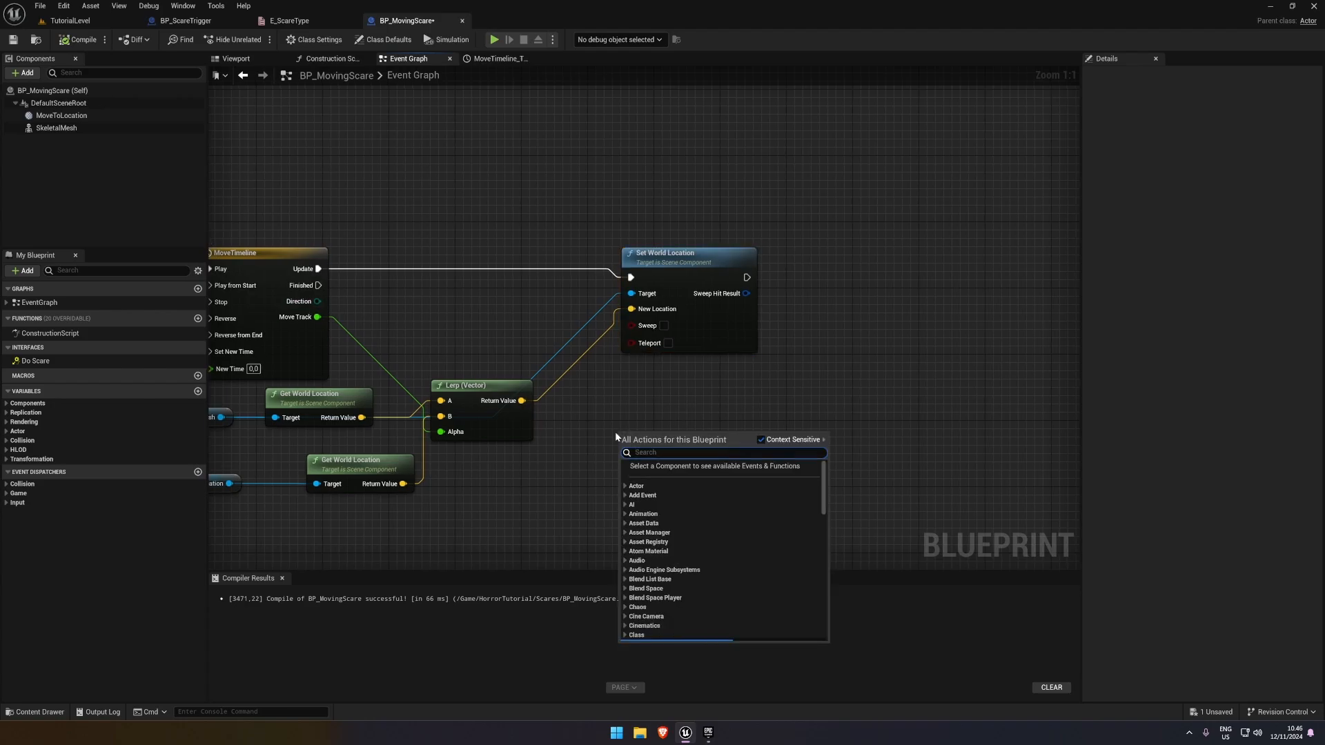
{"action": "type", "text": "is valid"}
{"action": "scroll", "coordinate": [658, 598], "scroll_direction": "down", "scroll_amount": 7}
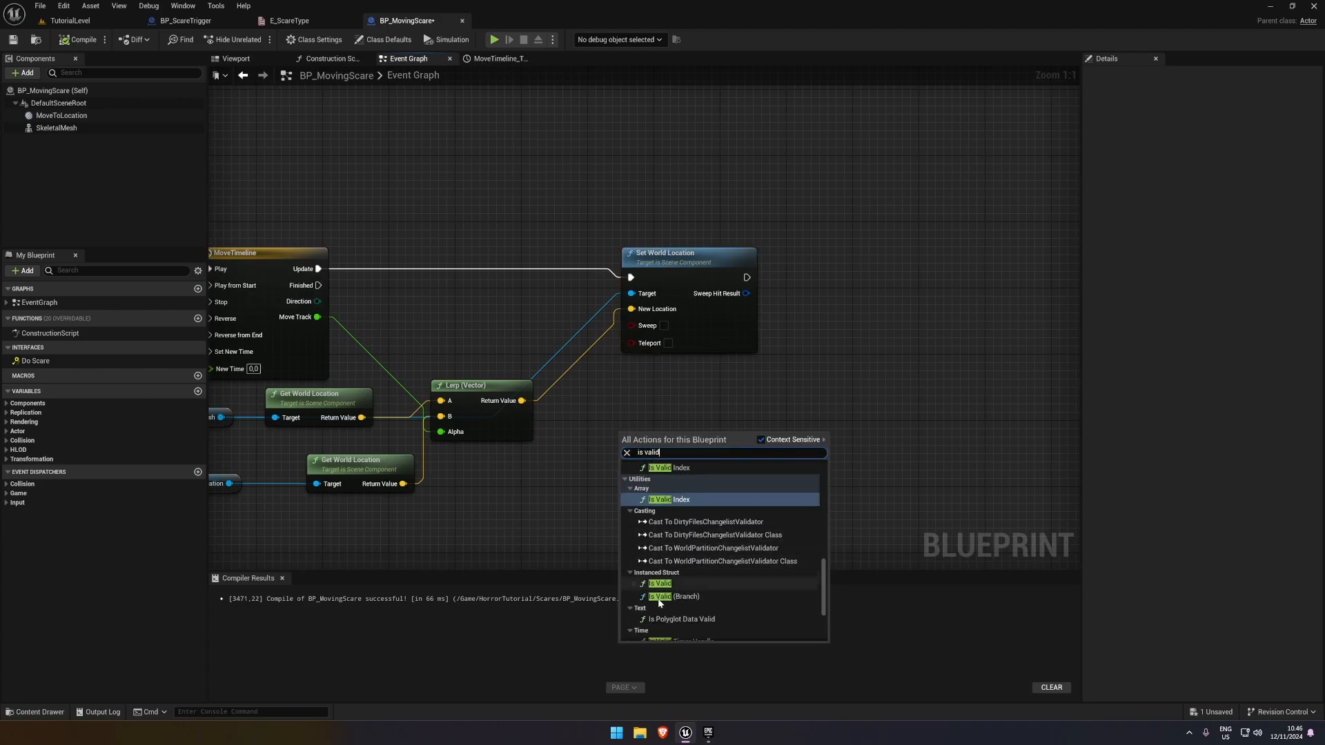
{"action": "left_click", "coordinate": [659, 583]}
{"action": "left_click_drag", "start_coordinate": [663, 486], "coordinate": [320, 289]}
Connect a Self reference to Is Valid's Input Object and save the blueprint
{"action": "left_click_drag", "start_coordinate": [662, 401], "coordinate": [521, 456]}
{"action": "type", "text": "self"}
{"action": "left_click", "coordinate": [652, 537]}
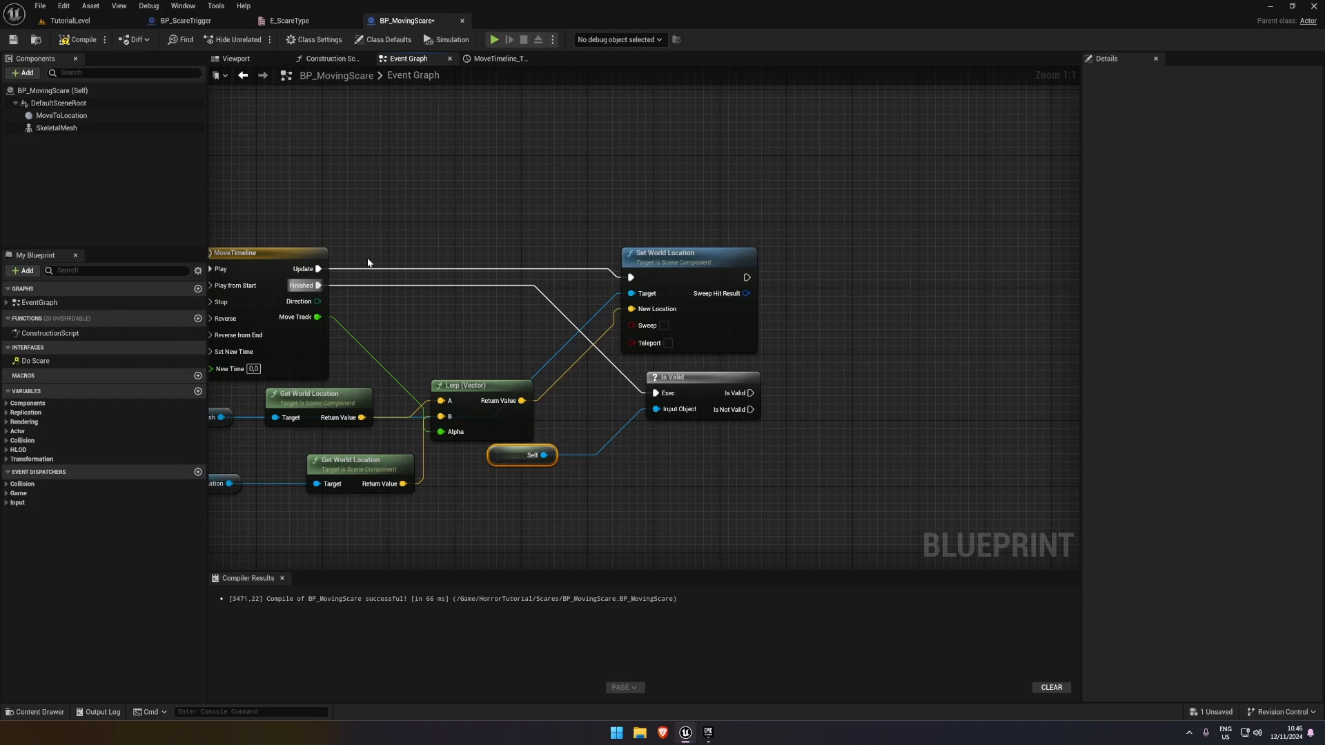
{"action": "left_click", "coordinate": [15, 42]}
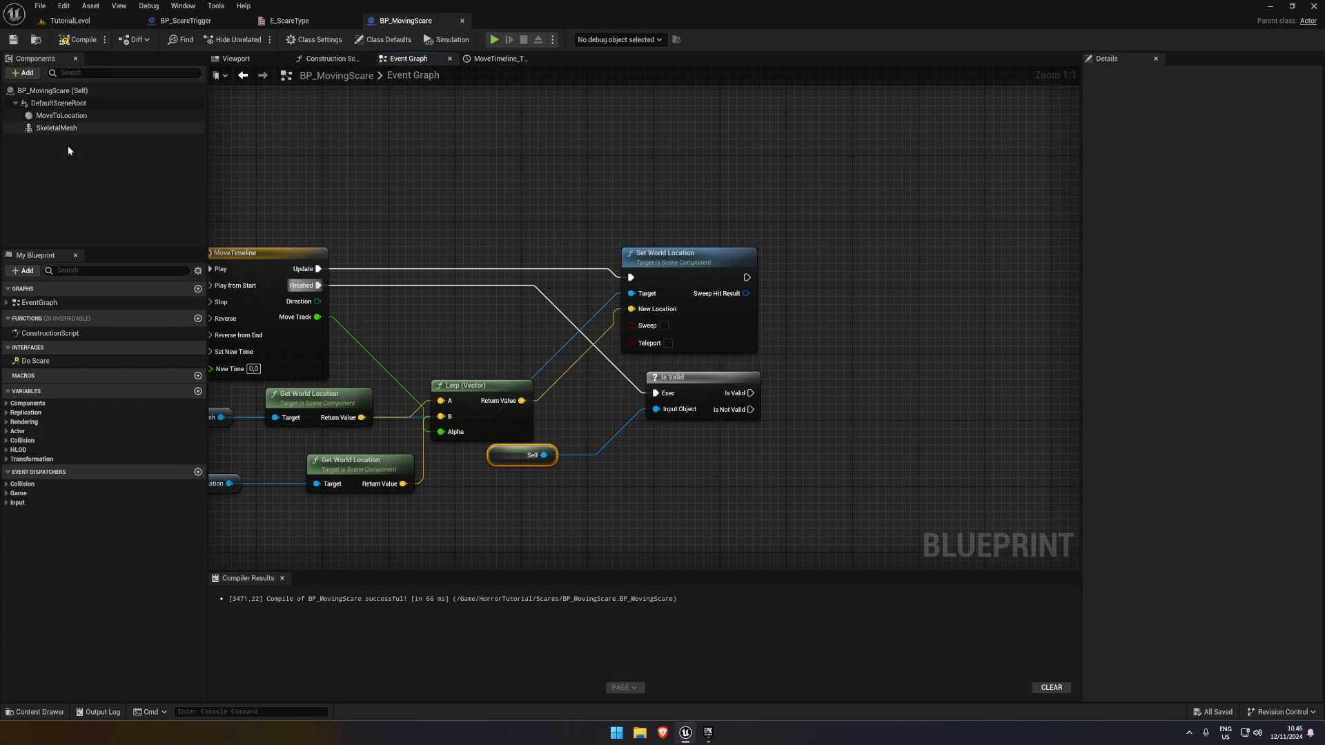
Add a Destroy Actor node targeting self and run it from the Is Valid output of the Is Valid node
{"action": "right_click_drag", "start_coordinate": [867, 352], "coordinate": [682, 352]}
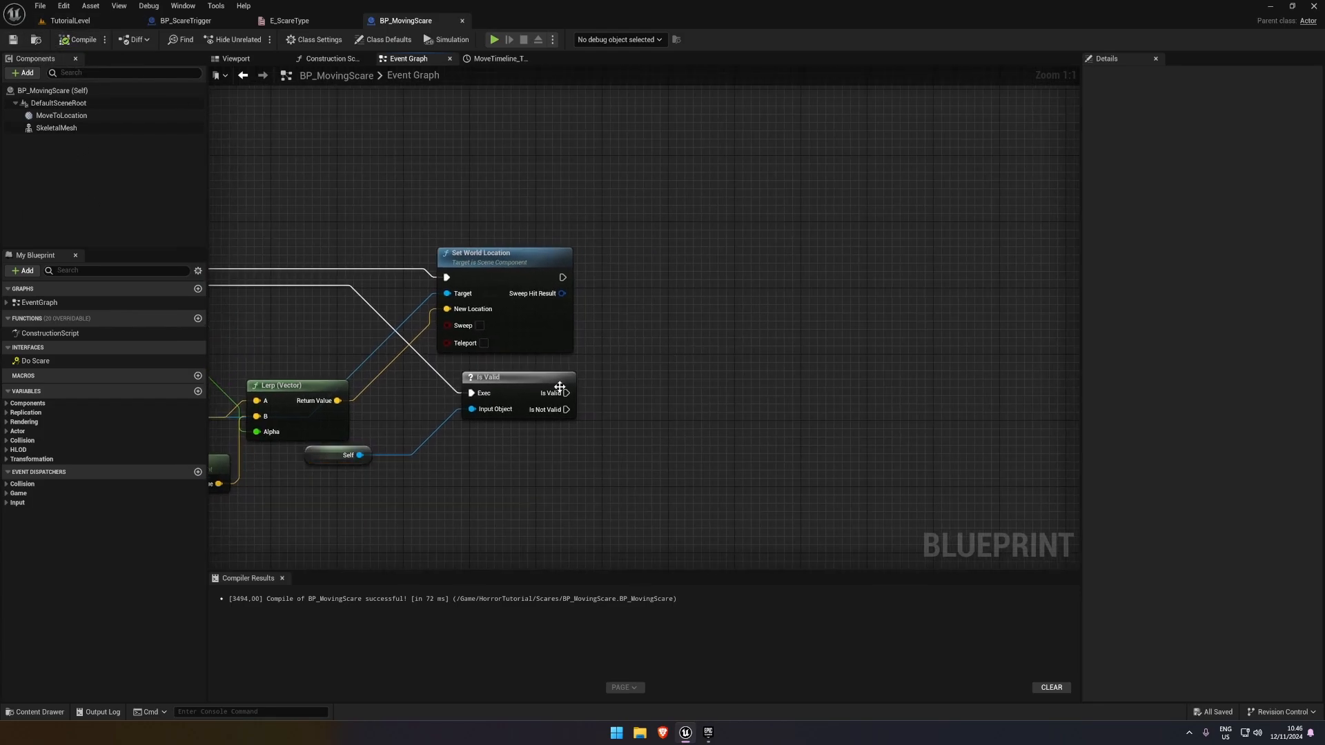
{"action": "left_click_drag", "start_coordinate": [565, 393], "coordinate": [661, 344]}
{"action": "type", "text": "destro"}
{"action": "key", "text": "Return"}
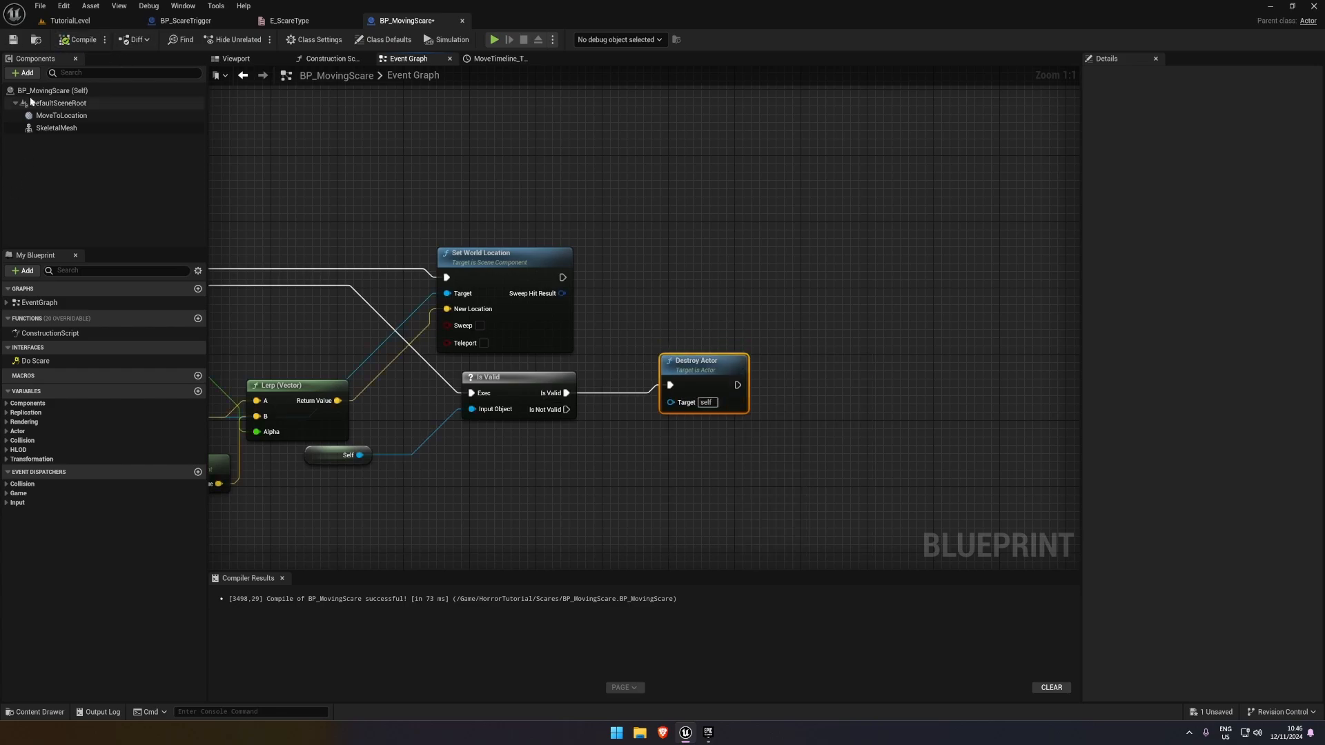
In BP_ScareTrigger's Moving Object function, call Do Scare on Scare Actor from the Is Valid output, and save the blueprint
{"action": "left_click", "coordinate": [74, 22]}
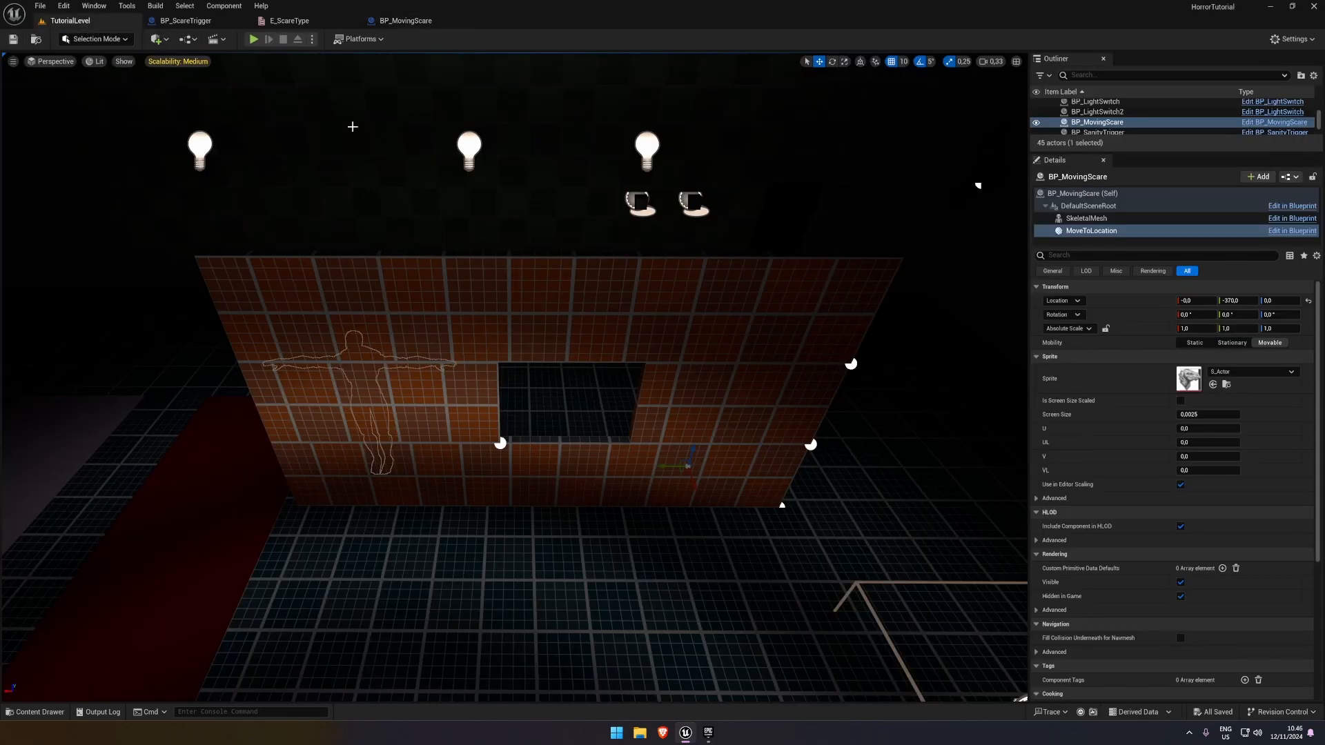
{"action": "left_click", "coordinate": [207, 20]}
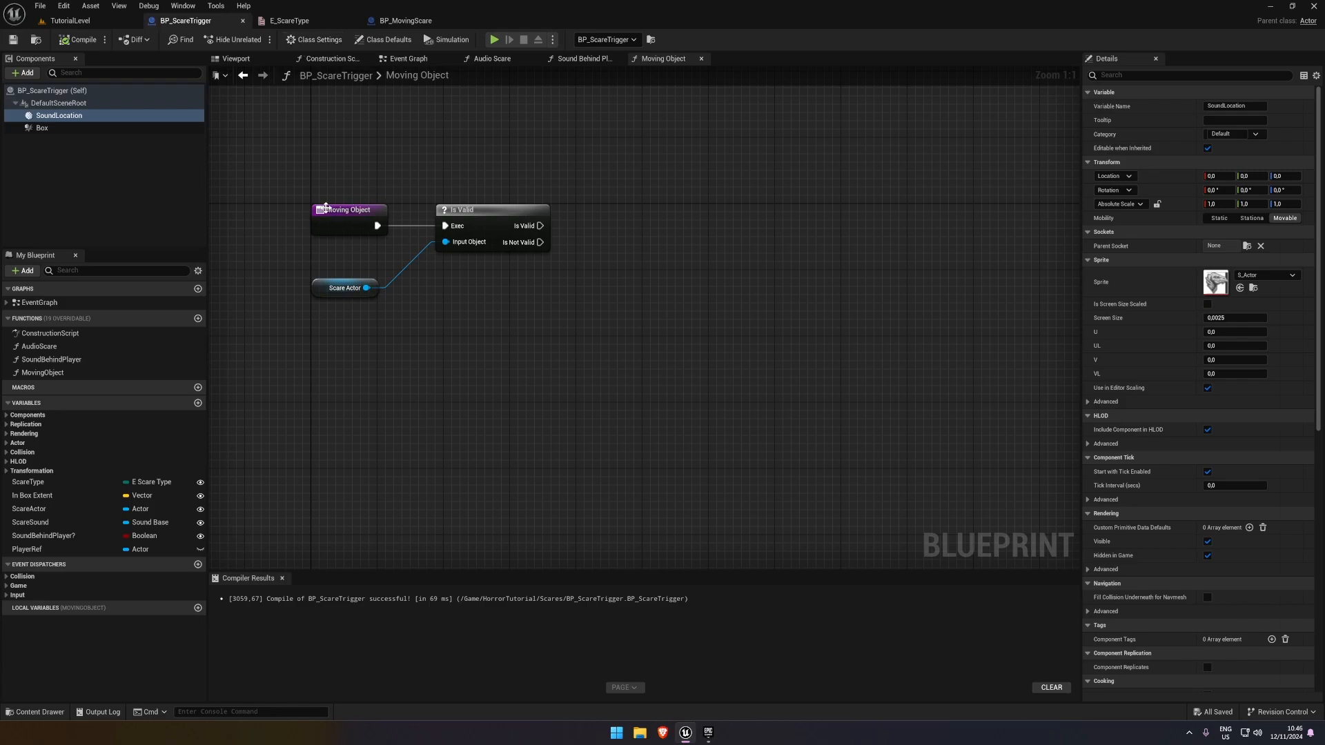
{"action": "left_click", "coordinate": [331, 290]}
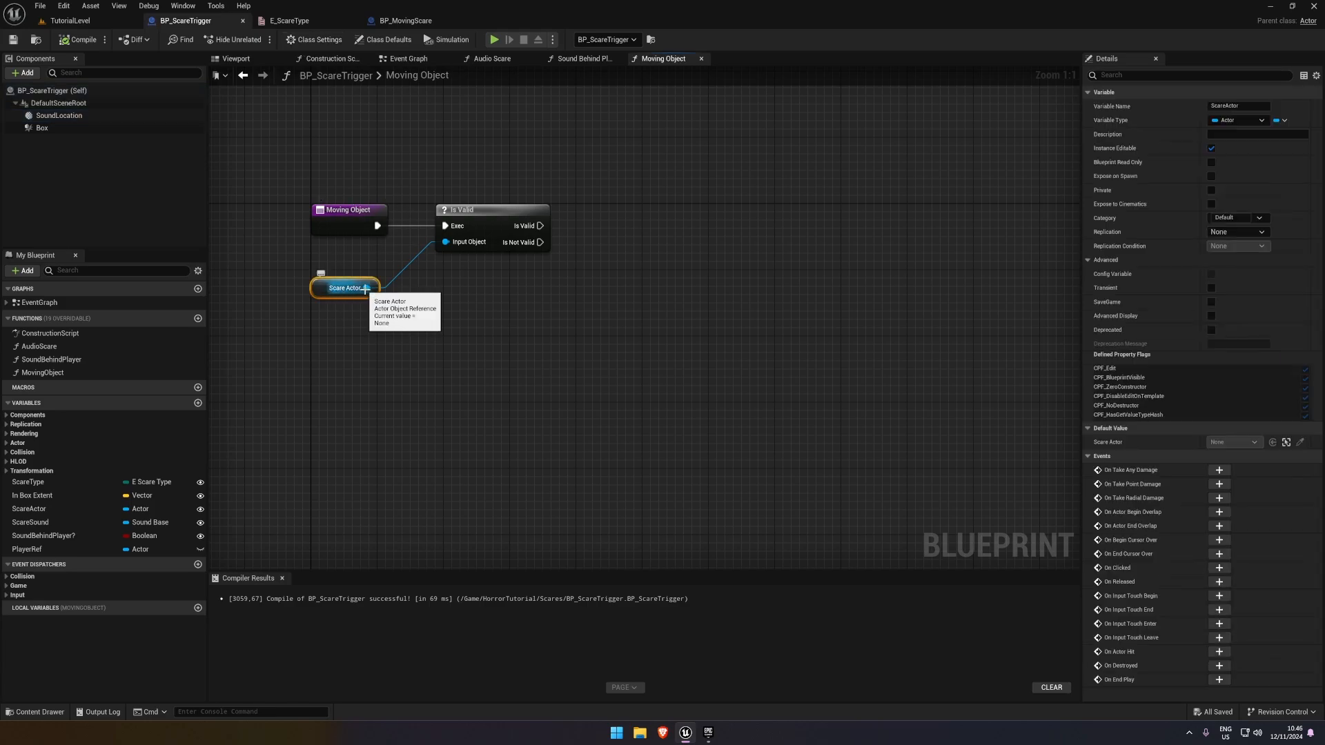
{"action": "left_click_drag", "start_coordinate": [367, 288], "coordinate": [617, 191]}
{"action": "type", "text": "do scare"}
{"action": "key", "text": "Return"}
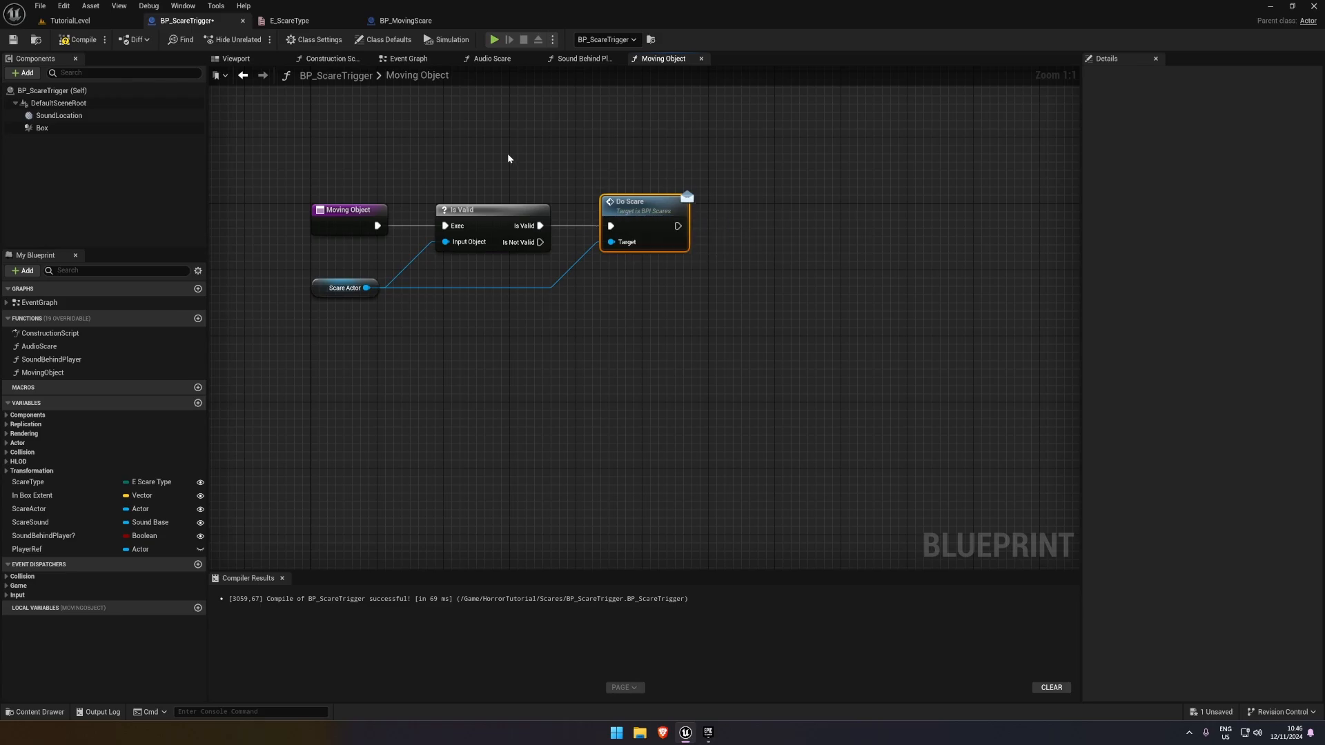
{"action": "left_click", "coordinate": [13, 40]}
In TutorialLevel, duplicate BP_ScareTrigger and place the copy in front of the brick wall's window opening
{"action": "left_click", "coordinate": [69, 20]}
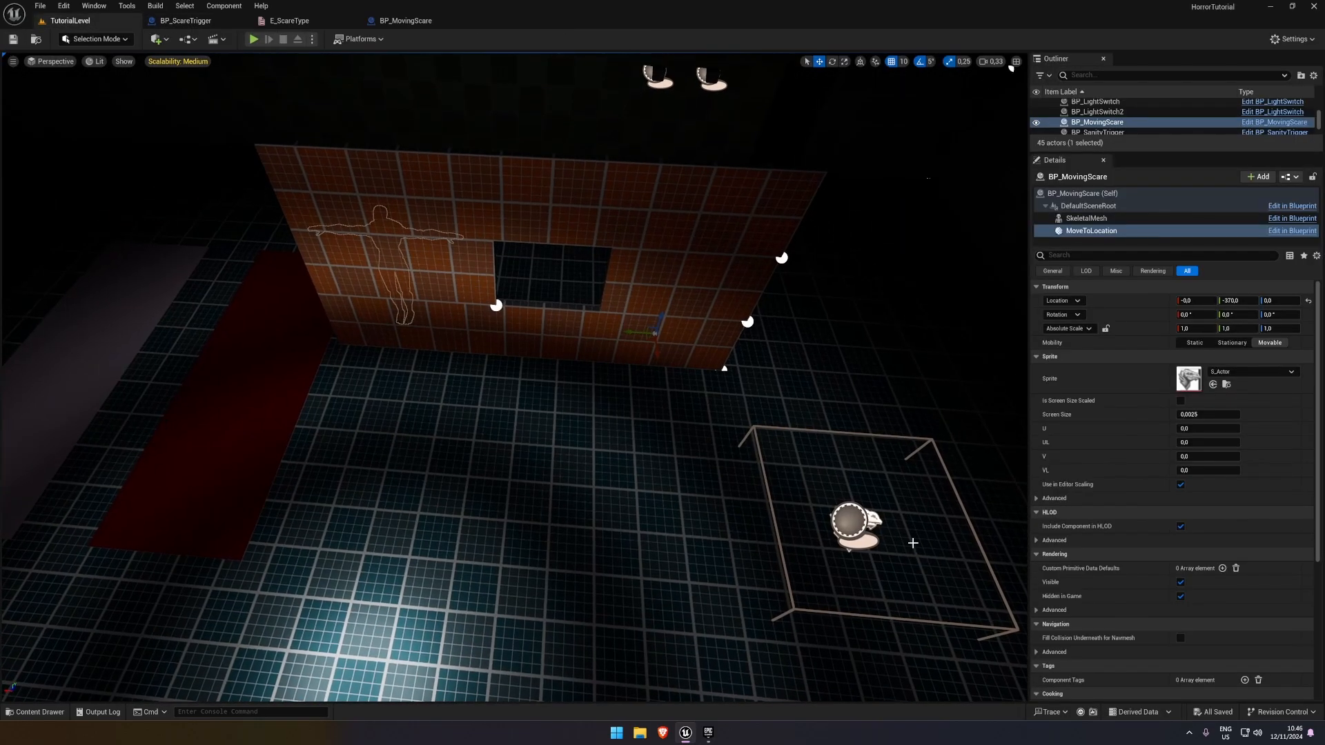
{"action": "left_click", "coordinate": [845, 525]}
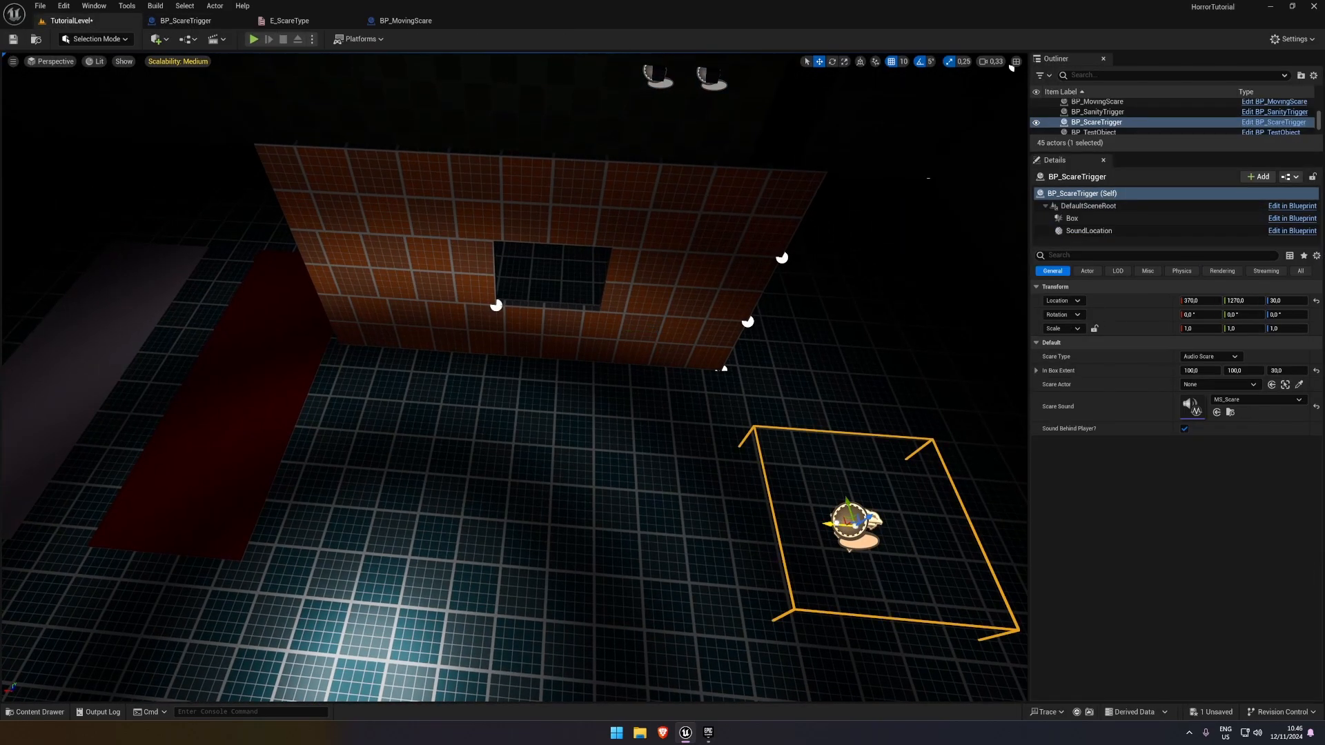
{"action": "left_click_drag", "start_coordinate": [832, 523], "coordinate": [532, 496], "text": "alt"}
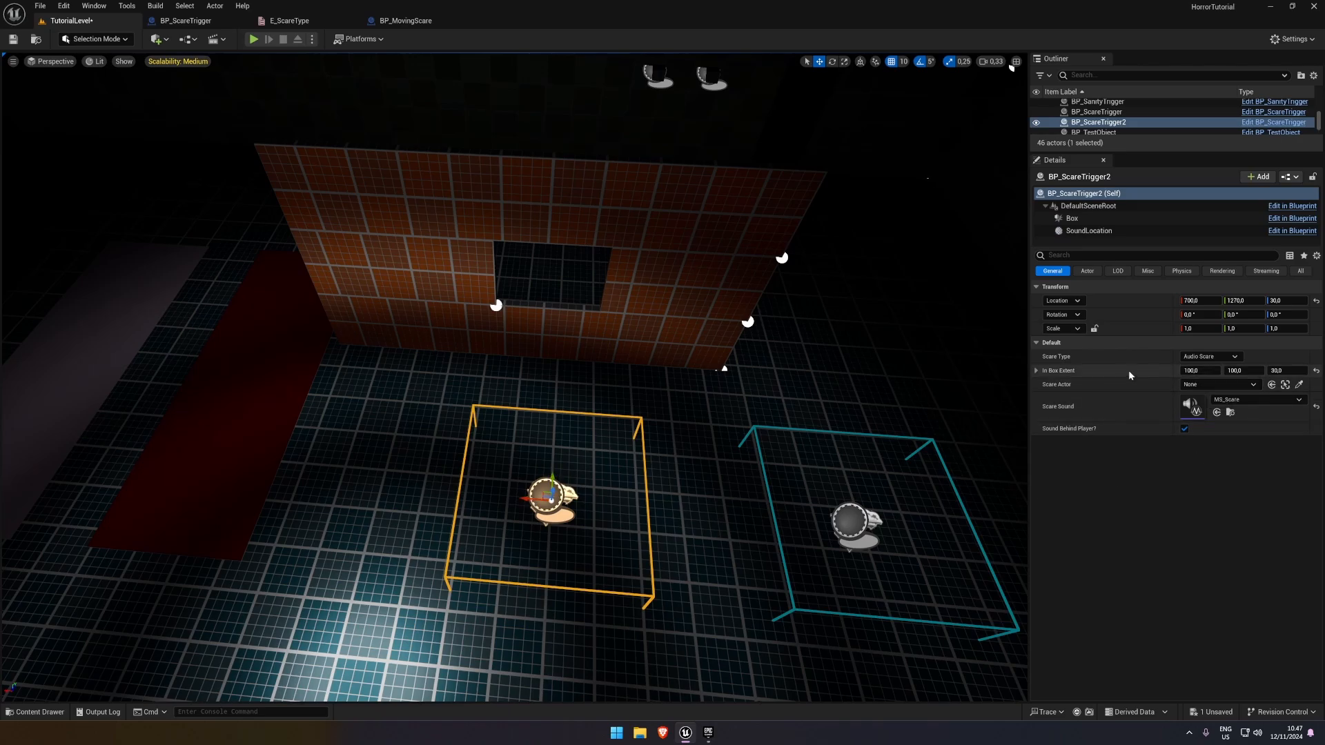
Set the duplicated trigger's Scare Type to Moving Object Scare and pick BP_MovingScare in the level as its Scare Actor
{"action": "left_click", "coordinate": [1209, 357]}
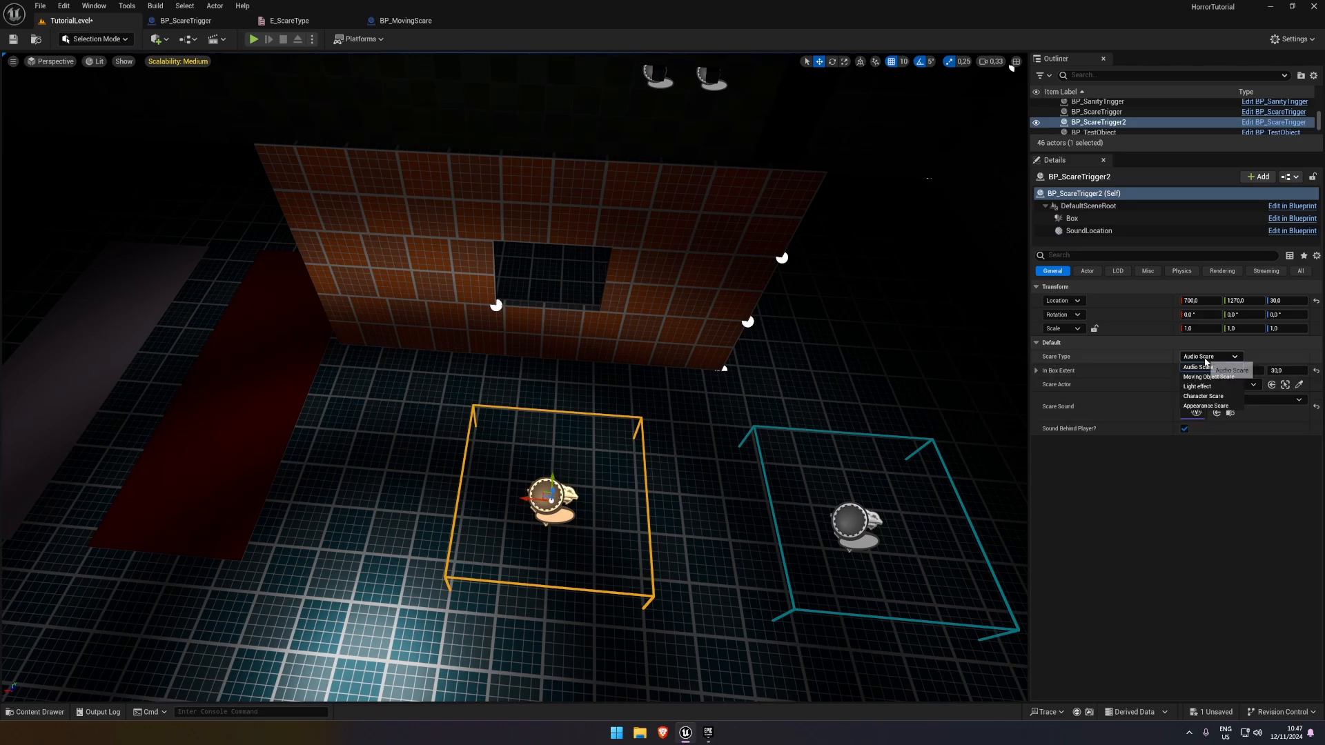
{"action": "left_click", "coordinate": [1204, 377]}
{"action": "right_click_drag", "start_coordinate": [686, 417], "coordinate": [759, 386]}
{"action": "left_click", "coordinate": [1298, 385]}
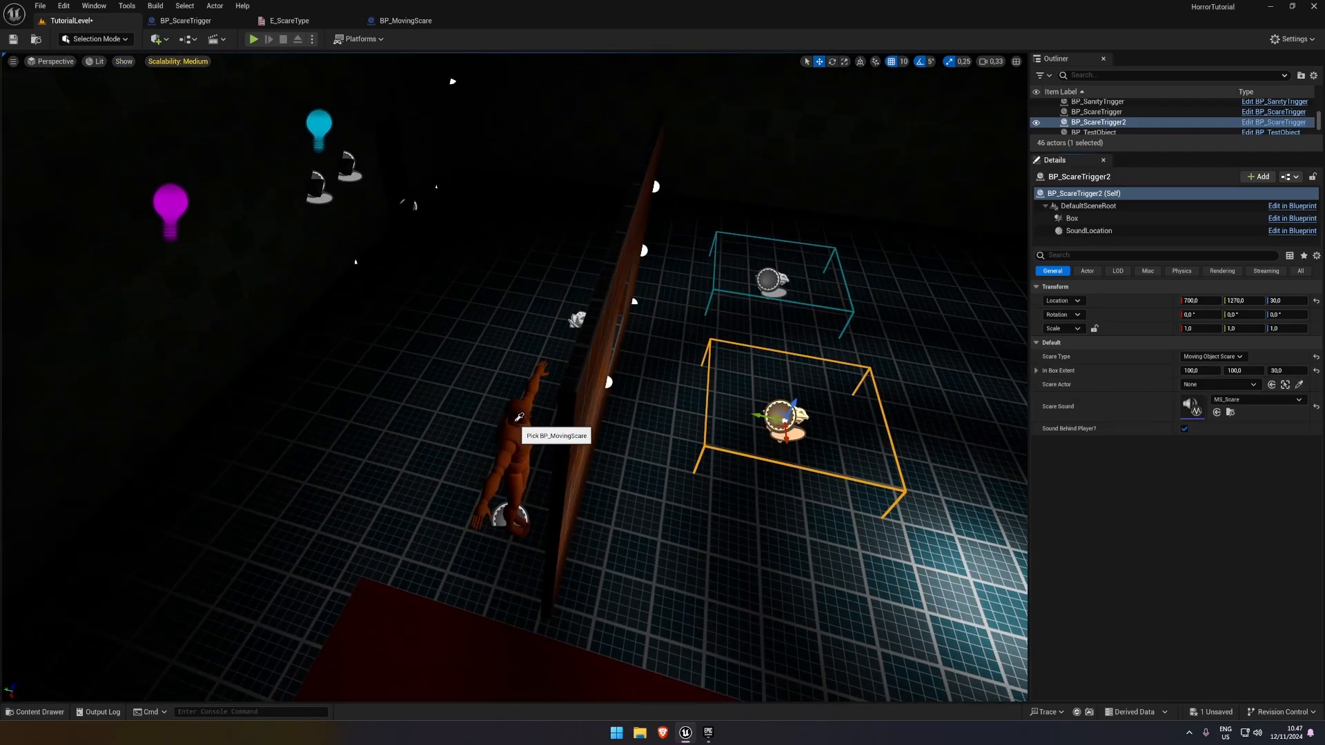
{"action": "key", "text": "d"}
{"action": "right_click_drag", "start_coordinate": [516, 421], "coordinate": [434, 428]}
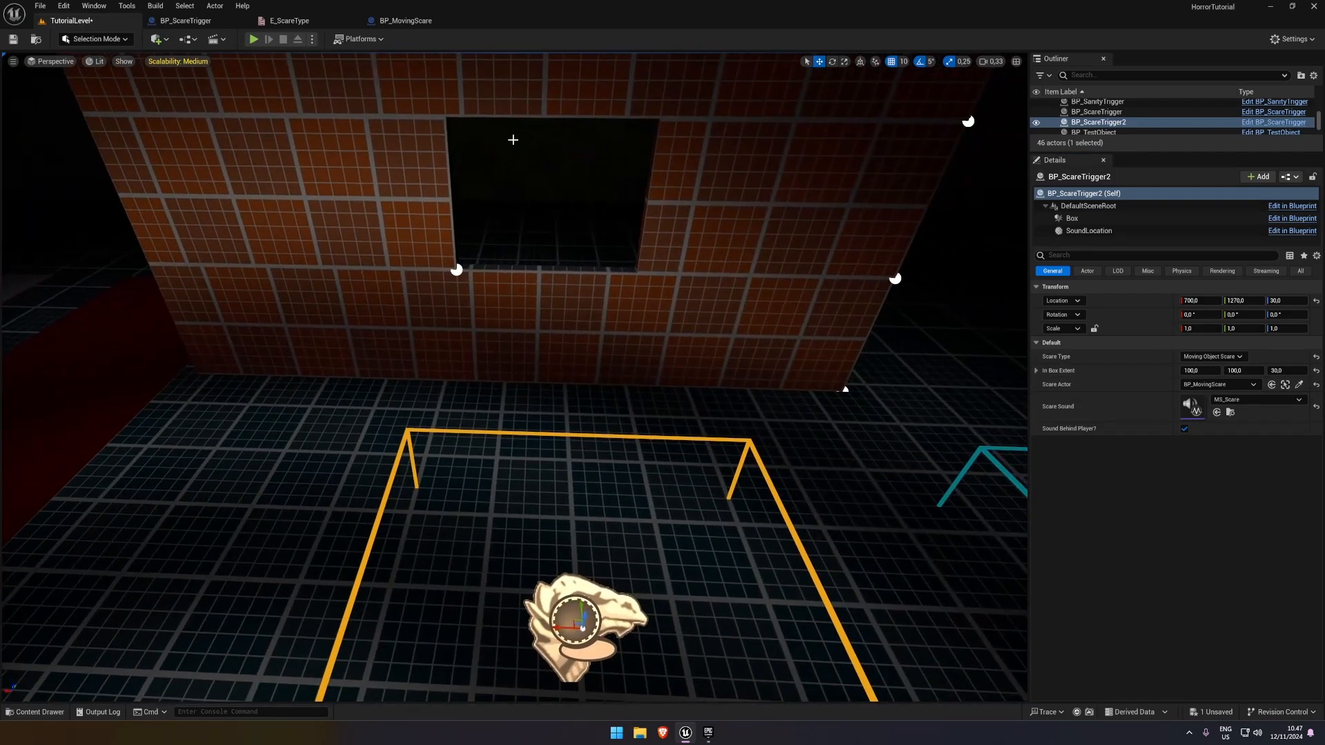
Play-test walking into the duplicated trigger's box, and review the Event Do Scare node chain in BP_MovingScare
{"action": "left_click", "coordinate": [254, 40]}
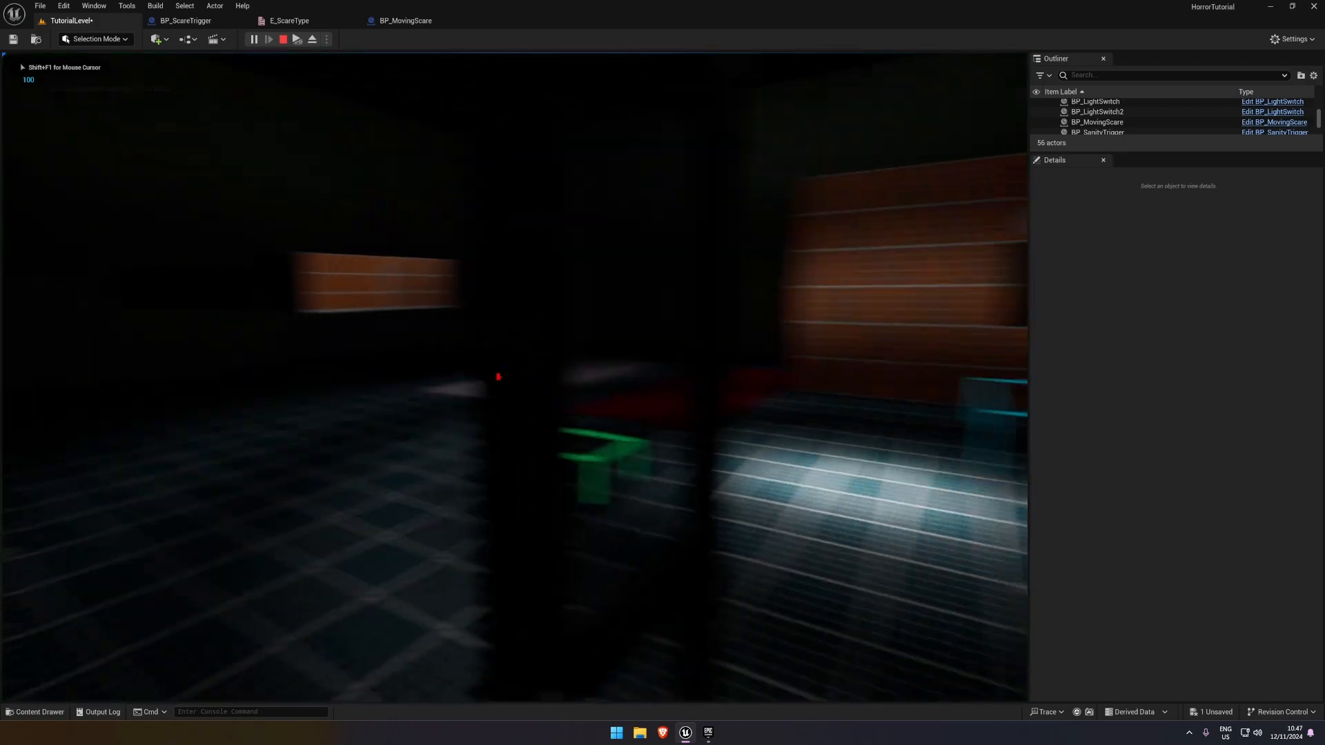
{"action": "key", "text": "w"}
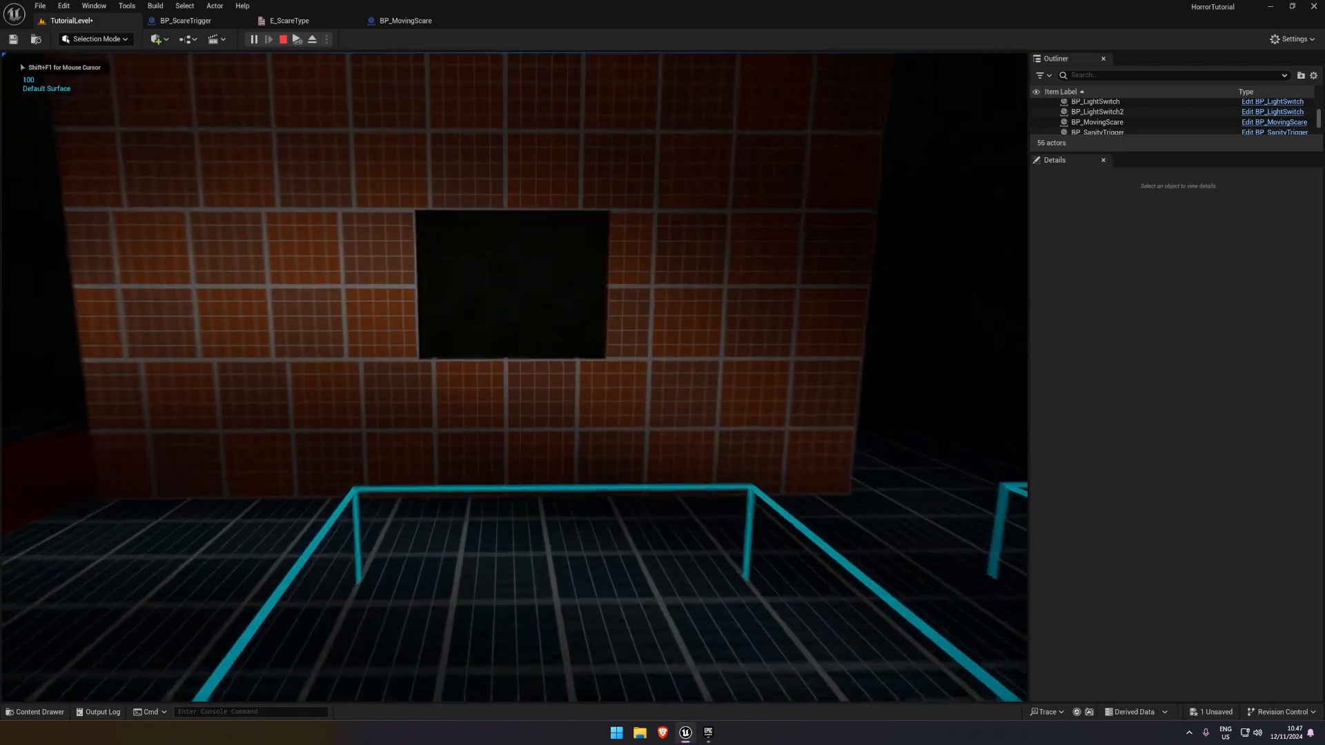
{"action": "key", "text": "w"}
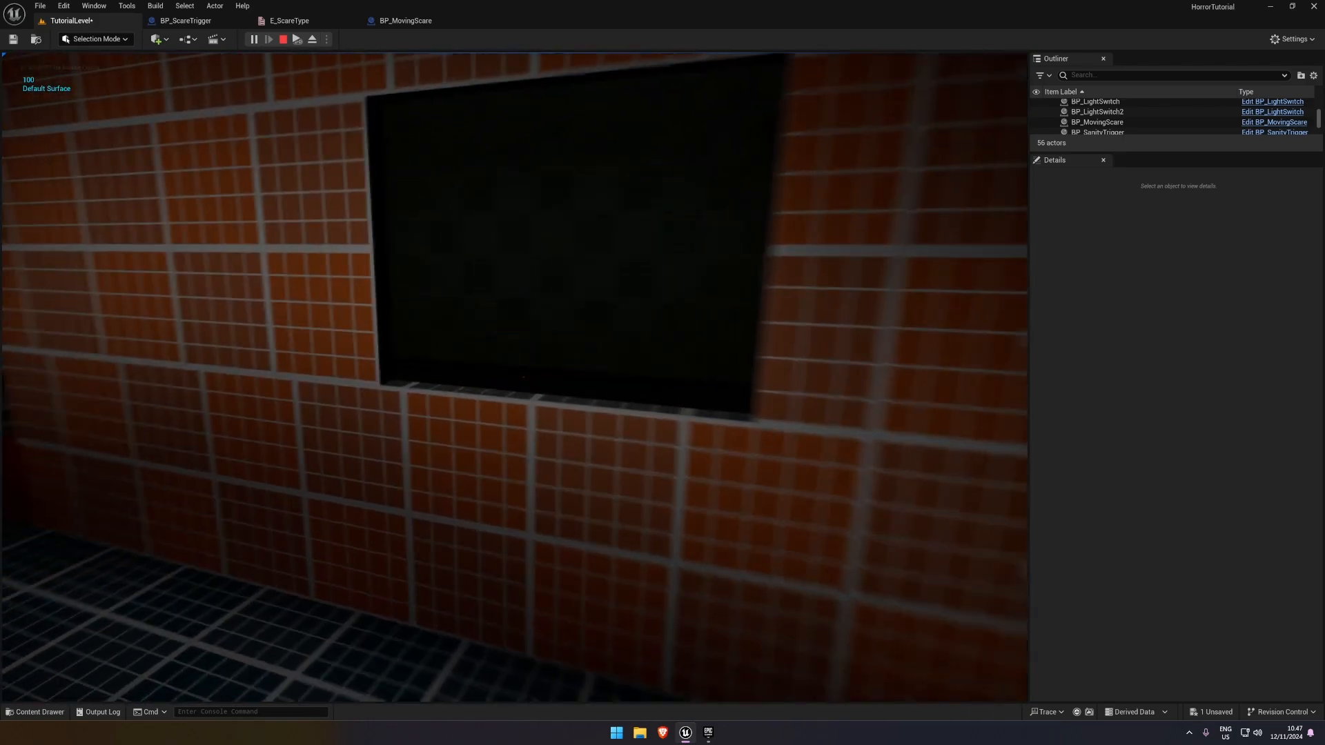
{"action": "key", "text": "s"}
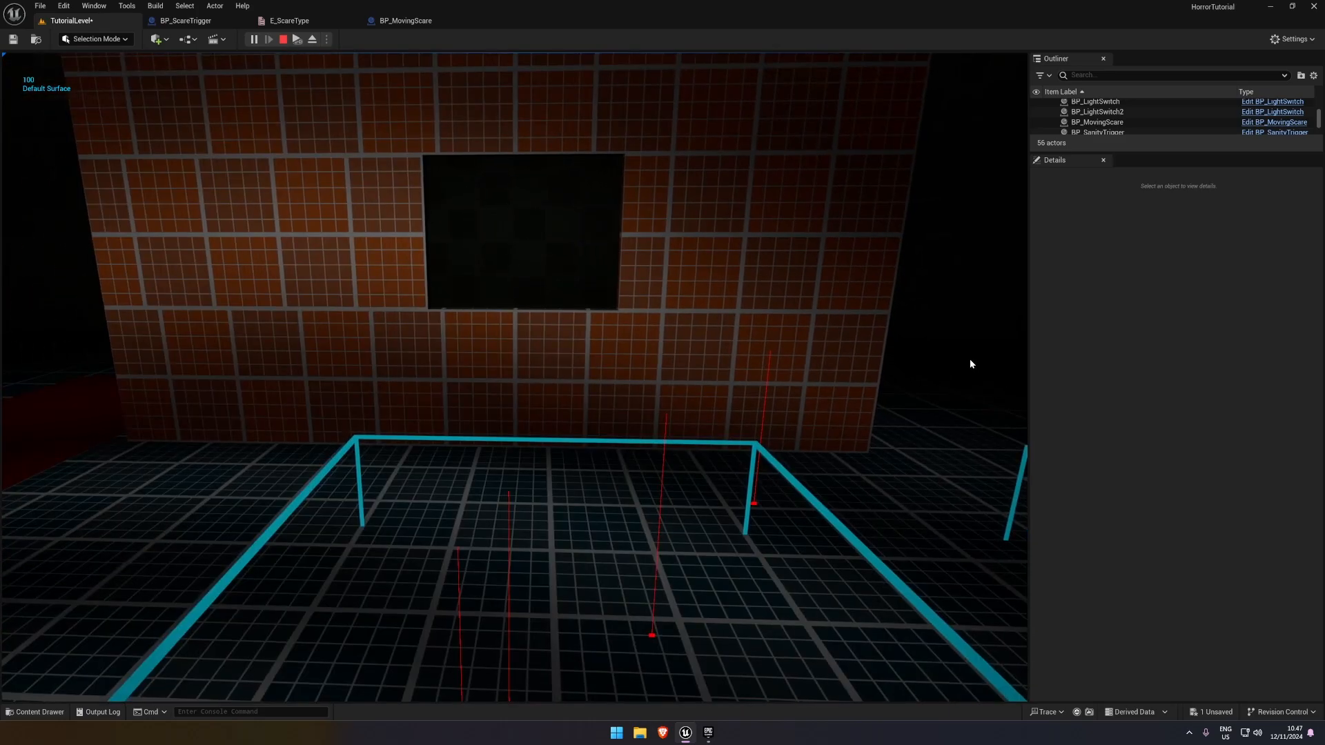
{"action": "key", "text": "Escape"}
{"action": "left_click", "coordinate": [406, 21]}
{"action": "right_click_drag", "start_coordinate": [470, 208], "coordinate": [679, 140]}
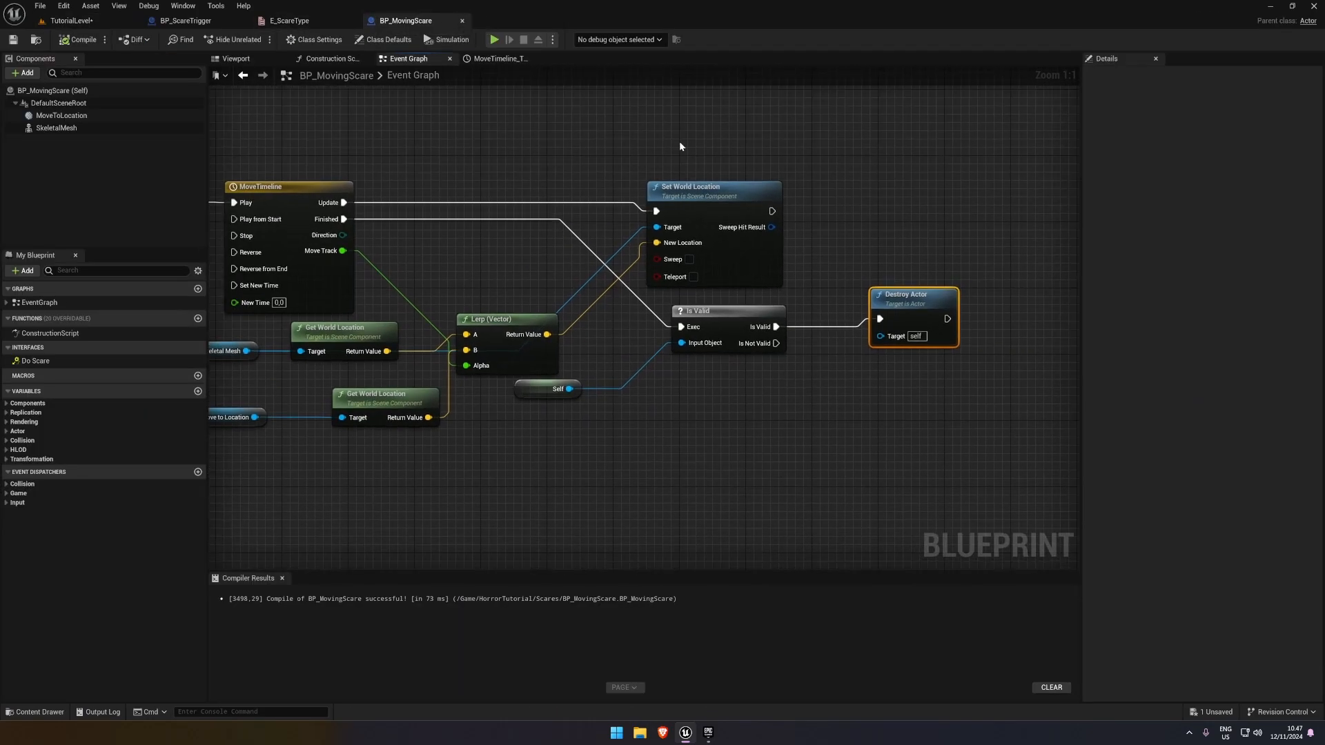
{"action": "right_click_drag", "start_coordinate": [505, 179], "coordinate": [790, 191]}
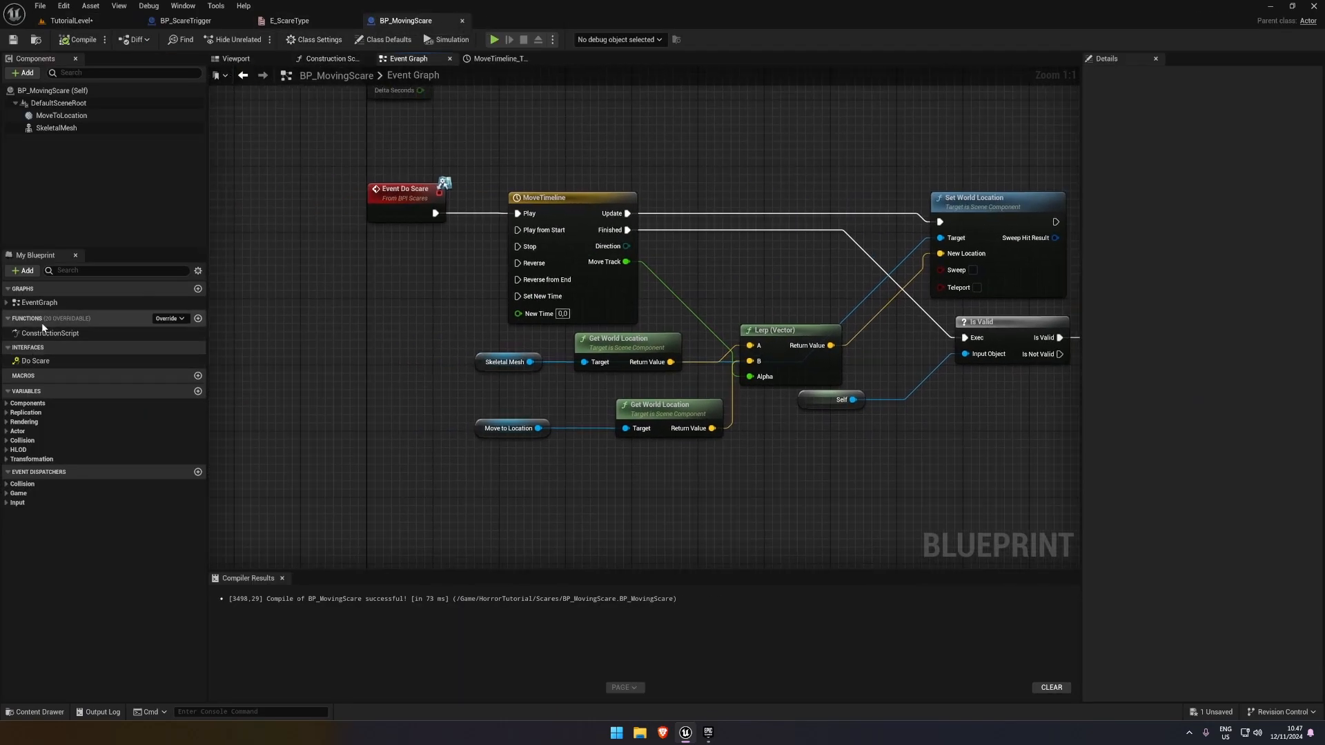
{"action": "left_click", "coordinate": [43, 304]}
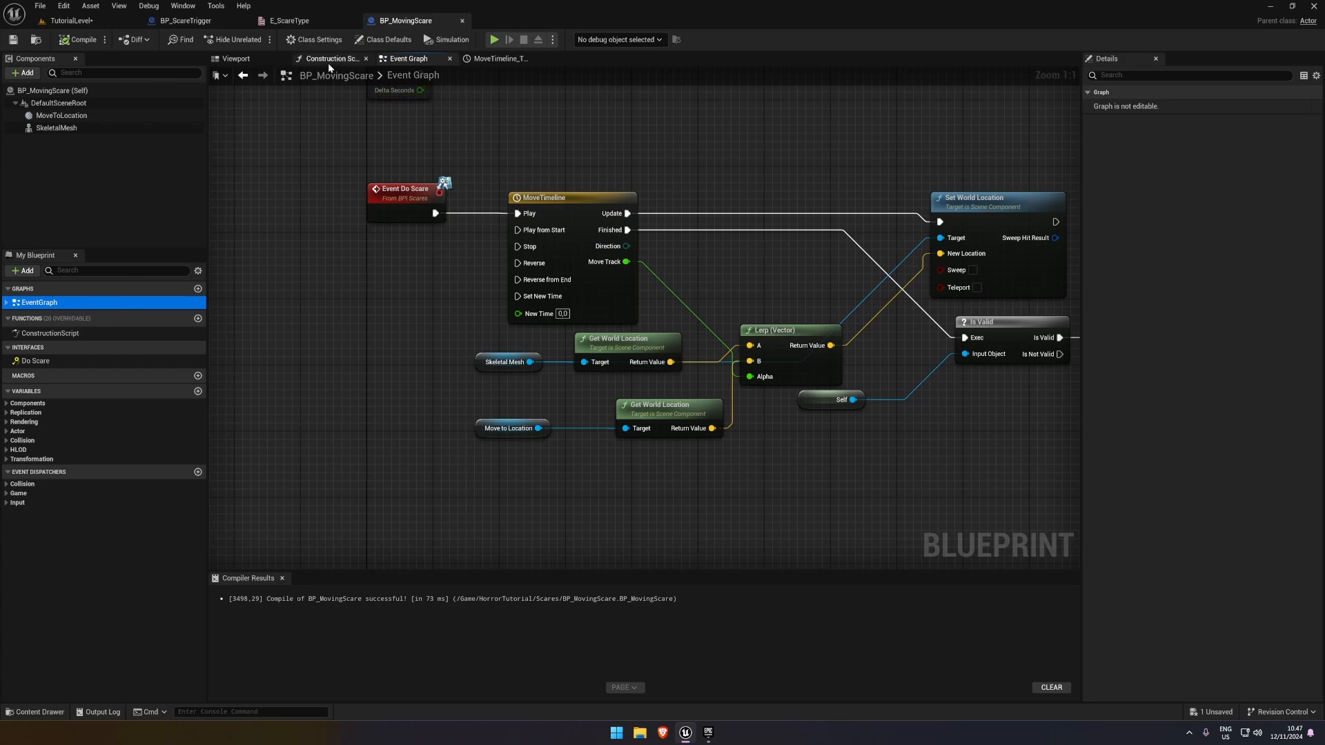
{"action": "right_click_drag", "start_coordinate": [652, 176], "coordinate": [638, 274]}
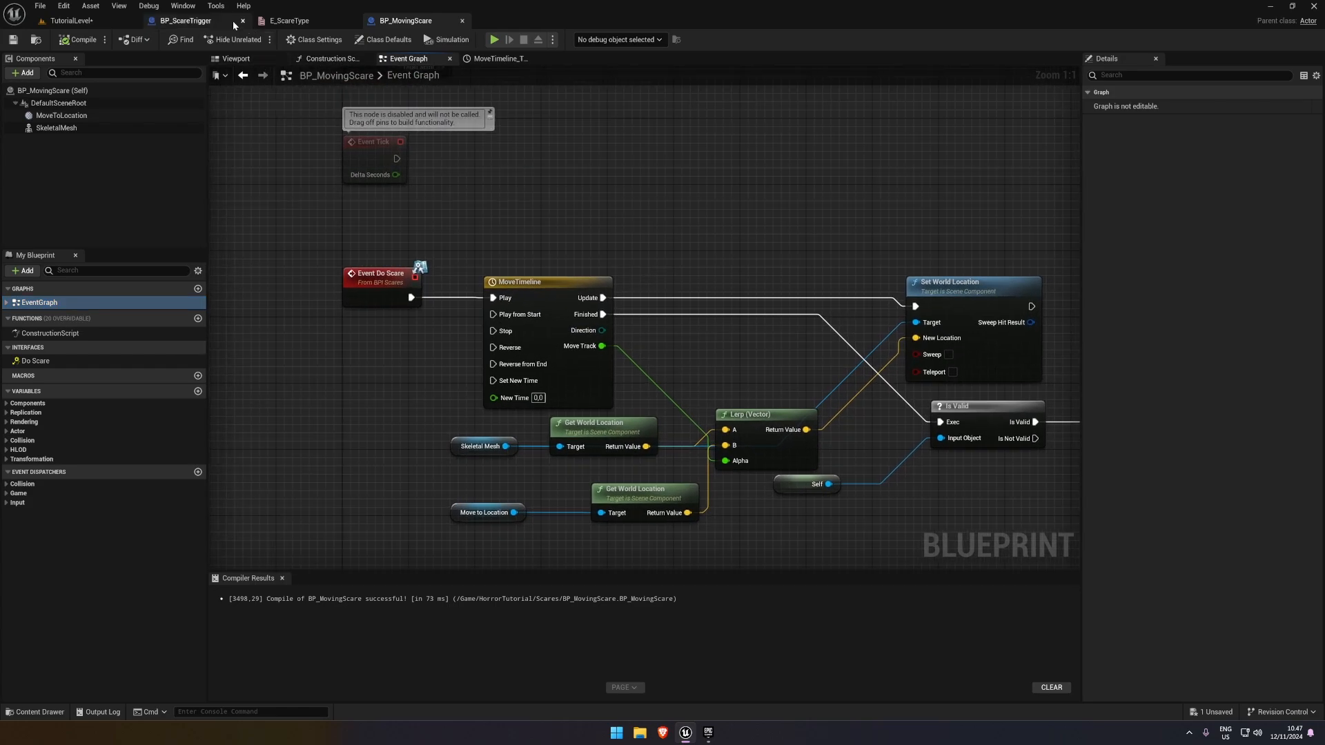
In BP_ScareTrigger's Event Graph, call the Moving Object function from the Moving Object Scare output of Switch on E_ScareType
{"action": "left_click", "coordinate": [186, 23]}
{"action": "left_click", "coordinate": [417, 60]}
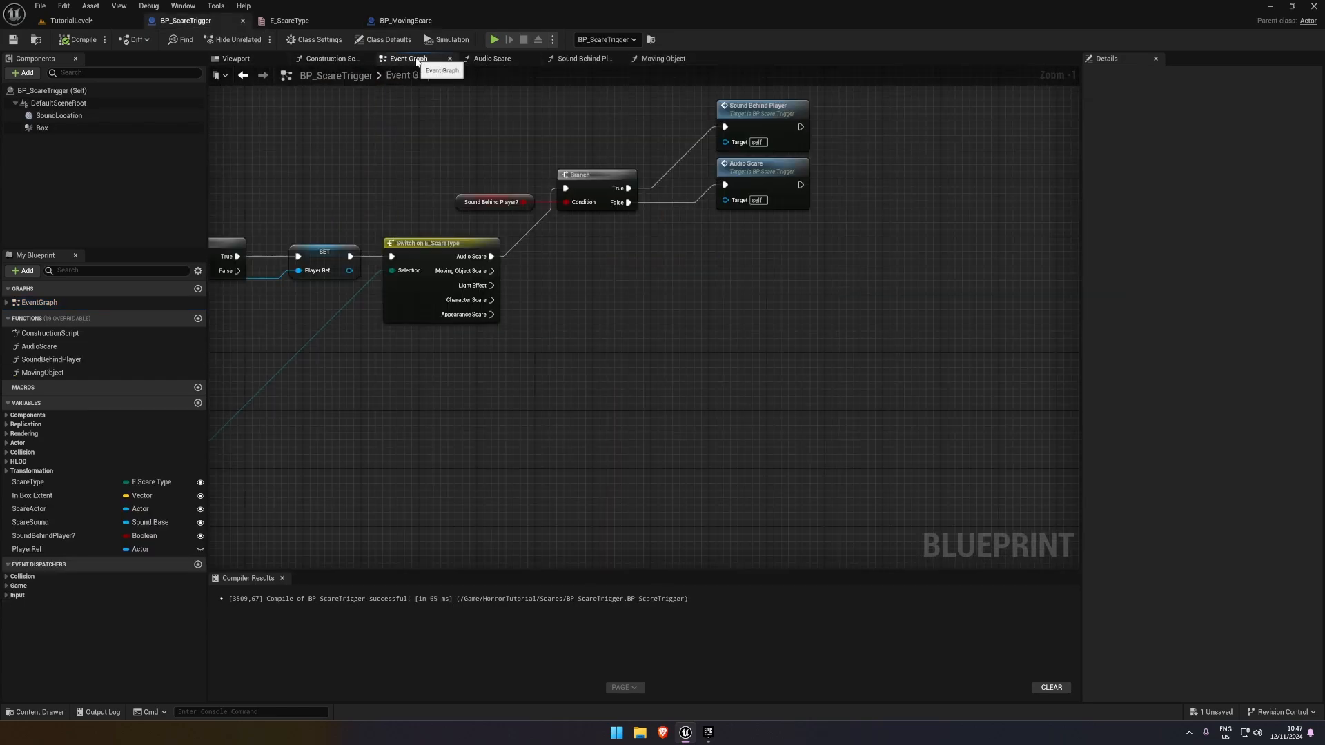
{"action": "left_click_drag", "start_coordinate": [42, 373], "coordinate": [491, 271]}
{"action": "left_click_drag", "start_coordinate": [601, 259], "coordinate": [607, 252]}
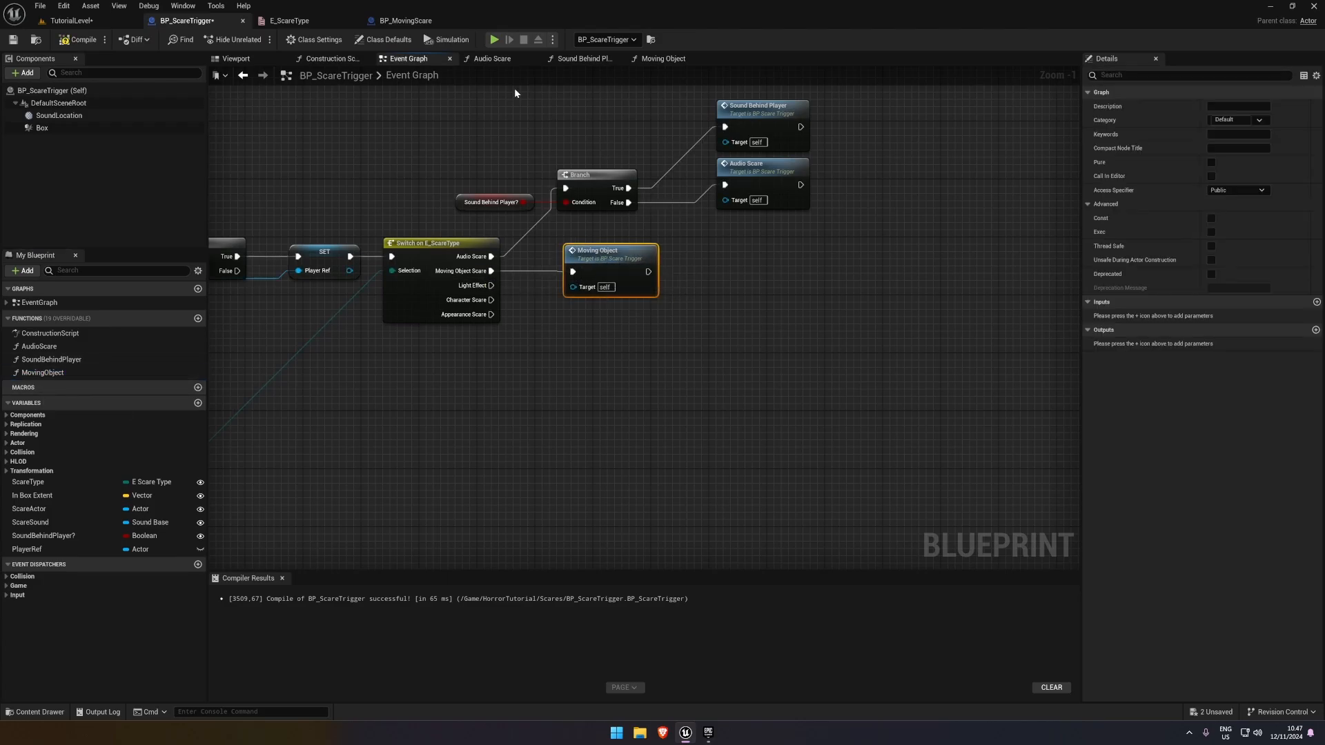
Play-test the level, walking into and out of the duplicated trigger's box to check the moving-object scare
{"action": "left_click", "coordinate": [71, 21]}
{"action": "left_click", "coordinate": [260, 39]}
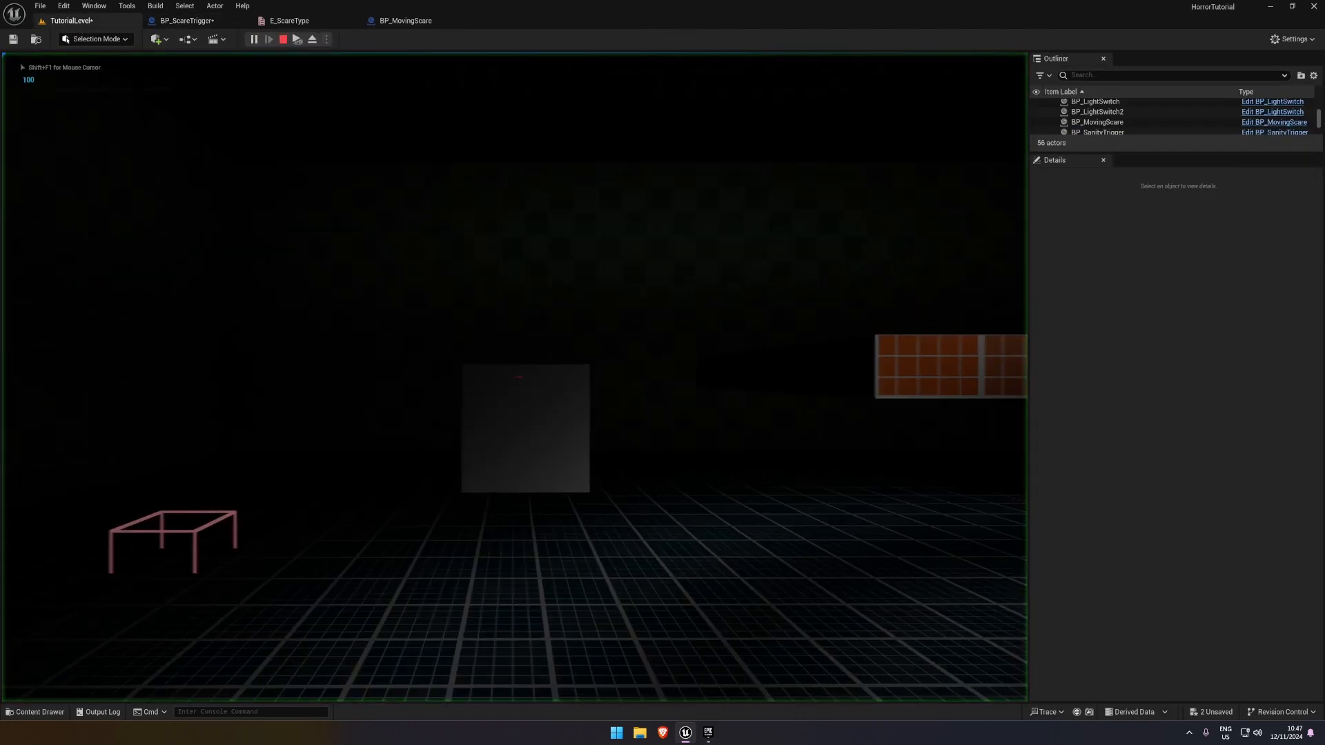
{"action": "key", "text": "w"}
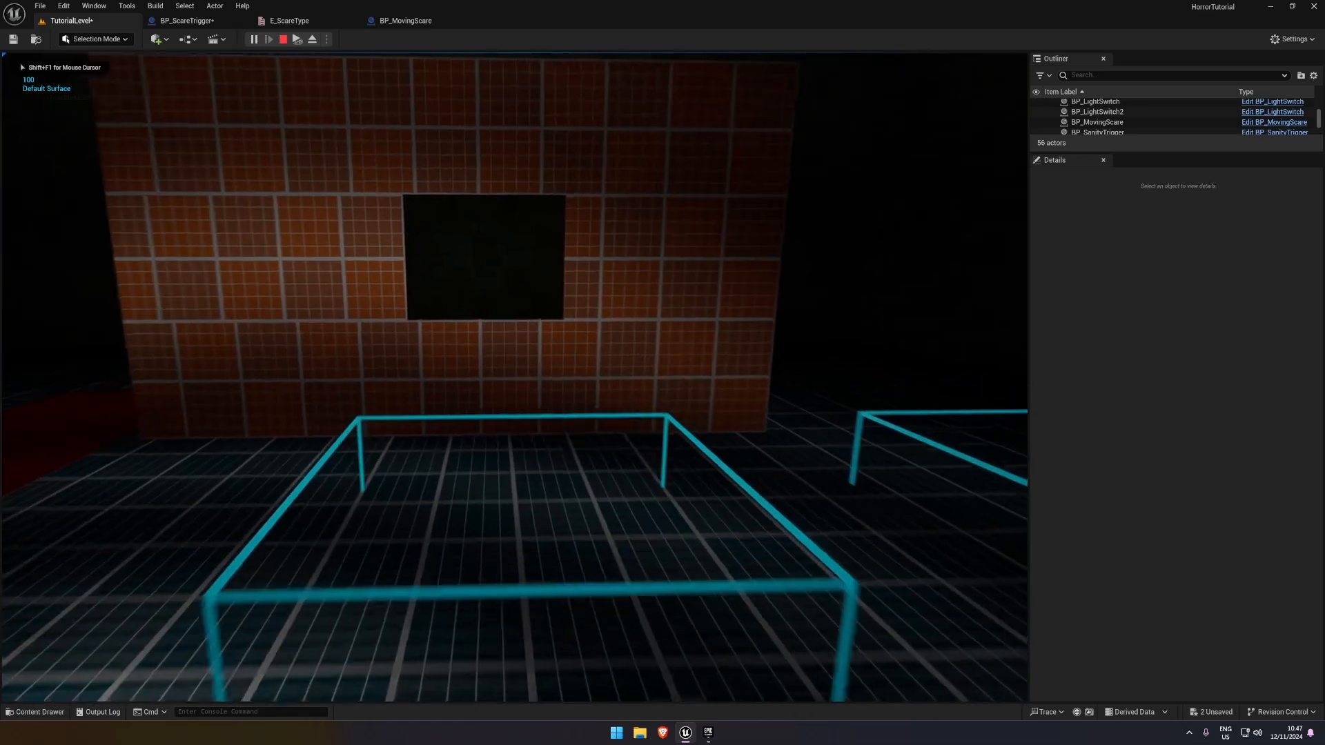
{"action": "key", "text": "s"}
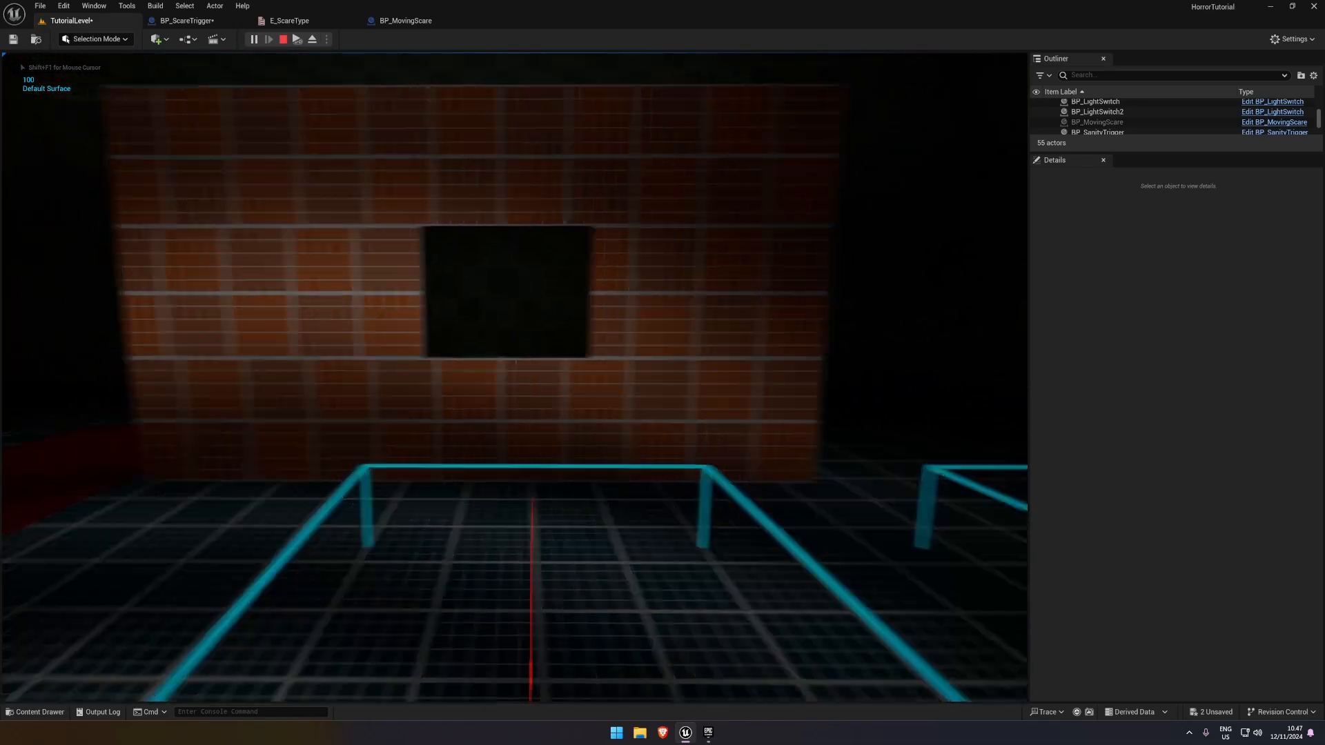
{"action": "key", "text": "w"}
{"action": "key", "text": "s"}
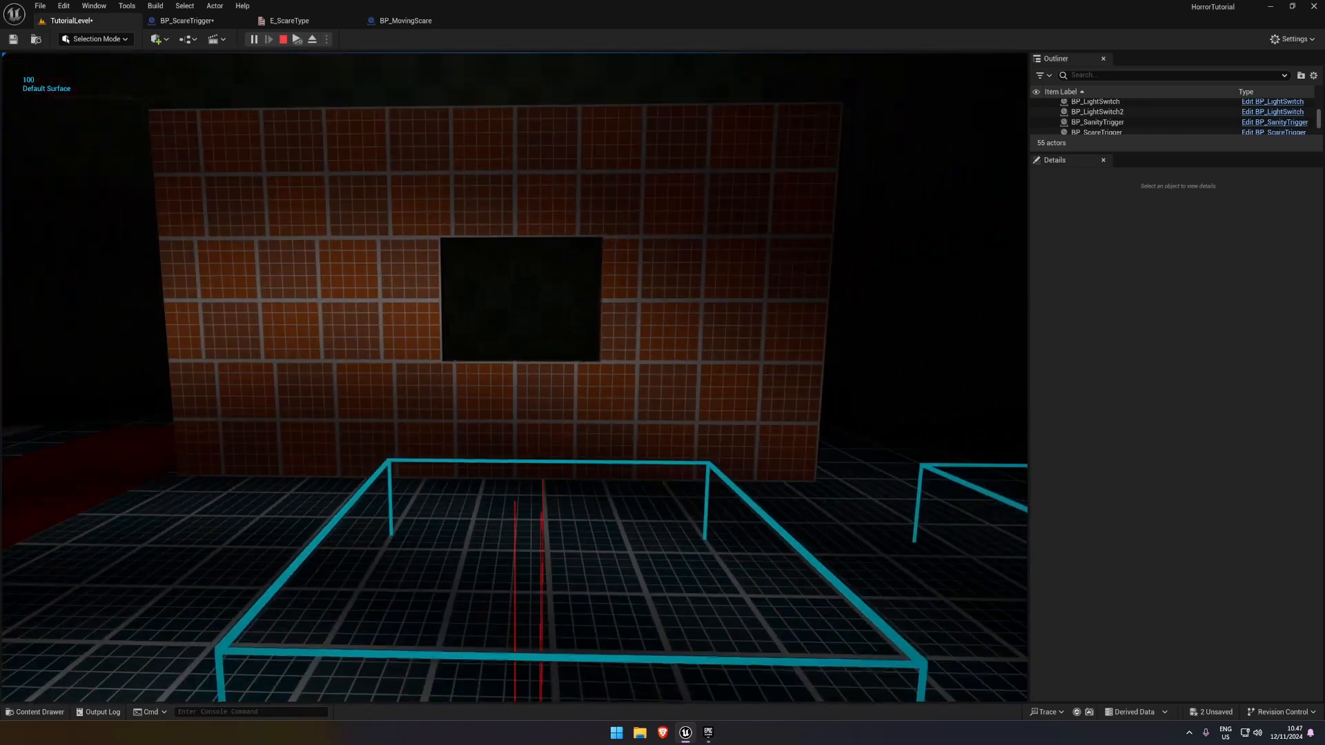
{"action": "key", "text": "Escape"}
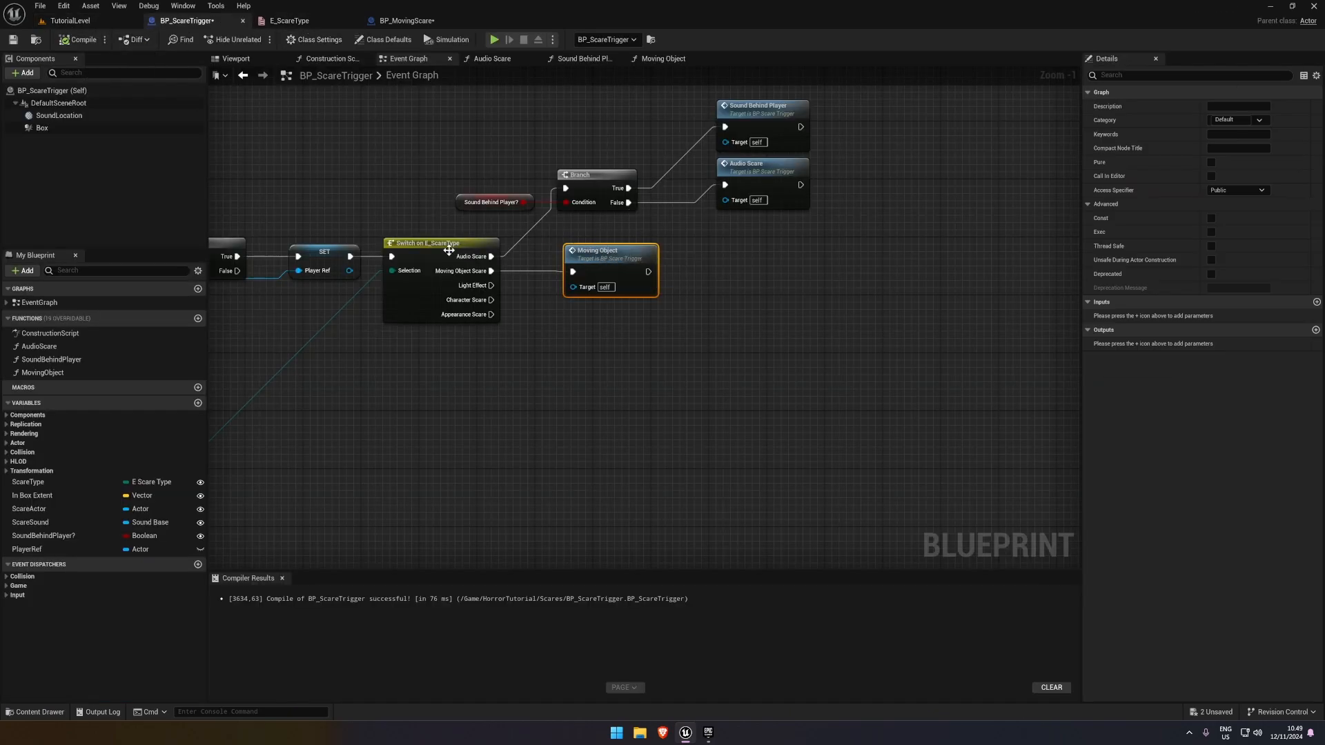
Move the Moving Object node closer to the Switch on E_ScareType node in BP_ScareTrigger's Event Graph
{"action": "right_click_drag", "start_coordinate": [719, 285], "coordinate": [660, 306]}
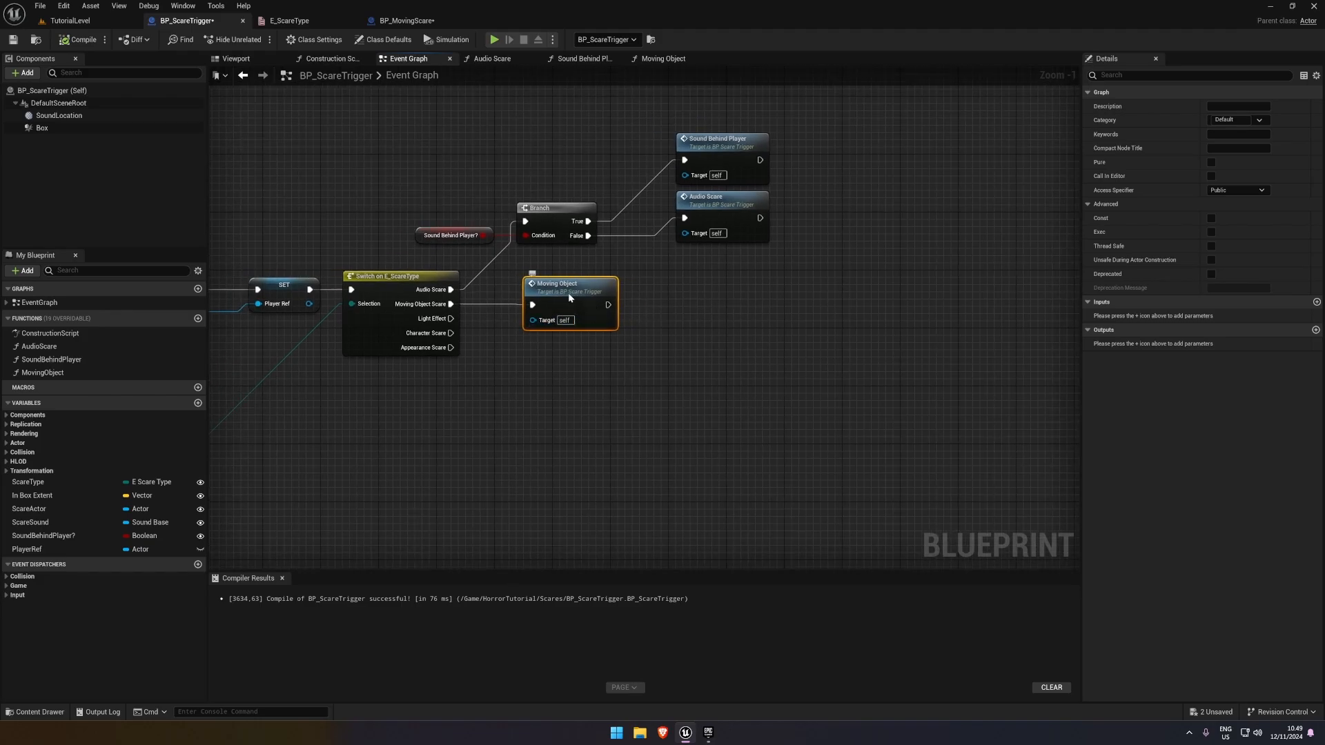
{"action": "left_click_drag", "start_coordinate": [567, 293], "coordinate": [560, 286]}
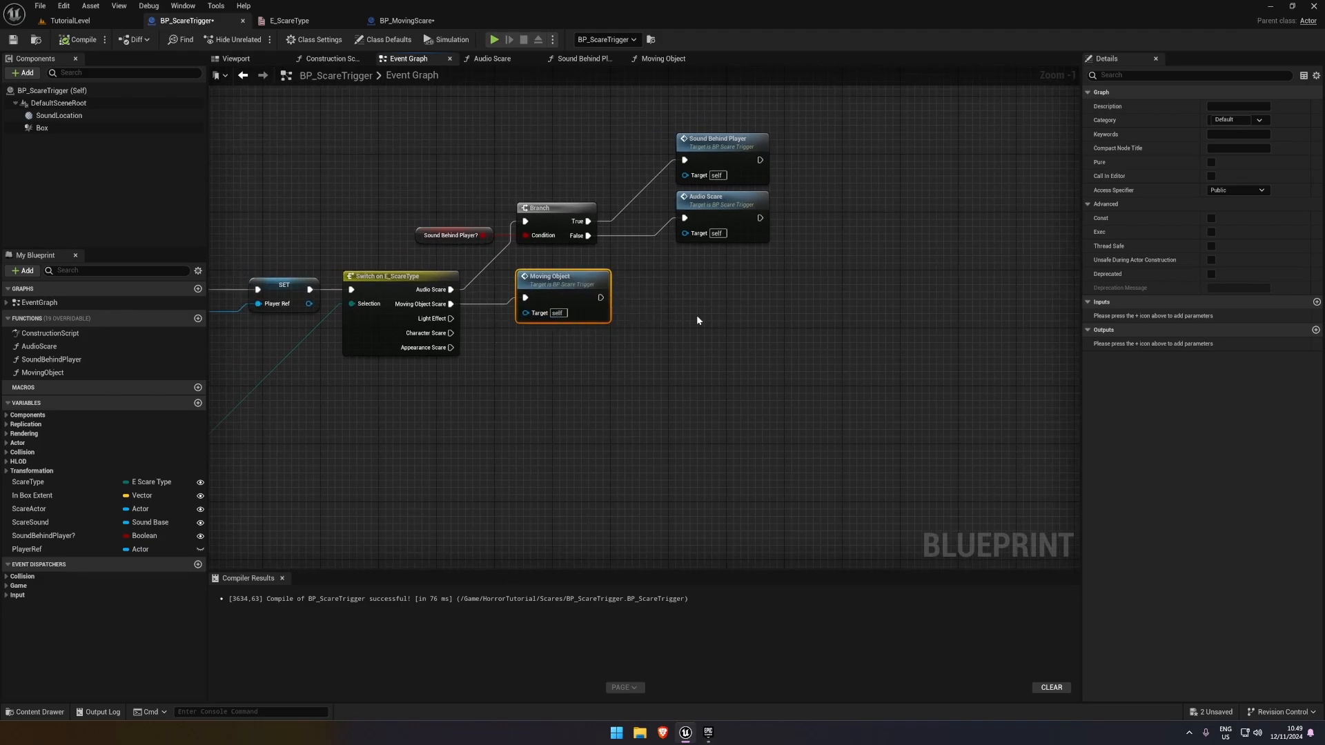
Play-test TutorialLevel again, approaching the wall opening through the trigger to watch the mesh move past
{"action": "left_click", "coordinate": [90, 22]}
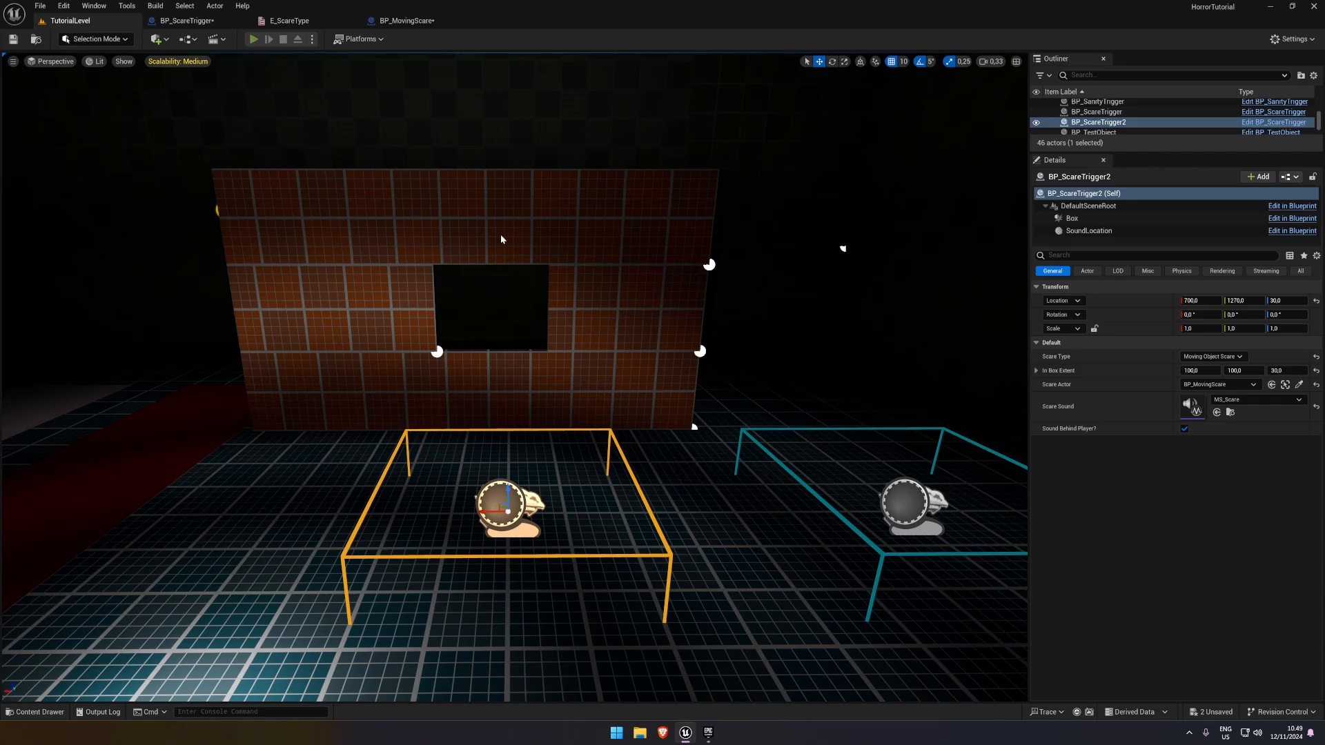
{"action": "key", "text": "alt+p"}
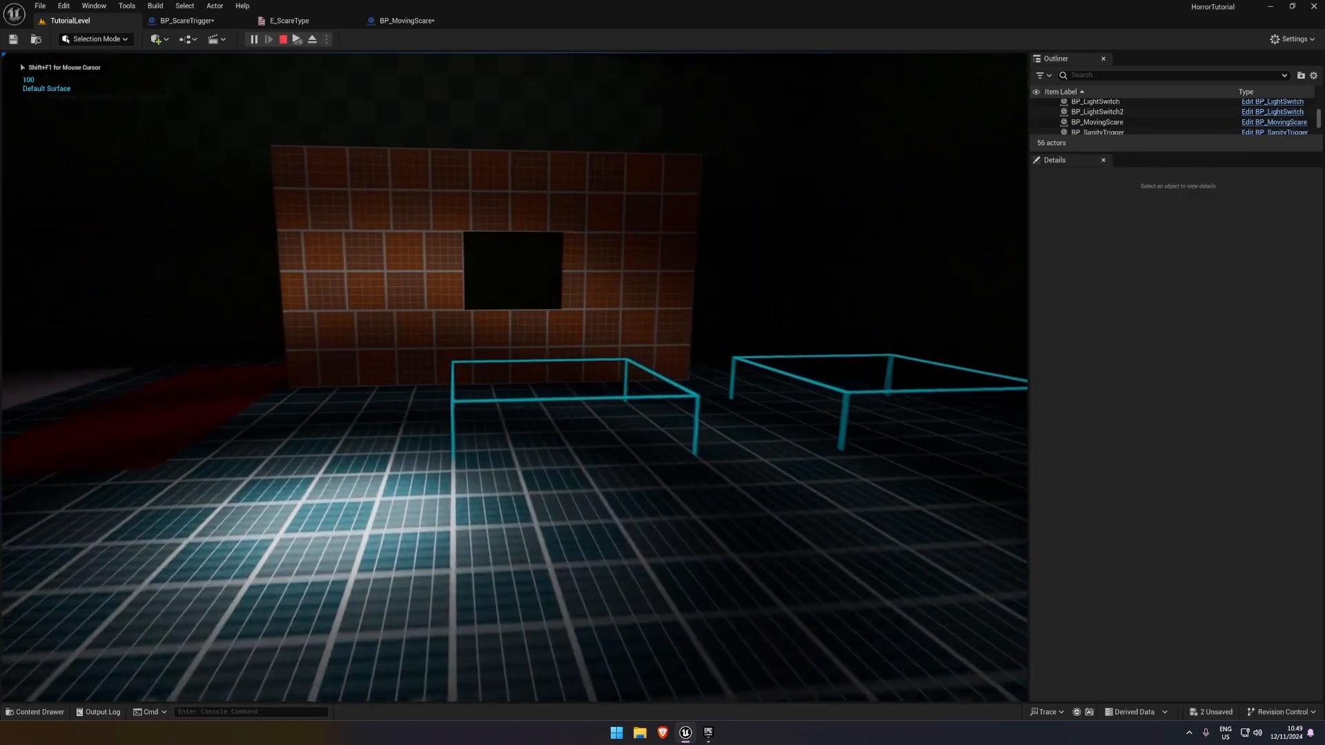
{"action": "key", "text": "w"}
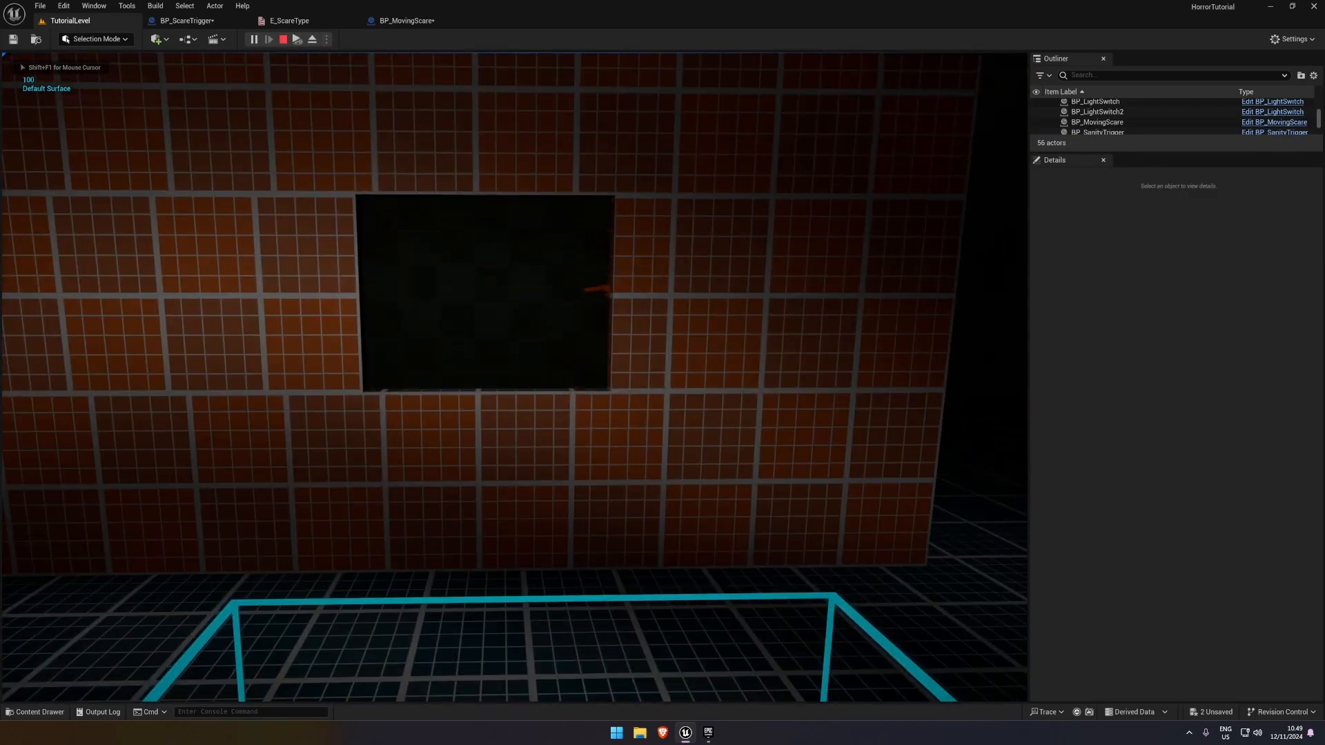
{"action": "key", "text": "s"}
{"action": "key", "text": "Escape"}
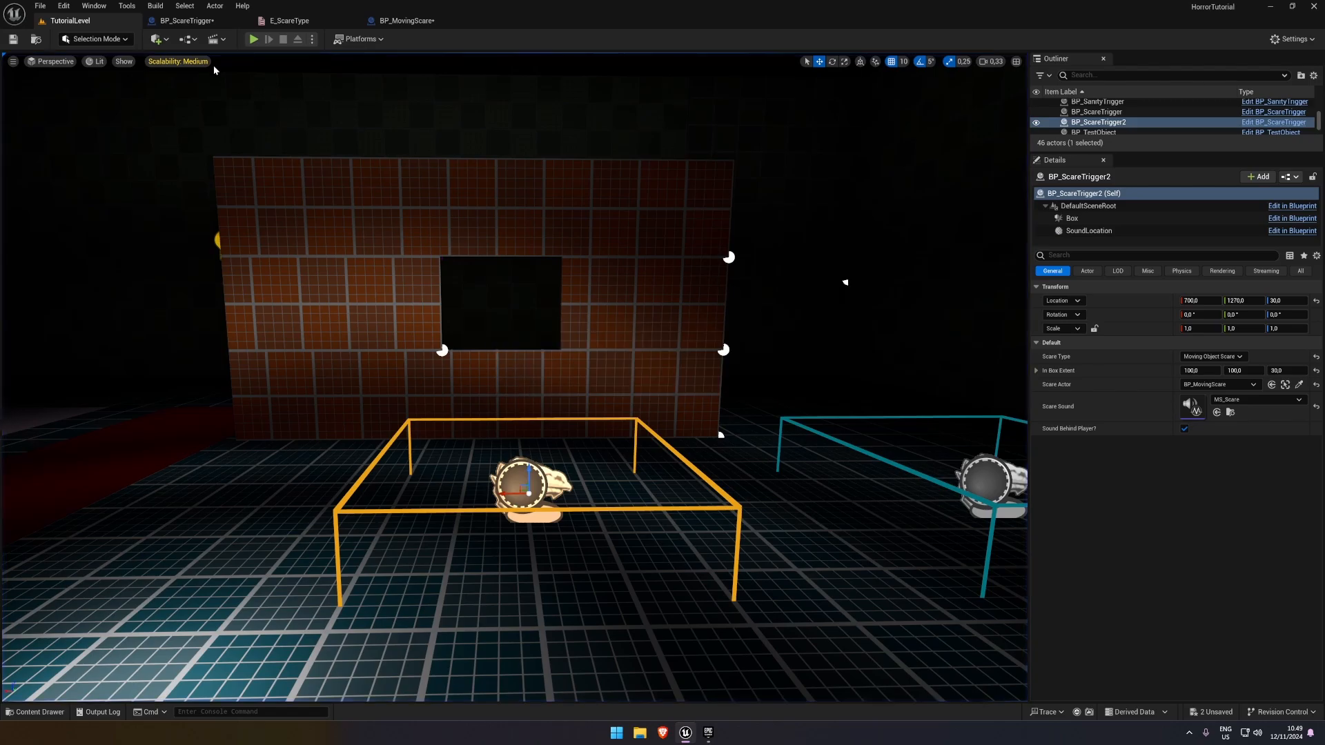
{"action": "left_click", "coordinate": [200, 21]}
{"action": "left_click", "coordinate": [406, 21]}
{"action": "left_click", "coordinate": [289, 21]}
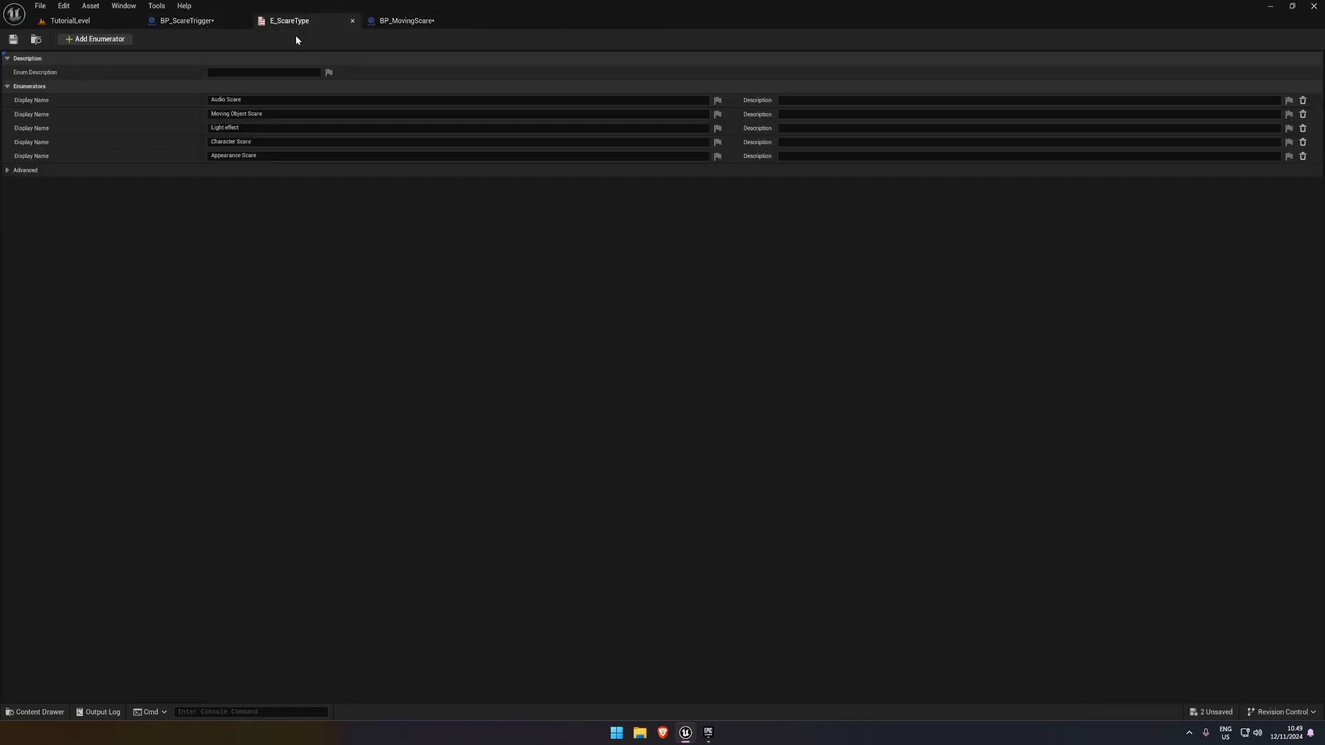
{"action": "left_click", "coordinate": [71, 21]}
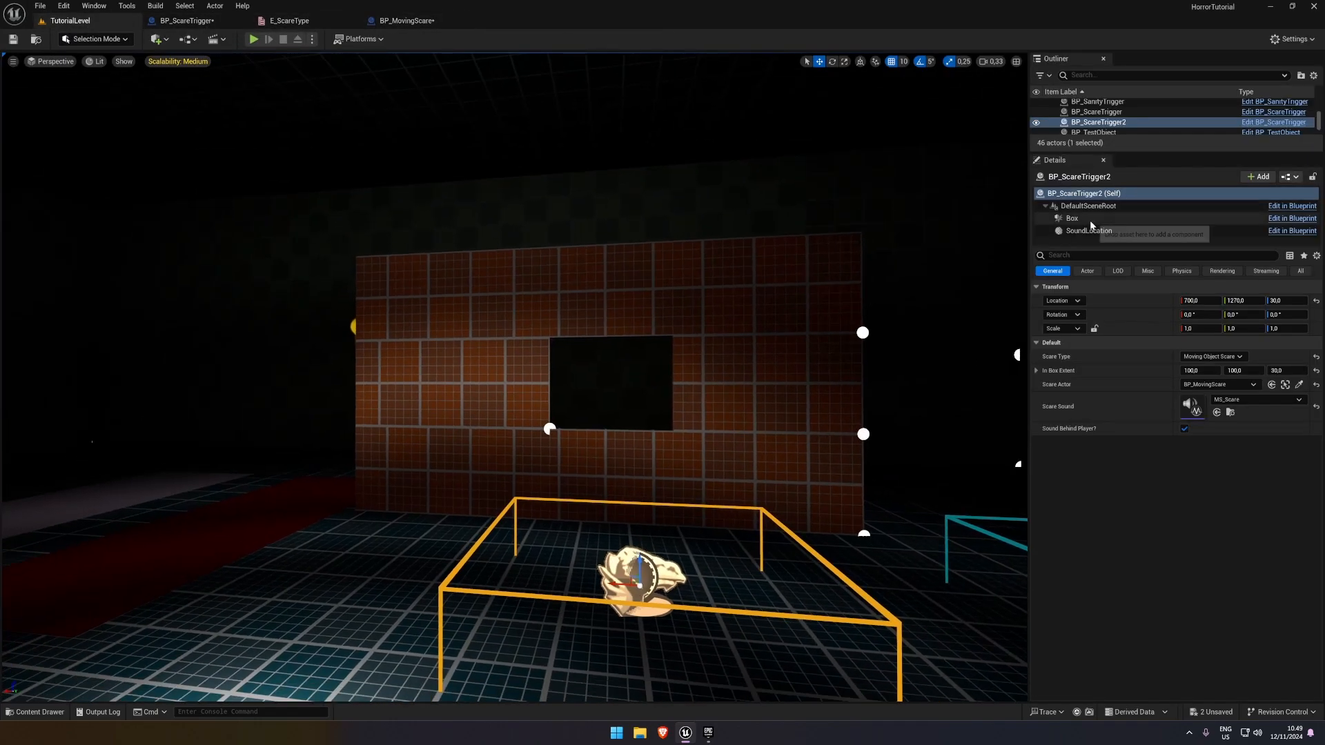
Move the BP_MovingScare actor to about X 710, Y 1520, Z -90, centred in front of the wall opening
{"action": "key", "text": "w"}
{"action": "right_click_drag", "start_coordinate": [690, 310], "coordinate": [780, 318]}
{"action": "key", "text": "a"}
{"action": "left_click", "coordinate": [612, 214]}
{"action": "right_click_drag", "start_coordinate": [613, 214], "coordinate": [509, 222]}
{"action": "key", "text": "d"}
{"action": "left_click_drag", "start_coordinate": [408, 417], "coordinate": [722, 418]}
{"action": "right_click_drag", "start_coordinate": [721, 417], "coordinate": [659, 343]}
{"action": "key", "text": "w"}
{"action": "key", "text": "s"}
{"action": "left_click_drag", "start_coordinate": [662, 348], "coordinate": [661, 439]}
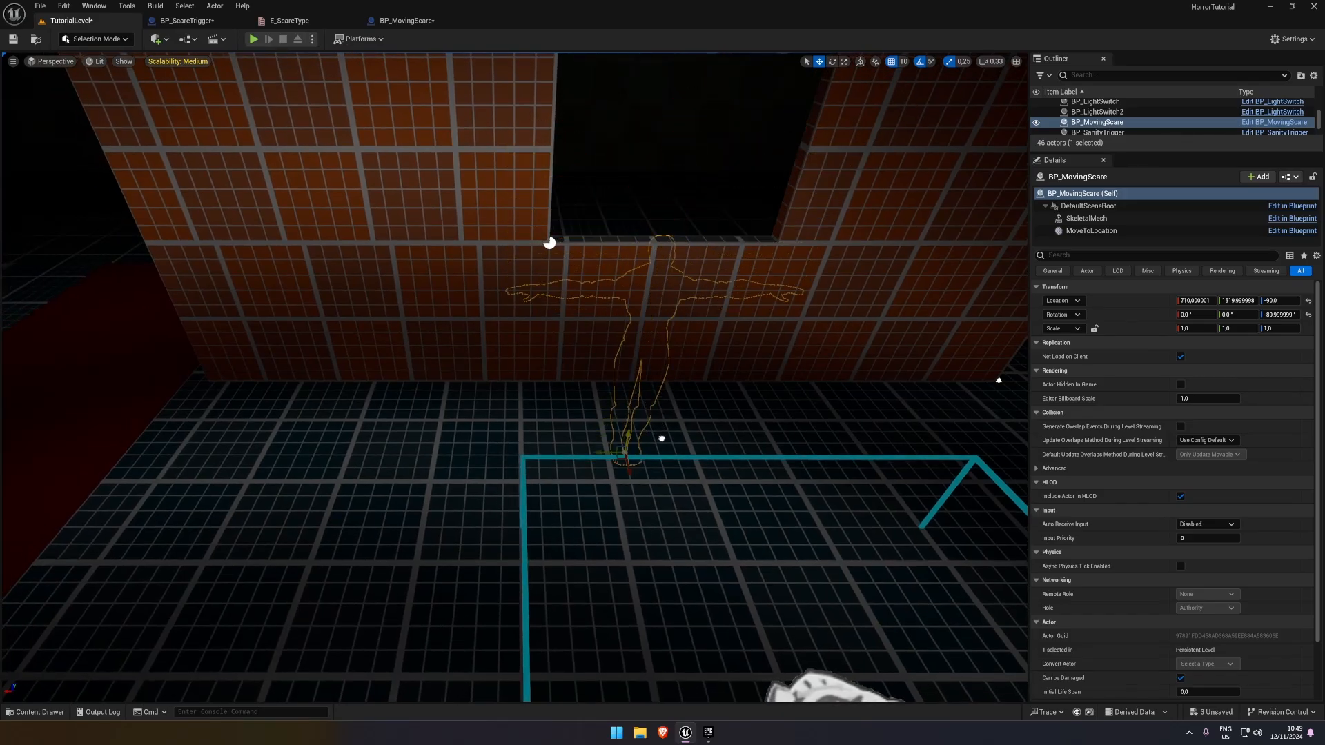
{"action": "scroll", "coordinate": [661, 439], "scroll_direction": "down", "scroll_amount": 6}
In BP_MovingScare, set the MoveTimeline length to 3.00 seconds
{"action": "left_click", "coordinate": [219, 23]}
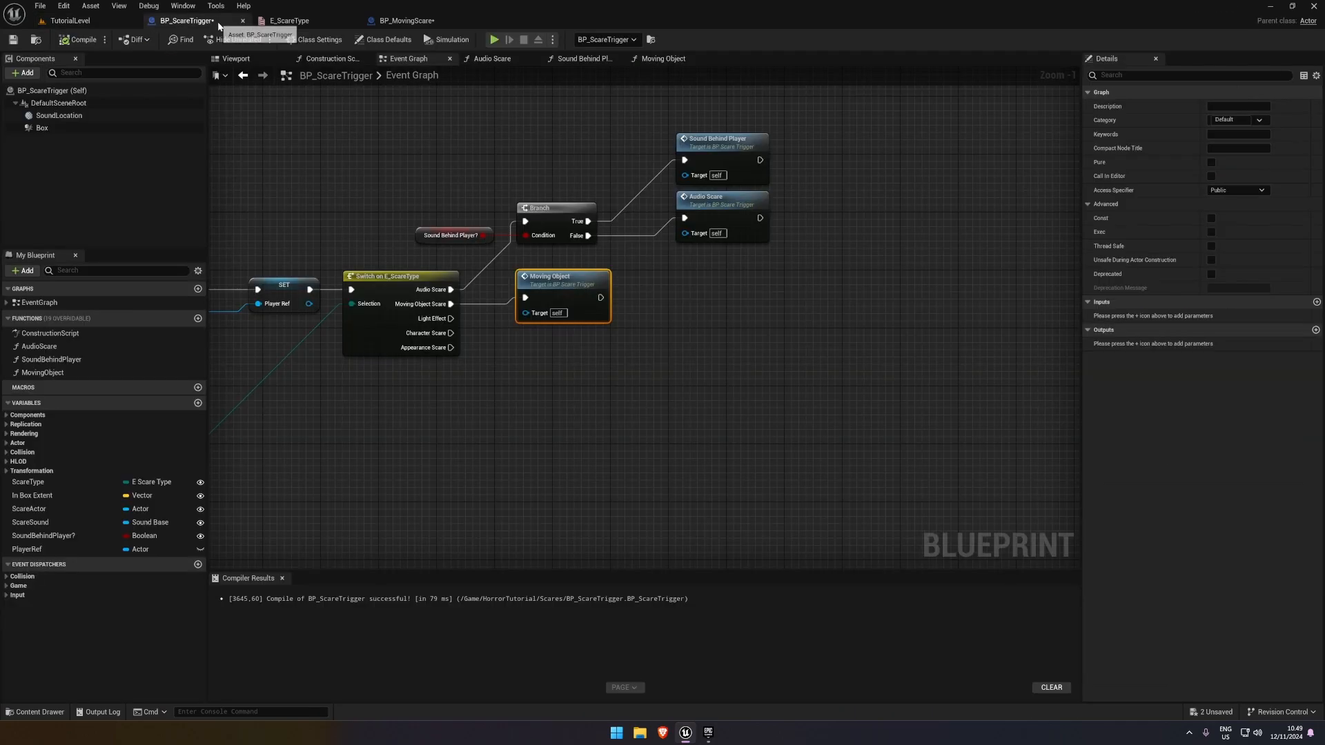
{"action": "left_click", "coordinate": [309, 22]}
{"action": "left_click", "coordinate": [423, 24]}
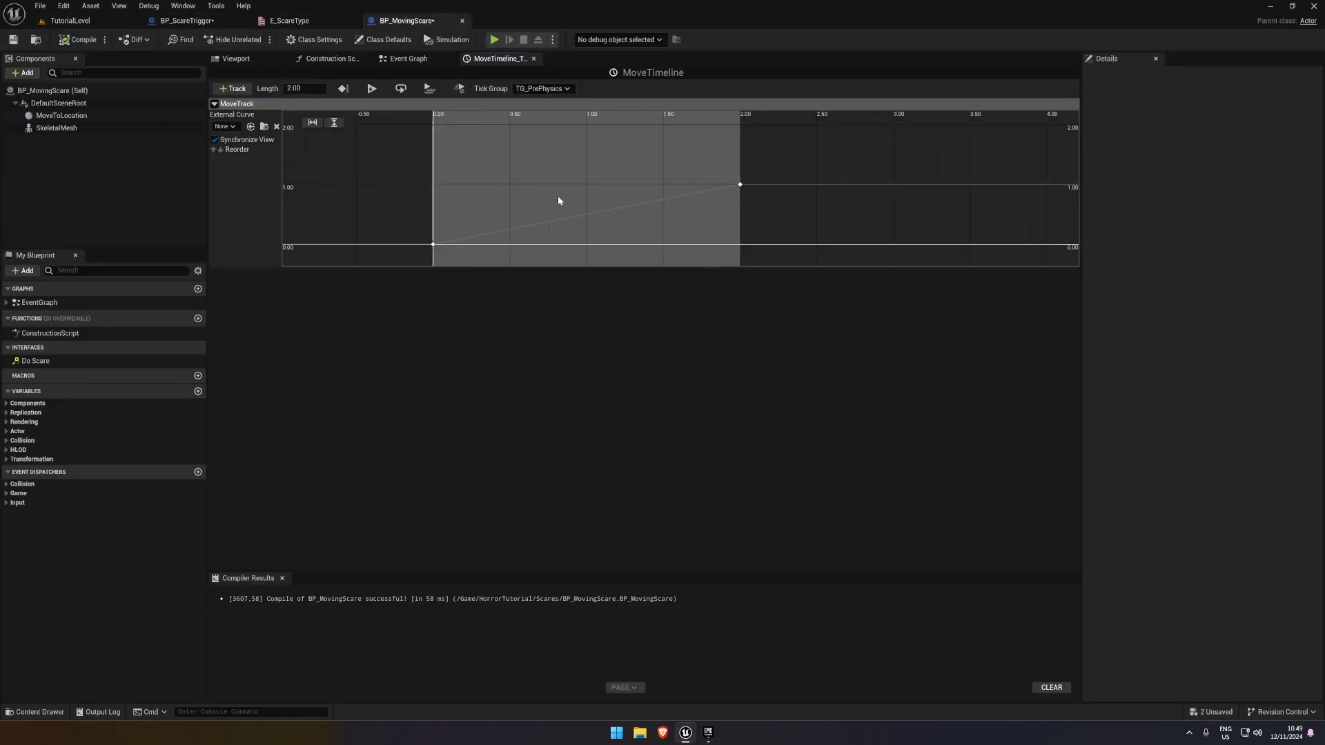
{"action": "scroll", "coordinate": [558, 197], "scroll_direction": "down", "scroll_amount": 3}
{"action": "right_click_drag", "start_coordinate": [636, 229], "coordinate": [615, 205]}
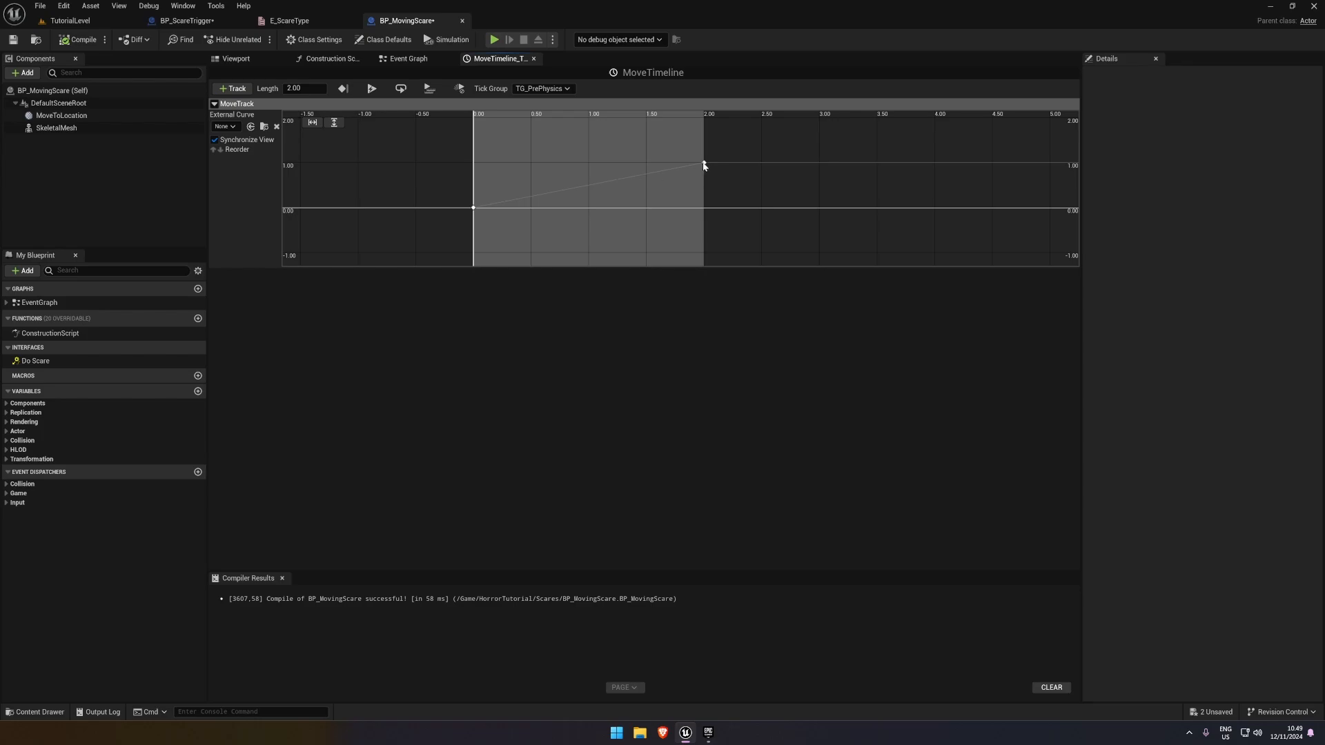
{"action": "right_click_drag", "start_coordinate": [713, 168], "coordinate": [648, 164]}
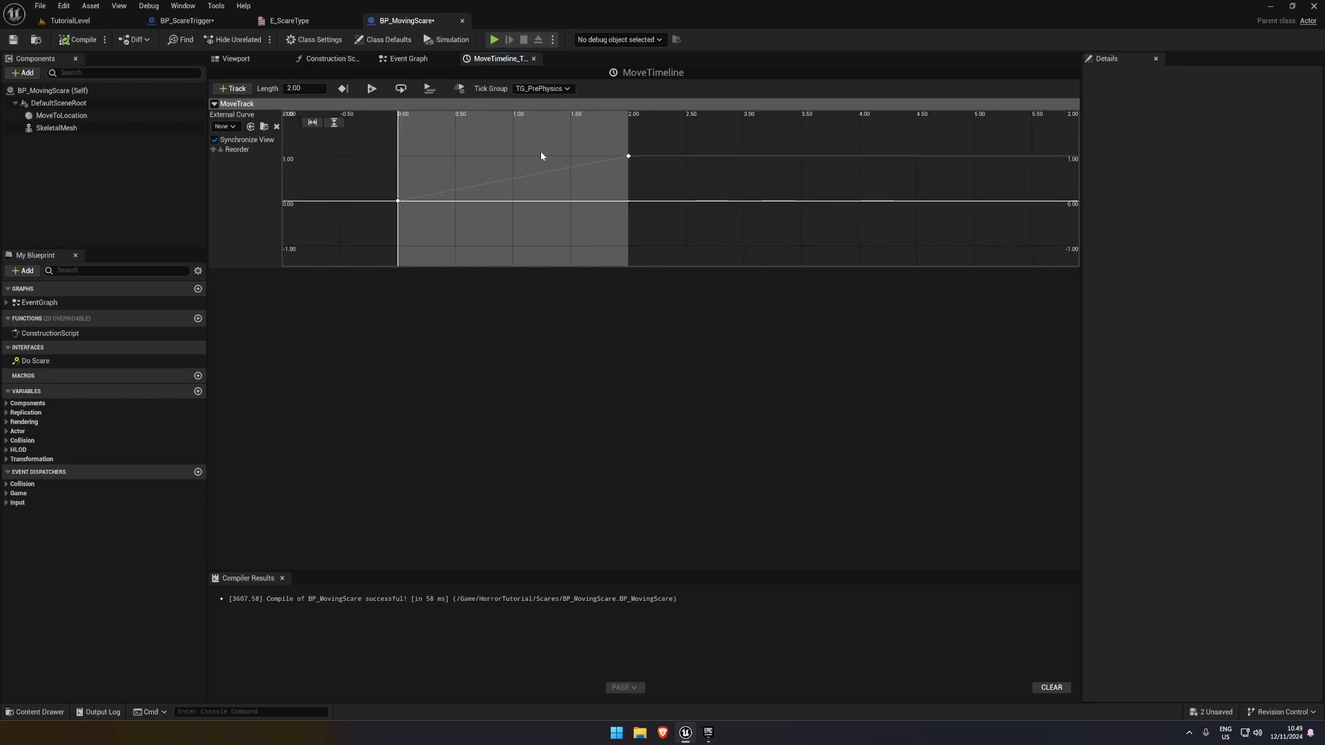
{"action": "left_click", "coordinate": [322, 91]}
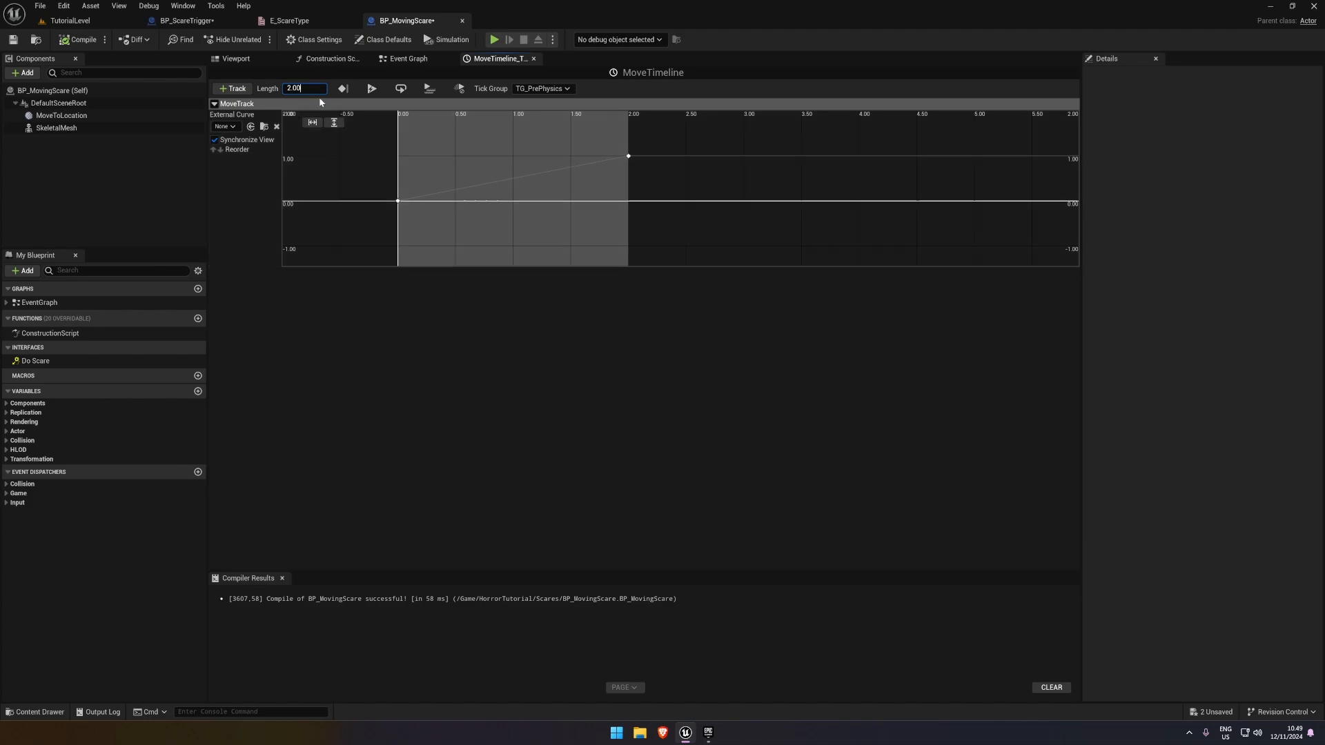
{"action": "left_click_drag", "start_coordinate": [309, 89], "coordinate": [293, 89]}
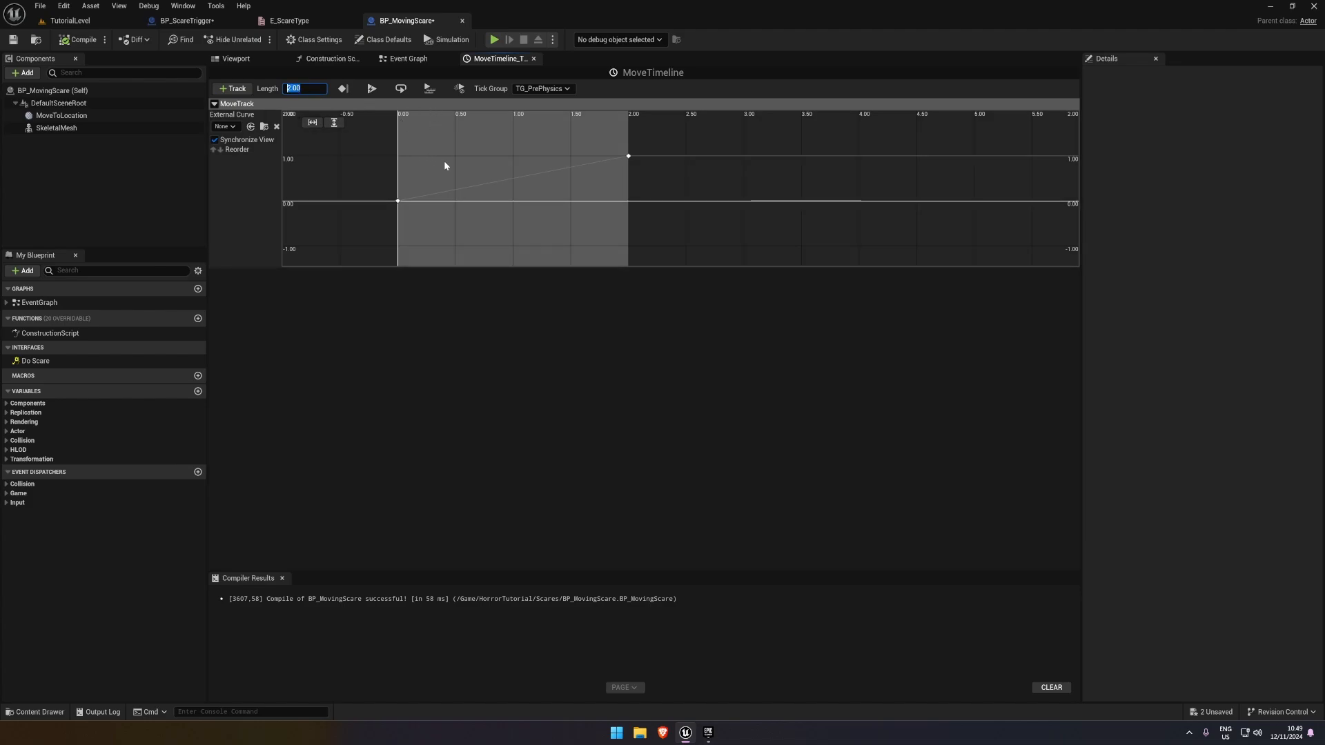
{"action": "type", "text": "3"}
{"action": "key", "text": "Return"}
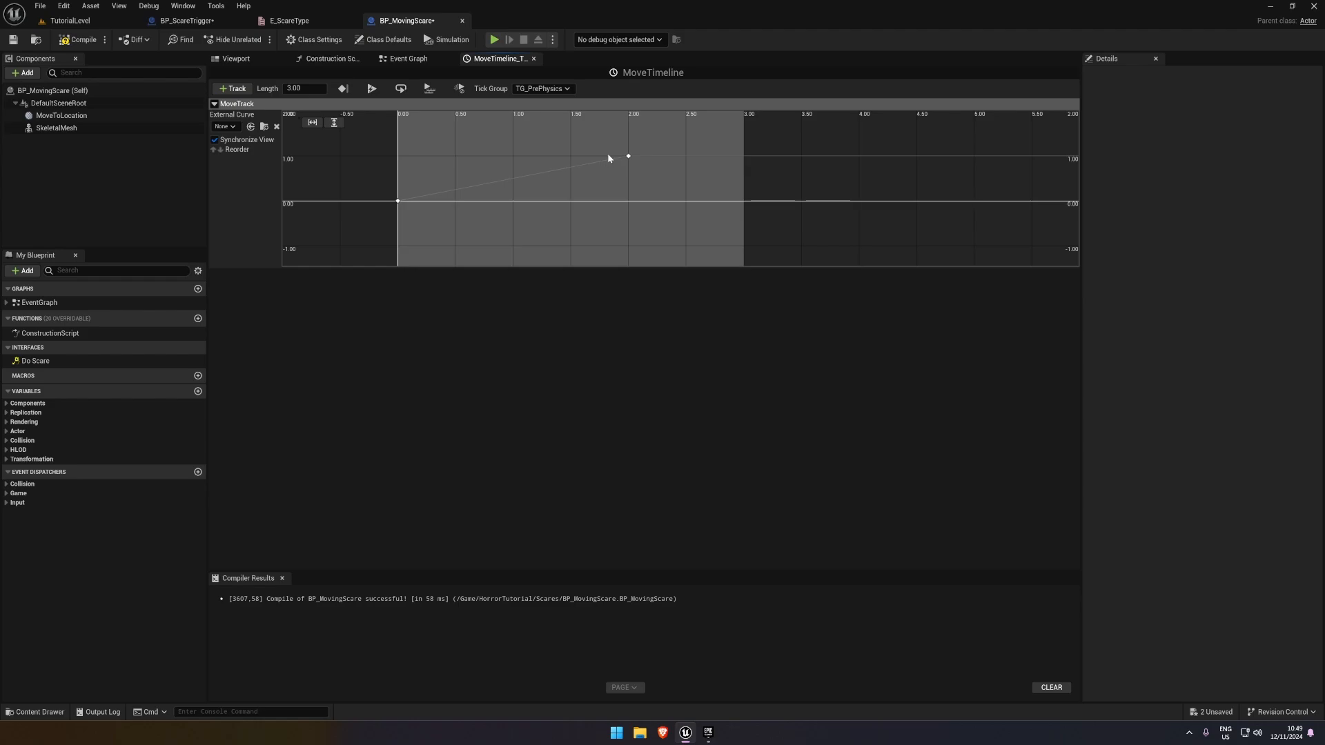
On MoveTrack, move the peak key to time 1.5 with value 1.0 and add an end key at time 3 with value 0
{"action": "left_click_drag", "start_coordinate": [607, 154], "coordinate": [570, 156]}
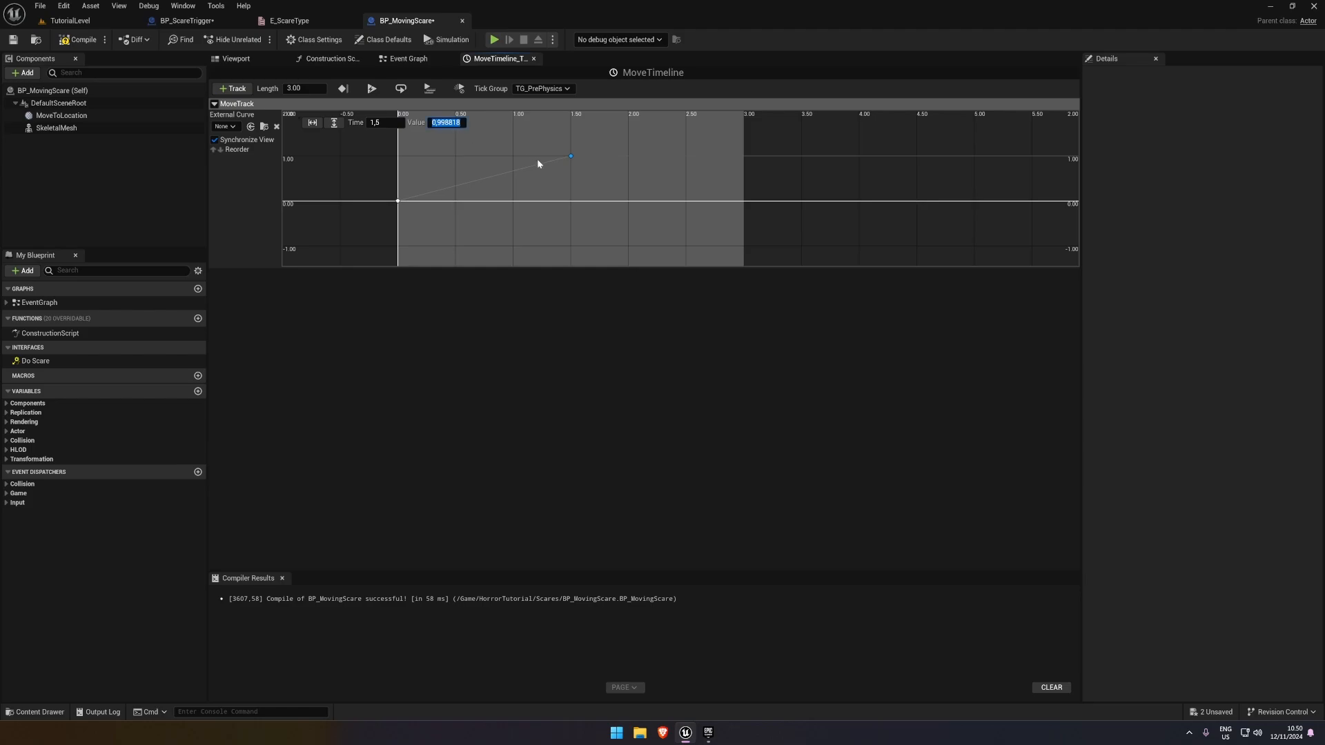
{"action": "type", "text": "1,0"}
{"action": "right_click", "coordinate": [748, 201]}
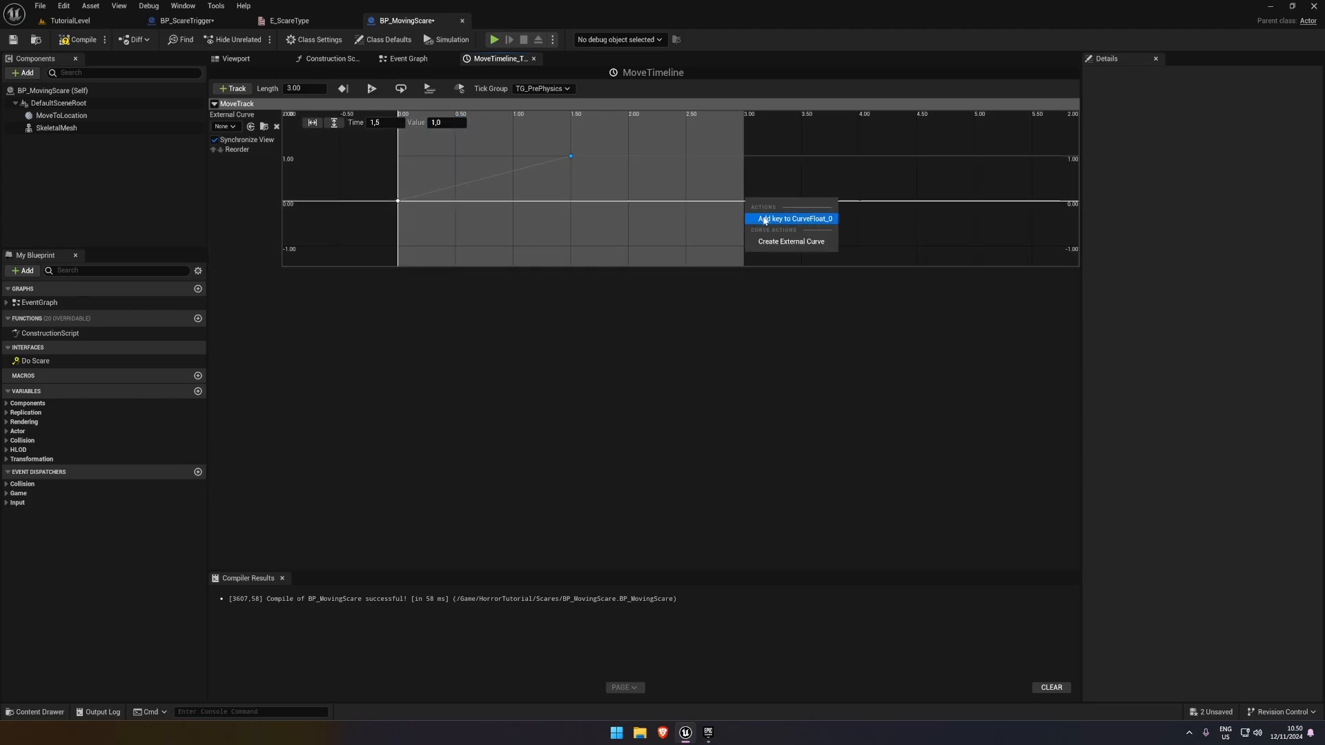
{"action": "left_click", "coordinate": [764, 218]}
{"action": "type", "text": "3,0"}
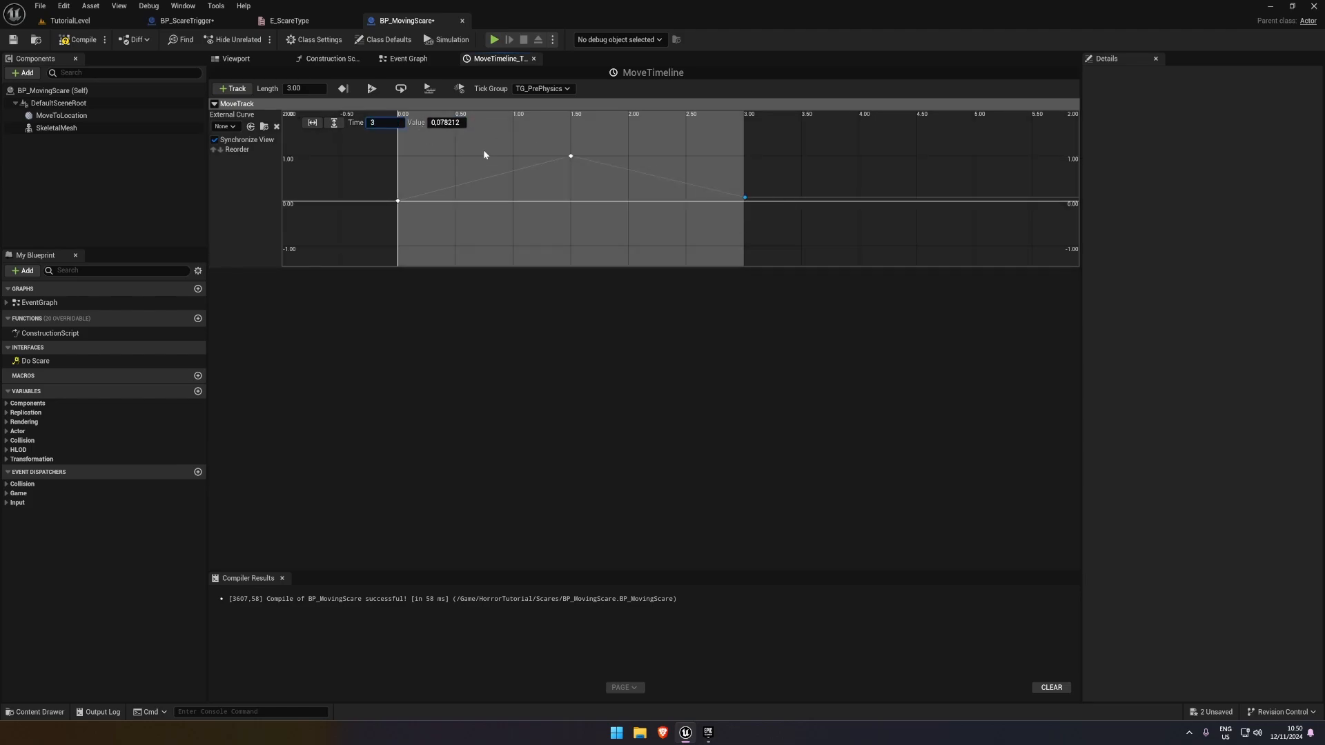
{"action": "key", "text": "Tab"}
{"action": "type", "text": "0"}
{"action": "key", "text": "Return"}
Smooth all three MoveTrack keys with automatic cubic interpolation, and compile and save BP_MovingScare
{"action": "left_click_drag", "start_coordinate": [337, 133], "coordinate": [817, 252]}
{"action": "key", "text": "1"}
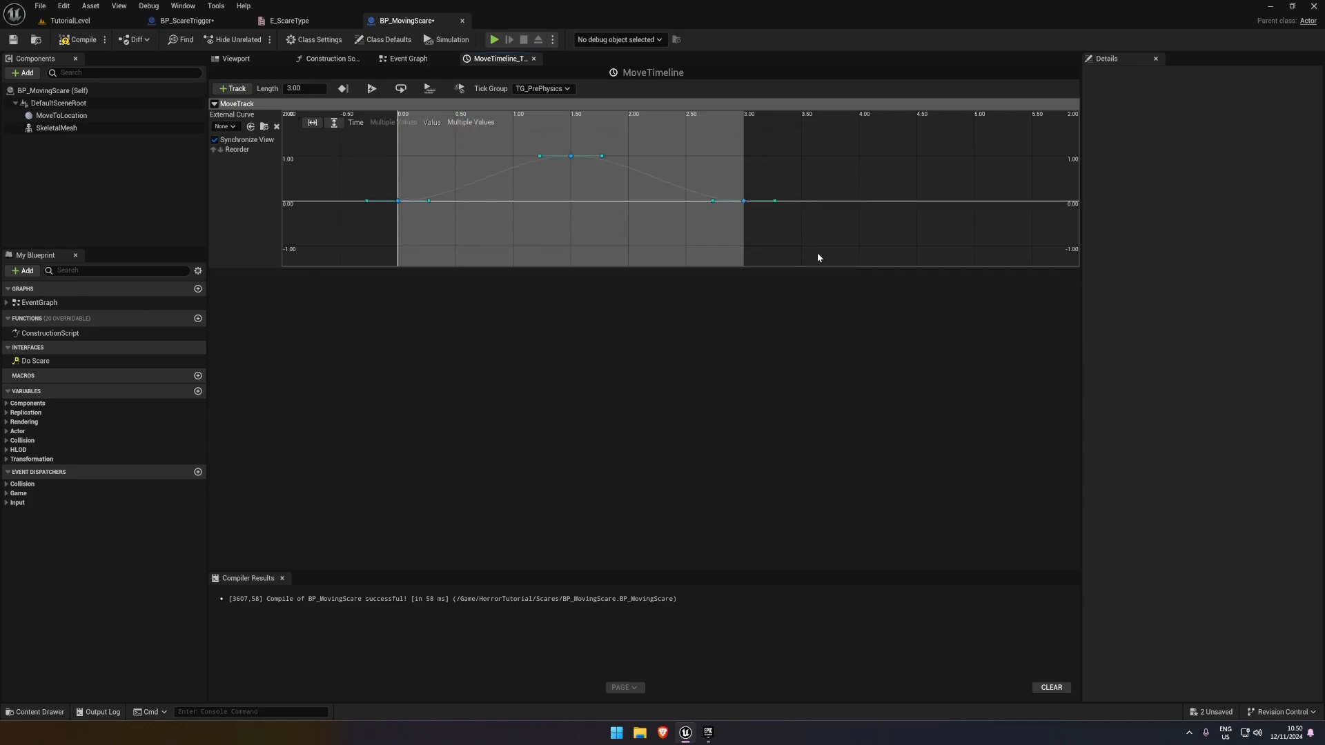
{"action": "left_click", "coordinate": [817, 253]}
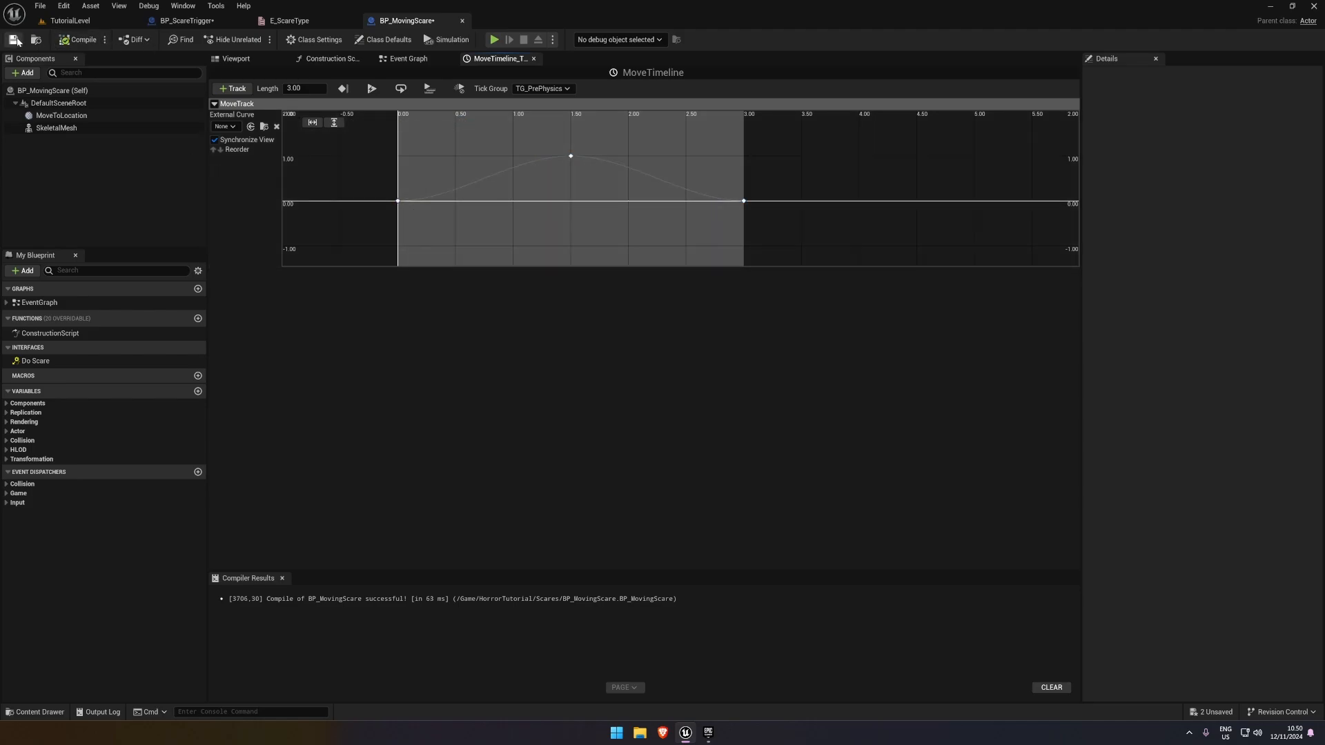
{"action": "left_click", "coordinate": [414, 60]}
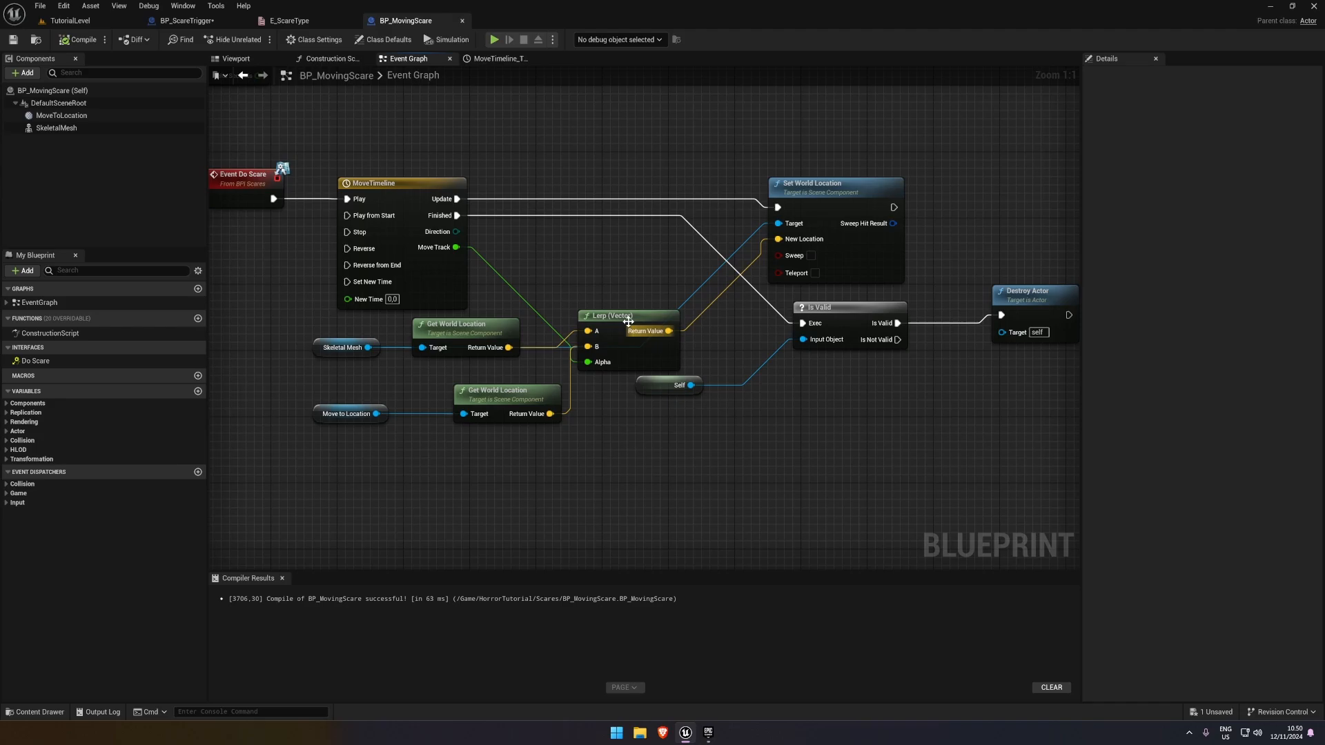
In TutorialLevel, move BP_MovingScare's MoveToLocation component directly above the mesh, to relative location 0, 0, 170
{"action": "left_click", "coordinate": [70, 21]}
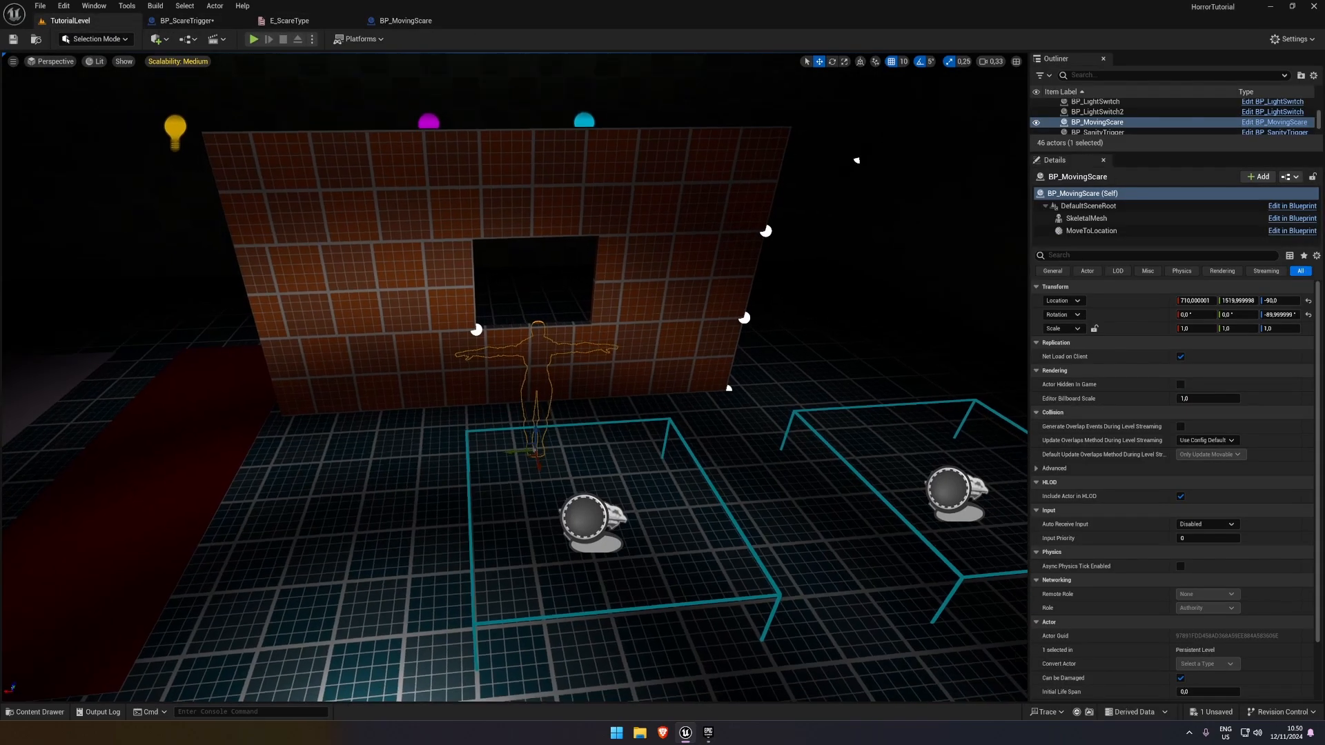
{"action": "left_click", "coordinate": [1091, 231]}
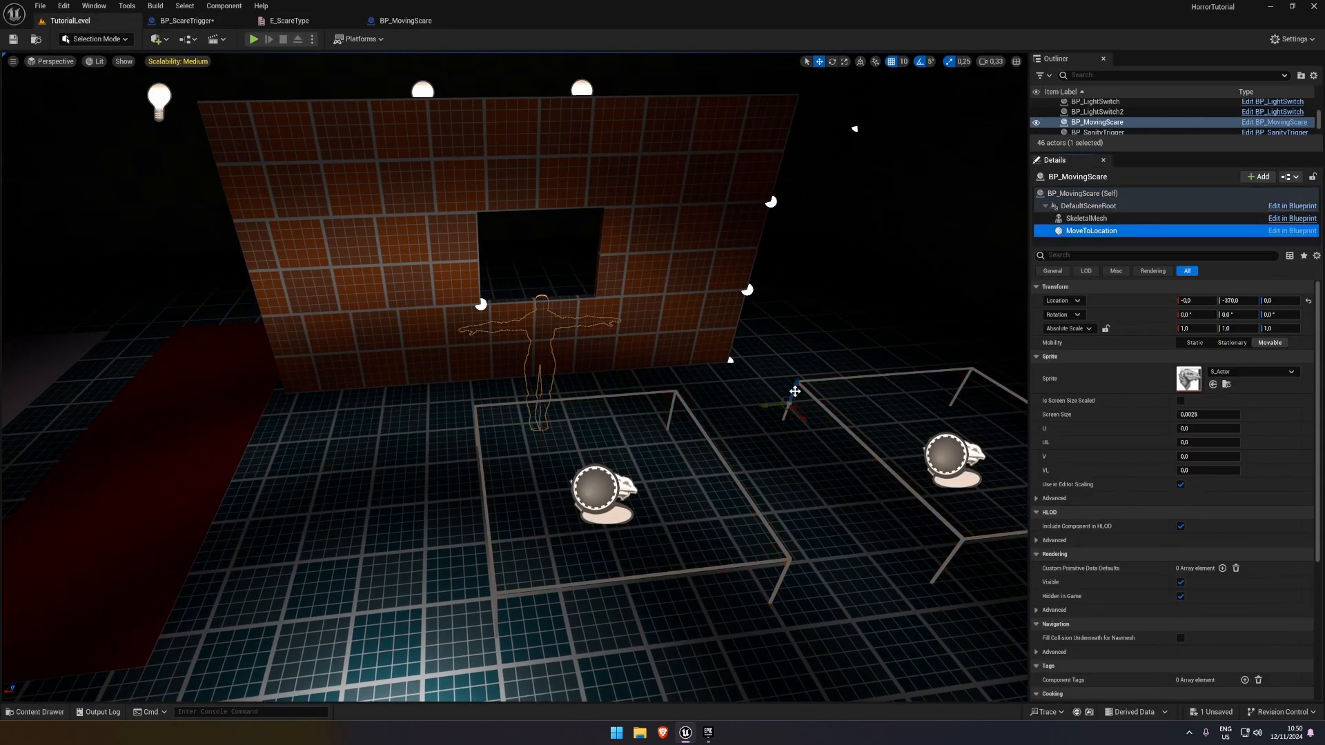
{"action": "left_click_drag", "start_coordinate": [777, 402], "coordinate": [556, 409]}
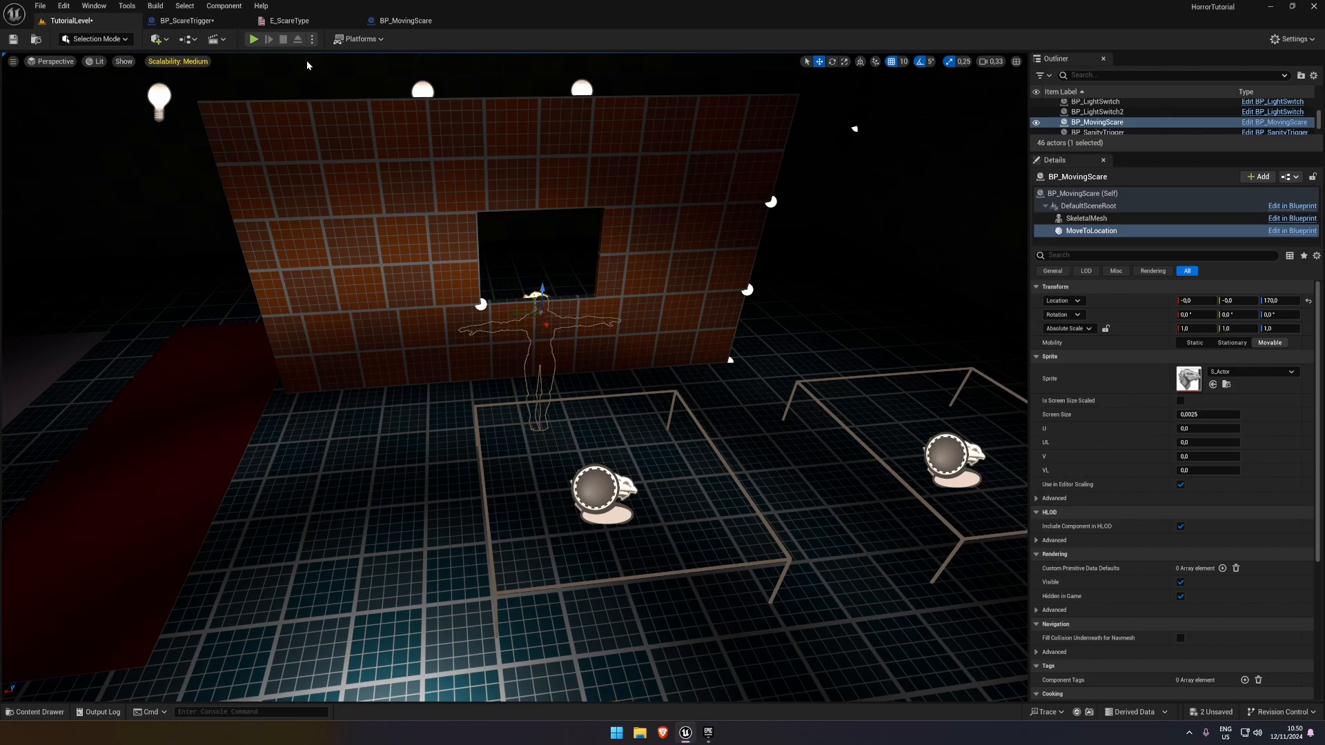
Play-test TutorialLevel, walking into the trigger box to watch the mesh in the wall opening
{"action": "left_click", "coordinate": [253, 40]}
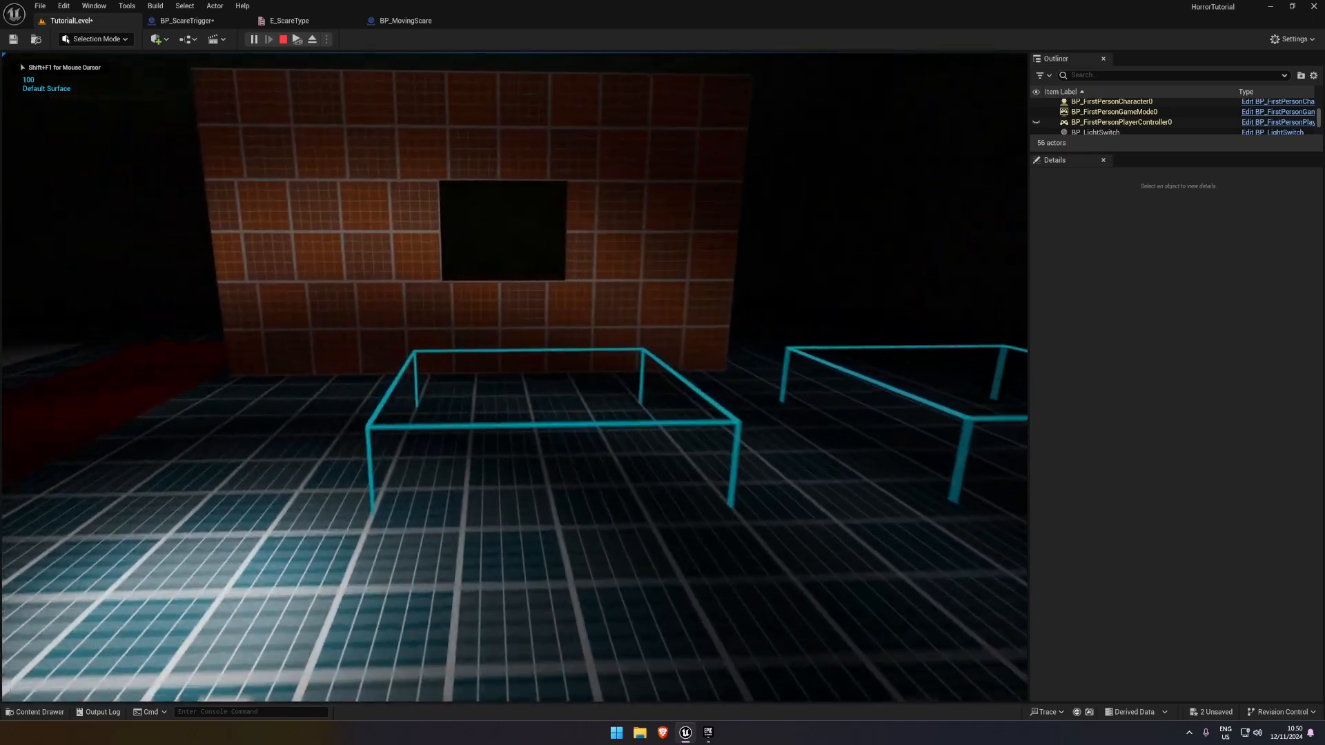
{"action": "key", "text": "w"}
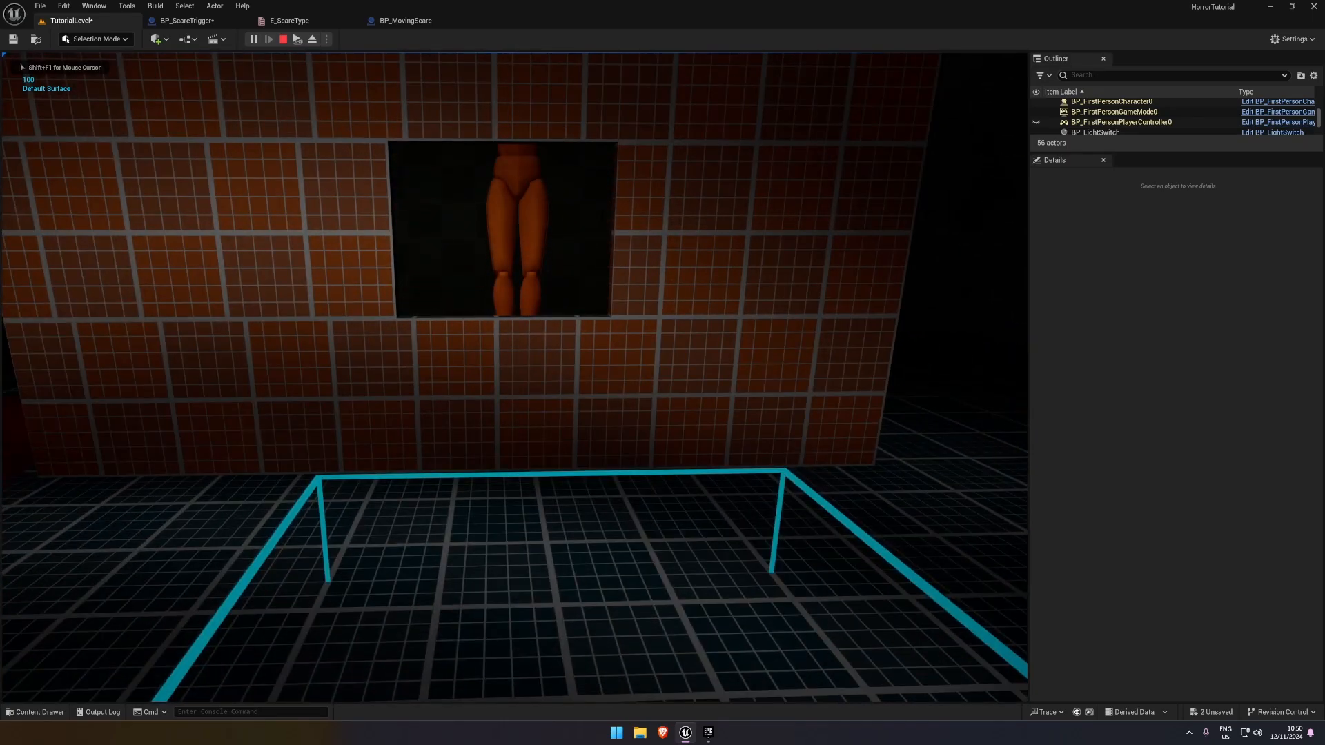
{"action": "key", "text": "w"}
{"action": "key", "text": "Escape"}
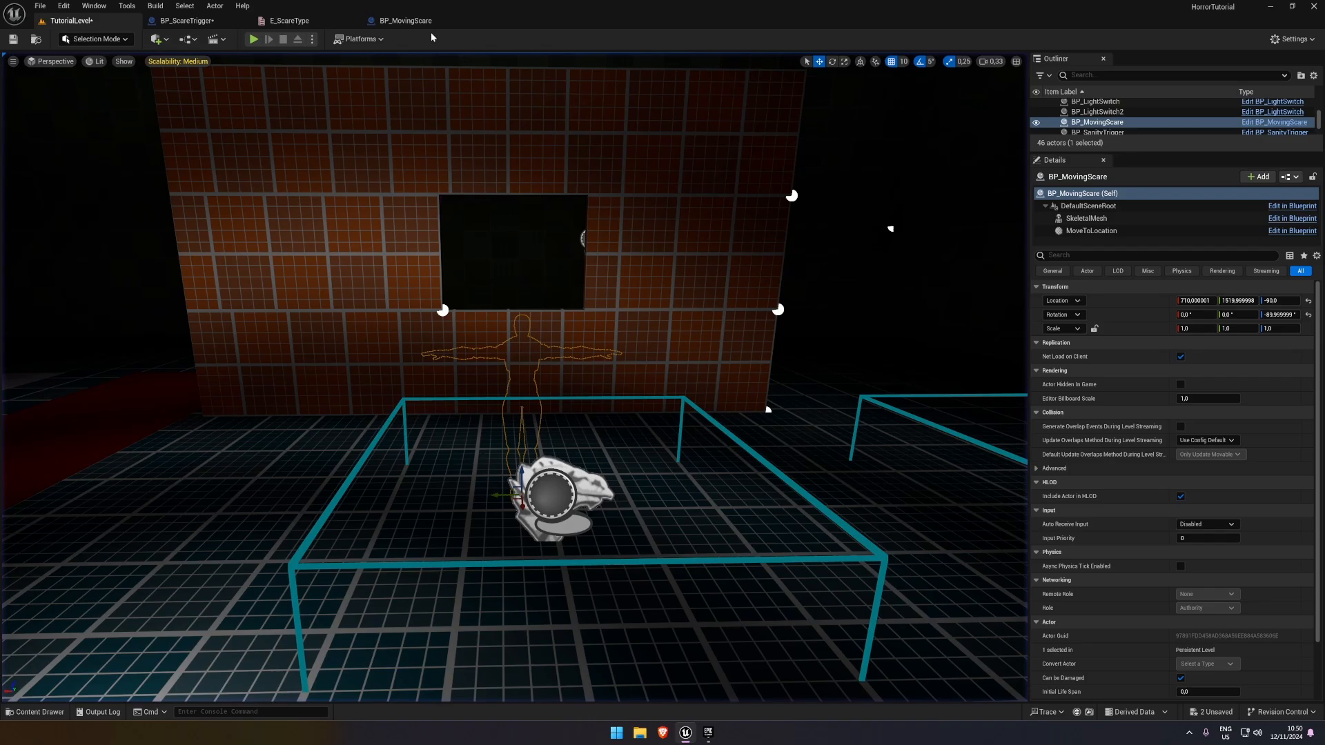
In BP_MovingScare's Event Graph, raise the Lerp node, shift the Skeletal Mesh and Get World Location nodes away from it, and compile and save
{"action": "left_click", "coordinate": [426, 24]}
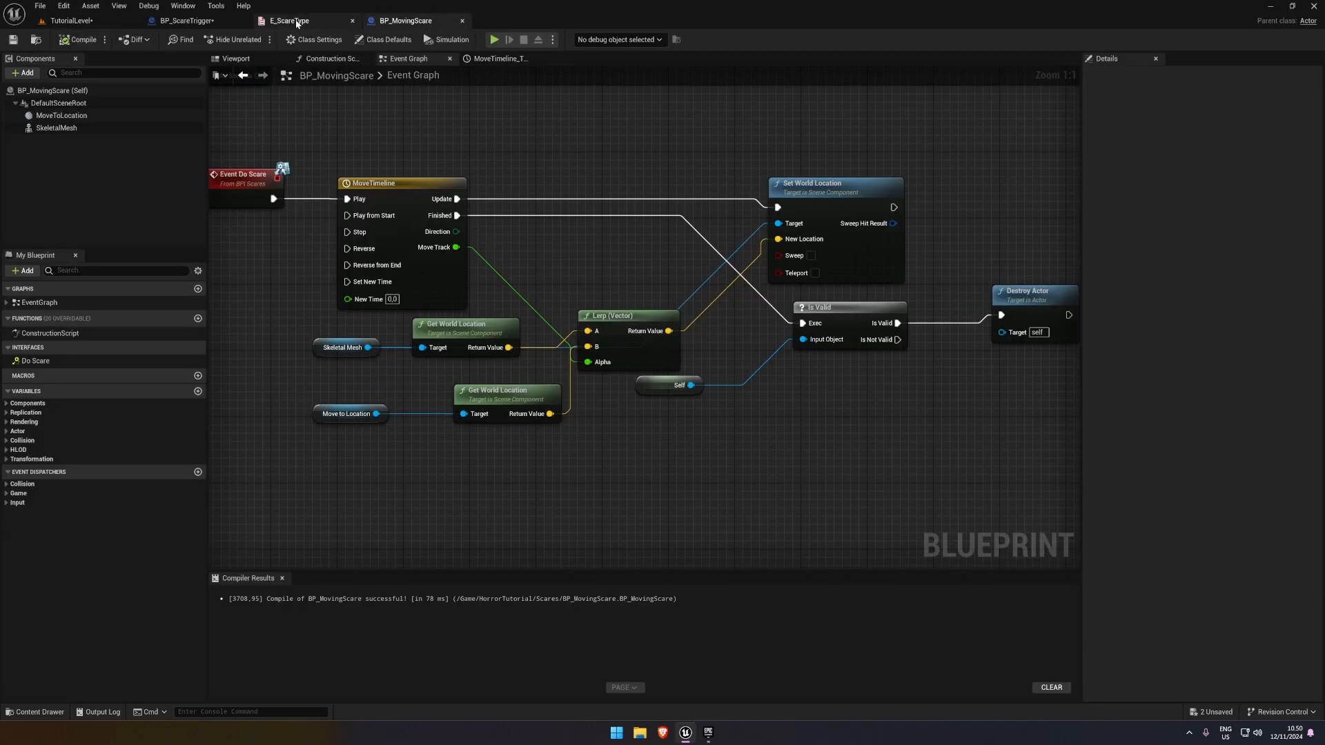
{"action": "left_click", "coordinate": [293, 20]}
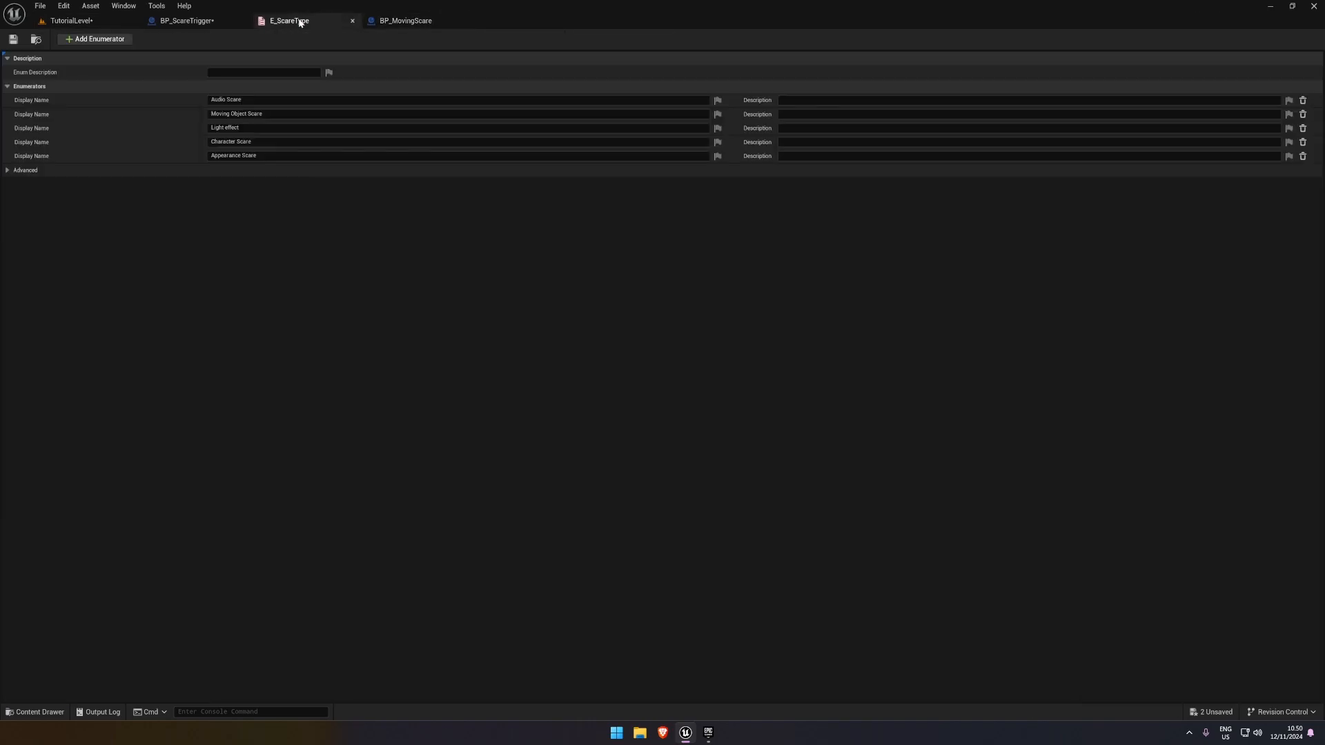
{"action": "left_click", "coordinate": [186, 21]}
{"action": "left_click", "coordinate": [397, 20]}
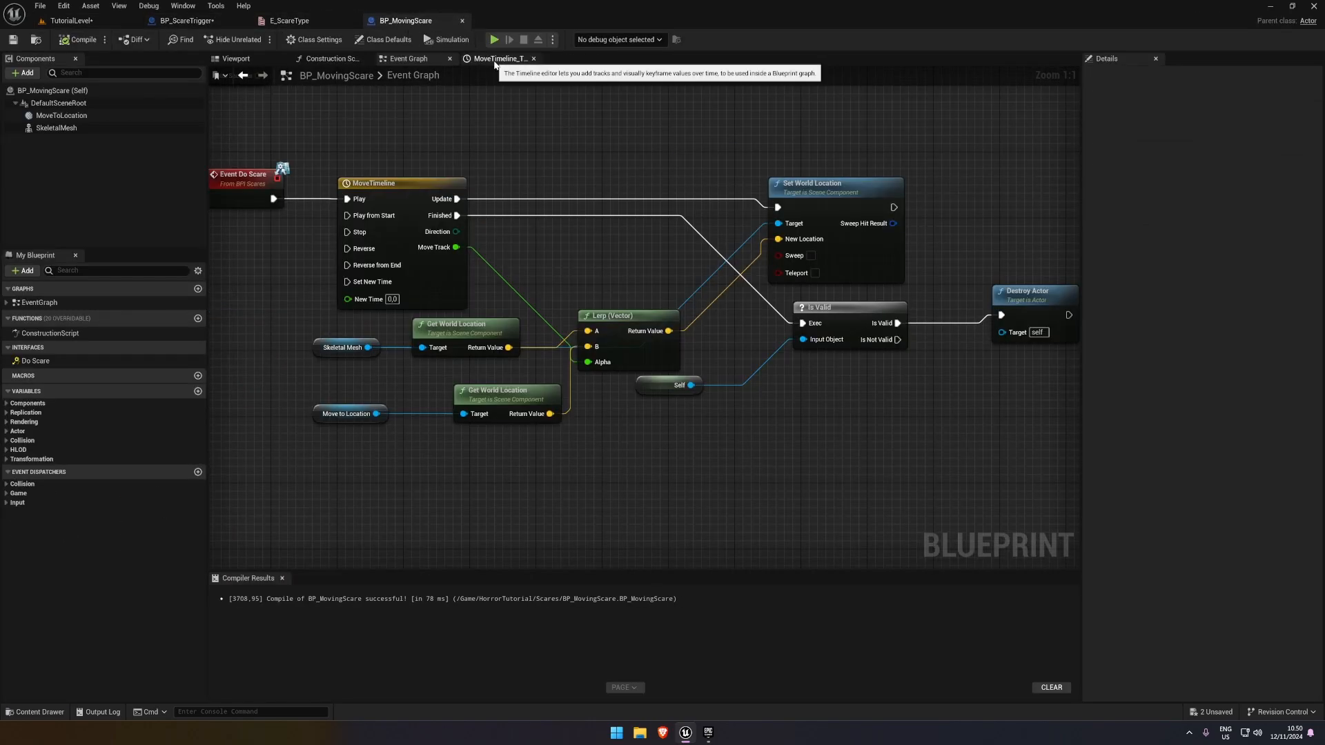
{"action": "left_click_drag", "start_coordinate": [612, 320], "coordinate": [620, 270]}
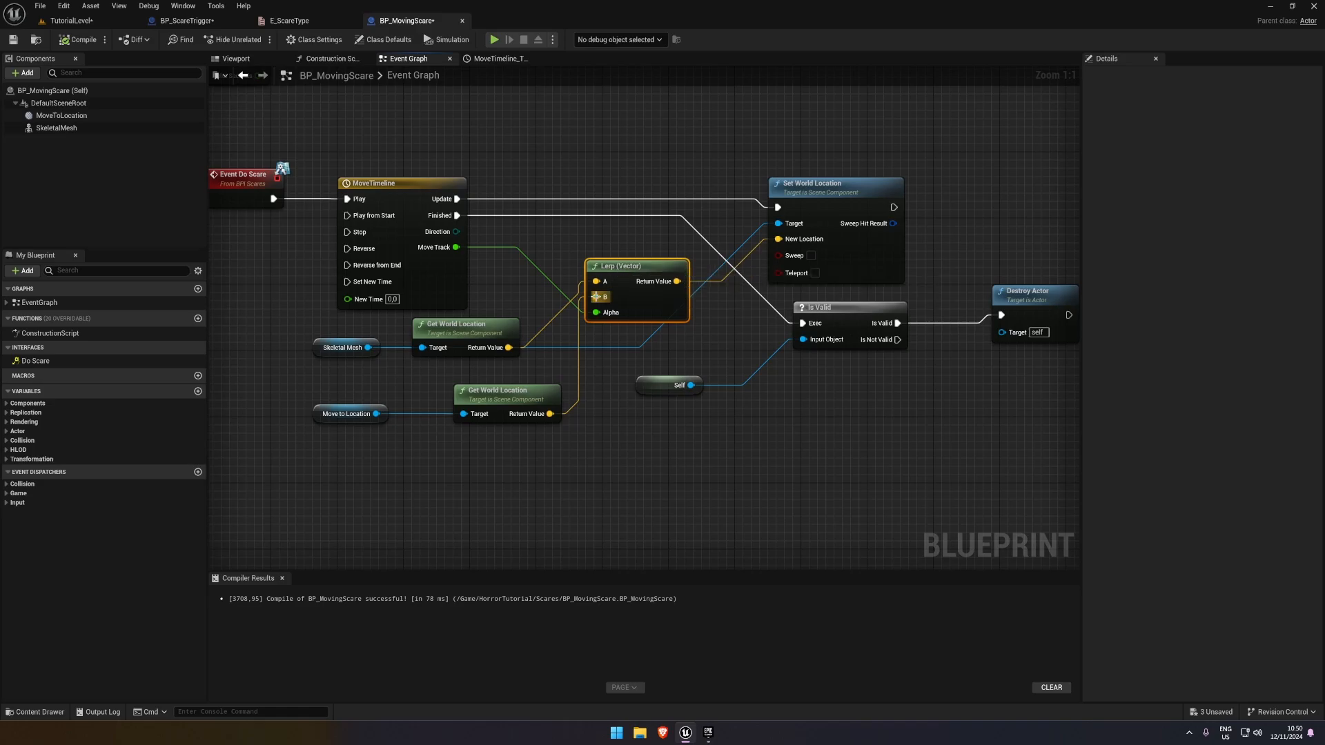
{"action": "right_click_drag", "start_coordinate": [306, 326], "coordinate": [365, 302]}
{"action": "mouse_move", "coordinate": [367, 288]}
{"action": "left_mouse_down"}
{"action": "mouse_move", "coordinate": [540, 333]}
{"action": "mouse_move", "coordinate": [380, 308]}
{"action": "left_mouse_up"}
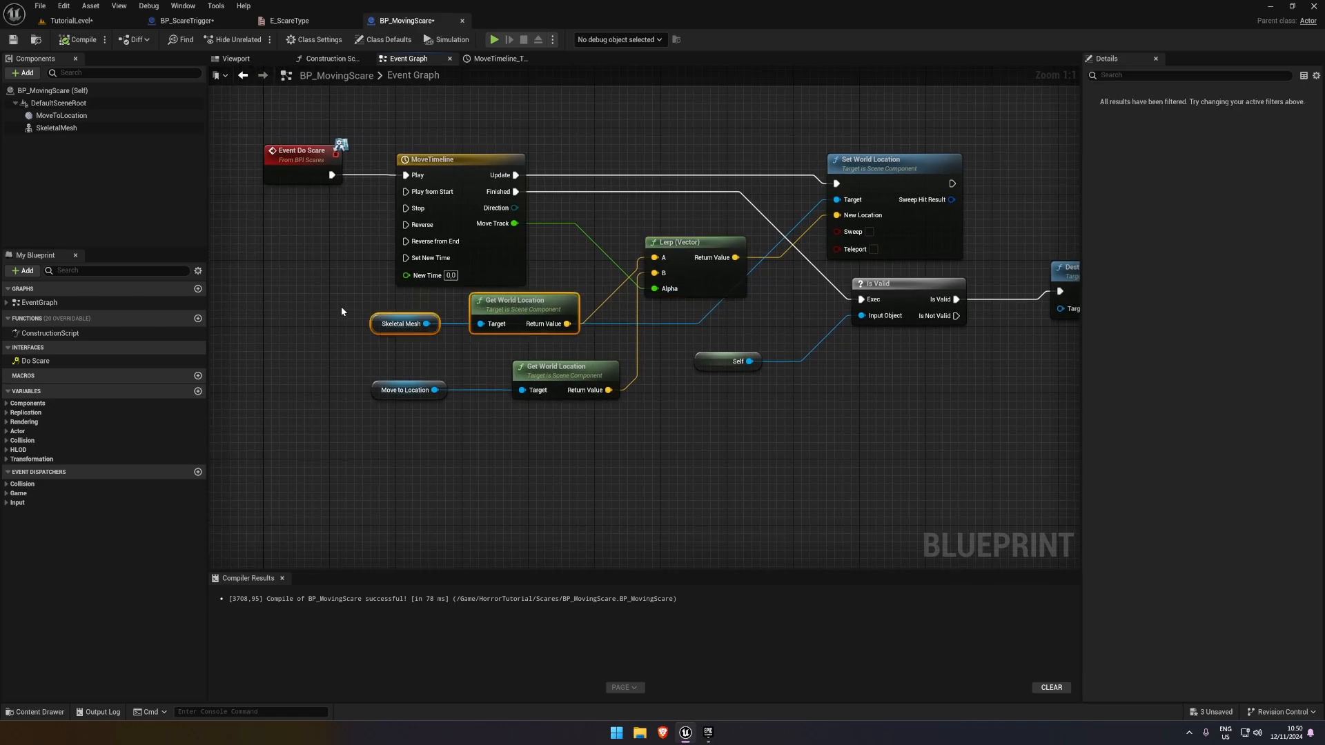
{"action": "left_click", "coordinate": [341, 307]}
{"action": "left_click_drag", "start_coordinate": [468, 329], "coordinate": [467, 329]}
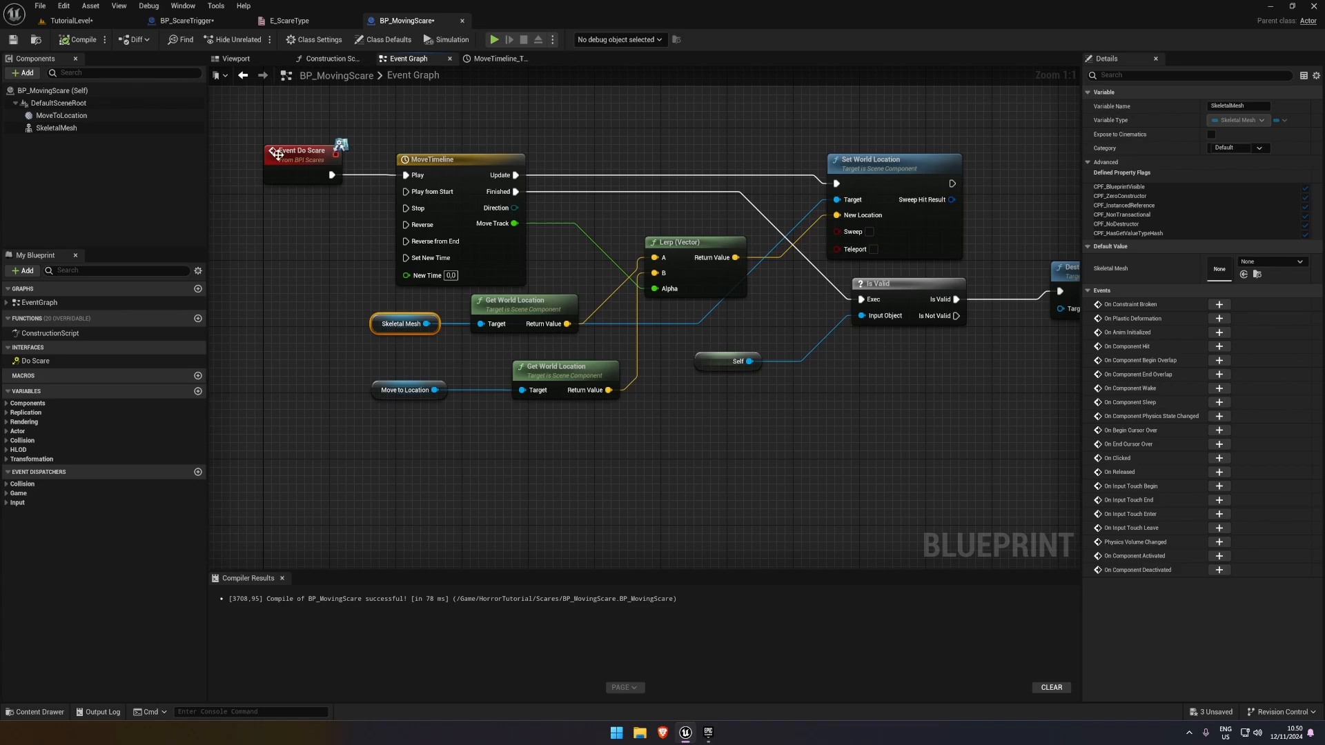
{"action": "left_click", "coordinate": [78, 40]}
{"action": "left_click", "coordinate": [358, 303]}
{"action": "left_click_drag", "start_coordinate": [359, 299], "coordinate": [426, 310]}
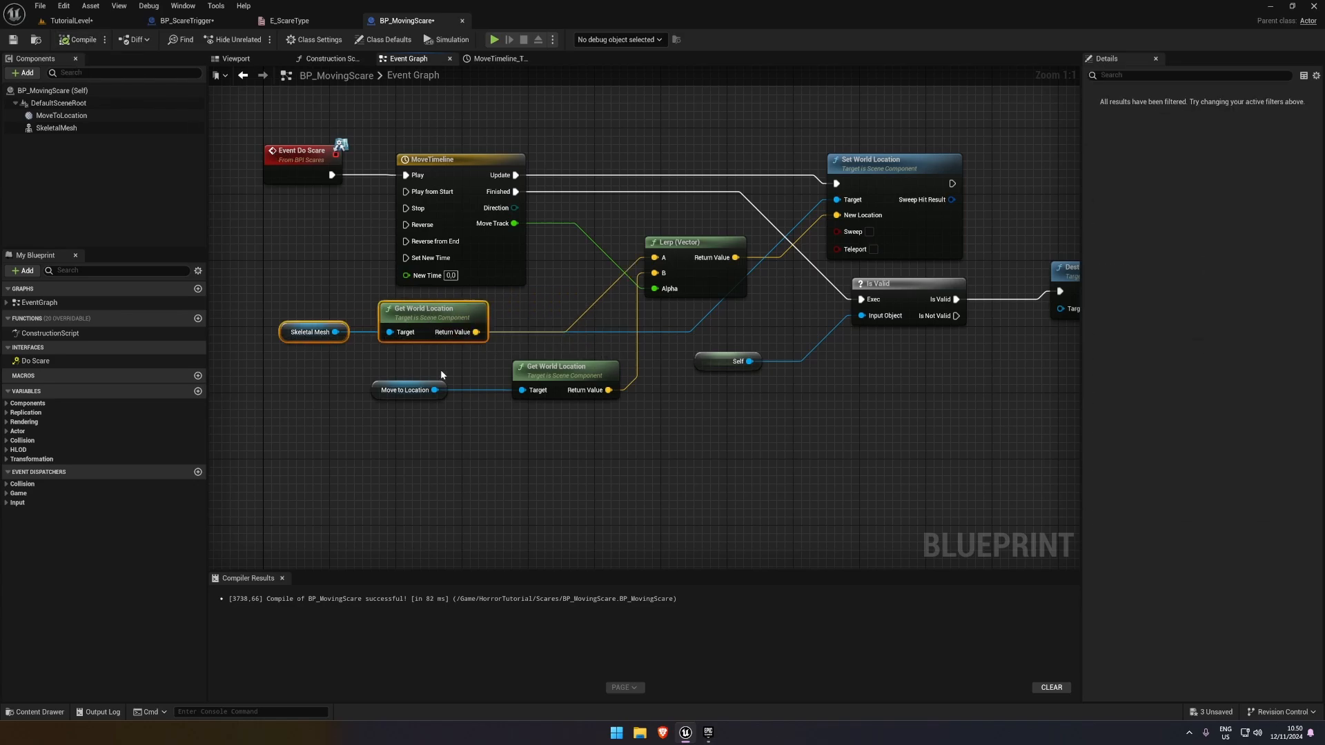
{"action": "right_click_drag", "start_coordinate": [444, 373], "coordinate": [550, 424]}
{"action": "right_click_drag", "start_coordinate": [266, 143], "coordinate": [235, 353]}
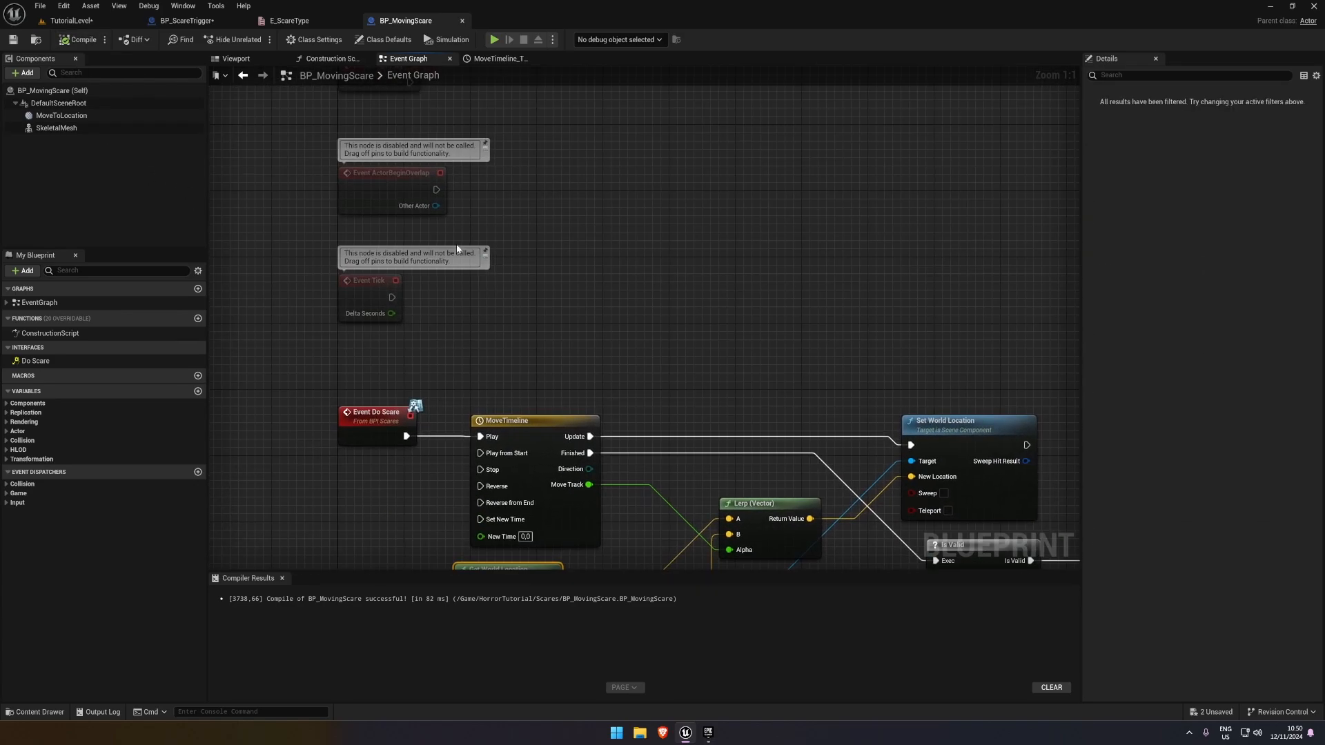
Near Event BeginPlay, add a Skeletal Mesh reference feeding a Get World Location node, and align the two nodes
{"action": "left_click_drag", "start_coordinate": [73, 129], "coordinate": [404, 118]}
{"action": "right_click_drag", "start_coordinate": [467, 126], "coordinate": [432, 260]}
{"action": "left_click_drag", "start_coordinate": [392, 251], "coordinate": [483, 234]}
{"action": "type", "text": "get world location"}
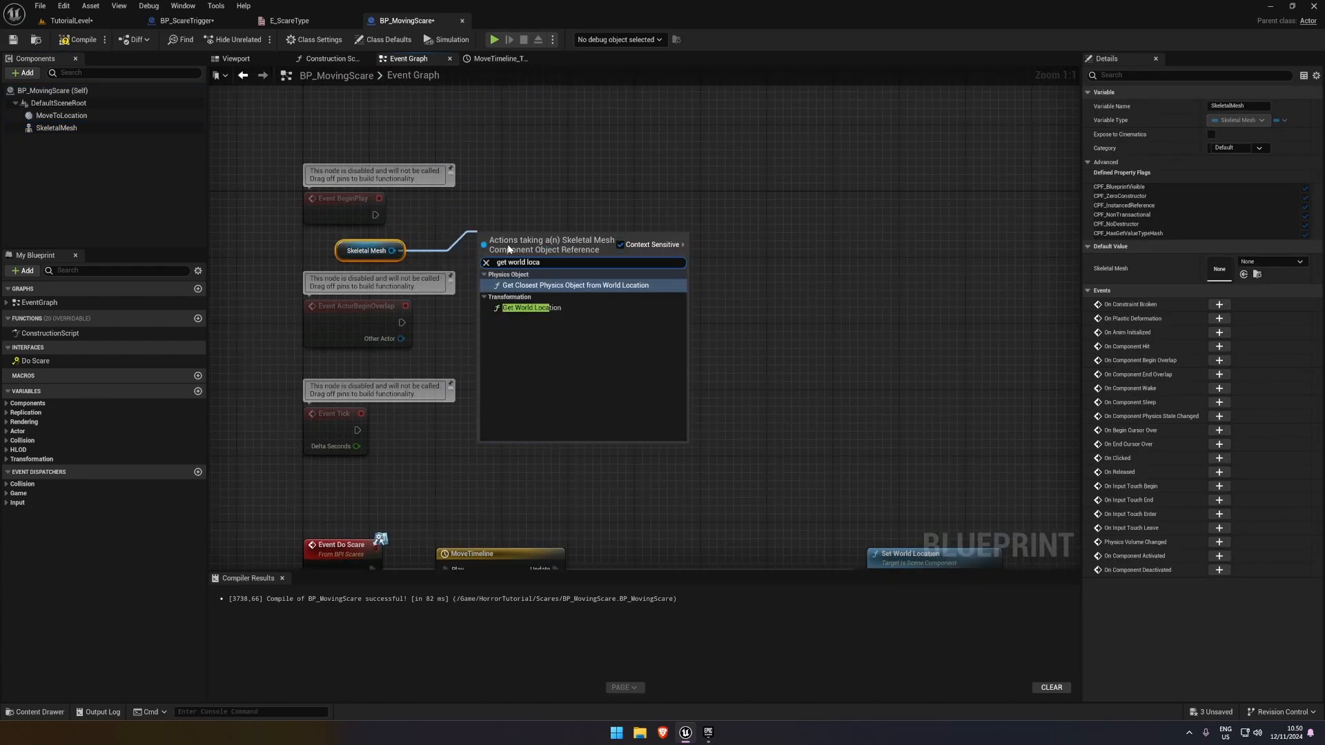
{"action": "left_click", "coordinate": [515, 308]}
{"action": "left_click_drag", "start_coordinate": [525, 242], "coordinate": [507, 242]}
{"action": "left_click", "coordinate": [358, 246], "text": "ctrl"}
{"action": "key", "text": "q"}
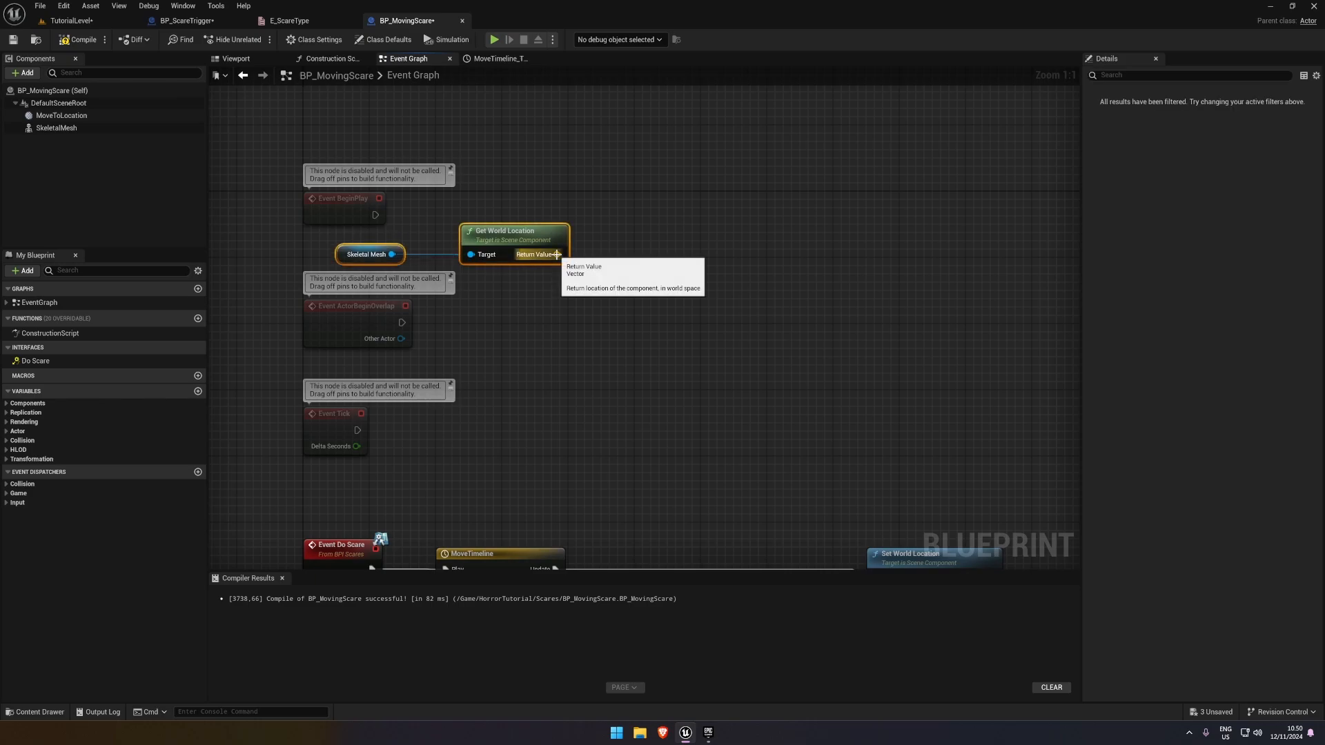
Promote the new Get World Location's return value to a variable named StartingLocation, set from Event BeginPlay
{"action": "right_click", "coordinate": [557, 255]}
{"action": "left_click", "coordinate": [607, 287]}
{"action": "left_click_drag", "start_coordinate": [678, 238], "coordinate": [375, 215]}
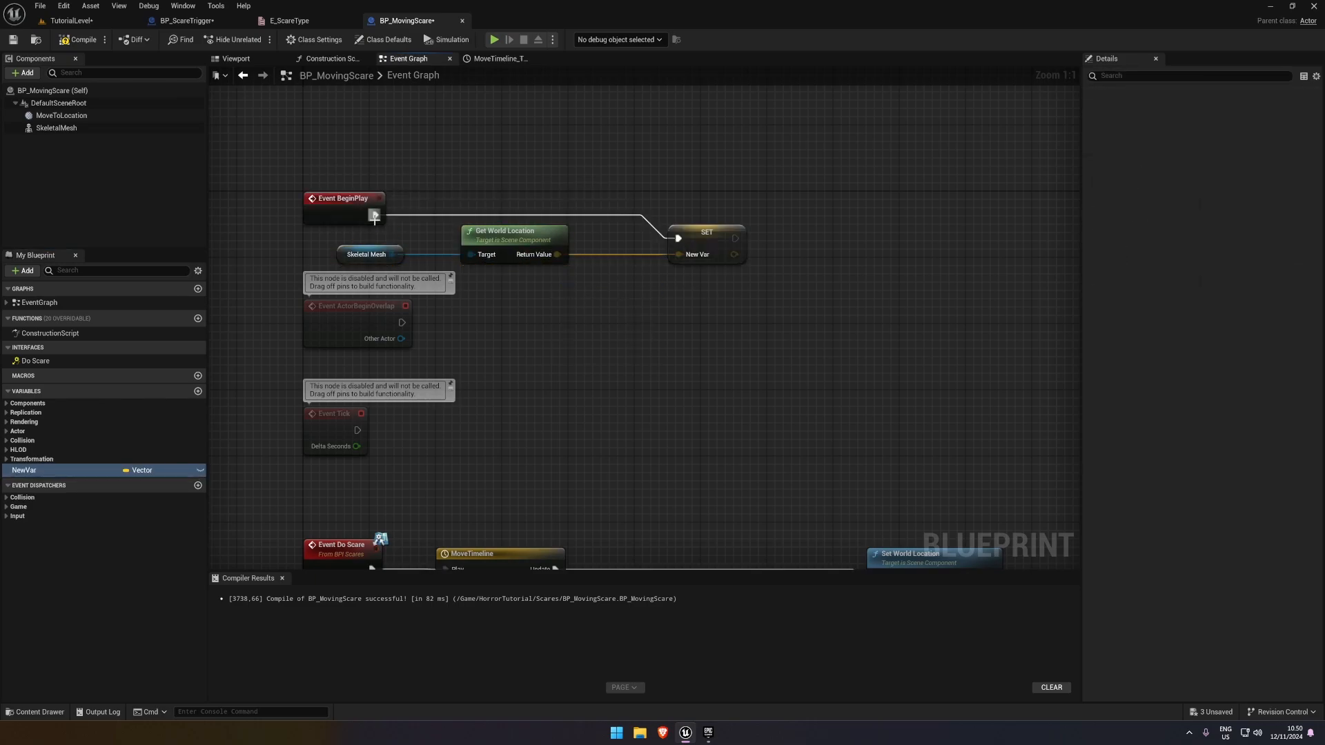
{"action": "double_click", "coordinate": [28, 470]}
{"action": "type", "text": "Starting"}
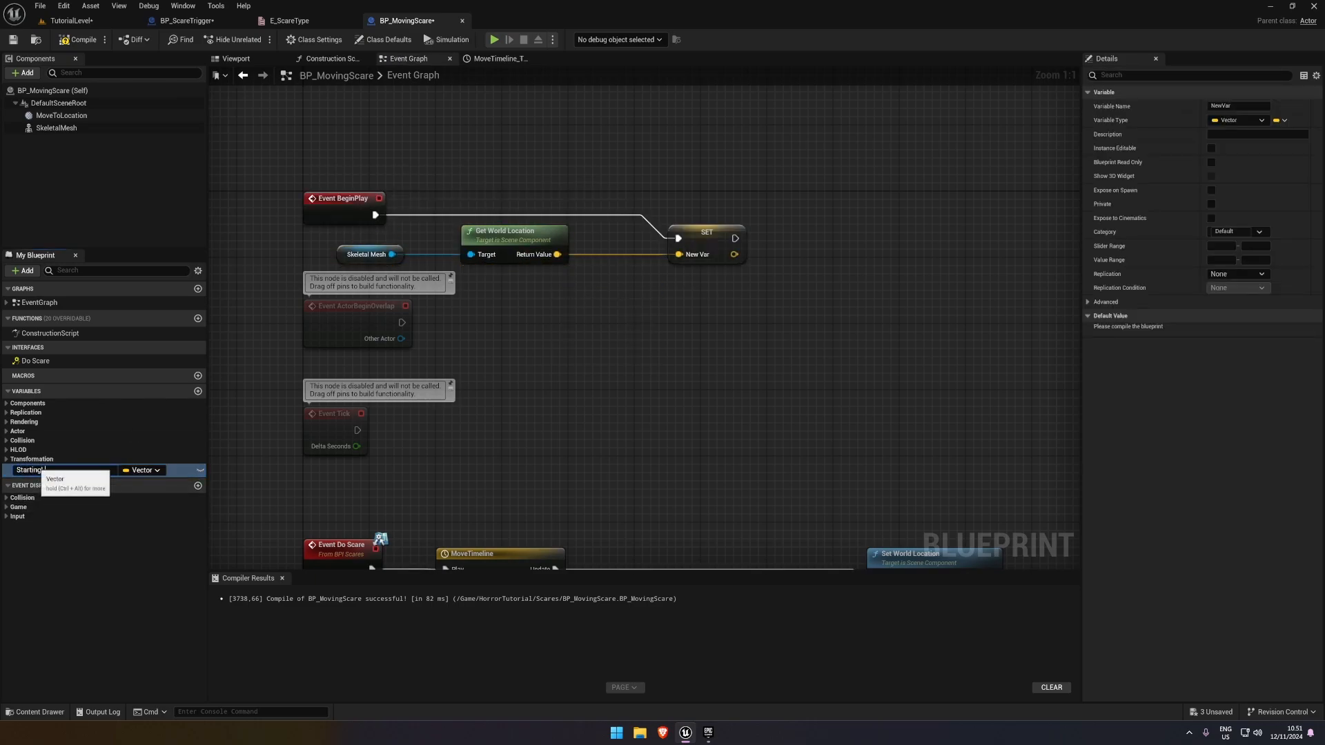
{"action": "type", "text": "Location"}
{"action": "key", "text": "Return"}
Delete the Skeletal Mesh and Get World Location nodes feeding the Lerp's A pin, after shifting the Lerp node slightly
{"action": "right_click_drag", "start_coordinate": [657, 388], "coordinate": [641, 100]}
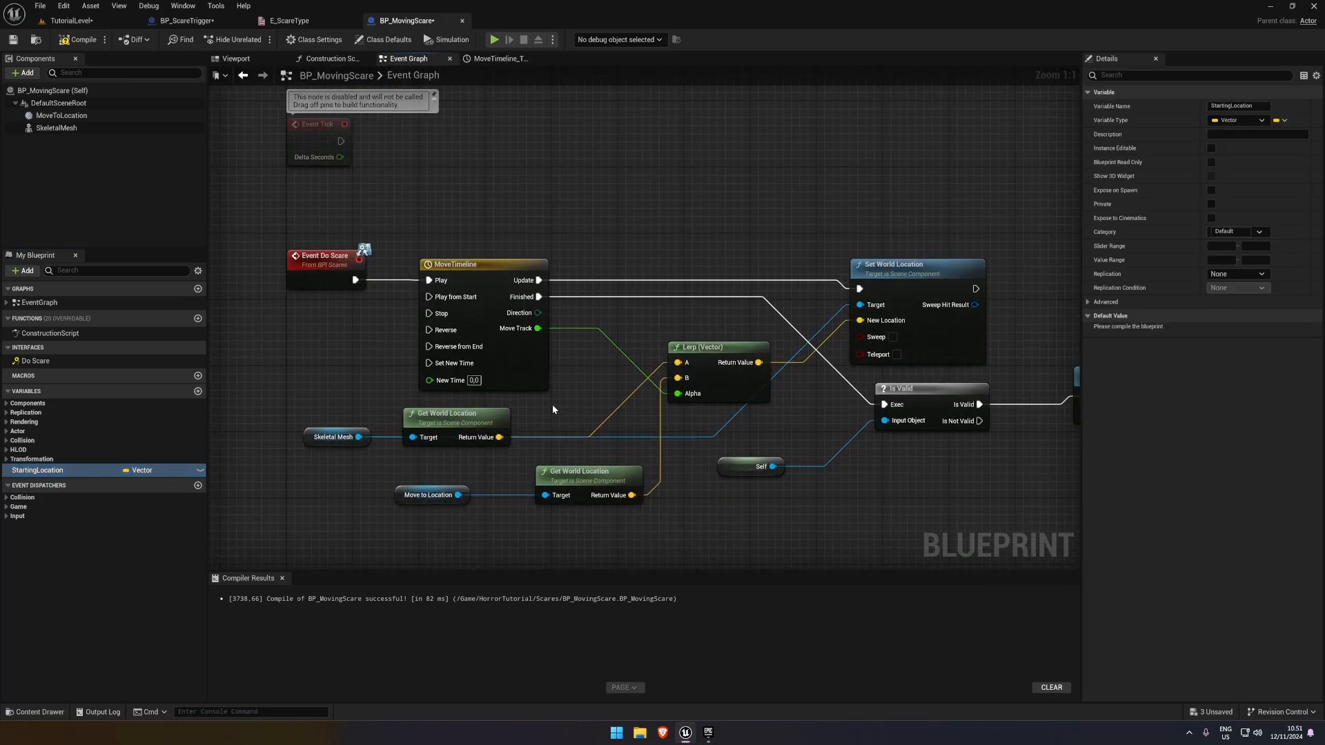
{"action": "right_click_drag", "start_coordinate": [623, 413], "coordinate": [618, 309]}
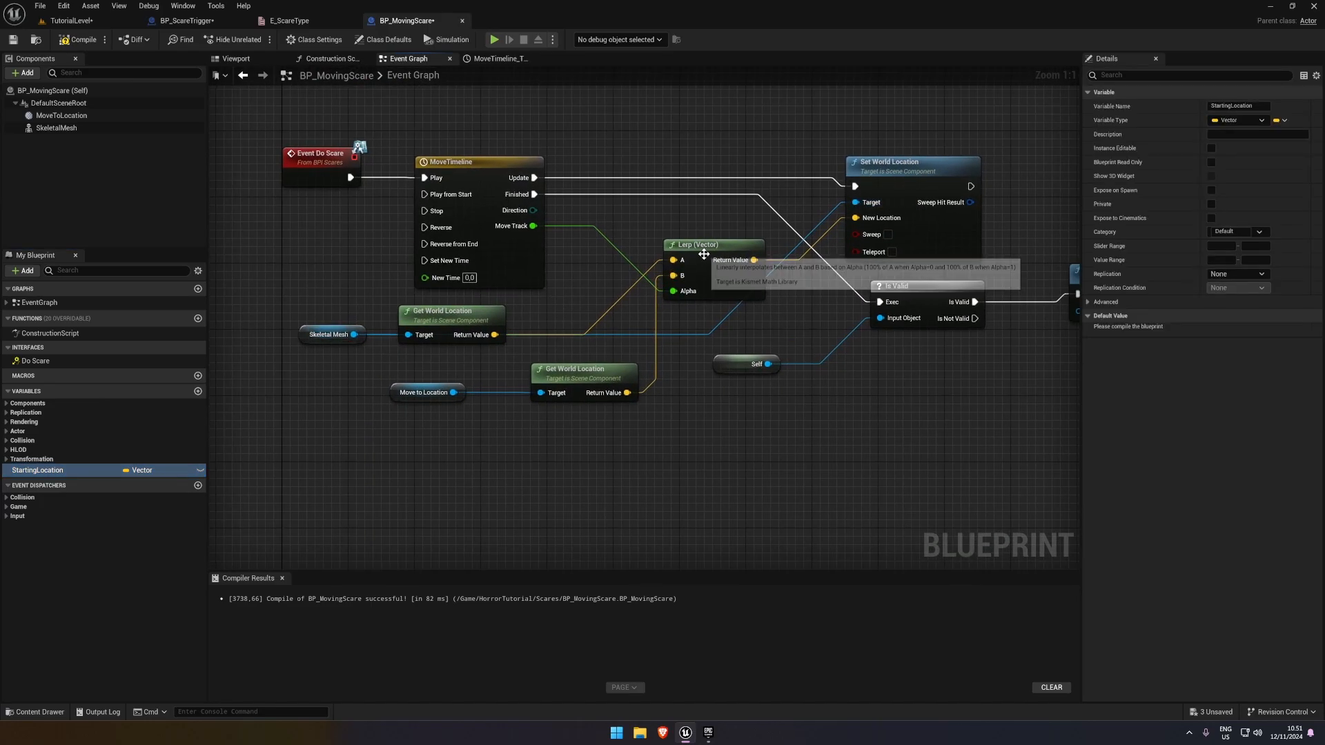
{"action": "left_click_drag", "start_coordinate": [694, 256], "coordinate": [702, 265]}
{"action": "left_click_drag", "start_coordinate": [524, 320], "coordinate": [300, 325]}
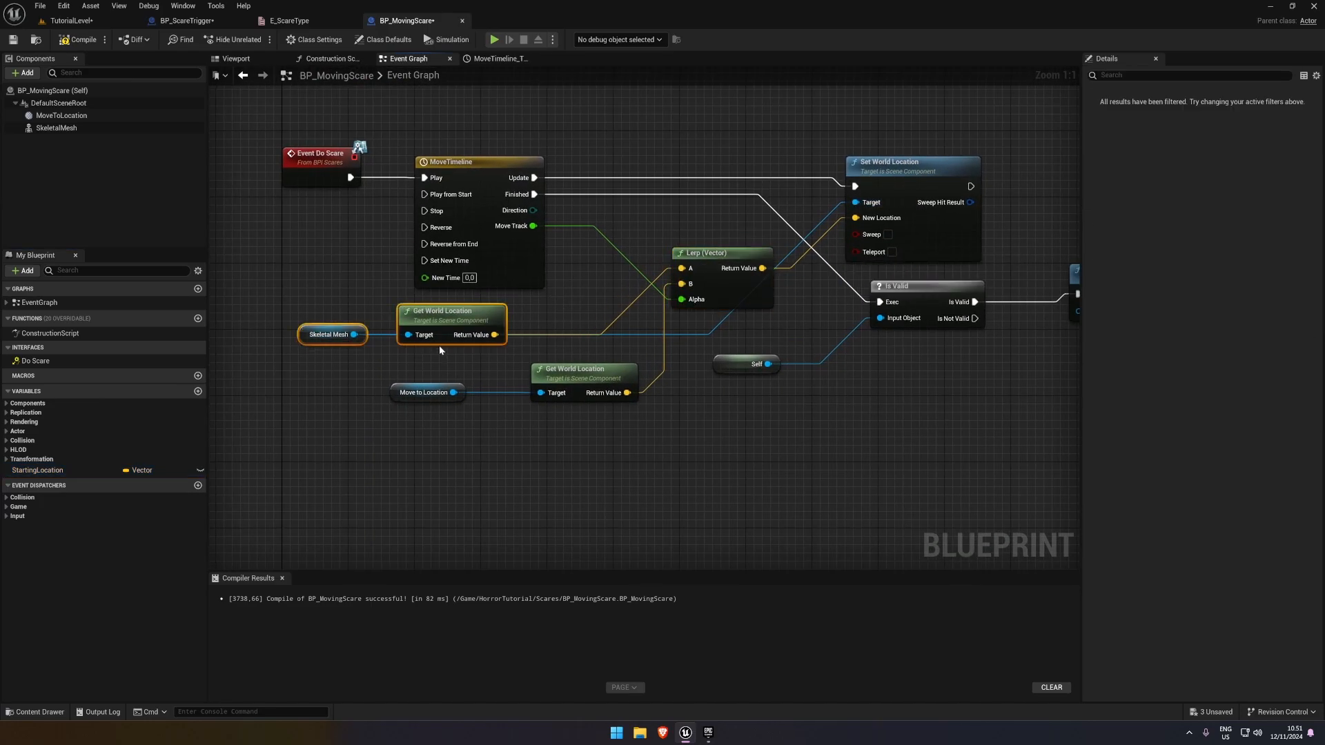
{"action": "left_click_drag", "start_coordinate": [439, 345], "coordinate": [414, 345]}
{"action": "left_click", "coordinate": [292, 321]}
{"action": "left_click_drag", "start_coordinate": [292, 321], "coordinate": [444, 345]}
{"action": "key", "text": "Delete"}
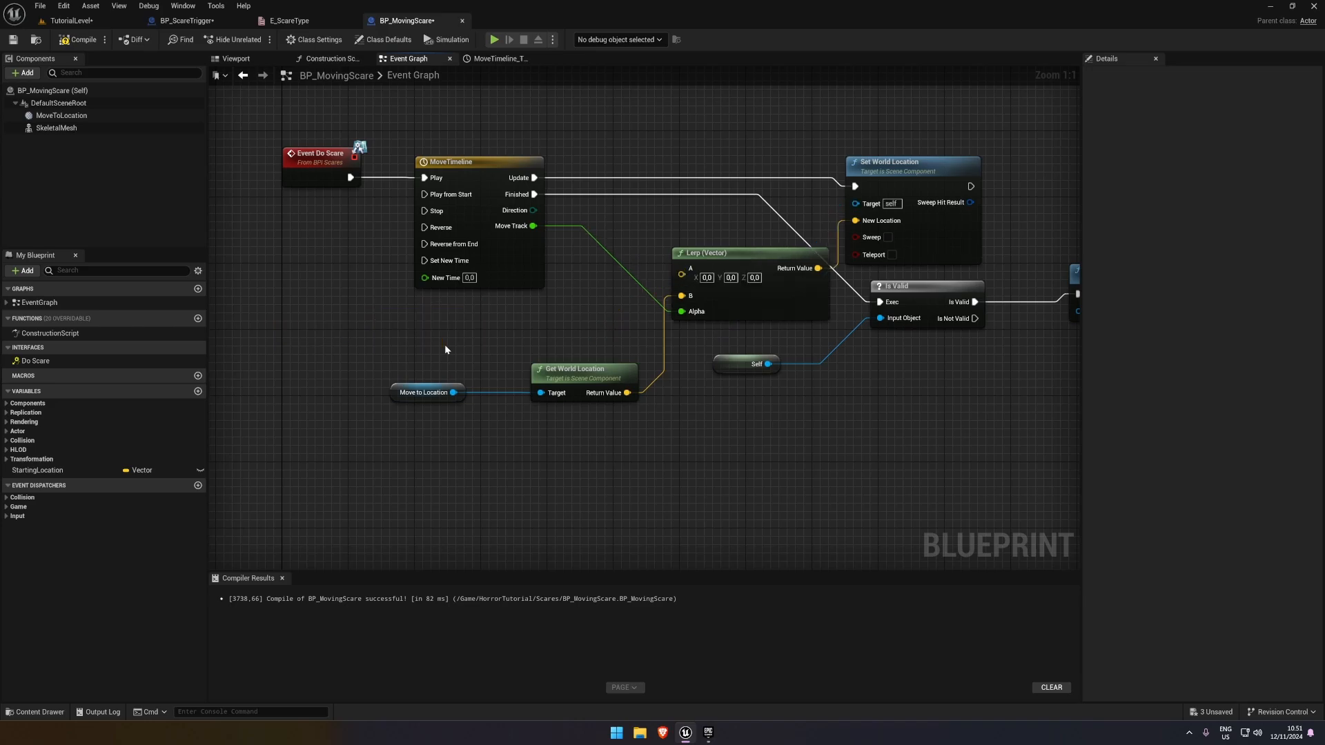
Connect StartingLocation to the Lerp's A pin and a Skeletal Mesh reference to Set World Location's Target, compiling the blueprint
{"action": "left_click_drag", "start_coordinate": [89, 469], "coordinate": [681, 269]}
{"action": "left_click", "coordinate": [446, 350]}
{"action": "left_click", "coordinate": [83, 39]}
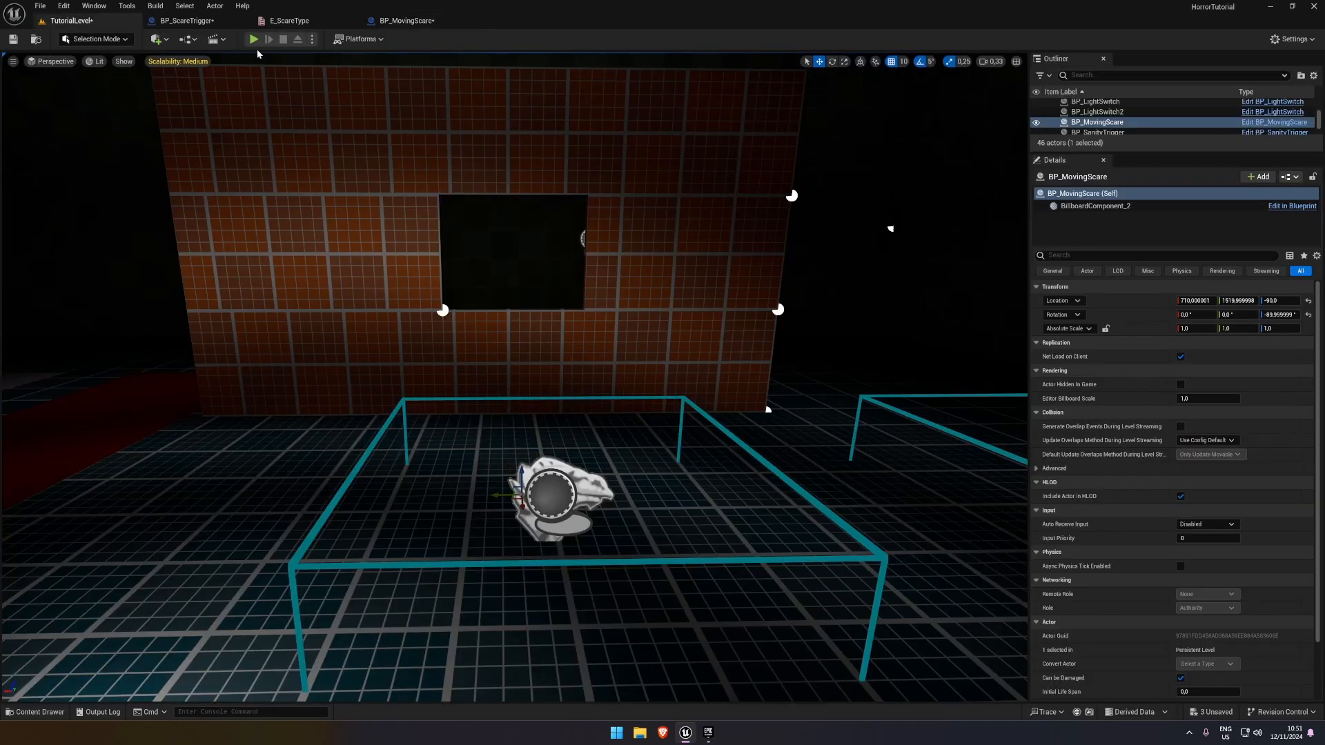
{"action": "right_click_drag", "start_coordinate": [851, 232], "coordinate": [781, 231]}
{"action": "left_click_drag", "start_coordinate": [51, 129], "coordinate": [785, 202]}
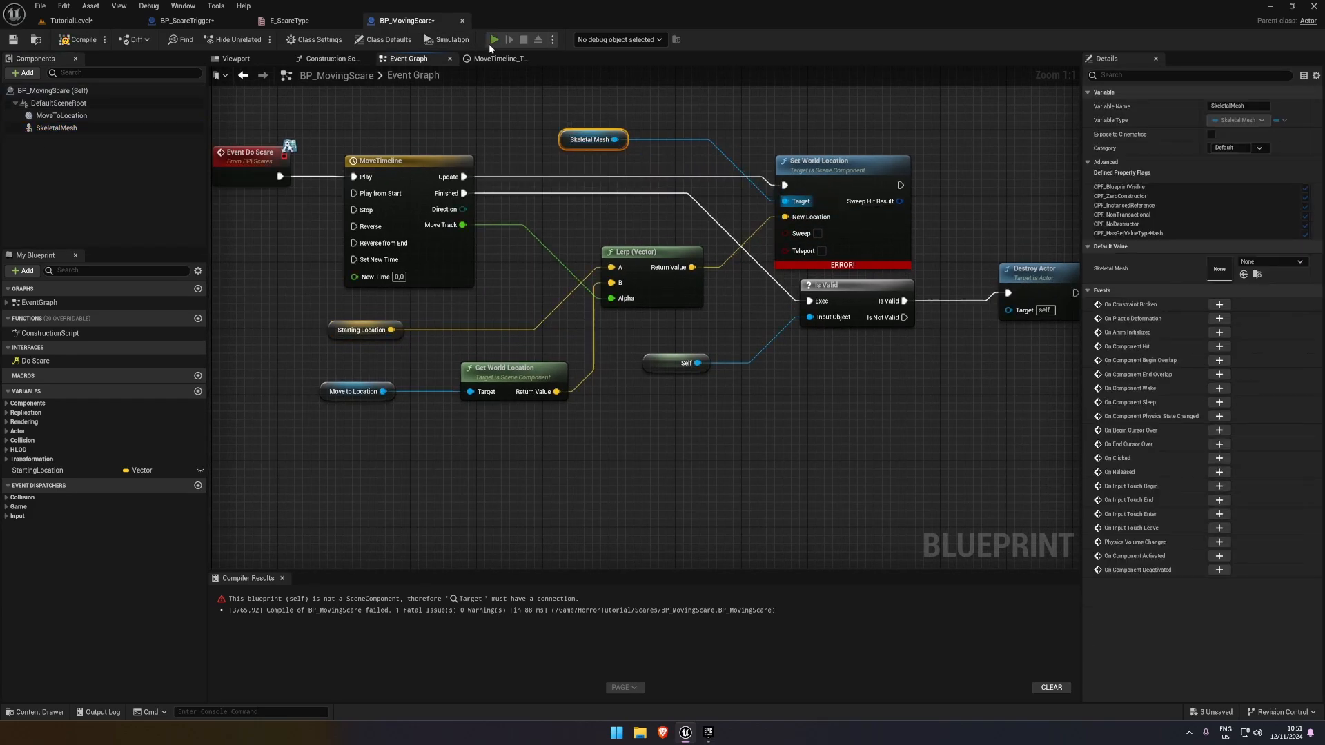
Play-test the moving scare at the wall opening, and align the Skeletal Mesh node with Set World Location's Target pin
{"action": "left_click", "coordinate": [494, 39]}
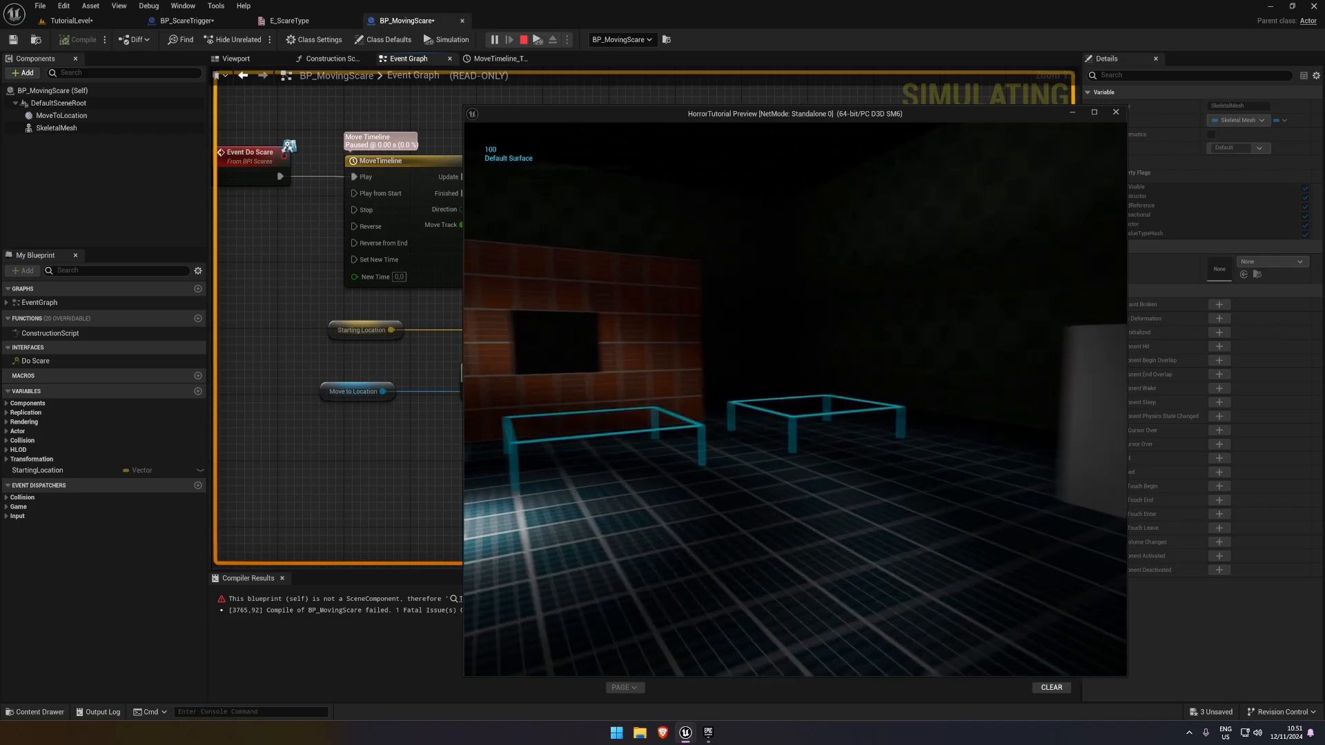
{"action": "key", "text": "w"}
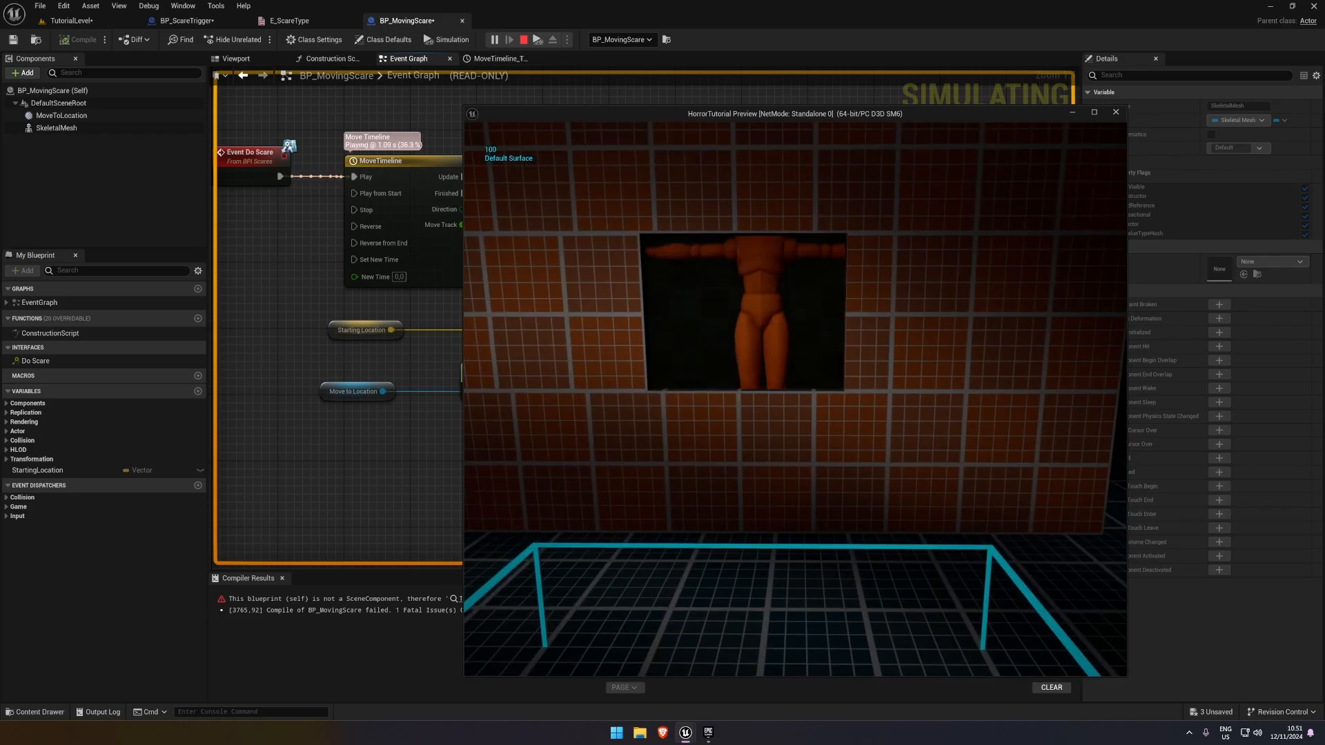
{"action": "key", "text": "s"}
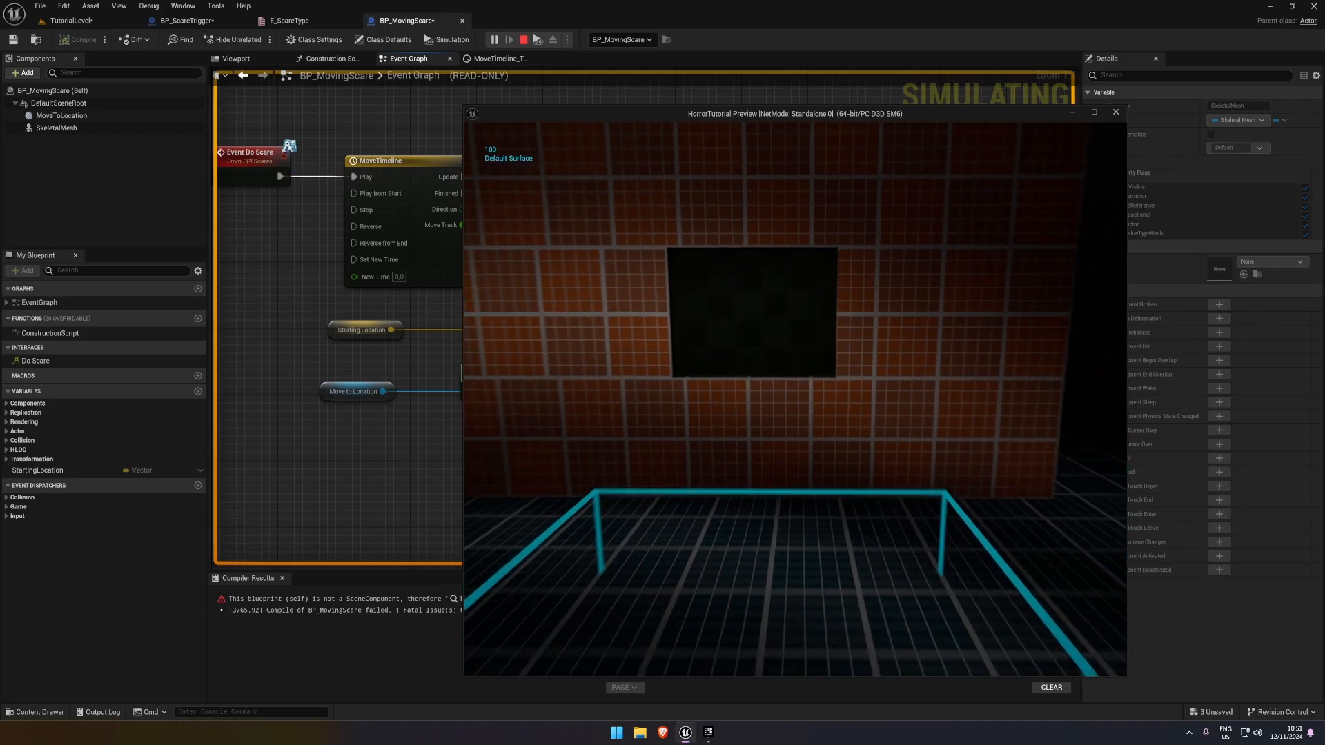
{"action": "key", "text": "w"}
{"action": "key", "text": "s"}
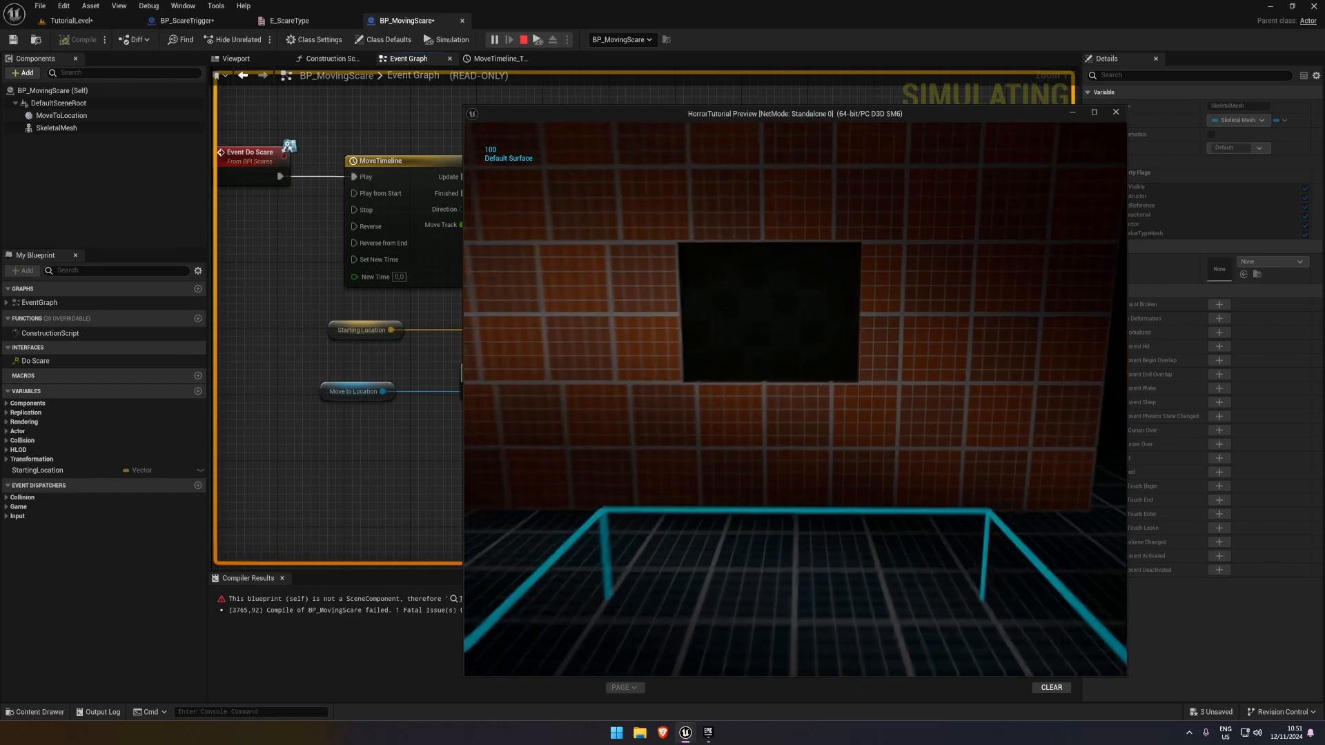
{"action": "key", "text": "Escape"}
{"action": "left_click_drag", "start_coordinate": [587, 139], "coordinate": [587, 206]}
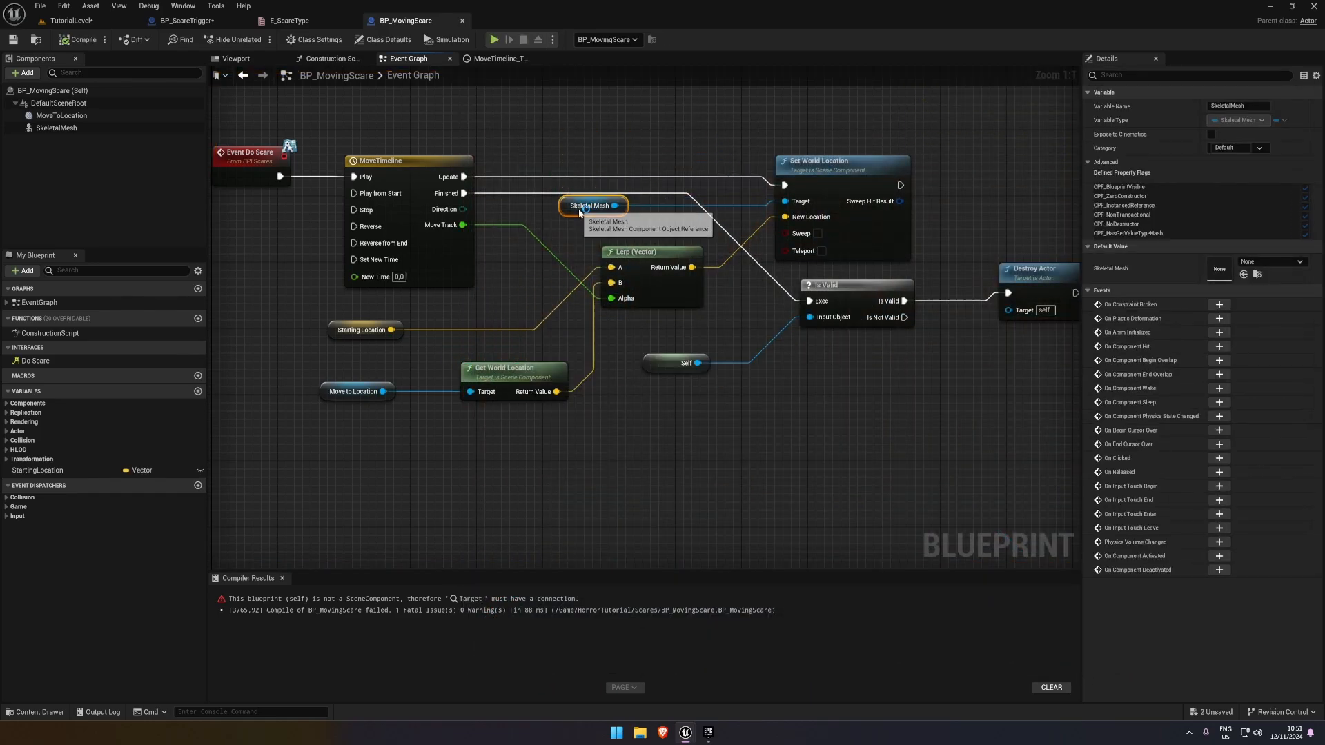
Open MoveTimeline, try lengths of 1 and 0.5, and undo the last edits
{"action": "double_click", "coordinate": [432, 156]}
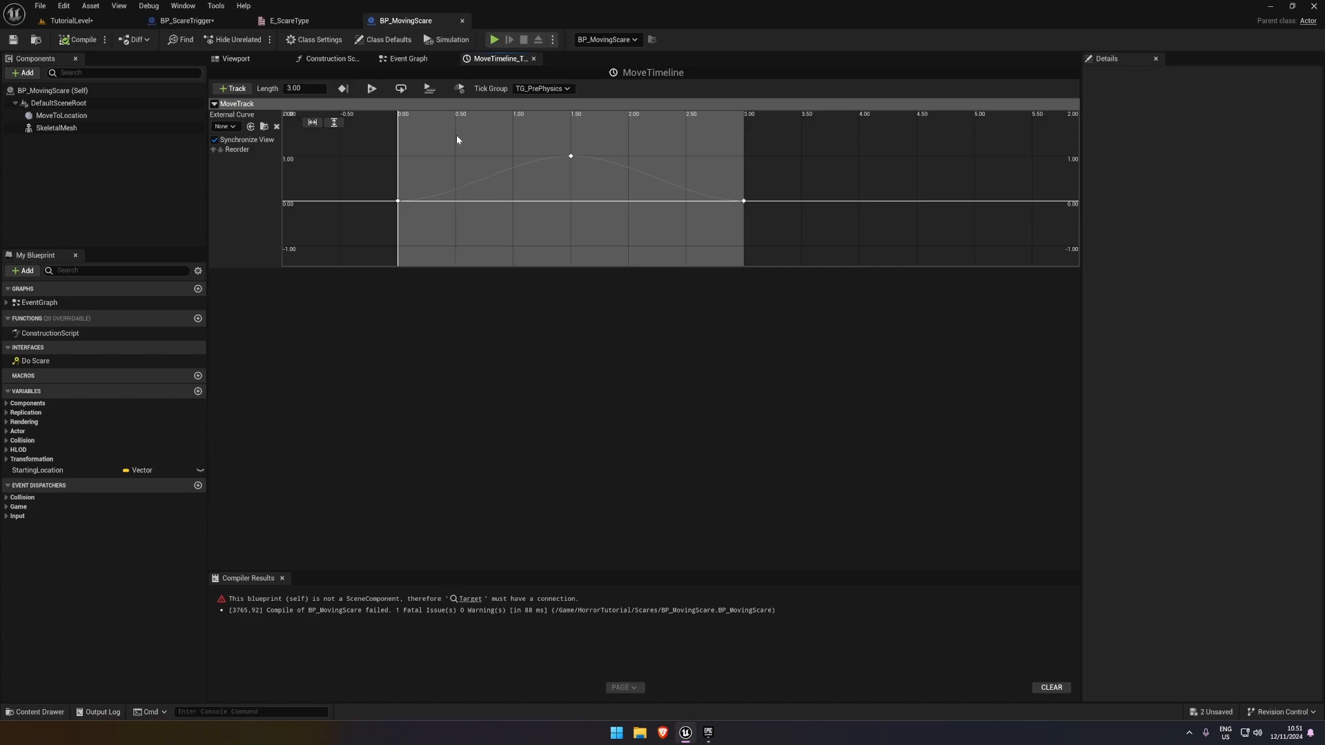
{"action": "left_click", "coordinate": [307, 89]}
{"action": "type", "text": "1"}
{"action": "key", "text": "Return"}
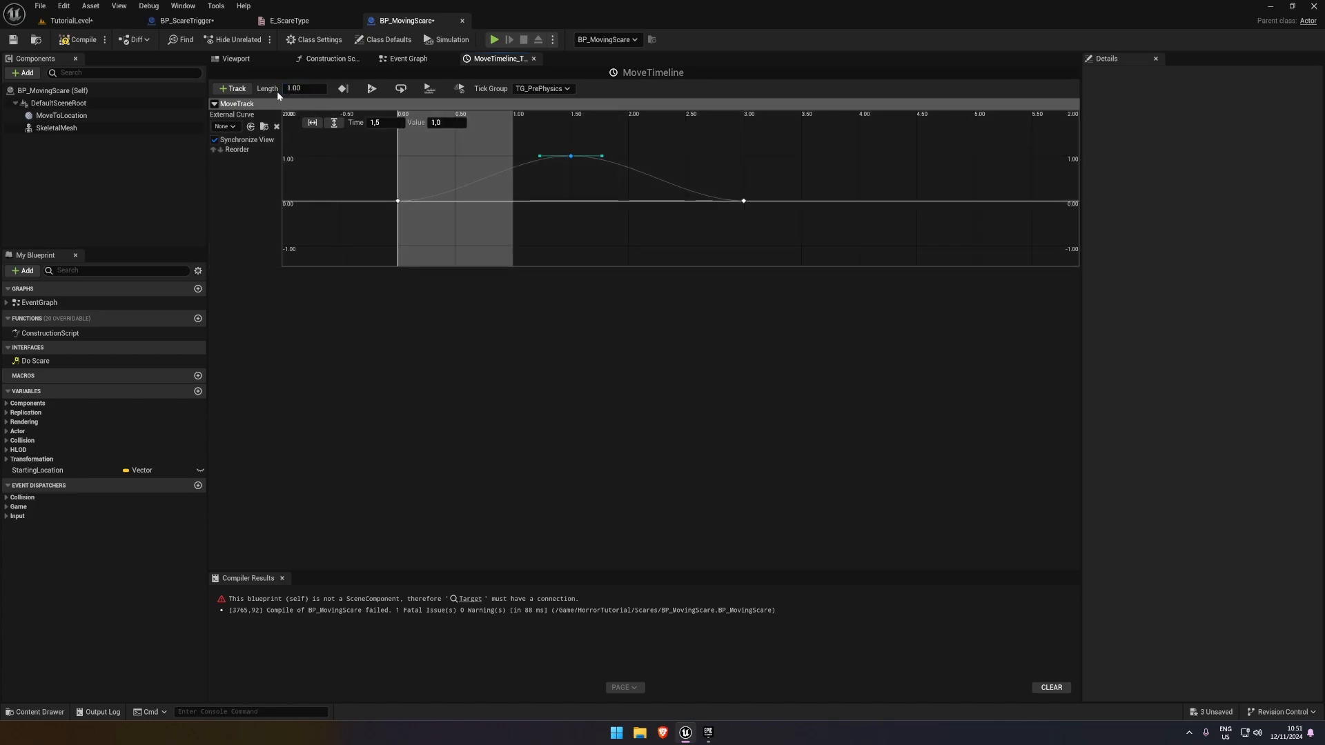
{"action": "key", "text": "Return"}
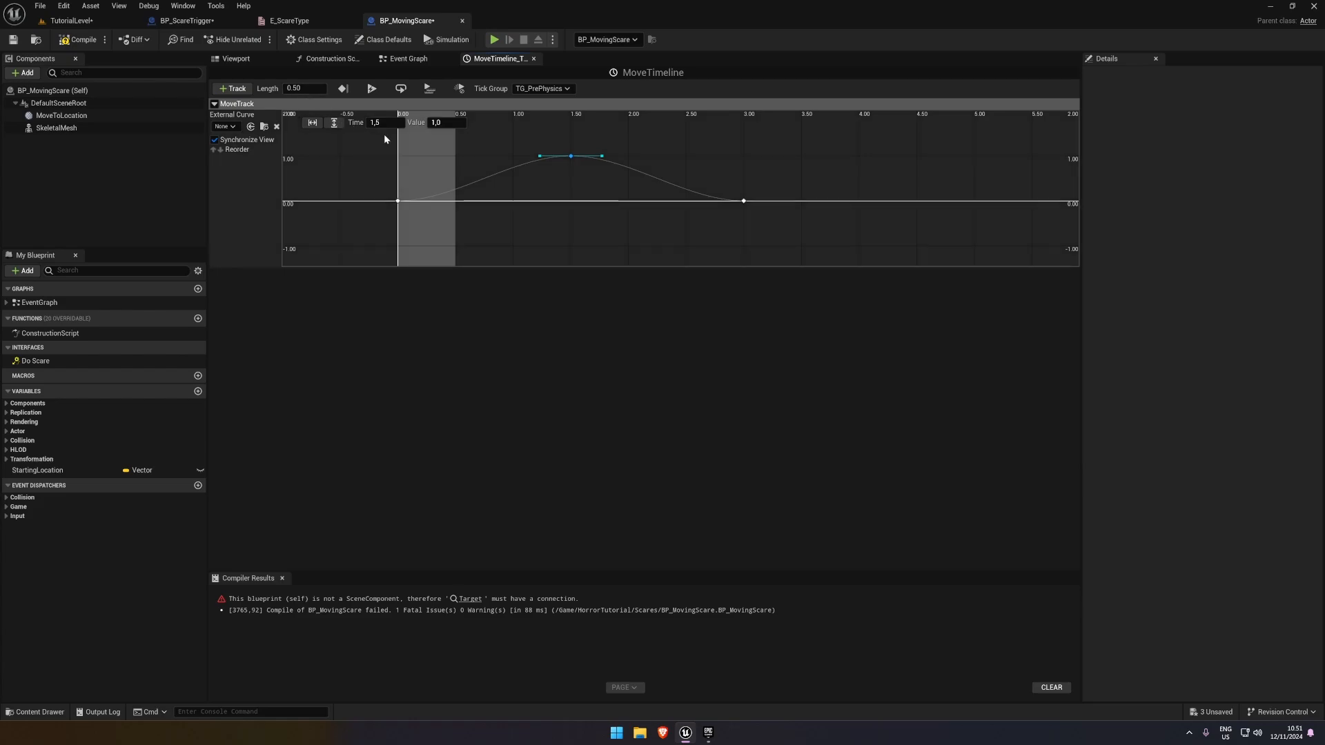
{"action": "key", "text": "ctrl+z"}
{"action": "key", "text": "ctrl+z"}
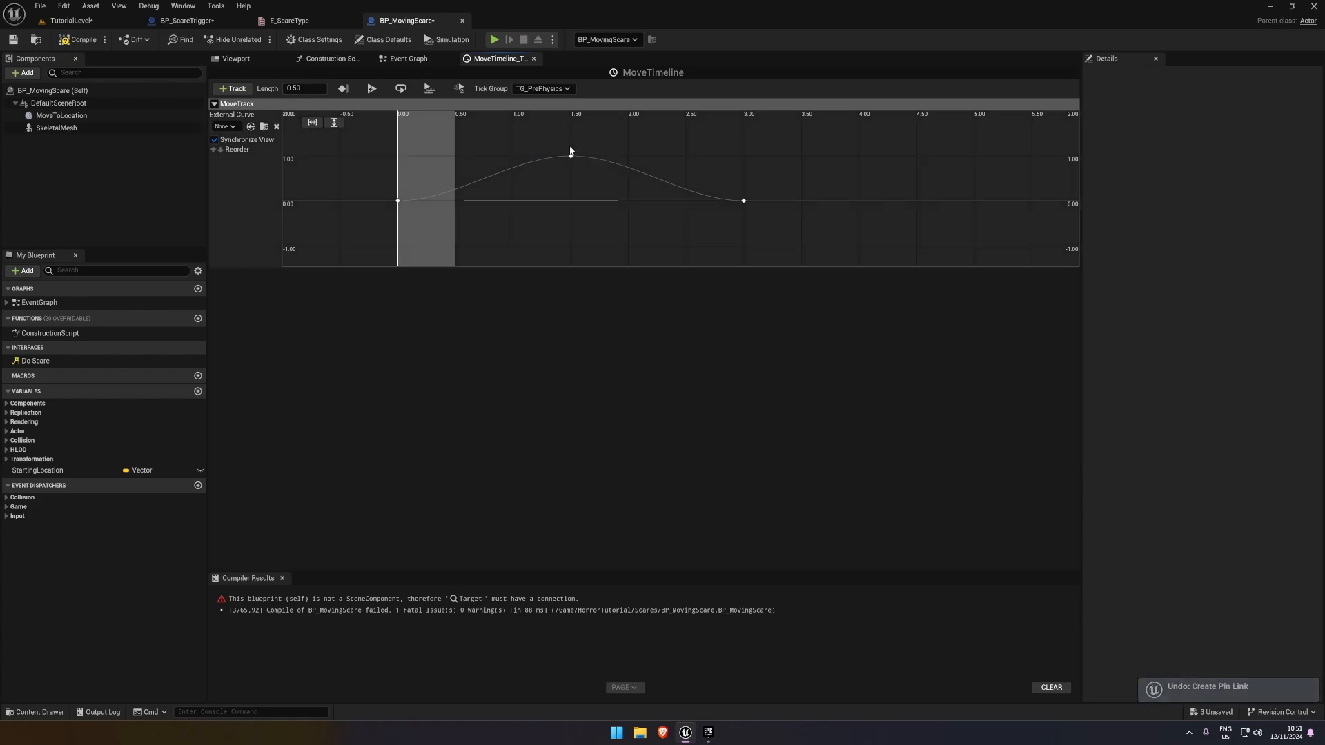
Set MoveTimeline's length to 1, with MoveTrack's peak key at time 0,5 and its end key at 1,0, and compile
{"action": "left_click", "coordinate": [319, 89]}
{"action": "type", "text": "1"}
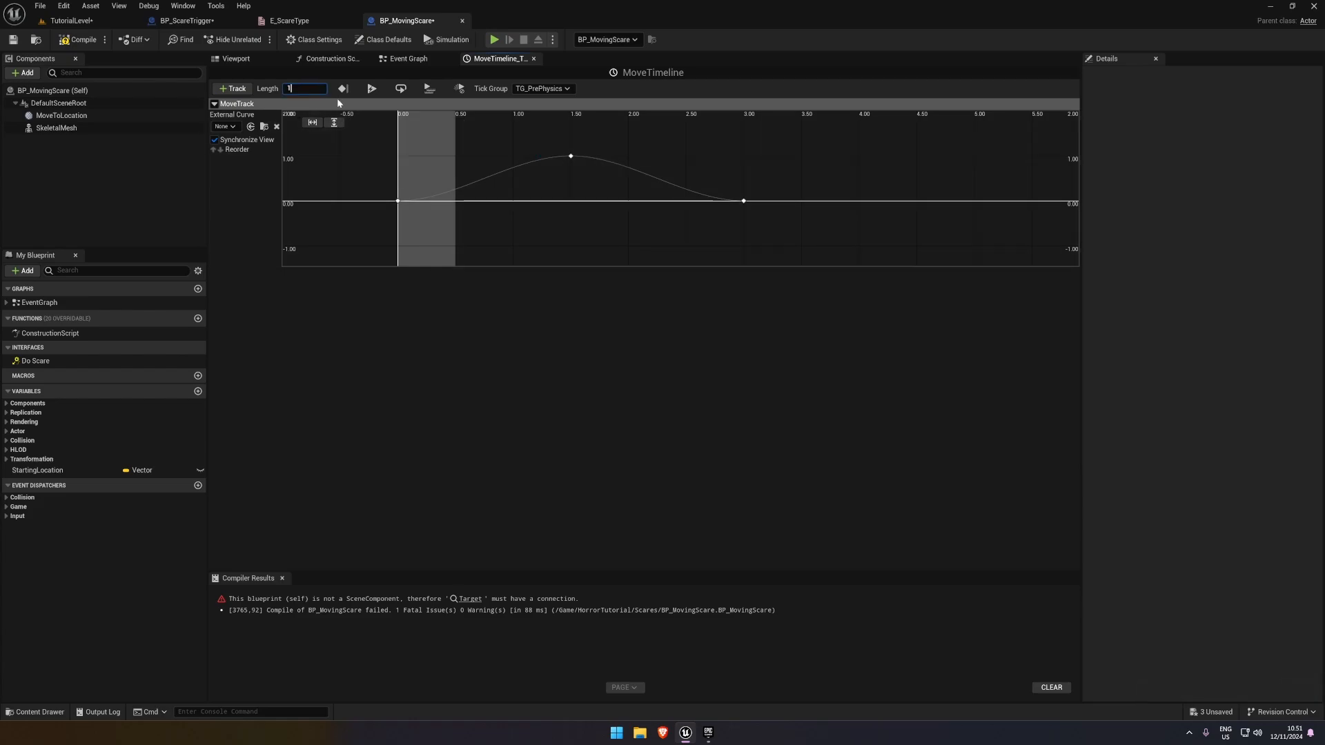
{"action": "key", "text": "Return"}
{"action": "left_click", "coordinate": [570, 156]}
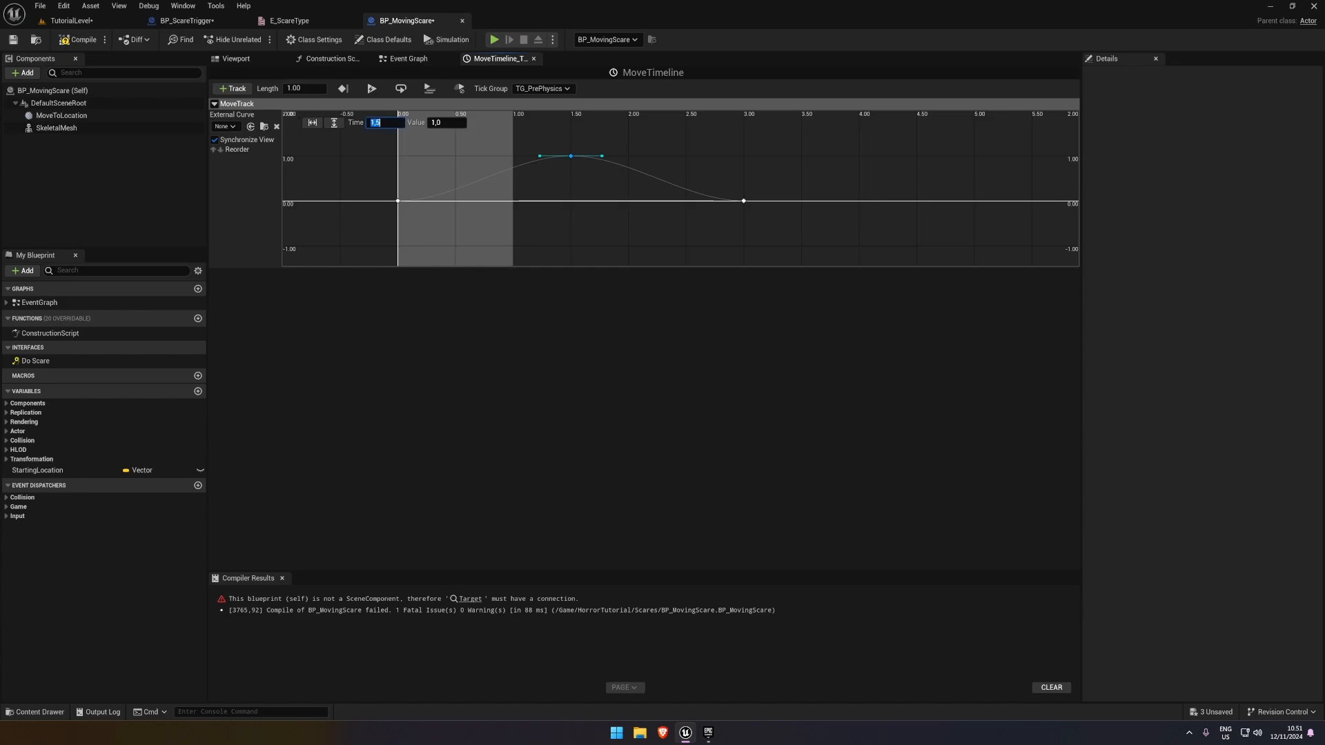
{"action": "type", "text": "0,5"}
{"action": "key", "text": "Return"}
{"action": "left_click", "coordinate": [683, 200]}
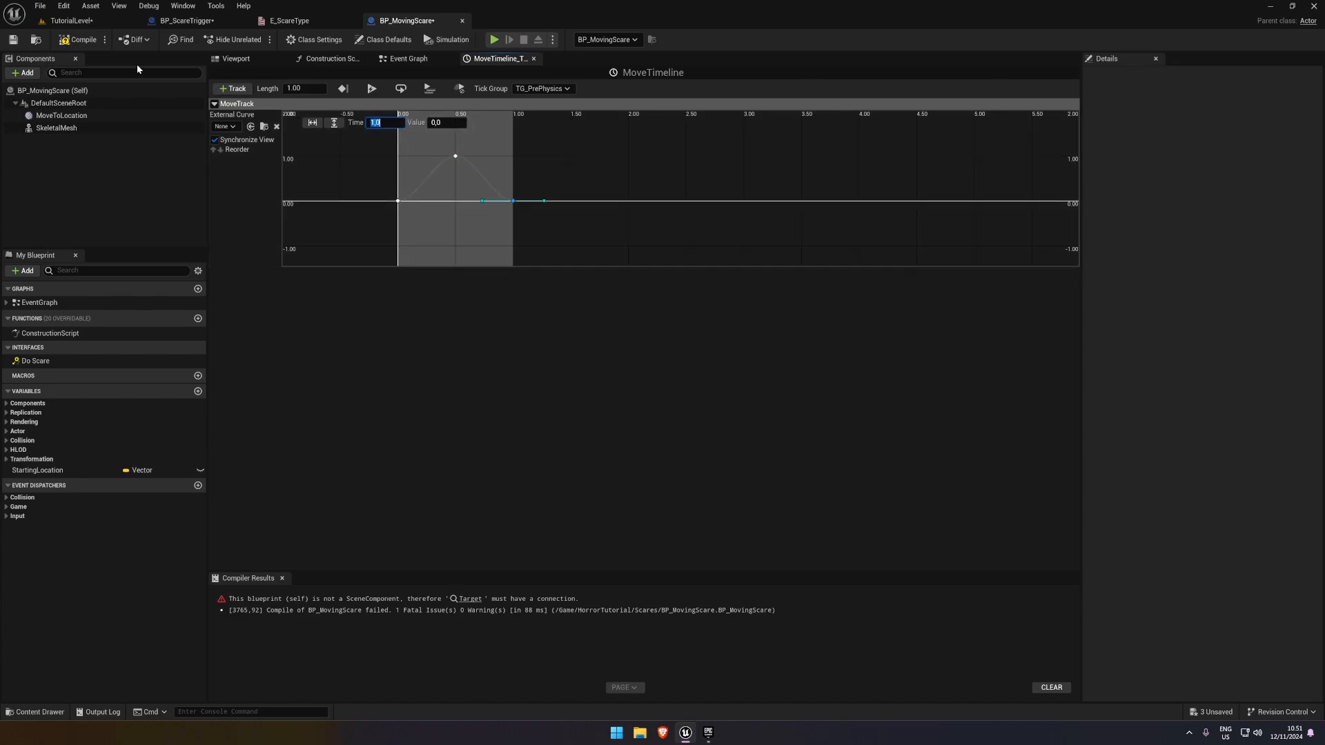
{"action": "left_click", "coordinate": [77, 39]}
In the Event Graph, delete the restored Skeletal Mesh and Get World Location nodes below MoveTimeline
{"action": "left_click", "coordinate": [408, 59]}
{"action": "right_click_drag", "start_coordinate": [541, 162], "coordinate": [574, 200]}
{"action": "right_click_drag", "start_coordinate": [449, 169], "coordinate": [463, 214]}
{"action": "scroll", "coordinate": [489, 379], "scroll_direction": "down", "scroll_amount": 1}
{"action": "left_click_drag", "start_coordinate": [384, 453], "coordinate": [251, 412]}
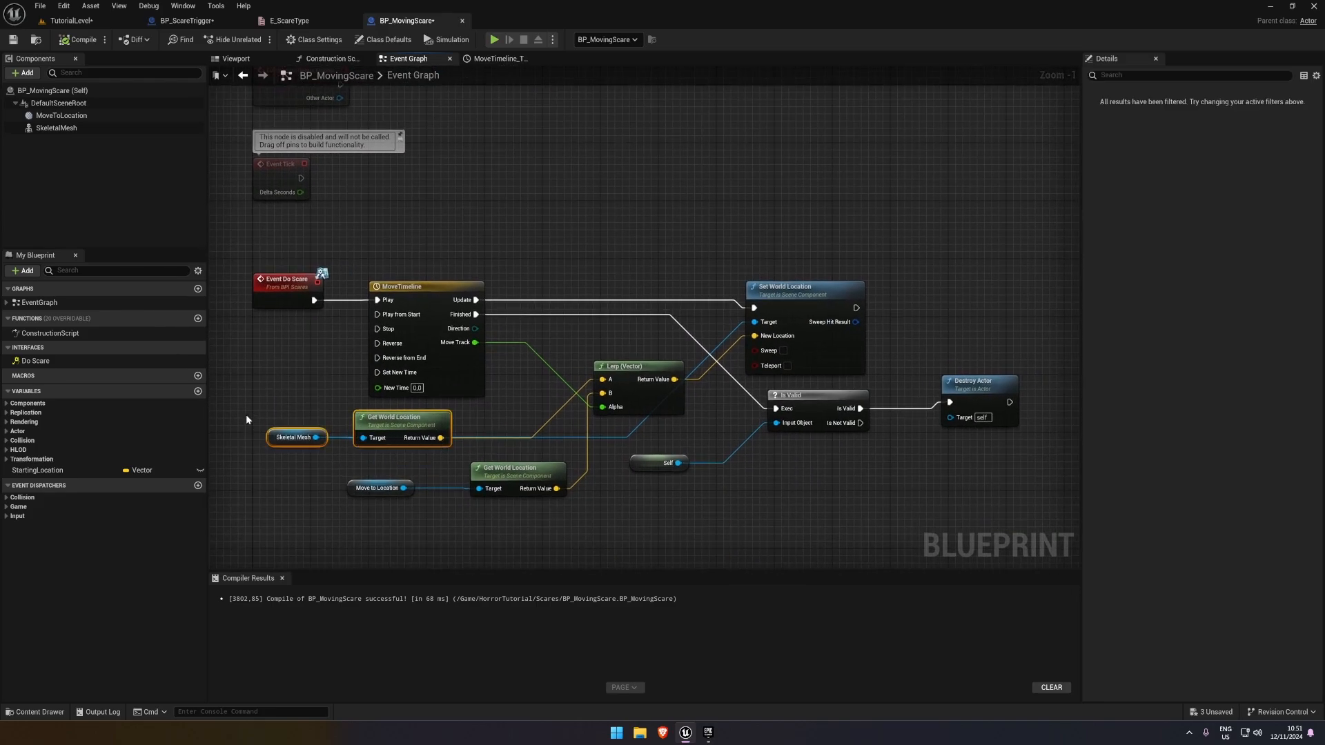
{"action": "key", "text": "Delete"}
Wire StartingLocation into the Lerp's A input and a Skeletal Mesh reference into Set World Location's Target
{"action": "left_click_drag", "start_coordinate": [42, 470], "coordinate": [603, 379]}
{"action": "left_click", "coordinate": [430, 437]}
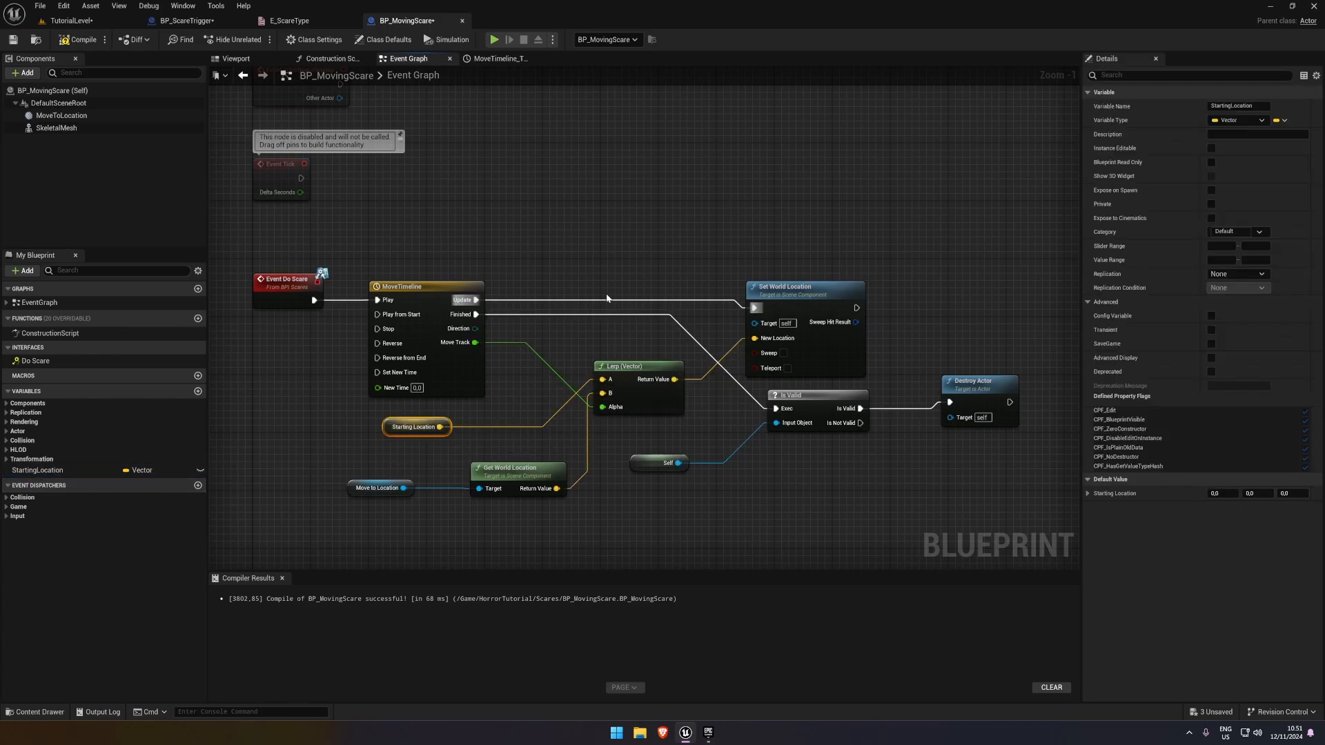
{"action": "left_click_drag", "start_coordinate": [57, 128], "coordinate": [754, 322]}
Play-test TutorialLevel, walking into the trigger box to check the mesh's movement in the wall opening
{"action": "left_click", "coordinate": [71, 21]}
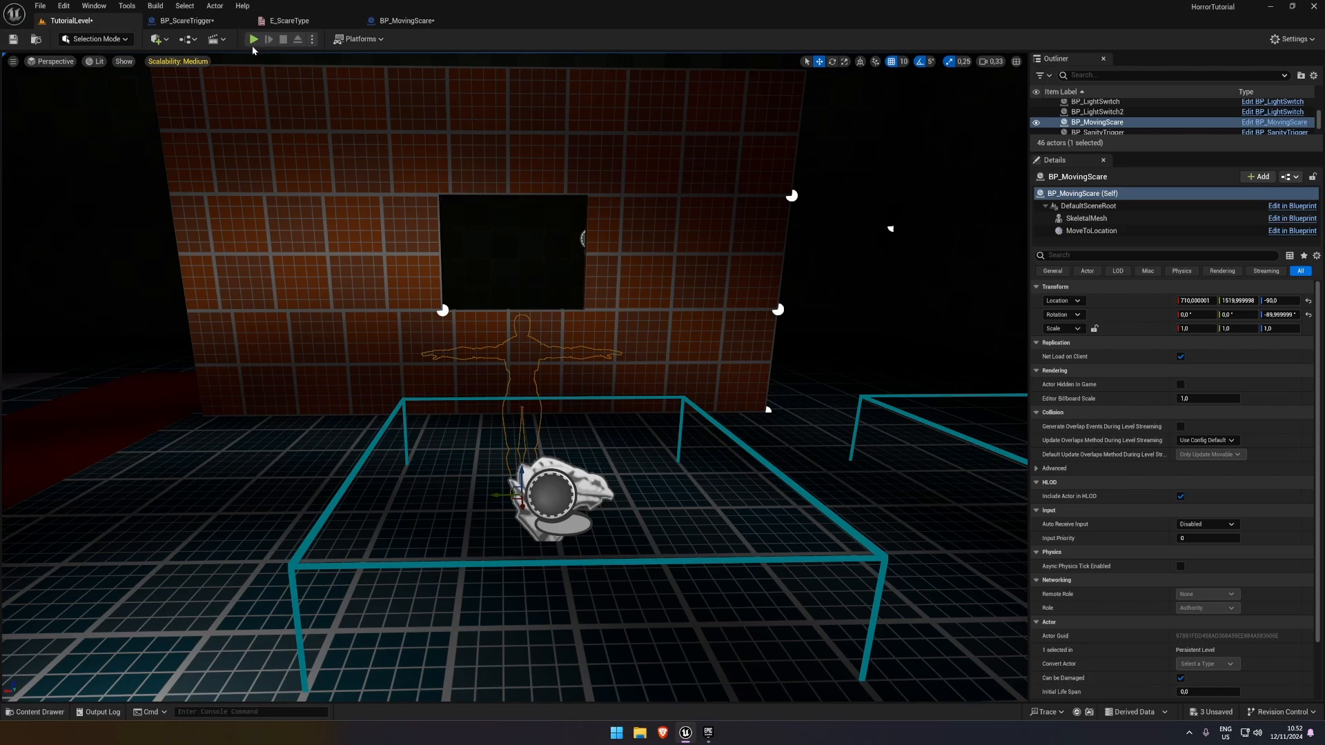
{"action": "left_click", "coordinate": [253, 40]}
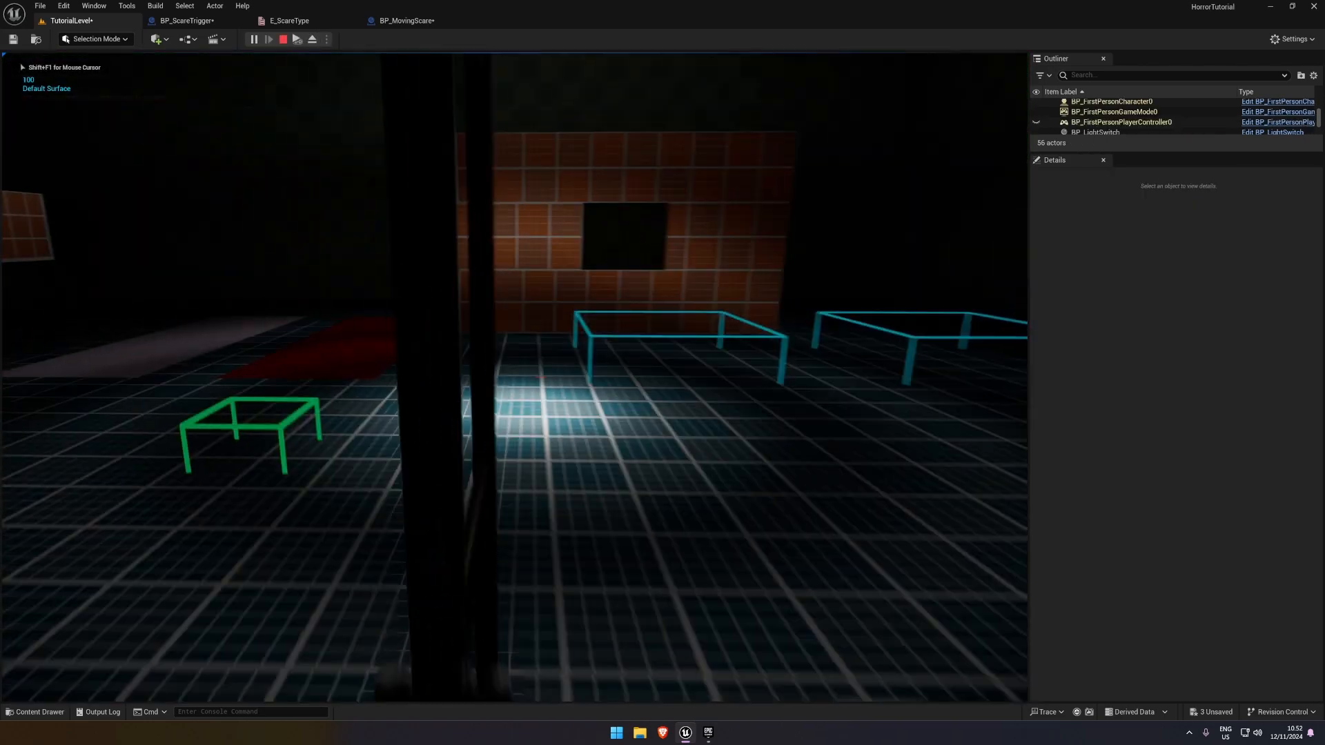
{"action": "key", "text": "w"}
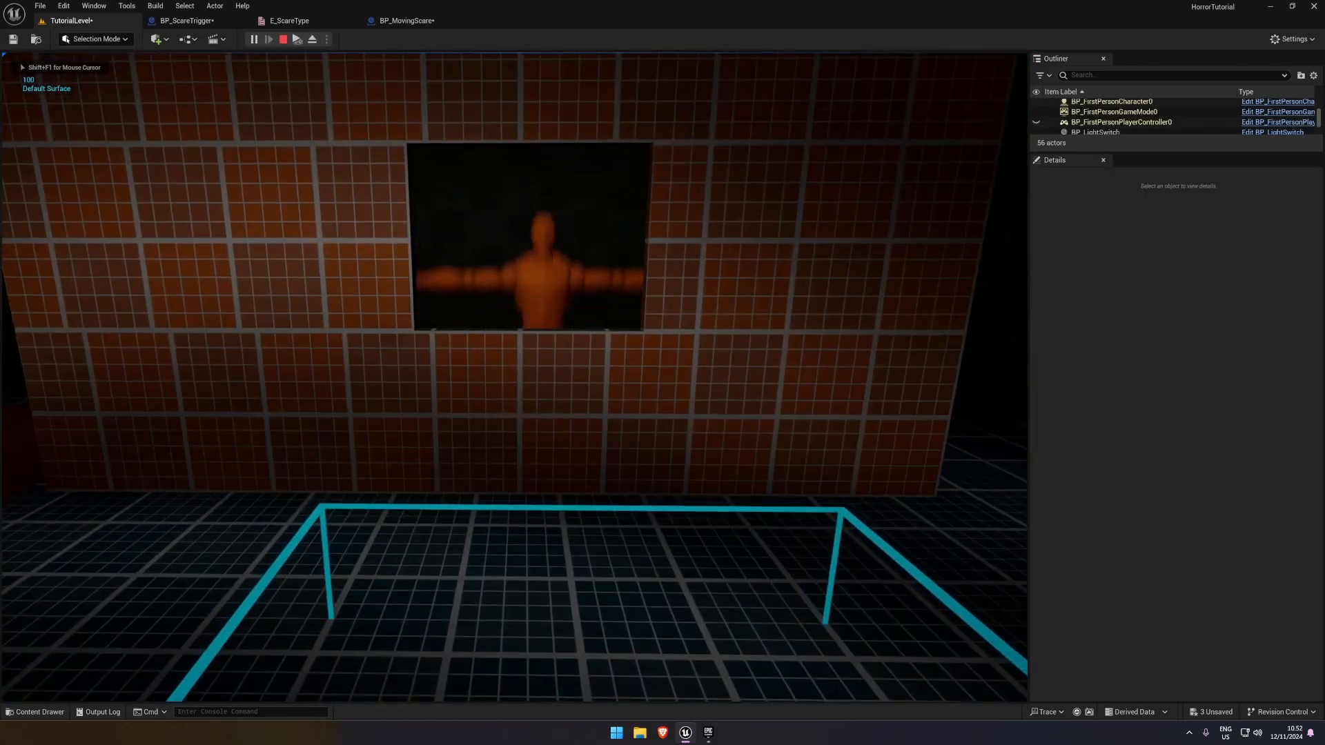
{"action": "key", "text": "s"}
{"action": "key", "text": "Escape"}
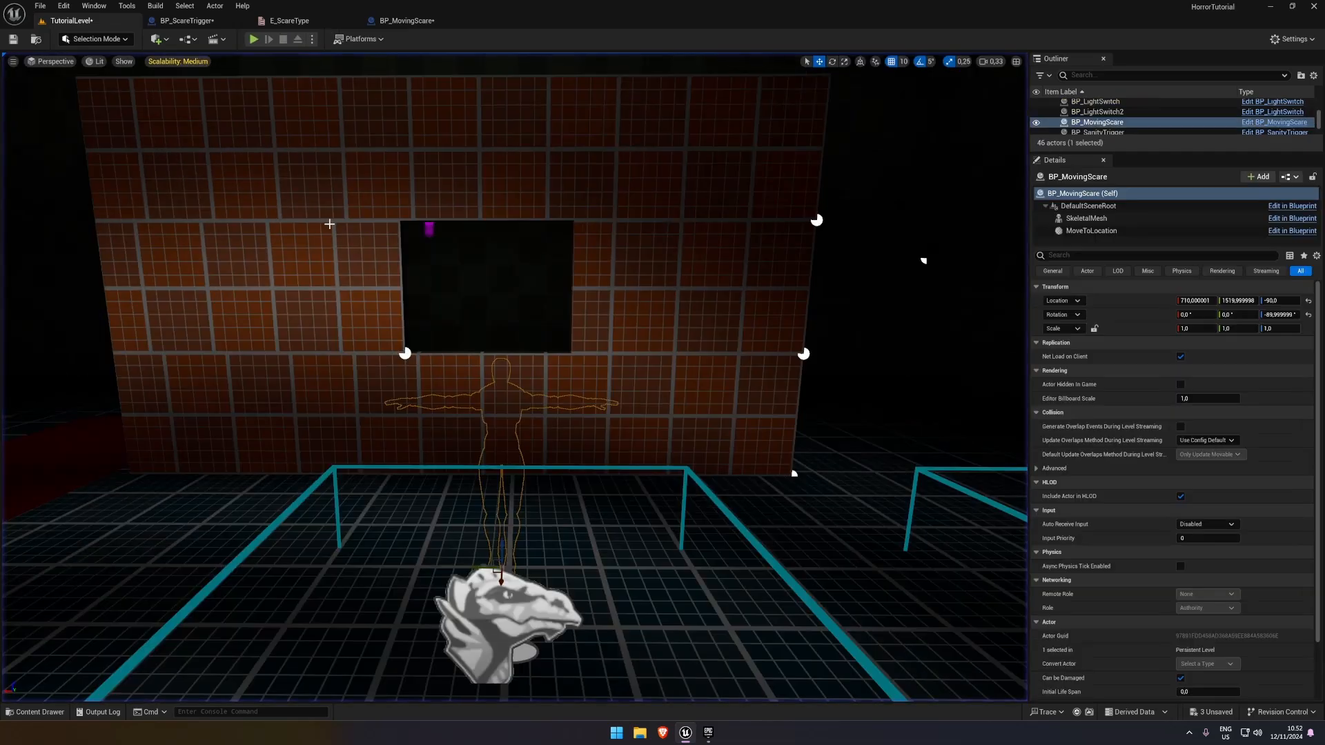
Lower the placed BP_MovingScare's MoveToLocation to a Z location of 120 and play-test the scare
{"action": "left_click", "coordinate": [1086, 218]}
{"action": "left_click", "coordinate": [1091, 231]}
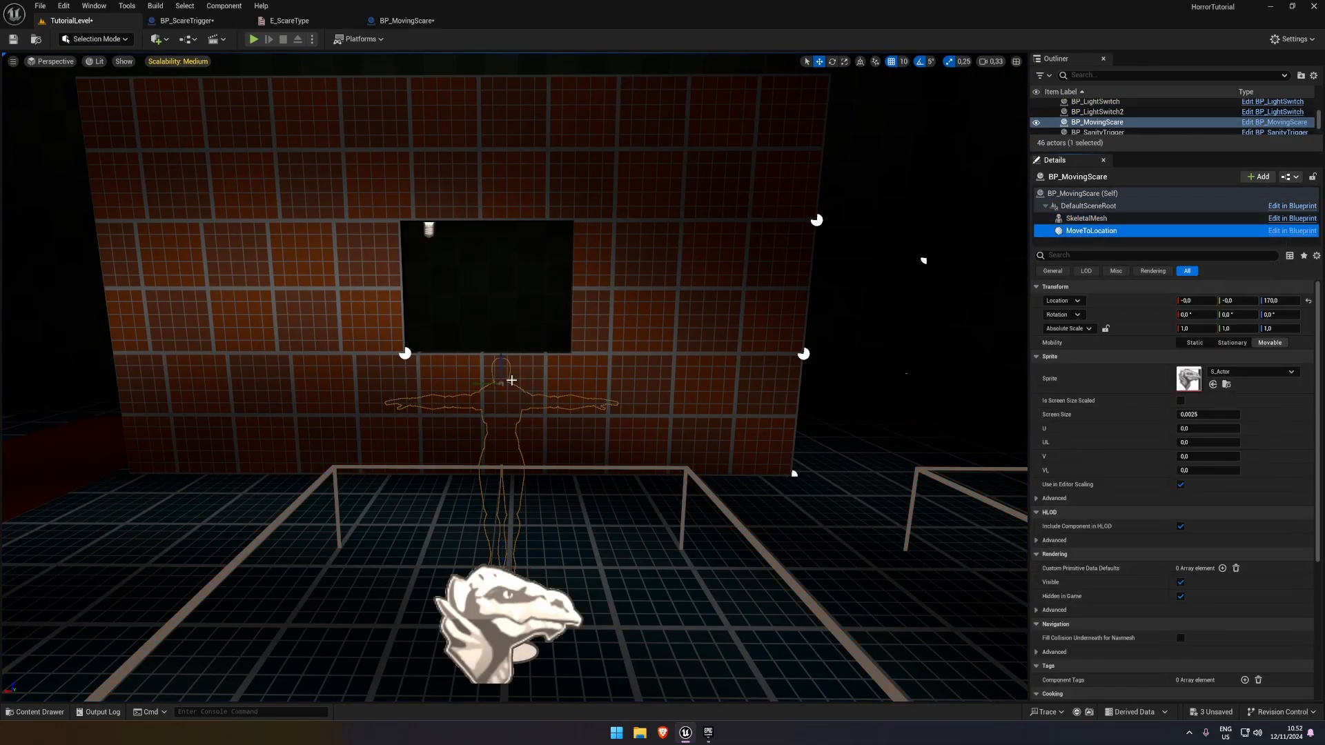
{"action": "left_click_drag", "start_coordinate": [500, 360], "coordinate": [502, 387]}
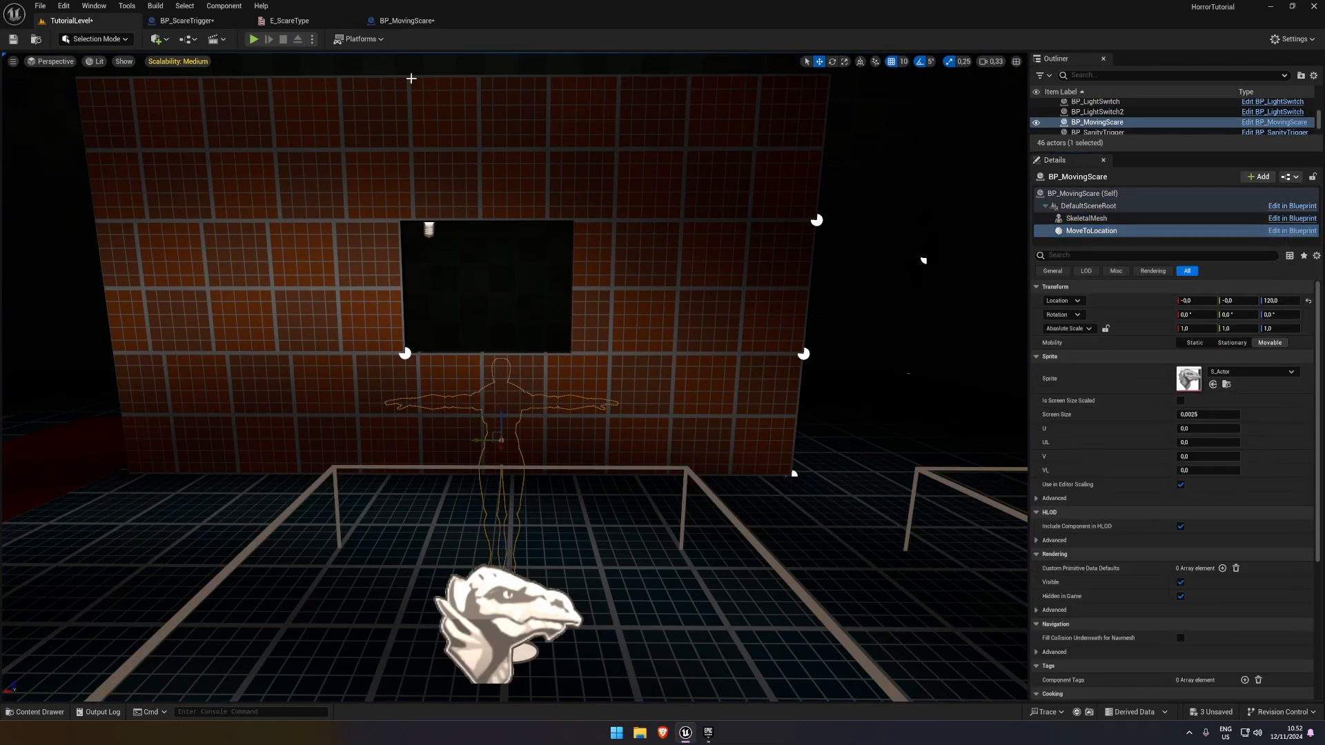
{"action": "left_click", "coordinate": [253, 39]}
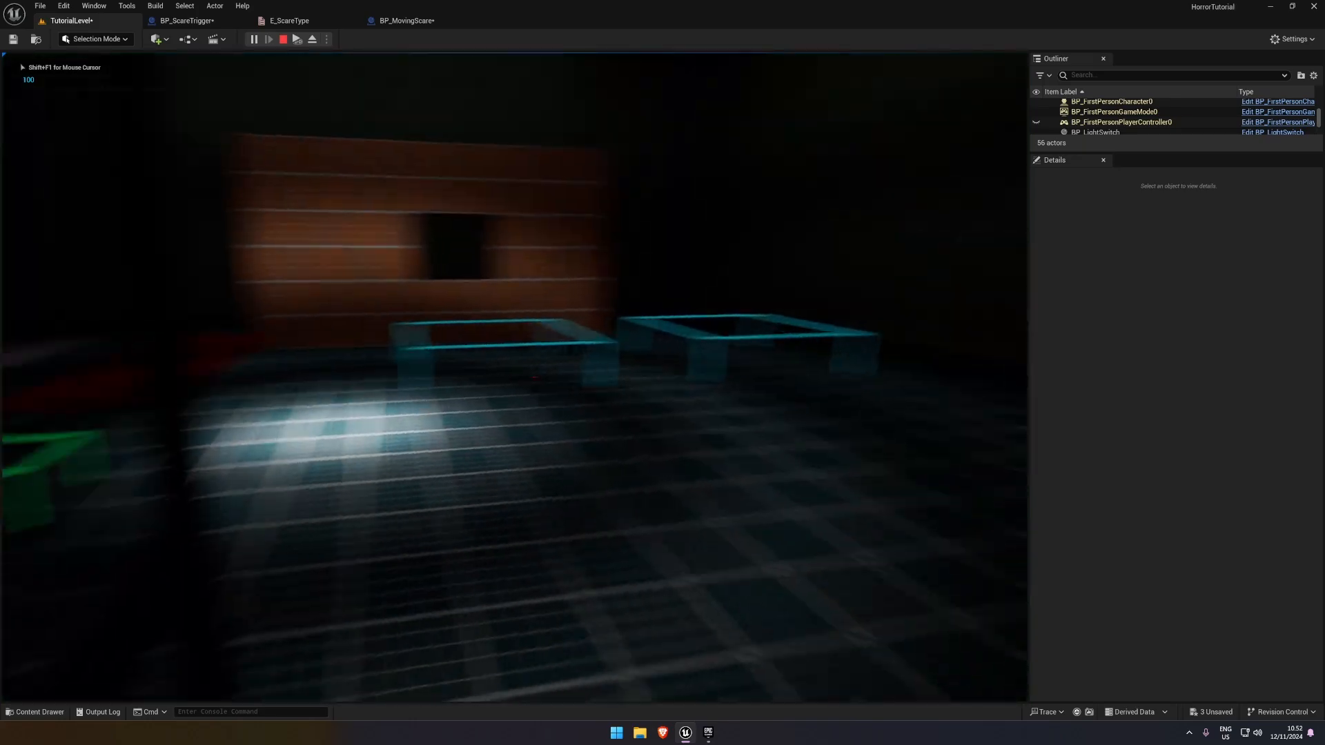
{"action": "key", "text": "w"}
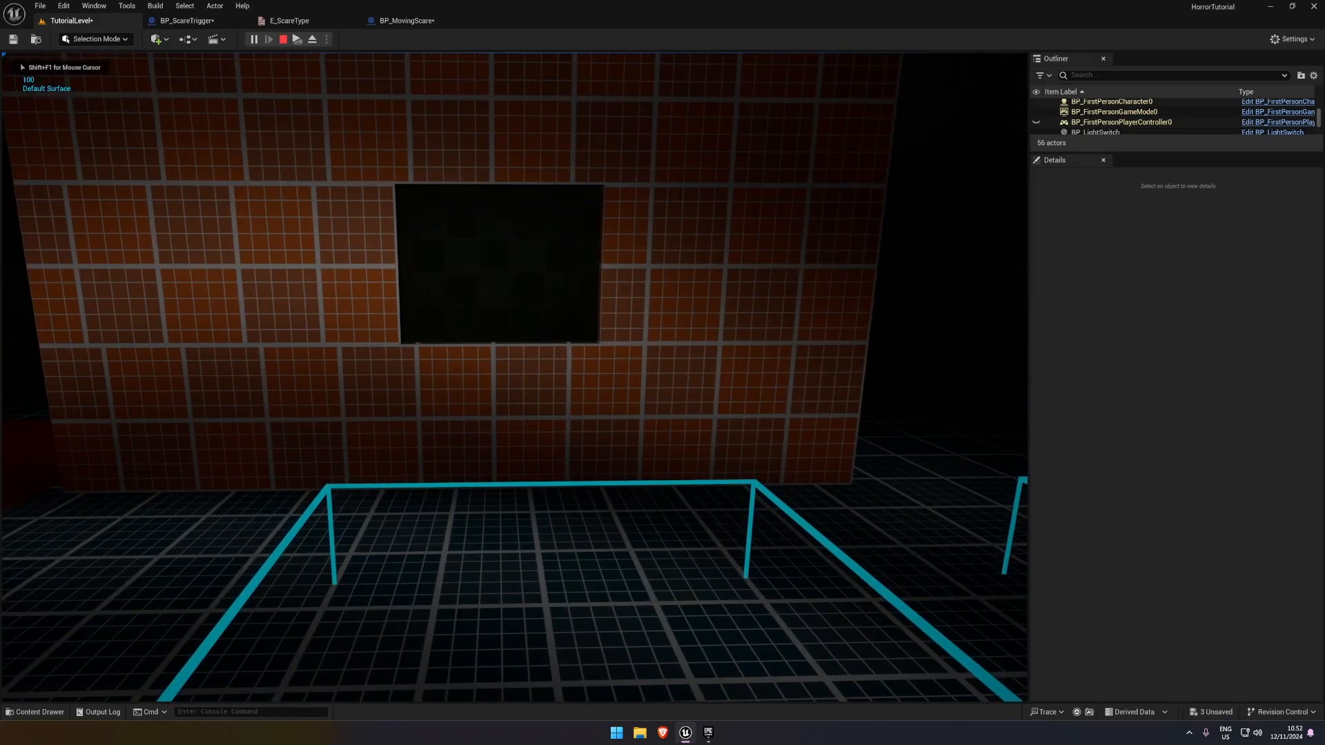
{"action": "key", "text": "Escape"}
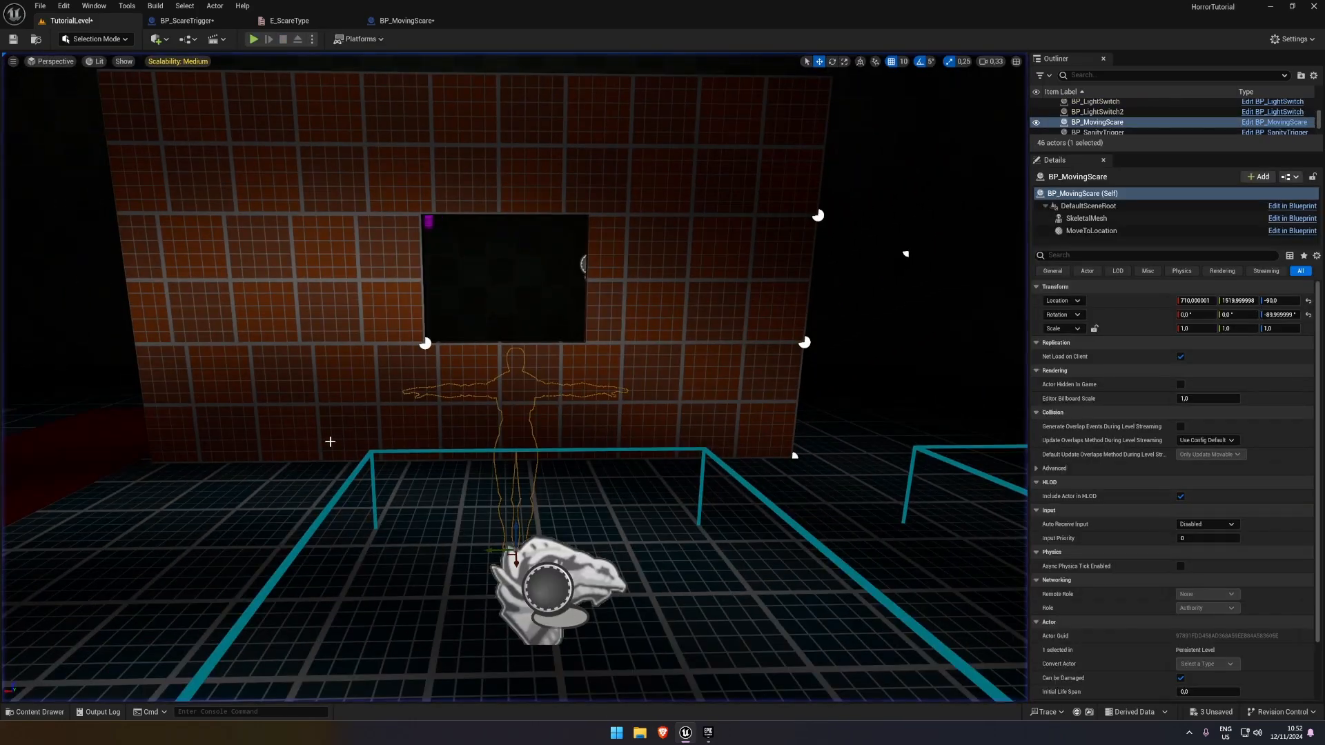
Lower the placed BP_MovingScare's MoveToLocation to a Z location of 90 and play-test the trigger again
{"action": "left_click", "coordinate": [1176, 232]}
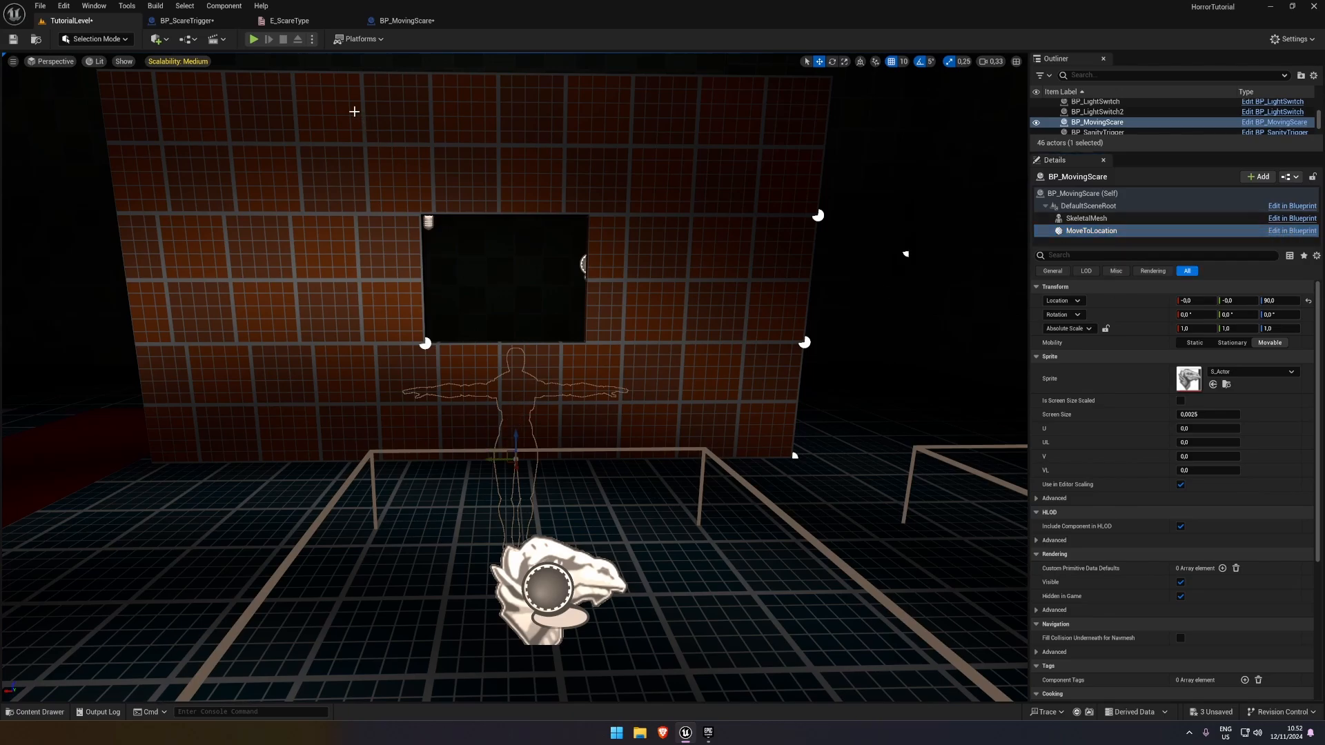
{"action": "left_click", "coordinate": [254, 40]}
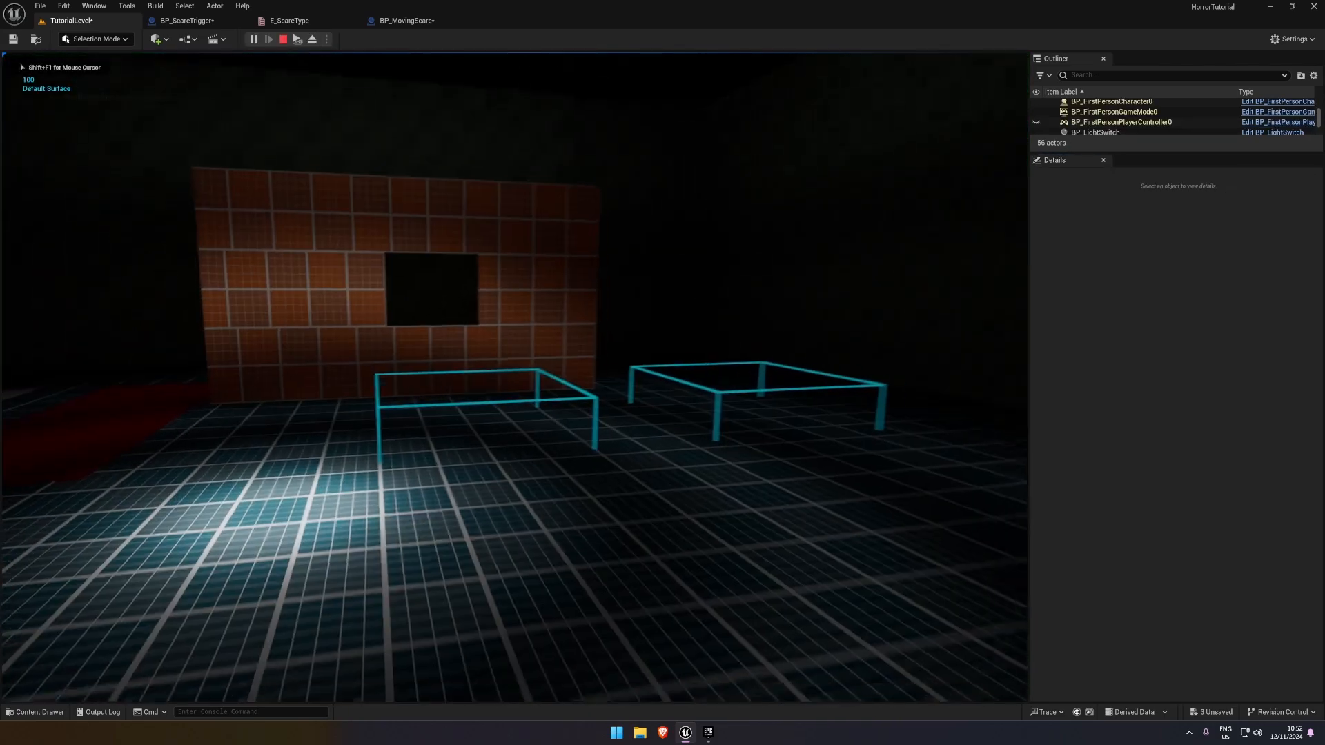
{"action": "key", "text": "w"}
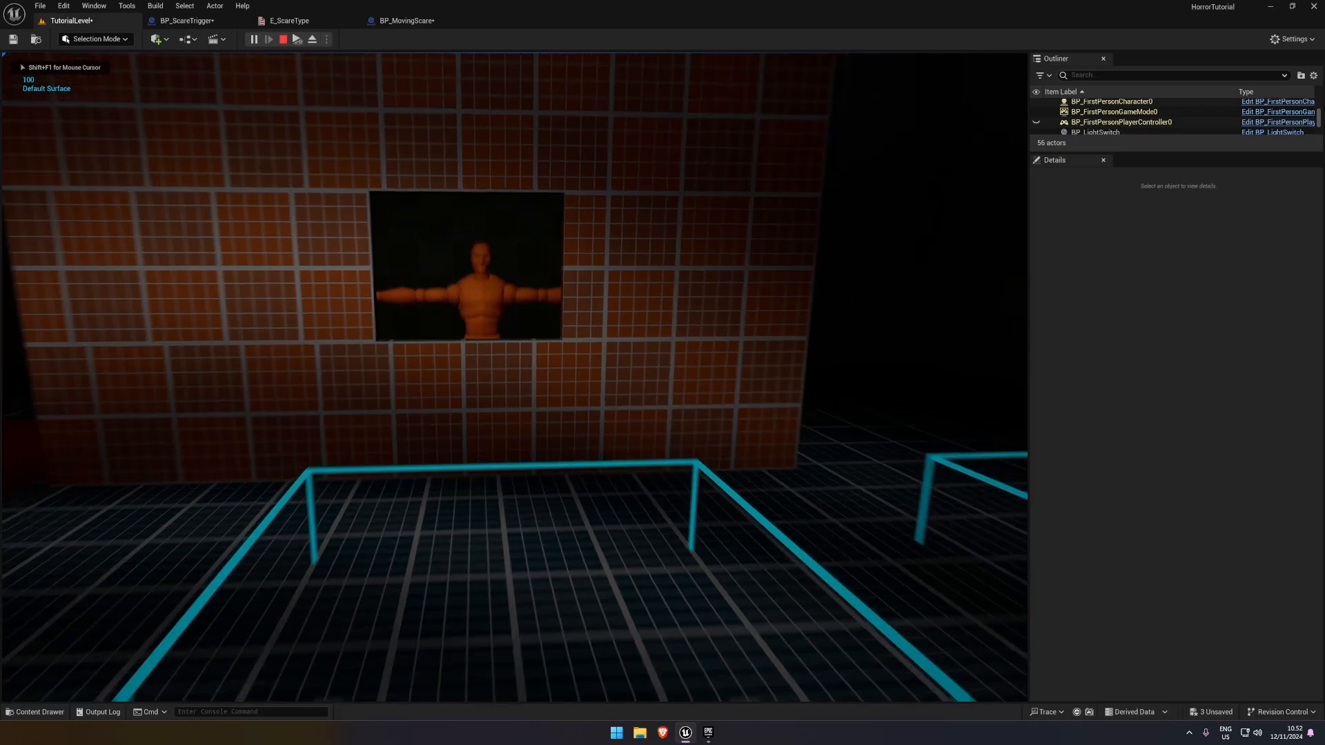
{"action": "key", "text": "Escape"}
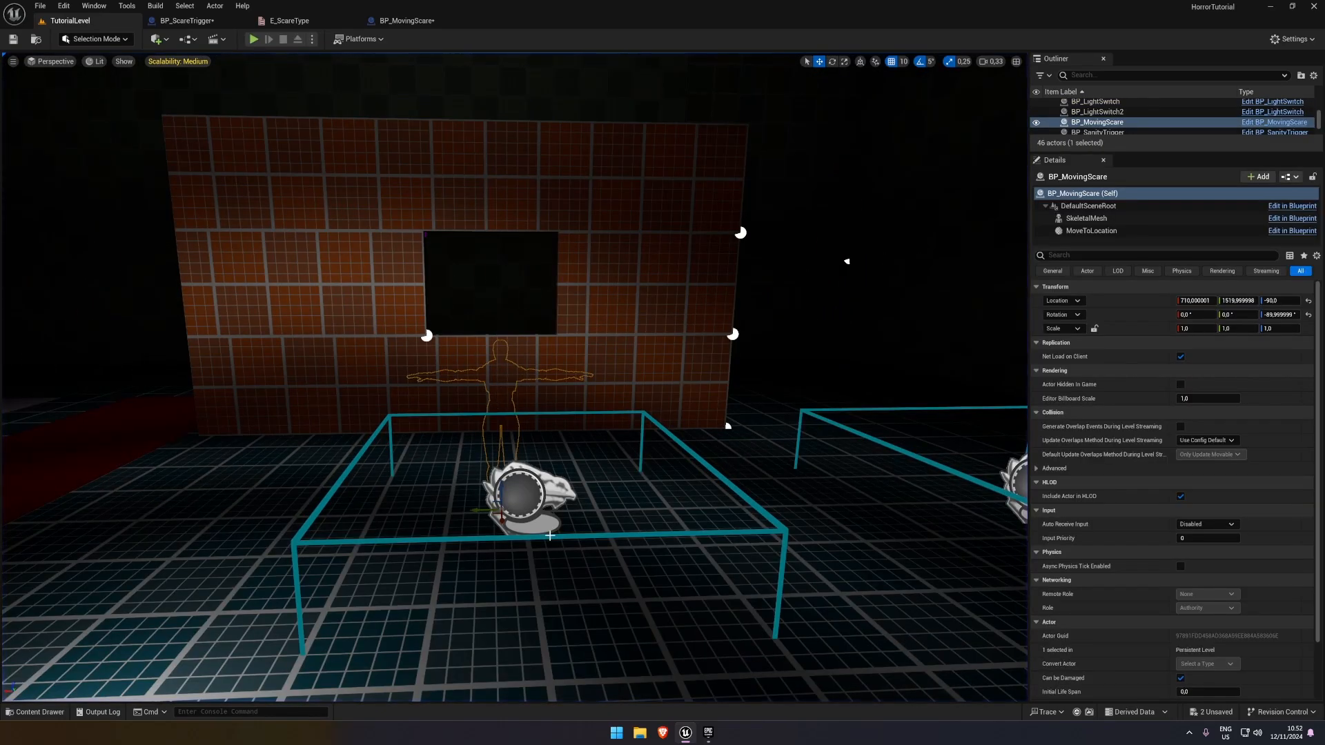
Review the Event Graphs of BP_MovingScare and BP_ScareTrigger, and compile and save BP_ScareTrigger
{"action": "left_click", "coordinate": [414, 21]}
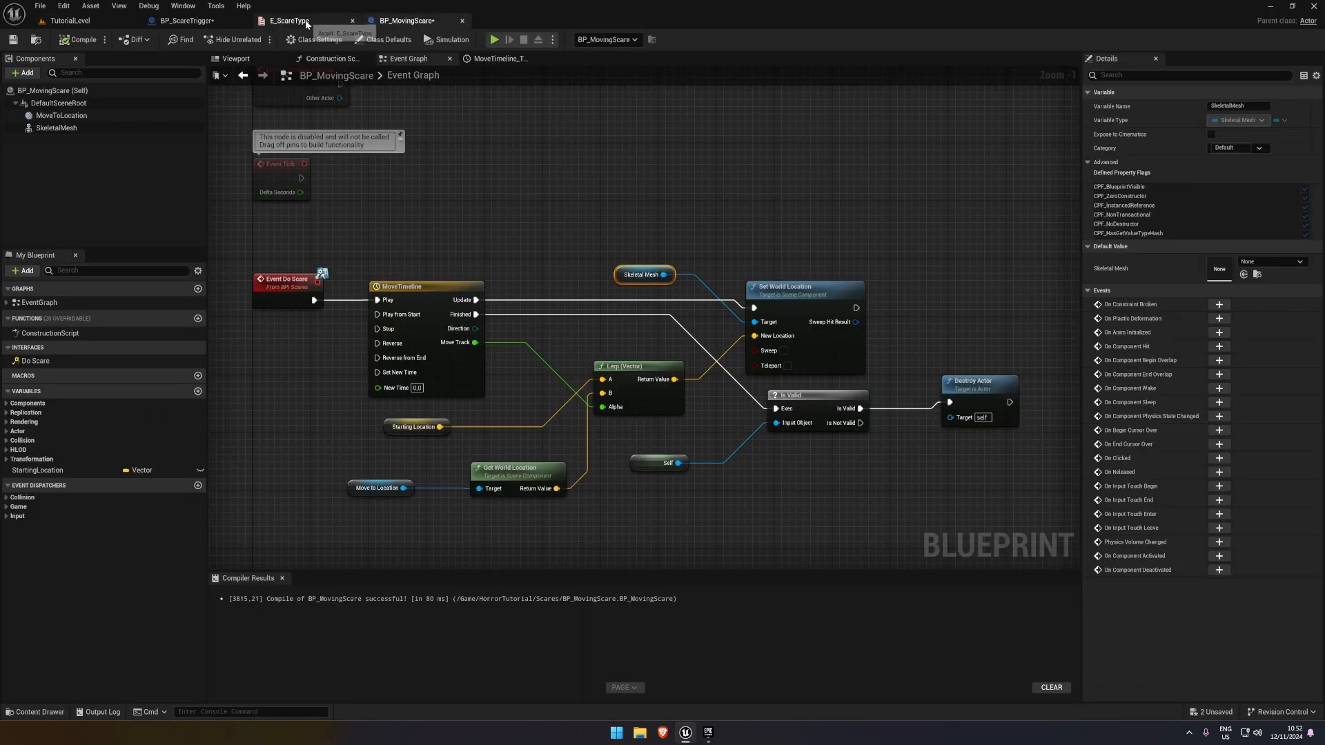
{"action": "scroll", "coordinate": [418, 195], "scroll_direction": "down", "scroll_amount": 1}
{"action": "right_click_drag", "start_coordinate": [418, 196], "coordinate": [412, 131]}
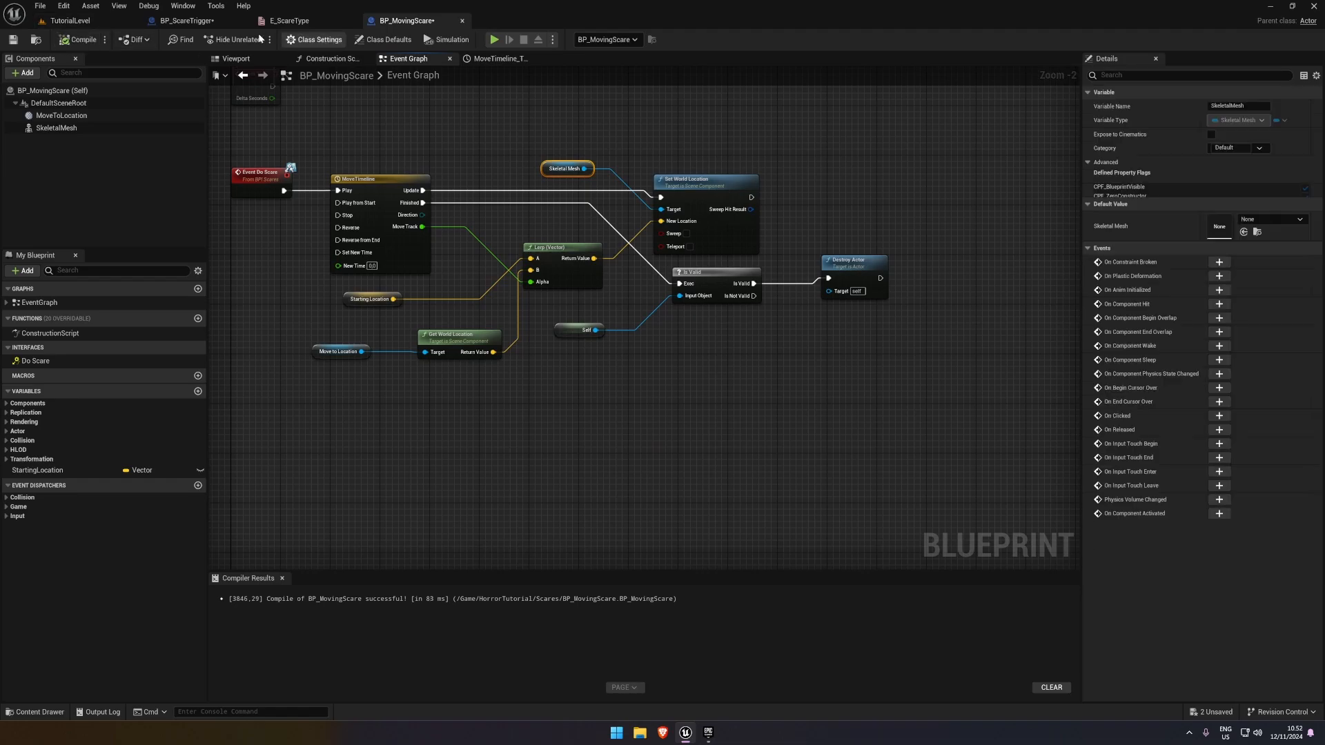
{"action": "left_click", "coordinate": [186, 21]}
{"action": "left_click_drag", "start_coordinate": [552, 278], "coordinate": [555, 276]}
{"action": "left_click", "coordinate": [13, 41]}
{"action": "right_click_drag", "start_coordinate": [685, 350], "coordinate": [629, 290]}
{"action": "left_click", "coordinate": [629, 290]}
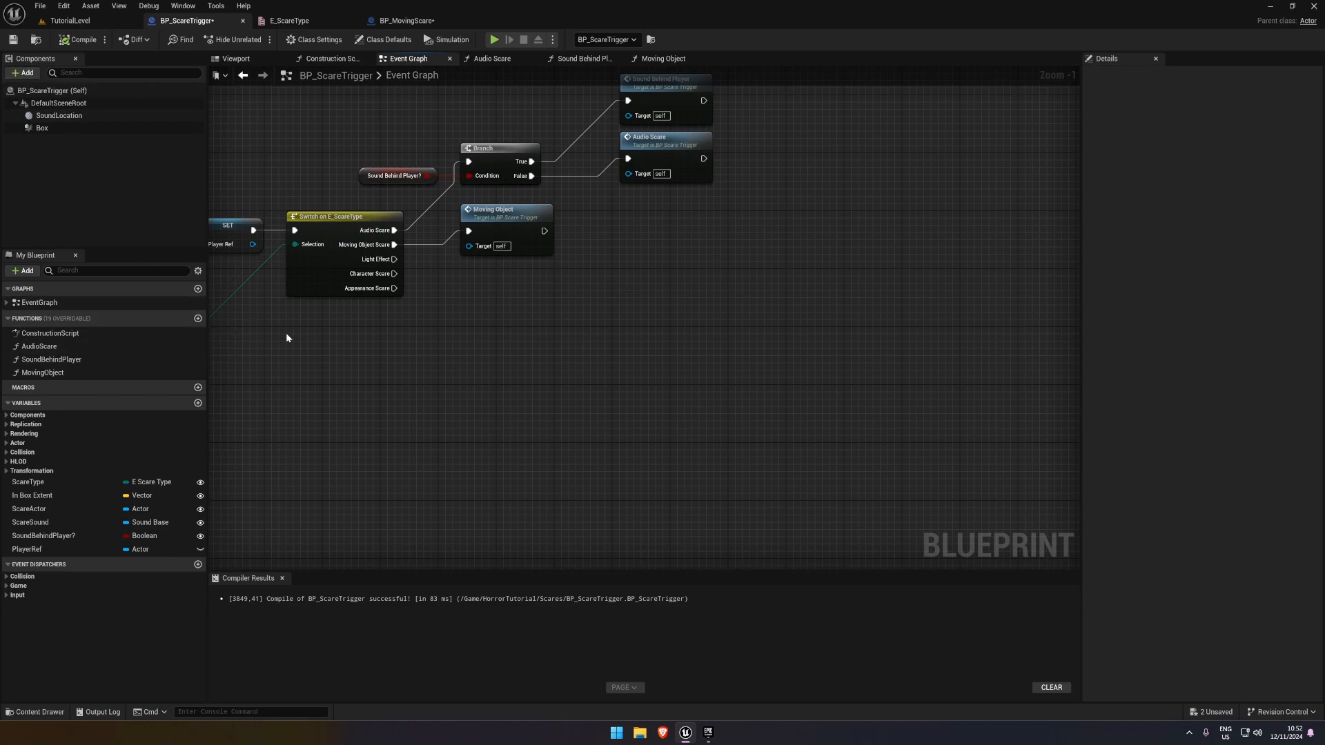
{"action": "right_click", "coordinate": [388, 343]}
{"action": "left_click", "coordinate": [354, 338]}
{"action": "left_click", "coordinate": [78, 39]}
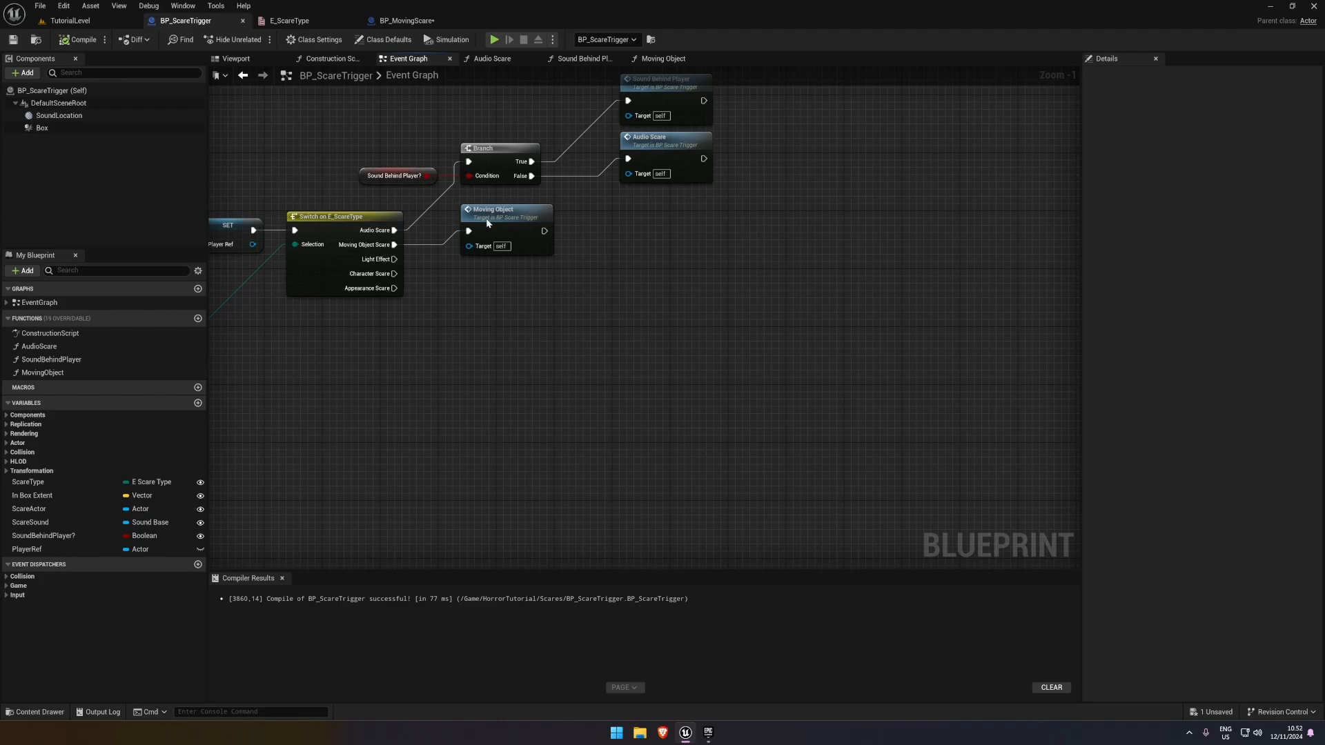
Align the Moving Object node in the Event Graph, and create a function named LightScare in BP_ScareTrigger, saving the blueprint
{"action": "left_click_drag", "start_coordinate": [485, 223], "coordinate": [485, 216]}
{"action": "left_click", "coordinate": [436, 254]}
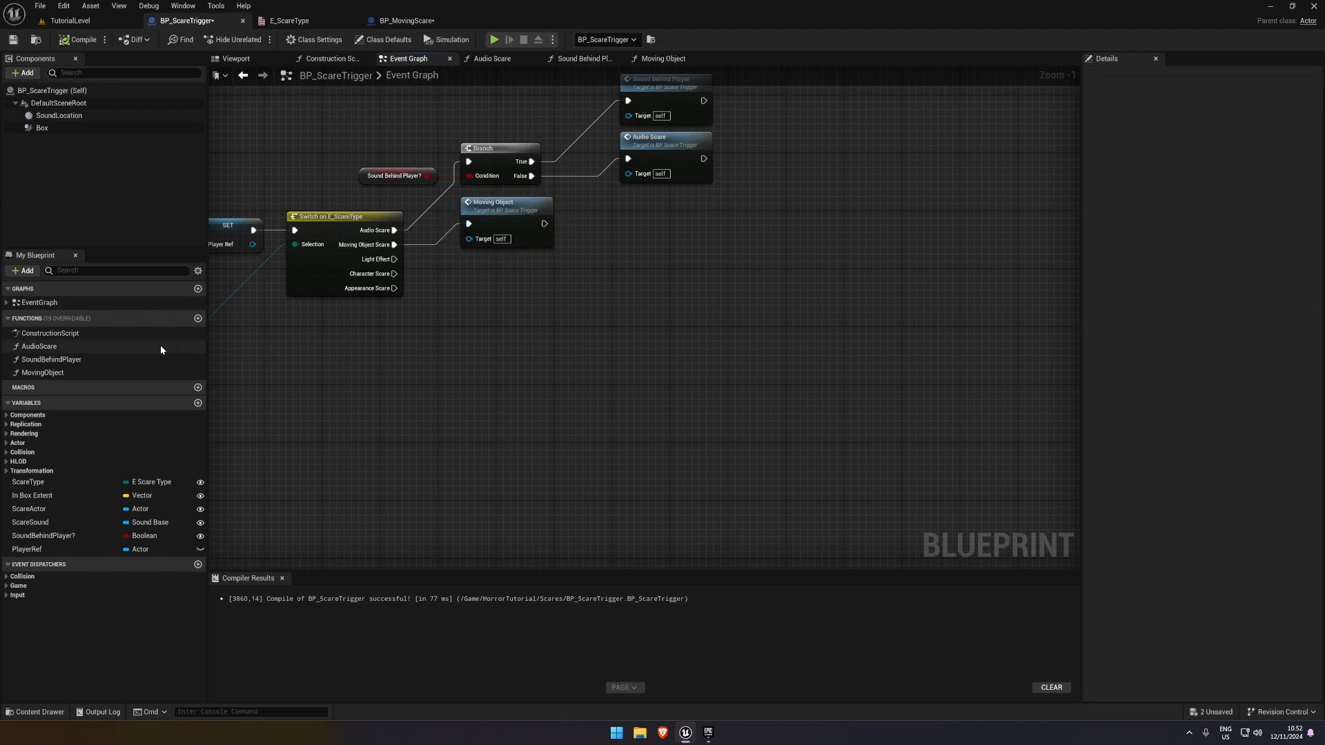
{"action": "left_click", "coordinate": [198, 318]}
{"action": "right_click_drag", "start_coordinate": [348, 390], "coordinate": [273, 408]}
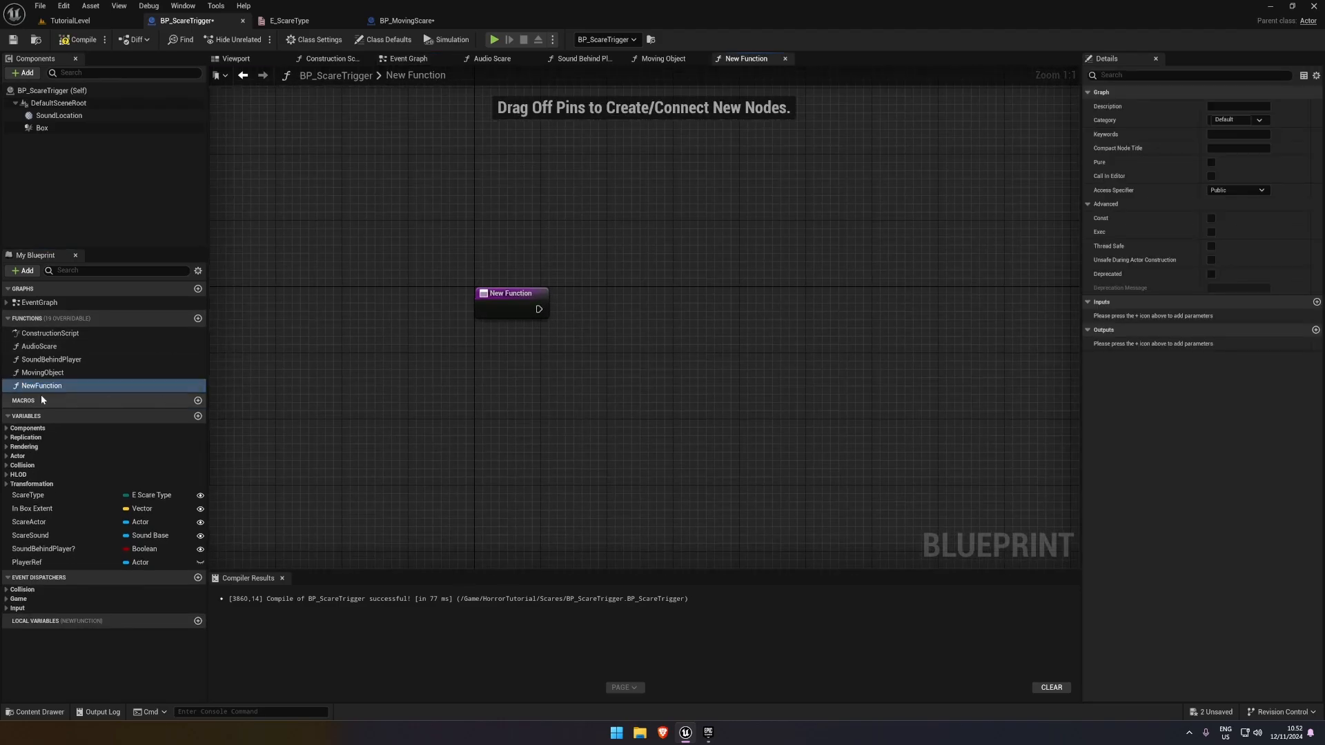
{"action": "left_click", "coordinate": [47, 373]}
{"action": "left_click", "coordinate": [51, 386]}
{"action": "left_click", "coordinate": [612, 412]}
{"action": "key", "text": "F2"}
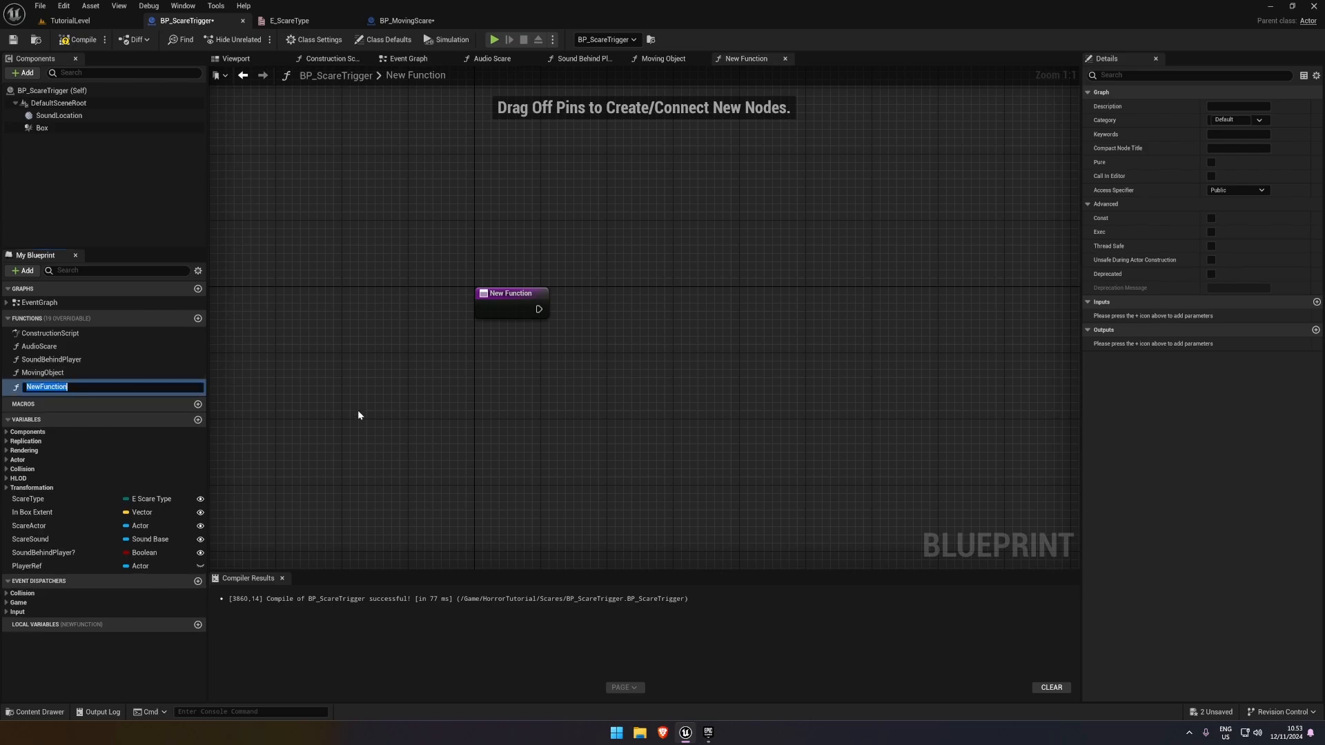
{"action": "type", "text": "LightScare"}
{"action": "key", "text": "Return"}
{"action": "left_click", "coordinate": [14, 39]}
{"action": "right_click_drag", "start_coordinate": [662, 278], "coordinate": [534, 236]}
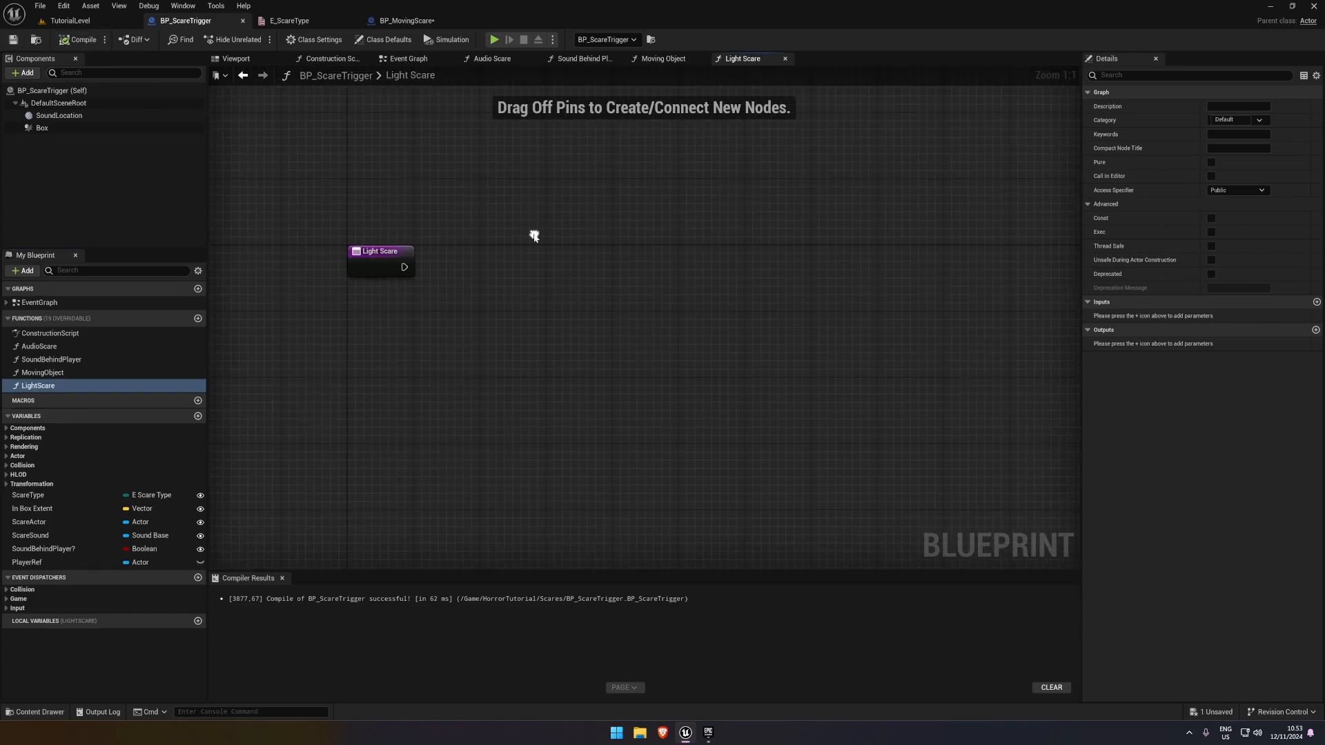
Add a new variable named Lights to BP_ScareTrigger
{"action": "right_click_drag", "start_coordinate": [324, 366], "coordinate": [349, 350]}
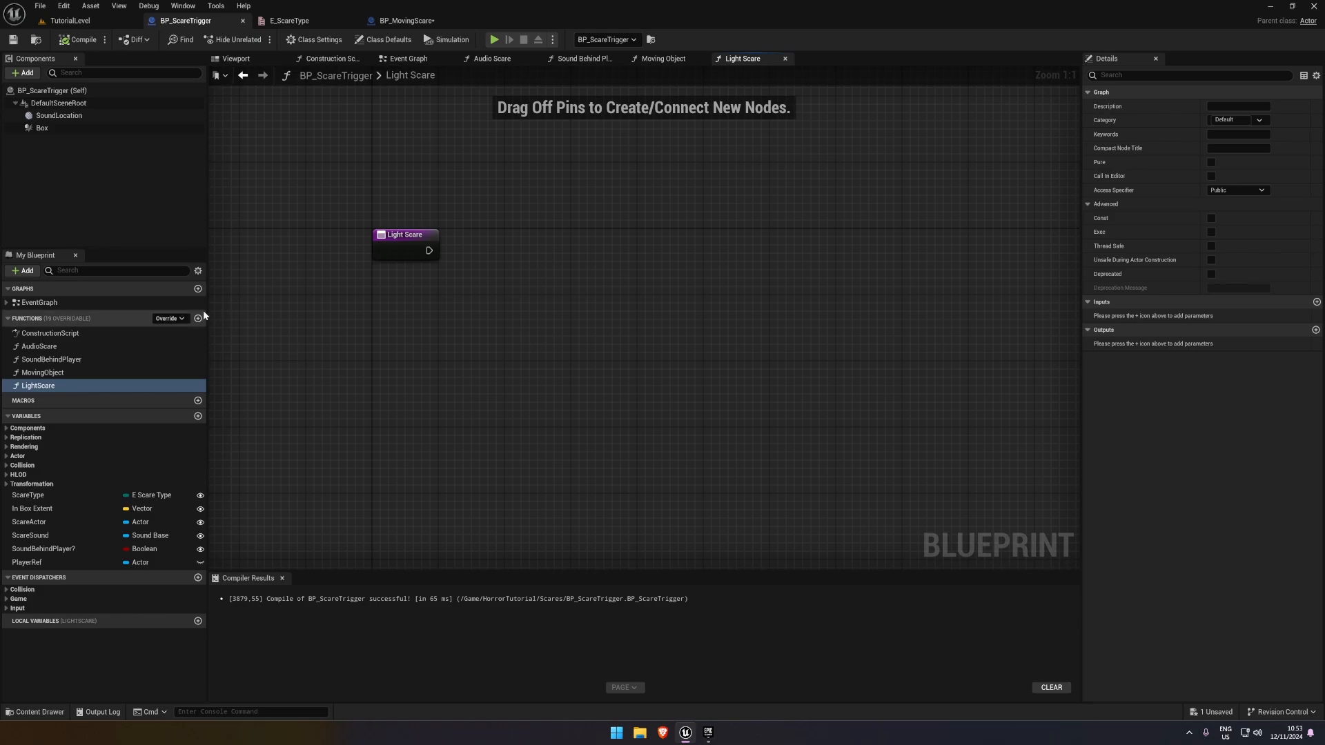
{"action": "left_click_drag", "start_coordinate": [204, 315], "coordinate": [209, 319]}
{"action": "left_click", "coordinate": [203, 416]}
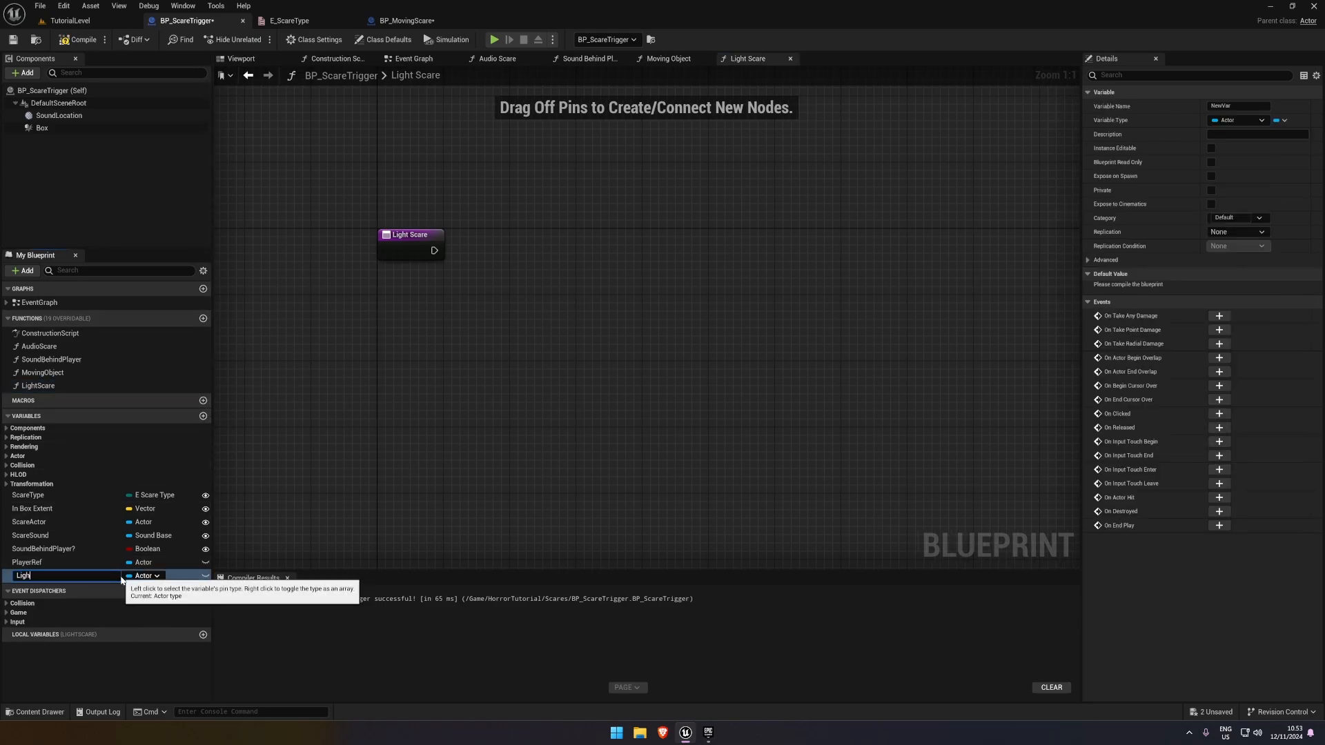
{"action": "type", "text": "Lights"}
{"action": "key", "text": "Return"}
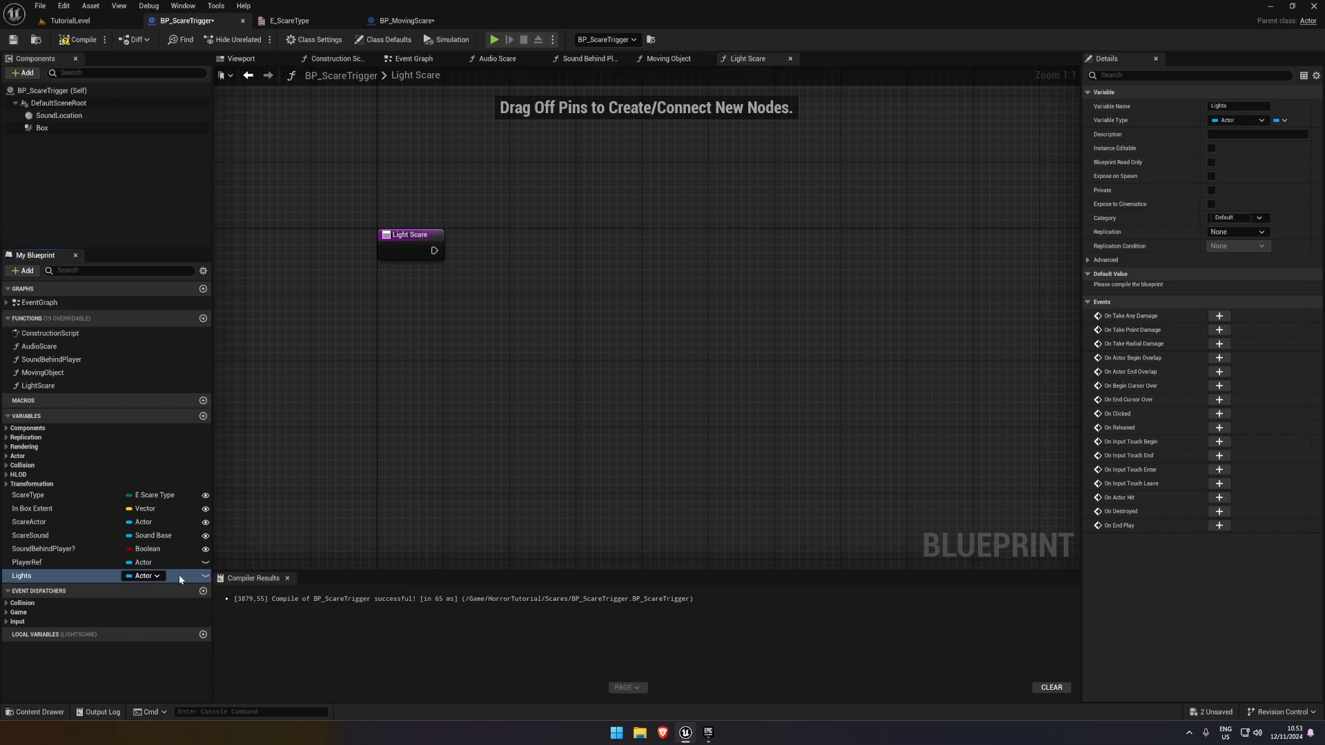
{"action": "left_click", "coordinate": [86, 576]}
{"action": "left_click", "coordinate": [83, 576]}
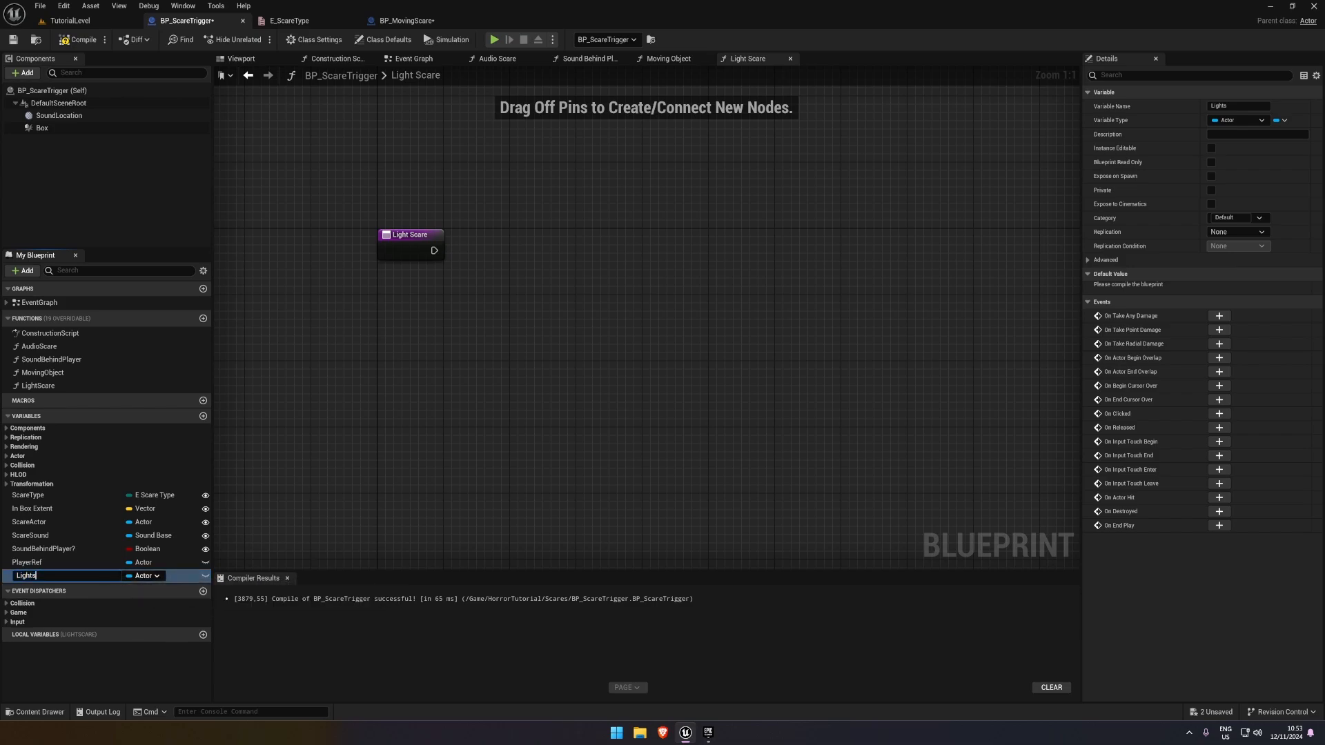
Make the Lights variable an instance-editable array of Light object references, and compile and save the blueprint
{"action": "left_click", "coordinate": [156, 577]}
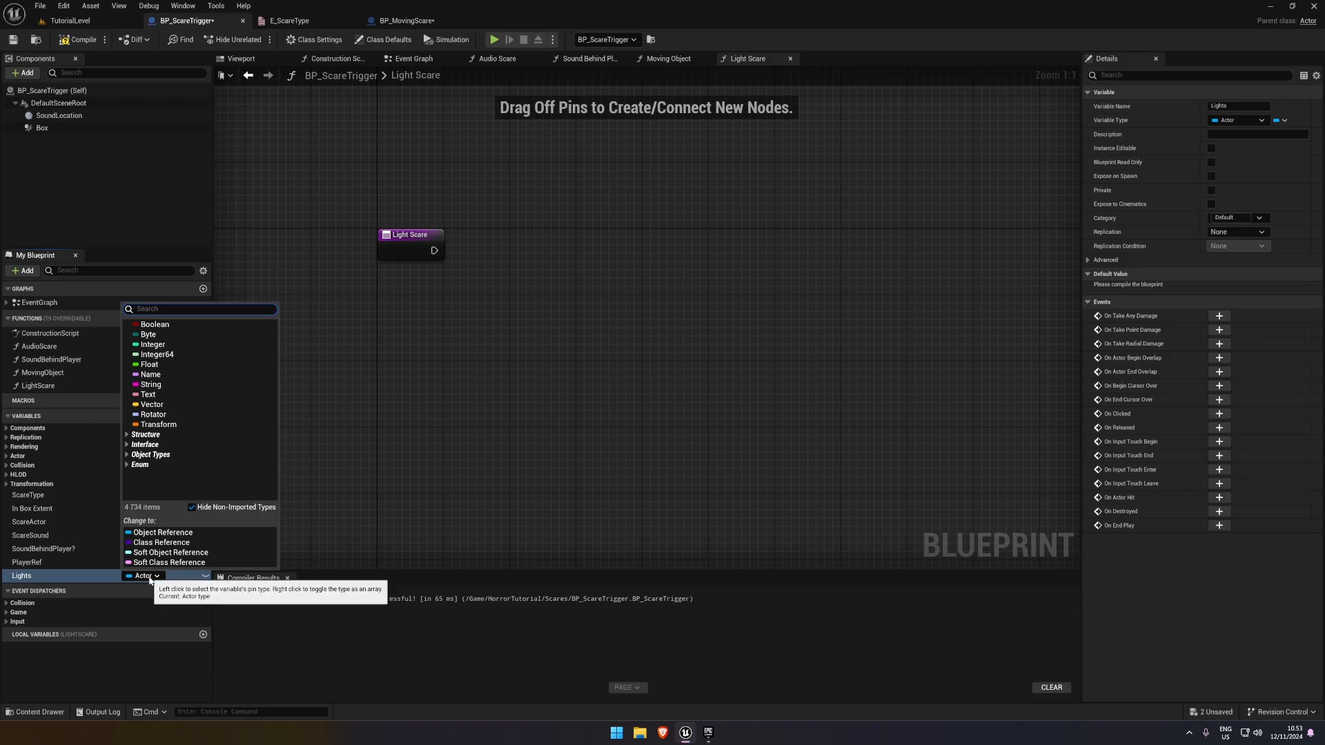
{"action": "type", "text": "light"}
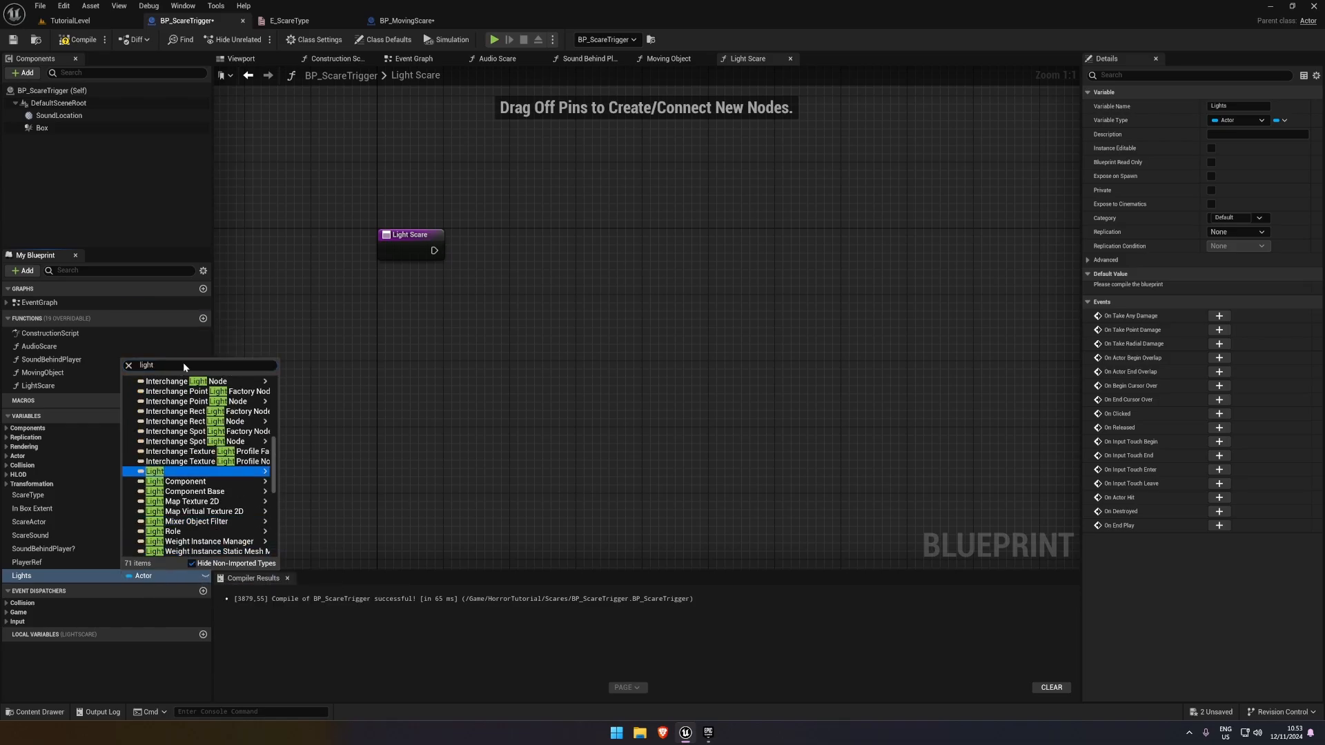
{"action": "mouse_move", "coordinate": [258, 479]}
{"action": "left_click", "coordinate": [297, 473]}
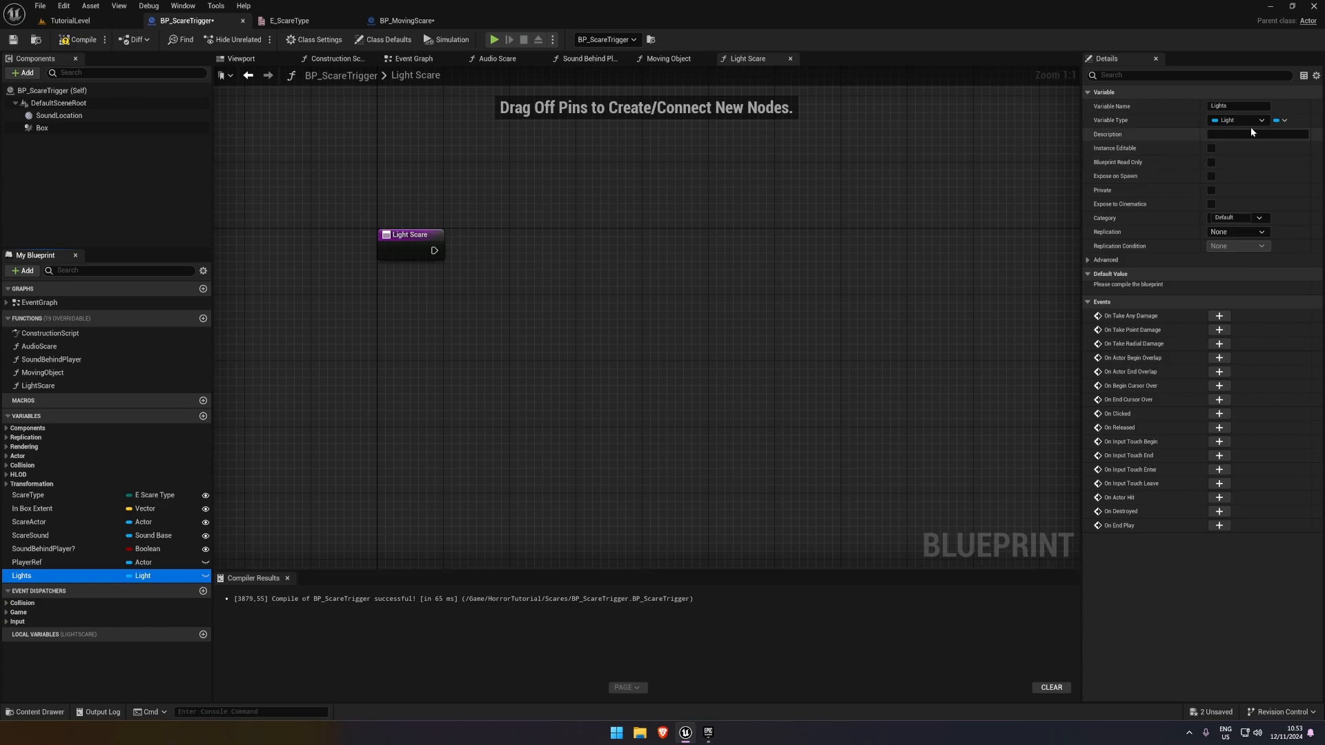
{"action": "left_click", "coordinate": [1280, 120]}
{"action": "left_click", "coordinate": [1289, 141]}
{"action": "left_click", "coordinate": [205, 576]}
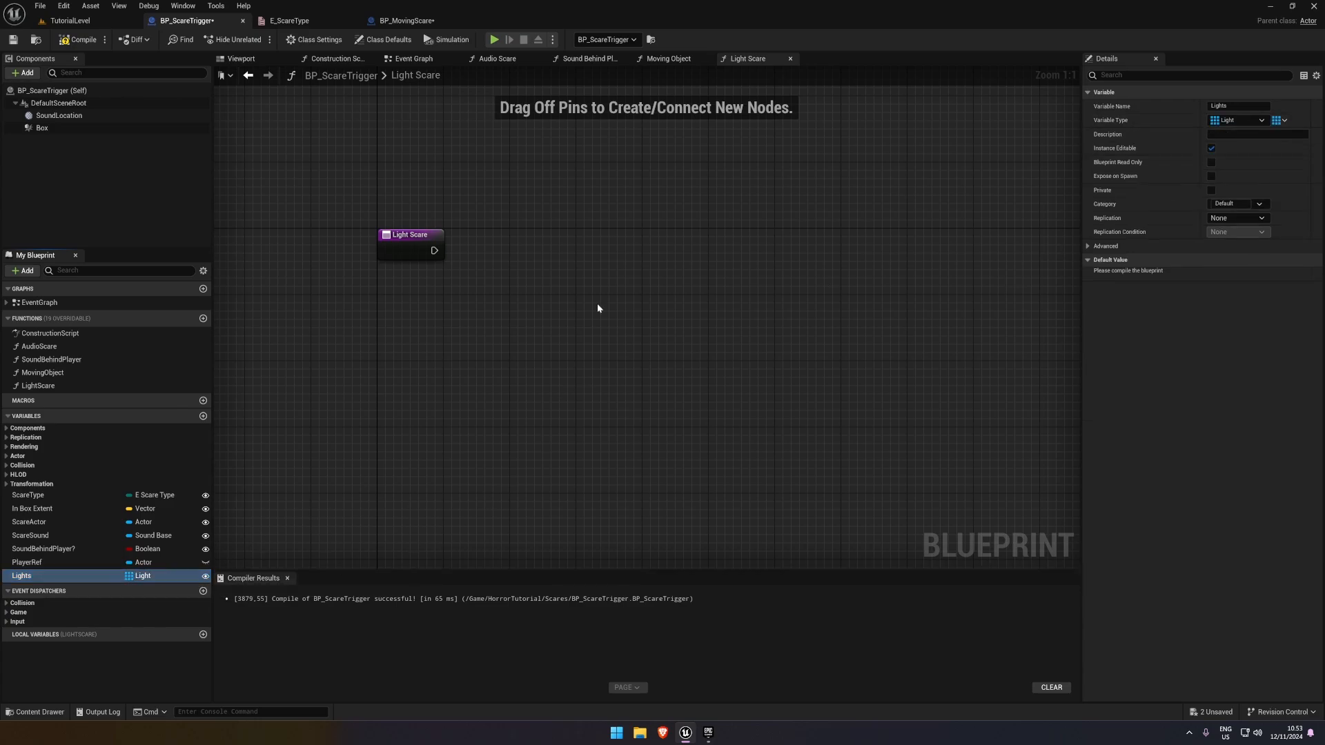
{"action": "left_click", "coordinate": [82, 42]}
{"action": "left_click", "coordinate": [35, 575]}
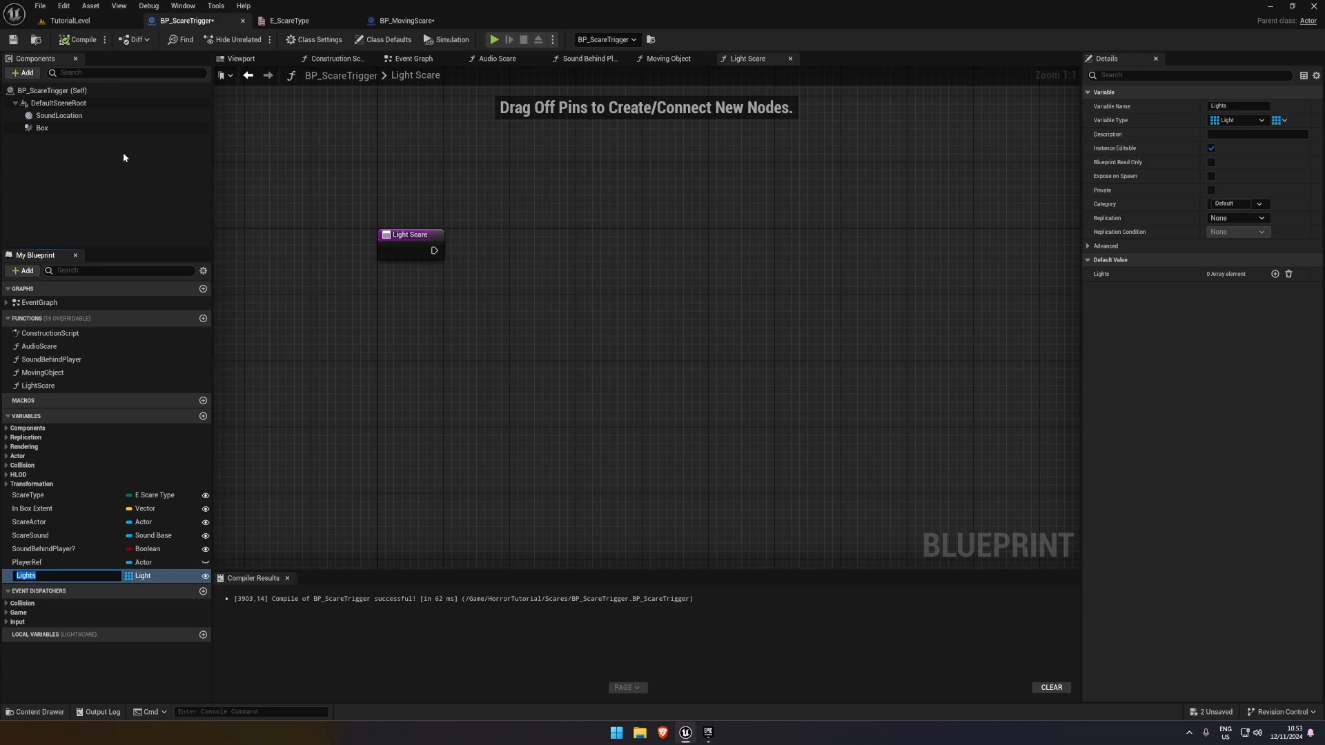
{"action": "left_click", "coordinate": [70, 43]}
Add a Point Light to the dark, empty area of TutorialLevel
{"action": "left_click", "coordinate": [70, 20]}
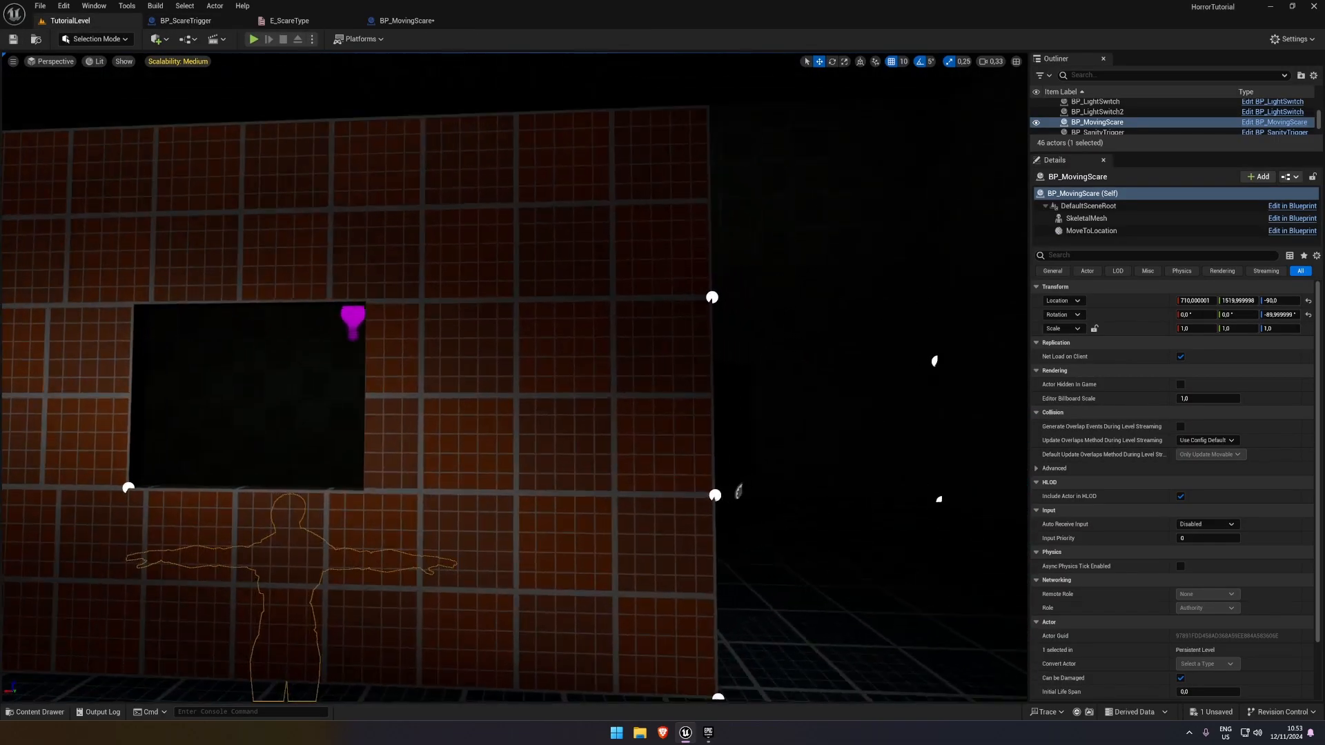
{"action": "right_click_drag", "start_coordinate": [514, 378], "coordinate": [593, 374]}
{"action": "key", "text": "s"}
{"action": "key", "text": "w"}
{"action": "right_click_drag", "start_coordinate": [277, 109], "coordinate": [297, 125]}
{"action": "left_click", "coordinate": [158, 38]}
{"action": "left_click", "coordinate": [206, 57]}
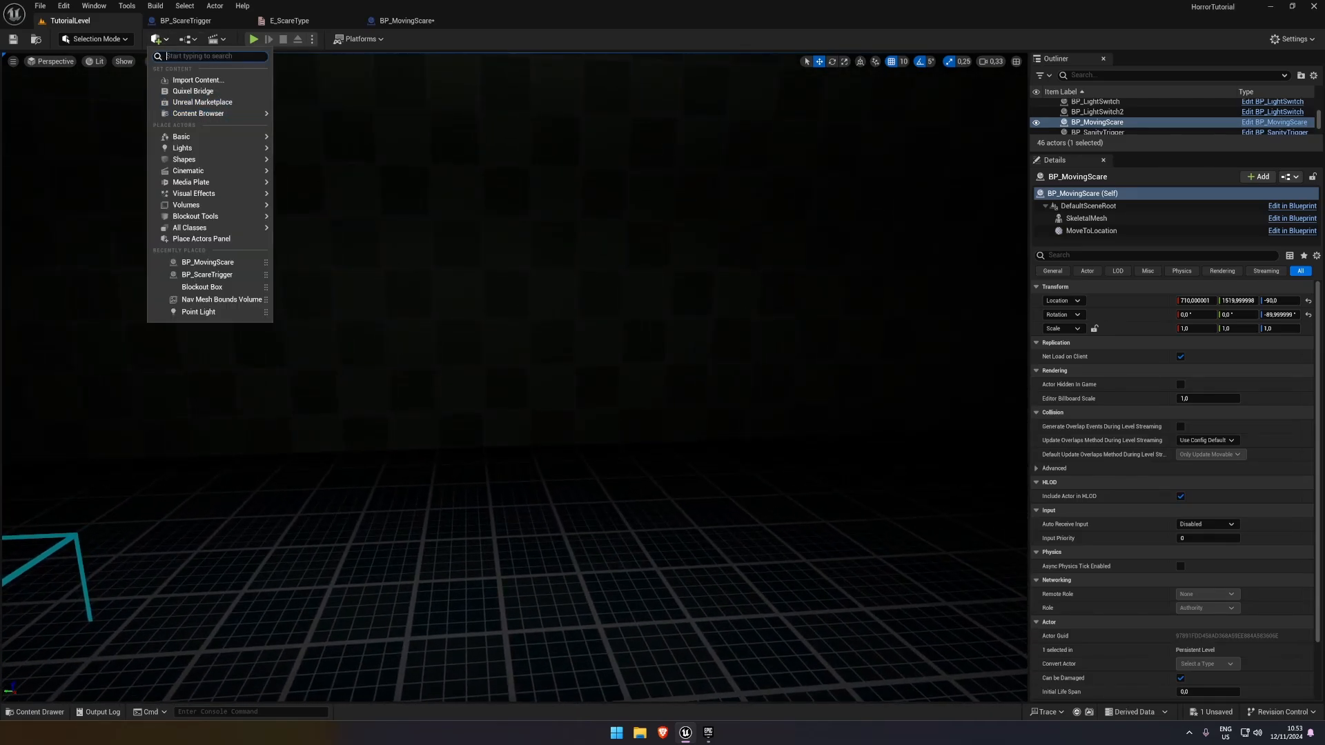
{"action": "type", "text": "light"}
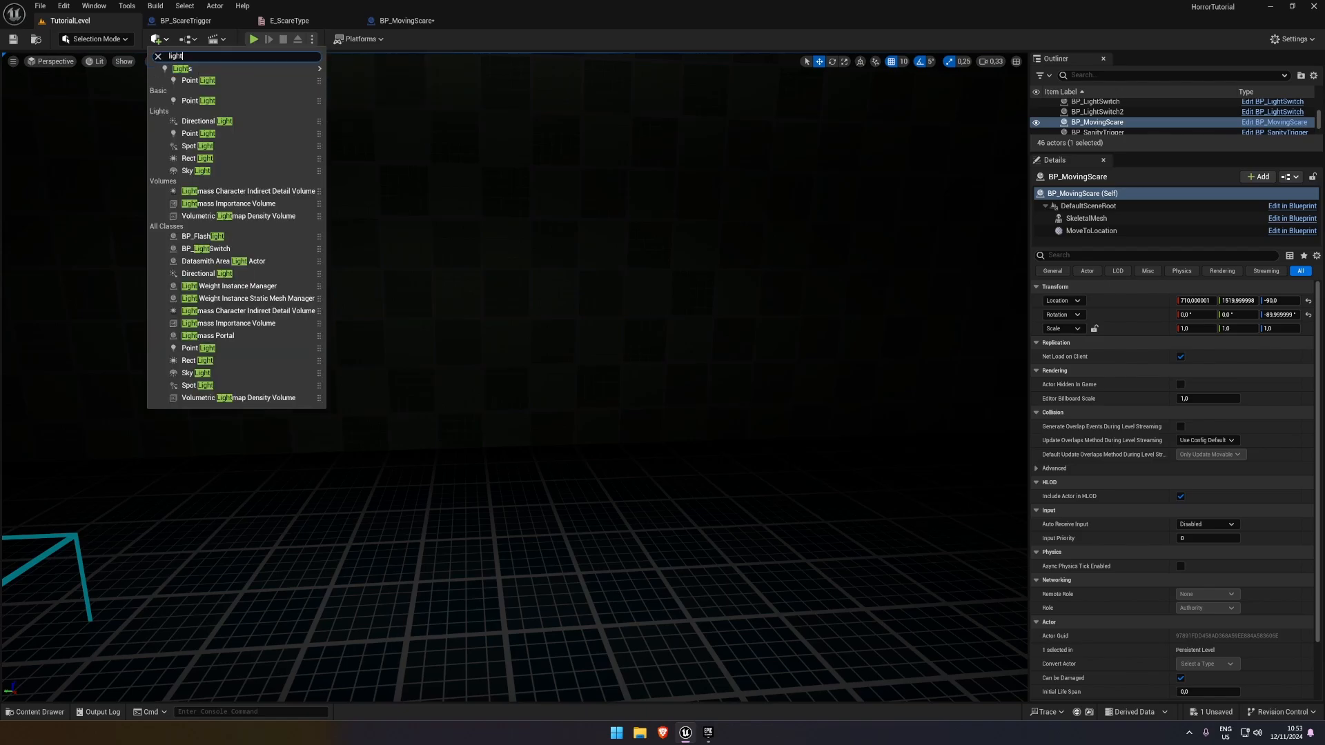
{"action": "left_click", "coordinate": [208, 80]}
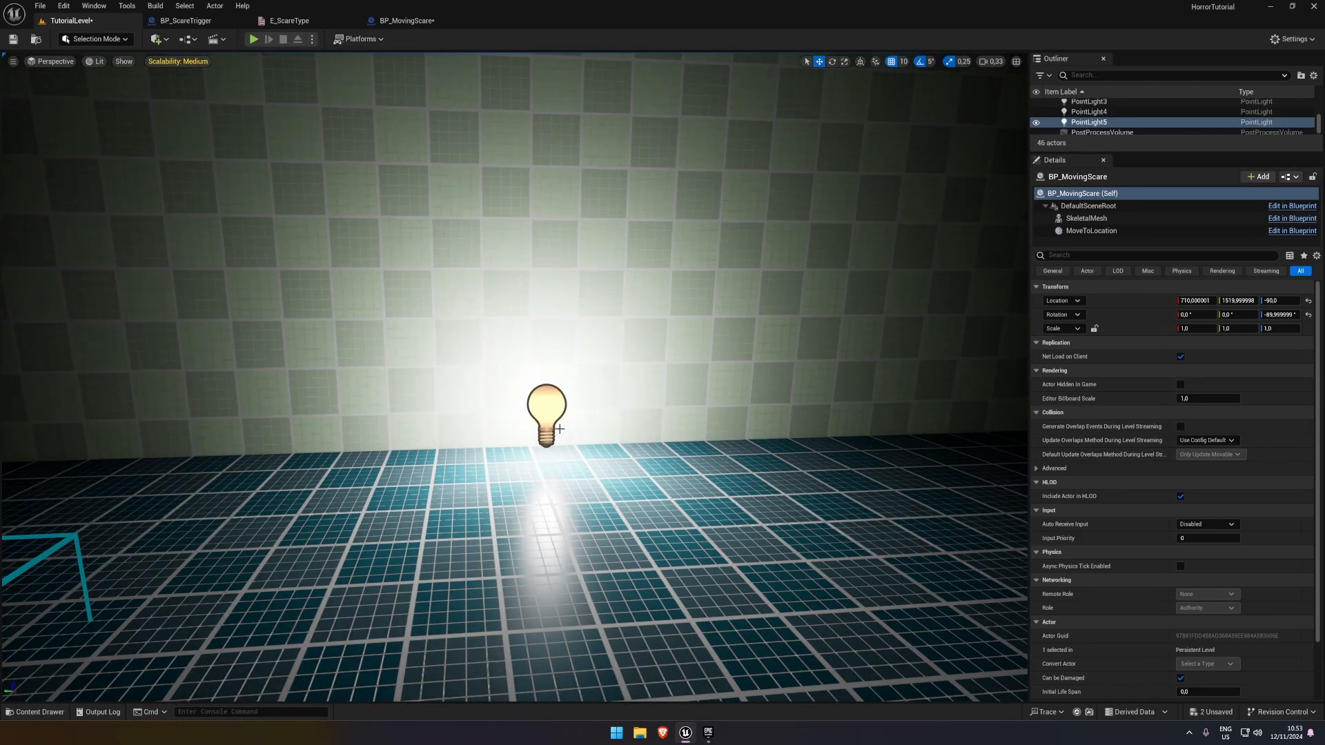
Raise the new point light to a Z location of 230 against the wall and save the level
{"action": "left_click_drag", "start_coordinate": [550, 421], "coordinate": [550, 226]}
{"action": "right_click_drag", "start_coordinate": [573, 312], "coordinate": [574, 314]}
{"action": "key", "text": "ctrl+s"}
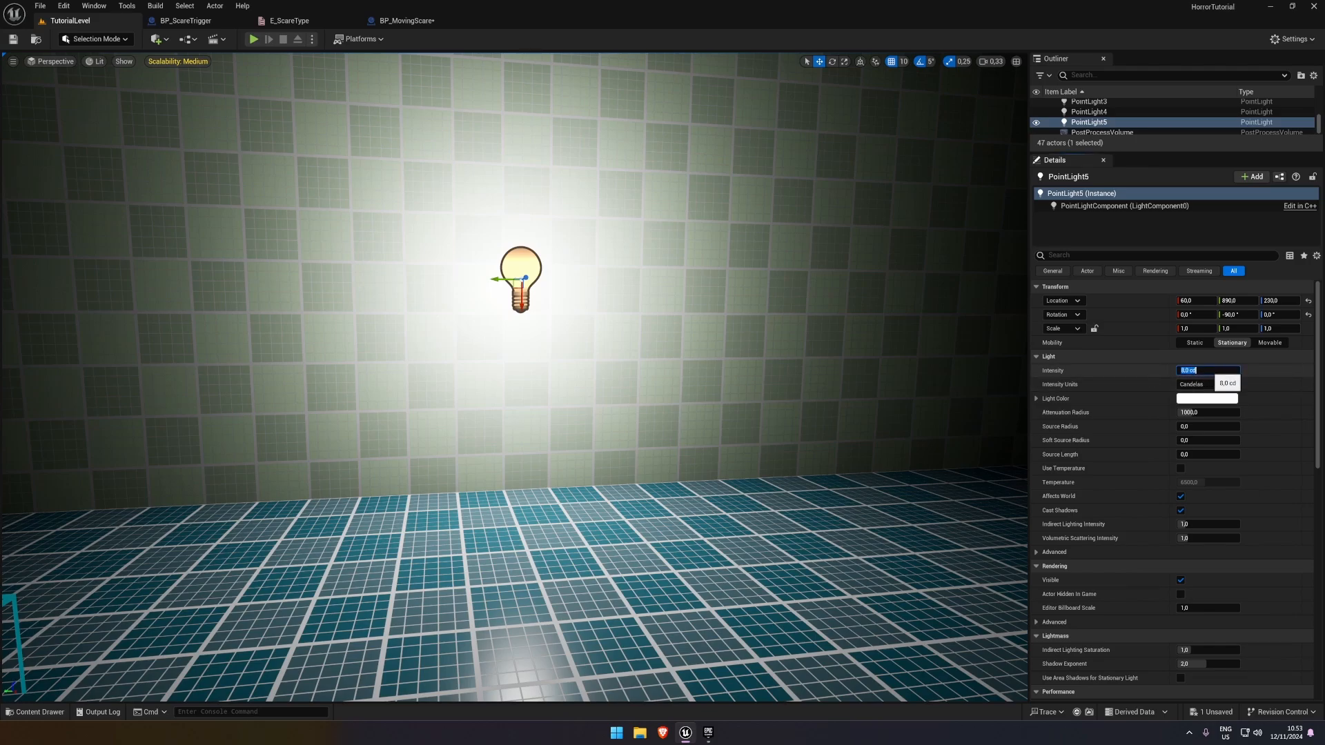
{"action": "left_click", "coordinate": [13, 39]}
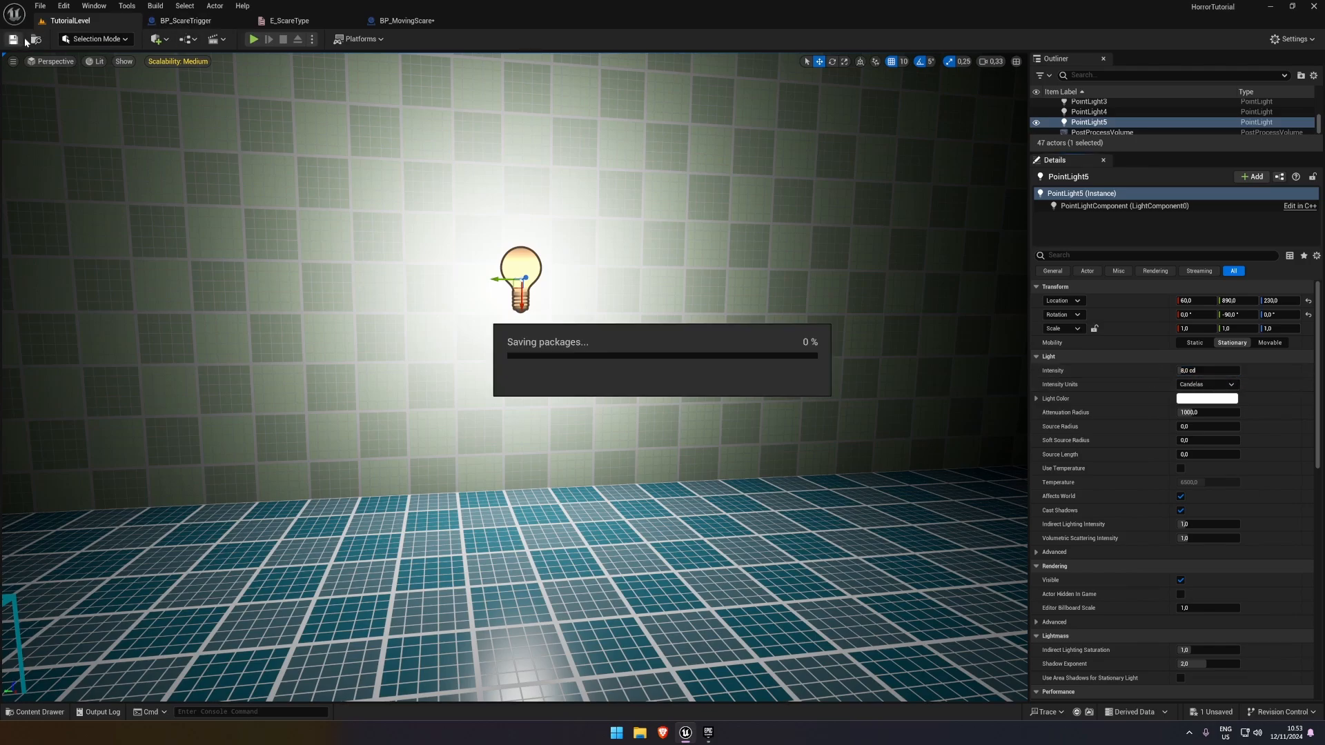
Duplicate a placed BP_ScareTrigger and position the copy below the point light at X 370, Y 950
{"action": "right_click_drag", "start_coordinate": [386, 290], "coordinate": [248, 359]}
{"action": "left_click", "coordinate": [345, 319]}
{"action": "right_click_drag", "start_coordinate": [345, 319], "coordinate": [431, 320]}
{"action": "left_click_drag", "start_coordinate": [50, 370], "coordinate": [588, 369], "text": "alt"}
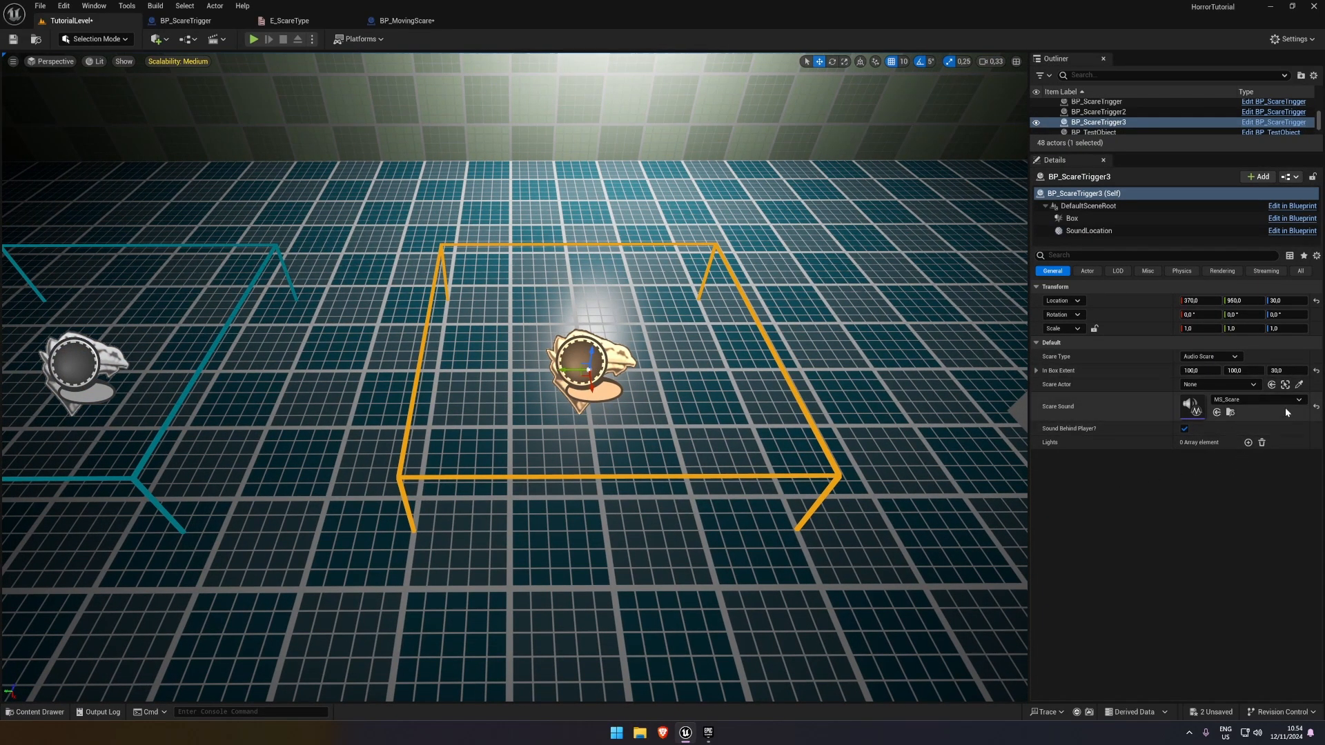
Set the duplicated trigger's Scare Type to Light effect and turn off Sound Behind Player
{"action": "left_click", "coordinate": [1211, 356]}
{"action": "left_click", "coordinate": [1202, 389]}
{"action": "left_click", "coordinate": [1184, 429]}
Add an element to the duplicated trigger's Lights array and assign PointLight5 to it
{"action": "right_click_drag", "start_coordinate": [773, 466], "coordinate": [776, 420]}
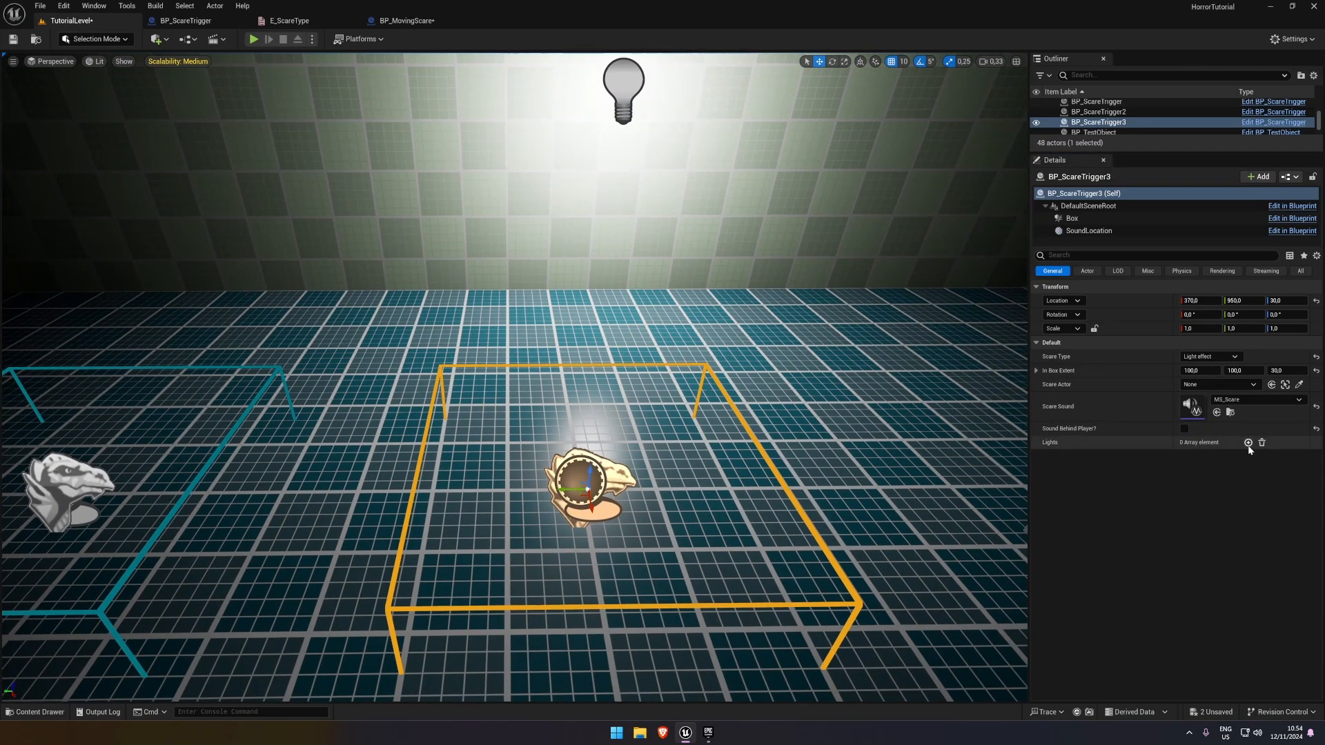
{"action": "left_click", "coordinate": [1248, 442]}
{"action": "left_click", "coordinate": [1280, 457]}
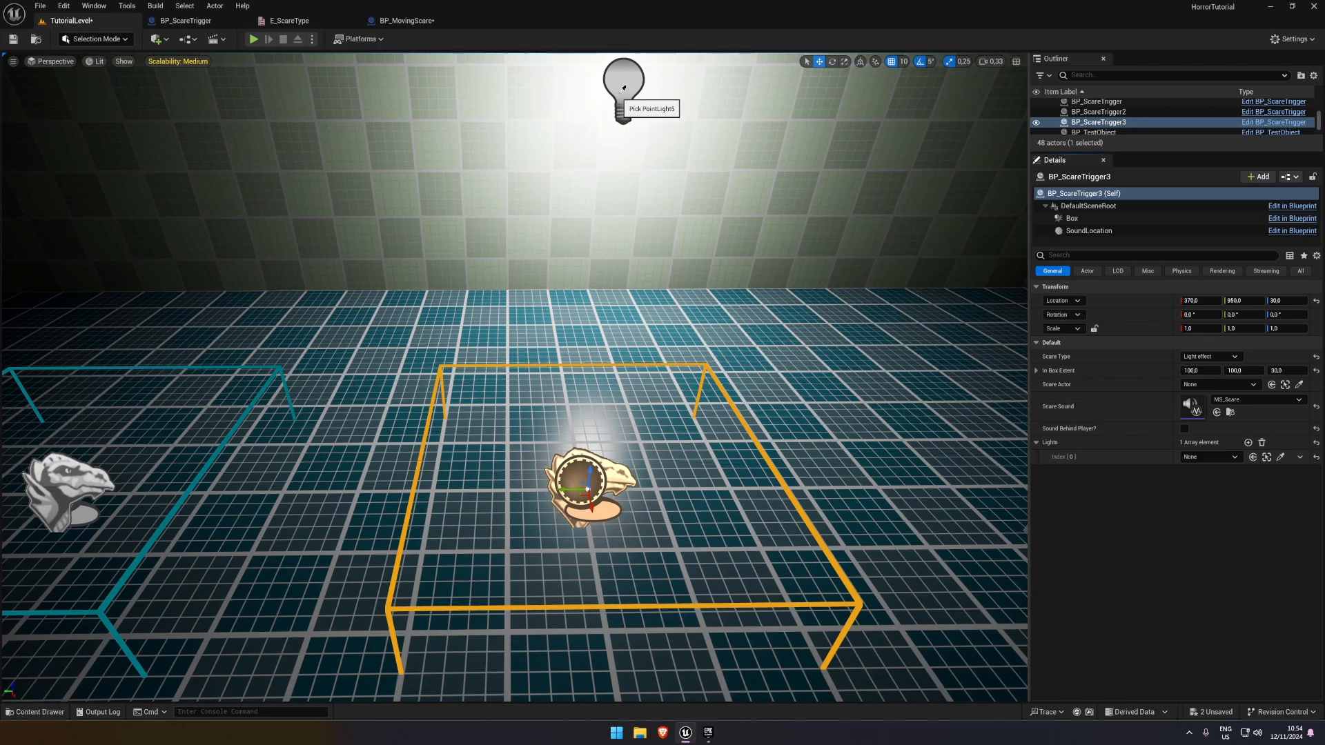
{"action": "right_click_drag", "start_coordinate": [774, 315], "coordinate": [748, 316]}
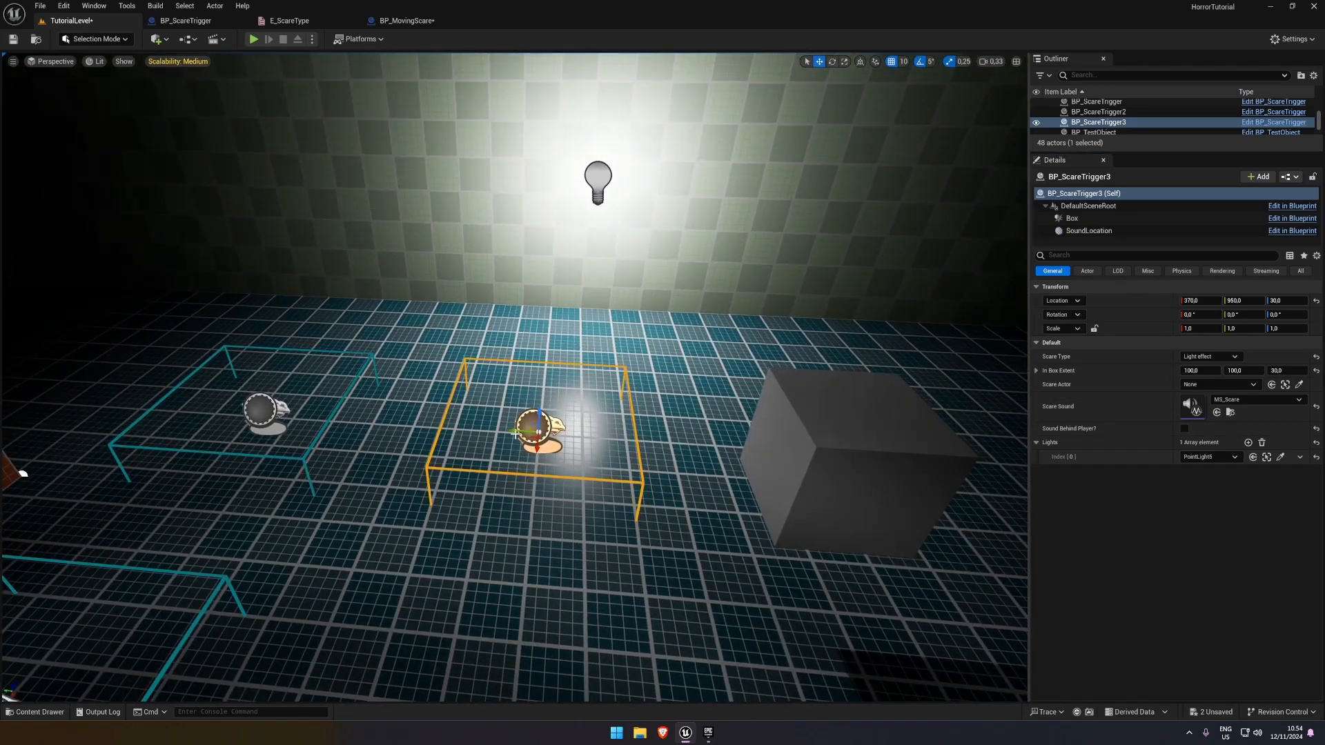
Move the grey test cube away from the light-effect trigger, shift the trigger to Y 890, and save the level
{"action": "left_click_drag", "start_coordinate": [514, 434], "coordinate": [549, 436]}
{"action": "scroll", "coordinate": [819, 464], "scroll_direction": "down", "scroll_amount": 3}
{"action": "left_click", "coordinate": [756, 448]}
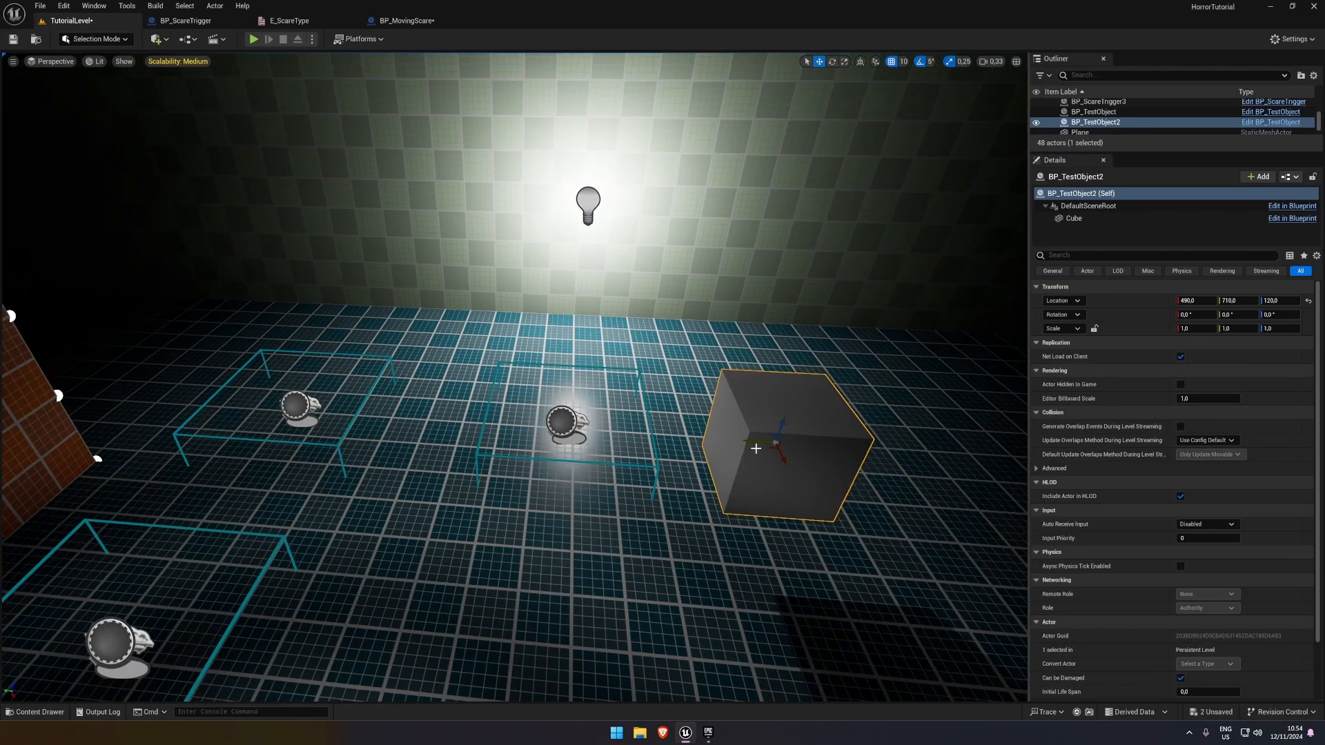
{"action": "left_click_drag", "start_coordinate": [746, 443], "coordinate": [937, 454]}
{"action": "left_click", "coordinate": [567, 418]}
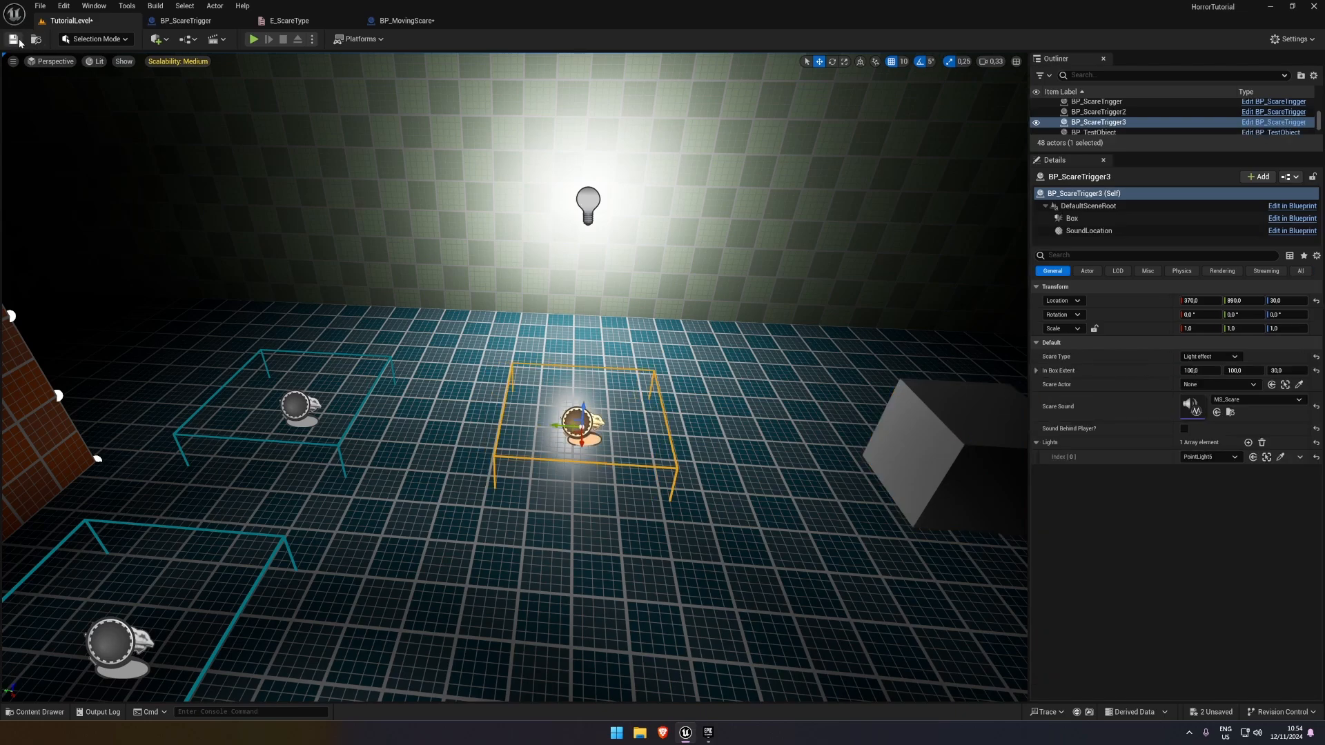
In BP_ScareTrigger's LightScare function, add a Lights getter and feed it into a For Each Loop
{"action": "left_click", "coordinate": [186, 21]}
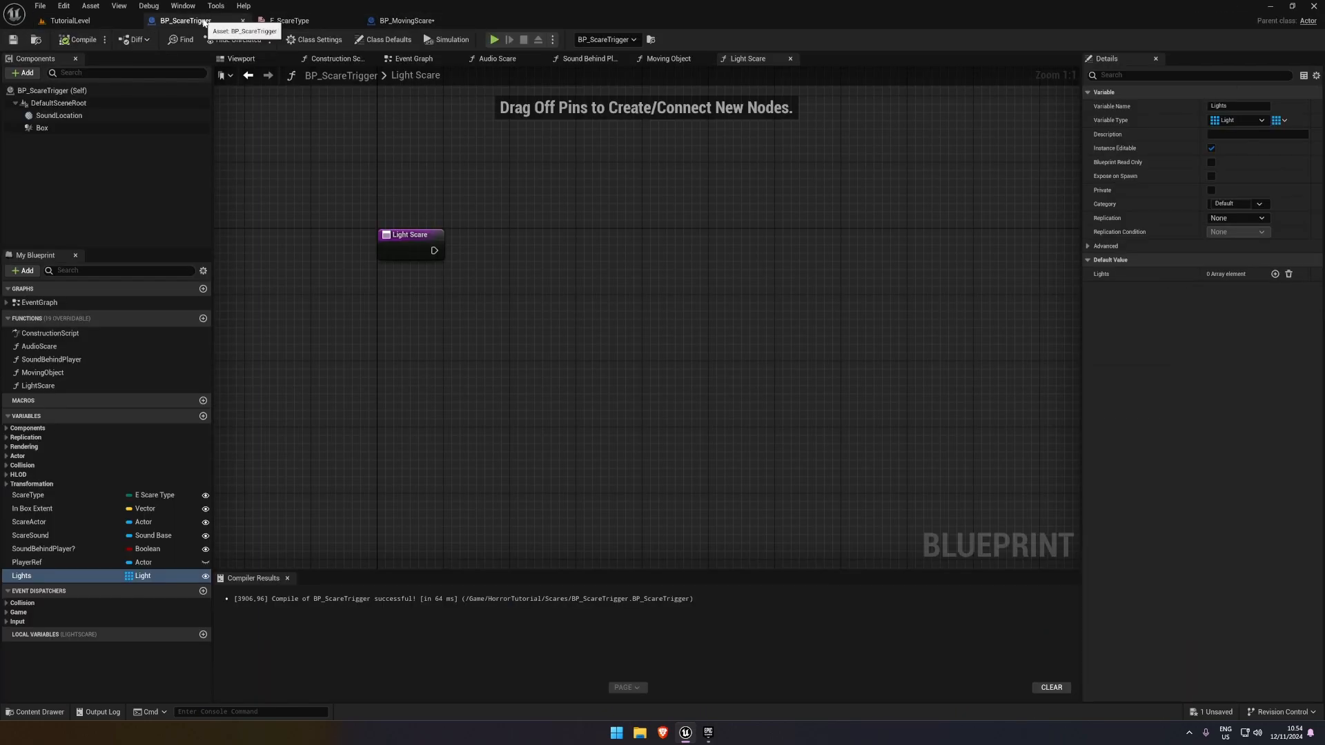
{"action": "right_click_drag", "start_coordinate": [382, 143], "coordinate": [352, 121]}
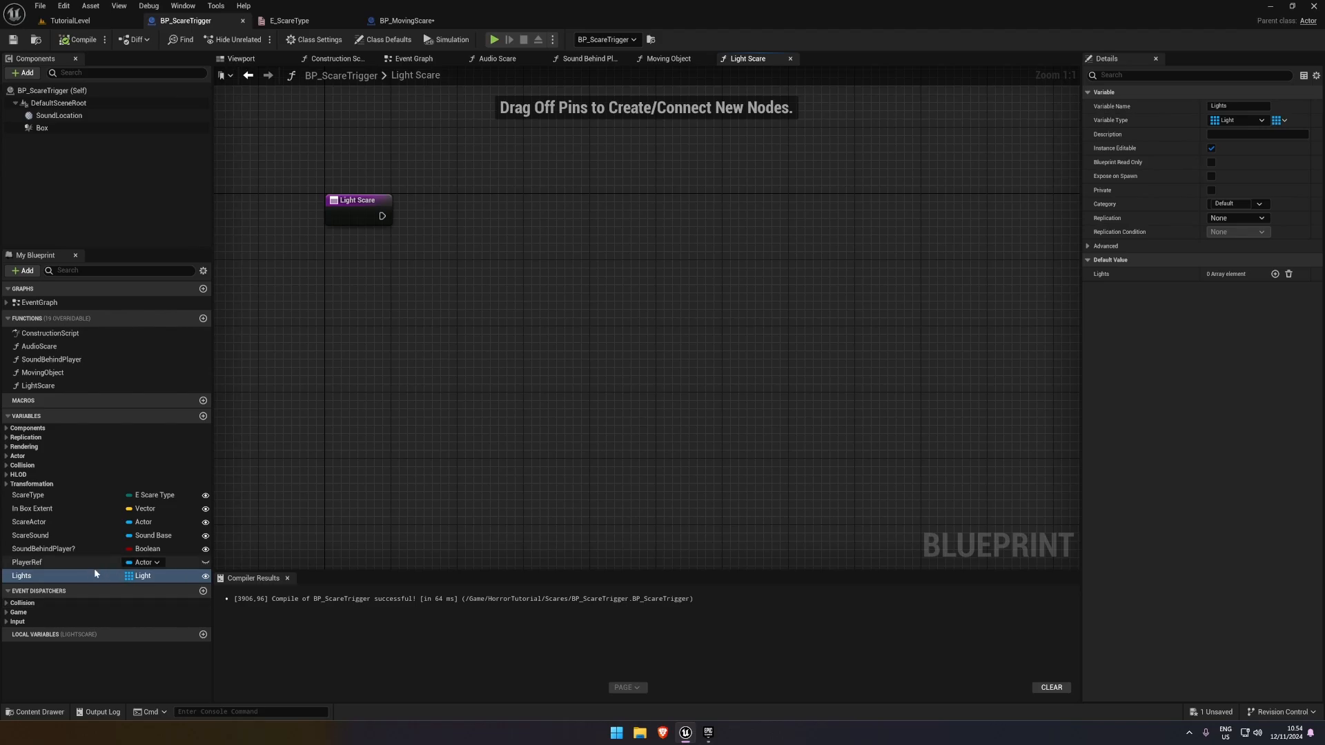
{"action": "left_click_drag", "start_coordinate": [95, 574], "coordinate": [428, 262]}
{"action": "left_click", "coordinate": [360, 312]}
{"action": "left_click", "coordinate": [379, 298]}
{"action": "left_click", "coordinate": [407, 313]}
{"action": "type", "text": "fo"}
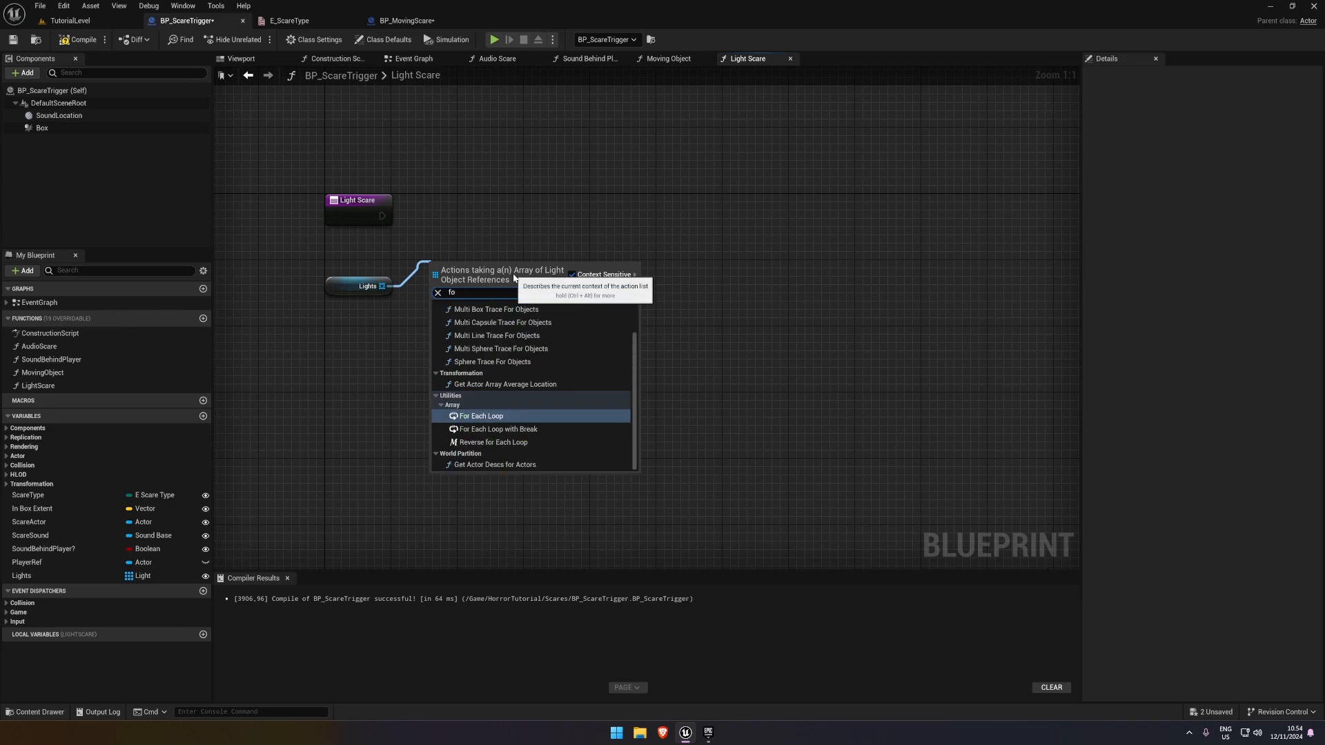
{"action": "type", "text": "r each"}
{"action": "left_click", "coordinate": [493, 324]}
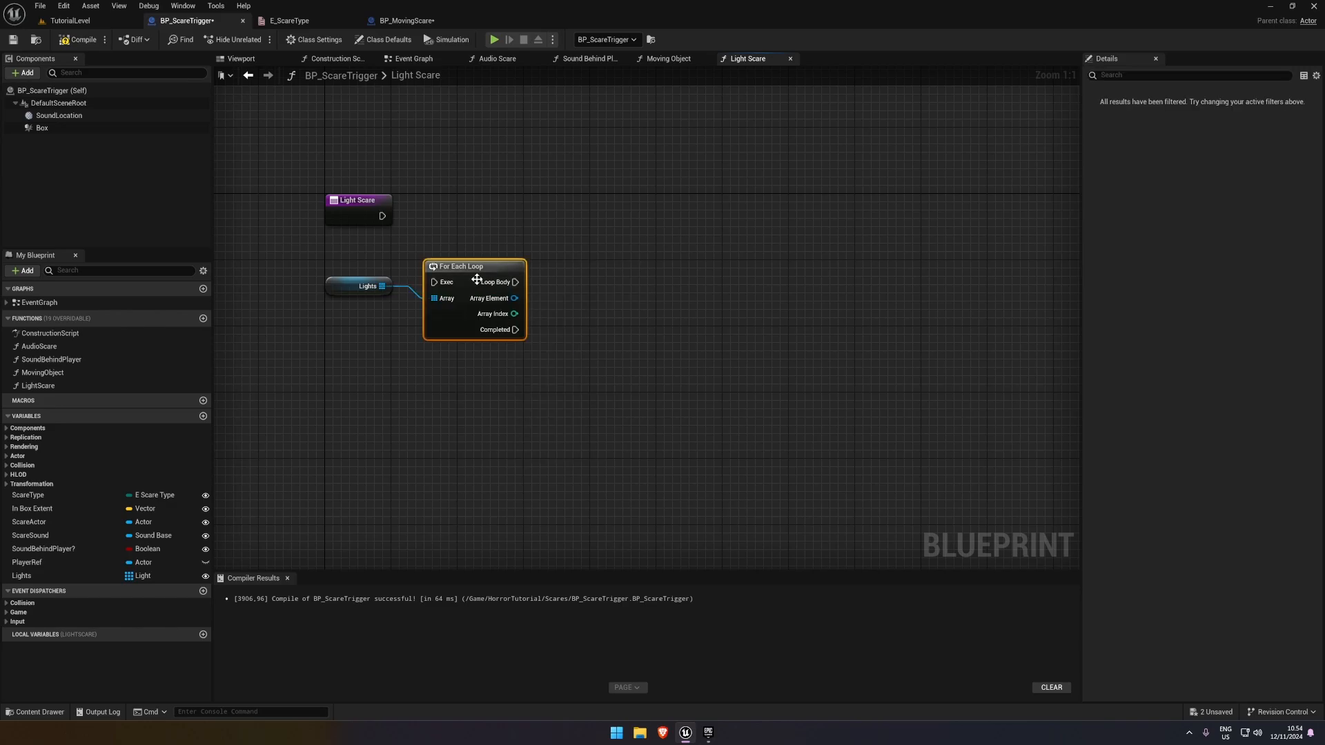
Connect the Light Scare entry to the For Each Loop, line up the nodes, and compile and save the blueprint
{"action": "left_click_drag", "start_coordinate": [434, 280], "coordinate": [382, 216]}
{"action": "left_click_drag", "start_coordinate": [472, 269], "coordinate": [482, 205]}
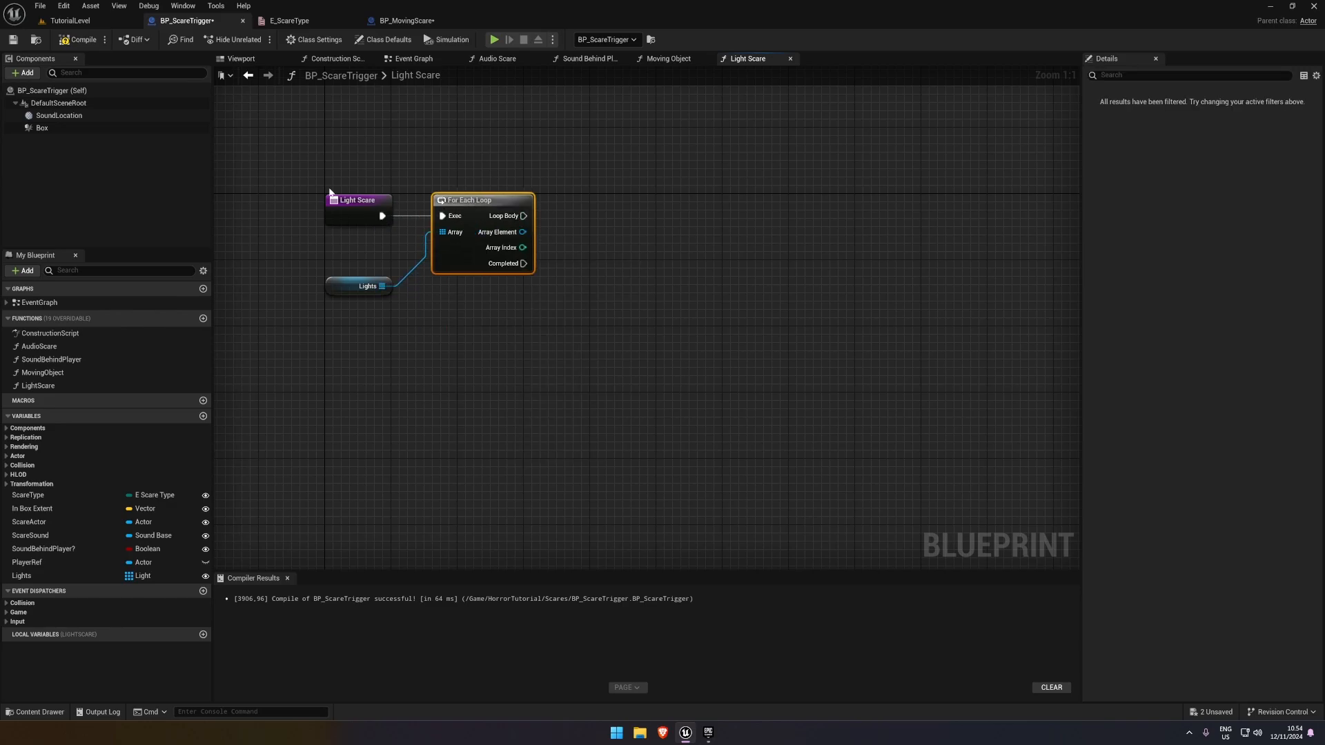
{"action": "left_click_drag", "start_coordinate": [290, 185], "coordinate": [496, 224]}
{"action": "left_click", "coordinate": [641, 293]}
{"action": "left_click_drag", "start_coordinate": [336, 290], "coordinate": [337, 264]}
{"action": "left_click", "coordinate": [504, 335]}
{"action": "right_click_drag", "start_coordinate": [508, 338], "coordinate": [418, 355]}
{"action": "key", "text": "ctrl+s"}
{"action": "right_click_drag", "start_coordinate": [543, 206], "coordinate": [549, 190]}
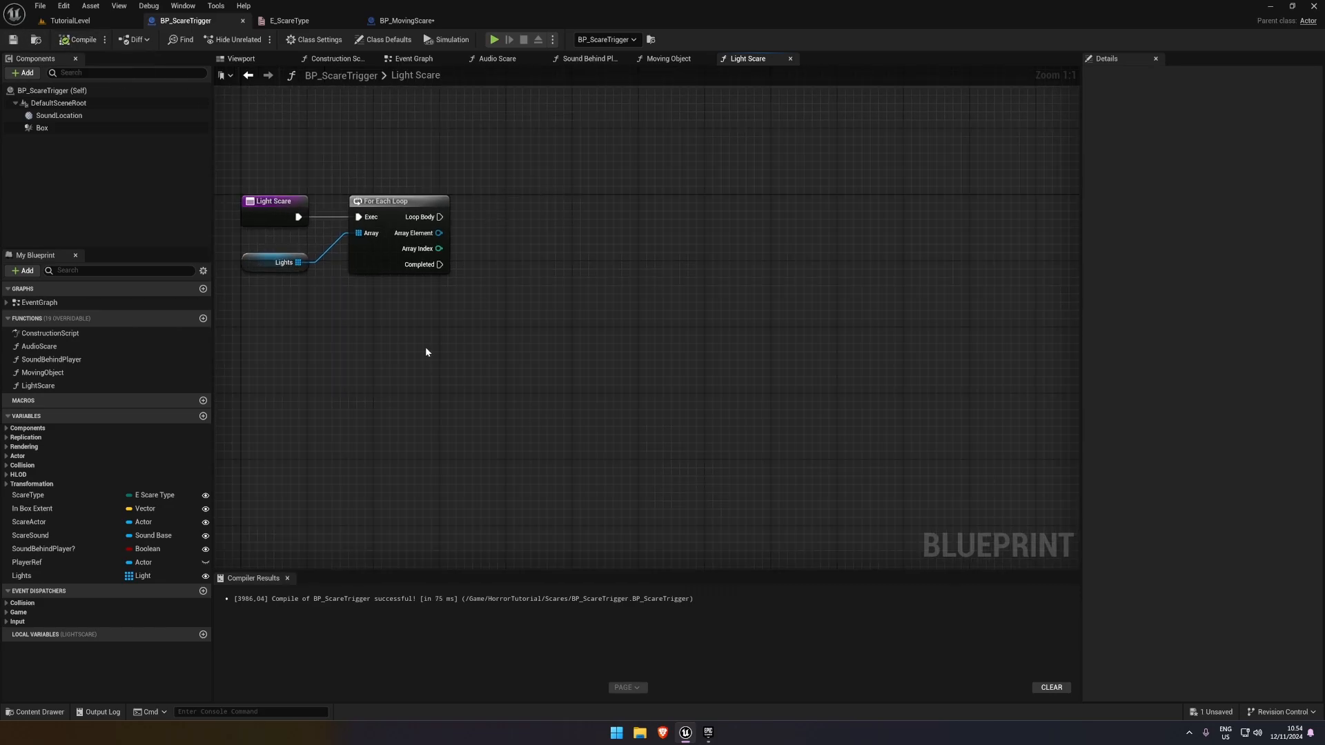
{"action": "right_click_drag", "start_coordinate": [332, 318], "coordinate": [329, 312]}
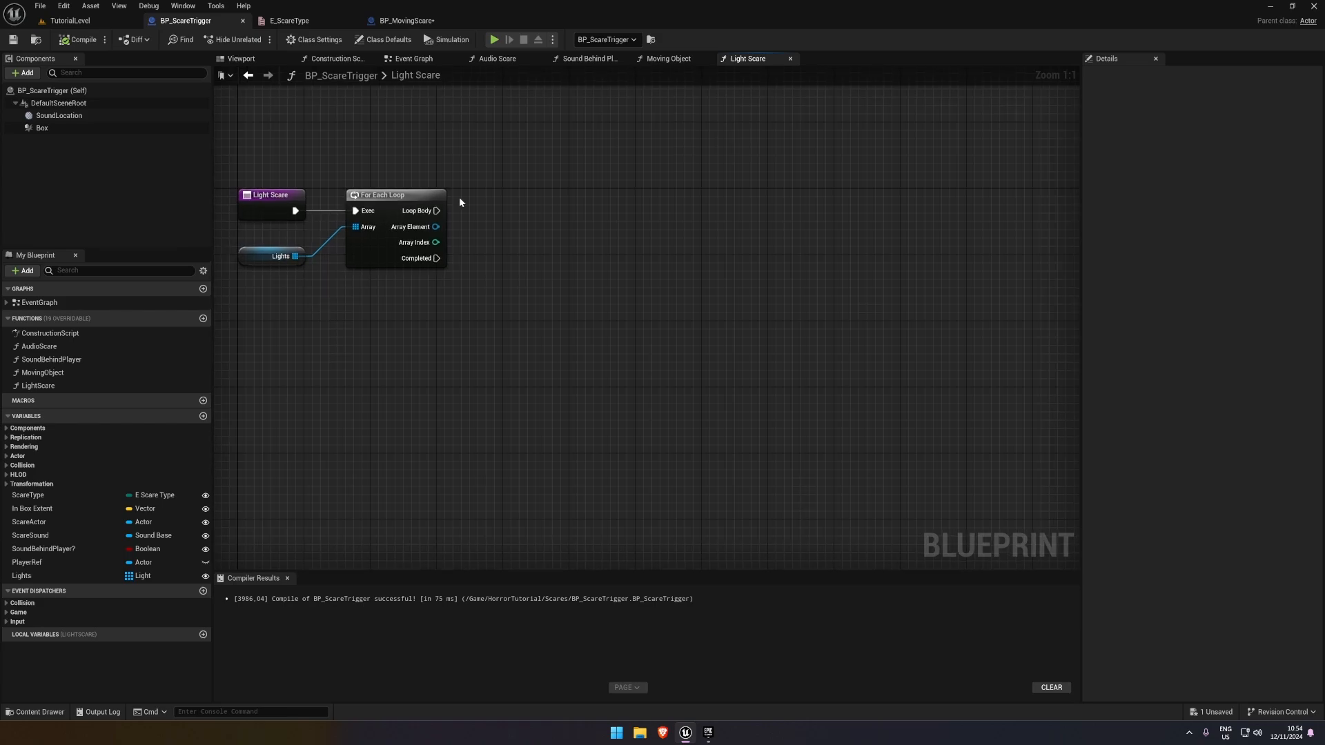
Get the Light Component from the For Each Loop's Array Element in the LightScare function
{"action": "left_click_drag", "start_coordinate": [436, 226], "coordinate": [508, 281]}
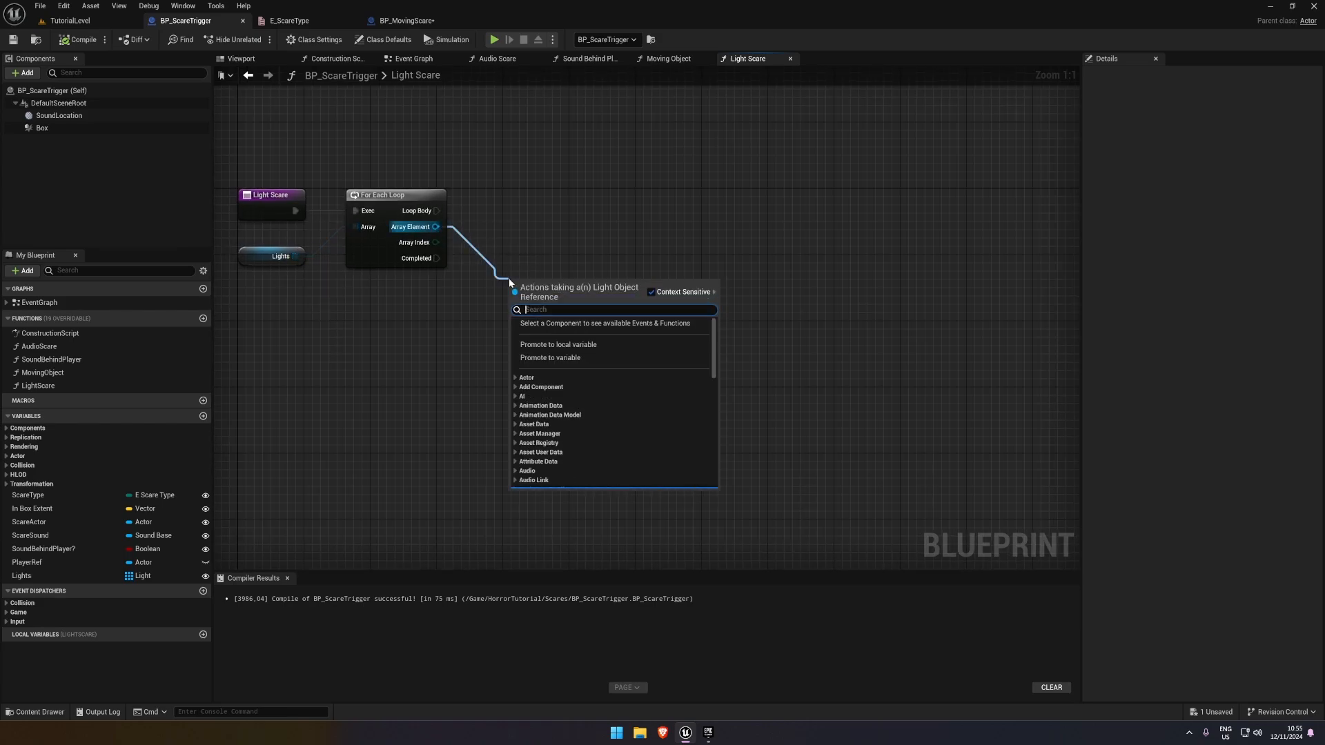
{"action": "type", "text": "get"}
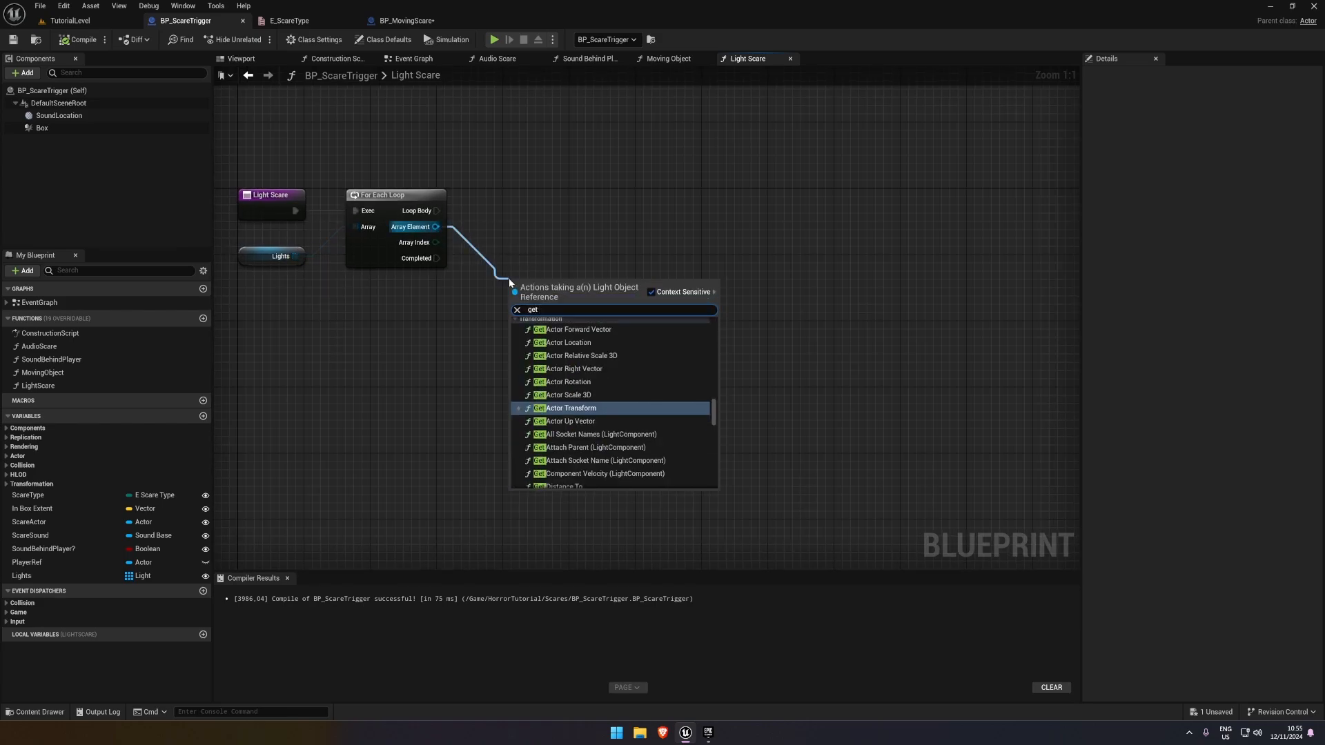
{"action": "type", "text": " light compo"}
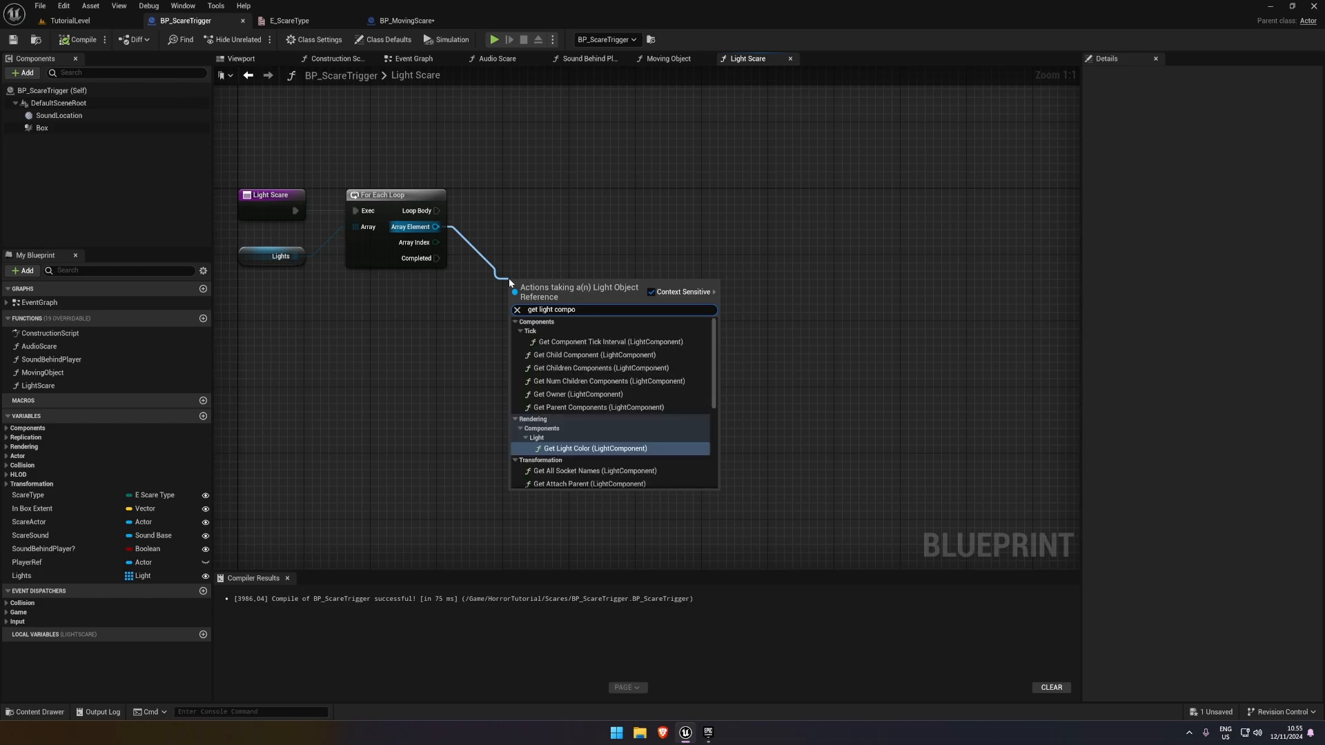
{"action": "type", "text": "n"}
{"action": "scroll", "coordinate": [686, 383], "scroll_direction": "down", "scroll_amount": 10}
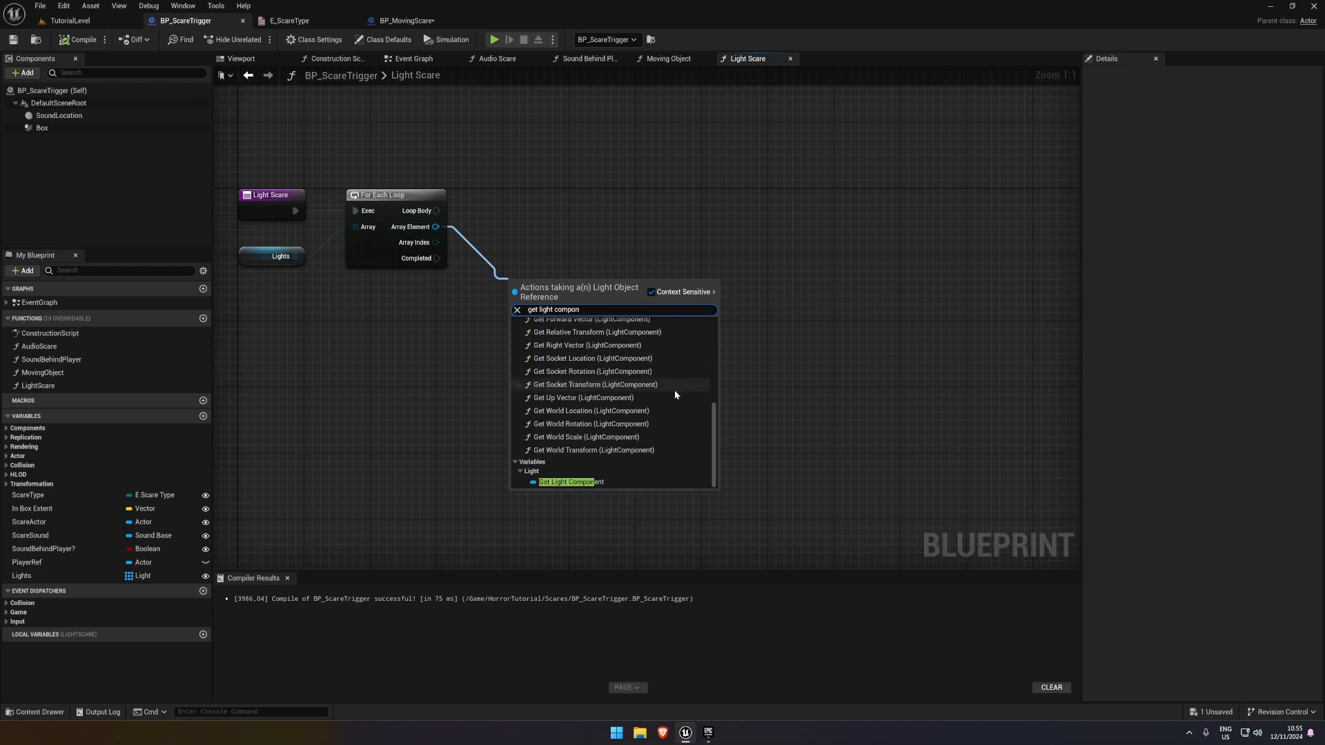
{"action": "left_click", "coordinate": [602, 482]}
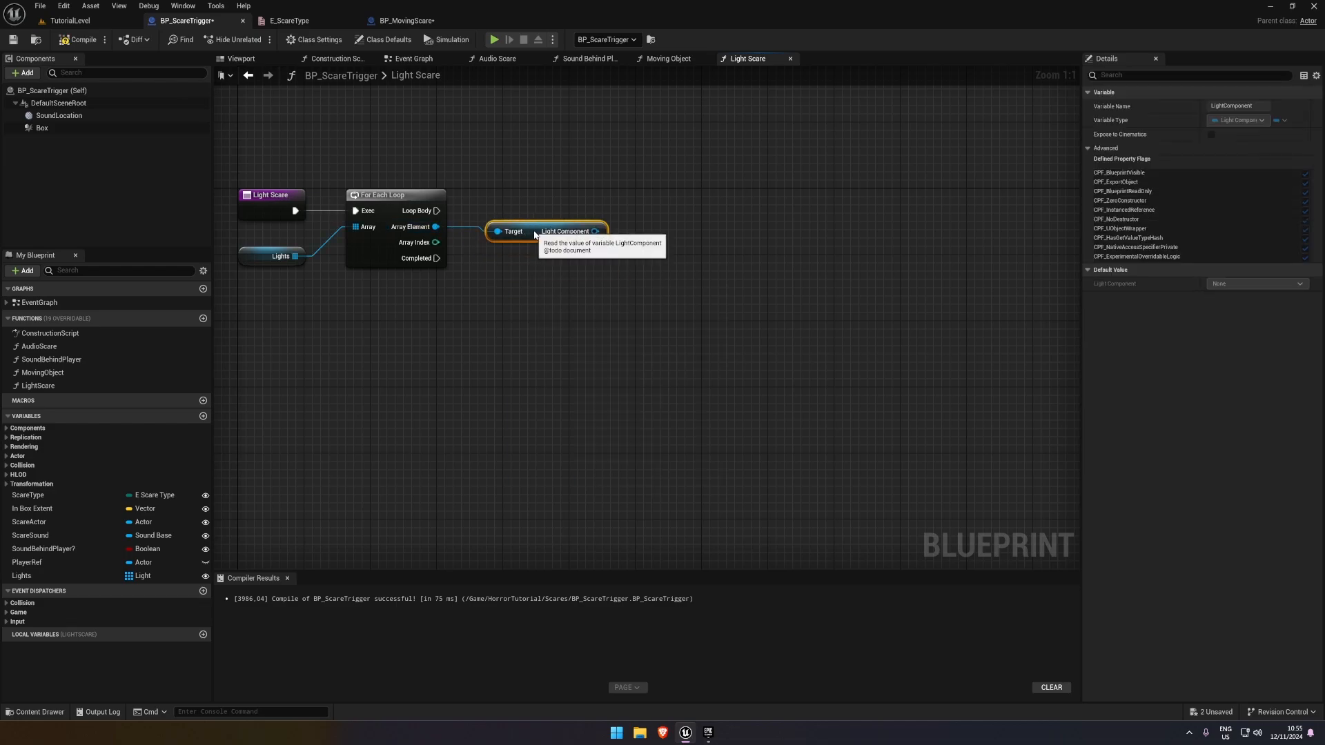
Add a Set Intensity node targeting the Light Component, run it from the loop's Loop Body, and align the nodes
{"action": "left_click", "coordinate": [610, 248]}
{"action": "left_click_drag", "start_coordinate": [537, 229], "coordinate": [648, 225]}
{"action": "type", "text": "set intensit"}
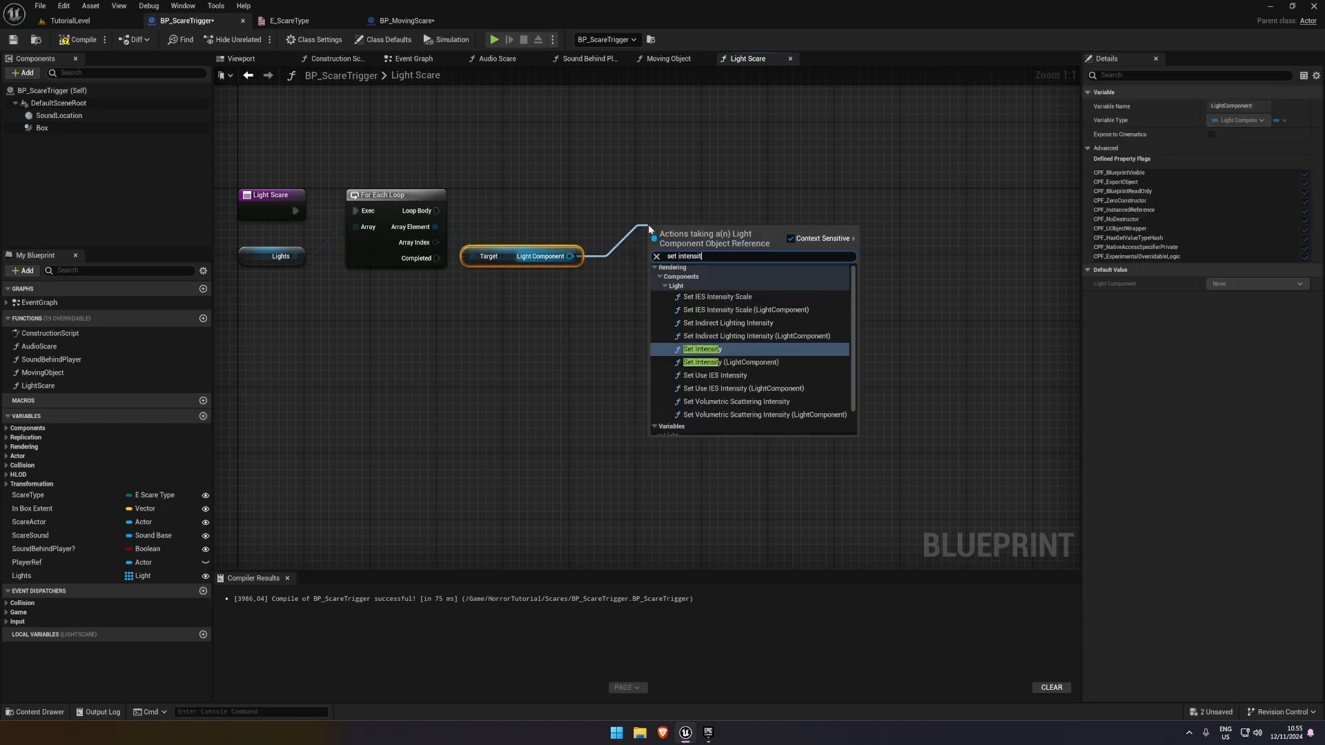
{"action": "key", "text": "Return"}
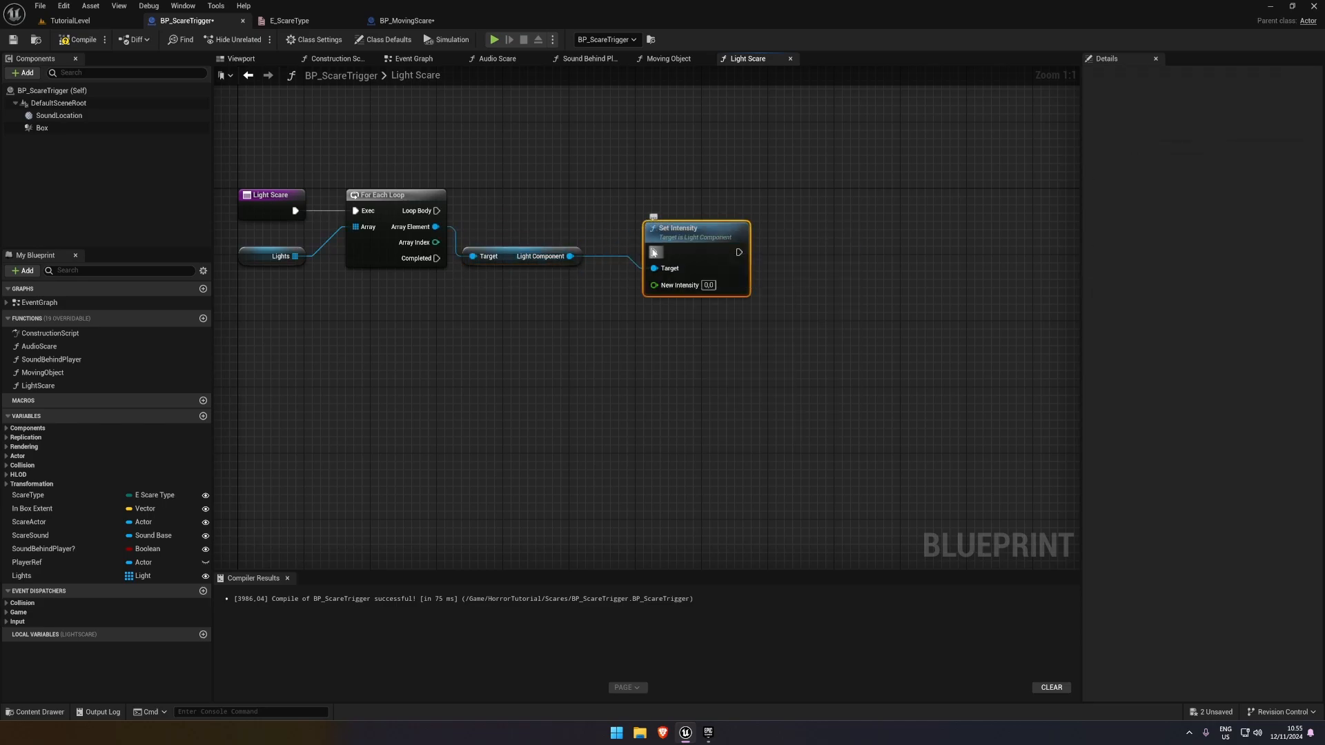
{"action": "left_click_drag", "start_coordinate": [652, 252], "coordinate": [436, 210]}
{"action": "left_click_drag", "start_coordinate": [680, 243], "coordinate": [688, 209]}
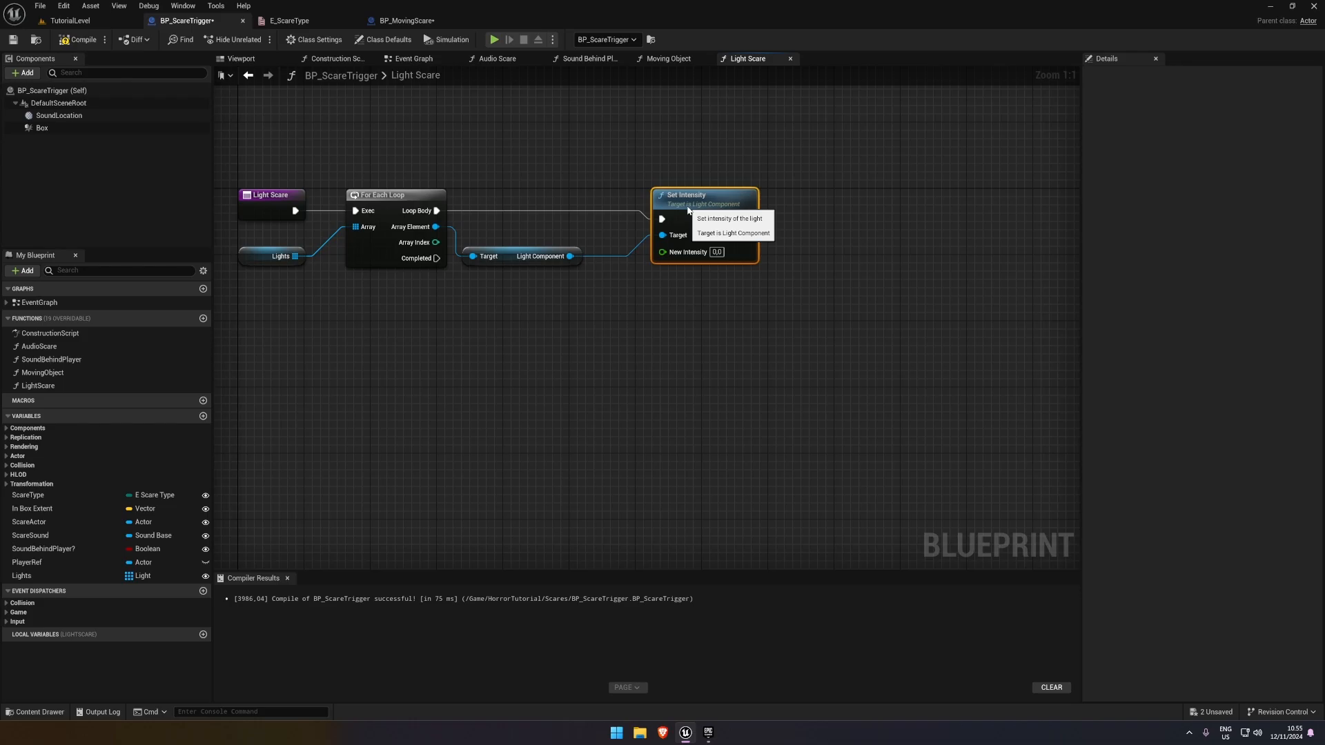
Play-test TutorialLevel by walking into the light-effect trigger, and stop the session
{"action": "left_click", "coordinate": [69, 20]}
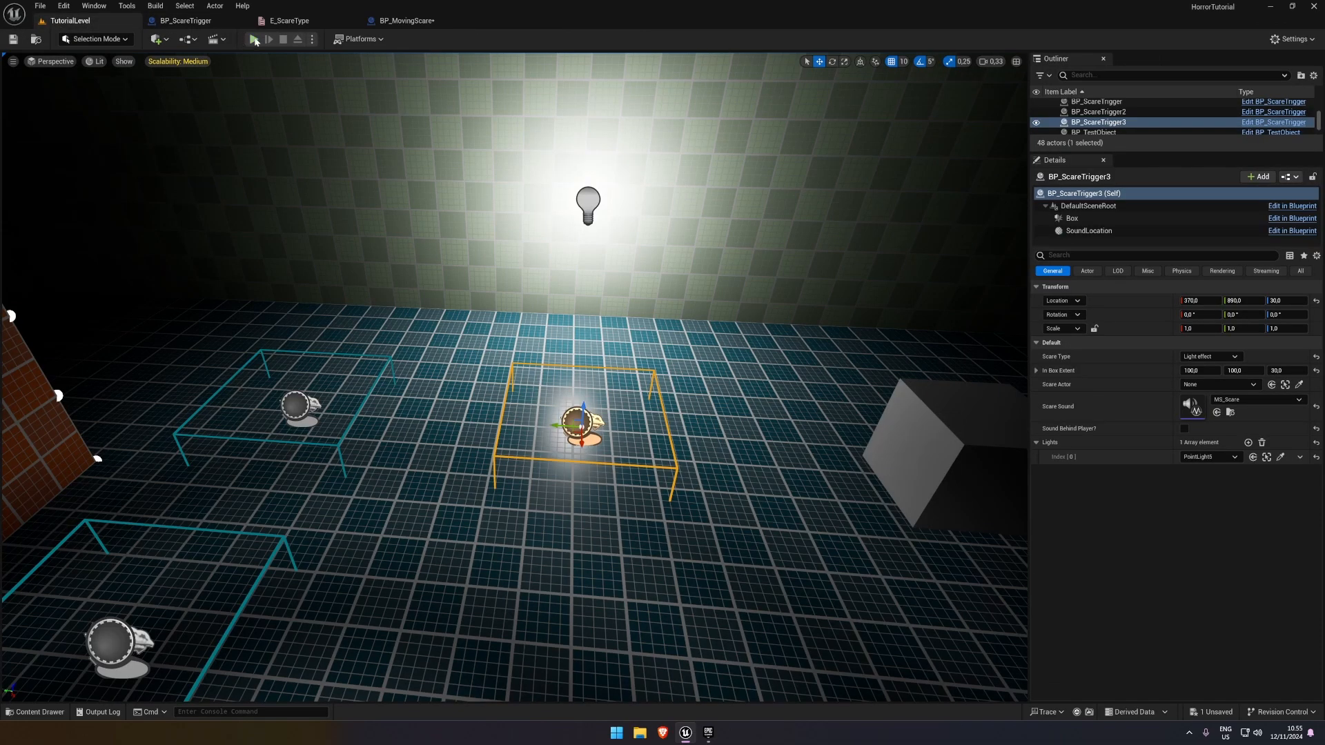
{"action": "left_click", "coordinate": [254, 39]}
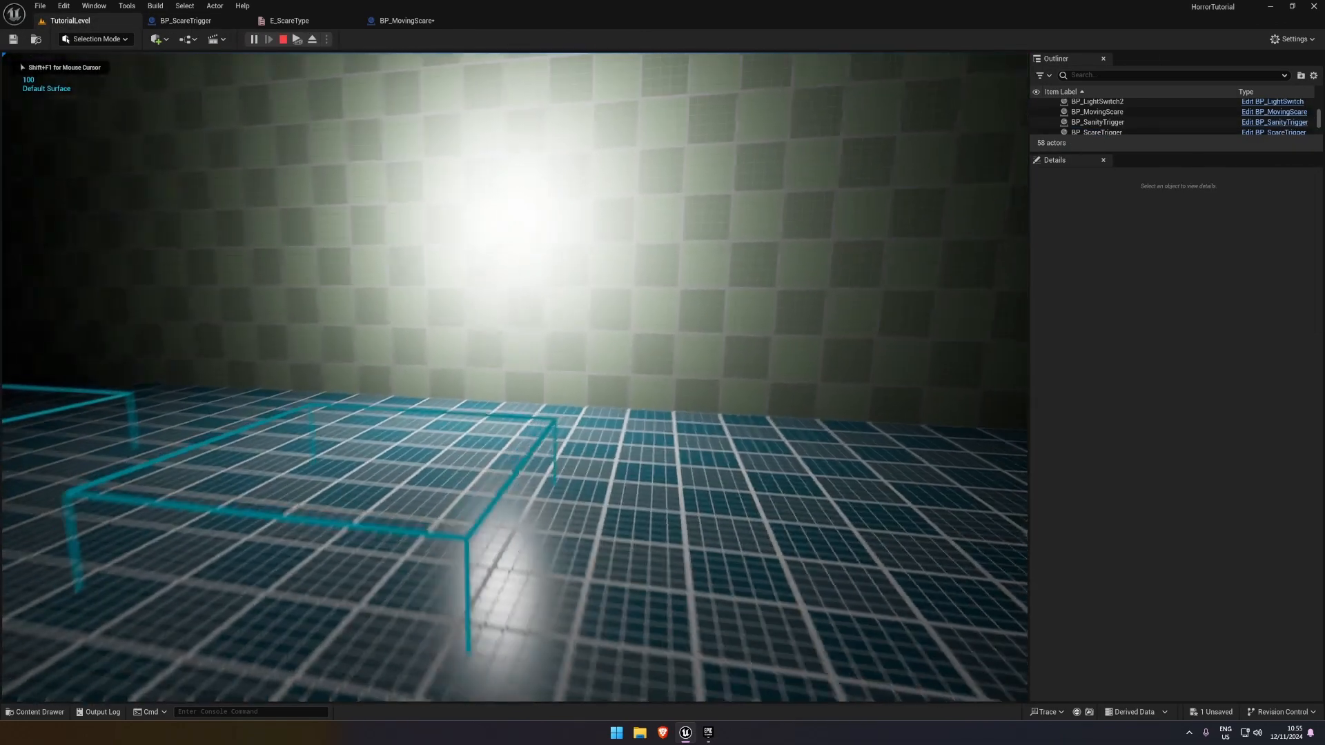
{"action": "key", "text": "w"}
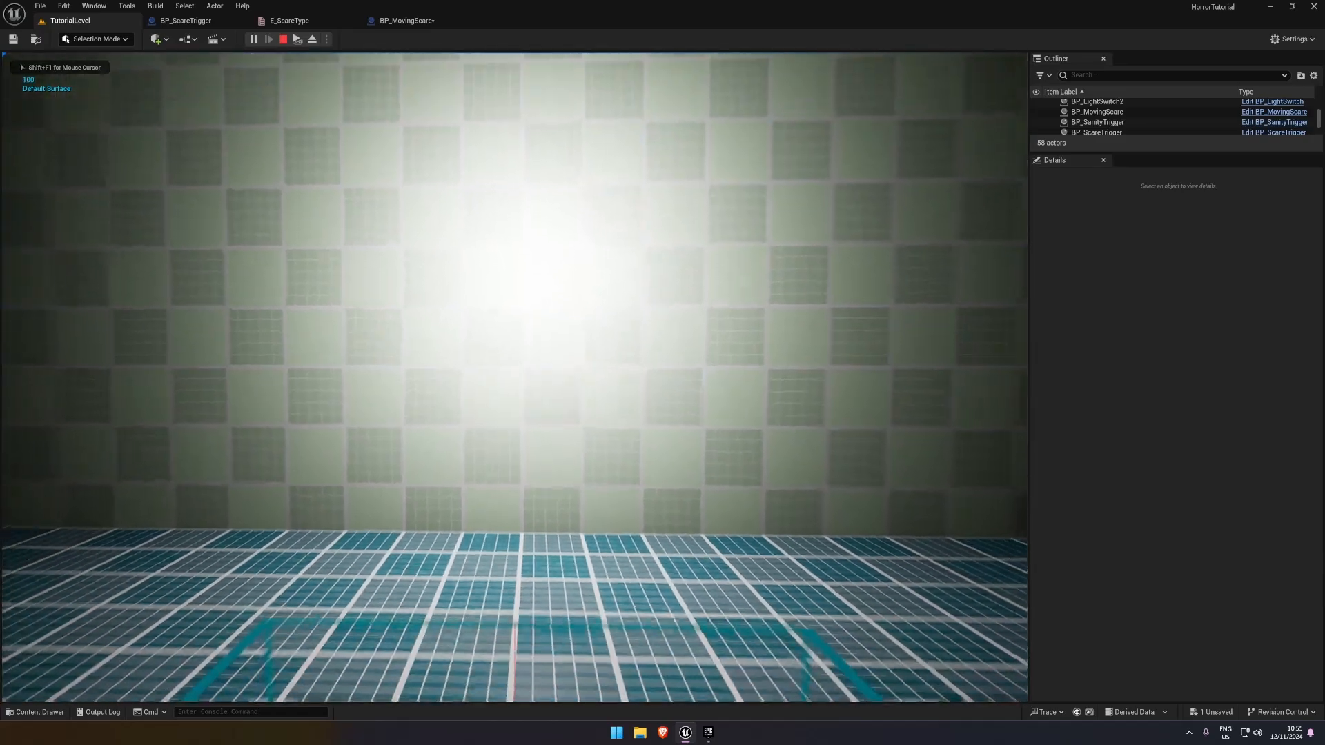
{"action": "key", "text": "Escape"}
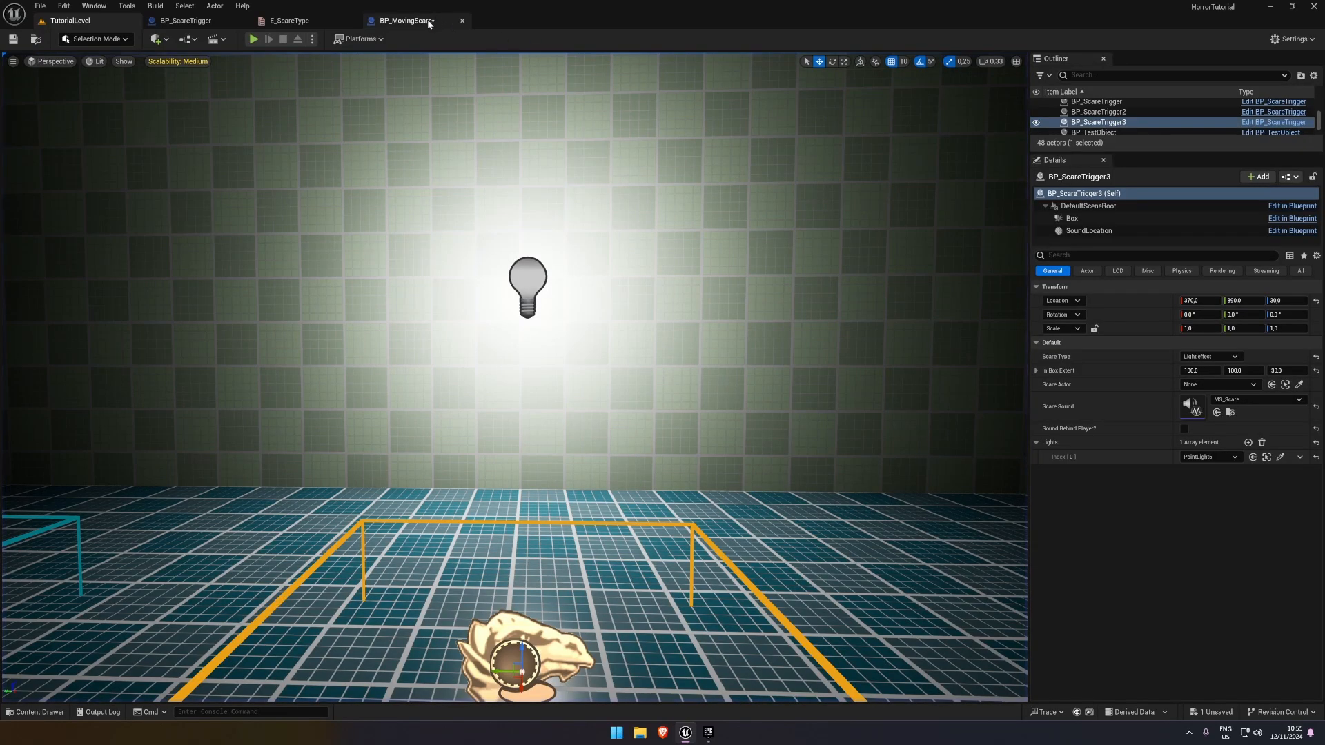
In BP_ScareTrigger's Event Graph, call Light Scare from the Light Effect output of the Switch on E_ScareType, placed below Moving Object
{"action": "left_click", "coordinate": [407, 20]}
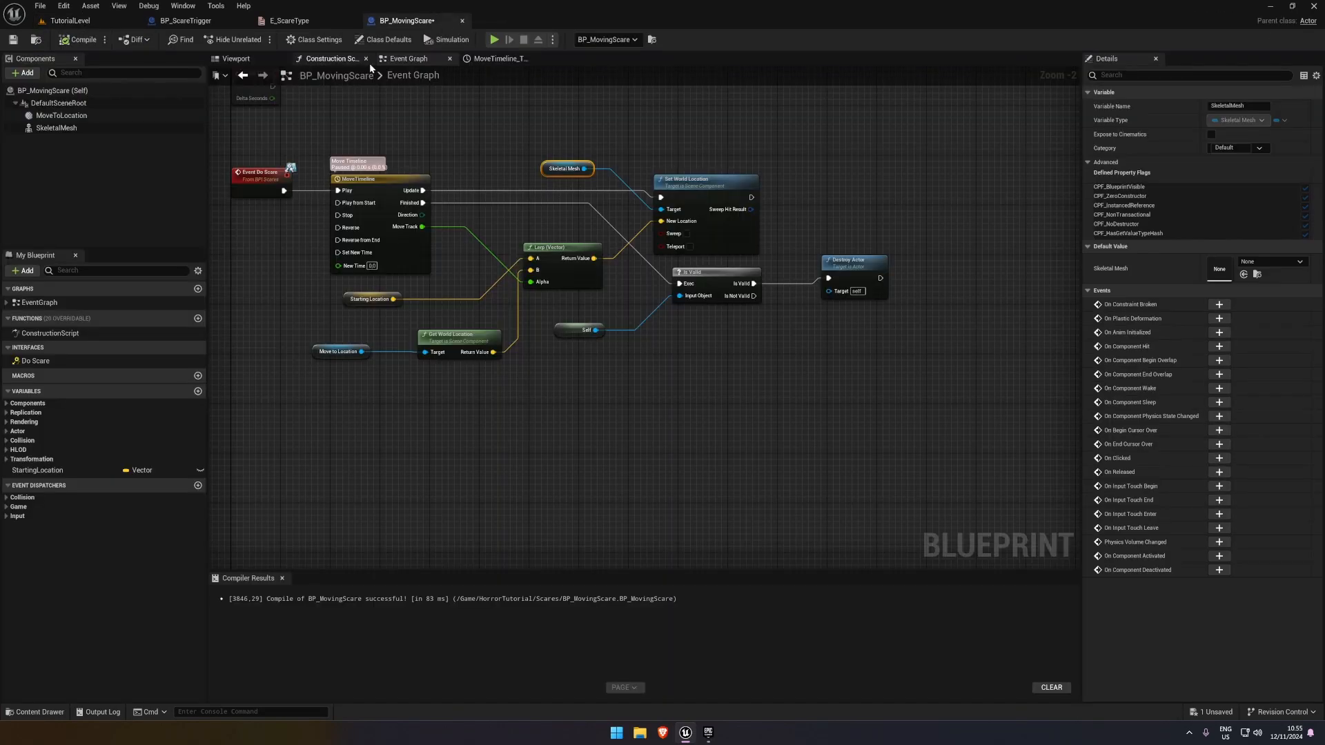
{"action": "left_click", "coordinate": [185, 21]}
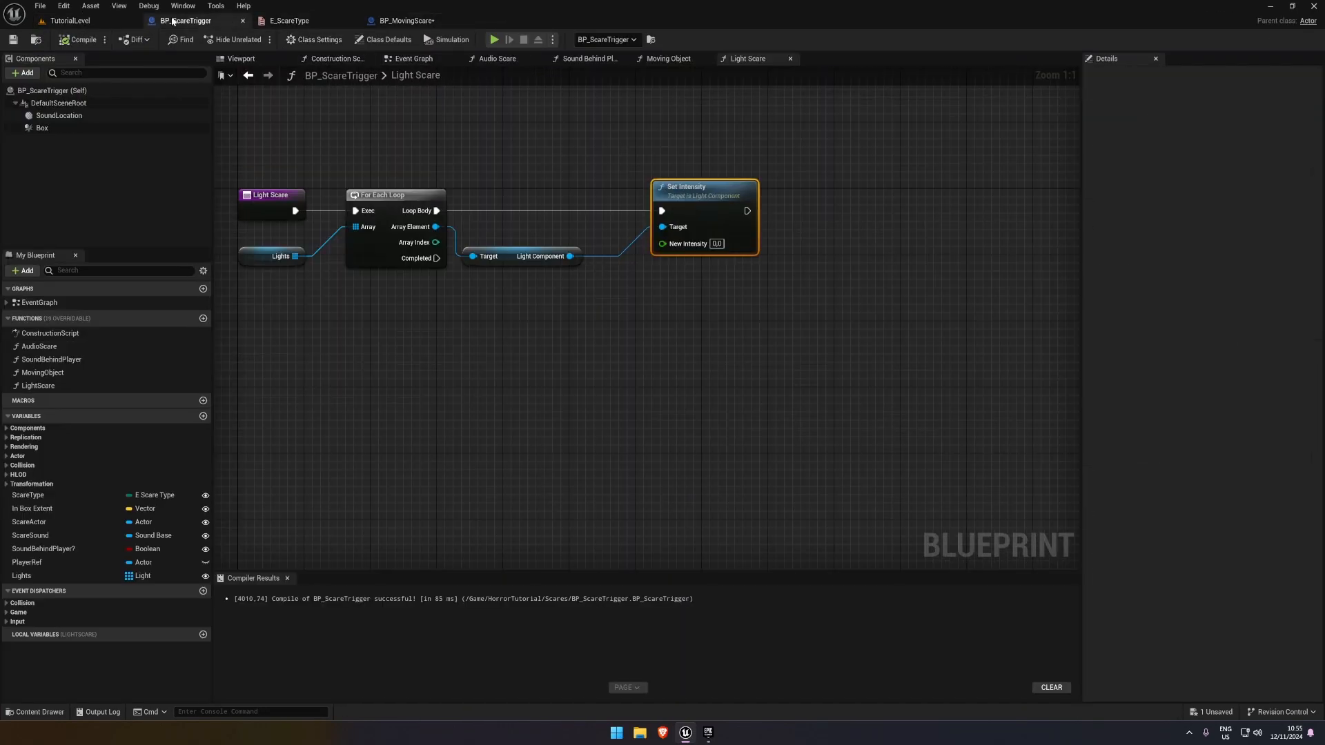
{"action": "left_click", "coordinate": [411, 60]}
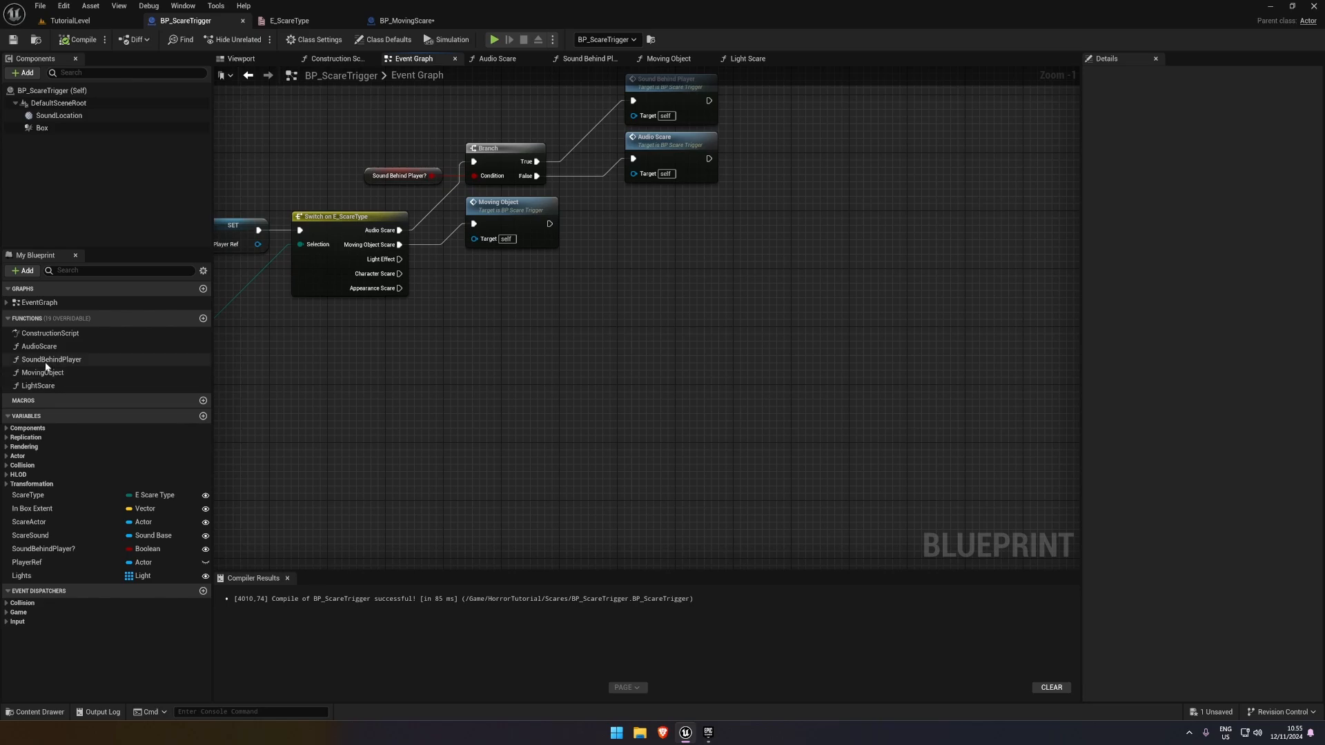
{"action": "left_click_drag", "start_coordinate": [44, 385], "coordinate": [400, 260]}
{"action": "left_click_drag", "start_coordinate": [504, 274], "coordinate": [481, 267]}
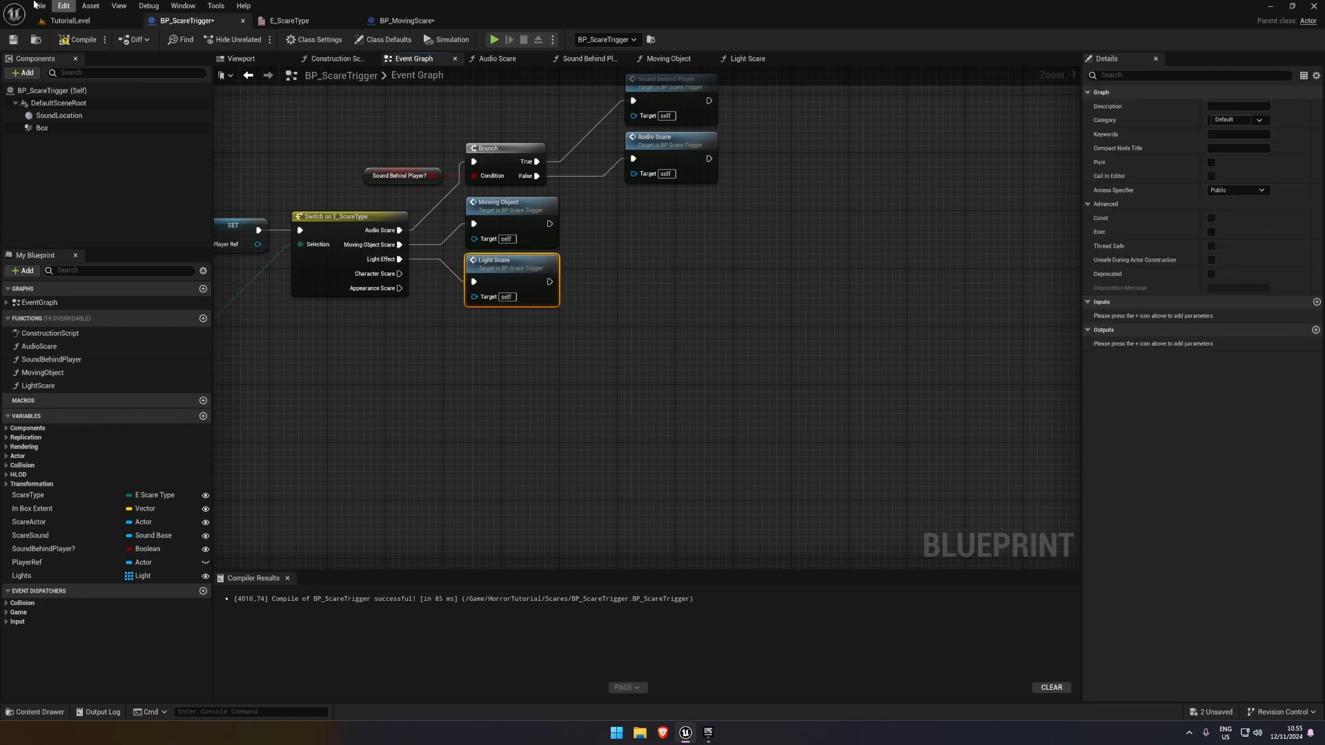
Play TutorialLevel again, walk through the light-effect trigger to check the light's reaction, and return to the editor view
{"action": "key", "text": "alt+p"}
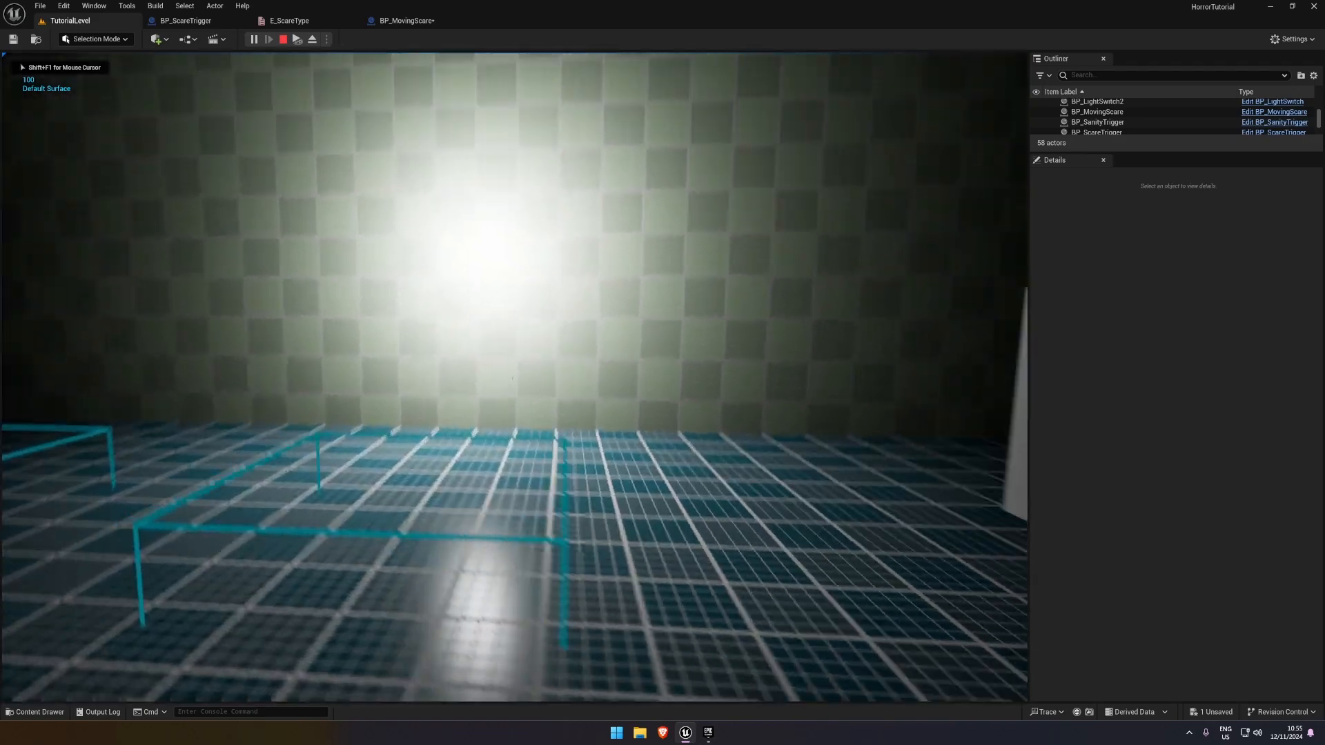
{"action": "key", "text": "s"}
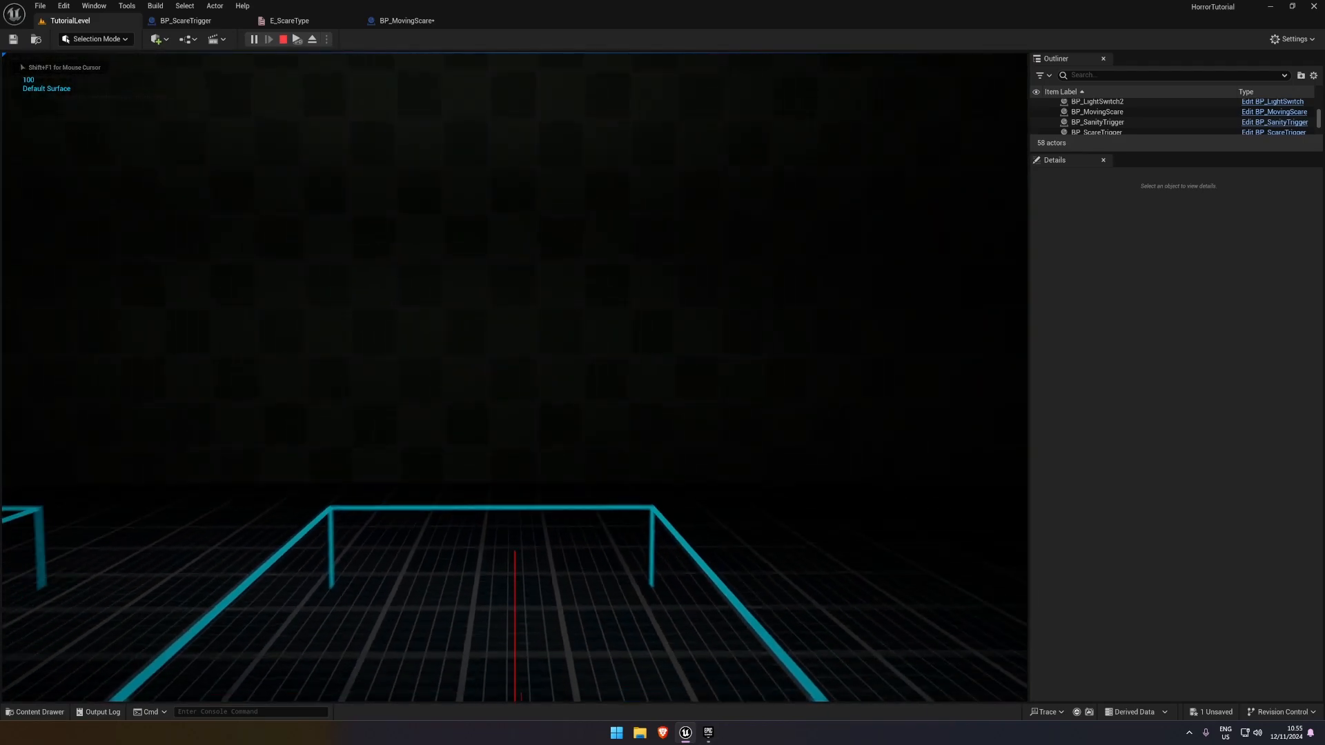
{"action": "key", "text": "w"}
{"action": "key", "text": "s"}
{"action": "key", "text": "Escape"}
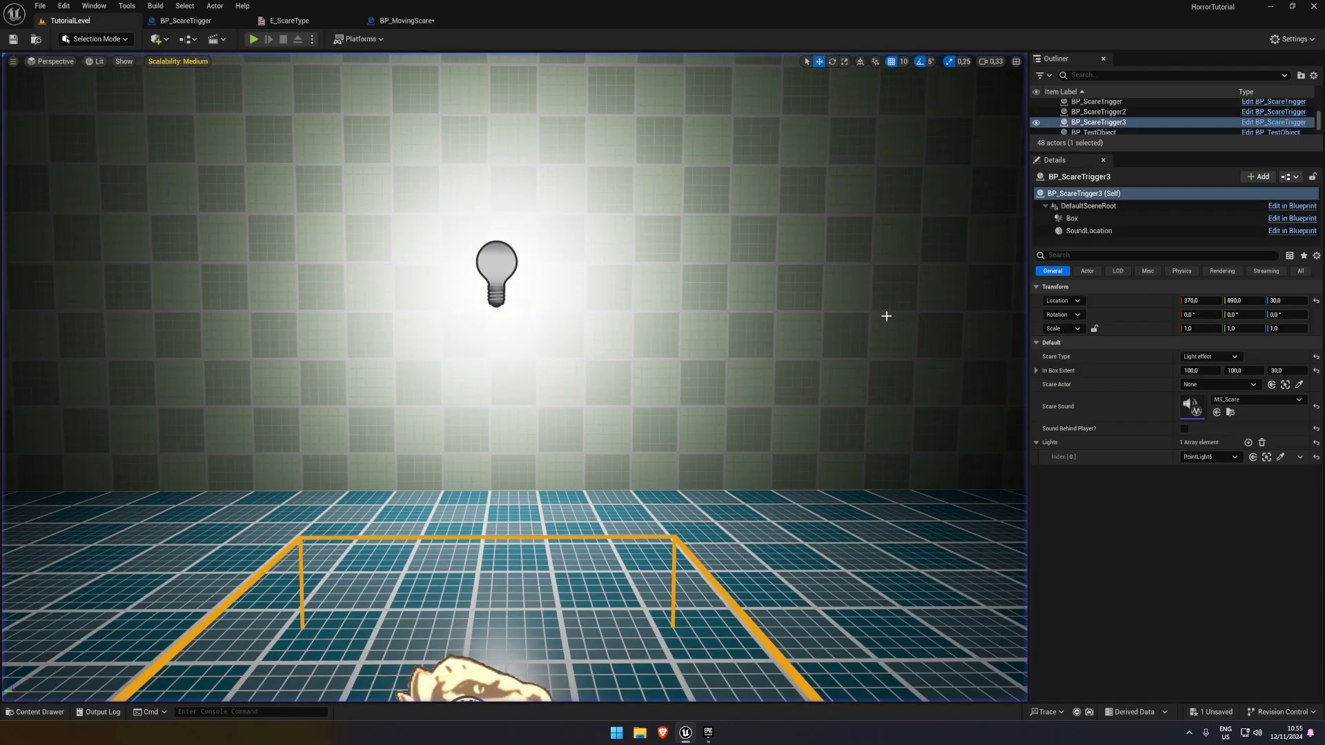
{"action": "key", "text": "f"}
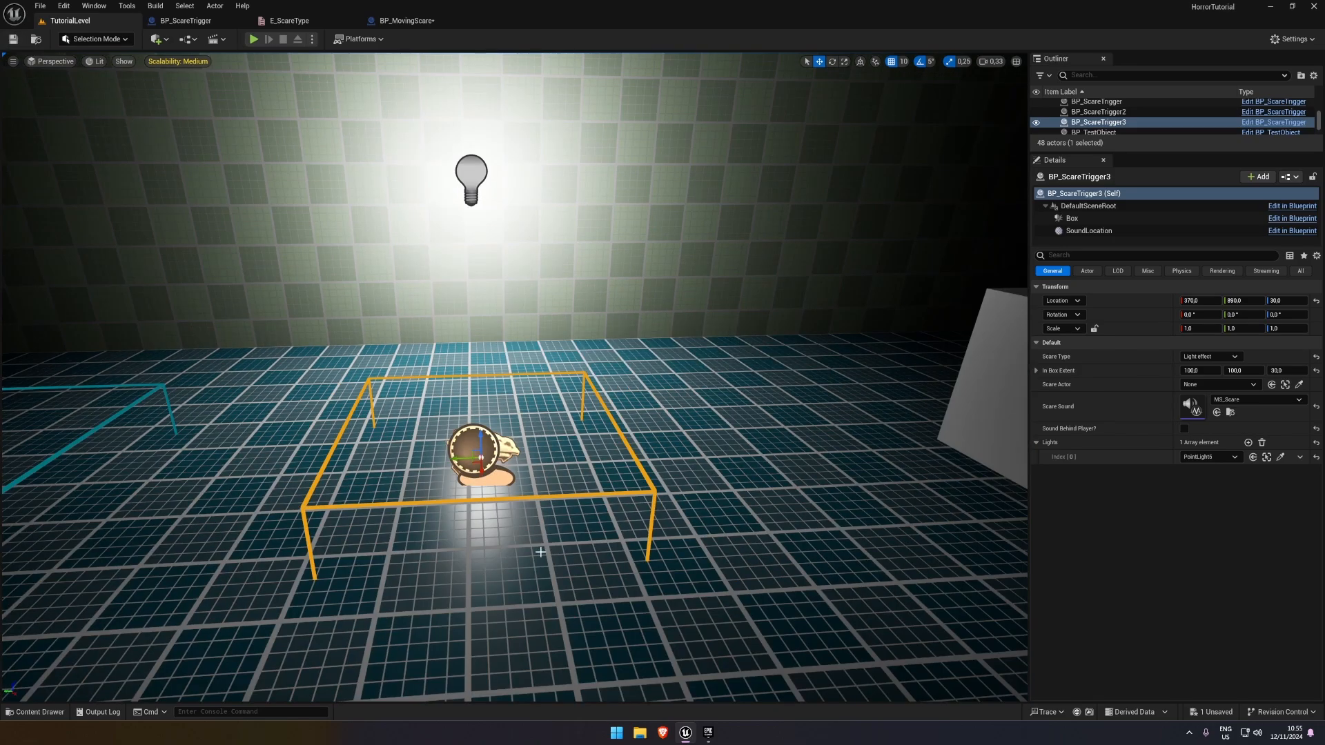
In BP_ScareTrigger's Event Graph, add an Is Valid check after the Light Scare call with Self as its input object
{"action": "left_click", "coordinate": [184, 21]}
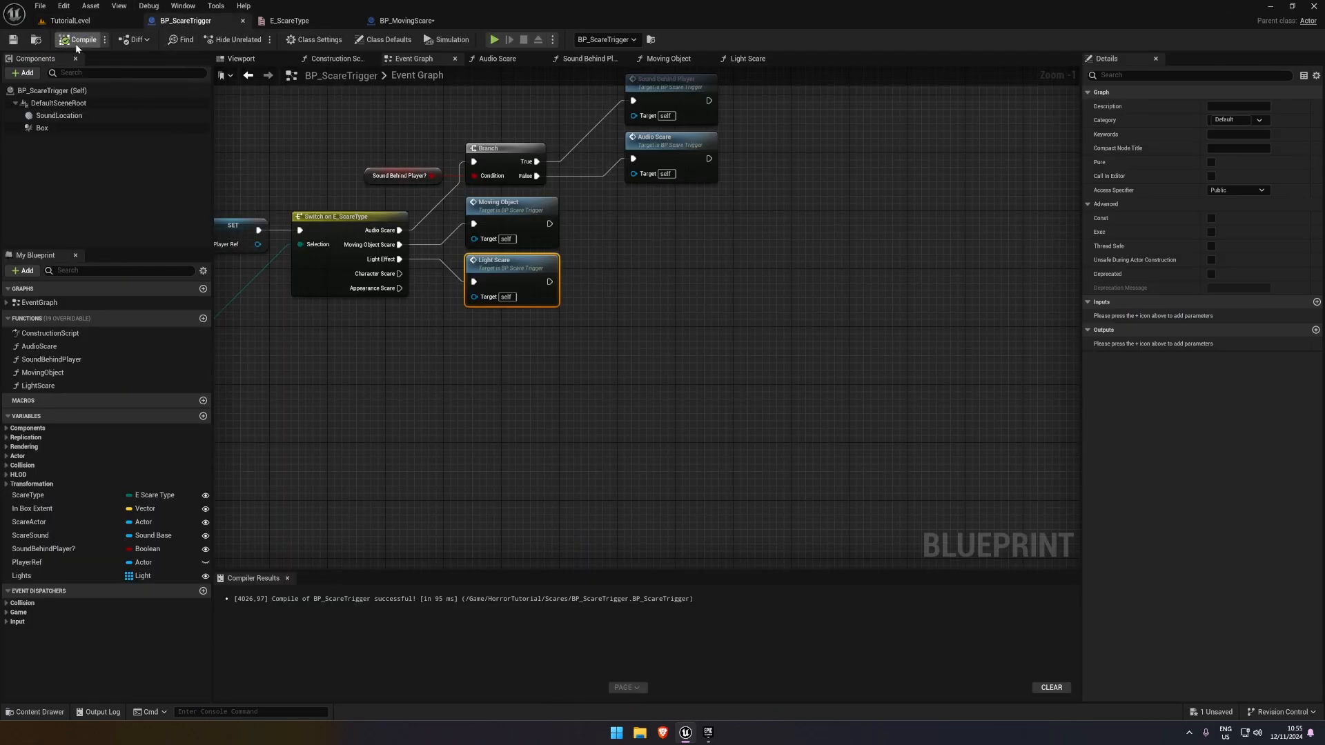
{"action": "right_click_drag", "start_coordinate": [640, 386], "coordinate": [636, 417]}
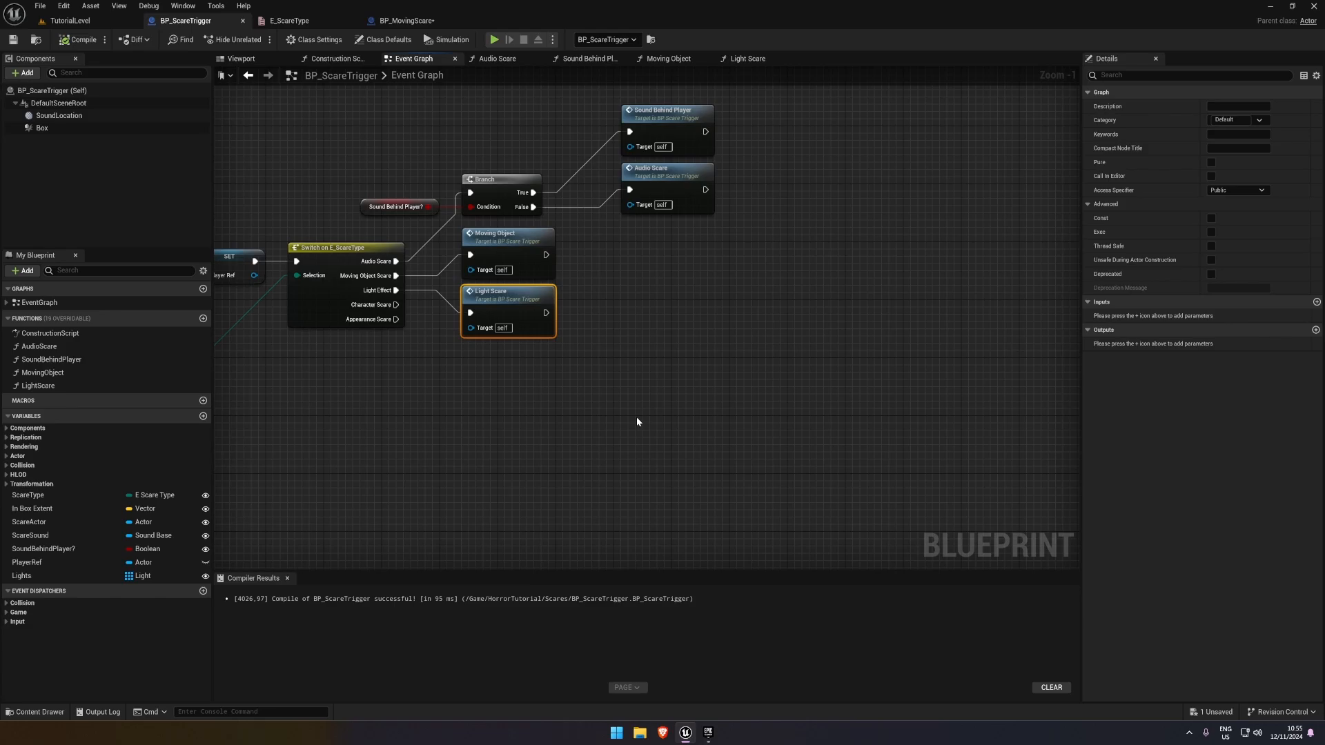
{"action": "left_click", "coordinate": [636, 371]}
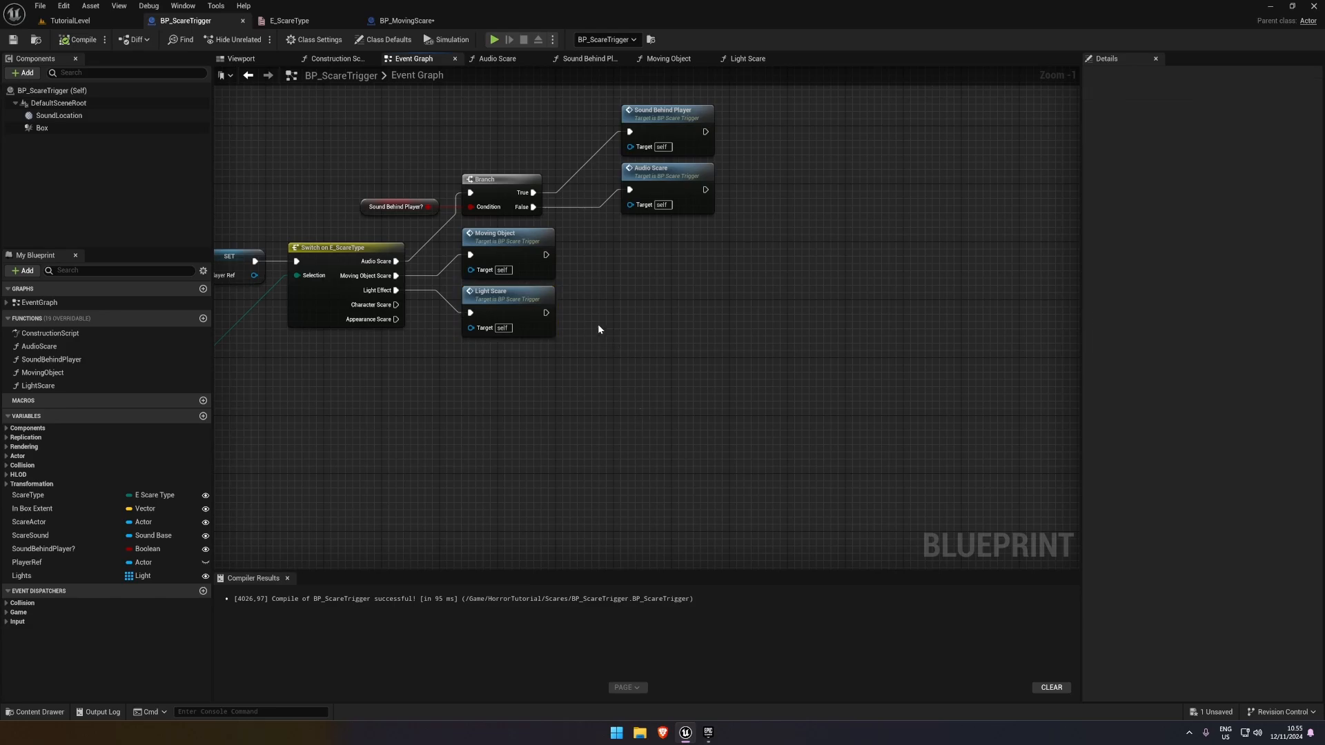
{"action": "right_click", "coordinate": [655, 321]}
{"action": "type", "text": "is valid"}
{"action": "scroll", "coordinate": [692, 441], "scroll_direction": "up", "scroll_amount": 3}
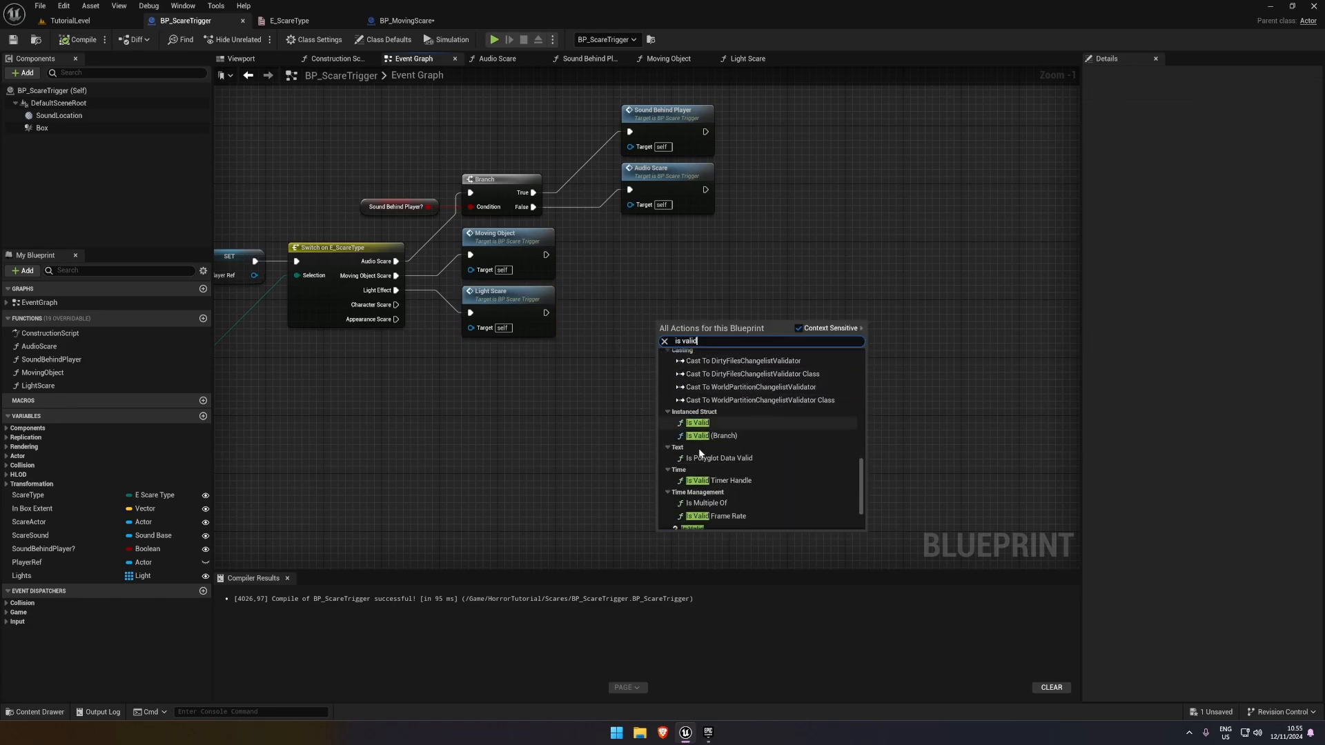
{"action": "left_click", "coordinate": [692, 449]}
{"action": "left_click_drag", "start_coordinate": [664, 336], "coordinate": [546, 312]}
{"action": "left_click_drag", "start_coordinate": [713, 325], "coordinate": [592, 344]}
{"action": "type", "text": "self"}
{"action": "key", "text": "Return"}
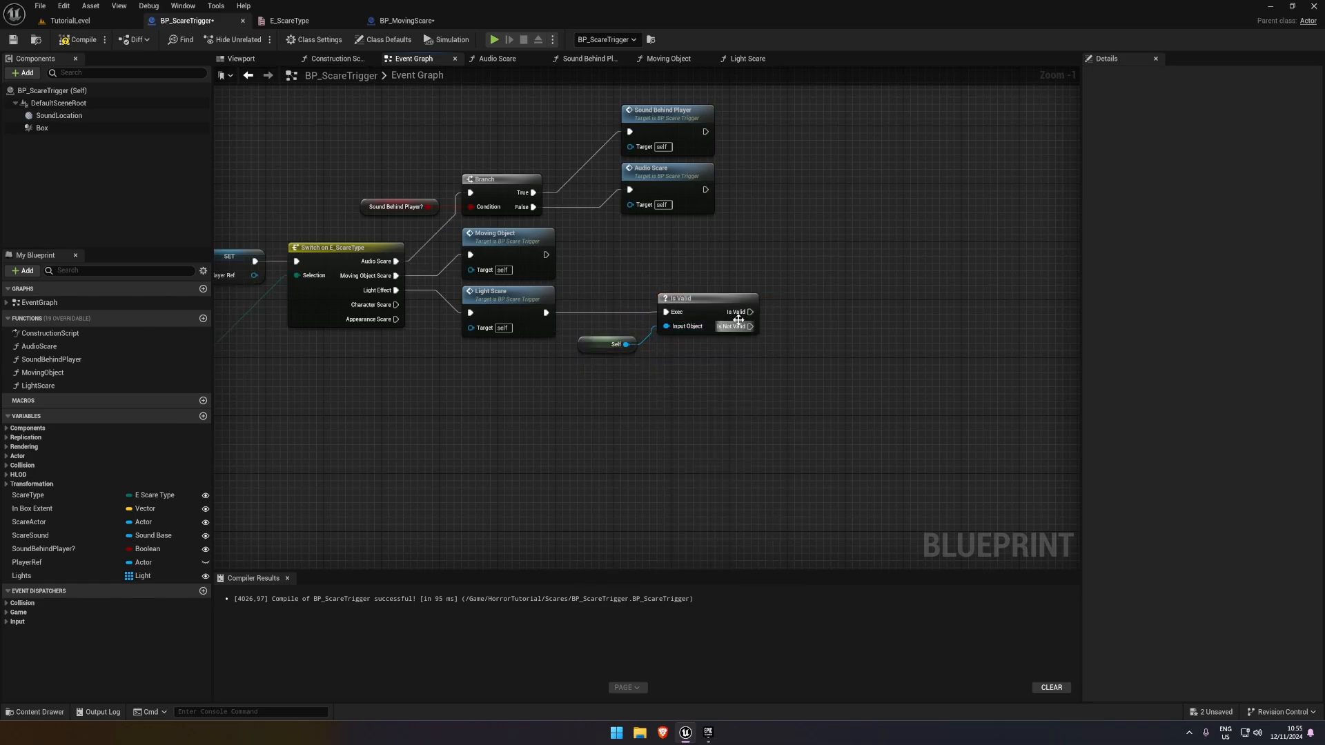
Add a Destroy Actor node for self on the Is Valid output of the validity check
{"action": "left_click_drag", "start_coordinate": [750, 312], "coordinate": [830, 294]}
{"action": "type", "text": "destrt"}
{"action": "key", "text": "Return"}
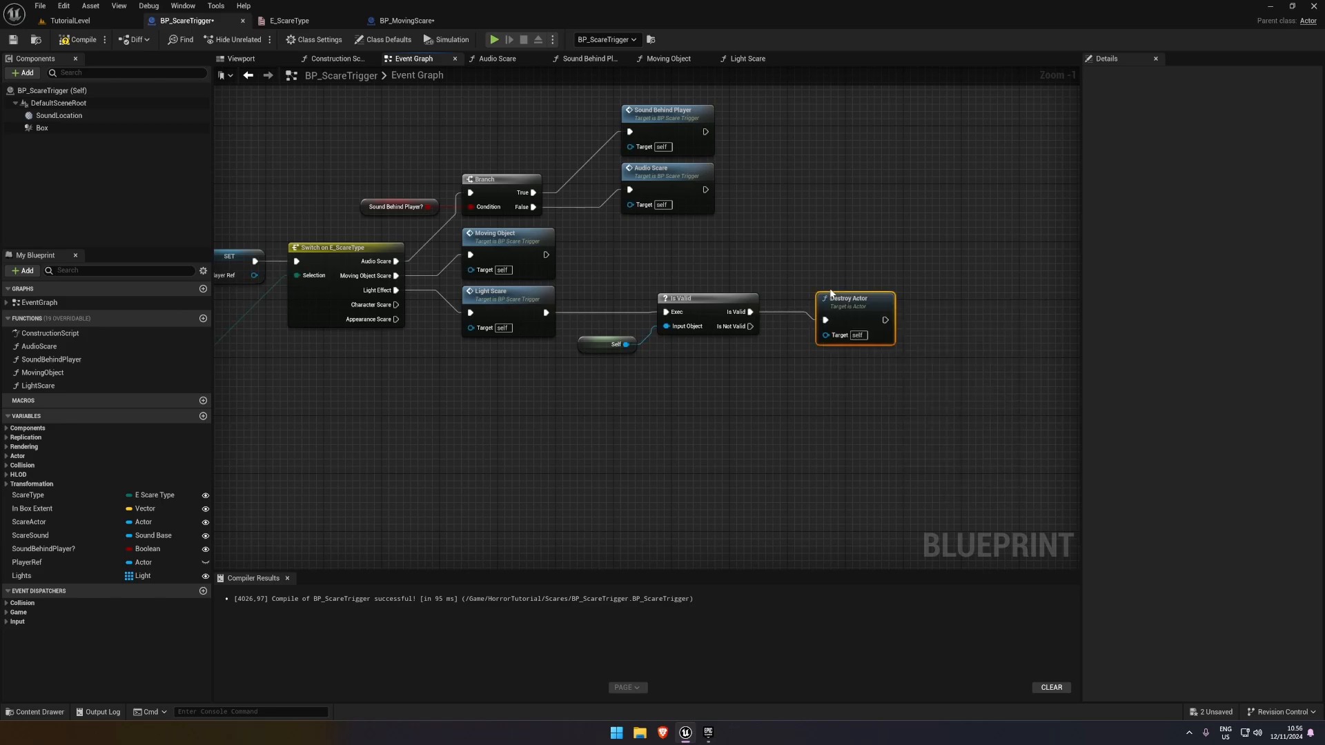
Play-test TutorialLevel to check that the light-effect trigger is destroyed after it fires, and end the session
{"action": "left_click", "coordinate": [73, 20]}
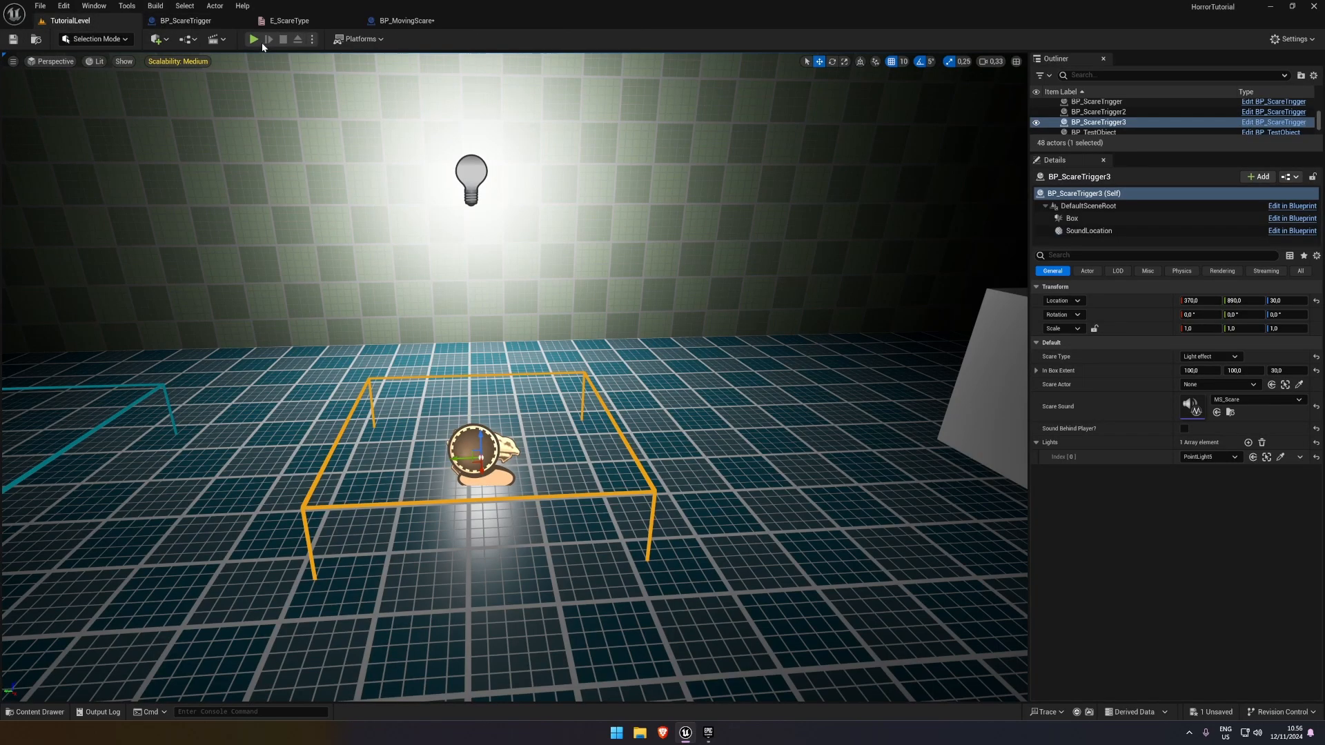
{"action": "left_click", "coordinate": [254, 39]}
{"action": "key", "text": "w"}
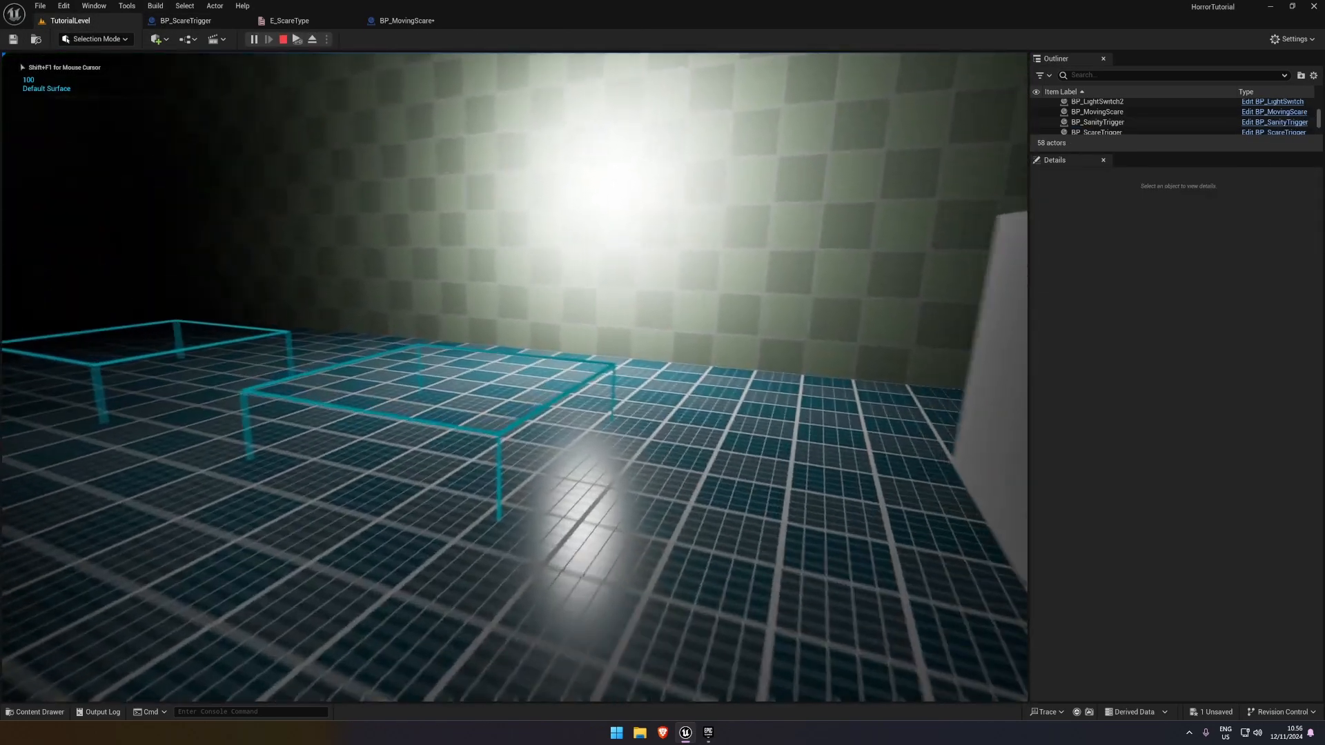
{"action": "key", "text": "s"}
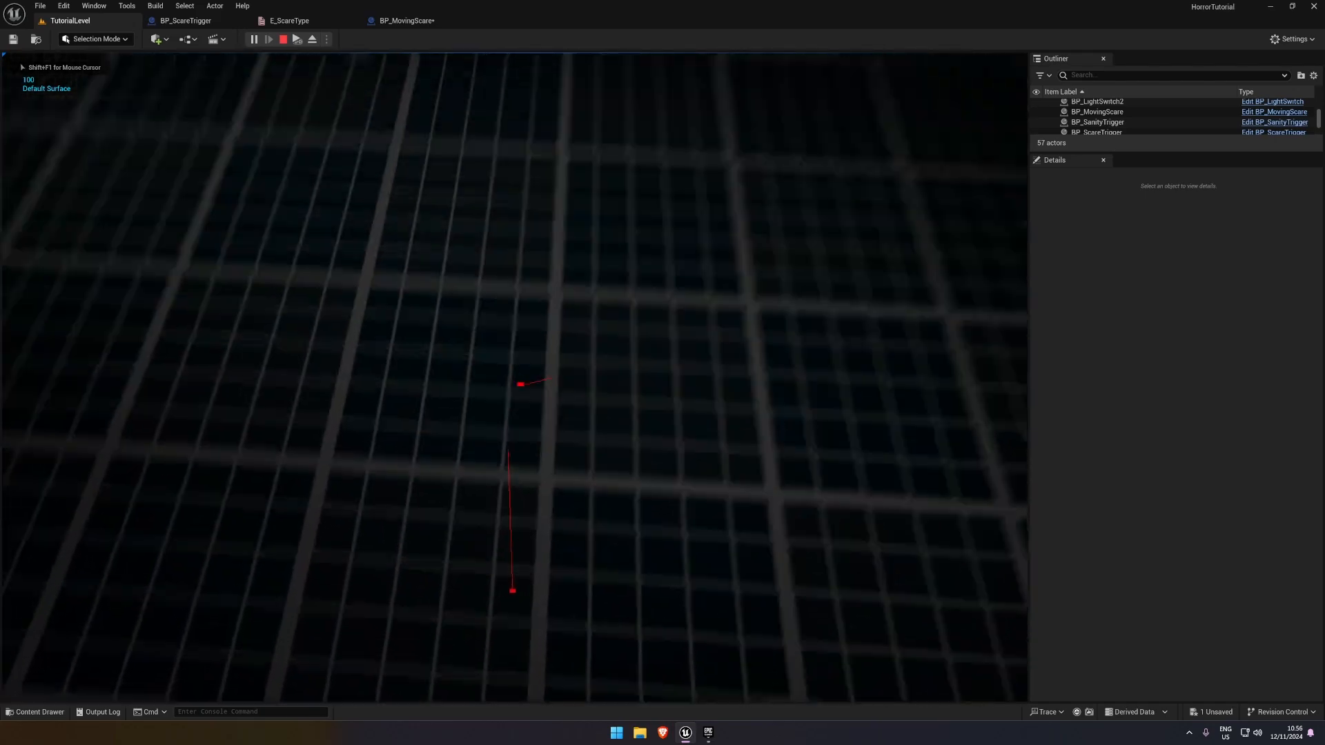
{"action": "key", "text": "Escape"}
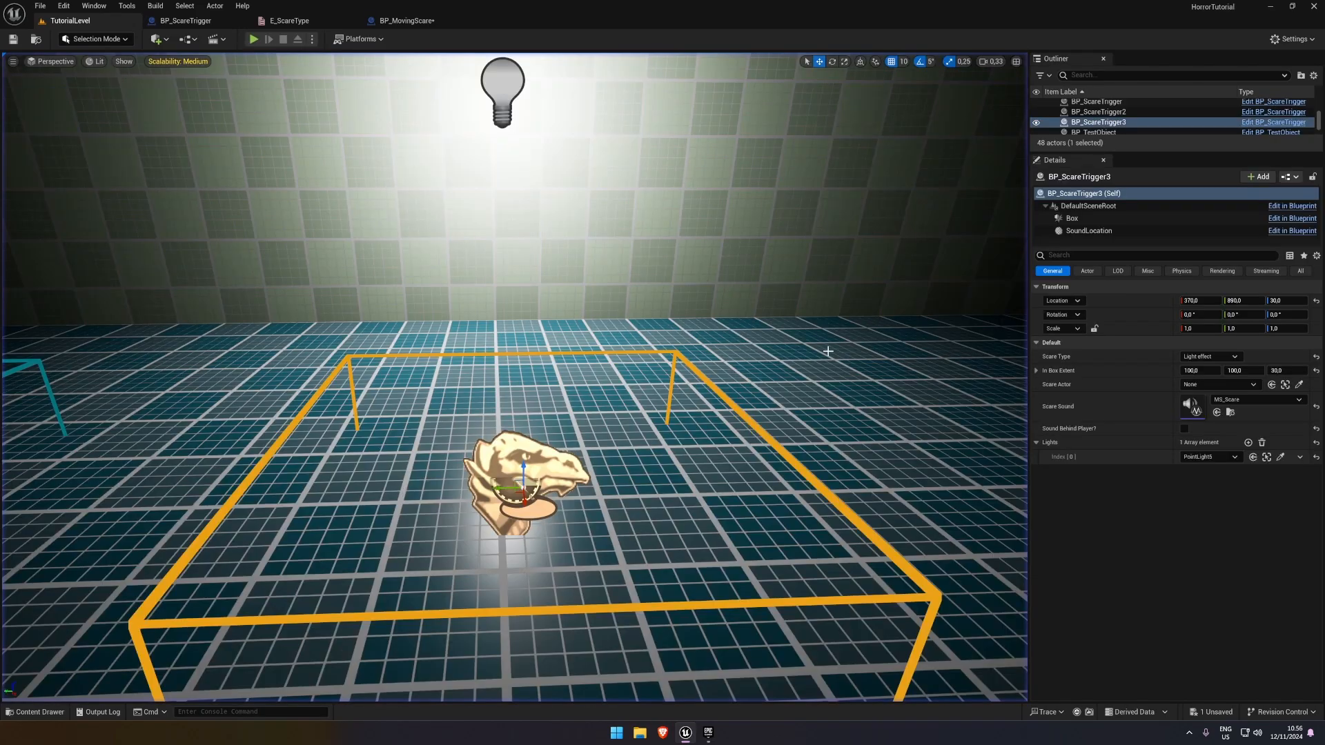
Open BP_ScareTrigger's LightScare function and delete its Set Intensity node
{"action": "left_click", "coordinate": [407, 21]}
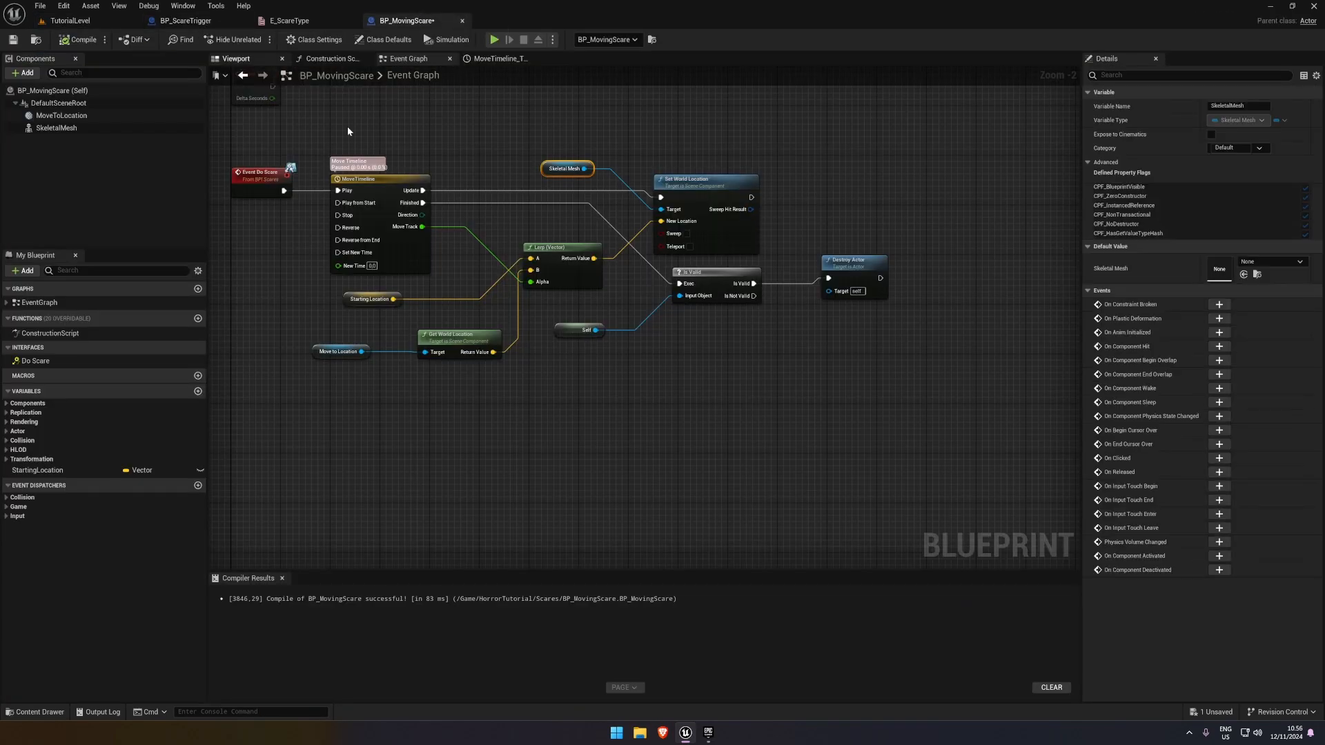
{"action": "left_click", "coordinate": [178, 21]}
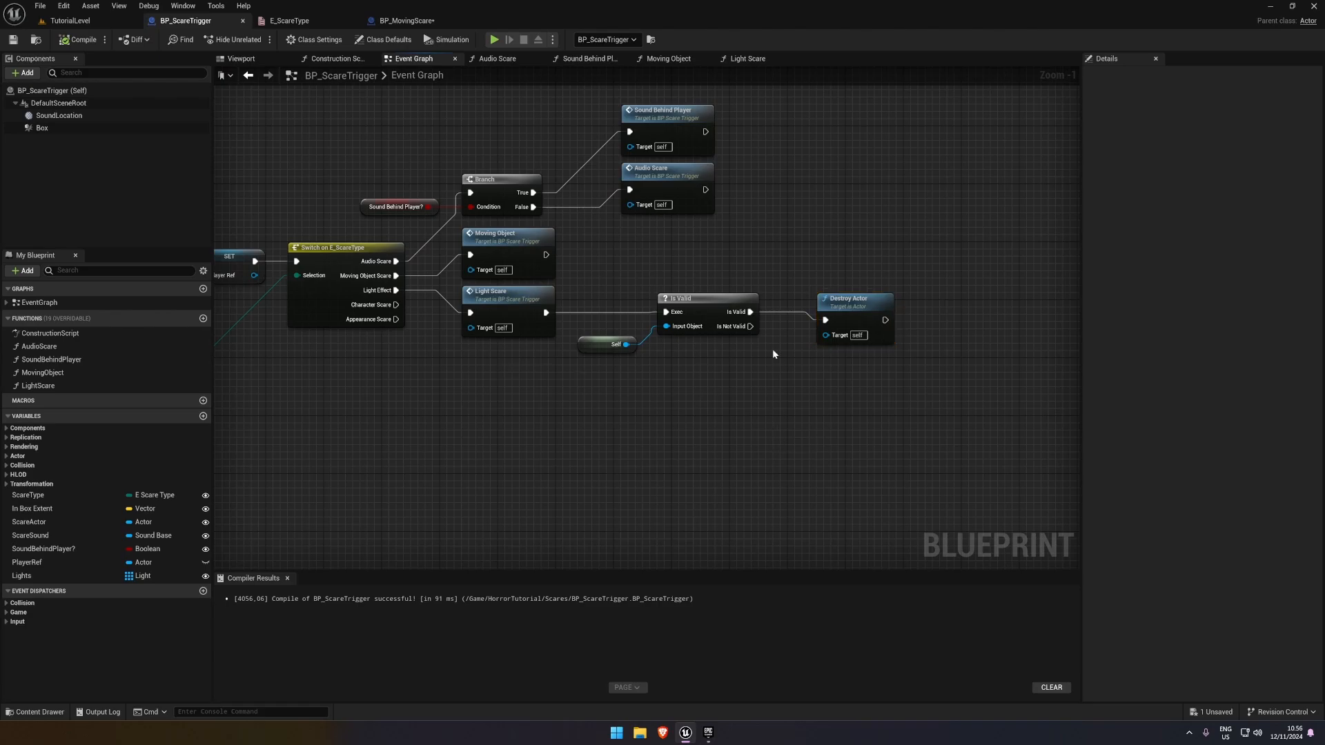
{"action": "double_click", "coordinate": [529, 299]}
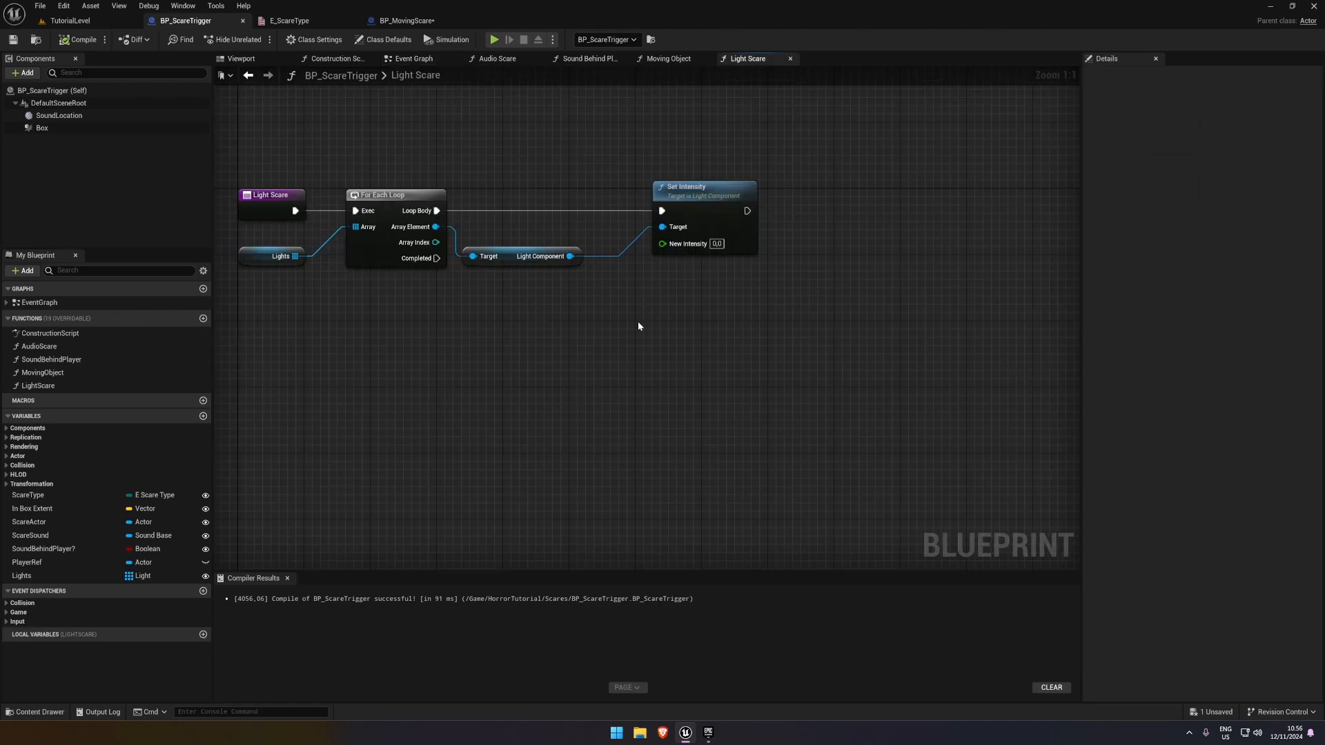
{"action": "left_click", "coordinate": [681, 231]}
{"action": "right_click_drag", "start_coordinate": [681, 331], "coordinate": [785, 315]}
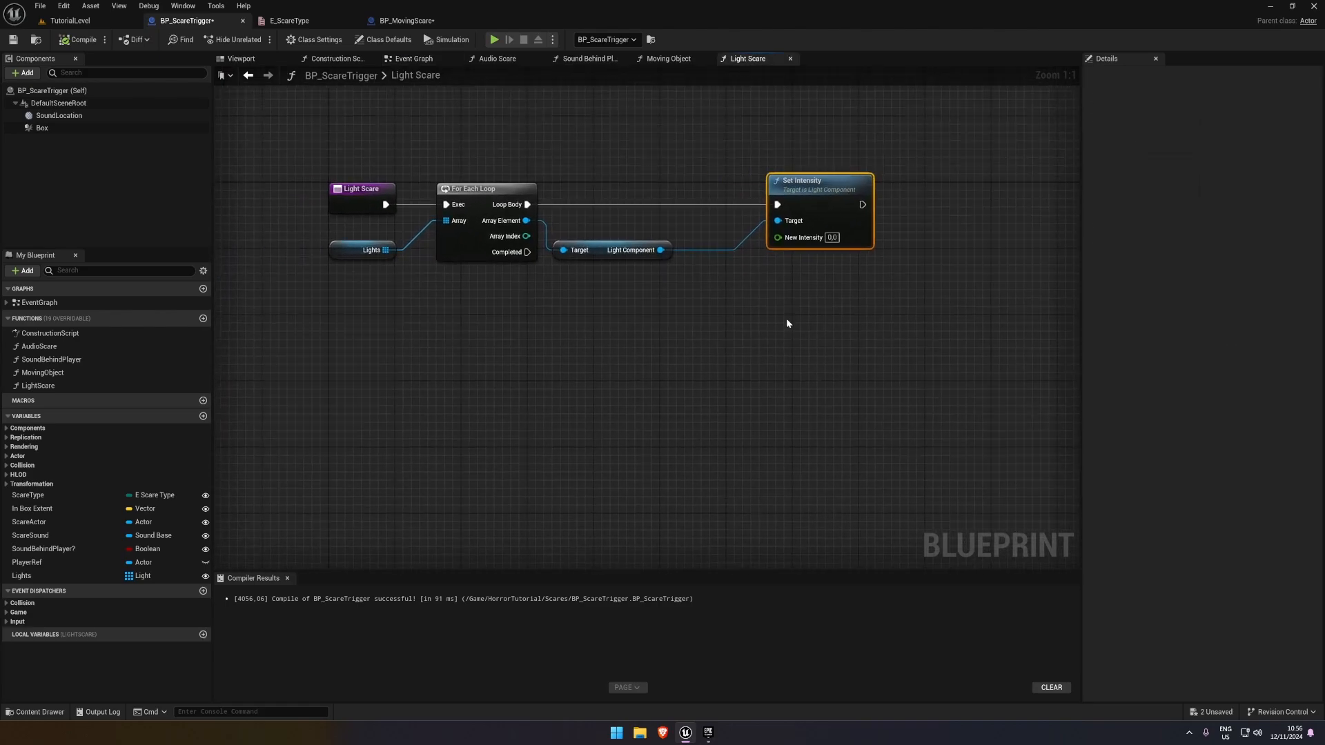
{"action": "left_click", "coordinate": [785, 318]}
{"action": "left_click_drag", "start_coordinate": [360, 254], "coordinate": [345, 248]}
{"action": "left_click", "coordinate": [599, 284]}
{"action": "right_click_drag", "start_coordinate": [657, 303], "coordinate": [531, 292]}
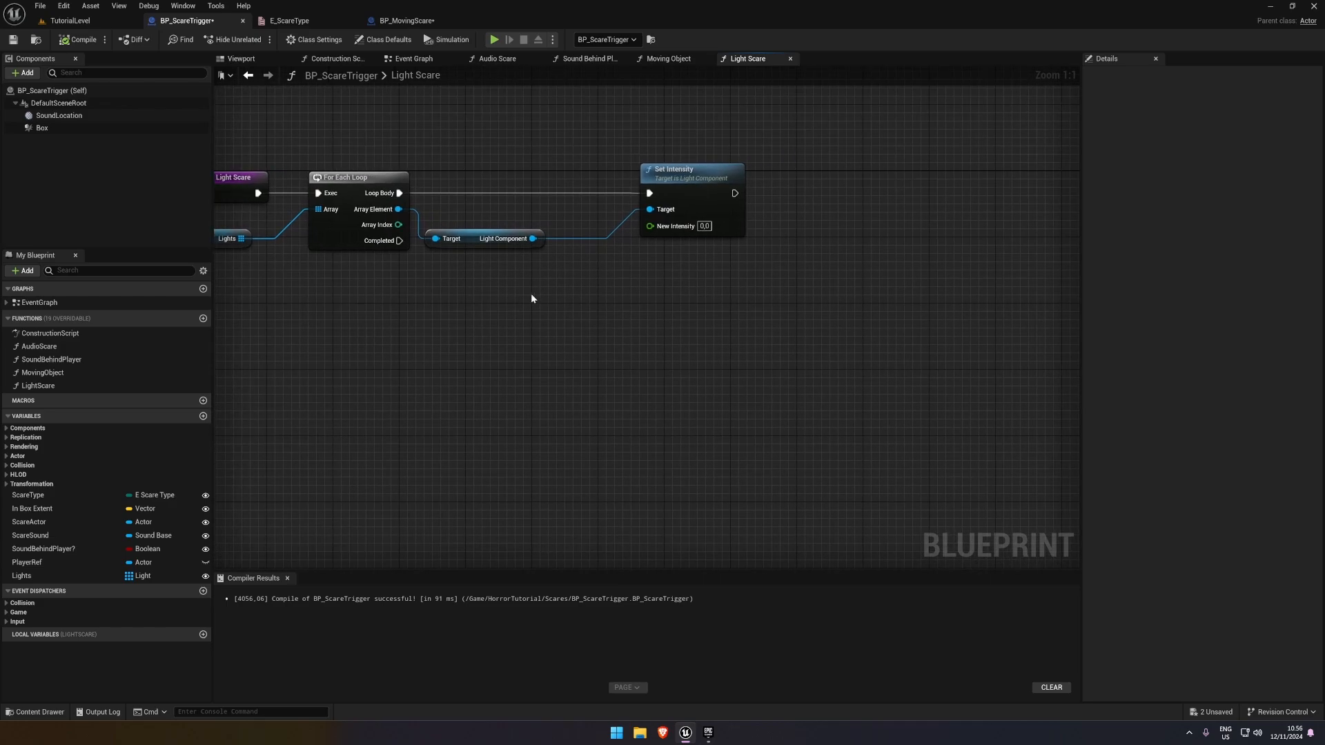
{"action": "left_click_drag", "start_coordinate": [836, 294], "coordinate": [529, 159]}
{"action": "left_click", "coordinate": [776, 161]}
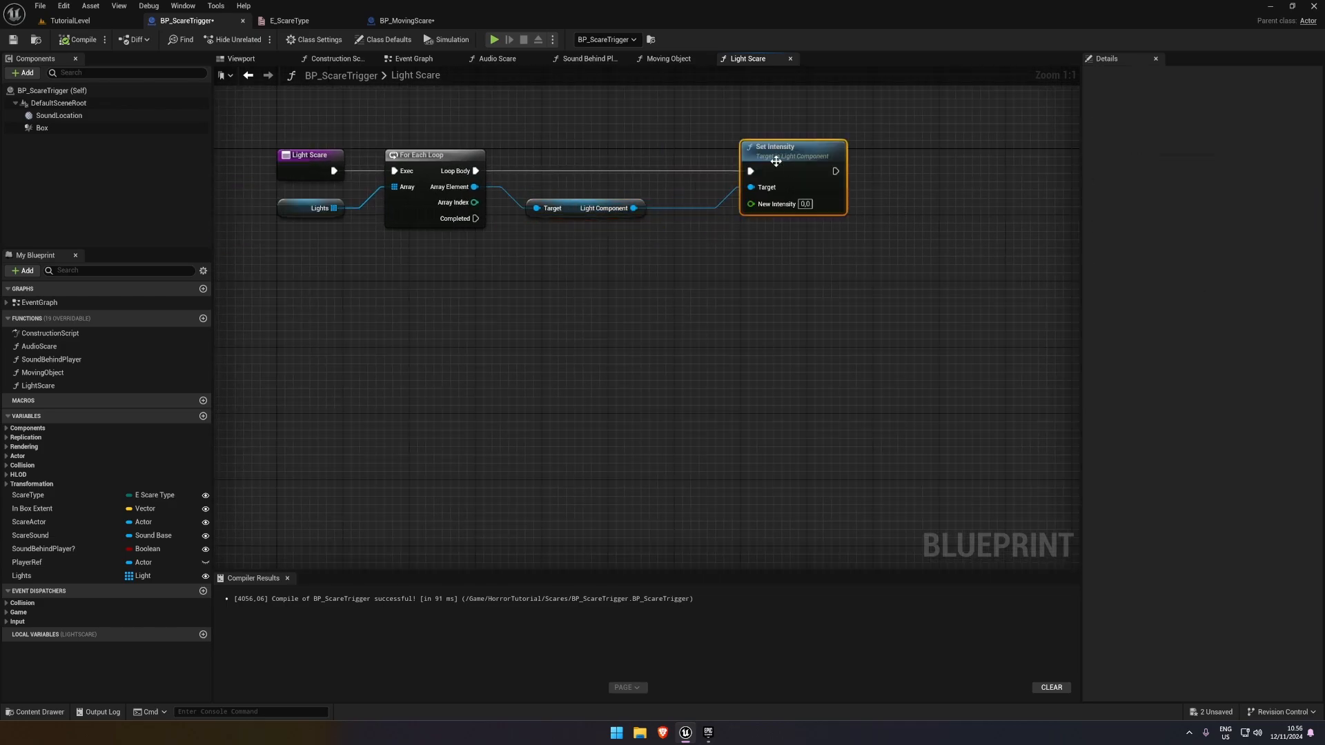
{"action": "key", "text": "Delete"}
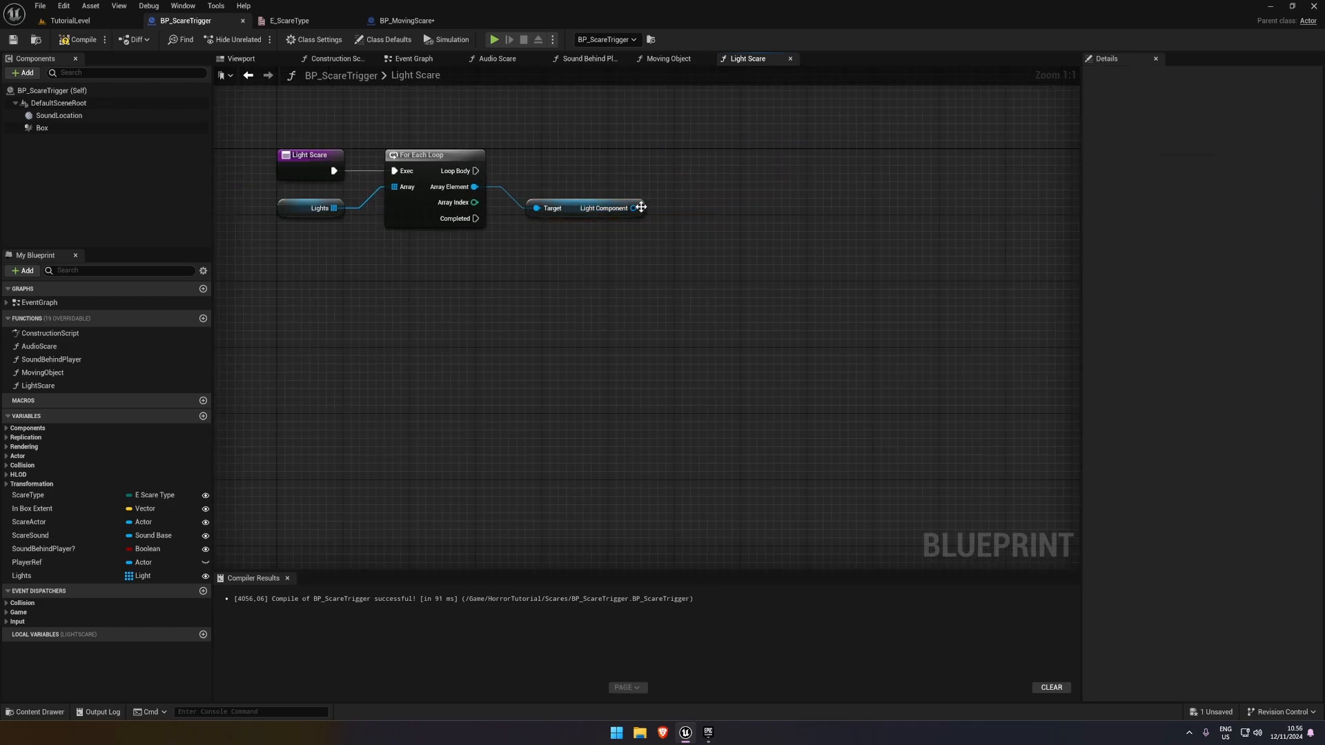
Add a Set Light Color node targeting the Light Component and connect its execution to the For Each Loop's Loop Body
{"action": "left_click_drag", "start_coordinate": [633, 207], "coordinate": [738, 156]}
{"action": "type", "text": "set color"}
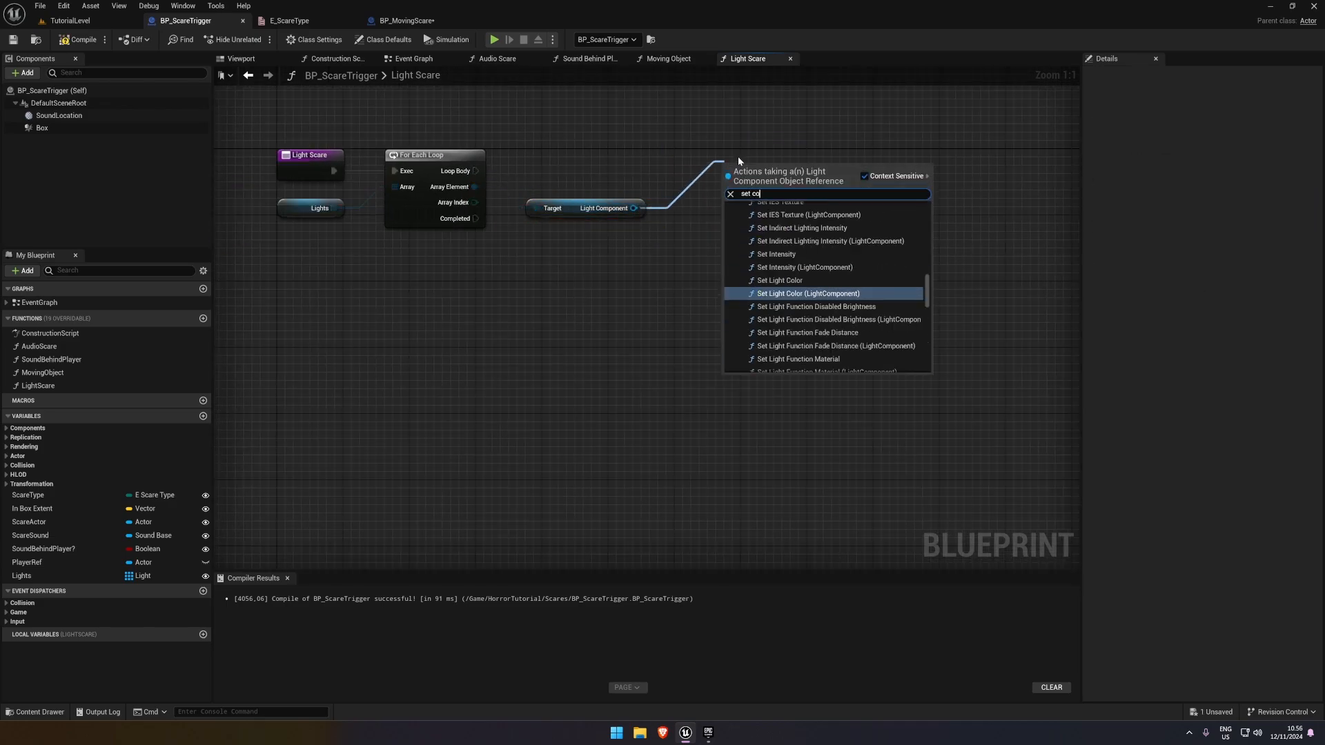
{"action": "left_click", "coordinate": [792, 259]}
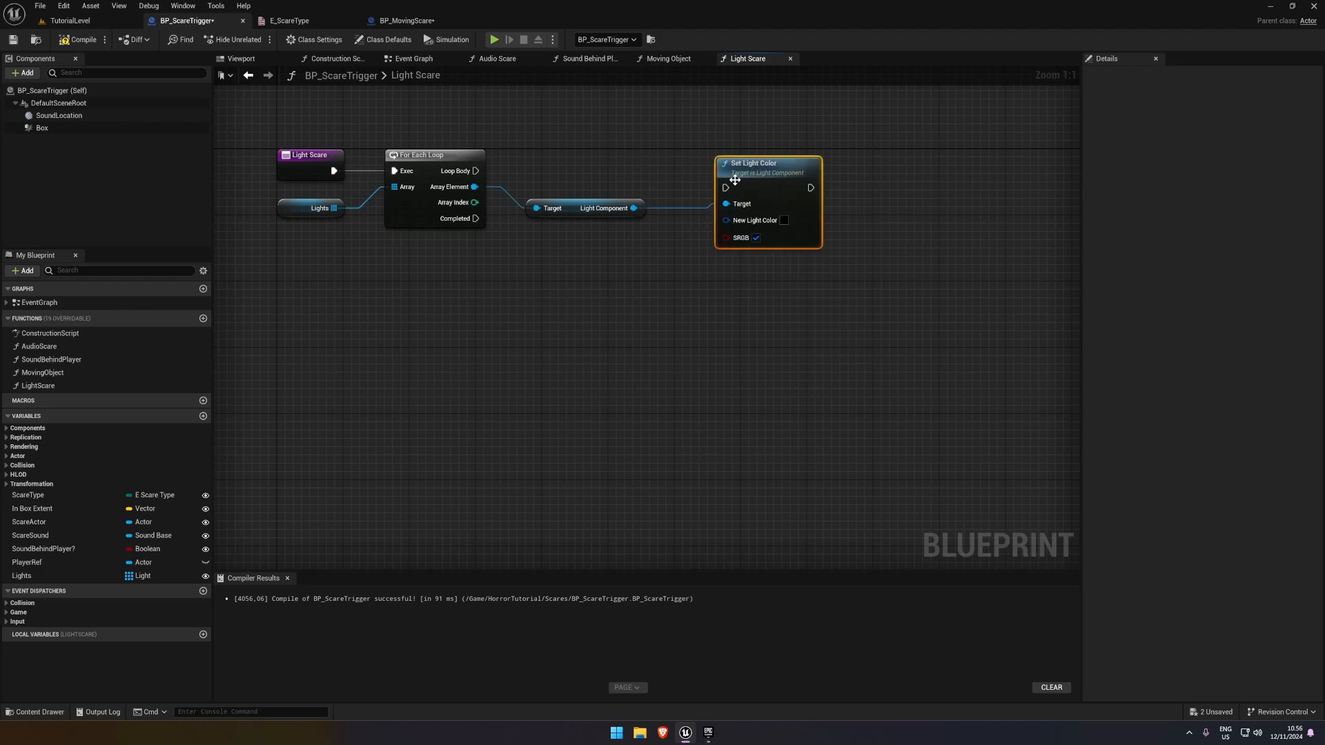
{"action": "left_click_drag", "start_coordinate": [725, 187], "coordinate": [476, 171]}
Set the Set Light Color node's New Light Color to red, and compile and save BP_ScareTrigger
{"action": "left_click", "coordinate": [787, 218]}
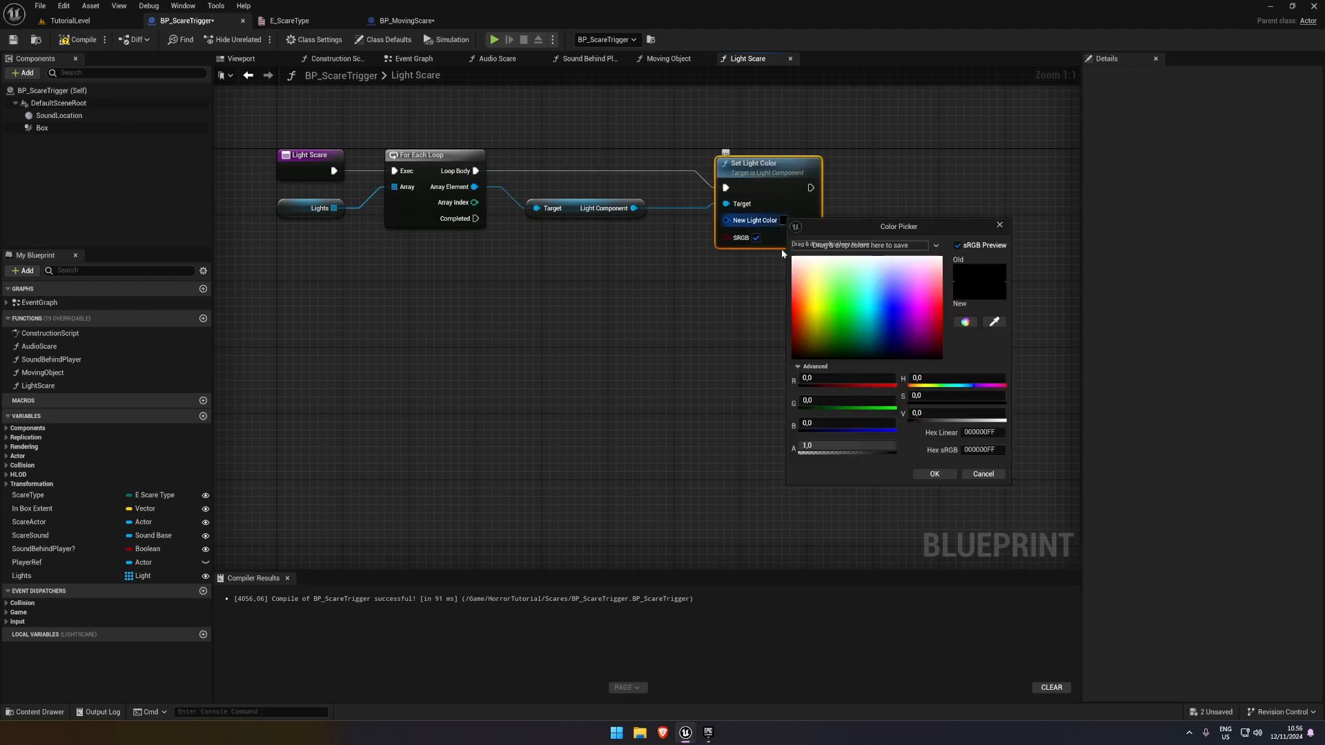
{"action": "left_click_drag", "start_coordinate": [819, 297], "coordinate": [793, 304]}
{"action": "left_click", "coordinate": [935, 473]}
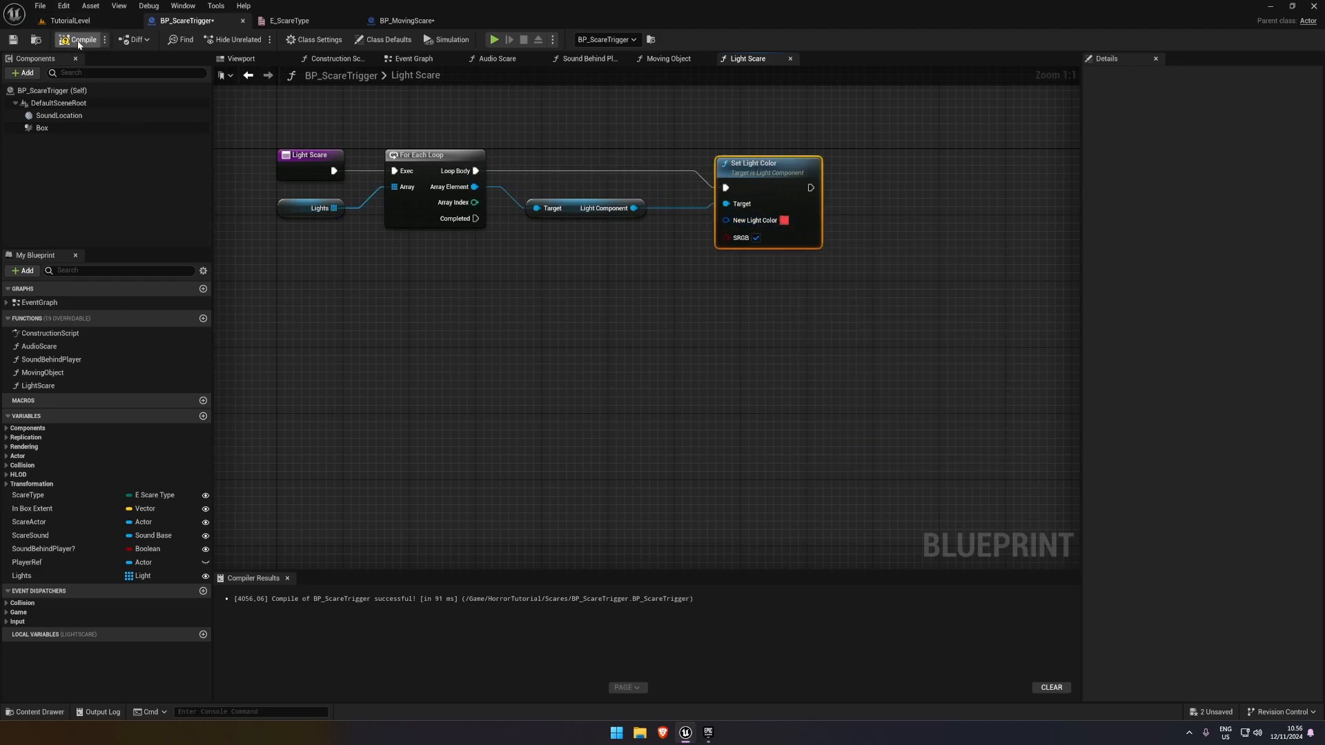
{"action": "left_click", "coordinate": [13, 39]}
Play-test TutorialLevel by walking into the light-effect trigger to check the light's color change, and end the session
{"action": "left_click", "coordinate": [88, 22]}
{"action": "left_click", "coordinate": [253, 39]}
{"action": "left_click", "coordinate": [403, 121]}
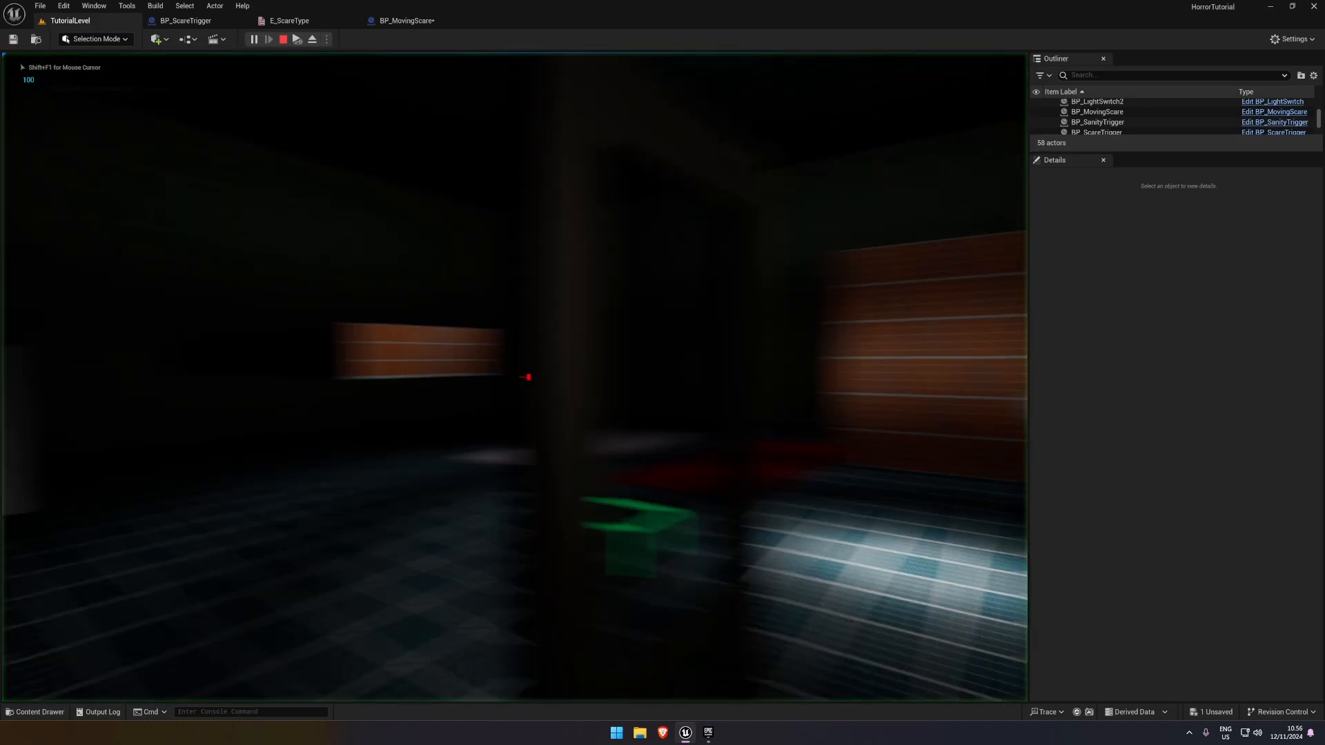
{"action": "key", "text": "w"}
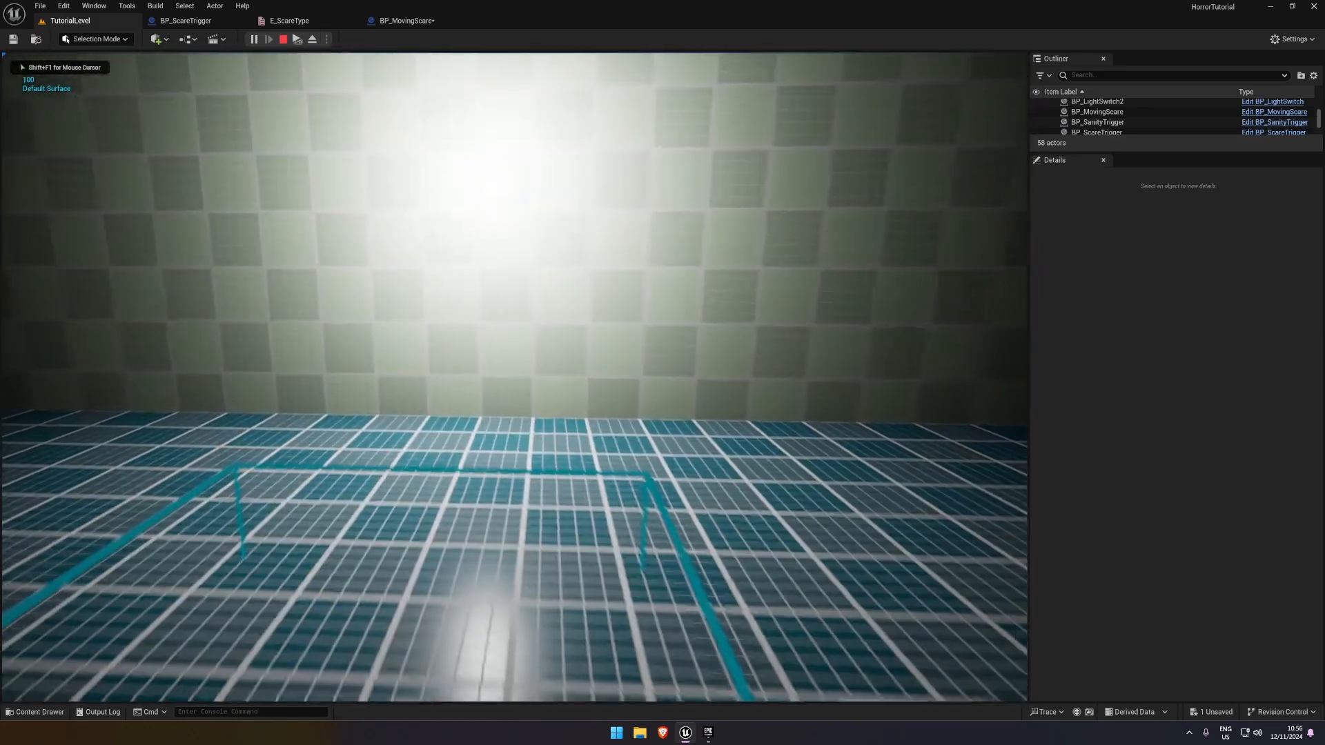
{"action": "key", "text": "Escape"}
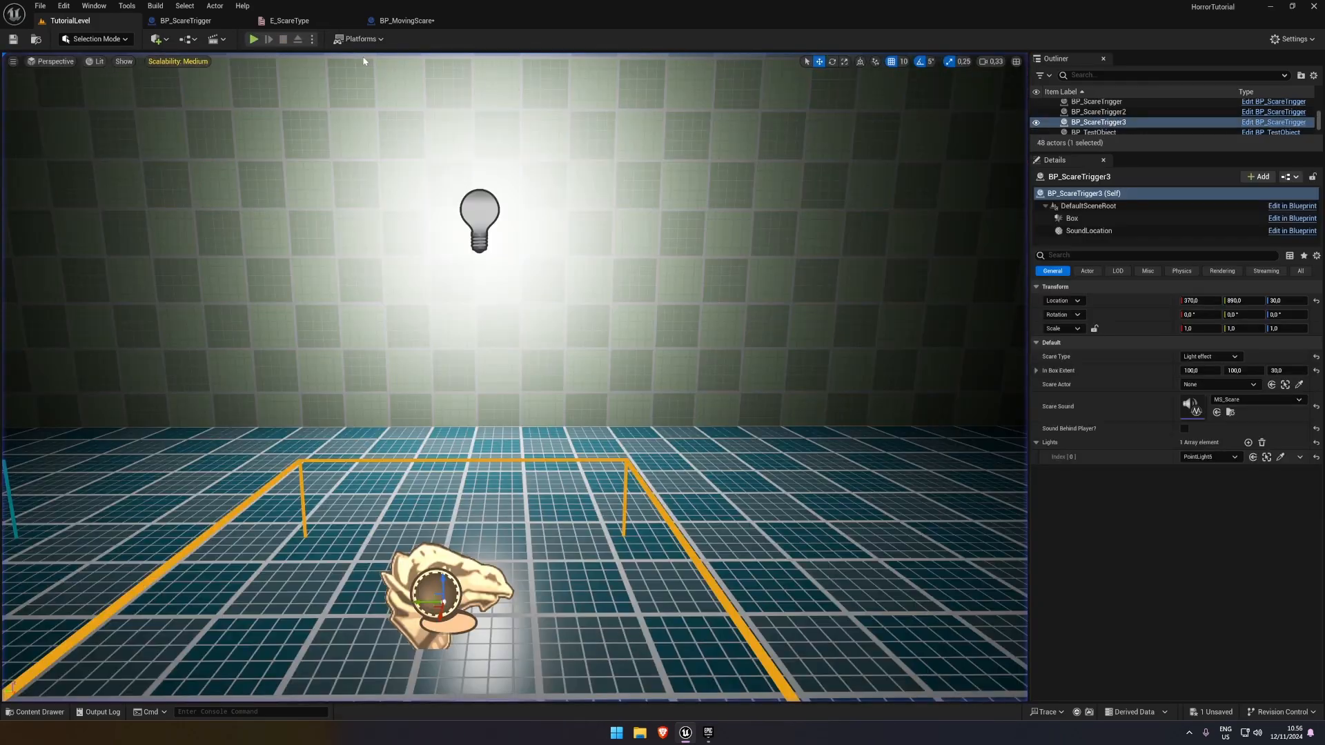
Return to BP_ScareTrigger's LightScare function and align the Light Component and Set Light Color nodes with the loop
{"action": "left_click", "coordinate": [394, 23]}
{"action": "left_click", "coordinate": [289, 20]}
{"action": "left_click", "coordinate": [185, 21]}
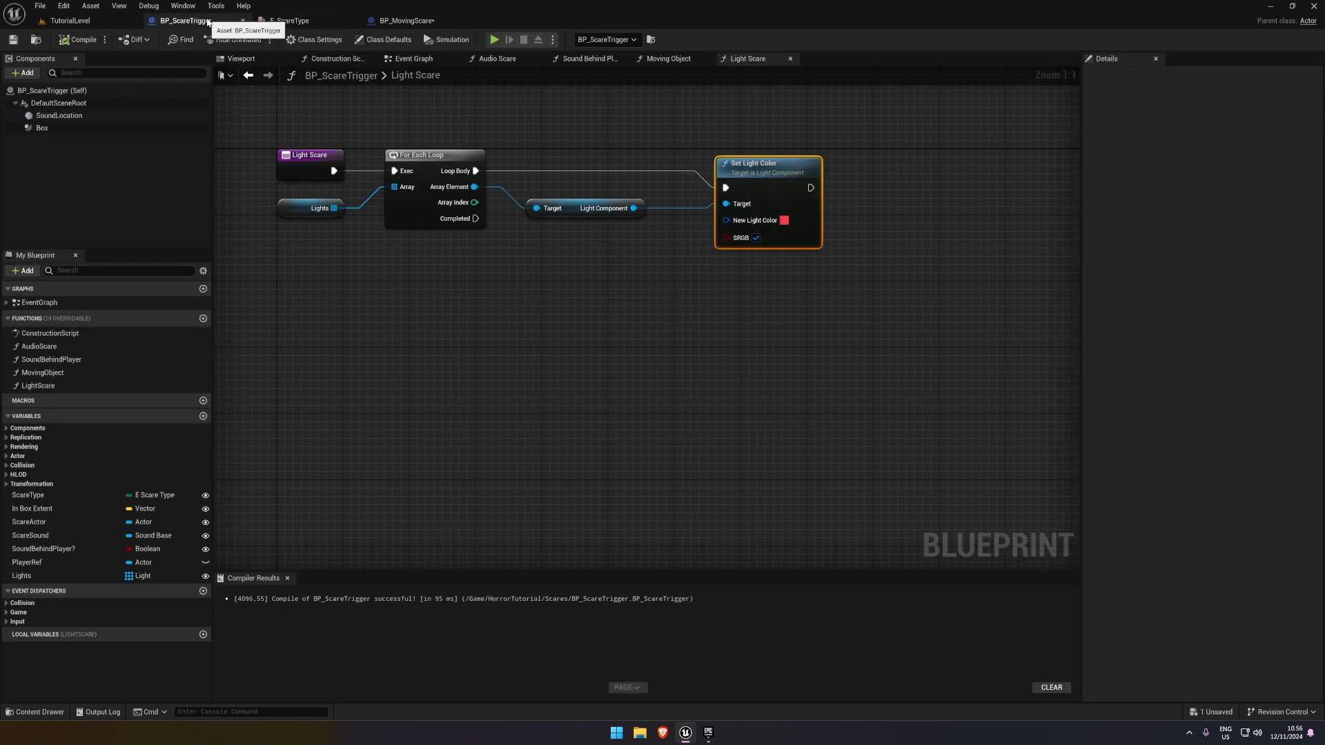
{"action": "left_click_drag", "start_coordinate": [574, 207], "coordinate": [572, 198]}
{"action": "left_click", "coordinate": [682, 197]}
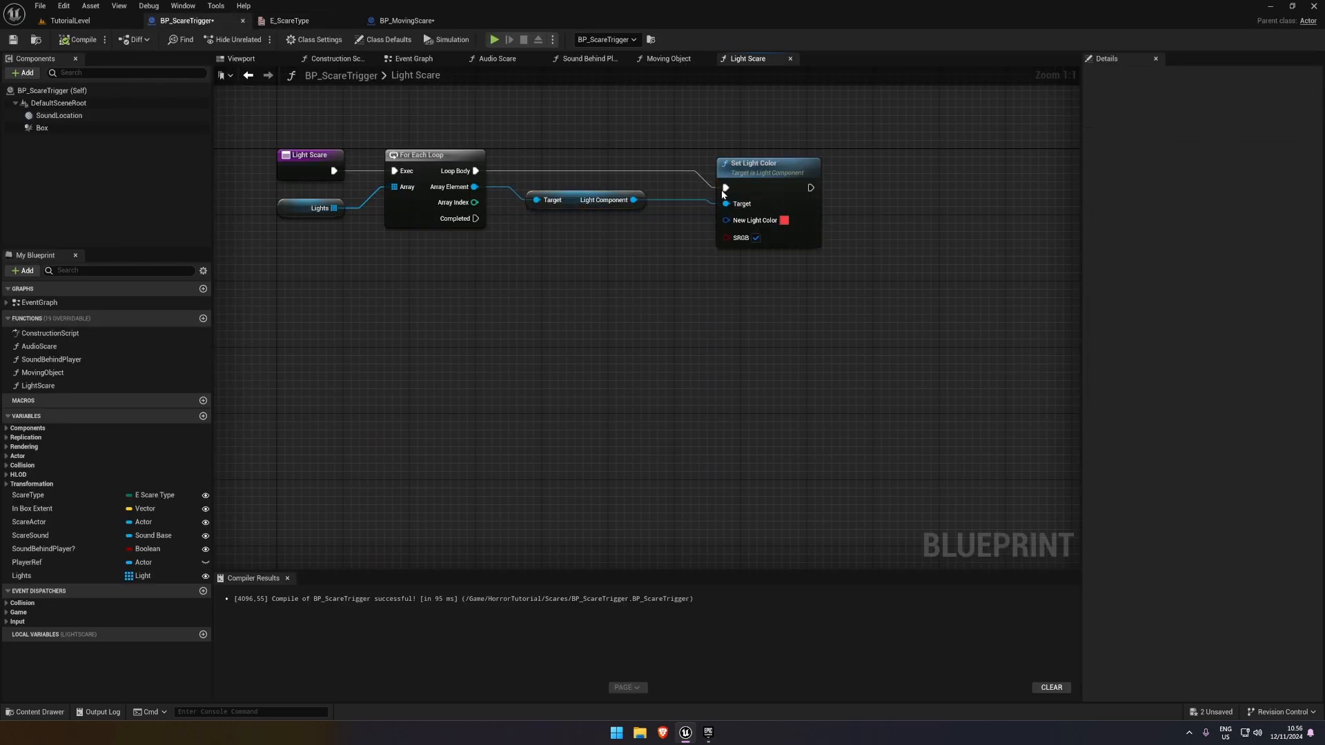
{"action": "left_click_drag", "start_coordinate": [742, 183], "coordinate": [750, 174]}
{"action": "left_click", "coordinate": [608, 294]}
Try to find a Timeline node for the LightScare function graph
{"action": "right_click", "coordinate": [594, 307]}
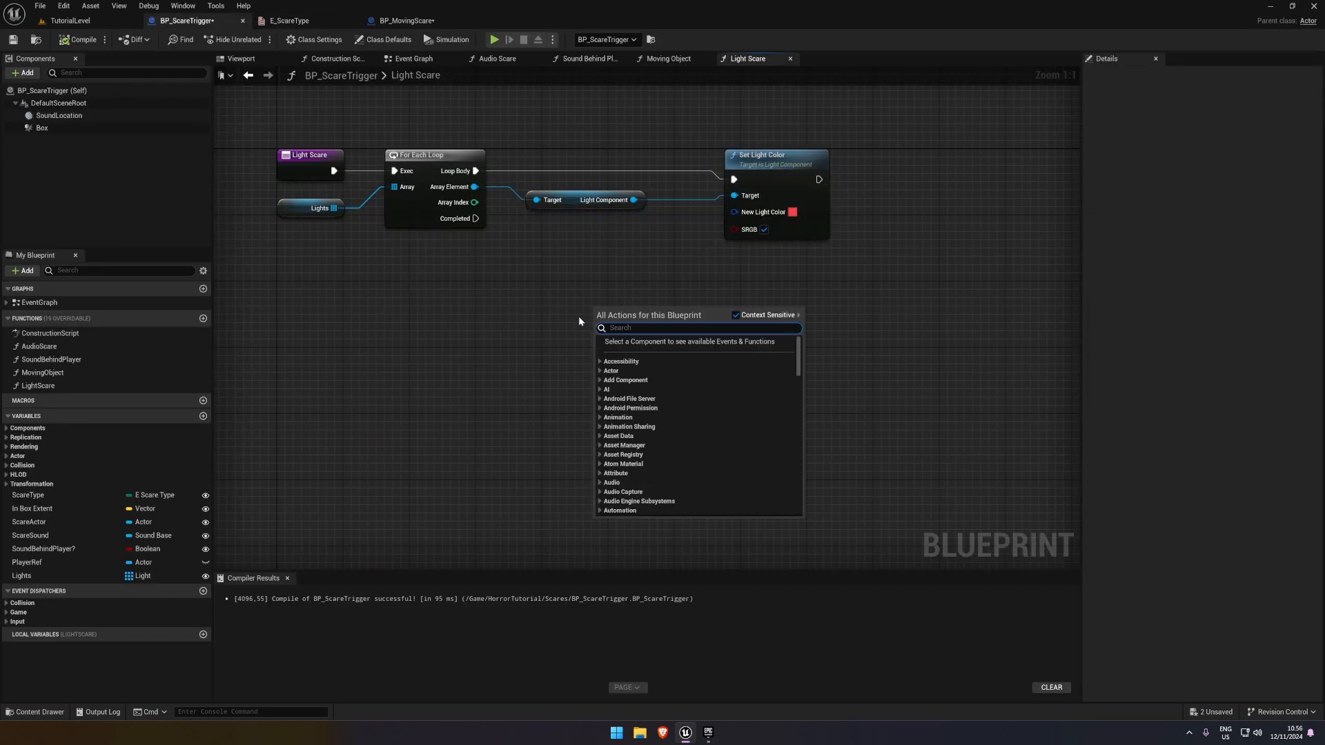
{"action": "left_click", "coordinate": [578, 316]}
{"action": "right_click", "coordinate": [572, 335]}
{"action": "type", "text": "timeline"}
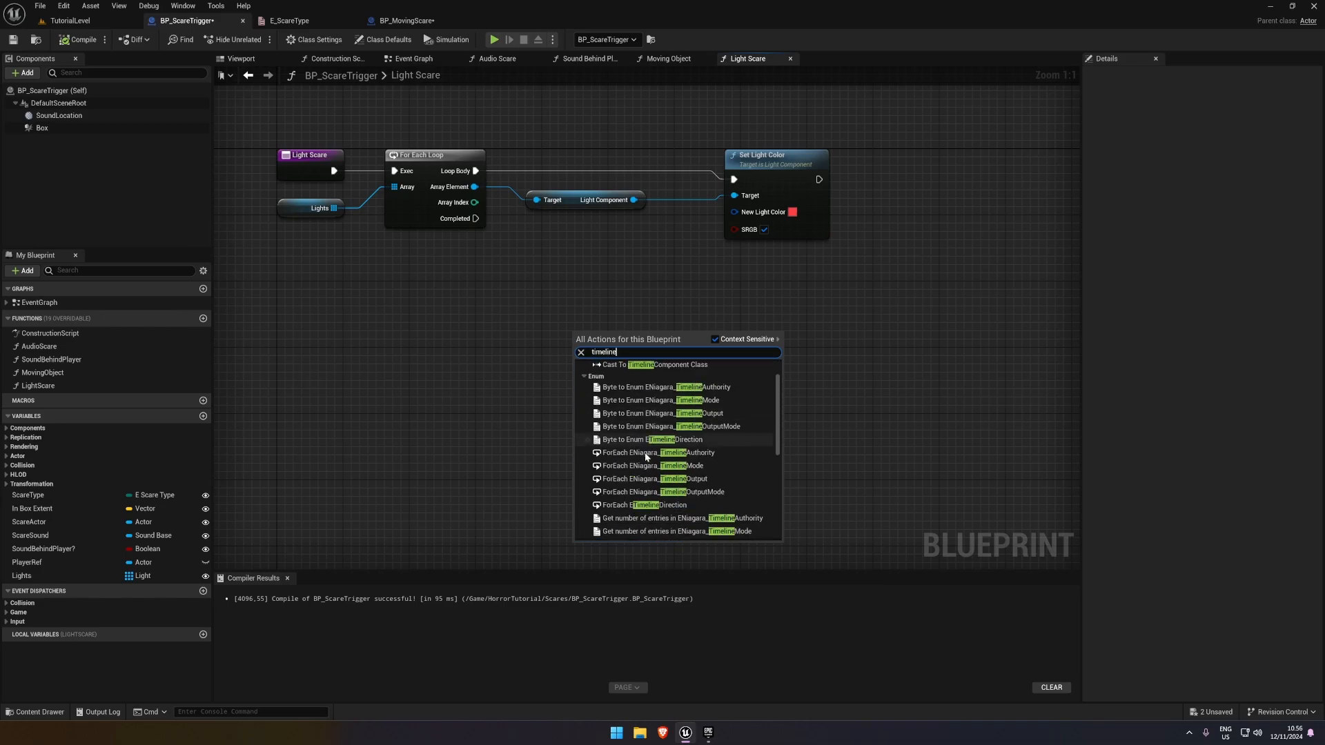
{"action": "scroll", "coordinate": [649, 457], "scroll_direction": "down", "scroll_amount": 6}
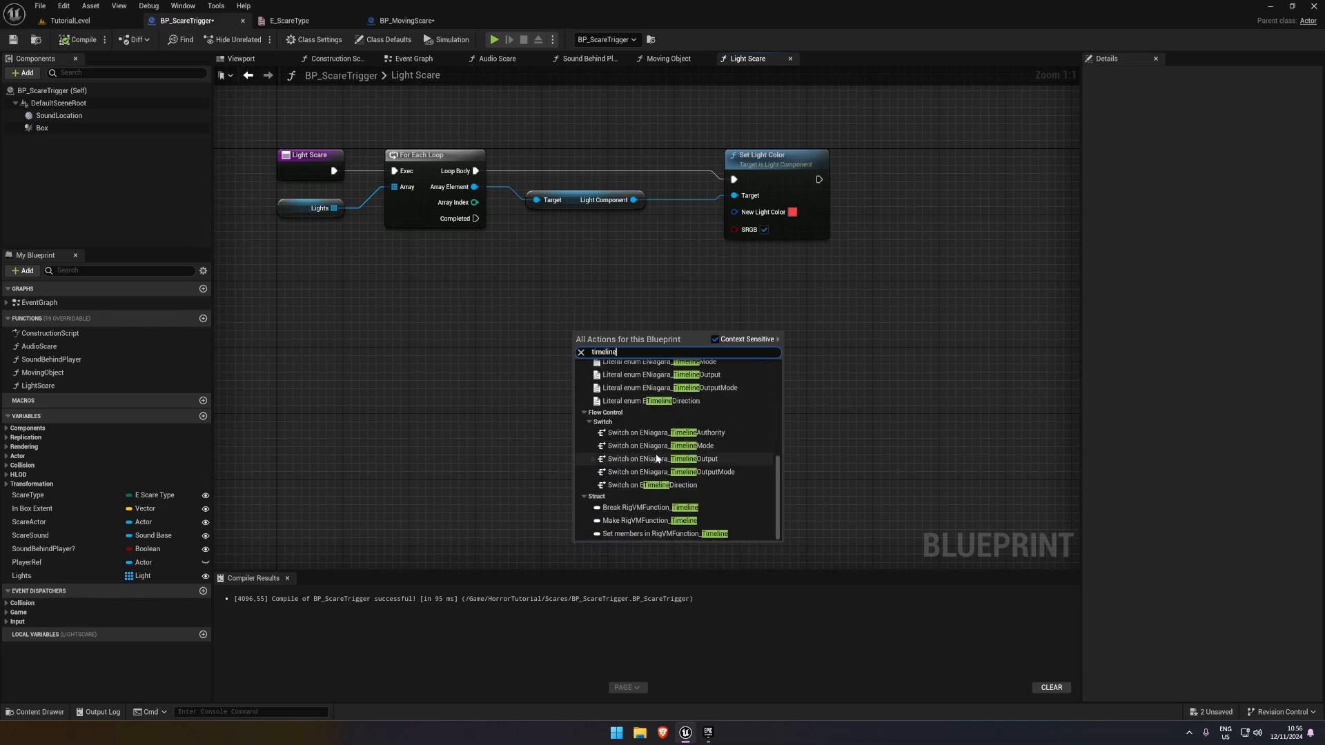
{"action": "left_click", "coordinate": [685, 146]}
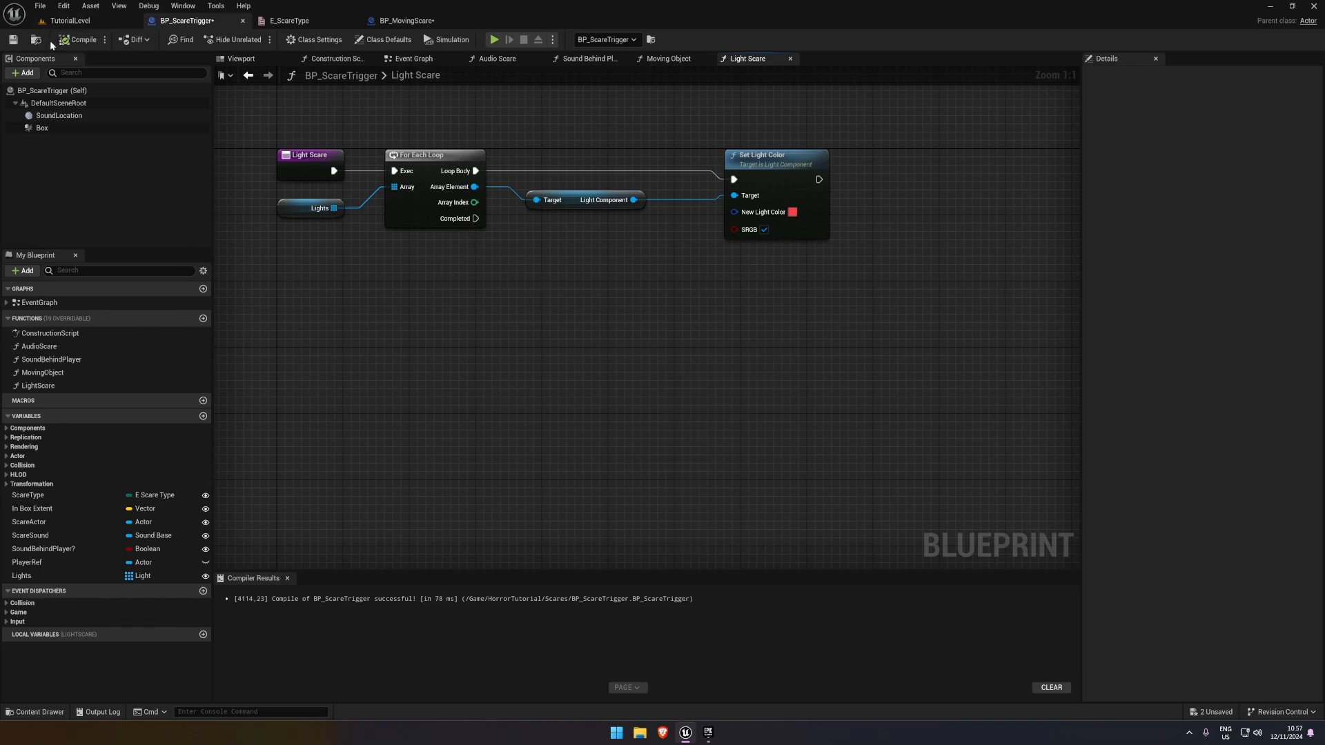
In BP_ScareTrigger's Event Graph, add a timeline named LightDim in the empty space below the Light Scare call
{"action": "left_click", "coordinate": [412, 59]}
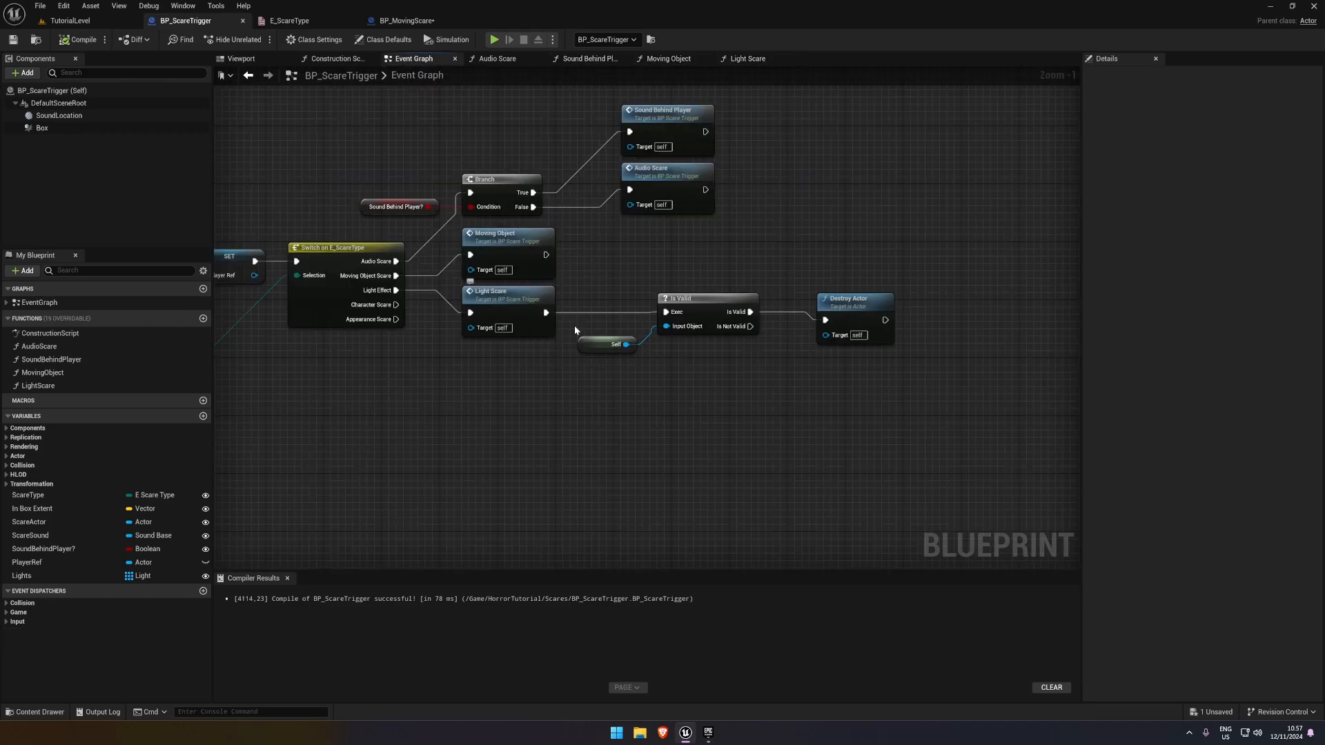
{"action": "right_click_drag", "start_coordinate": [747, 119], "coordinate": [731, 66]}
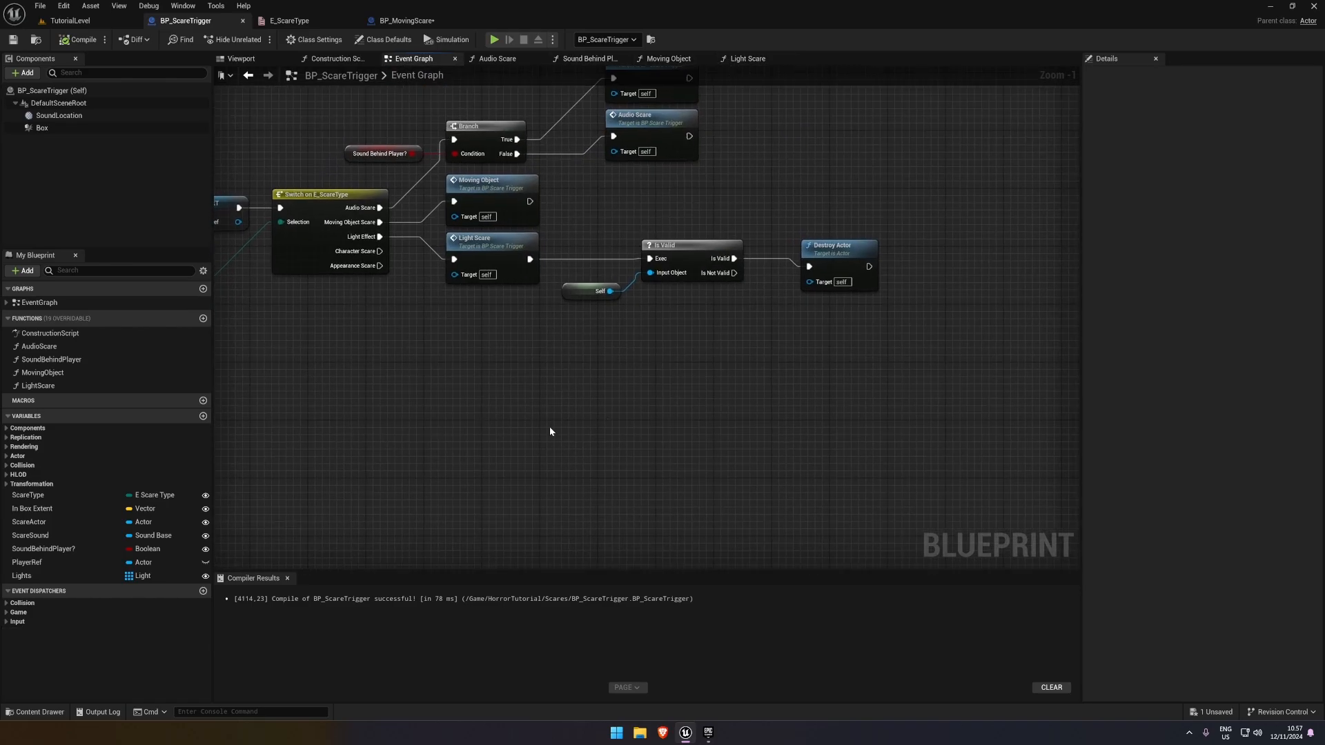
{"action": "right_click", "coordinate": [550, 431]}
{"action": "type", "text": "Timeline"}
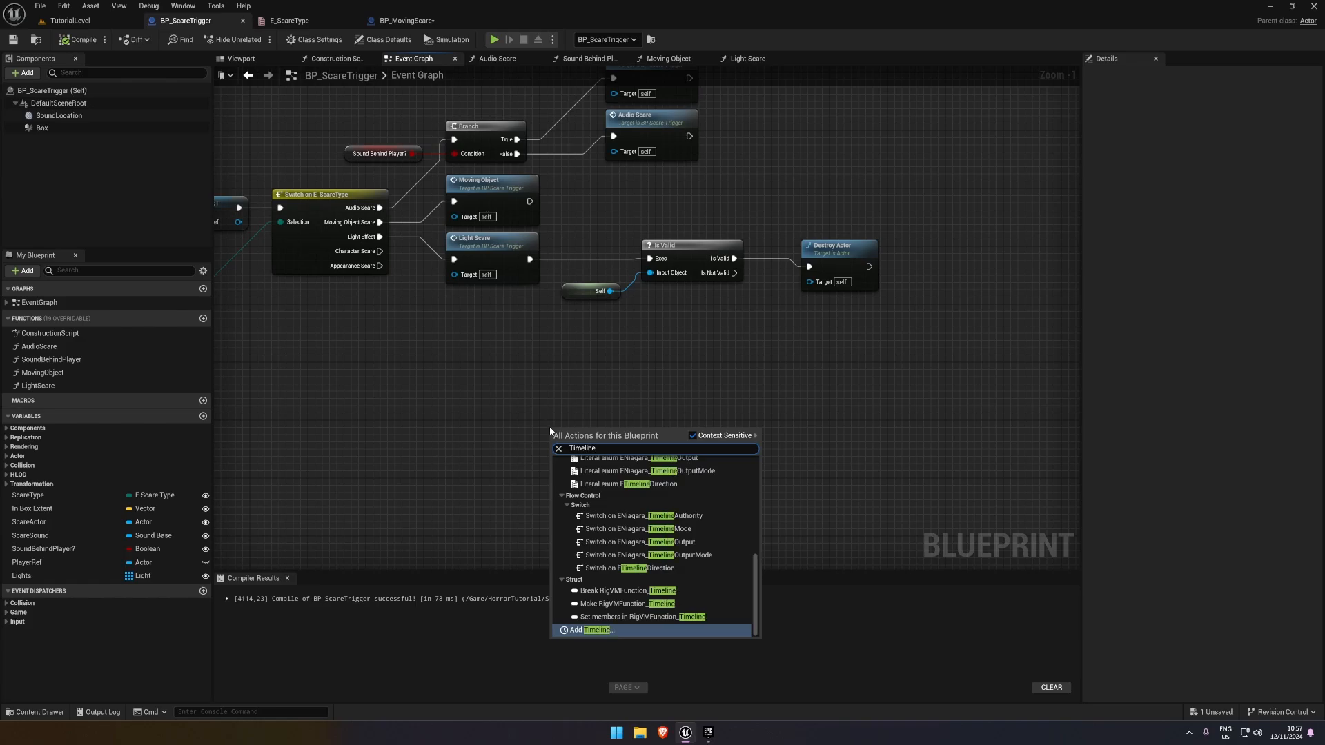
{"action": "key", "text": "Return"}
{"action": "type", "text": "LightDi"}
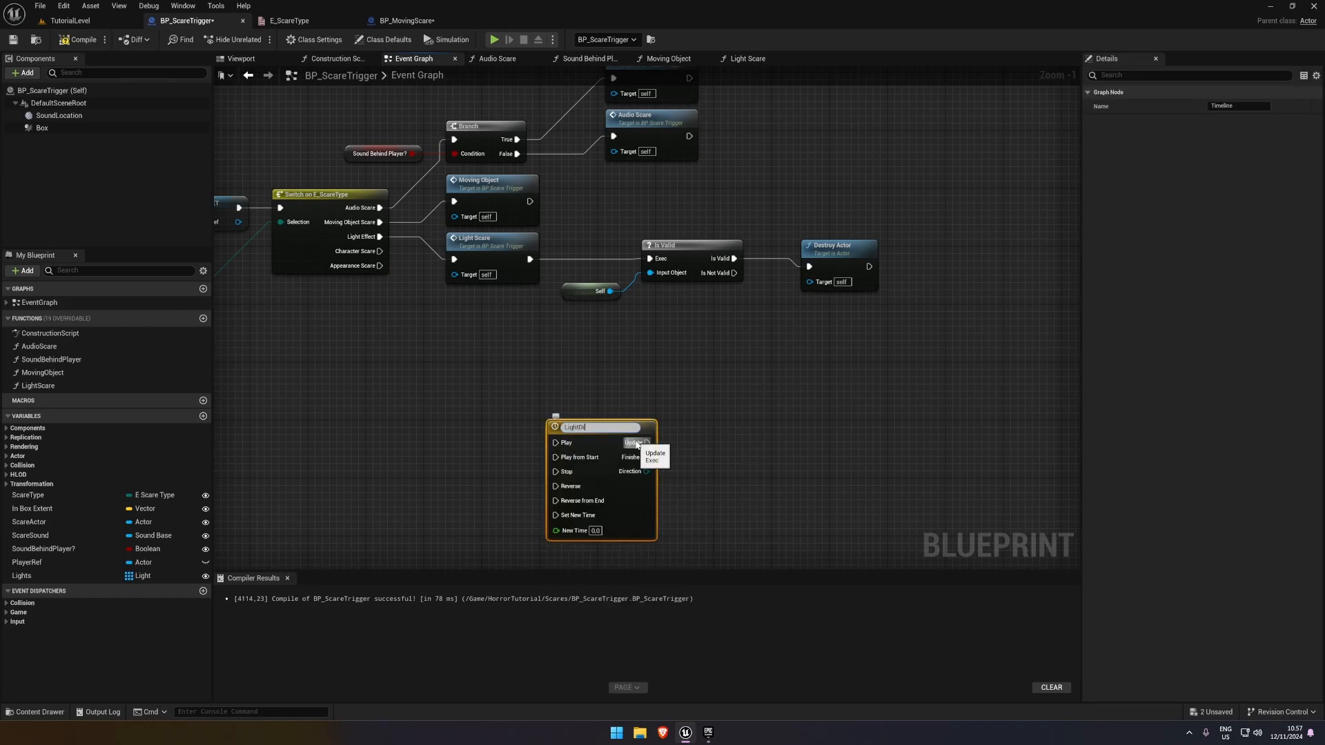
{"action": "type", "text": "m"}
{"action": "key", "text": "Return"}
Open the LightDim timeline, set its length to 2.00, and add a float track
{"action": "double_click", "coordinate": [503, 354]}
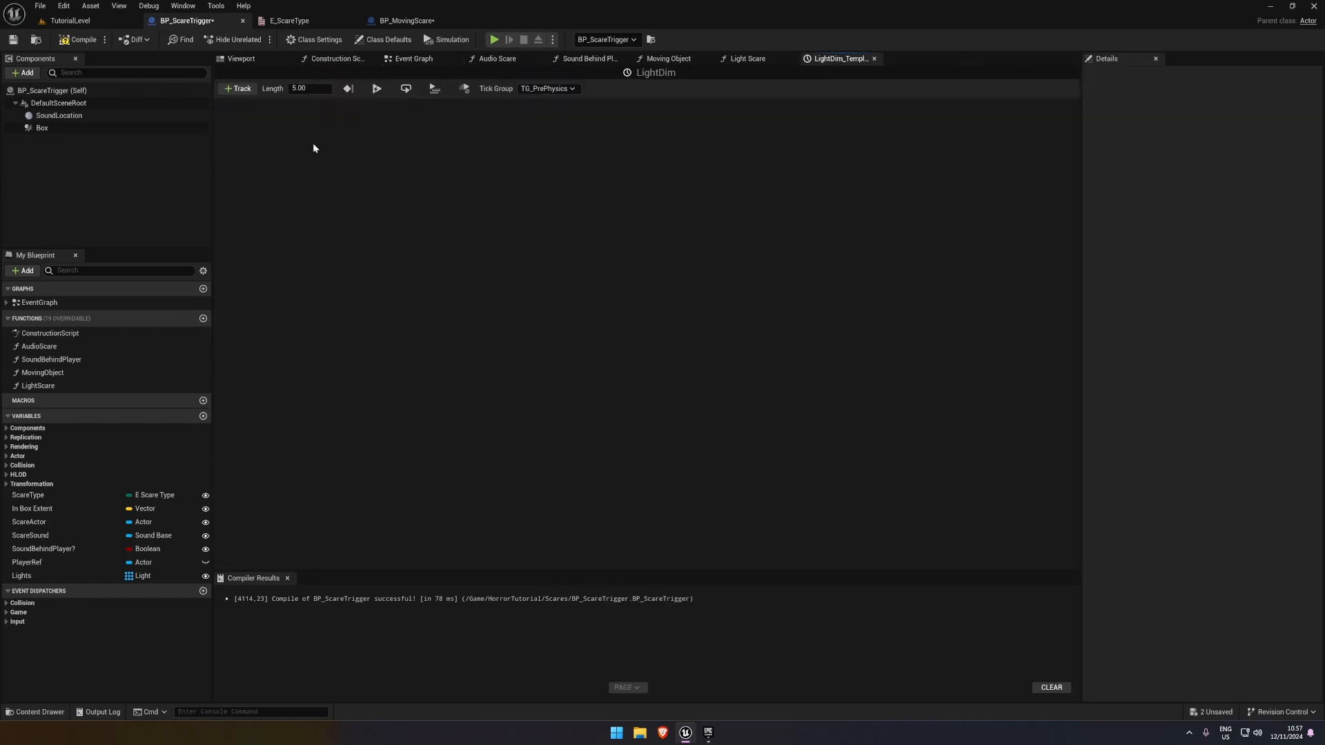
{"action": "left_click", "coordinate": [237, 88]}
{"action": "left_click", "coordinate": [304, 88]}
{"action": "type", "text": "2"}
{"action": "key", "text": "Return"}
{"action": "left_click", "coordinate": [237, 88]}
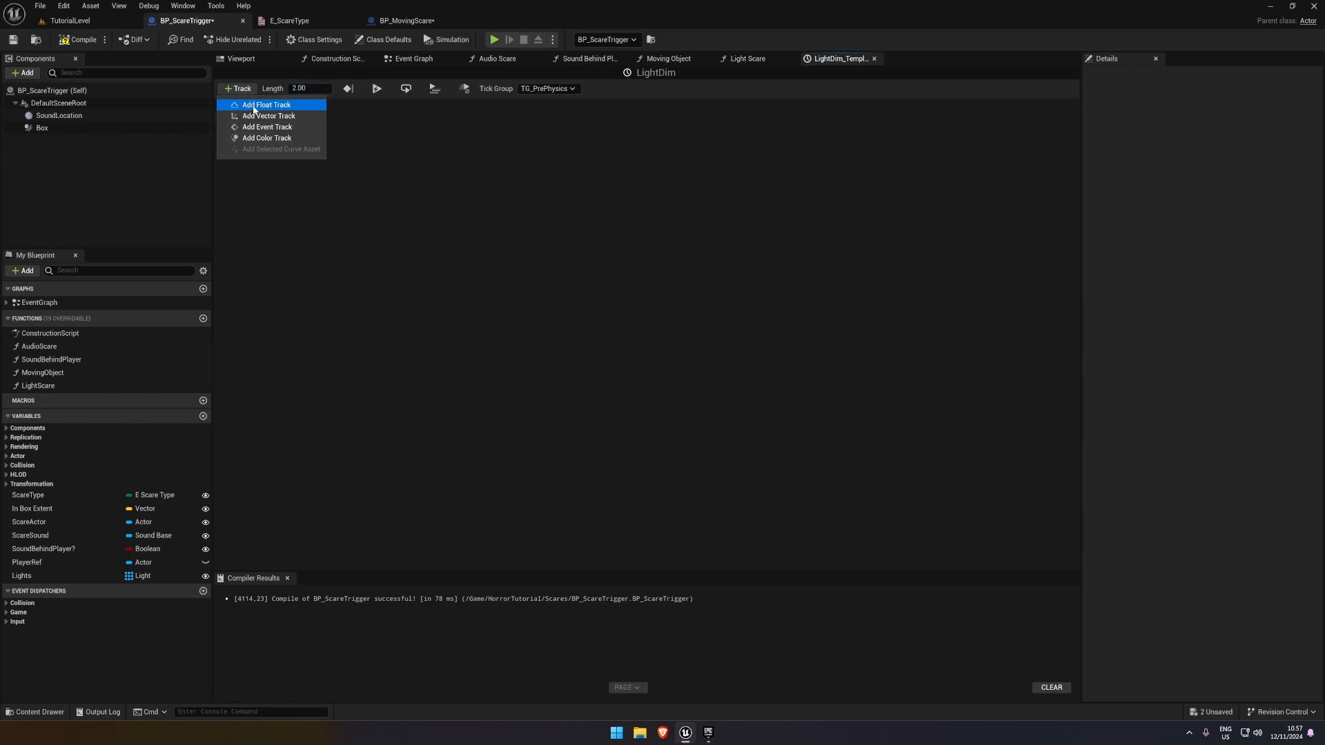
{"action": "left_click", "coordinate": [283, 105]}
Add two keys to the float track: one at time 0 with value 0, another at time 2 with value 1
{"action": "right_click", "coordinate": [345, 190]}
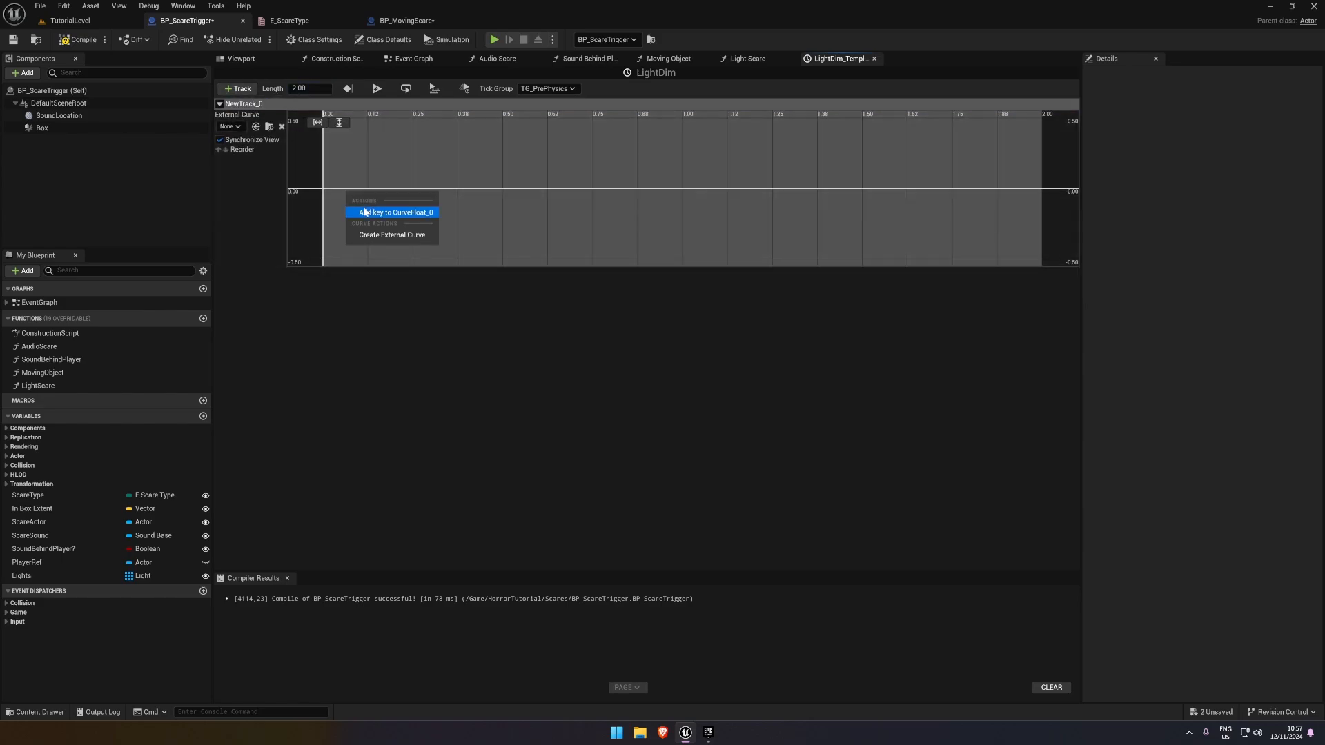
{"action": "left_click", "coordinate": [386, 210]}
{"action": "right_click", "coordinate": [753, 198]}
{"action": "left_click", "coordinate": [768, 215]}
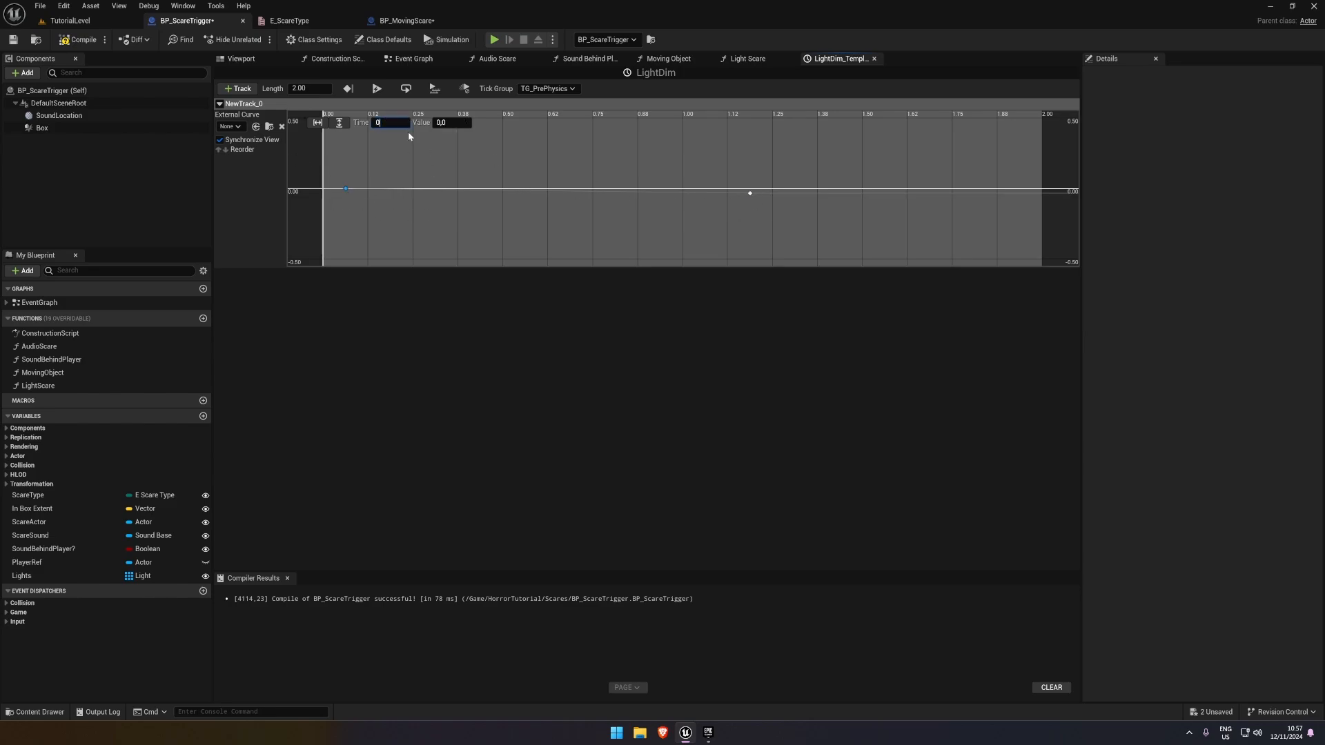
{"action": "key", "text": "Return"}
{"action": "left_click", "coordinate": [745, 200]}
{"action": "left_click", "coordinate": [749, 193]}
{"action": "left_click", "coordinate": [552, 168]}
{"action": "scroll", "coordinate": [556, 169], "scroll_direction": "down", "scroll_amount": 5}
{"action": "left_click", "coordinate": [905, 191]}
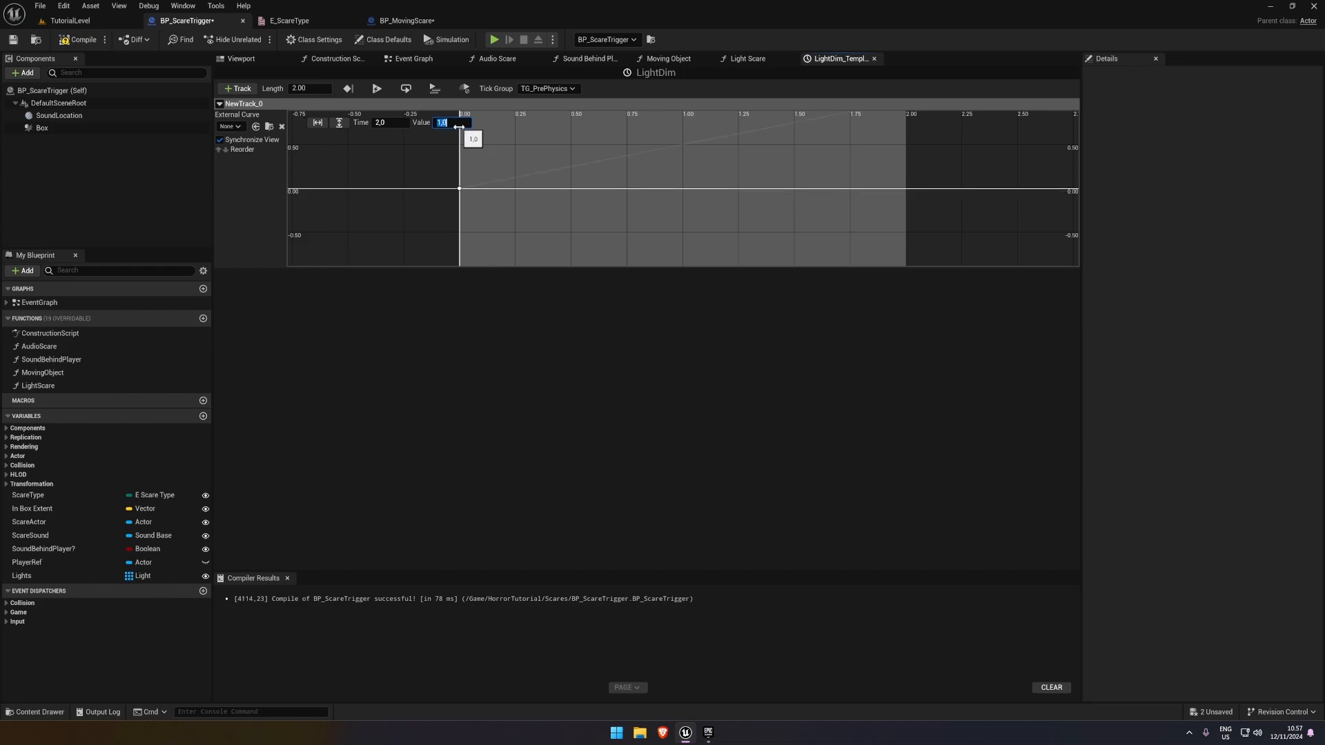
Smooth the float curve at both of its keys, and compile and save the blueprint
{"action": "scroll", "coordinate": [597, 161], "scroll_direction": "down", "scroll_amount": 3}
{"action": "left_click_drag", "start_coordinate": [421, 118], "coordinate": [854, 230]}
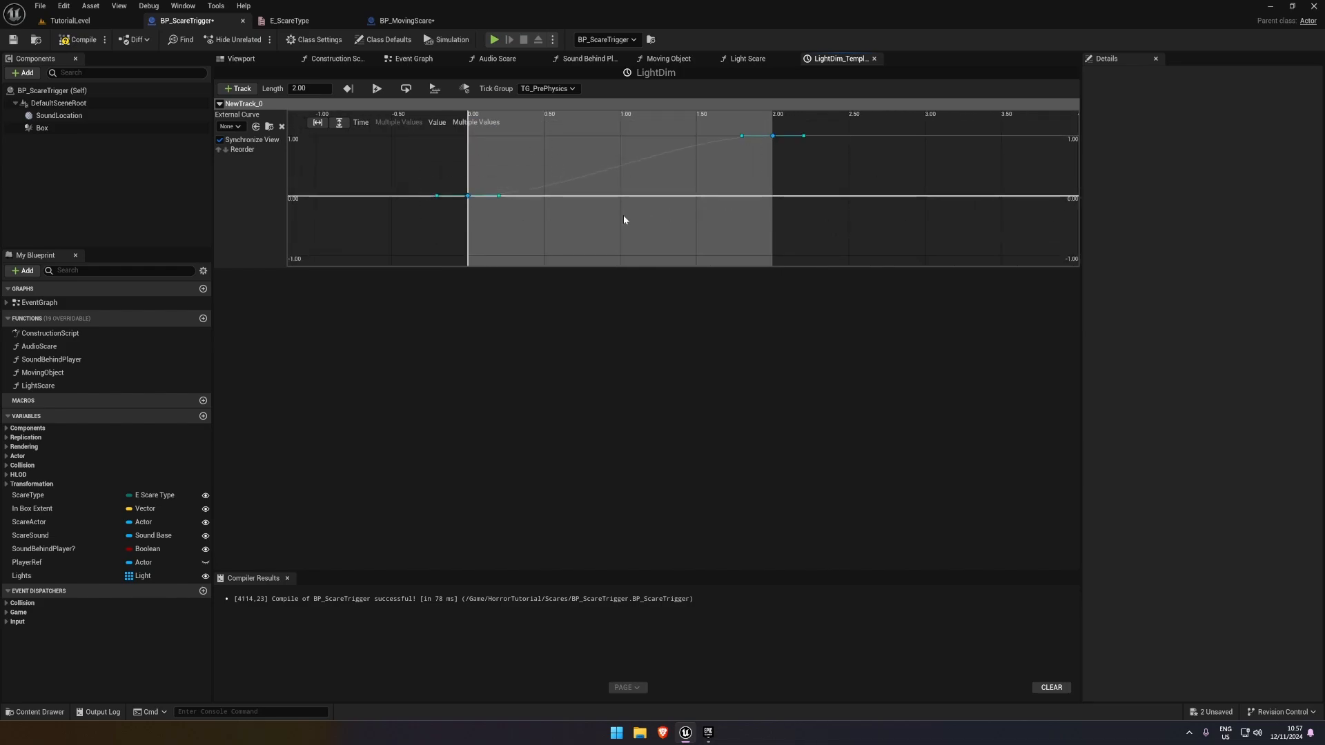
{"action": "left_click", "coordinate": [623, 219]}
{"action": "key", "text": "ctrl+s"}
Rename the LightDim timeline's float track as Dim Lights
{"action": "left_click", "coordinate": [762, 62]}
{"action": "right_click_drag", "start_coordinate": [636, 263], "coordinate": [646, 255]}
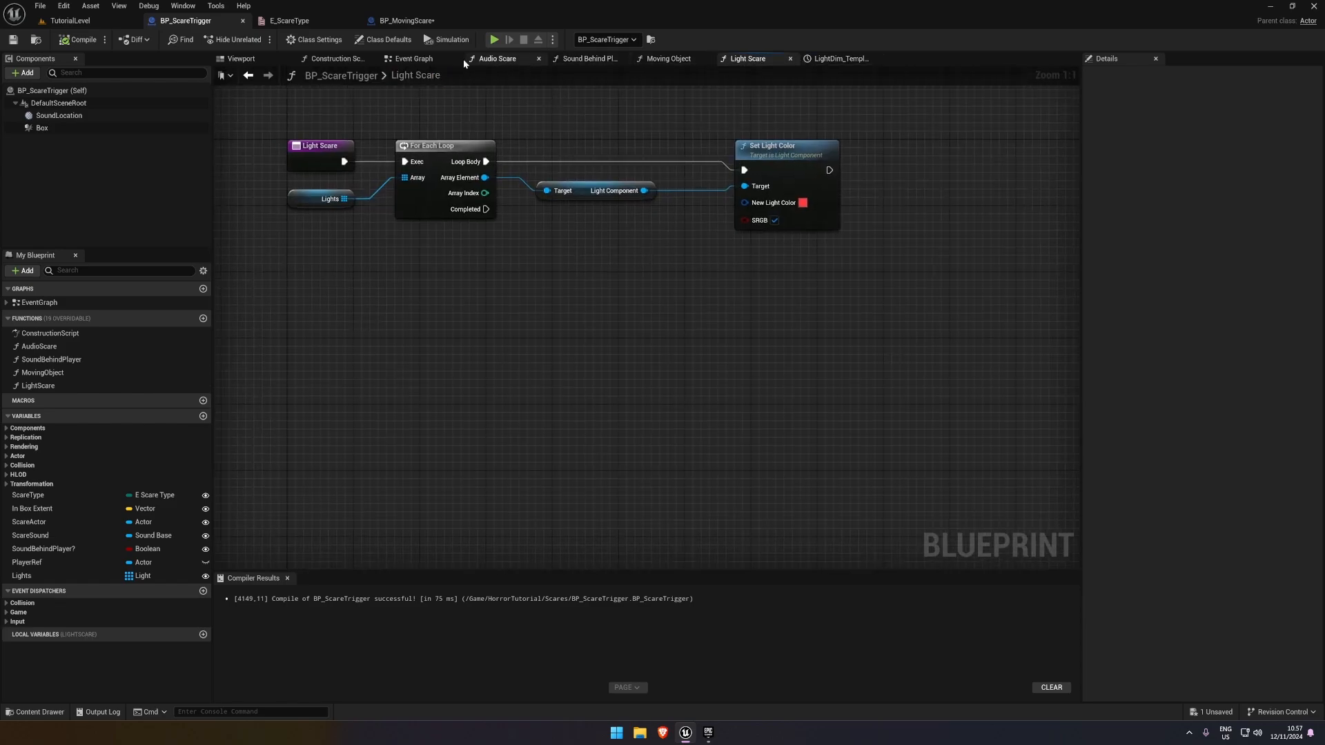
{"action": "left_click", "coordinate": [414, 59]}
{"action": "right_click_drag", "start_coordinate": [605, 358], "coordinate": [573, 306]}
{"action": "double_click", "coordinate": [470, 289]}
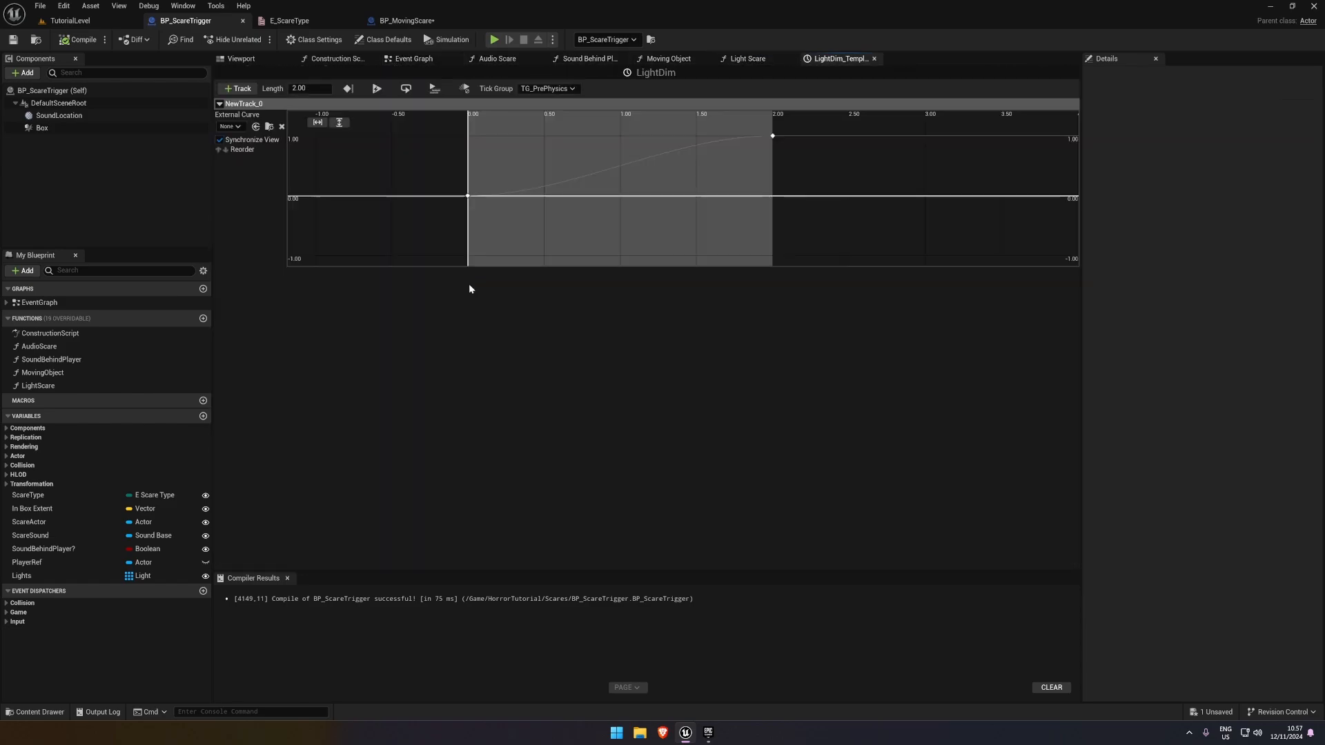
{"action": "double_click", "coordinate": [253, 105]}
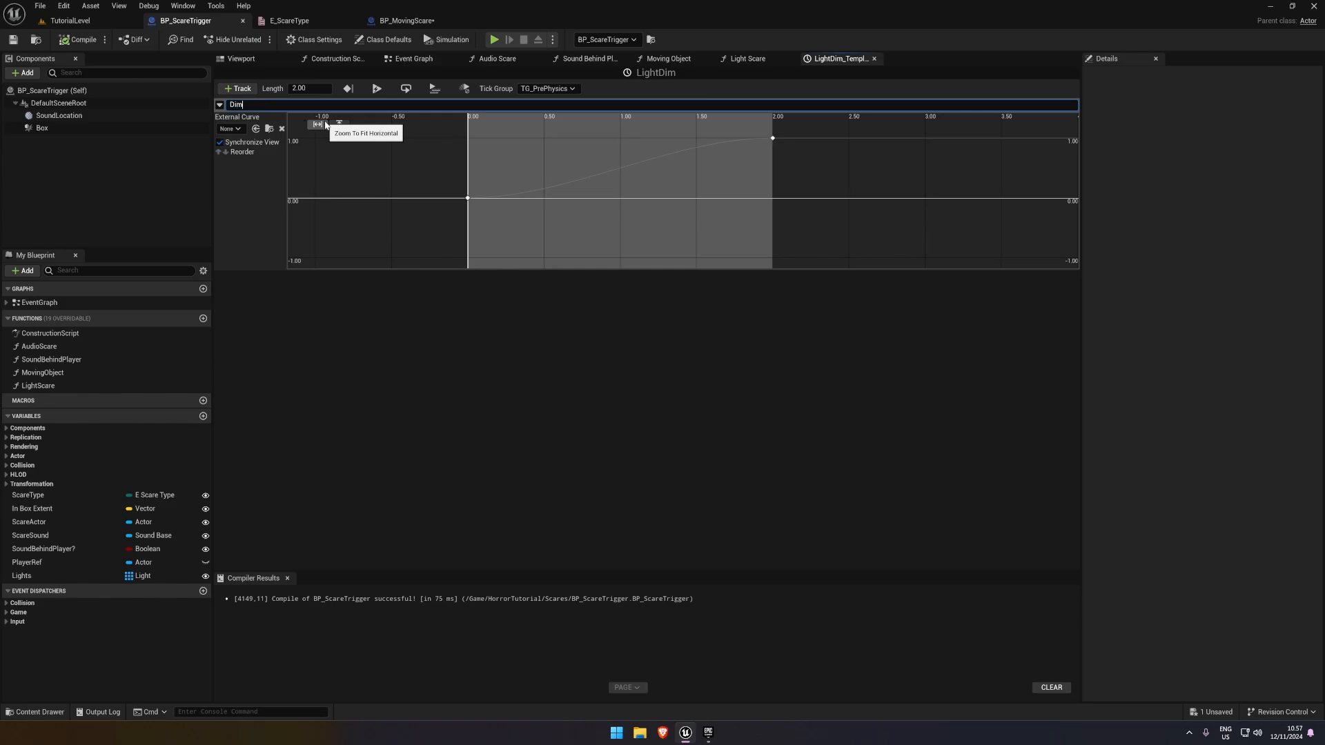
{"action": "type", "text": "Dim Lights"}
{"action": "key", "text": "Return"}
In the Event Graph, reposition the LightDim timeline node below the Is Valid check, leaving room for an event before it
{"action": "left_click", "coordinate": [414, 59]}
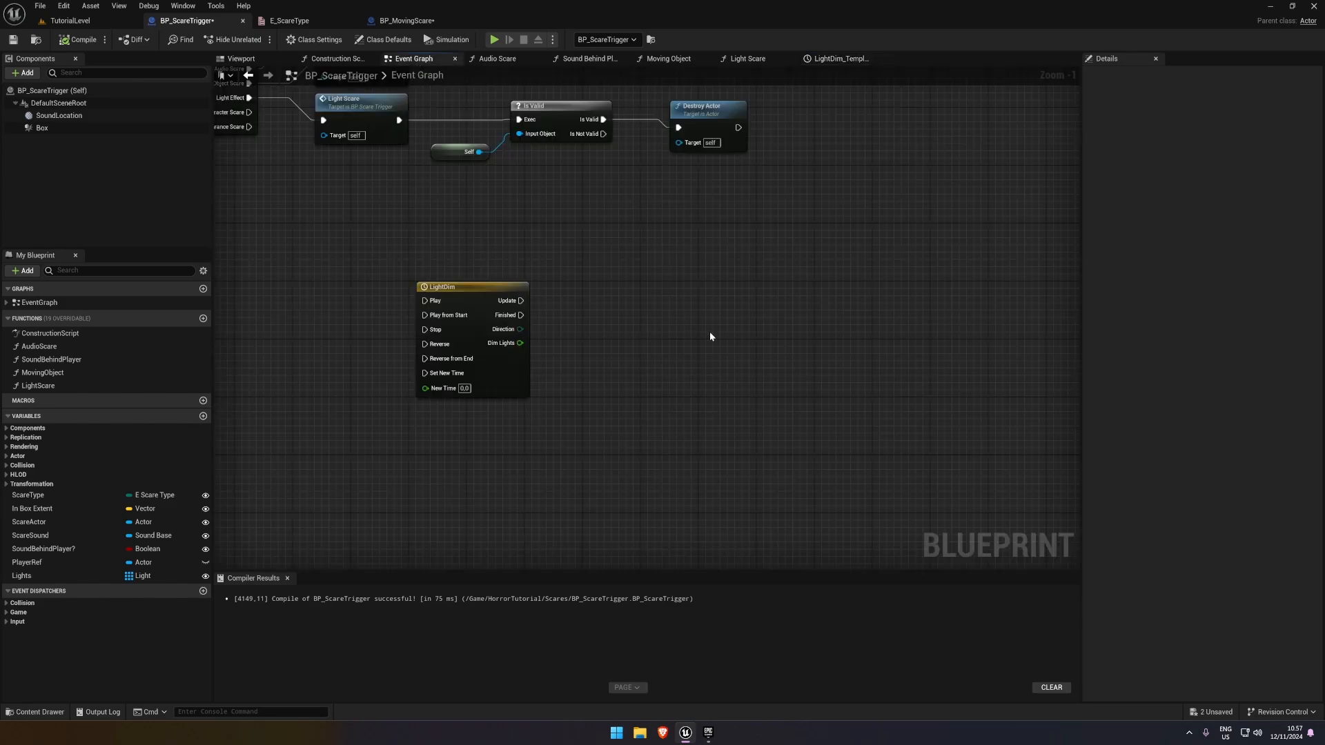
{"action": "left_click_drag", "start_coordinate": [486, 286], "coordinate": [472, 294]}
{"action": "right_click_drag", "start_coordinate": [592, 286], "coordinate": [589, 280]}
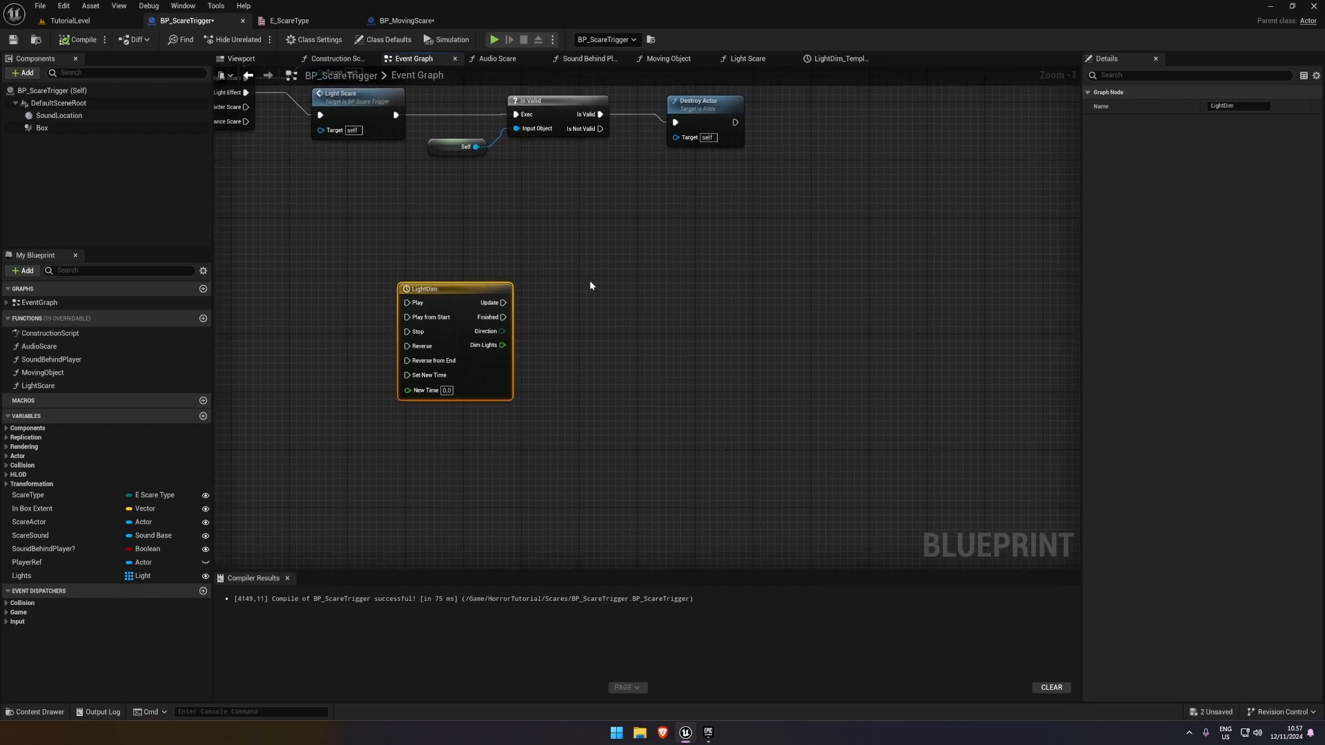
{"action": "key", "text": "ctrl+s"}
{"action": "left_click", "coordinate": [584, 271]}
{"action": "left_click_drag", "start_coordinate": [478, 288], "coordinate": [479, 302]}
{"action": "right_click_drag", "start_coordinate": [551, 289], "coordinate": [608, 327]}
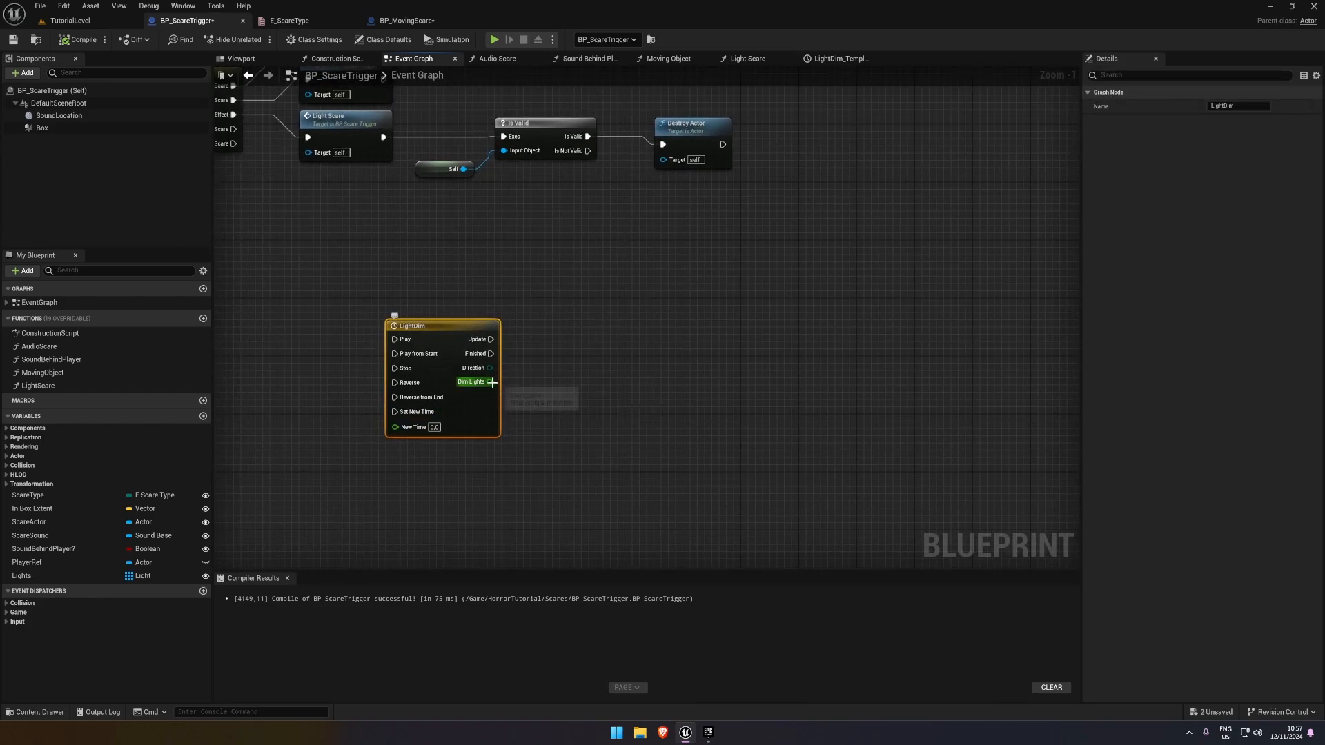
{"action": "left_click", "coordinate": [568, 362]}
{"action": "left_click", "coordinate": [432, 322]}
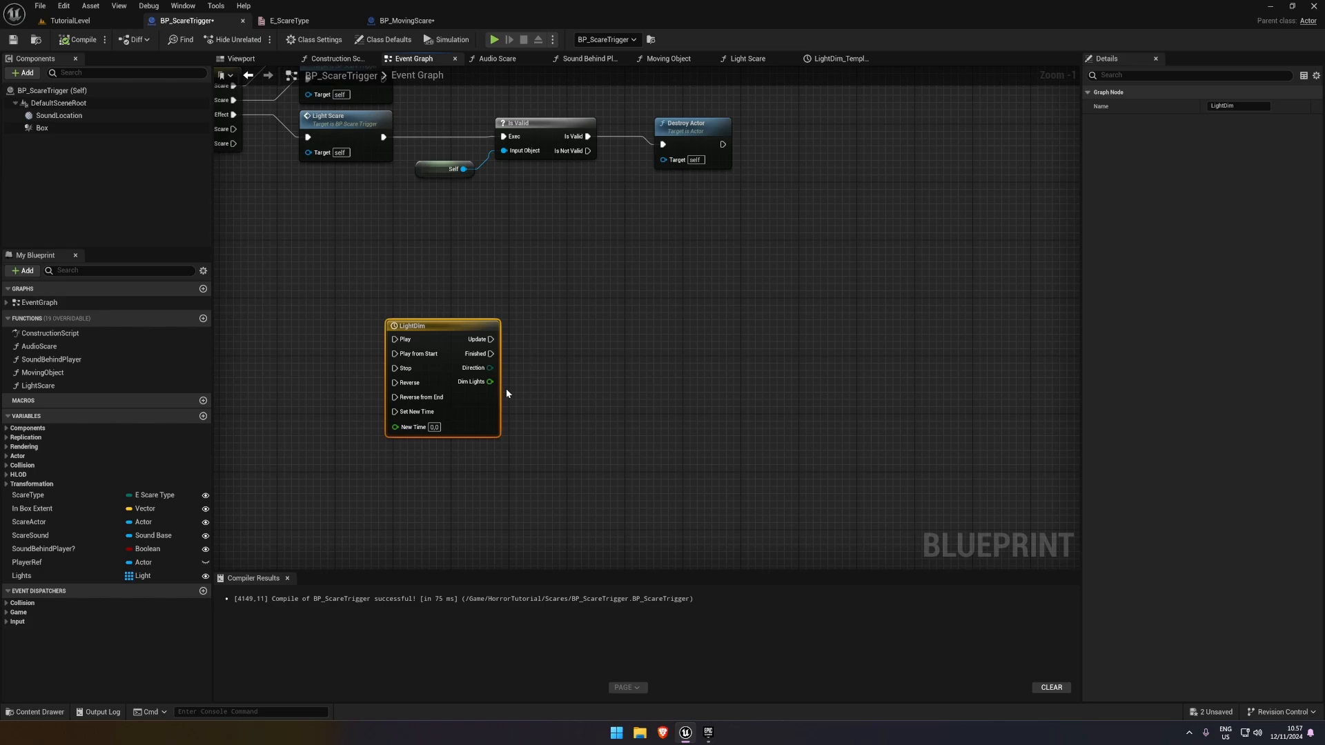
{"action": "left_click_drag", "start_coordinate": [427, 323], "coordinate": [537, 330]}
{"action": "left_click", "coordinate": [384, 329]}
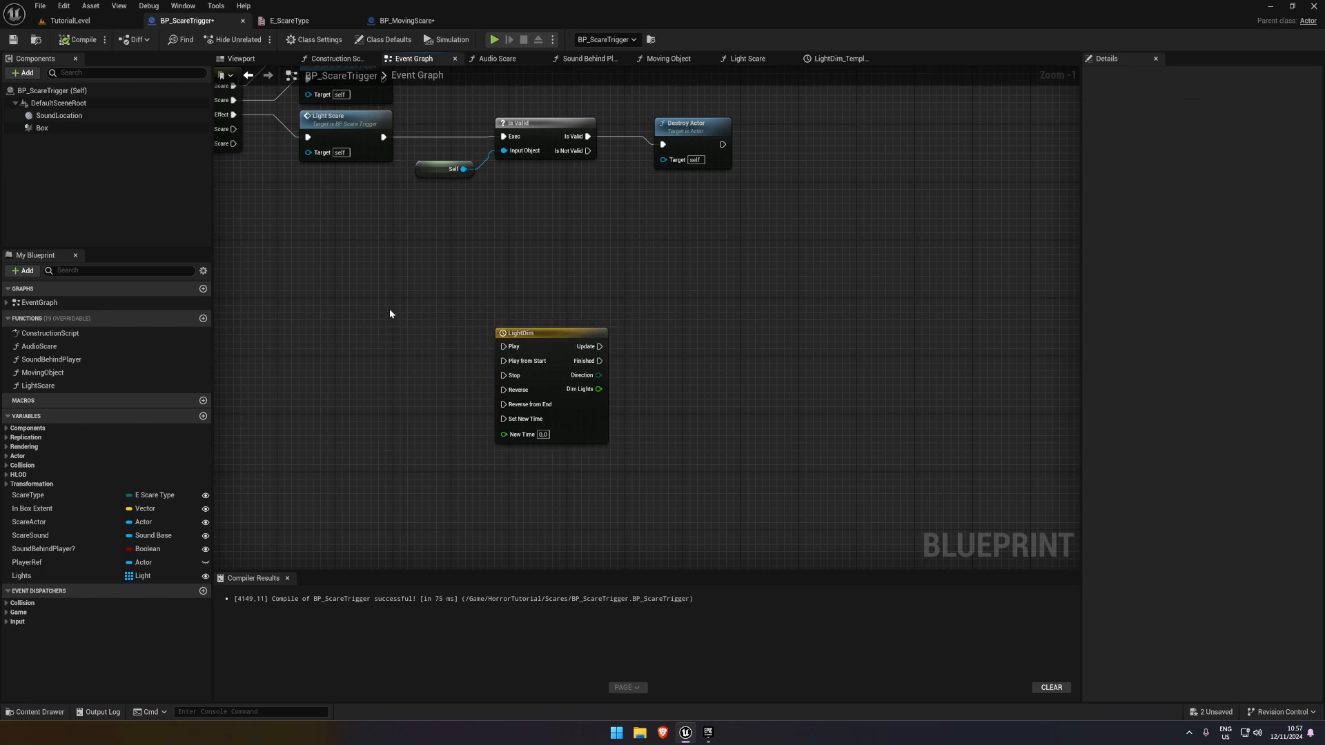
Add a custom event named DimLight, connect it to the LightDim timeline's Play input, and align it with that input
{"action": "right_click", "coordinate": [390, 313]}
{"action": "type", "text": "custom"}
{"action": "key", "text": "Return"}
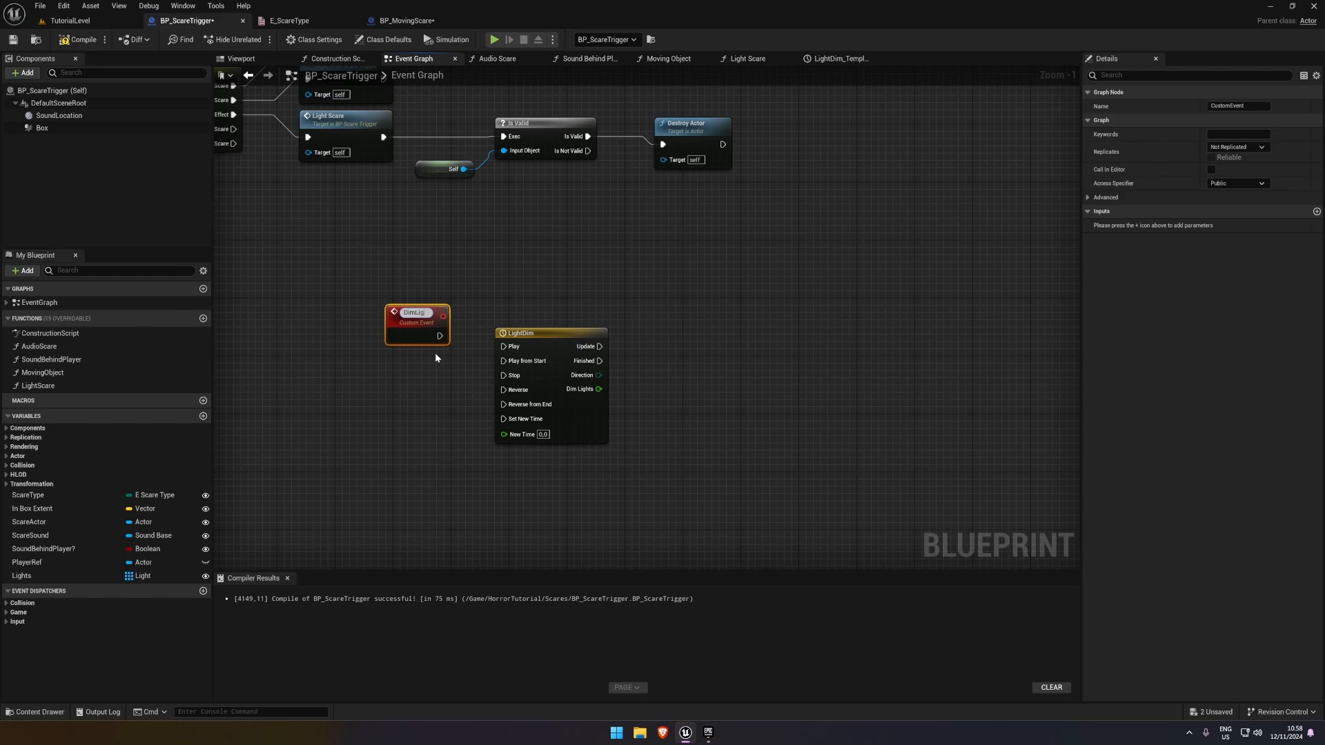
{"action": "type", "text": "DimLight"}
{"action": "key", "text": "Return"}
{"action": "left_click_drag", "start_coordinate": [440, 334], "coordinate": [509, 347]}
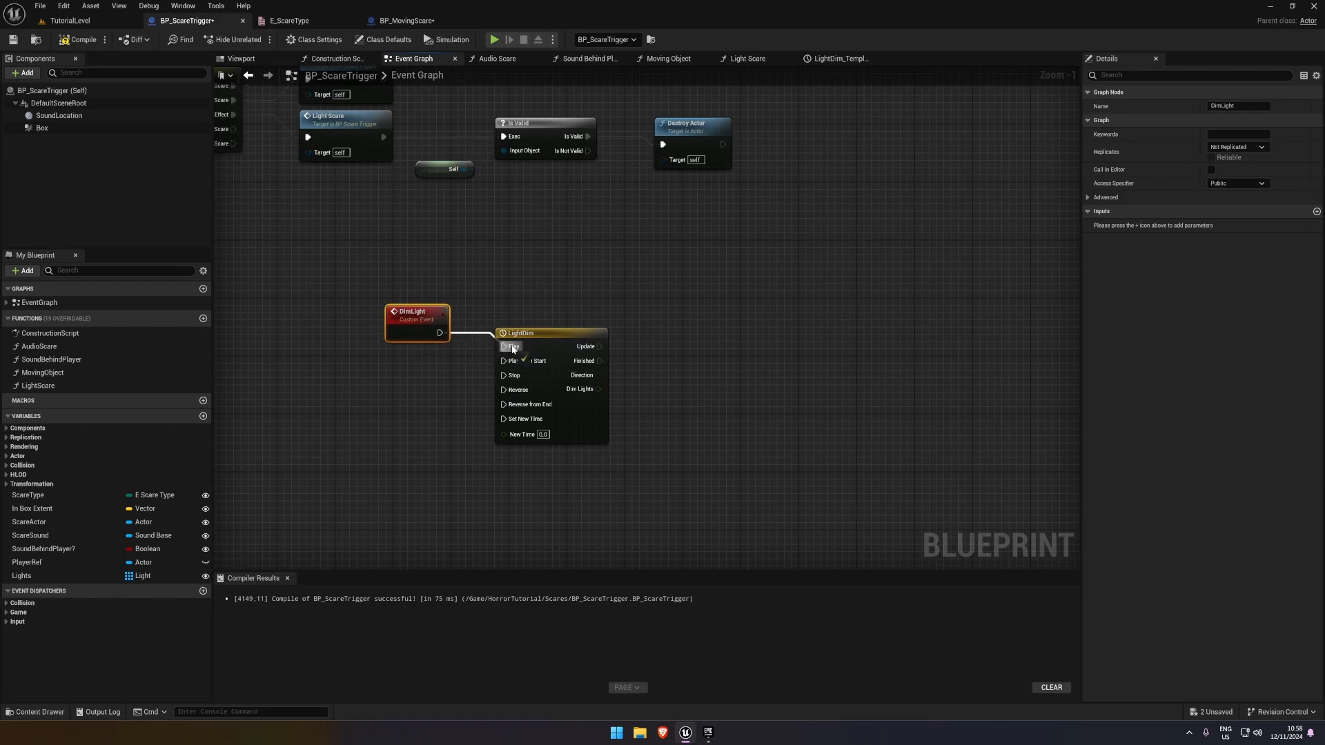
{"action": "left_click_drag", "start_coordinate": [406, 313], "coordinate": [408, 334]}
{"action": "left_click_drag", "start_coordinate": [352, 302], "coordinate": [545, 366]}
{"action": "left_click", "coordinate": [414, 371]}
{"action": "left_click", "coordinate": [414, 341]}
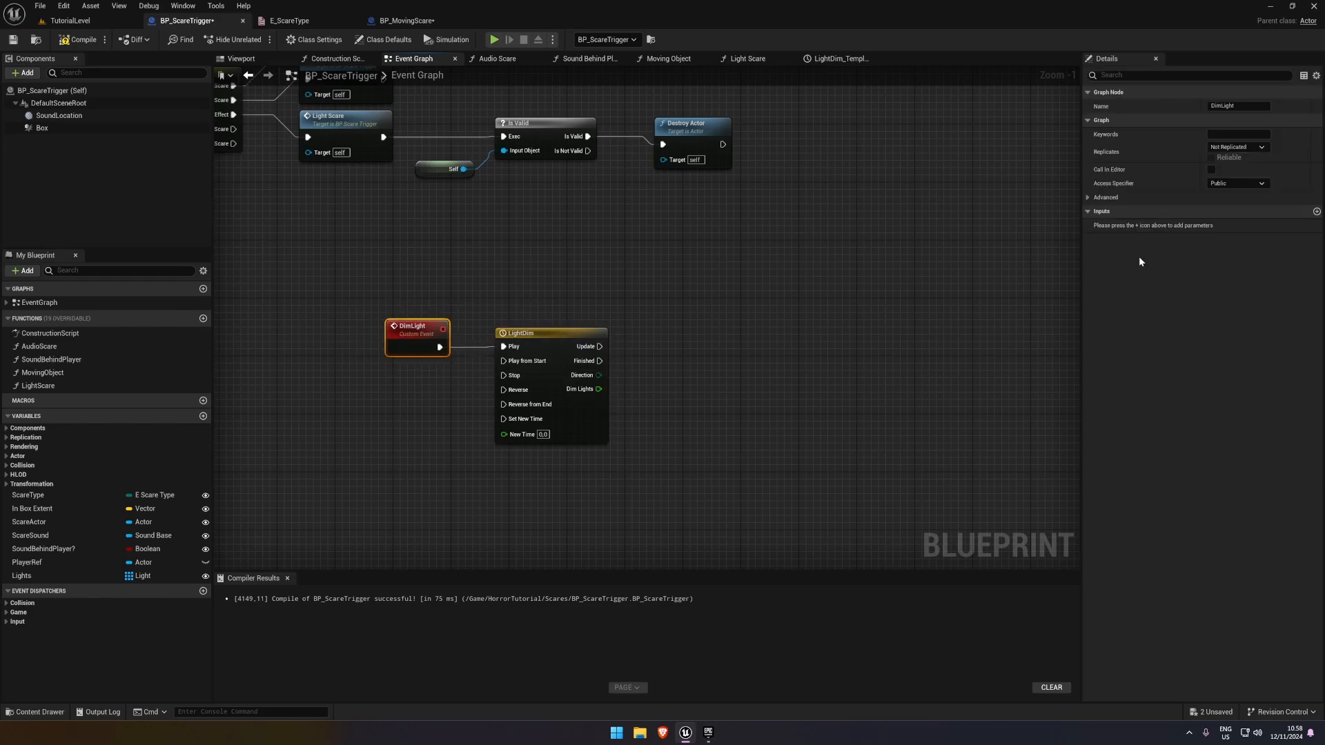
Add an input named Light, typed as a Light object reference, to the DimLight custom event
{"action": "left_click", "coordinate": [1317, 212]}
{"action": "left_click", "coordinate": [1246, 228]}
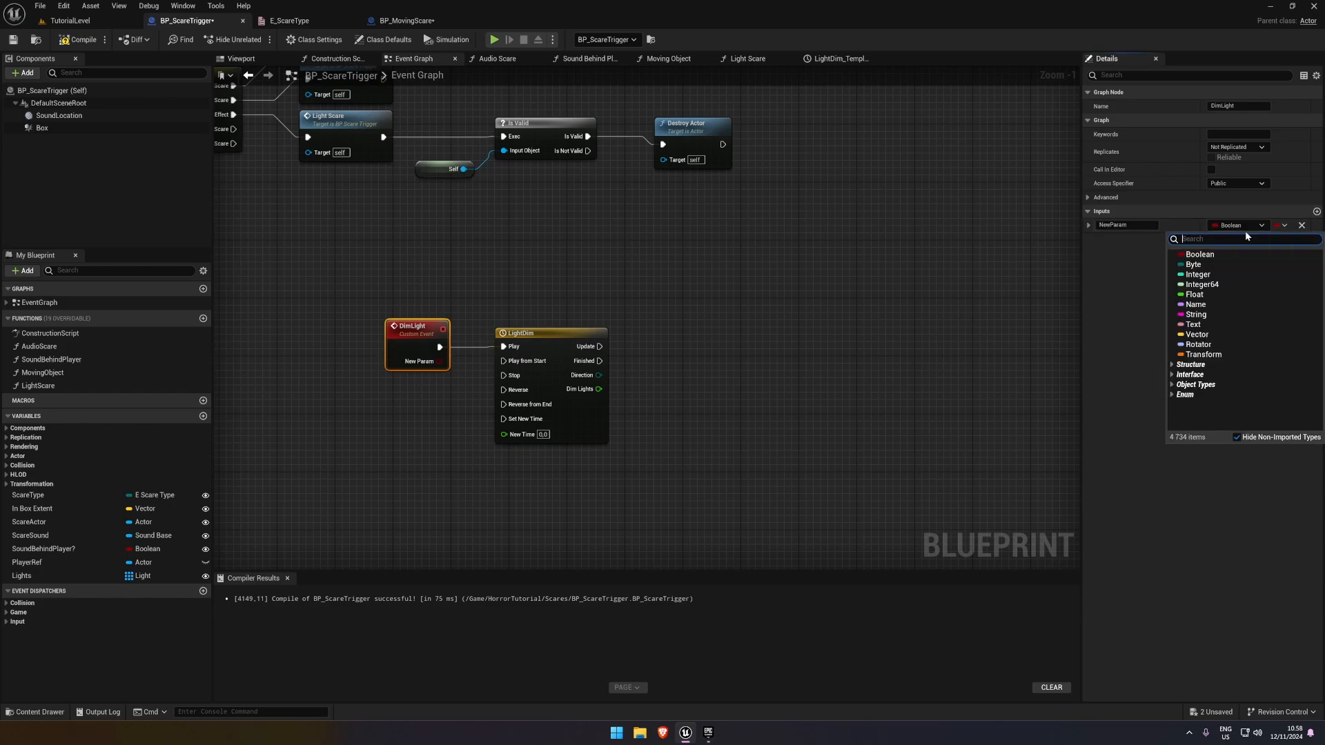
{"action": "type", "text": "light"}
{"action": "mouse_move", "coordinate": [1201, 345]}
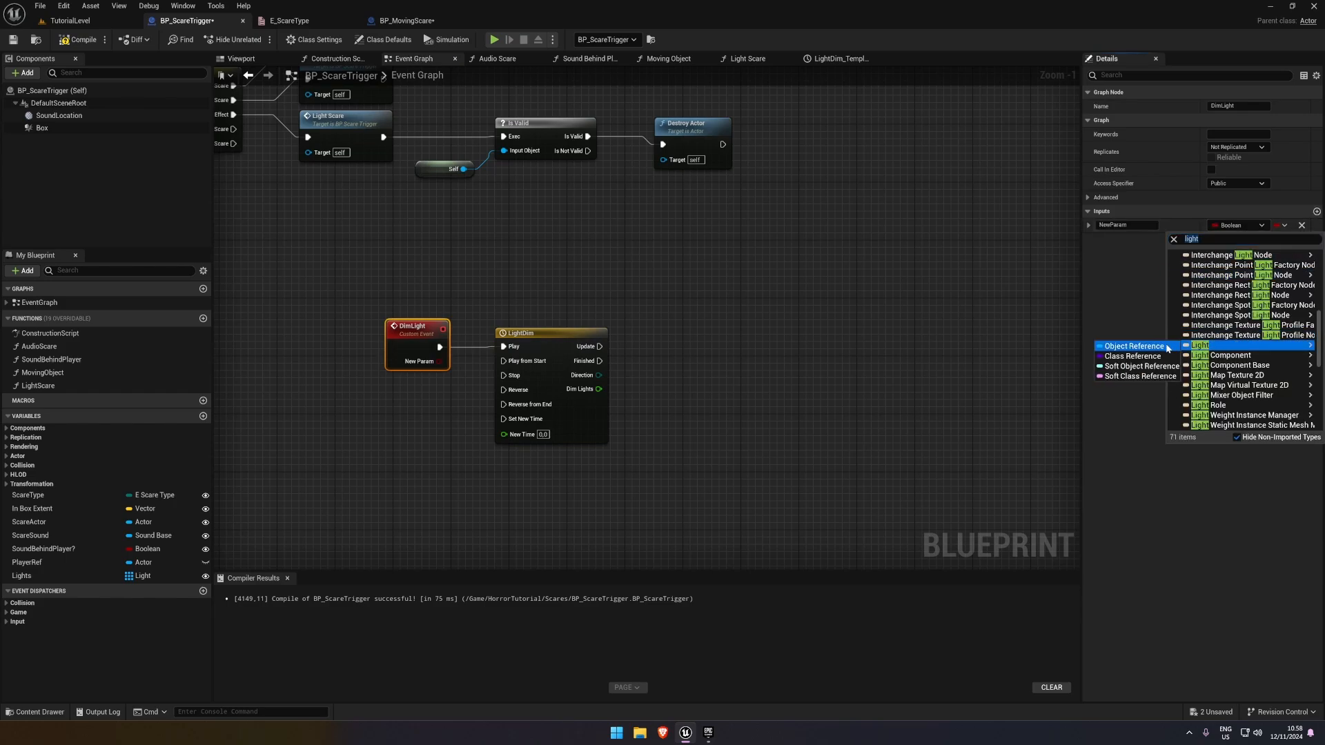
{"action": "left_click", "coordinate": [1132, 345]}
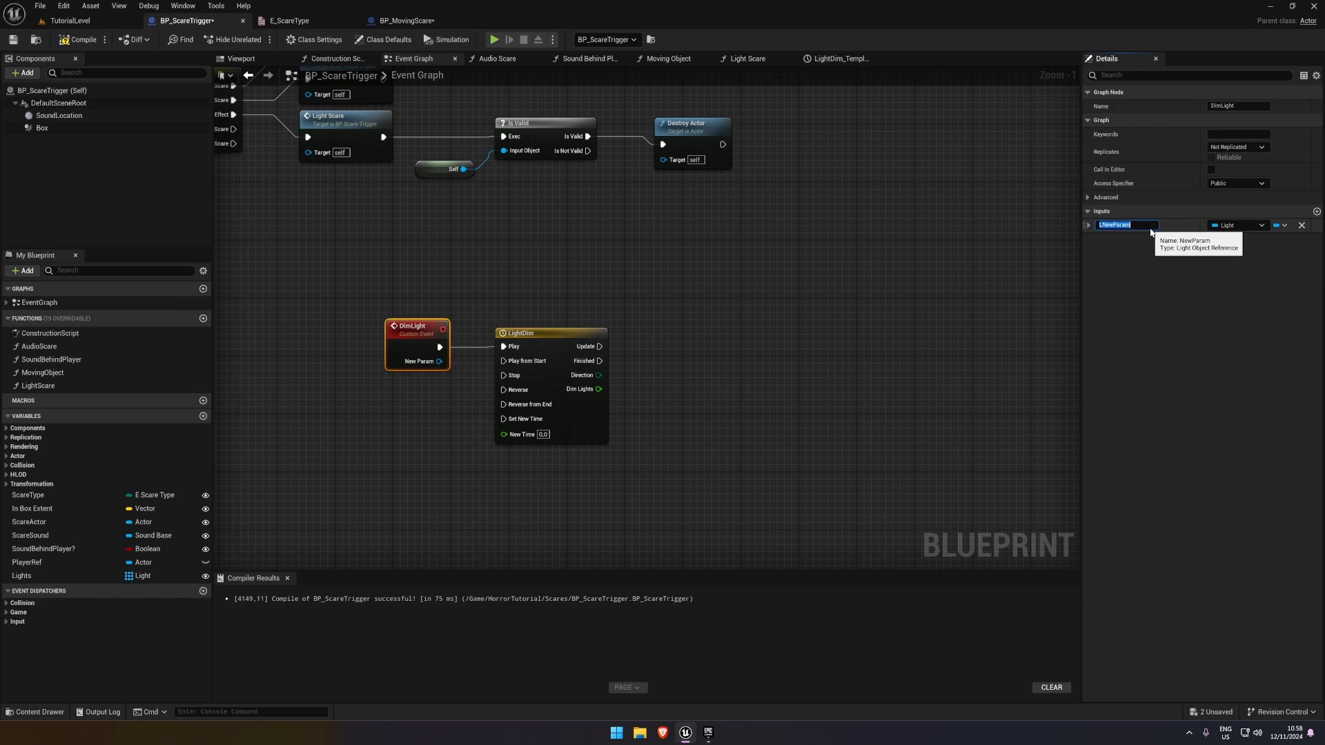
{"action": "key", "text": "Return"}
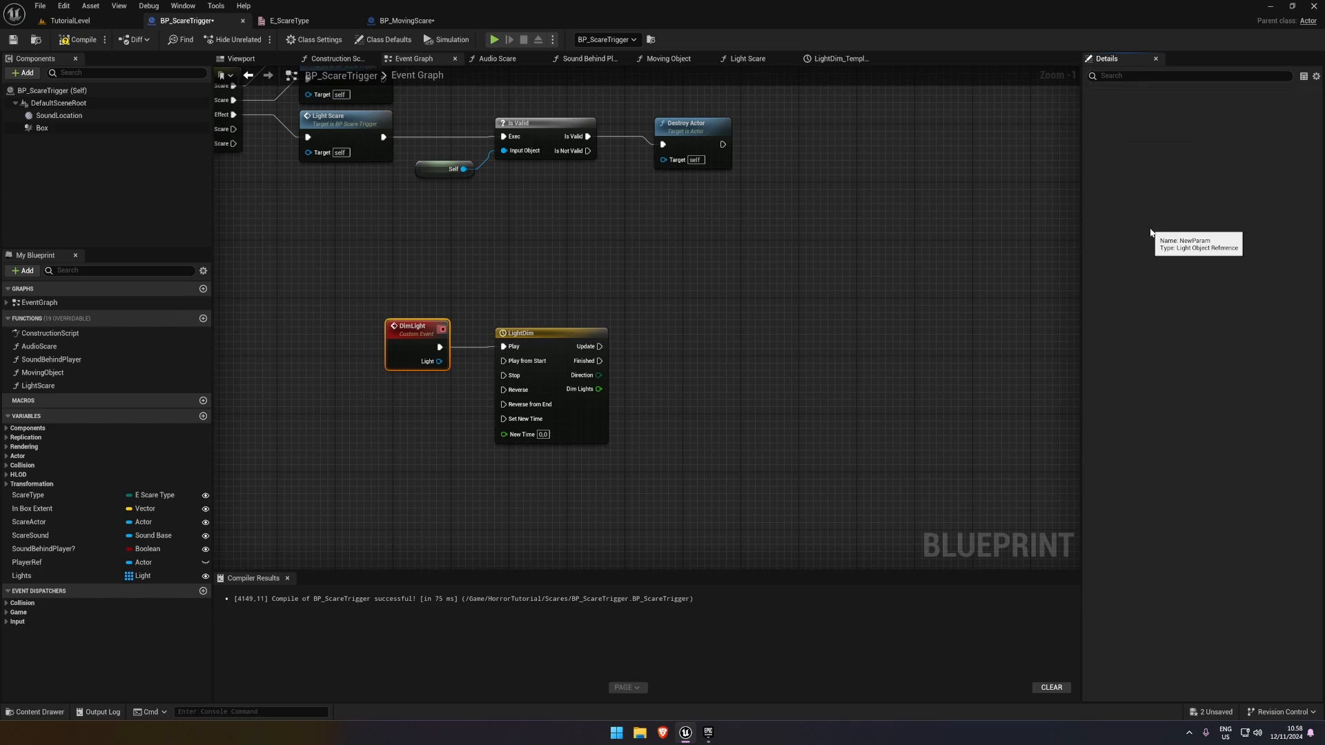
{"action": "left_click", "coordinate": [891, 273]}
Raise the DimLight event above the timeline's Play input and get the Light Component from its Light output
{"action": "left_click_drag", "start_coordinate": [430, 336], "coordinate": [431, 307]}
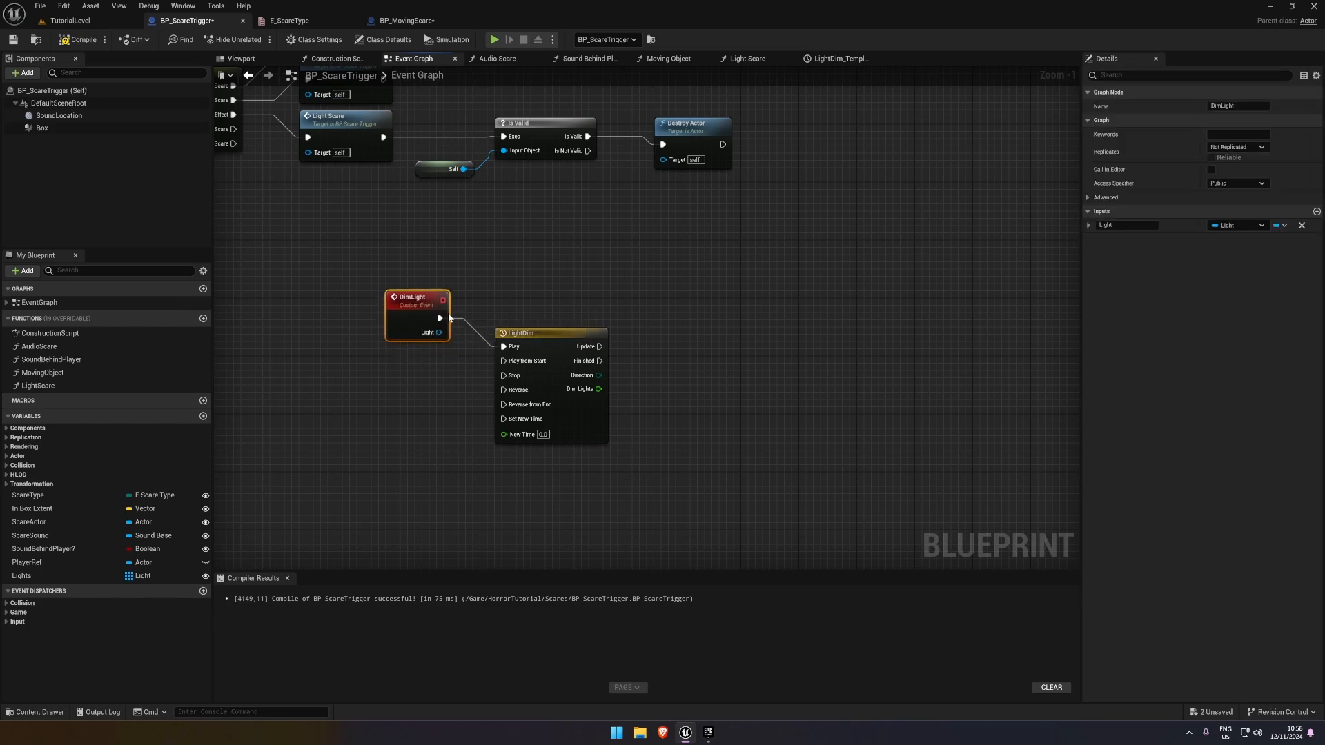
{"action": "left_click_drag", "start_coordinate": [530, 331], "coordinate": [530, 338]}
{"action": "right_click_drag", "start_coordinate": [634, 363], "coordinate": [545, 329]}
{"action": "left_click", "coordinate": [545, 328]}
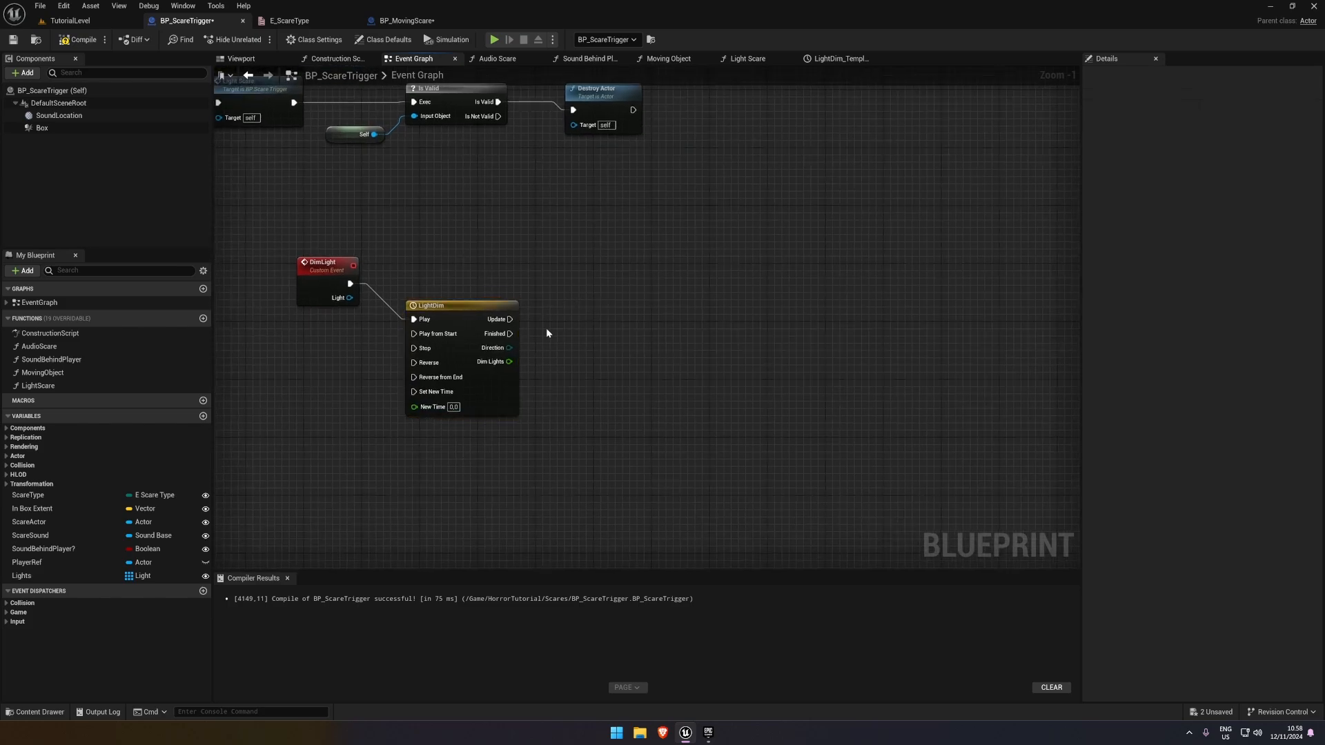
{"action": "left_click_drag", "start_coordinate": [350, 298], "coordinate": [426, 266]}
{"action": "left_click", "coordinate": [398, 254]}
{"action": "left_click_drag", "start_coordinate": [350, 298], "coordinate": [412, 260]}
{"action": "type", "text": "get"}
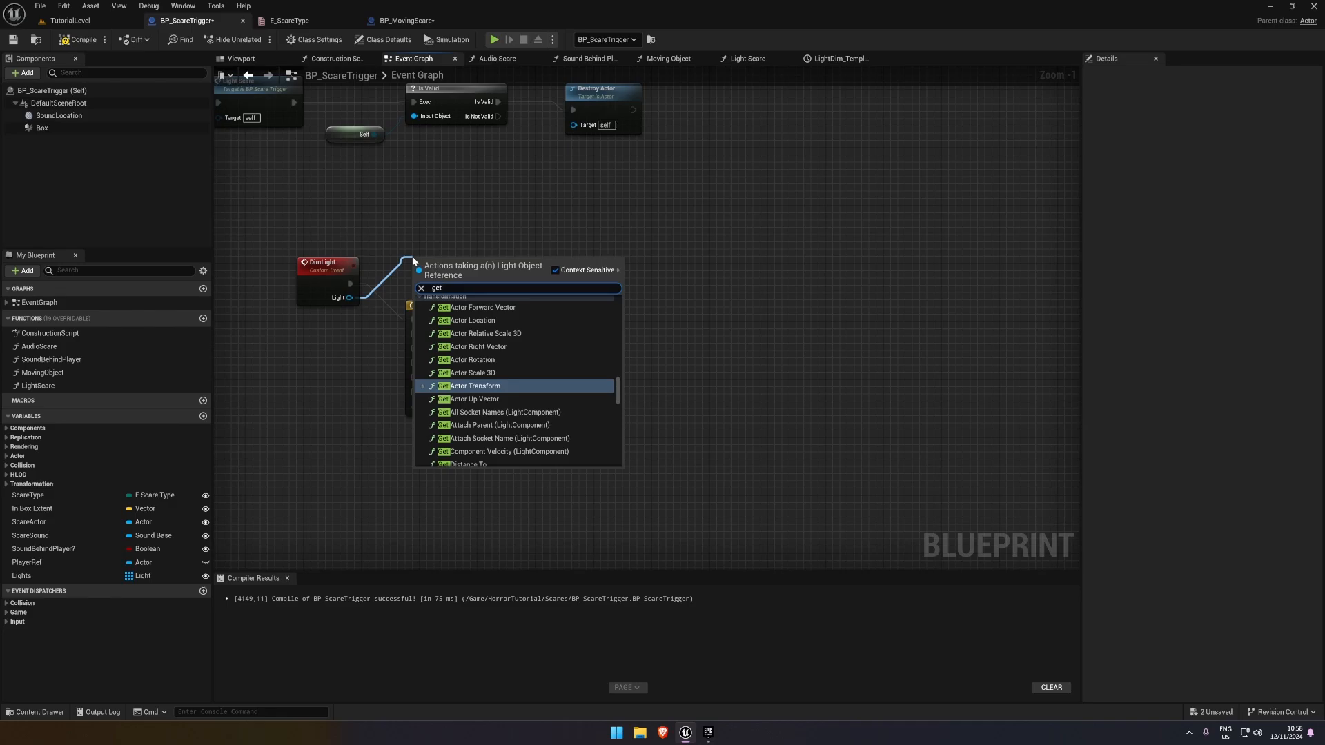
{"action": "type", "text": " light co"}
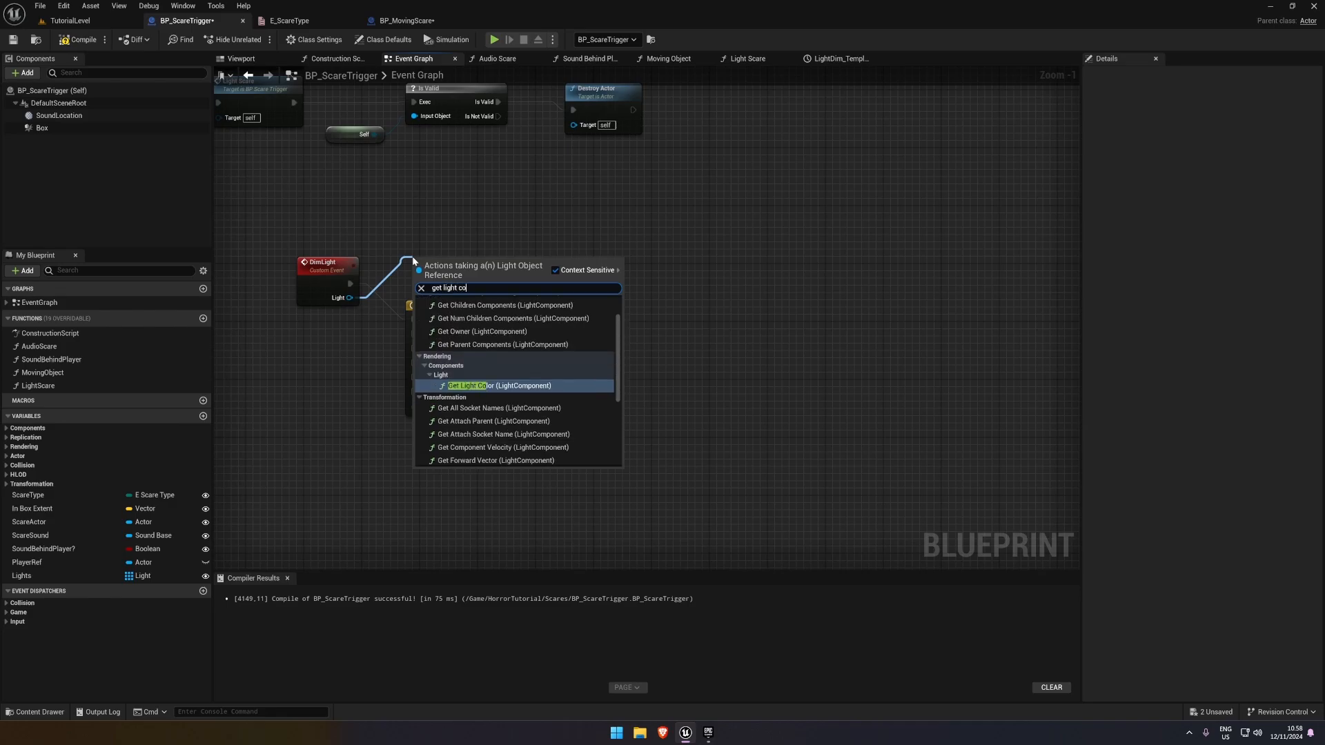
{"action": "type", "text": "nt"}
{"action": "scroll", "coordinate": [550, 329], "scroll_direction": "down", "scroll_amount": 6}
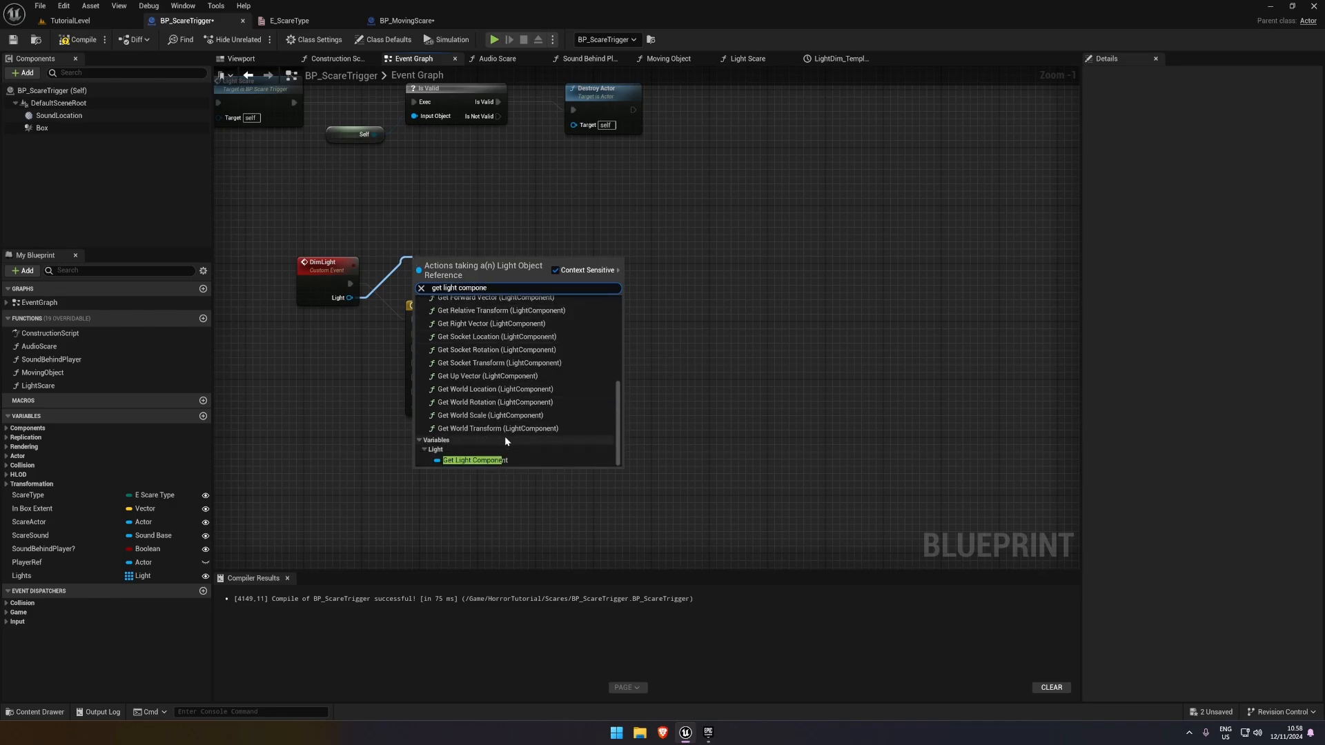
{"action": "left_click", "coordinate": [504, 460]}
Get the Intensity value from the Light Component in the DimLight graph
{"action": "left_click_drag", "start_coordinate": [455, 269], "coordinate": [557, 270]}
{"action": "type", "text": "get intensit"}
{"action": "key", "text": "Return"}
{"action": "left_click", "coordinate": [491, 255]}
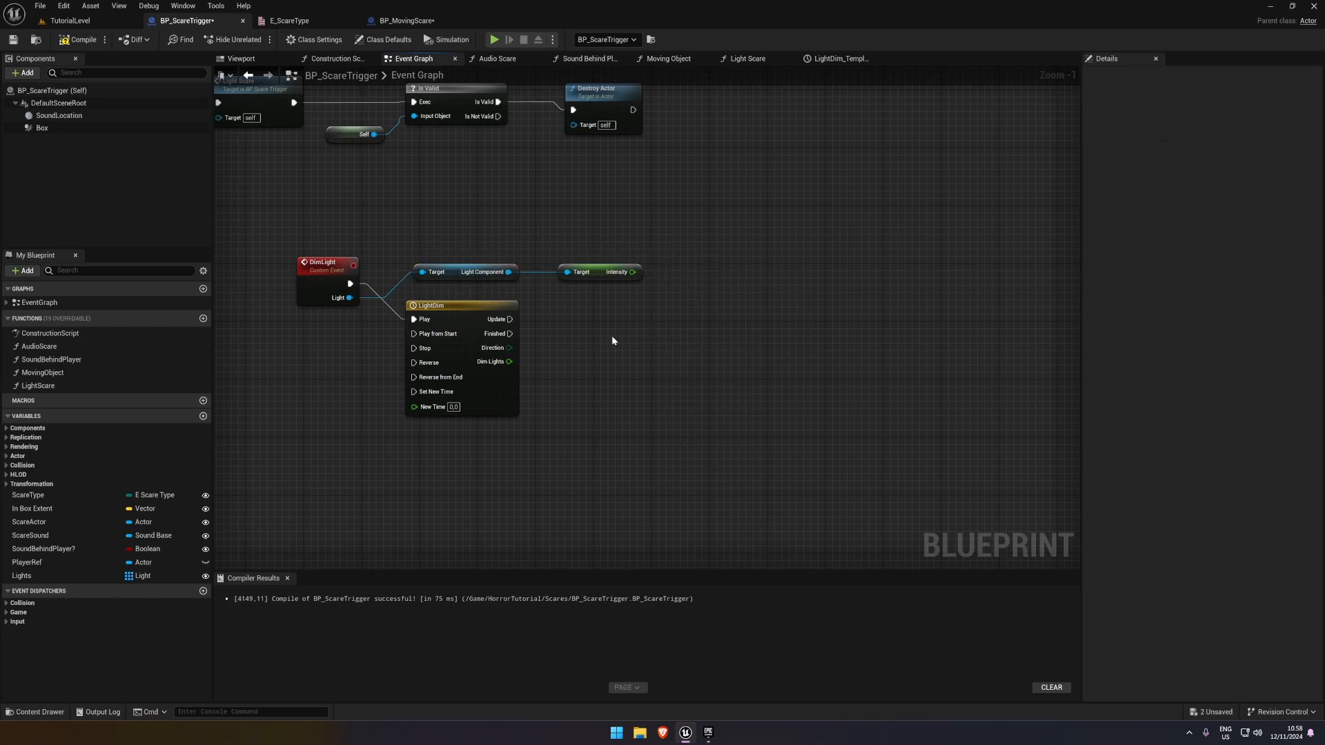
Add a Set Intensity node targeting the Light Component and rearrange the Light Component and Intensity getters above the timeline
{"action": "mouse_move", "coordinate": [506, 363]}
{"action": "left_mouse_down"}
{"action": "mouse_move", "coordinate": [590, 353]}
{"action": "mouse_move", "coordinate": [509, 361]}
{"action": "left_mouse_up"}
{"action": "left_click_drag", "start_coordinate": [509, 272], "coordinate": [712, 246]}
{"action": "type", "text": "set intensit"}
{"action": "key", "text": "Return"}
{"action": "left_click_drag", "start_coordinate": [598, 274], "coordinate": [576, 302]}
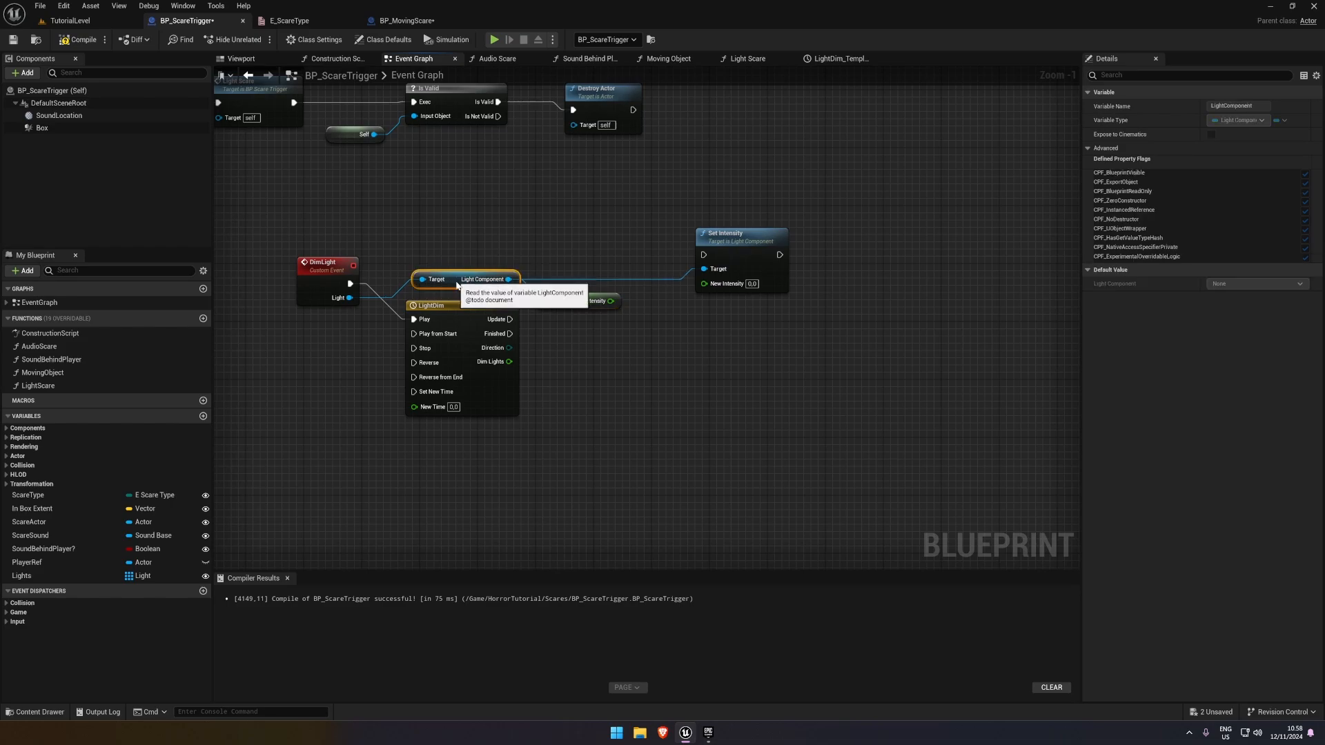
{"action": "left_click_drag", "start_coordinate": [483, 279], "coordinate": [476, 293]}
{"action": "left_click_drag", "start_coordinate": [607, 305], "coordinate": [600, 276]}
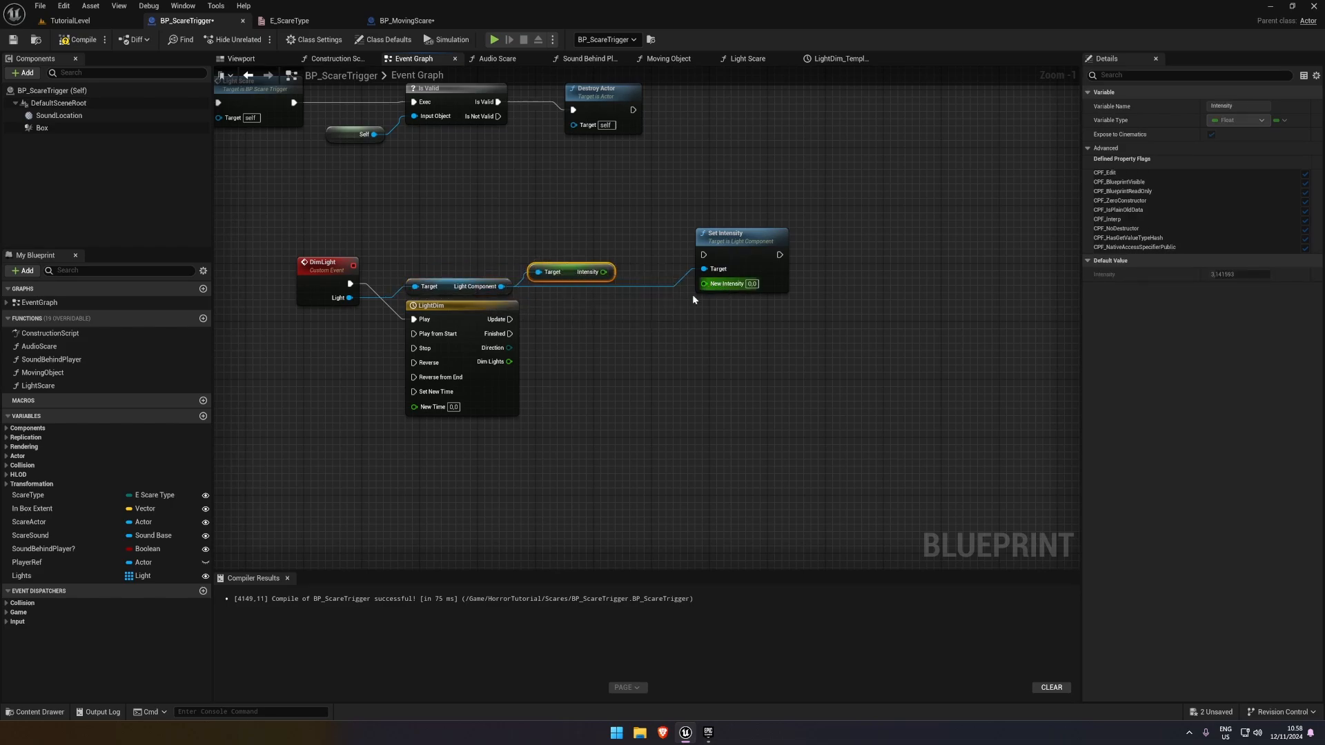
Feed New Intensity from a Lerp with Intensity as A and Dim Lights as Alpha, executing Set Intensity on the timeline's Update
{"action": "left_click_drag", "start_coordinate": [703, 284], "coordinate": [623, 400]}
{"action": "type", "text": "lerp"}
{"action": "key", "text": "Return"}
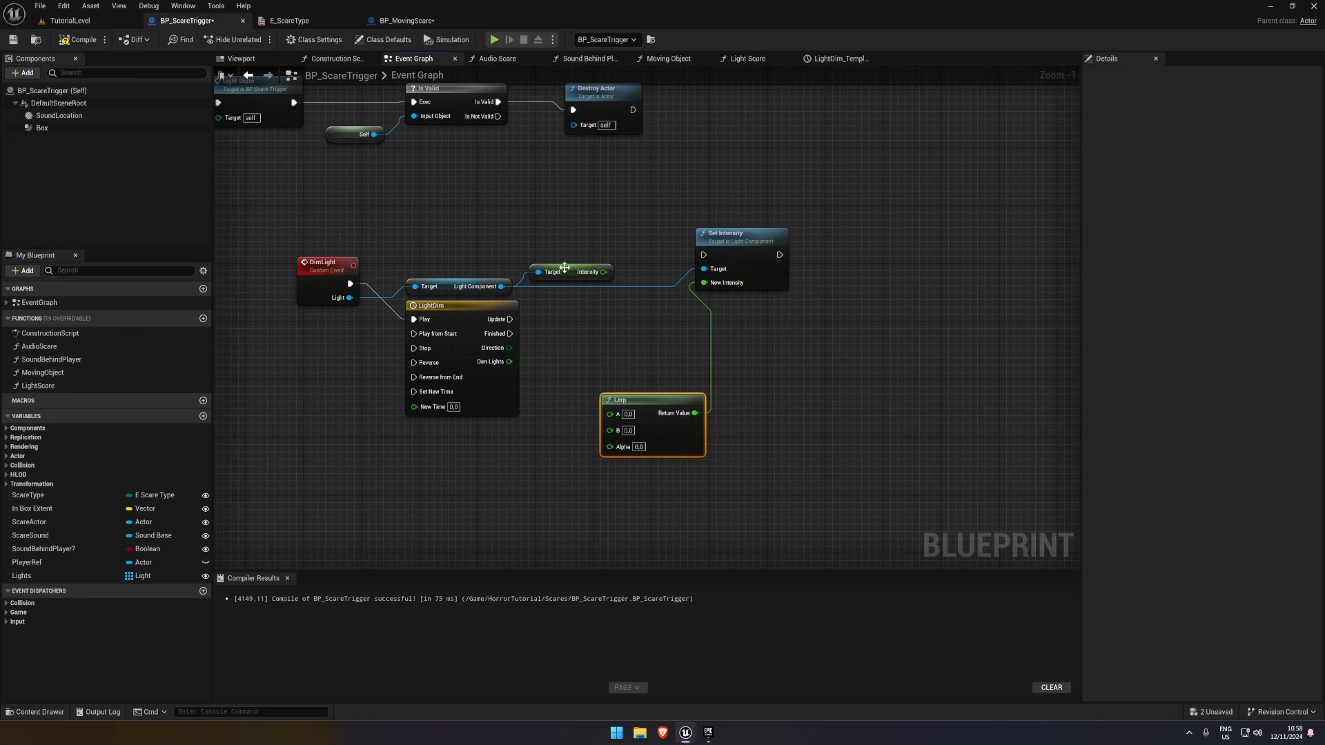
{"action": "left_click_drag", "start_coordinate": [482, 263], "coordinate": [694, 271]}
{"action": "key", "text": "q"}
{"action": "left_click", "coordinate": [579, 304]}
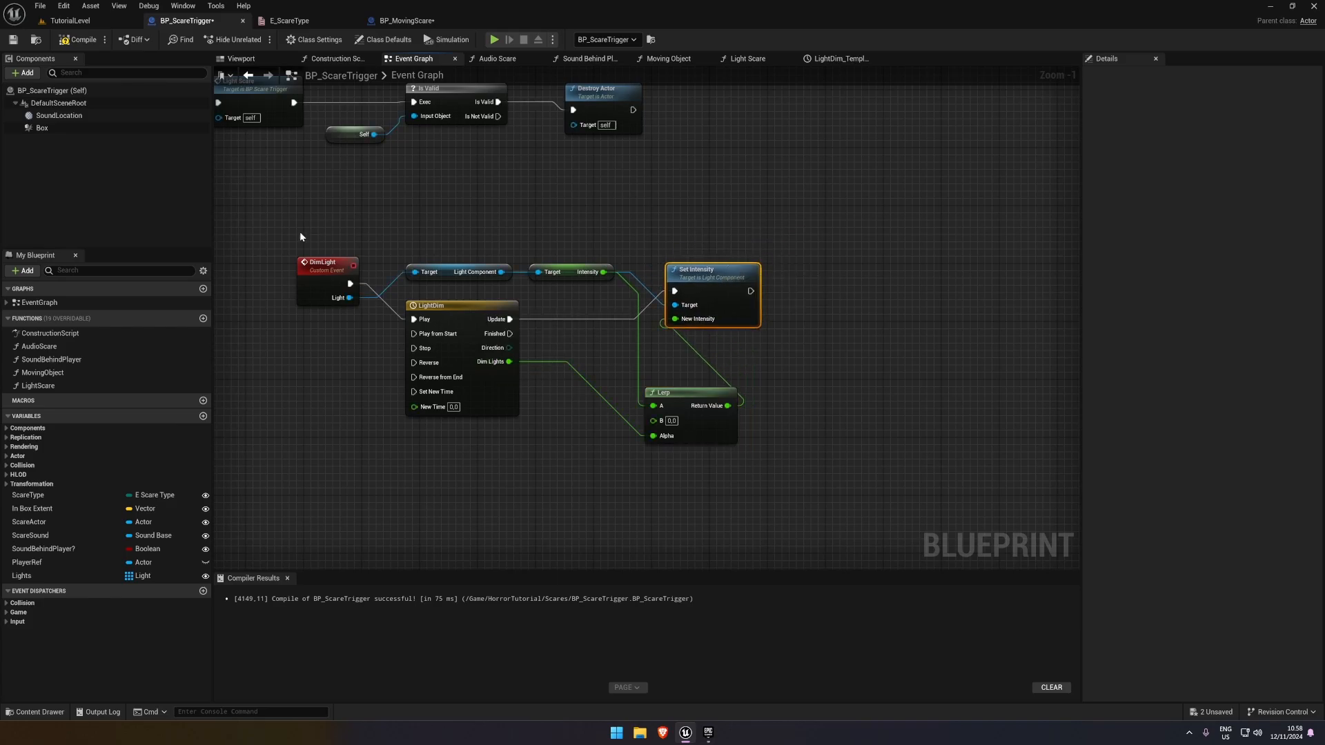
Compile and save the BP_ScareTrigger blueprint with the new dimming logic
{"action": "key", "text": "F7"}
{"action": "key", "text": "ctrl+s"}
{"action": "left_click", "coordinate": [670, 176]}
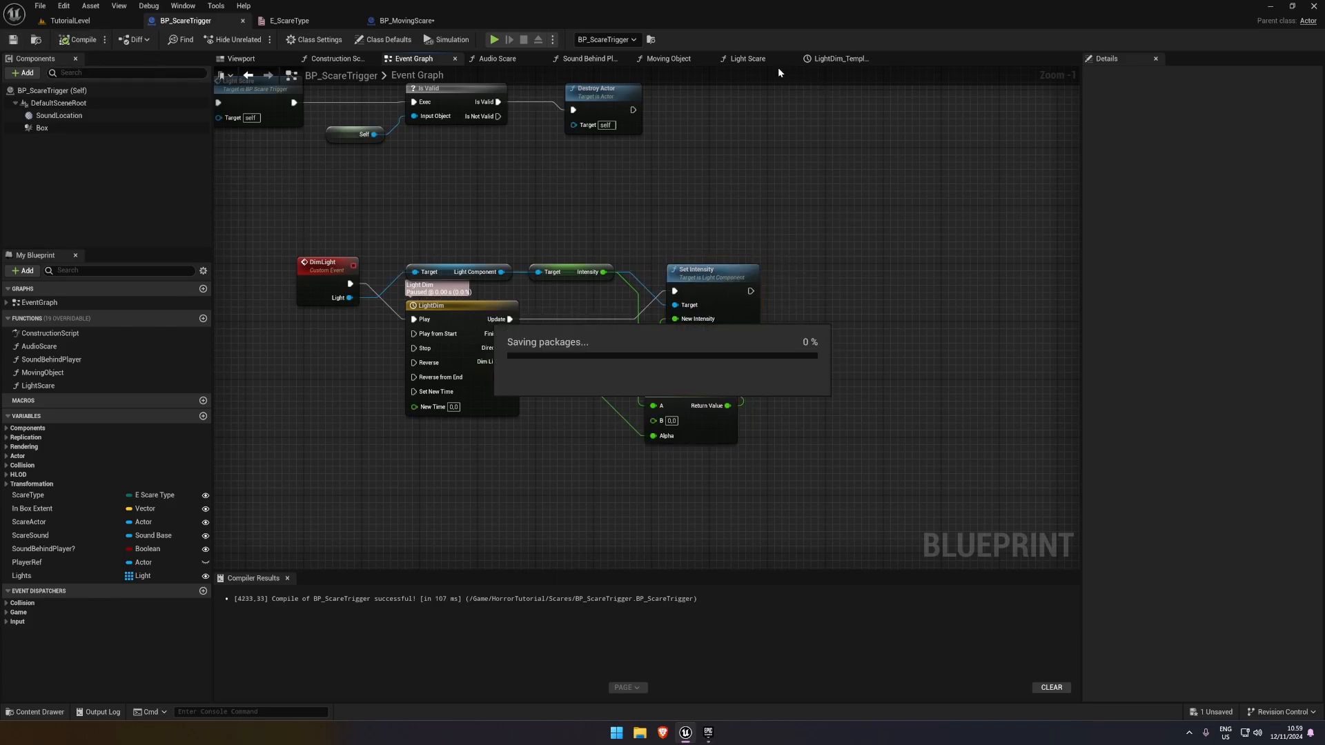
Delete the Set Light Color node from the Light Scare function and compile the blueprint
{"action": "left_click", "coordinate": [752, 61]}
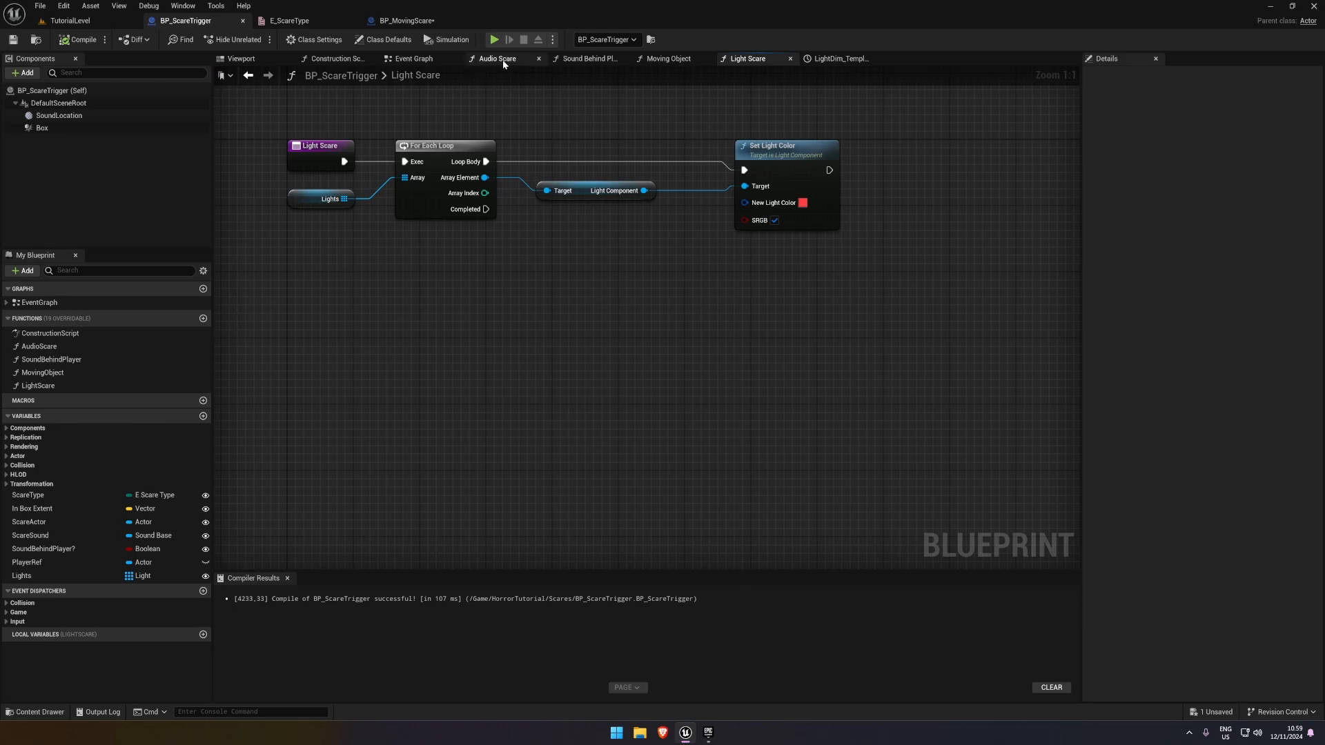
{"action": "left_click", "coordinate": [413, 59]}
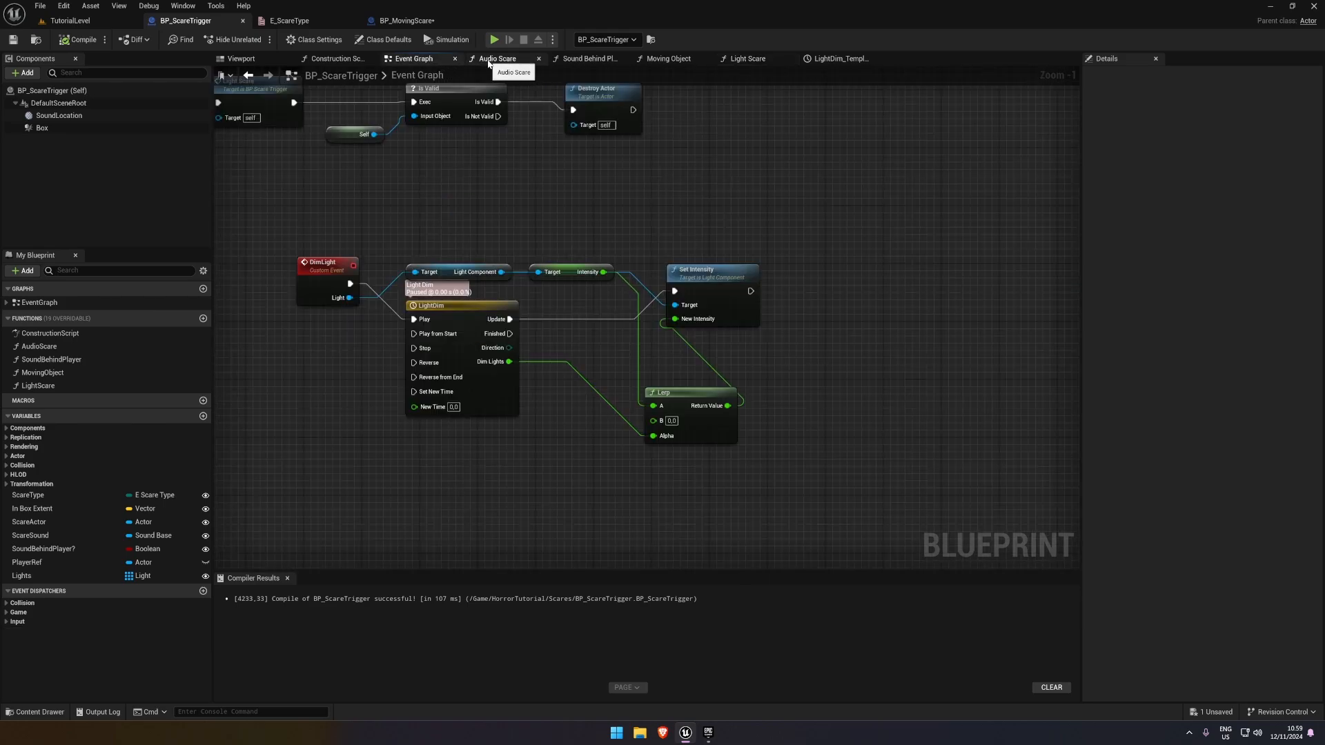
{"action": "left_click", "coordinate": [751, 60]}
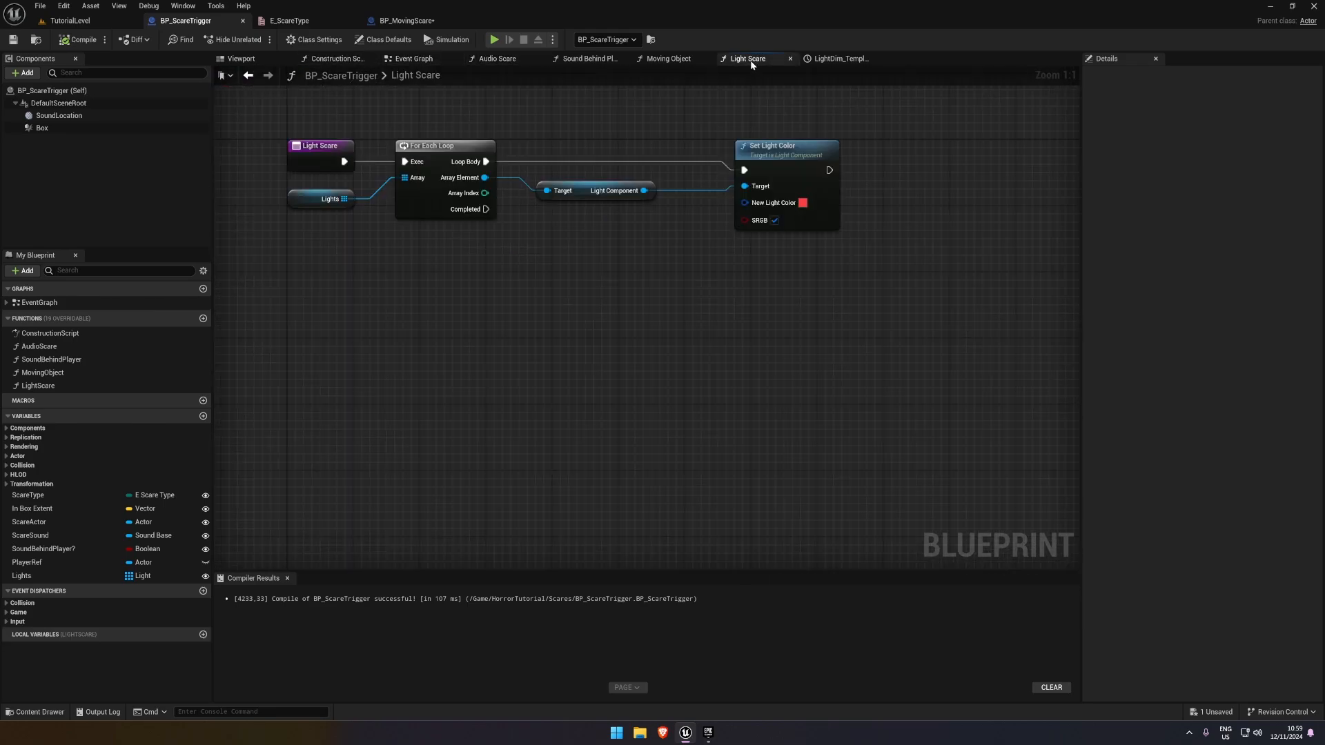
{"action": "left_click_drag", "start_coordinate": [854, 381], "coordinate": [521, 181]}
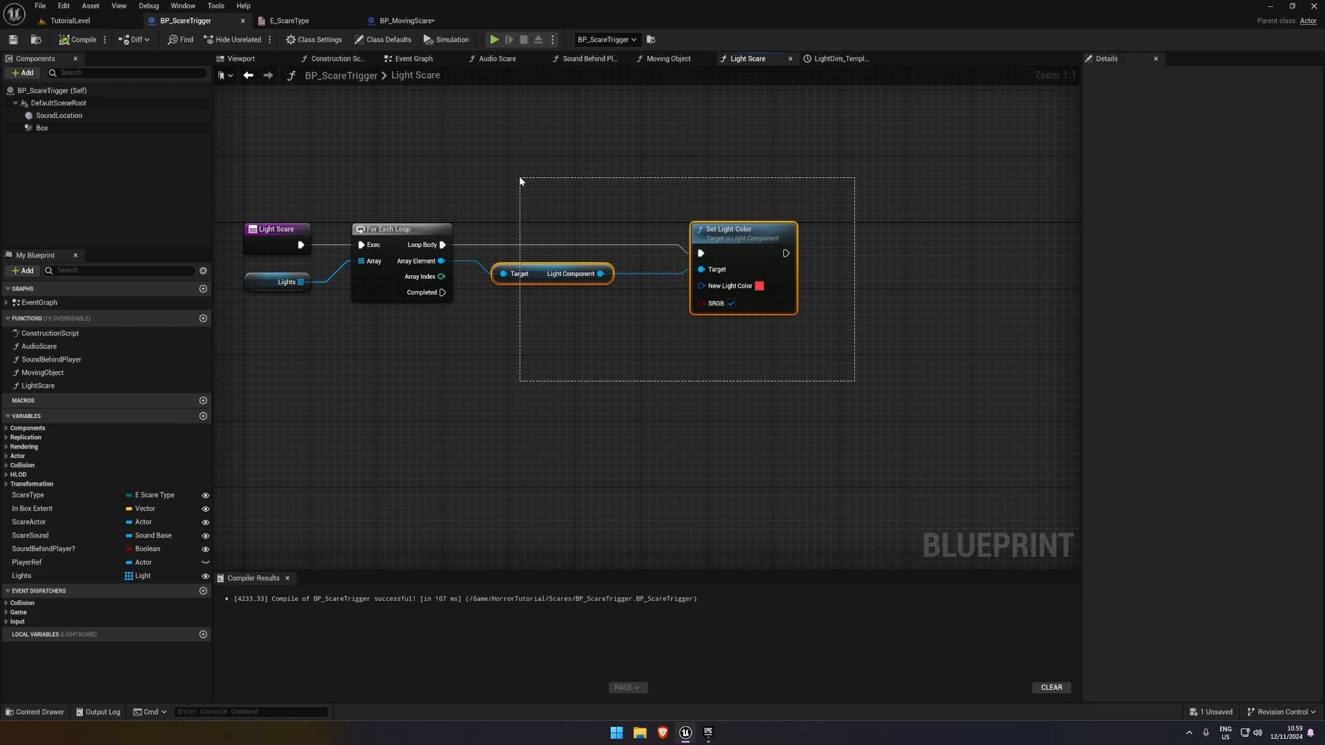
{"action": "left_click", "coordinate": [723, 248]}
{"action": "key", "text": "Delete"}
{"action": "left_click", "coordinate": [74, 41]}
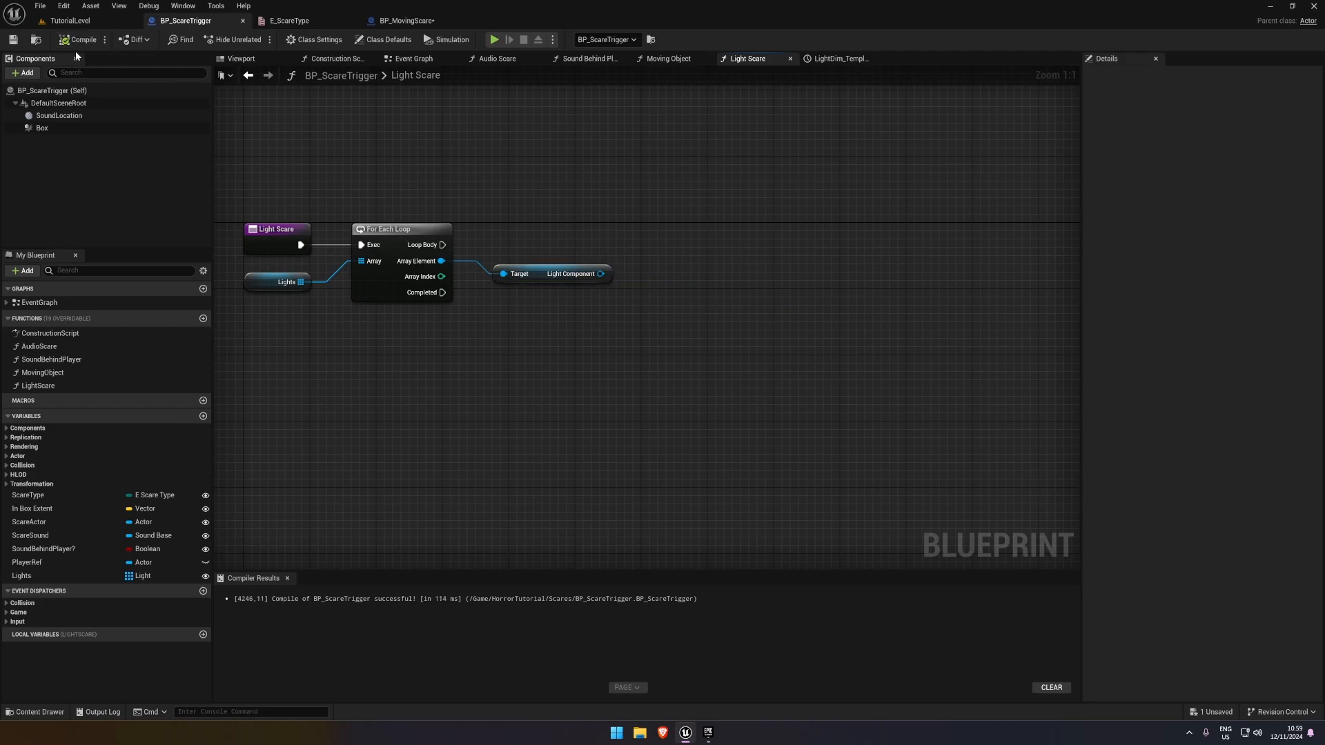
Add a Dim Light call to the Light Scare function beside the For Each Loop
{"action": "right_click", "coordinate": [611, 232]}
{"action": "type", "text": "tim"}
{"action": "key", "text": "BackSpace"}
{"action": "key", "text": "BackSpace"}
{"action": "key", "text": "BackSpace"}
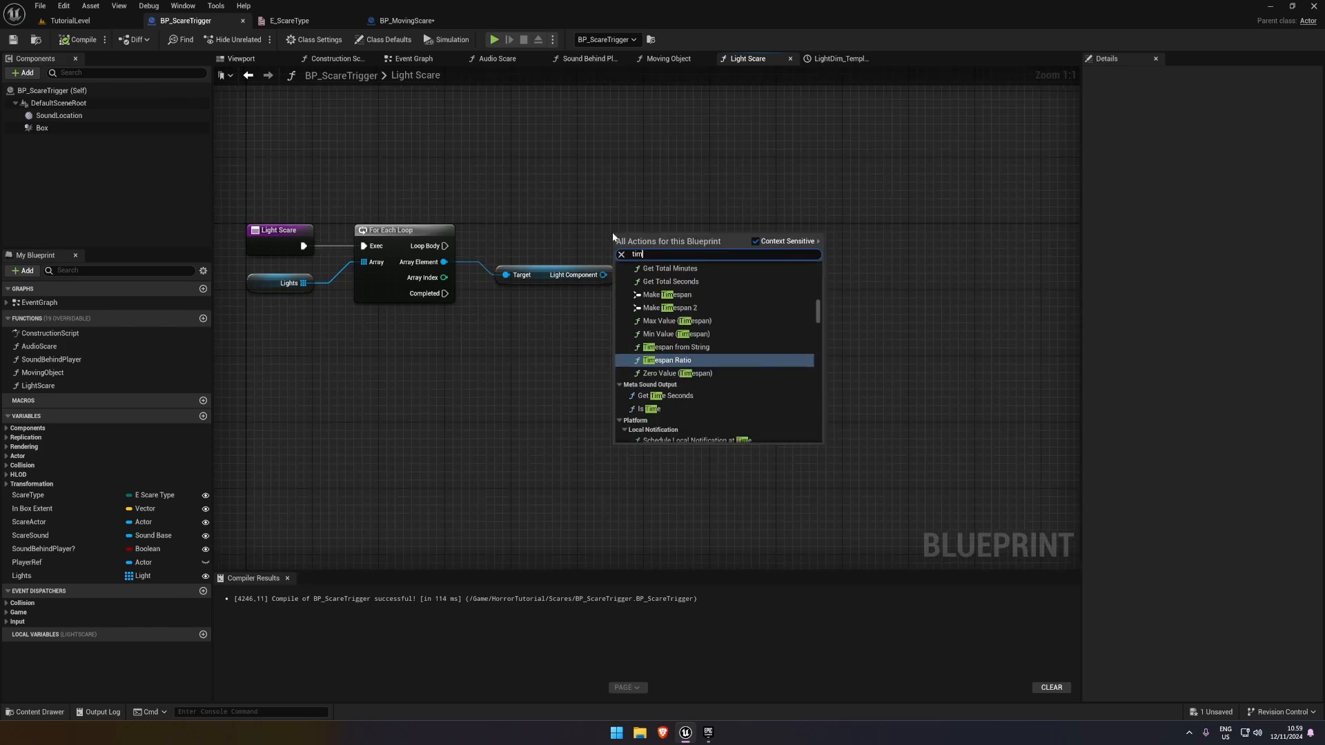
{"action": "type", "text": "dim light"}
{"action": "key", "text": "Return"}
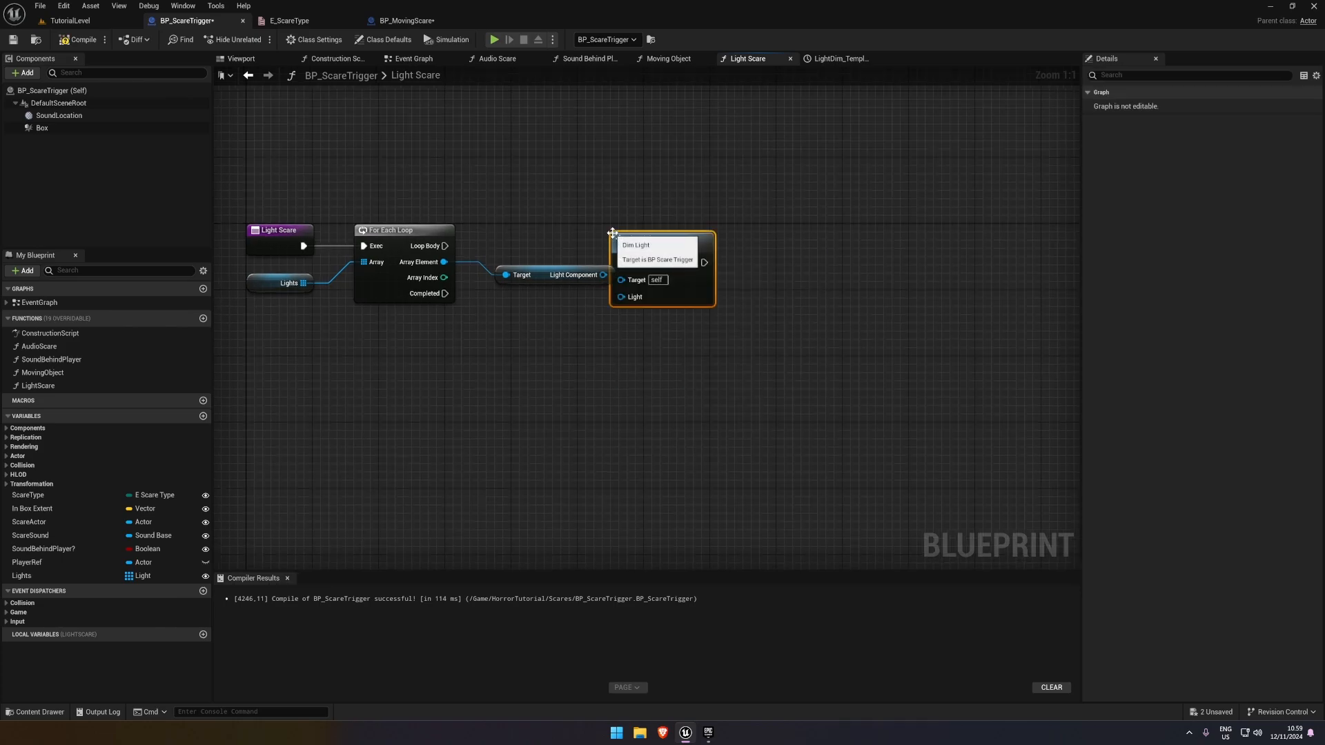
Connect the loop's Loop Body and Array Element to Dim Light's execution and Light inputs, and remove the unused Light Component getter
{"action": "mouse_move", "coordinate": [445, 245]}
{"action": "left_mouse_down"}
{"action": "mouse_move", "coordinate": [621, 262]}
{"action": "mouse_move", "coordinate": [457, 268]}
{"action": "mouse_move", "coordinate": [560, 288]}
{"action": "mouse_move", "coordinate": [444, 262]}
{"action": "left_mouse_up"}
{"action": "left_click", "coordinate": [560, 280]}
{"action": "key", "text": "Delete"}
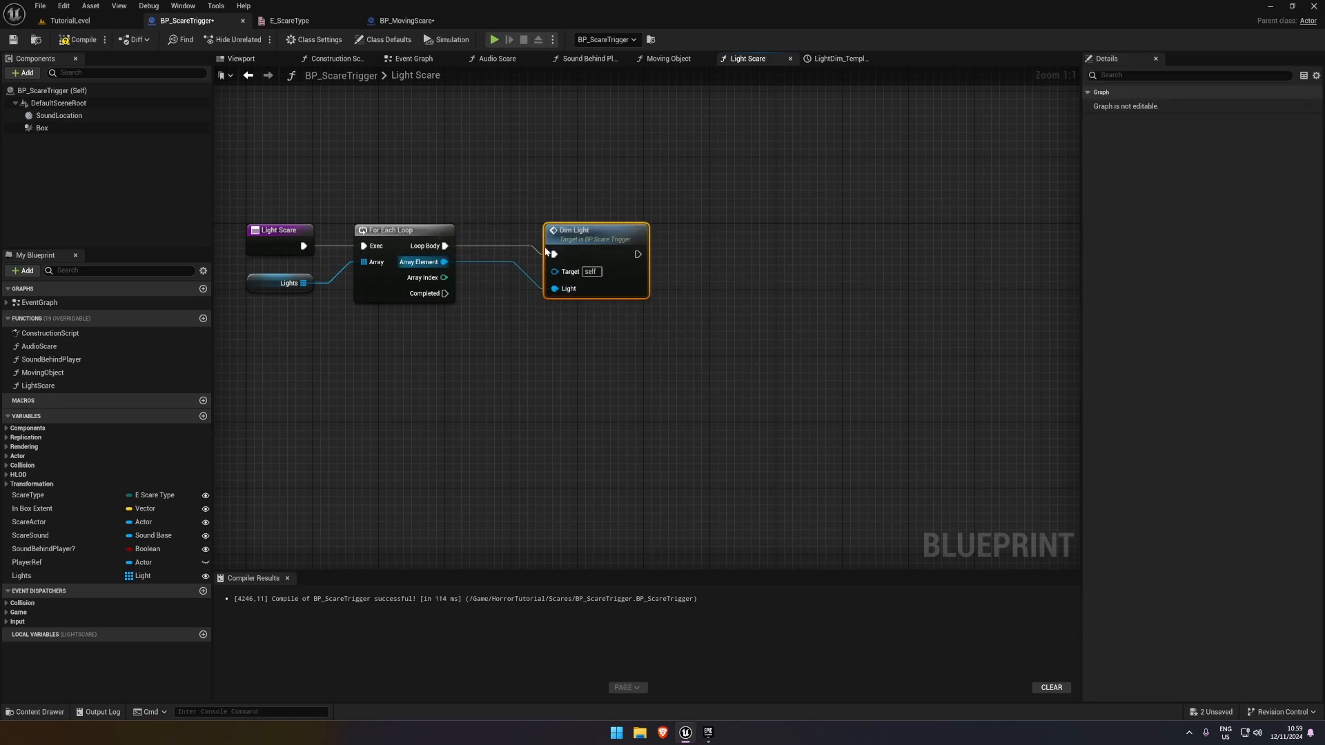
{"action": "left_click_drag", "start_coordinate": [593, 230], "coordinate": [618, 231]}
Compile and save the scare trigger blueprint, and save the remaining unsaved assets
{"action": "left_click", "coordinate": [59, 40]}
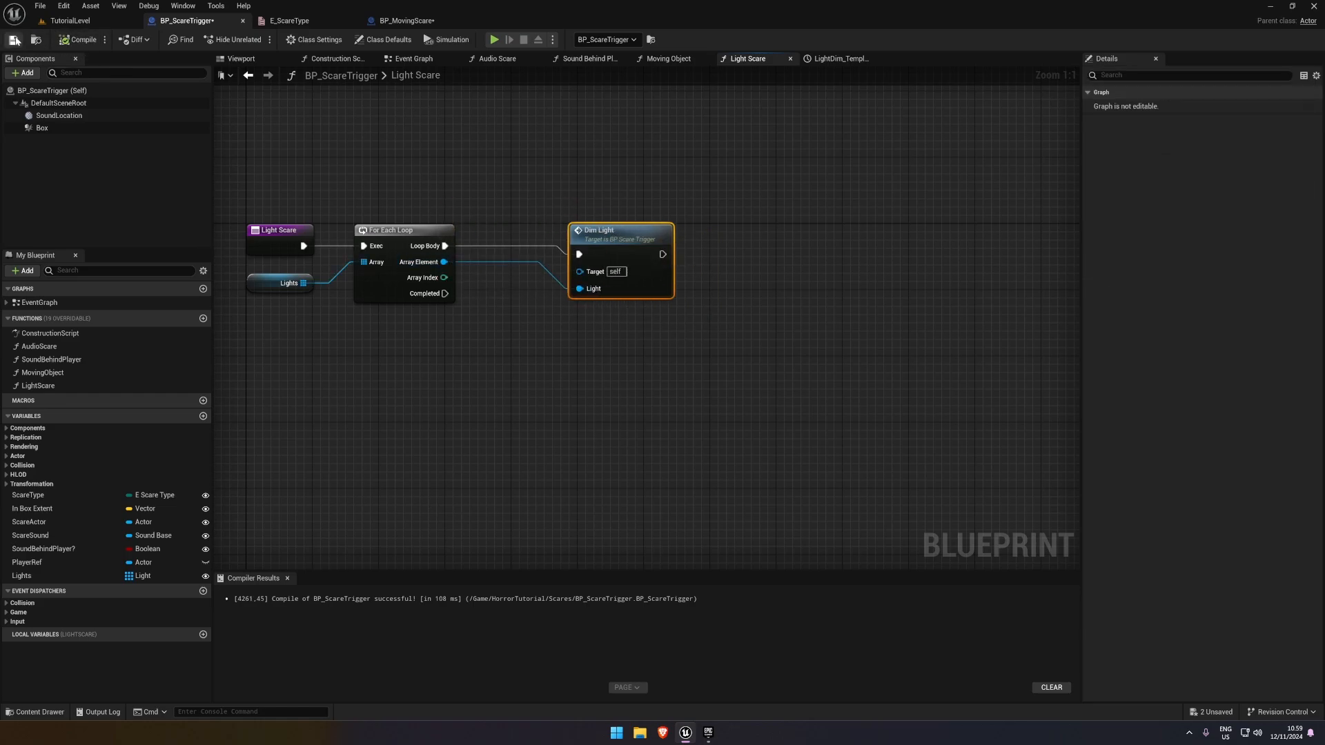
{"action": "left_click", "coordinate": [785, 204]}
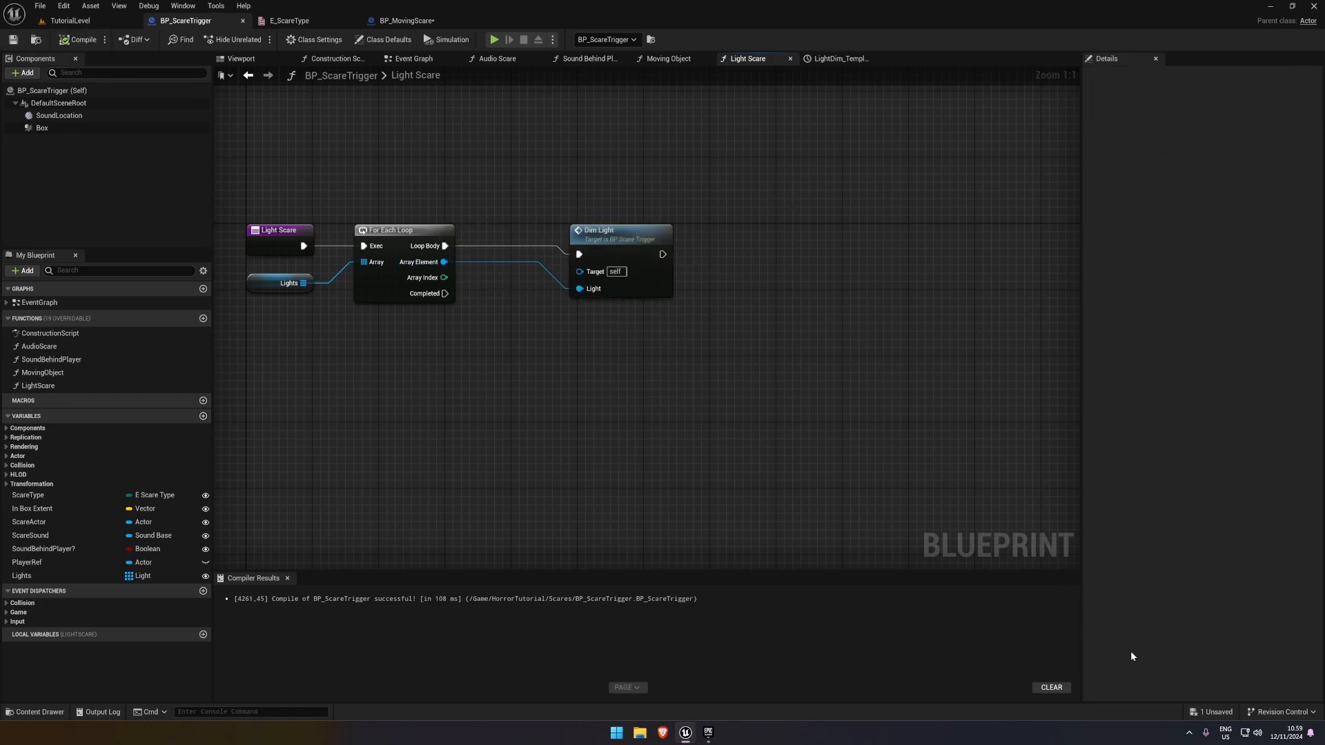
{"action": "left_click", "coordinate": [1220, 712]}
{"action": "left_click", "coordinate": [746, 480]}
Play-test the game by walking the player through the scare trigger, and stop the preview
{"action": "key", "text": "alt+p"}
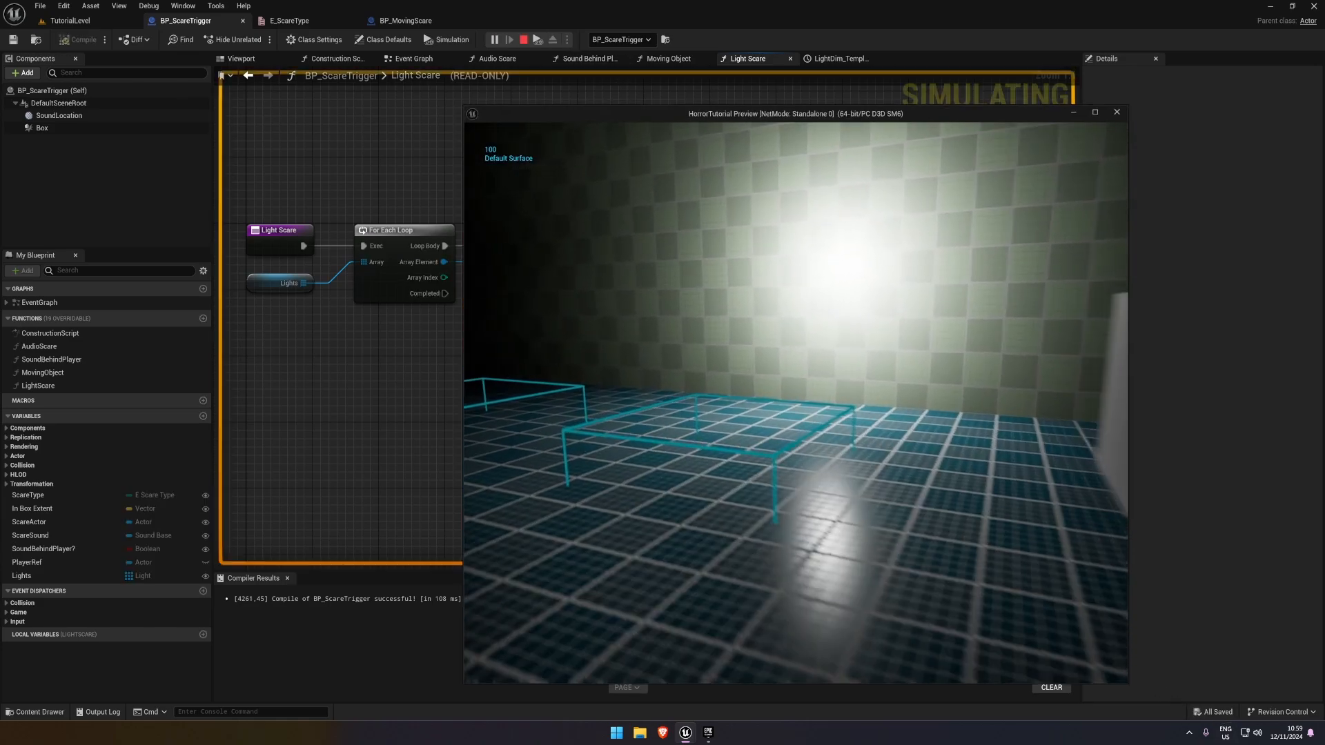
{"action": "key", "text": "w"}
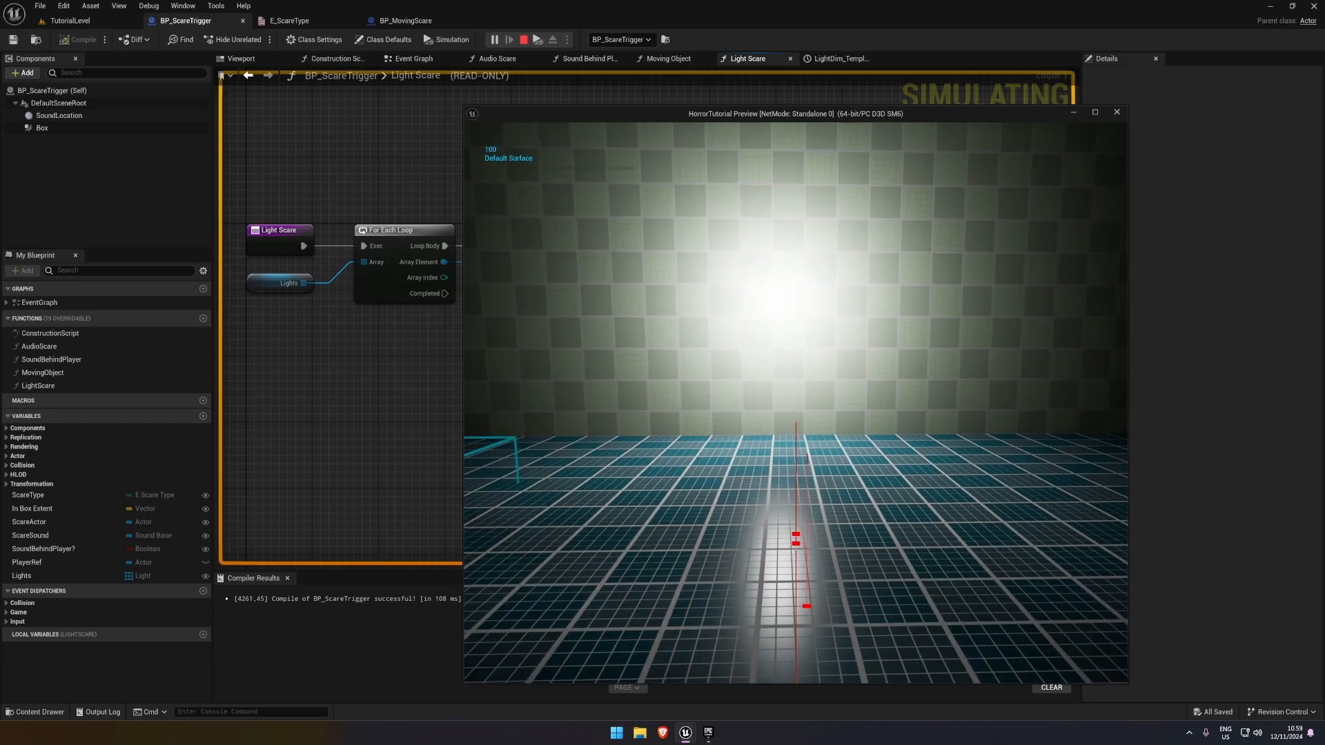
{"action": "key", "text": "Escape"}
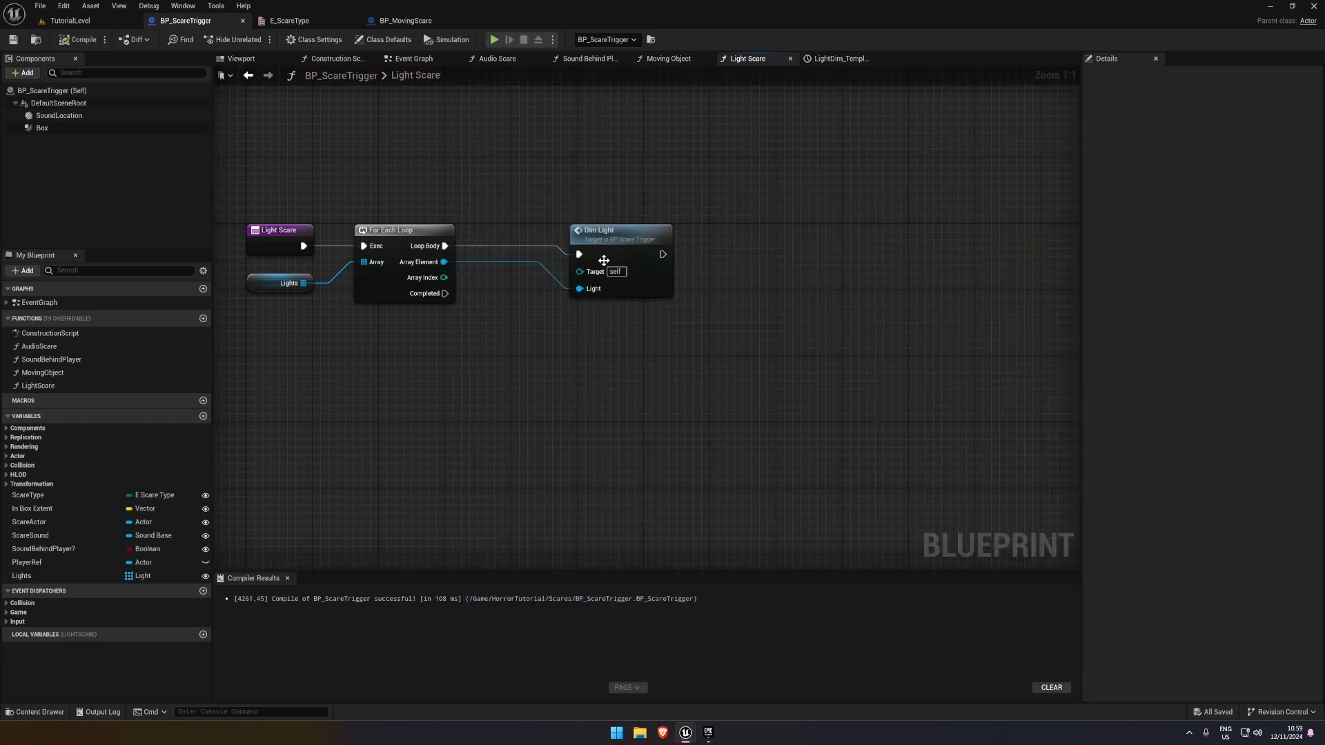
Open the DimLight event from its call in Light Scare and play-test the dimming again
{"action": "left_click_drag", "start_coordinate": [622, 244], "coordinate": [588, 236]}
{"action": "double_click", "coordinate": [588, 236]}
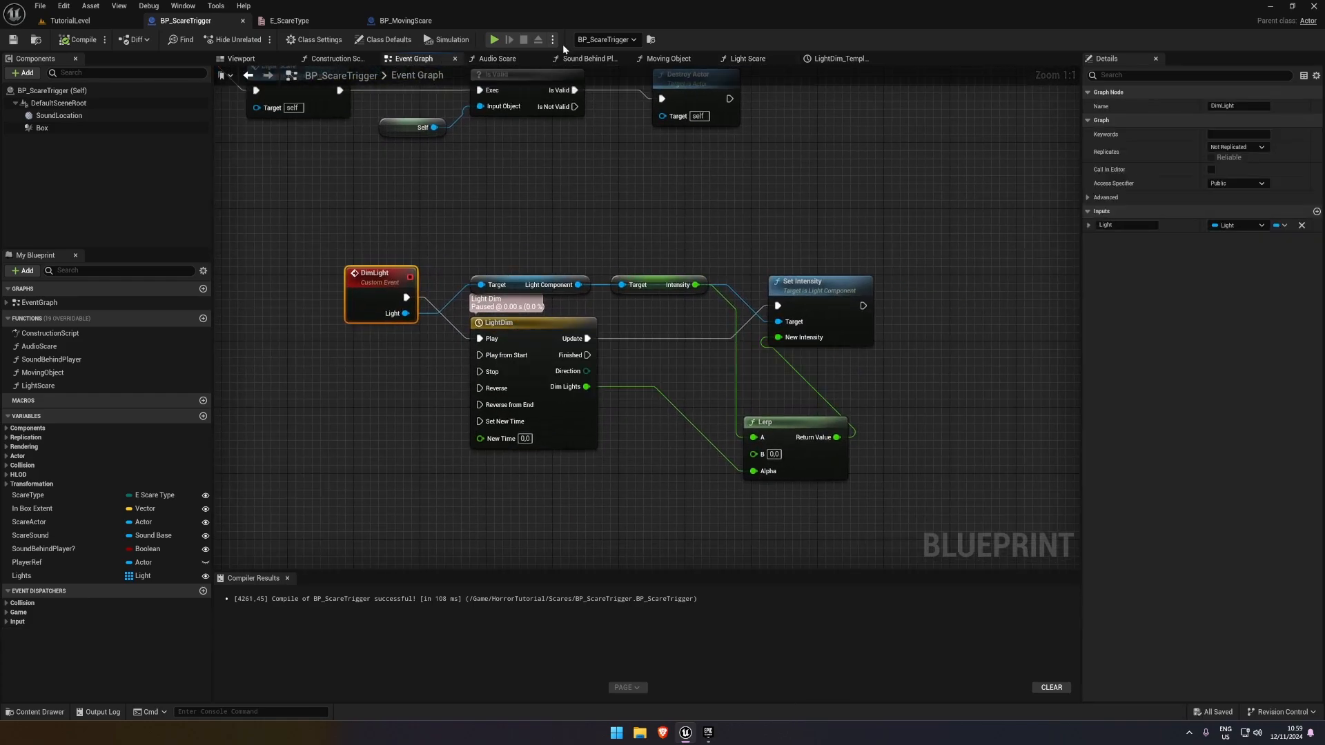
{"action": "key", "text": "alt+p"}
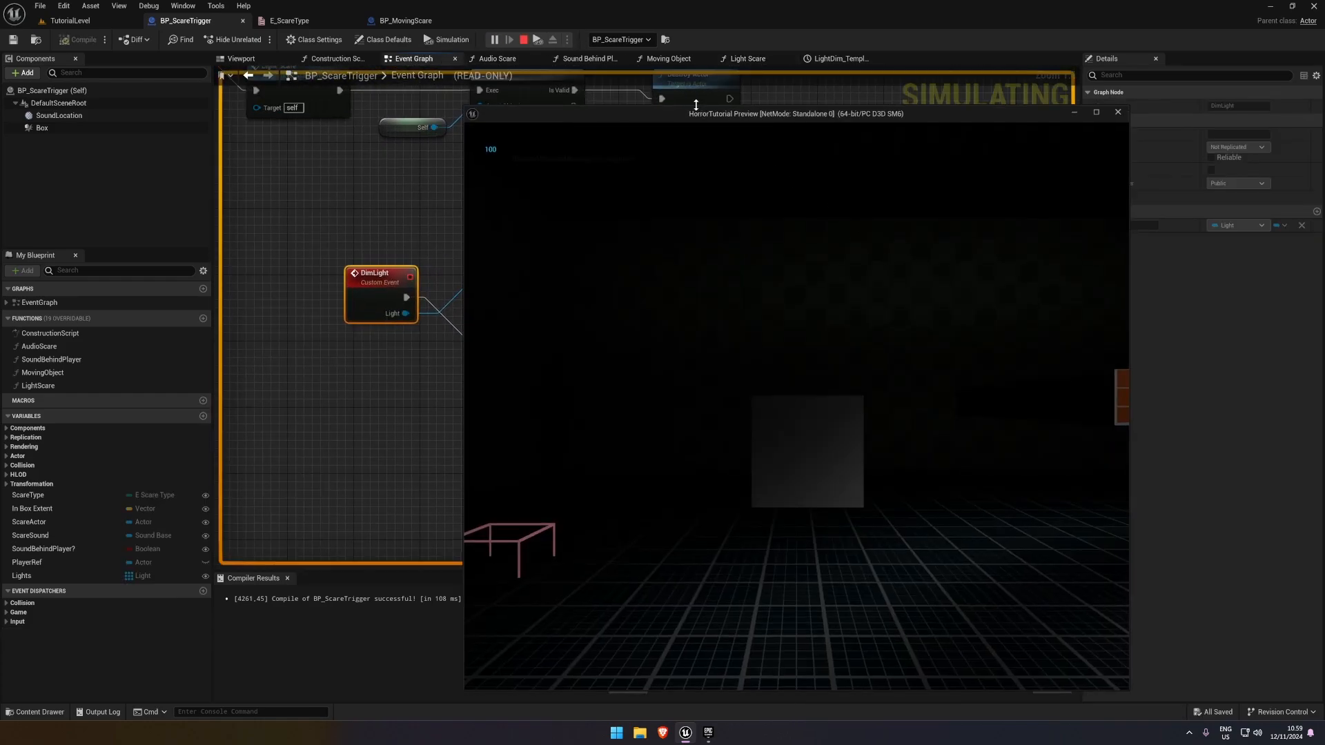
{"action": "left_click_drag", "start_coordinate": [696, 105], "coordinate": [868, 281]}
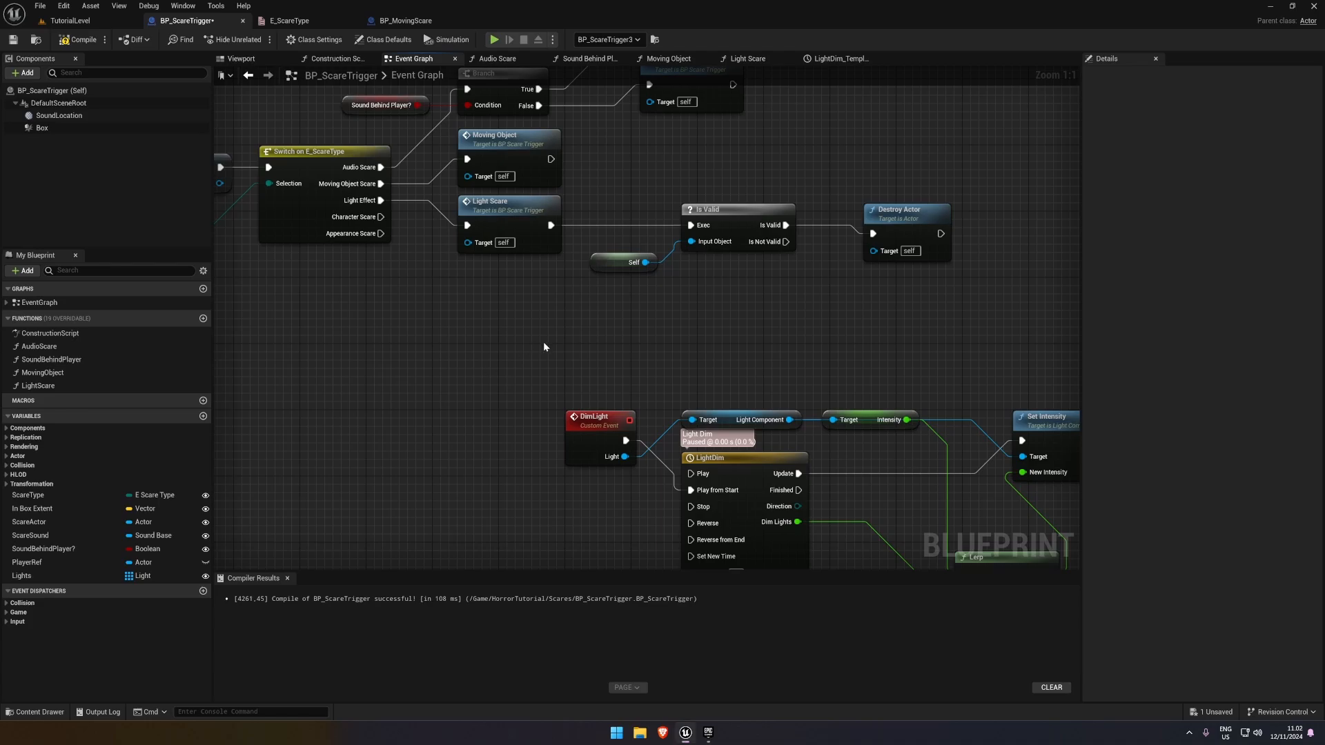
Align Destroy Actor with the Is Valid check and disconnect Light Scare from Is Valid
{"action": "left_click_drag", "start_coordinate": [904, 225], "coordinate": [904, 217]}
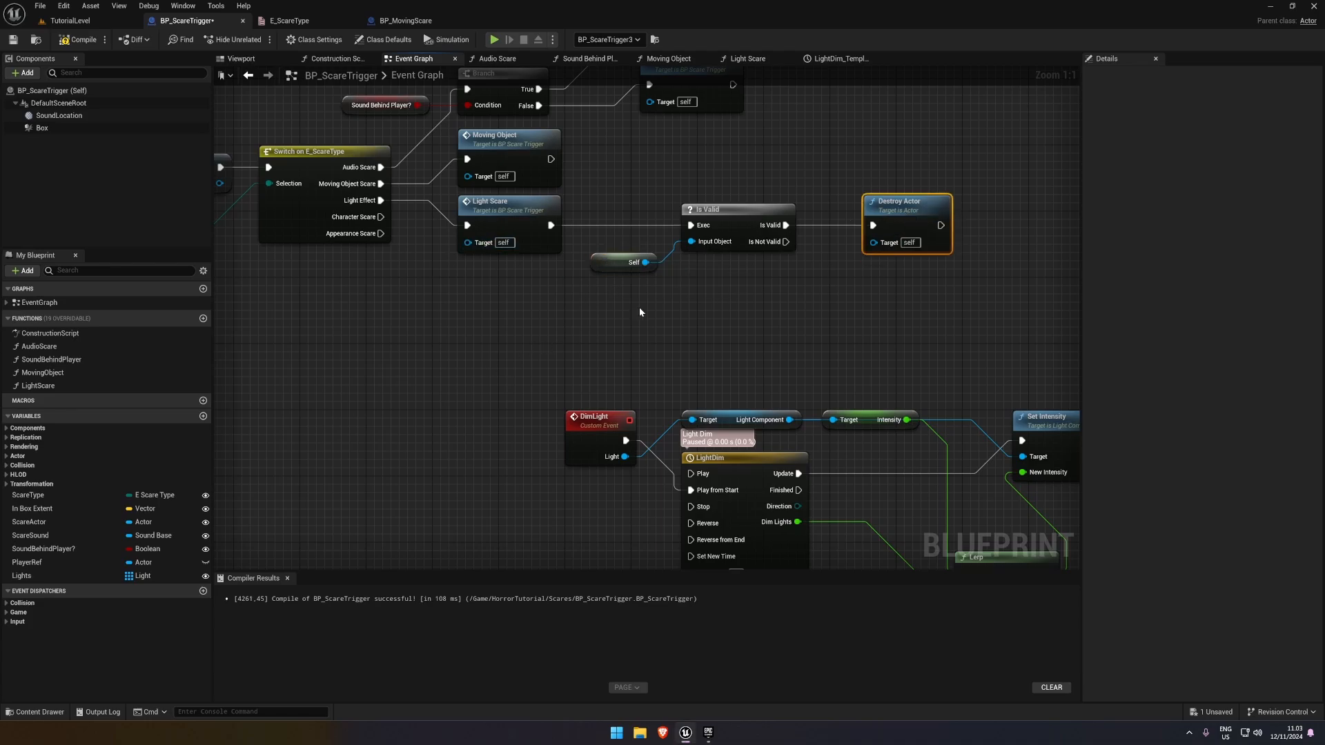
{"action": "left_click", "coordinate": [507, 217]}
{"action": "left_click", "coordinate": [691, 226], "text": "alt"}
Move the Self, Is Valid and Destroy Actor nodes together below the Lerp in the DimLight graph
{"action": "left_click_drag", "start_coordinate": [991, 295], "coordinate": [610, 199]}
{"action": "right_click_drag", "start_coordinate": [793, 317], "coordinate": [633, 264]}
{"action": "scroll", "coordinate": [633, 264], "scroll_direction": "down", "scroll_amount": 1}
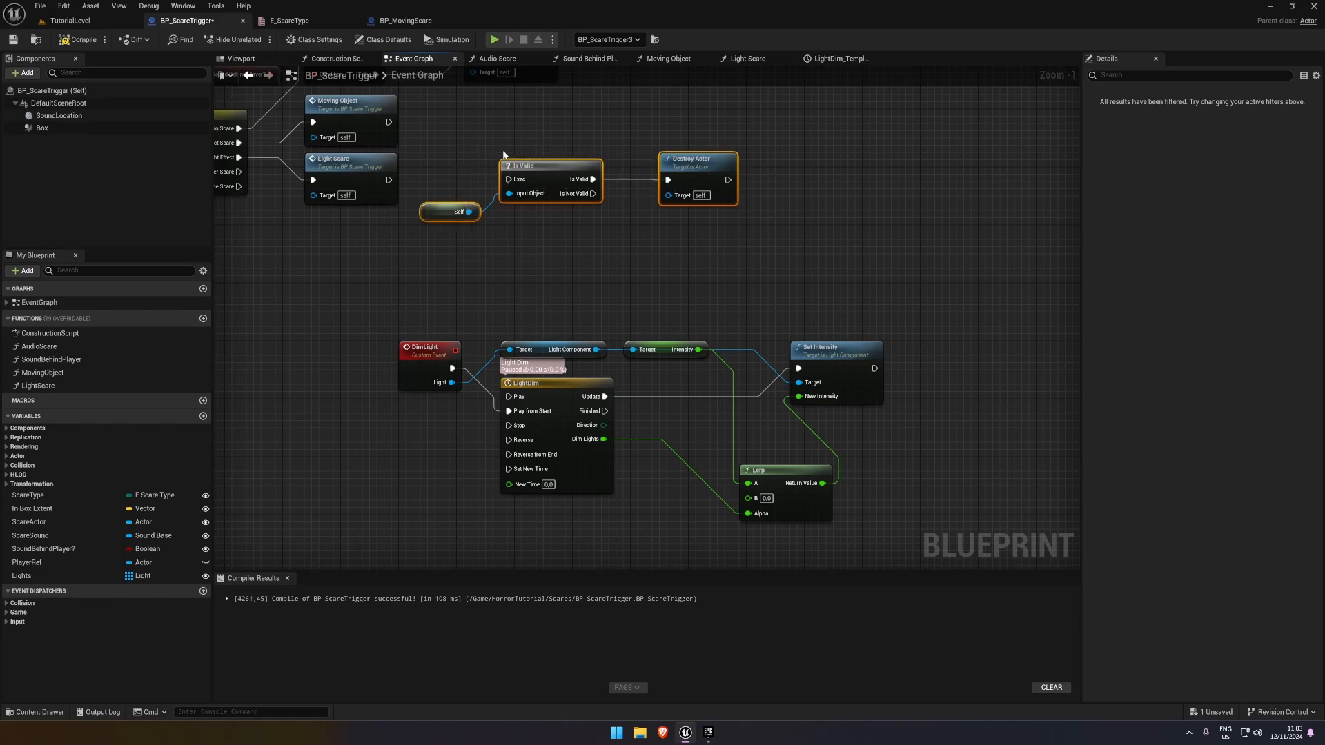
{"action": "left_click_drag", "start_coordinate": [517, 176], "coordinate": [704, 545]}
Connect the LightDim timeline's Finished output to the Is Valid check, and compile and save the blueprint
{"action": "right_click_drag", "start_coordinate": [706, 489], "coordinate": [612, 285]}
{"action": "left_click_drag", "start_coordinate": [534, 316], "coordinate": [796, 403]}
{"action": "left_click", "coordinate": [690, 265], "text": "ctrl"}
{"action": "left_click_drag", "start_coordinate": [645, 331], "coordinate": [511, 207]}
{"action": "left_click", "coordinate": [80, 40]}
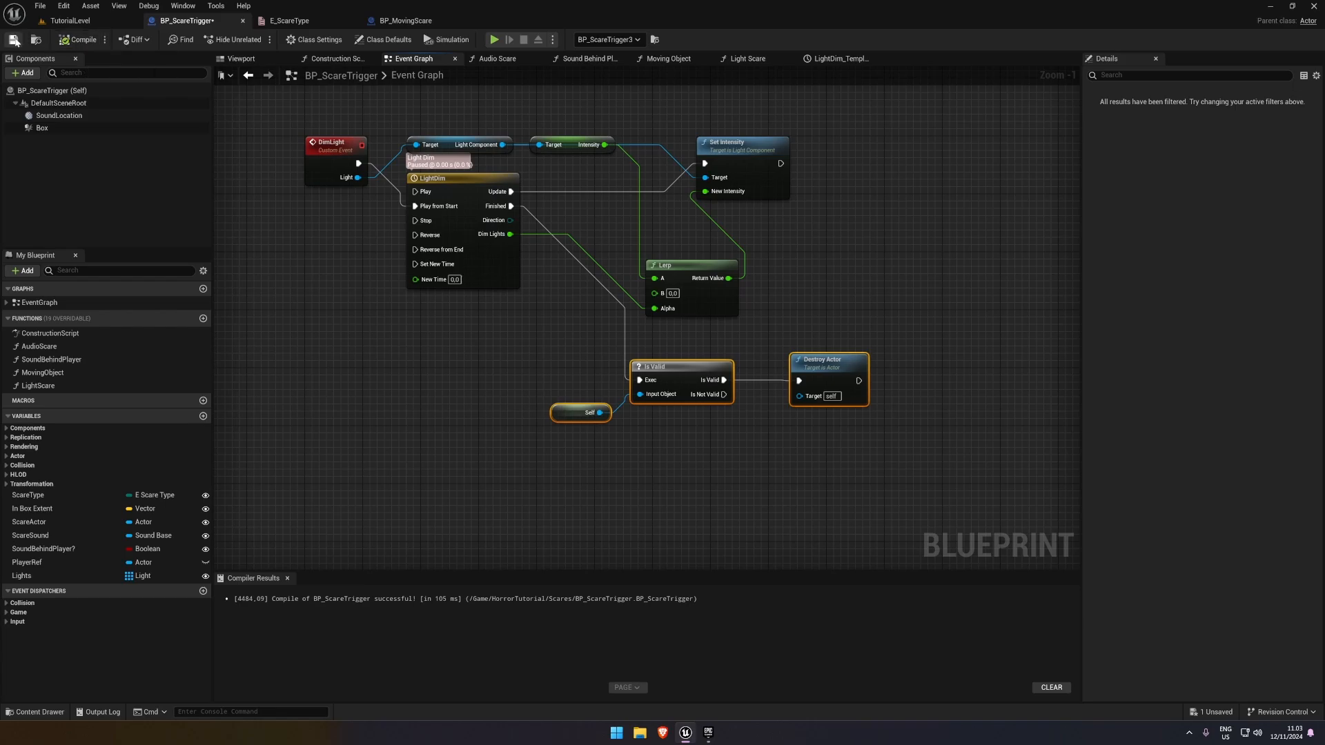
Play-test TutorialLevel by walking into the light-effect trigger to check the dimming, and end the session
{"action": "left_click", "coordinate": [70, 20]}
{"action": "left_click", "coordinate": [254, 40]}
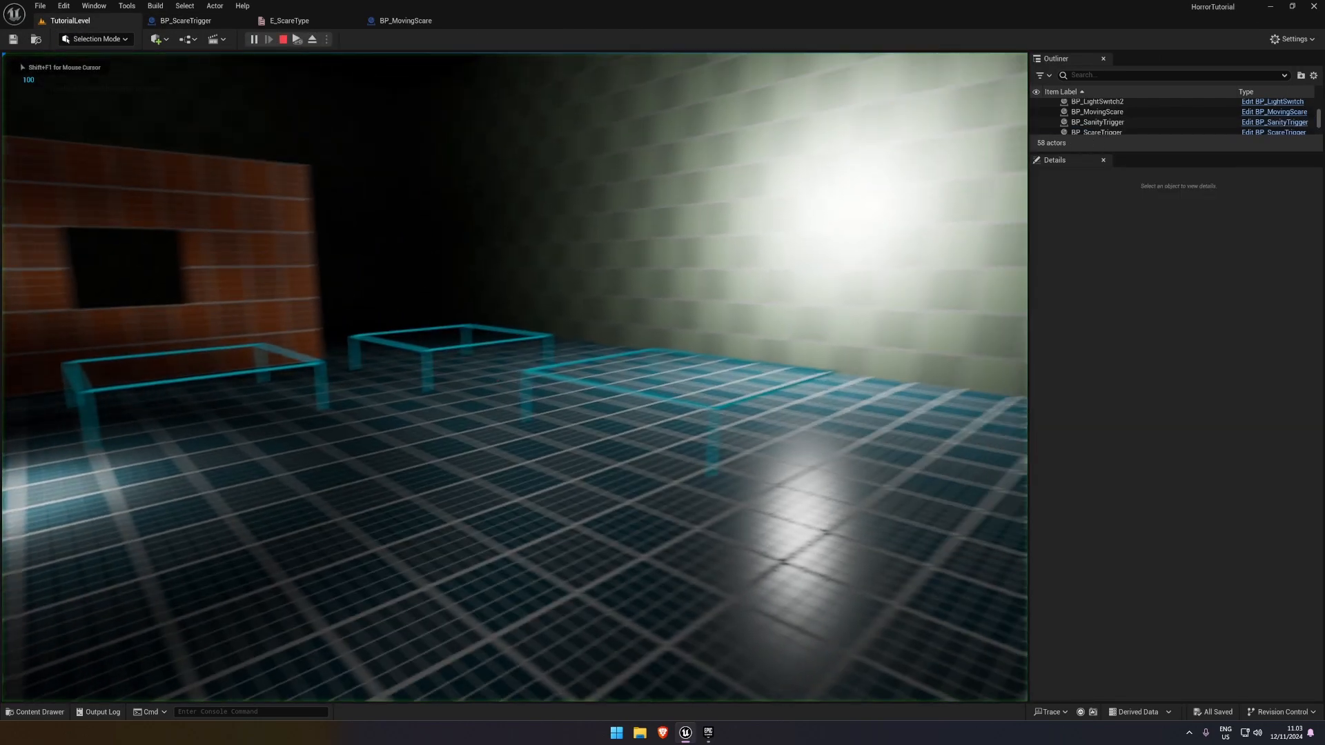
{"action": "key", "text": "w"}
{"action": "key", "text": "w"}
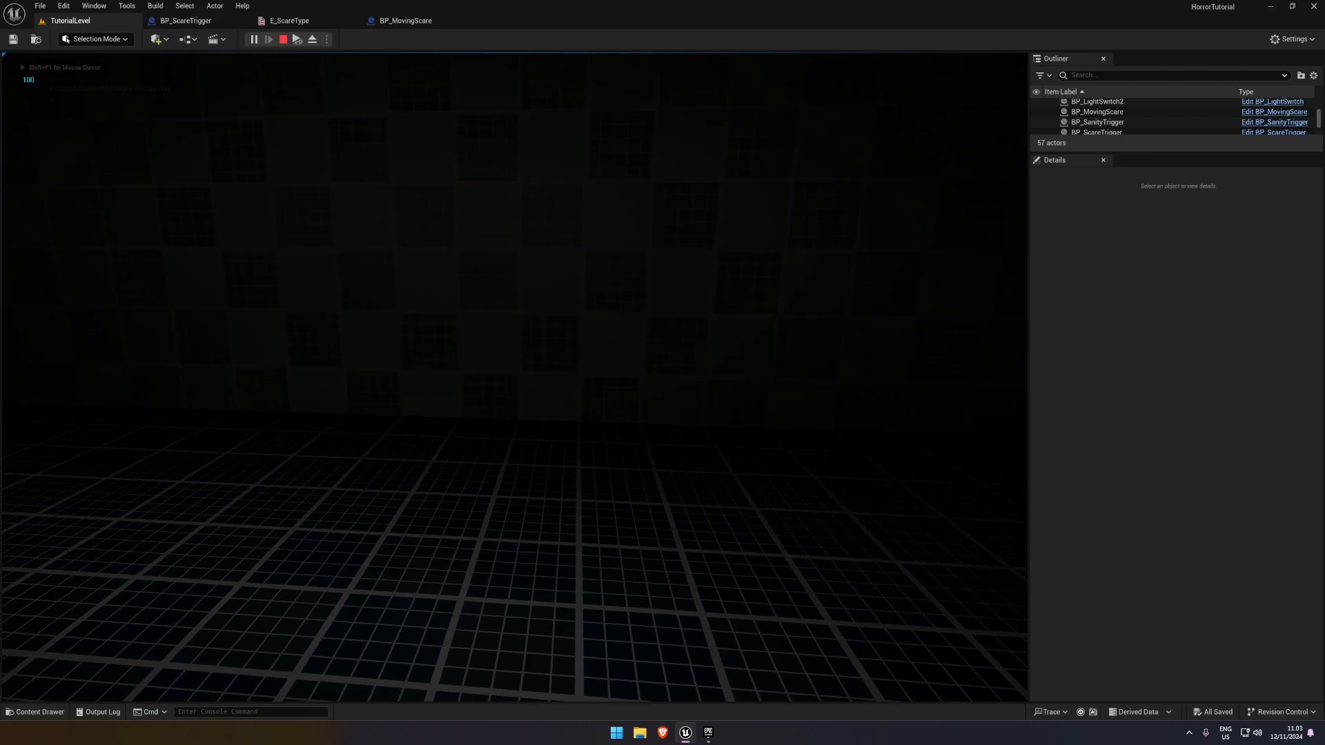
{"action": "key", "text": "Escape"}
{"action": "key", "text": "ctrl+s"}
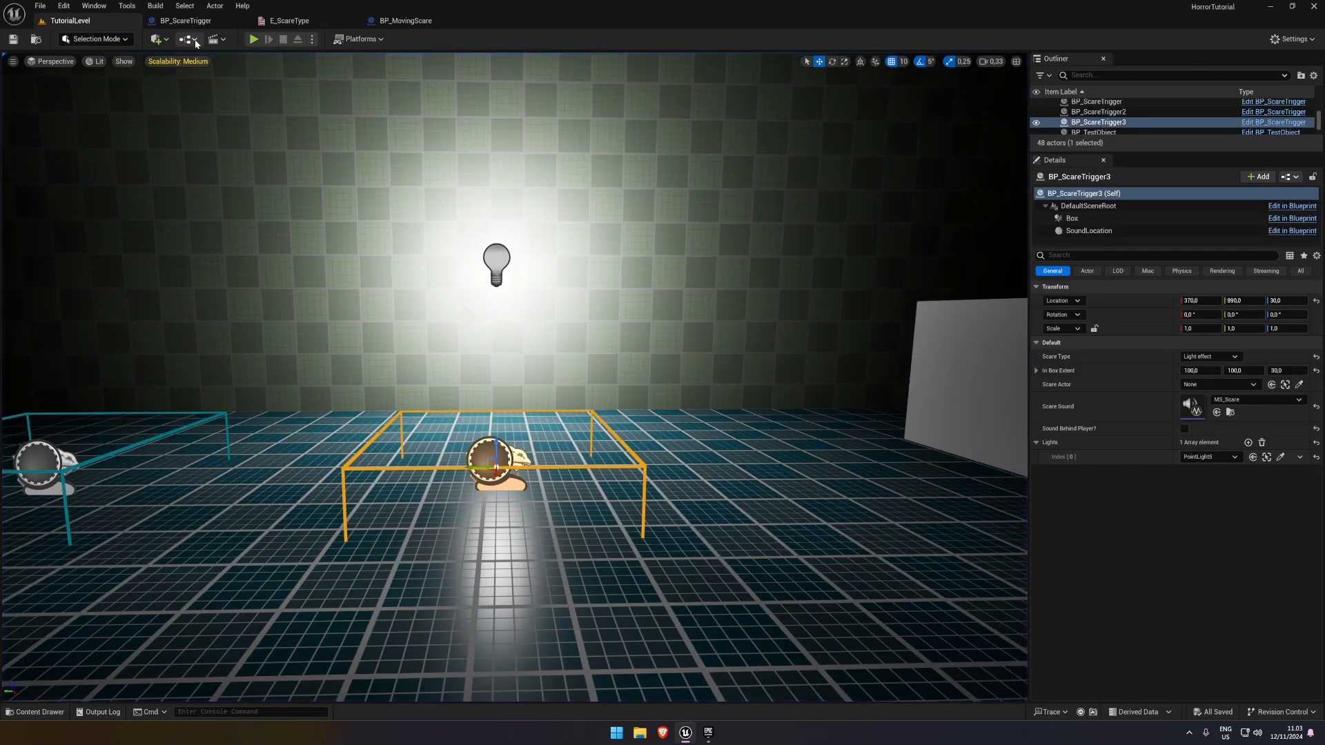
Review the scare-type switch, its Light Scare call and the DimLight nodes in BP_ScareTrigger's event graph
{"action": "left_click", "coordinate": [406, 20]}
{"action": "left_click", "coordinate": [193, 22]}
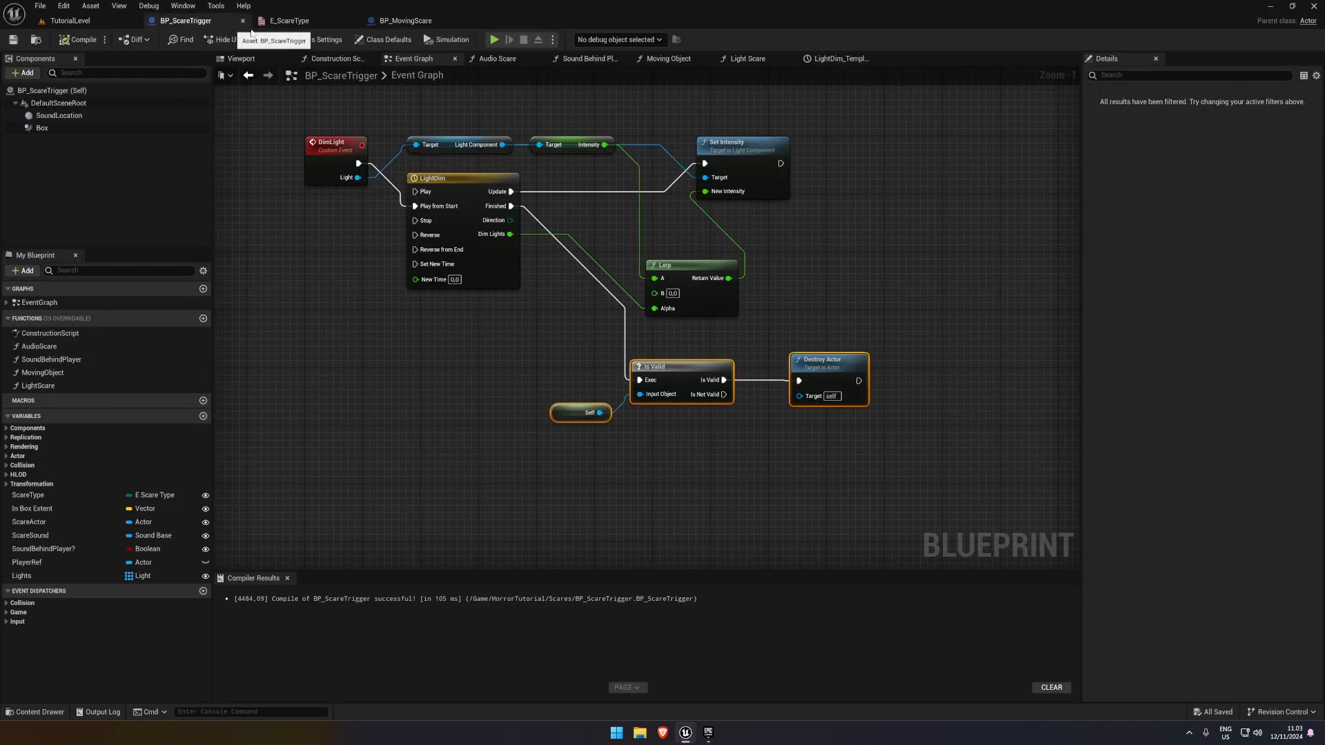
{"action": "left_click", "coordinate": [297, 20]}
{"action": "left_click", "coordinate": [198, 22]}
{"action": "right_click_drag", "start_coordinate": [324, 200], "coordinate": [306, 249]}
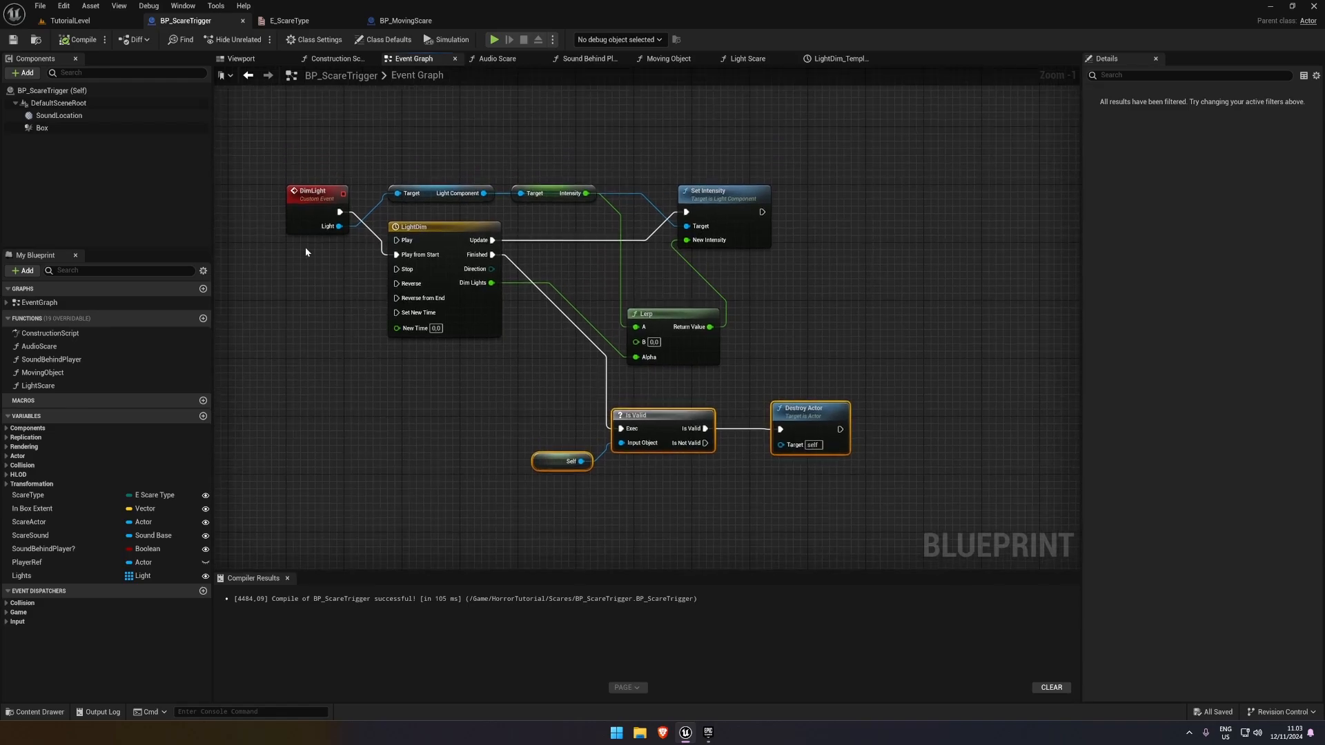
{"action": "scroll", "coordinate": [306, 249], "scroll_direction": "down", "scroll_amount": 2}
{"action": "right_click_drag", "start_coordinate": [252, 190], "coordinate": [387, 241]}
{"action": "right_click_drag", "start_coordinate": [517, 332], "coordinate": [523, 339]}
{"action": "right_click", "coordinate": [549, 357]}
{"action": "left_click", "coordinate": [408, 247]}
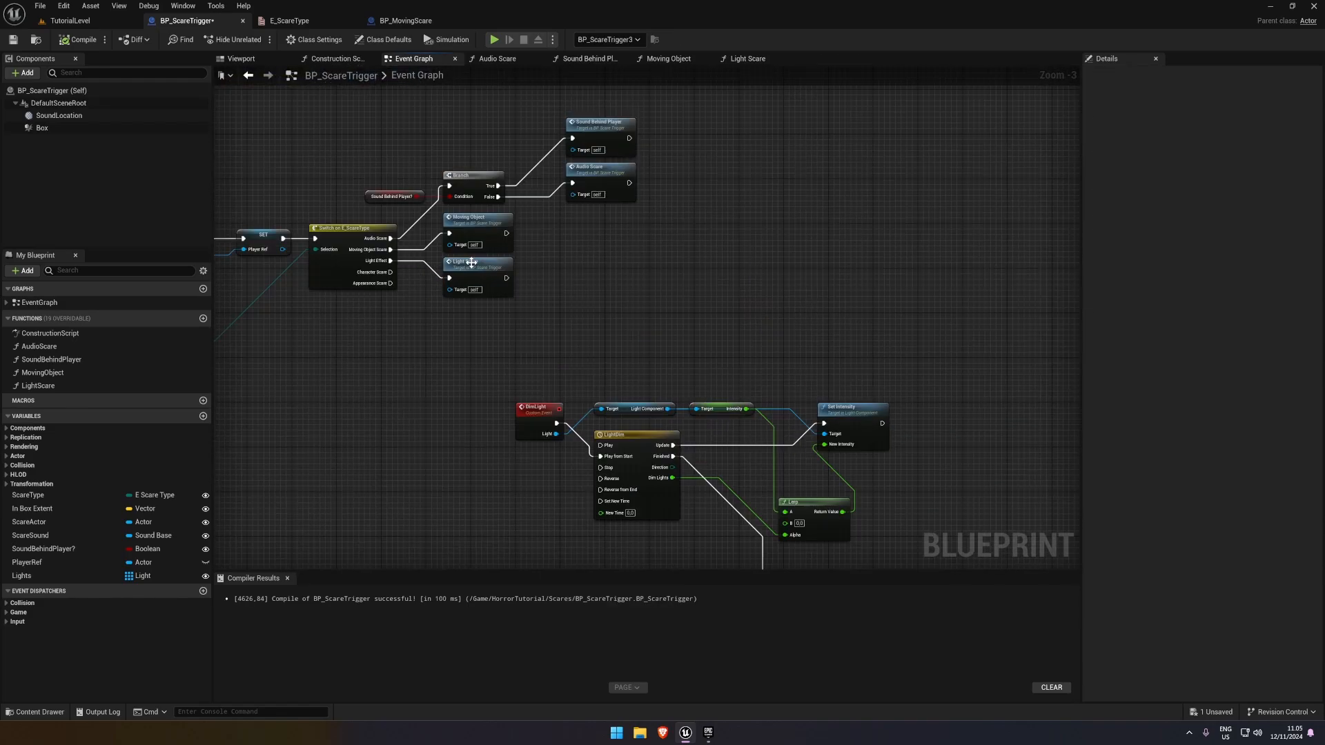
{"action": "left_click", "coordinate": [471, 263]}
{"action": "scroll", "coordinate": [576, 269], "scroll_direction": "up", "scroll_amount": 1}
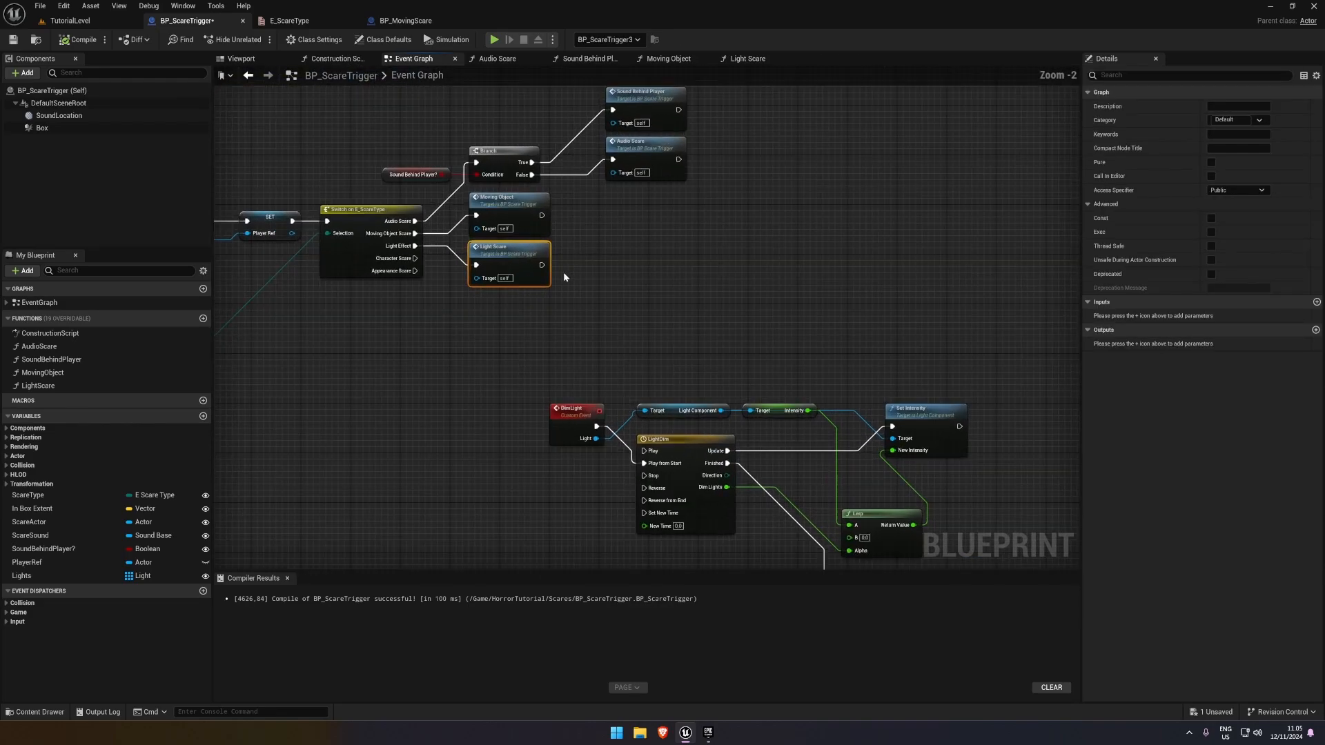
{"action": "right_click_drag", "start_coordinate": [589, 303], "coordinate": [623, 286]}
{"action": "left_click", "coordinate": [607, 352]}
{"action": "scroll", "coordinate": [527, 310], "scroll_direction": "up", "scroll_amount": 1}
{"action": "scroll", "coordinate": [530, 304], "scroll_direction": "down", "scroll_amount": 1}
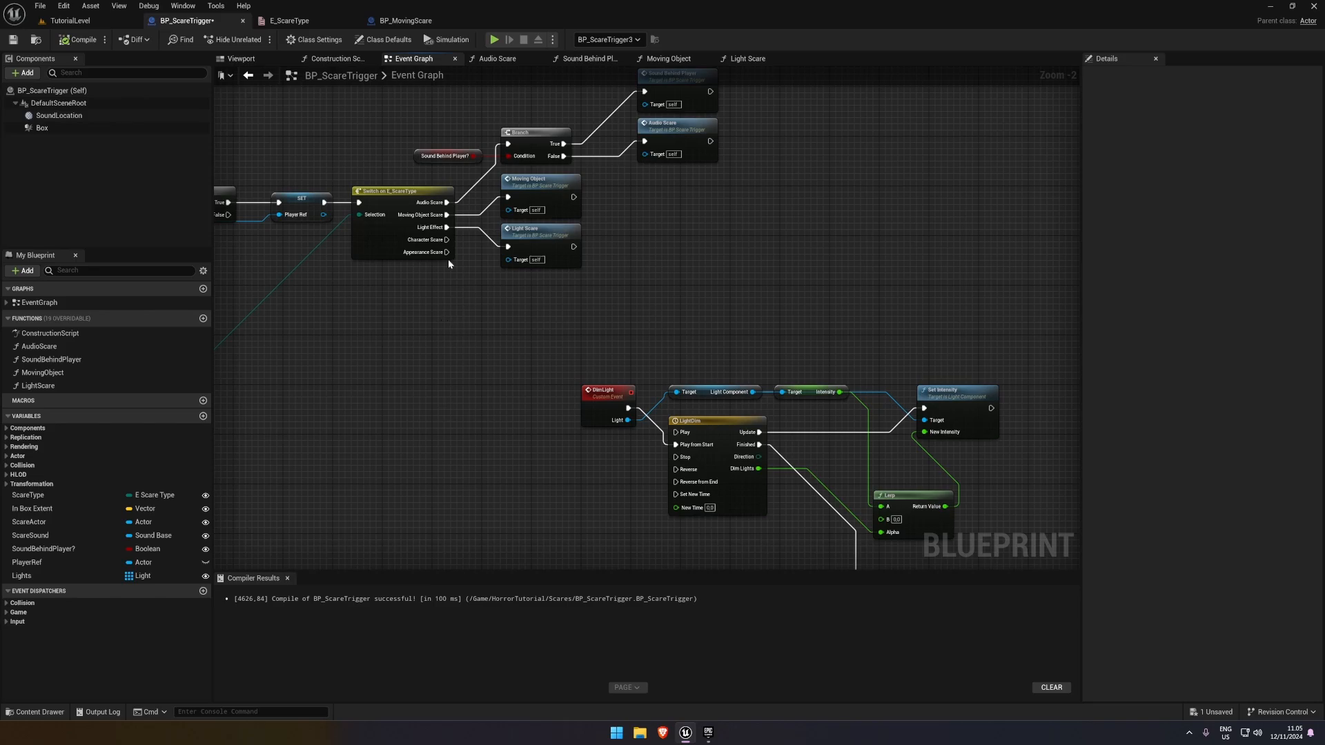
Compile and save the BP_ScareTrigger blueprint
{"action": "right_click", "coordinate": [455, 295]}
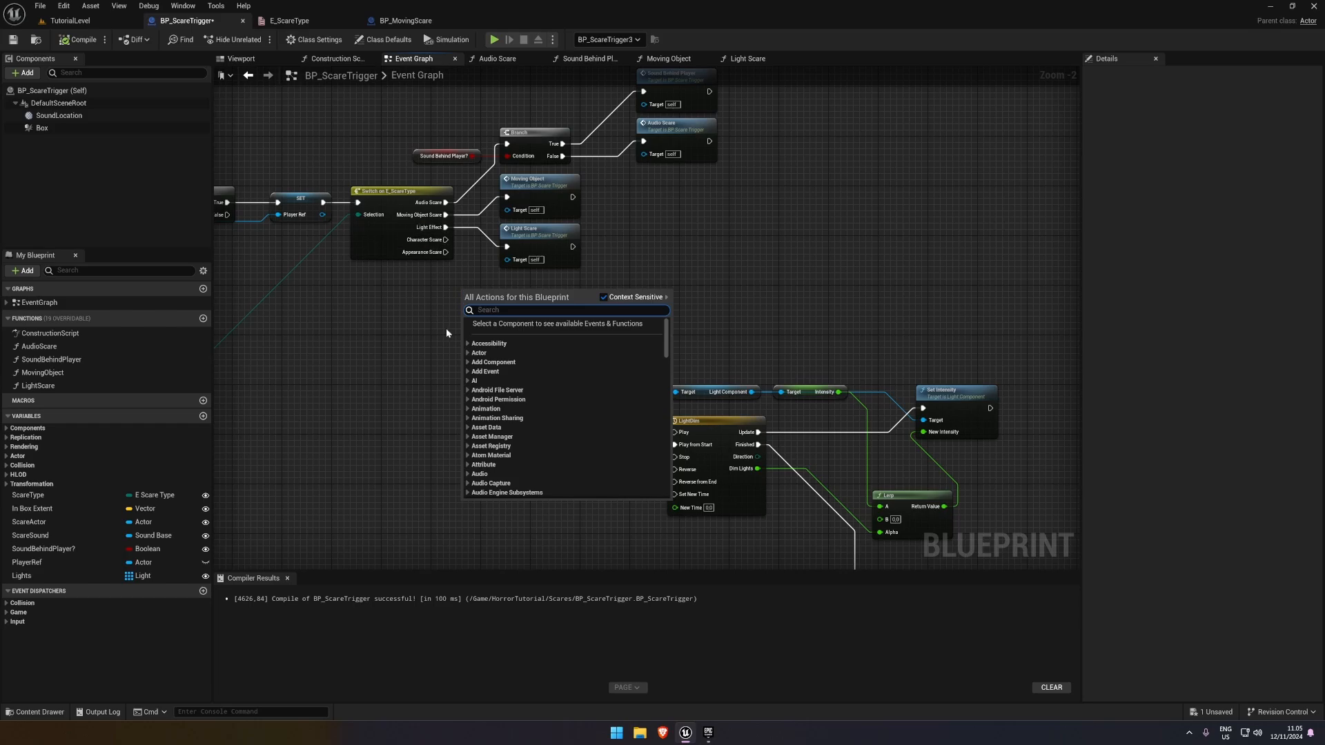
{"action": "left_click", "coordinate": [383, 279]}
{"action": "left_click", "coordinate": [84, 40]}
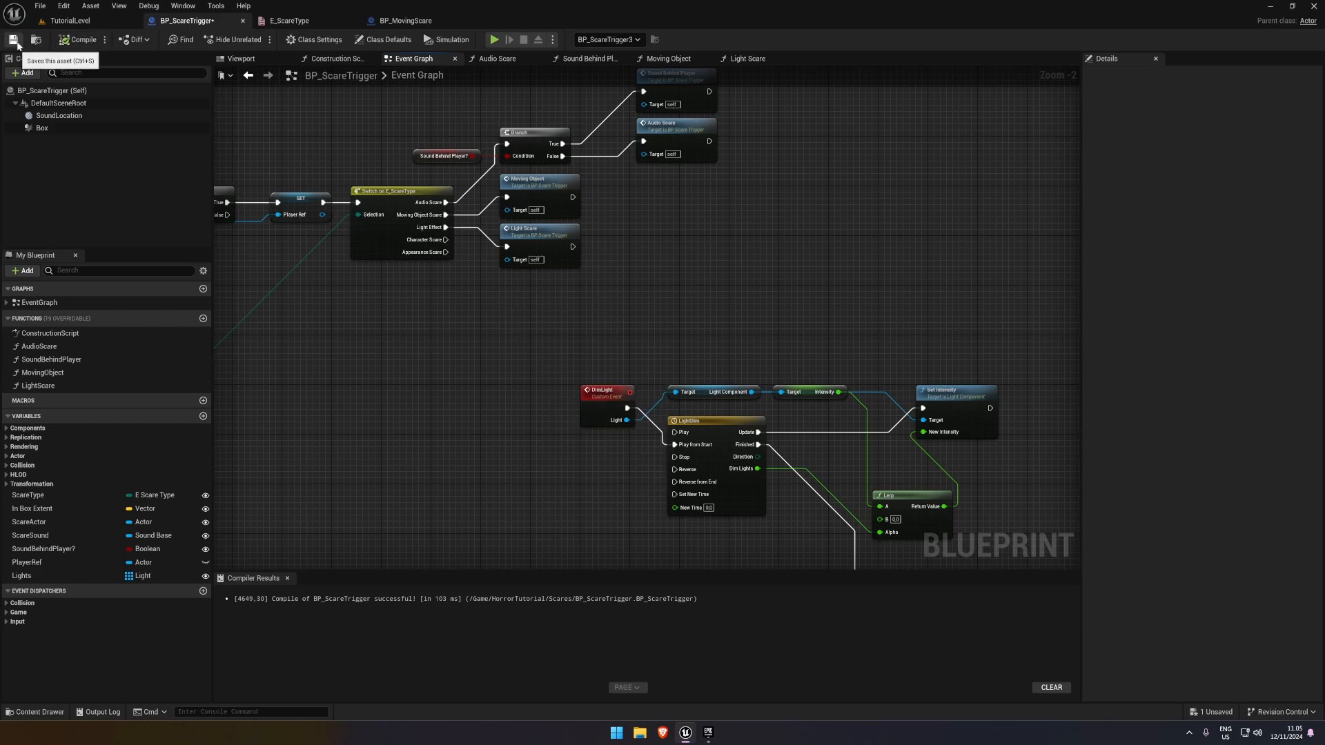
{"action": "left_click", "coordinate": [13, 41]}
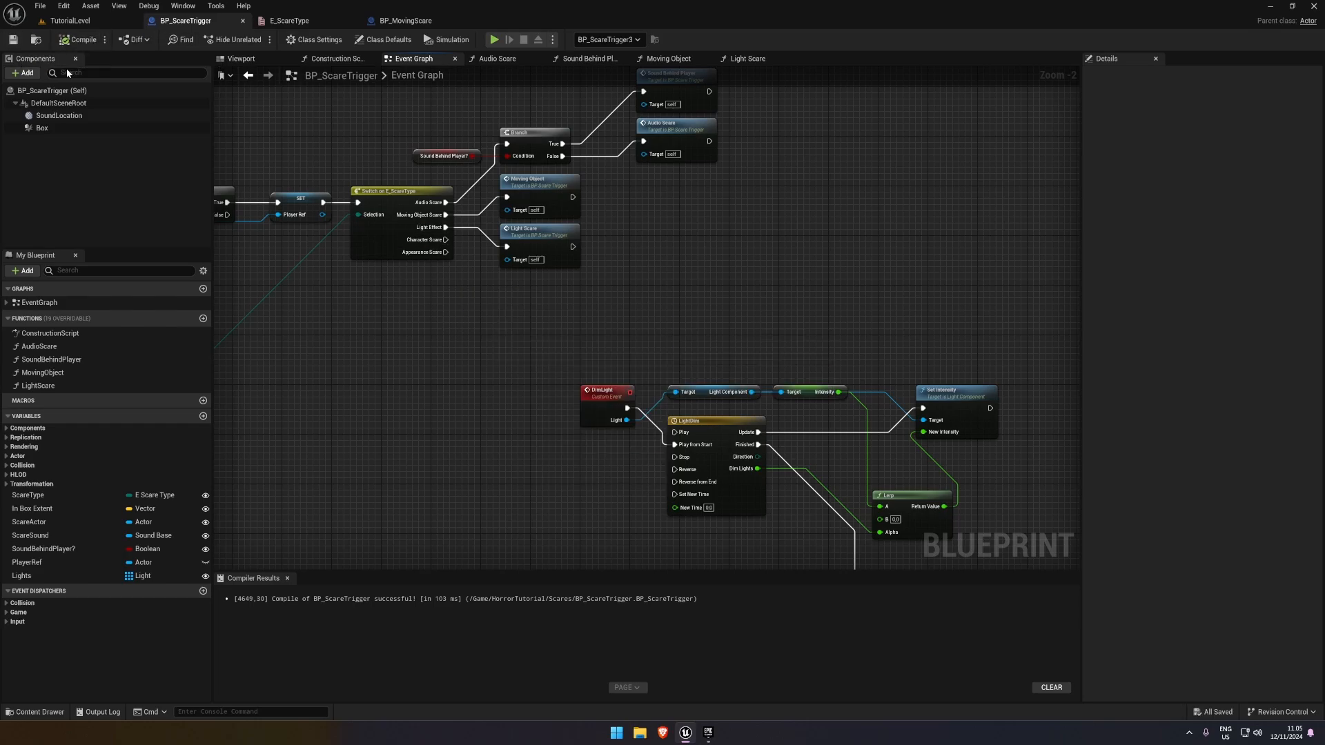
Duplicate BP_MovingScare in the Scares folder and name the copy BP_Jumpscare
{"action": "left_click", "coordinate": [70, 20]}
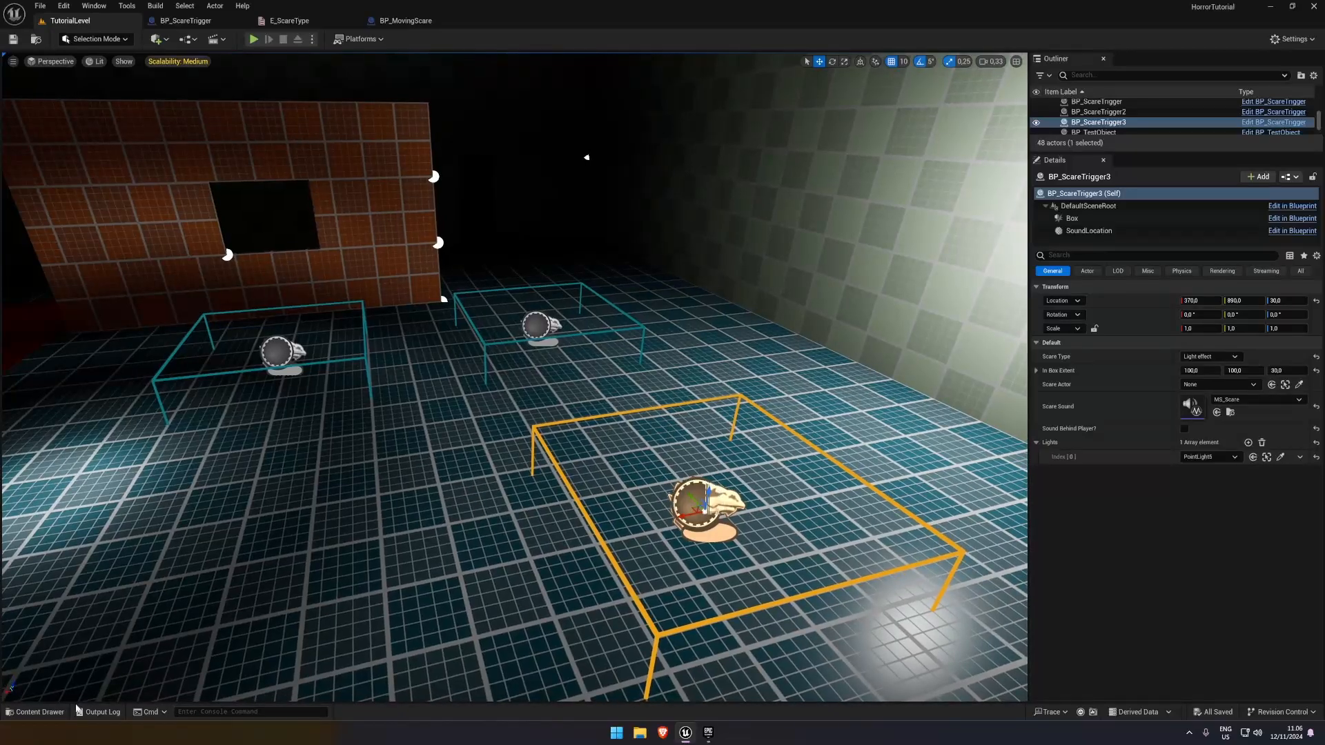
{"action": "left_click", "coordinate": [35, 711]}
{"action": "left_click", "coordinate": [326, 624]}
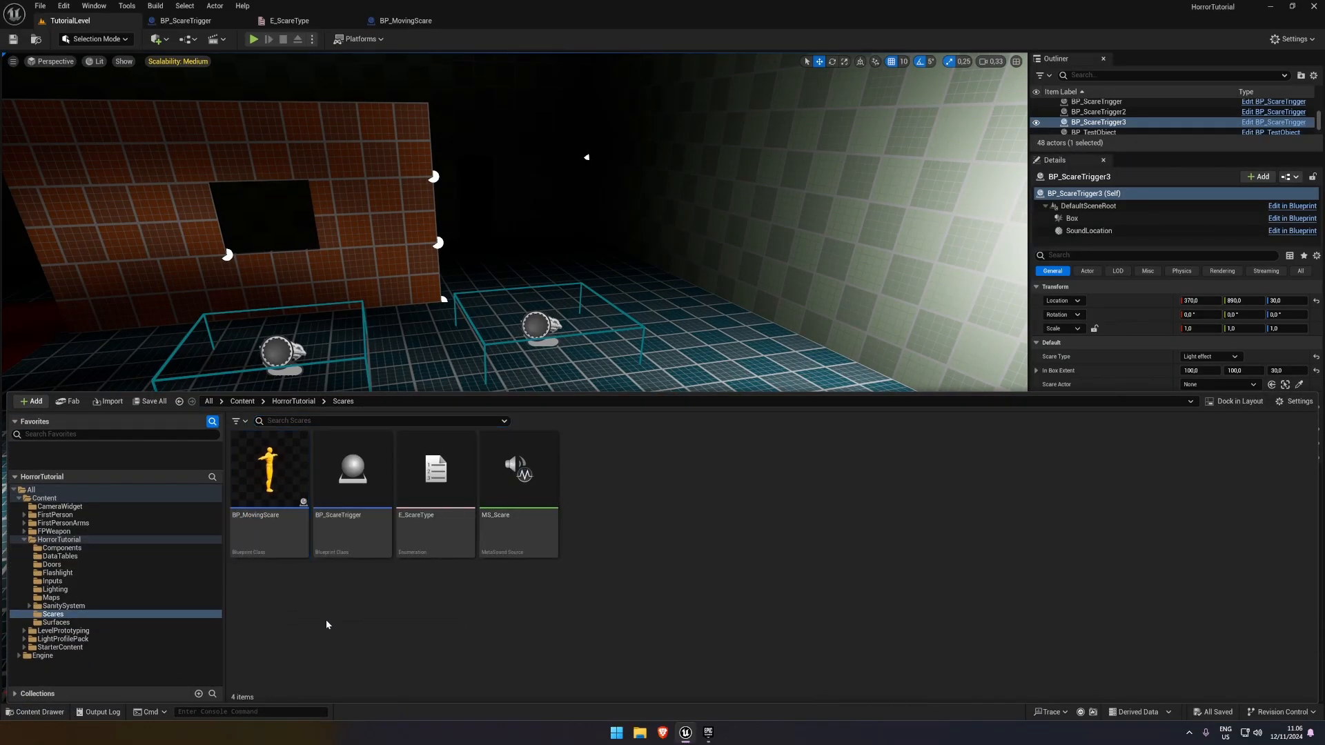
{"action": "left_click", "coordinate": [272, 483]}
{"action": "key", "text": "ctrl+d"}
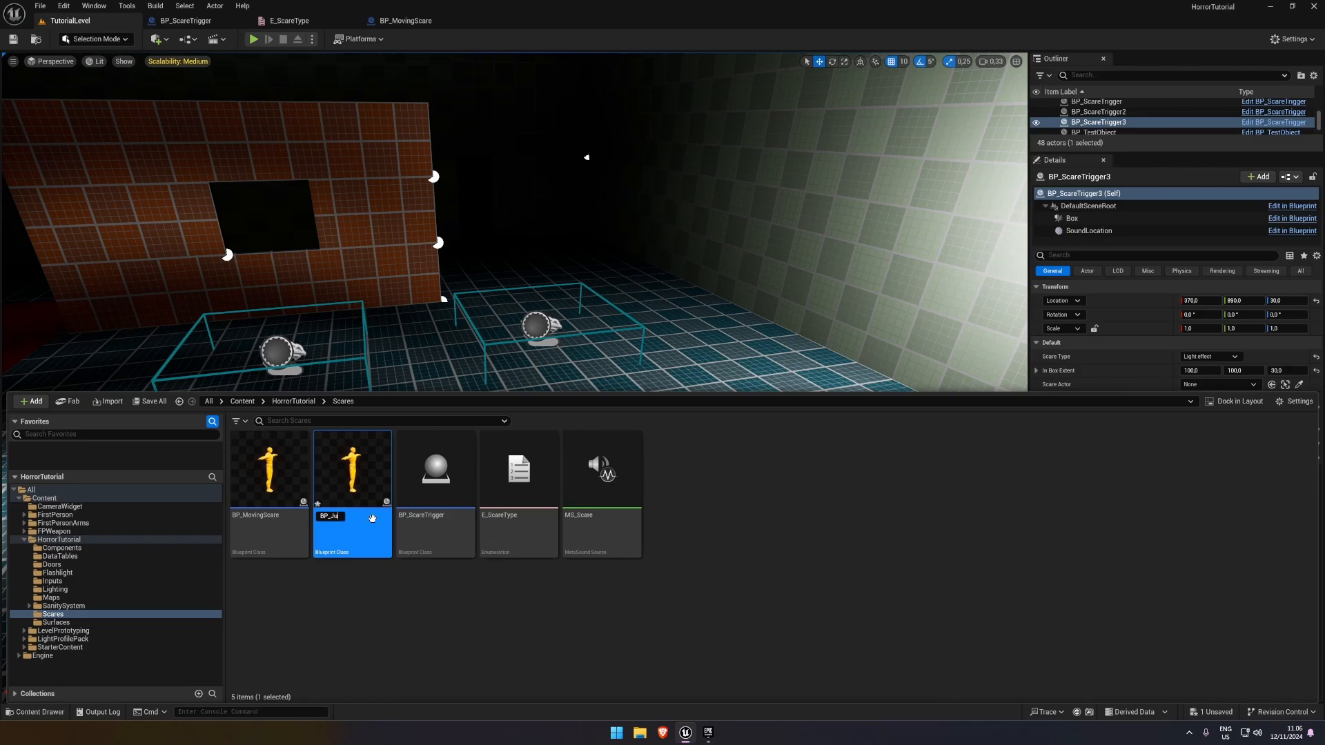
{"action": "key", "text": "Return"}
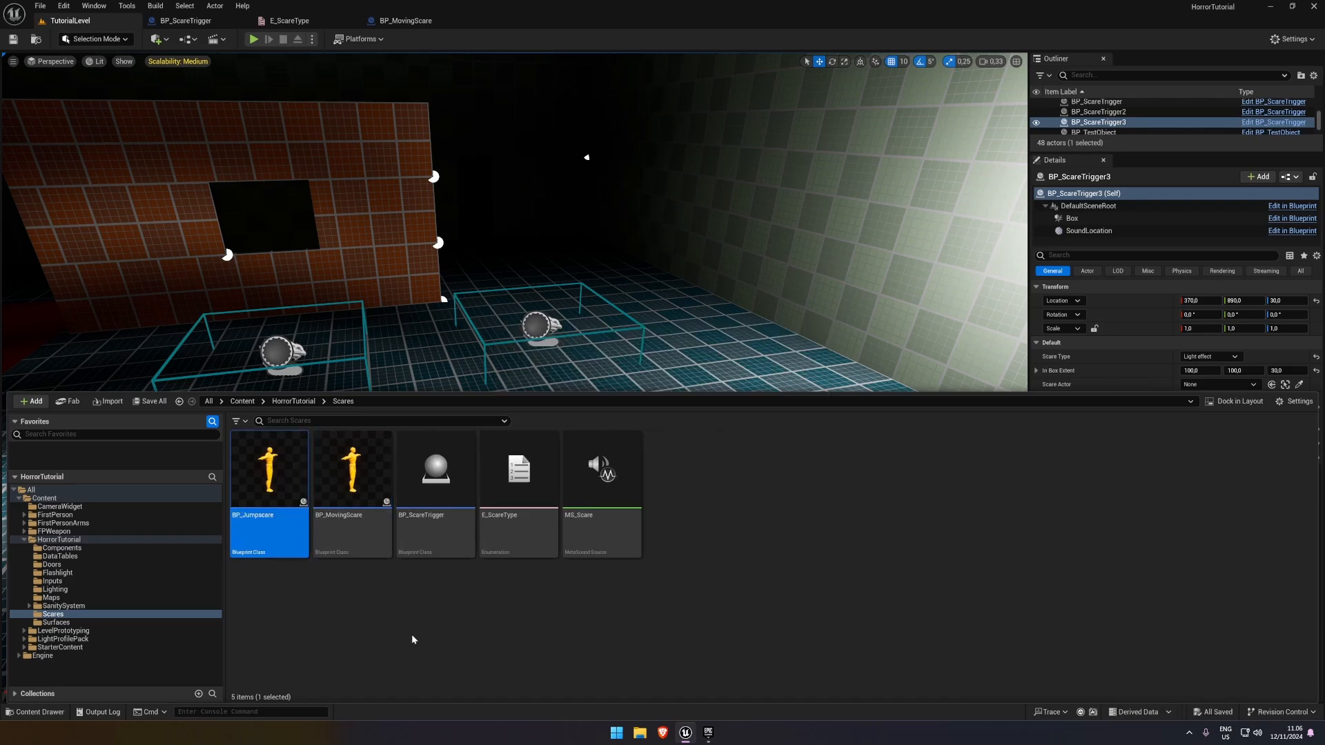
Delete all movement and destroy nodes following Event Do Scare in BP_Jumpscare's event graph, and compile the blueprint
{"action": "double_click", "coordinate": [271, 494]}
{"action": "right_click_drag", "start_coordinate": [497, 334], "coordinate": [391, 206]}
{"action": "scroll", "coordinate": [389, 205], "scroll_direction": "down", "scroll_amount": 1}
{"action": "left_click_drag", "start_coordinate": [383, 201], "coordinate": [834, 434]}
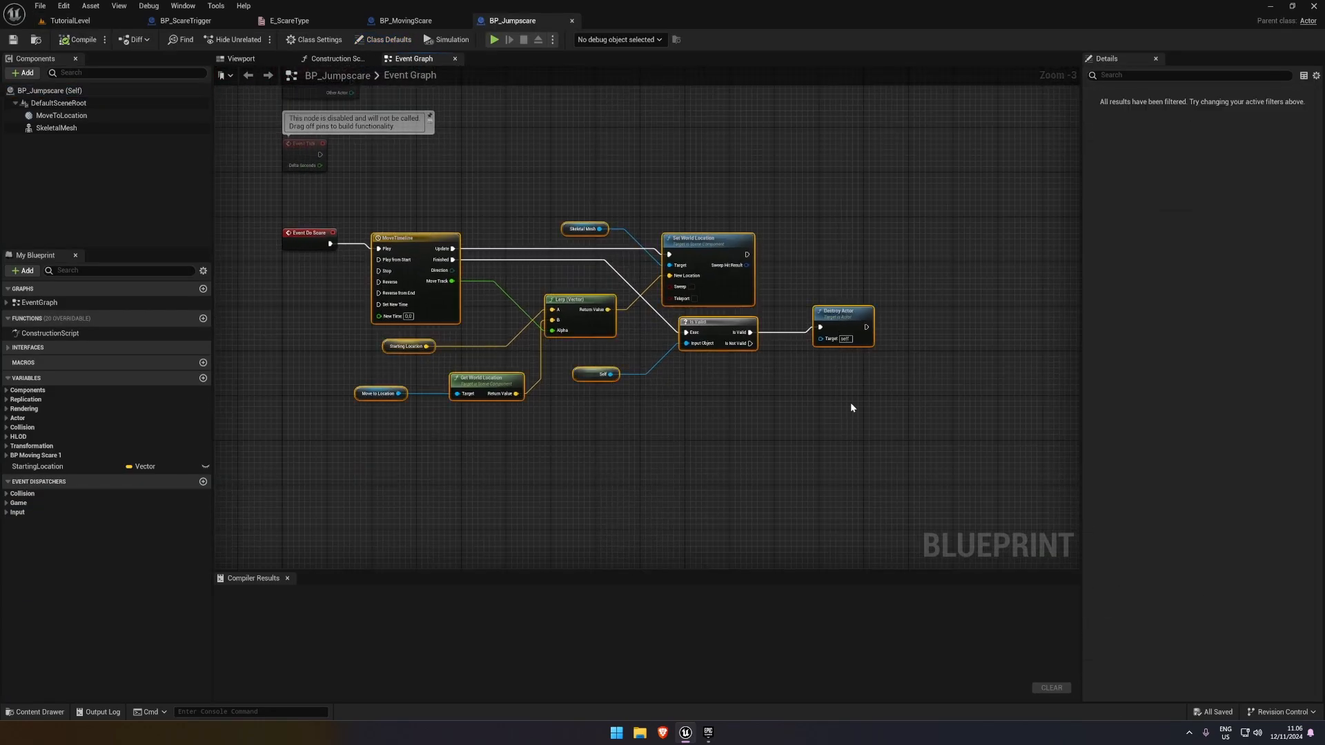
{"action": "key", "text": "Delete"}
{"action": "left_click", "coordinate": [77, 39]}
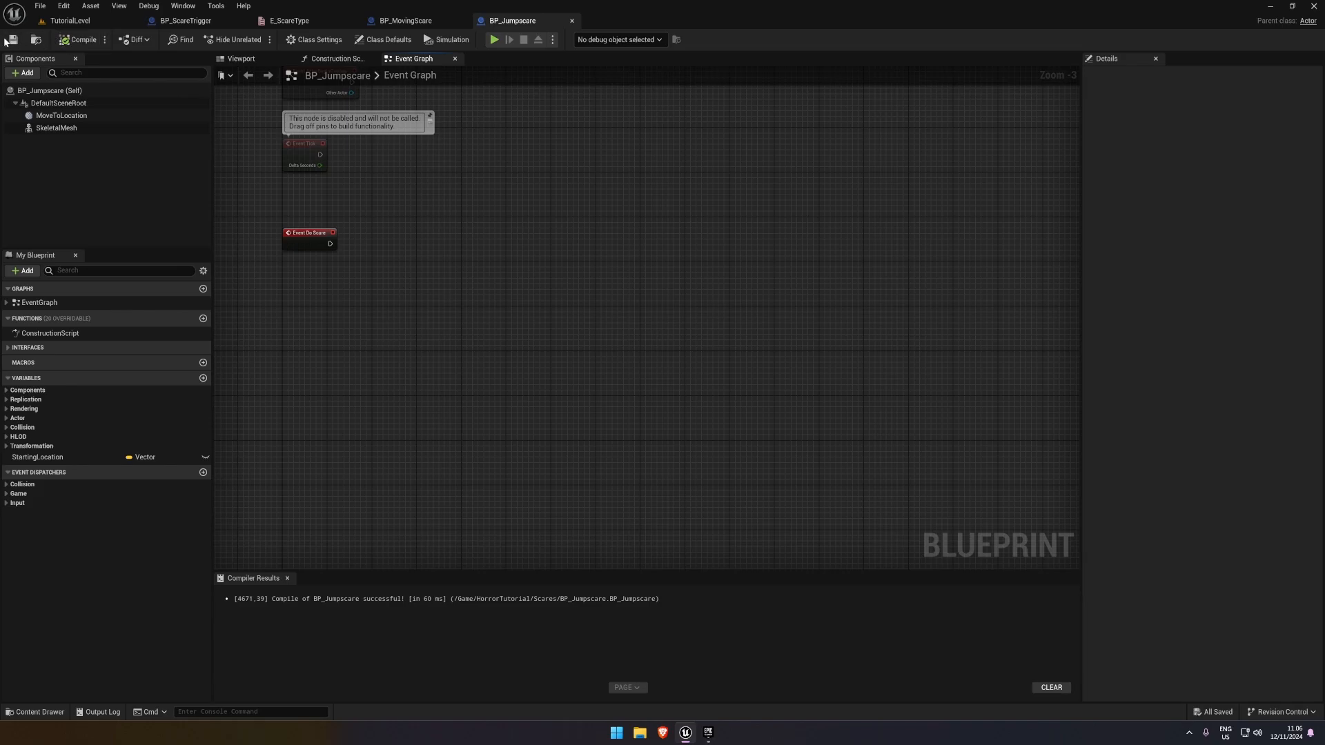
{"action": "right_click_drag", "start_coordinate": [329, 172], "coordinate": [364, 169]}
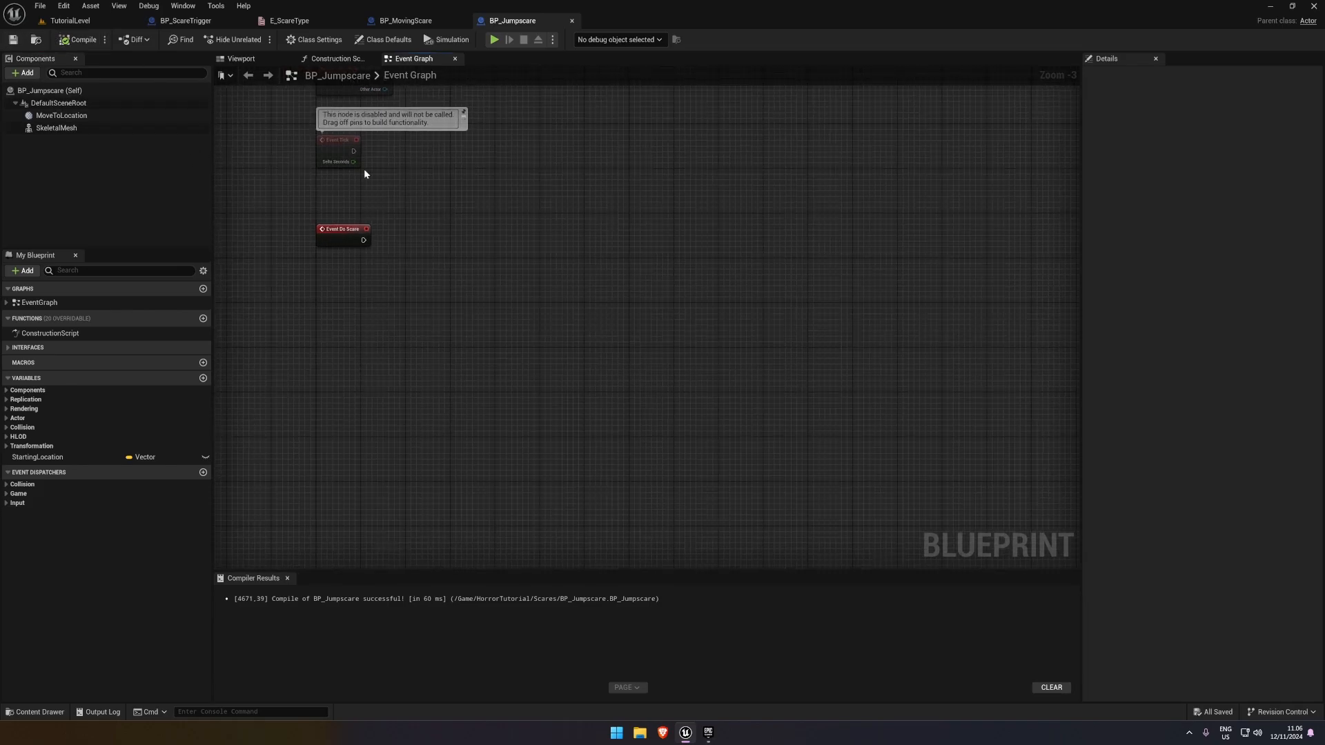
{"action": "left_click", "coordinate": [87, 46]}
{"action": "right_click_drag", "start_coordinate": [486, 202], "coordinate": [439, 223]}
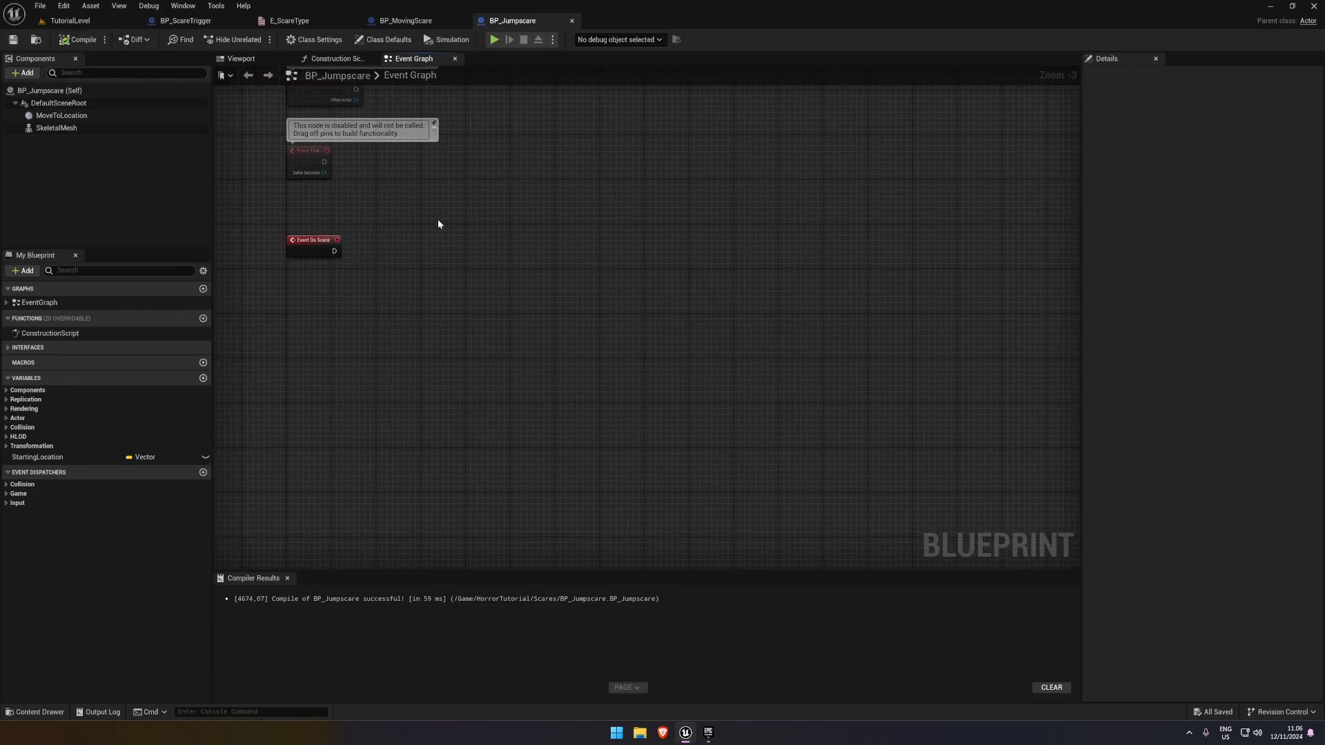
{"action": "left_click", "coordinate": [67, 43]}
Add a Play Animation node targeting the Skeletal Mesh reference in BP_Jumpscare's event graph
{"action": "left_click_drag", "start_coordinate": [406, 238], "coordinate": [449, 243]}
{"action": "type", "text": "Play ania"}
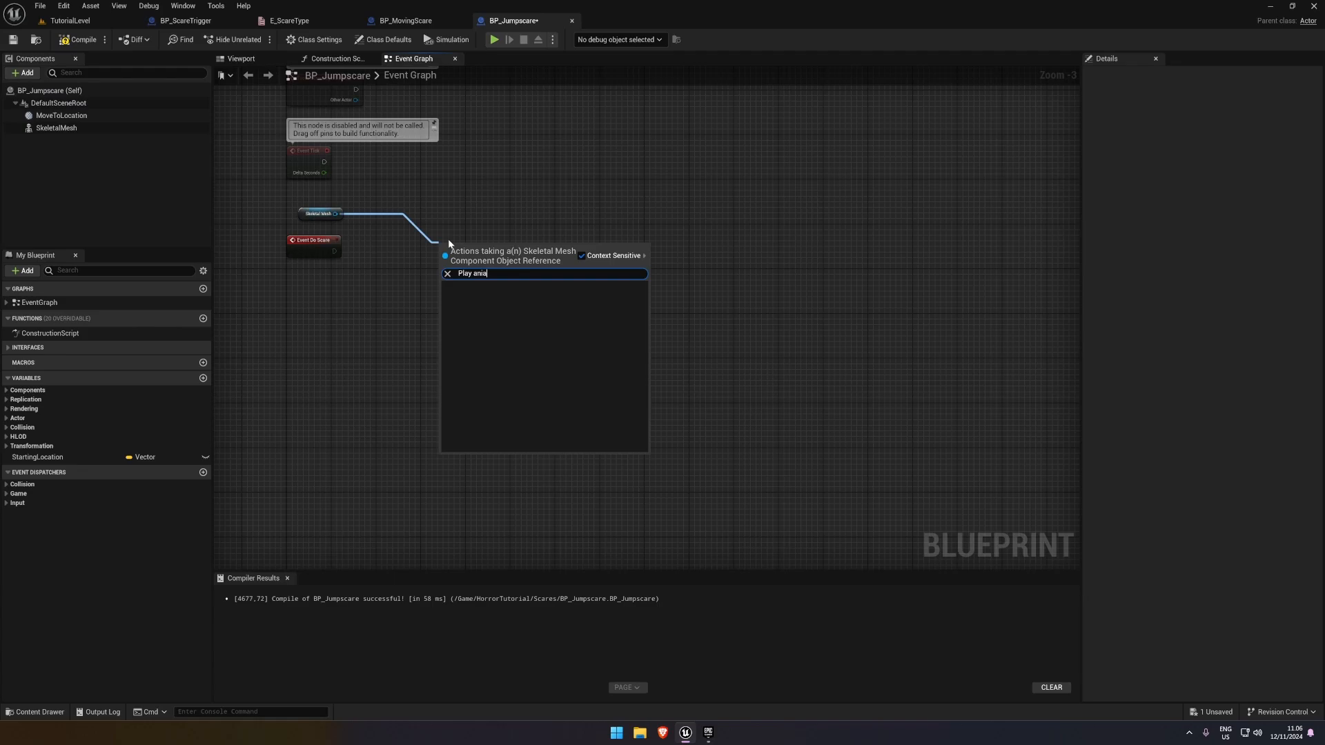
{"action": "key", "text": "BackSpace"}
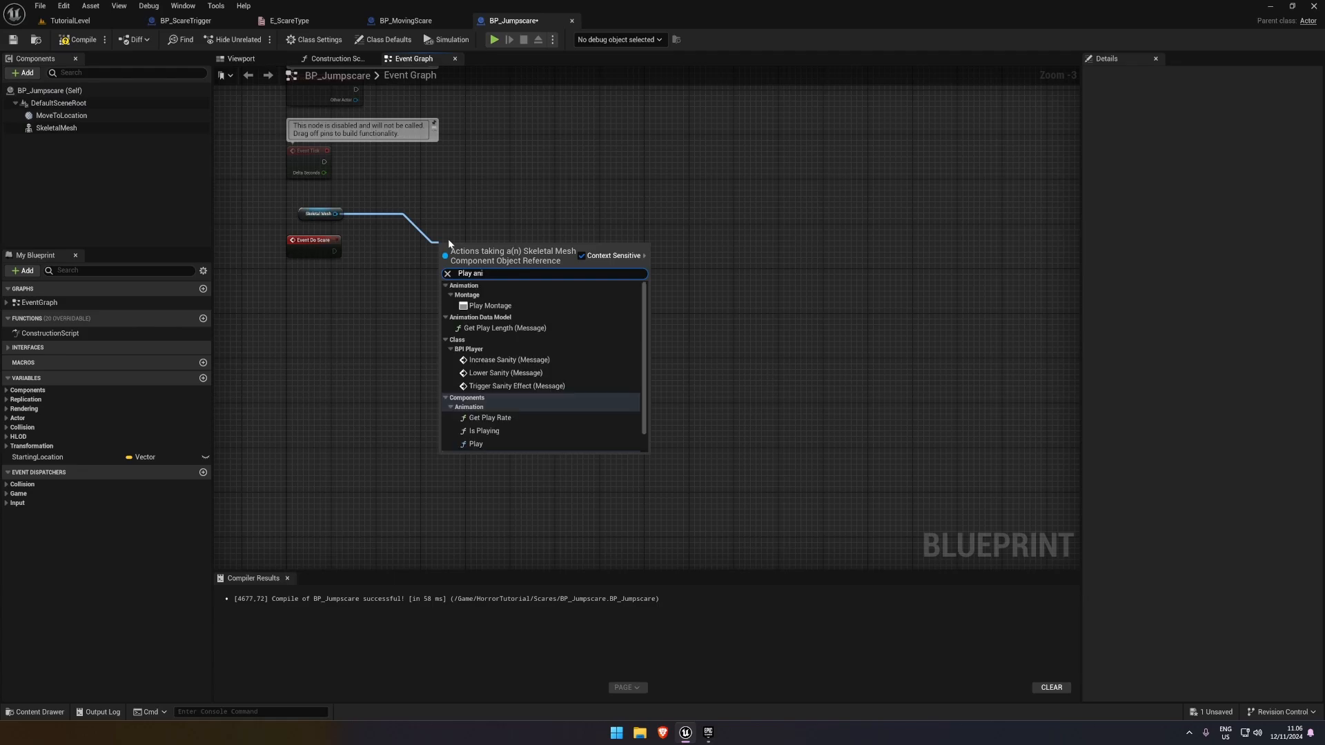
{"action": "type", "text": "mation"}
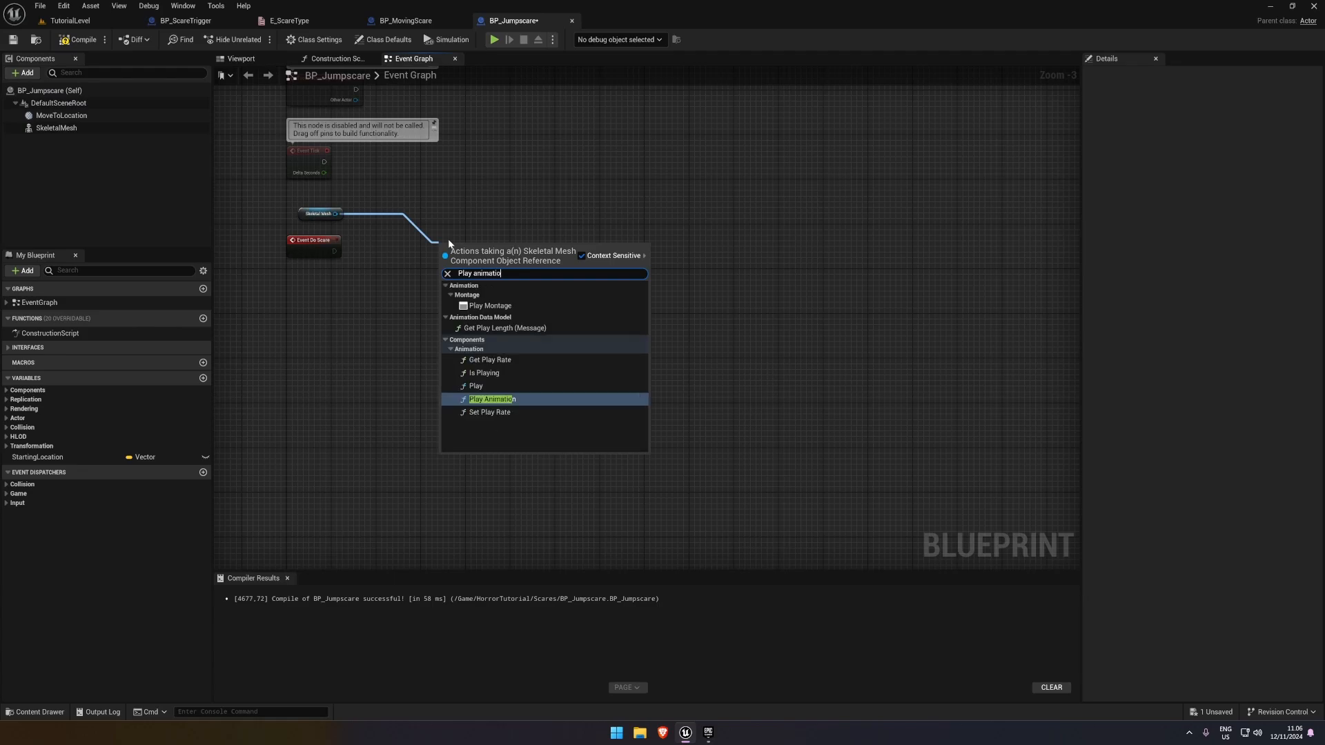
{"action": "key", "text": "Return"}
Set the Play Animation node's New Anim to Play to Tutorial_Walk_Fwd
{"action": "scroll", "coordinate": [479, 211], "scroll_direction": "up", "scroll_amount": 3}
{"action": "left_click_drag", "start_coordinate": [482, 275], "coordinate": [425, 262]}
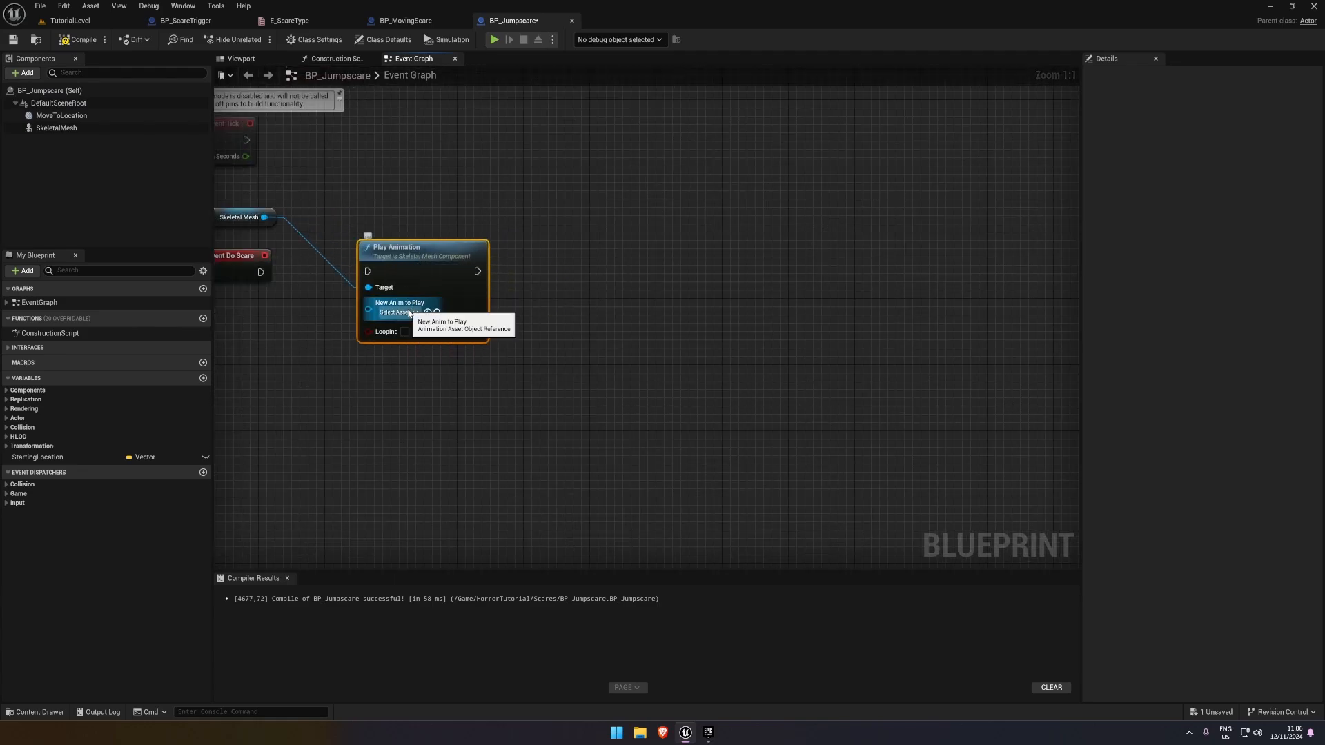
{"action": "left_click", "coordinate": [397, 313]}
{"action": "scroll", "coordinate": [519, 411], "scroll_direction": "down", "scroll_amount": 3}
{"action": "scroll", "coordinate": [519, 416], "scroll_direction": "down", "scroll_amount": 4}
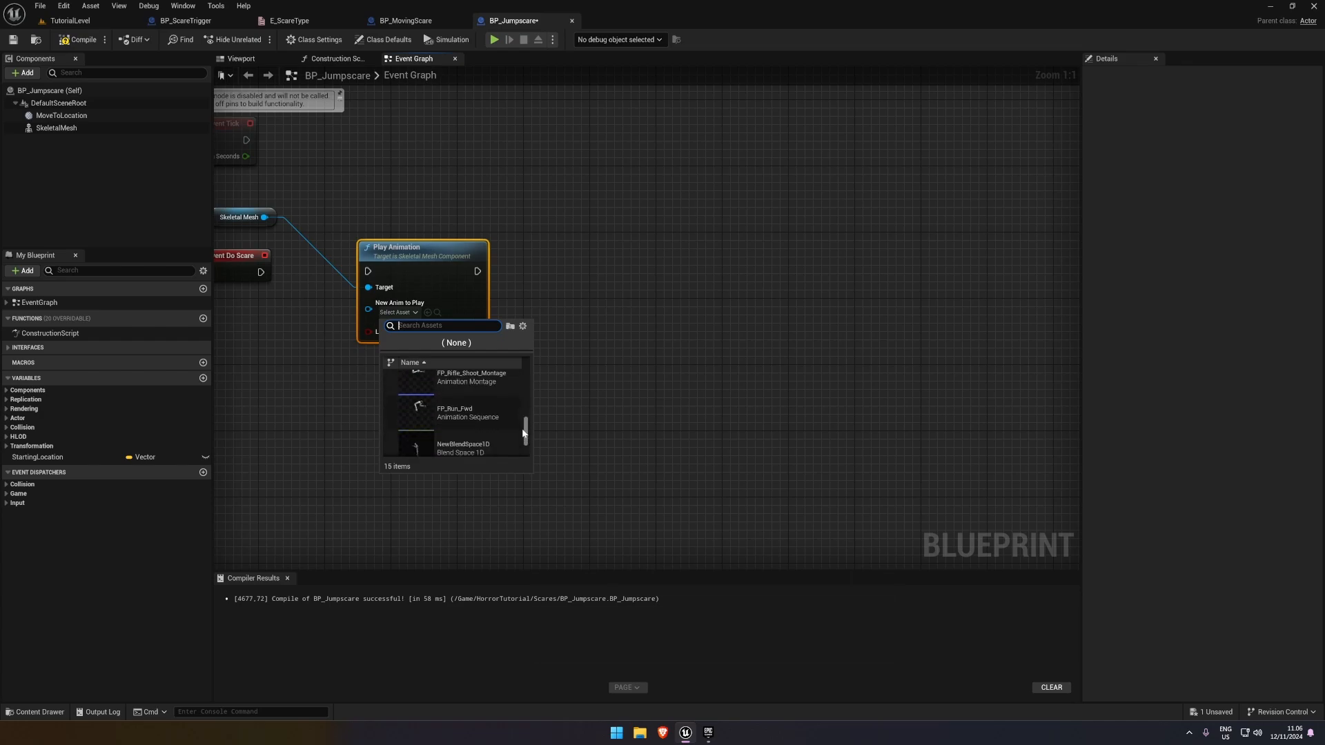
{"action": "scroll", "coordinate": [528, 445], "scroll_direction": "down", "scroll_amount": 1}
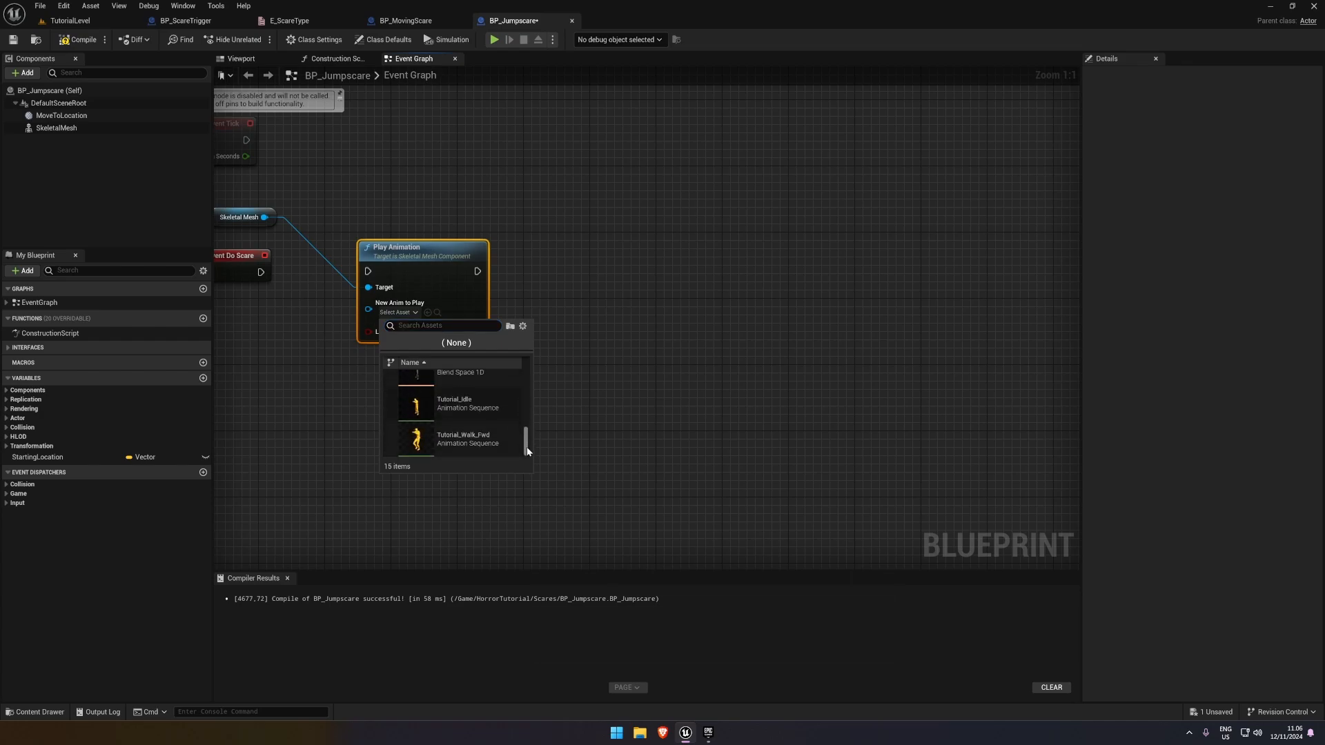
{"action": "left_click", "coordinate": [508, 448]}
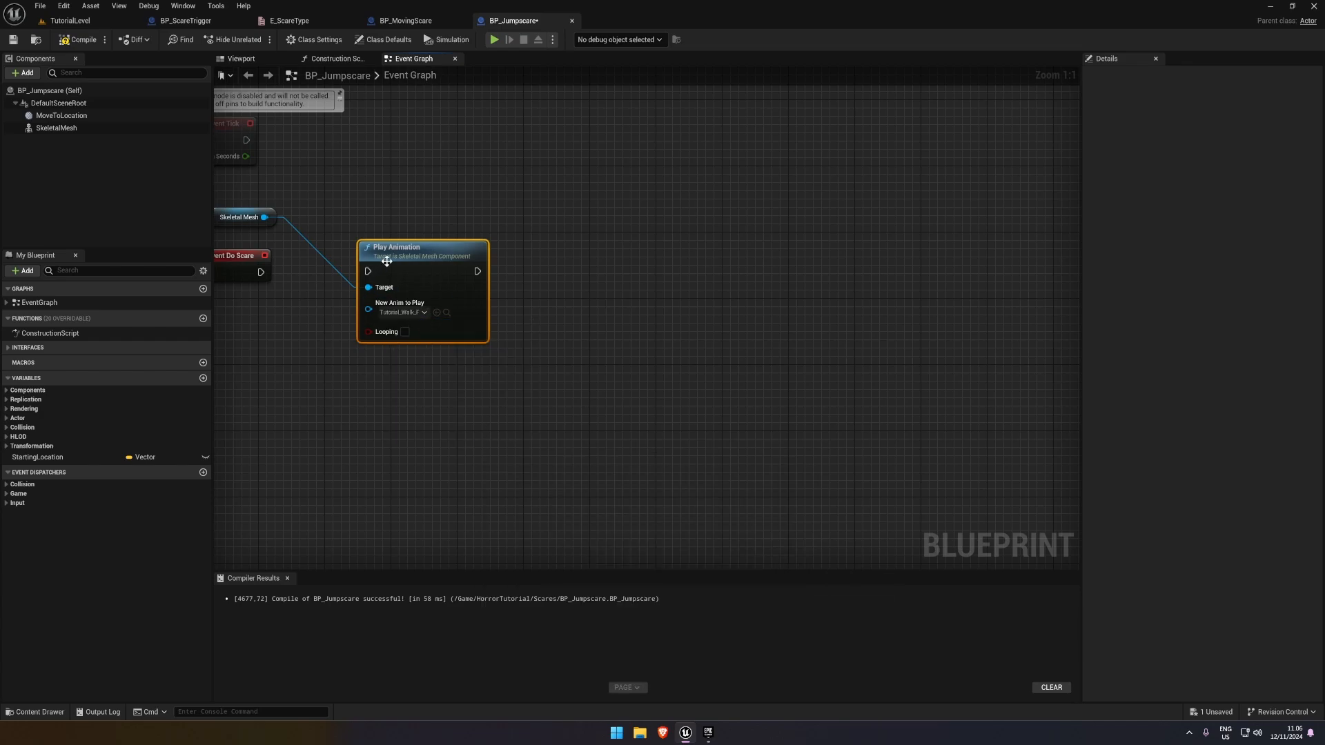
Connect Event Do Scare to Play Animation and straighten the connection between the two nodes
{"action": "left_click_drag", "start_coordinate": [265, 273], "coordinate": [264, 273]}
{"action": "left_click_drag", "start_coordinate": [389, 243], "coordinate": [389, 251]}
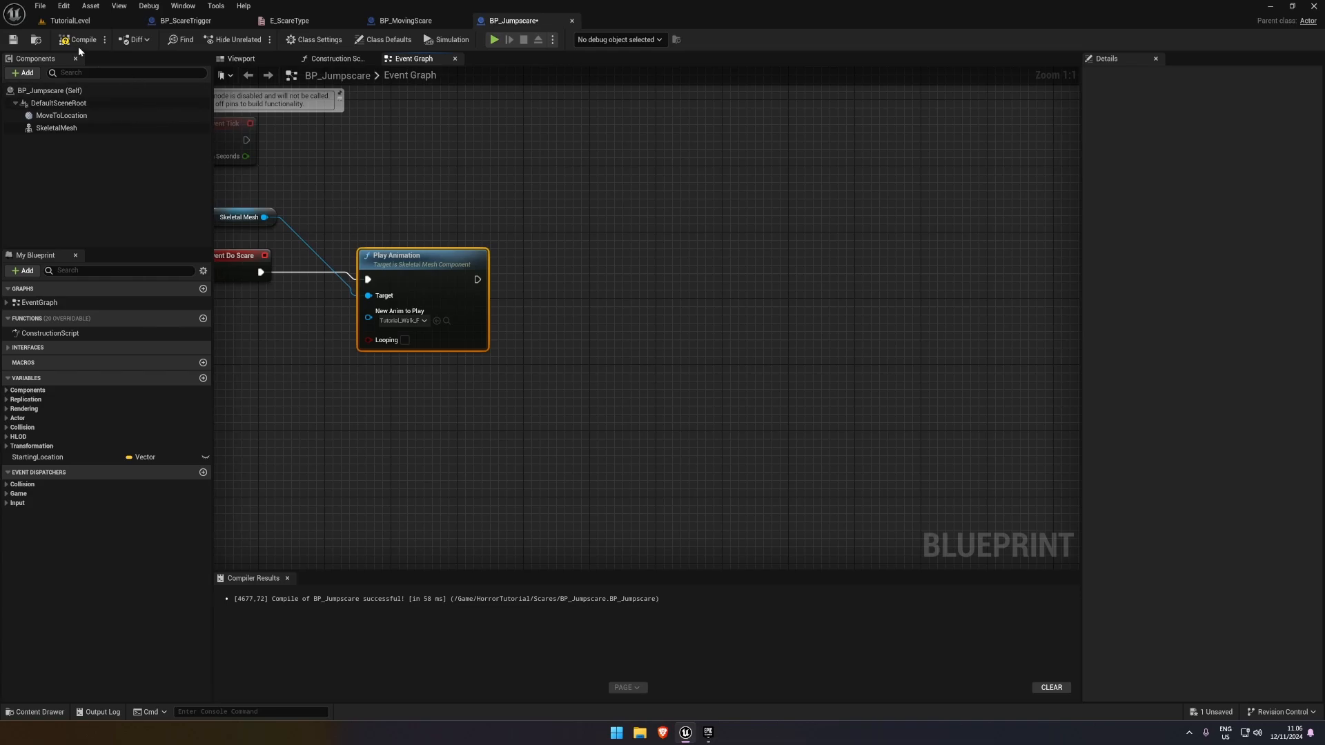
{"action": "right_click_drag", "start_coordinate": [462, 258], "coordinate": [636, 244]}
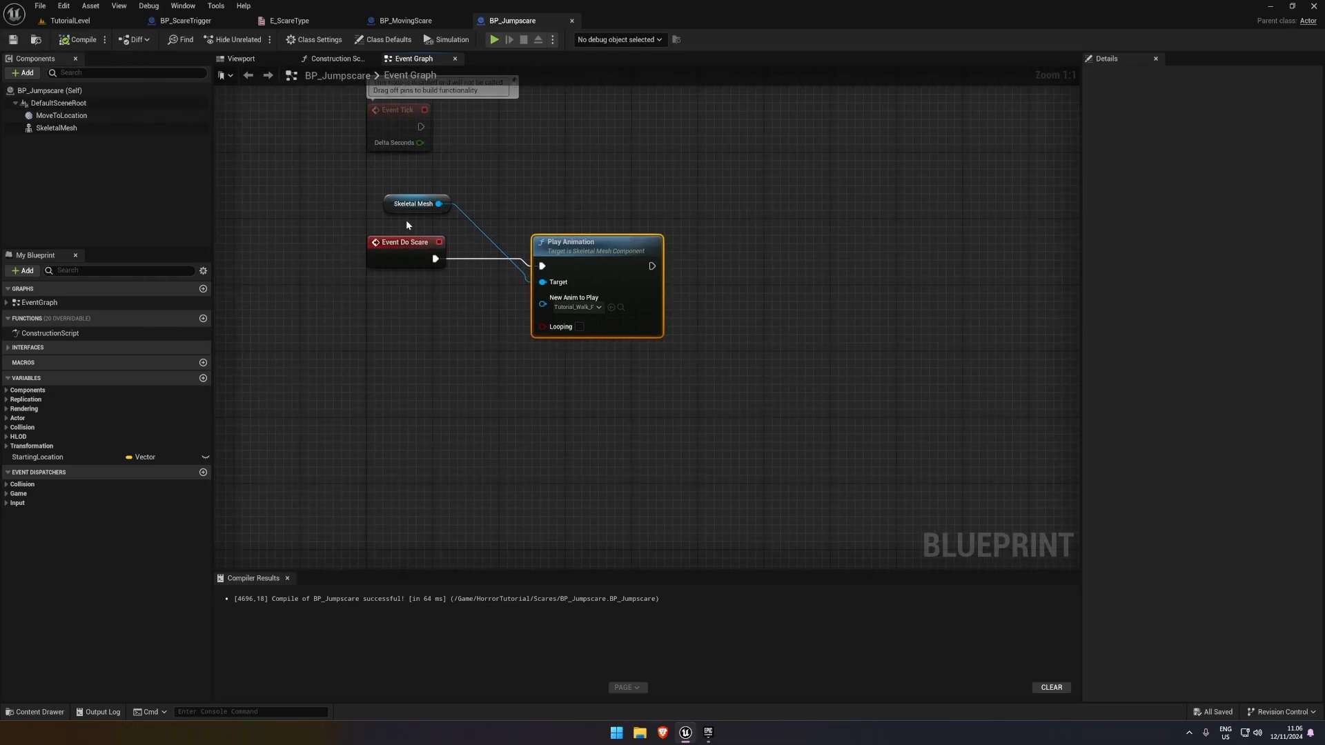
{"action": "left_click_drag", "start_coordinate": [406, 222], "coordinate": [712, 287]}
{"action": "key", "text": "q"}
{"action": "left_click", "coordinate": [714, 287]}
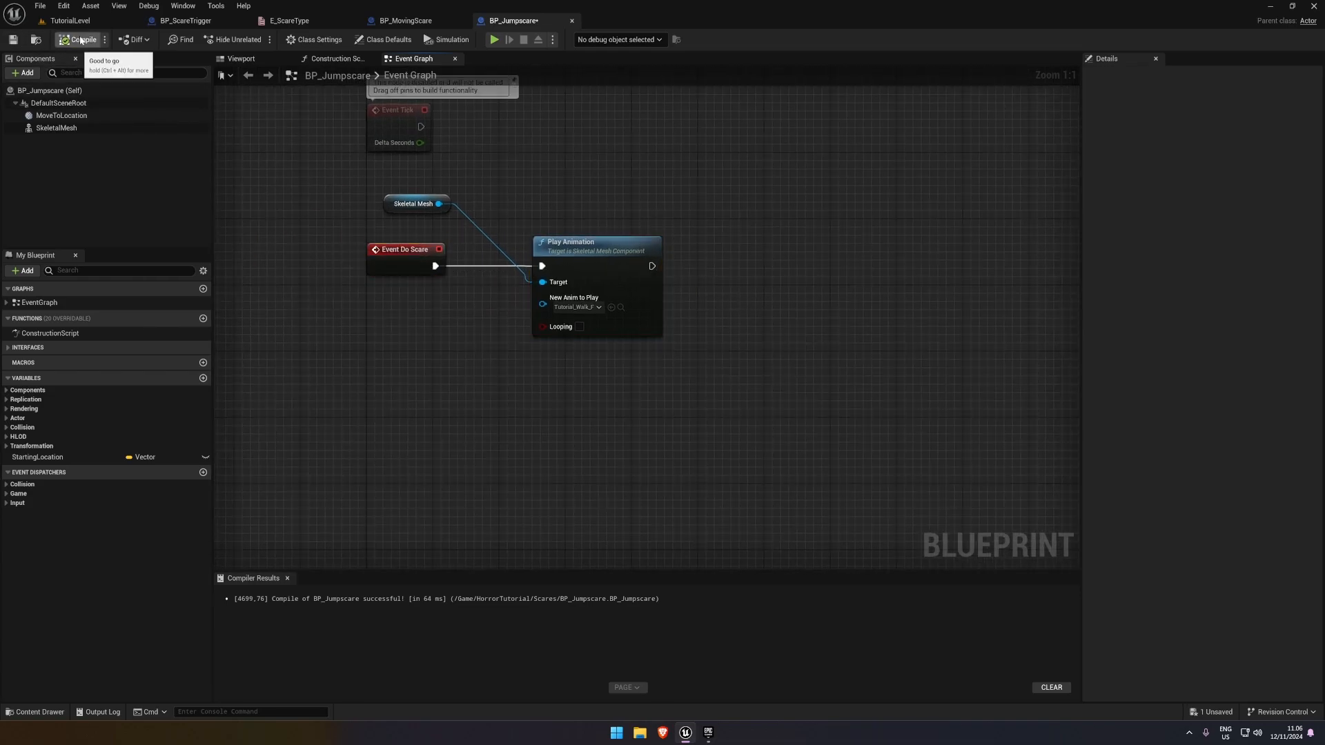
In TutorialLevel, assign the placed BP_Jumpscare as the Scare Actor of BP_ScareTrigger4 and save the level
{"action": "left_click", "coordinate": [86, 24]}
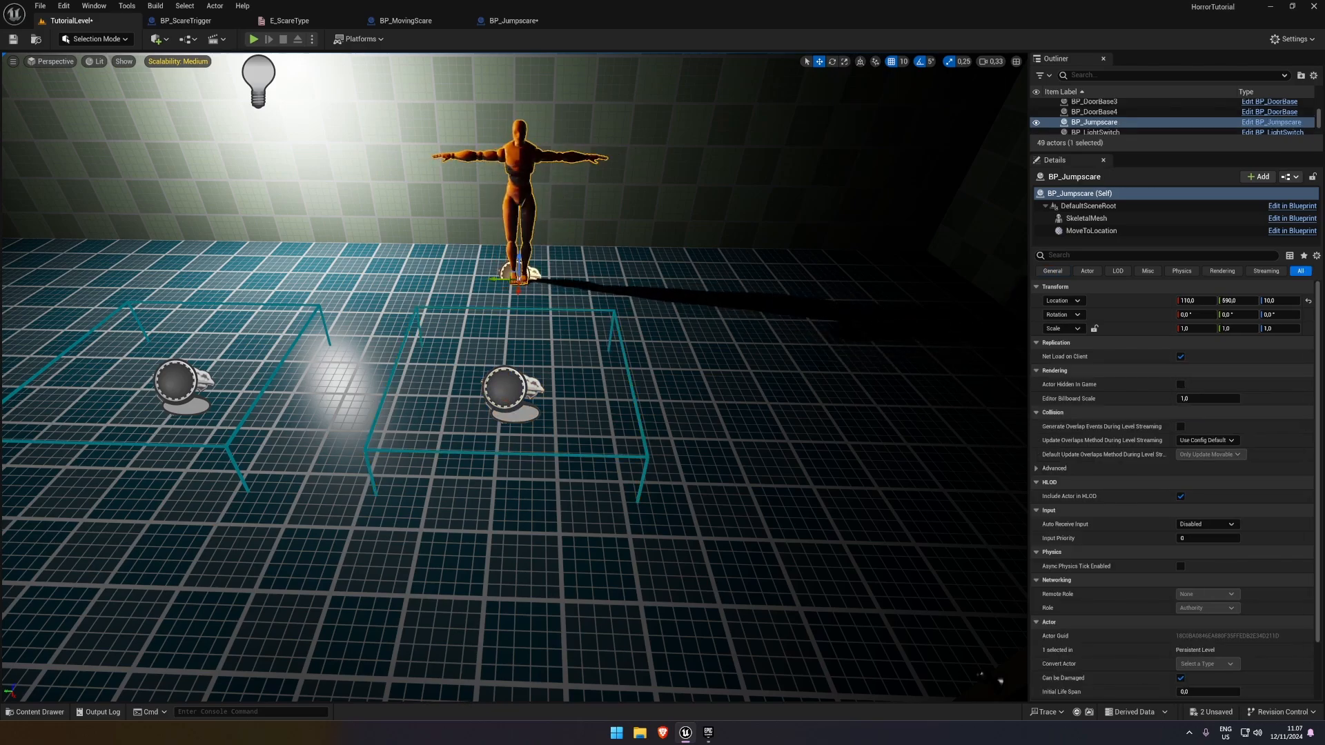
{"action": "left_click", "coordinate": [511, 390]}
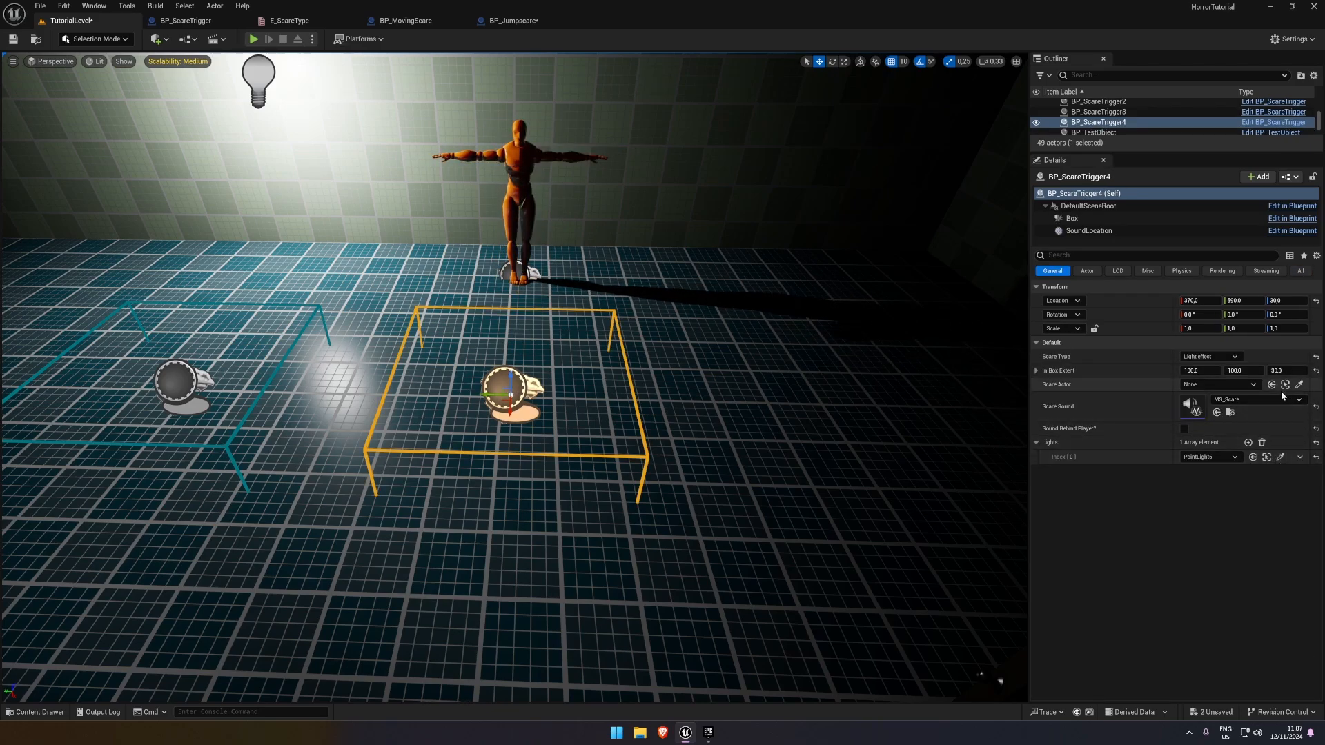
{"action": "left_click", "coordinate": [1299, 385]}
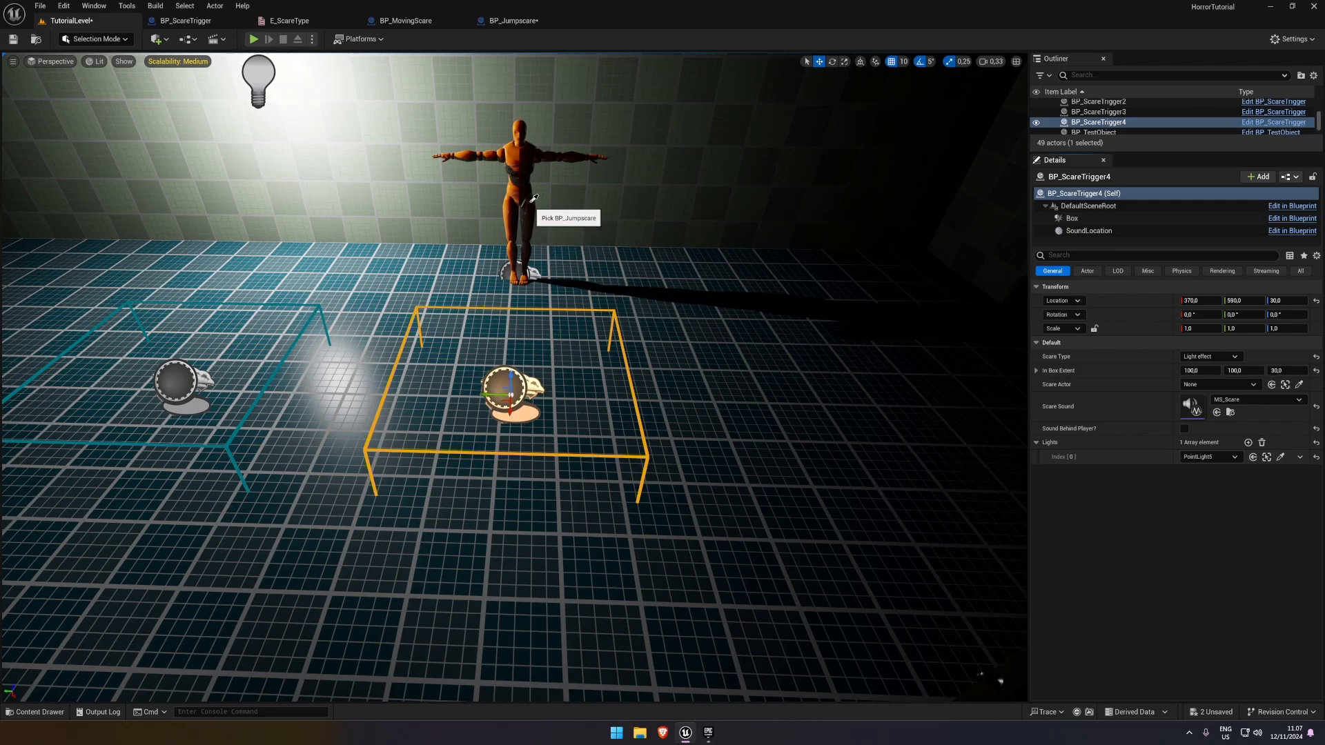
{"action": "left_click", "coordinate": [11, 39]}
Play-test TutorialLevel by walking up to the BP_Jumpscare character, and stop the session
{"action": "left_click", "coordinate": [513, 21]}
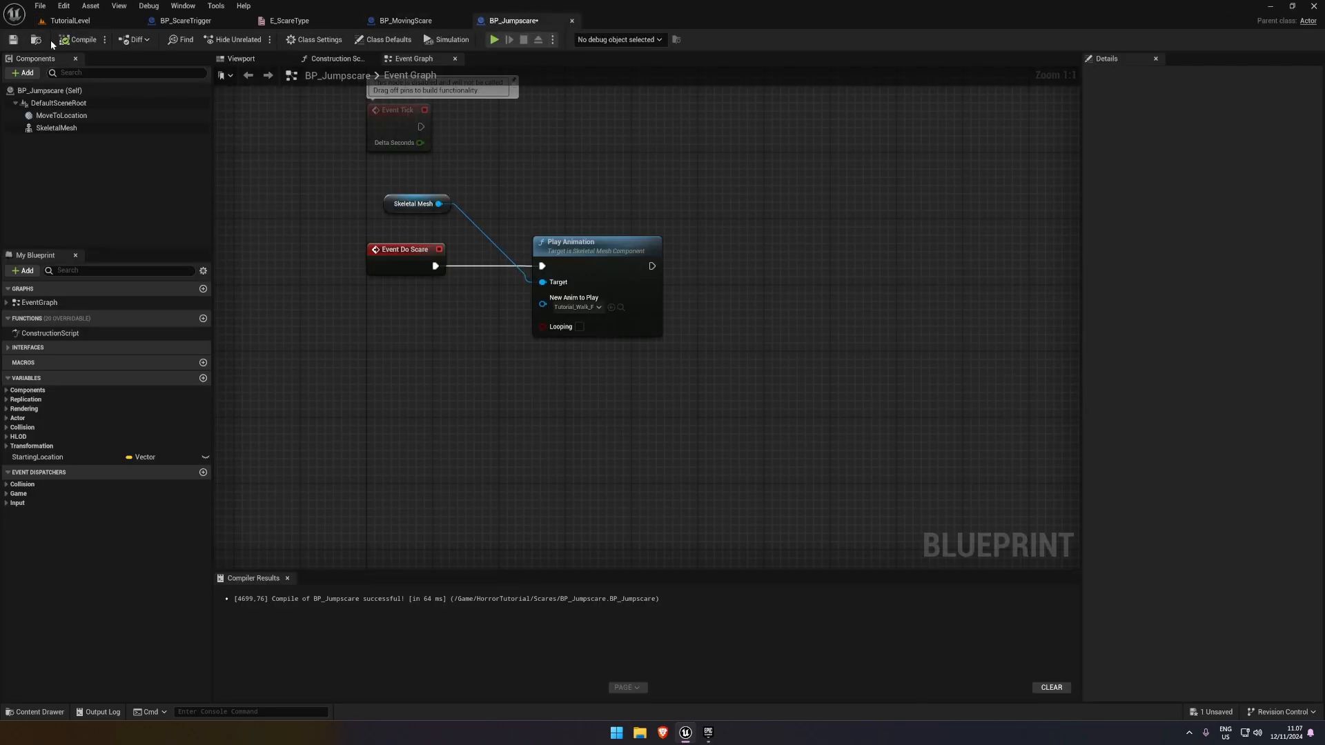
{"action": "left_click", "coordinate": [78, 22]}
{"action": "left_click", "coordinate": [253, 40]}
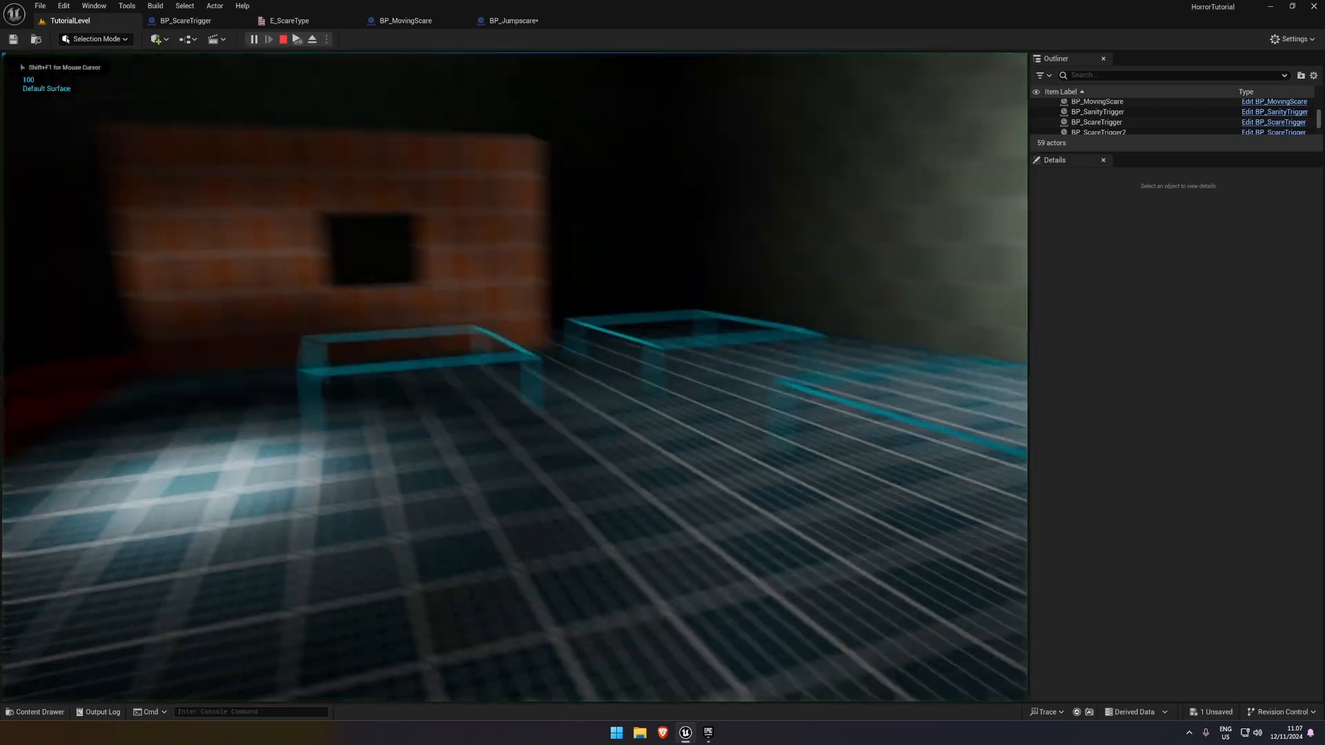
{"action": "key", "text": "w"}
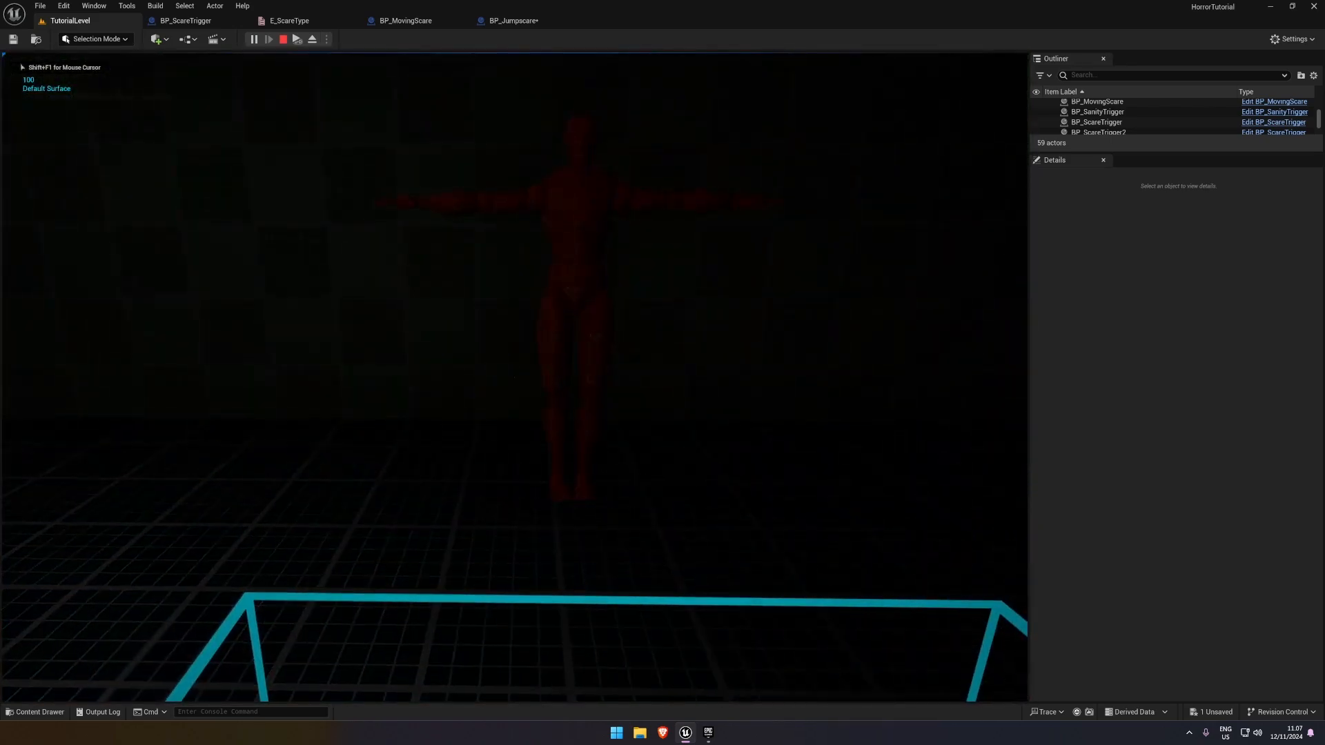
{"action": "key", "text": "s"}
{"action": "key", "text": "Escape"}
{"action": "key", "text": "Escape"}
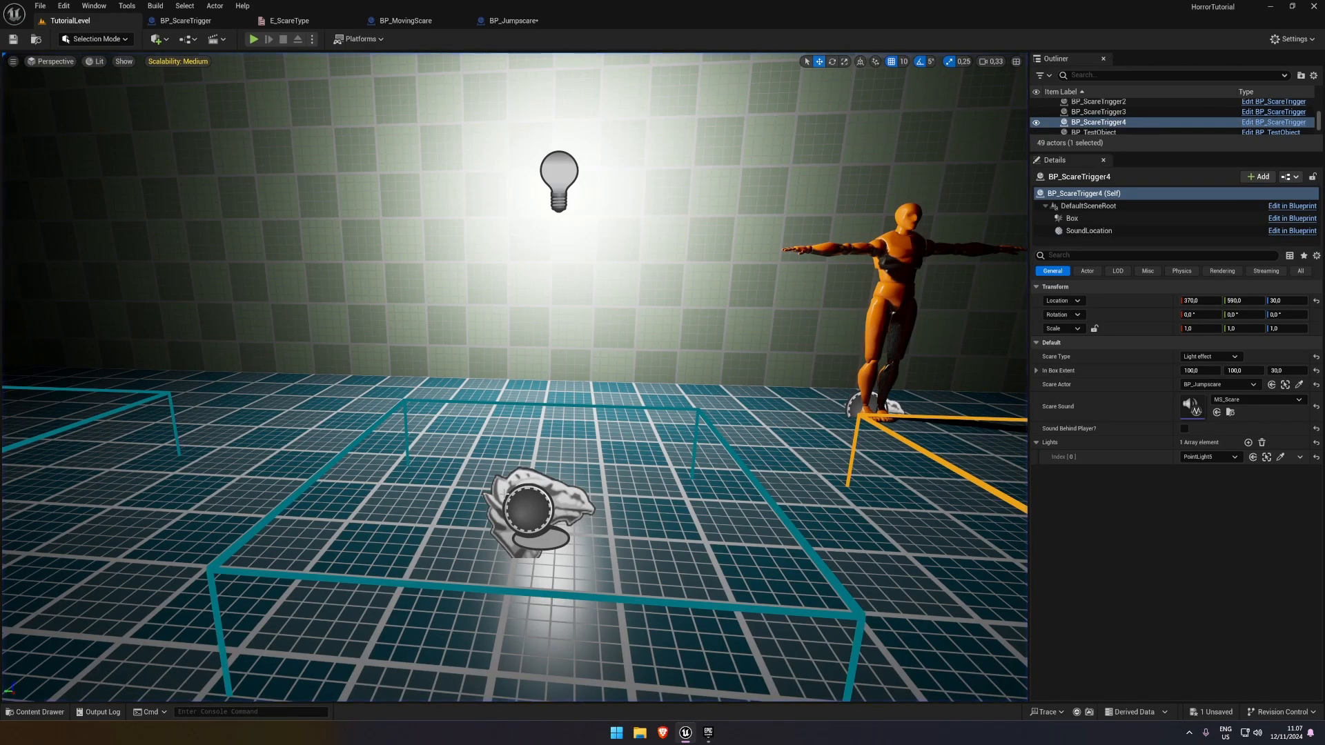
Set BP_ScareTrigger3's Scare Type to Character Scare and play-test the level in front of the mannequin
{"action": "left_click", "coordinate": [506, 495]}
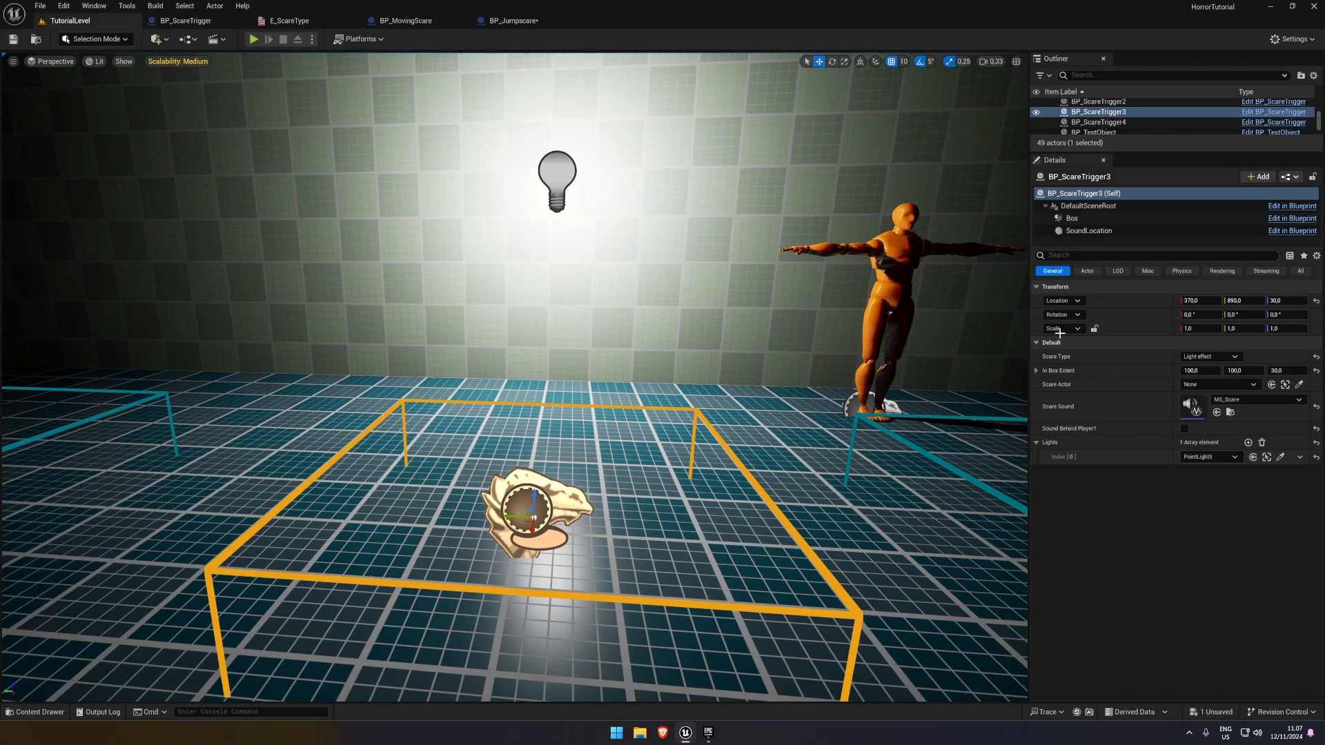
{"action": "left_click", "coordinate": [1211, 357]}
{"action": "left_click", "coordinate": [1206, 397]}
{"action": "key", "text": "alt+p"}
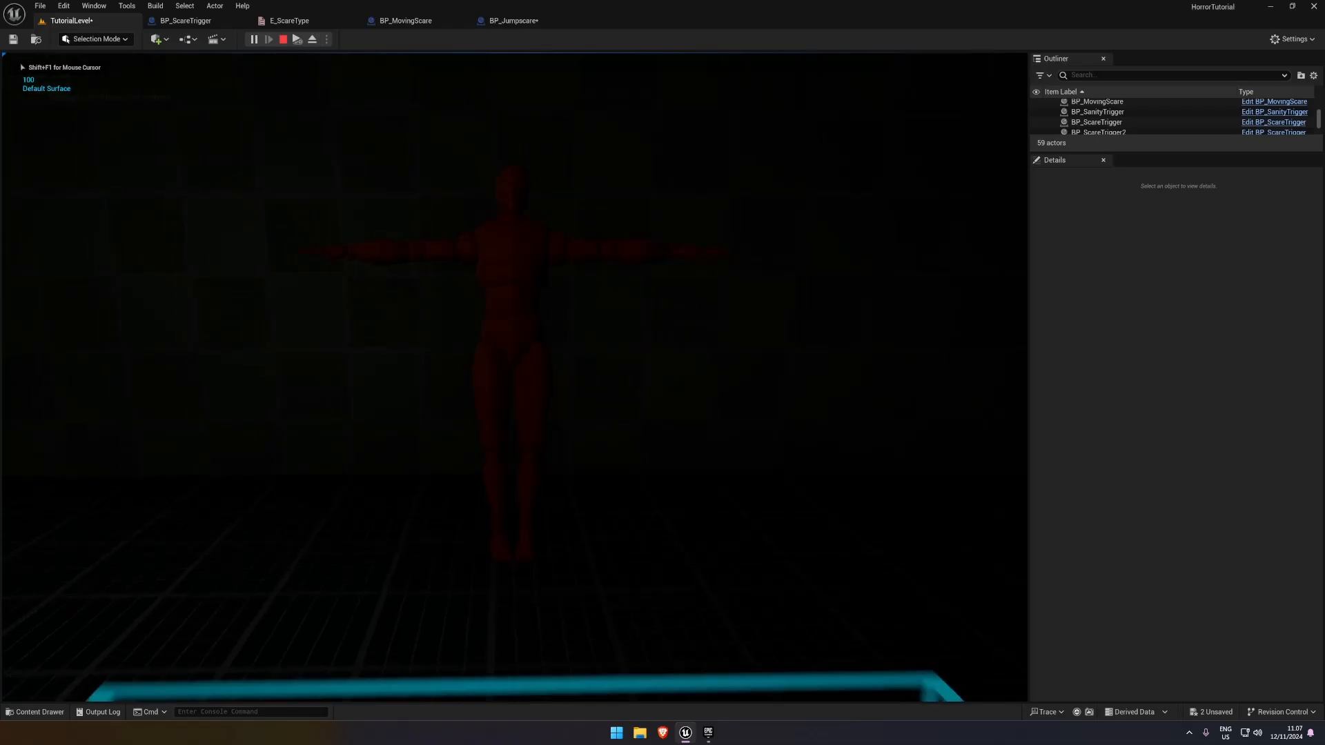
{"action": "key", "text": "Escape"}
Set the Scare Type of BP_ScareTrigger4, in front of the mannequin, to Character Scare and save the level
{"action": "key", "text": "s"}
{"action": "right_click_drag", "start_coordinate": [928, 259], "coordinate": [921, 341]}
{"action": "left_click", "coordinate": [570, 483]}
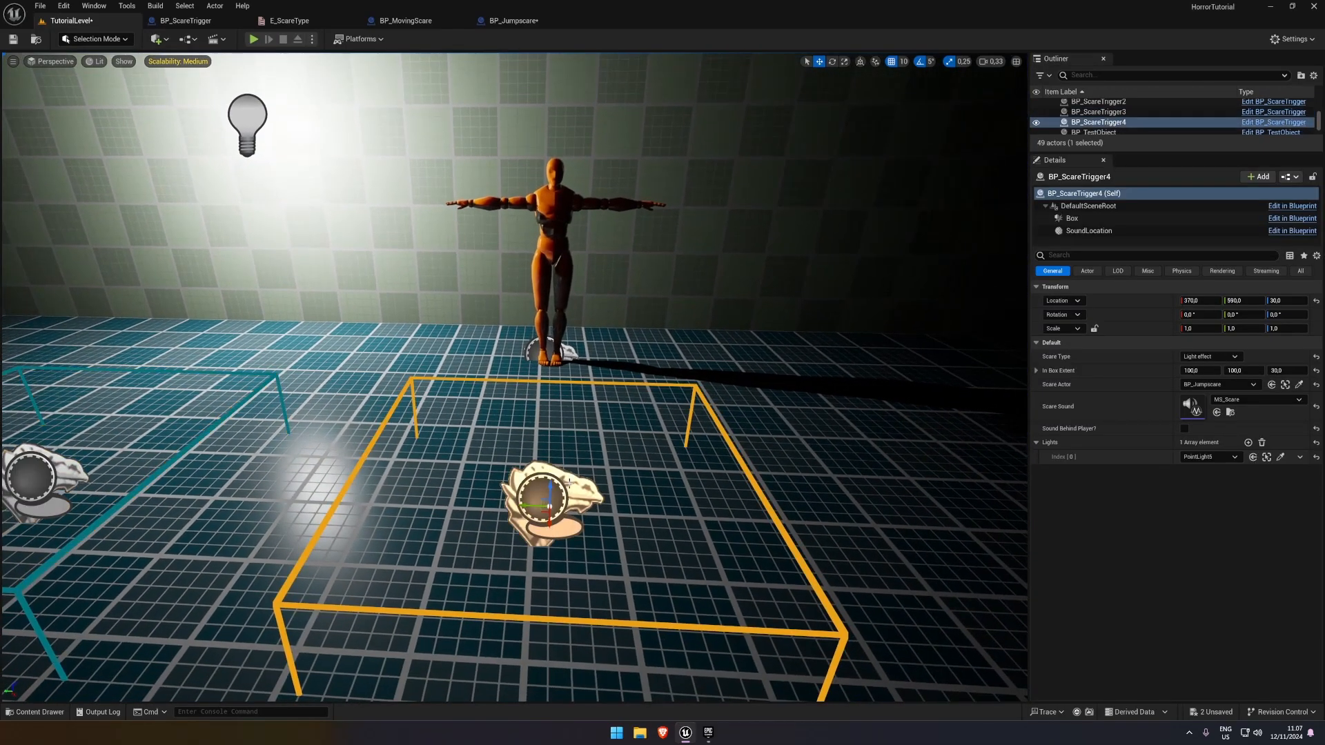
{"action": "key", "text": "ctrl+z"}
{"action": "right_click_drag", "start_coordinate": [814, 464], "coordinate": [823, 464]}
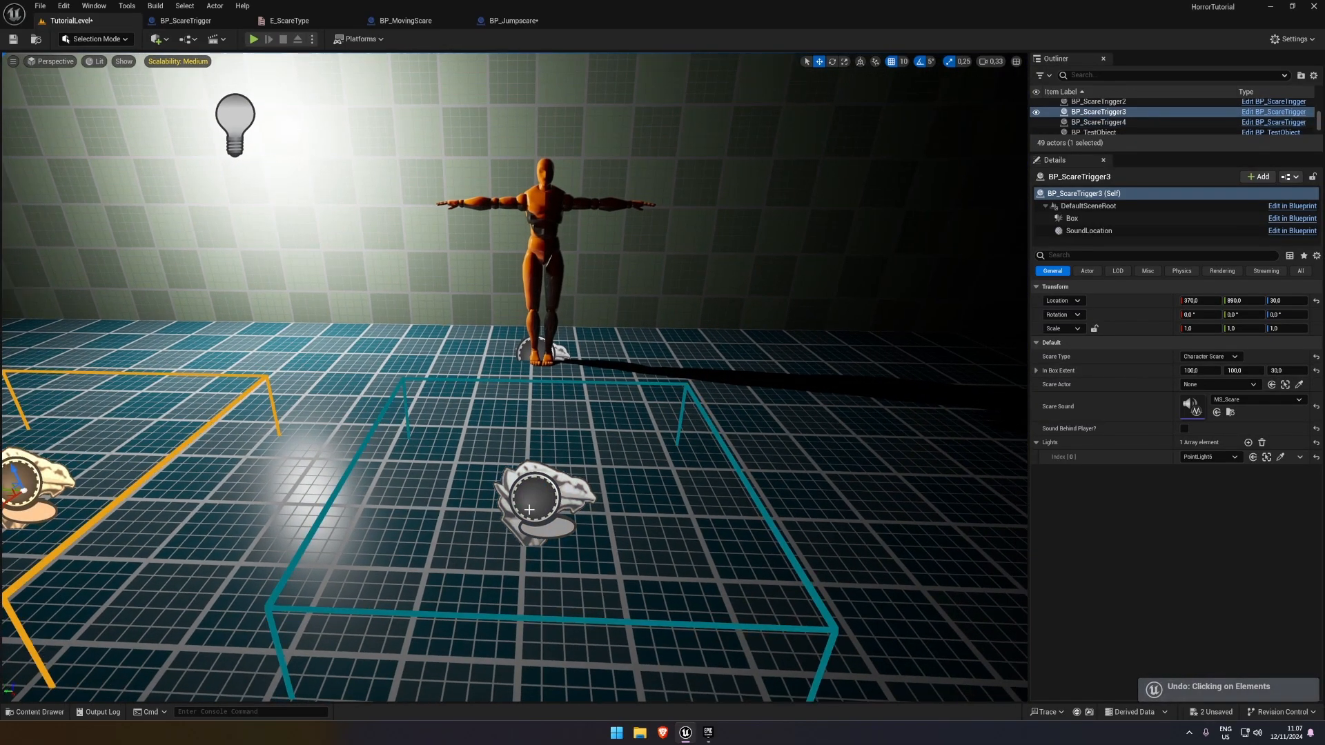
{"action": "left_click", "coordinate": [542, 498]}
{"action": "left_click", "coordinate": [1194, 357]}
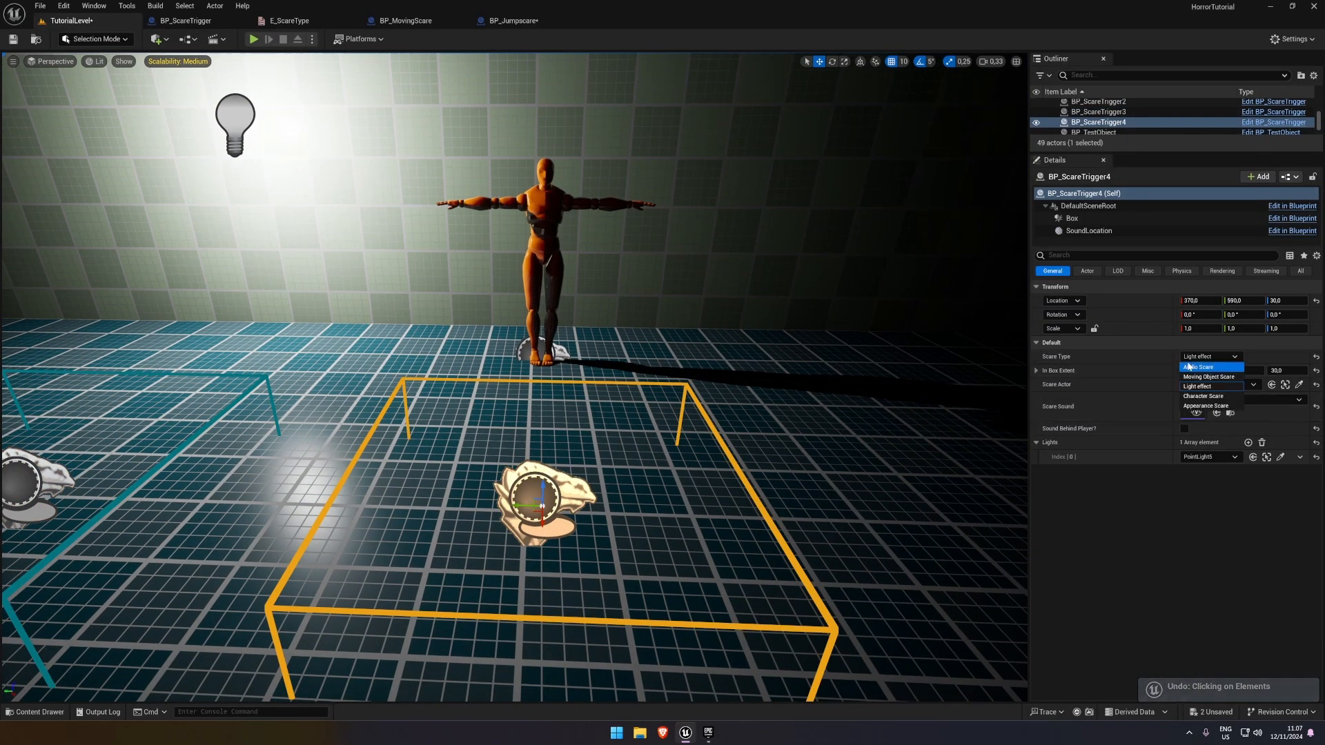
{"action": "left_click", "coordinate": [1199, 398]}
{"action": "left_click", "coordinate": [356, 88]}
Play-test the level by walking through BP_ScareTrigger4 towards the mannequin, and stop the session
{"action": "key", "text": "alt+p"}
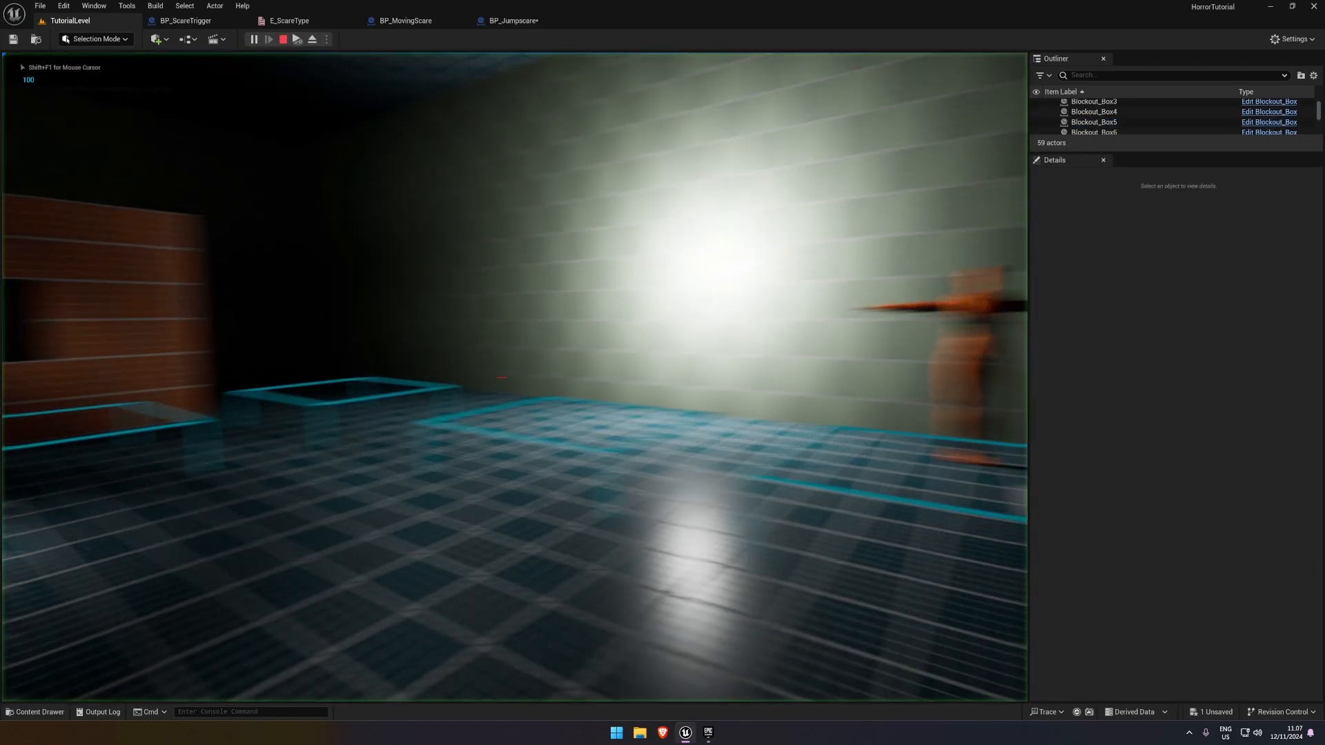
{"action": "key", "text": "w"}
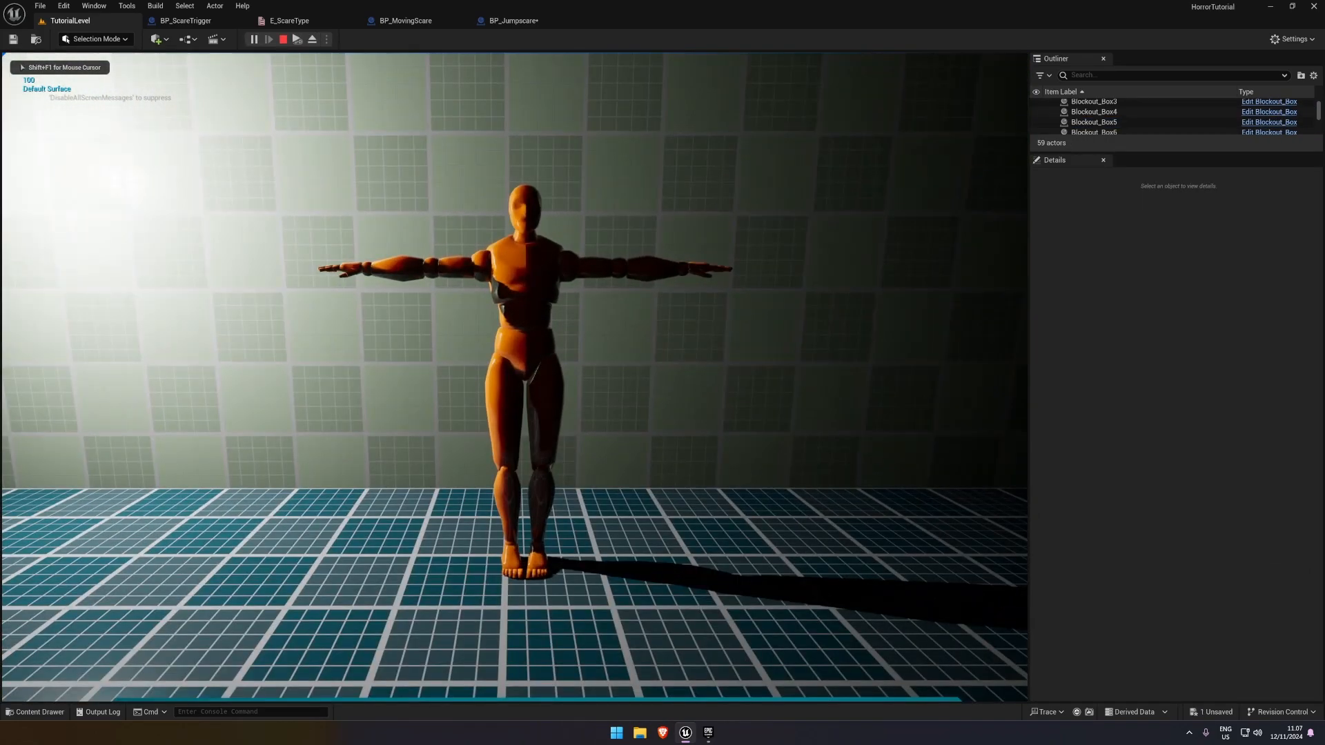
{"action": "key", "text": "s"}
{"action": "key", "text": "Escape"}
Check the Play Animation setup in BP_Jumpscare and the settings of the placed BP_ScareTrigger4 and BP_Jumpscare
{"action": "left_click", "coordinate": [516, 21]}
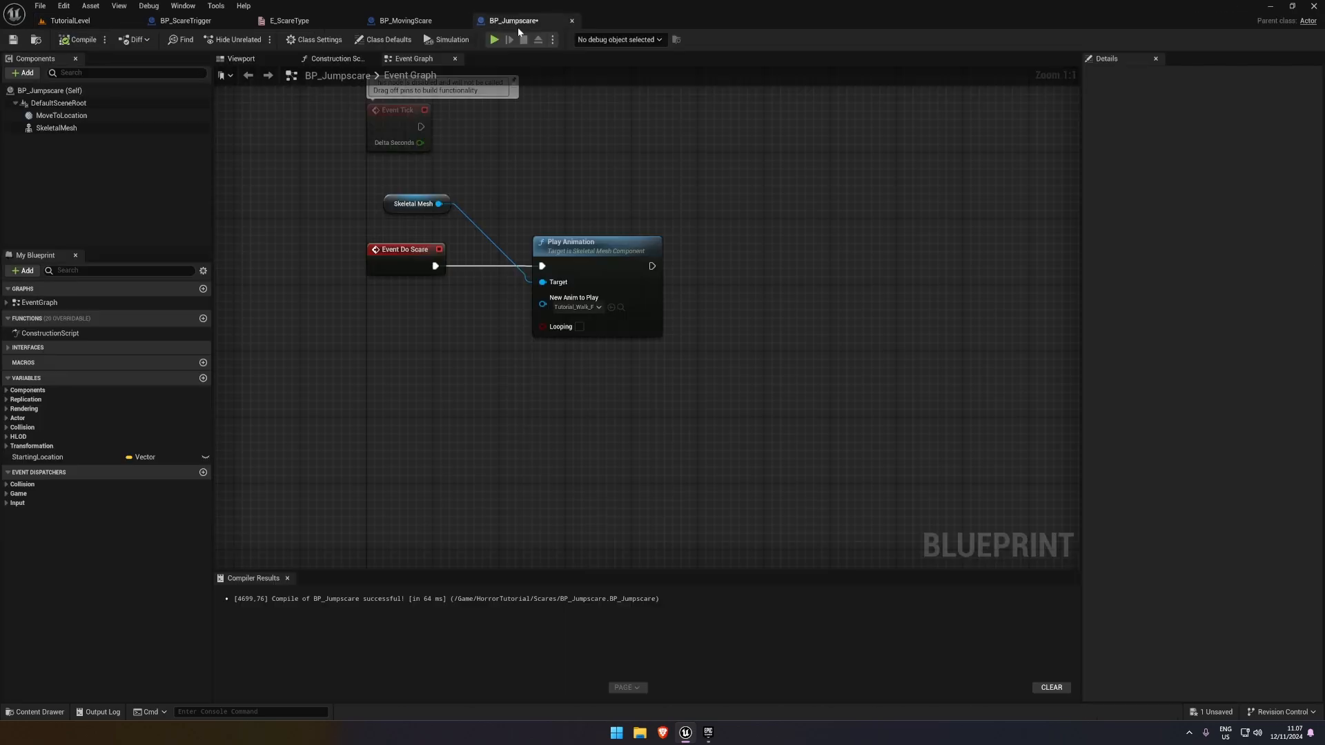
{"action": "left_click", "coordinate": [552, 252]}
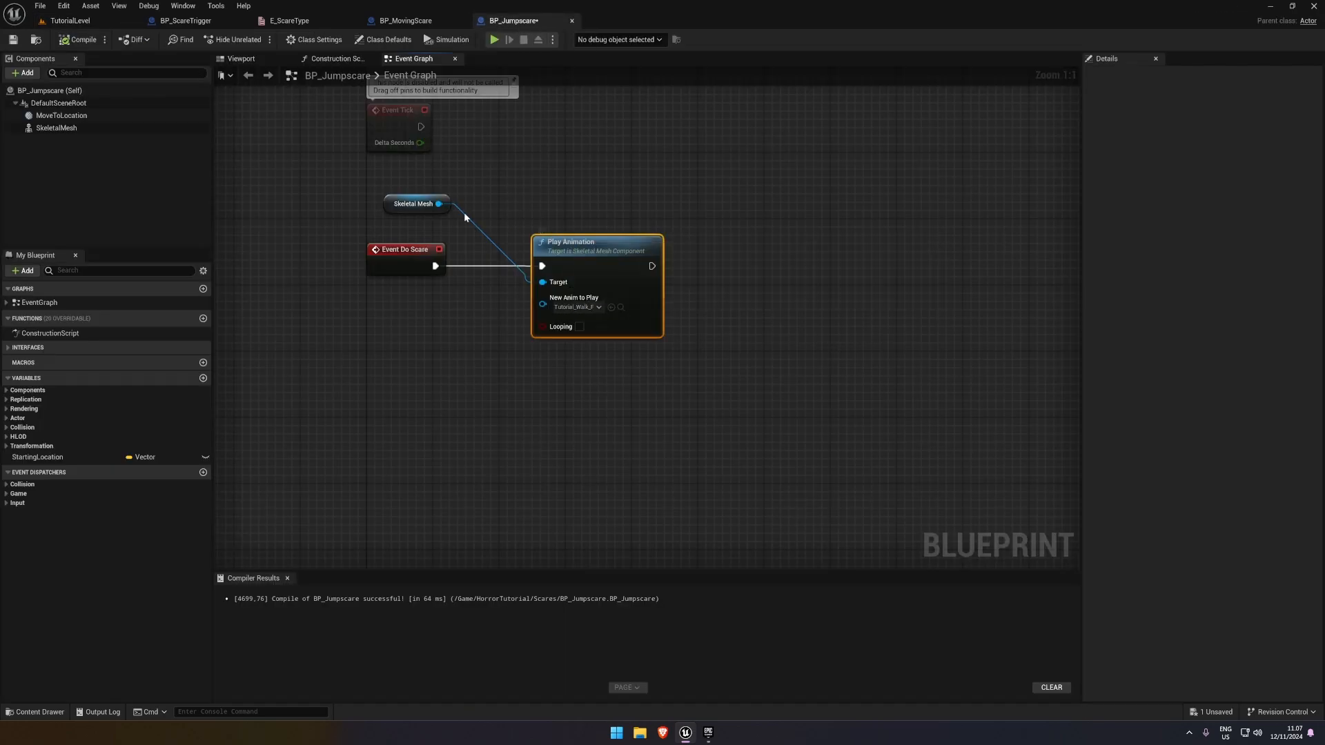
{"action": "left_click", "coordinate": [70, 21]}
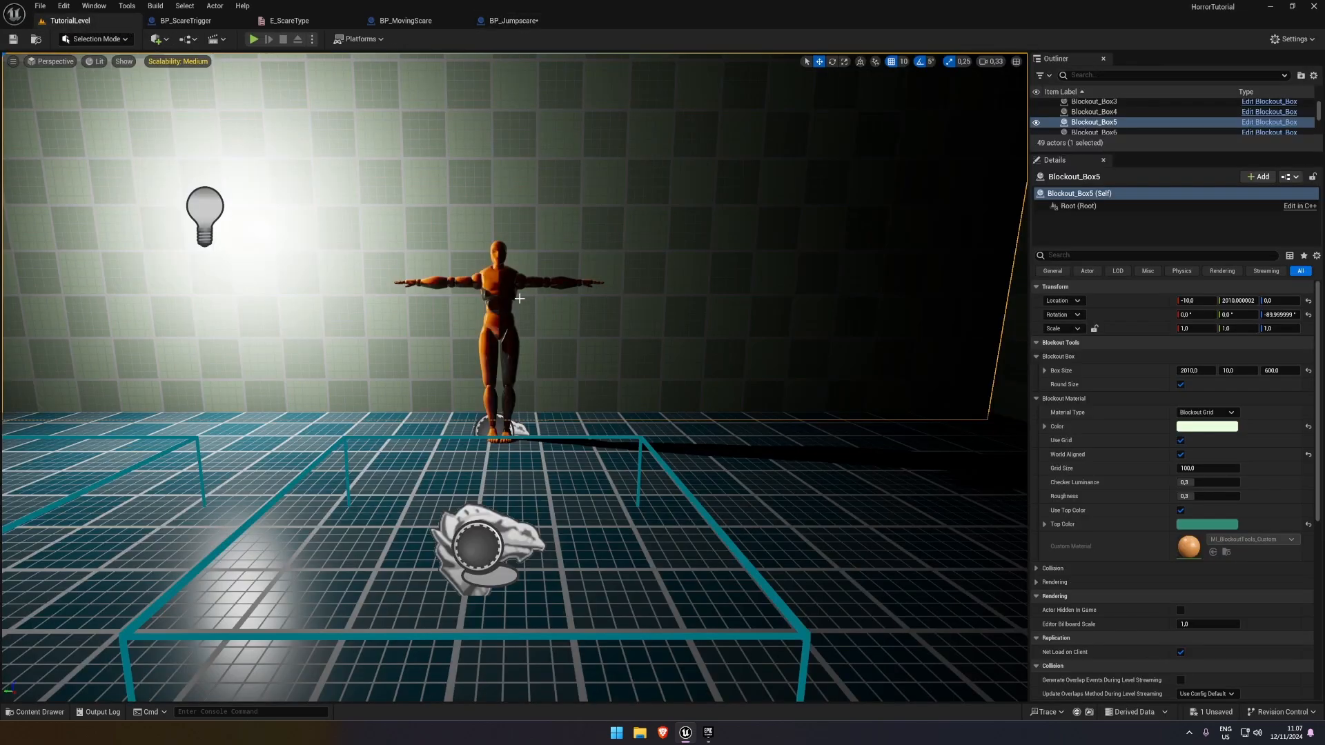
{"action": "left_click", "coordinate": [484, 529]}
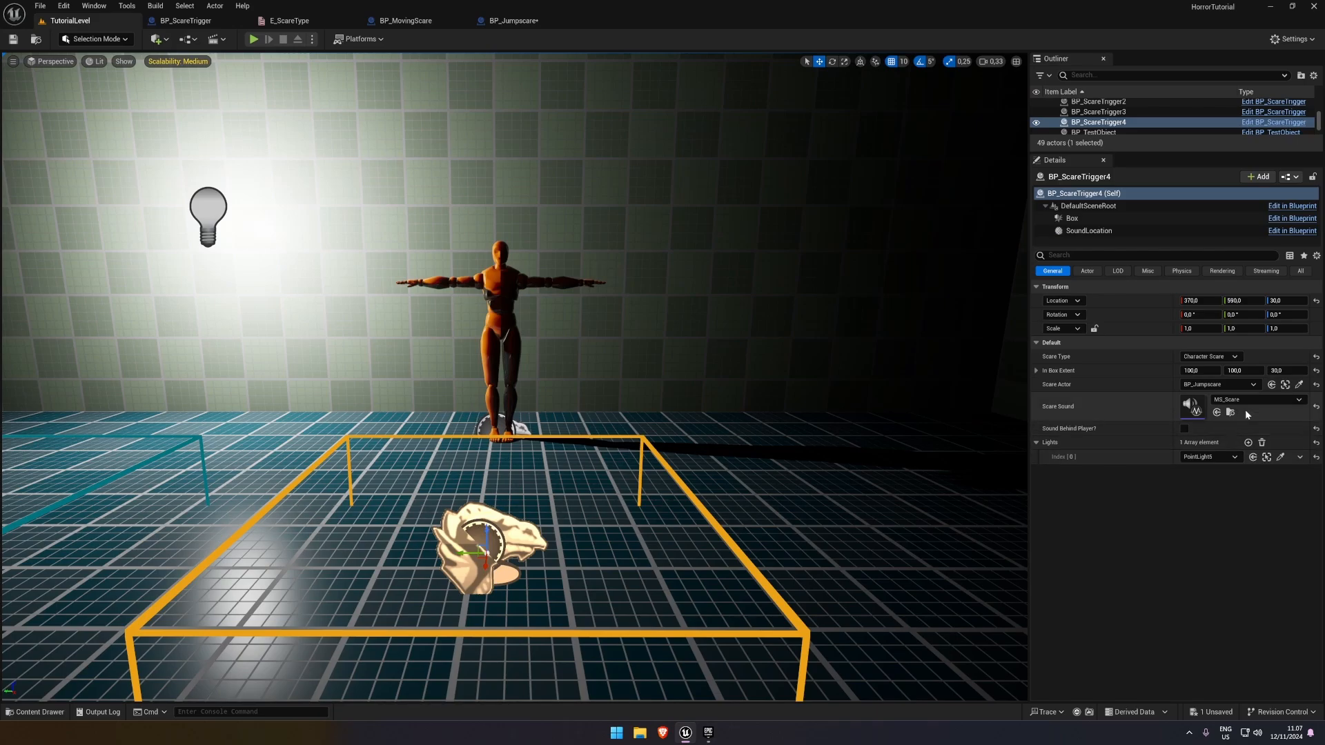
{"action": "left_click", "coordinate": [505, 285]}
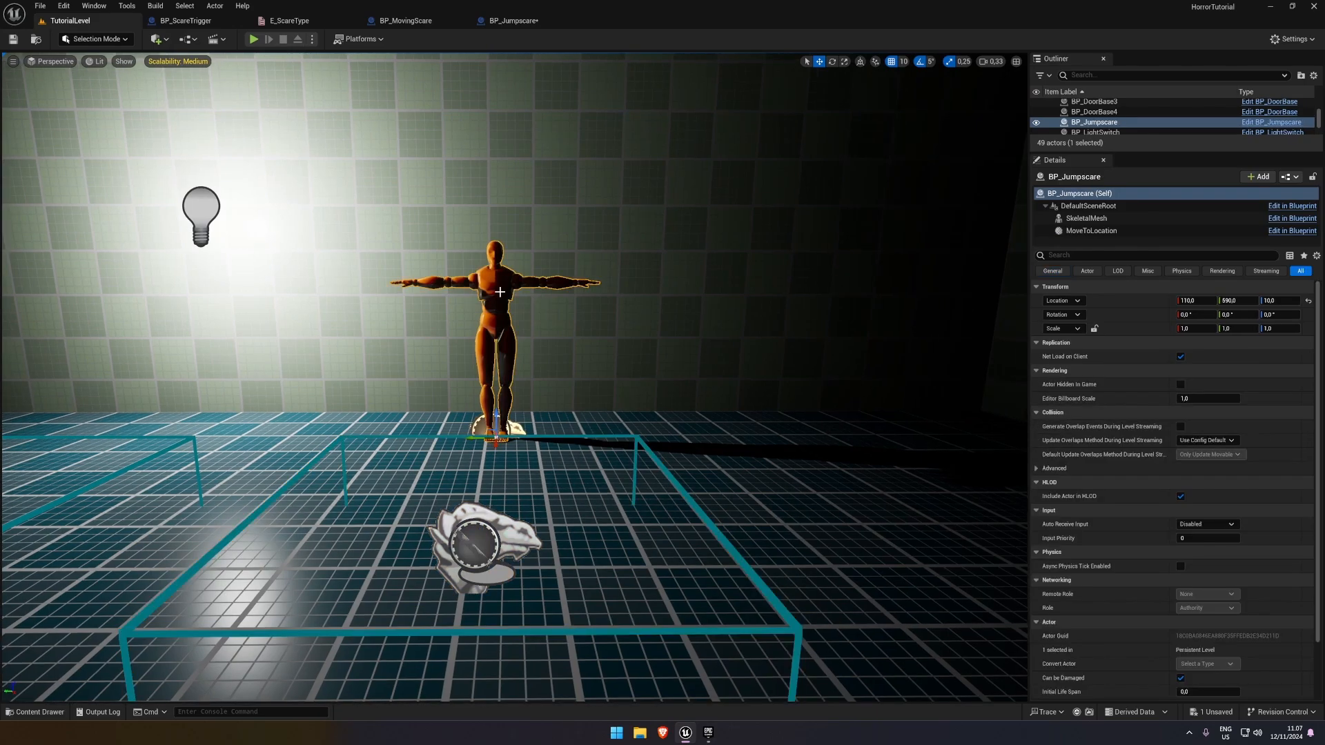
{"action": "left_click", "coordinate": [406, 21]}
Run the game from BP_Jumpscare's event graph and walk into the trigger to watch whether Event Do Scare executes
{"action": "left_click", "coordinate": [491, 21]}
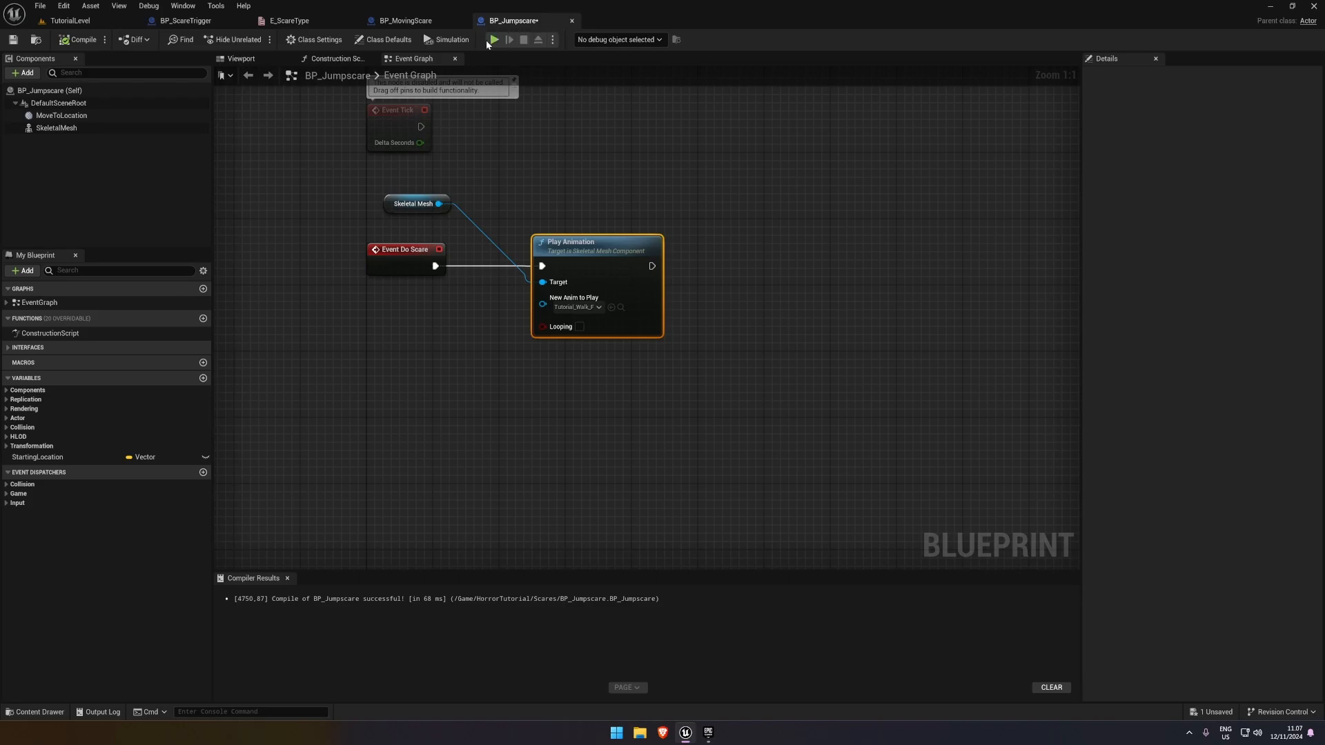
{"action": "left_click", "coordinate": [491, 40]}
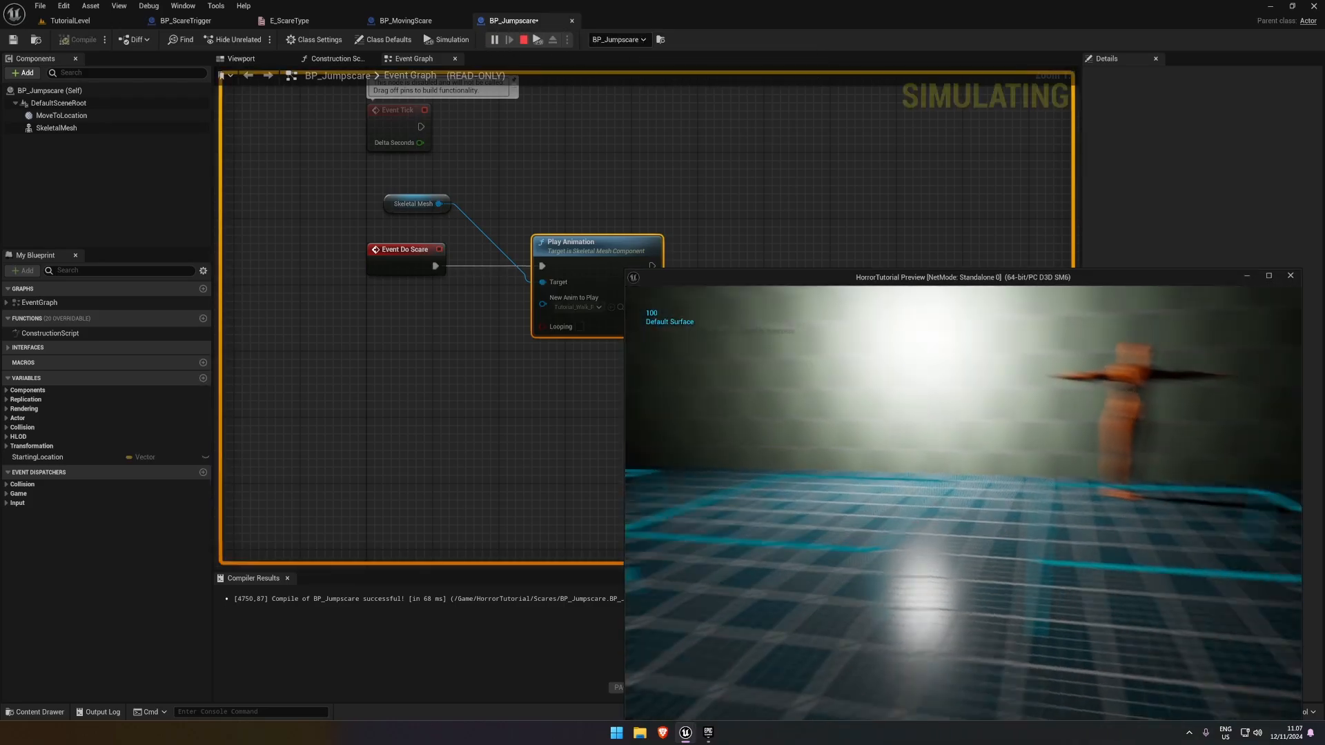
{"action": "key", "text": "w"}
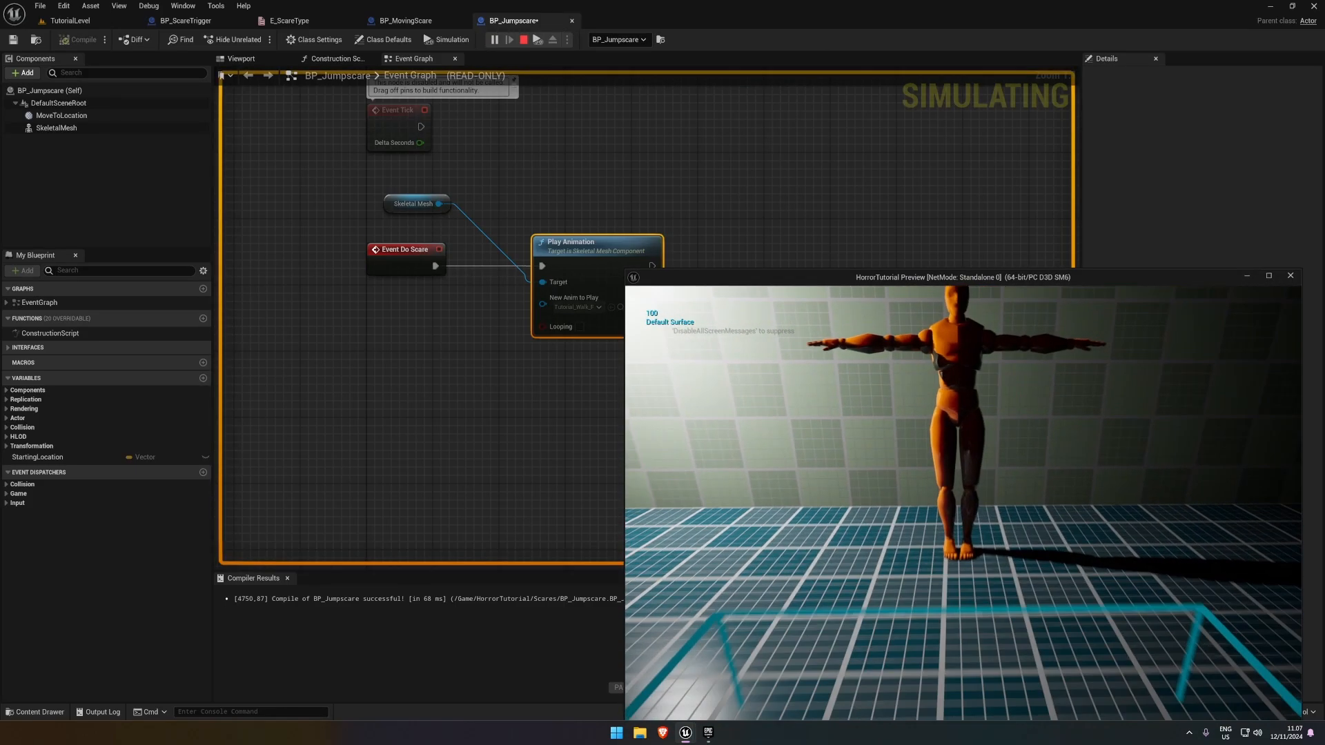
{"action": "key", "text": "Escape"}
Review the Switch on E_ScareType outputs in BP_ScareTrigger's event graph and add a function named CharacterJumpscare
{"action": "left_click", "coordinate": [188, 22]}
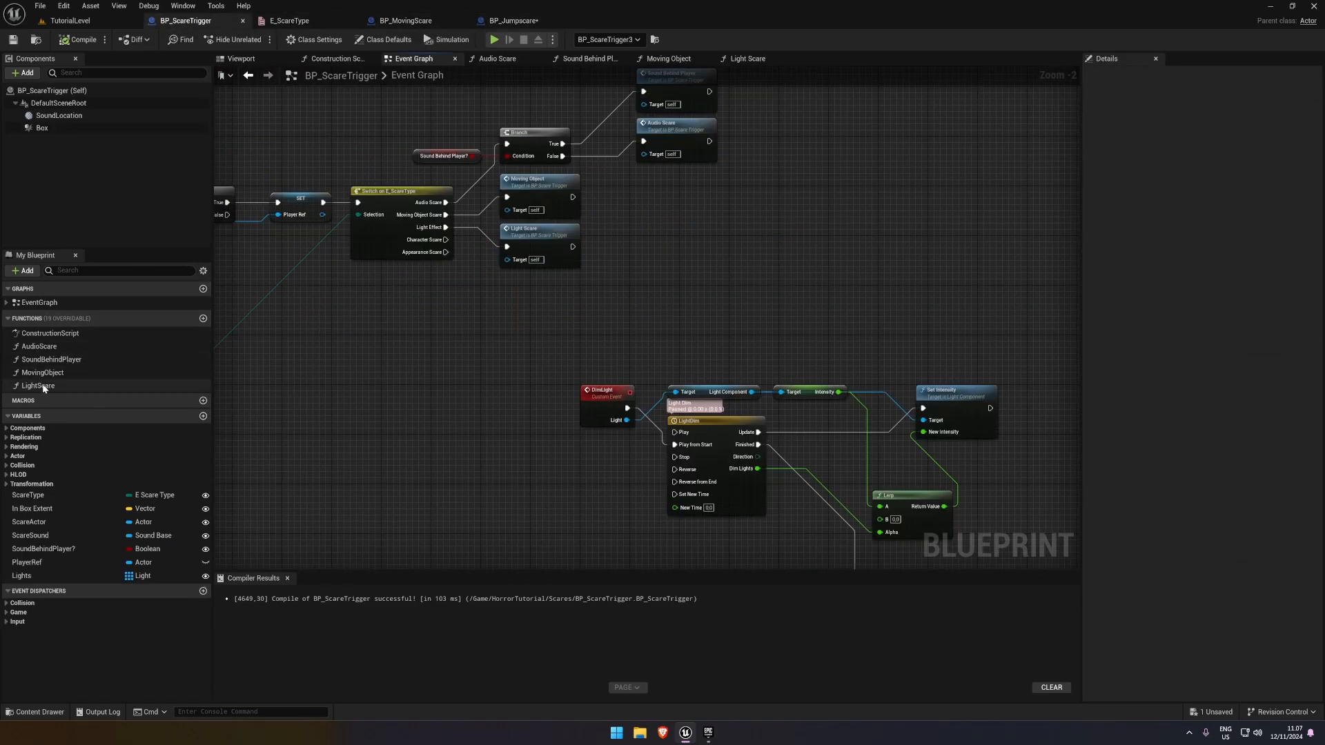
{"action": "right_click_drag", "start_coordinate": [512, 324], "coordinate": [486, 345]}
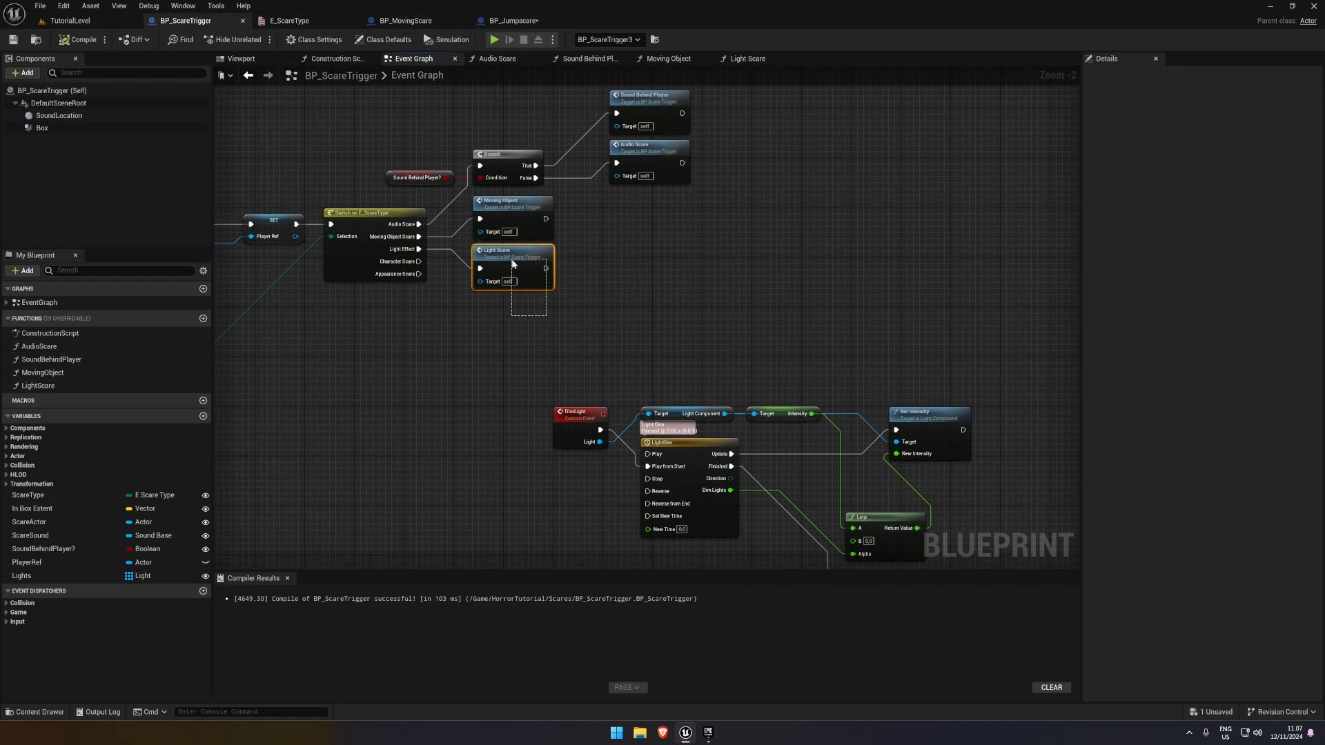
{"action": "left_click_drag", "start_coordinate": [511, 261], "coordinate": [508, 207]}
{"action": "left_click", "coordinate": [598, 249]}
{"action": "scroll", "coordinate": [528, 319], "scroll_direction": "up", "scroll_amount": 1}
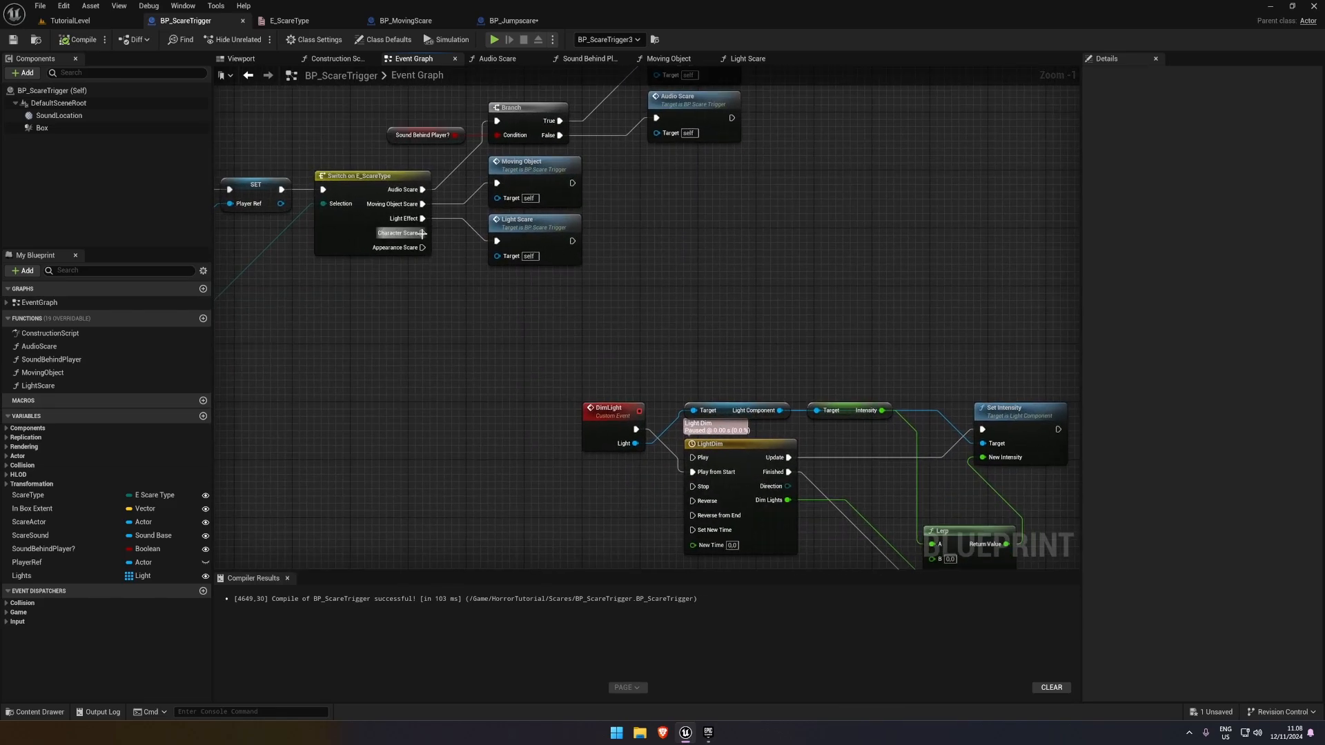
{"action": "mouse_move", "coordinate": [463, 310]}
{"action": "right_mouse_down"}
{"action": "mouse_move", "coordinate": [600, 307]}
{"action": "mouse_move", "coordinate": [456, 303]}
{"action": "right_mouse_up"}
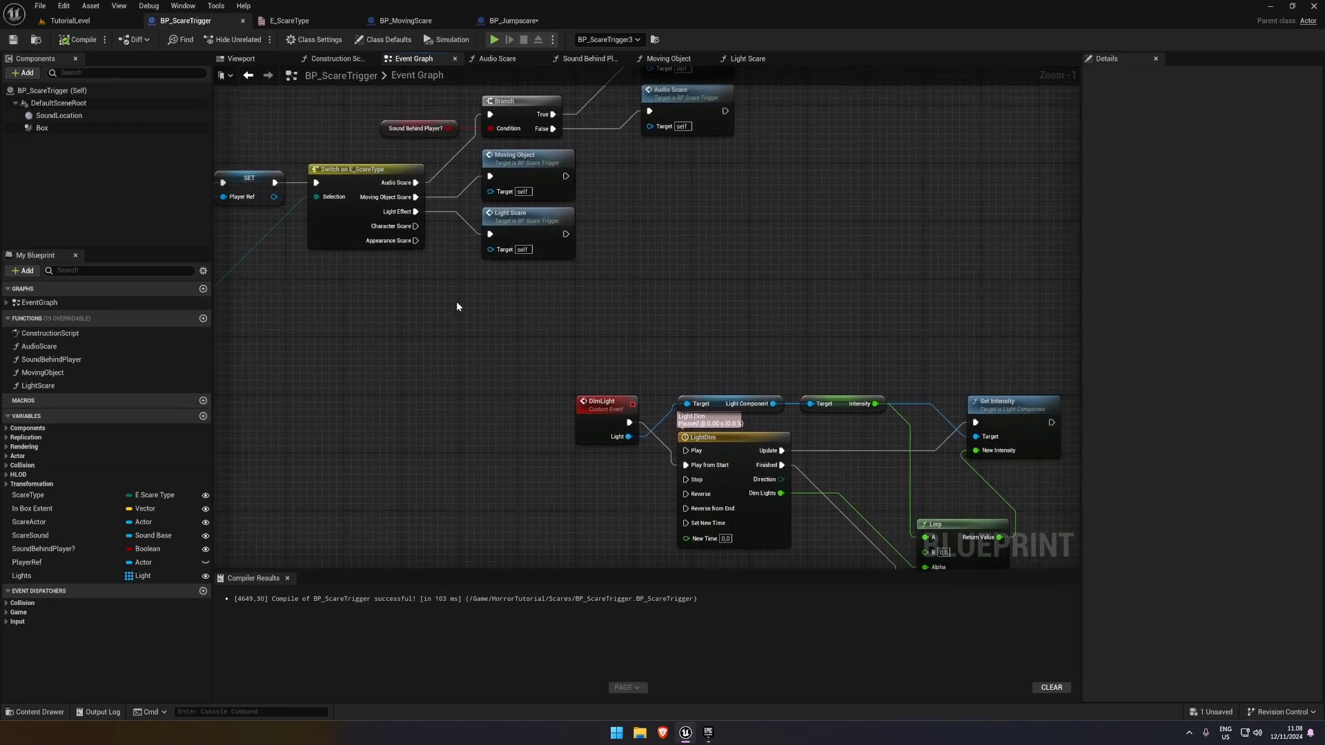
{"action": "left_click", "coordinate": [202, 318]}
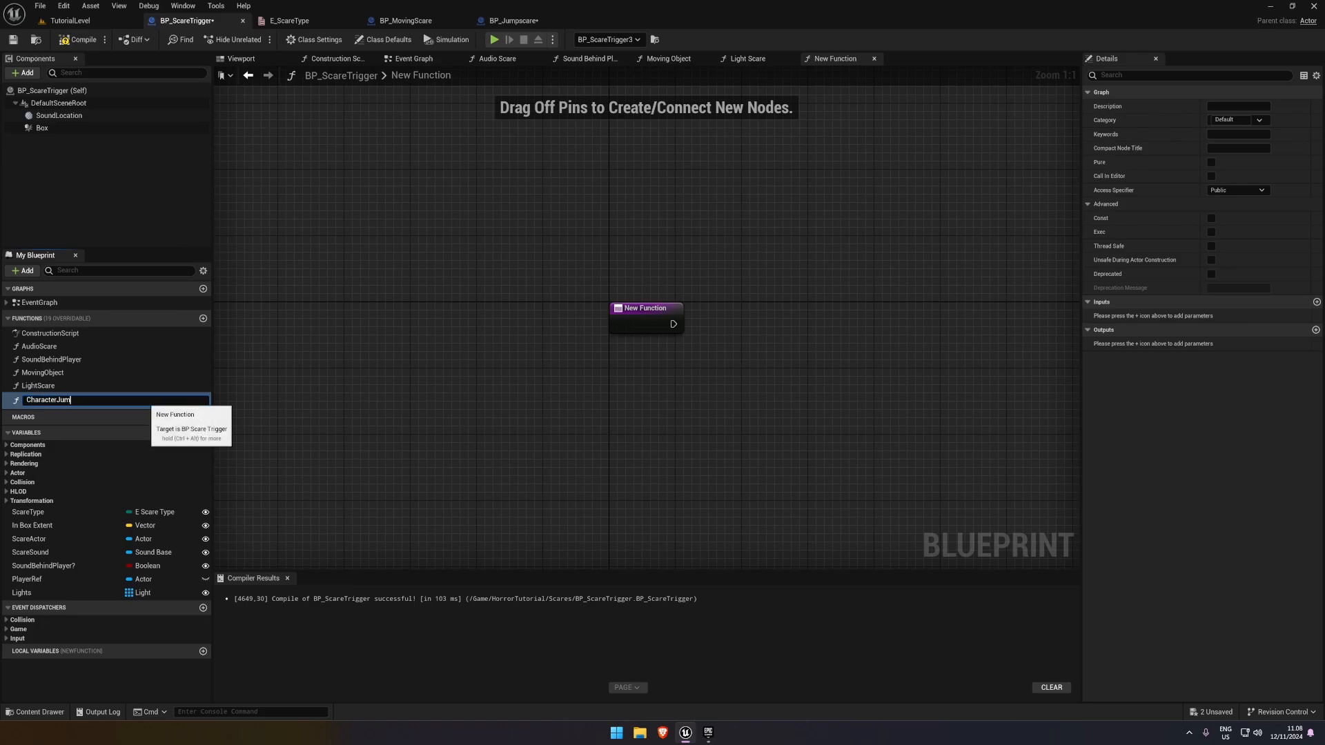
{"action": "type", "text": "CharacterJumpscare"}
{"action": "key", "text": "Return"}
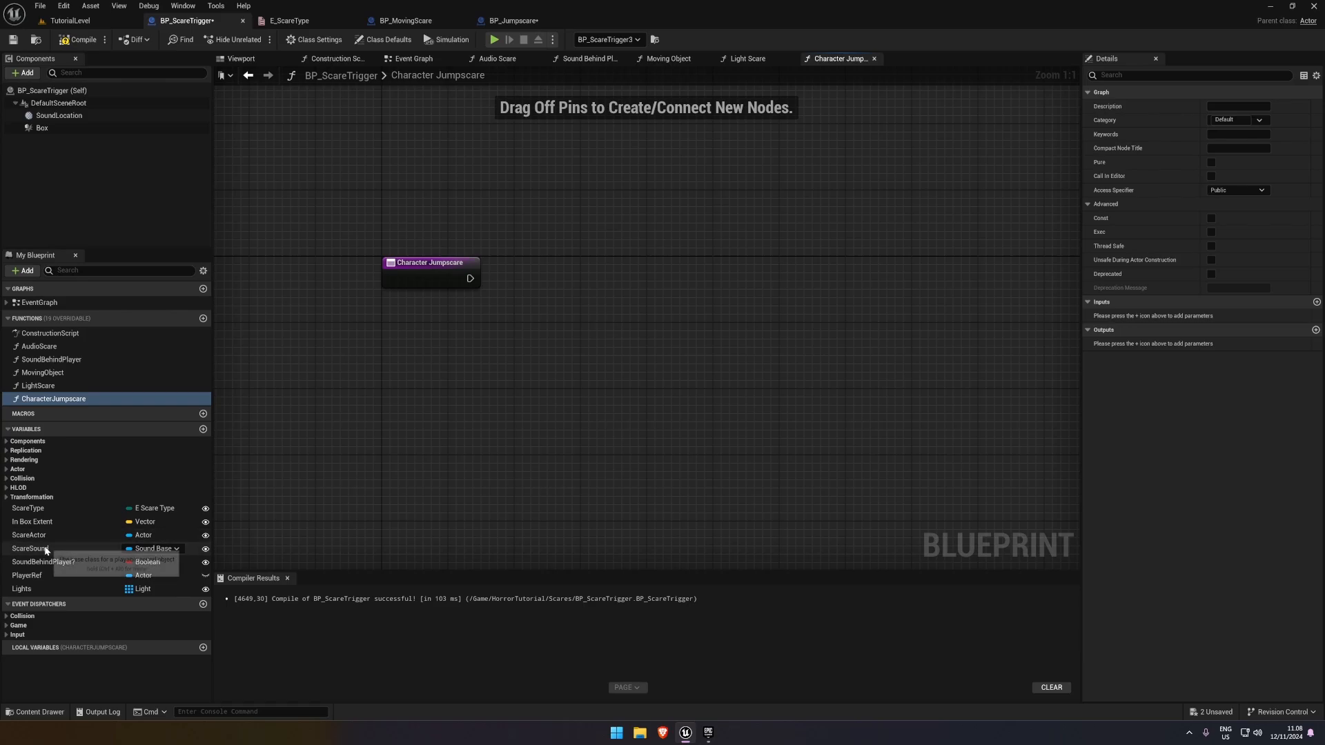
In CharacterJumpscare, add a Scare Actor reference feeding an Is Valid check and place the check beside the function entry
{"action": "left_click_drag", "start_coordinate": [29, 534], "coordinate": [561, 278]}
{"action": "left_click", "coordinate": [473, 351]}
{"action": "type", "text": "is"}
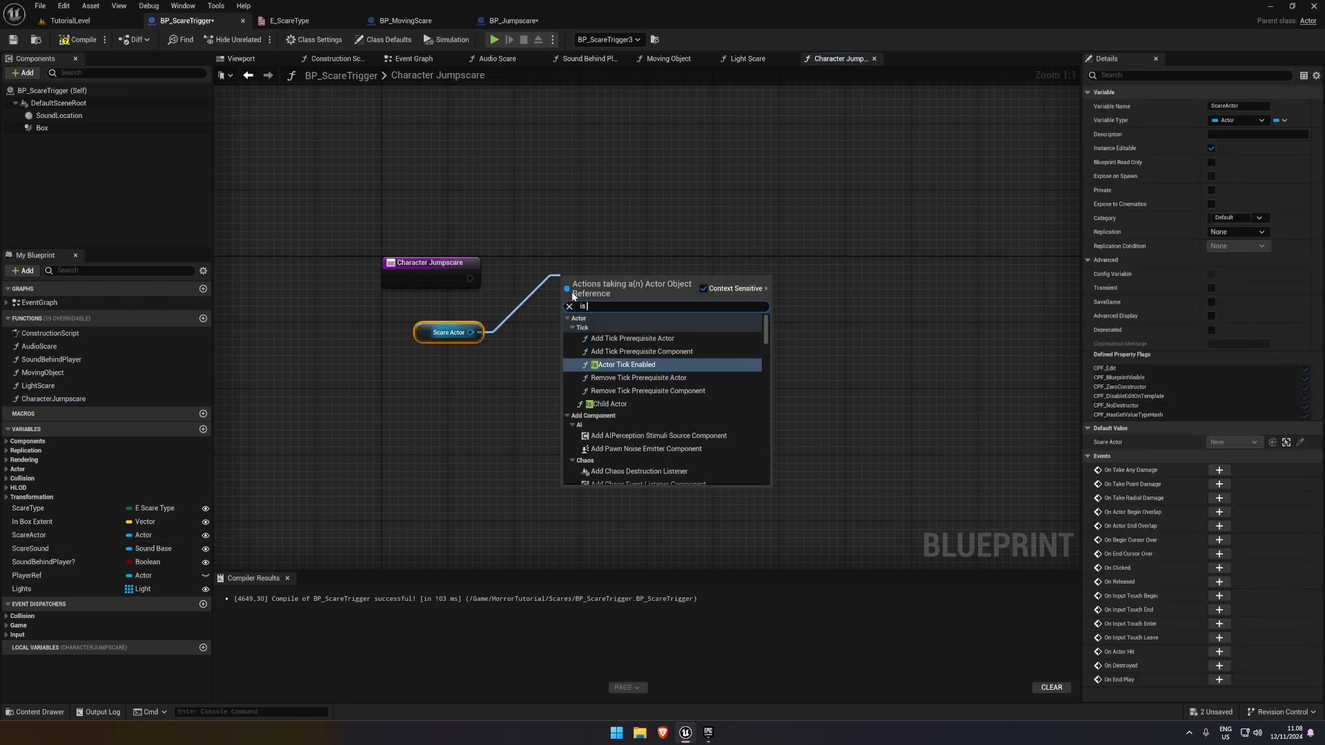
{"action": "type", "text": " valid"}
{"action": "left_click", "coordinate": [596, 378]}
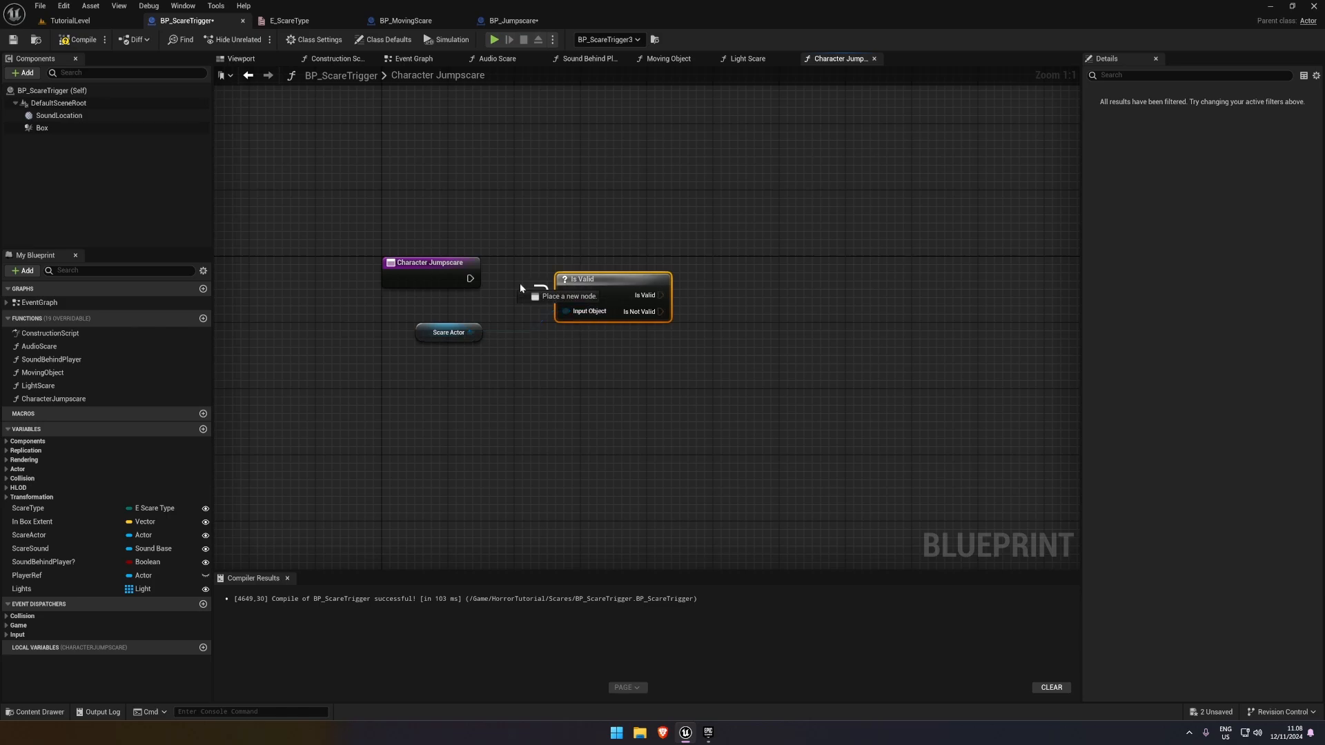
{"action": "left_click_drag", "start_coordinate": [587, 277], "coordinate": [568, 260]}
Call the Do Scare interface message on Scare Actor from the Is Valid output, and compile and save BP_ScareTrigger
{"action": "type", "text": "do scare"}
{"action": "left_click_drag", "start_coordinate": [473, 336], "coordinate": [708, 247]}
{"action": "key", "text": "Return"}
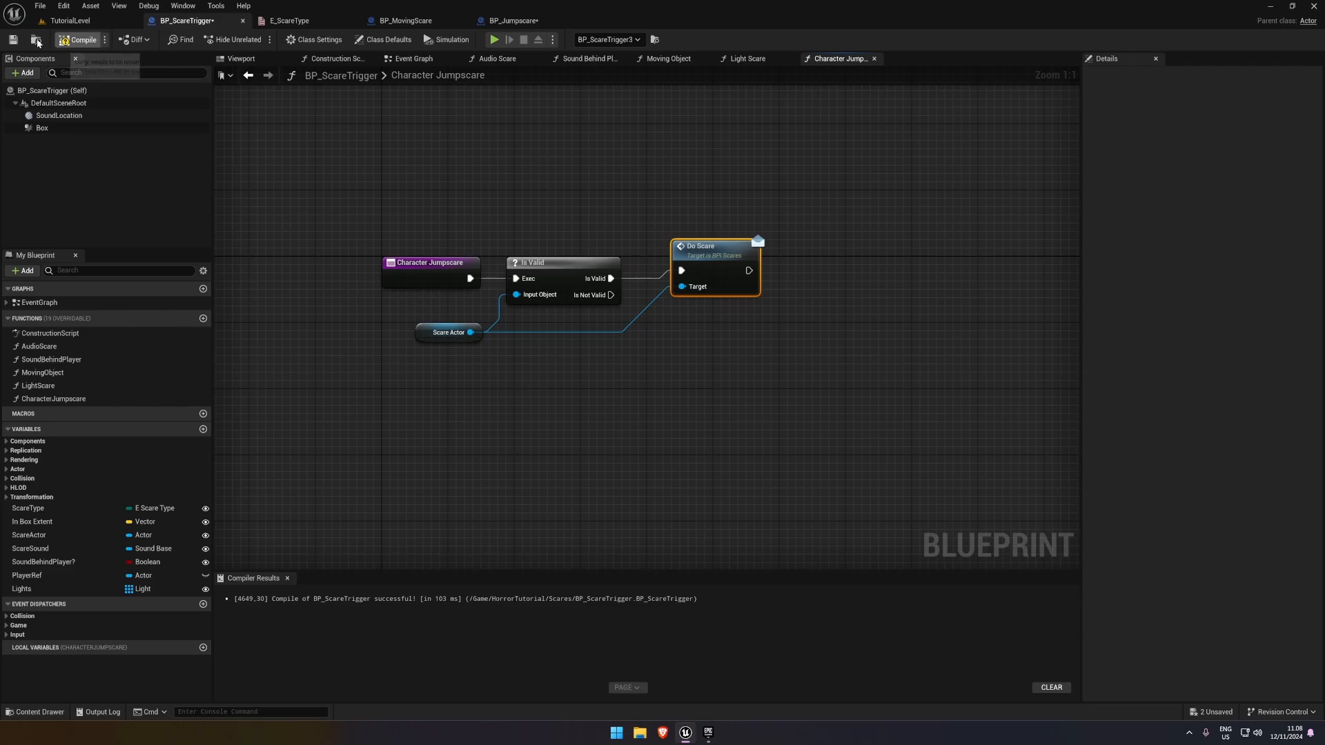
{"action": "left_click", "coordinate": [82, 35]}
Play-test TutorialLevel by walking up to the mannequin to try the new character jumpscare function
{"action": "left_click", "coordinate": [79, 24]}
{"action": "left_click", "coordinate": [254, 39]}
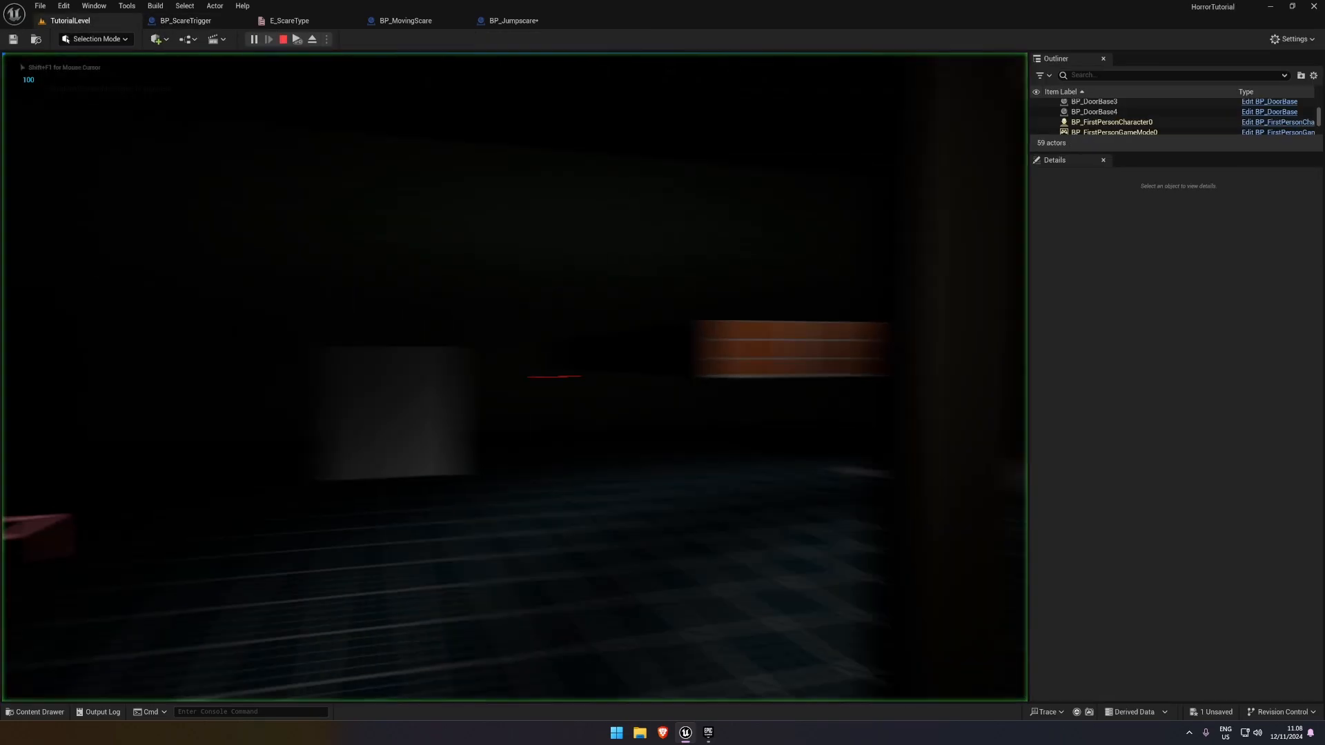
{"action": "key", "text": "w"}
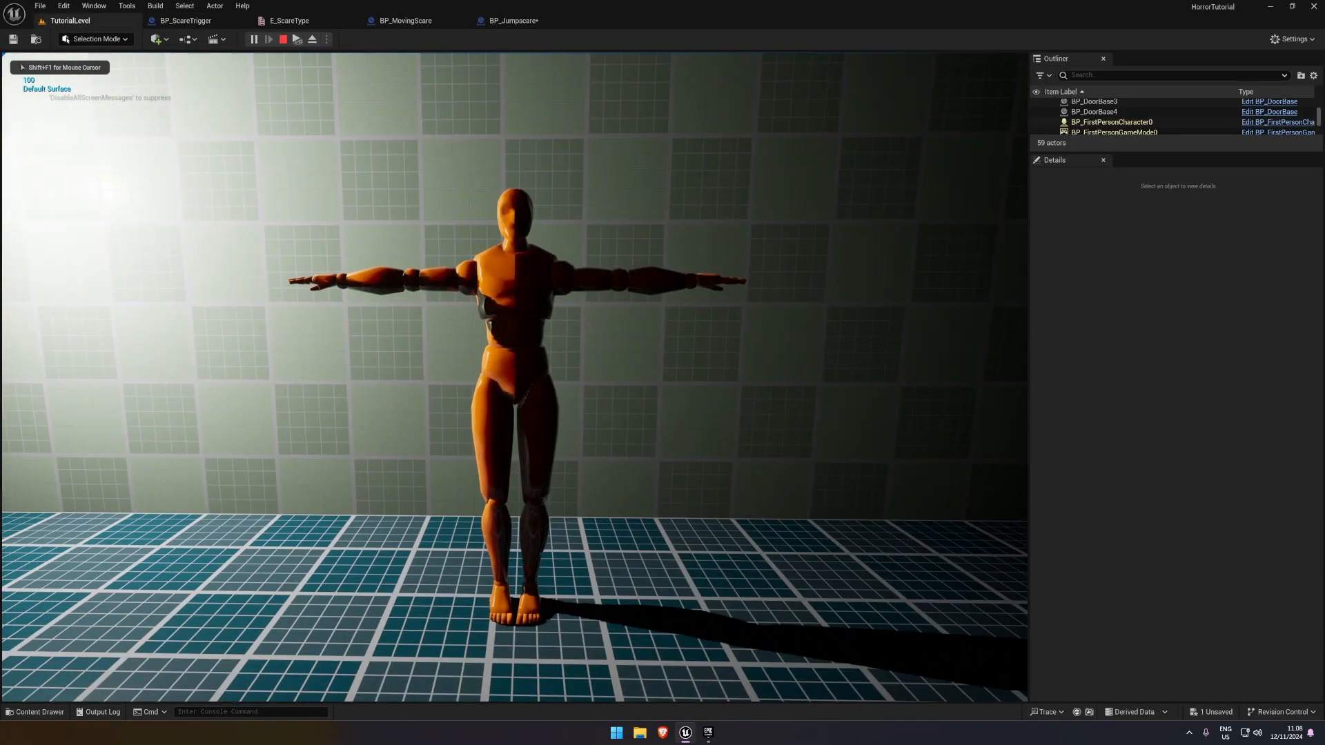
{"action": "key", "text": "shift+F1"}
{"action": "key", "text": "Escape"}
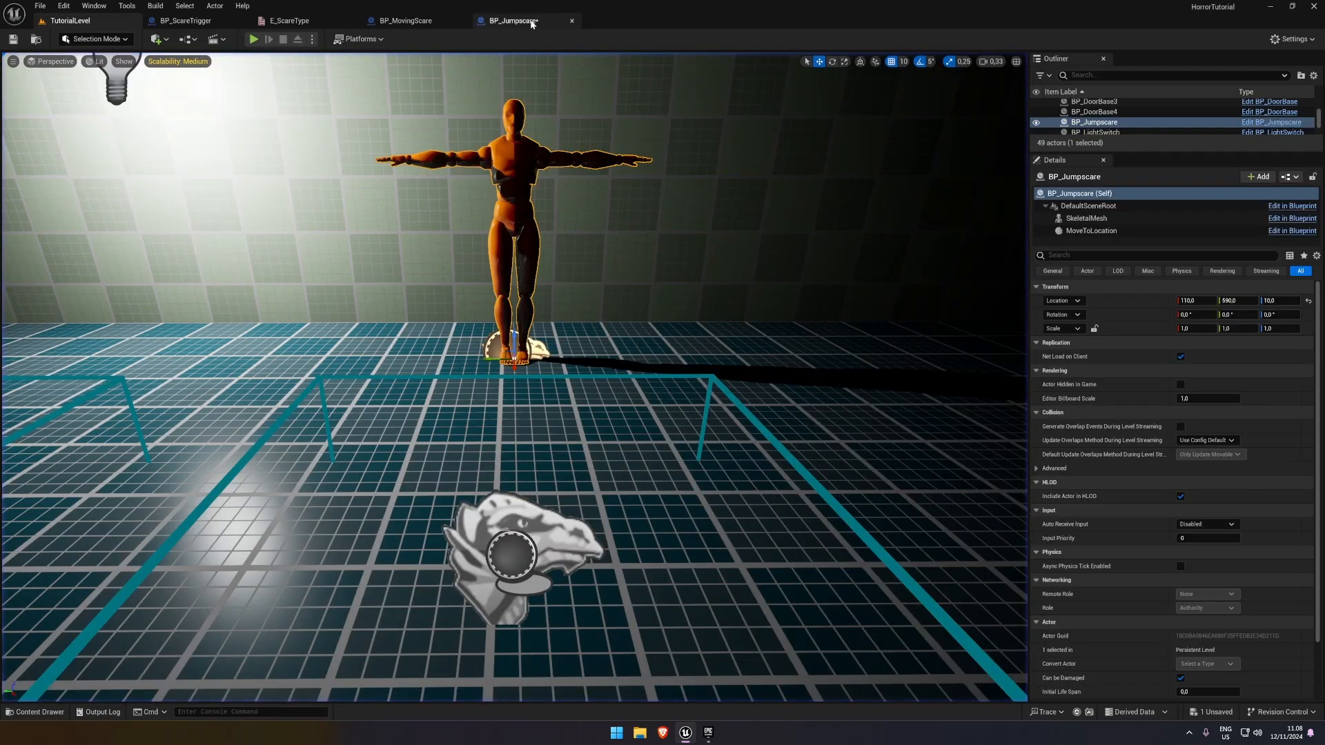
Run the game once more from BP_Jumpscare to observe its Event Do Scare, and stop the session
{"action": "left_click", "coordinate": [512, 20]}
{"action": "left_click", "coordinate": [494, 40]}
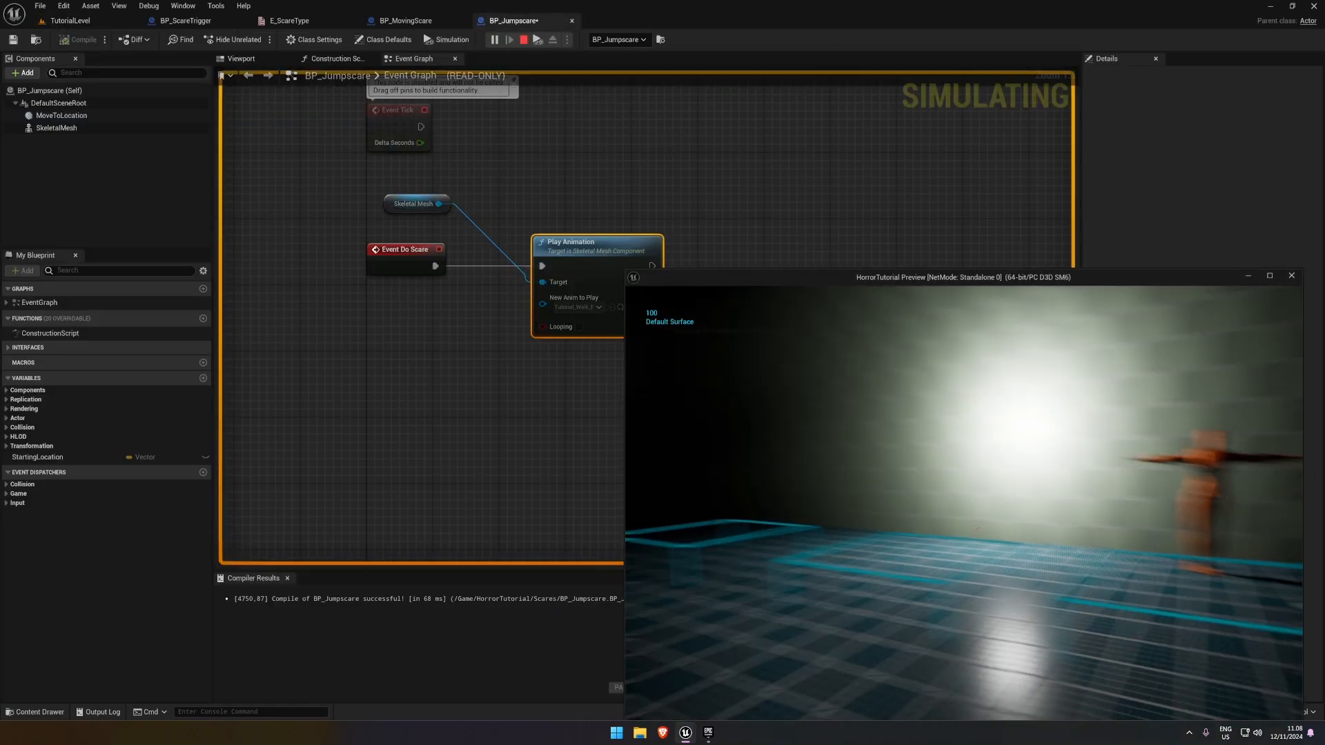
{"action": "key", "text": "Escape"}
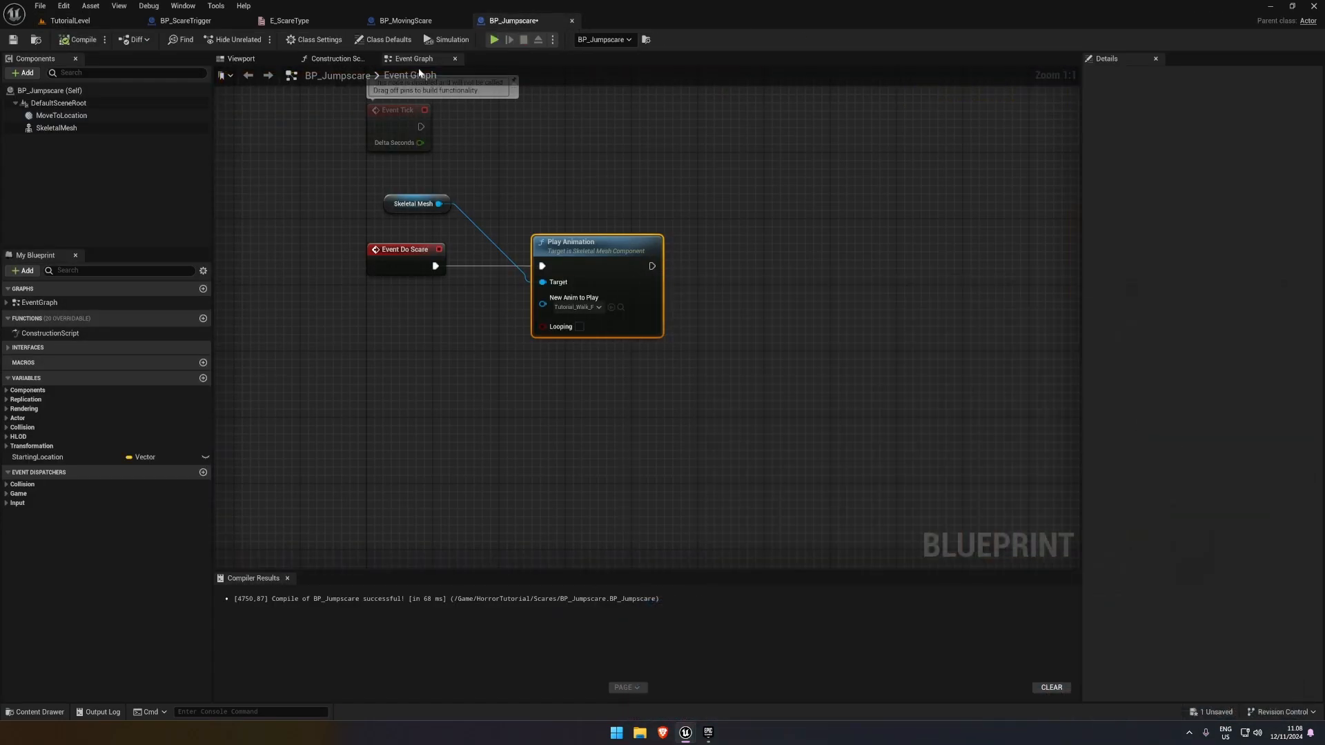
In BP_ScareTrigger's event graph, call the CharacterJumpscare function from the Character Scare output of Switch on E_ScareType
{"action": "left_click", "coordinate": [185, 21]}
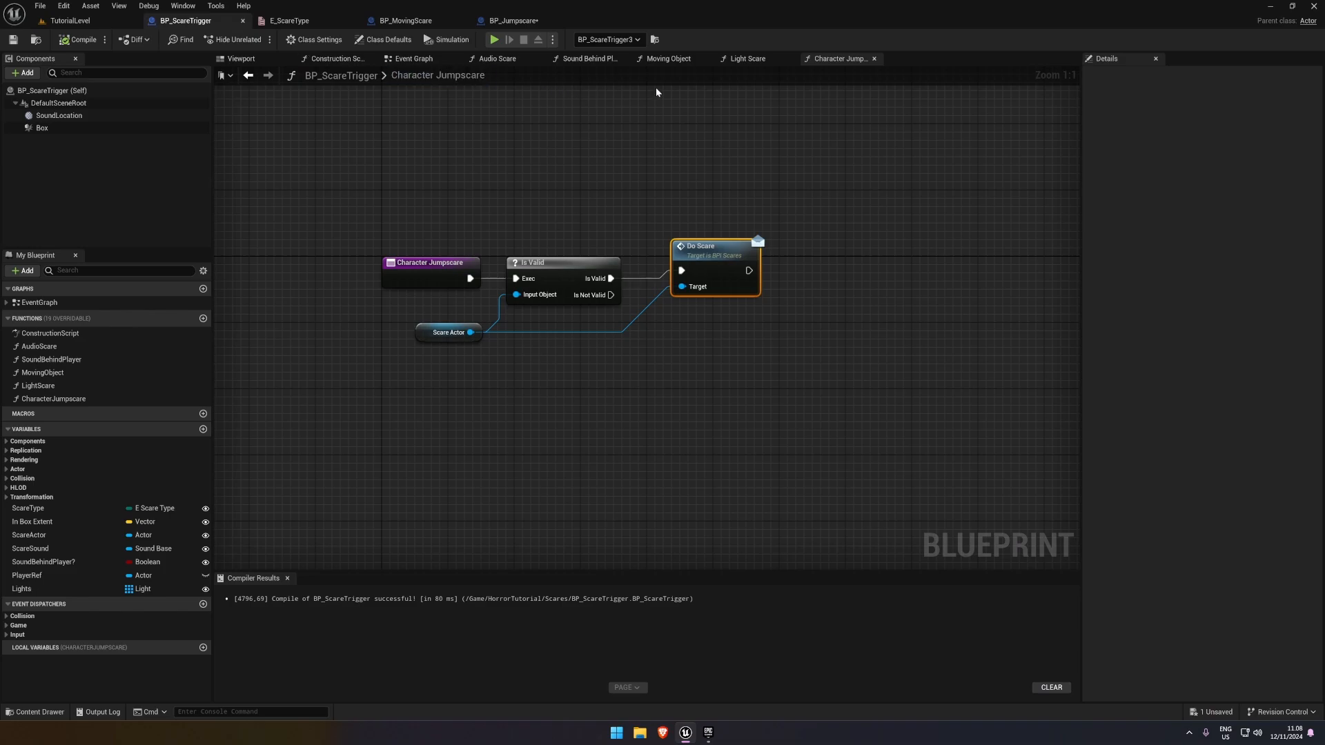
{"action": "left_click", "coordinate": [409, 60]}
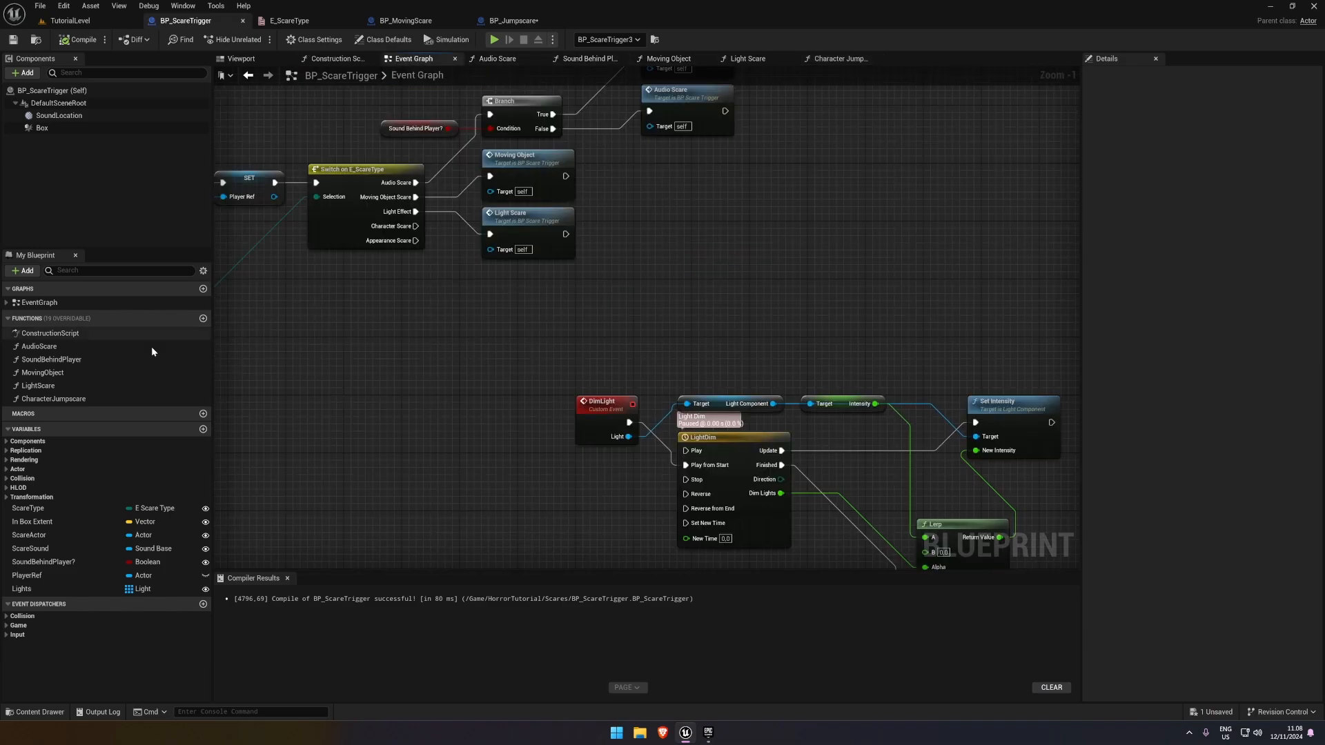
{"action": "left_click_drag", "start_coordinate": [53, 399], "coordinate": [407, 230]}
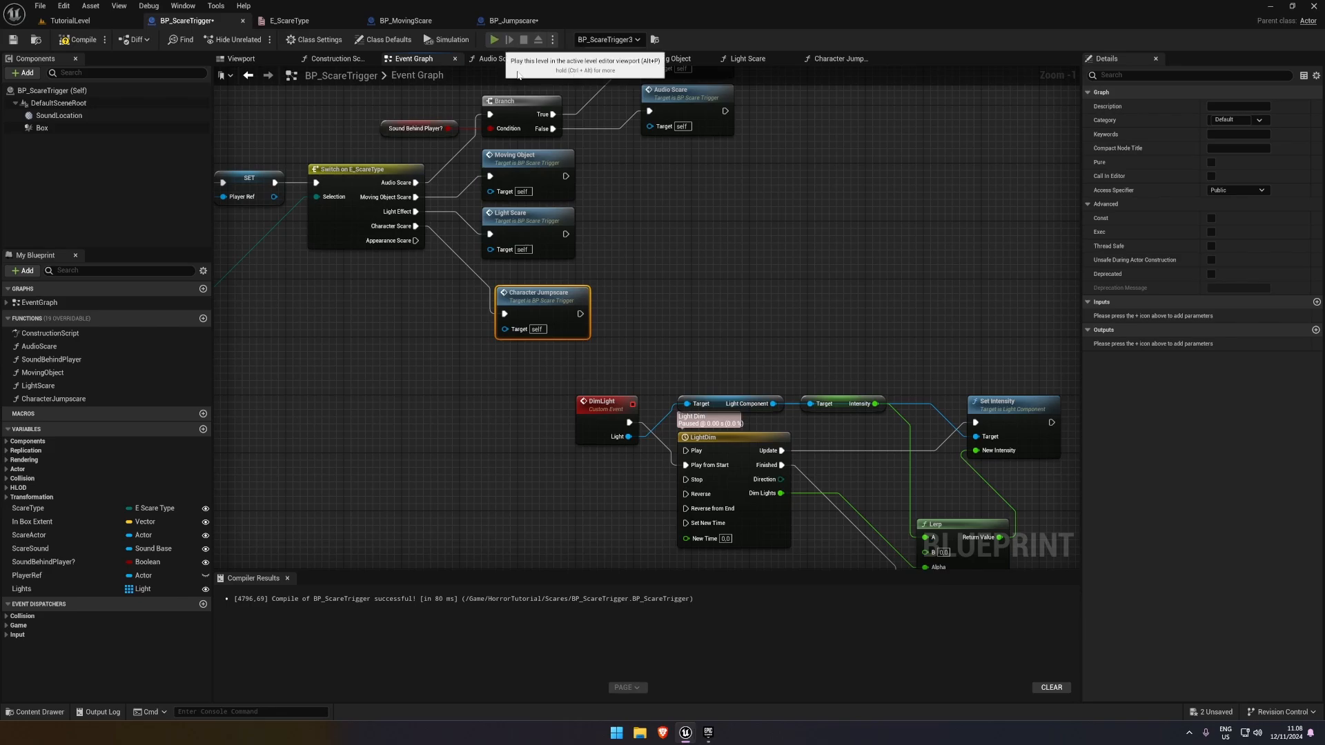
Play-test the character scare by walking the player into the trigger in front of the mannequin, and stop the session
{"action": "left_click", "coordinate": [501, 40]}
{"action": "key", "text": "w"}
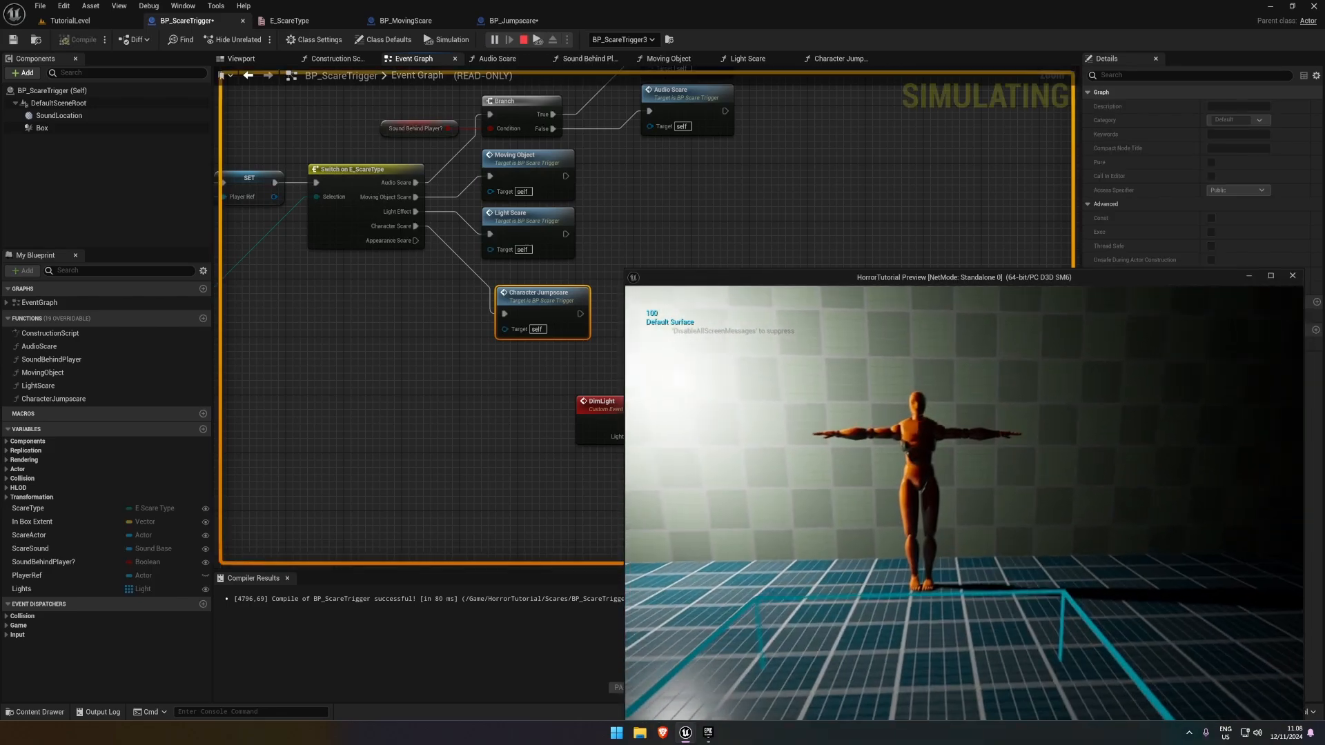
{"action": "key", "text": "s"}
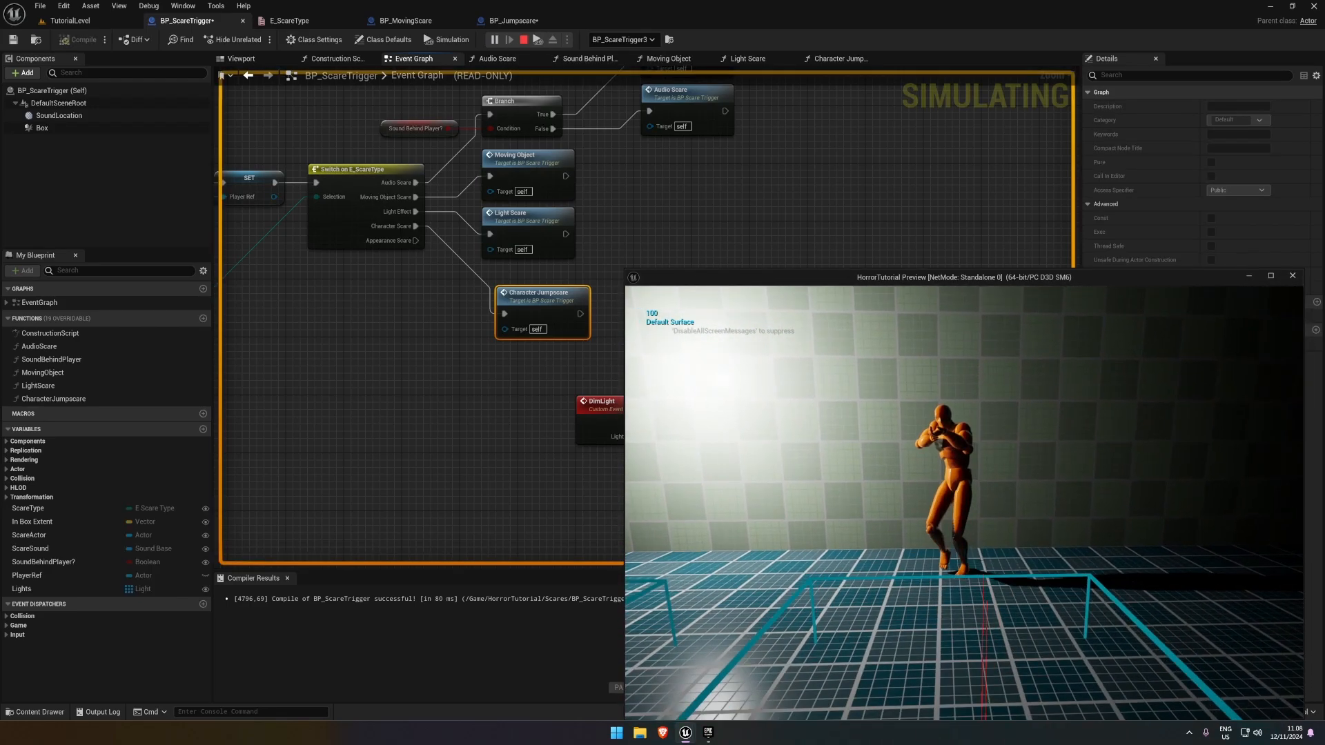
{"action": "key", "text": "Escape"}
Align the Character Jumpscare node under the Light Scare node, and compile and save BP_ScareTrigger
{"action": "left_click_drag", "start_coordinate": [538, 309], "coordinate": [523, 287]}
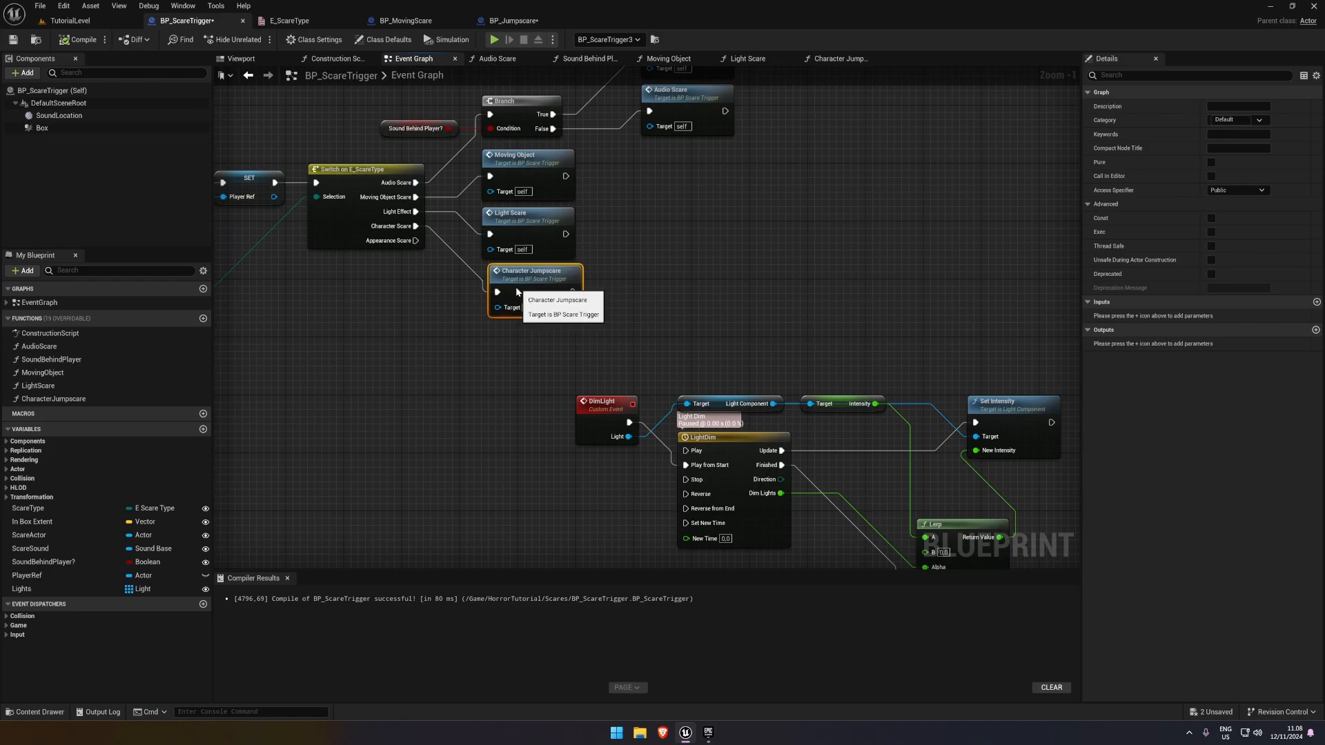
{"action": "key", "text": "ctrl+s"}
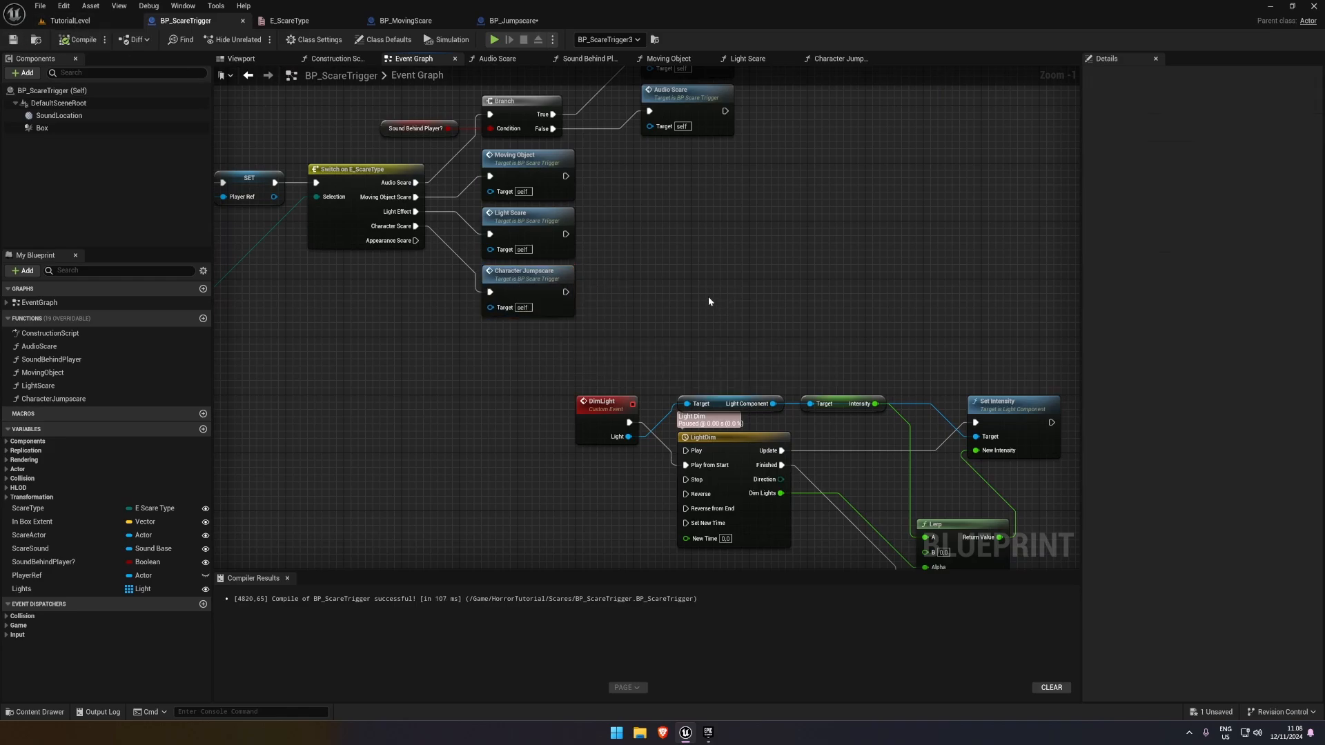
{"action": "right_click_drag", "start_coordinate": [708, 296], "coordinate": [558, 196]}
{"action": "scroll", "coordinate": [557, 196], "scroll_direction": "down", "scroll_amount": 2}
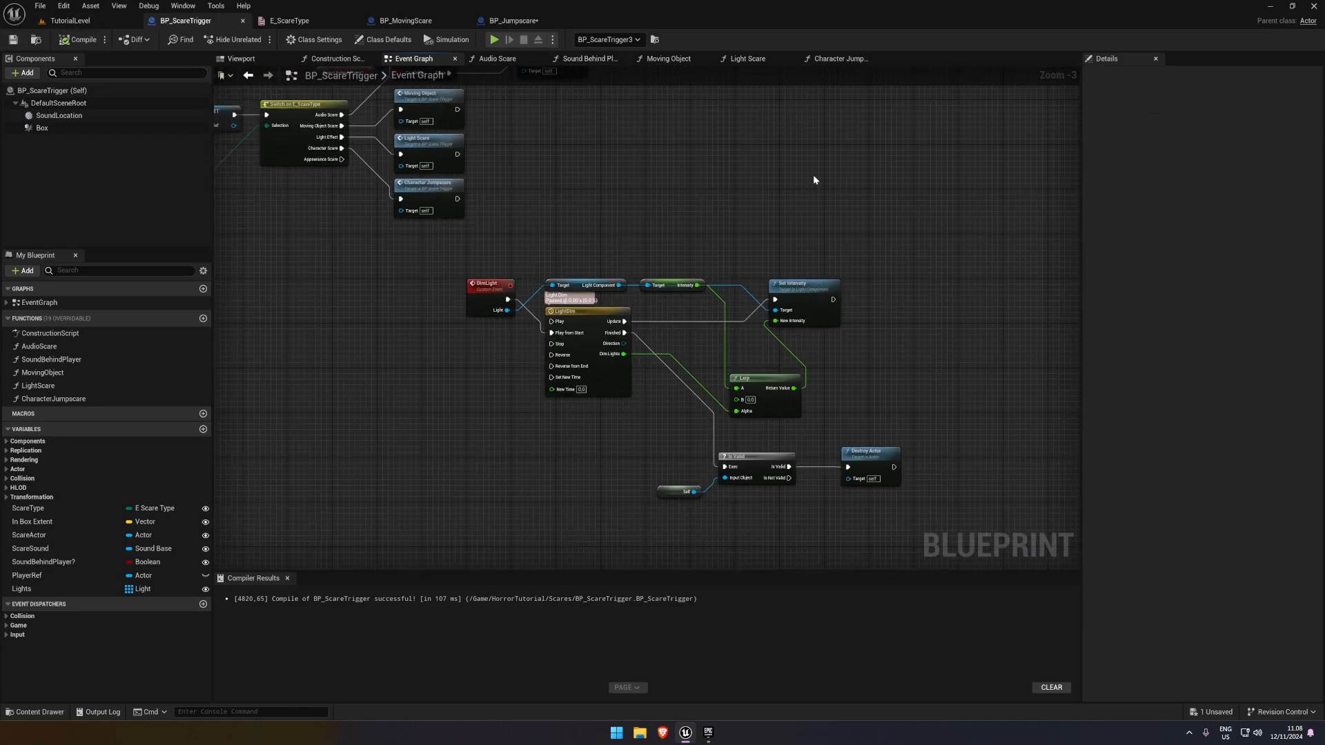
Close BP_MovingScare, move the Play Animation and Skeletal Mesh nodes closer to Event Do Scare, and save BP_Jumpscare
{"action": "left_click", "coordinate": [414, 21]}
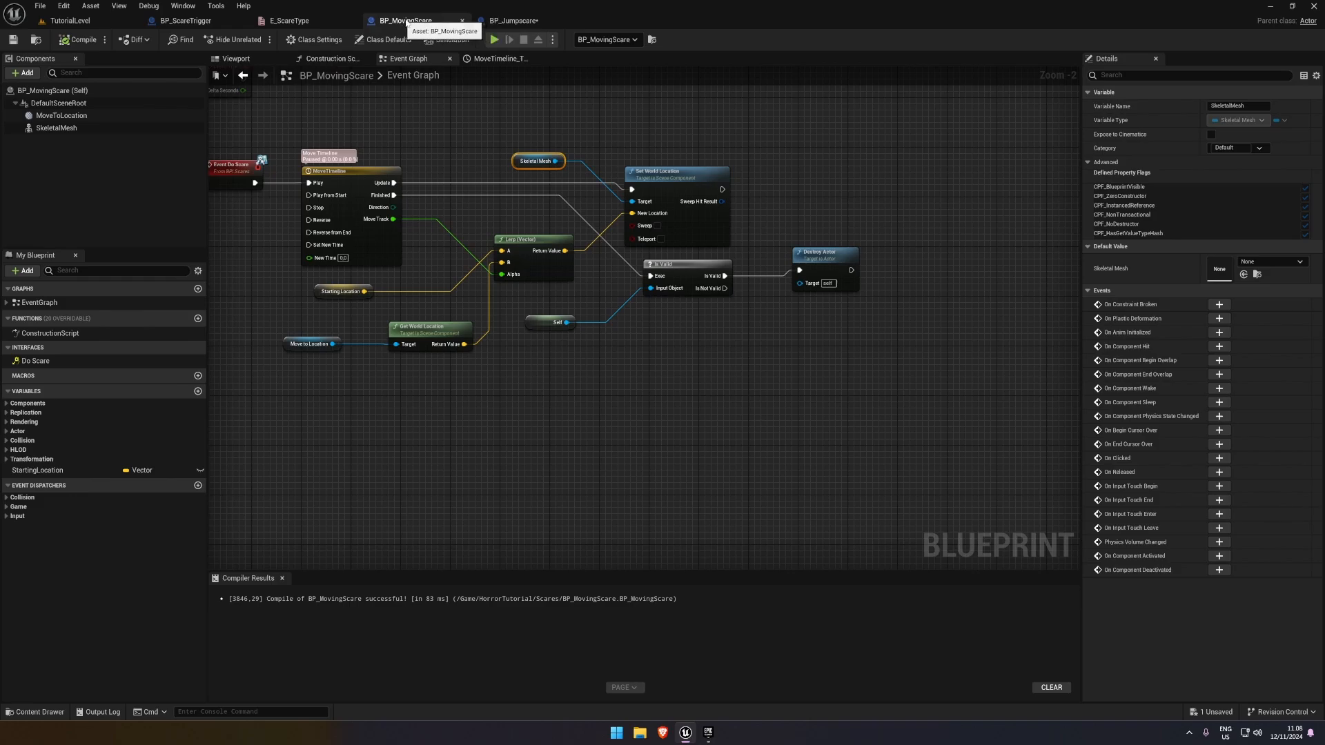
{"action": "left_click", "coordinate": [466, 21]}
{"action": "left_click", "coordinate": [462, 22]}
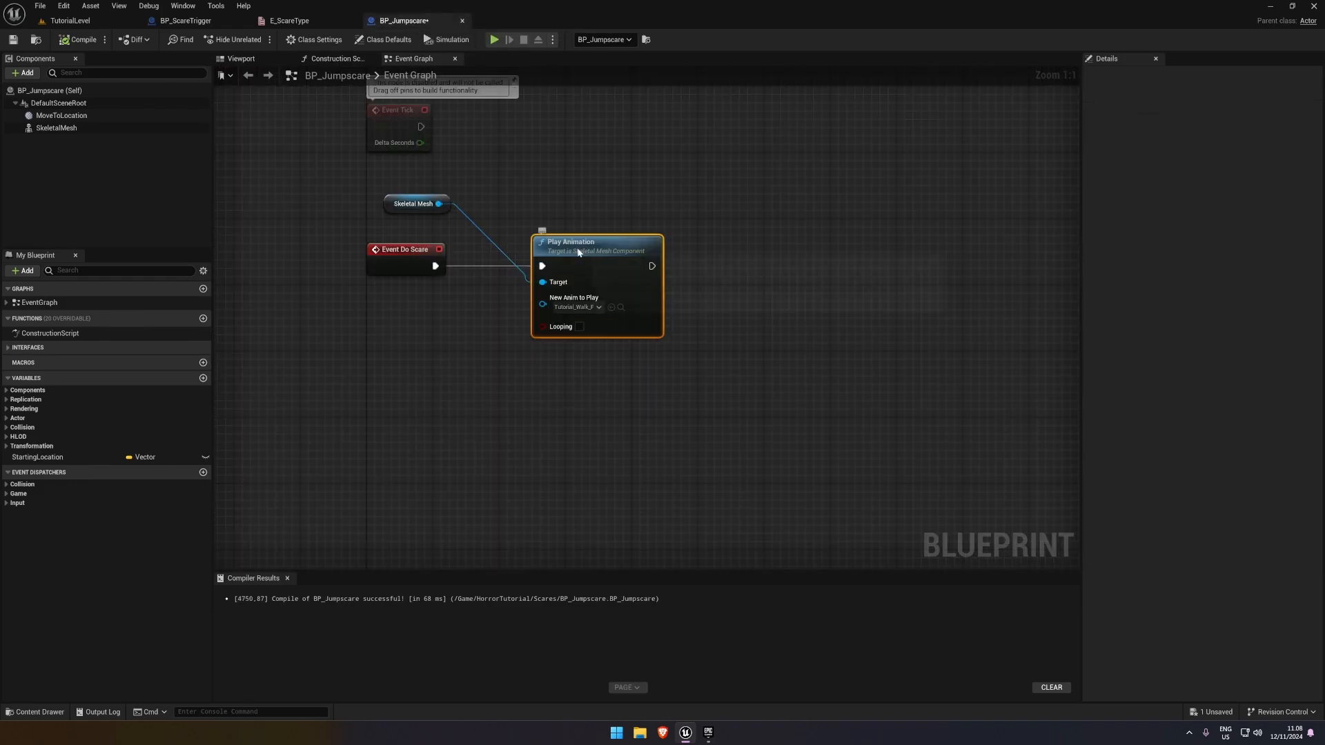
{"action": "left_click_drag", "start_coordinate": [577, 249], "coordinate": [537, 249]}
{"action": "left_click_drag", "start_coordinate": [392, 205], "coordinate": [383, 204]}
{"action": "left_click", "coordinate": [681, 364]}
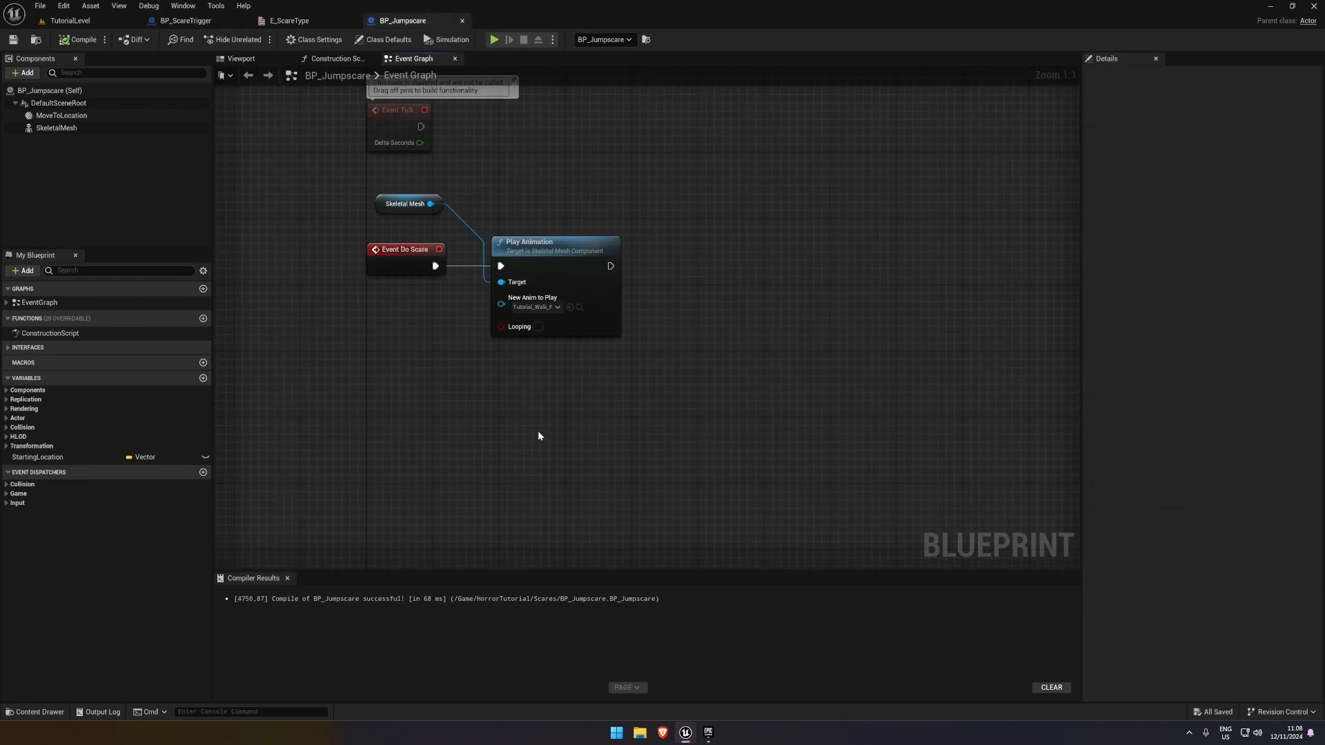
Inspect the placed BP_Jumpscare mannequin in TutorialLevel and return to the BP_Jumpscare event graph
{"action": "right_click_drag", "start_coordinate": [538, 434], "coordinate": [482, 391]}
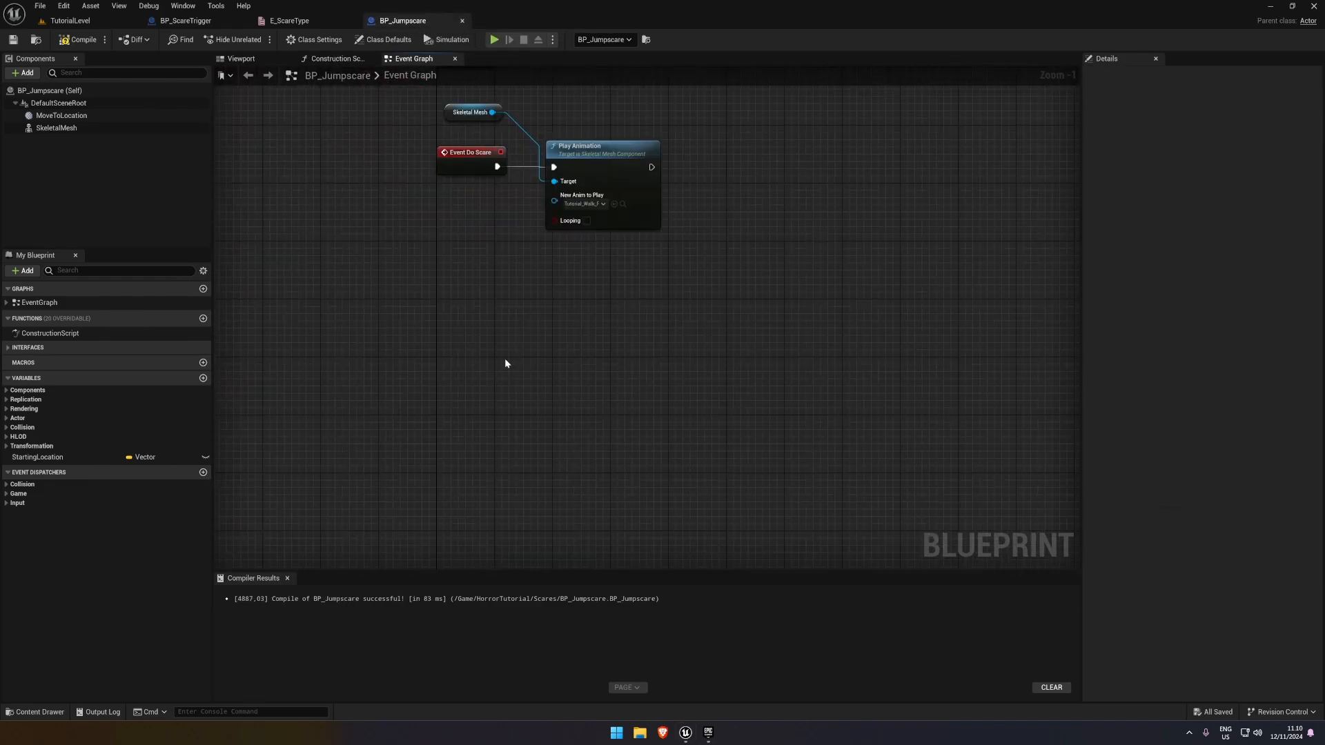
{"action": "right_click_drag", "start_coordinate": [820, 306], "coordinate": [656, 406]}
{"action": "right_click_drag", "start_coordinate": [602, 375], "coordinate": [676, 366]}
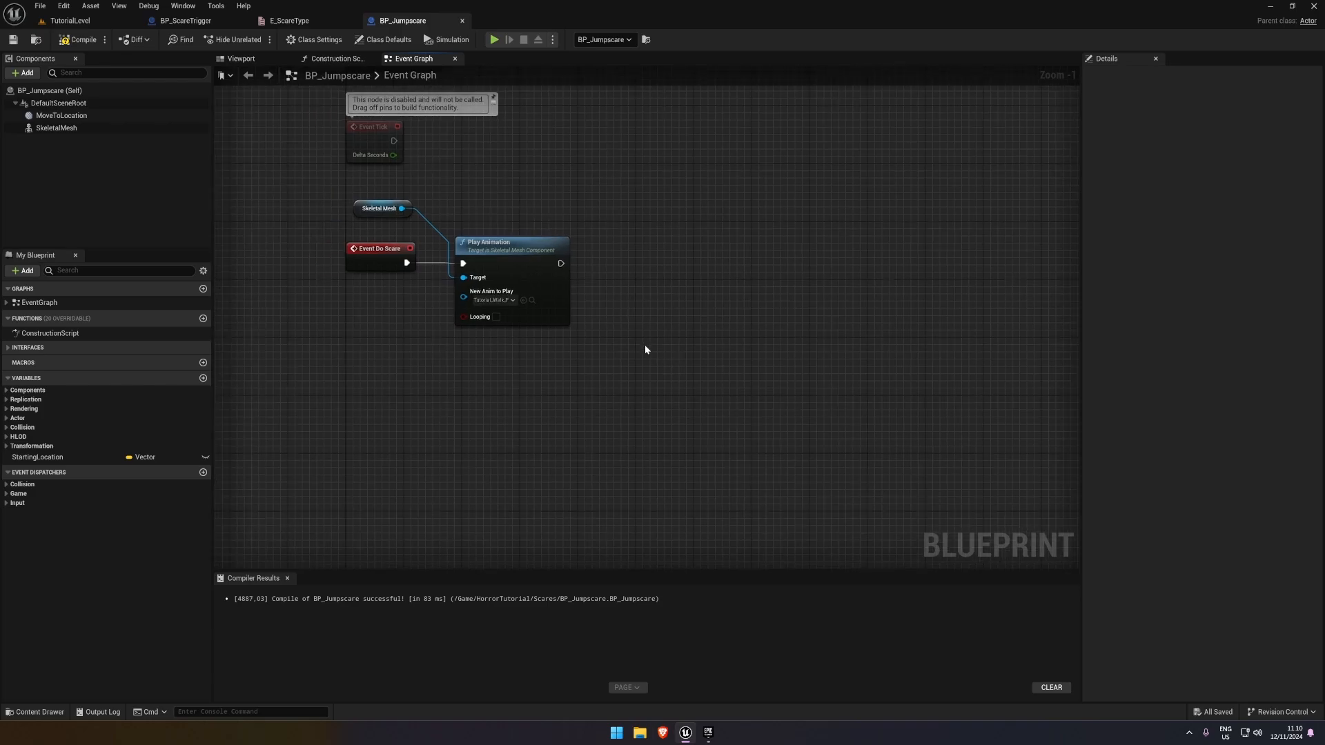
{"action": "right_click_drag", "start_coordinate": [304, 305], "coordinate": [332, 321]}
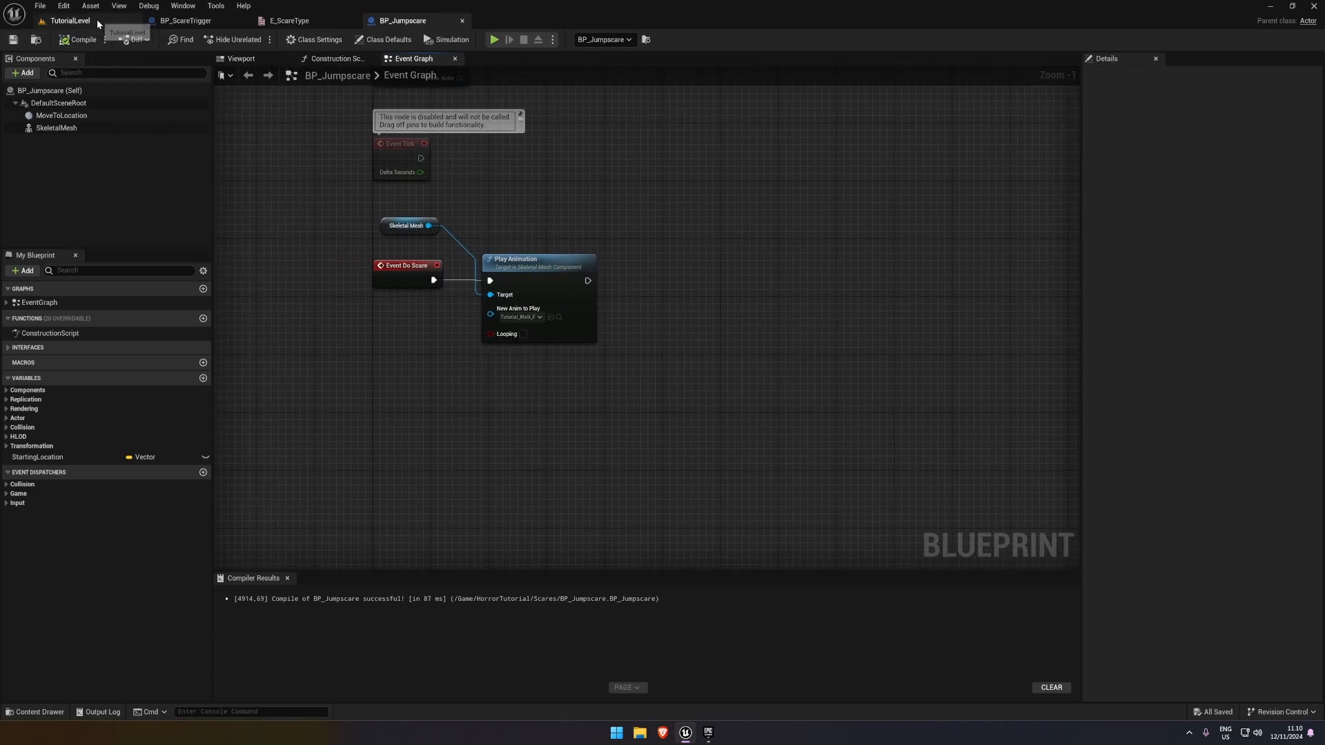
{"action": "left_click", "coordinate": [97, 24]}
{"action": "right_click_drag", "start_coordinate": [385, 487], "coordinate": [484, 437]}
{"action": "key", "text": "s"}
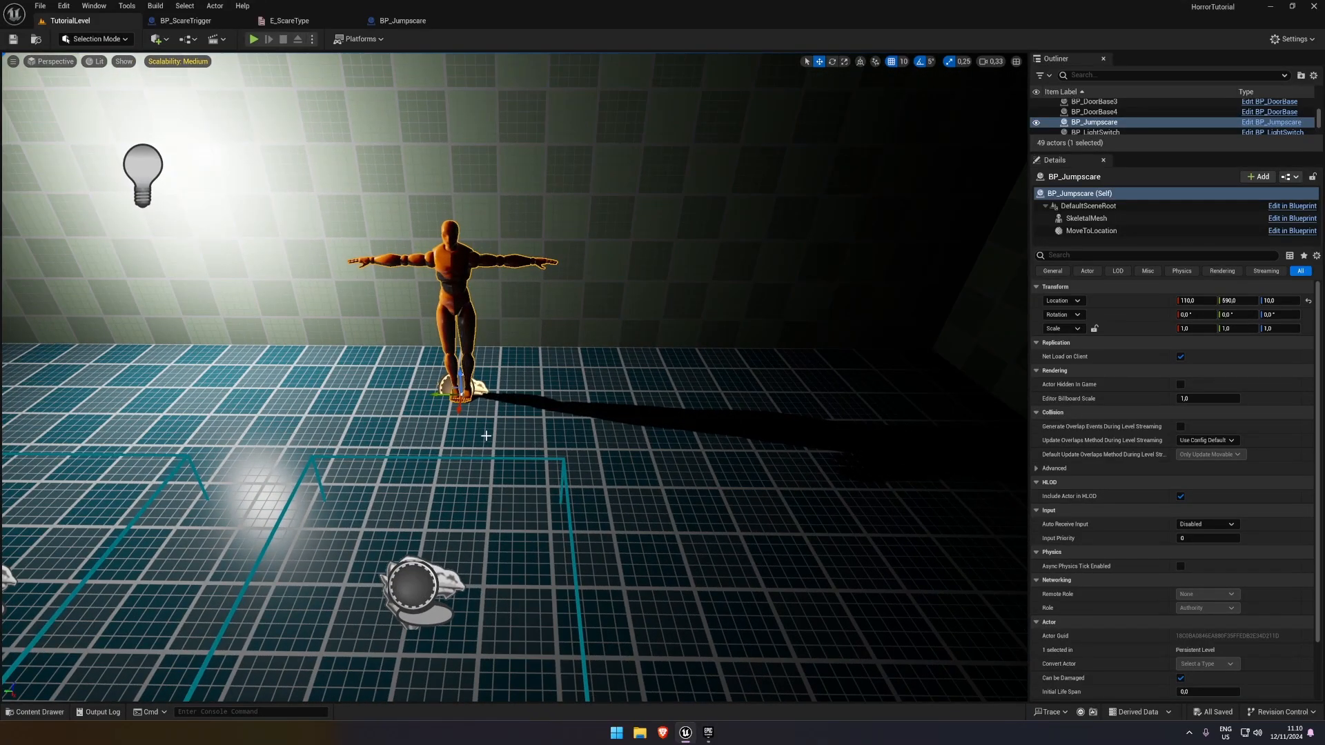
{"action": "left_click", "coordinate": [403, 21]}
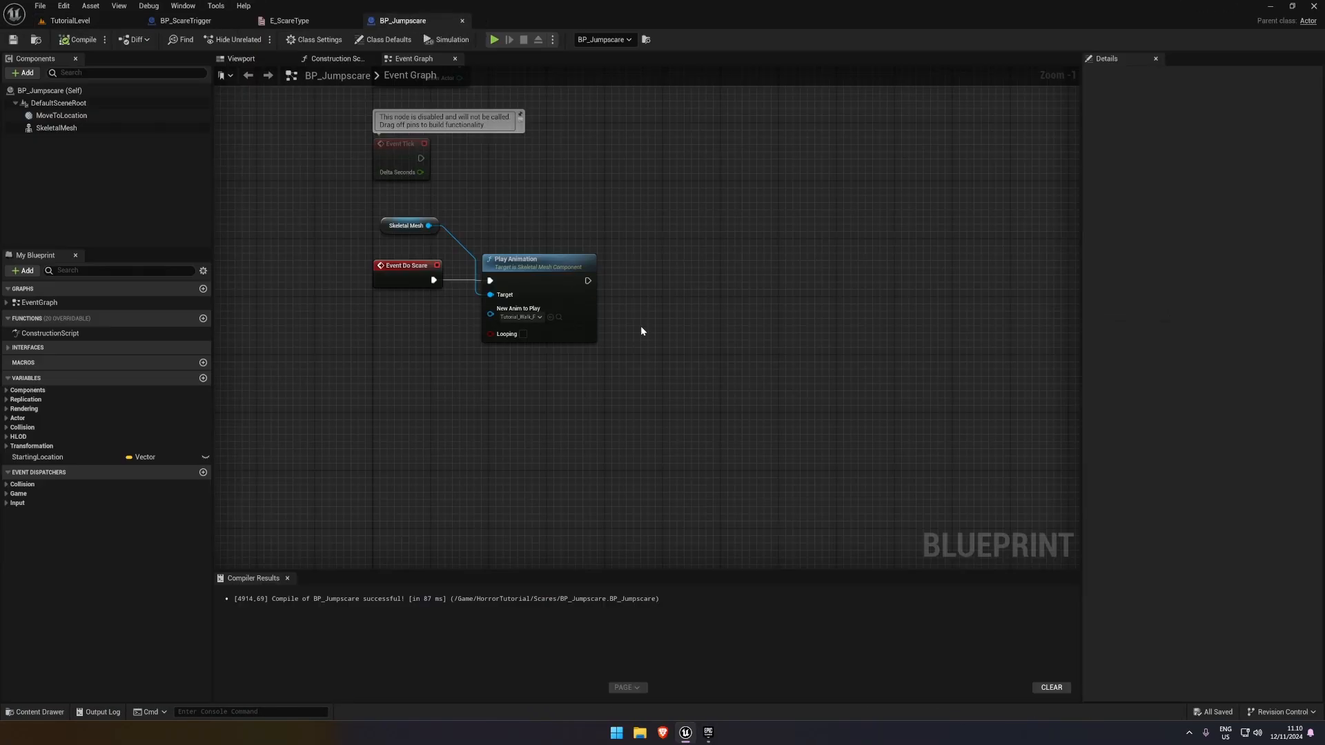
Add a Get Player Controller node below Event Do Scare in the BP_Jumpscare event graph
{"action": "right_click_drag", "start_coordinate": [642, 320], "coordinate": [656, 229]}
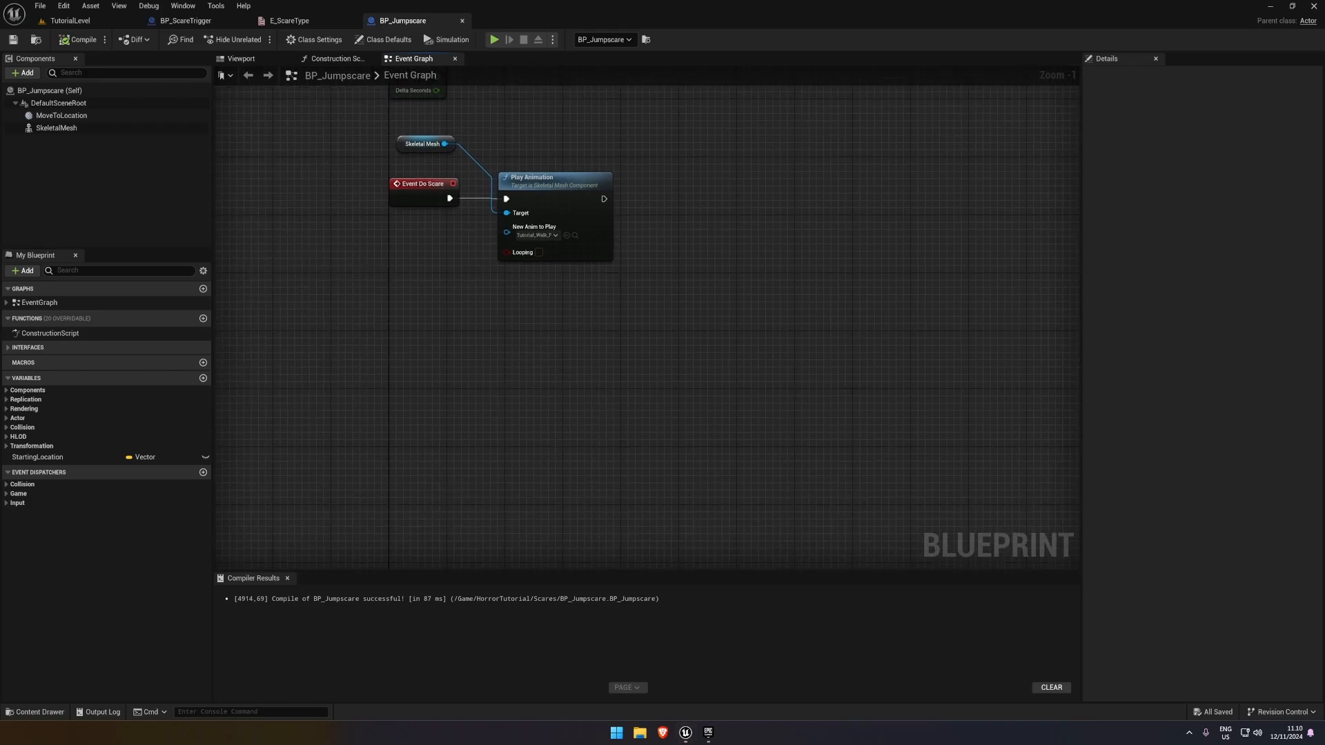
{"action": "right_click_drag", "start_coordinate": [542, 404], "coordinate": [428, 373]}
{"action": "right_click_drag", "start_coordinate": [552, 323], "coordinate": [601, 315]}
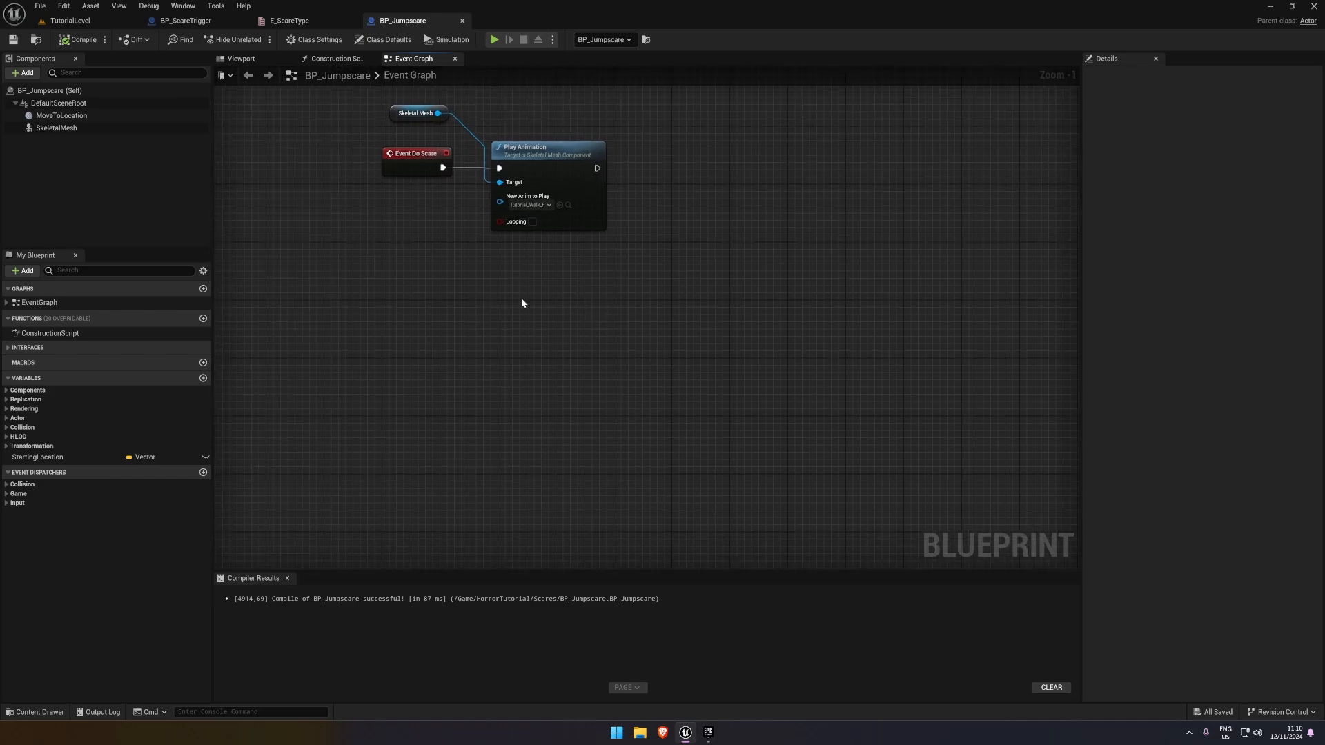
{"action": "right_click", "coordinate": [377, 302]}
{"action": "type", "text": "get player contreo"}
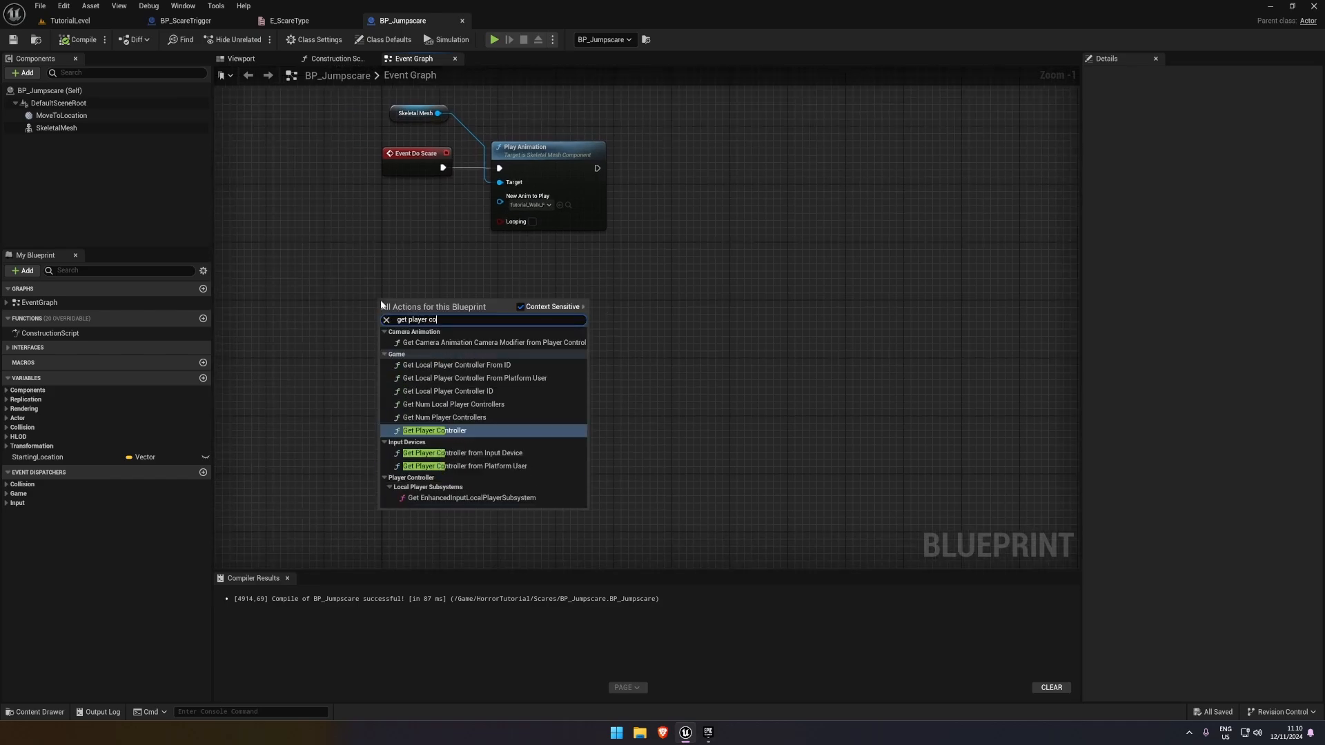
{"action": "key", "text": "BackSpace"}
{"action": "key", "text": "BackSpace"}
{"action": "key", "text": "Return"}
{"action": "scroll", "coordinate": [581, 328], "scroll_direction": "up", "scroll_amount": 1}
{"action": "left_click_drag", "start_coordinate": [465, 311], "coordinate": [552, 295]}
{"action": "type", "text": "get controll ro"}
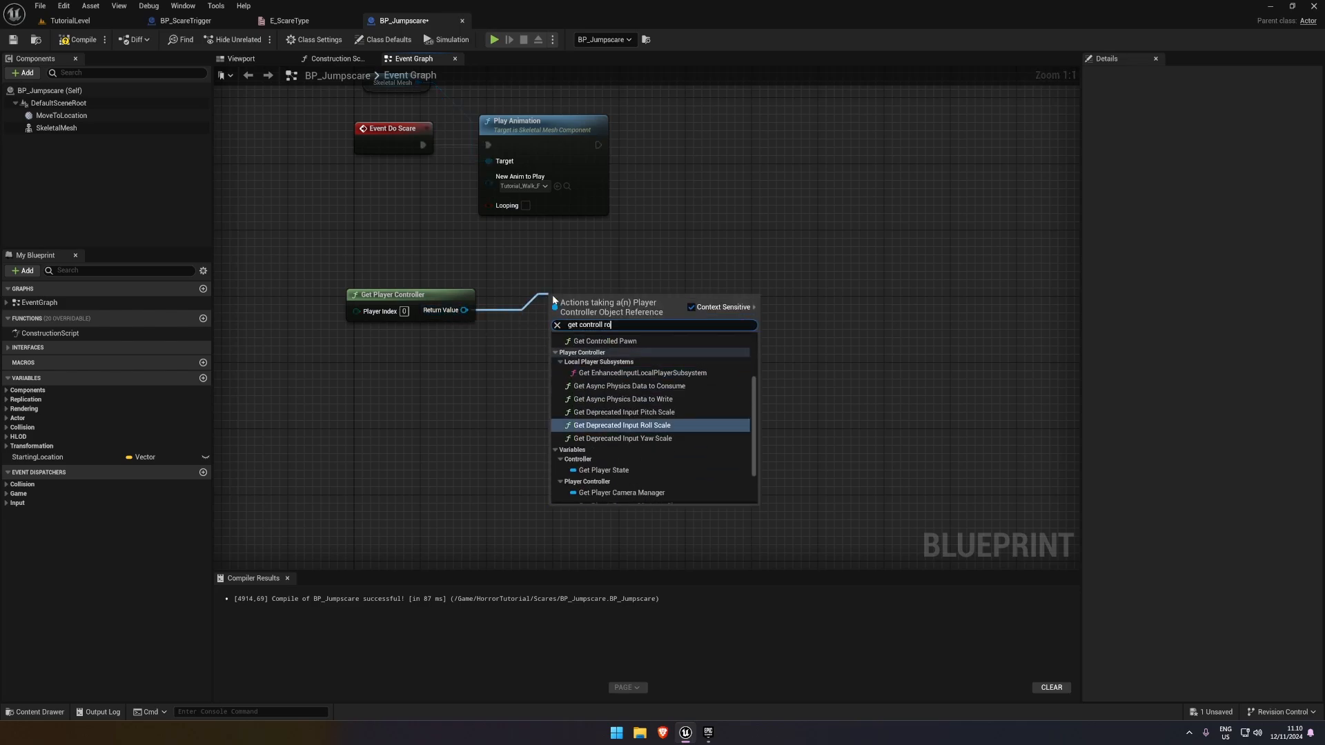
{"action": "type", "text": "tat"}
{"action": "key", "text": "ctrl+a"}
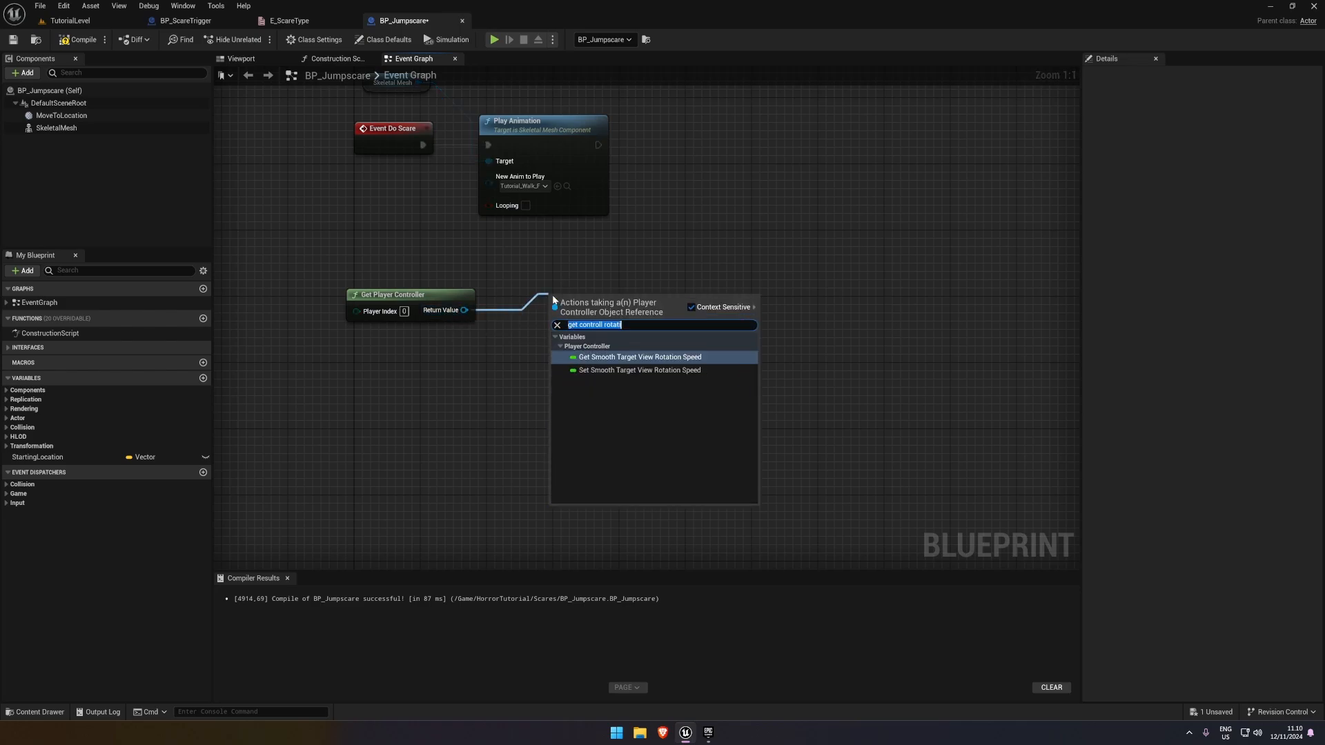
{"action": "key", "text": "BackSpace"}
{"action": "key", "text": "Escape"}
{"action": "left_click_drag", "start_coordinate": [465, 310], "coordinate": [531, 301]}
{"action": "type", "text": "get contr"}
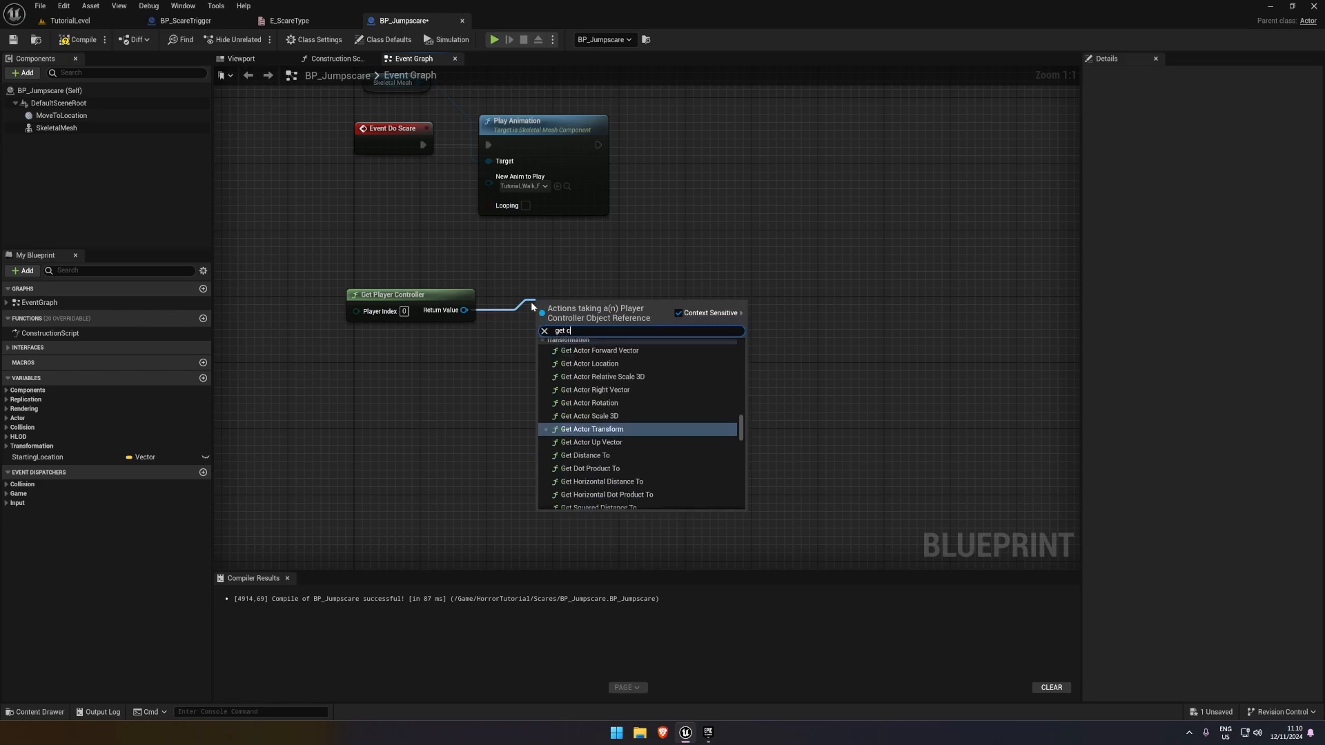
{"action": "key", "text": "Escape"}
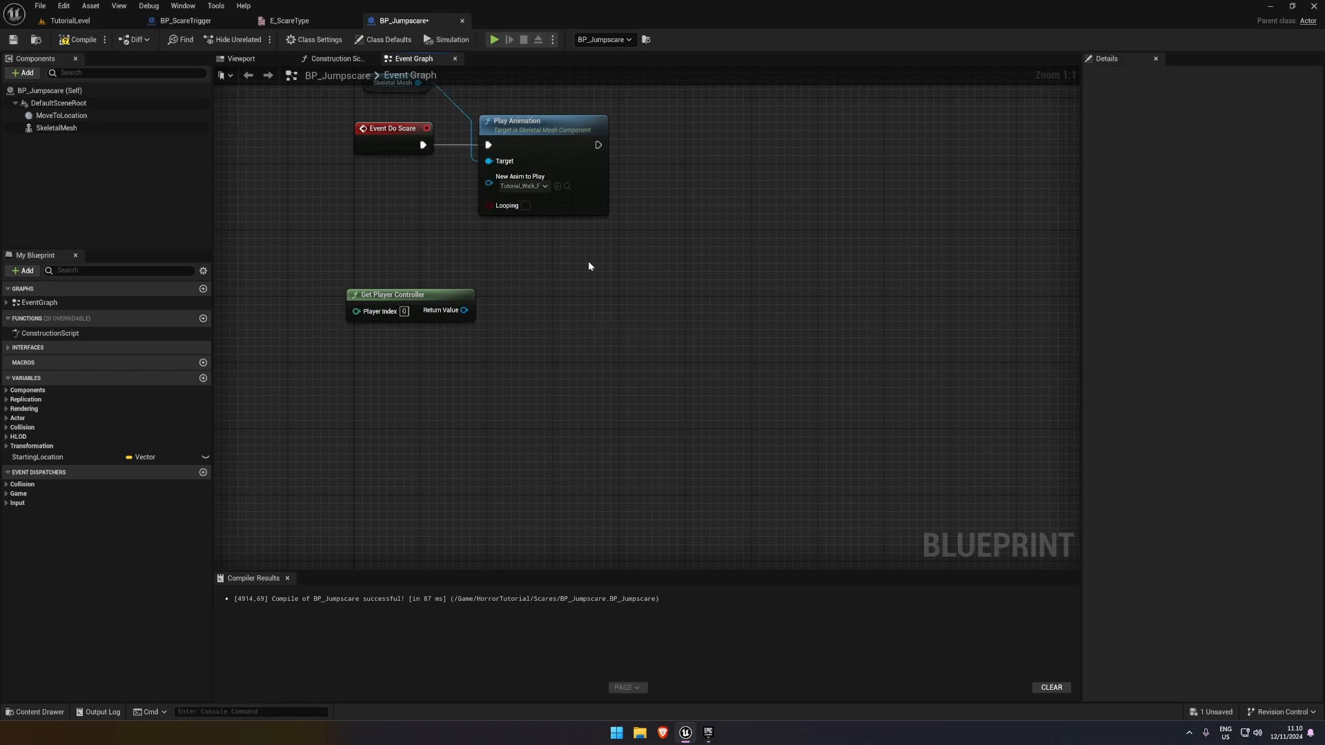
Add a Get Actor Location node targeting the player controller and place it directly beside Get Player Controller
{"action": "key", "text": "ctrl+s"}
{"action": "left_click_drag", "start_coordinate": [414, 304], "coordinate": [461, 366]}
{"action": "type", "text": "get actor loc"}
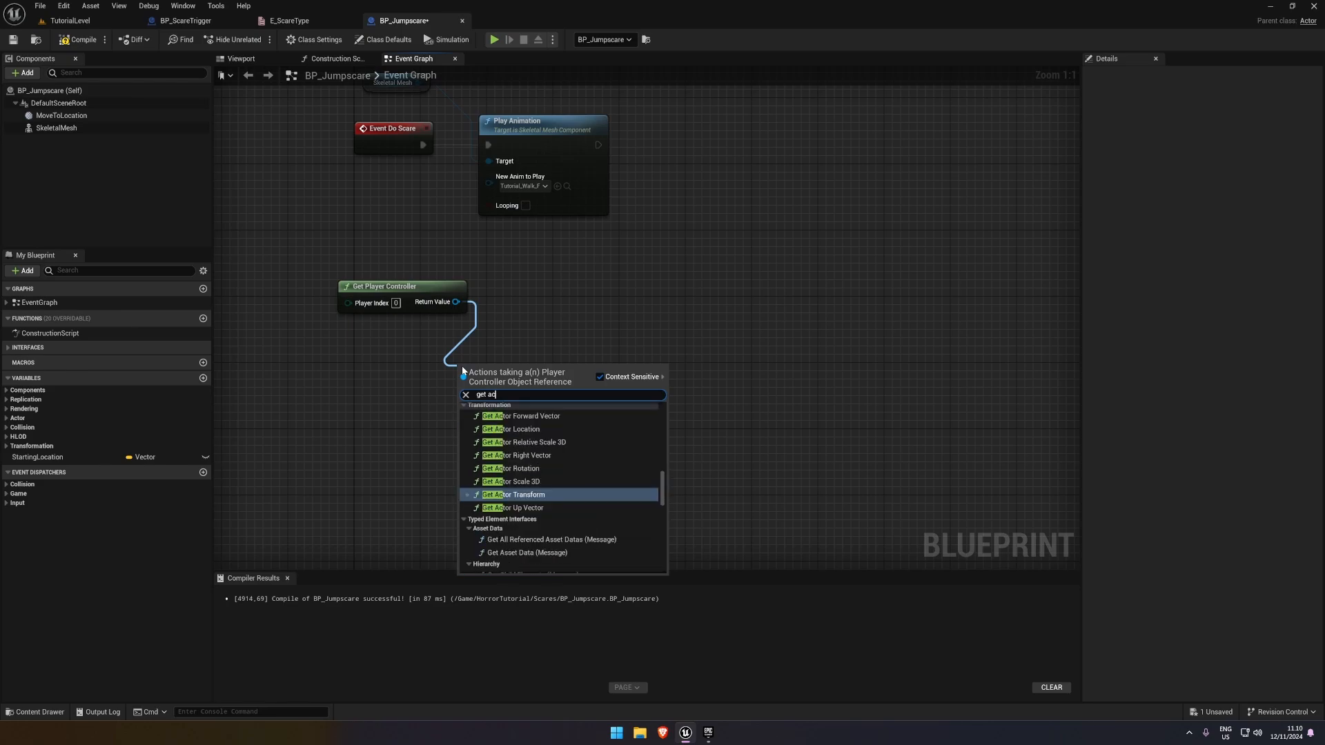
{"action": "key", "text": "Return"}
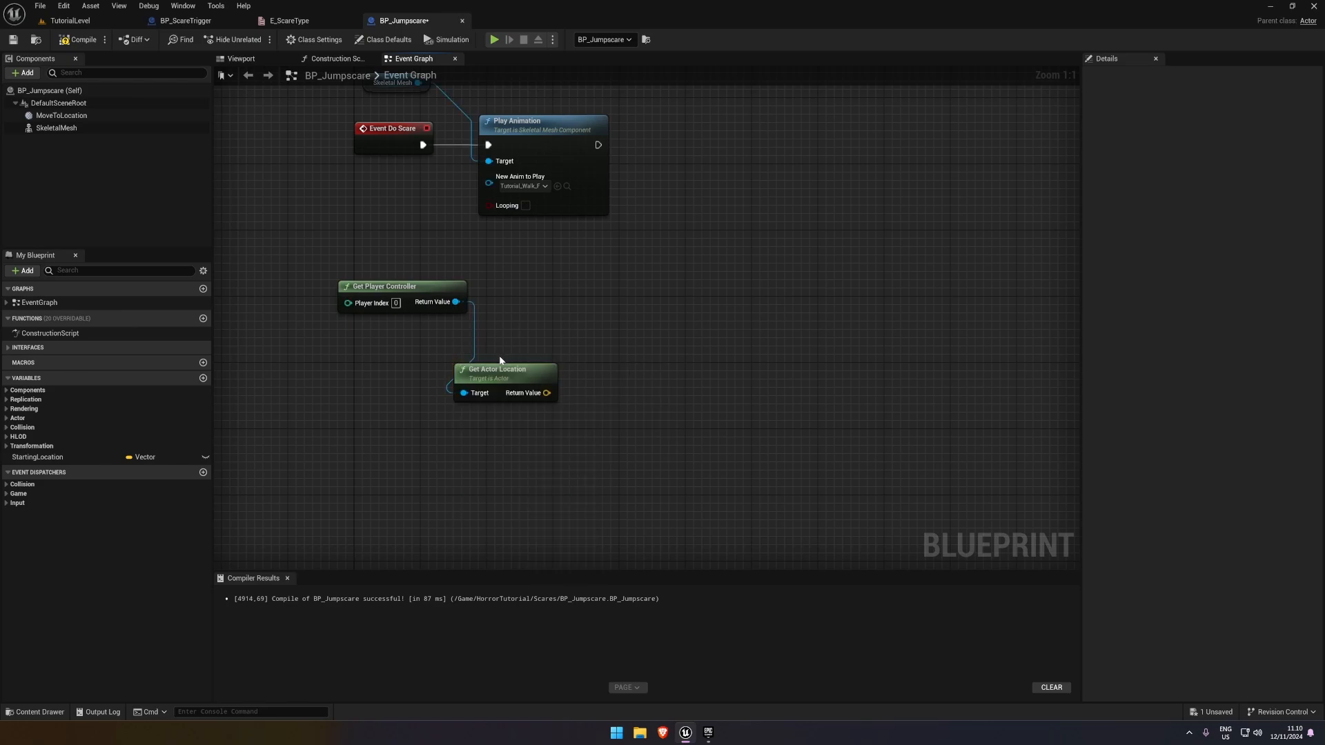
{"action": "left_click_drag", "start_coordinate": [500, 369], "coordinate": [534, 303]}
{"action": "left_click_drag", "start_coordinate": [373, 284], "coordinate": [617, 382]}
{"action": "right_click_drag", "start_coordinate": [619, 384], "coordinate": [527, 354]}
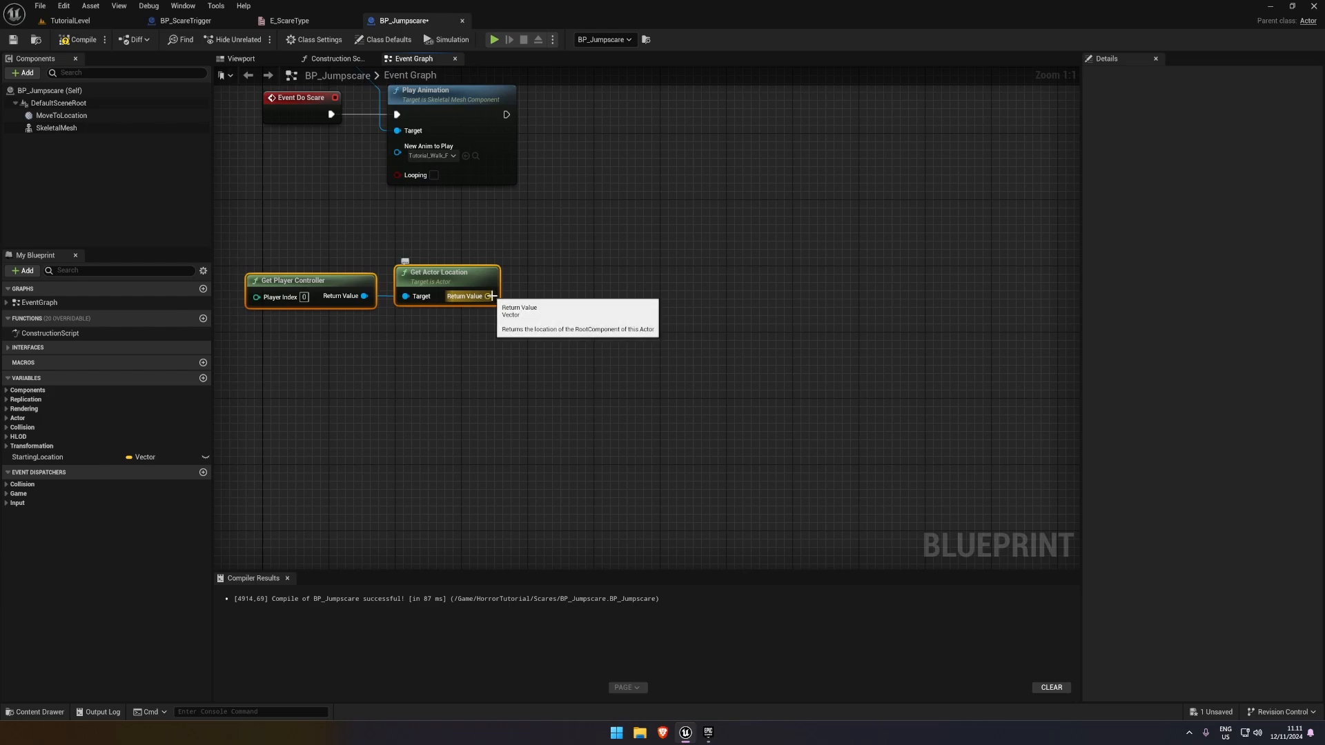
{"action": "left_click", "coordinate": [540, 292]}
{"action": "right_click_drag", "start_coordinate": [476, 269], "coordinate": [475, 410]}
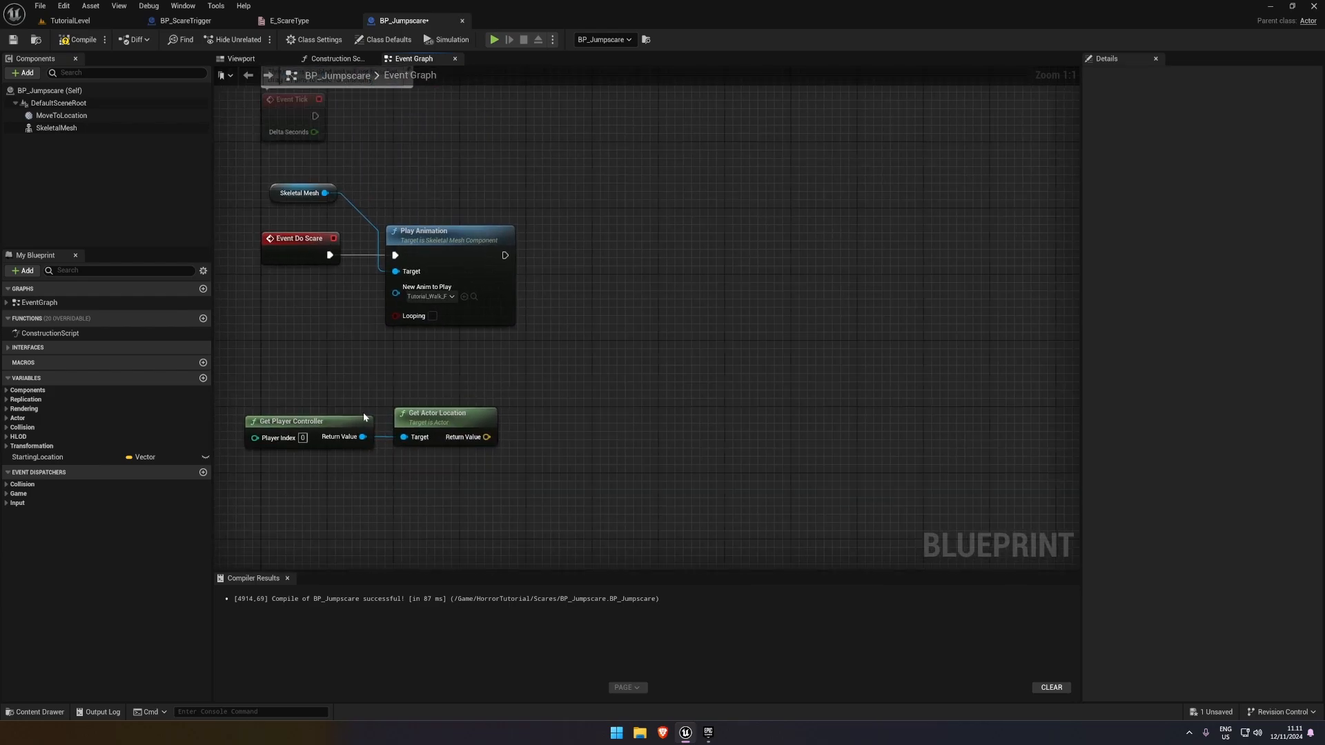
Add a Set Control Rotation node targeting the player controller, and run it after Play Animation in the same row
{"action": "left_click_drag", "start_coordinate": [496, 354], "coordinate": [541, 343]}
{"action": "type", "text": "set control rt"}
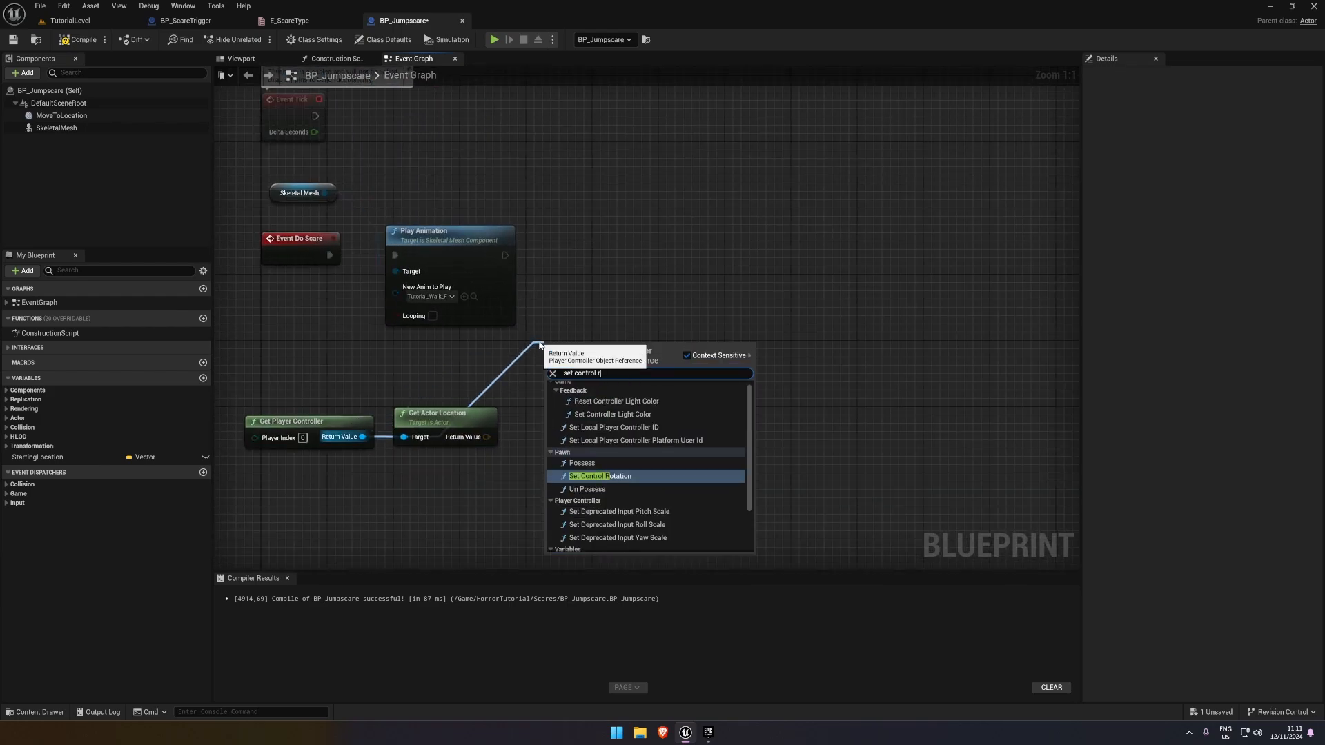
{"action": "key", "text": "Return"}
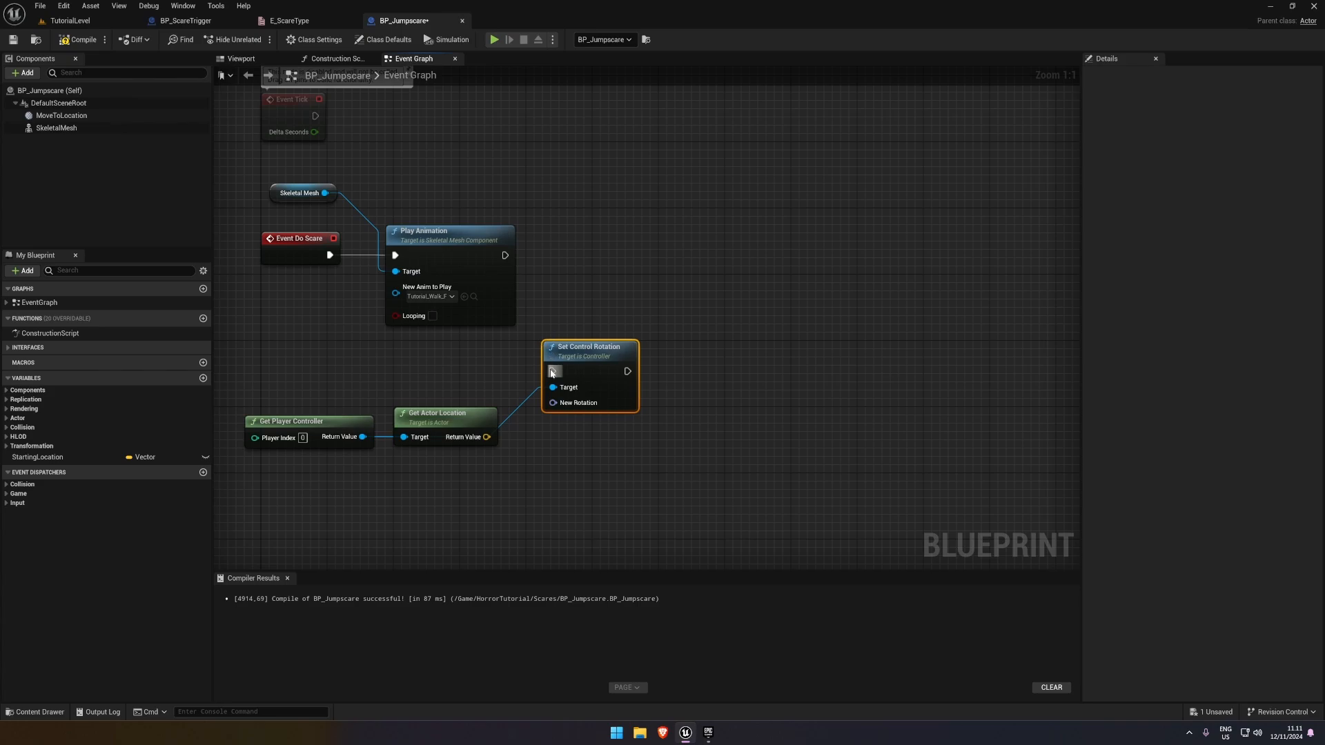
{"action": "left_click_drag", "start_coordinate": [583, 350], "coordinate": [732, 234]}
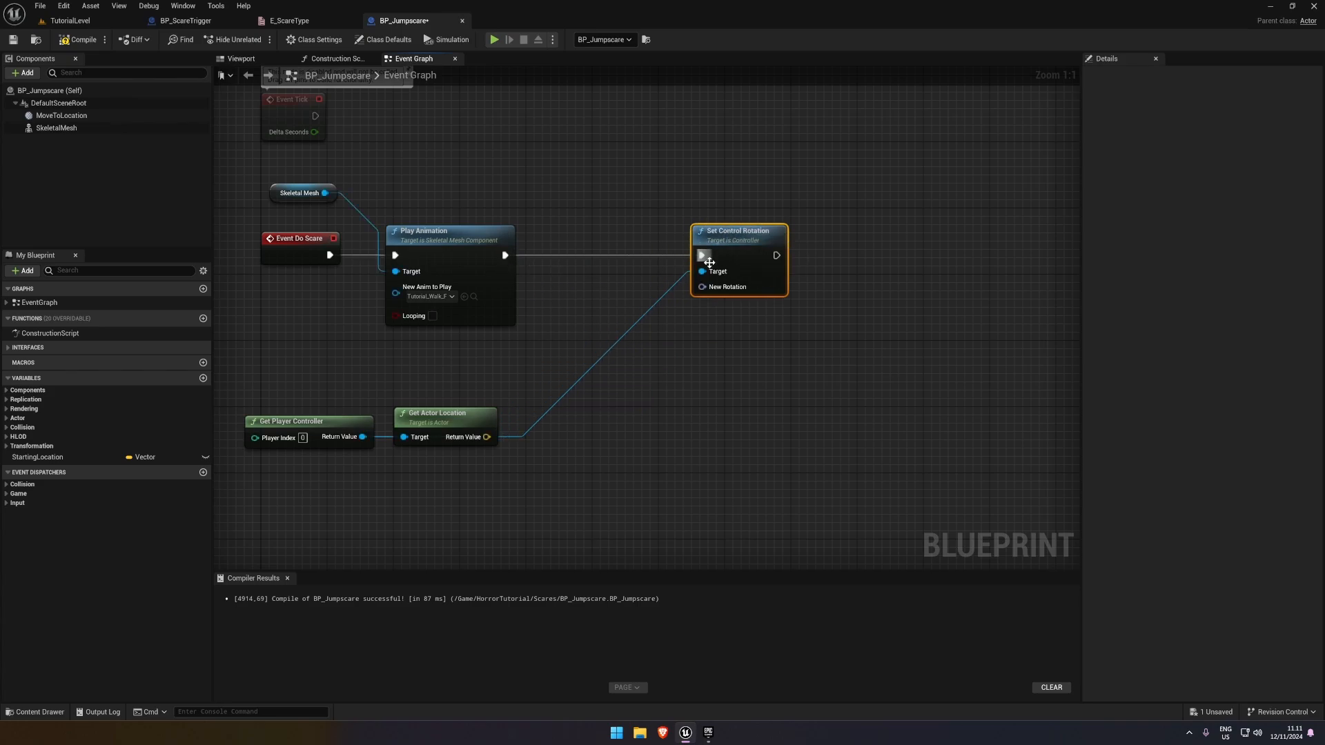
Feed the New Rotation input of Set Control Rotation from a Find Look at Rotation node
{"action": "left_click_drag", "start_coordinate": [701, 288], "coordinate": [635, 385]}
{"action": "type", "text": "find loo"}
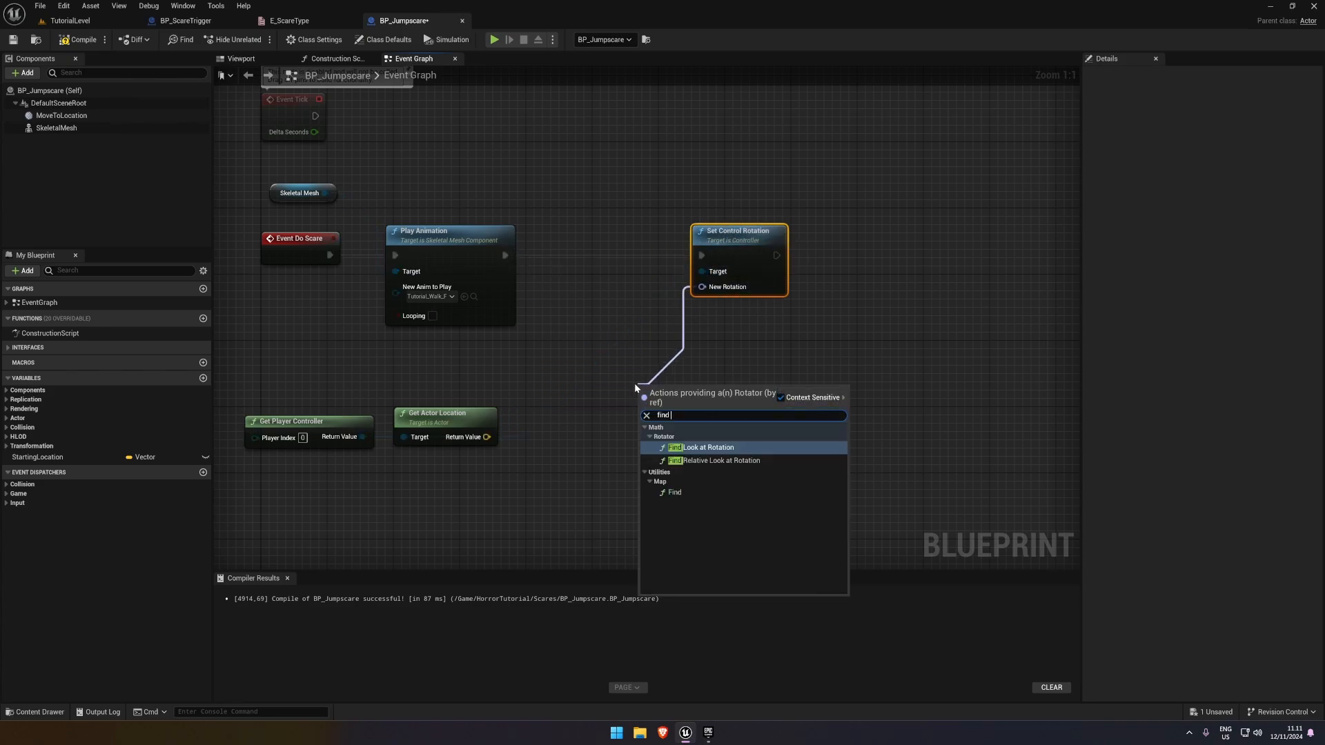
{"action": "key", "text": "Return"}
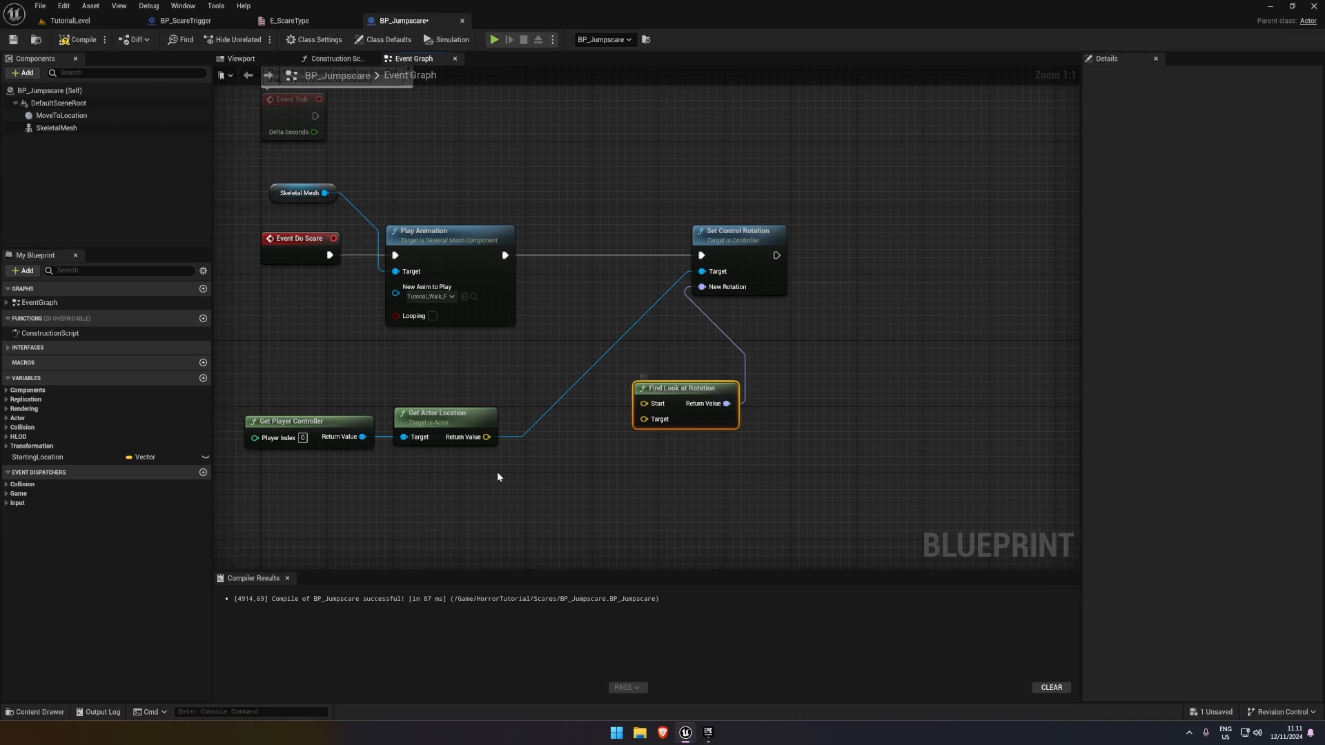
Add a Get Actor Location node for self and connect its Return Value to Find Look at Rotation's Target
{"action": "right_click_drag", "start_coordinate": [497, 470], "coordinate": [585, 373]}
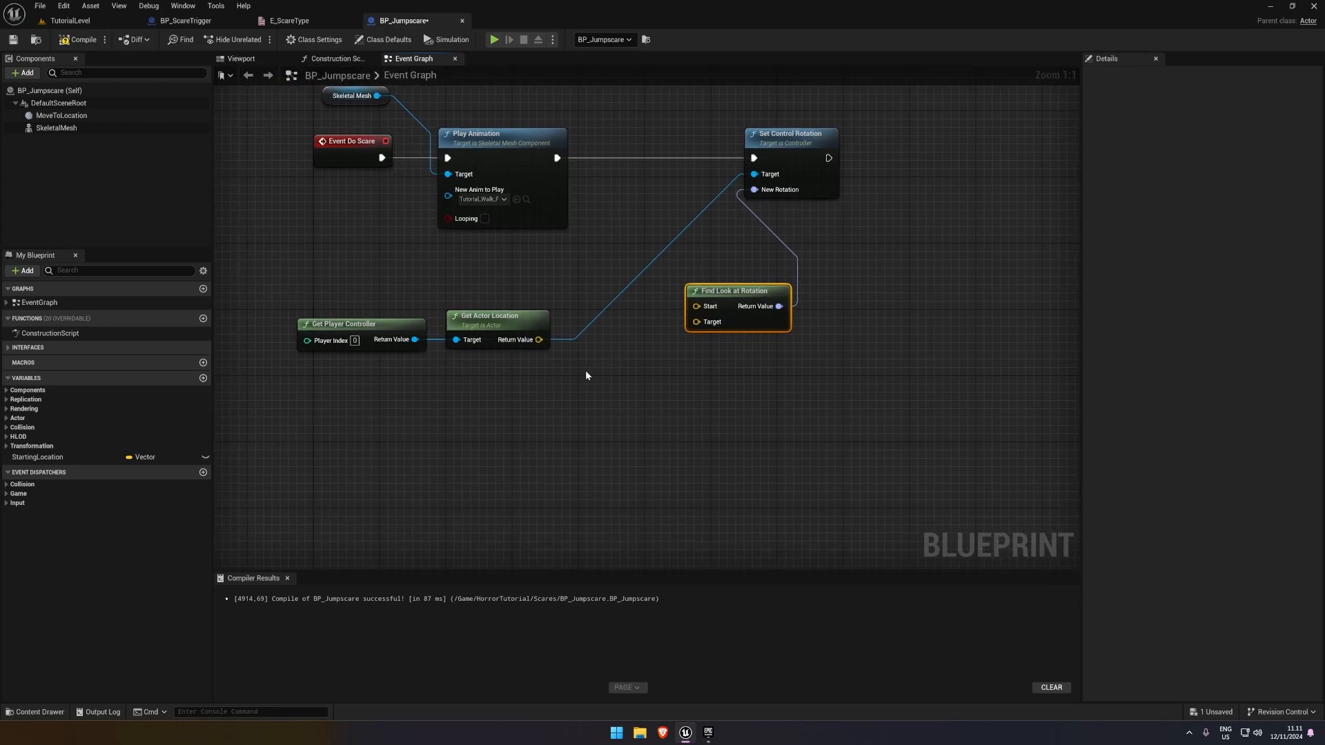
{"action": "right_click", "coordinate": [413, 405]}
{"action": "type", "text": "get actor l"}
{"action": "type", "text": "oca"}
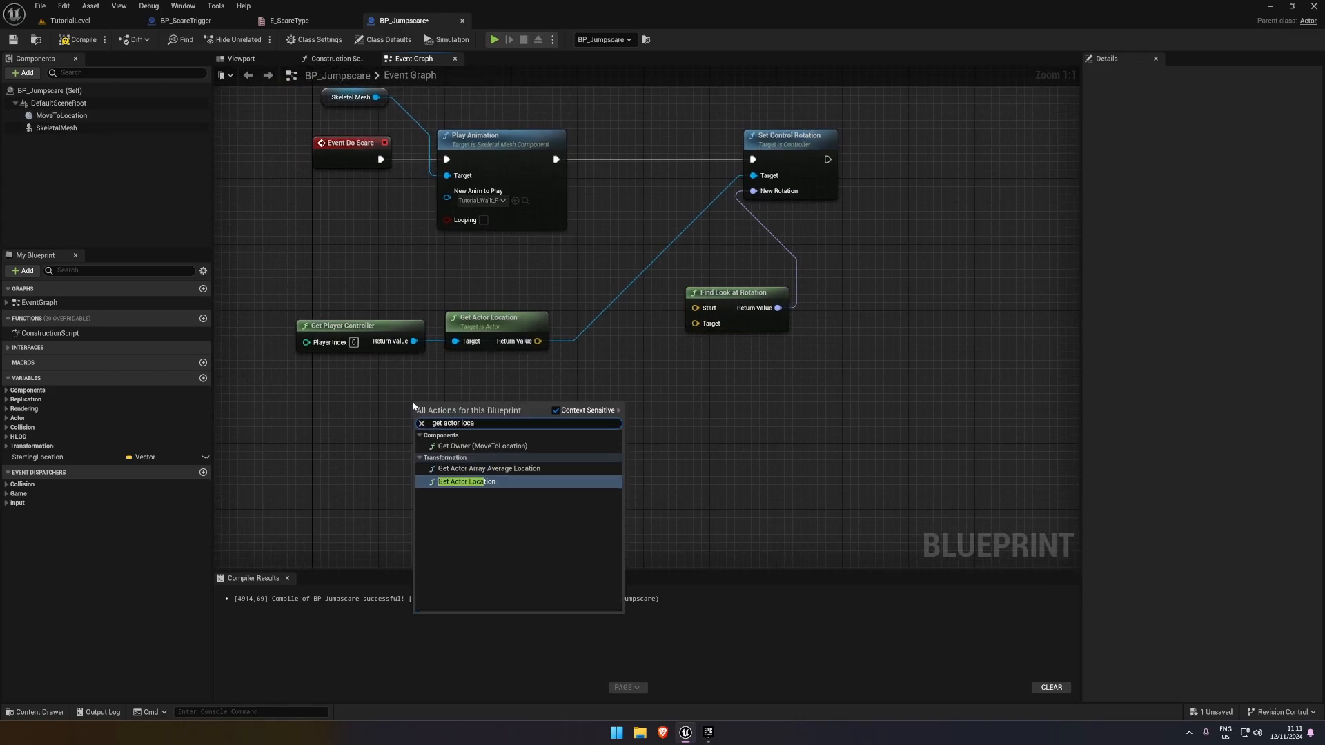
{"action": "key", "text": "Return"}
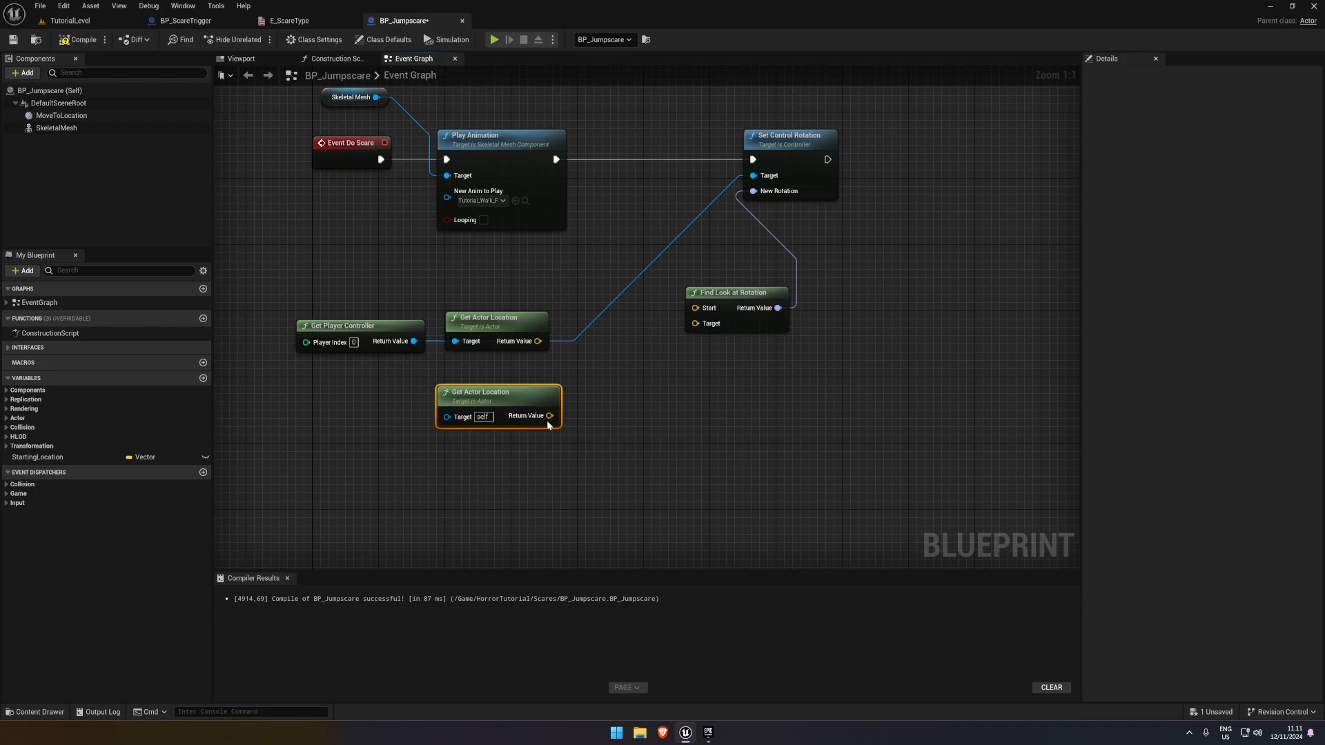
{"action": "left_click_drag", "start_coordinate": [523, 421], "coordinate": [742, 329]}
Tidy the location nodes, connect the player controller's location to Find Look at Rotation's Start, and compile and save BP_Jumpscare
{"action": "left_click", "coordinate": [599, 324]}
{"action": "left_click_drag", "start_coordinate": [322, 297], "coordinate": [474, 289]}
{"action": "left_click", "coordinate": [648, 337]}
{"action": "left_click_drag", "start_coordinate": [712, 345], "coordinate": [531, 310]}
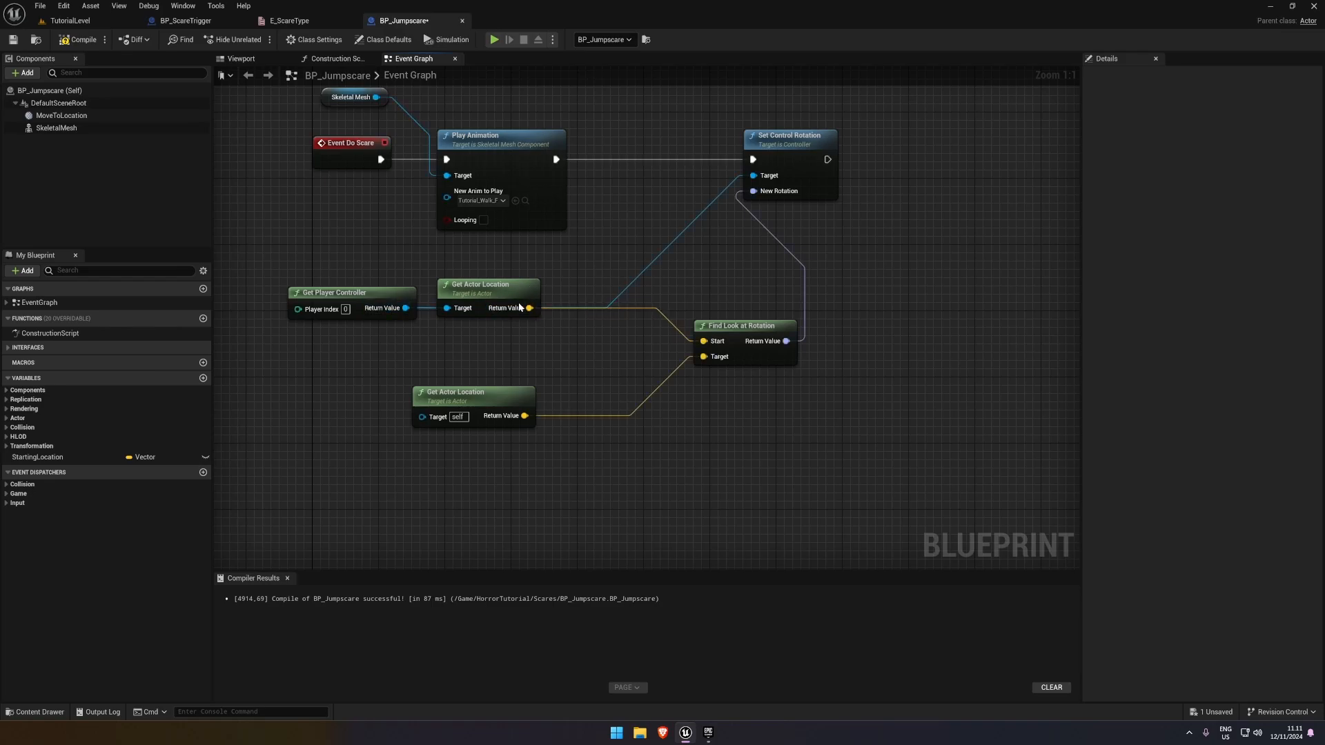
{"action": "left_click", "coordinate": [14, 40]}
Play-test TutorialLevel by walking toward the jumpscare trigger to check the forced look rotation
{"action": "left_click", "coordinate": [69, 21]}
{"action": "left_click", "coordinate": [252, 40]}
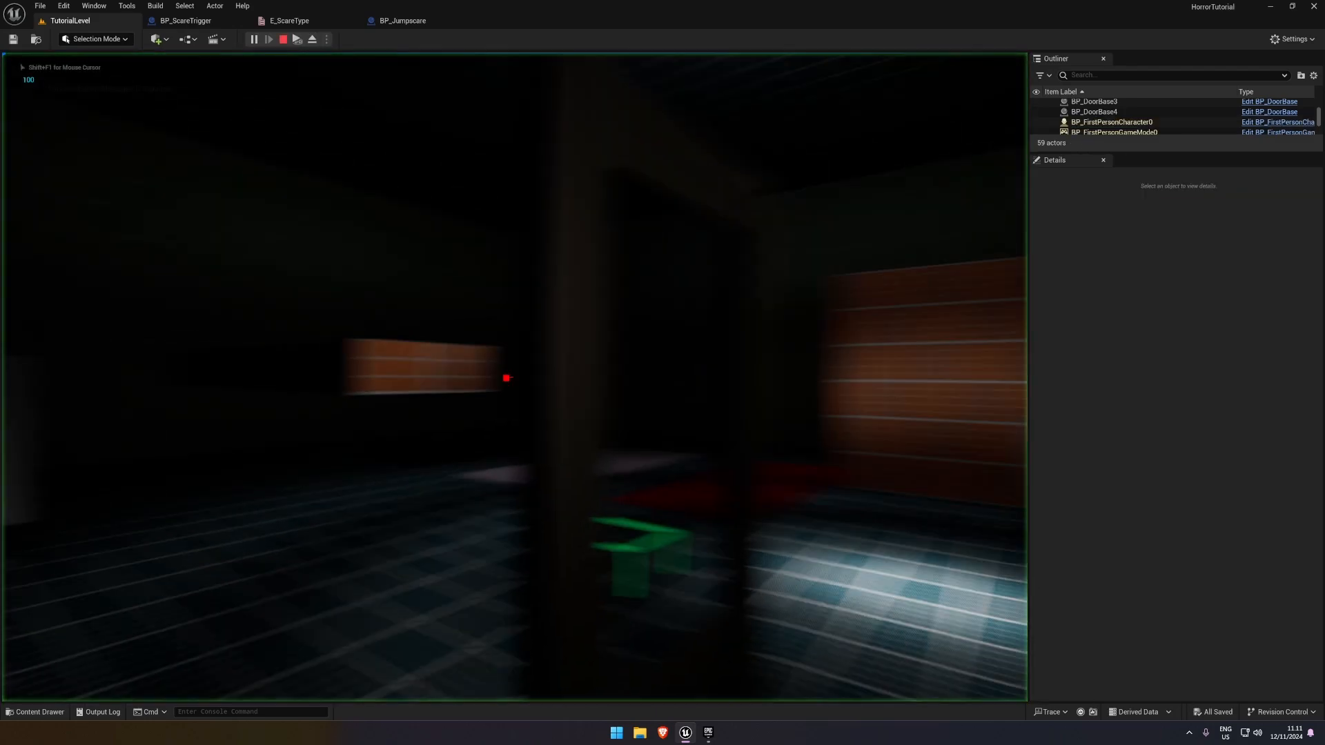
{"action": "key", "text": "w"}
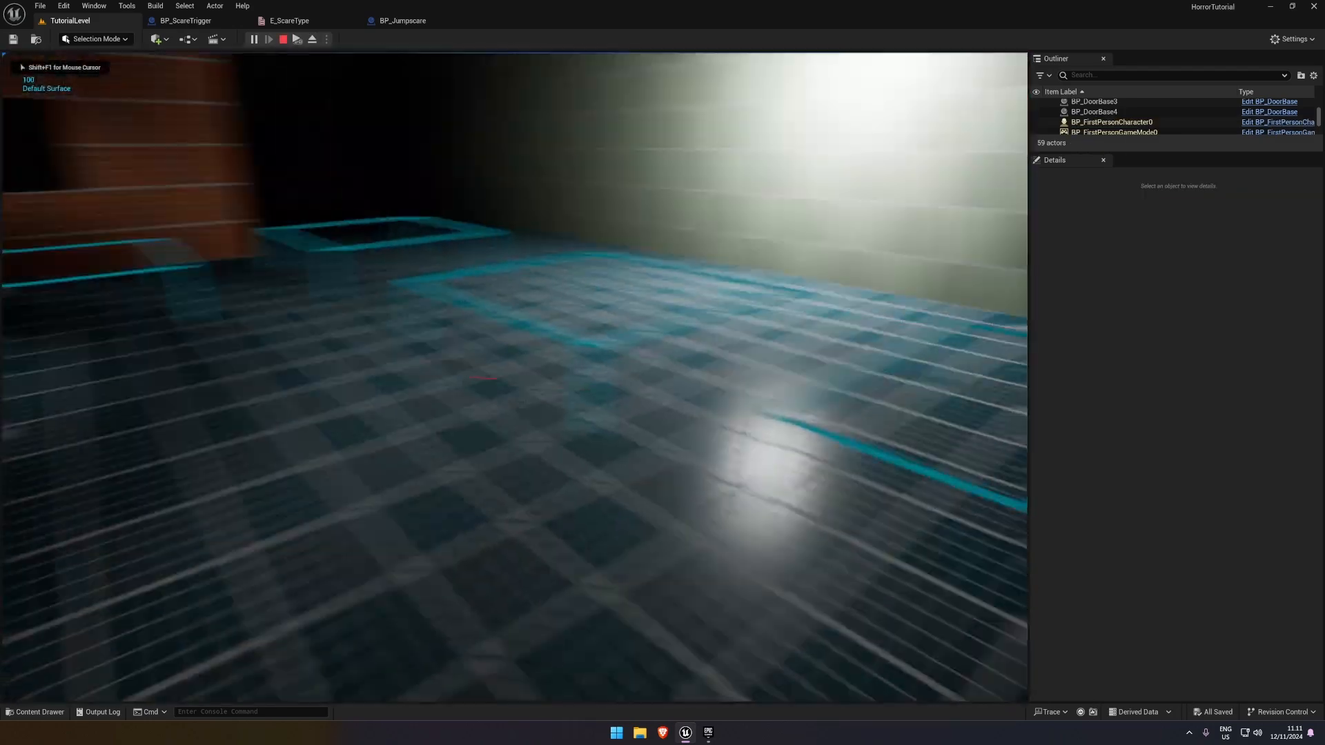
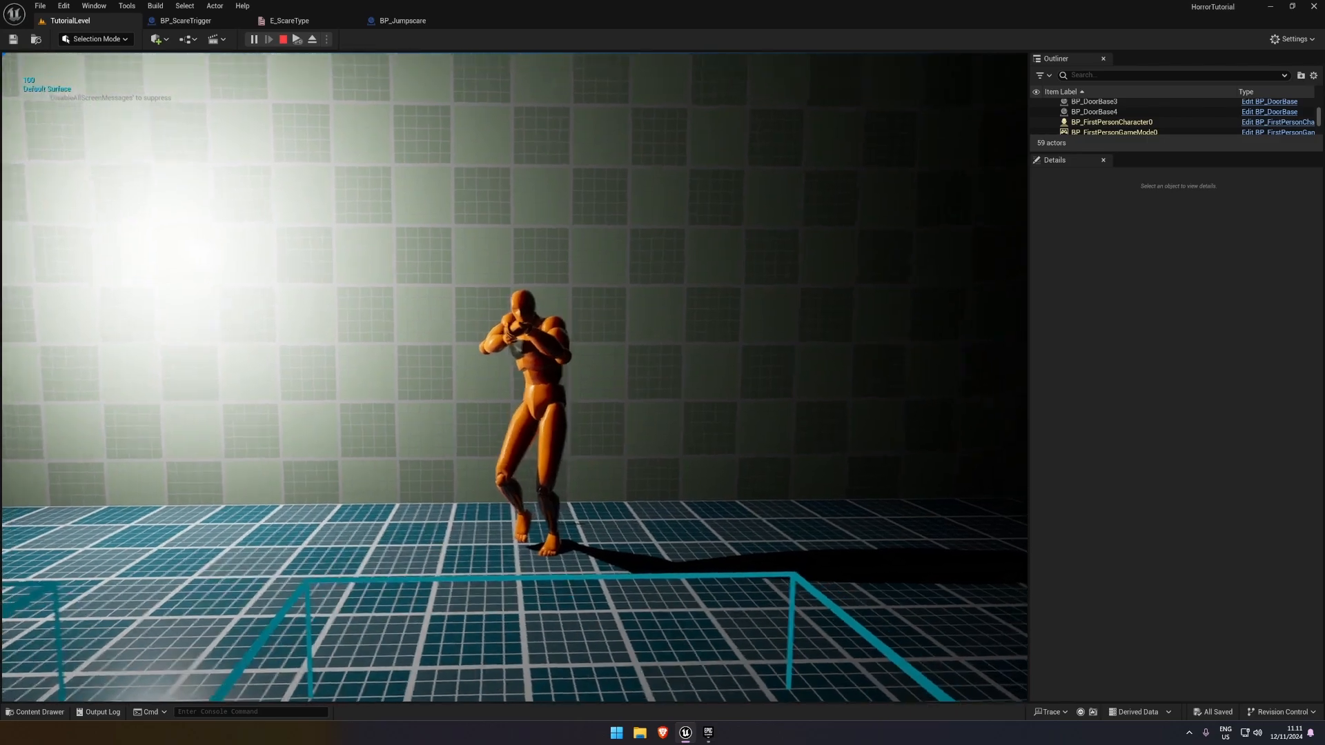
Walk into the jumpscare trigger to finish the play-test, end the session, and return to the BP_Jumpscare event graph
{"action": "key", "text": "w"}
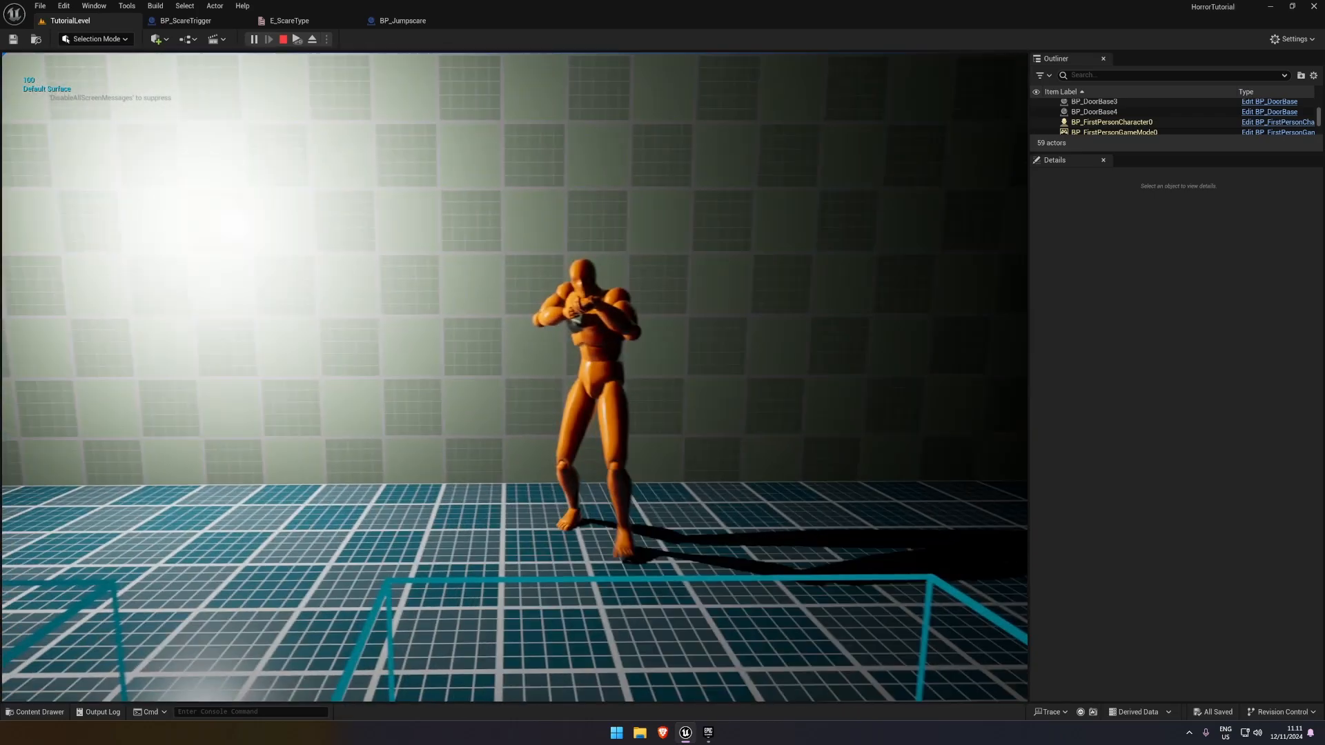
{"action": "key", "text": "Escape"}
{"action": "left_click", "coordinate": [185, 20]}
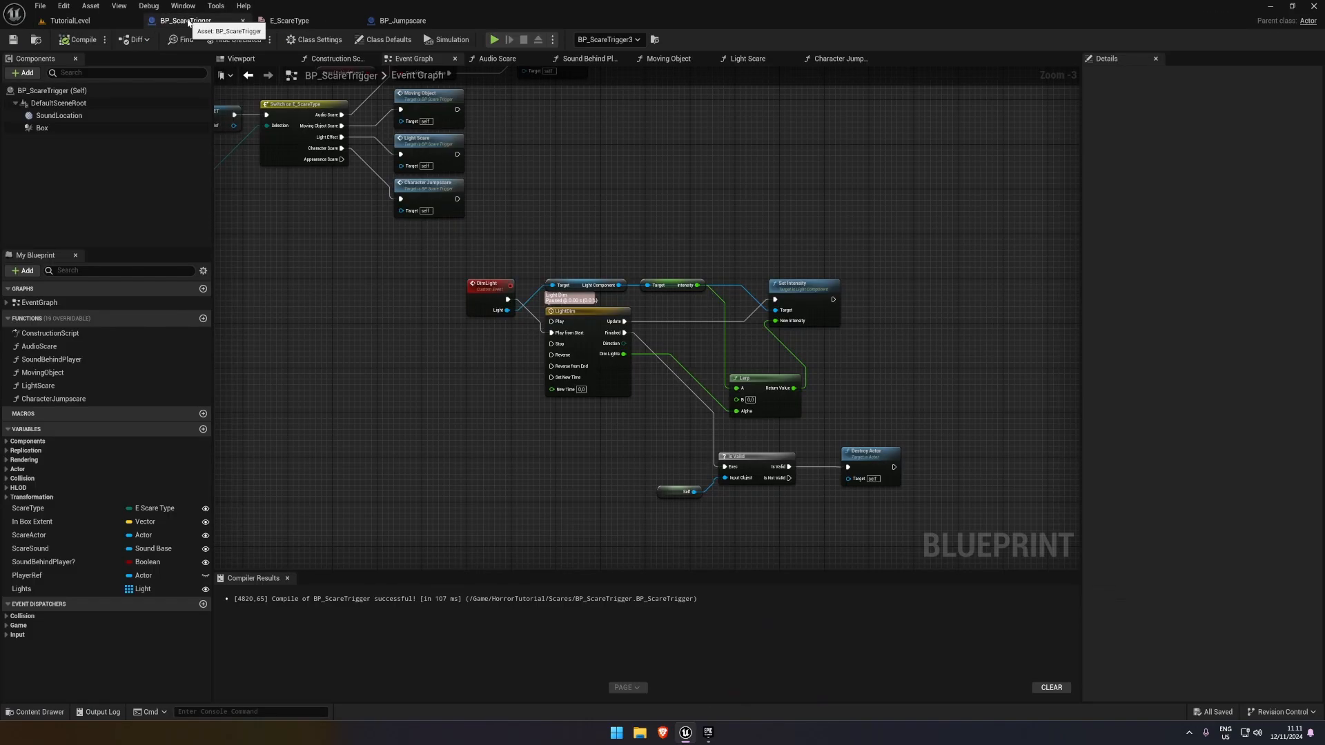
{"action": "left_click", "coordinate": [411, 20]}
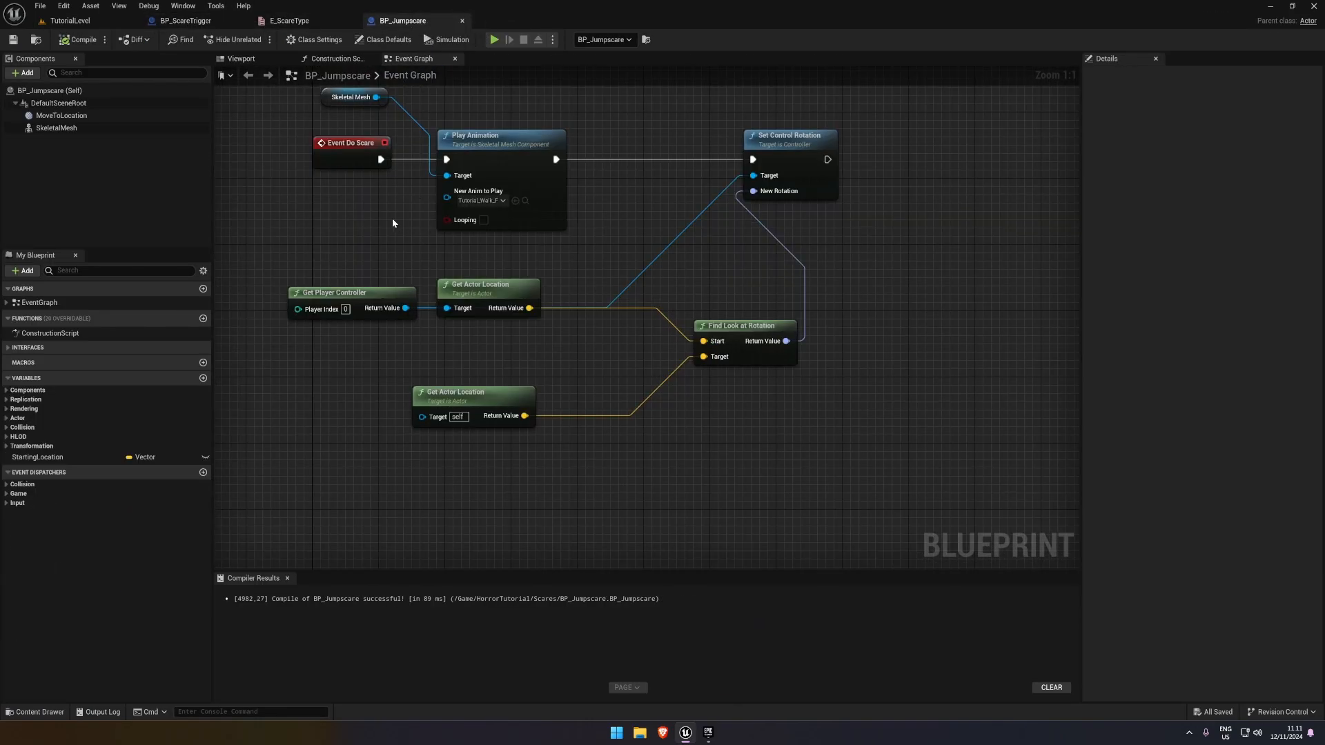
Rewire Event Do Scare straight into Set Control Rotation, bypassing Play Animation, and place the event beside Set Control Rotation
{"action": "right_click_drag", "start_coordinate": [392, 223], "coordinate": [464, 298]}
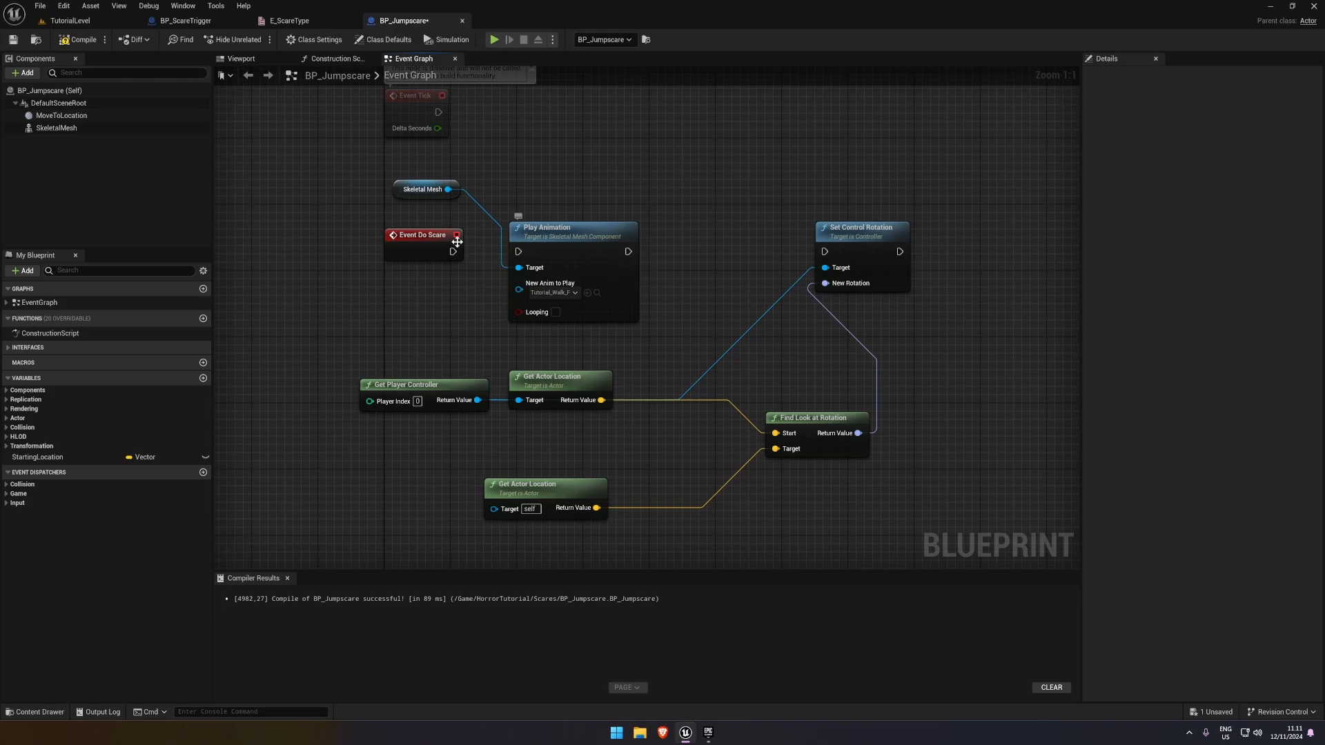
{"action": "left_click_drag", "start_coordinate": [457, 242], "coordinate": [825, 251]}
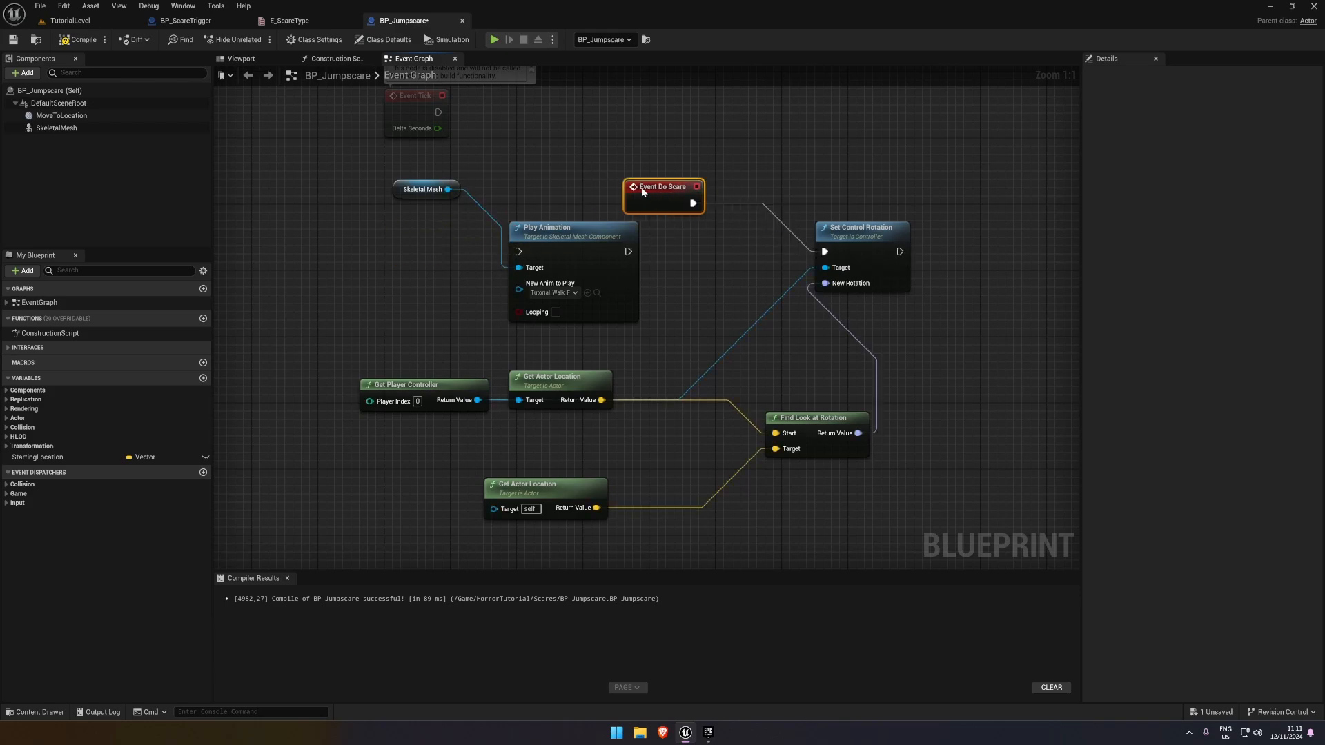
{"action": "left_click_drag", "start_coordinate": [659, 187], "coordinate": [698, 233]}
Add a Delay node after Set Control Rotation with a Duration of 0,5
{"action": "right_click_drag", "start_coordinate": [858, 297], "coordinate": [611, 303]}
{"action": "left_click_drag", "start_coordinate": [646, 261], "coordinate": [718, 256]}
{"action": "type", "text": "delay"}
{"action": "key", "text": "Return"}
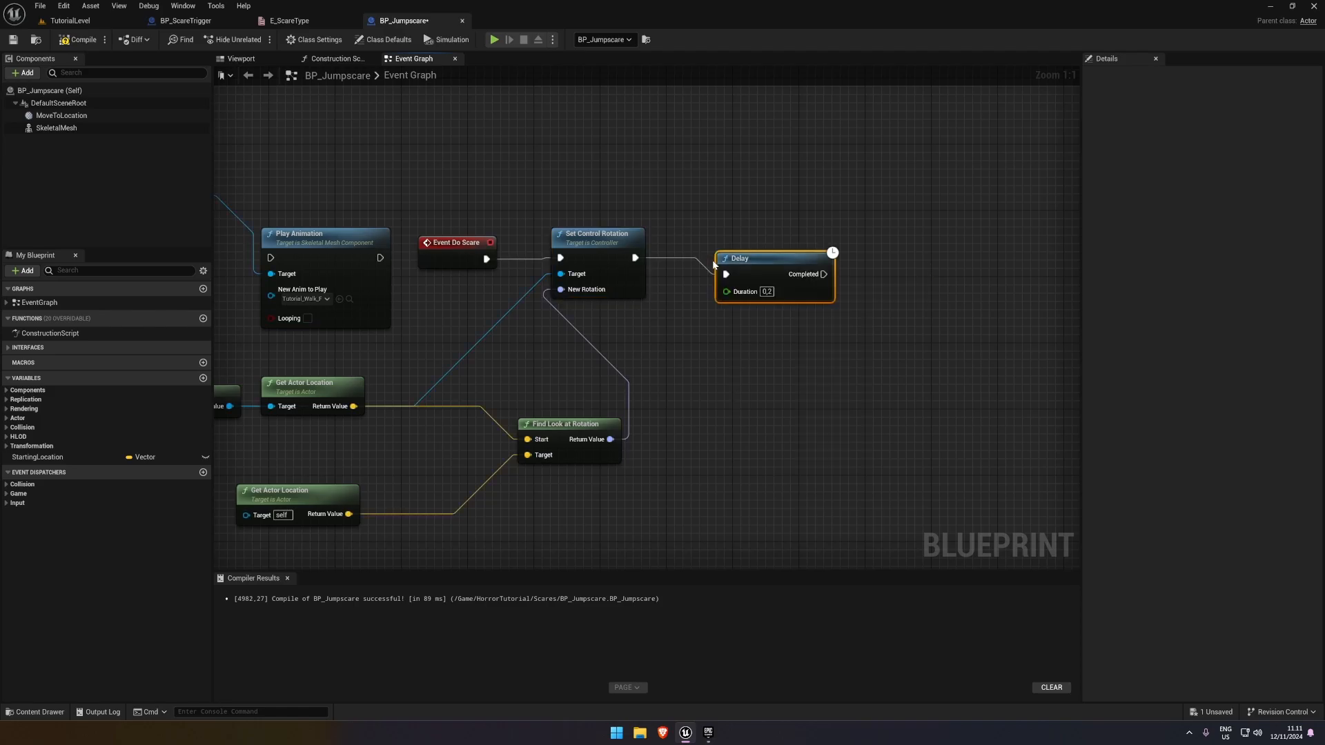
{"action": "left_click", "coordinate": [768, 292]}
{"action": "type", "text": "0,5"}
{"action": "key", "text": "Return"}
{"action": "left_click_drag", "start_coordinate": [762, 256], "coordinate": [737, 248]}
Move the Skeletal Mesh and Play Animation nodes behind the Delay and connect Completed to Play Animation
{"action": "right_click_drag", "start_coordinate": [288, 188], "coordinate": [405, 208]}
{"action": "left_click_drag", "start_coordinate": [405, 208], "coordinate": [317, 271]}
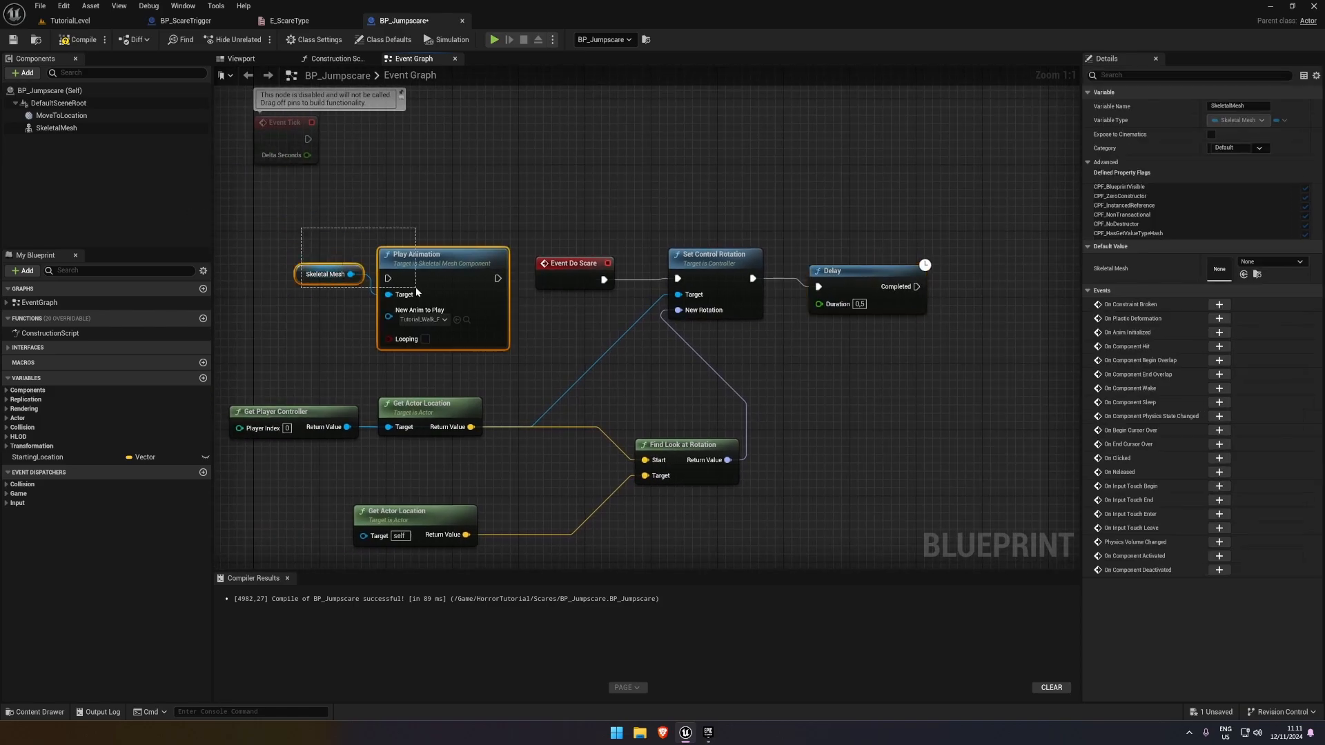
{"action": "left_click_drag", "start_coordinate": [408, 278], "coordinate": [969, 274]}
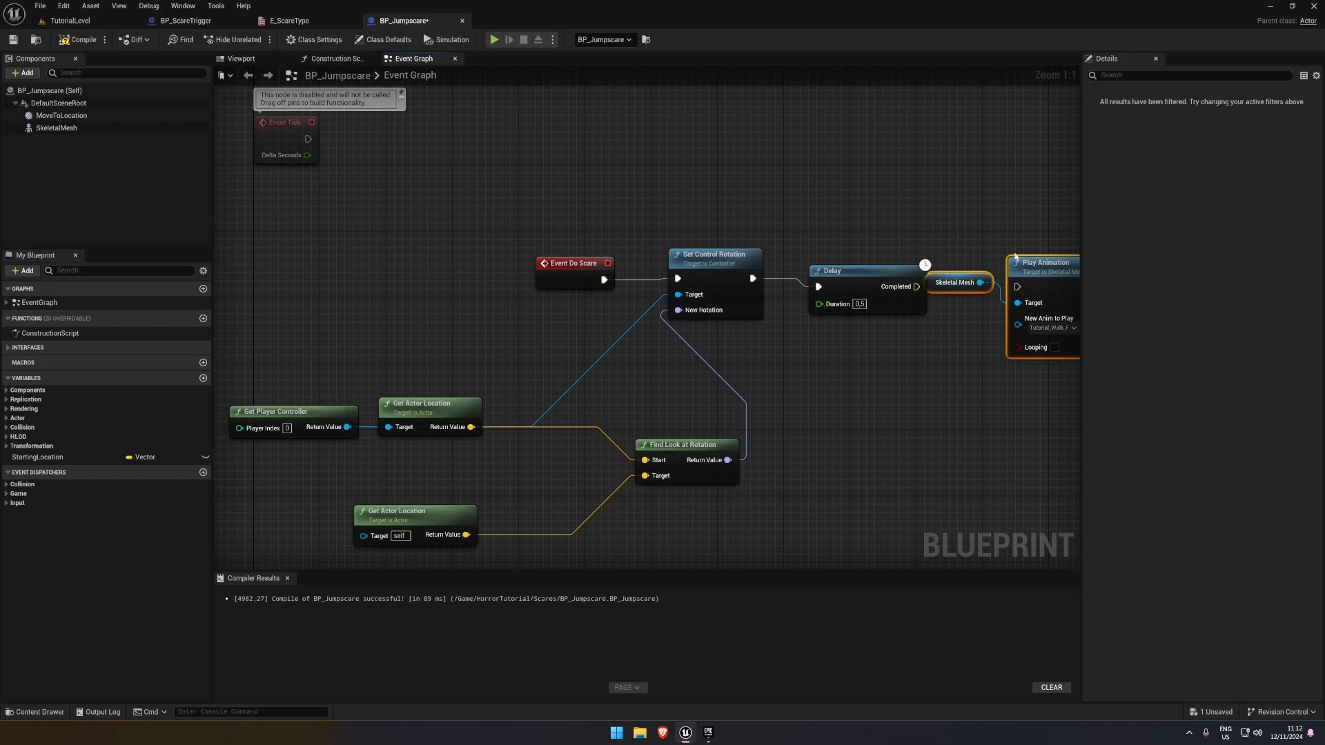
{"action": "right_click_drag", "start_coordinate": [1014, 255], "coordinate": [788, 253]}
{"action": "left_click_drag", "start_coordinate": [818, 271], "coordinate": [859, 246]}
{"action": "left_click_drag", "start_coordinate": [832, 260], "coordinate": [692, 285]}
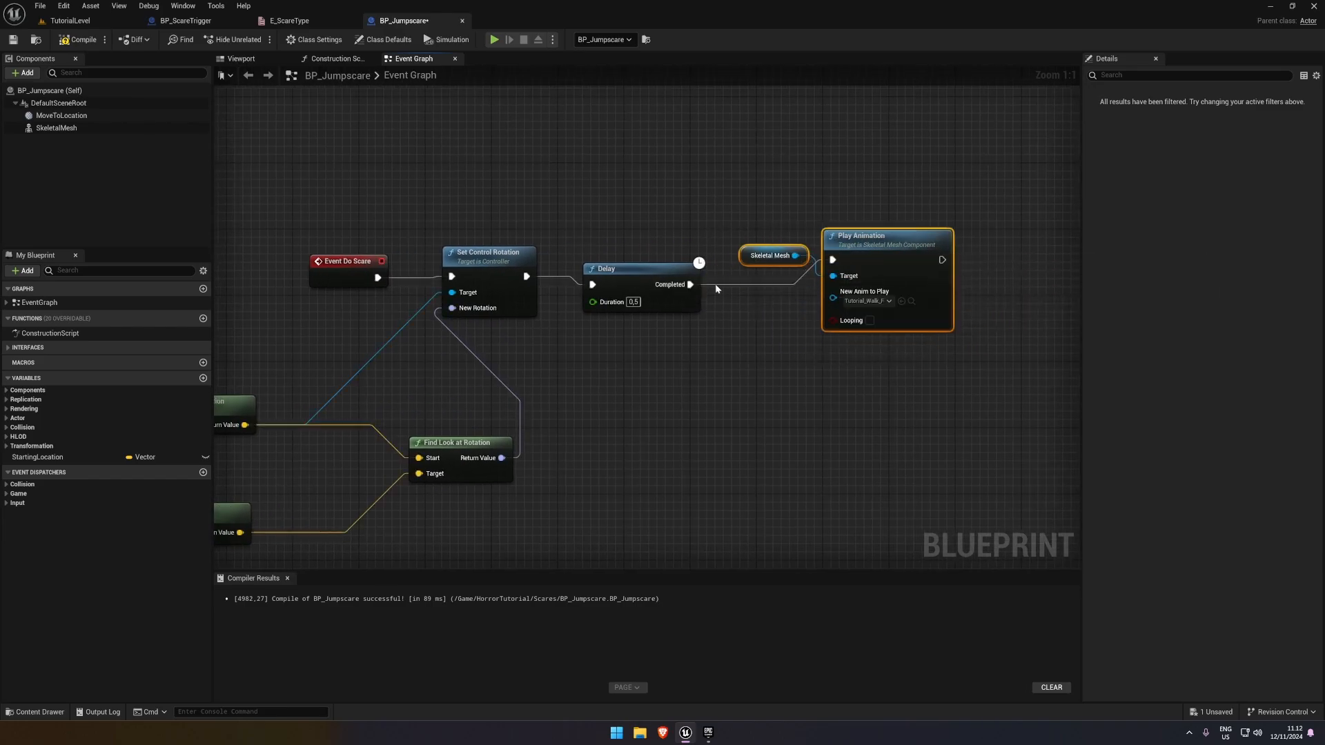
Compile and save BP_Jumpscare and play-test TutorialLevel to check the forced look followed by the delayed animation
{"action": "left_click", "coordinate": [13, 46]}
{"action": "left_click", "coordinate": [79, 21]}
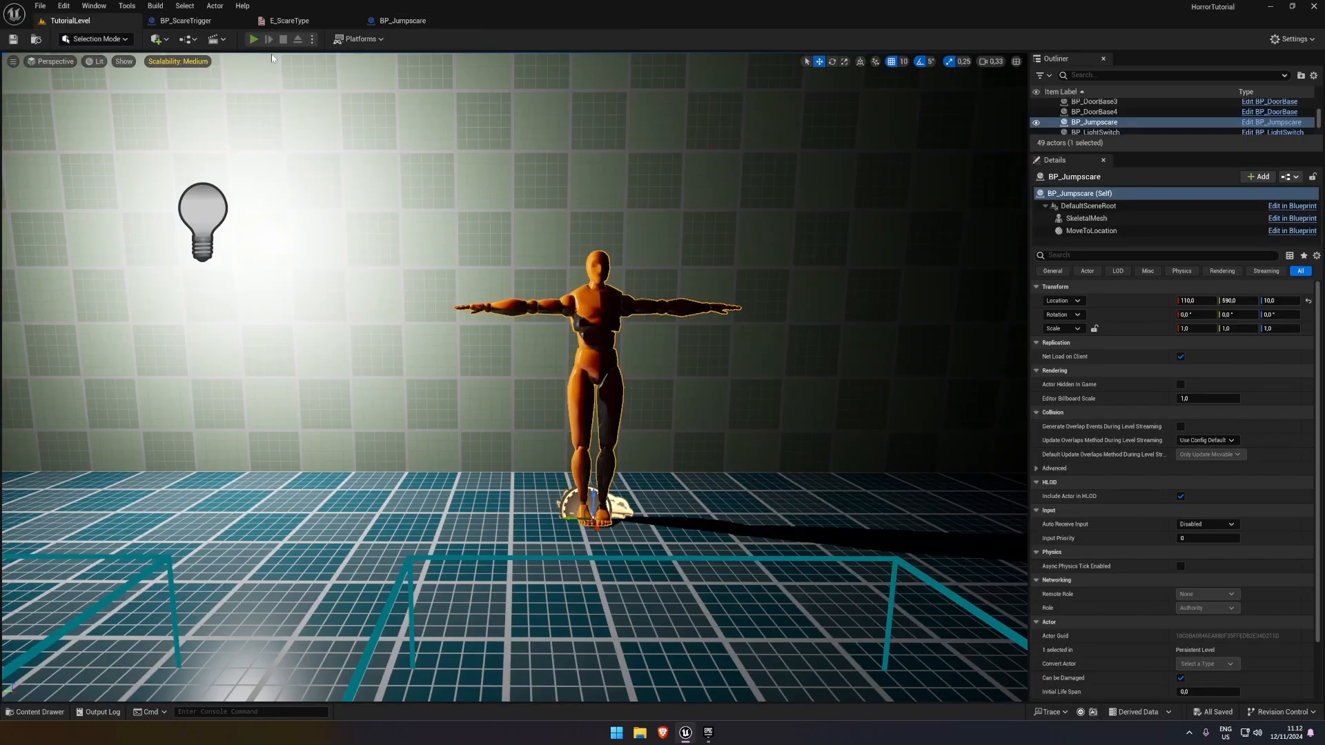
{"action": "left_click", "coordinate": [253, 39]}
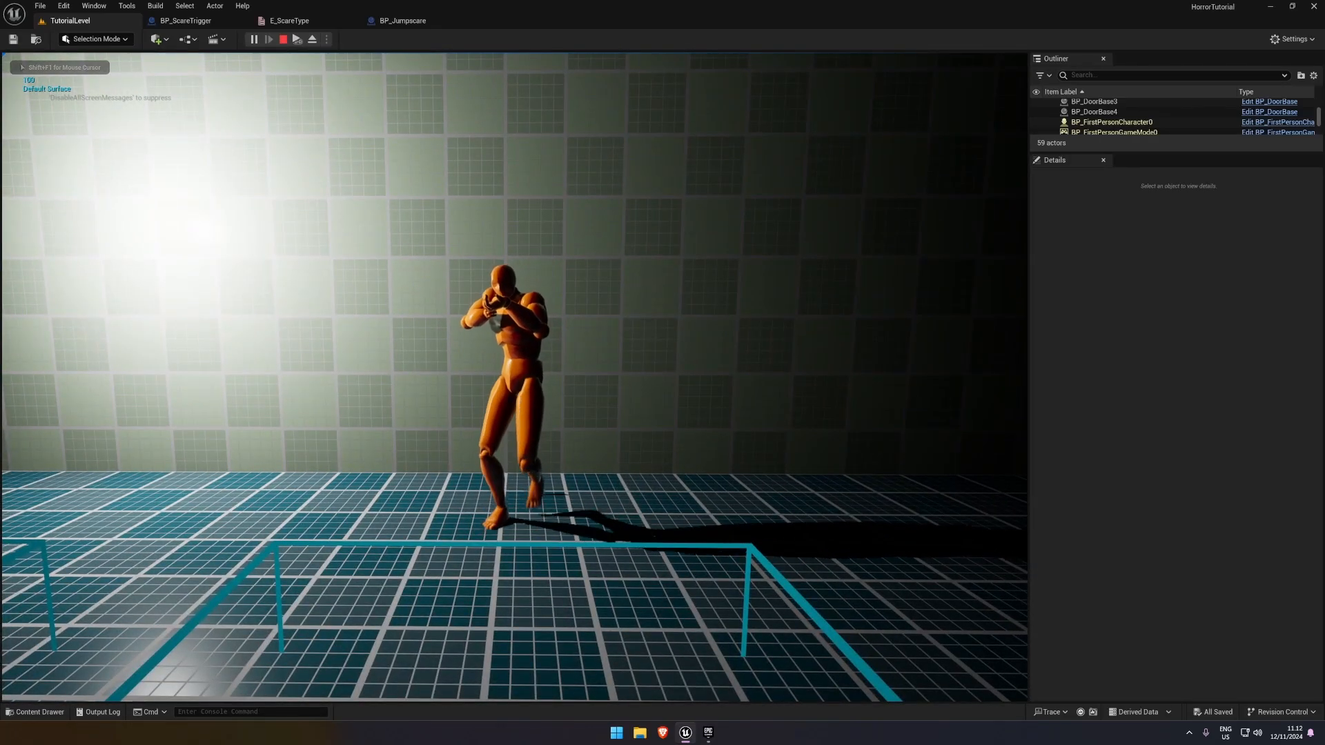
{"action": "key", "text": "Escape"}
{"action": "key", "text": "ctrl+s"}
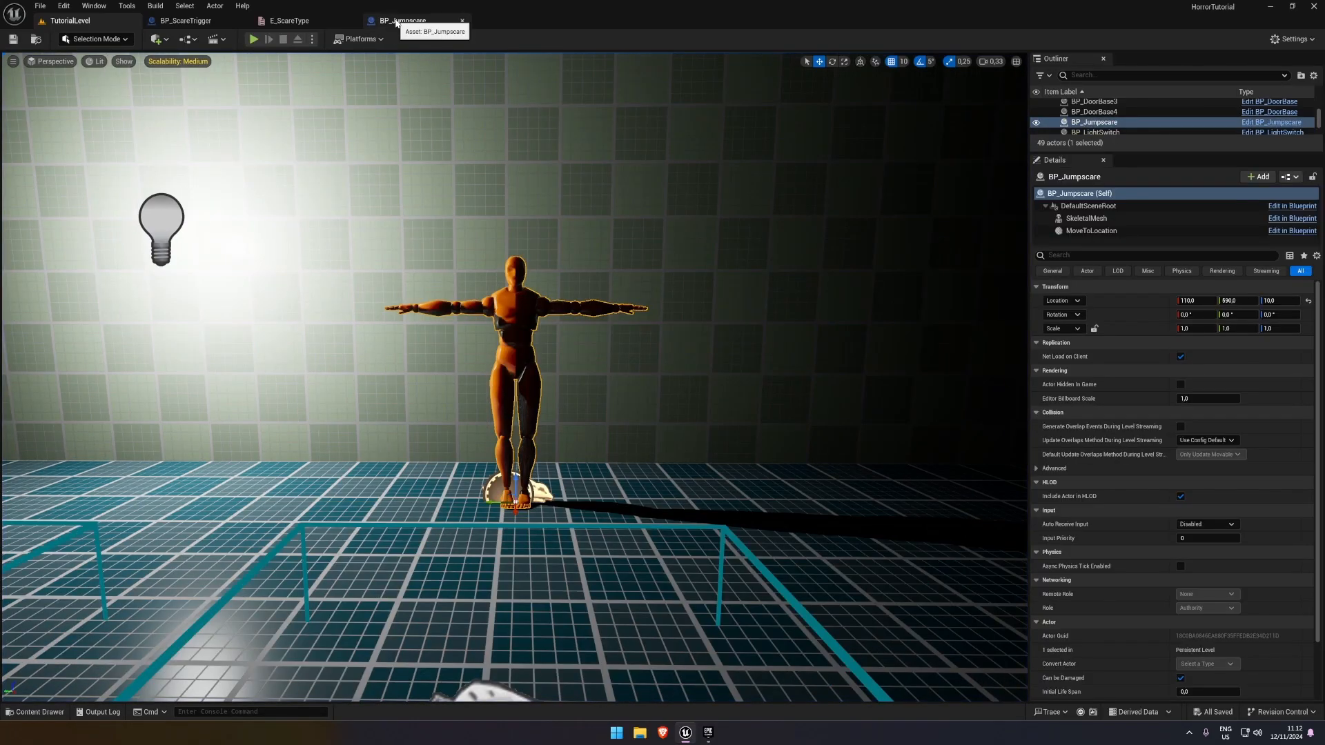
Straighten the BP_Jumpscare execution chain from Event Do Scare through Set Control Rotation and Delay to Play Animation
{"action": "left_click", "coordinate": [397, 21]}
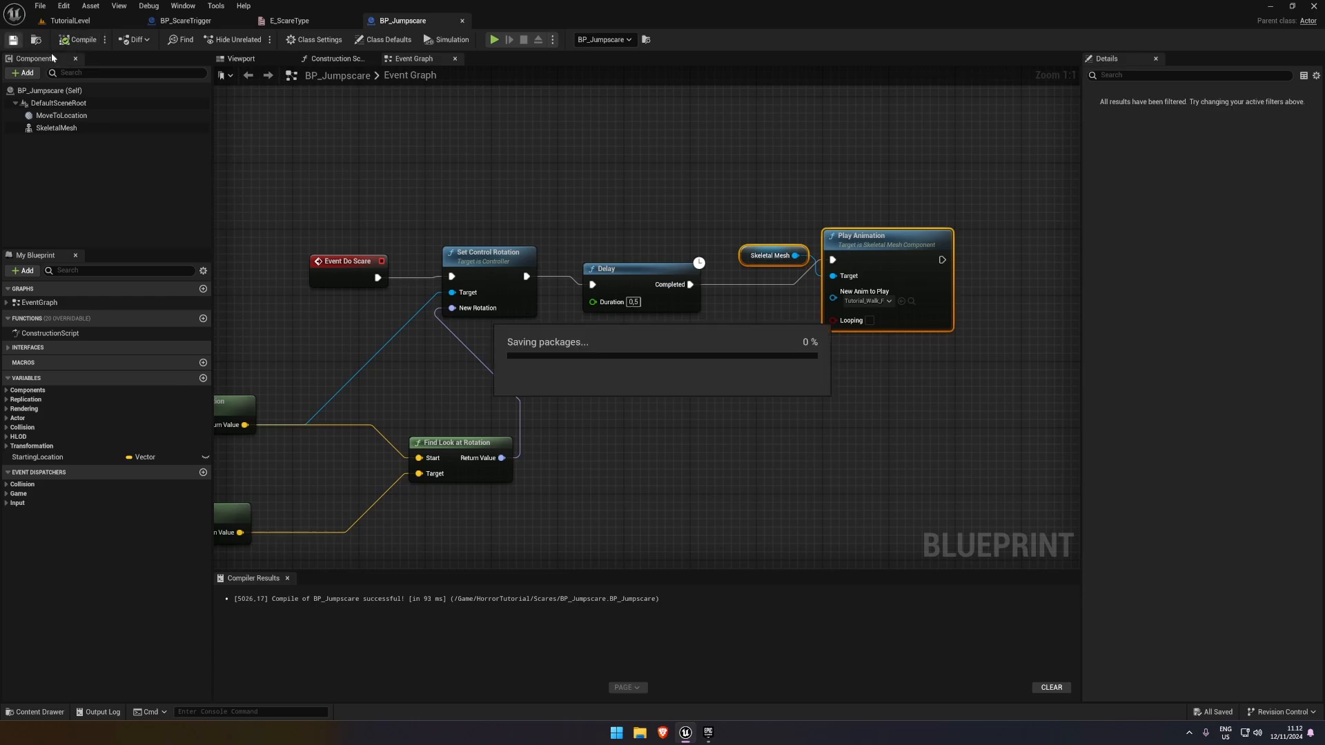
{"action": "left_click", "coordinate": [600, 177]}
{"action": "scroll", "coordinate": [600, 176], "scroll_direction": "down", "scroll_amount": 1}
{"action": "right_click_drag", "start_coordinate": [600, 176], "coordinate": [578, 161]}
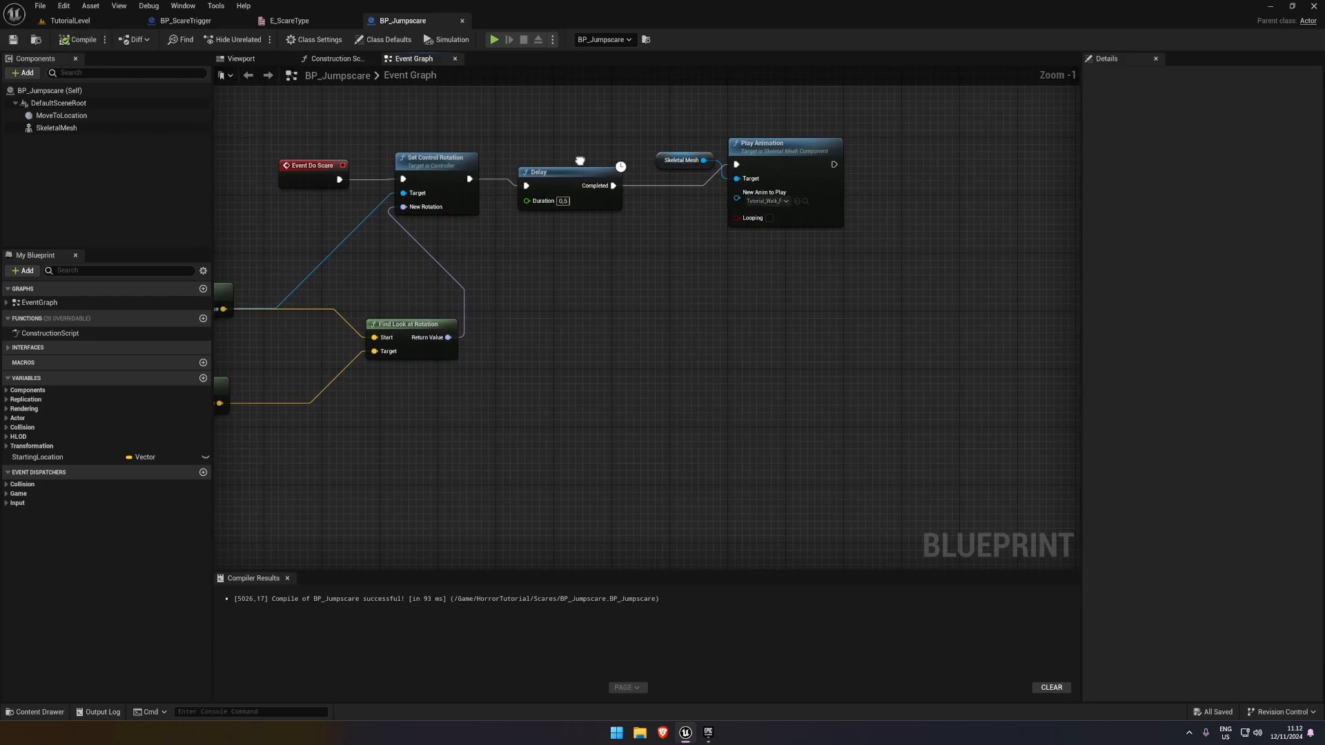
{"action": "left_click_drag", "start_coordinate": [568, 176], "coordinate": [561, 168]}
{"action": "right_click_drag", "start_coordinate": [502, 135], "coordinate": [609, 152]}
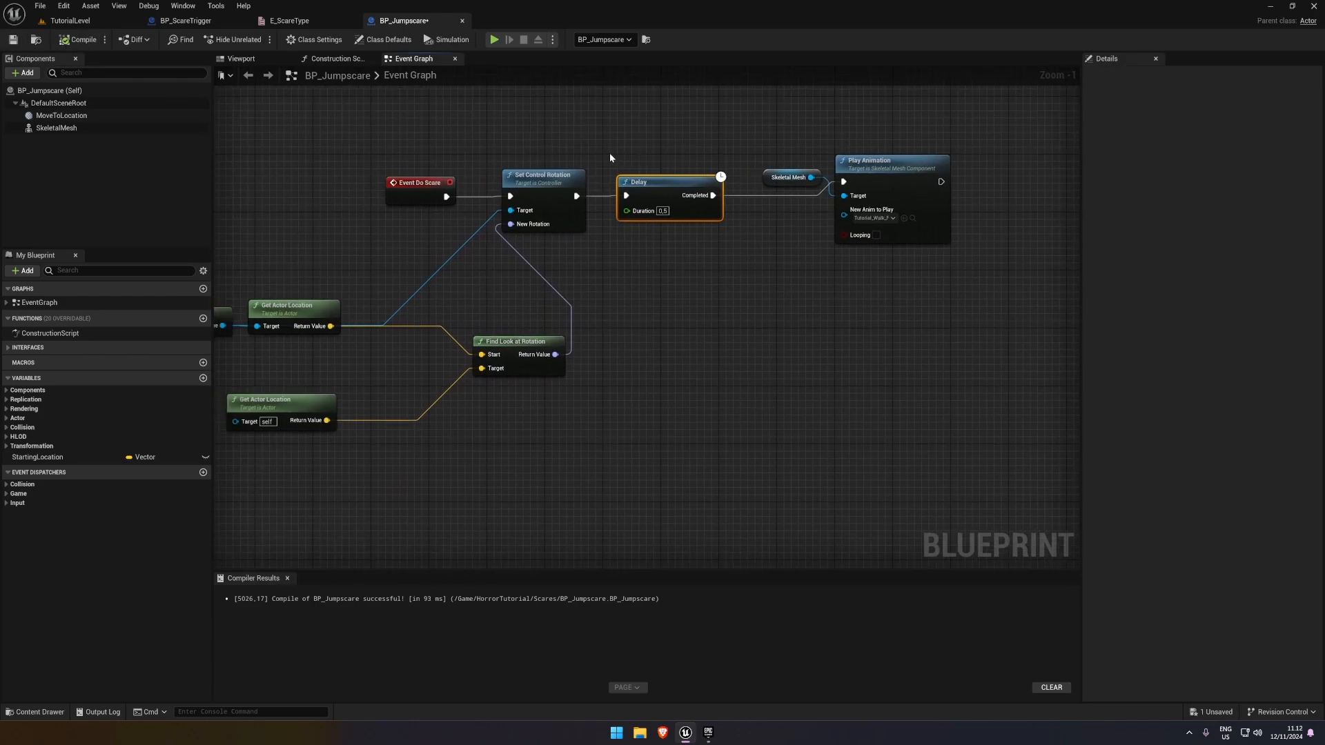
{"action": "left_click", "coordinate": [382, 152]}
{"action": "left_click_drag", "start_coordinate": [382, 152], "coordinate": [925, 225]}
{"action": "key", "text": "q"}
{"action": "left_click", "coordinate": [784, 294]}
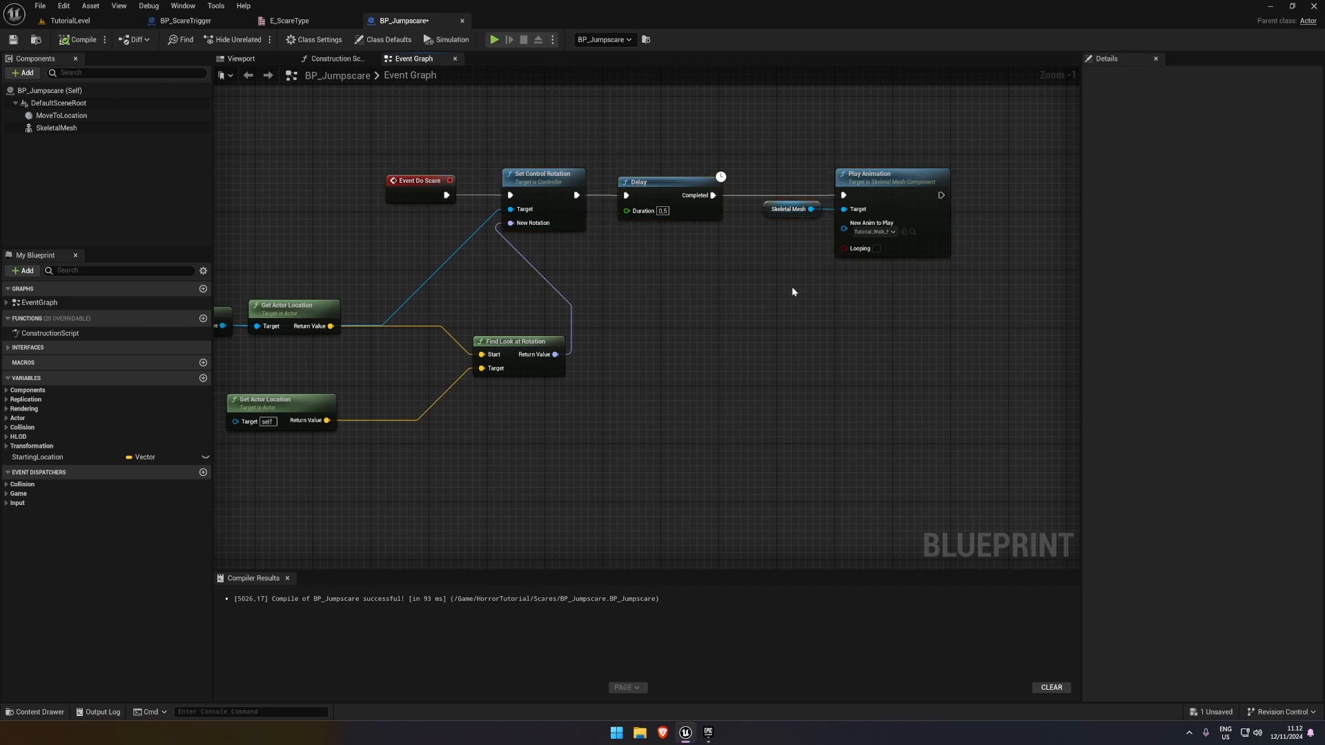
Disconnect Event Do Scare from Set Control Rotation and move the event away from the chain
{"action": "right_click_drag", "start_coordinate": [547, 236], "coordinate": [772, 282]}
{"action": "left_click_drag", "start_coordinate": [618, 231], "coordinate": [493, 247]}
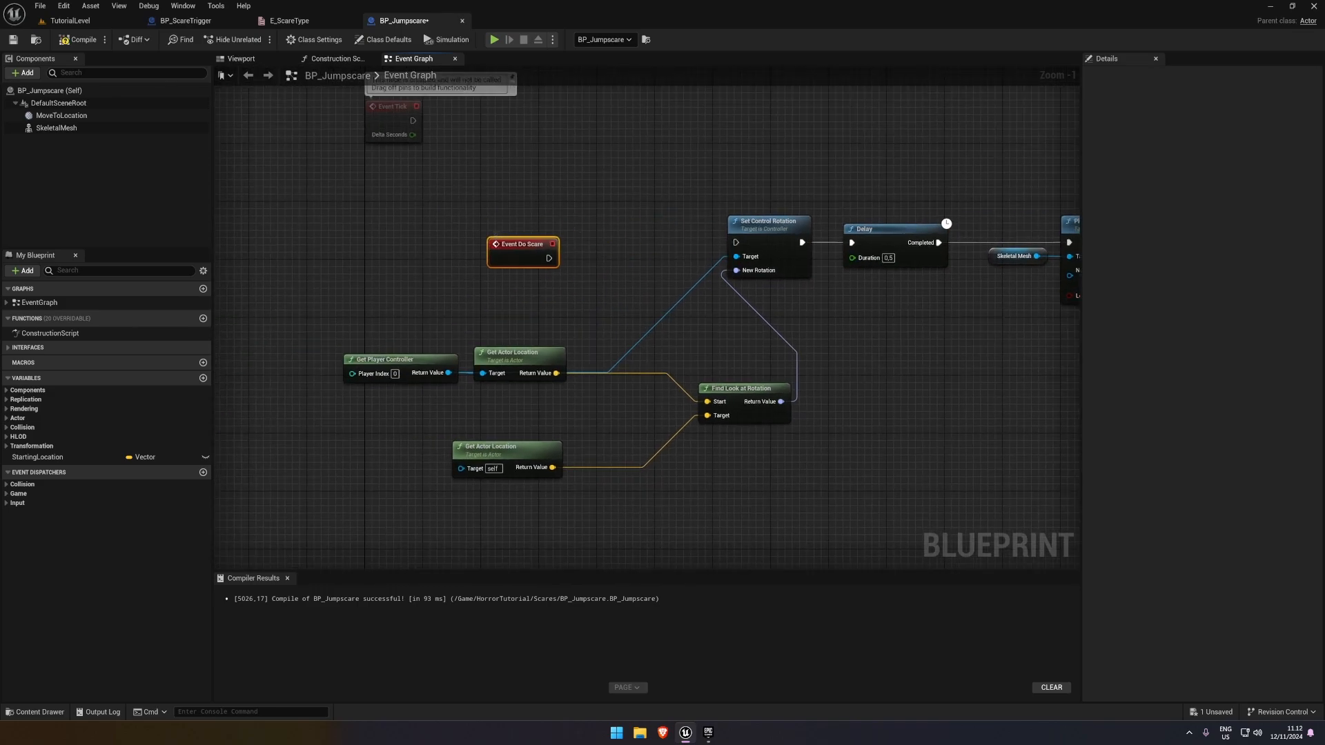
{"action": "right_click_drag", "start_coordinate": [664, 193], "coordinate": [642, 343]}
{"action": "scroll", "coordinate": [641, 343], "scroll_direction": "down", "scroll_amount": 1}
{"action": "left_click_drag", "start_coordinate": [527, 381], "coordinate": [515, 375]}
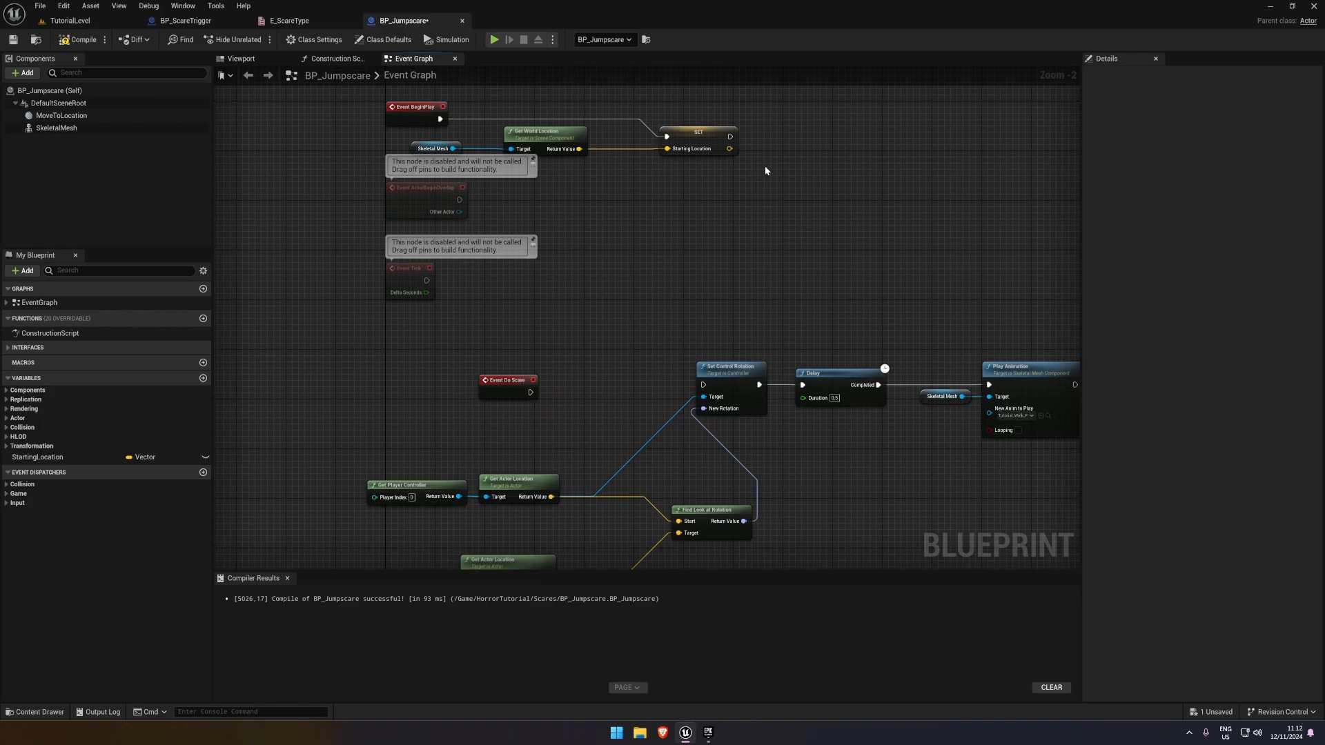
Delete the Skeletal Mesh, Get World Location and SET Starting Location nodes attached to Event BeginPlay
{"action": "scroll", "coordinate": [424, 103], "scroll_direction": "down", "scroll_amount": 1}
{"action": "left_click_drag", "start_coordinate": [780, 163], "coordinate": [332, 348]}
{"action": "key", "text": "Delete"}
Connect Event BeginPlay to Set Control Rotation in place of Event Do Scare, and compile and save BP_Jumpscare
{"action": "left_click", "coordinate": [499, 350]}
{"action": "left_click_drag", "start_coordinate": [472, 326], "coordinate": [685, 354]}
{"action": "left_click_drag", "start_coordinate": [468, 346], "coordinate": [501, 356]}
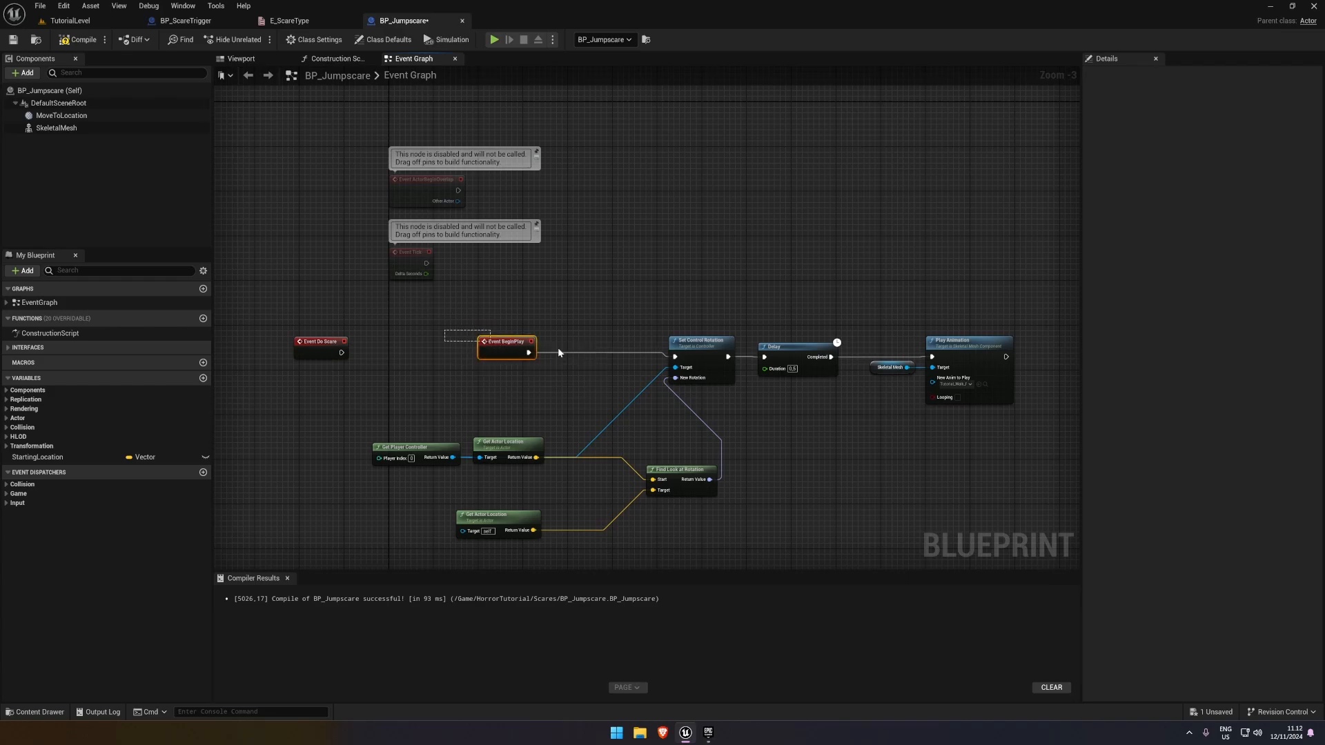
{"action": "left_click", "coordinate": [789, 254]}
{"action": "left_click", "coordinate": [77, 39]}
{"action": "left_click", "coordinate": [14, 39]}
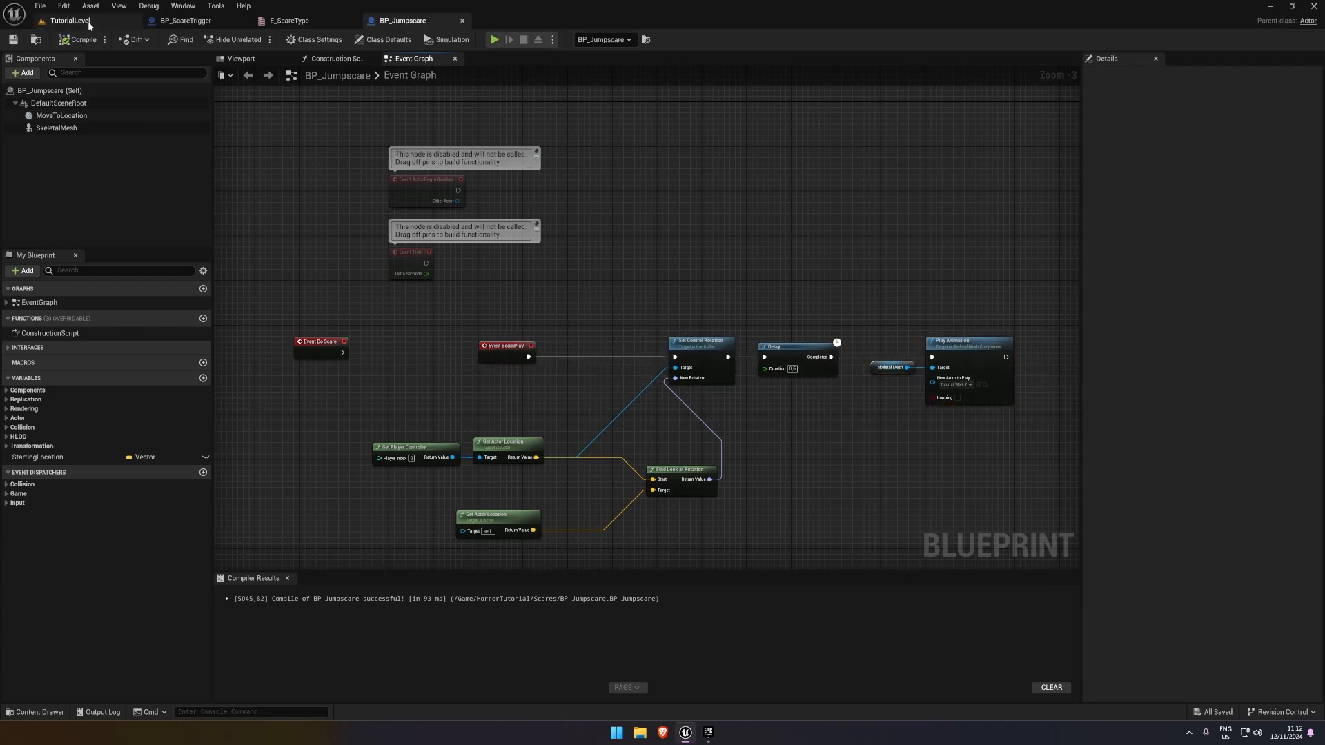
Delete the placed BP_Jumpscare actor from TutorialLevel, accepting the broken reference in BP_ScareTrigger4
{"action": "left_click", "coordinate": [69, 21]}
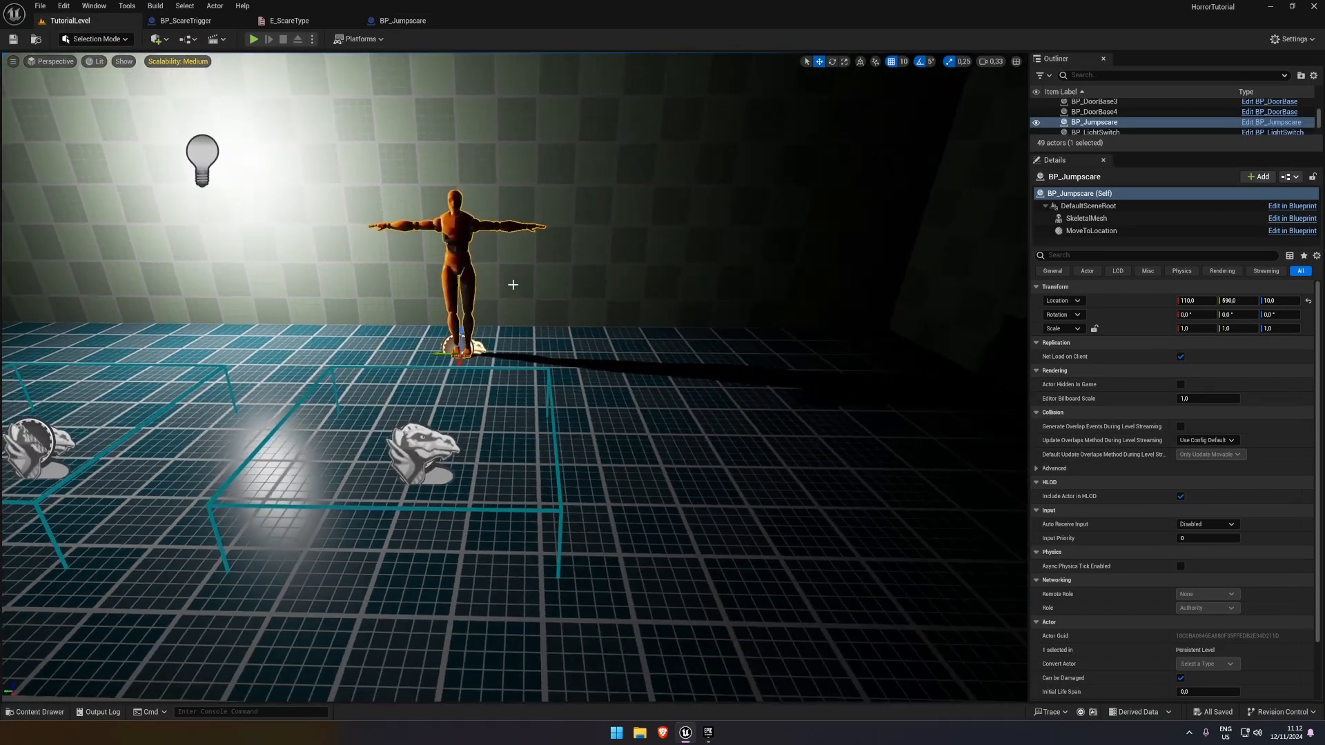
{"action": "right_click_drag", "start_coordinate": [512, 284], "coordinate": [479, 275]}
{"action": "key", "text": "w"}
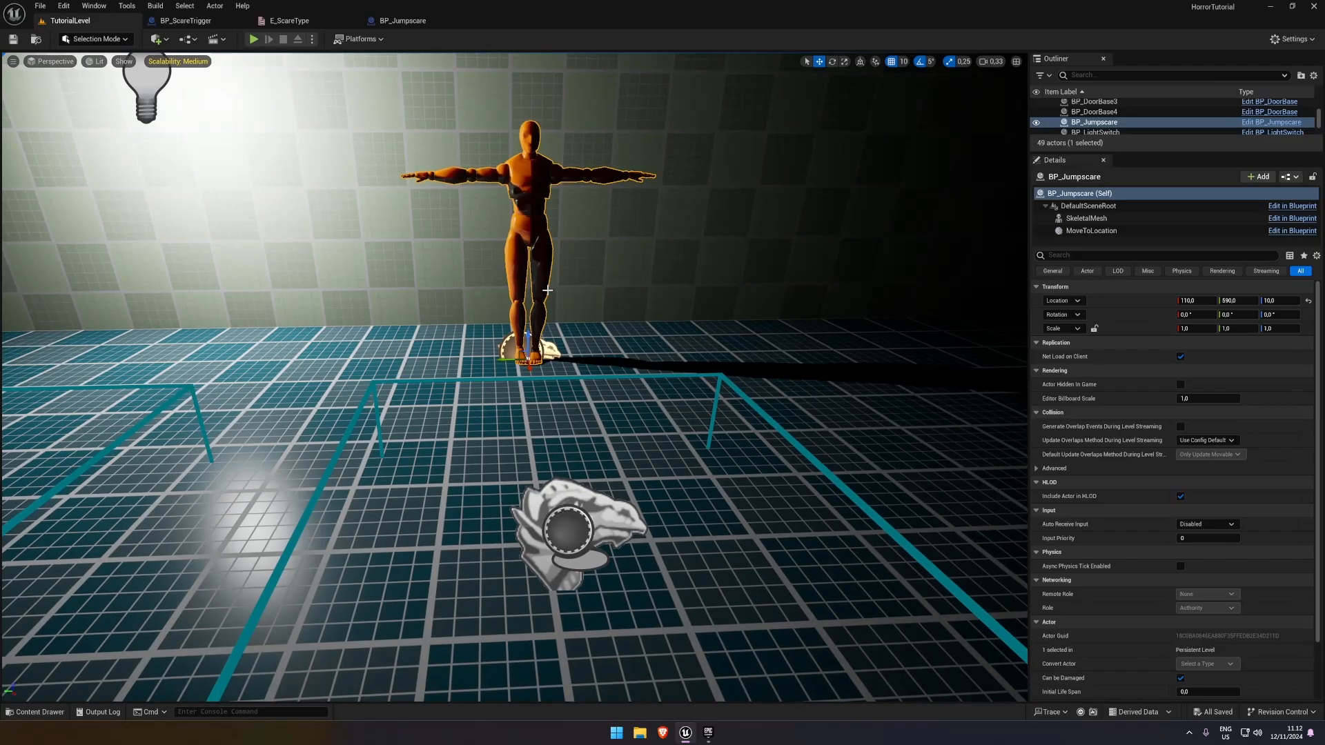
{"action": "key", "text": "Delete"}
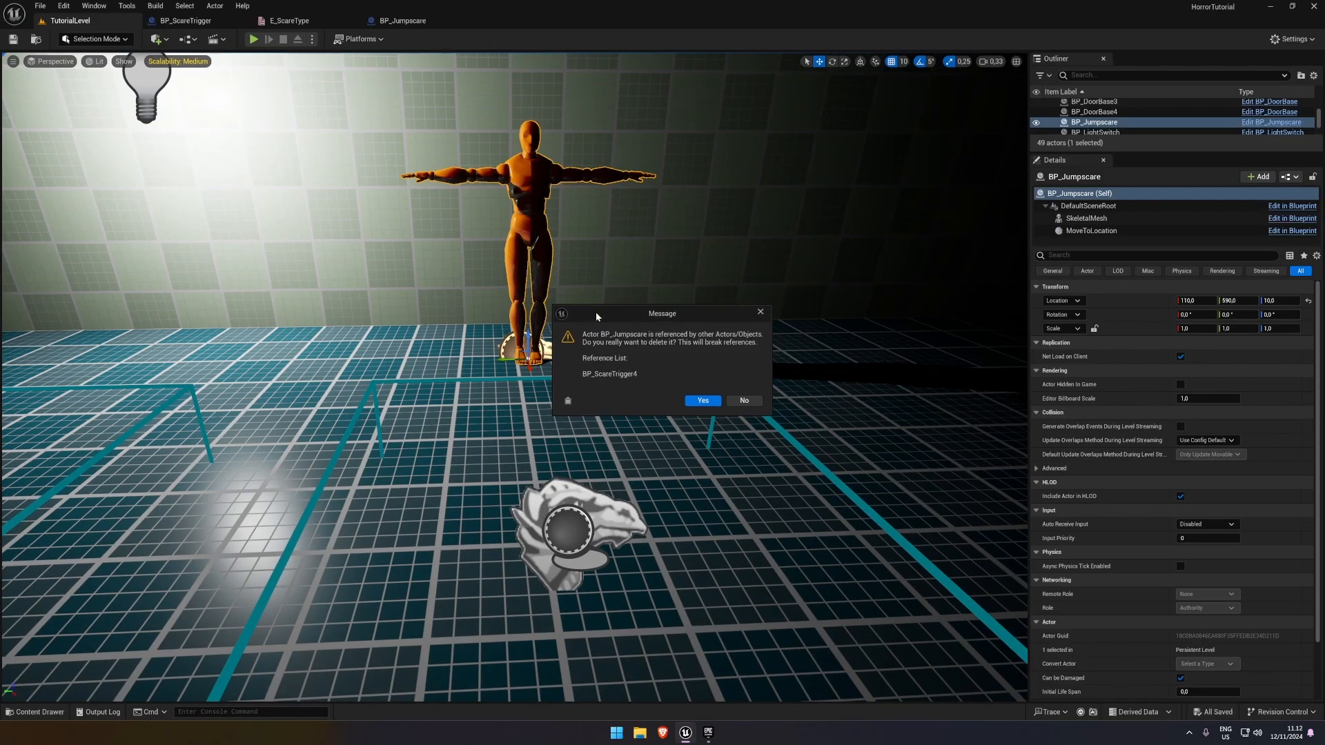
{"action": "left_click", "coordinate": [702, 401]}
Try deleting the BP_ScareTrigger4 actor from TutorialLevel, and undo the deletion
{"action": "left_click", "coordinate": [586, 487]}
{"action": "key", "text": "s"}
{"action": "right_click_drag", "start_coordinate": [644, 437], "coordinate": [637, 447]}
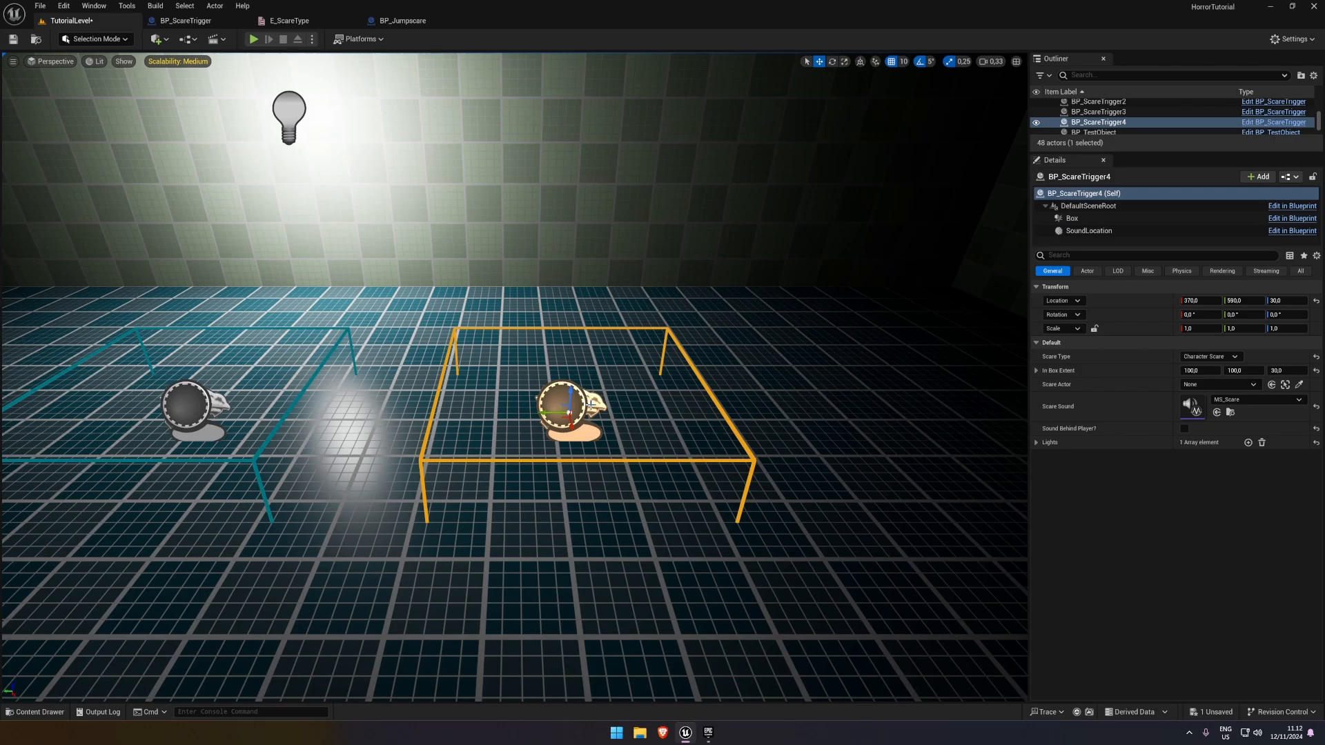
{"action": "key", "text": "Delete"}
{"action": "key", "text": "ctrl+s"}
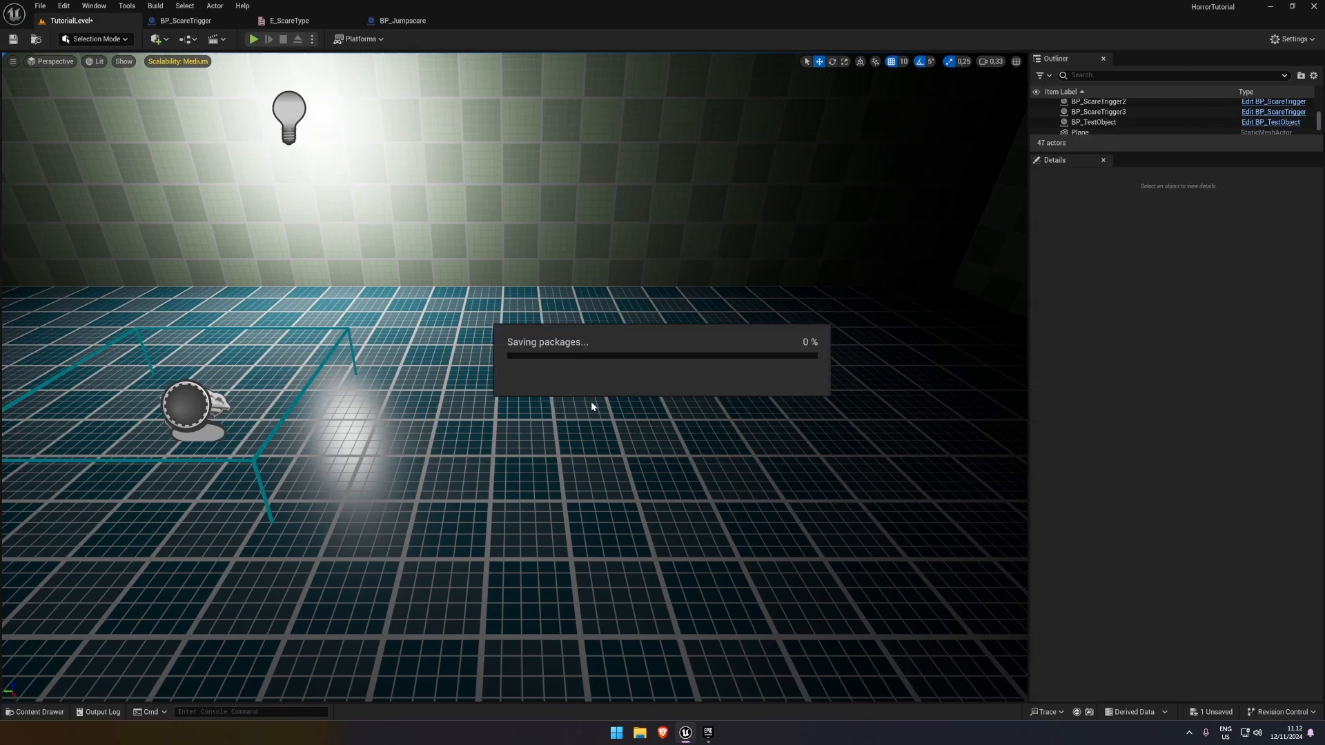
{"action": "key", "text": "ctrl+z"}
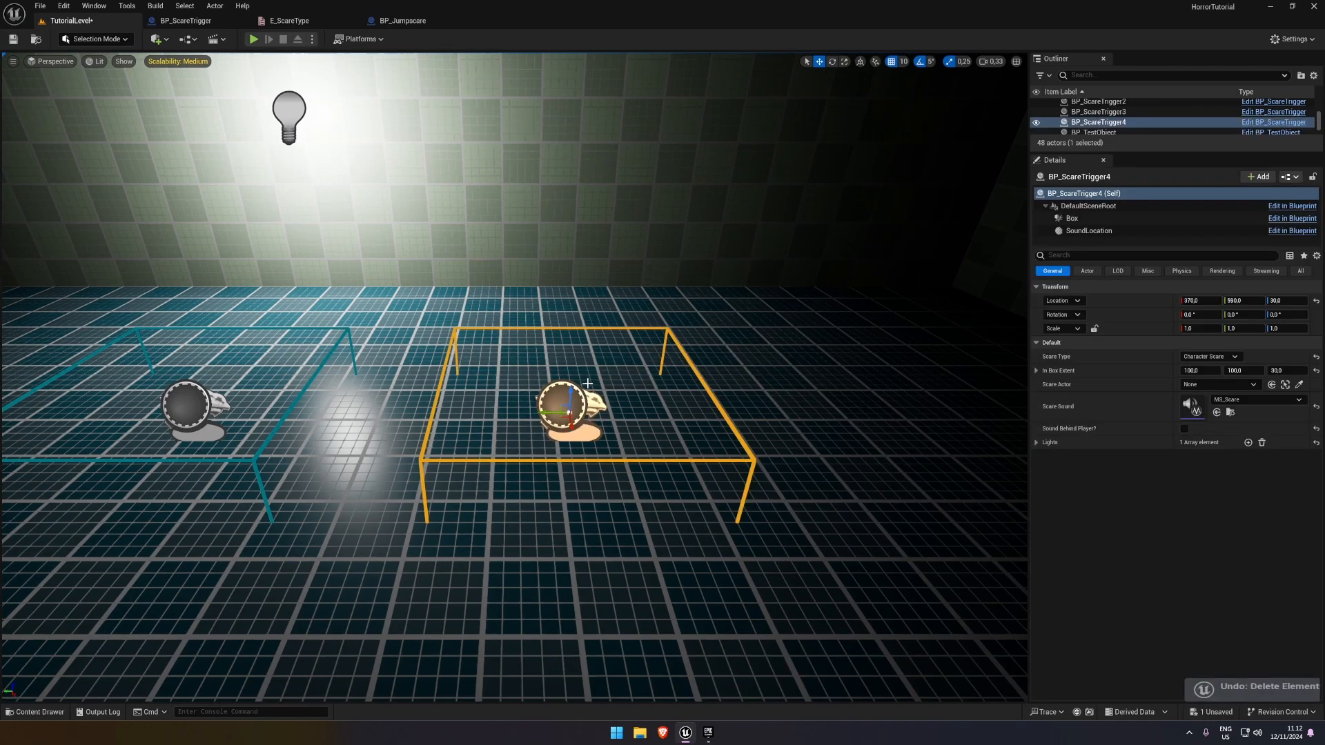
Open the BP_ScareTrigger blueprint, rename its SoundLocation component to TargetLocation, and compile it
{"action": "left_click", "coordinate": [1292, 217]}
{"action": "left_click", "coordinate": [835, 60]}
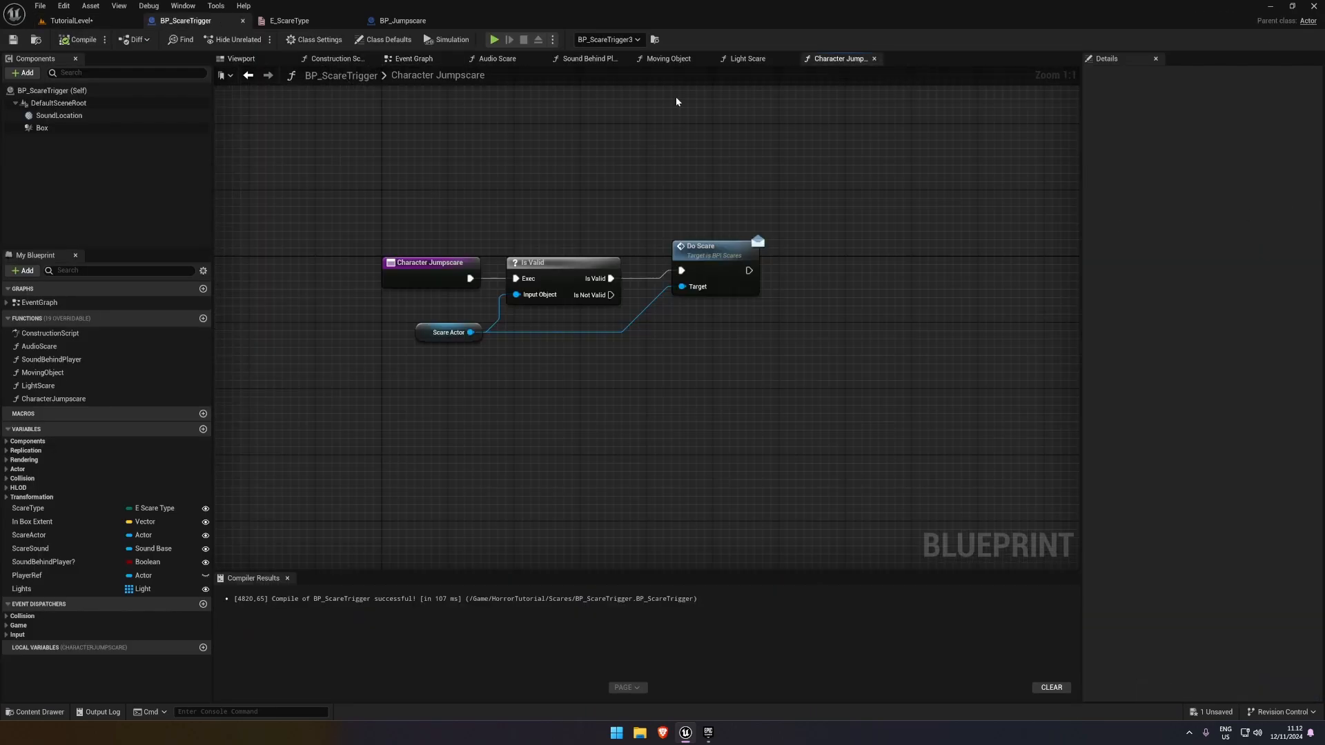
{"action": "left_click", "coordinate": [417, 61]}
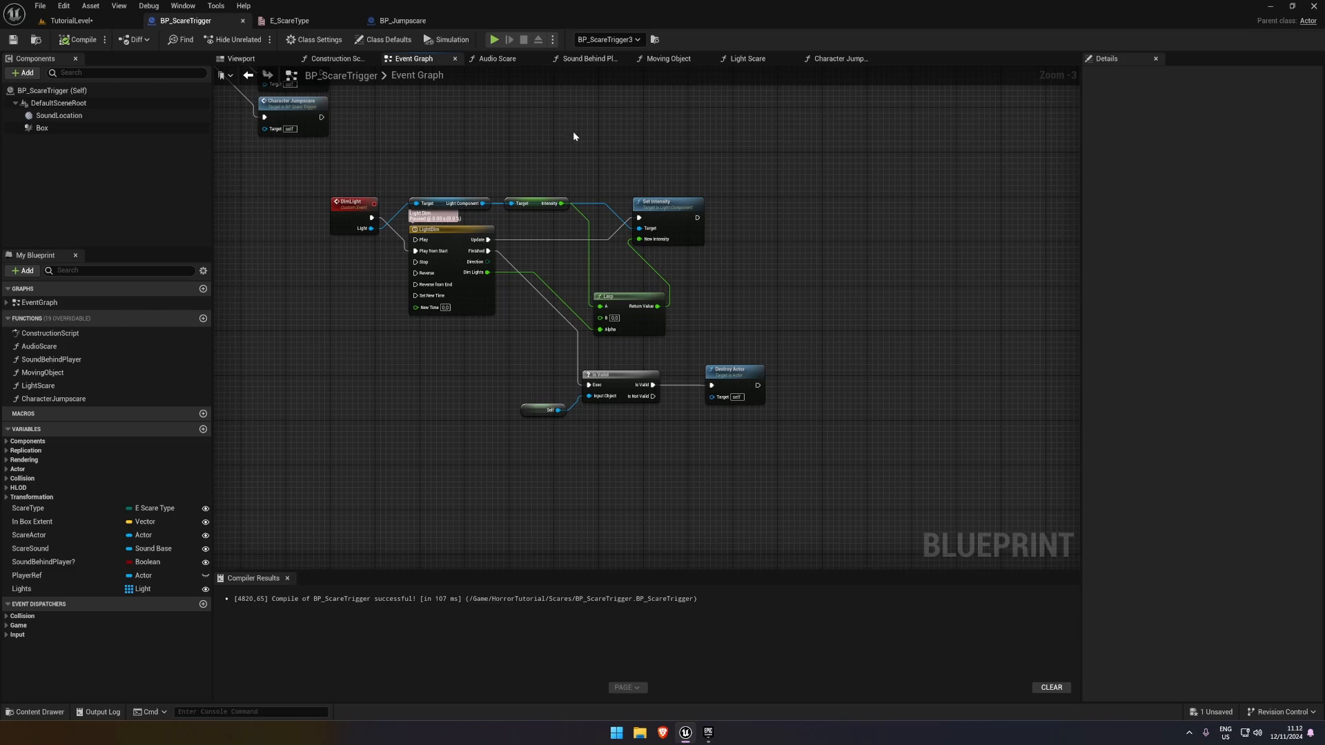
{"action": "left_click", "coordinate": [82, 116]}
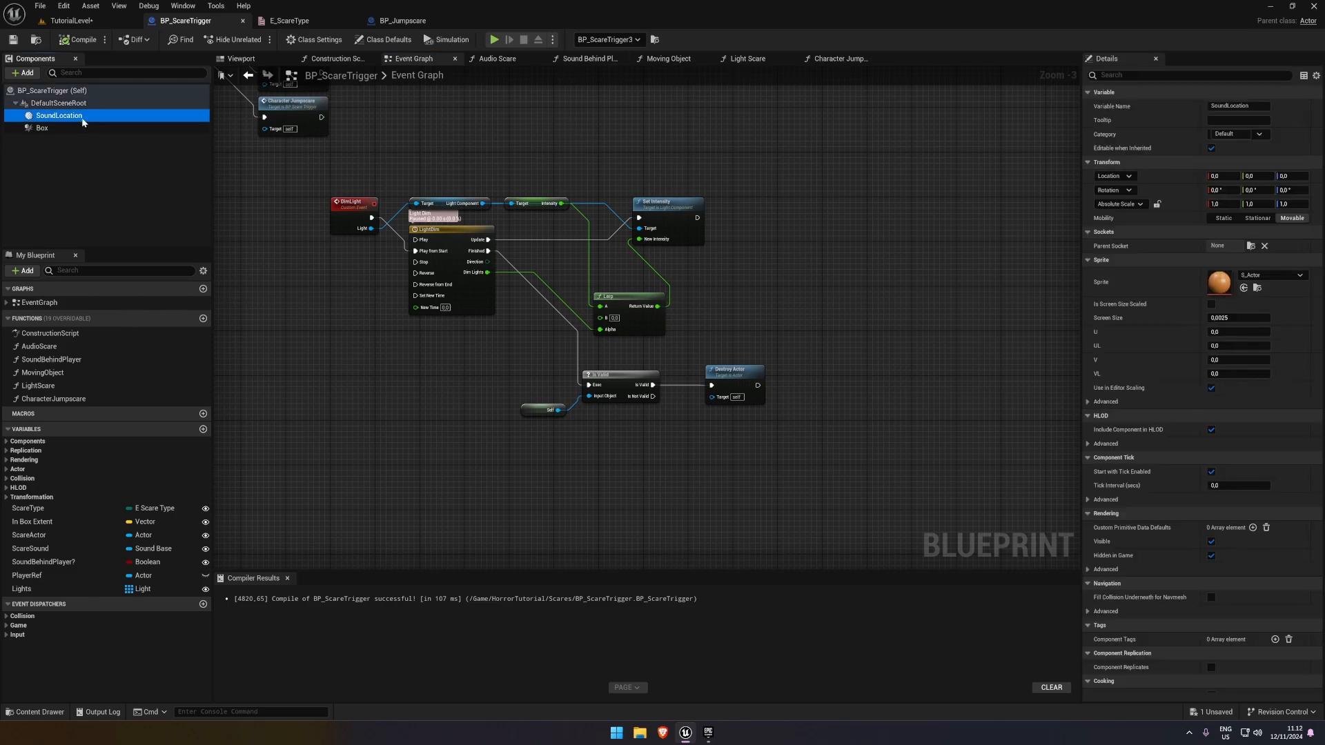
{"action": "key", "text": "F2"}
{"action": "type", "text": "L"}
{"action": "key", "text": "BackSpace"}
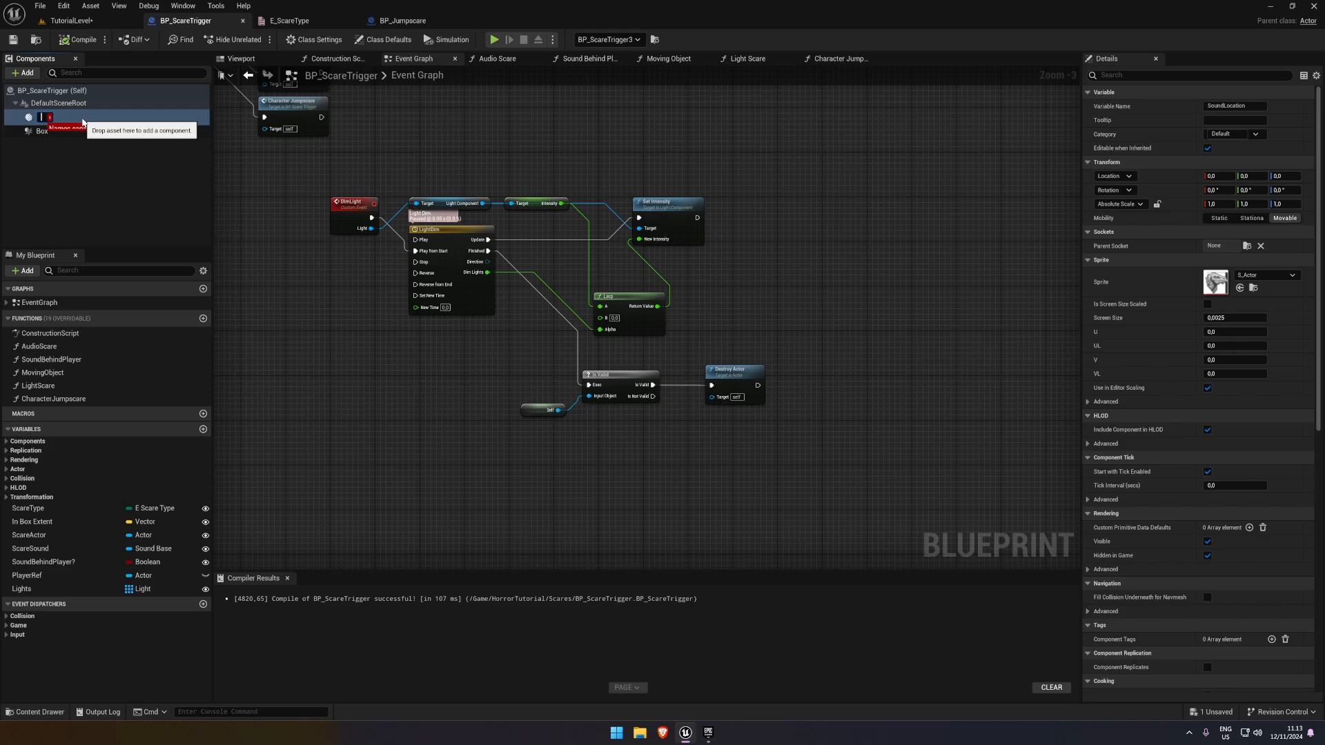
{"action": "type", "text": "TargetLocation"}
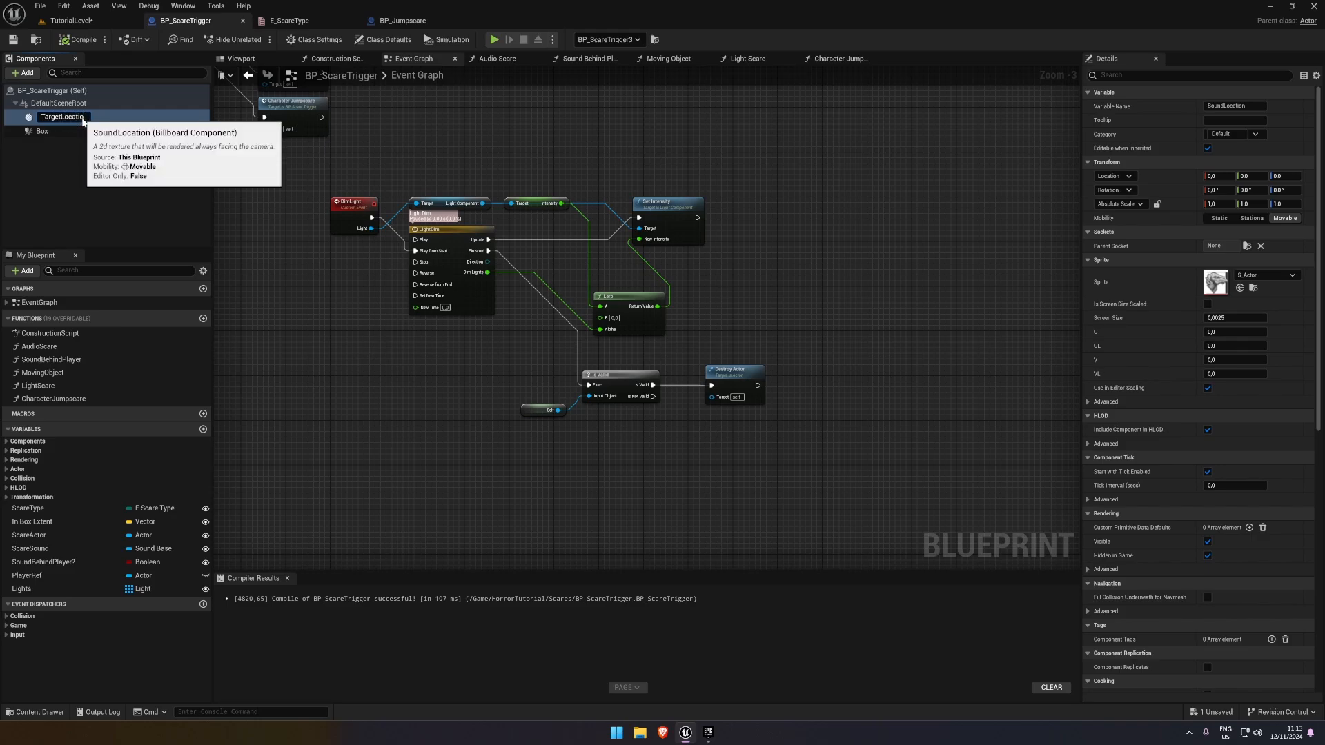
{"action": "key", "text": "Return"}
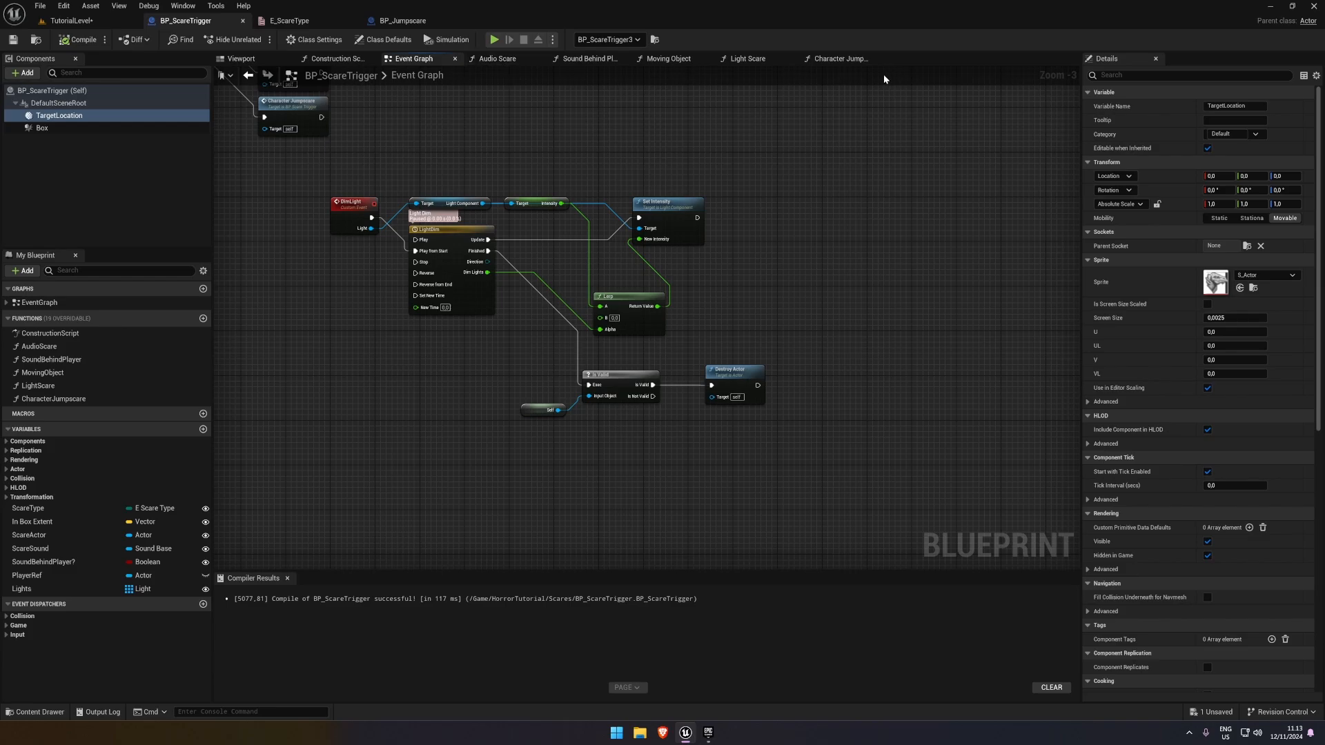
Find the Character Jumpscare call after Switch on E_ScareType in the BP_ScareTrigger event graph and open its function
{"action": "left_click", "coordinate": [835, 60]}
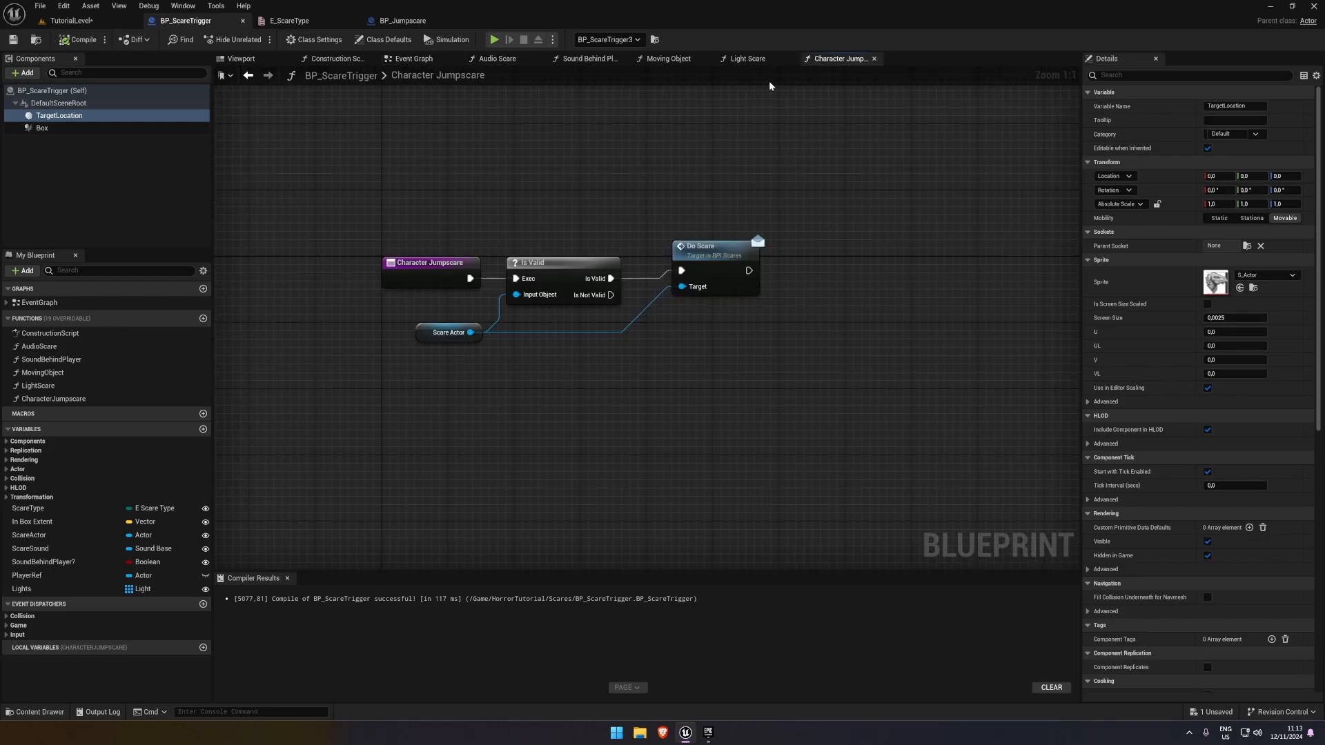
{"action": "left_click", "coordinate": [411, 59]}
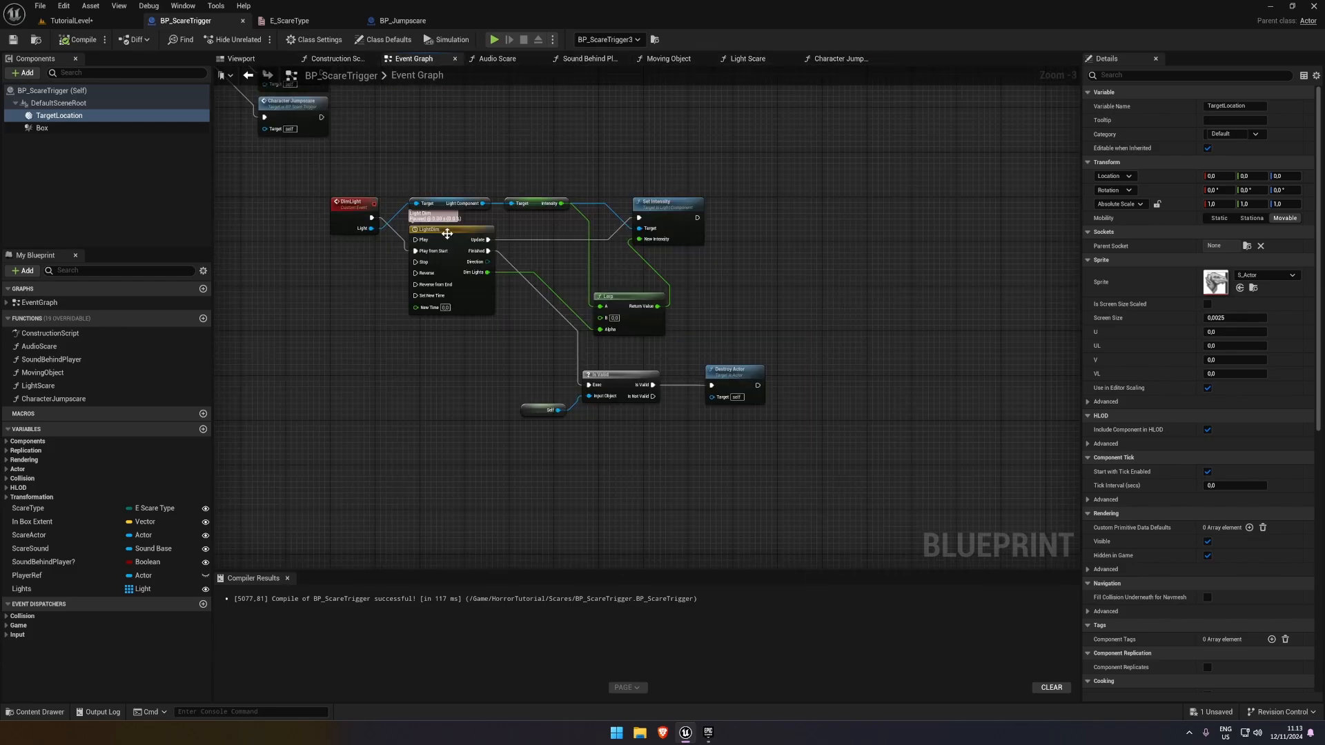
{"action": "right_click_drag", "start_coordinate": [447, 233], "coordinate": [545, 301]}
{"action": "scroll", "coordinate": [552, 332], "scroll_direction": "up", "scroll_amount": 2}
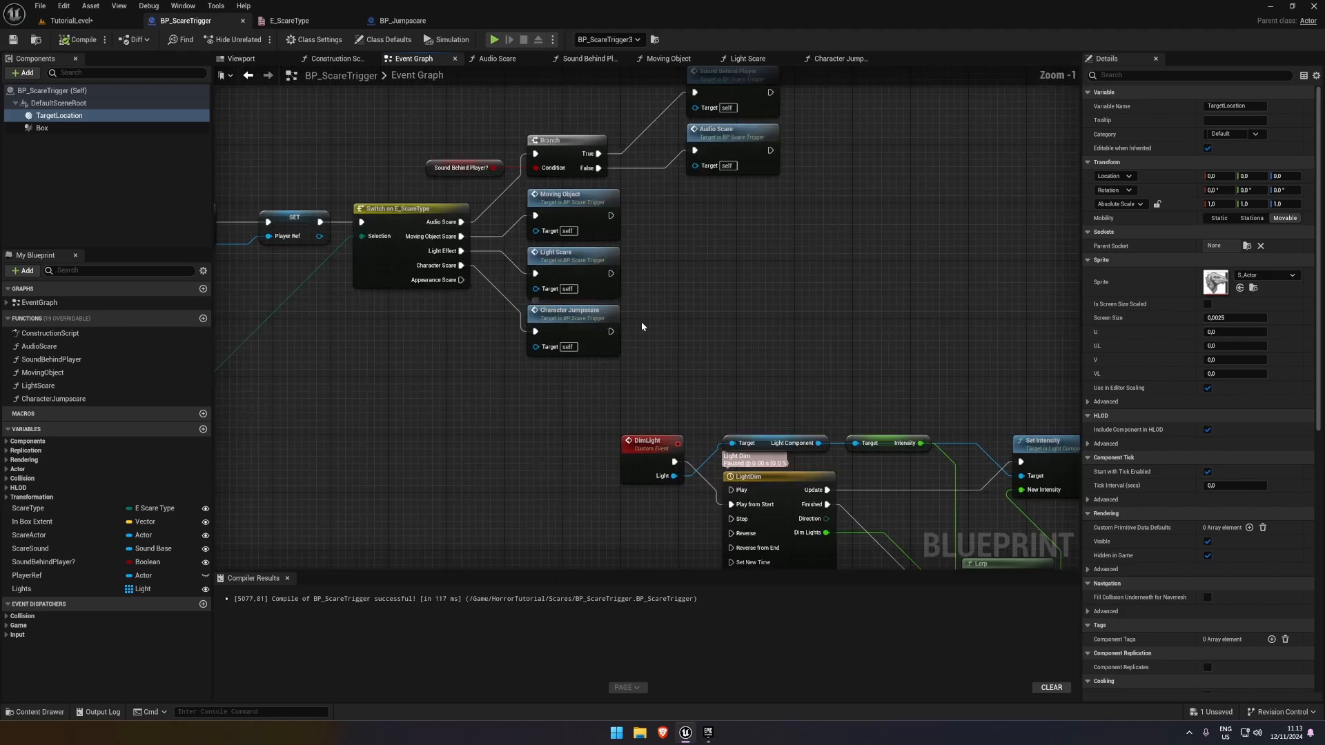
{"action": "left_click", "coordinate": [558, 324]}
{"action": "double_click", "coordinate": [613, 295]}
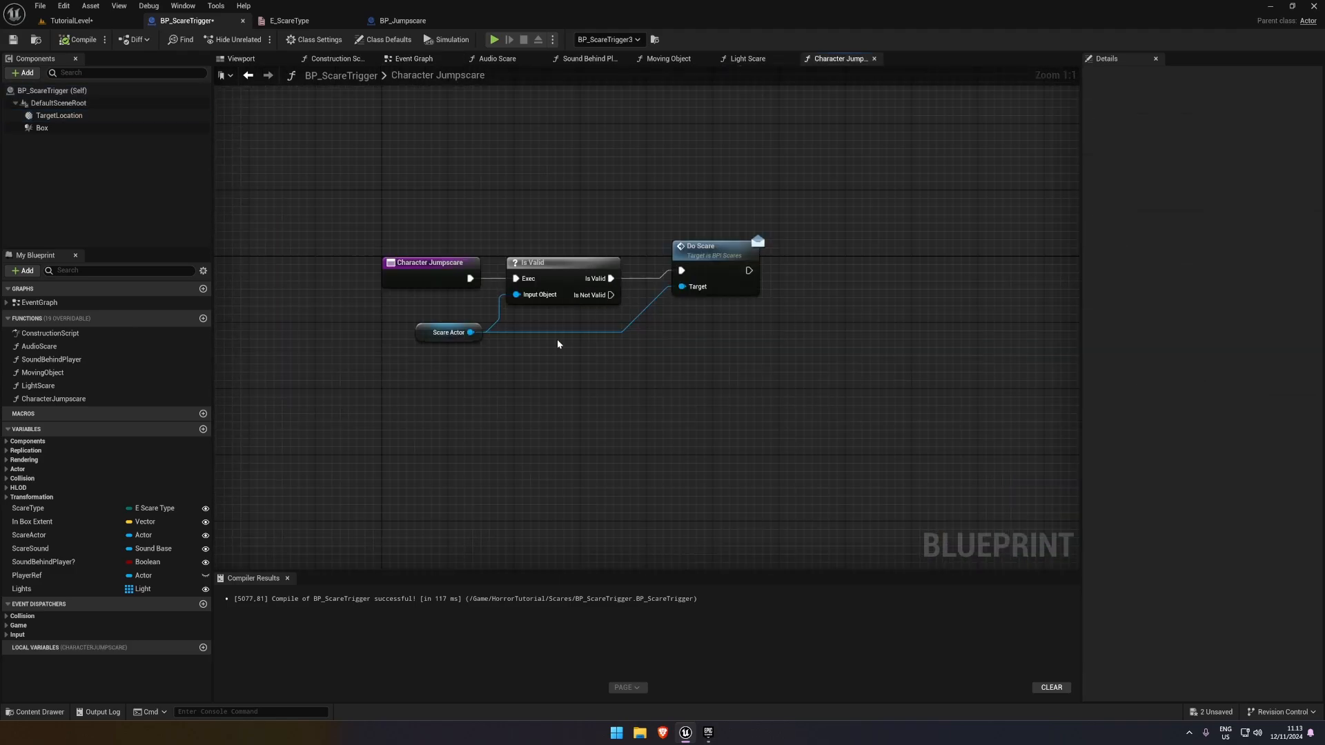
Insert a Branch node after the Character Jumpscare entry, moving the Is Valid, Scare Actor and Do Scare nodes aside
{"action": "left_click_drag", "start_coordinate": [642, 254], "coordinate": [520, 240]}
{"action": "left_click", "coordinate": [613, 269]}
{"action": "left_click_drag", "start_coordinate": [611, 268], "coordinate": [559, 255]}
{"action": "key", "text": "q"}
{"action": "left_click_drag", "start_coordinate": [465, 230], "coordinate": [609, 237]}
{"action": "left_click", "coordinate": [672, 238]}
{"action": "left_click_drag", "start_coordinate": [439, 207], "coordinate": [550, 274]}
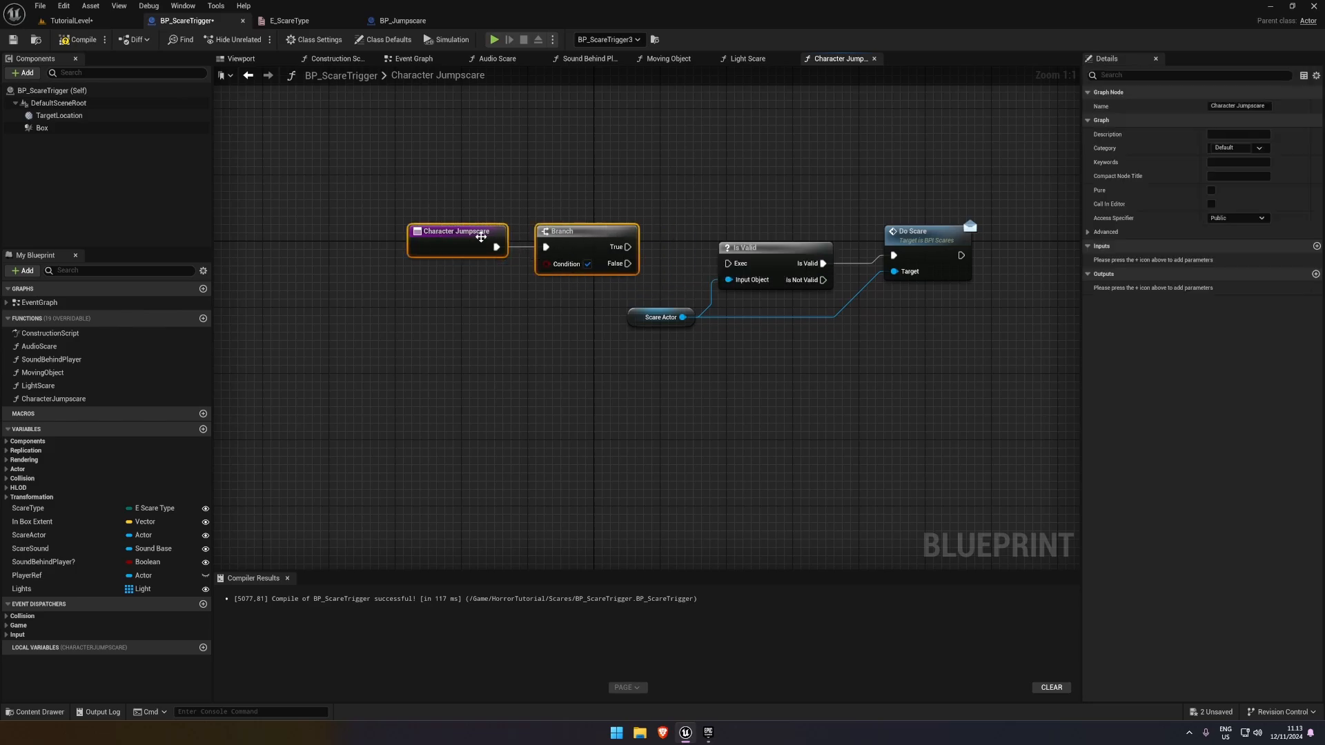
{"action": "left_click", "coordinate": [550, 274]}
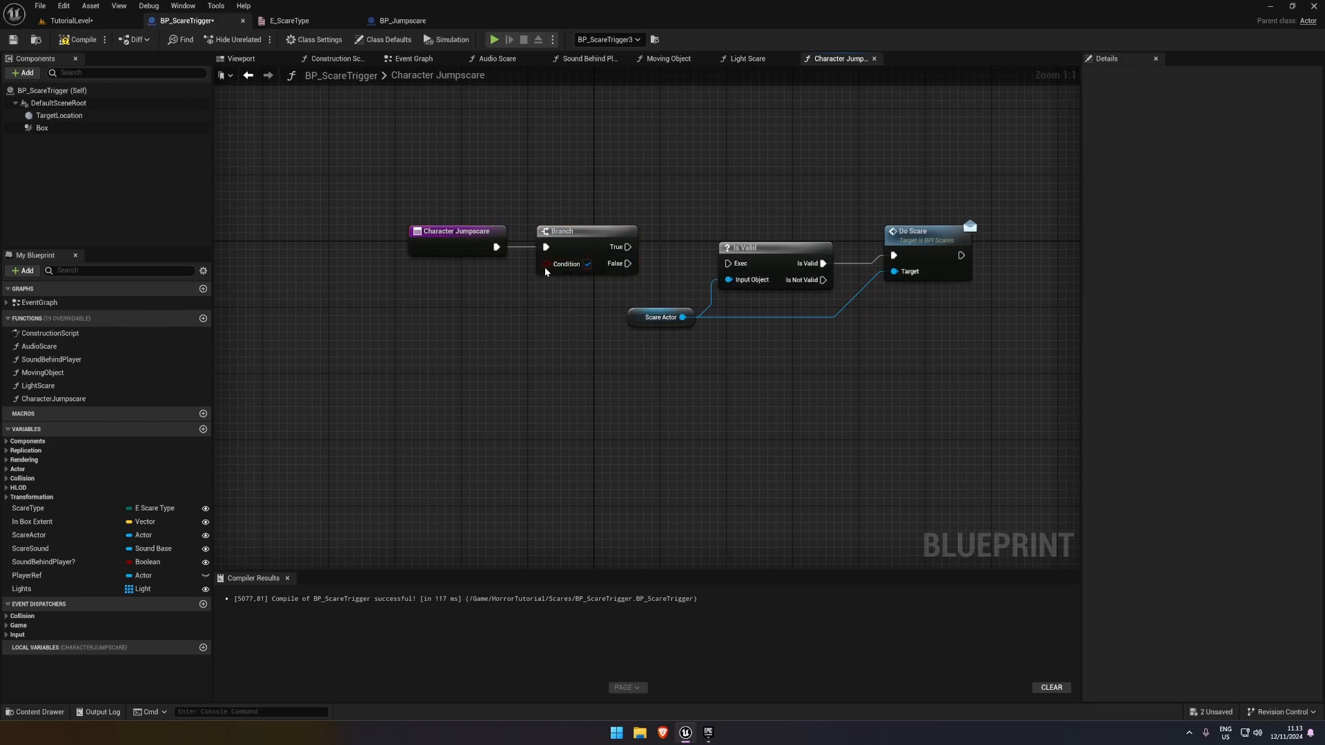
Promote the Branch condition to a public boolean variable named SpawnScare, compile the blueprint, and align the entry, Branch and variable nodes
{"action": "right_click", "coordinate": [546, 263]}
{"action": "left_click", "coordinate": [580, 297]}
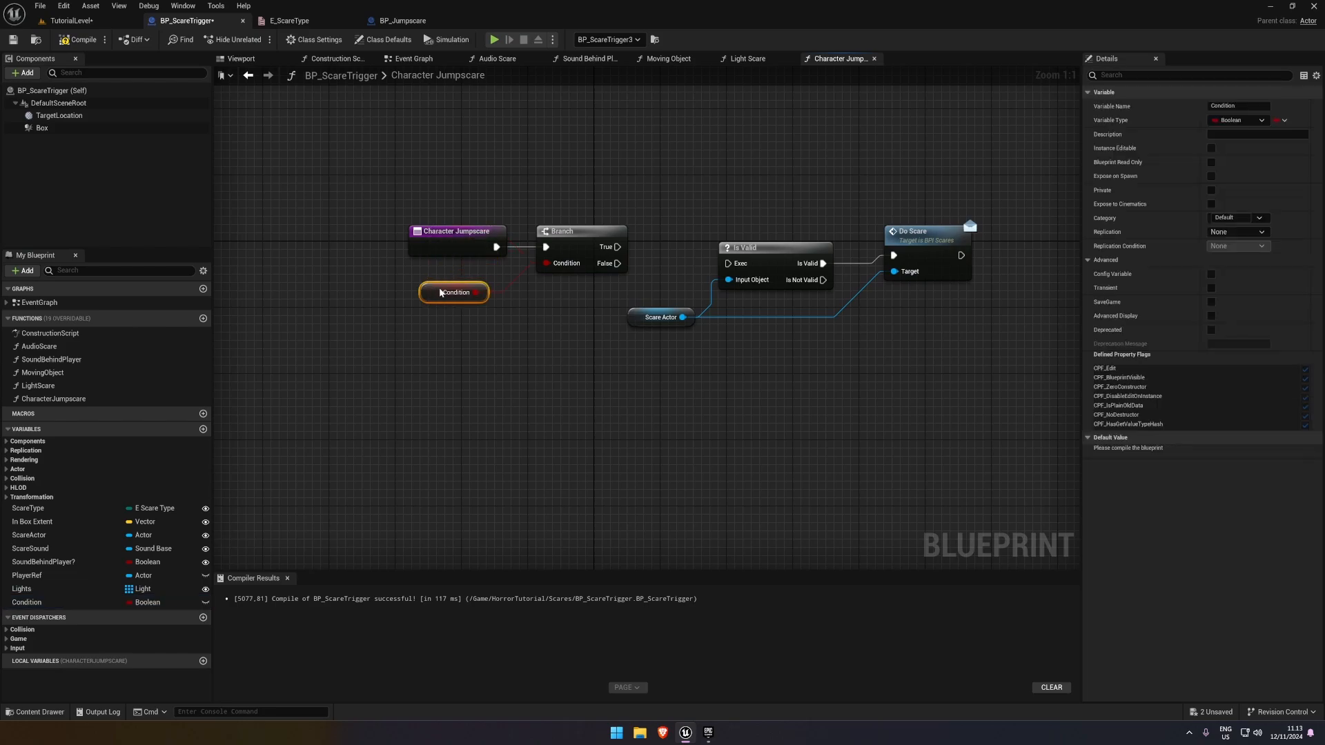
{"action": "double_click", "coordinate": [43, 605]}
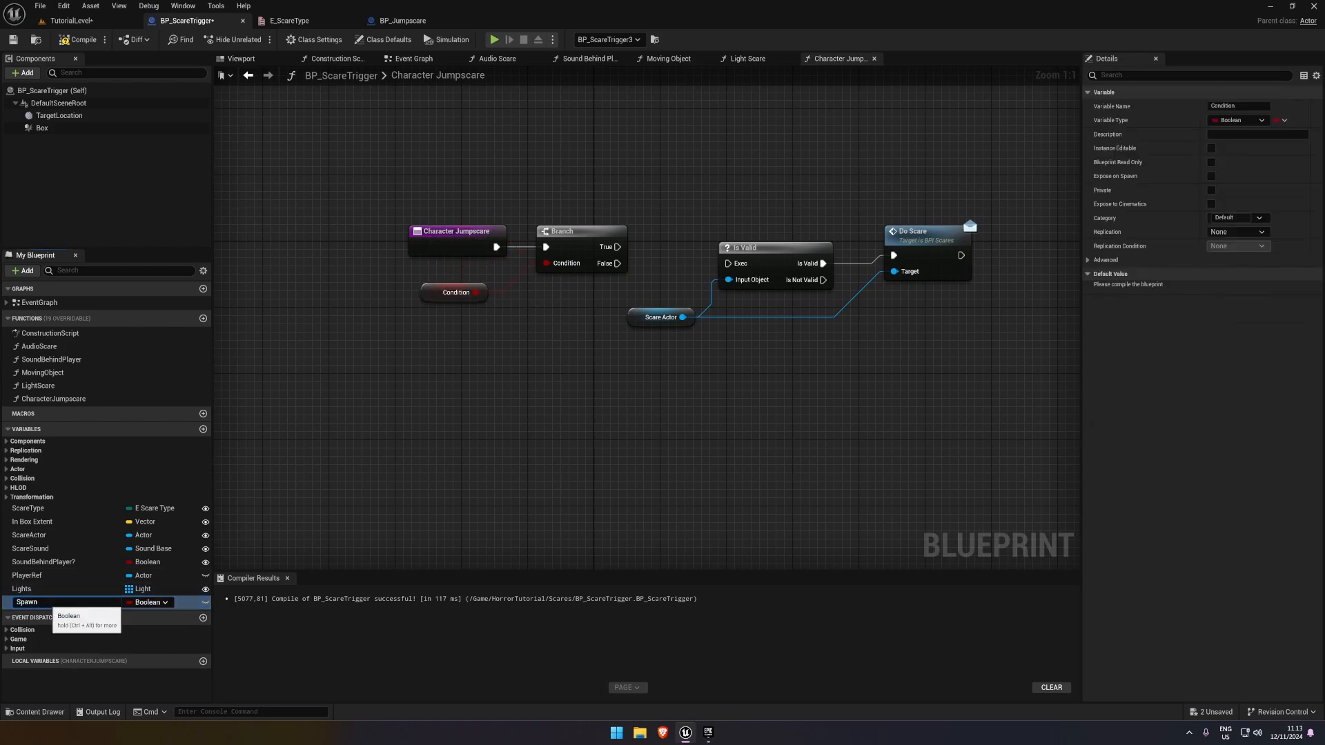
{"action": "type", "text": "SpawnScare"}
{"action": "key", "text": "Return"}
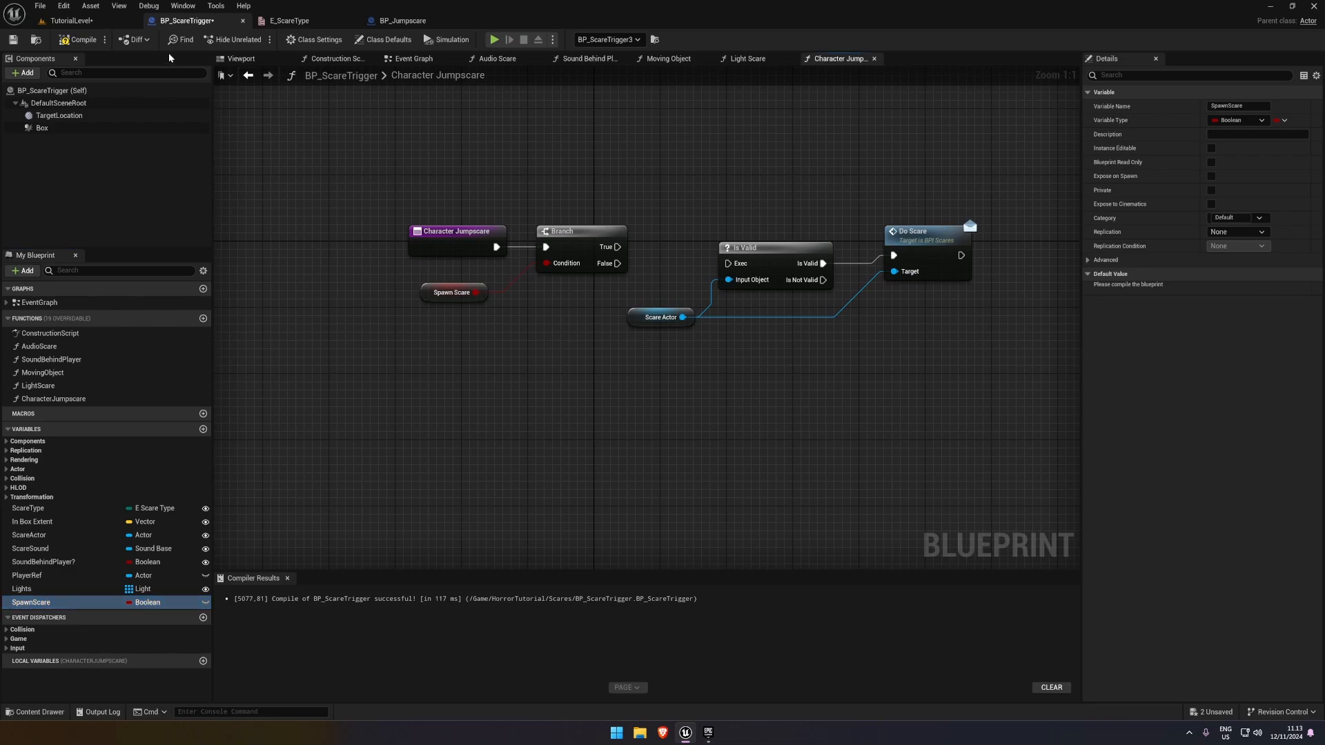
{"action": "left_click", "coordinate": [60, 40]}
{"action": "left_click", "coordinate": [205, 603]}
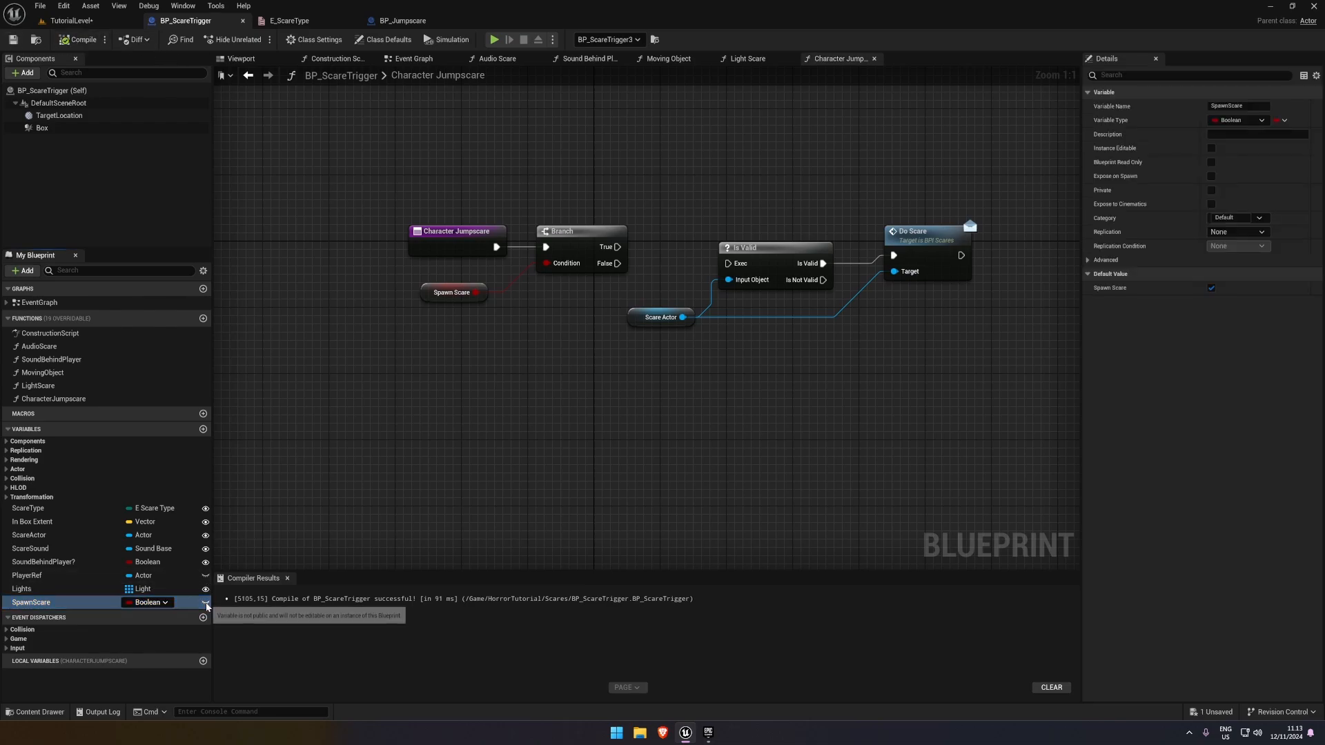
{"action": "left_click_drag", "start_coordinate": [375, 212], "coordinate": [631, 304]}
{"action": "left_click_drag", "start_coordinate": [560, 240], "coordinate": [592, 324]}
{"action": "left_click", "coordinate": [556, 359]}
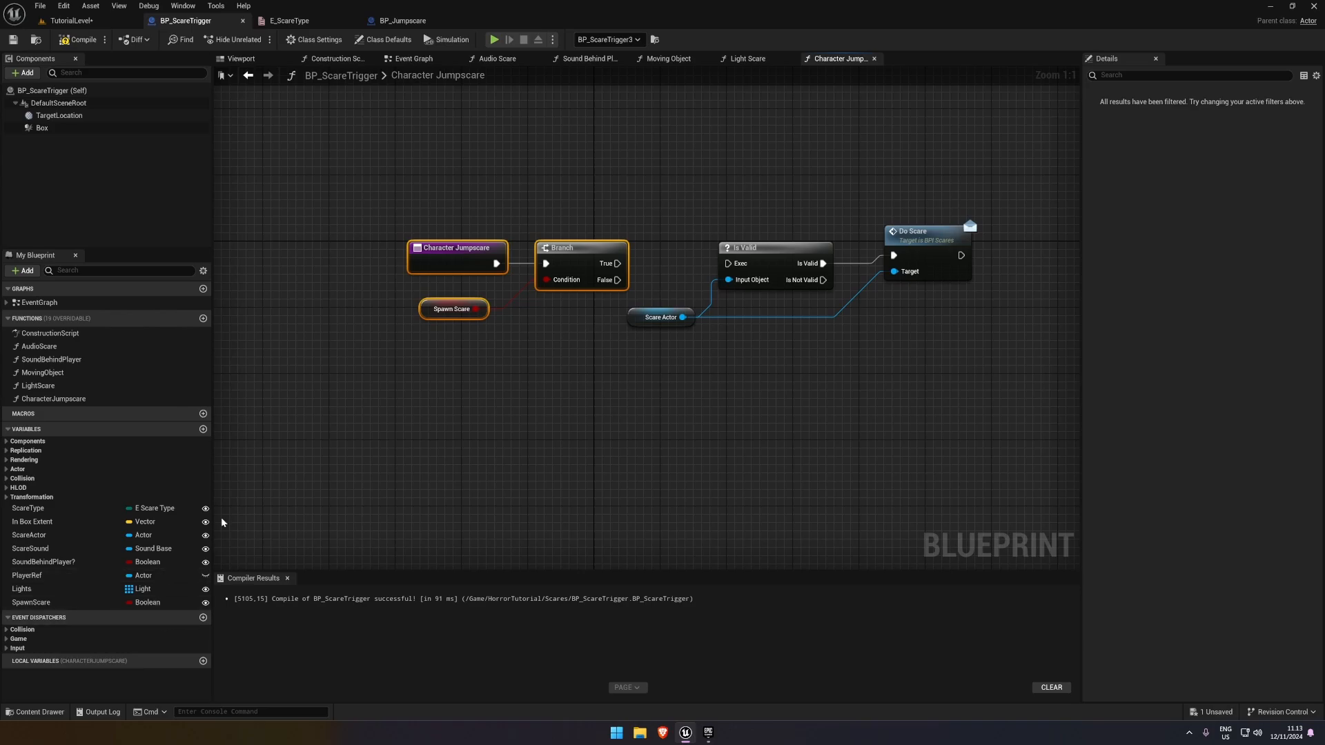
Create a variable named SpawnScareActor with the Actor object type, and compile and save the blueprint
{"action": "left_click", "coordinate": [203, 429]}
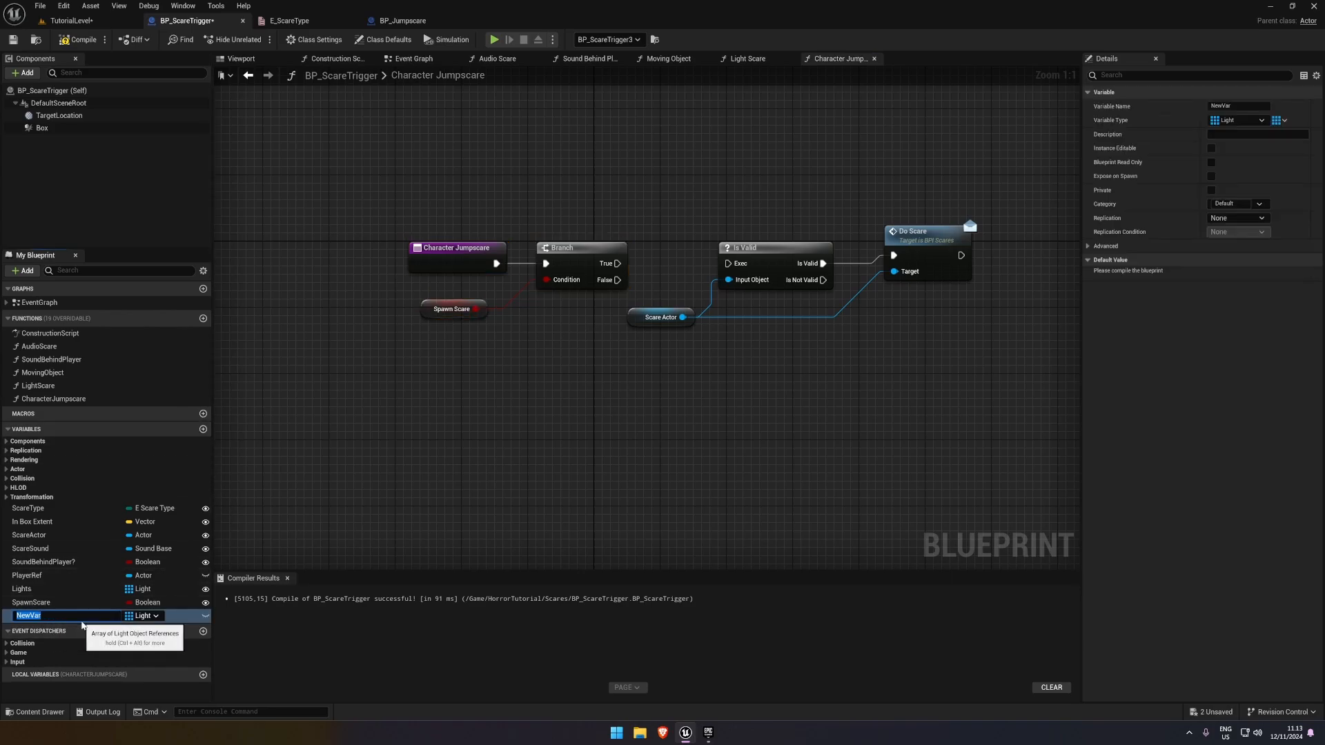
{"action": "type", "text": "SpawnScareActor"}
{"action": "key", "text": "Return"}
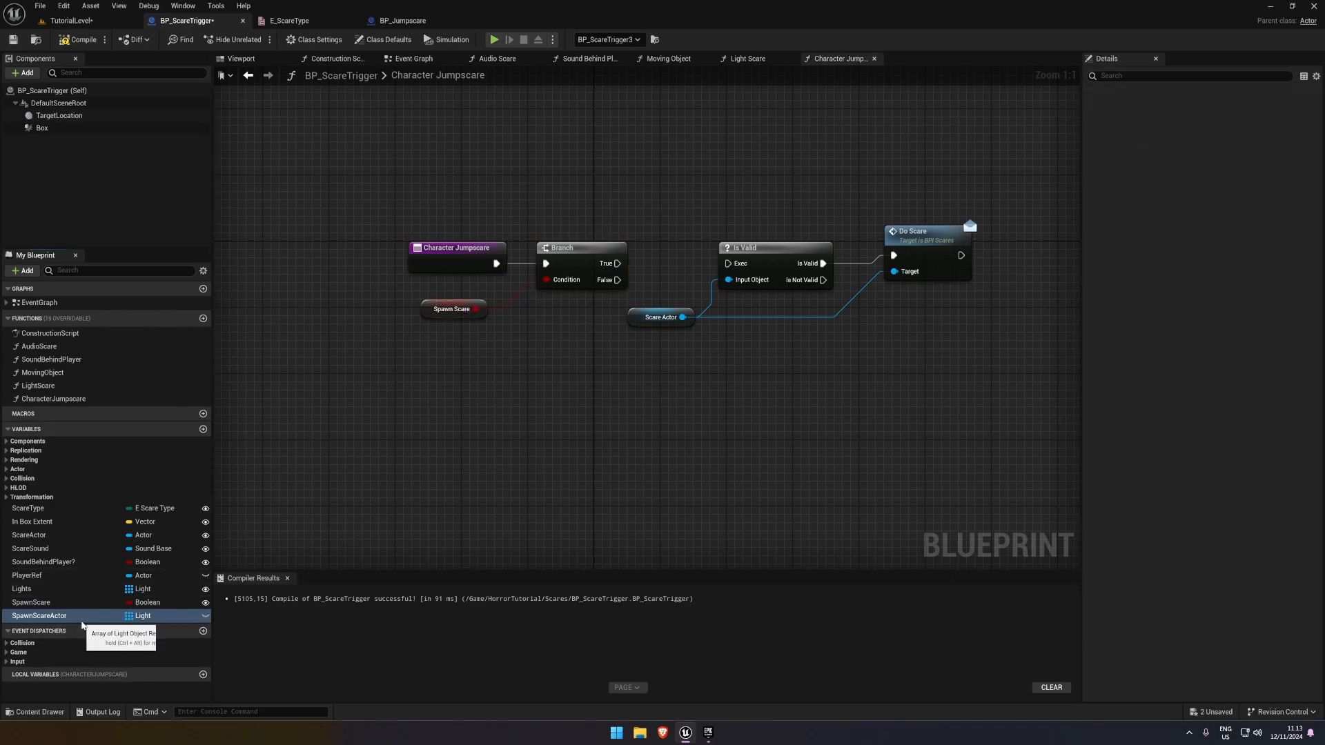
{"action": "left_click", "coordinate": [142, 616]}
{"action": "type", "text": "ac"}
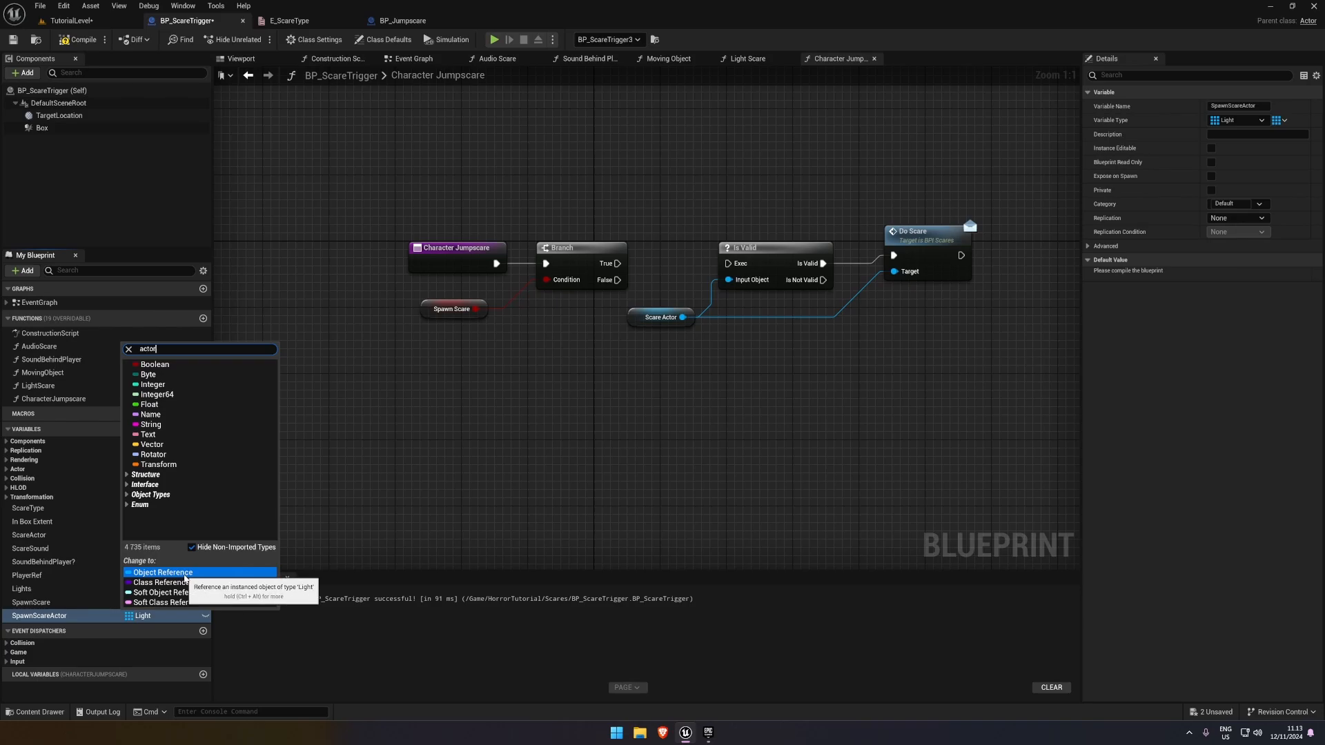
{"action": "type", "text": "tor"}
{"action": "mouse_move", "coordinate": [228, 455]}
{"action": "left_click", "coordinate": [316, 461]}
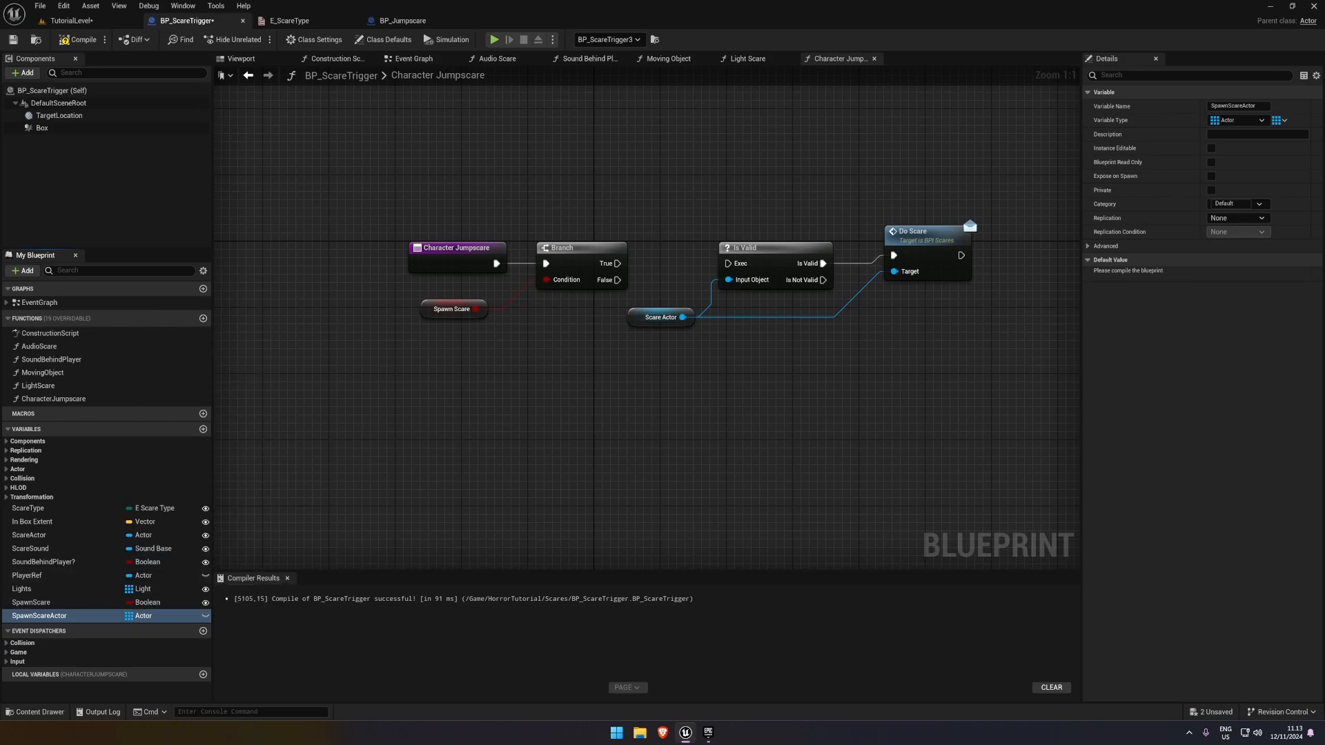
{"action": "left_click", "coordinate": [78, 40]}
{"action": "left_click", "coordinate": [13, 40]}
Connect the Branch's False output to Is Valid and place the scare actor nodes above the main row
{"action": "scroll", "coordinate": [238, 181], "scroll_direction": "down", "scroll_amount": 3}
{"action": "left_click_drag", "start_coordinate": [290, 179], "coordinate": [446, 268]}
{"action": "left_click_drag", "start_coordinate": [458, 219], "coordinate": [680, 279]}
{"action": "left_click", "coordinate": [511, 244]}
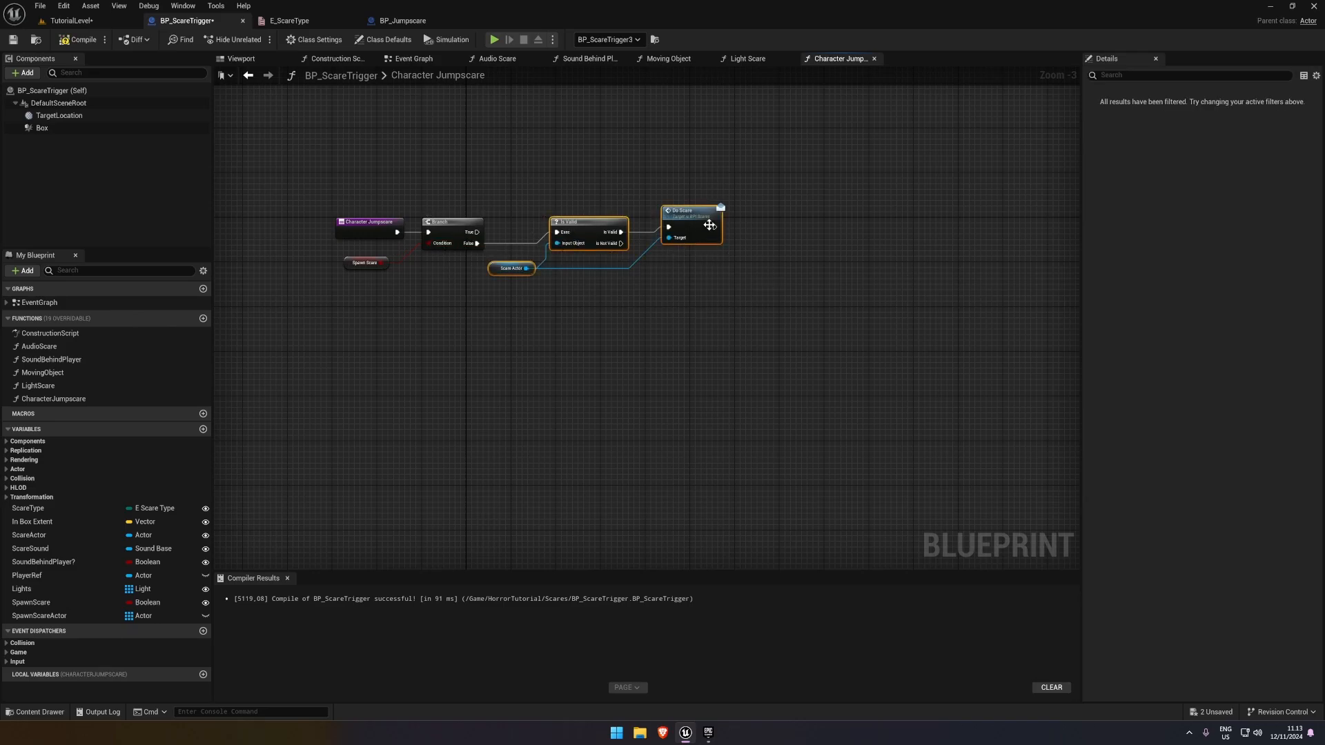
{"action": "left_click_drag", "start_coordinate": [709, 224], "coordinate": [754, 174]}
{"action": "left_click", "coordinate": [608, 264]}
{"action": "right_click_drag", "start_coordinate": [564, 260], "coordinate": [515, 269]}
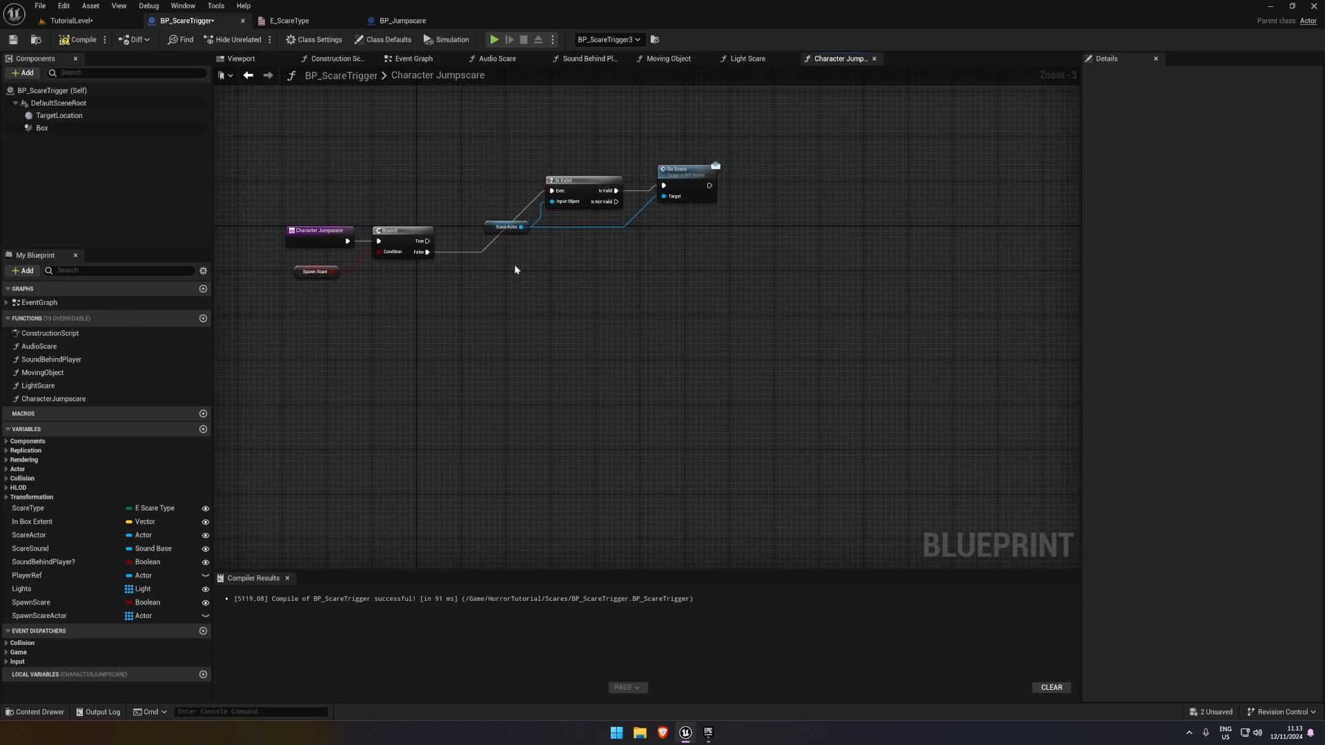
Add a Spawn Actor from Class node on the Branch's True output and place it below the Is Valid nodes
{"action": "scroll", "coordinate": [479, 287], "scroll_direction": "up", "scroll_amount": 1}
{"action": "left_click_drag", "start_coordinate": [395, 241], "coordinate": [543, 356]}
{"action": "type", "text": "spwan"}
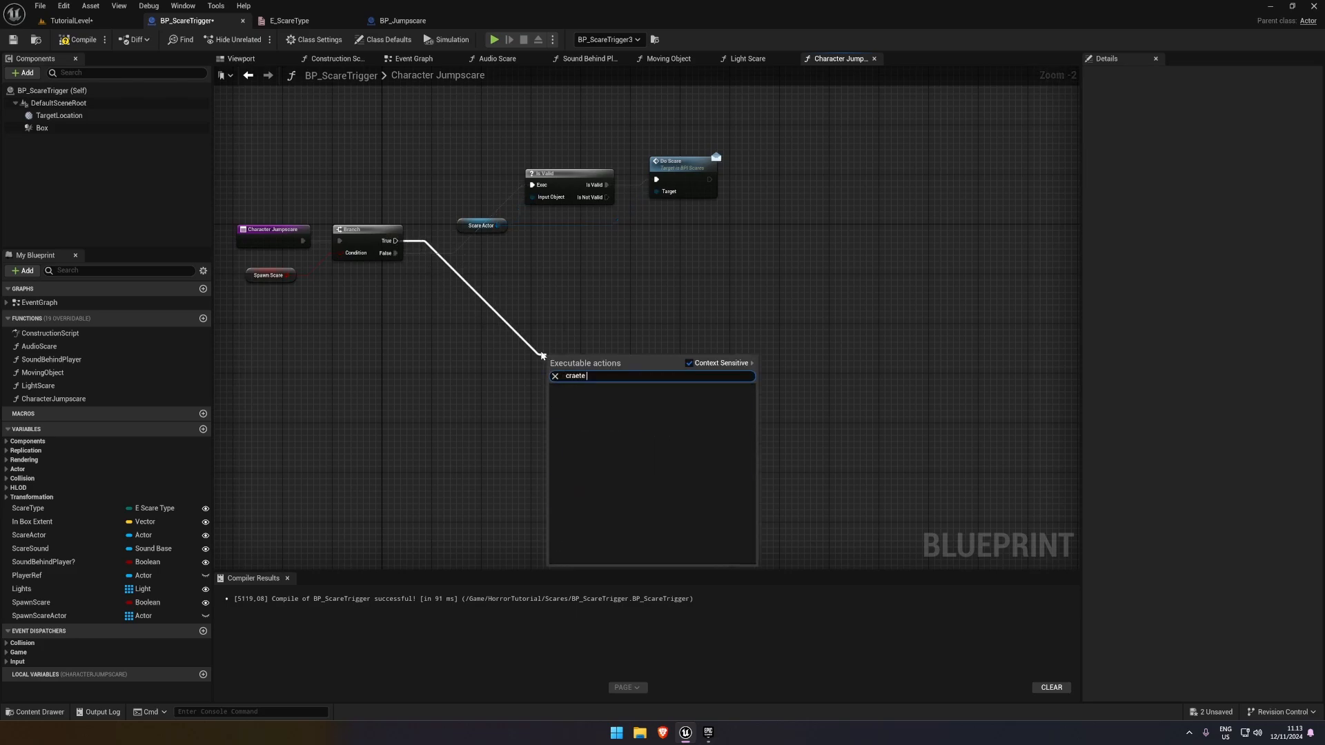
{"action": "key", "text": "BackSpace"}
{"action": "key", "text": "BackSpace"}
{"action": "key", "text": "BackSpace"}
{"action": "key", "text": "BackSpace"}
{"action": "key", "text": "BackSpace"}
{"action": "type", "text": "spawn actor"}
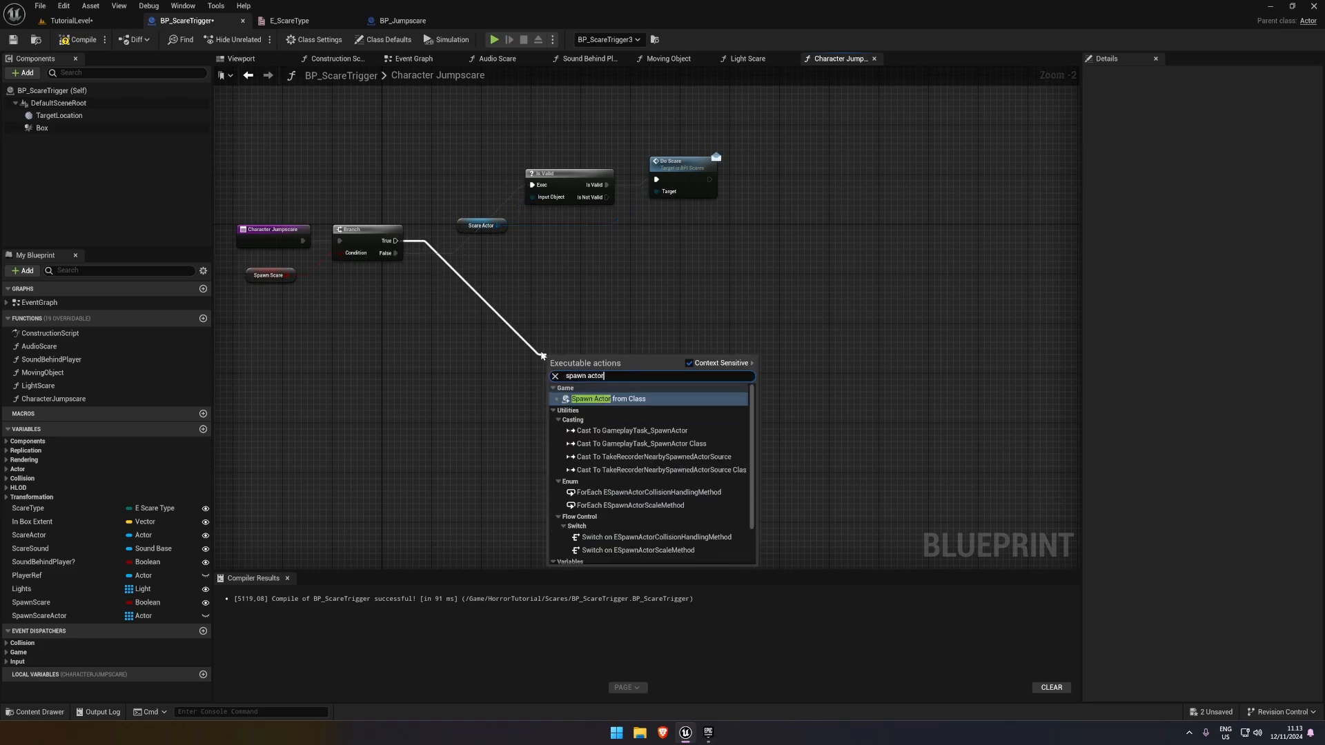
{"action": "key", "text": "Return"}
{"action": "left_click_drag", "start_coordinate": [599, 351], "coordinate": [594, 275]}
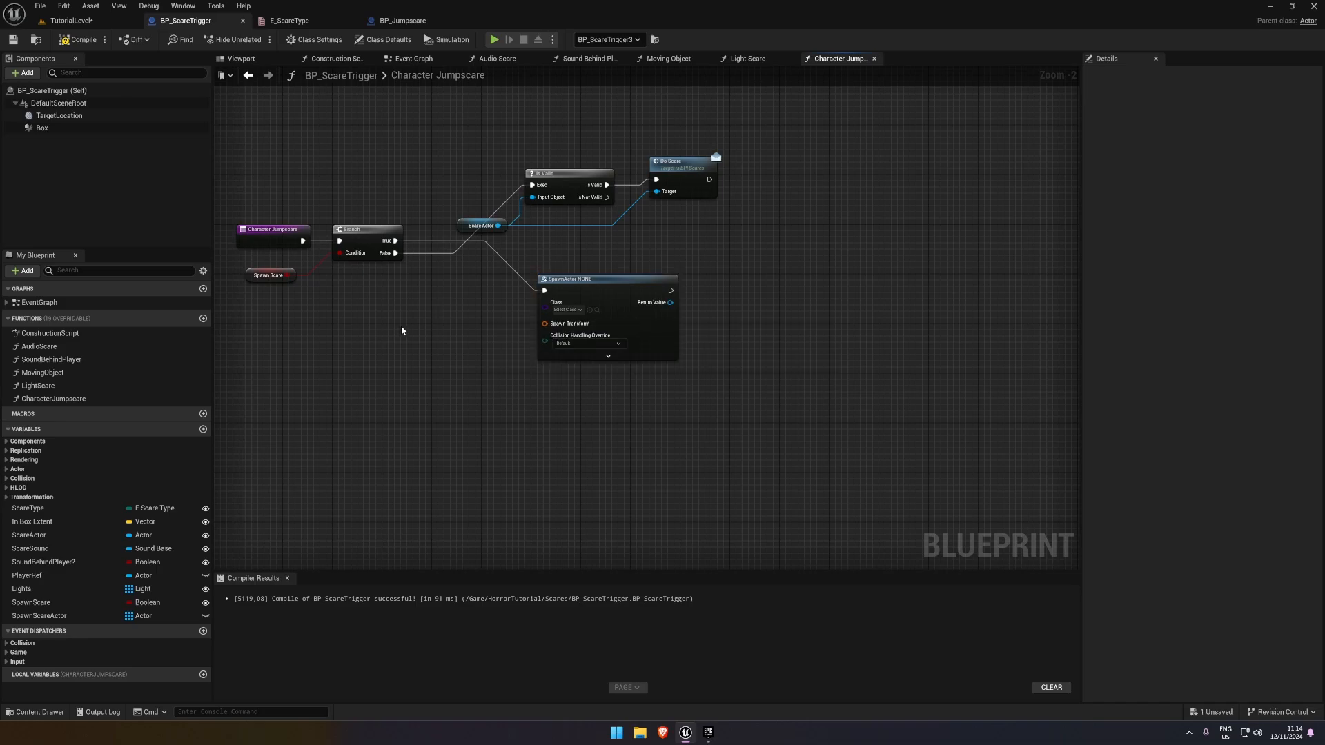
Change the SpawnScareActor variable's container from Array to Single
{"action": "right_click_drag", "start_coordinate": [255, 512], "coordinate": [290, 488]}
{"action": "left_click", "coordinate": [103, 616]}
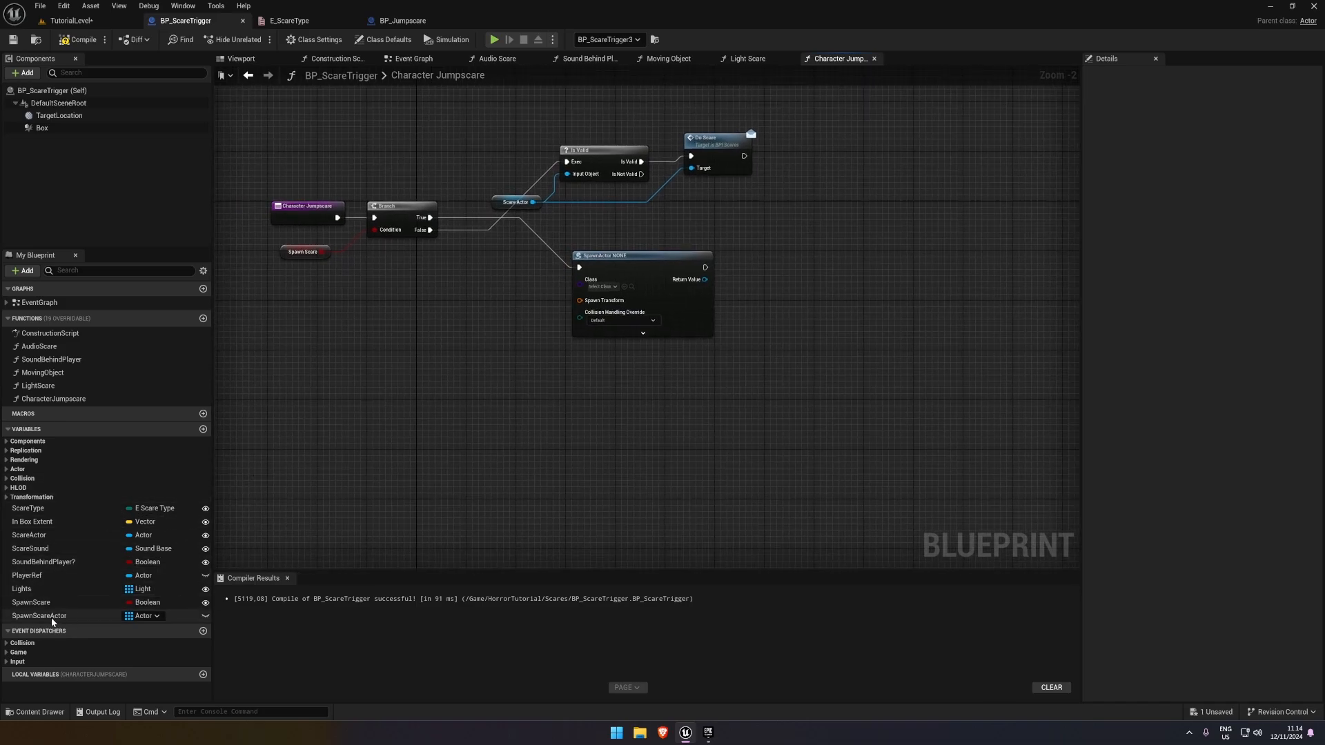
{"action": "left_click", "coordinate": [141, 616]}
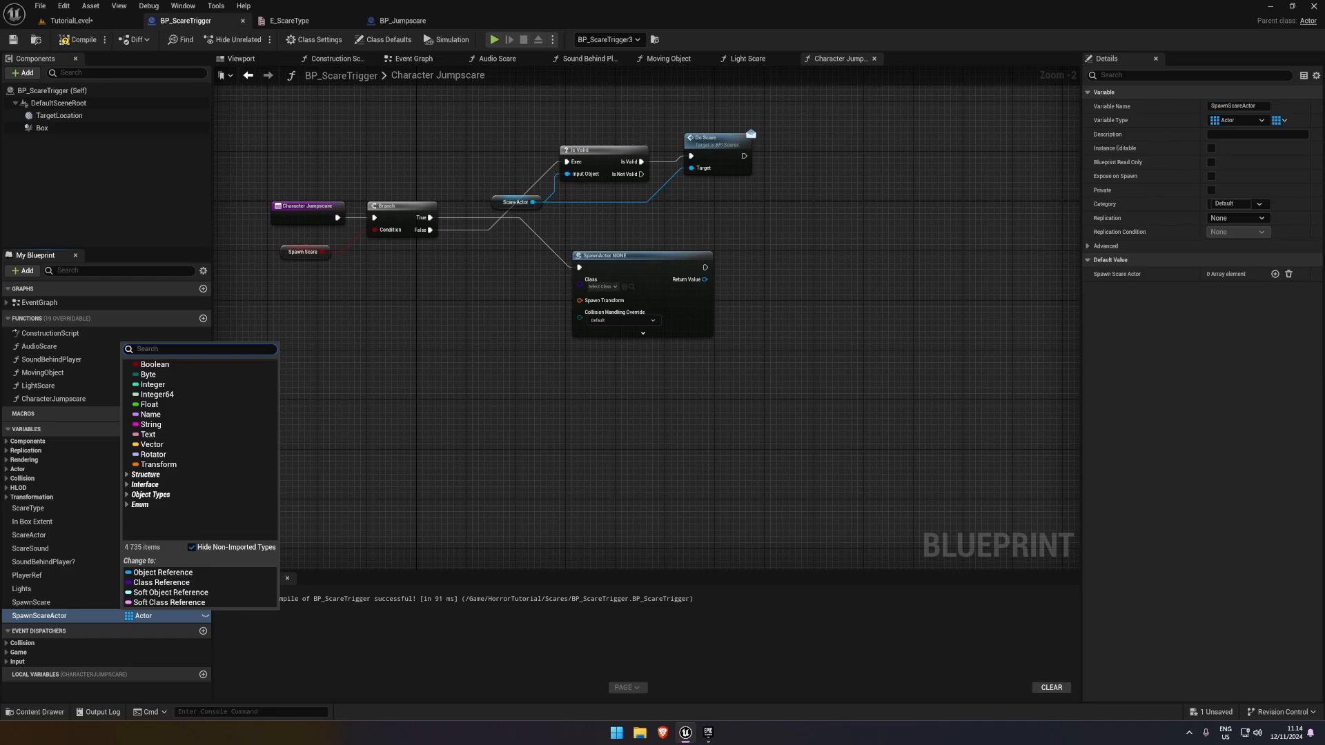
{"action": "left_click", "coordinate": [1281, 121]}
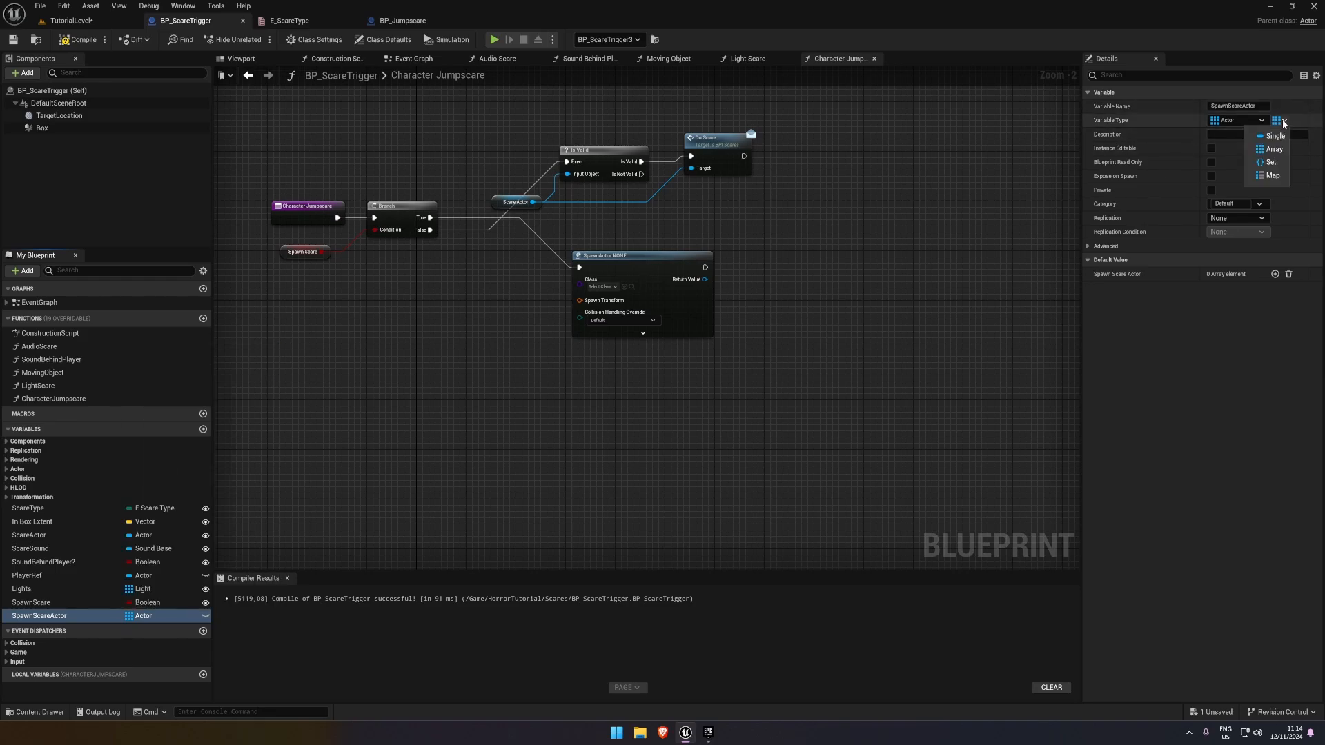
{"action": "left_click", "coordinate": [1273, 137]}
Set the SpawnScareActor variable's type to an Actor class reference and compile the blueprint
{"action": "left_click", "coordinate": [1237, 120]}
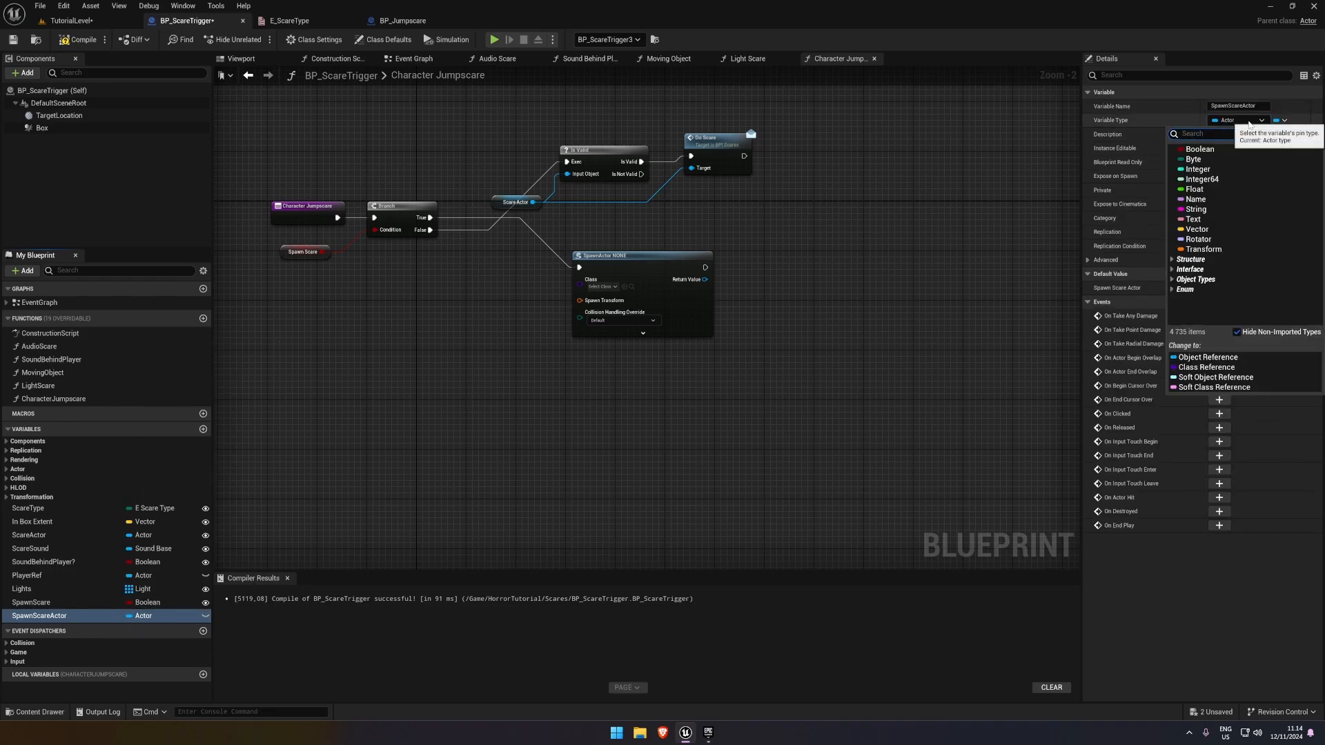
{"action": "left_click", "coordinate": [1236, 120]}
{"action": "left_click", "coordinate": [1236, 120]}
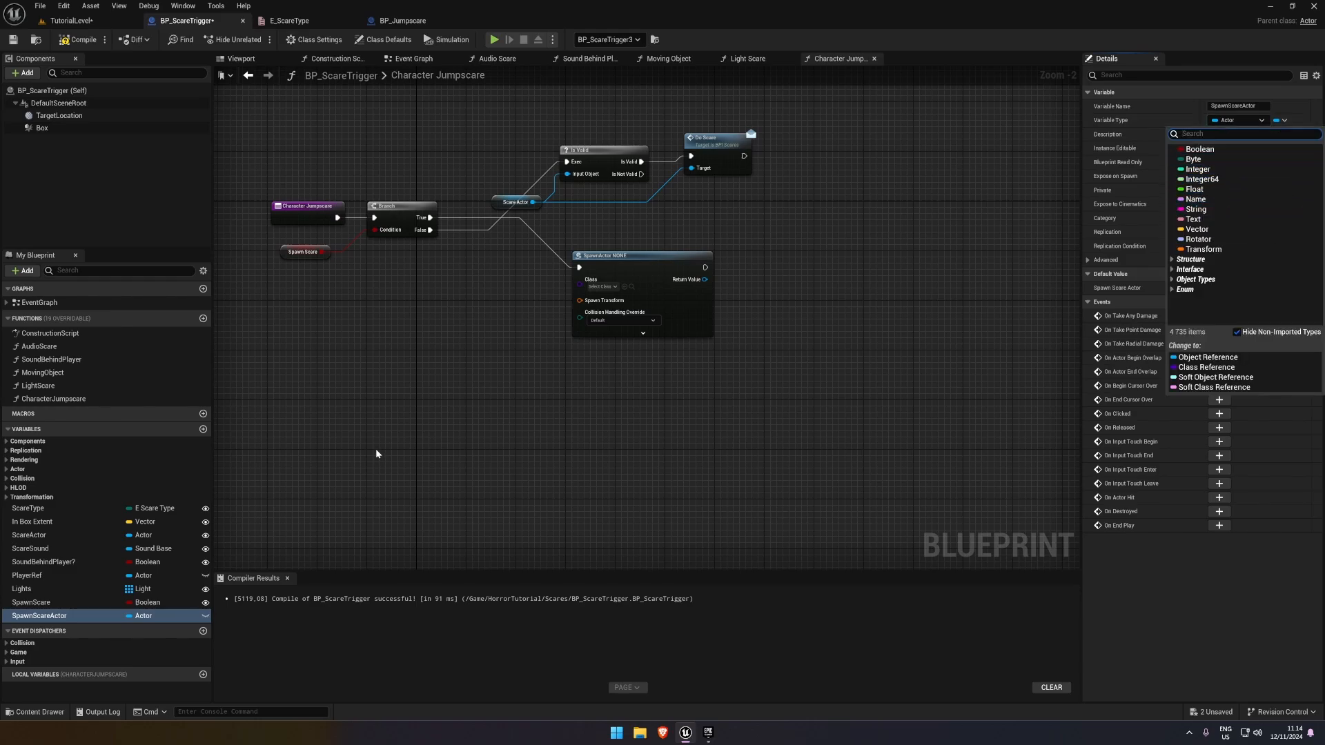
{"action": "left_click", "coordinate": [159, 617]}
{"action": "left_click", "coordinate": [159, 616]}
{"action": "type", "text": "actor"}
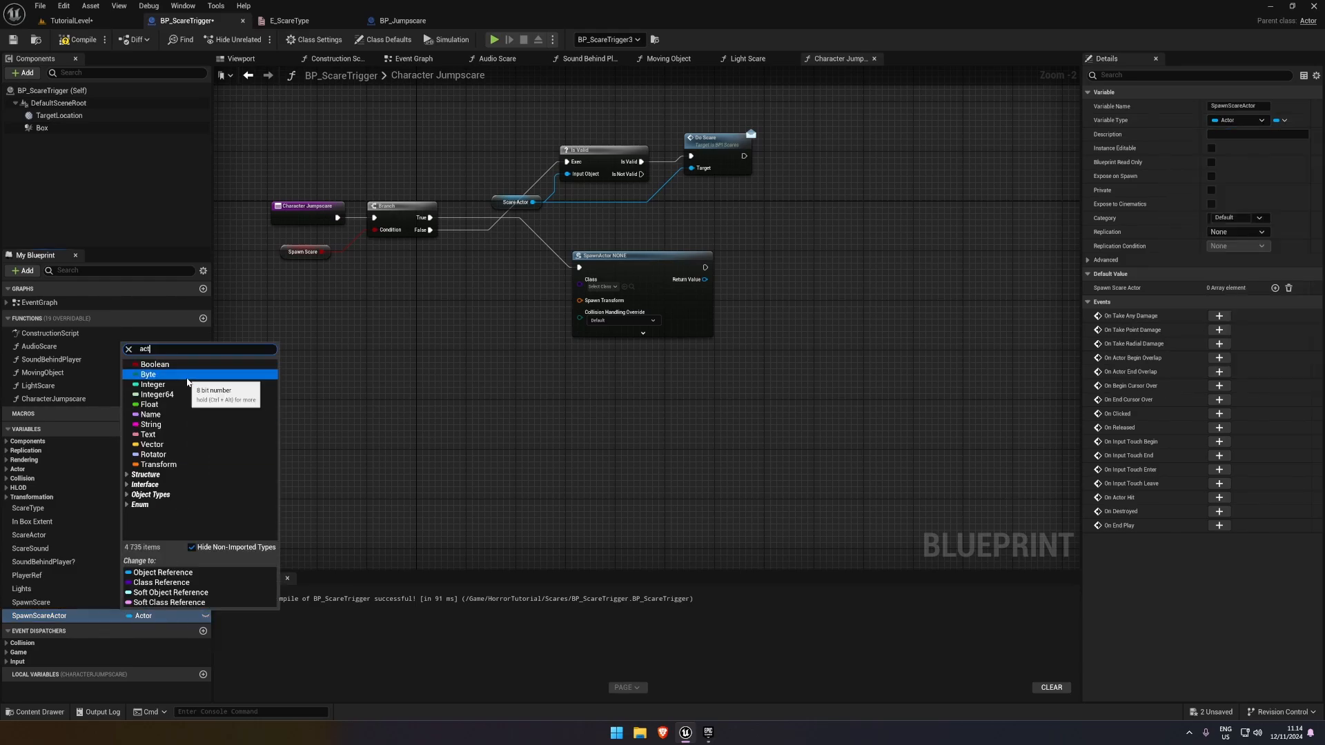
{"action": "mouse_move", "coordinate": [227, 465]}
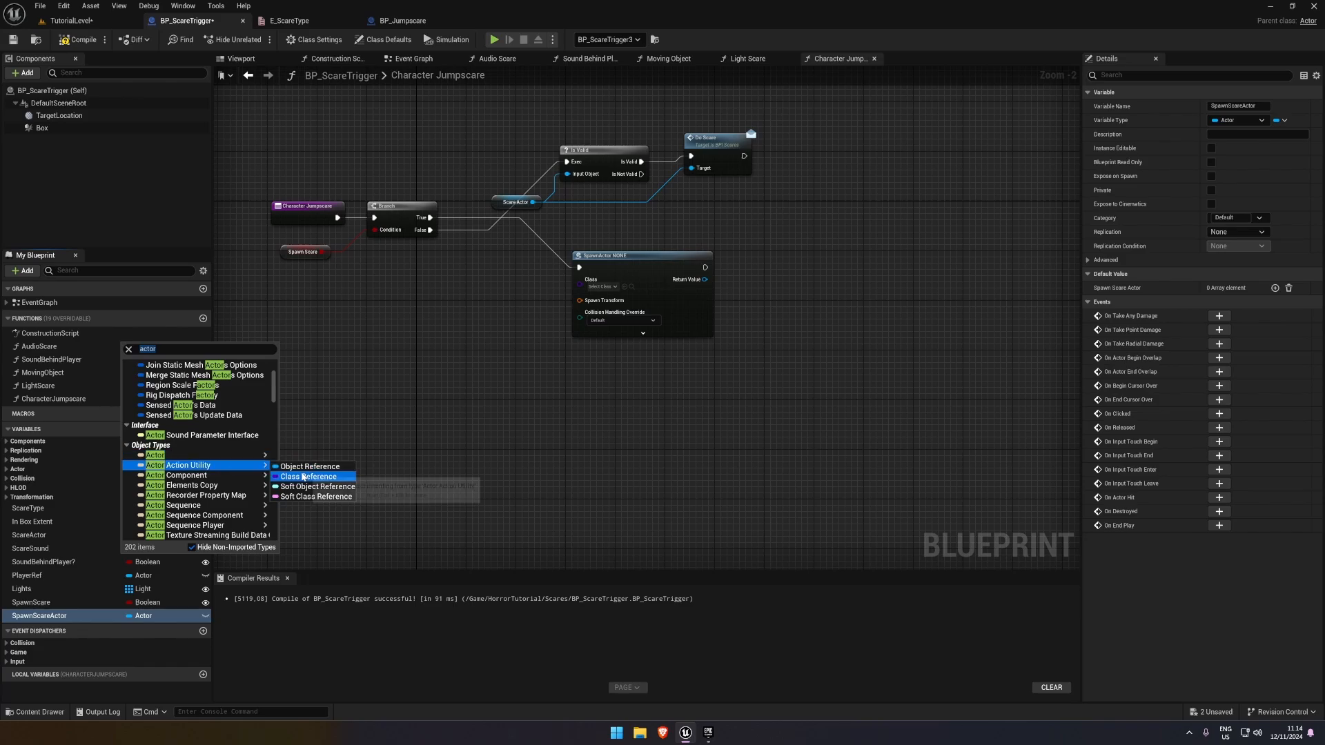
{"action": "left_click", "coordinate": [296, 477]}
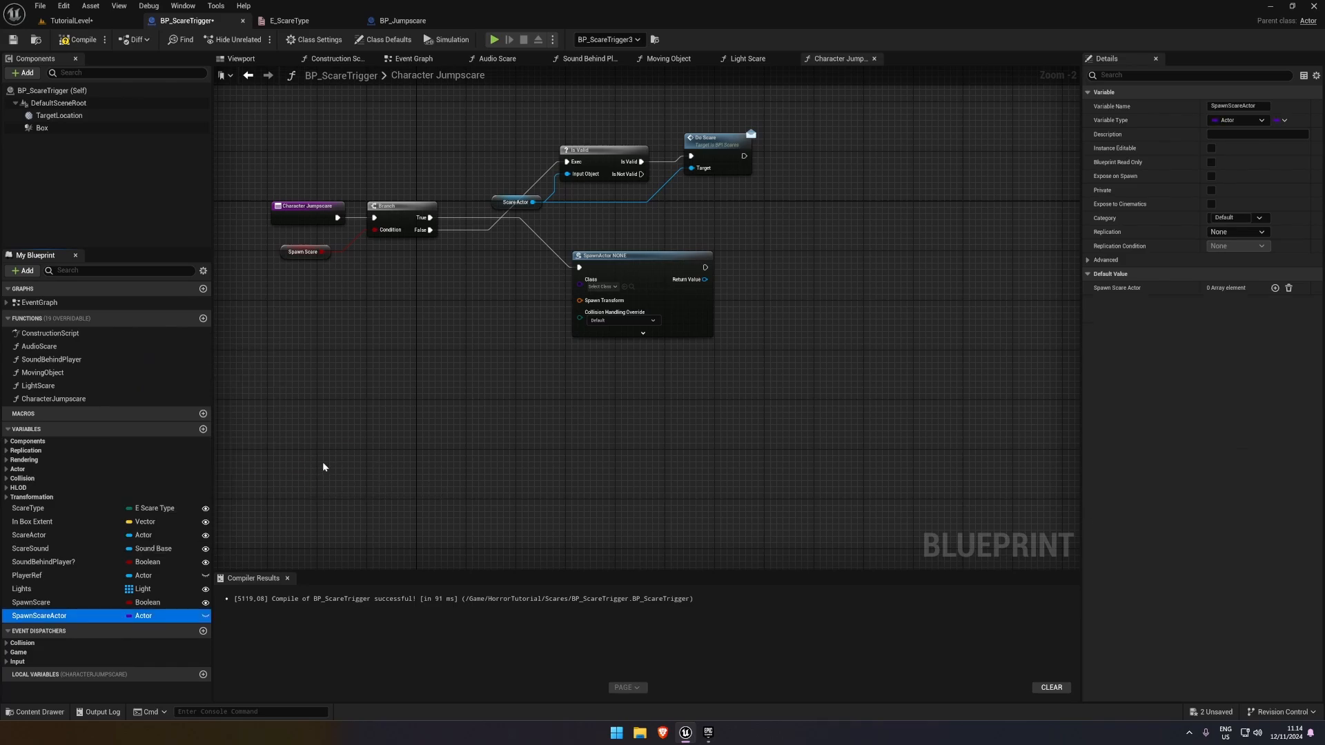
{"action": "left_click", "coordinate": [79, 39]}
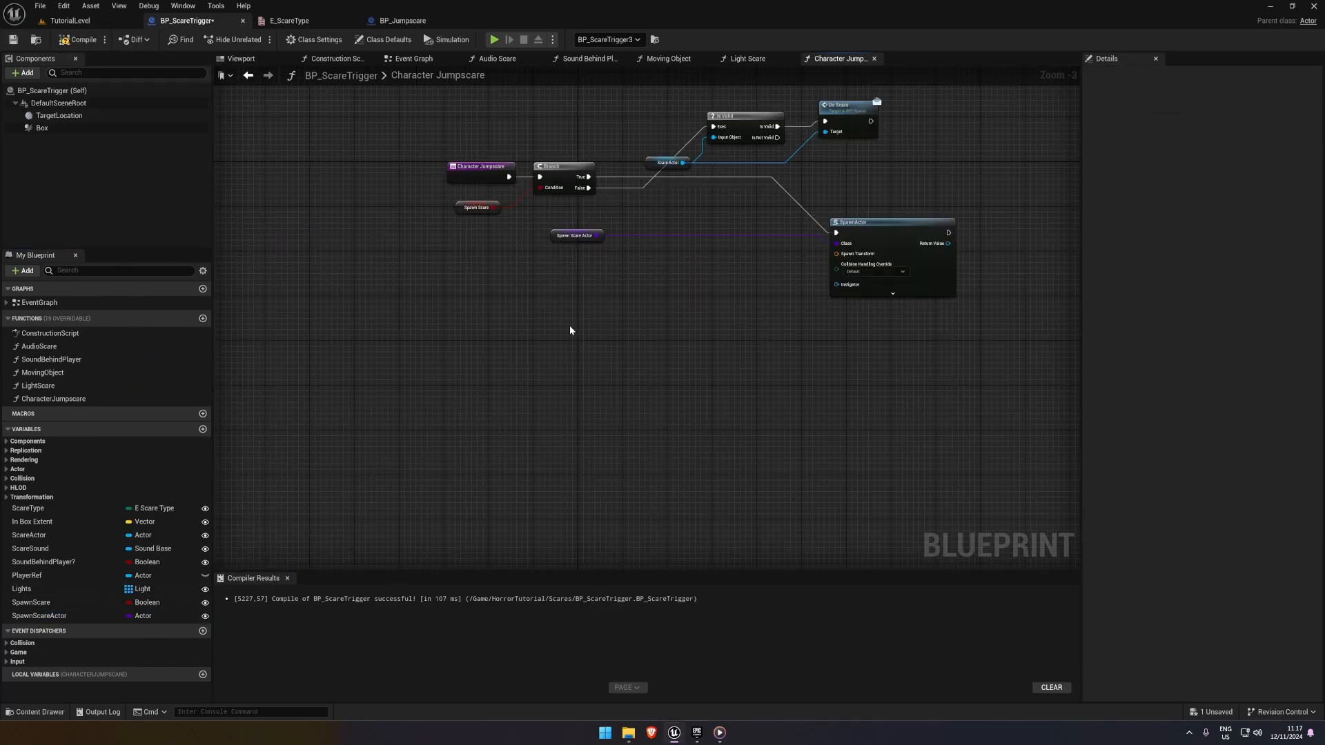
Feed Spawn Scare Actor into the SpawnActor node's Class input, tidy the variable node's position, and compile and save the blueprint
{"action": "right_click_drag", "start_coordinate": [670, 259], "coordinate": [648, 264]}
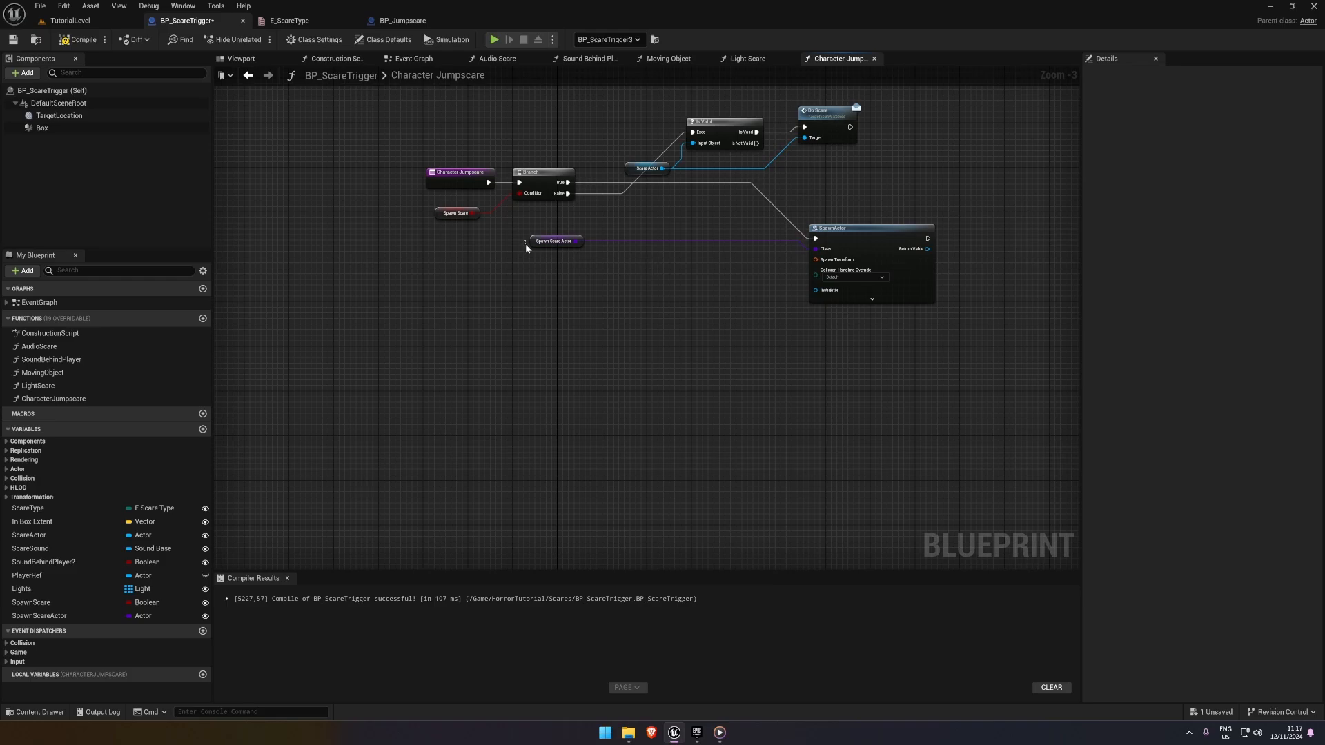
{"action": "left_click_drag", "start_coordinate": [526, 246], "coordinate": [523, 250]}
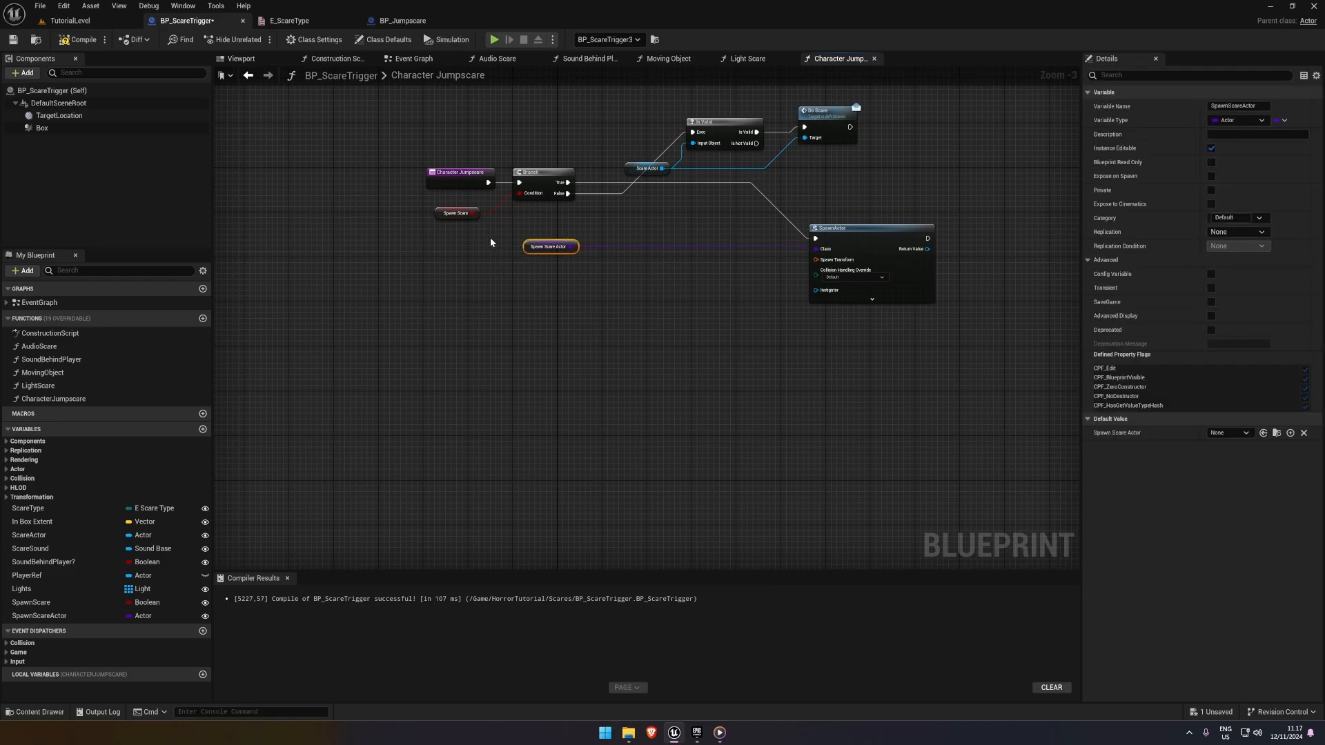
{"action": "left_click", "coordinate": [817, 232]}
{"action": "left_click", "coordinate": [59, 115]}
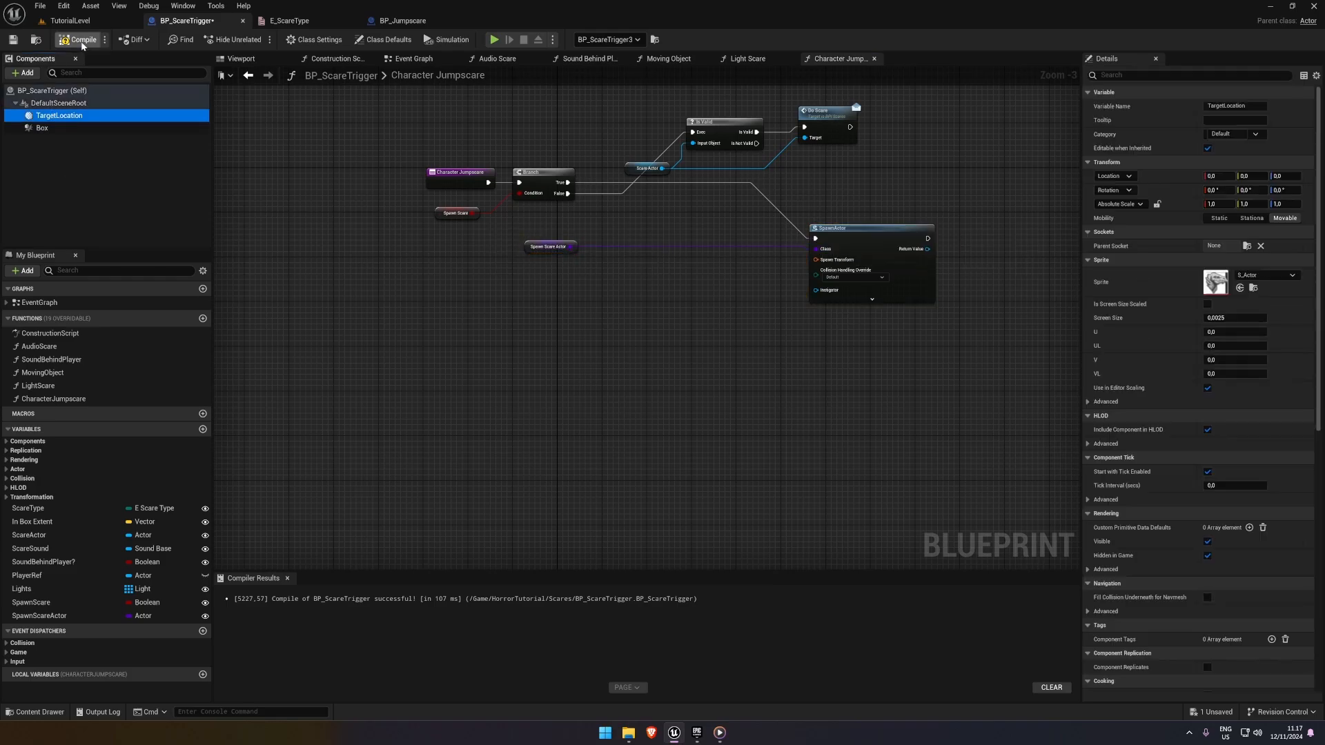
{"action": "key", "text": "ctrl+s"}
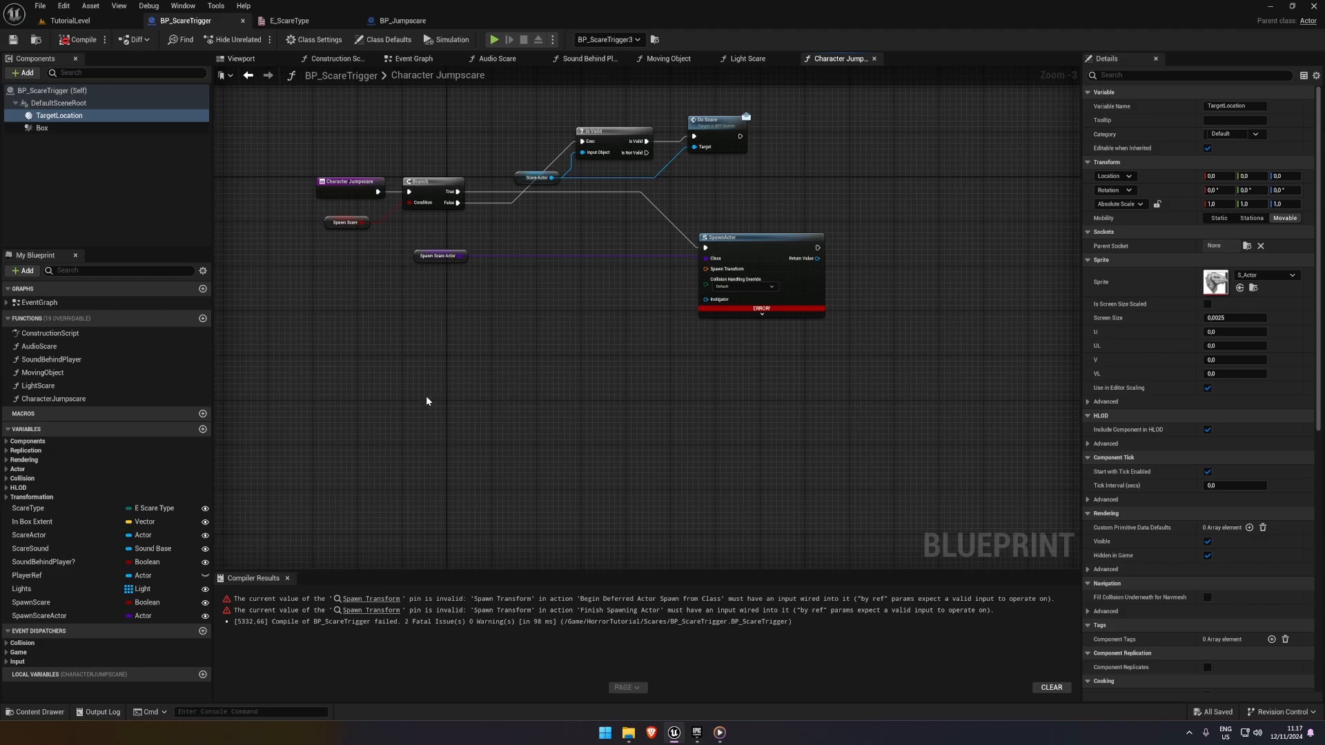
Add a TargetLocation component reference to the function and get its world location
{"action": "left_click_drag", "start_coordinate": [59, 115], "coordinate": [519, 281]}
{"action": "type", "text": "get world loca"}
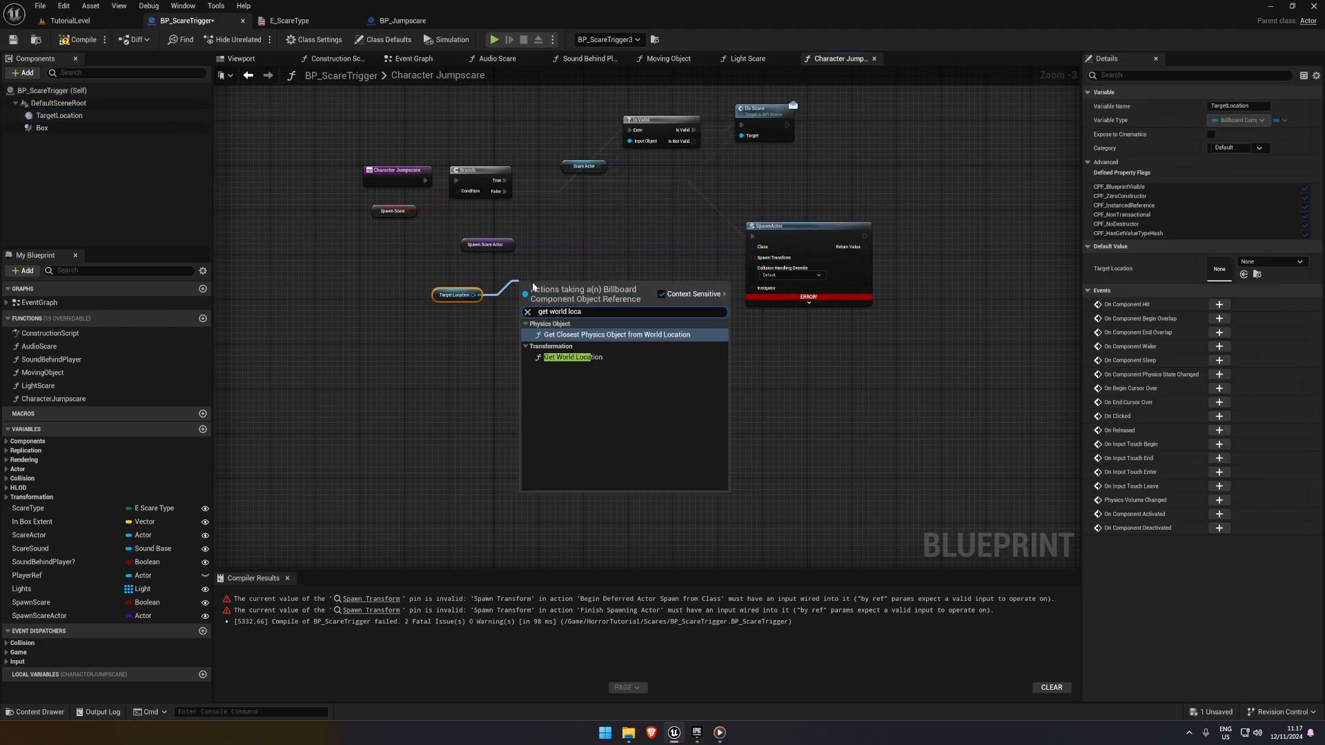
{"action": "key", "text": "Down"}
{"action": "key", "text": "Return"}
{"action": "left_click", "coordinate": [440, 264]}
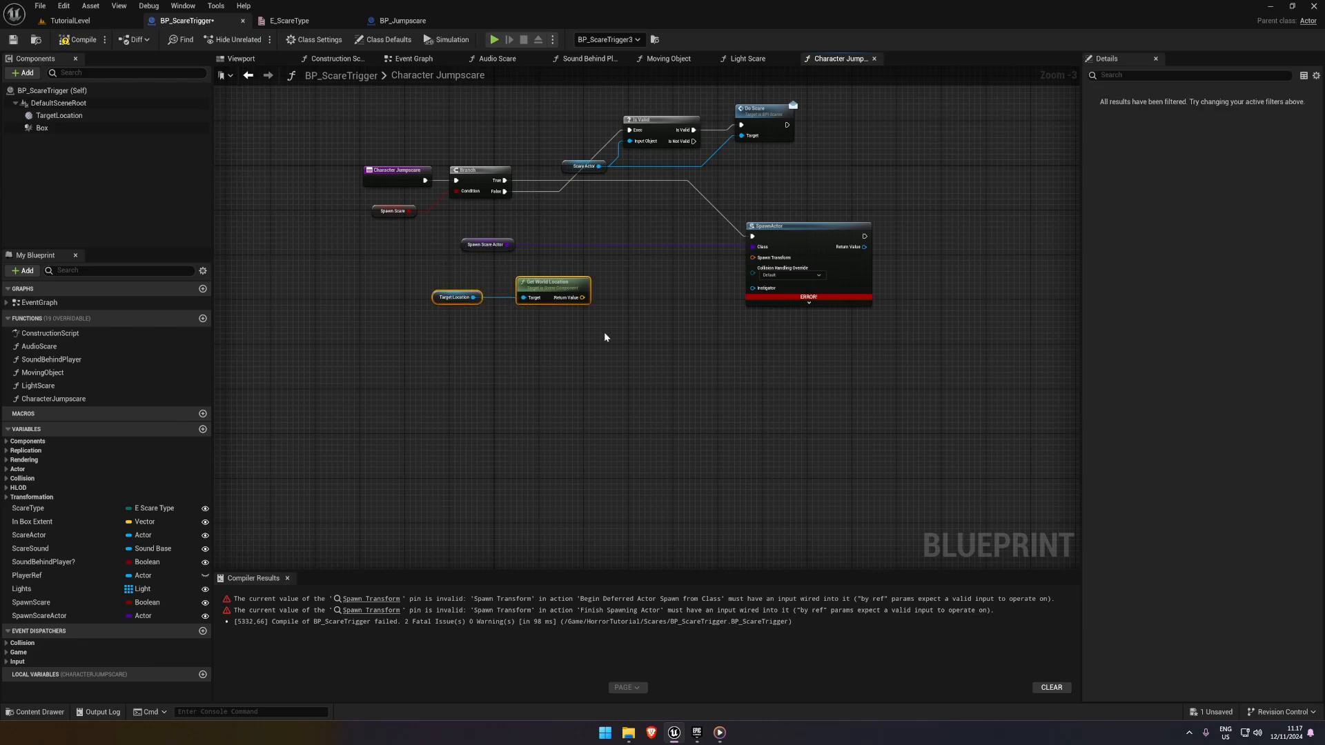
Add a Make Transform node for SpawnActor's Spawn Transform and feed TargetLocation's world location into its Location
{"action": "left_click_drag", "start_coordinate": [753, 257], "coordinate": [675, 295]}
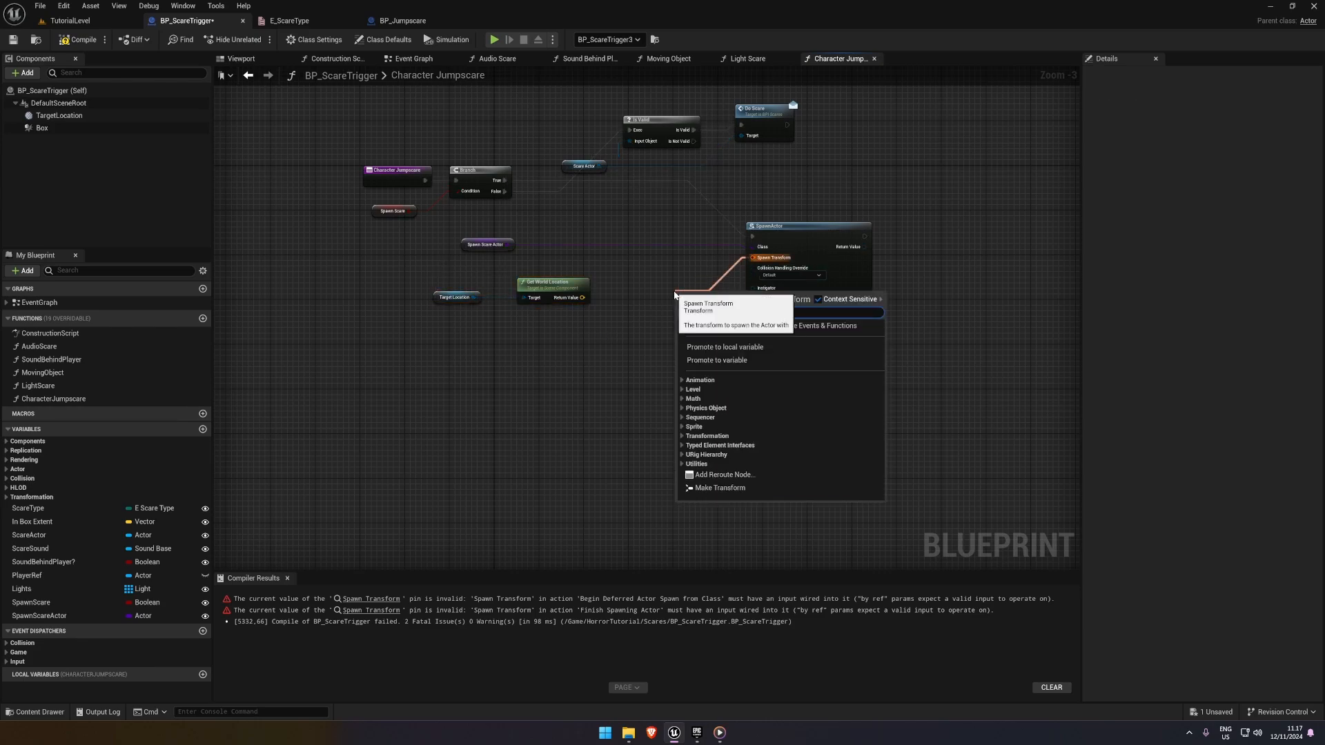
{"action": "type", "text": "make t"}
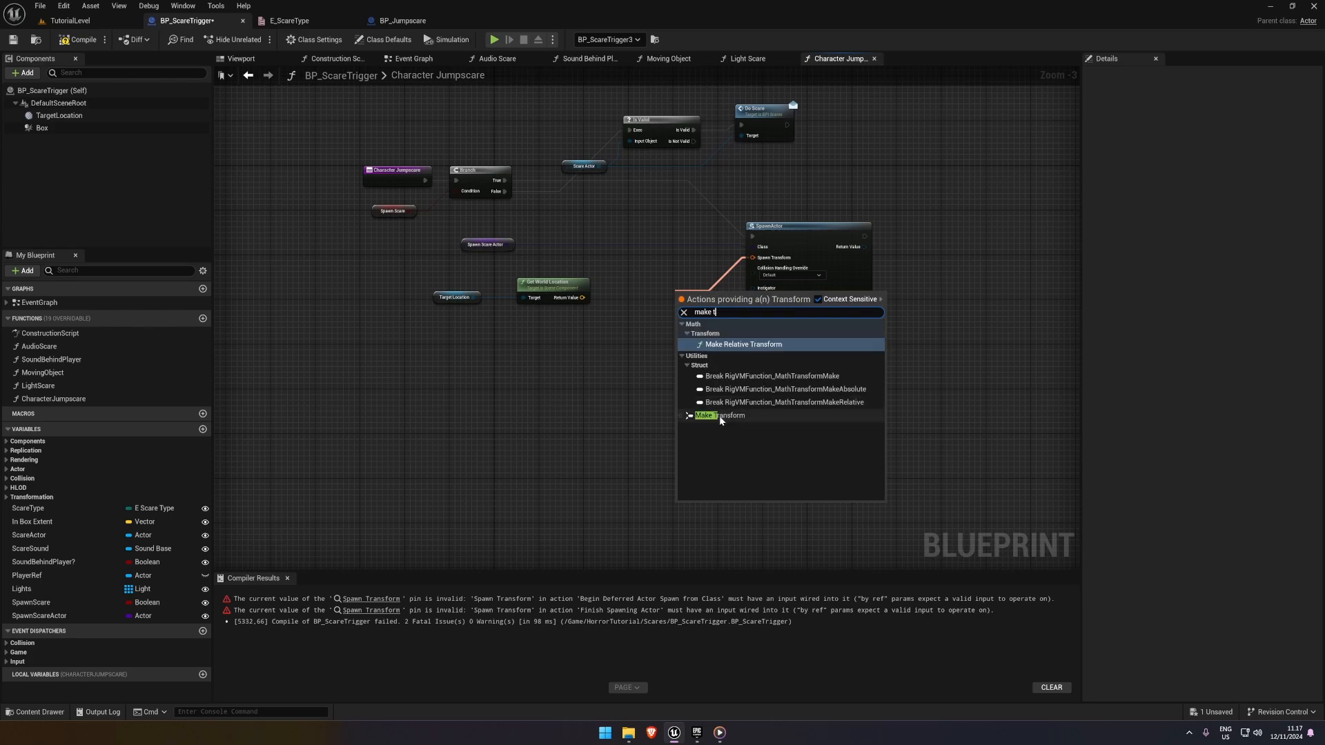
{"action": "left_click", "coordinate": [743, 416]}
{"action": "left_click_drag", "start_coordinate": [799, 228], "coordinate": [900, 227]}
{"action": "left_click_drag", "start_coordinate": [711, 292], "coordinate": [699, 285]}
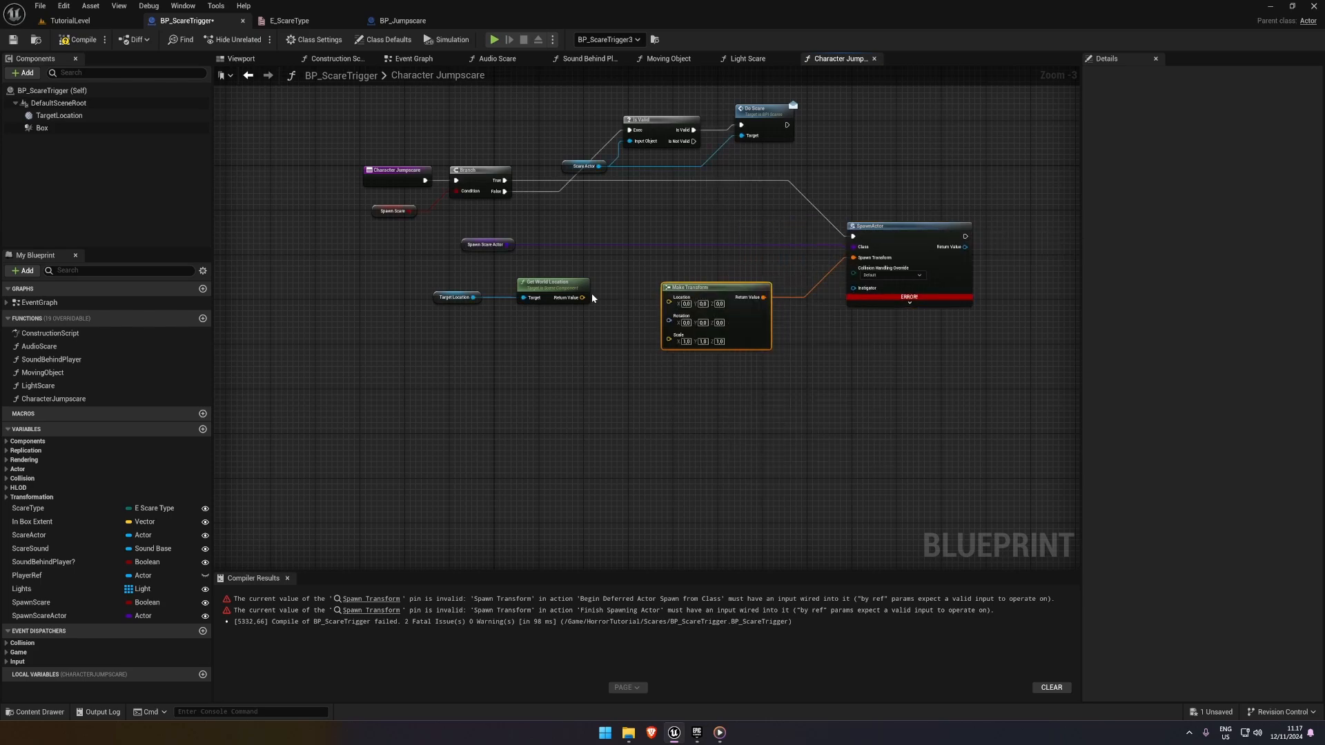
{"action": "left_click_drag", "start_coordinate": [583, 297], "coordinate": [677, 322]}
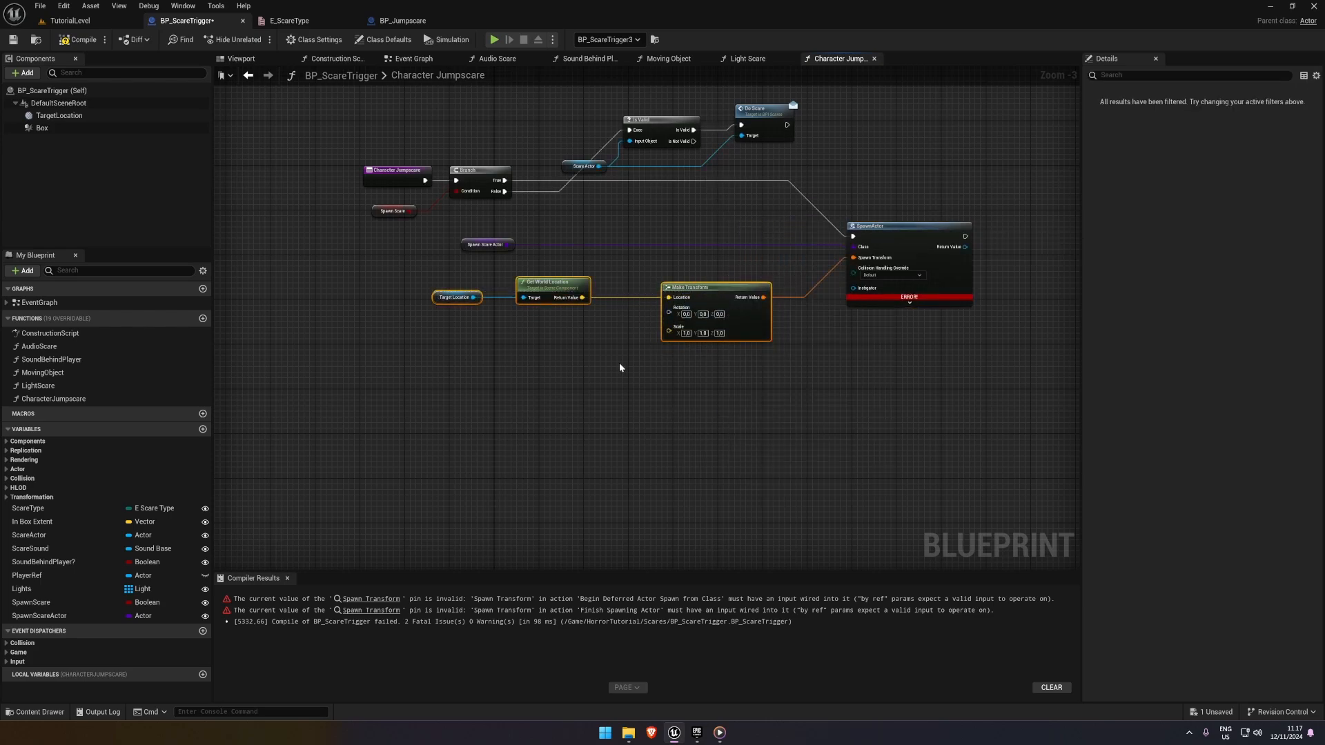
Try adding a Get Player Character node and extending its return value with a look-at node
{"action": "left_click", "coordinate": [613, 368]}
{"action": "right_click_drag", "start_coordinate": [495, 349], "coordinate": [525, 345]}
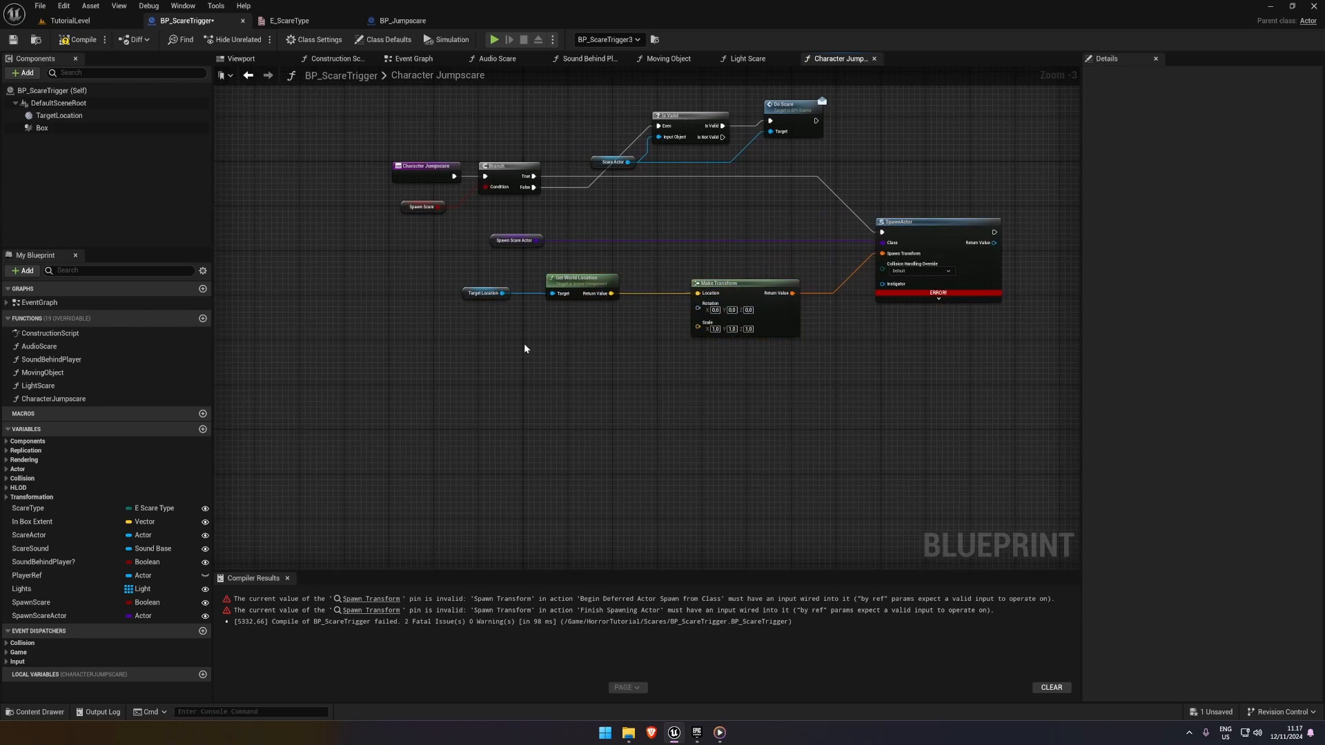
{"action": "right_click", "coordinate": [385, 361]}
{"action": "type", "text": "get player c"}
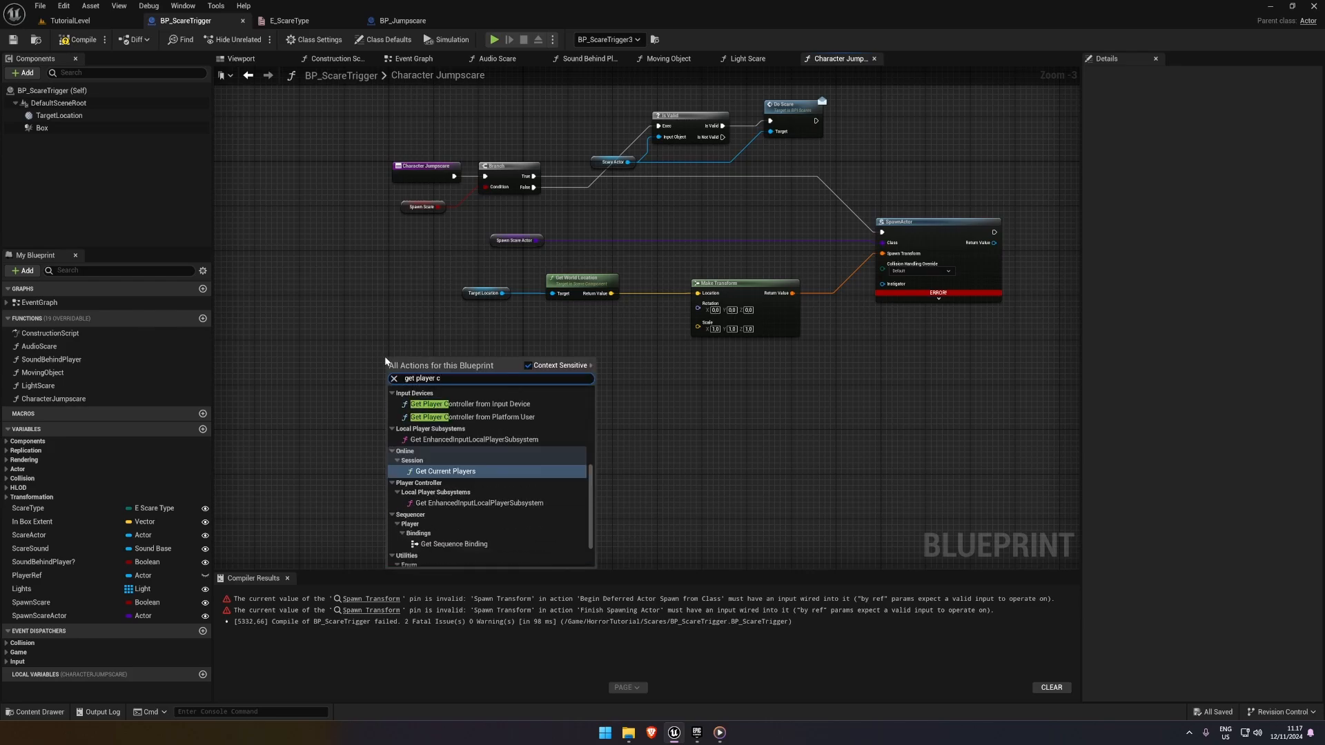
{"action": "type", "text": "hart"}
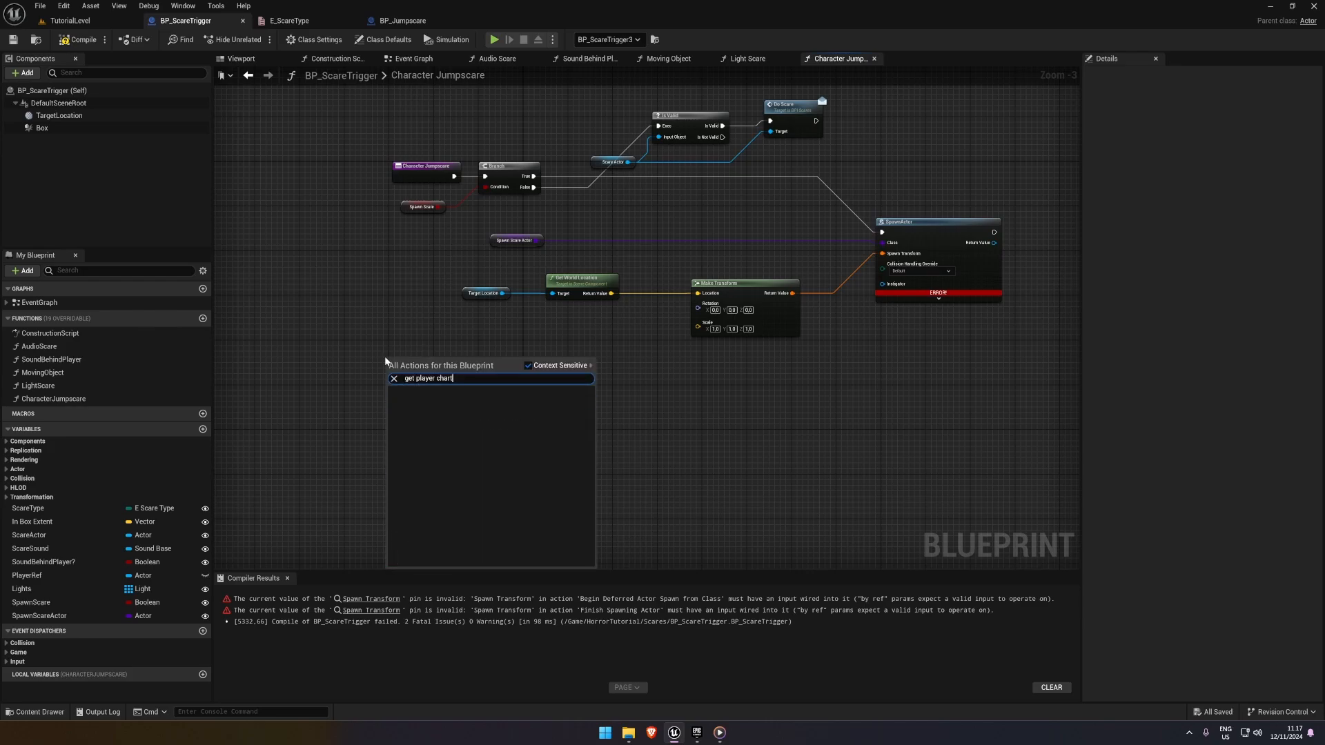
{"action": "key", "text": "BackSpace"}
{"action": "key", "text": "Return"}
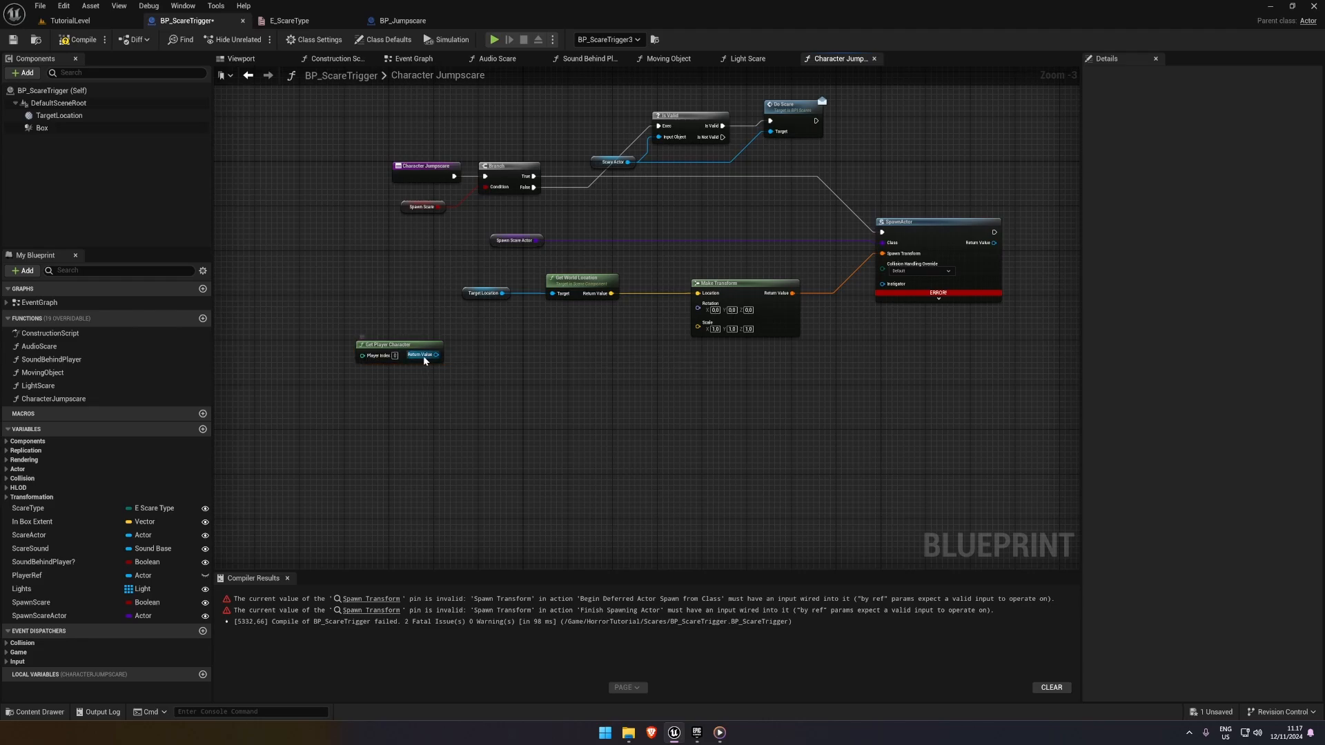
{"action": "left_click_drag", "start_coordinate": [507, 351], "coordinate": [506, 352]}
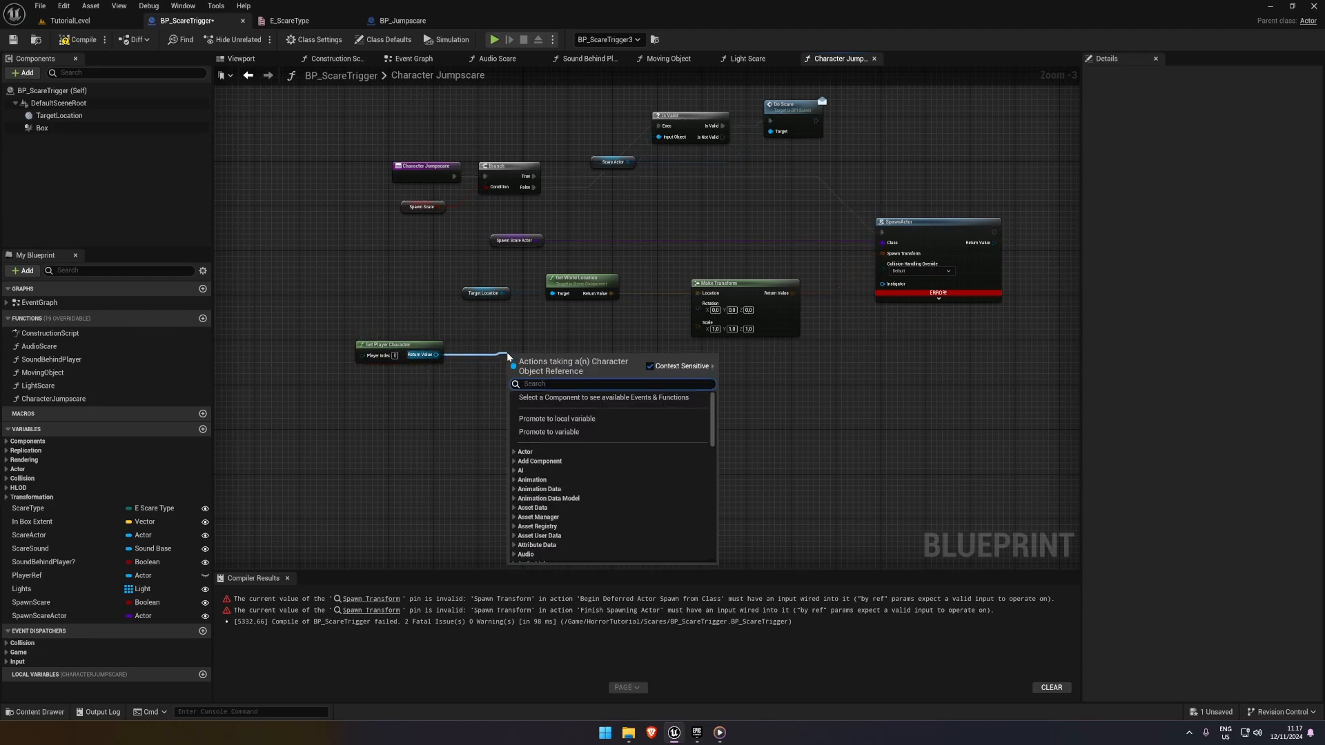
{"action": "type", "text": "find look"}
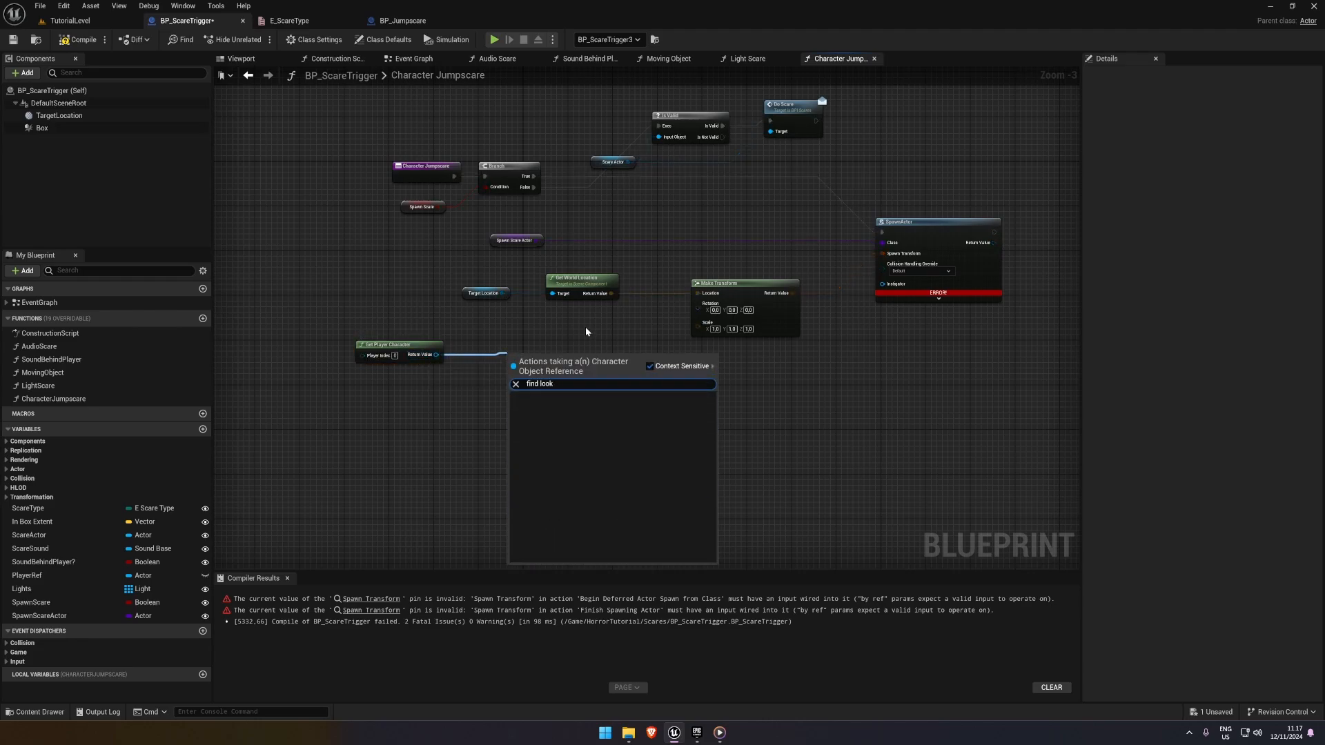
{"action": "key", "text": "Escape"}
Try driving Make Transform's Rotation with a Find Look at Rotation node, and delete it together with Get Player Character
{"action": "left_click_drag", "start_coordinate": [697, 308], "coordinate": [595, 351]}
{"action": "type", "text": "fn"}
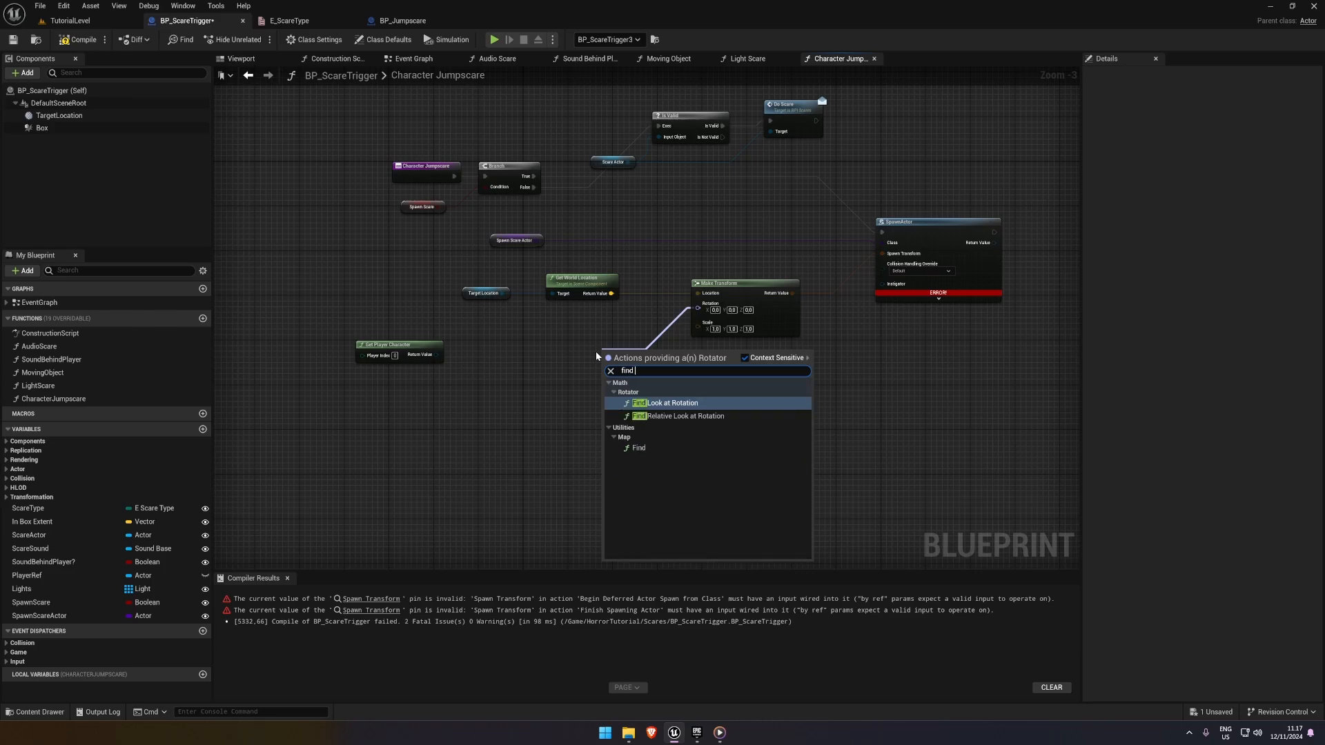
{"action": "key", "text": "Return"}
{"action": "left_click_drag", "start_coordinate": [618, 347], "coordinate": [595, 342]}
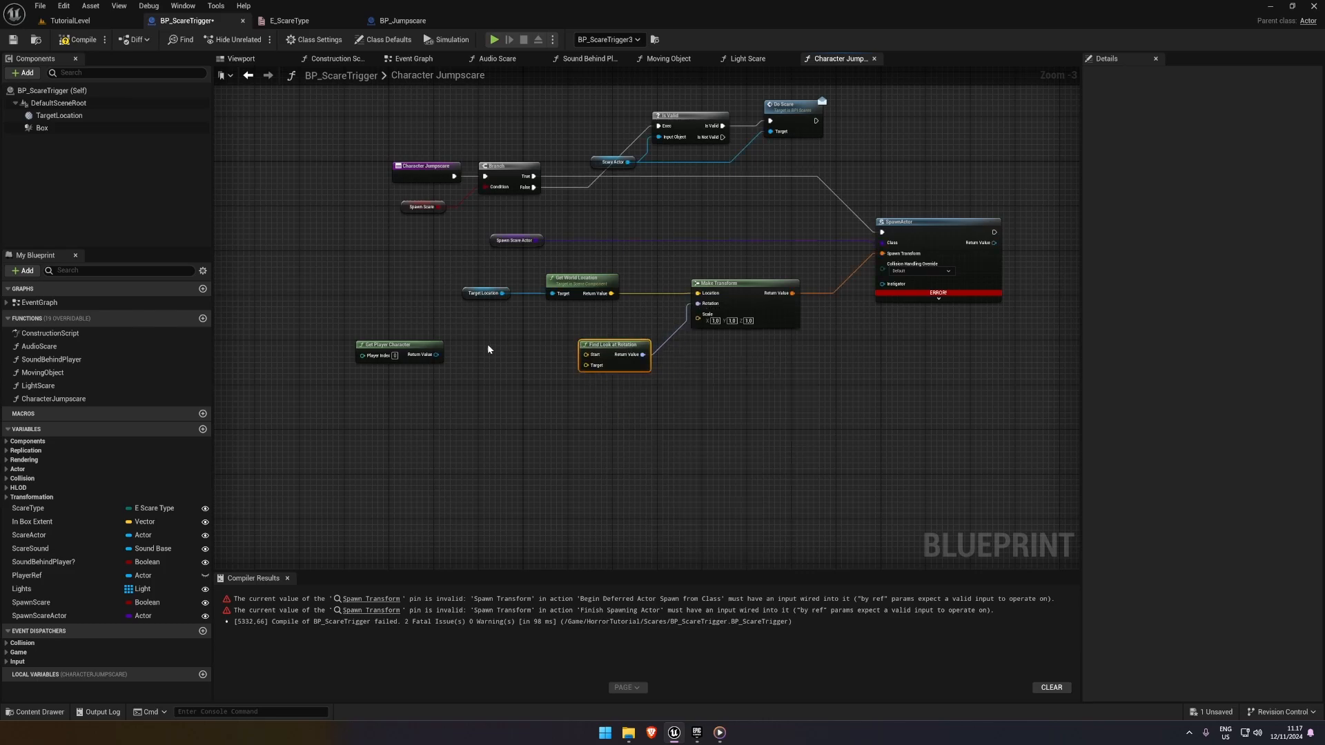
{"action": "left_click_drag", "start_coordinate": [400, 344], "coordinate": [395, 338]}
{"action": "left_click_drag", "start_coordinate": [603, 344], "coordinate": [628, 353]}
{"action": "left_click", "coordinate": [523, 339]}
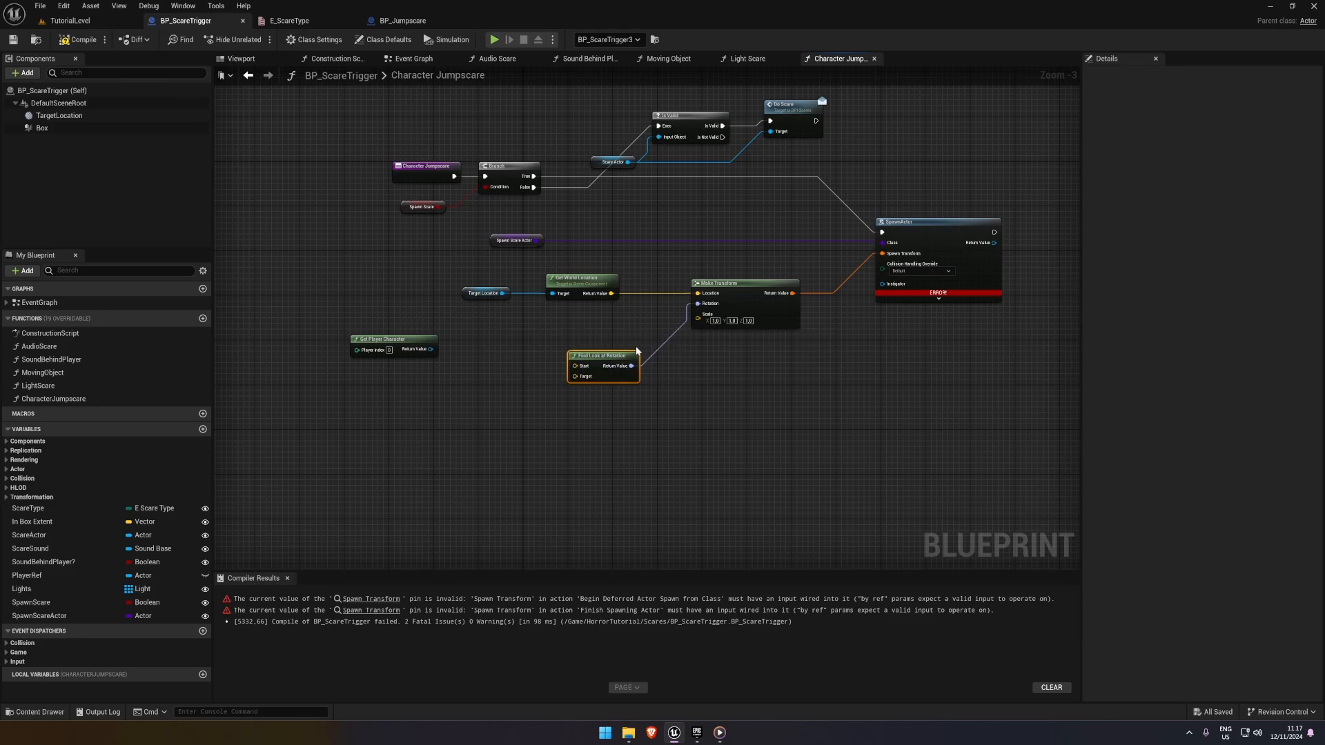
{"action": "left_click_drag", "start_coordinate": [363, 352], "coordinate": [363, 352]}
{"action": "right_click_drag", "start_coordinate": [706, 405], "coordinate": [617, 395]}
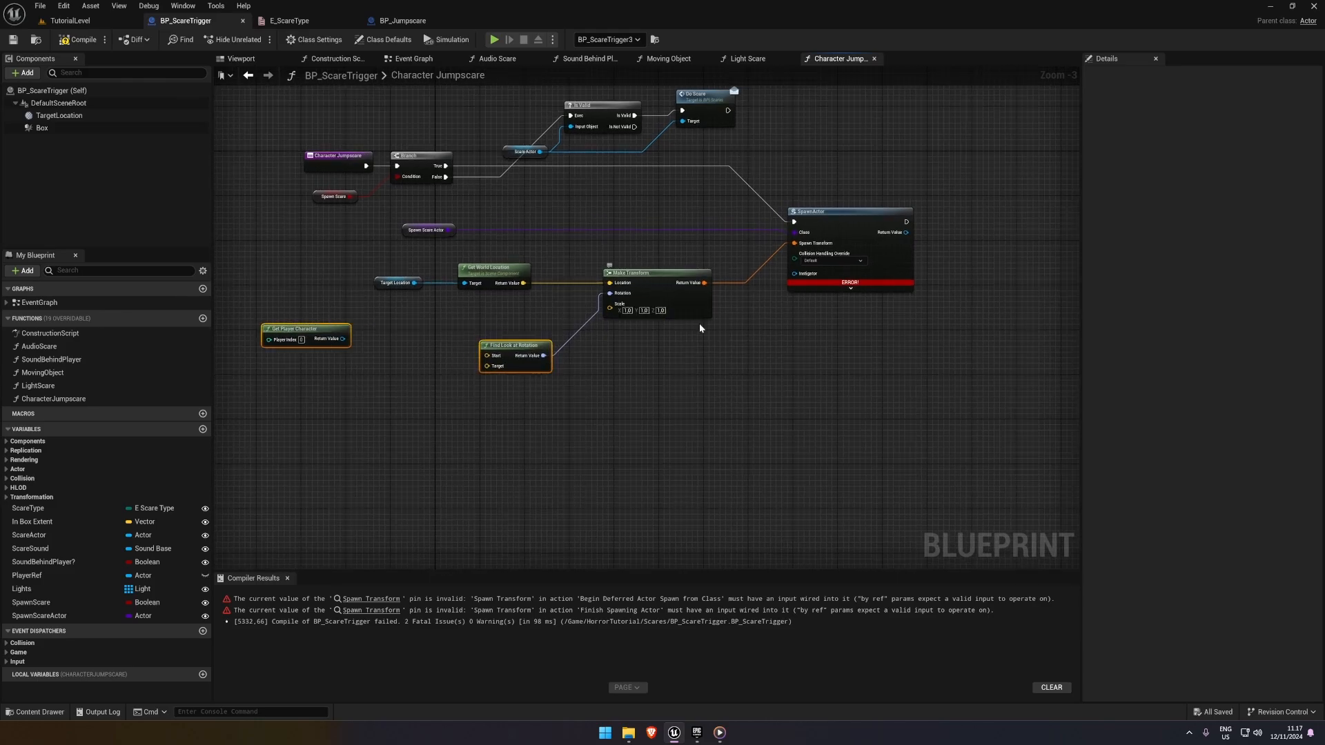
{"action": "key", "text": "Delete"}
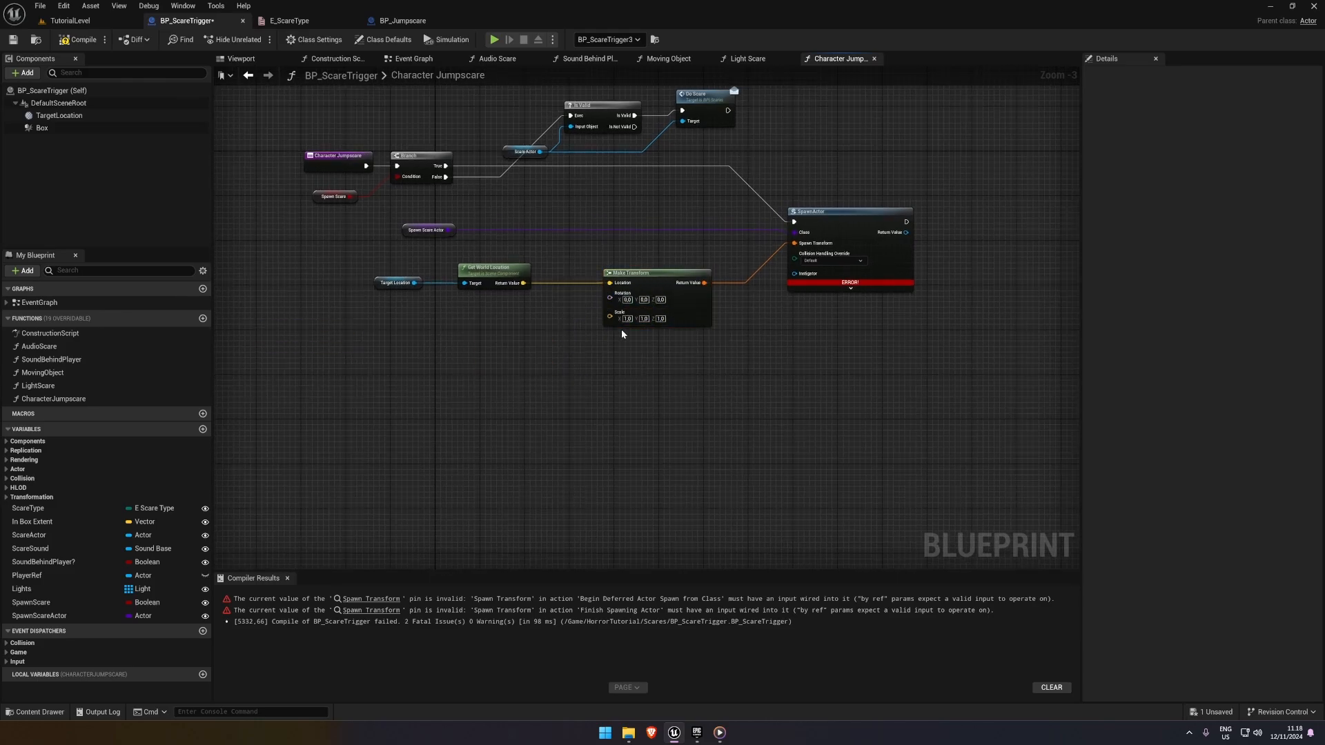
Add a Set Actor Rotation node targeting SpawnActor's Return Value and line it up after the SpawnActor node
{"action": "right_click_drag", "start_coordinate": [627, 313], "coordinate": [502, 337]}
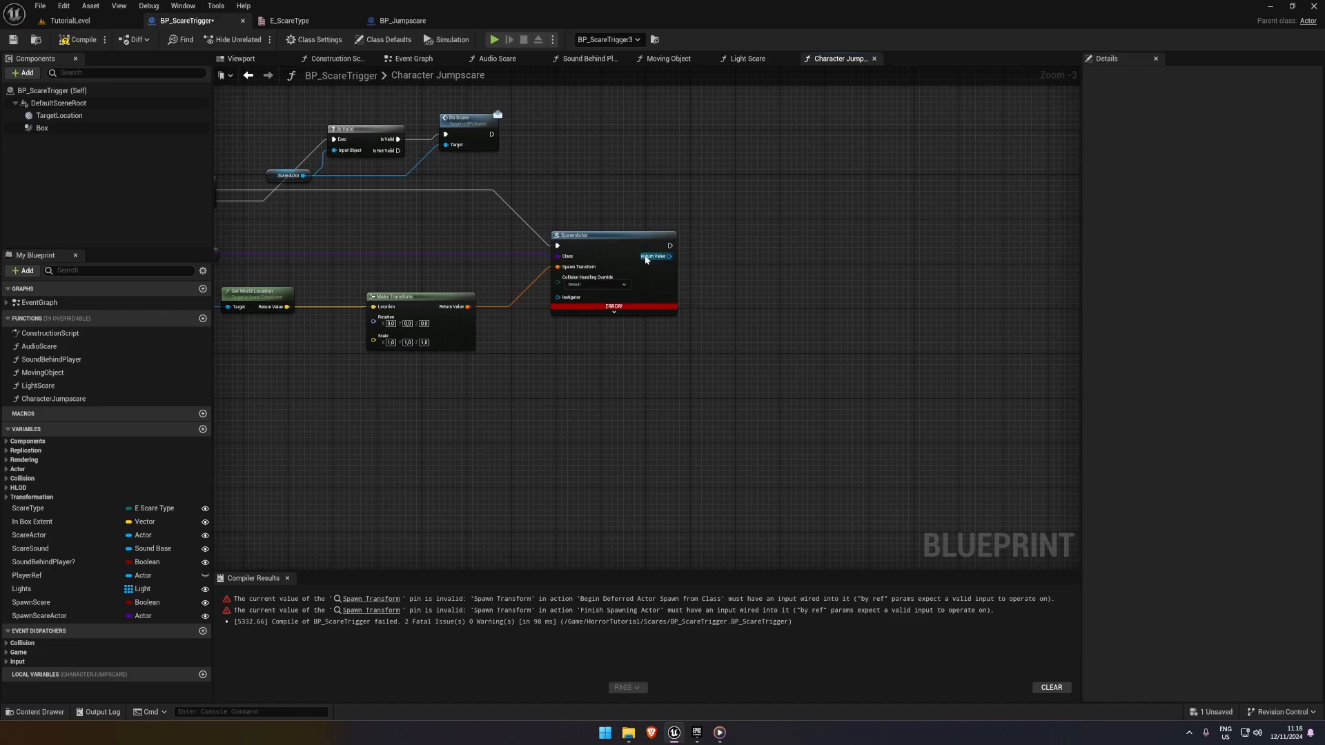
{"action": "left_click_drag", "start_coordinate": [634, 242], "coordinate": [737, 254]}
{"action": "type", "text": "set acto"}
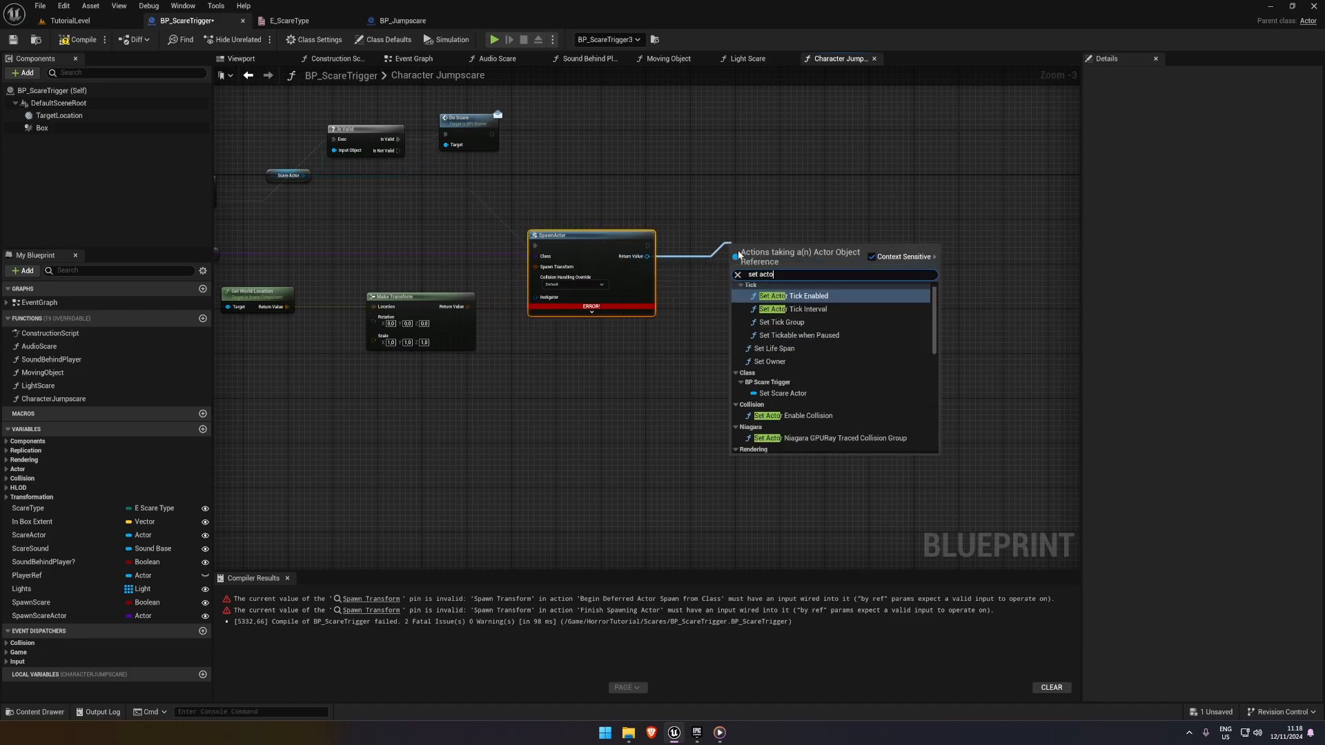
{"action": "type", "text": "r rotati"}
{"action": "key", "text": "Return"}
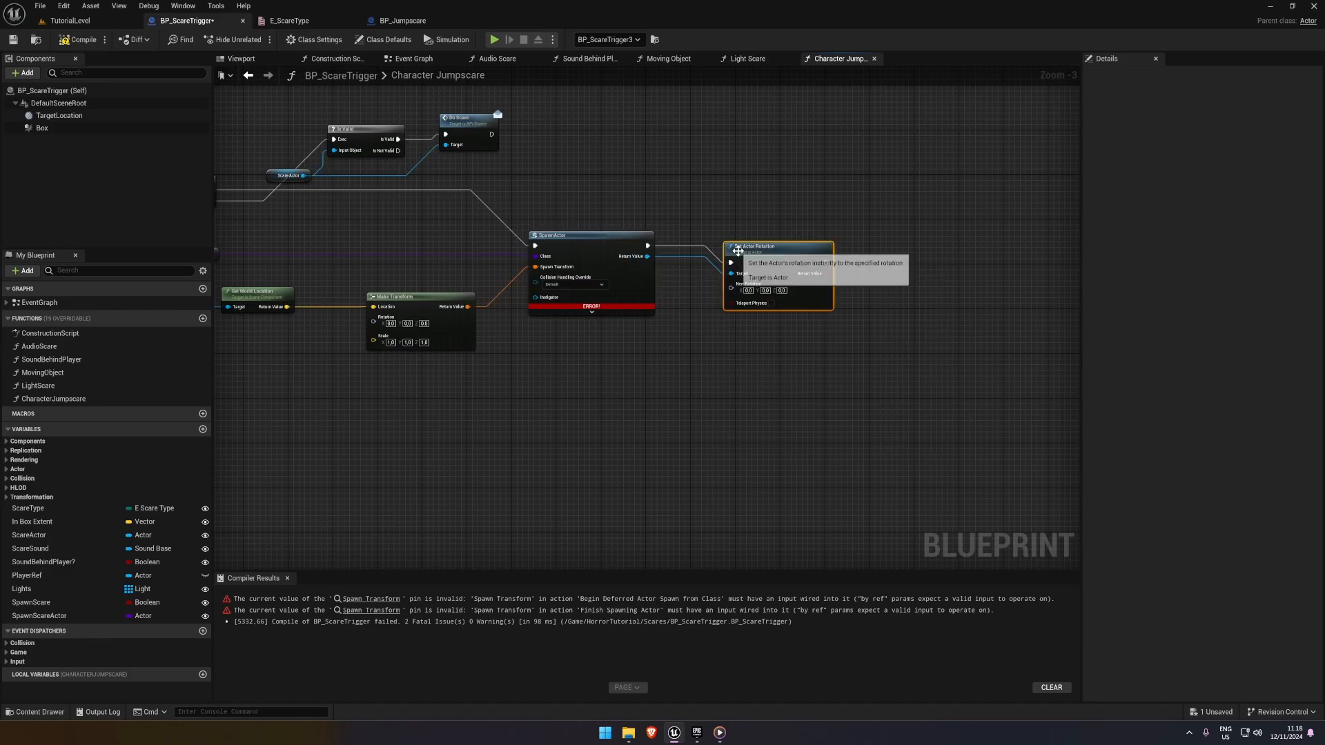
{"action": "left_click_drag", "start_coordinate": [764, 255], "coordinate": [830, 241]}
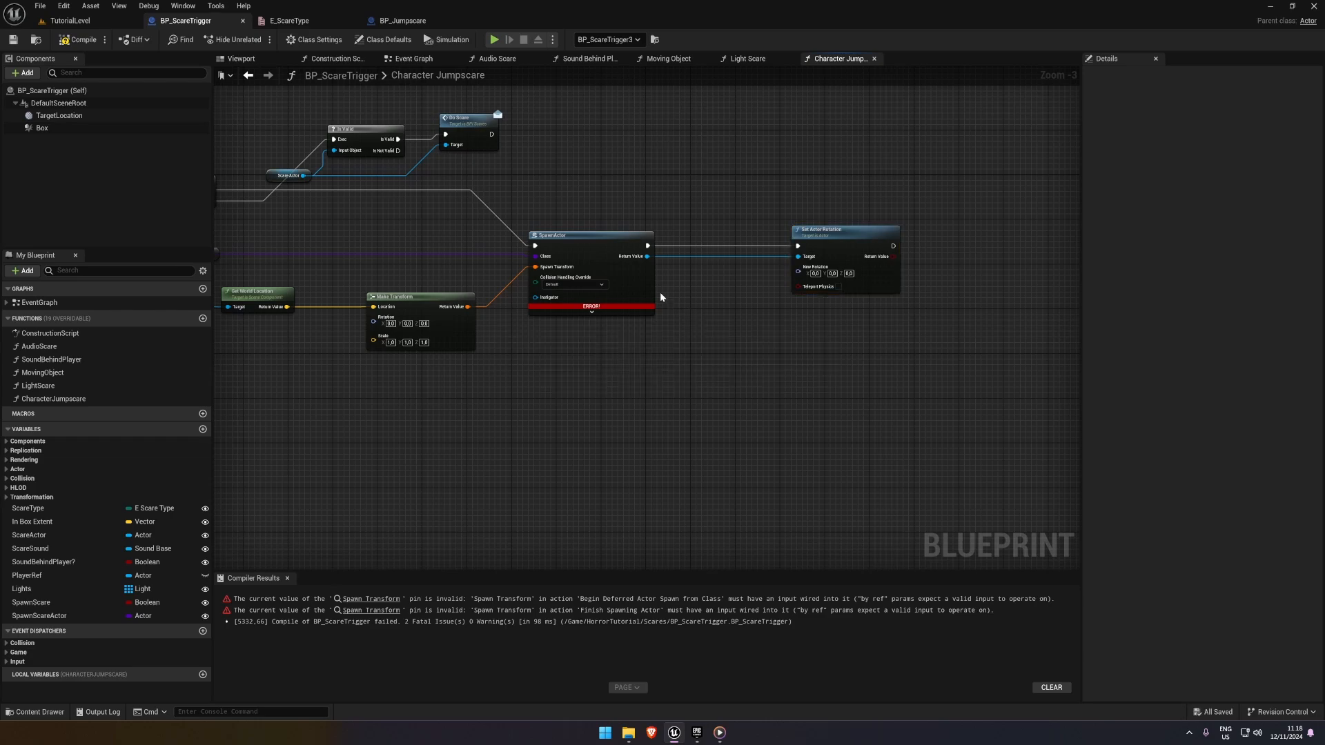
Add a Get Actor Location node for the spawned actor and move Set Actor Rotation farther along to make room
{"action": "left_click_drag", "start_coordinate": [647, 256], "coordinate": [685, 280]}
{"action": "type", "text": "get wor"}
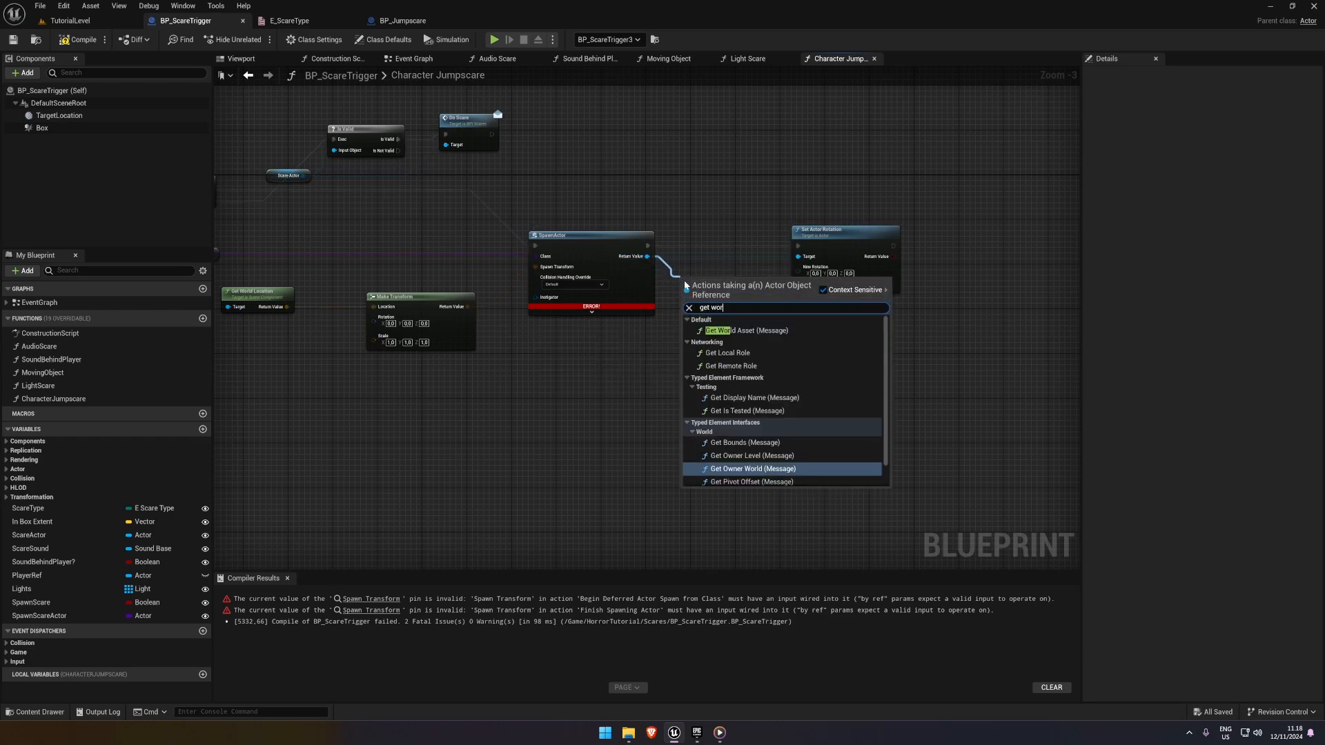
{"action": "type", "text": "ld l"}
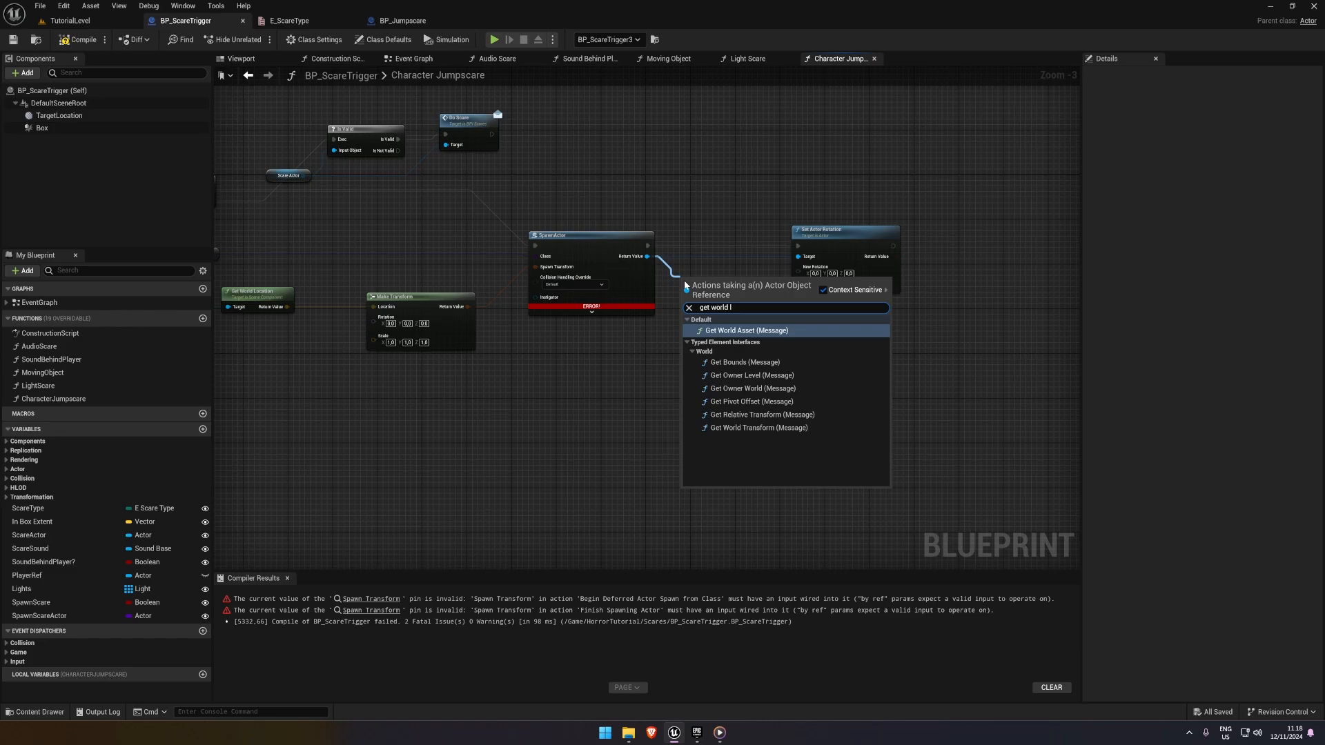
{"action": "key", "text": "BackSpace"}
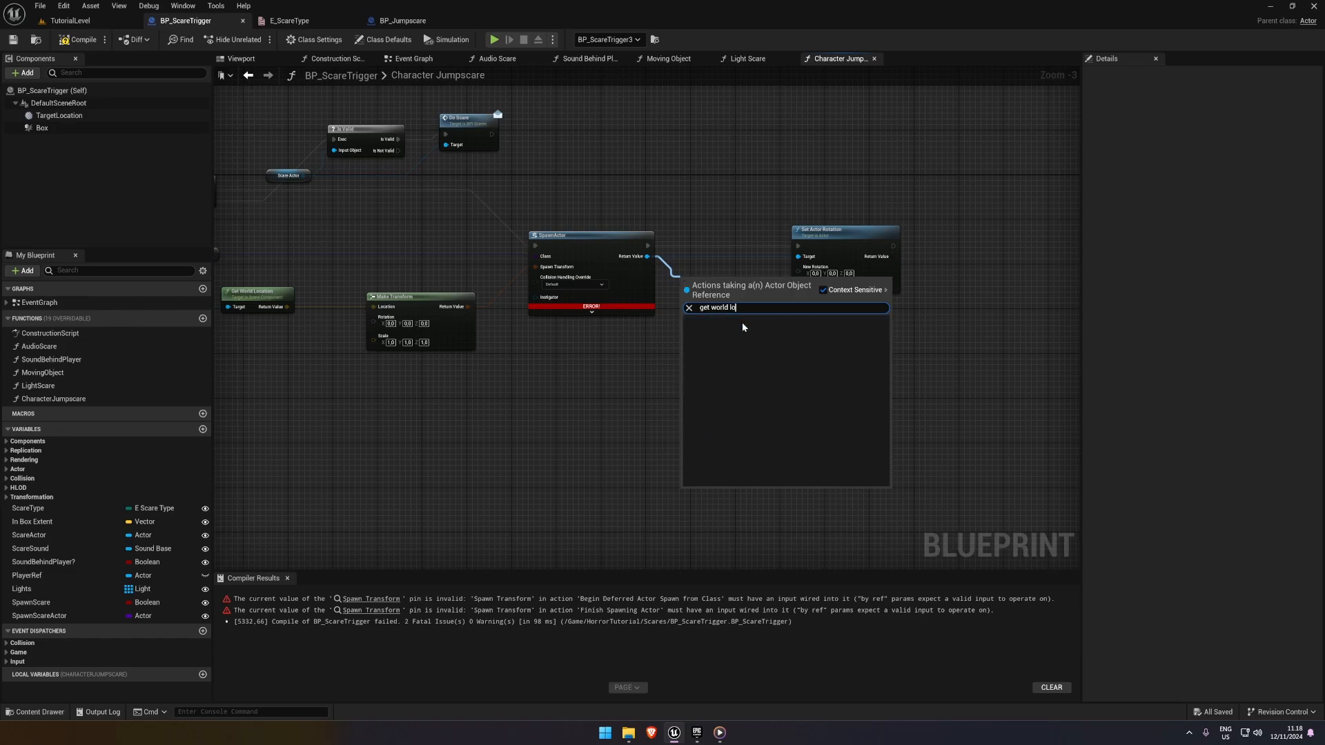
{"action": "key", "text": "BackSpace"}
{"action": "key", "text": "BackSpace"}
{"action": "key", "text": "BackSpace"}
{"action": "key", "text": "BackSpace"}
{"action": "key", "text": "BackSpace"}
{"action": "key", "text": "BackSpace"}
{"action": "type", "text": "location"}
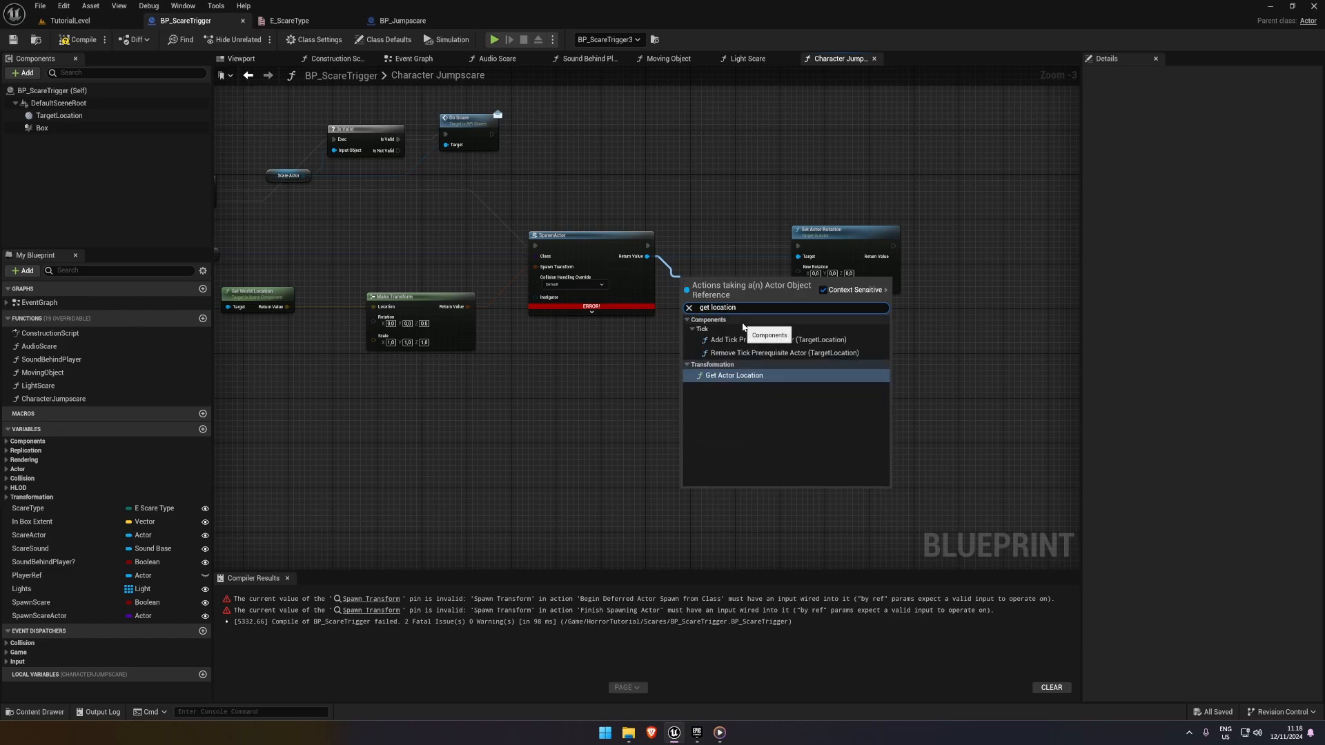
{"action": "key", "text": "Return"}
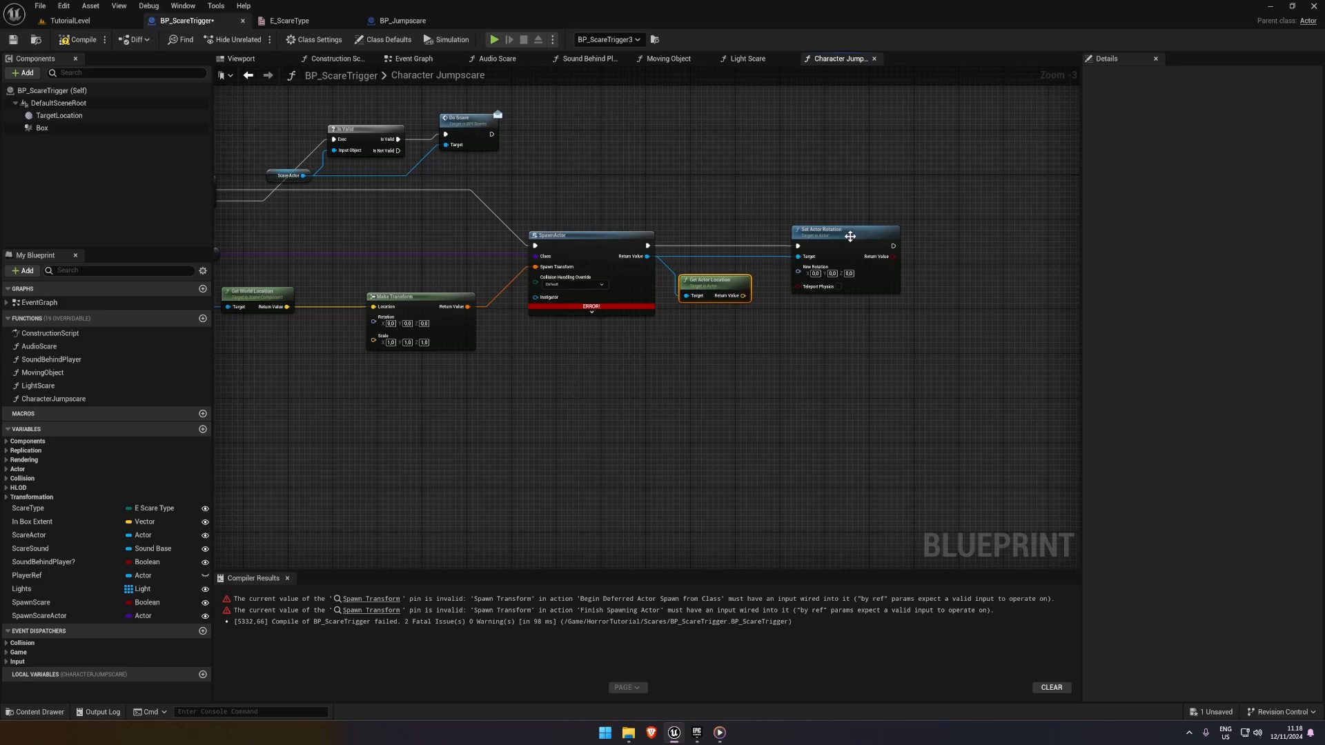
{"action": "left_click_drag", "start_coordinate": [854, 236], "coordinate": [949, 235]}
{"action": "left_click", "coordinate": [766, 337]}
Add a Get Player Character node with its own Get Actor Location, and arrange both below the SpawnActor node
{"action": "right_click", "coordinate": [637, 352]}
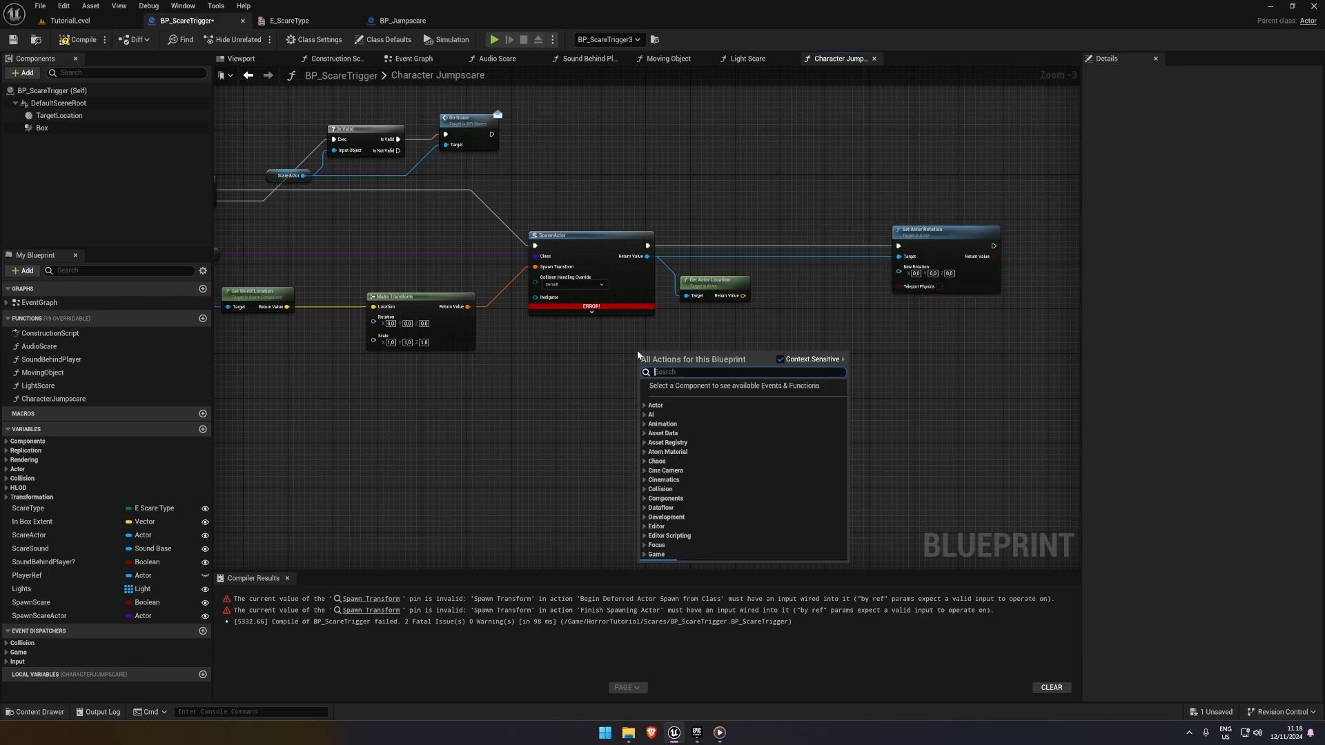
{"action": "type", "text": "get player char"}
{"action": "key", "text": "Return"}
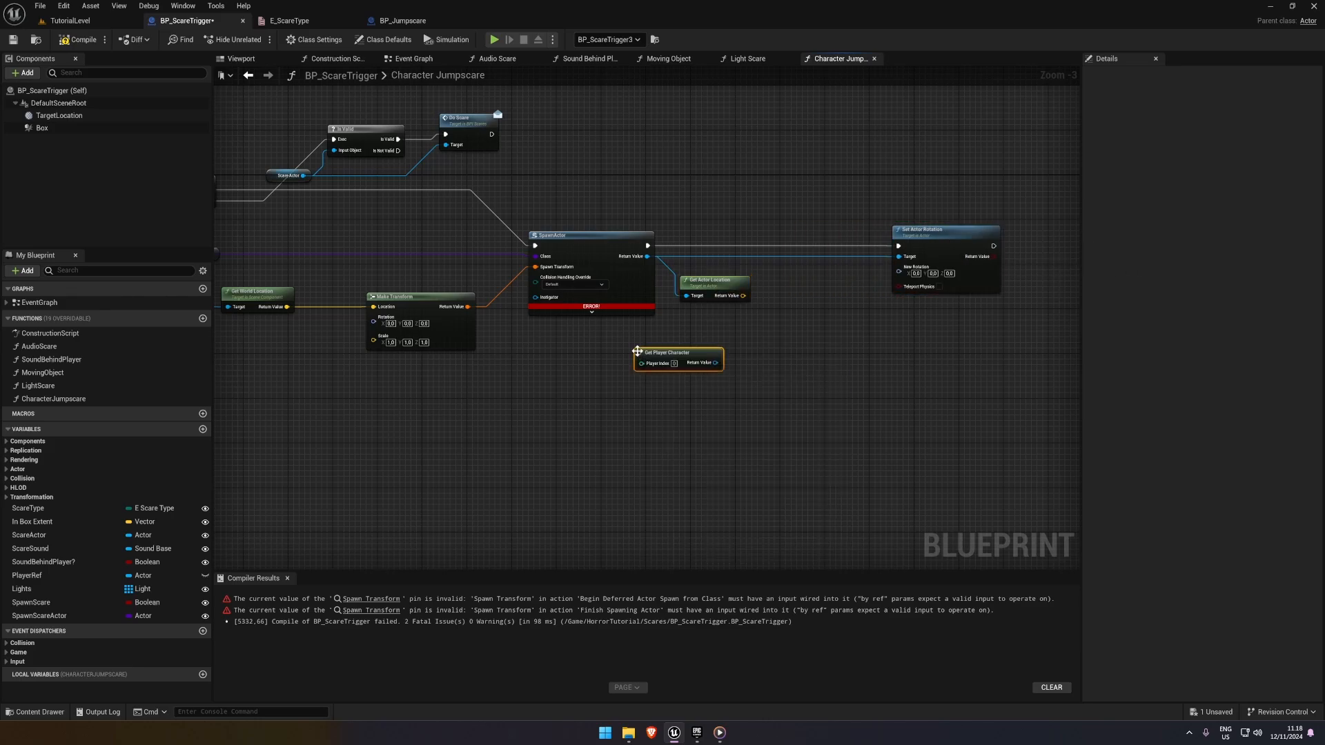
{"action": "left_click_drag", "start_coordinate": [704, 364], "coordinate": [765, 350]}
{"action": "type", "text": "get actor loca"}
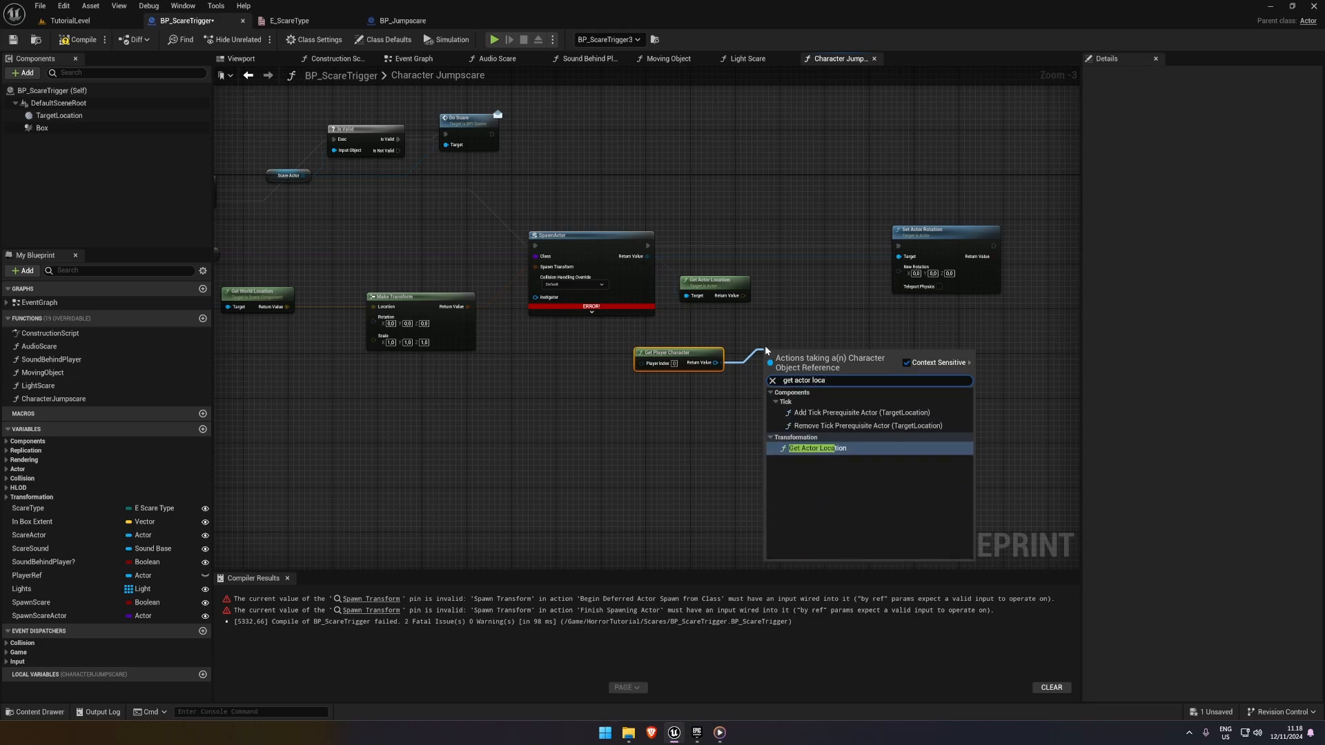
{"action": "key", "text": "Return"}
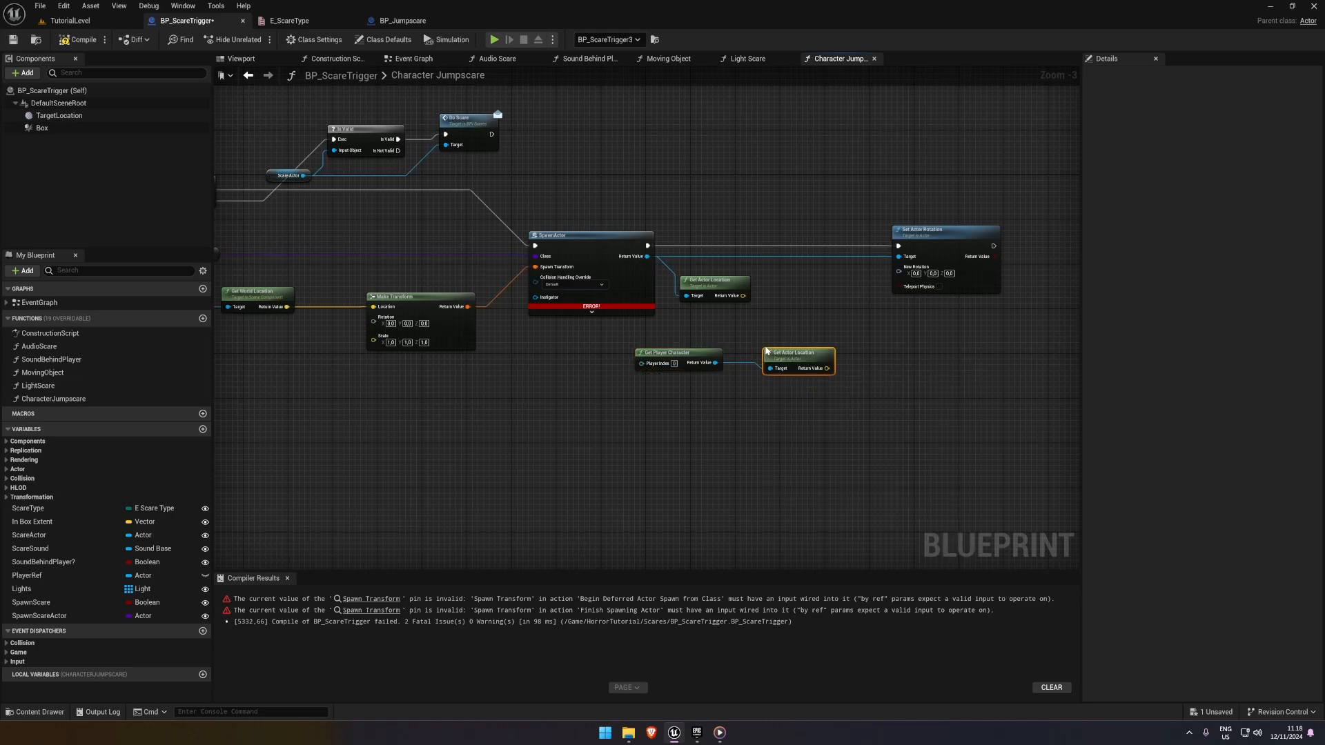
{"action": "key", "text": "q"}
{"action": "left_click", "coordinate": [794, 356]}
{"action": "left_click_drag", "start_coordinate": [801, 374], "coordinate": [673, 360]}
{"action": "left_click", "coordinate": [660, 357], "text": "ctrl"}
{"action": "left_click", "coordinate": [748, 330]}
Drive Set Actor Rotation's New Rotation with Find Look at Rotation, using the spawned actor's location as Start and the player's as Target
{"action": "left_click_drag", "start_coordinate": [892, 274], "coordinate": [814, 321]}
{"action": "type", "text": "find look"}
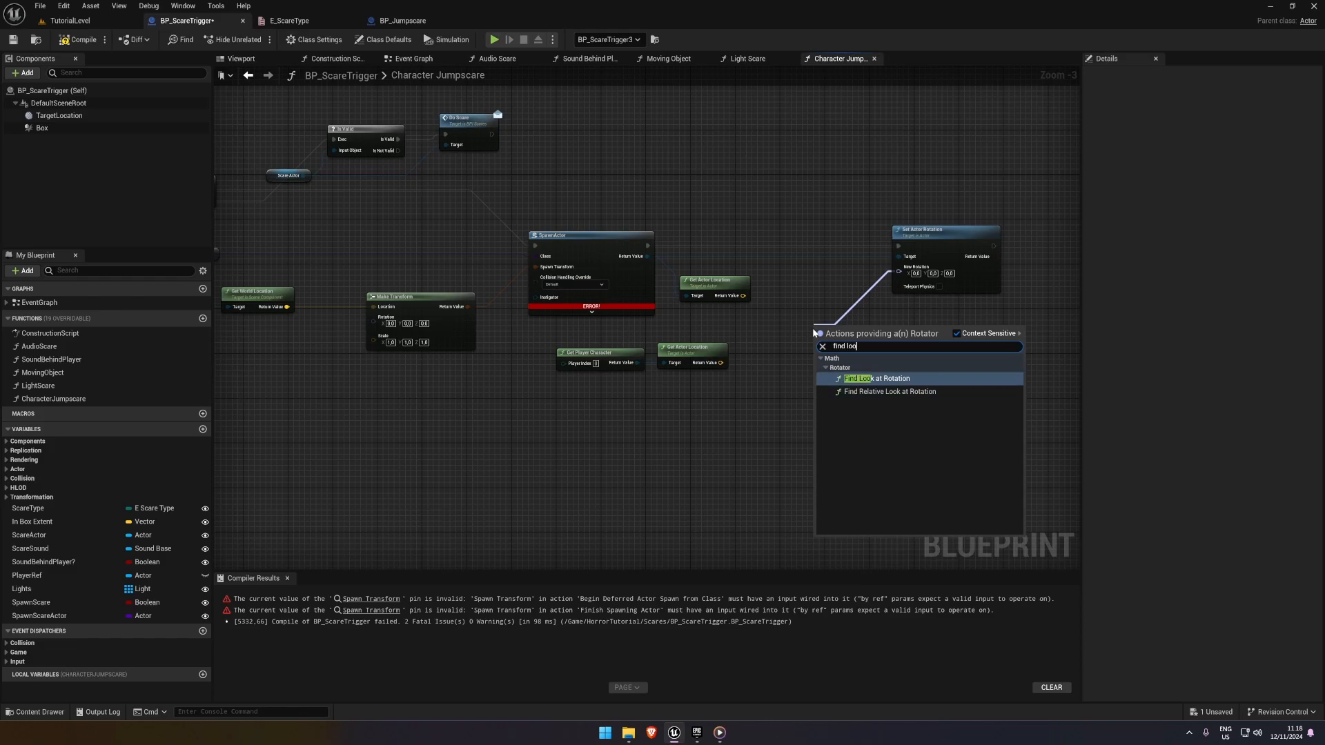
{"action": "key", "text": "Return"}
{"action": "scroll", "coordinate": [836, 325], "scroll_direction": "up", "scroll_amount": 3}
{"action": "right_click_drag", "start_coordinate": [795, 313], "coordinate": [748, 310]}
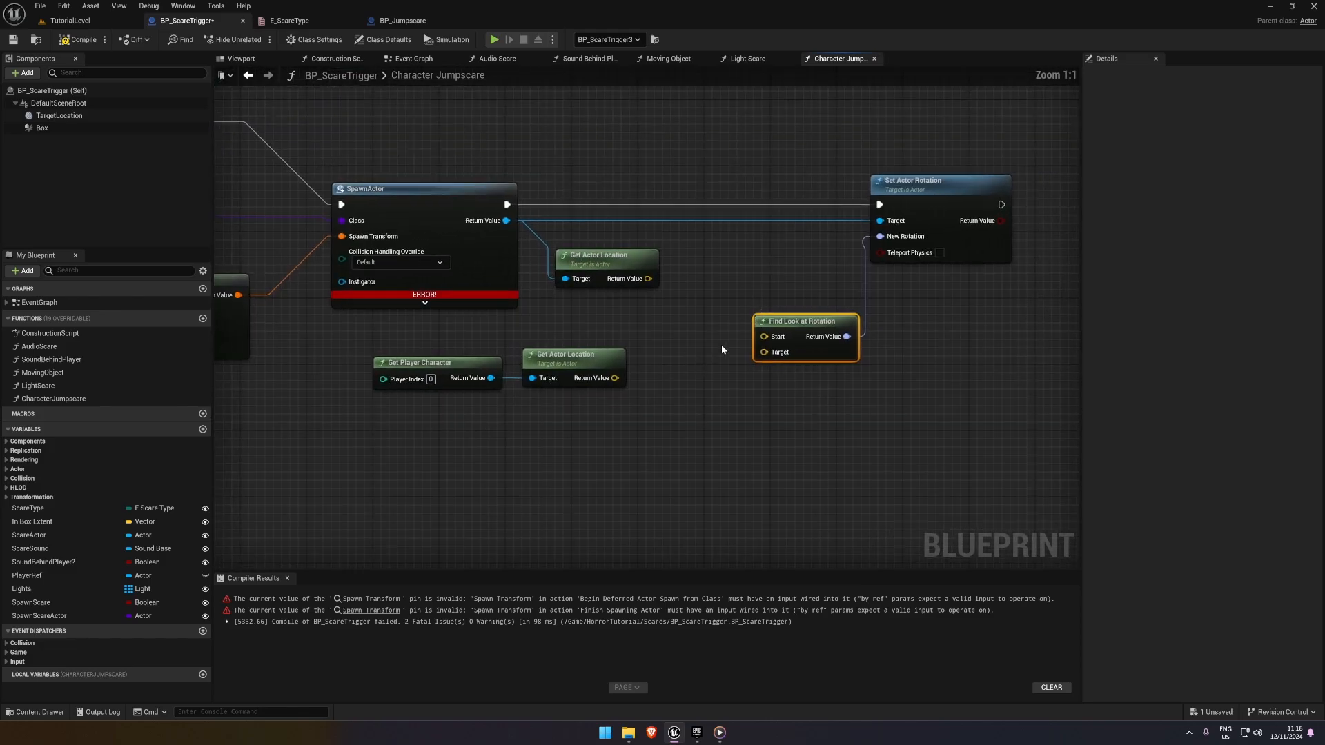
{"action": "left_click_drag", "start_coordinate": [763, 336], "coordinate": [647, 279]}
{"action": "left_click_drag", "start_coordinate": [763, 352], "coordinate": [744, 362]}
{"action": "left_click_drag", "start_coordinate": [614, 377], "coordinate": [614, 377]}
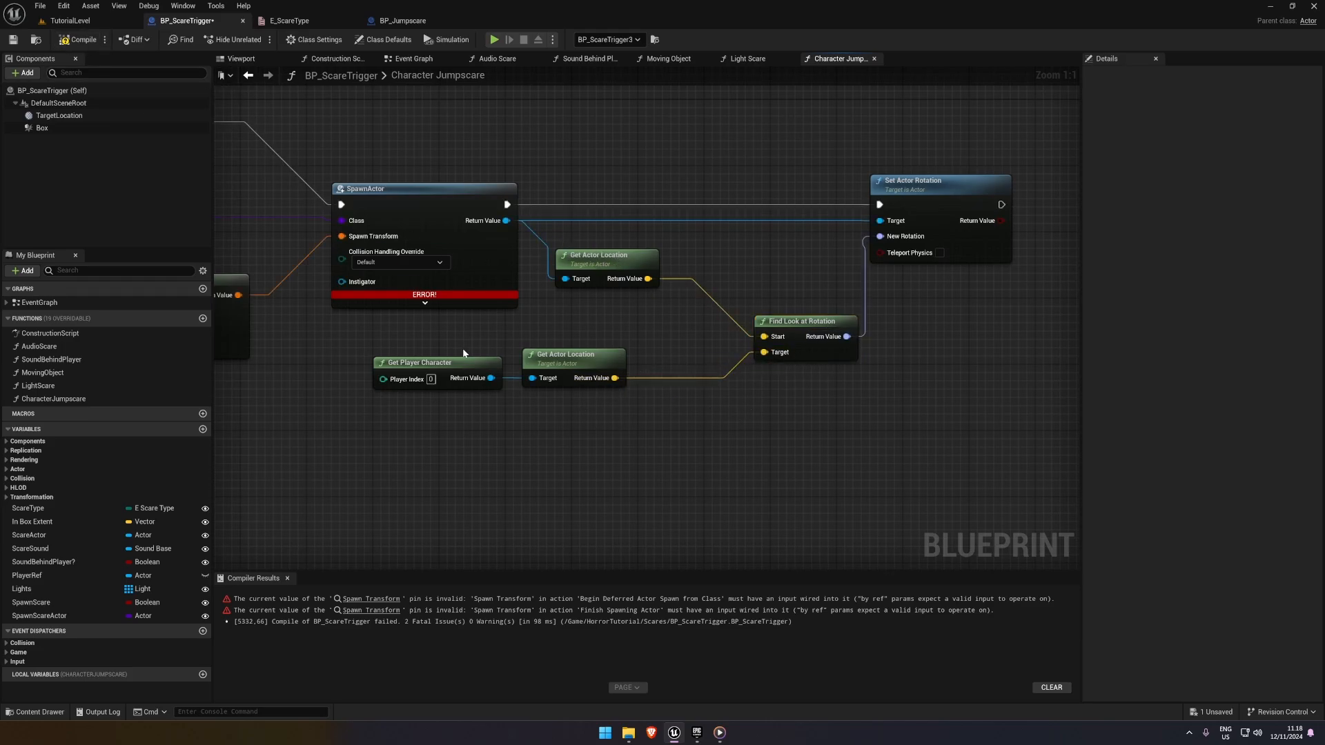
Refresh the SpawnActor node flagged by the compile error and recompile BP_ScareTrigger
{"action": "scroll", "coordinate": [448, 311], "scroll_direction": "down", "scroll_amount": 2}
{"action": "left_click", "coordinate": [371, 599]}
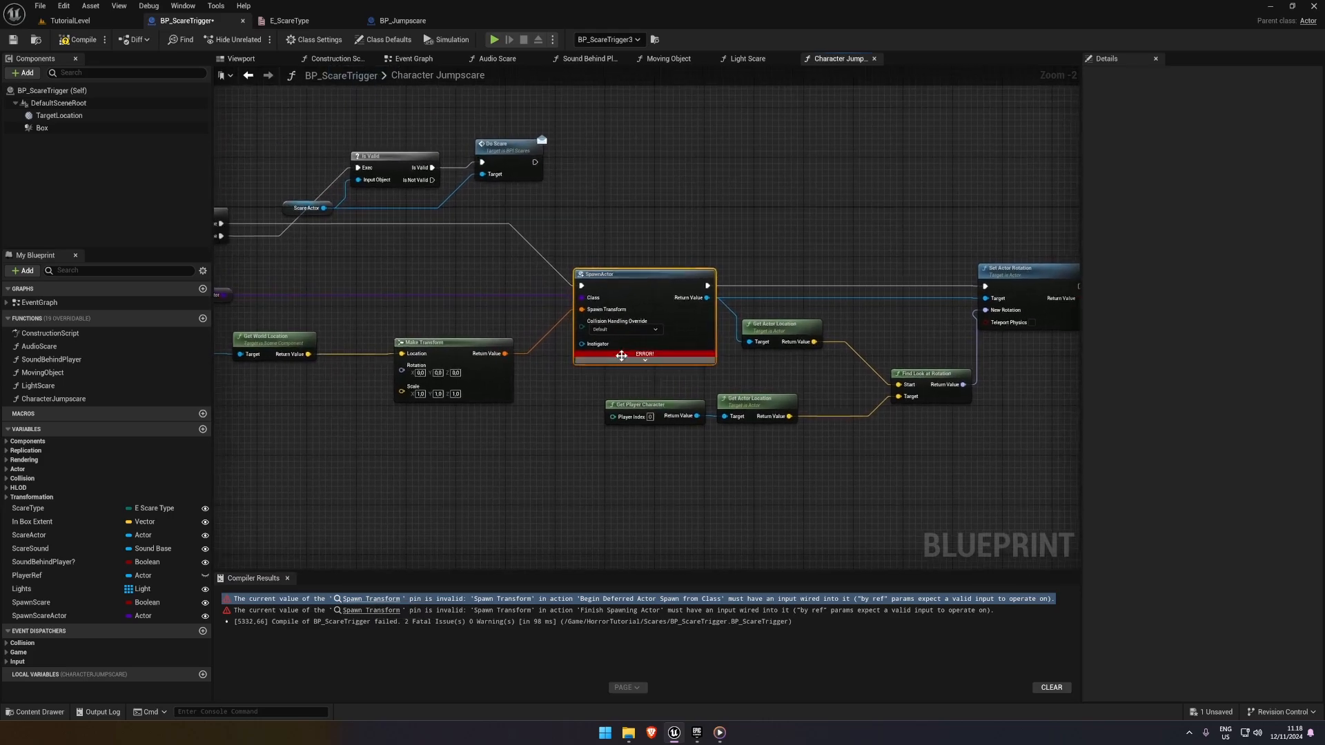
{"action": "scroll", "coordinate": [621, 355], "scroll_direction": "up", "scroll_amount": 2}
{"action": "right_click", "coordinate": [725, 228]}
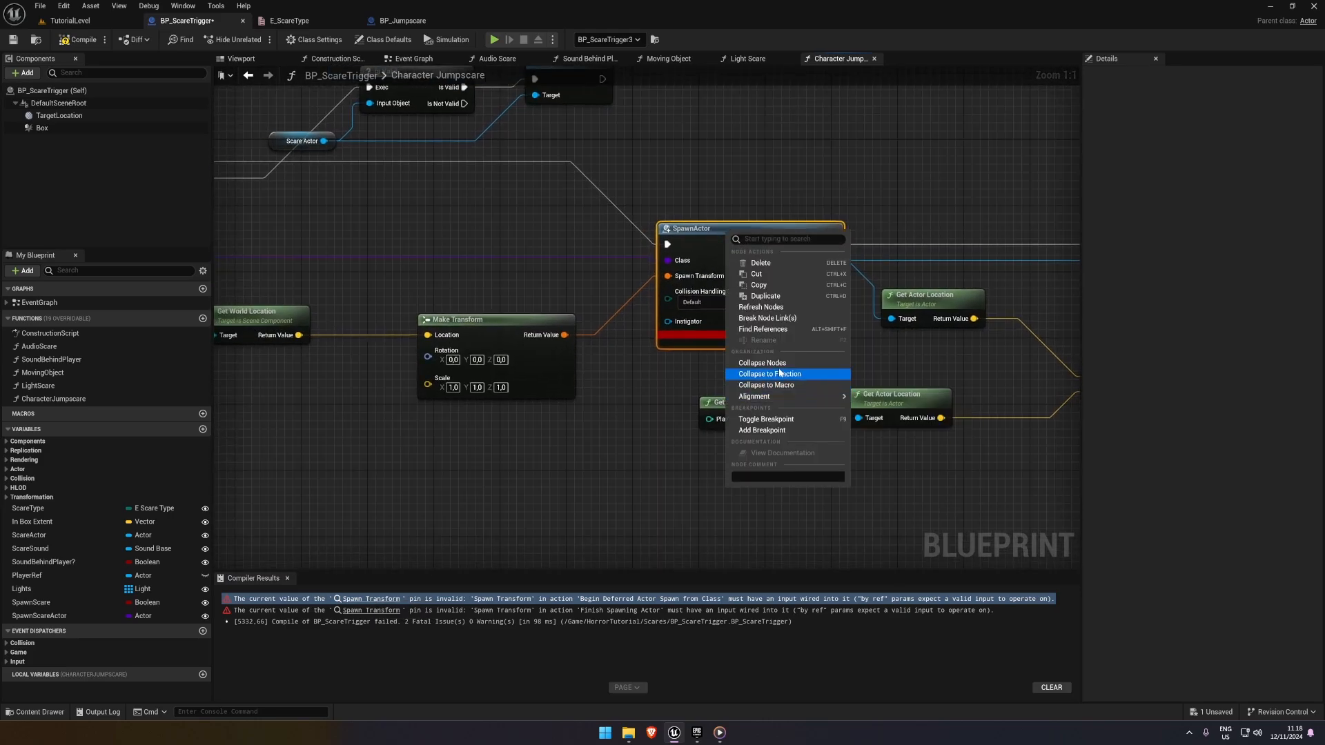
{"action": "left_click", "coordinate": [761, 307]}
{"action": "left_click", "coordinate": [78, 39]}
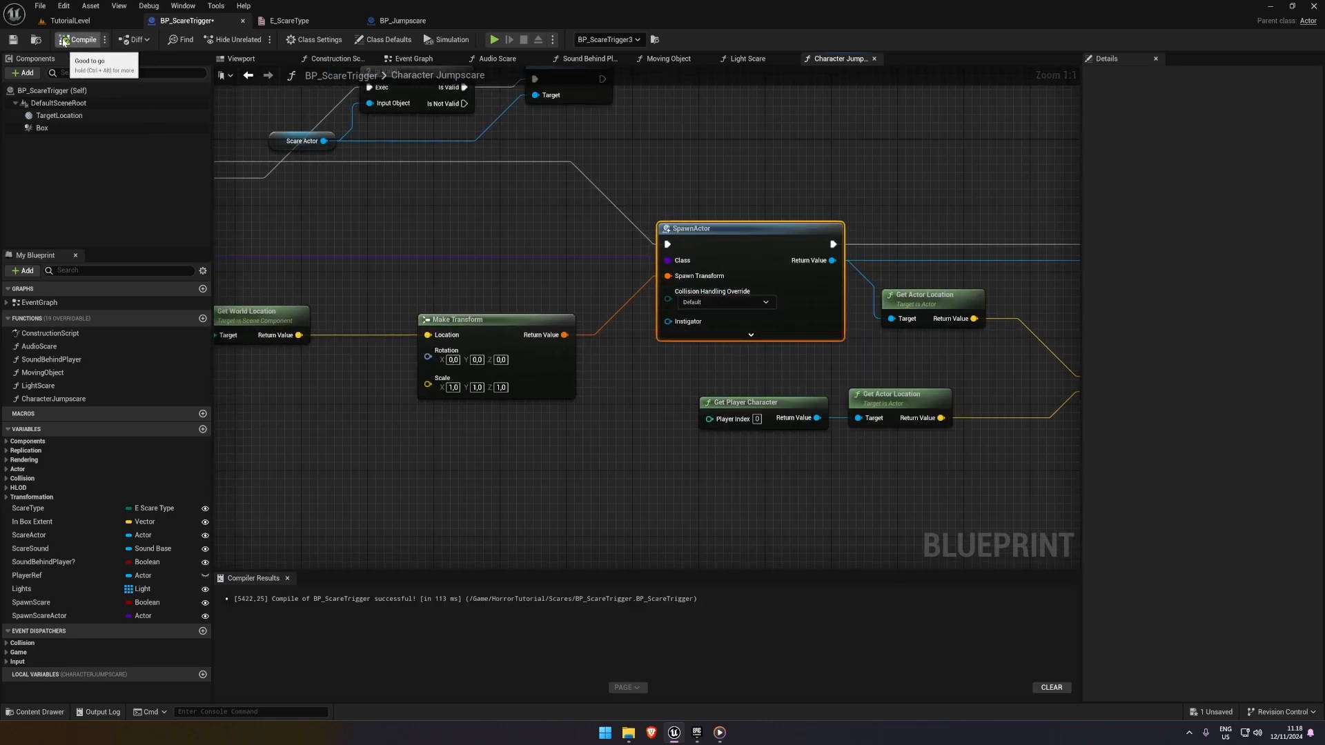
Playtest the character scare twice in TutorialLevel and check which way the spawned jumpscare character faces
{"action": "left_click", "coordinate": [69, 20]}
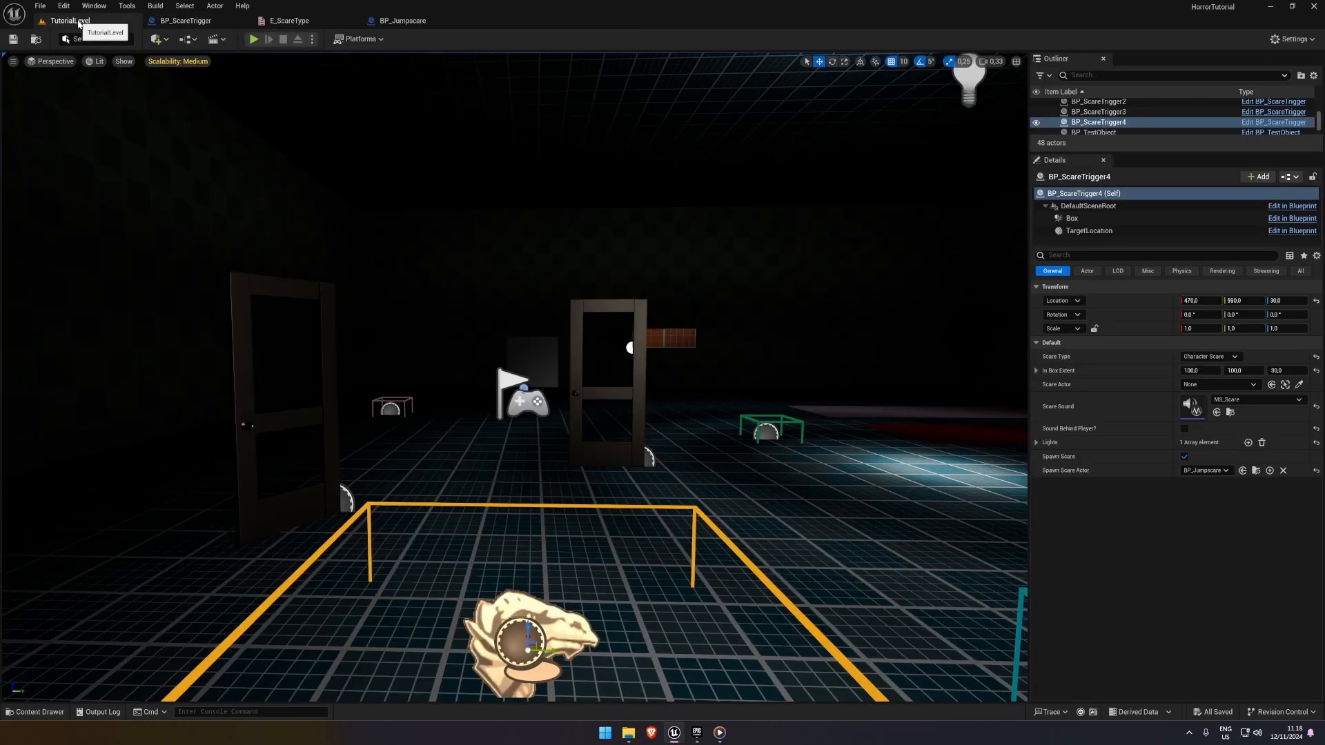
{"action": "key", "text": "alt+p"}
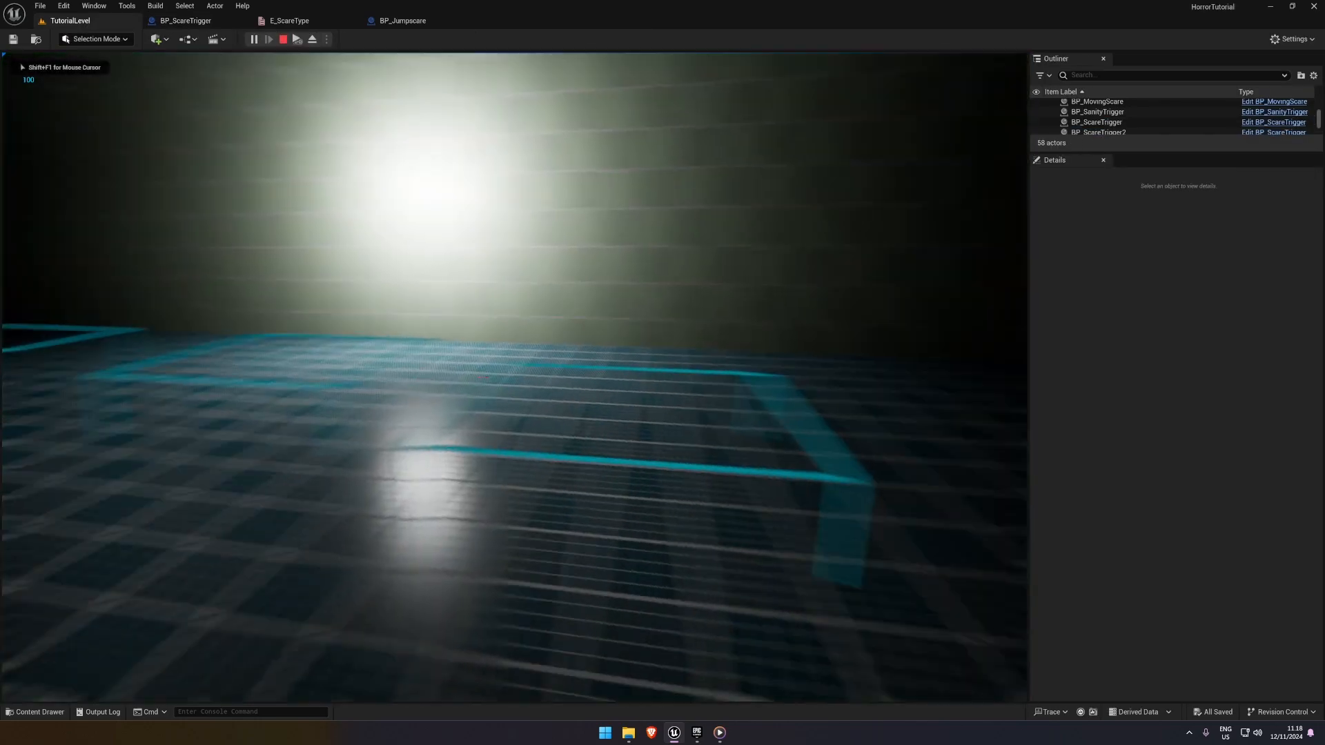
{"action": "key", "text": "w"}
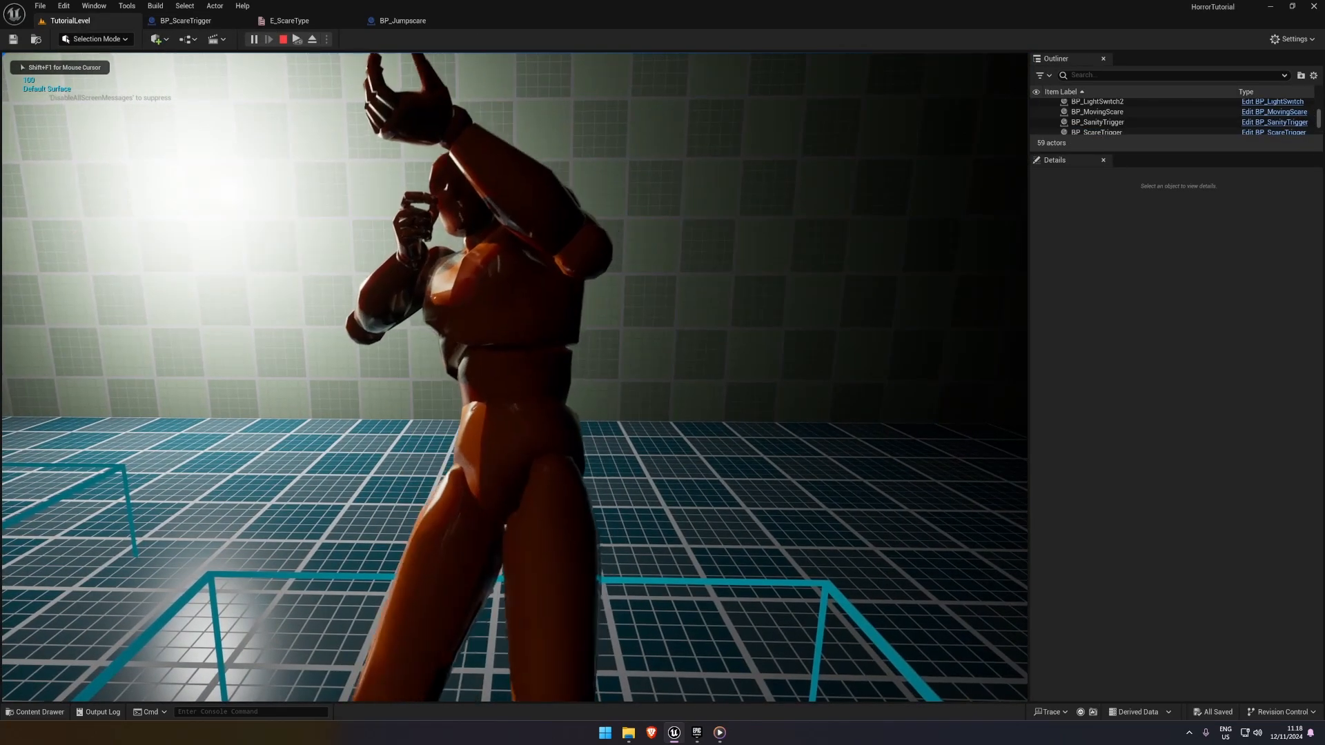
{"action": "key", "text": "s"}
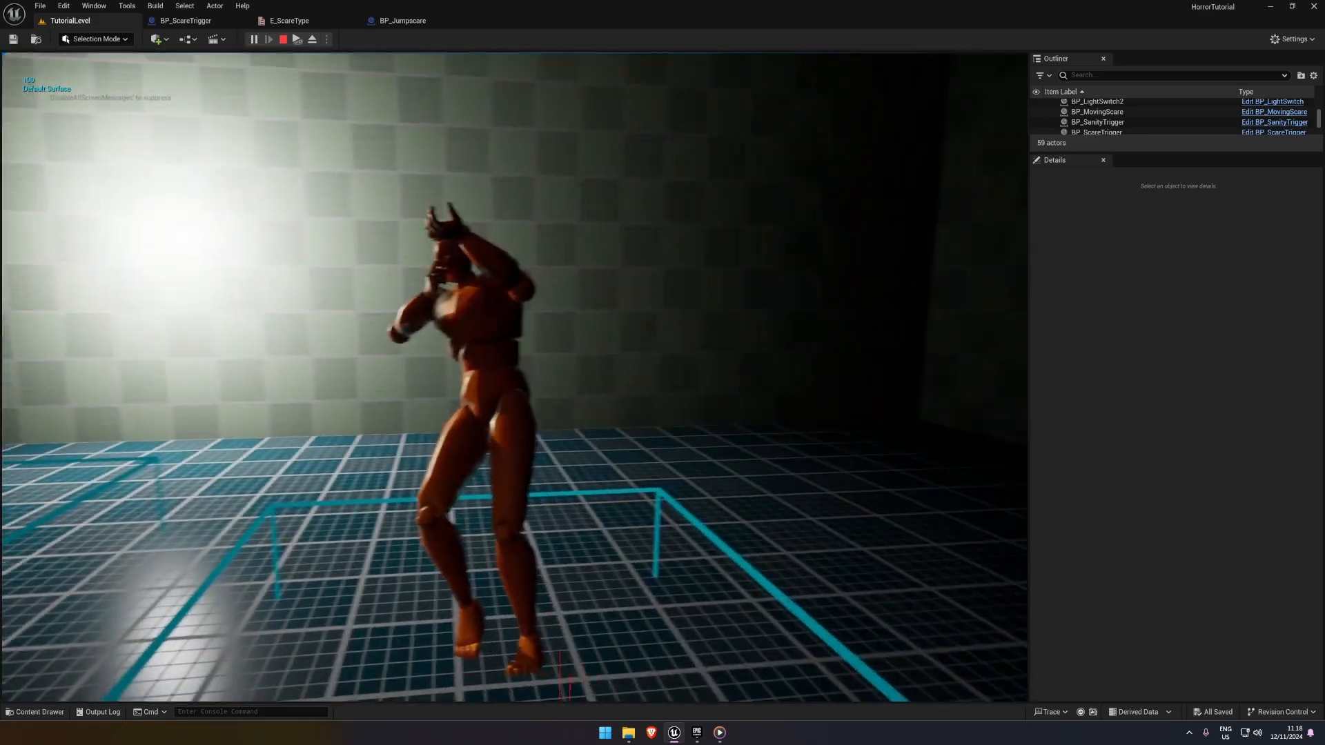
{"action": "key", "text": "Escape"}
{"action": "left_click", "coordinate": [253, 39]}
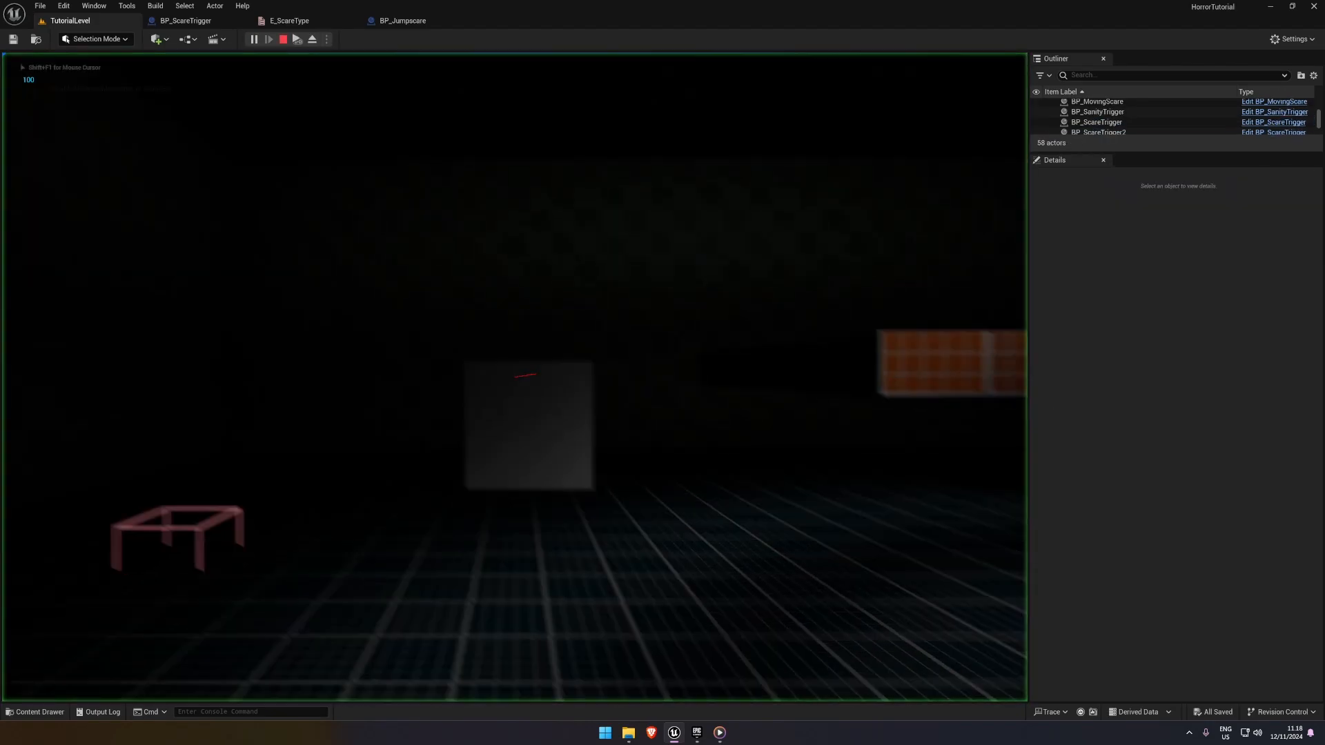
{"action": "key", "text": "w"}
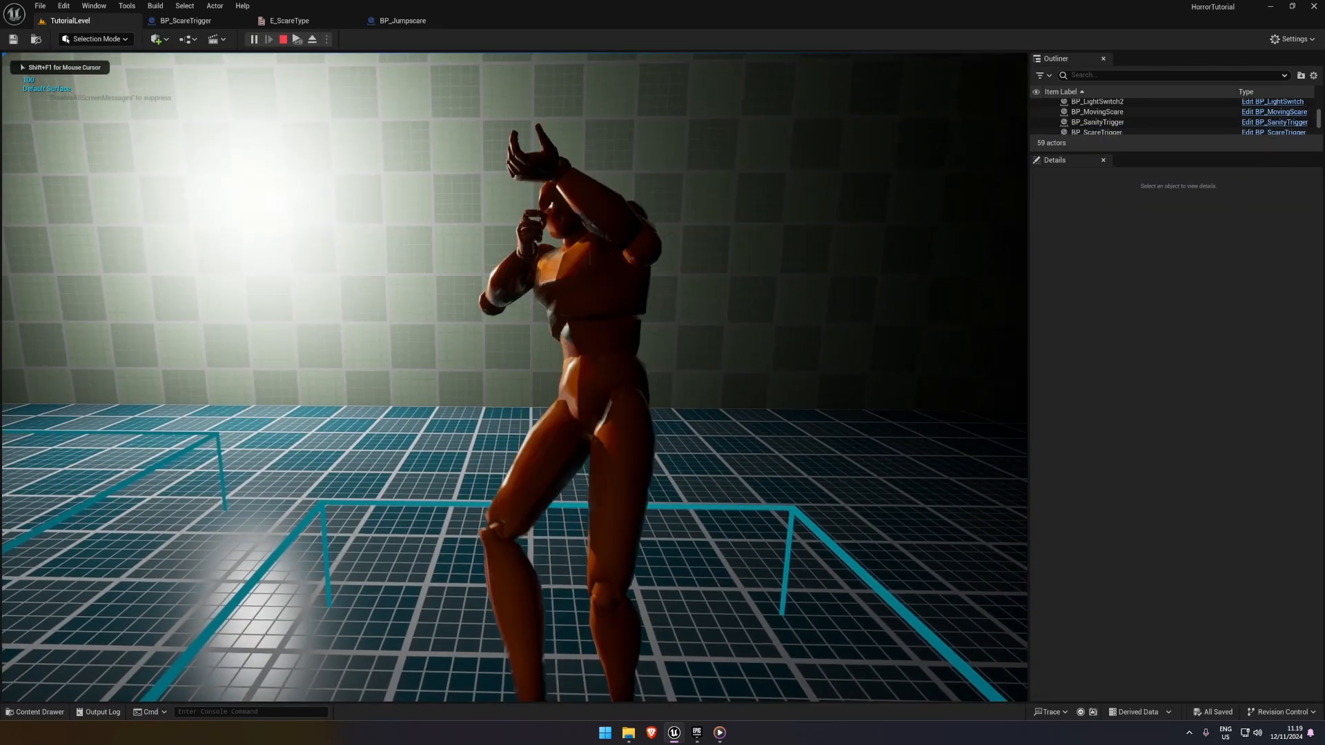
{"action": "key", "text": "Escape"}
{"action": "left_click", "coordinate": [431, 22]}
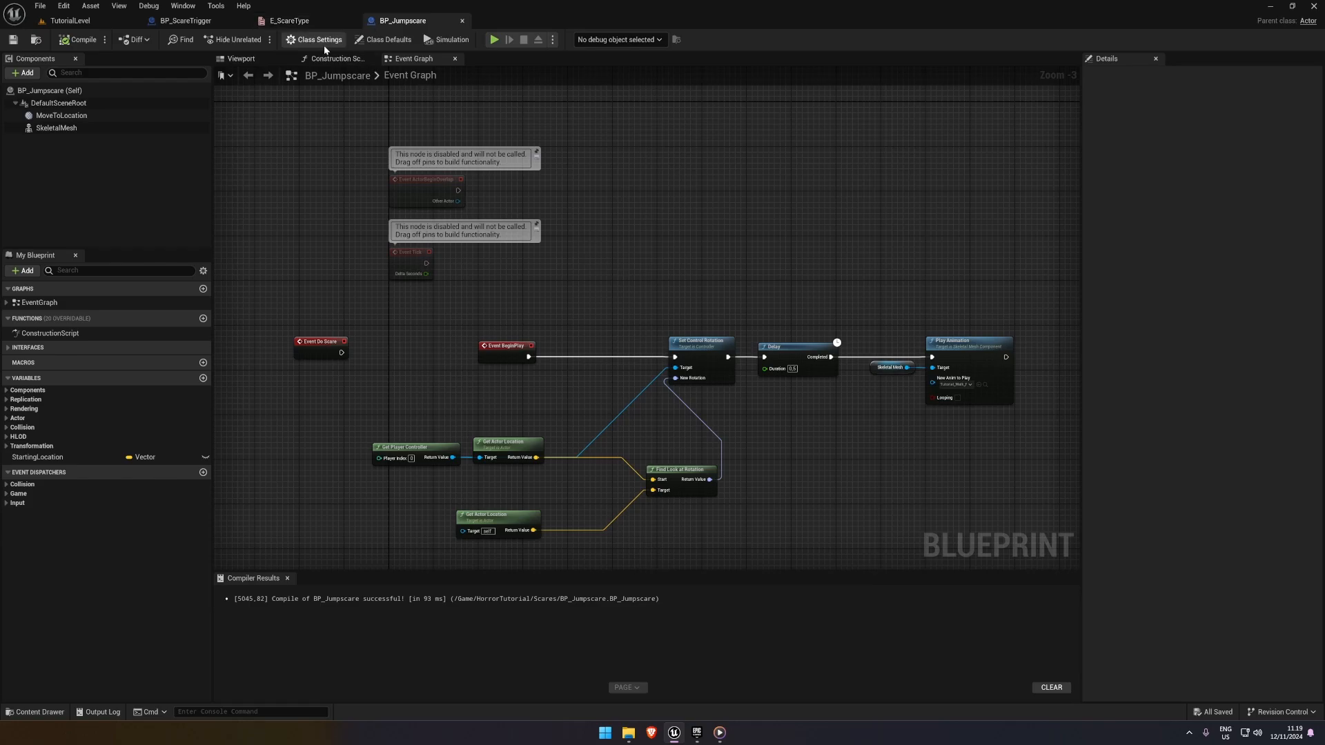
{"action": "left_click", "coordinate": [289, 20]}
{"action": "left_click", "coordinate": [186, 20]}
{"action": "right_click_drag", "start_coordinate": [872, 283], "coordinate": [647, 229]}
{"action": "scroll", "coordinate": [647, 229], "scroll_direction": "down", "scroll_amount": 2}
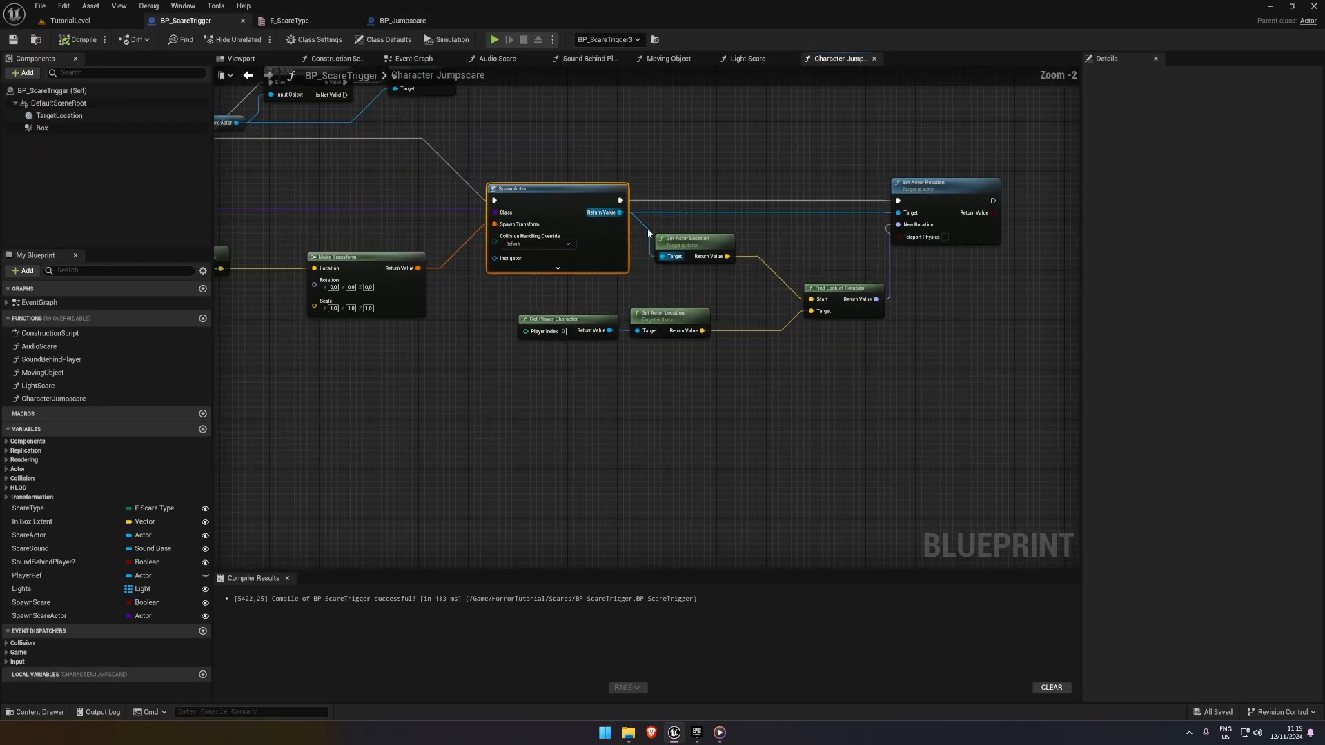
{"action": "left_click", "coordinate": [403, 20]}
{"action": "left_click", "coordinate": [289, 21]}
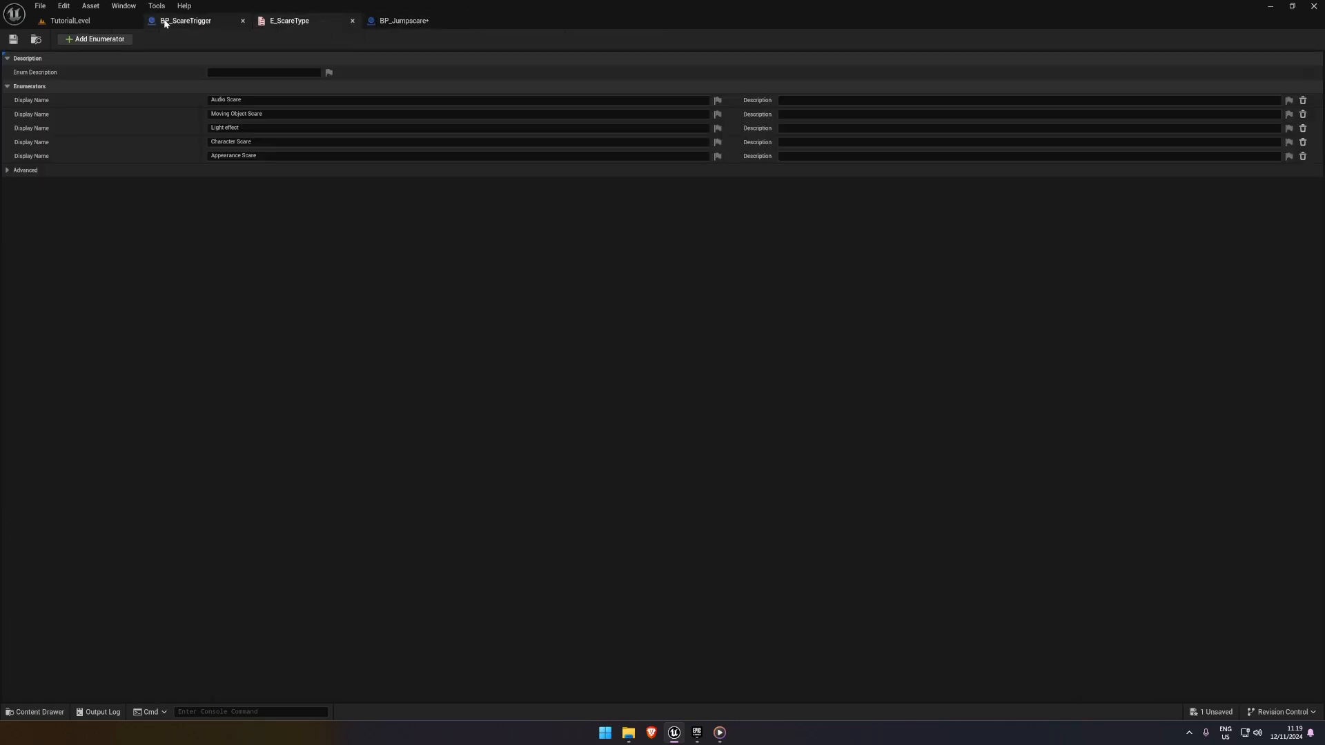
In BP_ScareTrigger, disconnect Find Look at Rotation from Set Actor Rotation and split both nodes' rotation pins into roll, pitch and yaw
{"action": "left_click", "coordinate": [186, 20]}
{"action": "left_click_drag", "start_coordinate": [919, 188], "coordinate": [987, 188]}
{"action": "left_click", "coordinate": [909, 225], "text": "alt"}
{"action": "right_click_drag", "start_coordinate": [915, 302], "coordinate": [727, 291]}
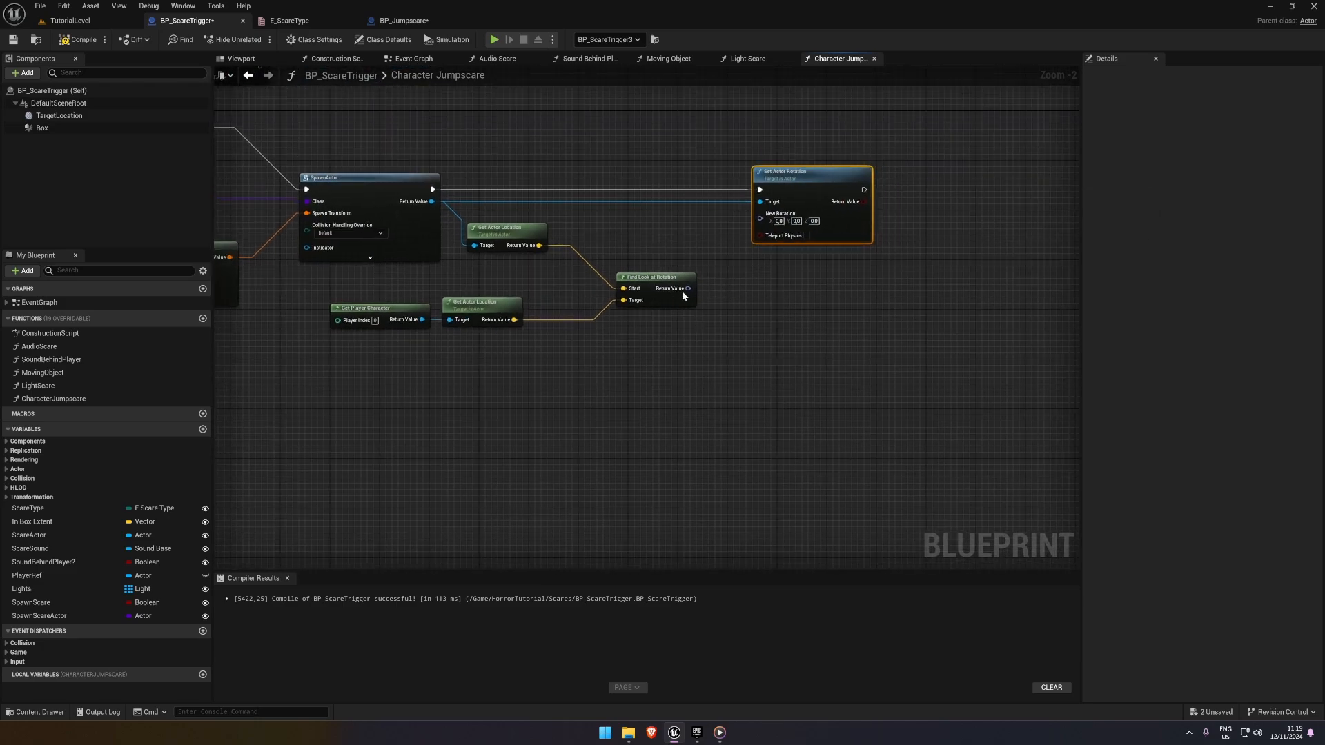
{"action": "right_click", "coordinate": [688, 289]}
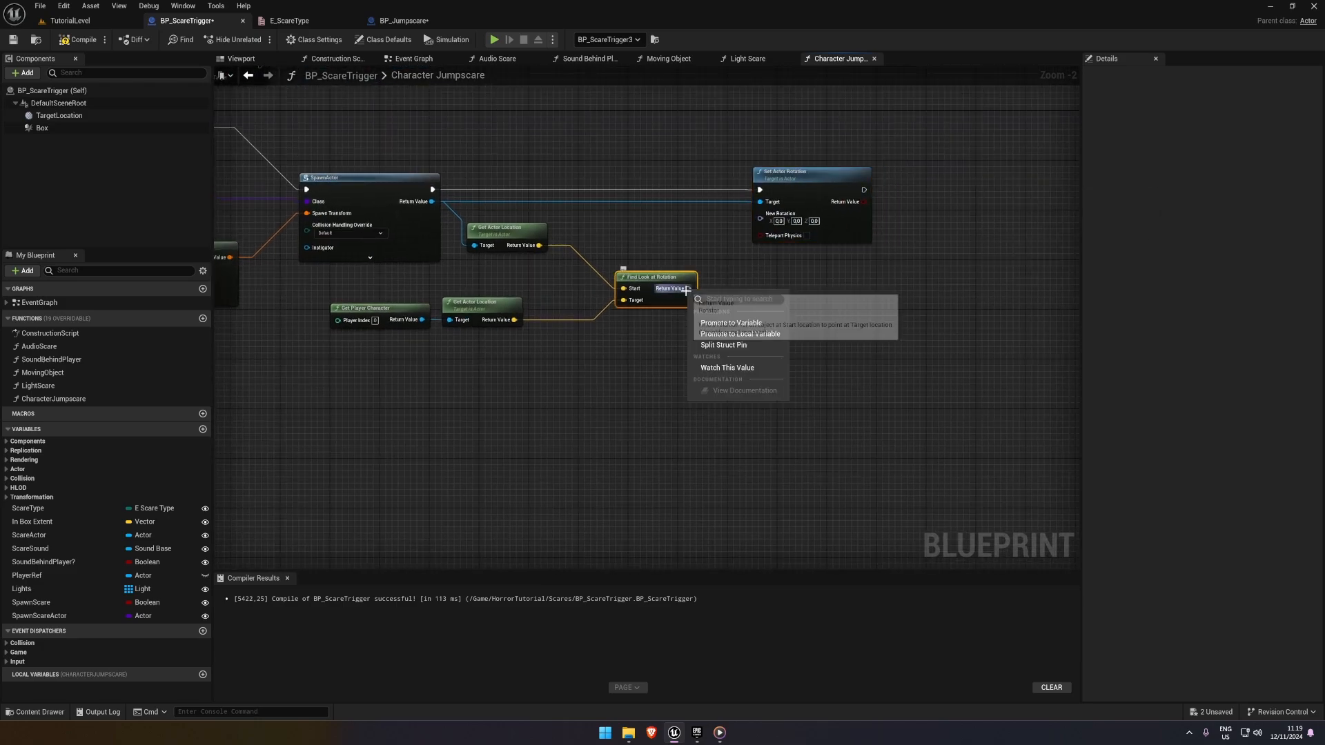
{"action": "left_click", "coordinate": [732, 345]}
{"action": "right_click", "coordinate": [762, 221]}
{"action": "left_click", "coordinate": [801, 276]}
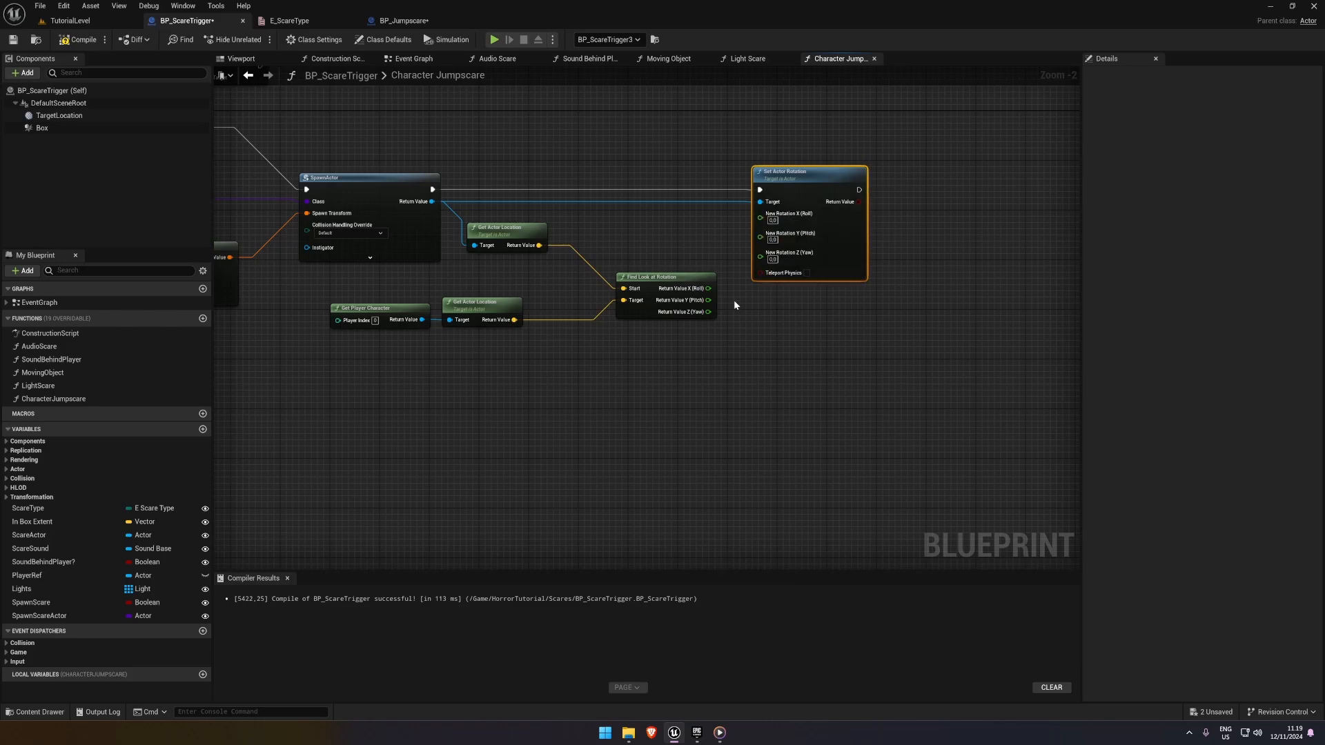
Connect only Find Look at Rotation's X (Roll) and Z (Yaw) outputs to the matching Set Actor Rotation inputs, leaving pitch unconnected
{"action": "right_click_drag", "start_coordinate": [710, 290], "coordinate": [627, 310]}
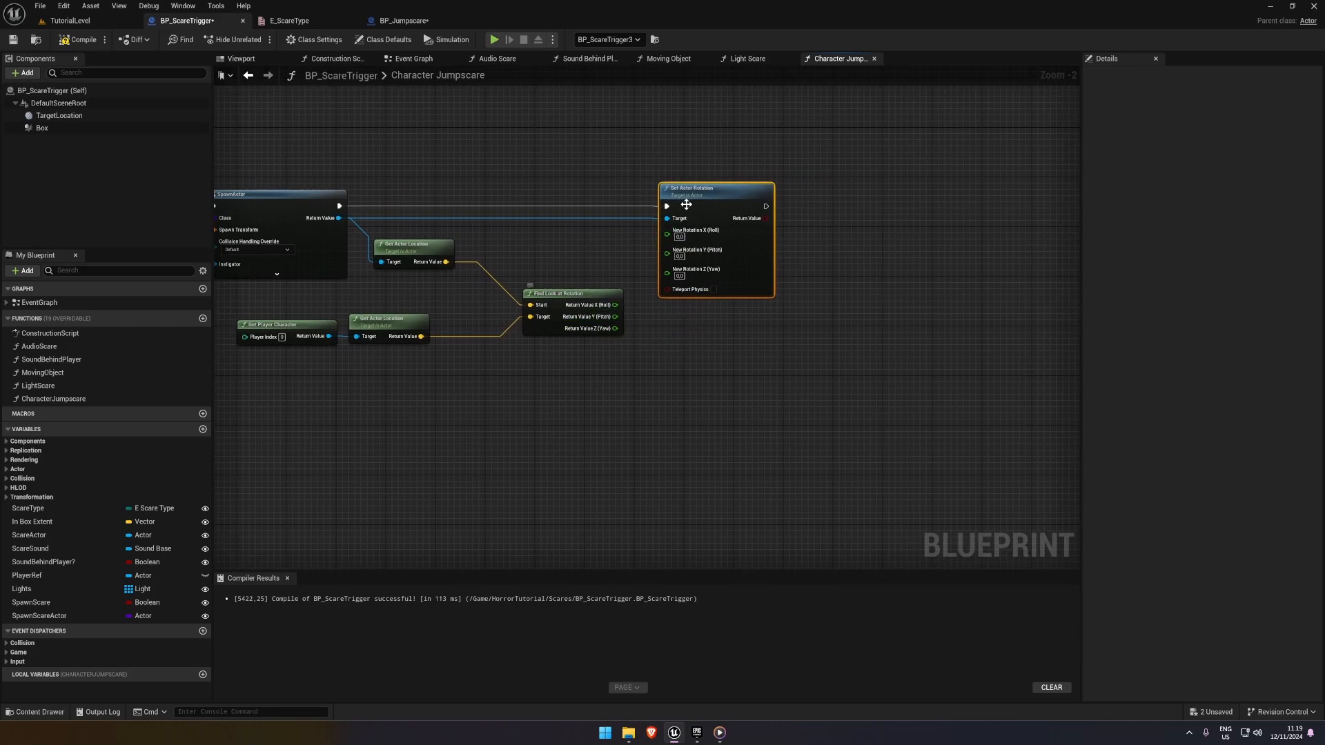
{"action": "left_click_drag", "start_coordinate": [686, 205], "coordinate": [717, 205]}
{"action": "left_click_drag", "start_coordinate": [614, 305], "coordinate": [619, 309]}
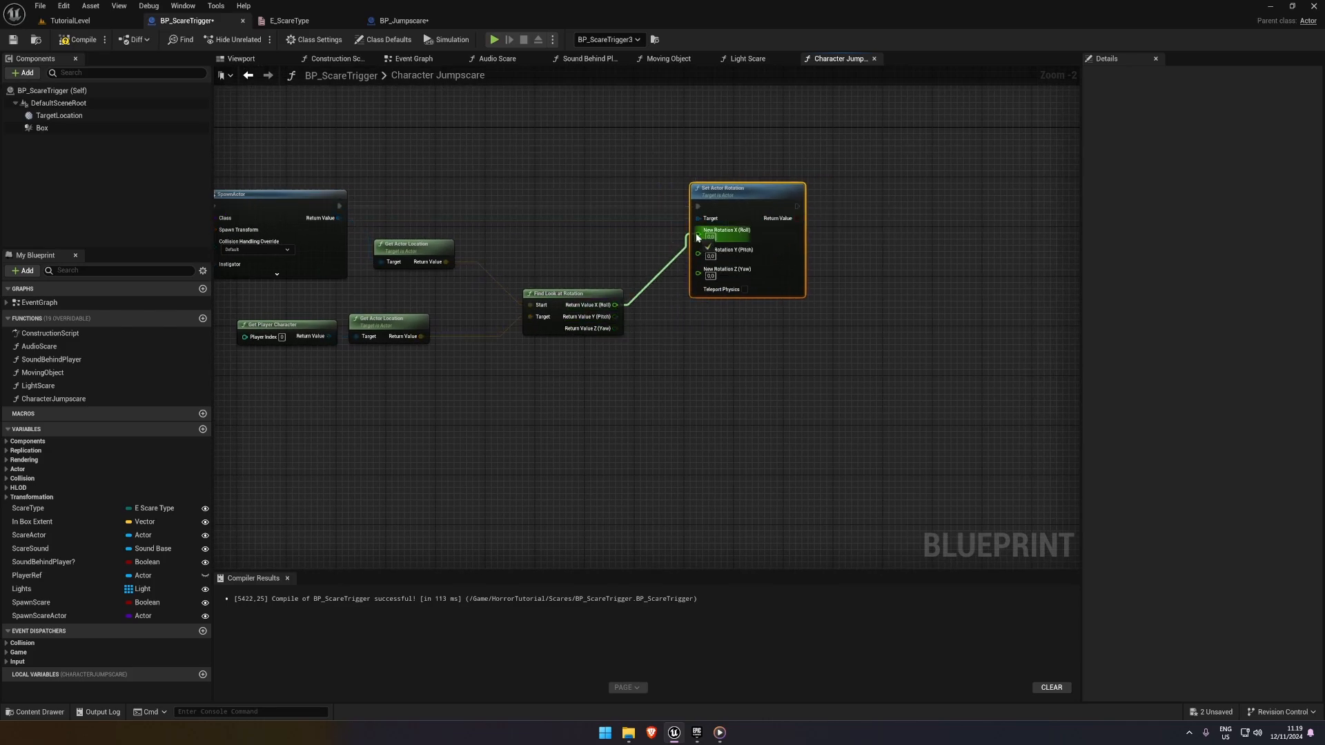
{"action": "left_click_drag", "start_coordinate": [697, 237], "coordinate": [698, 235]}
{"action": "left_click_drag", "start_coordinate": [618, 329], "coordinate": [618, 329]}
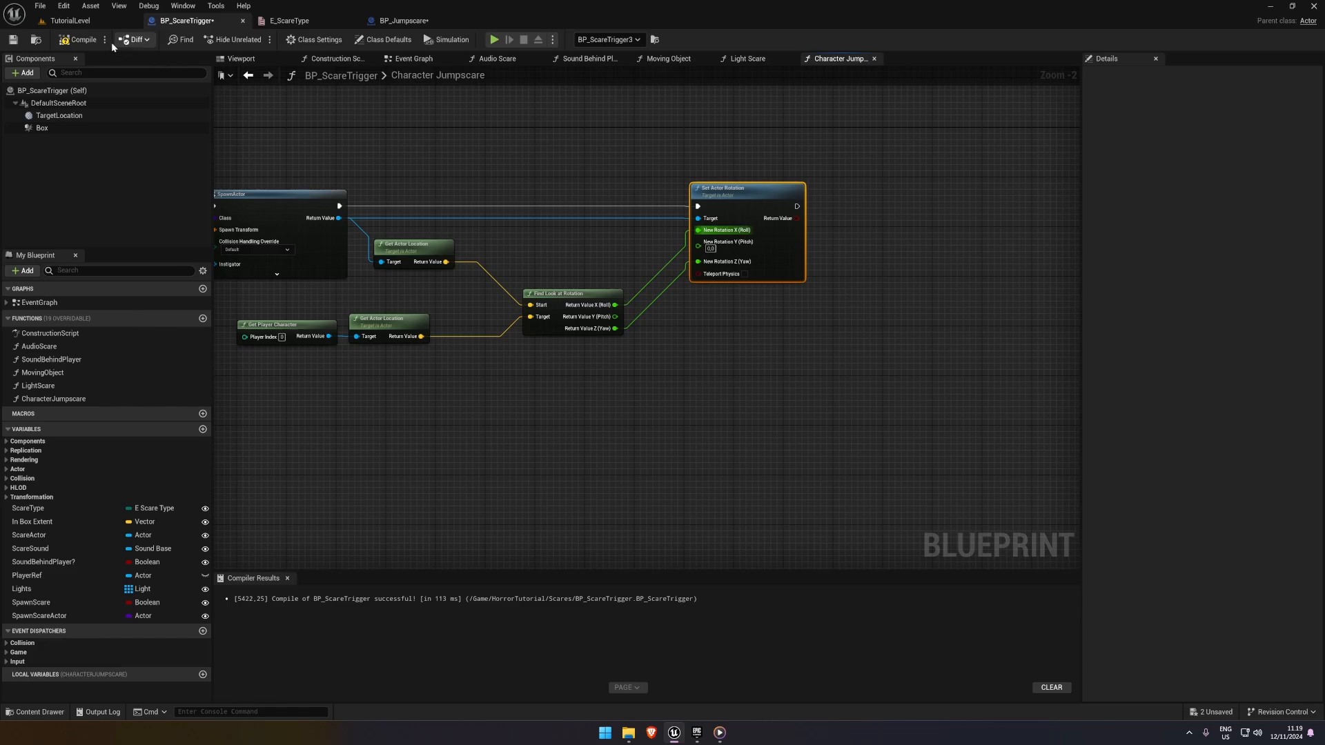
Playtest TutorialLevel to check that the spawned character stands upright and faces the player
{"action": "left_click", "coordinate": [90, 21]}
{"action": "left_click", "coordinate": [252, 39]}
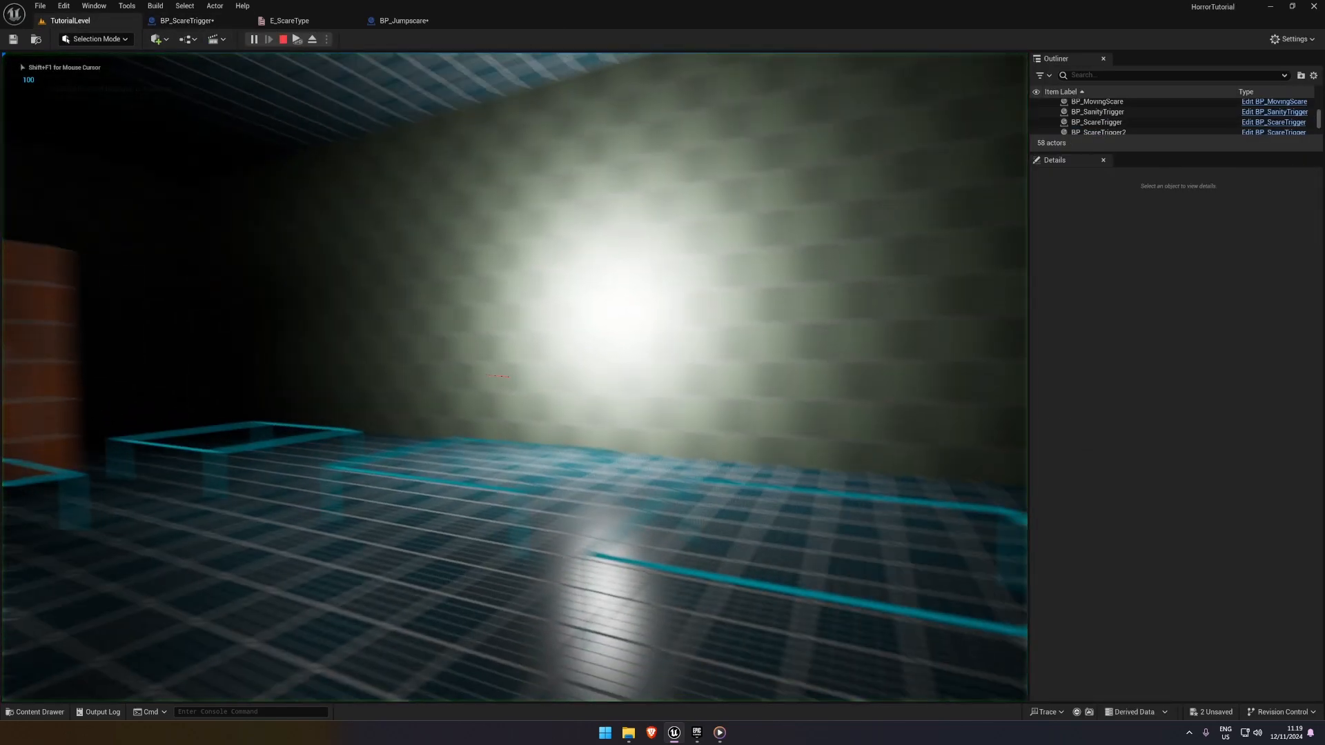
{"action": "key", "text": "s"}
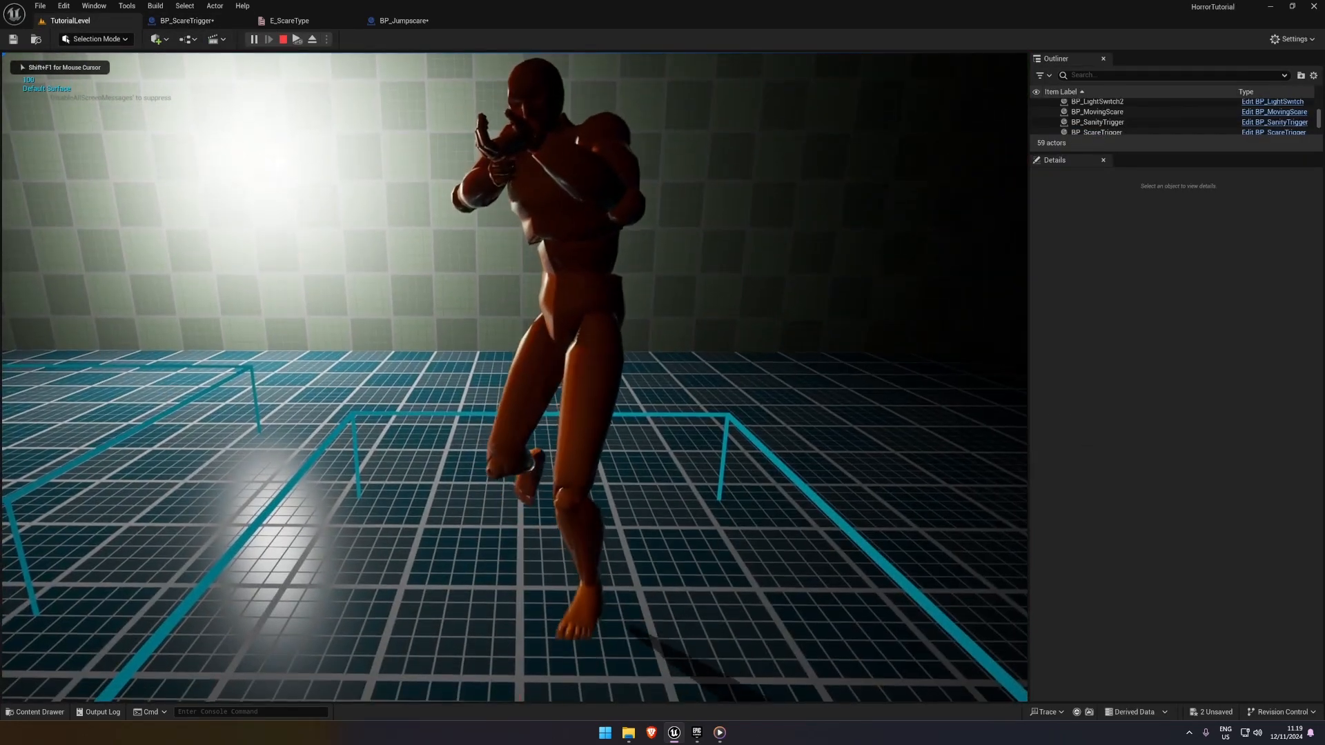
{"action": "key", "text": "Escape"}
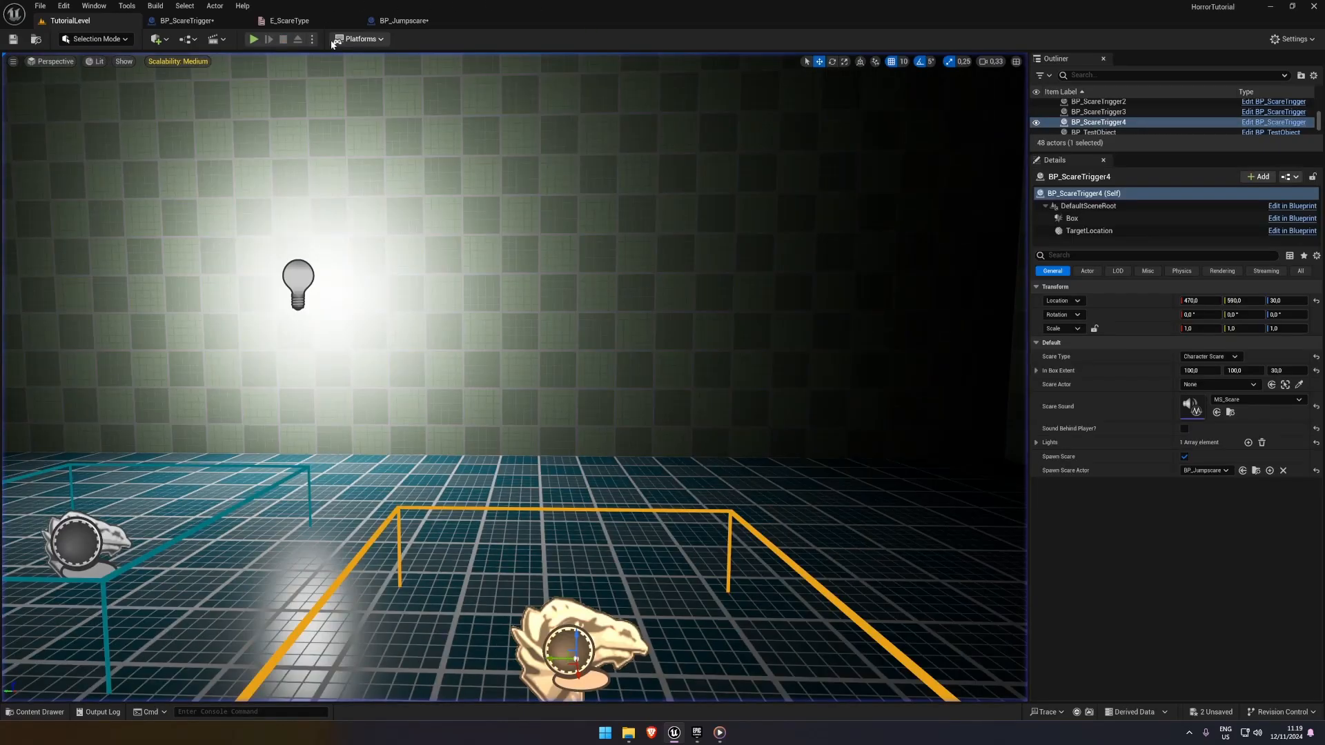
In TutorialLevel, move BP_ScareTrigger4's TargetLocation component along X to -160
{"action": "left_click", "coordinate": [213, 23]}
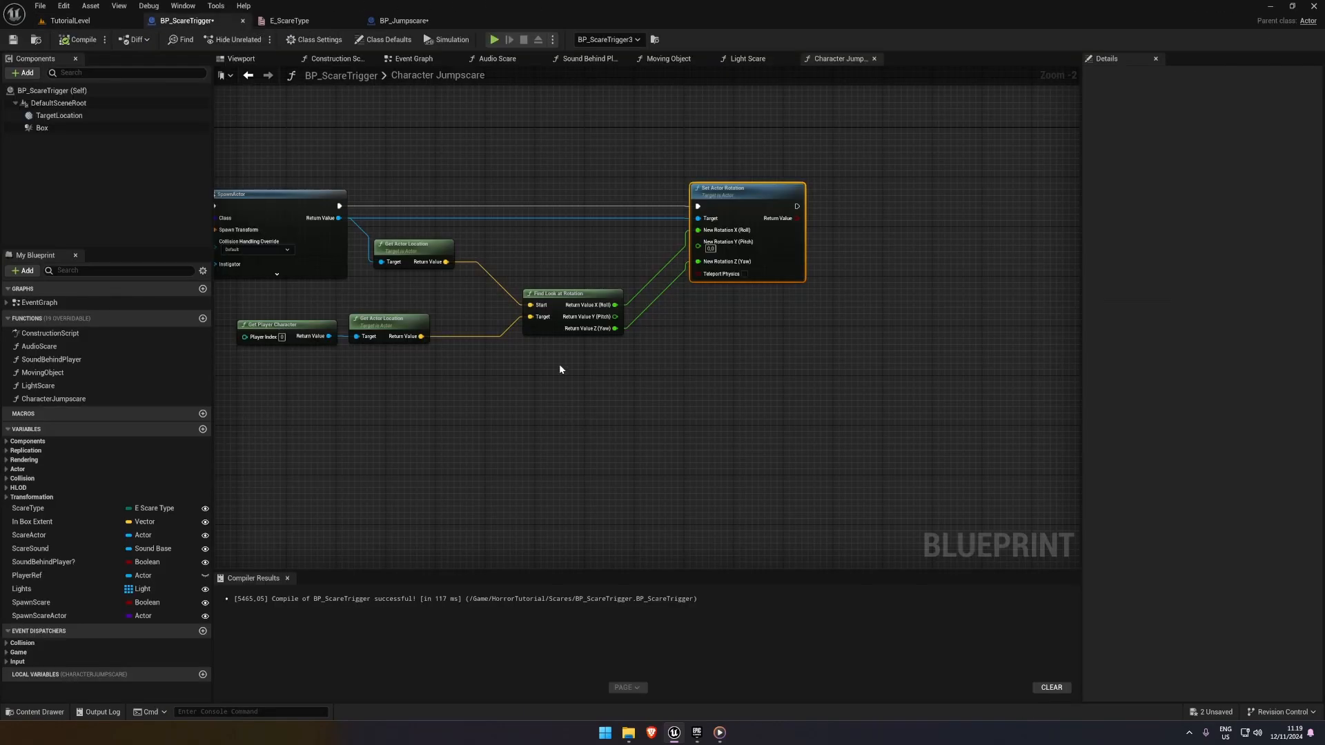
{"action": "left_click", "coordinate": [101, 22]}
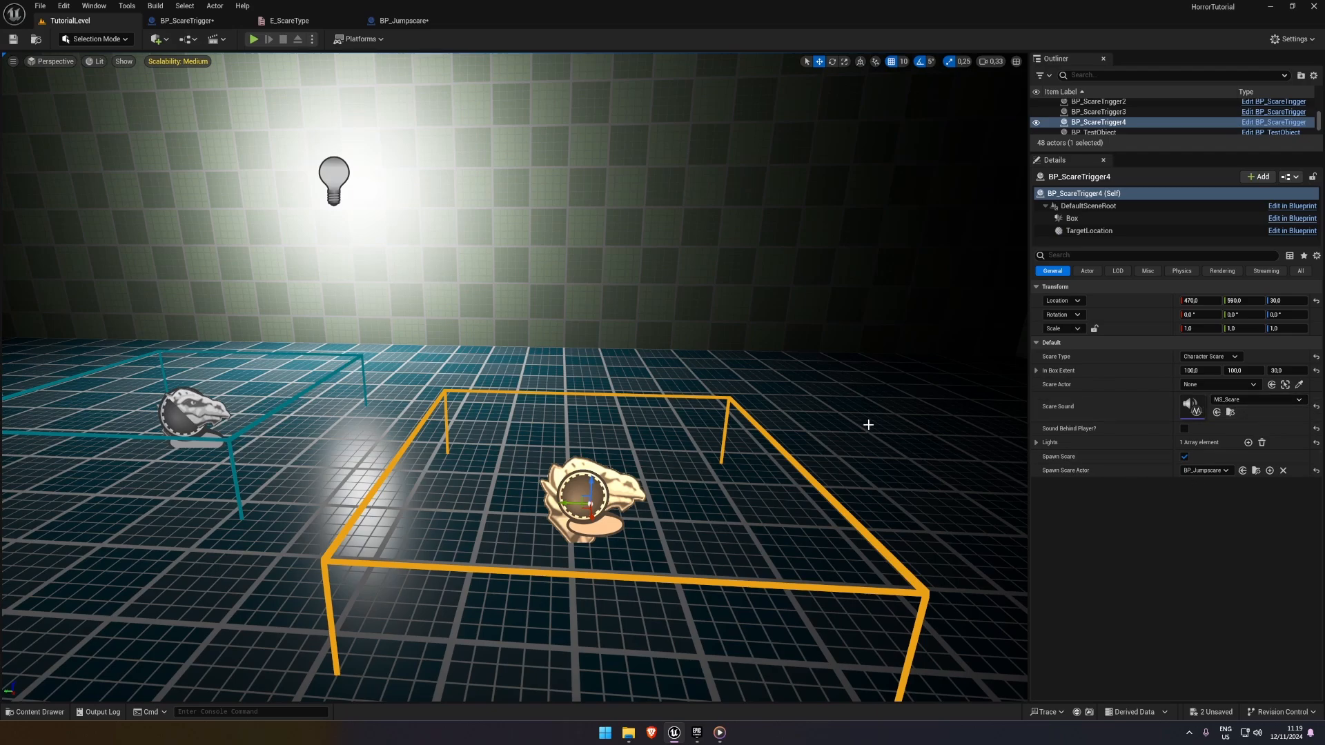
{"action": "left_click", "coordinate": [1099, 235]}
{"action": "right_click_drag", "start_coordinate": [604, 453], "coordinate": [428, 490]}
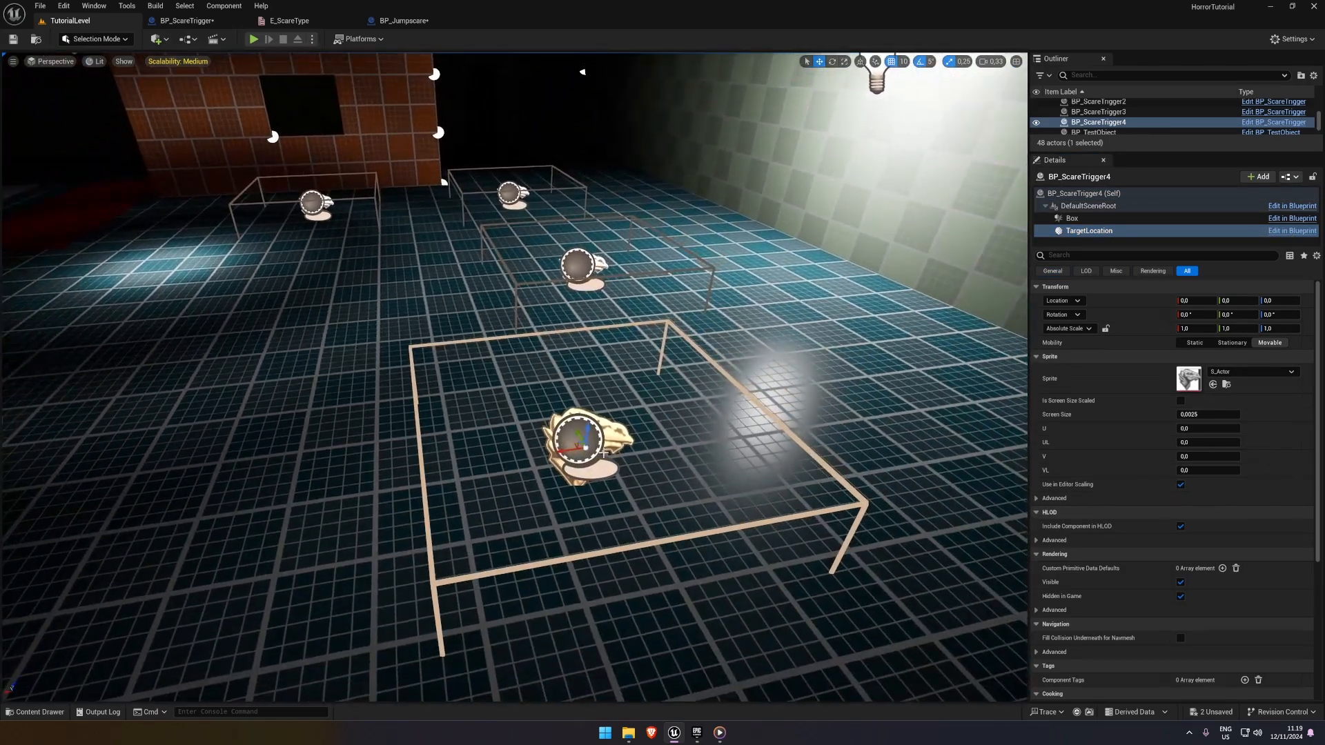
{"action": "left_click_drag", "start_coordinate": [579, 442], "coordinate": [807, 409]}
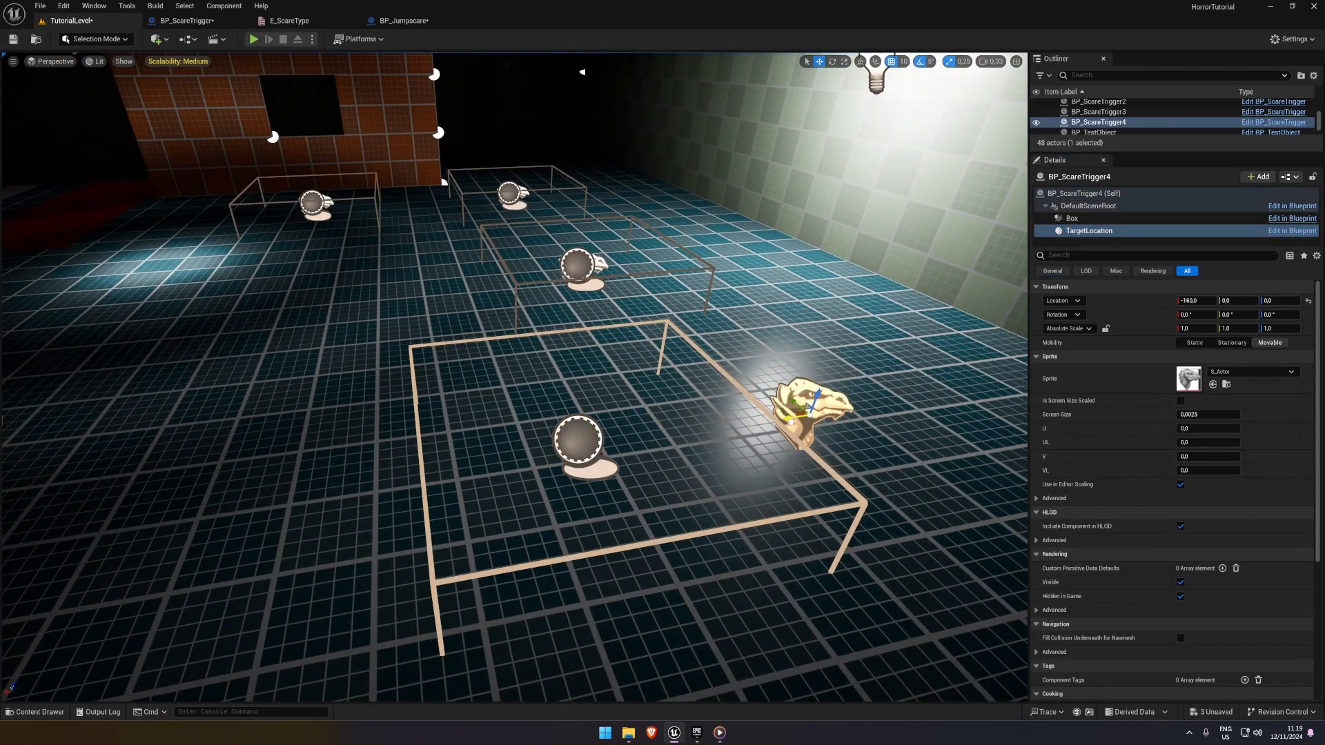
Playtest the scare with the relocated TargetLocation, save the level, and playtest it once more
{"action": "left_click", "coordinate": [253, 39]}
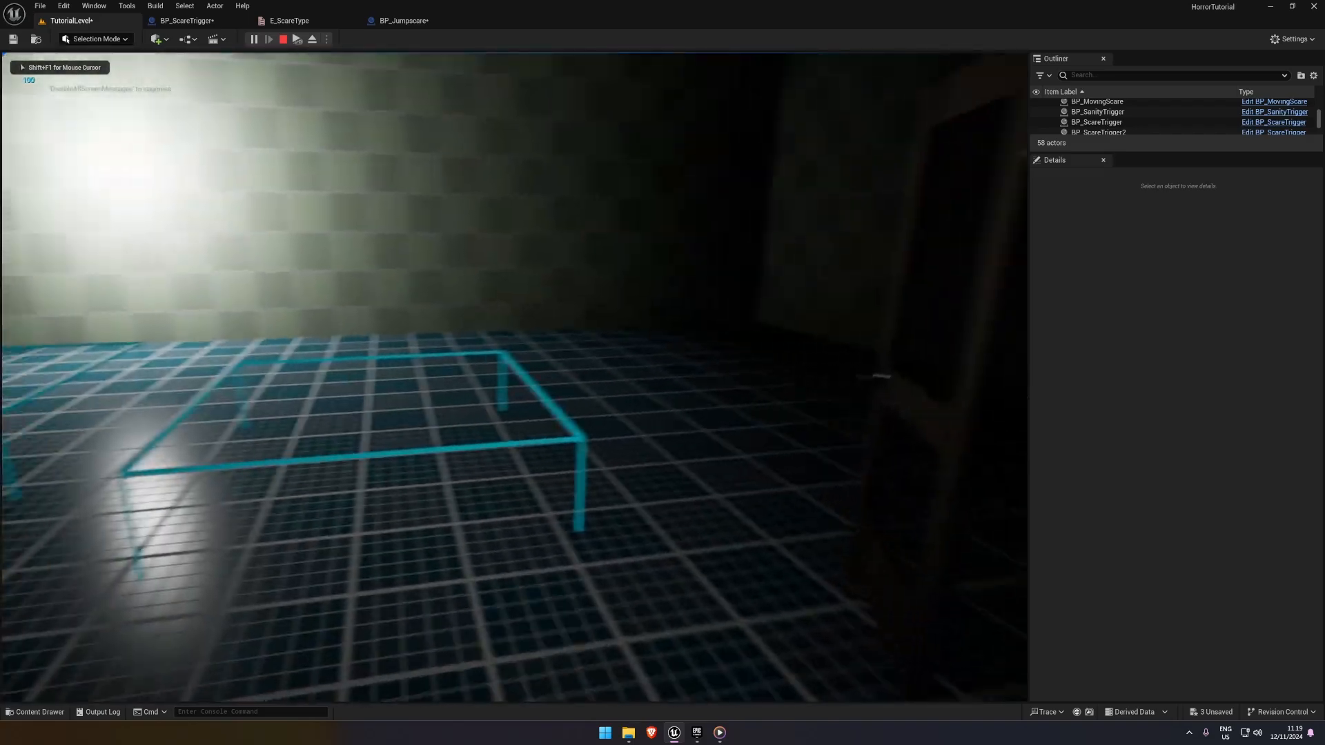
{"action": "key", "text": "w"}
{"action": "key", "text": "s"}
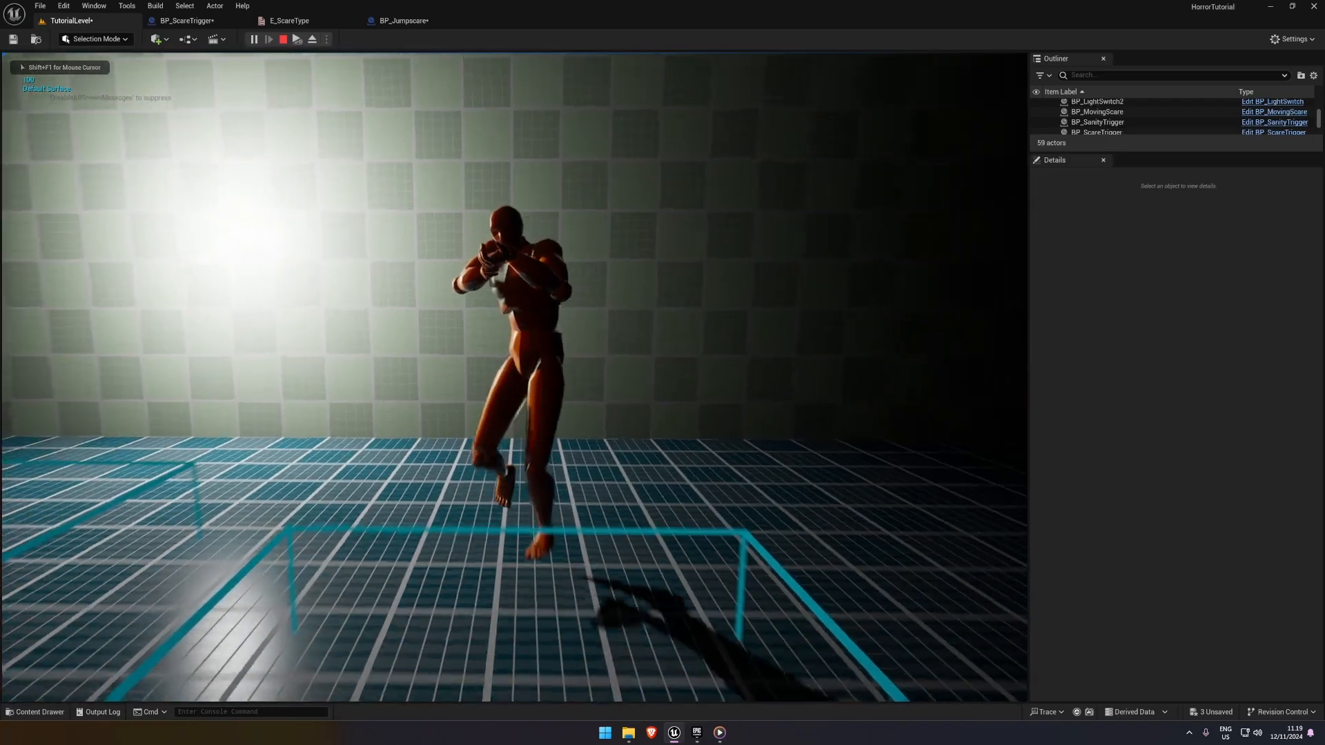
{"action": "key", "text": "Escape"}
{"action": "key", "text": "ctrl+s"}
{"action": "left_click", "coordinate": [253, 39]}
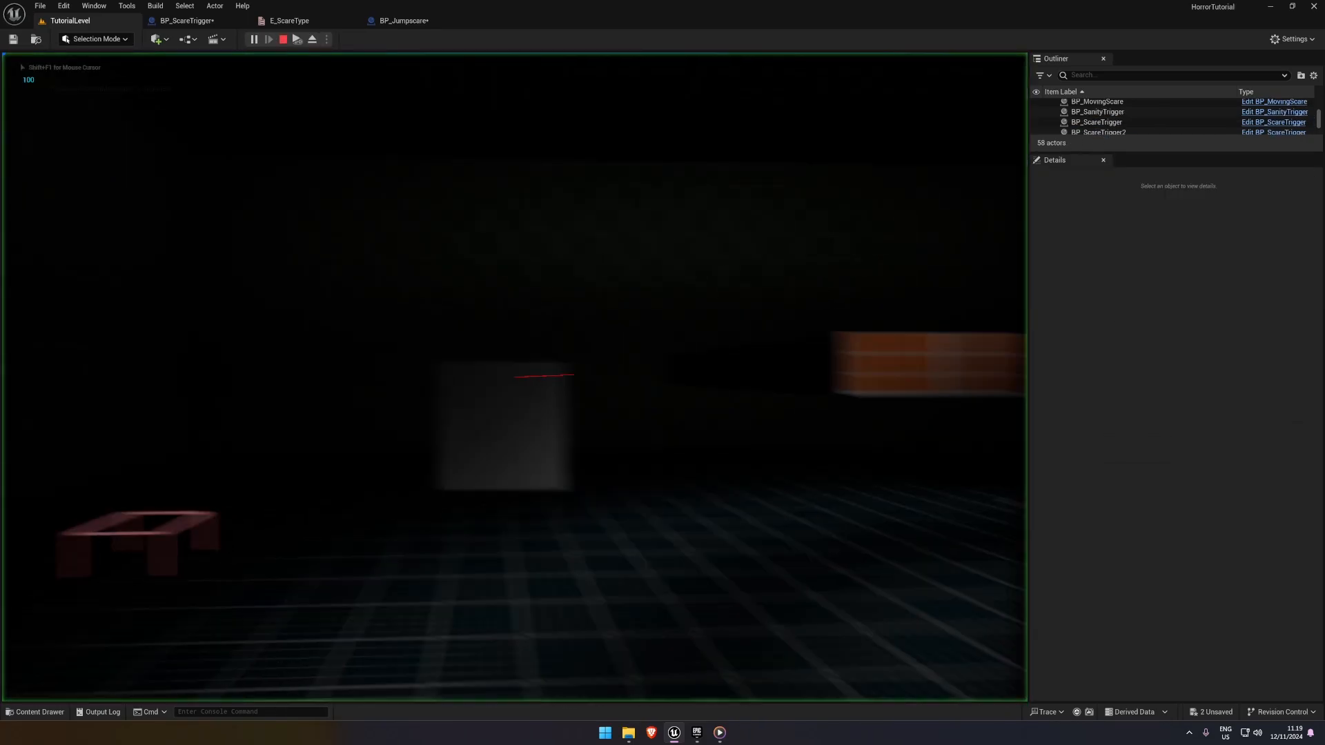
{"action": "key", "text": "w"}
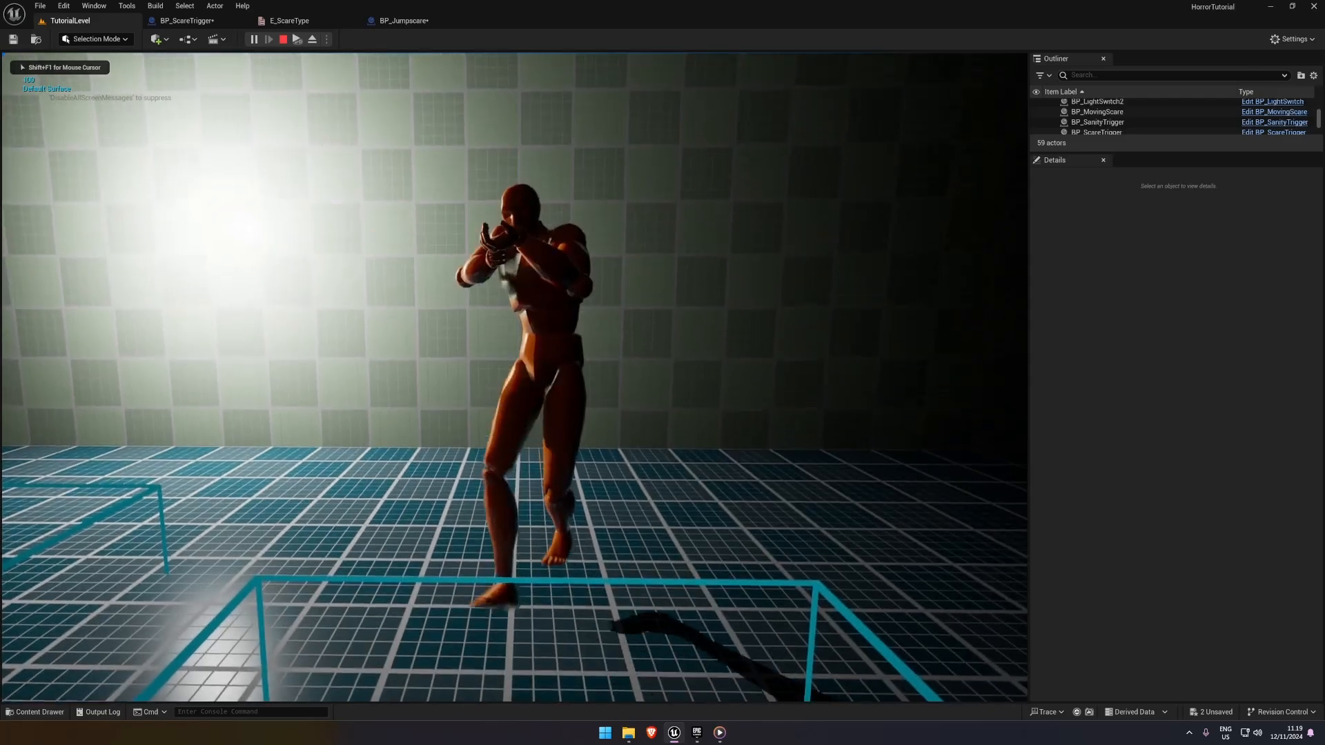
{"action": "key", "text": "Escape"}
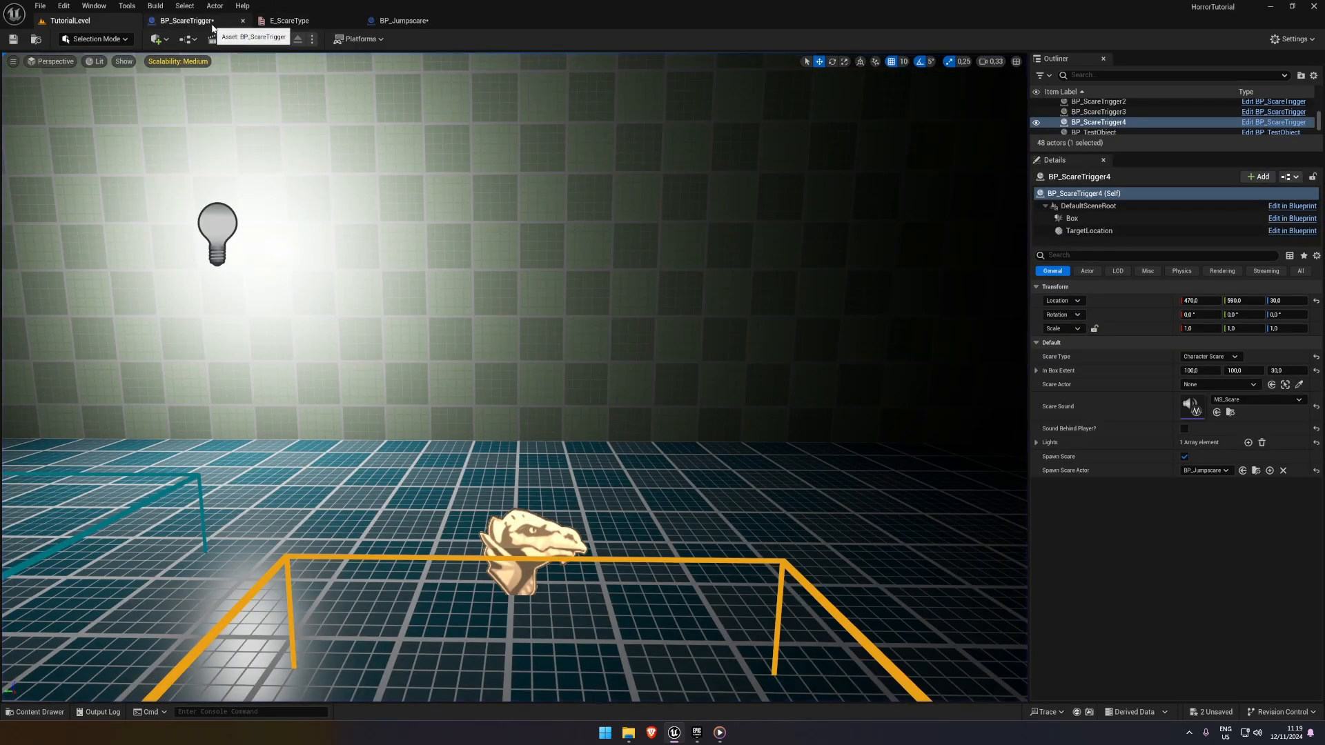
In BP_Jumpscare's Event Graph, move Play Animation closer to the existing Delay and add a second Delay node after it
{"action": "left_click", "coordinate": [403, 21]}
{"action": "left_click_drag", "start_coordinate": [454, 173], "coordinate": [835, 237]}
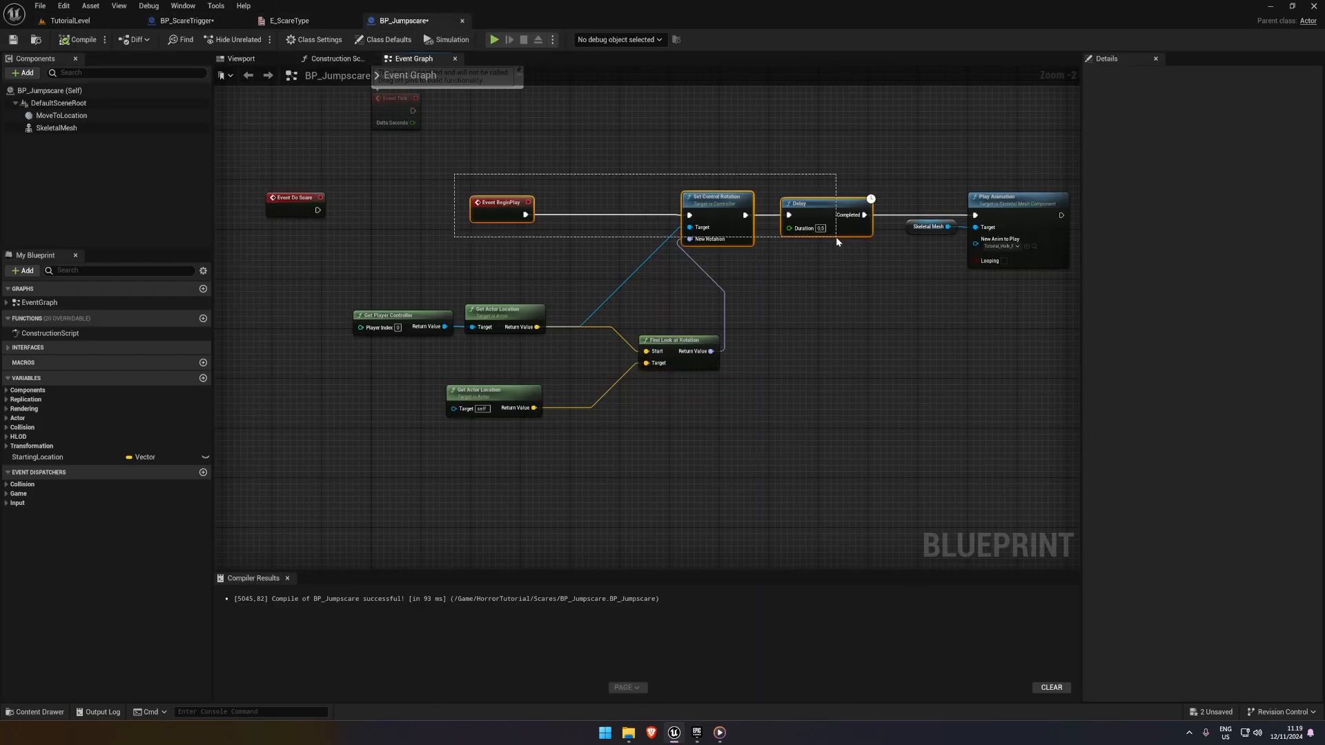
{"action": "right_click_drag", "start_coordinate": [997, 266], "coordinate": [783, 252]}
{"action": "left_click_drag", "start_coordinate": [1082, 235], "coordinate": [1246, 235]}
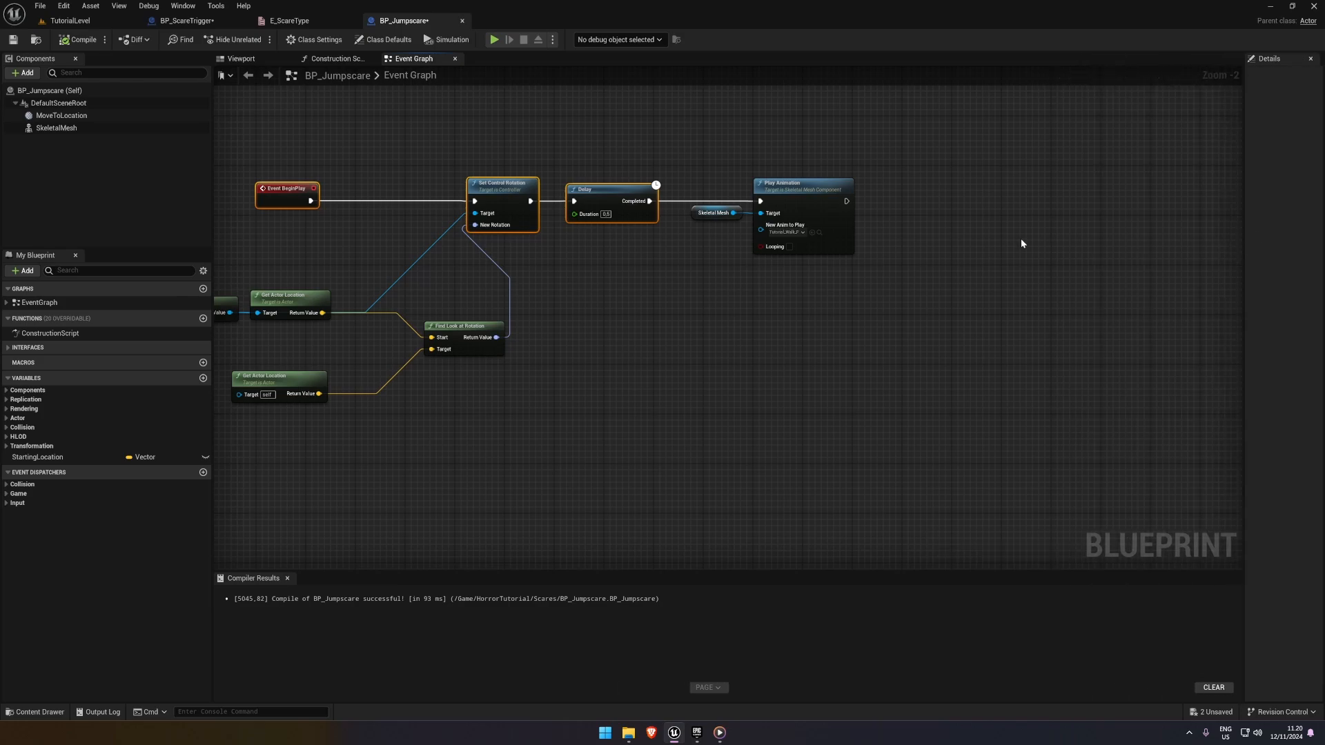
{"action": "right_click_drag", "start_coordinate": [1020, 238], "coordinate": [733, 253]}
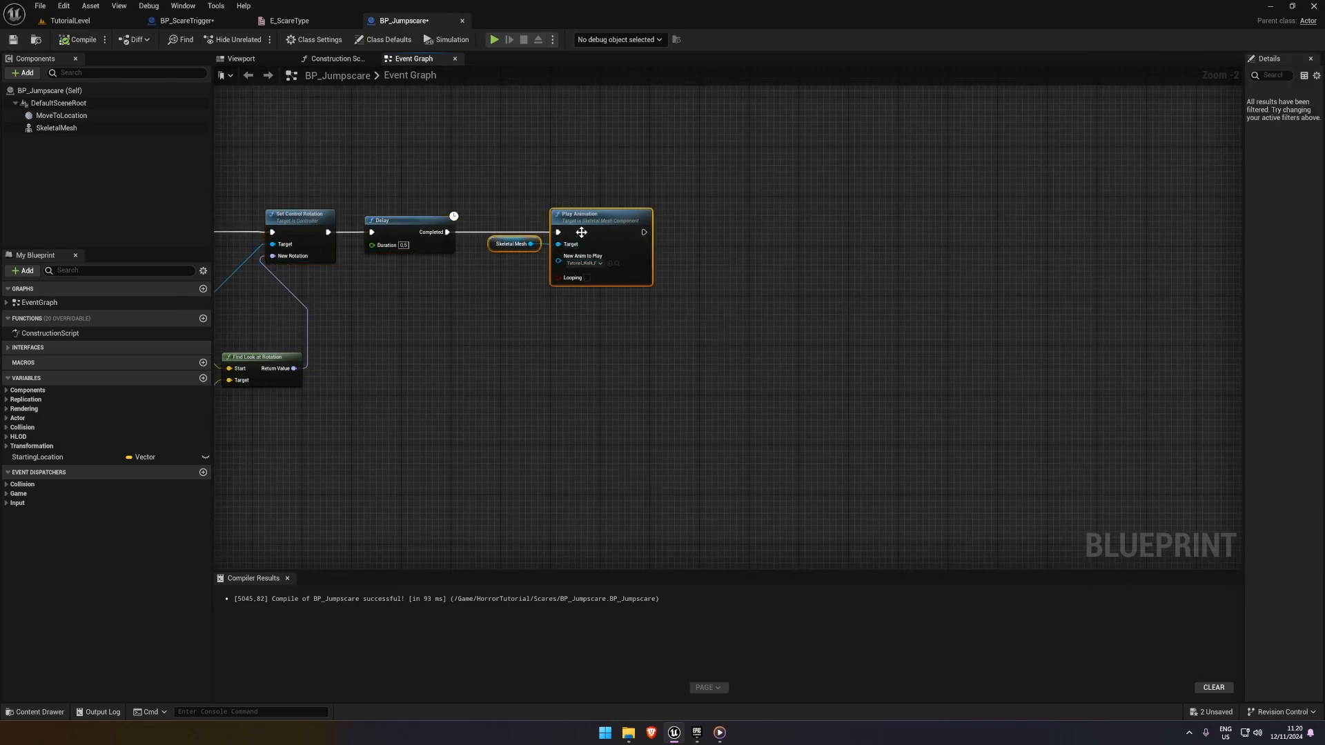
{"action": "left_click_drag", "start_coordinate": [582, 233], "coordinate": [660, 220]}
{"action": "type", "text": "delay"}
{"action": "key", "text": "Return"}
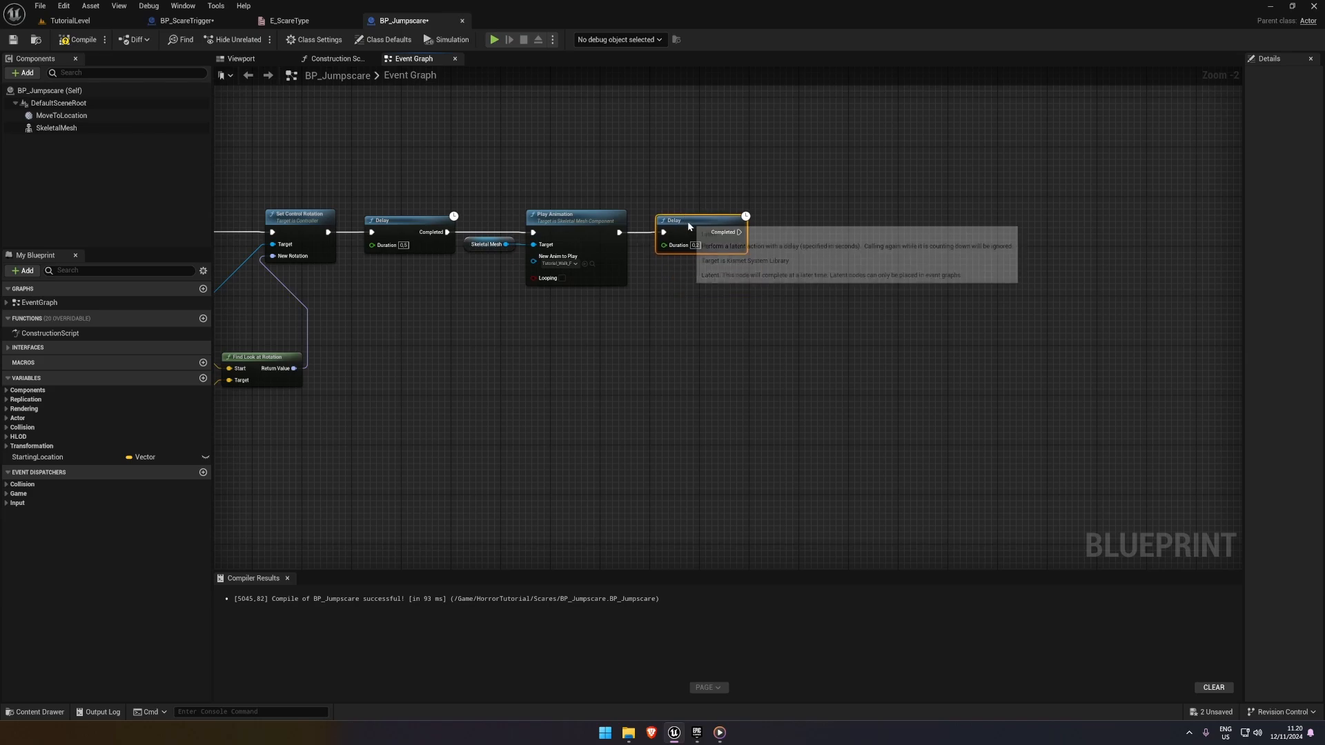
Add an Is Valid macro after the new Delay and use a Self reference as its Input Object
{"action": "left_click", "coordinate": [741, 292]}
{"action": "right_click", "coordinate": [741, 294]}
{"action": "type", "text": "is valid"}
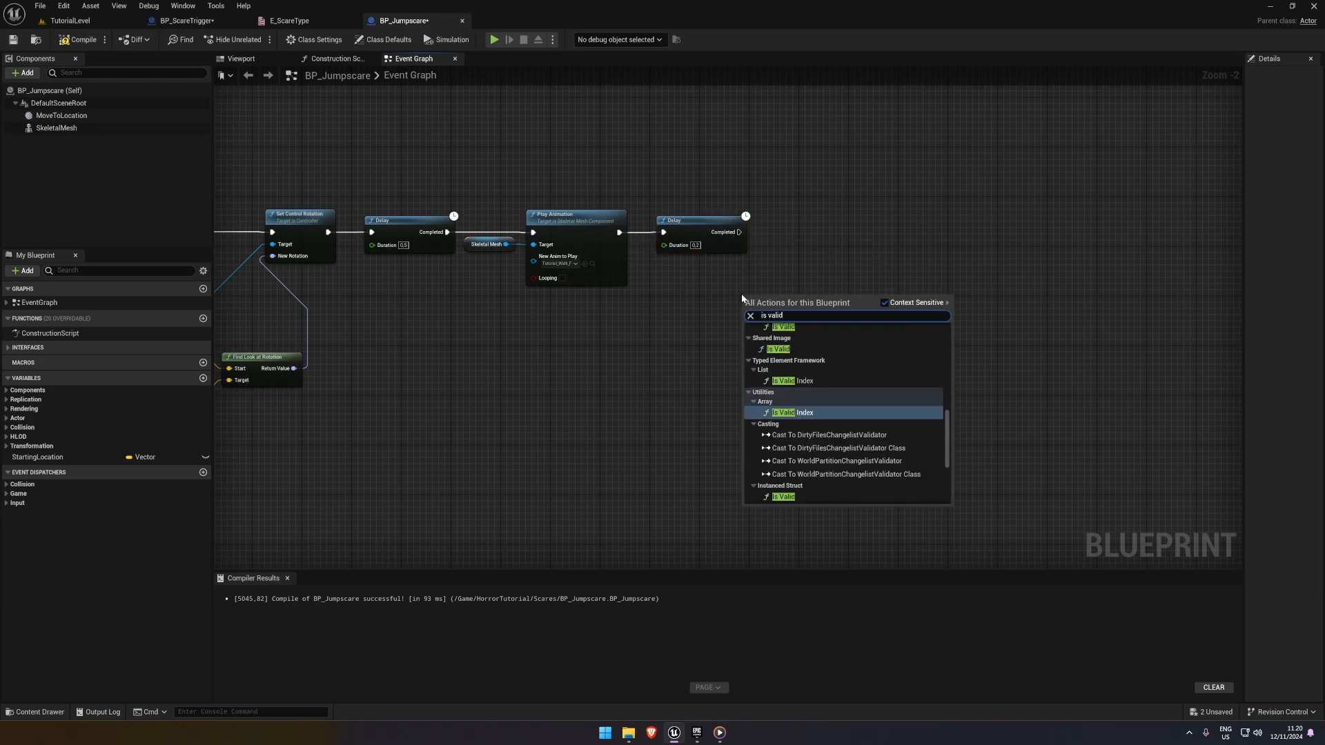
{"action": "scroll", "coordinate": [788, 478], "scroll_direction": "down", "scroll_amount": 5}
{"action": "left_click", "coordinate": [778, 440]}
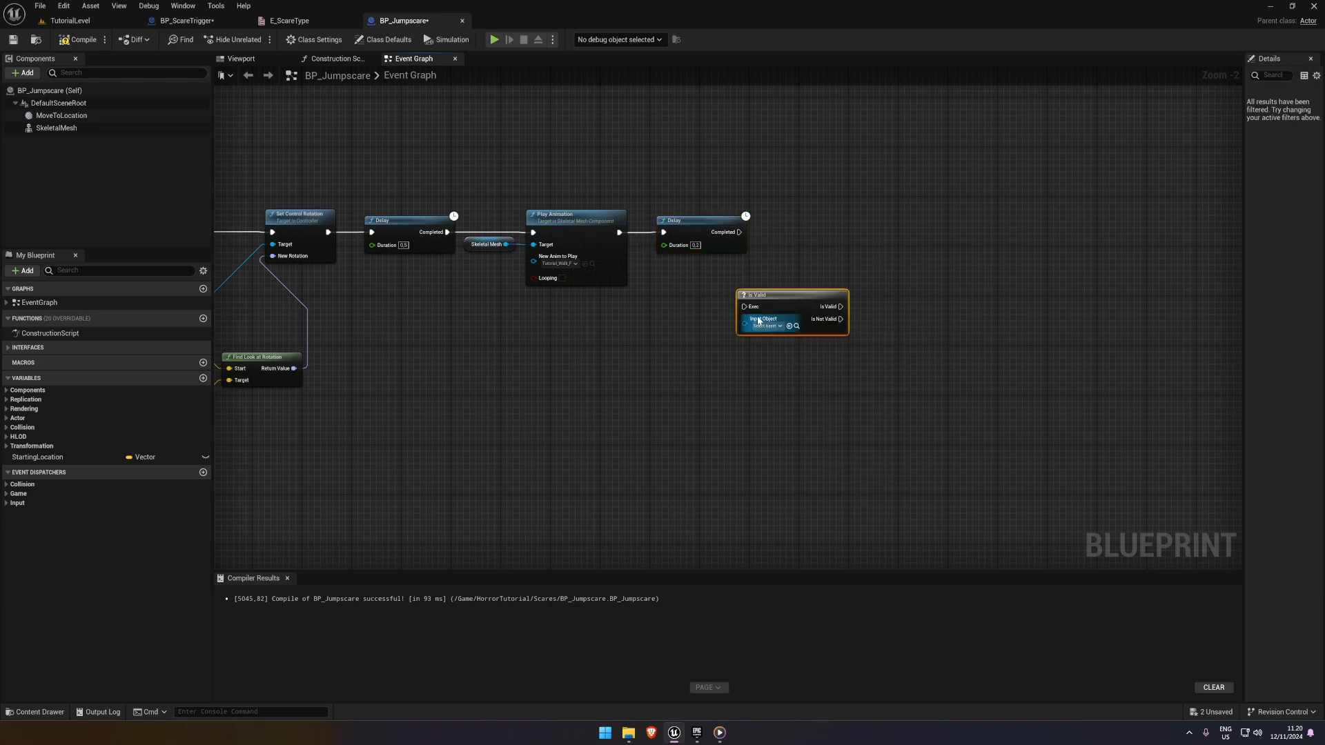
{"action": "left_click_drag", "start_coordinate": [759, 293], "coordinate": [730, 290]}
{"action": "type", "text": "sel"}
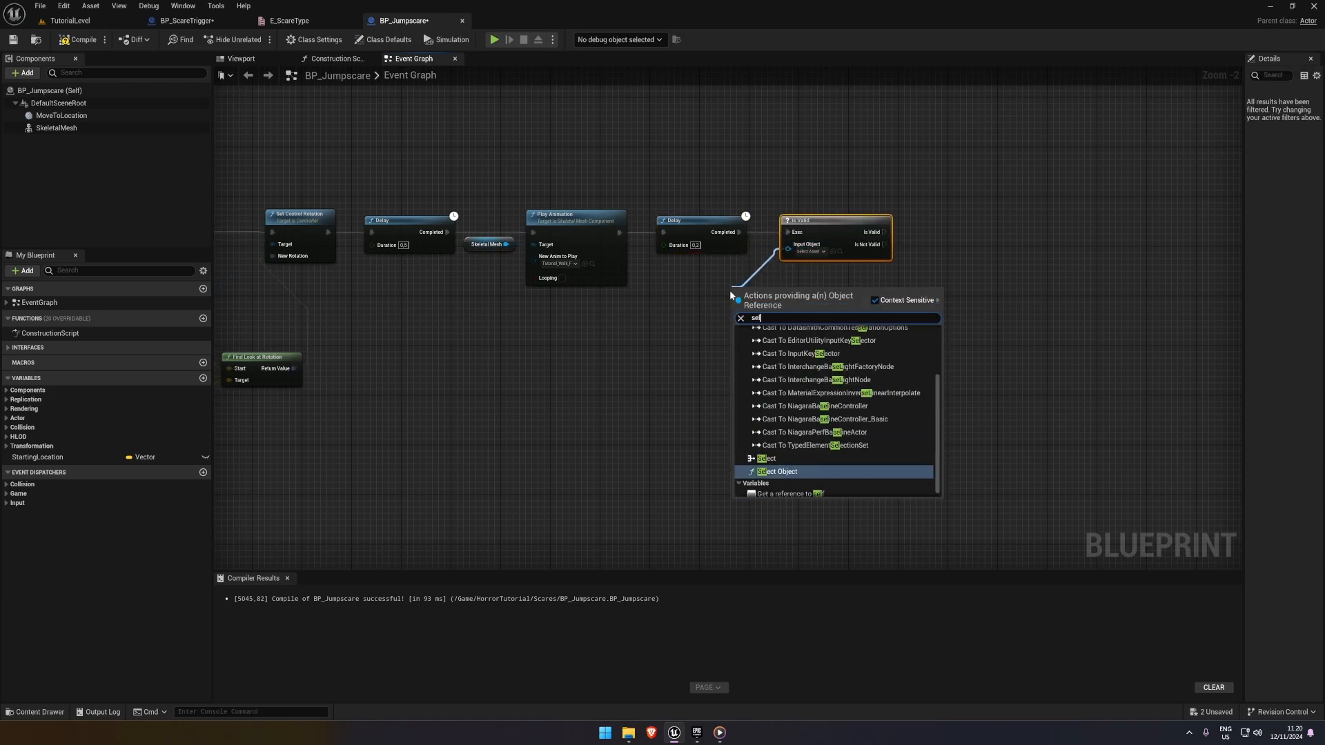
{"action": "type", "text": "f"}
{"action": "key", "text": "Return"}
Add a Destroy Actor node on the Is Valid output and space it out to the end of the chain
{"action": "type", "text": "dest"}
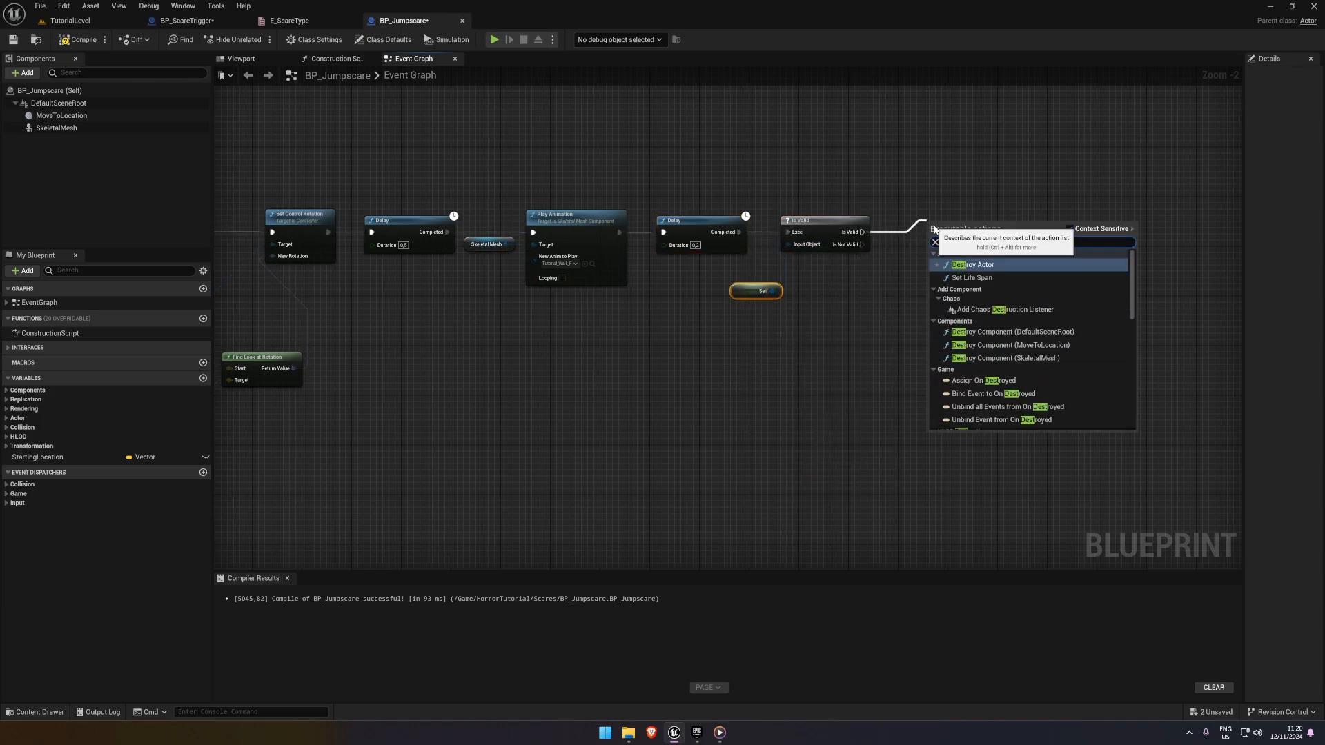
{"action": "key", "text": "Return"}
{"action": "right_click_drag", "start_coordinate": [782, 143], "coordinate": [904, 140]}
{"action": "scroll", "coordinate": [649, 131], "scroll_direction": "down", "scroll_amount": 1}
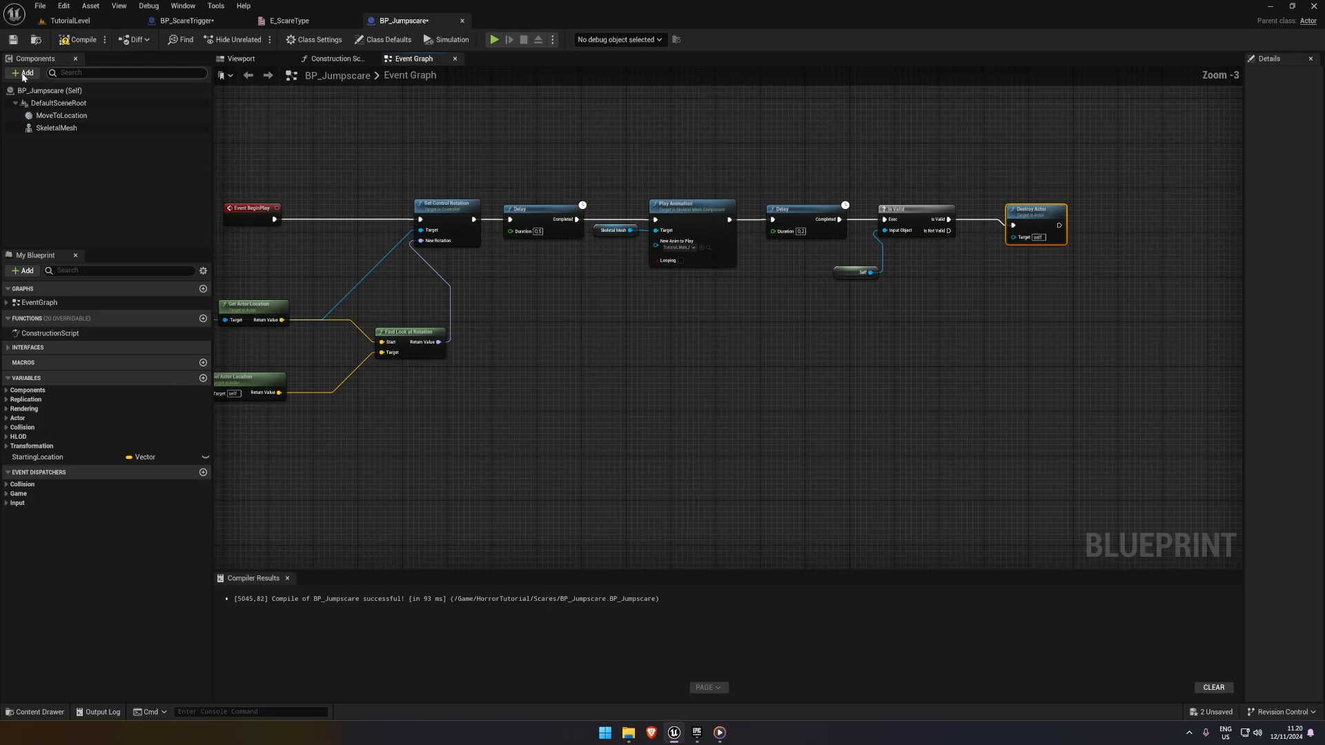
Playtest the character scare in TutorialLevel to check that the jumpscare actor is destroyed
{"action": "left_click", "coordinate": [70, 20]}
{"action": "left_click", "coordinate": [254, 39]}
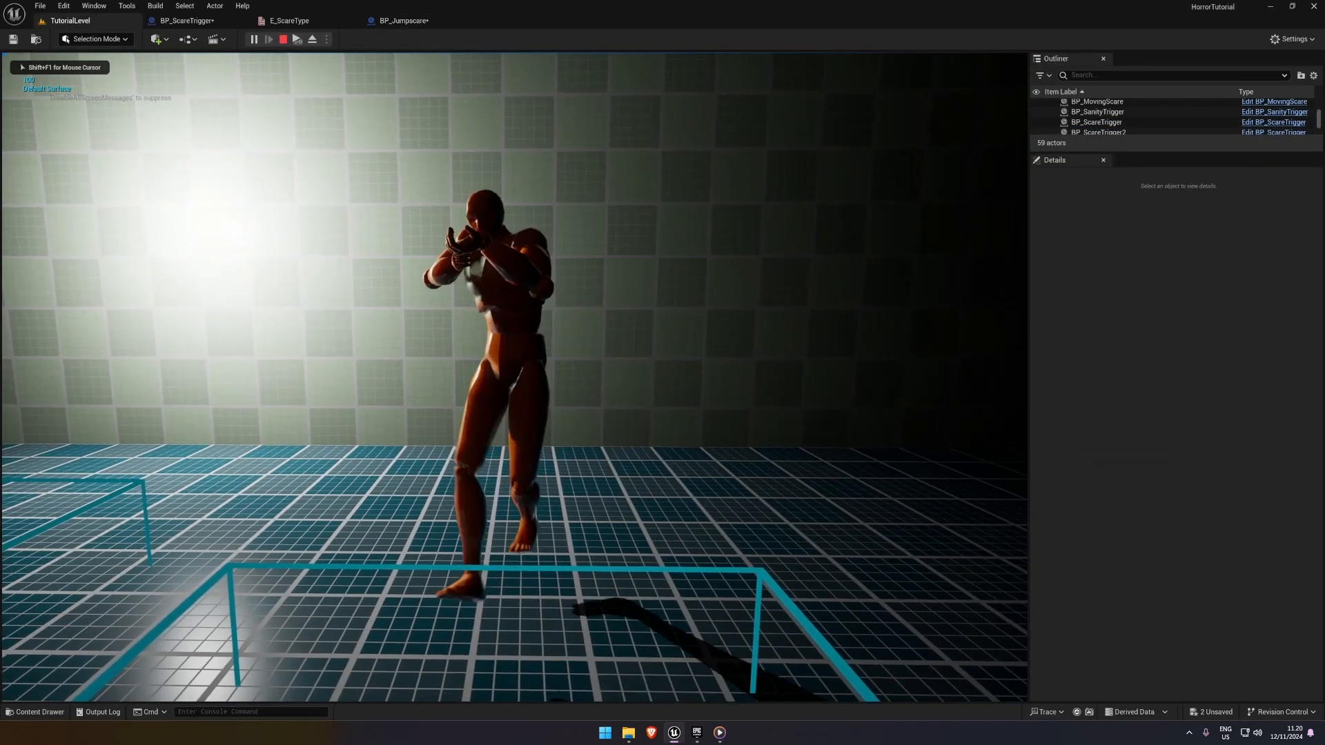
{"action": "key", "text": "Escape"}
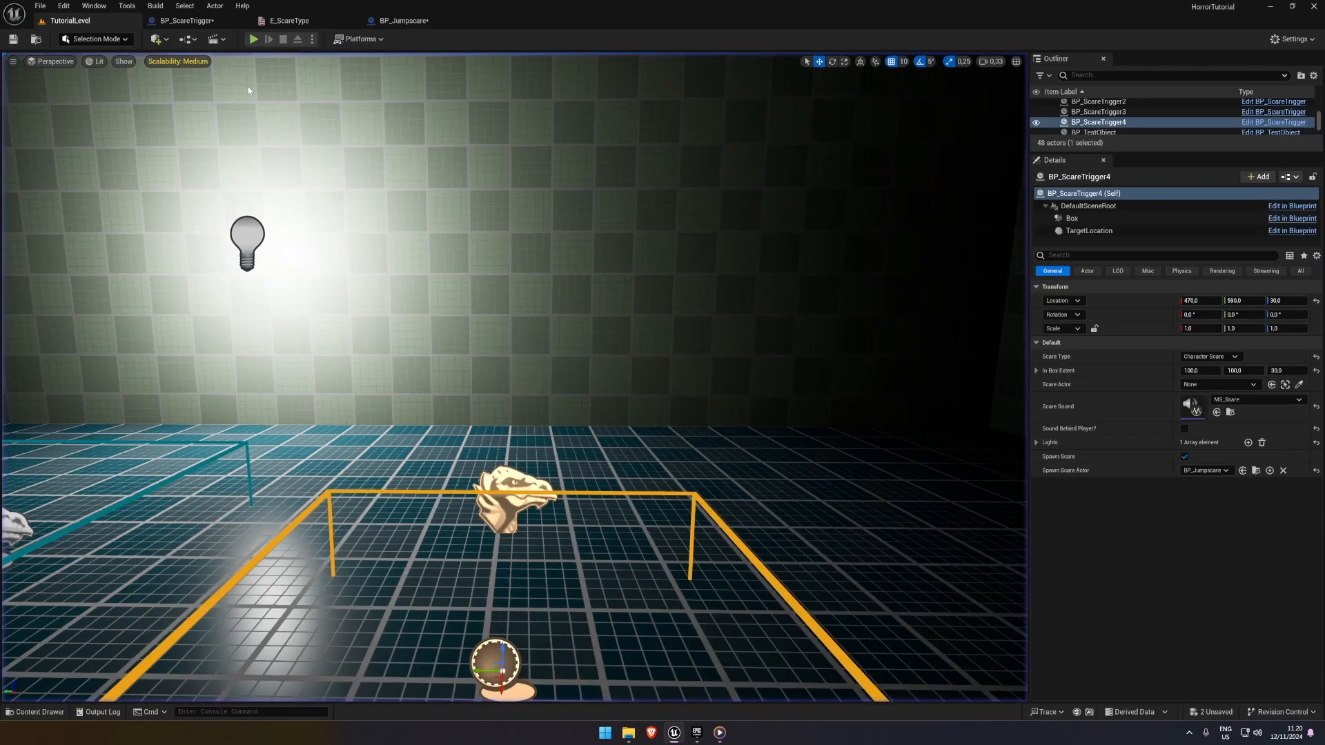
{"action": "left_click", "coordinate": [305, 25]}
{"action": "left_click", "coordinate": [207, 22]}
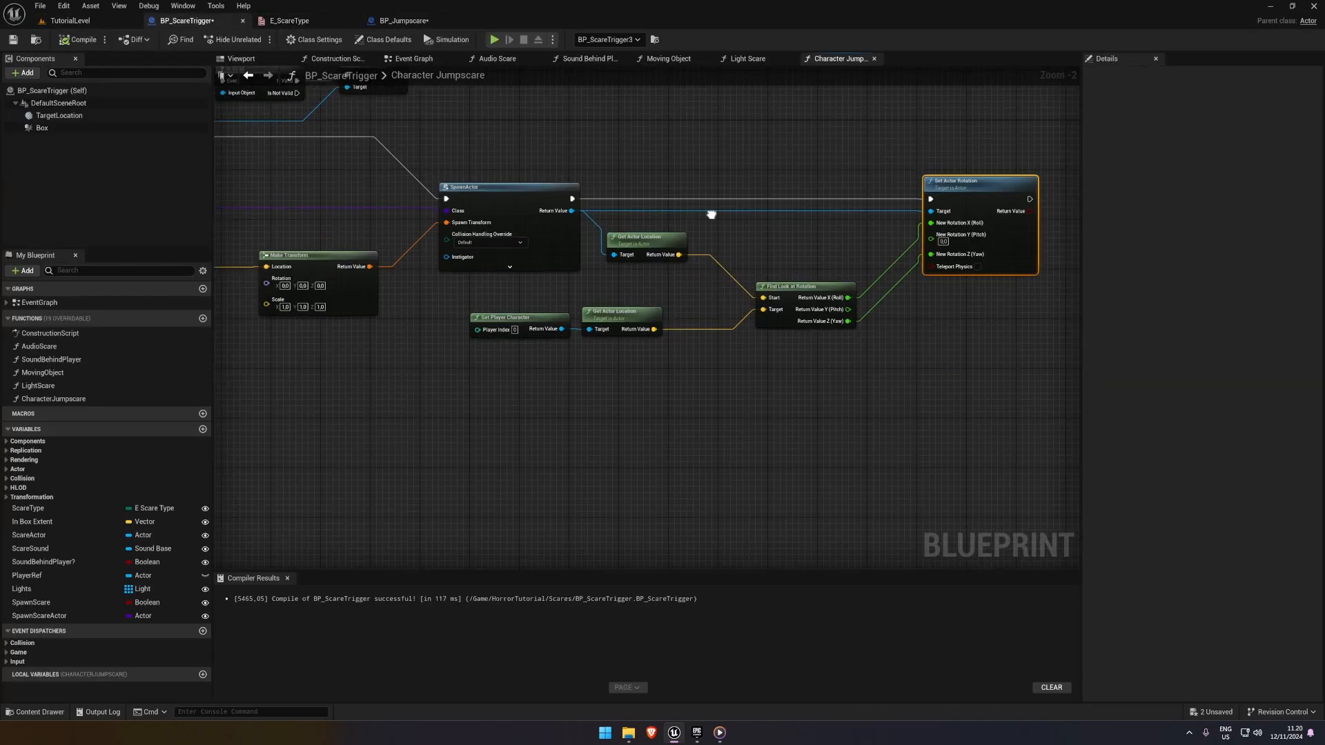
In BP_Jumpscare, delete the 0.5-second Delay and connect Set Control Rotation directly to Play Animation
{"action": "left_click", "coordinate": [401, 21]}
{"action": "left_click", "coordinate": [804, 219]}
{"action": "scroll", "coordinate": [786, 229], "scroll_direction": "up", "scroll_amount": 3}
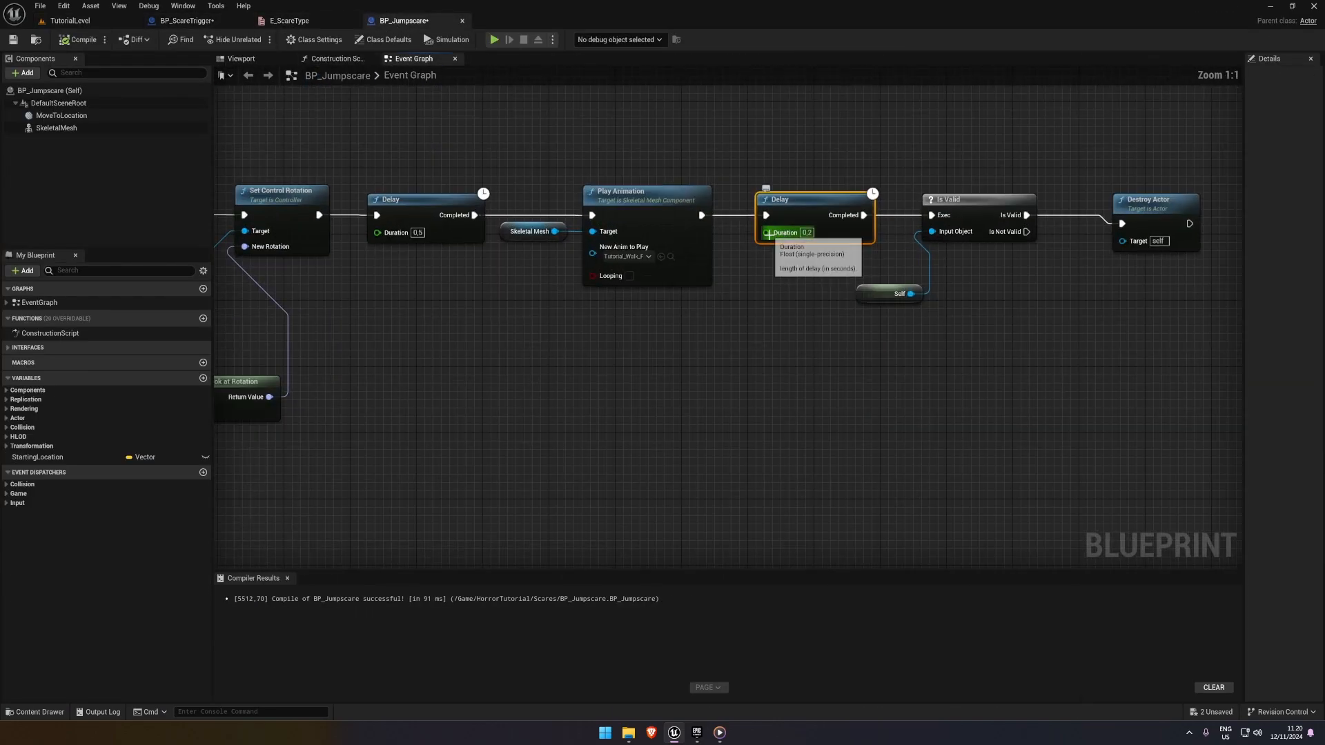
{"action": "key", "text": "Delete"}
{"action": "key", "text": "ctrl+z"}
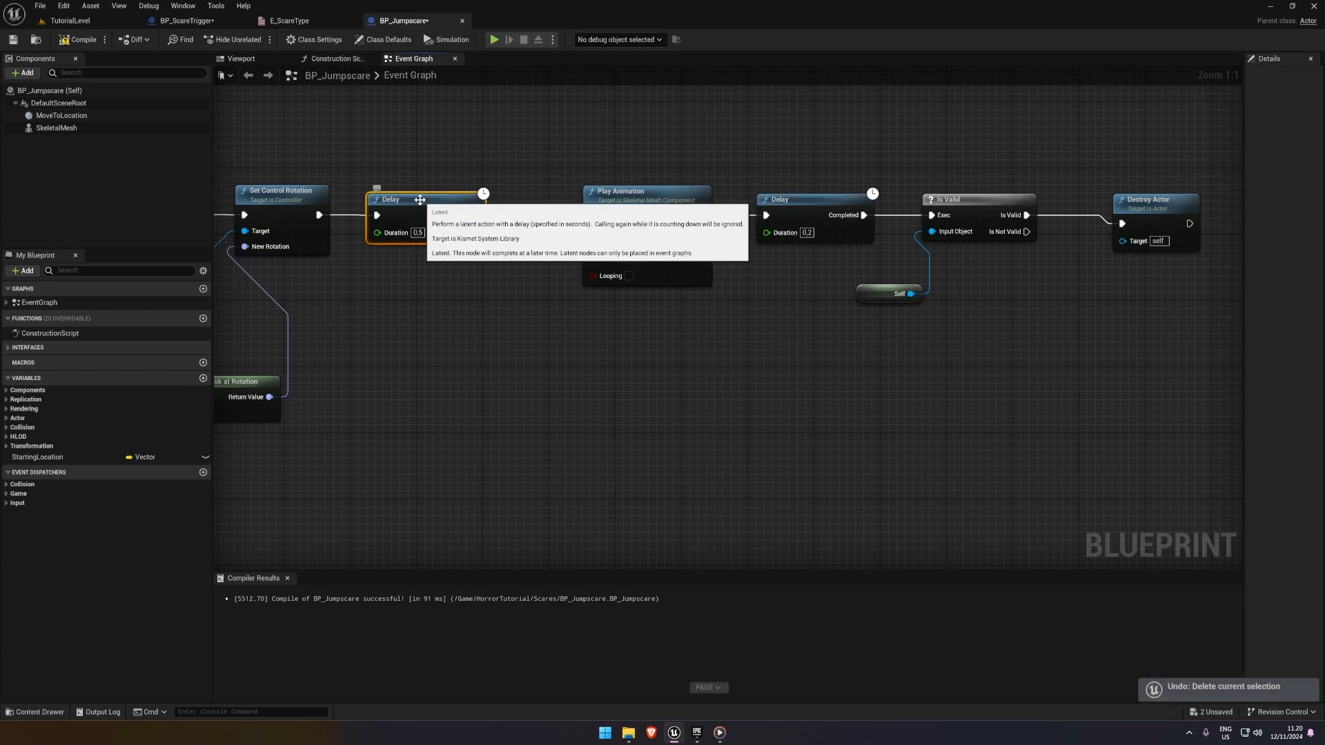
{"action": "left_click", "coordinate": [434, 203]}
{"action": "key", "text": "Delete"}
{"action": "left_click_drag", "start_coordinate": [319, 215], "coordinate": [592, 215]}
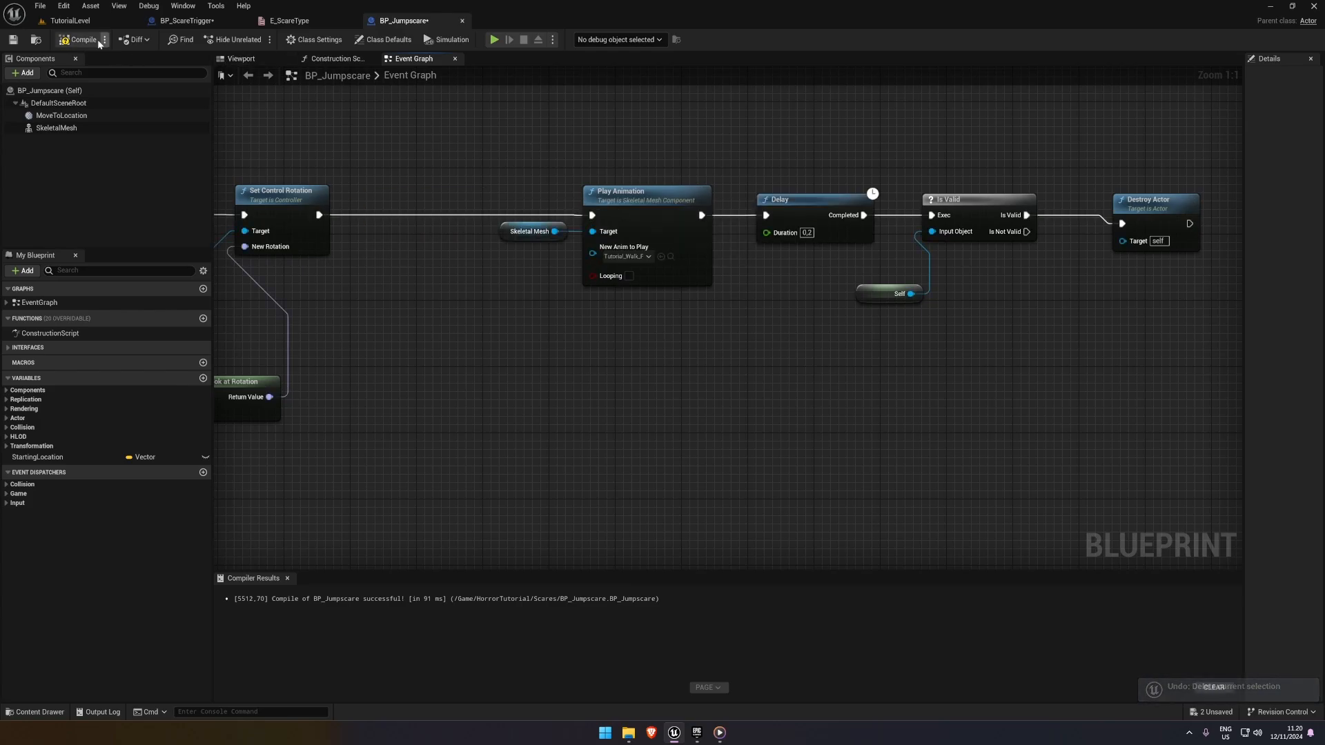
Playtest the scare in TutorialLevel by walking into the trigger with the first Delay removed
{"action": "left_click", "coordinate": [89, 24]}
{"action": "left_click", "coordinate": [243, 38]}
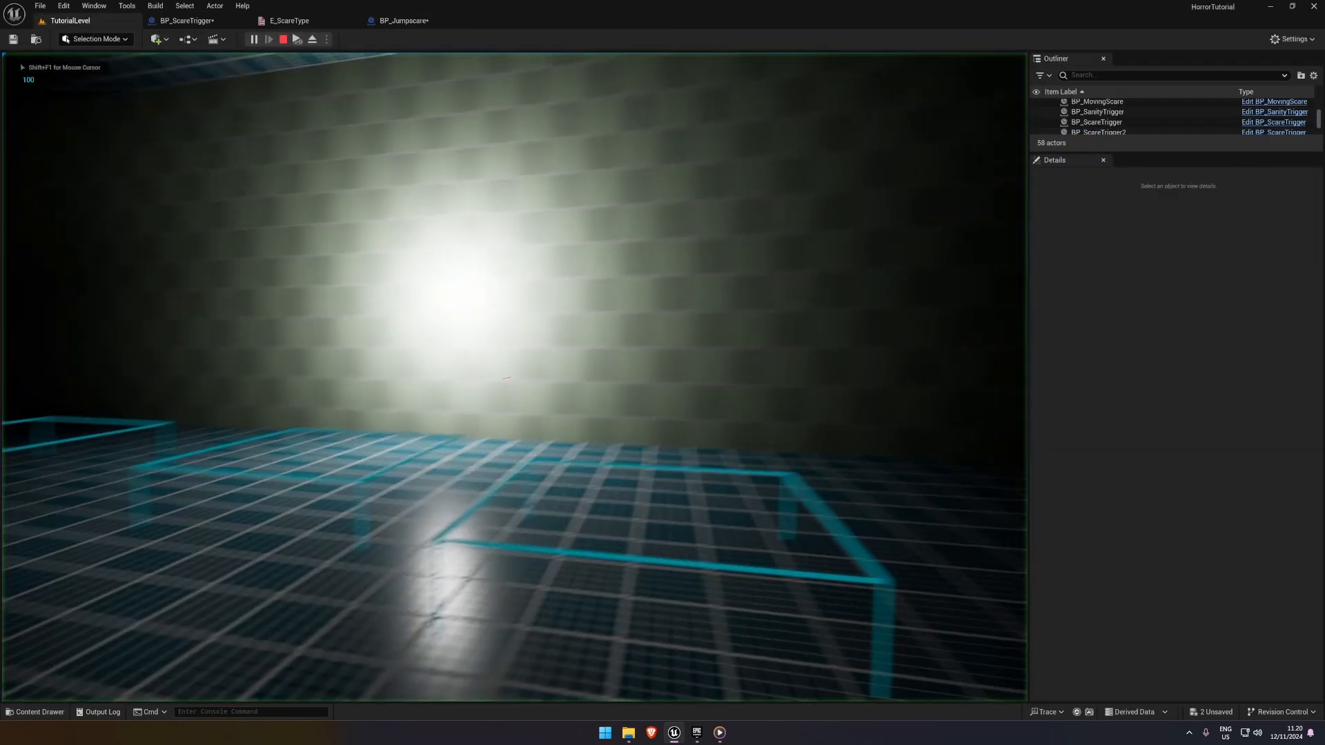
{"action": "key", "text": "w"}
{"action": "key", "text": "s"}
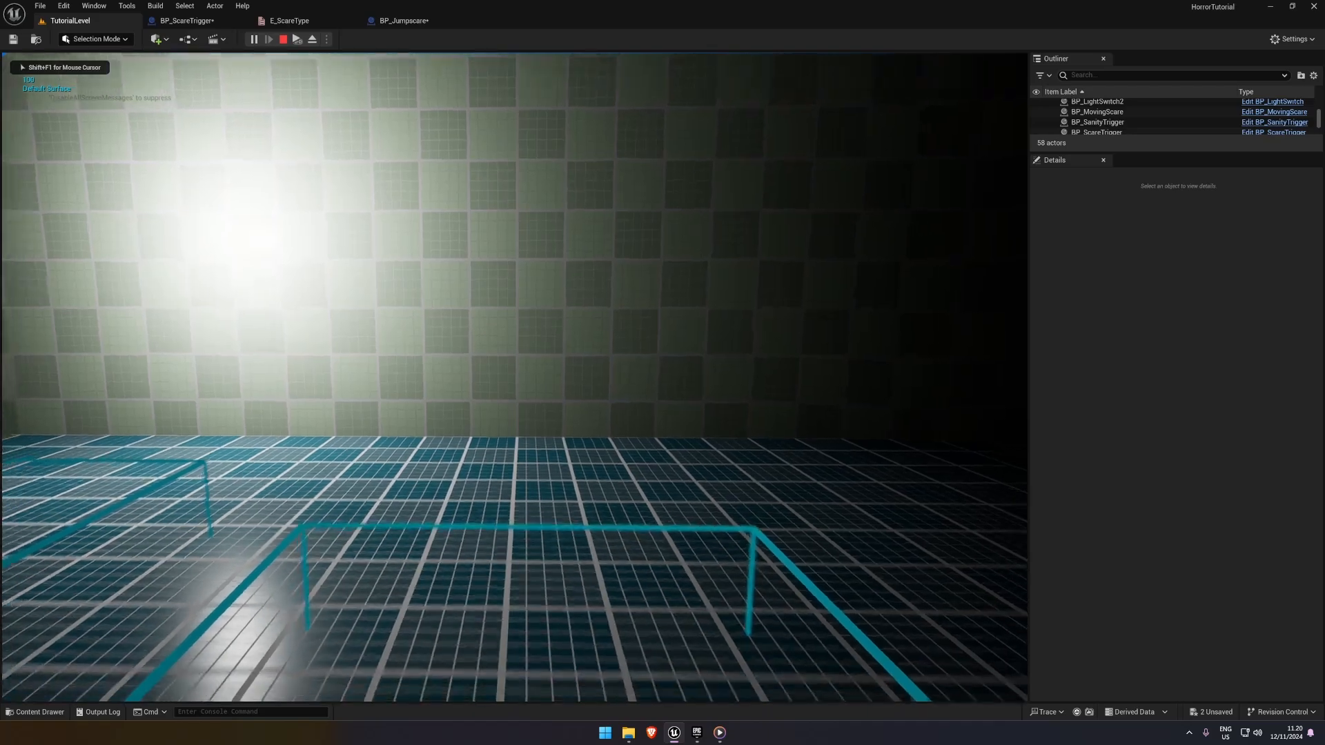
{"action": "key", "text": "s"}
{"action": "key", "text": "w"}
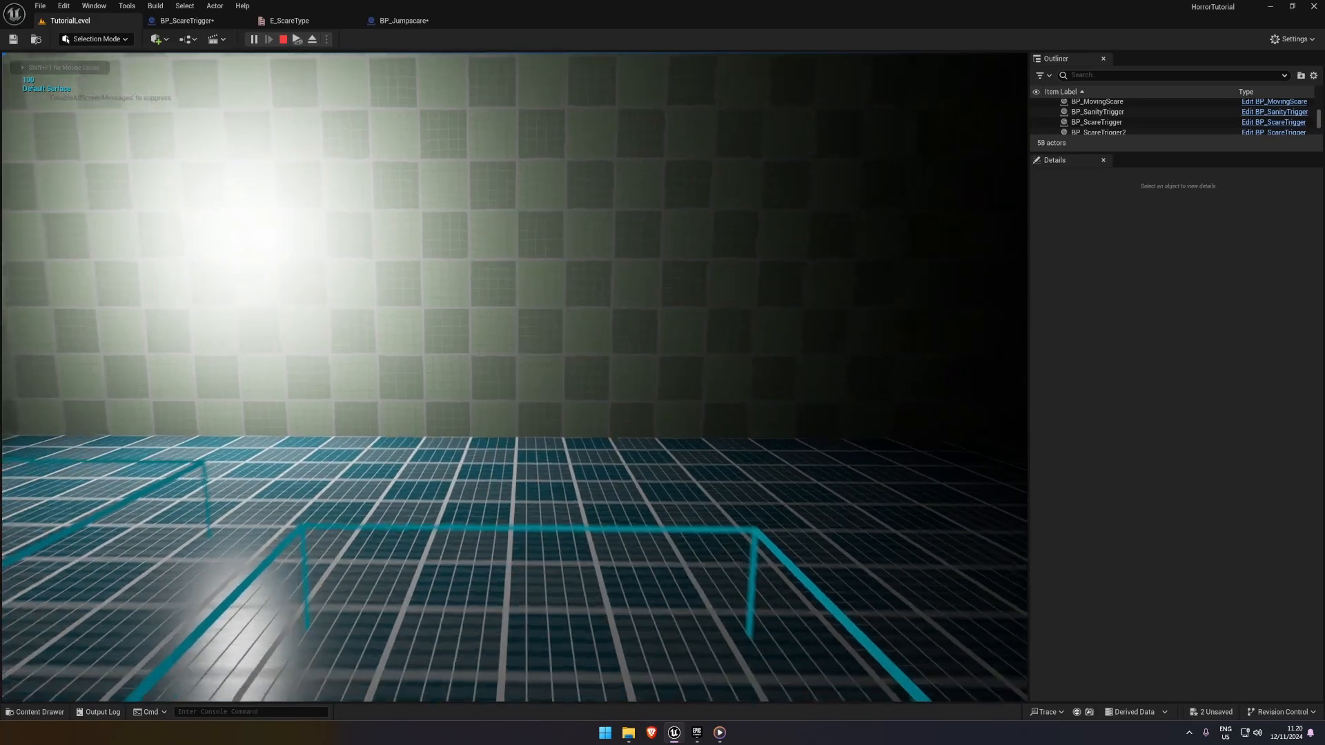
{"action": "key", "text": "Escape"}
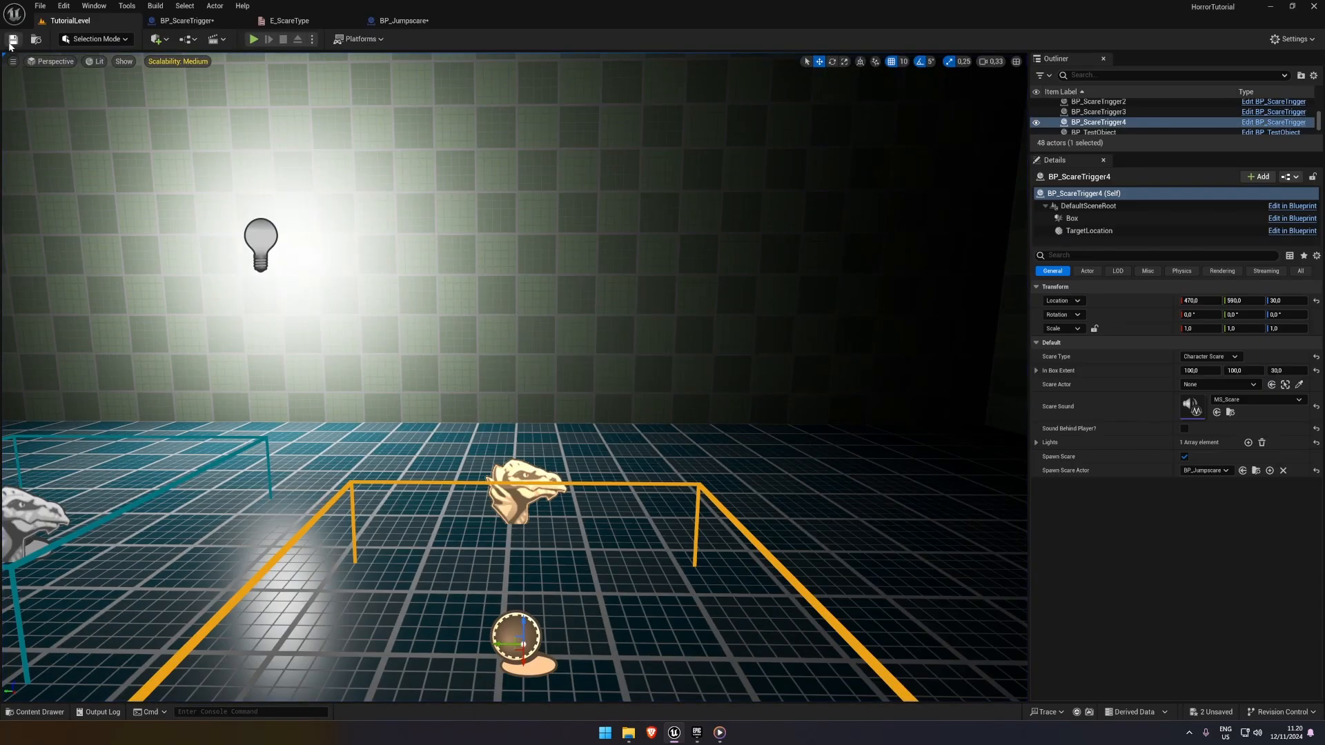
Move Skeletal Mesh, Play Animation and the remaining Delay closer to Set Control Rotation, and set the Delay's Duration to 1.0
{"action": "left_click", "coordinate": [404, 21]}
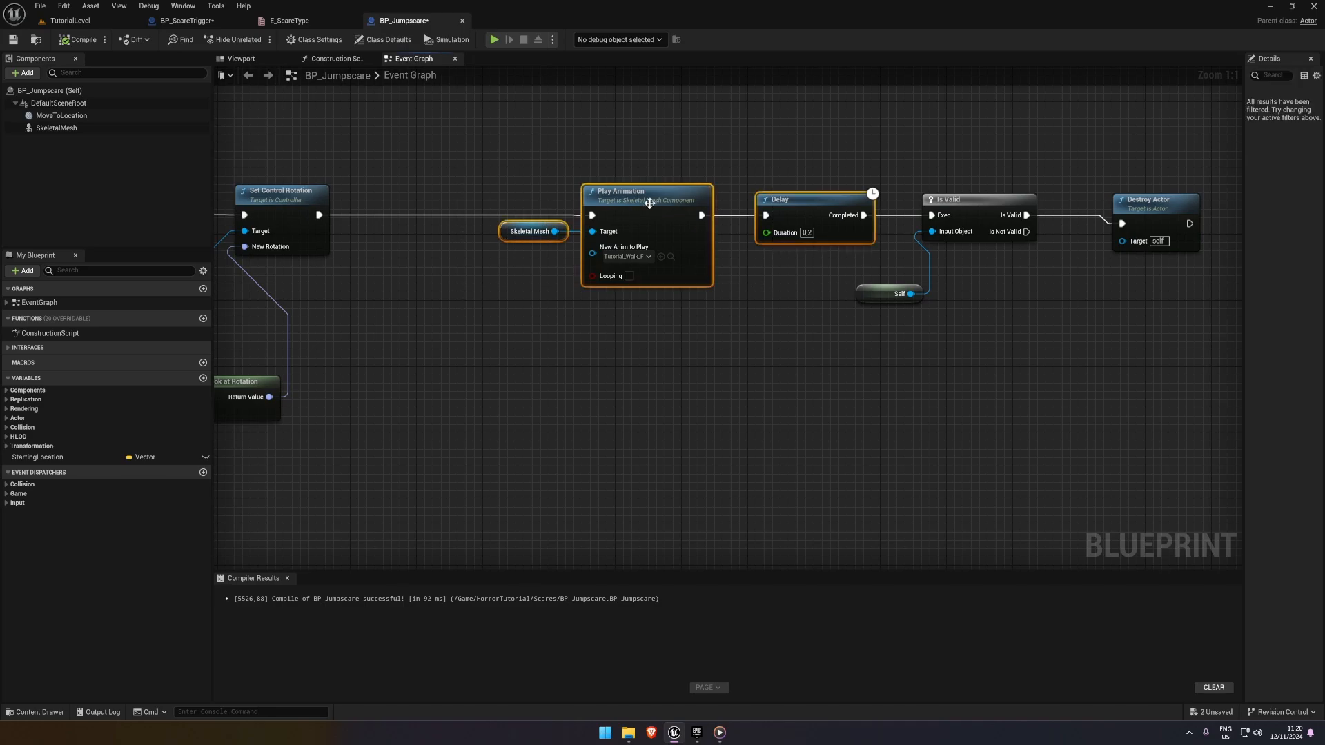
{"action": "left_click_drag", "start_coordinate": [523, 166], "coordinate": [614, 236]}
{"action": "left_click_drag", "start_coordinate": [637, 203], "coordinate": [489, 204]}
{"action": "left_click_drag", "start_coordinate": [808, 202], "coordinate": [666, 205]}
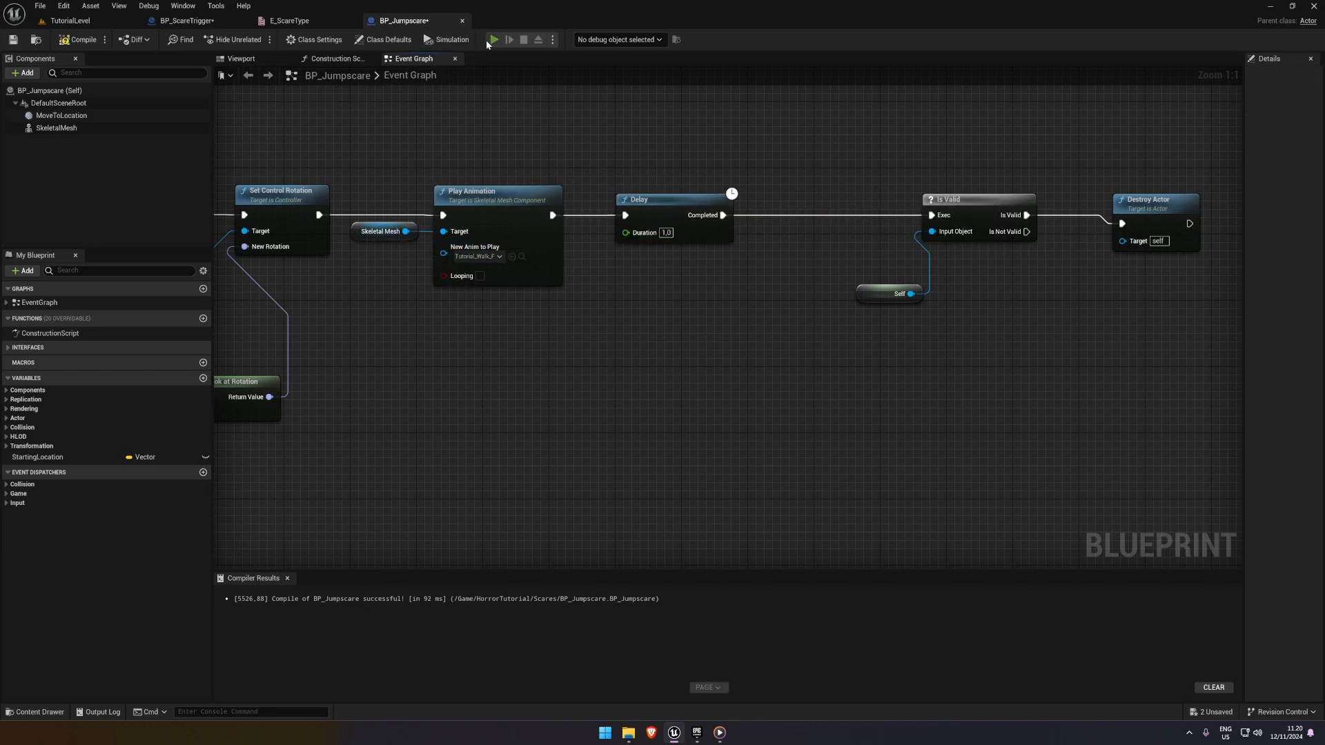
Playtest the scare with the longer Delay and review BP_ScareTrigger's Character Jumpscare function graph
{"action": "left_click", "coordinate": [489, 40]}
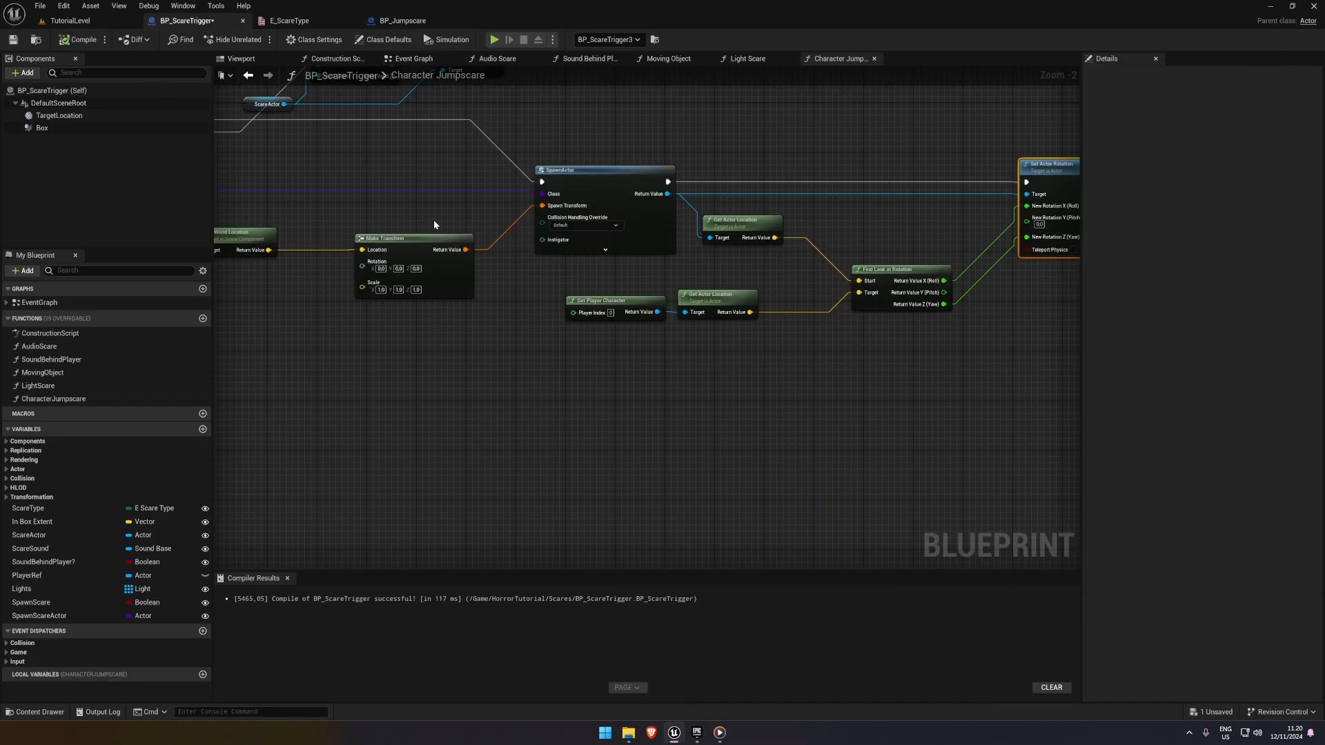
{"action": "right_click_drag", "start_coordinate": [434, 220], "coordinate": [632, 248]}
{"action": "scroll", "coordinate": [604, 240], "scroll_direction": "down", "scroll_amount": 2}
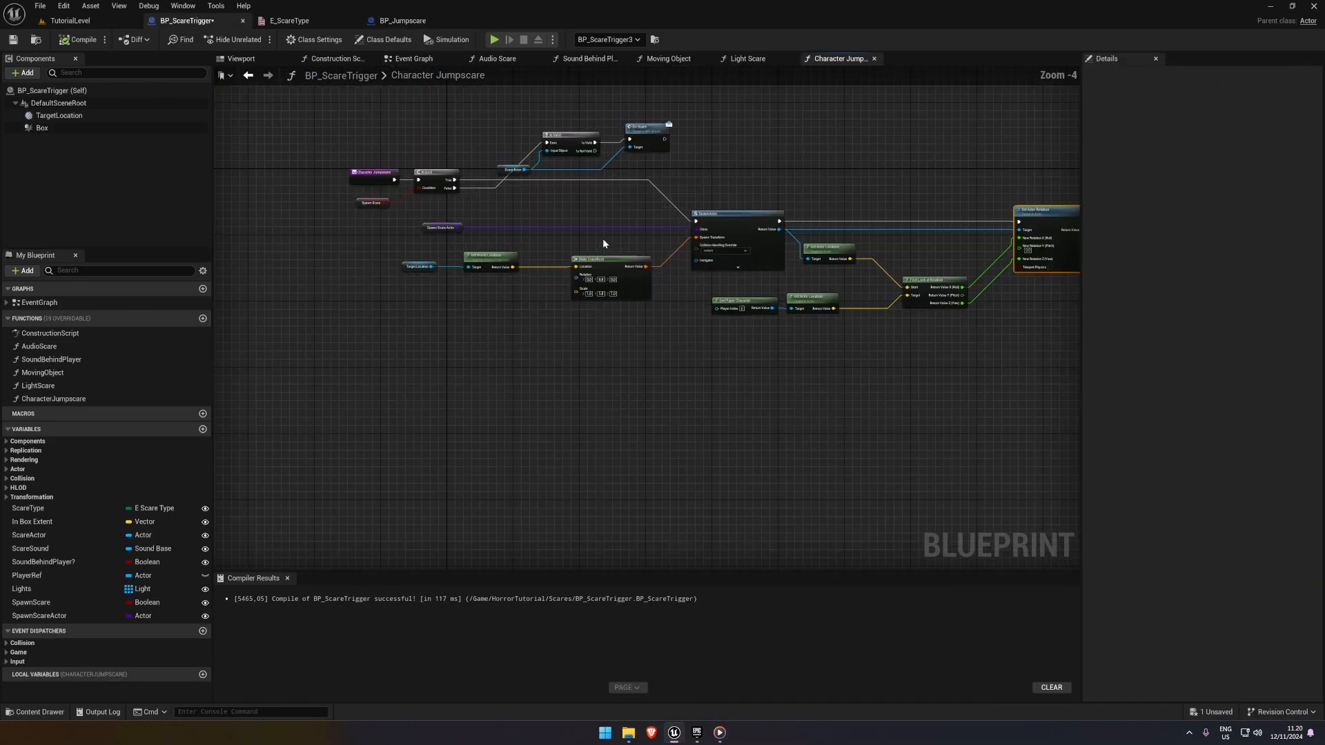
{"action": "scroll", "coordinate": [568, 238], "scroll_direction": "up", "scroll_amount": 1}
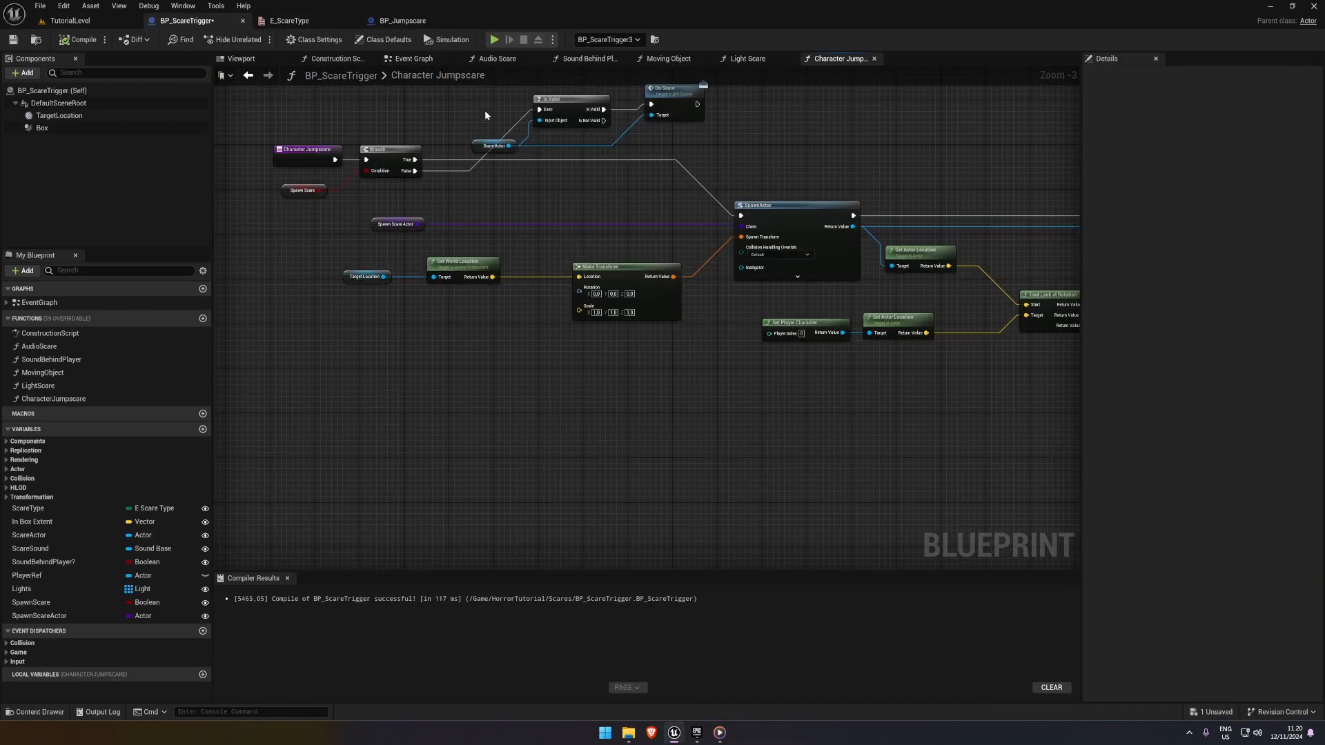
In BP_ScareTrigger's Event Graph, align the Character Jumpscare call node with the Moving Object and Light Scare nodes
{"action": "left_click", "coordinate": [419, 58]}
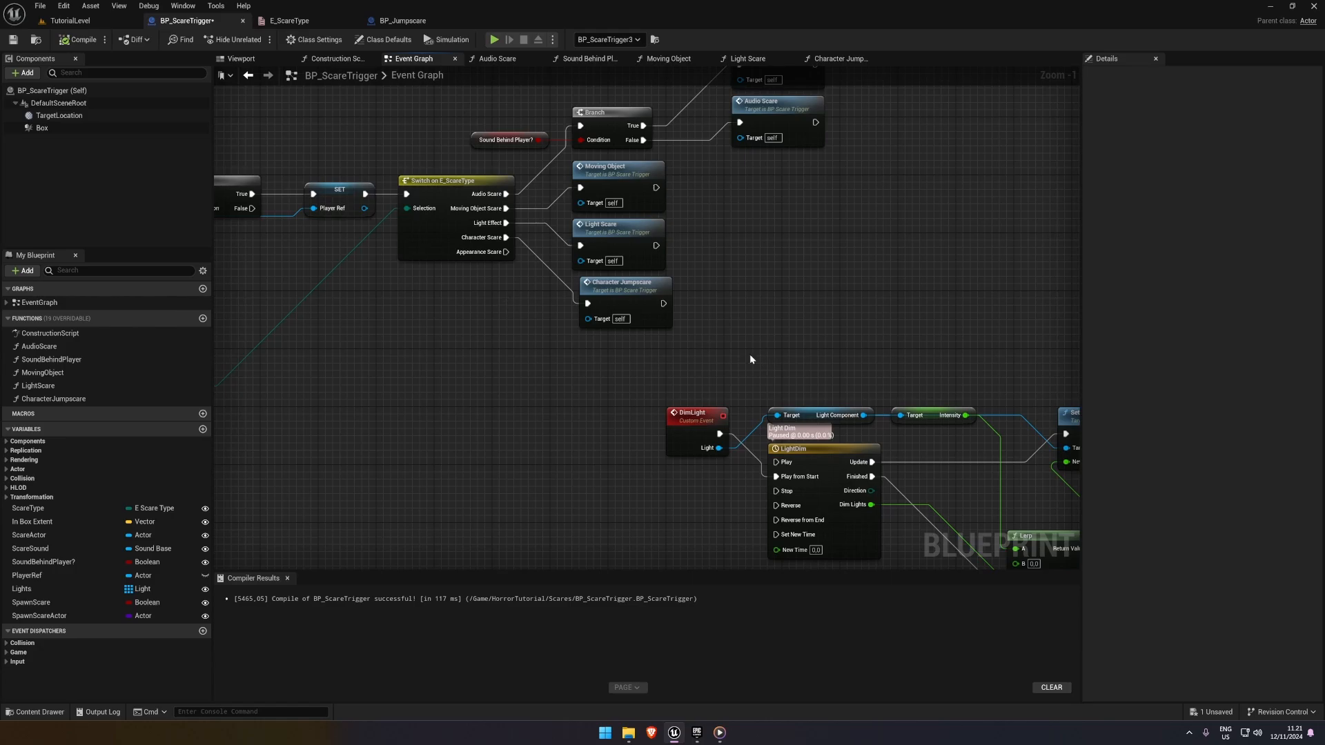
{"action": "left_click_drag", "start_coordinate": [613, 173], "coordinate": [692, 323]}
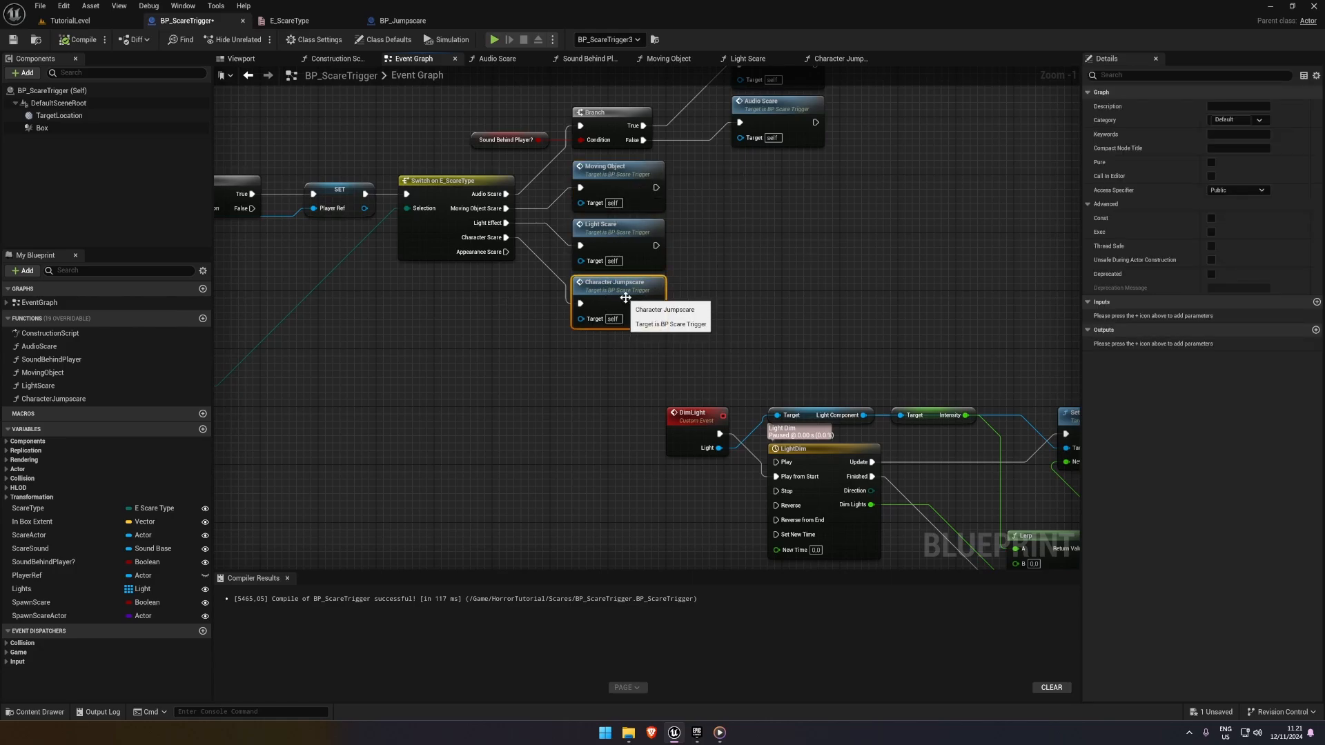
{"action": "left_click_drag", "start_coordinate": [732, 337], "coordinate": [553, 187]}
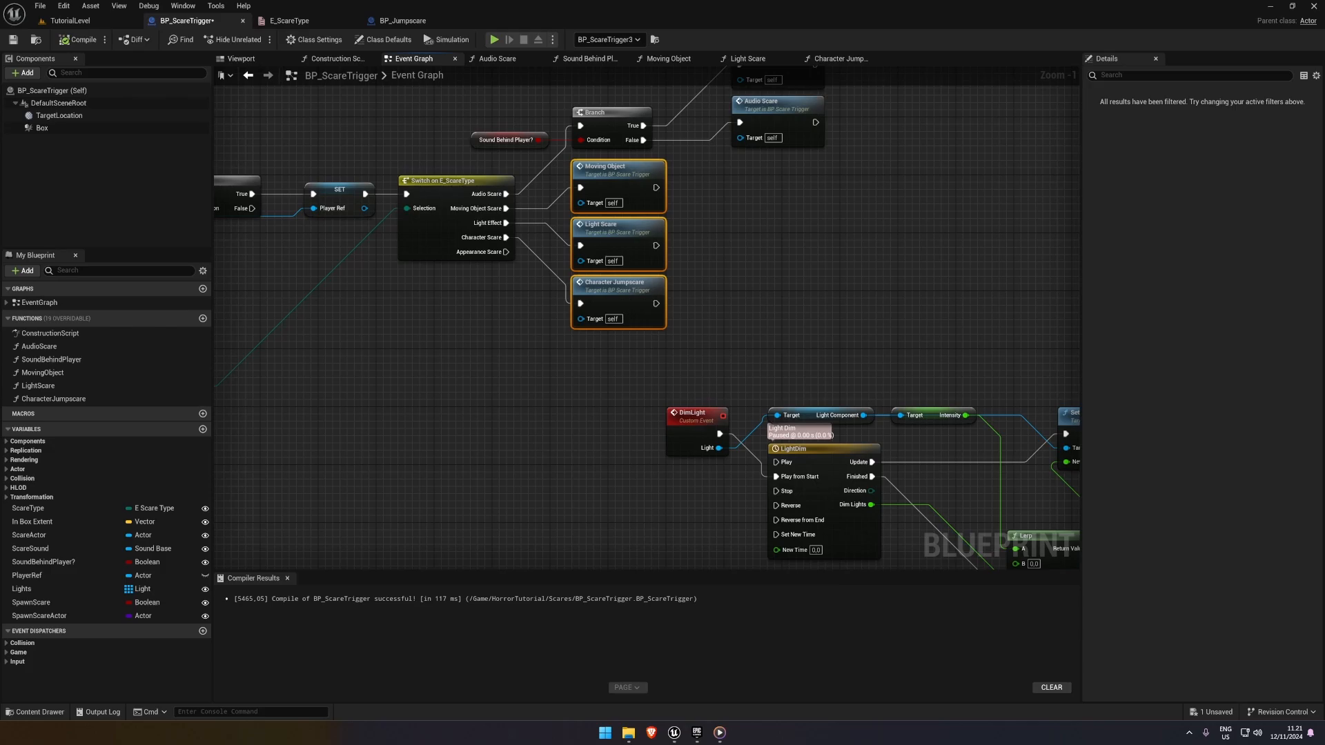
{"action": "left_click", "coordinate": [370, 445]}
{"action": "scroll", "coordinate": [444, 377], "scroll_direction": "down", "scroll_amount": 1}
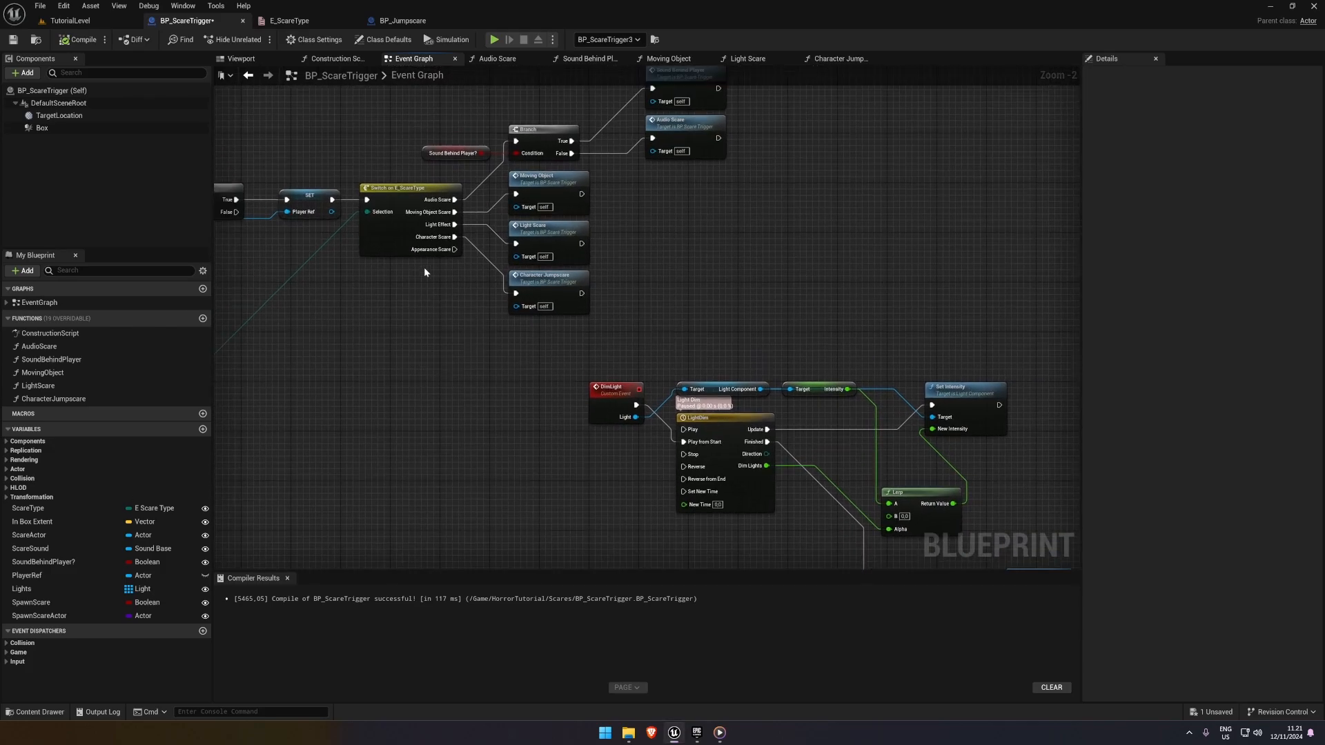
Remove the Appearance Scare enumerator from E_ScareType and save the enumeration
{"action": "left_click", "coordinate": [387, 240]}
{"action": "scroll", "coordinate": [402, 271], "scroll_direction": "up", "scroll_amount": 2}
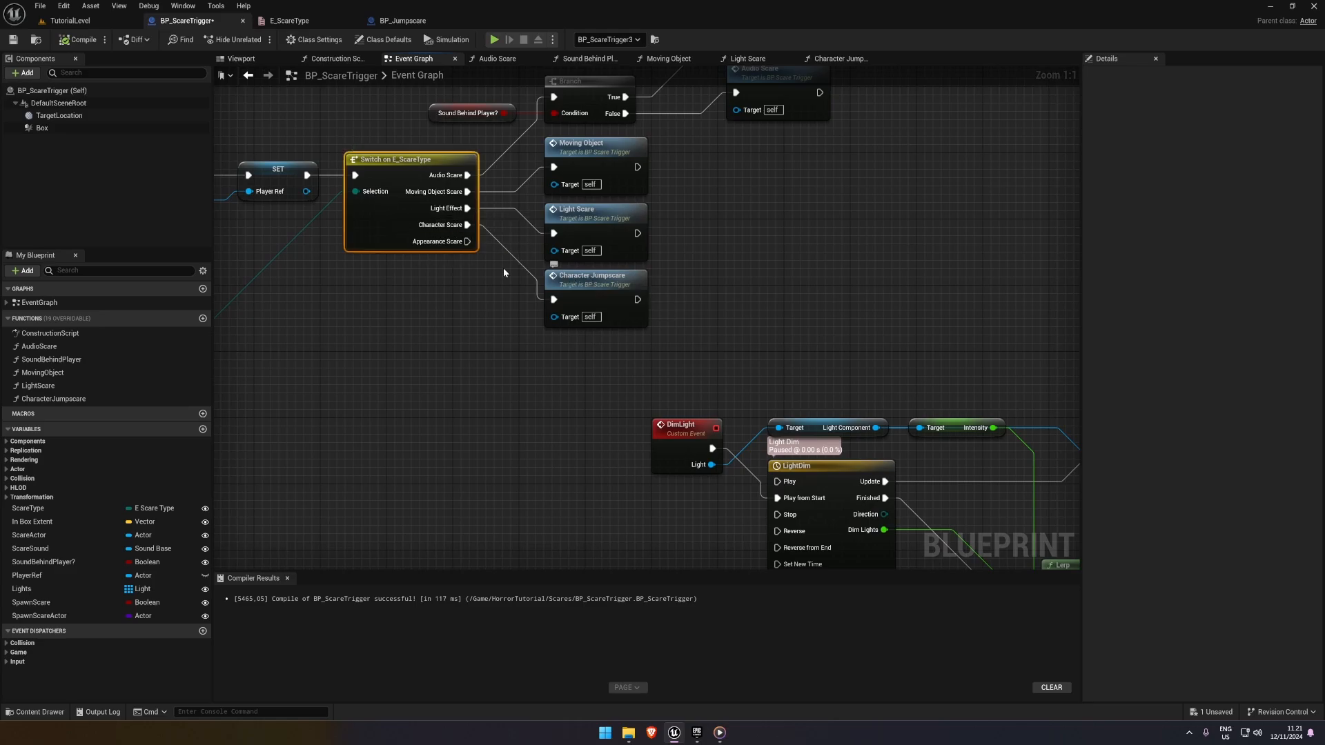
{"action": "left_click", "coordinate": [289, 21]}
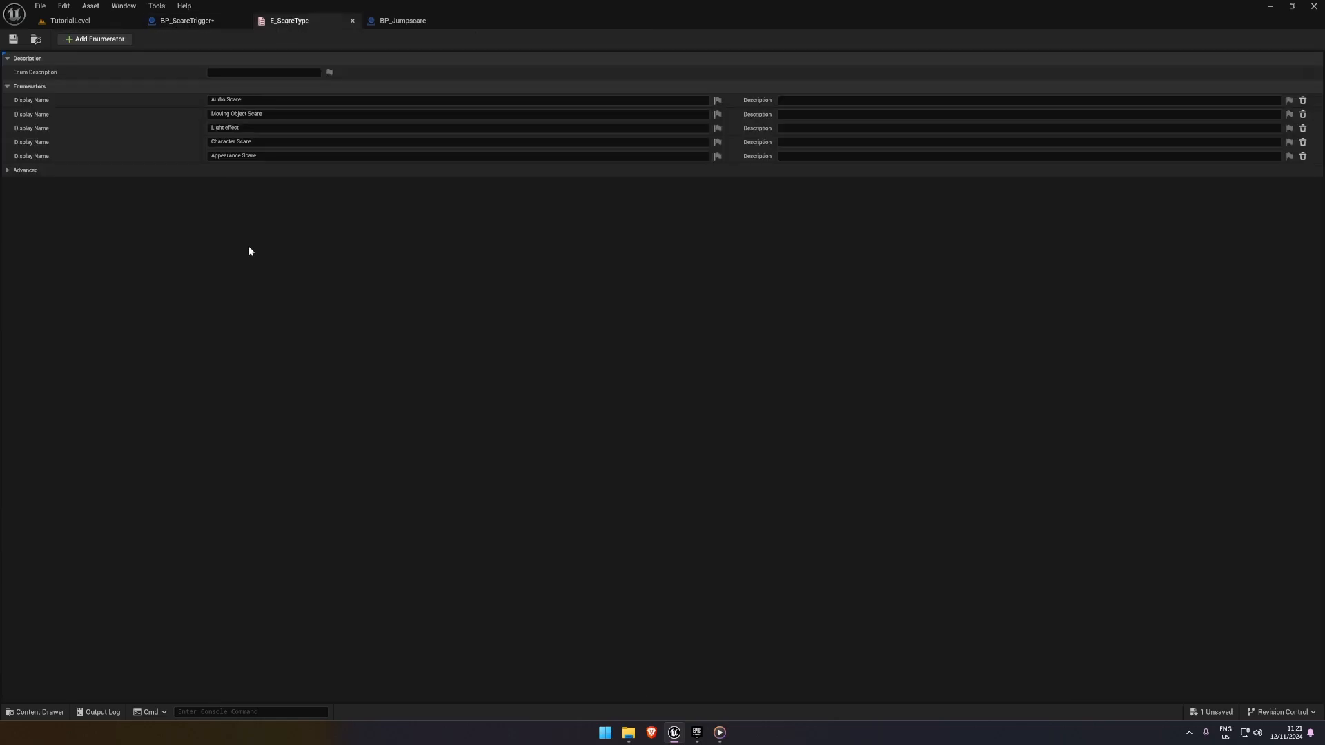
{"action": "left_click", "coordinate": [1303, 156]}
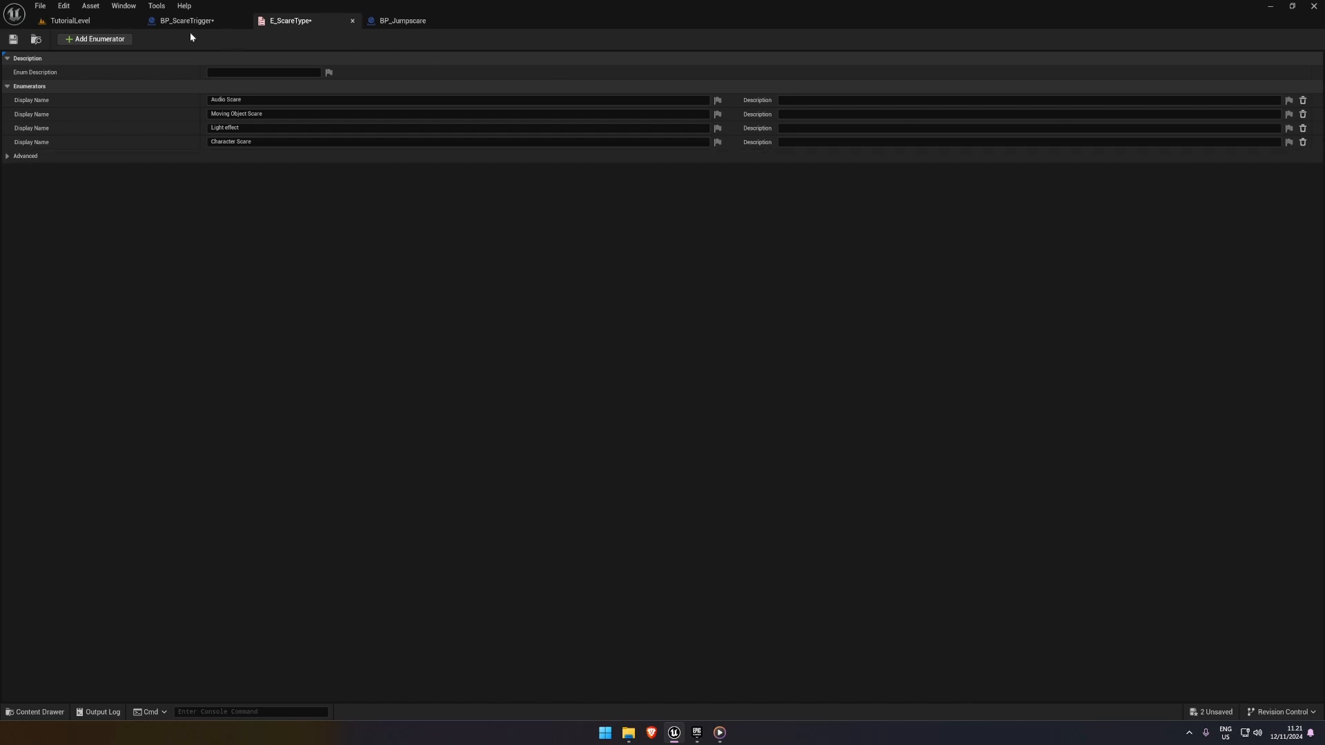
{"action": "left_click", "coordinate": [14, 39]}
Examine the Switch on E_ScareType node and the scare functions it calls in BP_ScareTrigger's Event Graph
{"action": "left_click", "coordinate": [186, 21]}
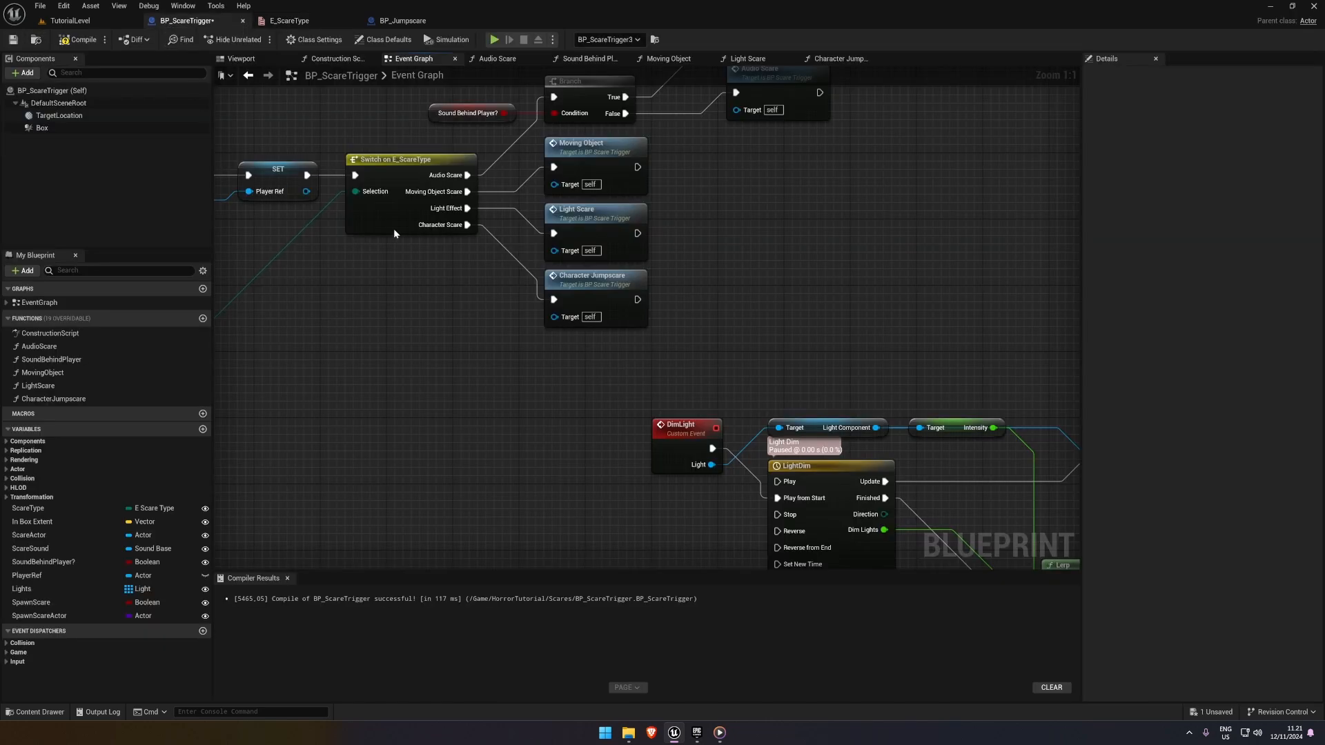
{"action": "scroll", "coordinate": [432, 327], "scroll_direction": "down", "scroll_amount": 3}
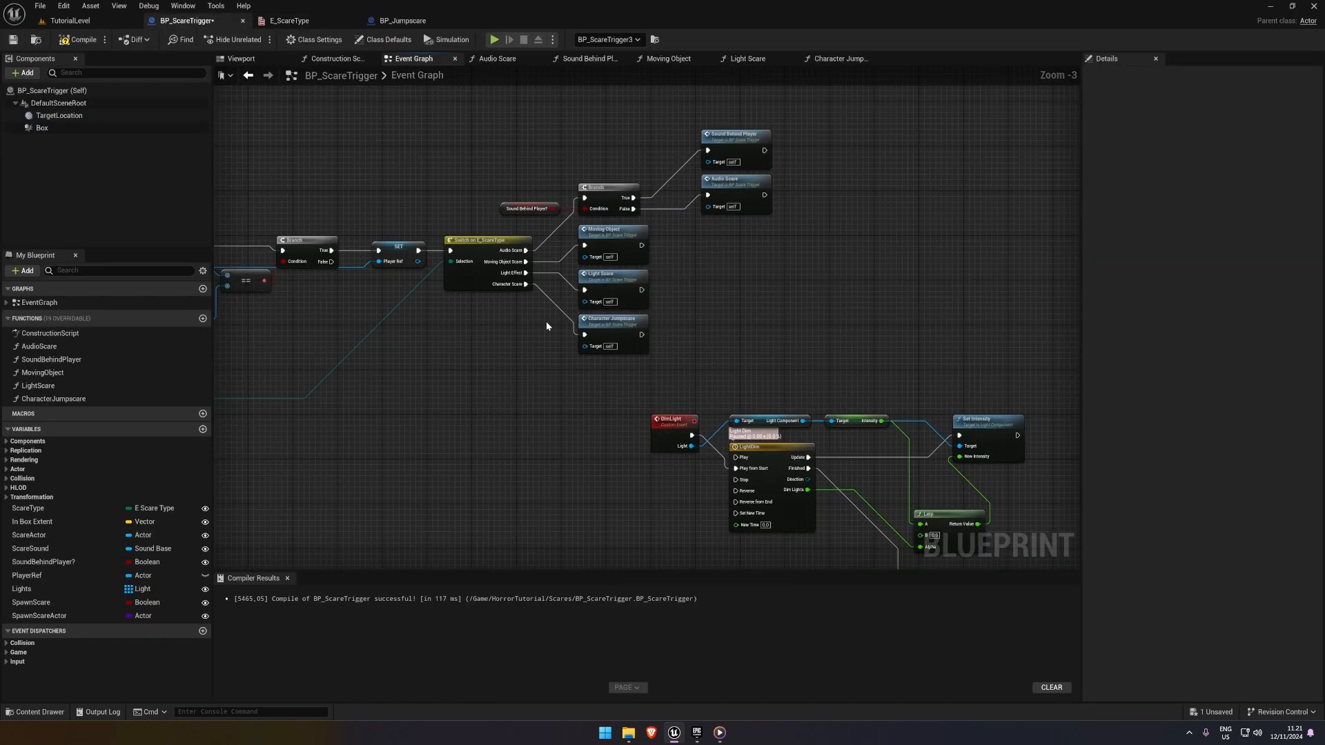
{"action": "right_click_drag", "start_coordinate": [436, 327], "coordinate": [510, 301]}
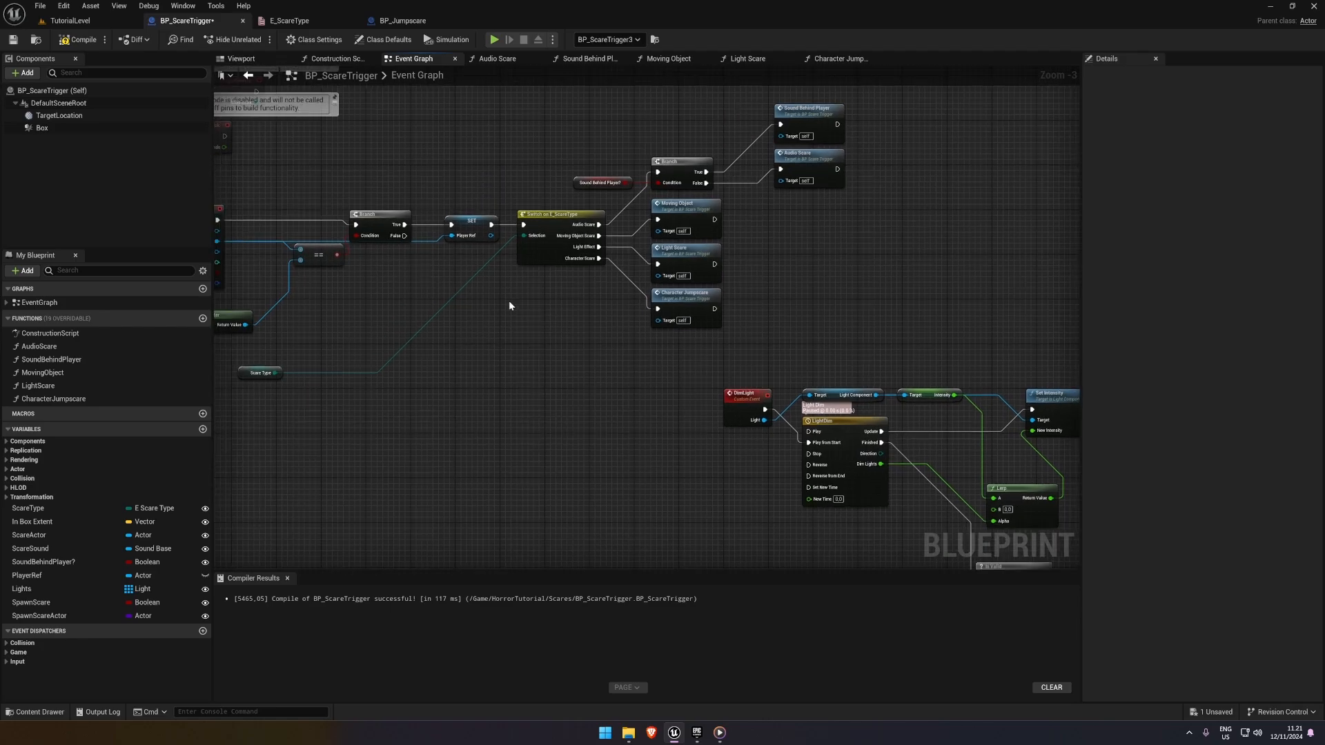
{"action": "left_click", "coordinate": [69, 21]}
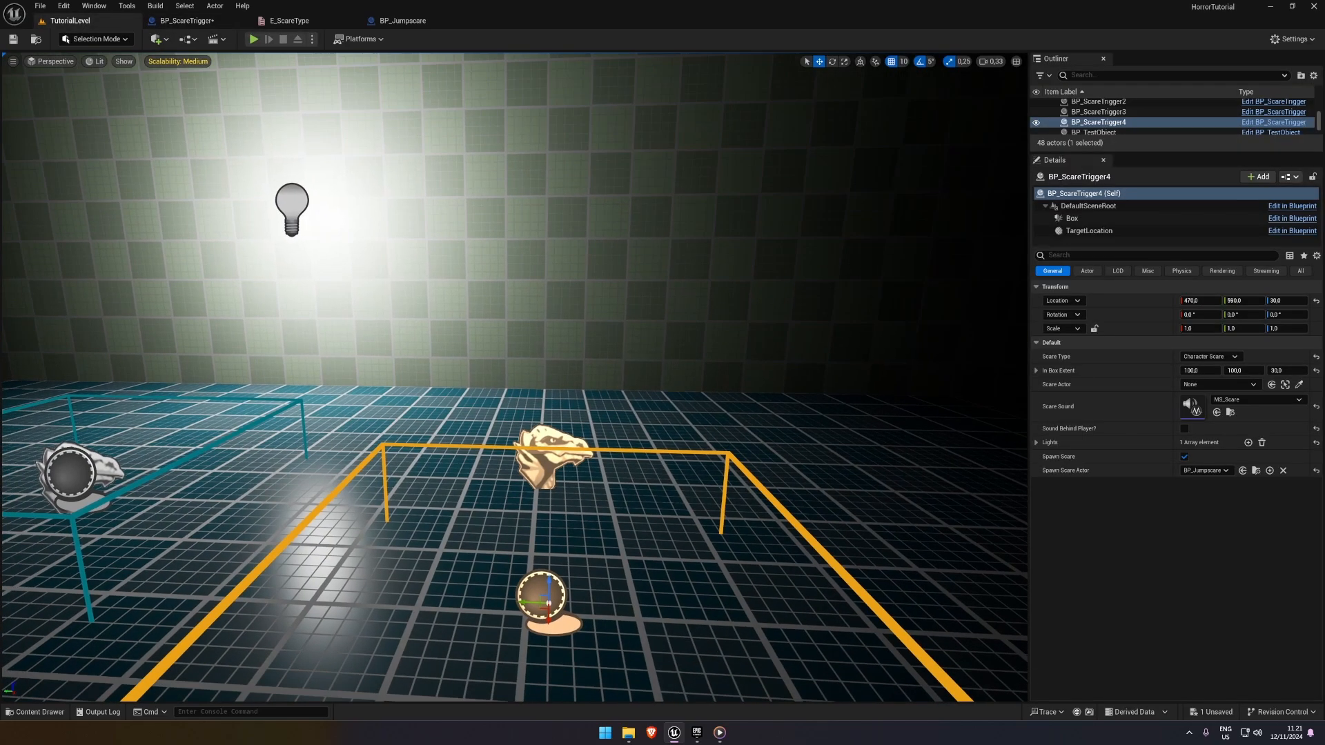
{"action": "left_click", "coordinate": [184, 22]}
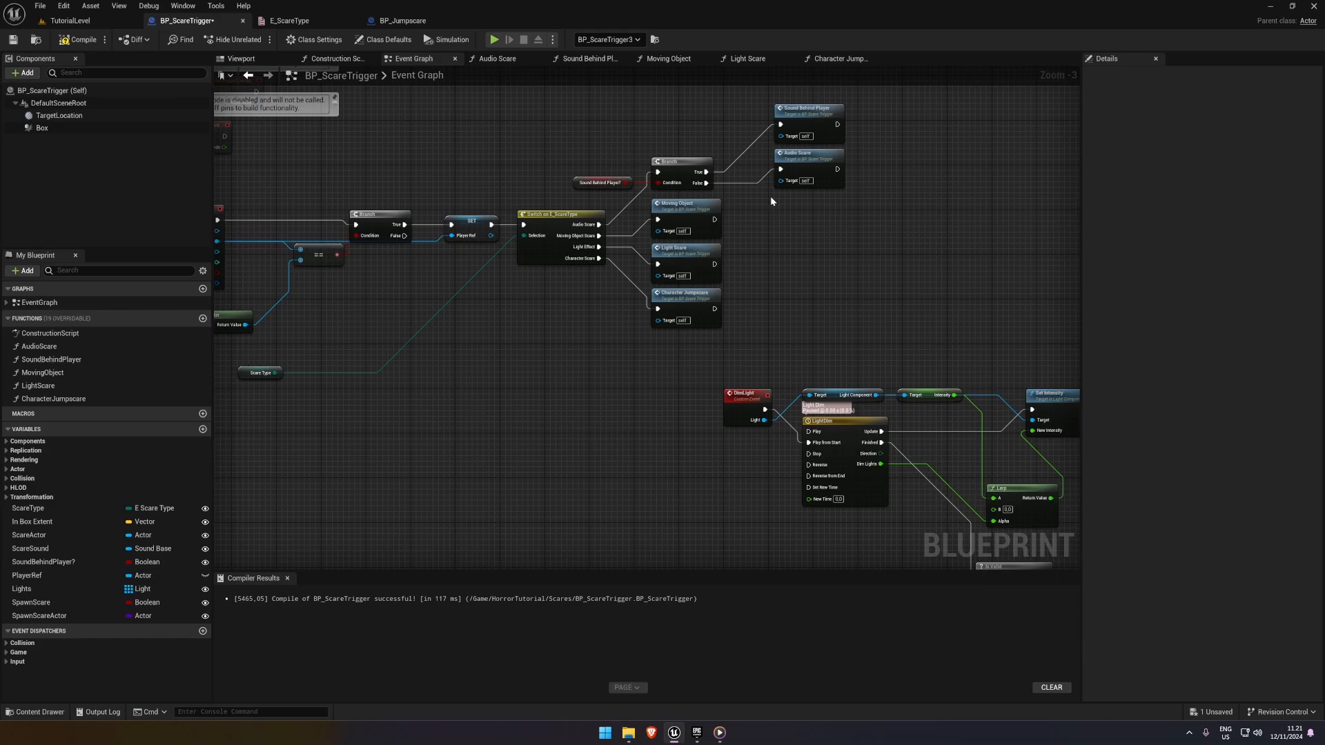
{"action": "left_click", "coordinate": [670, 222]}
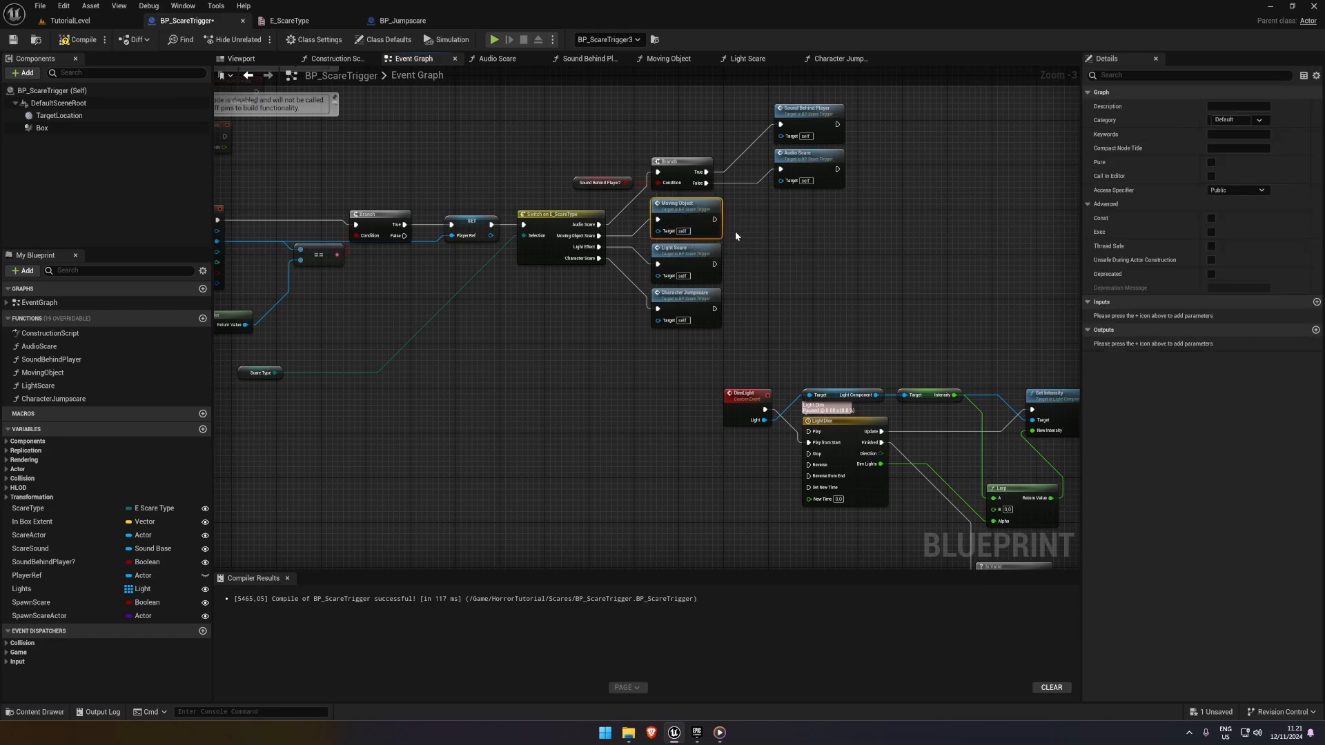
{"action": "left_click", "coordinate": [690, 262]}
{"action": "right_click_drag", "start_coordinate": [719, 253], "coordinate": [670, 246]}
{"action": "scroll", "coordinate": [618, 254], "scroll_direction": "up", "scroll_amount": 2}
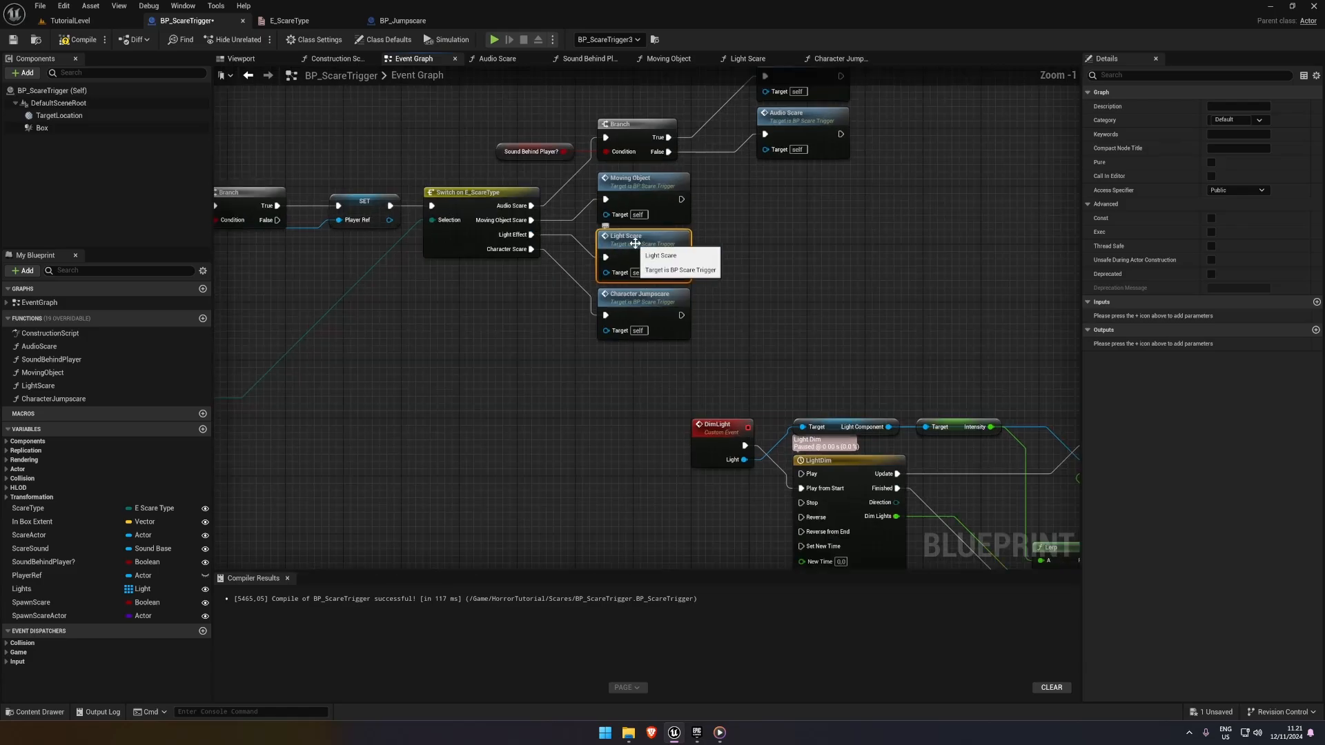
Compile and save BP_ScareTrigger
{"action": "left_click", "coordinate": [103, 40]}
{"action": "left_click", "coordinate": [84, 41]}
{"action": "left_click", "coordinate": [14, 40]}
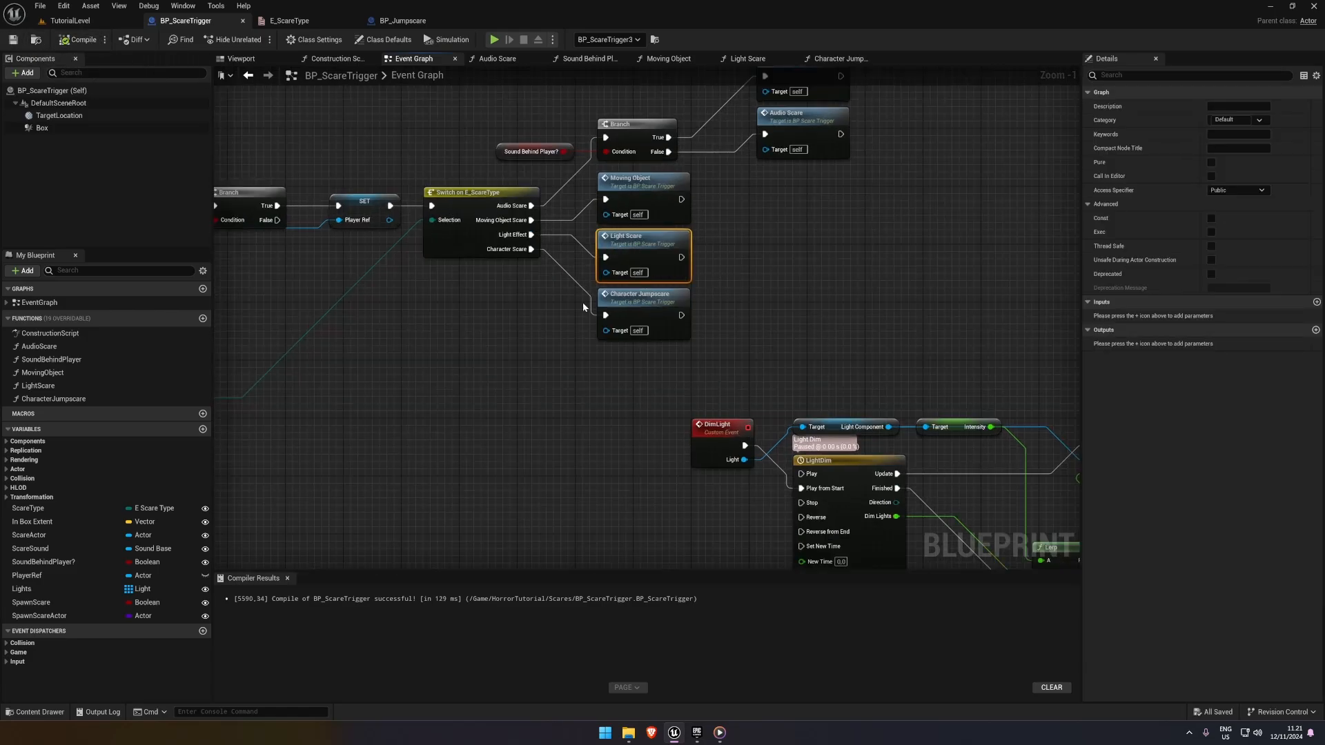
{"action": "left_click", "coordinate": [632, 298]}
Playtest the finished scare triggers in TutorialLevel and return to BP_ScareTrigger
{"action": "left_click", "coordinate": [70, 21]}
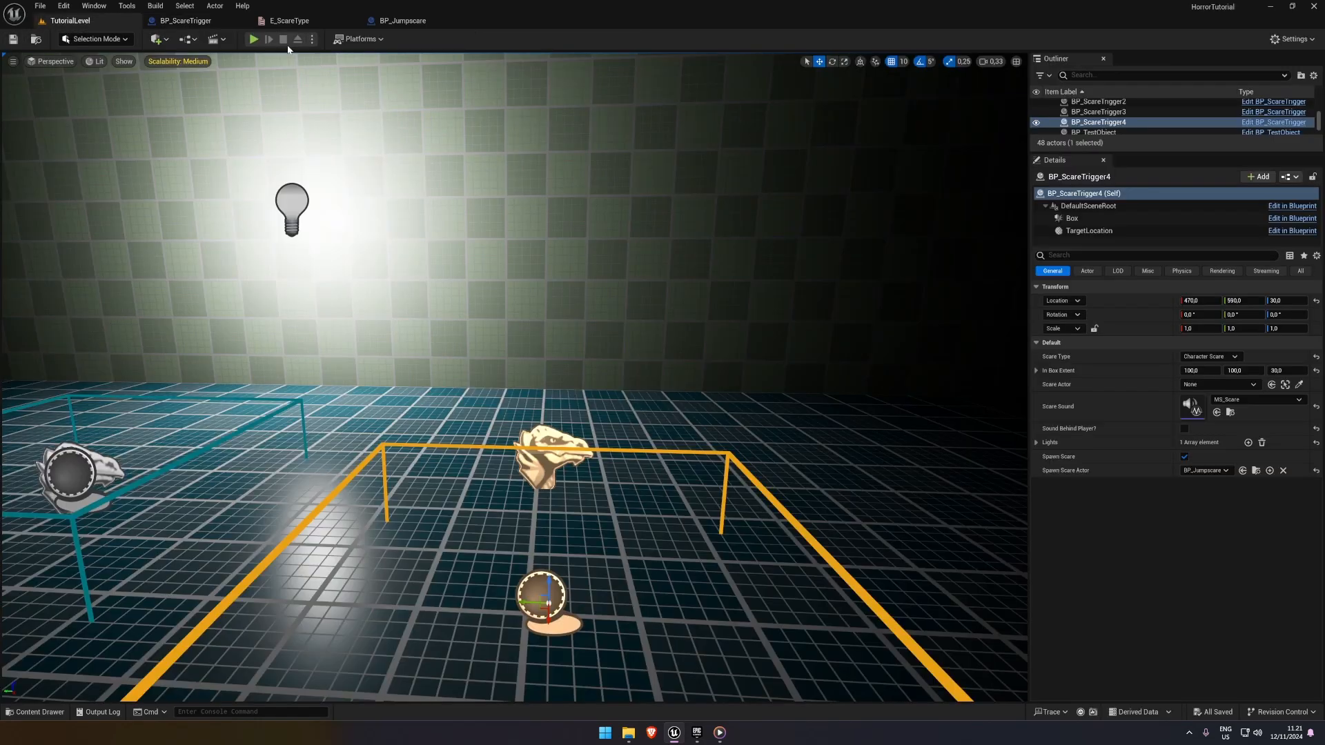
{"action": "left_click", "coordinate": [254, 40]}
{"action": "key", "text": "w"}
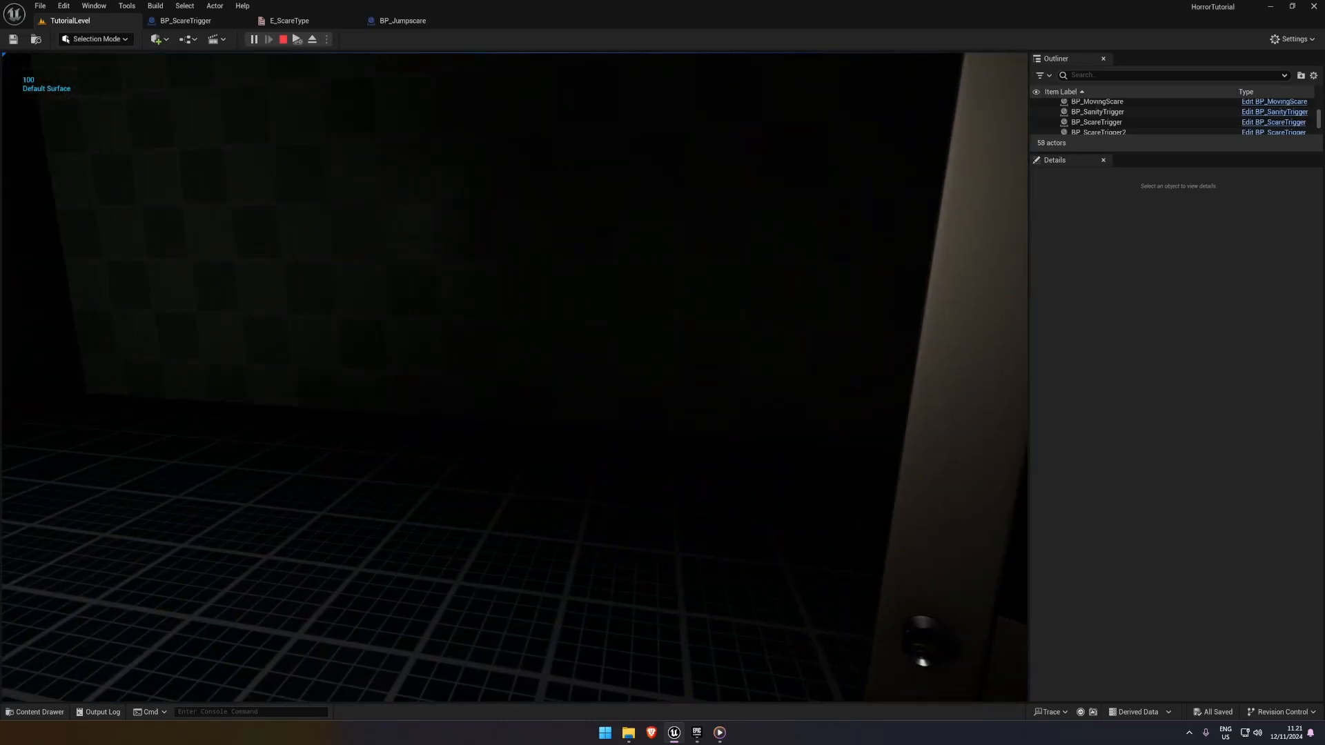
{"action": "key", "text": "s"}
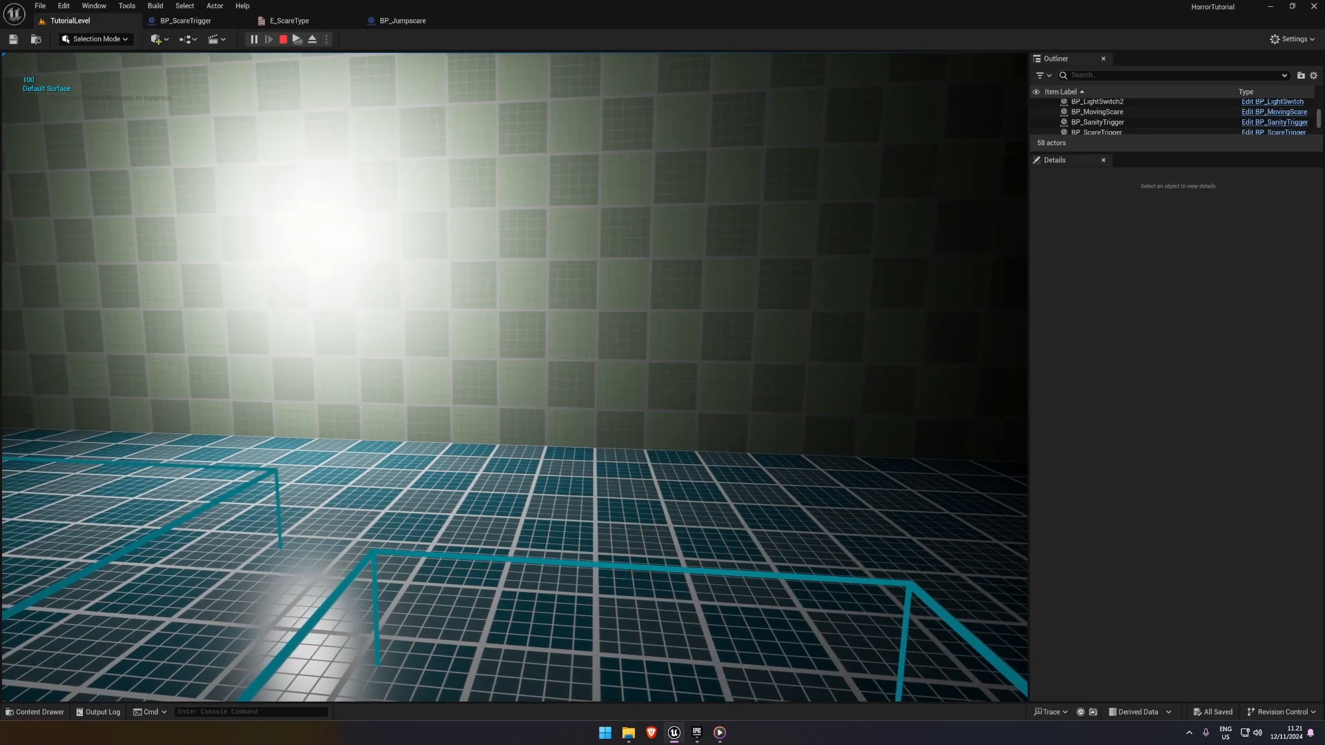
{"action": "key", "text": "s"}
{"action": "key", "text": "Escape"}
{"action": "left_click", "coordinate": [185, 21]}
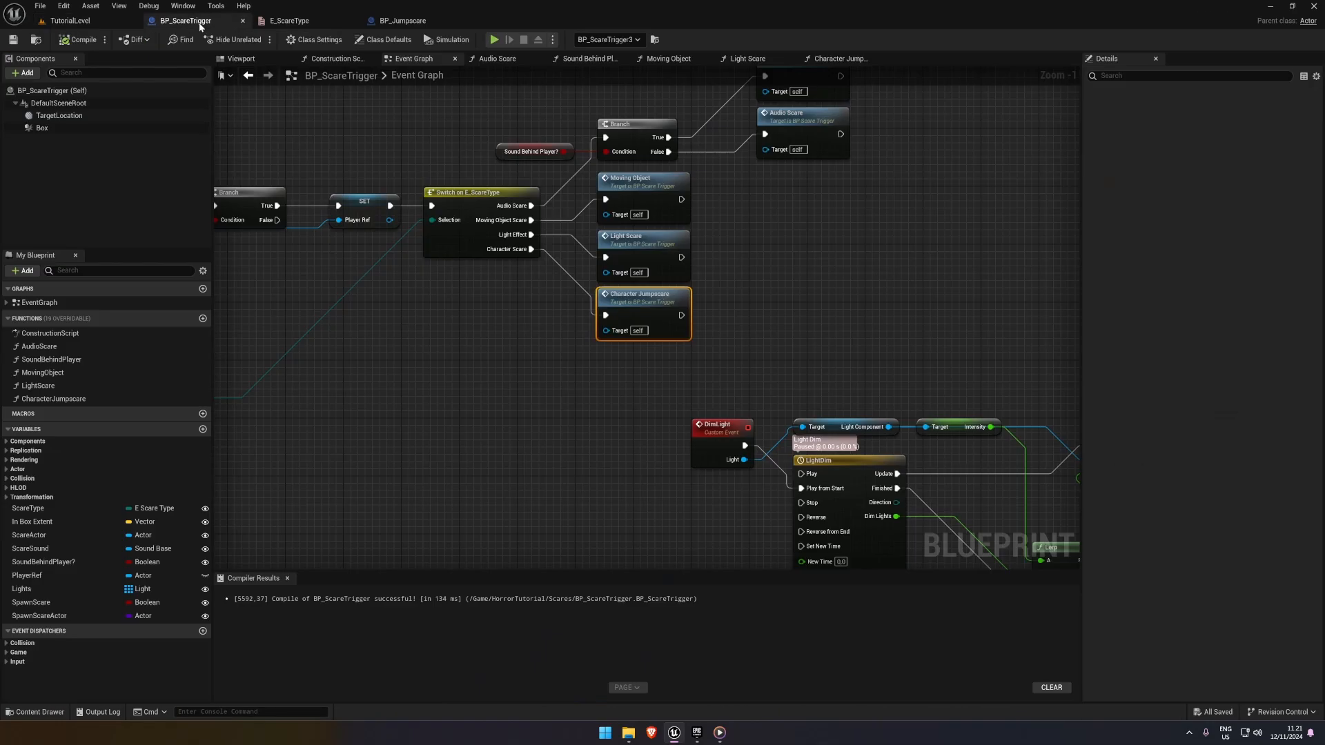
Reposition the Self, Is Valid and Destroy Actor nodes below the LightDim timeline in the Event Graph and save BP_ScareTrigger
{"action": "right_click_drag", "start_coordinate": [594, 219], "coordinate": [464, 205]}
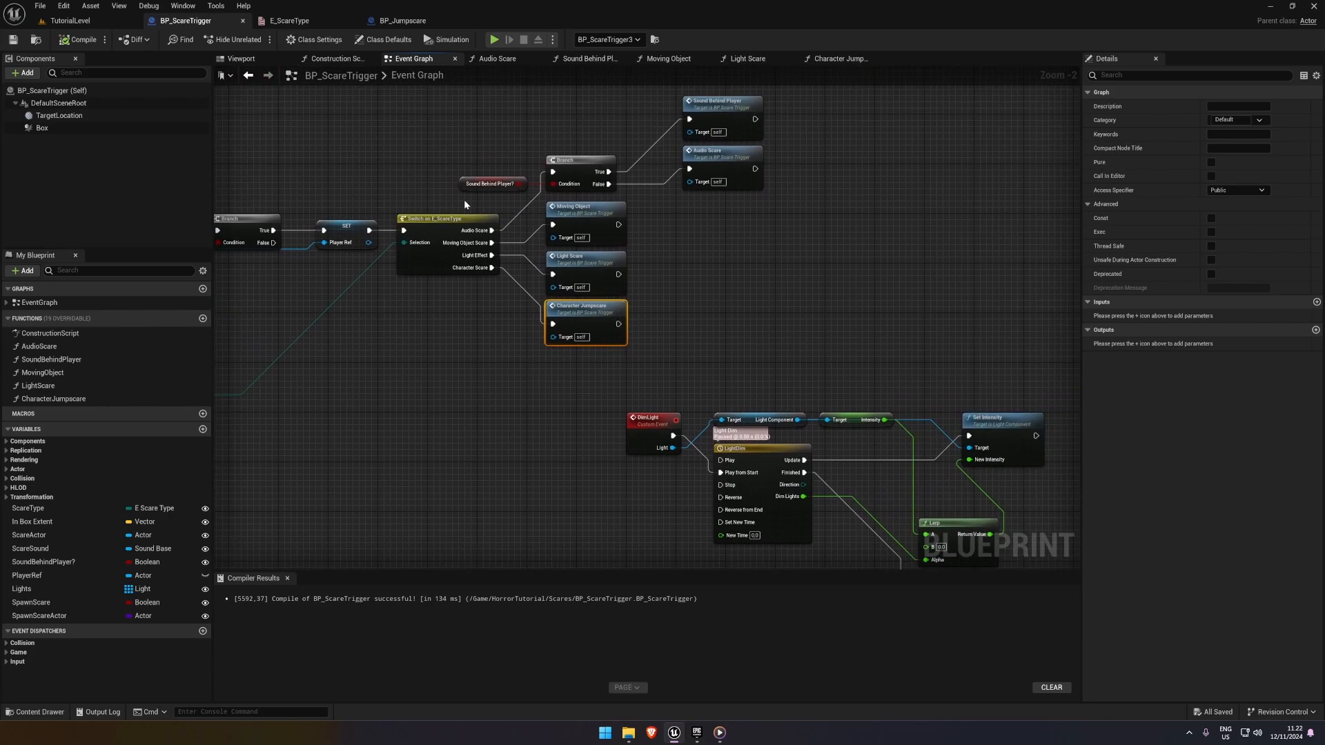
{"action": "scroll", "coordinate": [674, 236], "scroll_direction": "up", "scroll_amount": 2}
{"action": "scroll", "coordinate": [674, 236], "scroll_direction": "down", "scroll_amount": 2}
{"action": "right_click_drag", "start_coordinate": [672, 234], "coordinate": [618, 152]}
{"action": "scroll", "coordinate": [579, 250], "scroll_direction": "down", "scroll_amount": 1}
{"action": "right_click_drag", "start_coordinate": [579, 249], "coordinate": [463, 173]}
{"action": "left_click_drag", "start_coordinate": [465, 192], "coordinate": [904, 425]}
{"action": "left_click_drag", "start_coordinate": [797, 221], "coordinate": [758, 209]}
{"action": "left_click_drag", "start_coordinate": [426, 168], "coordinate": [874, 443]}
{"action": "left_click_drag", "start_coordinate": [894, 442], "coordinate": [712, 349]}
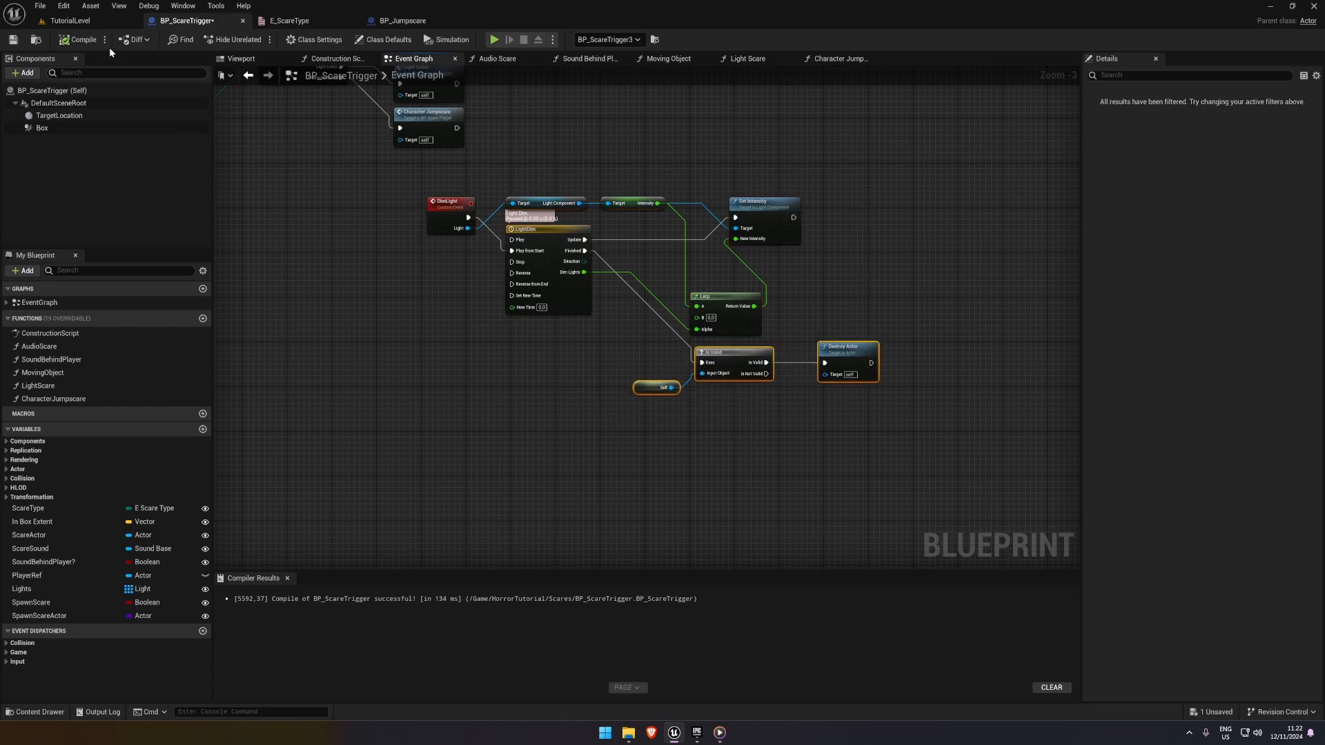
{"action": "left_click", "coordinate": [14, 40]}
Deselect the nodes, review the Event Graph's layout and compile BP_ScareTrigger
{"action": "right_click_drag", "start_coordinate": [361, 207], "coordinate": [450, 272]}
{"action": "left_click", "coordinate": [419, 259]}
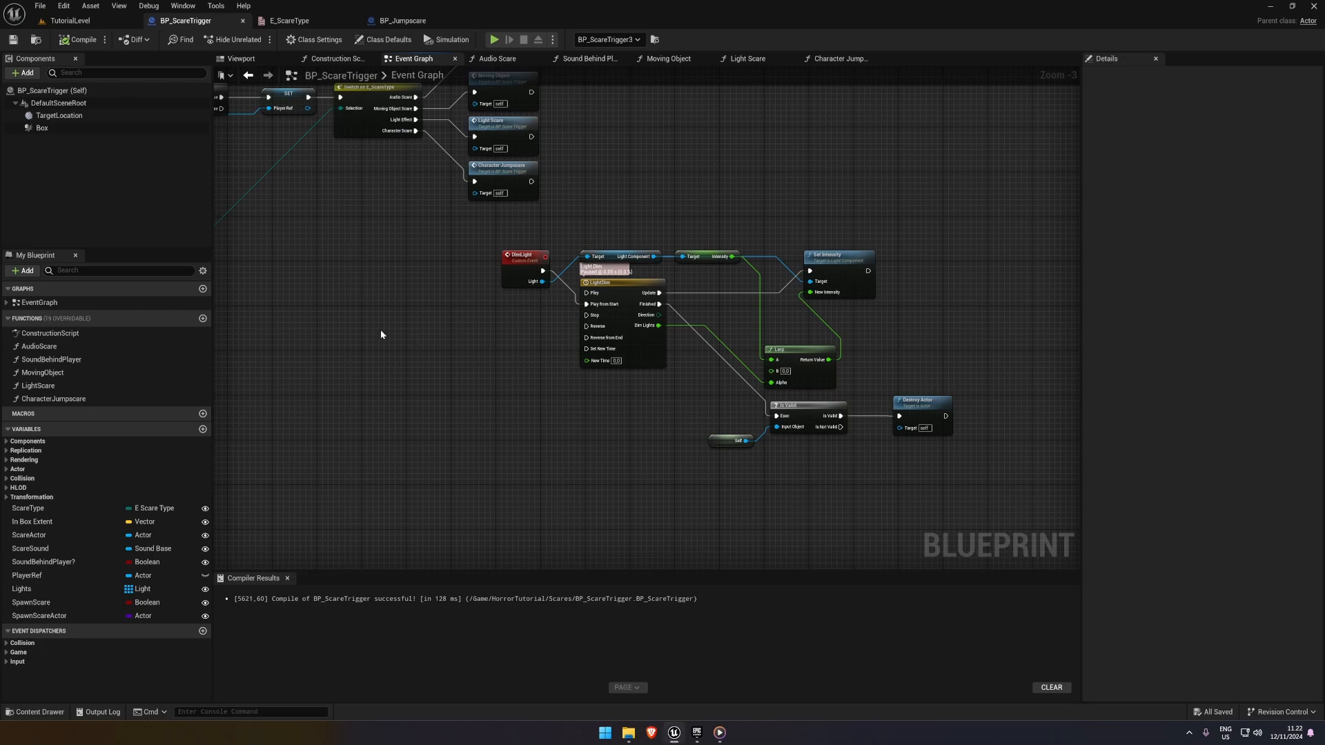
{"action": "scroll", "coordinate": [381, 334], "scroll_direction": "down", "scroll_amount": 1}
{"action": "right_click_drag", "start_coordinate": [381, 335], "coordinate": [467, 397]}
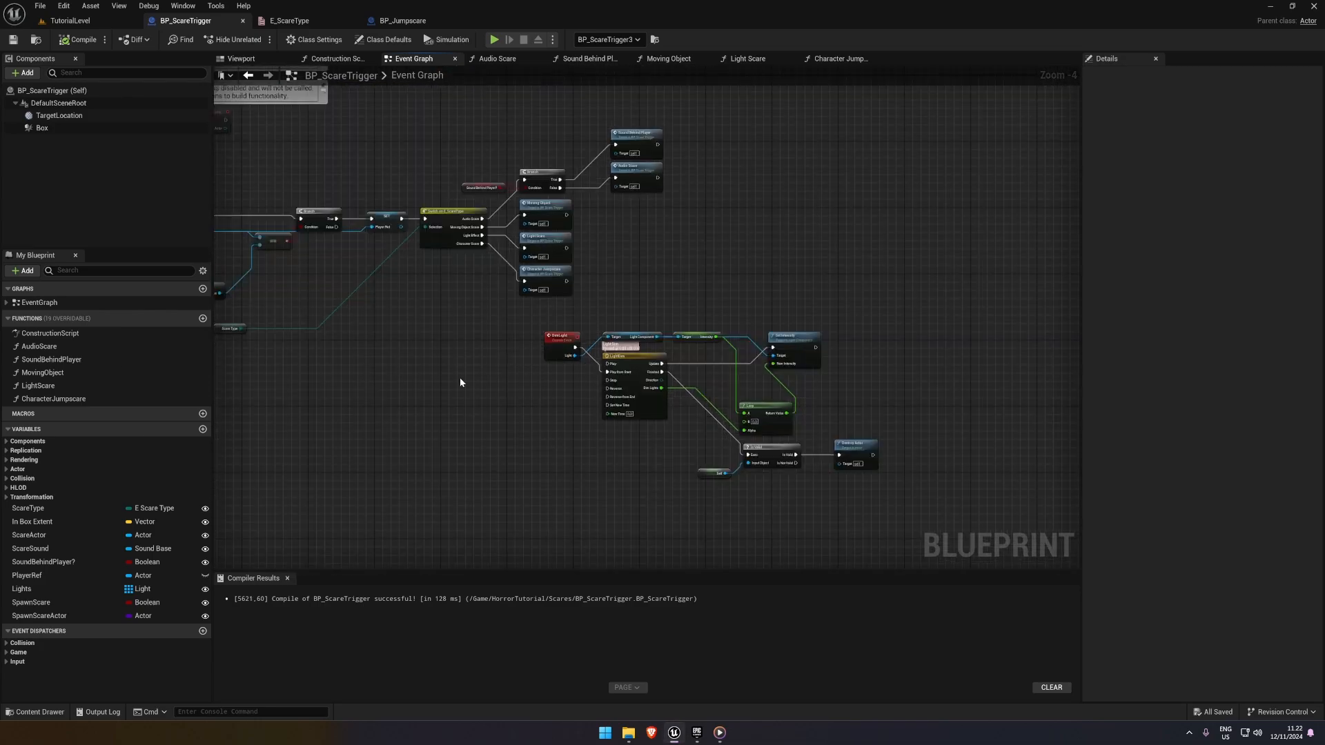
{"action": "left_click", "coordinate": [76, 40]}
Playtest the scare triggers in TutorialLevel, stop the session, and check and close the Message Log
{"action": "left_click", "coordinate": [89, 20]}
{"action": "right_click_drag", "start_coordinate": [415, 154], "coordinate": [228, 148]}
{"action": "scroll", "coordinate": [415, 154], "scroll_direction": "down", "scroll_amount": 3}
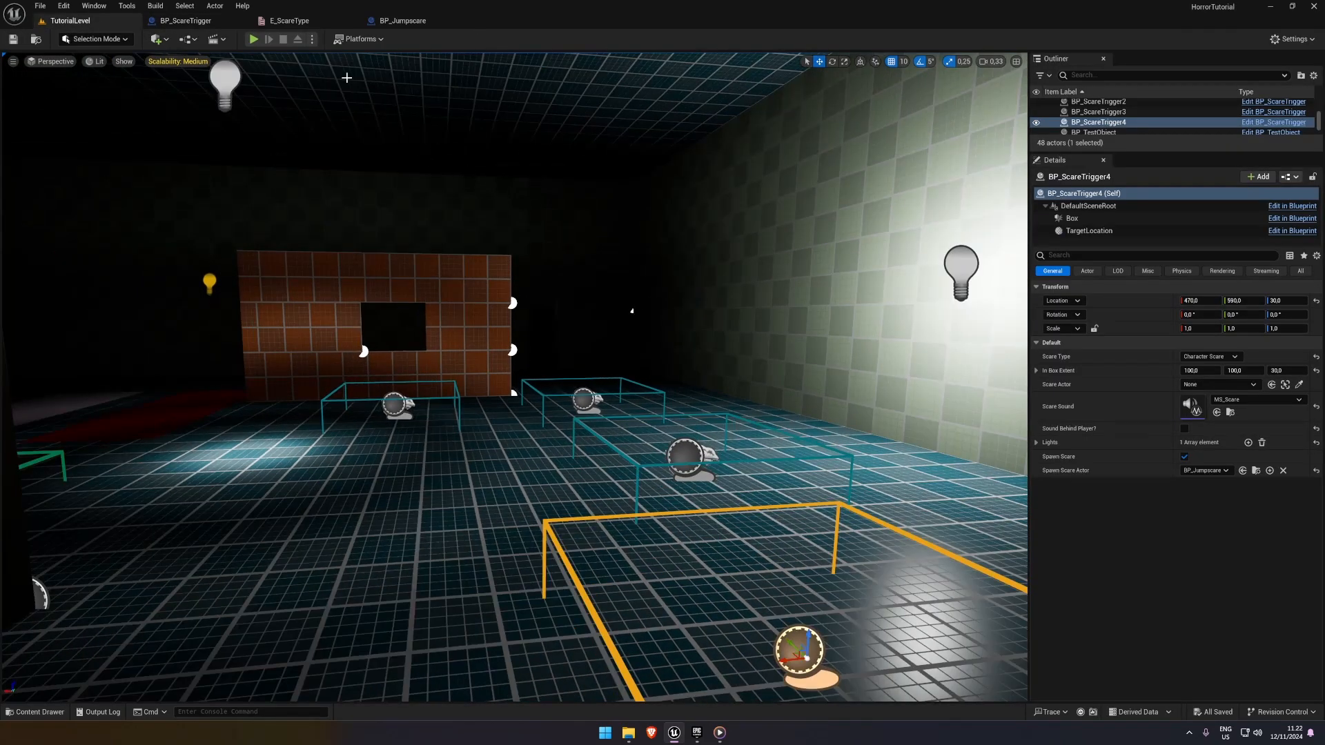
{"action": "left_click", "coordinate": [254, 40]}
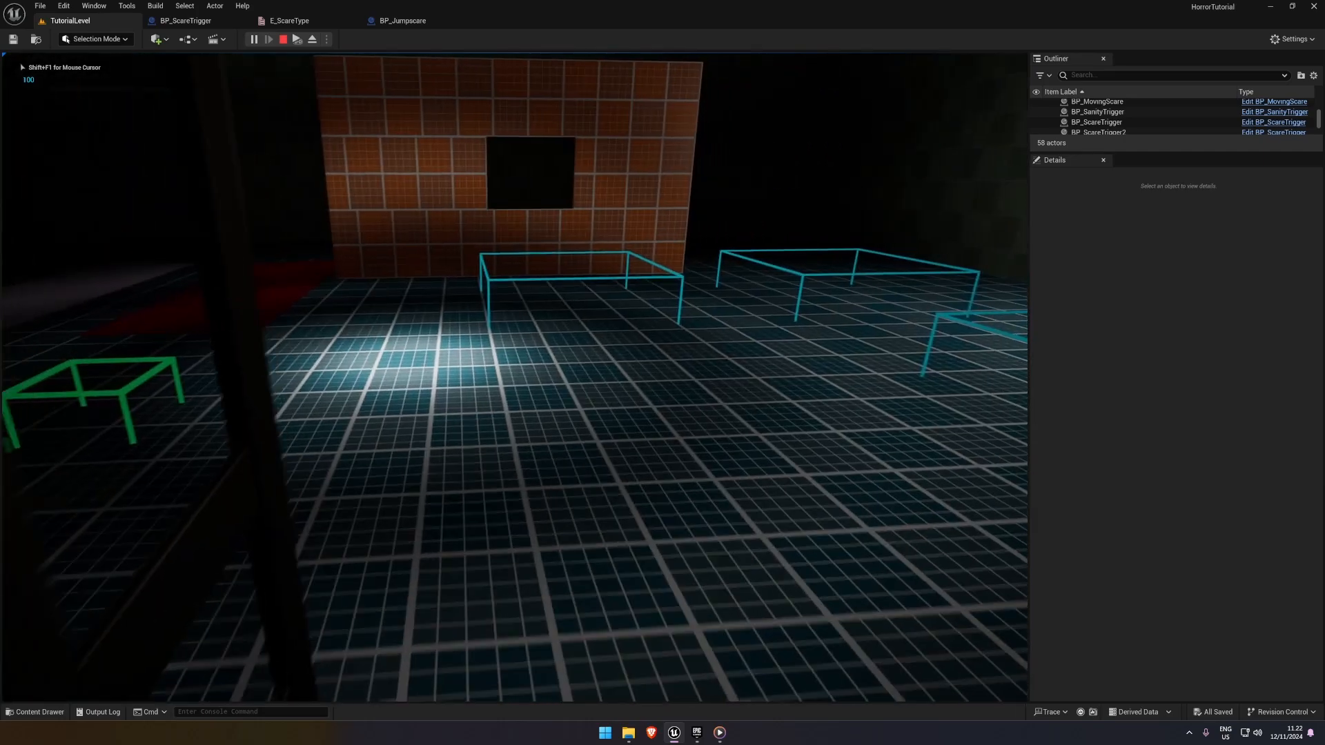
{"action": "key", "text": "w"}
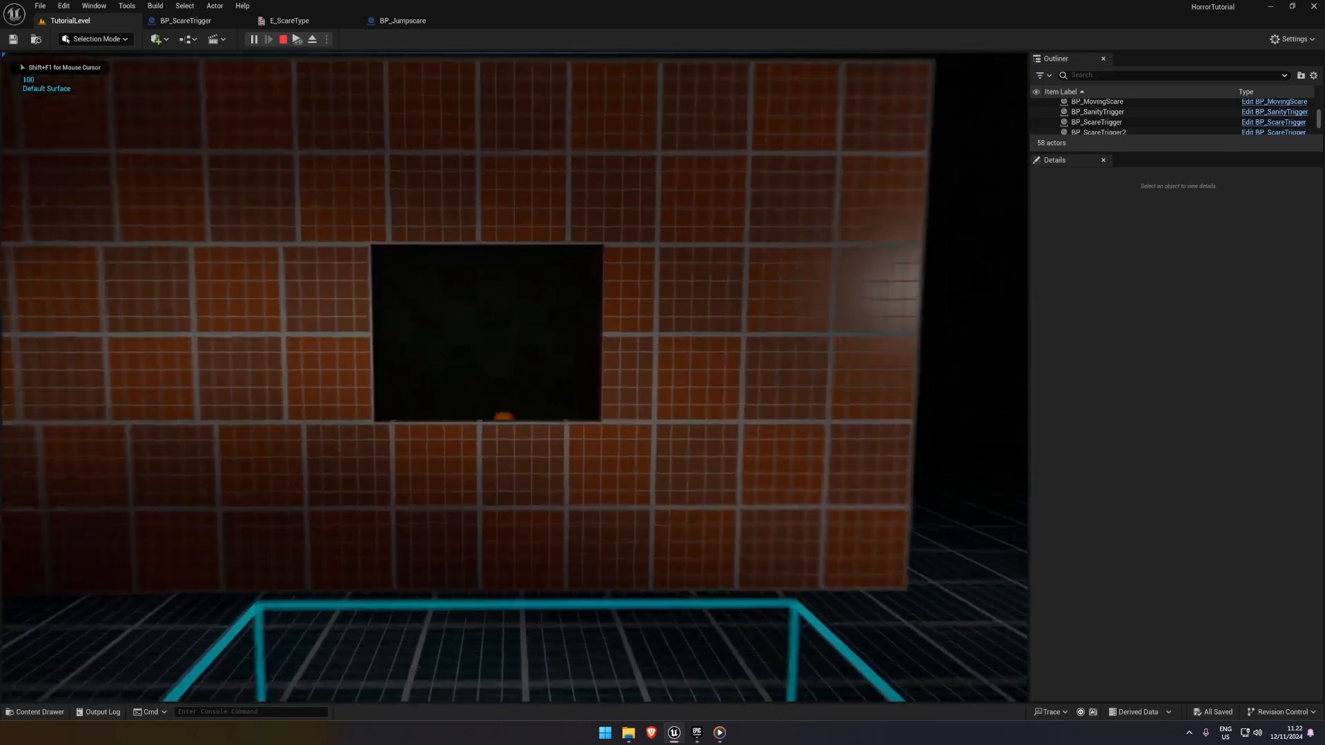
{"action": "key", "text": "w"}
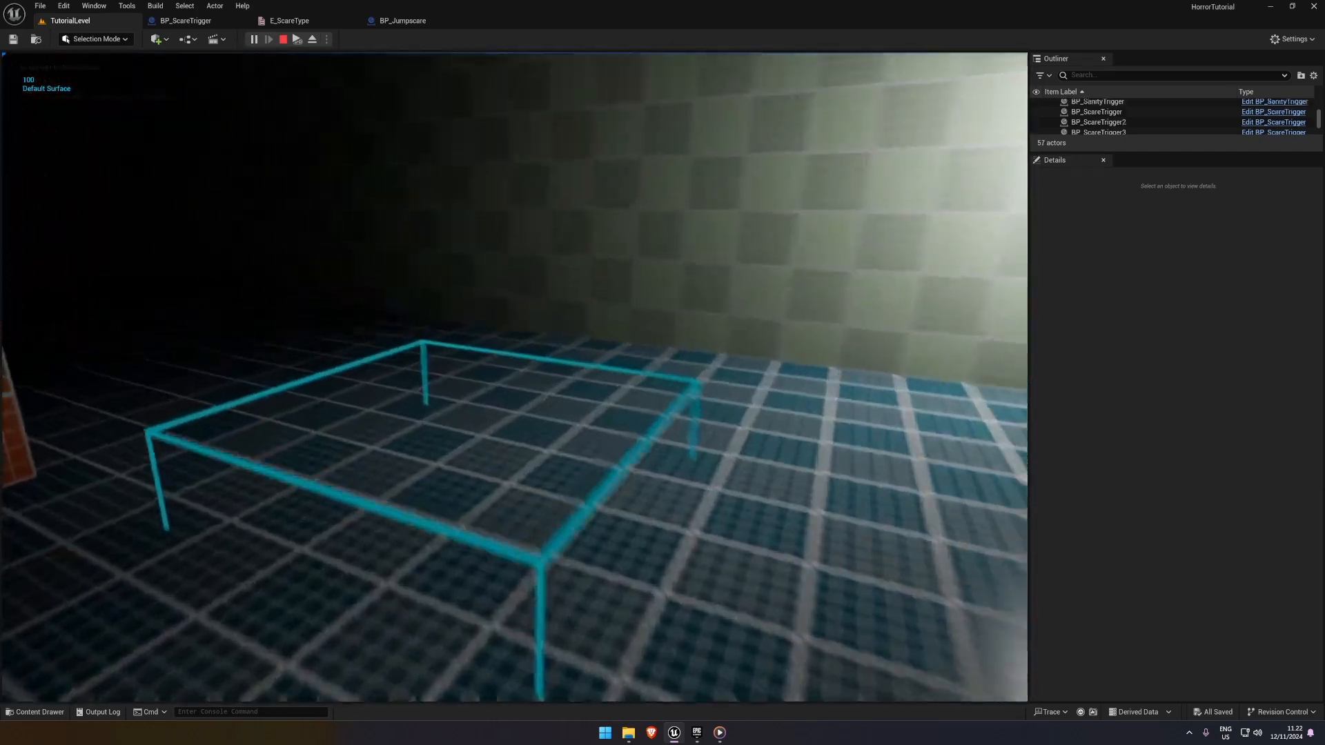
{"action": "key", "text": "w"}
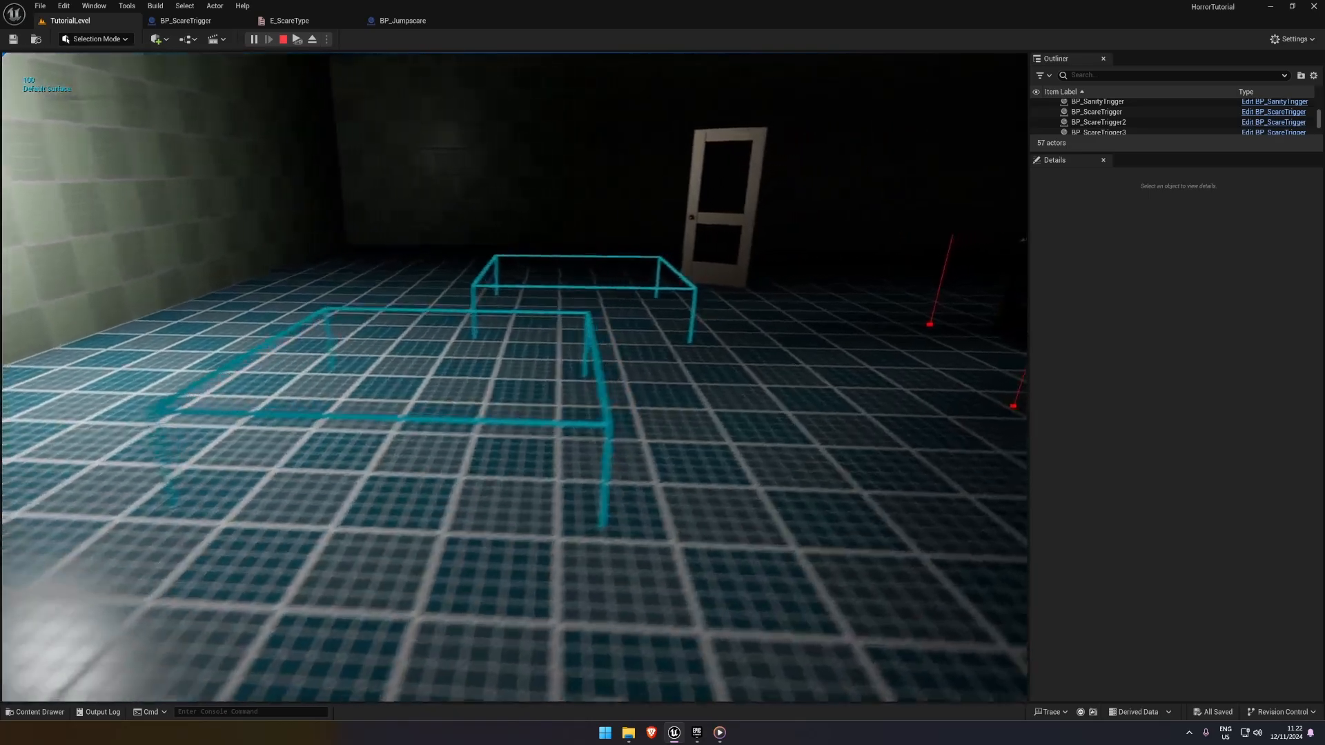
{"action": "key", "text": "w"}
{"action": "key", "text": "s"}
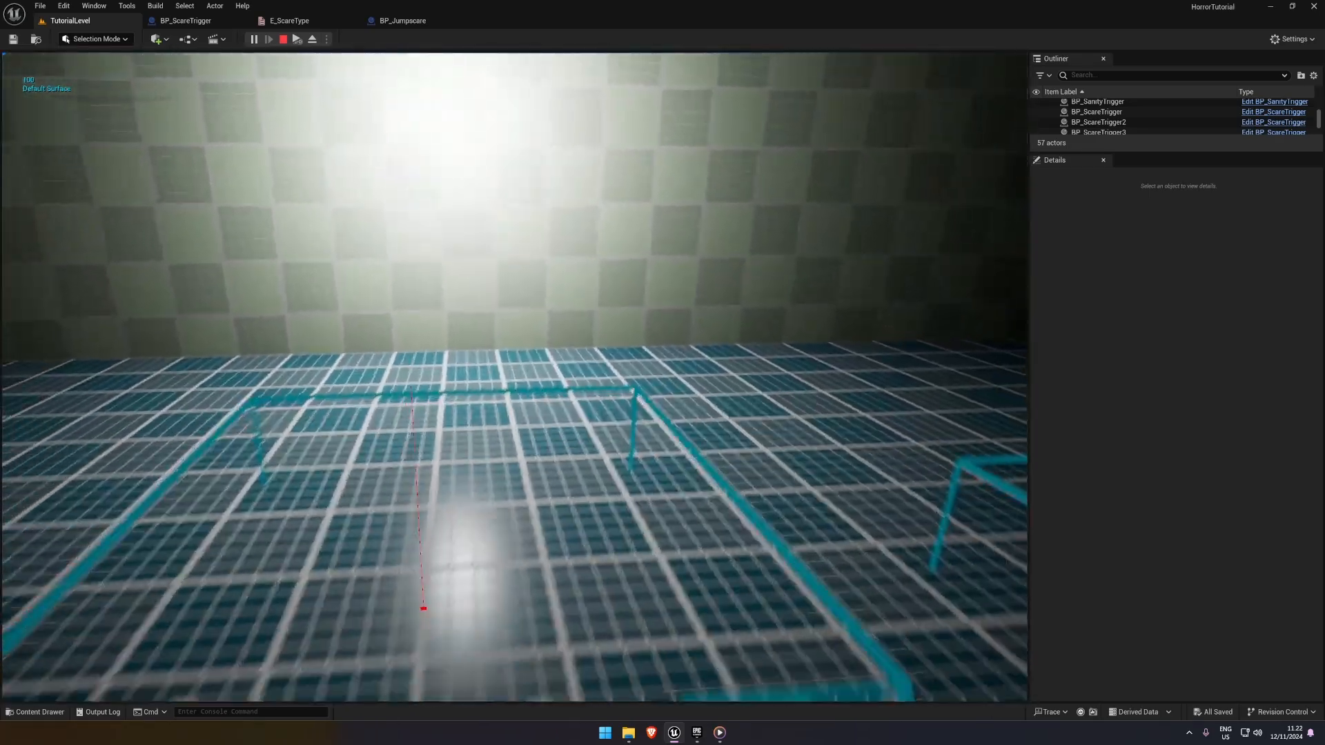
{"action": "key", "text": "Escape"}
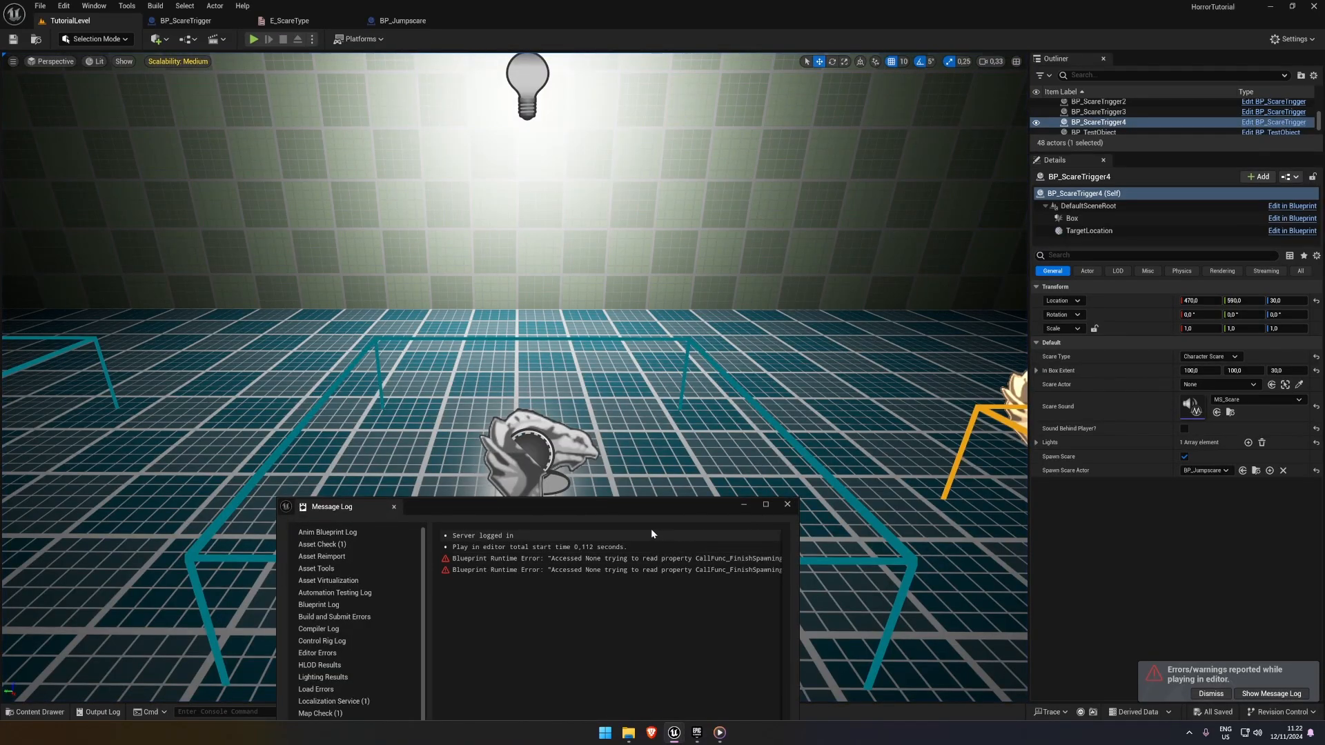
{"action": "left_click_drag", "start_coordinate": [632, 505], "coordinate": [482, 297]}
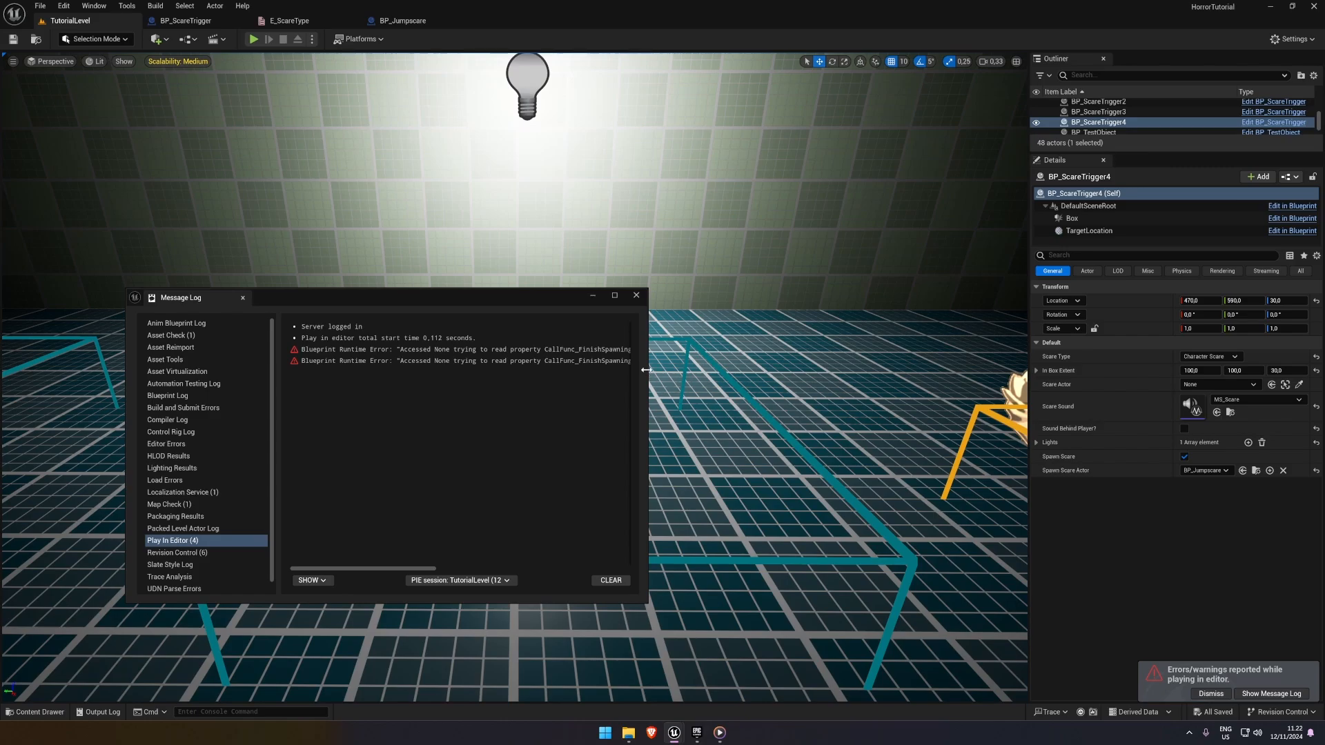
{"action": "left_click", "coordinate": [636, 296]}
Select BP_ScareTrigger3 in the level and set its Scare Type to Light effect
{"action": "left_click", "coordinate": [536, 463]}
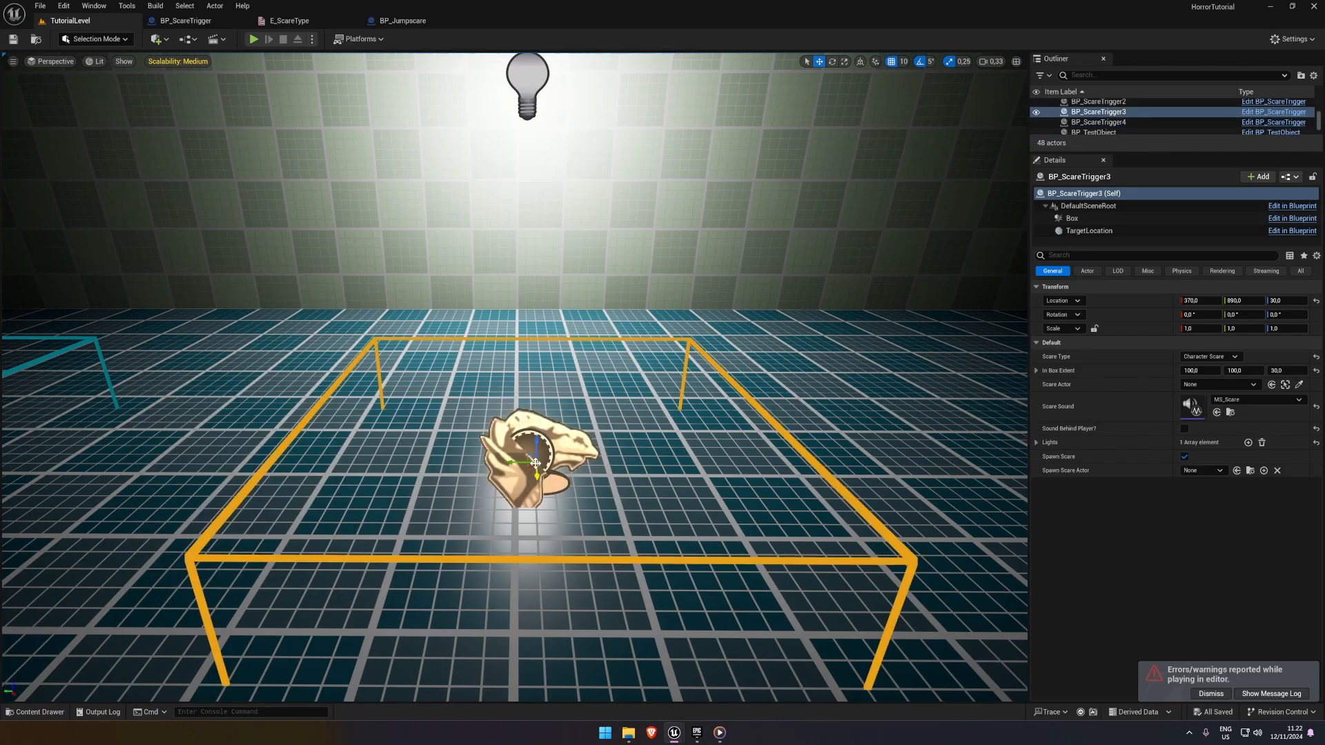
{"action": "left_click", "coordinate": [1222, 356]}
{"action": "left_click", "coordinate": [1236, 366]}
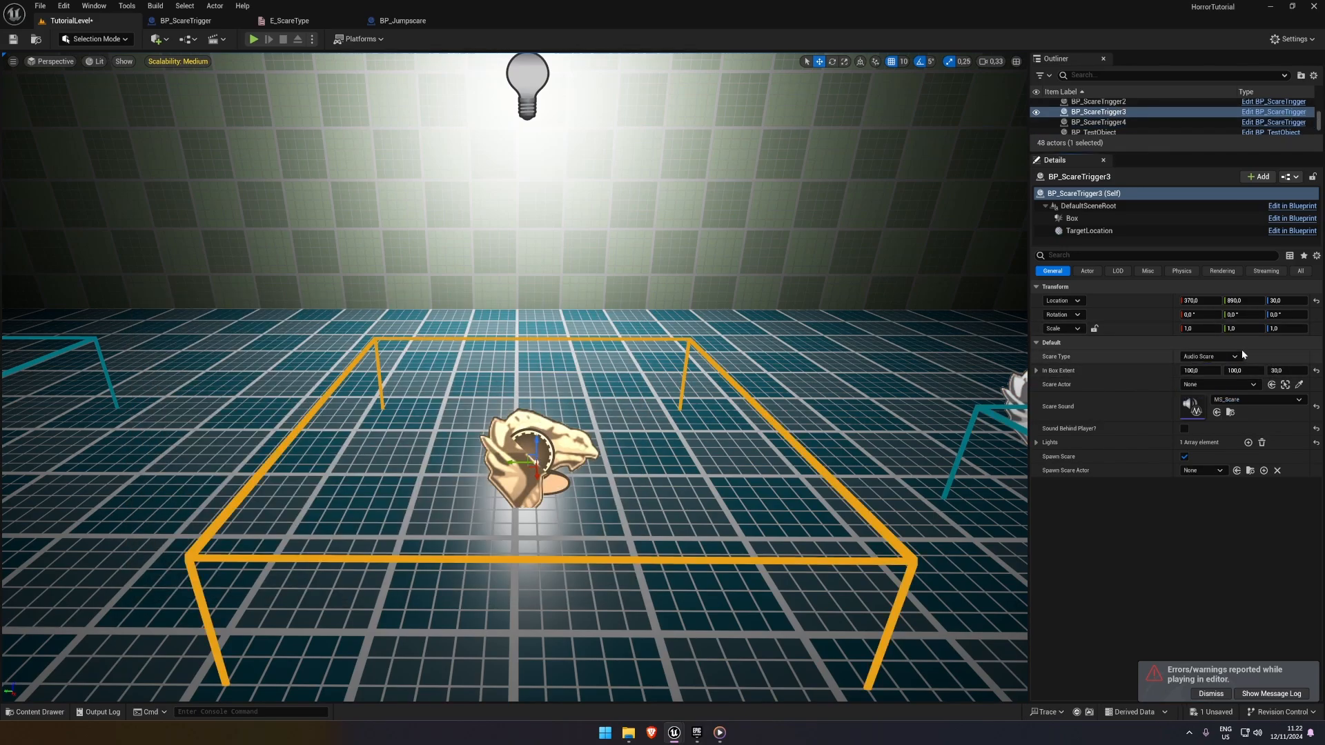
{"action": "left_click", "coordinate": [1218, 356]}
{"action": "left_click", "coordinate": [1208, 383]}
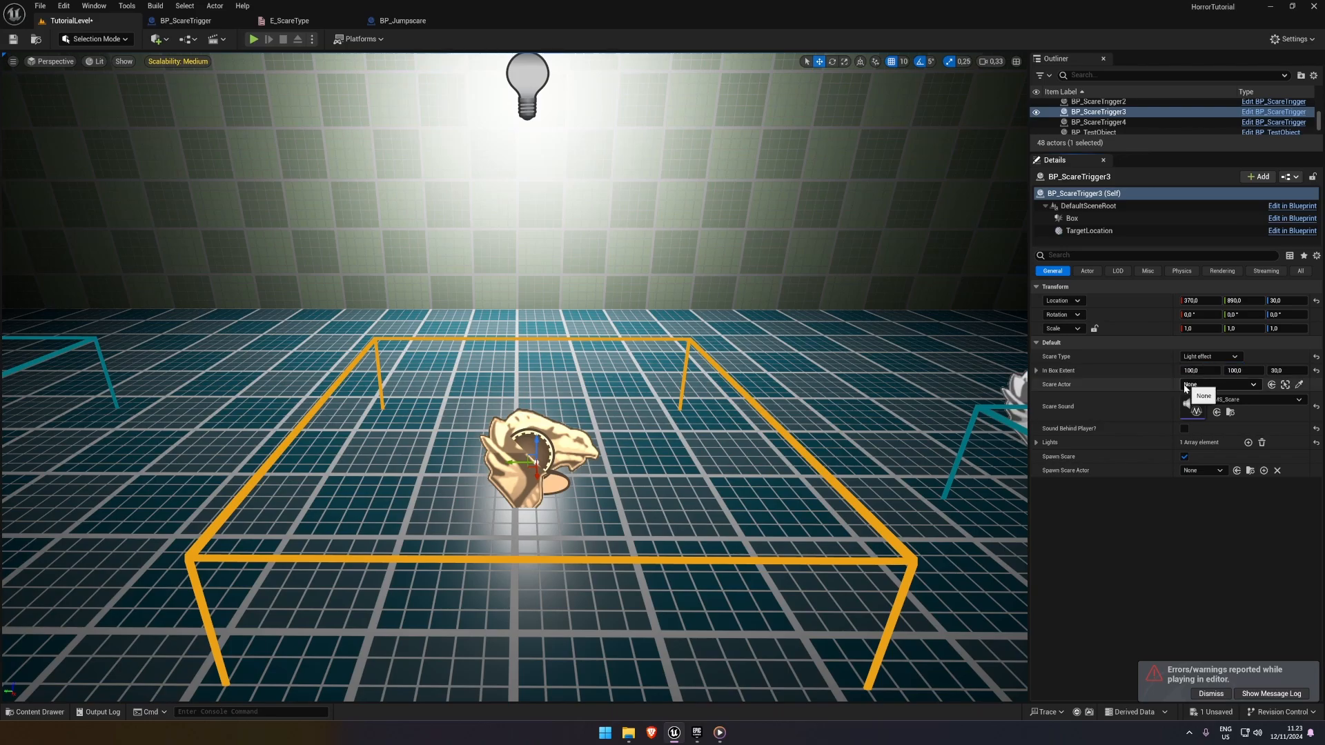
Playtest the level by walking through the character jumpscare and light effect triggers, and stop the session
{"action": "left_click", "coordinate": [254, 40]}
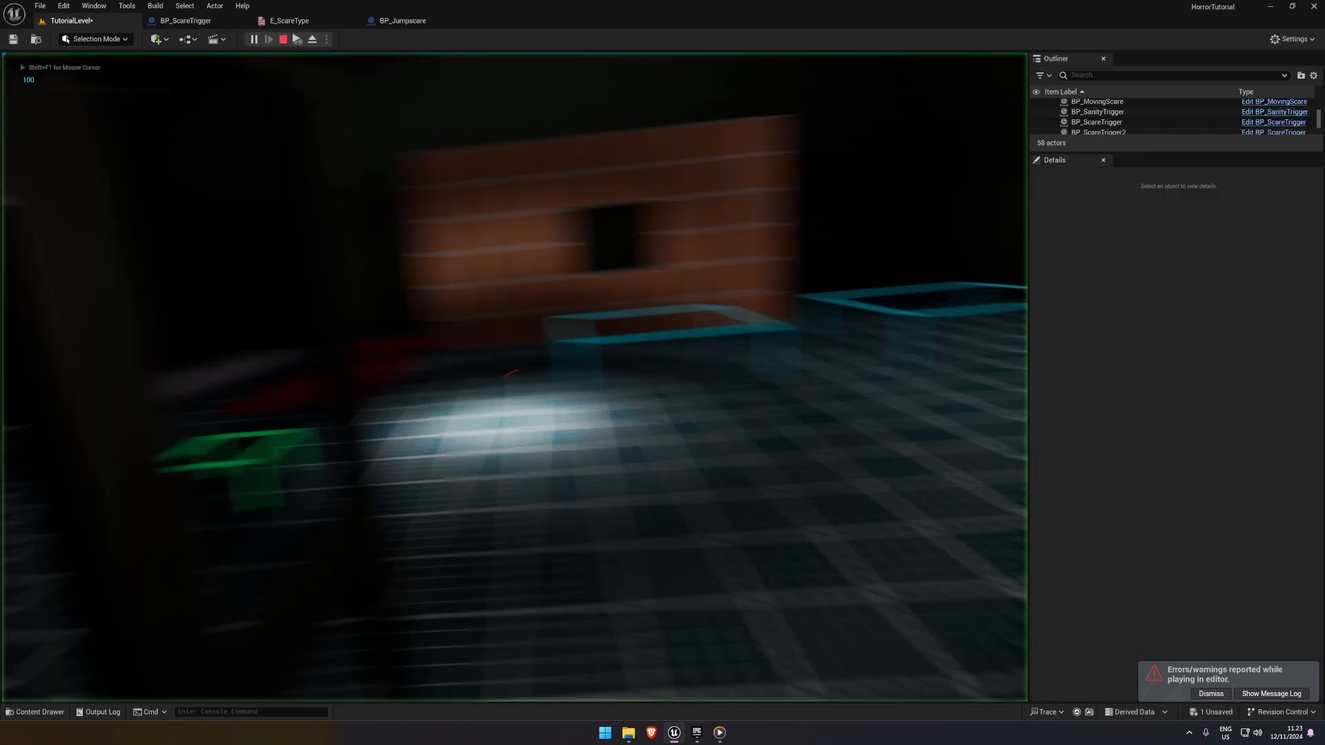
{"action": "key", "text": "w"}
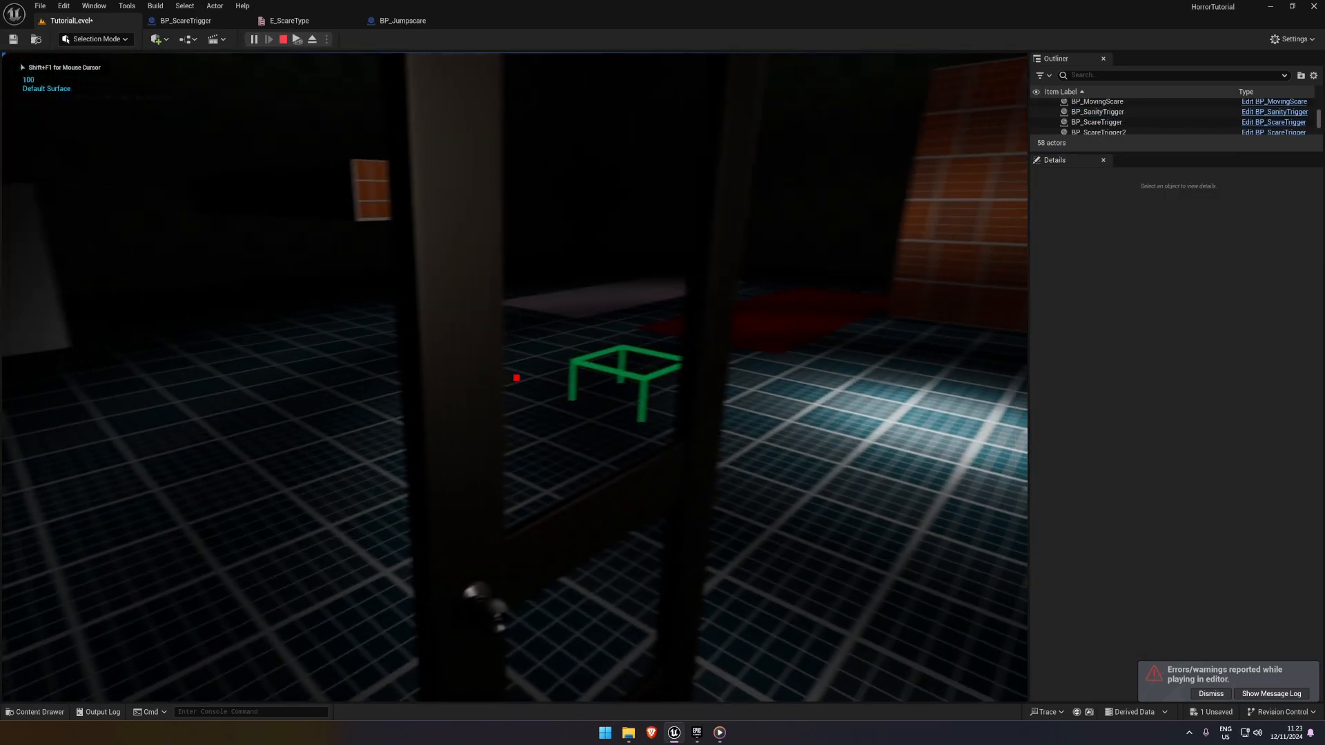
{"action": "key", "text": "w"}
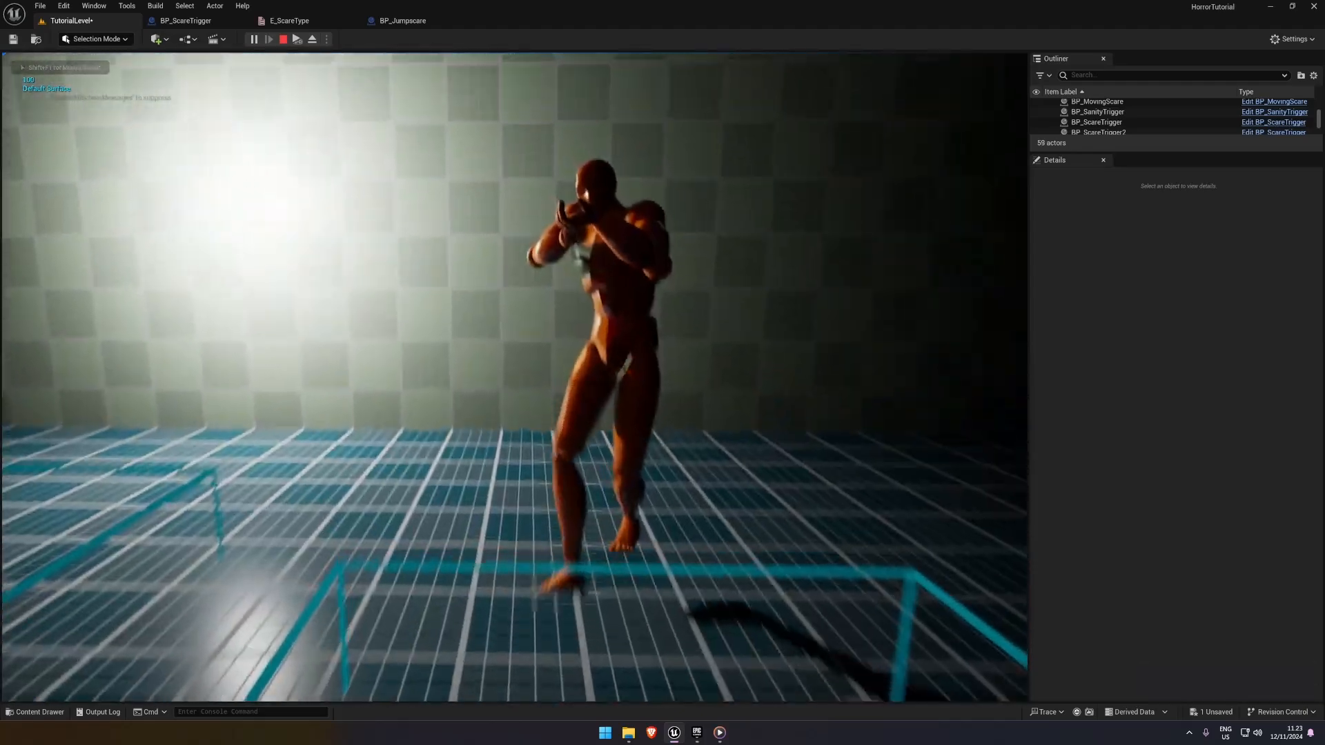
{"action": "key", "text": "s"}
{"action": "key", "text": "a"}
{"action": "key", "text": "a"}
{"action": "key", "text": "w"}
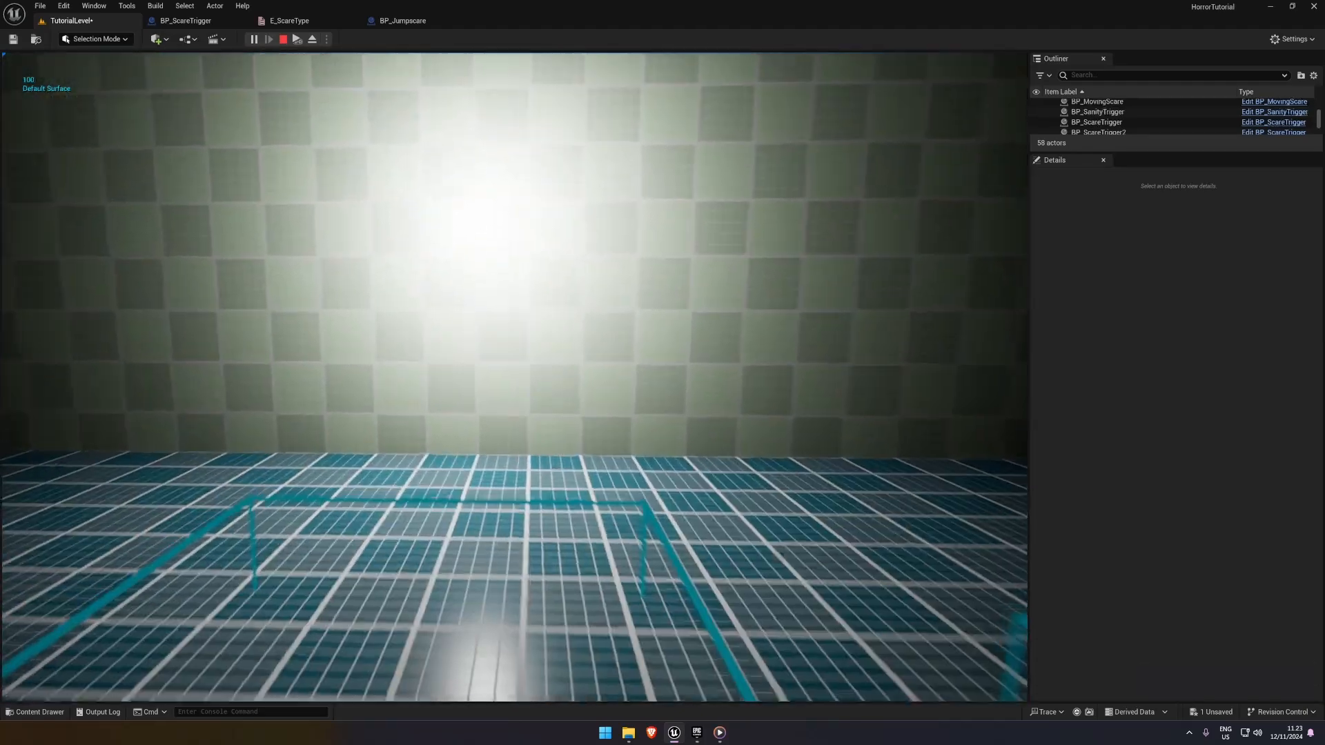
{"action": "key", "text": "f"}
{"action": "key", "text": "s"}
{"action": "key", "text": "Escape"}
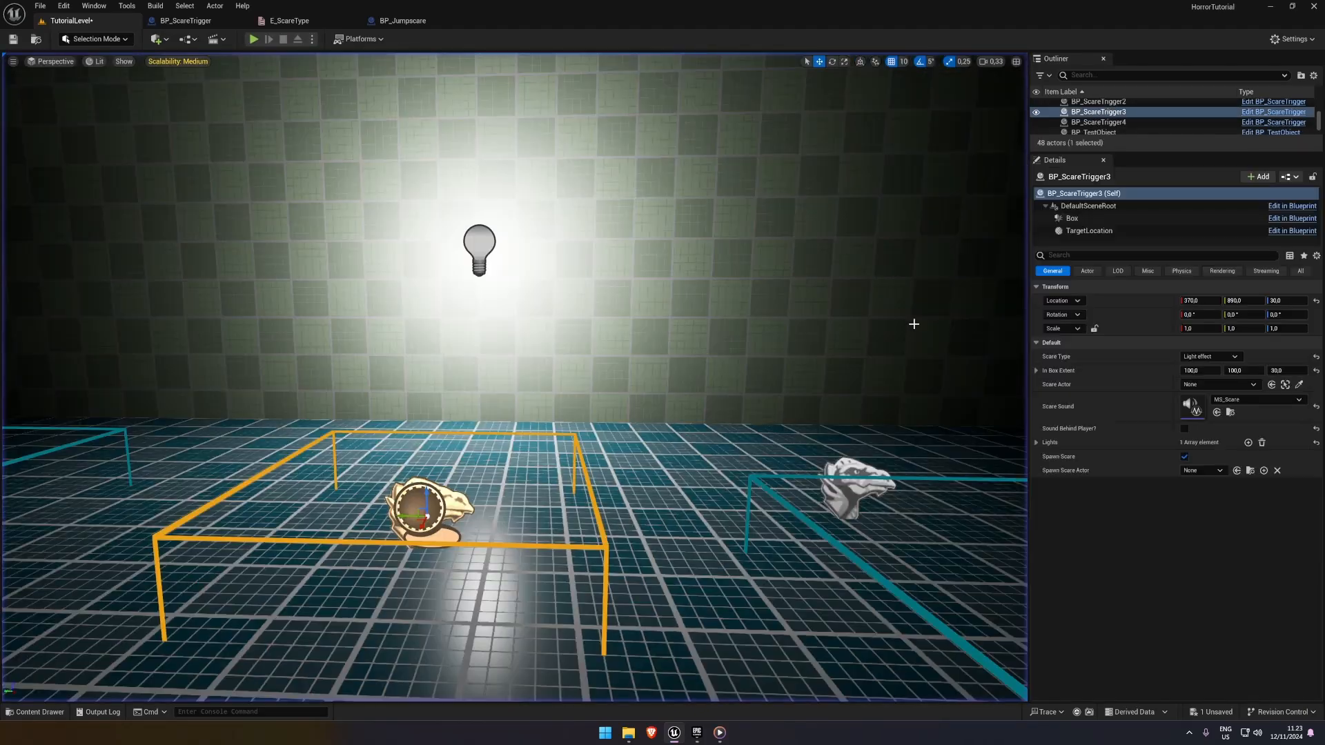